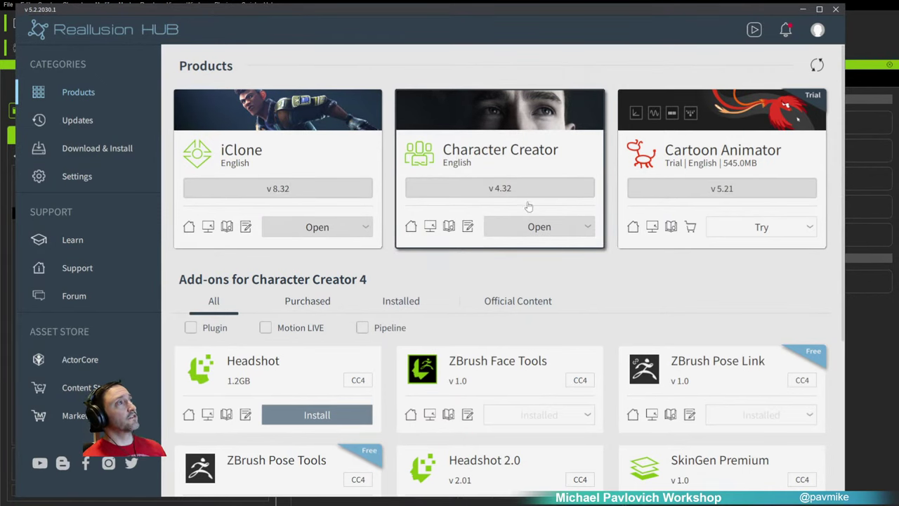
Step: Open the ZBrush Face Tools product page from the add-ons list and look through its feature sections
scroll(526, 242, down, 3)
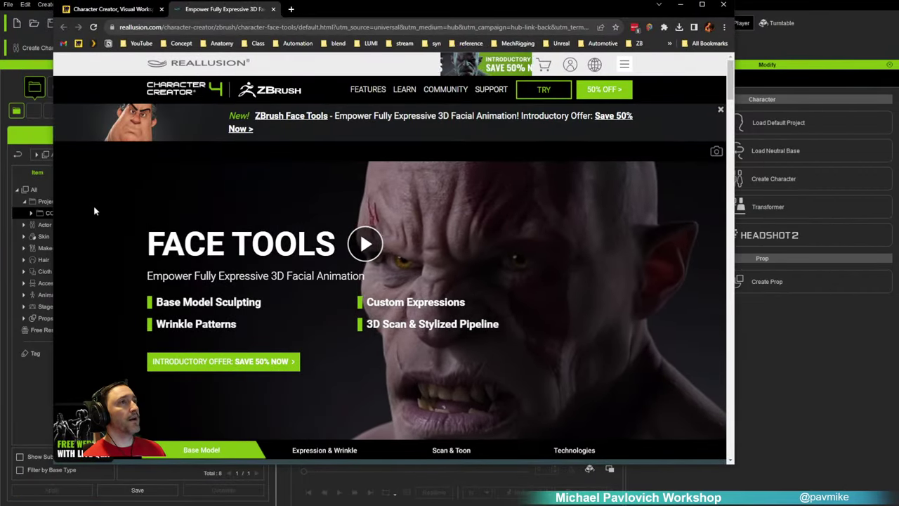
scroll(97, 205, down, 1)
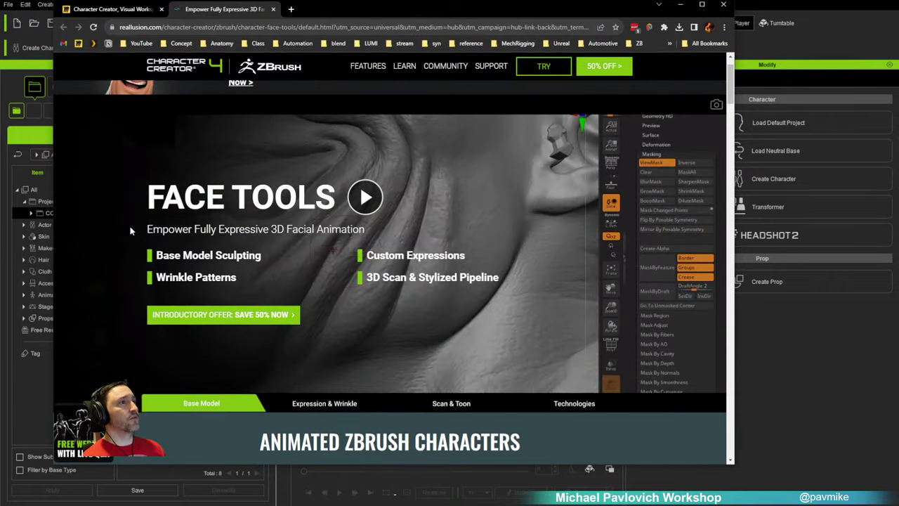
scroll(130, 230, down, 10)
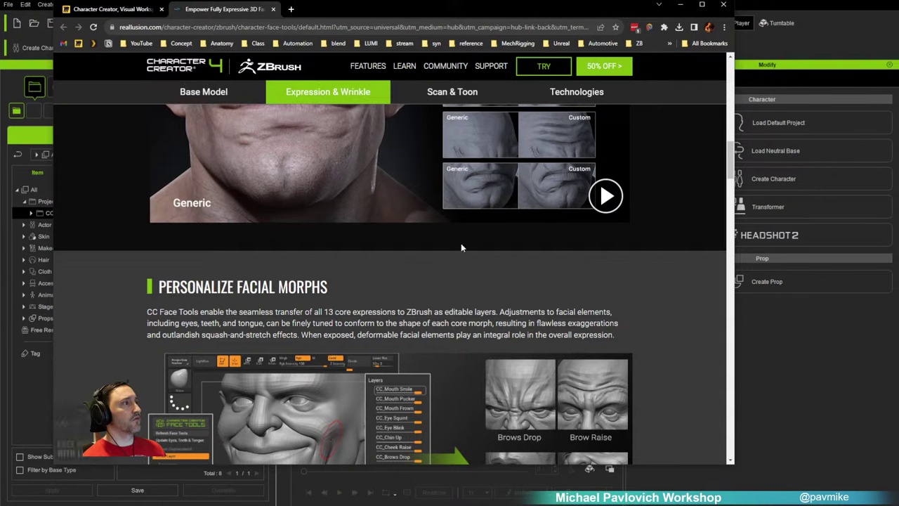
drag(730, 165, 730, 163)
scroll(731, 163, up, 10)
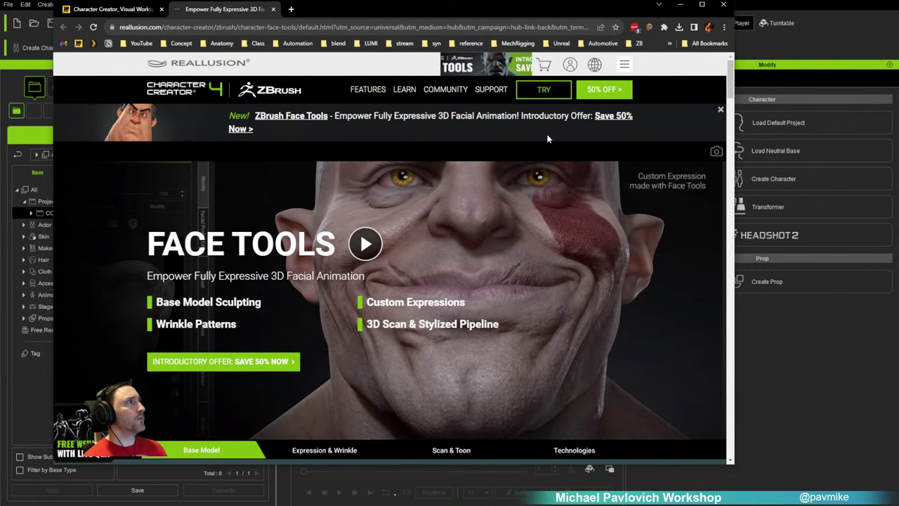
Step: Open the Face Tools 50% OFF store offer, compare its standard and Indie prices, and put the browser window away
mouse_move(442, 103)
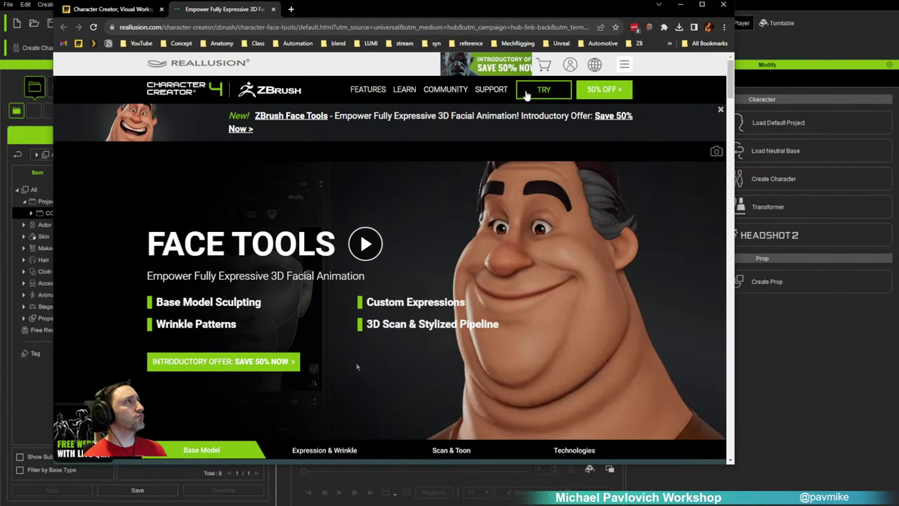
click(599, 90)
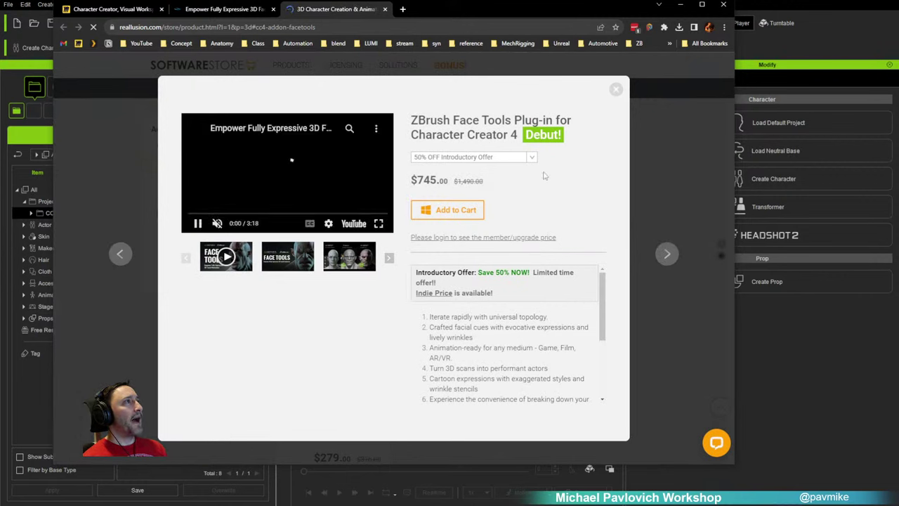
click(531, 158)
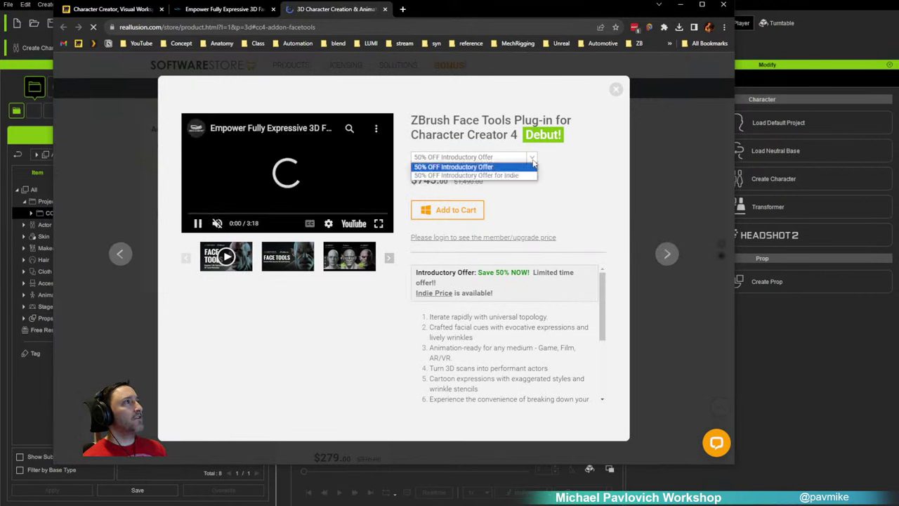
click(478, 174)
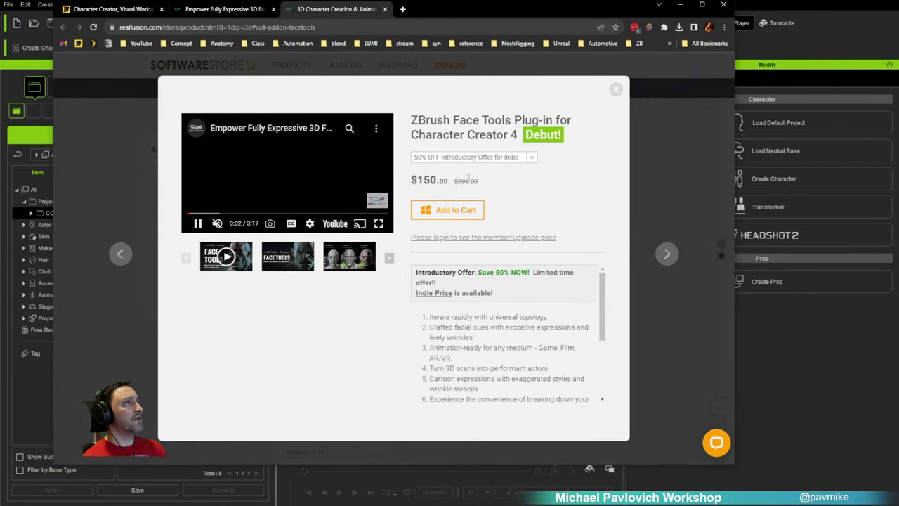
click(533, 158)
click(507, 167)
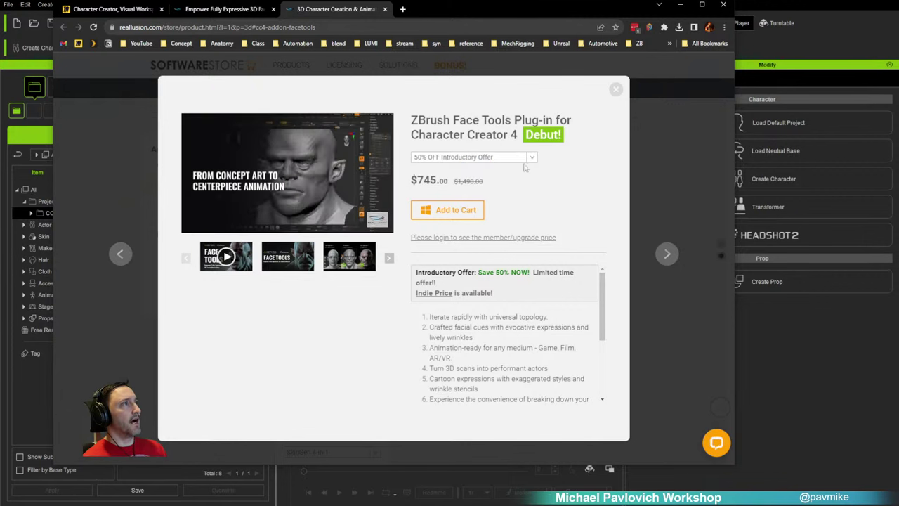
click(502, 157)
click(478, 177)
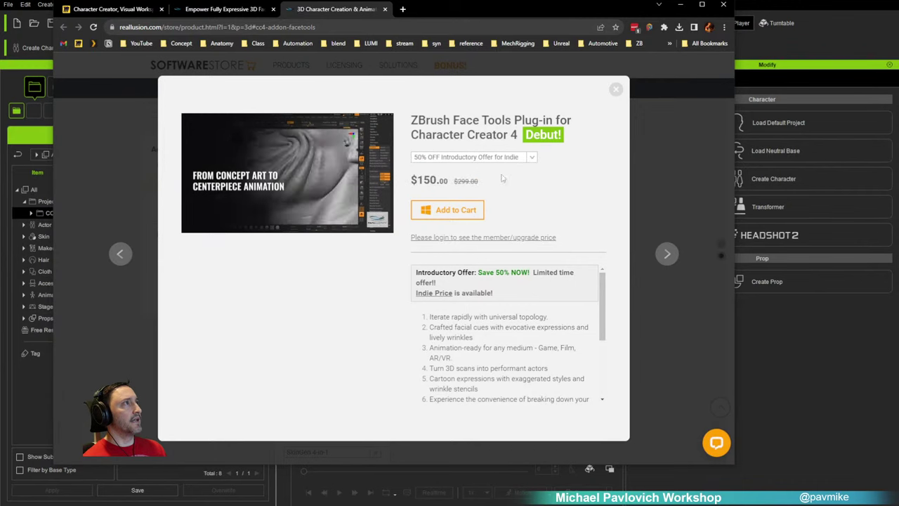
click(615, 90)
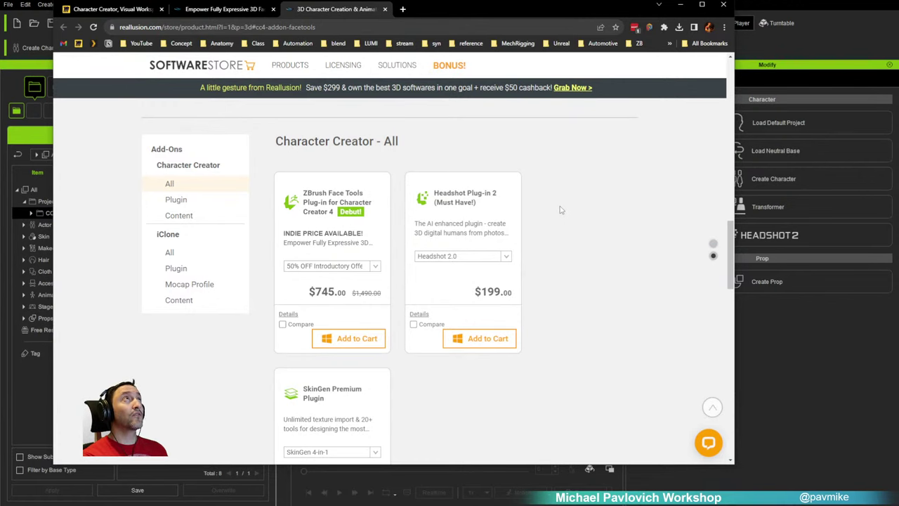
drag(431, 16, 431, 0)
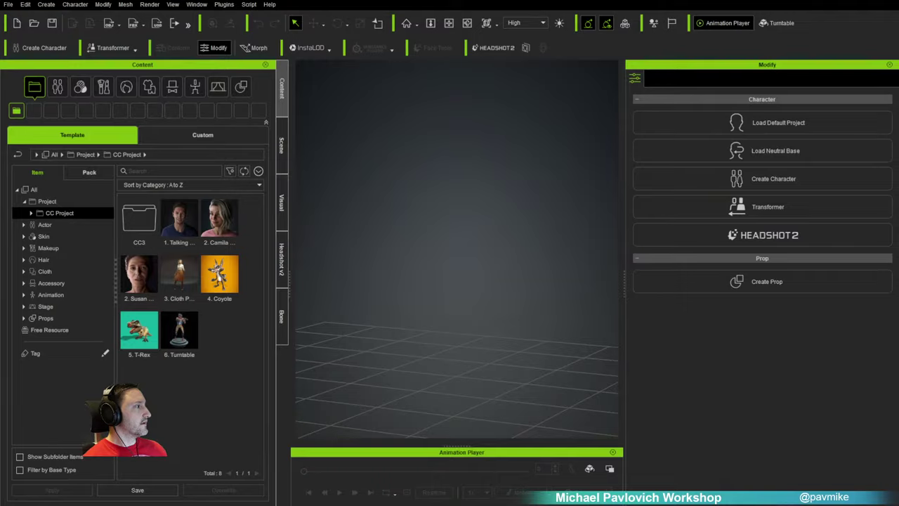
Step: Switch to the LinkedIn browser window and view the FaceTools video post from the notifications, closing the message pop-ups
drag(0, 96, 178, 66)
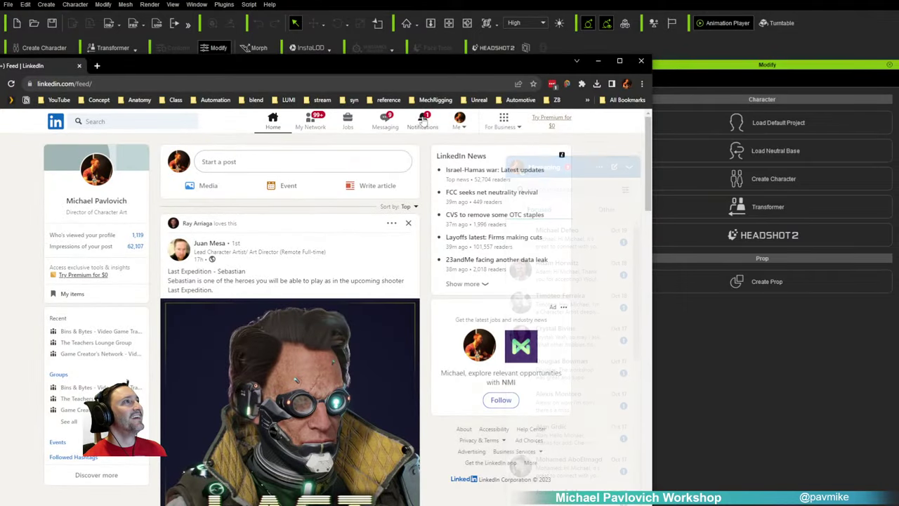
click(423, 121)
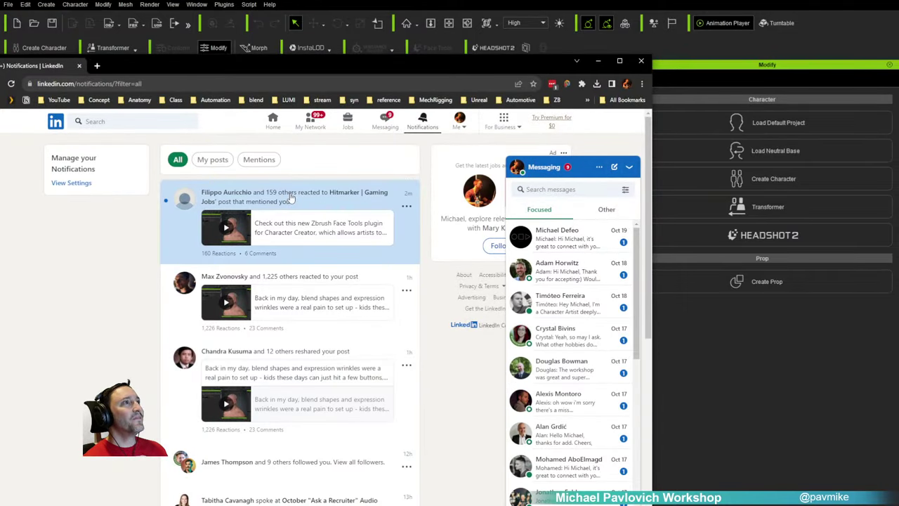
click(629, 166)
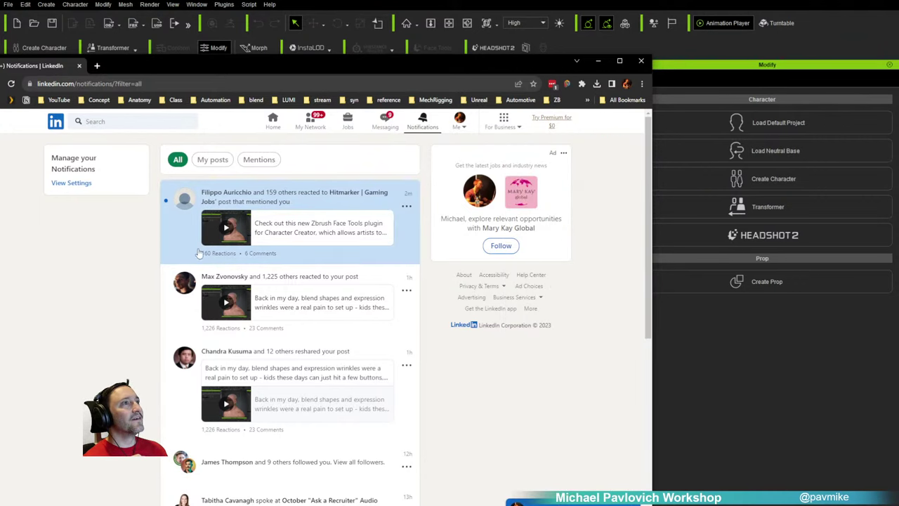
click(185, 312)
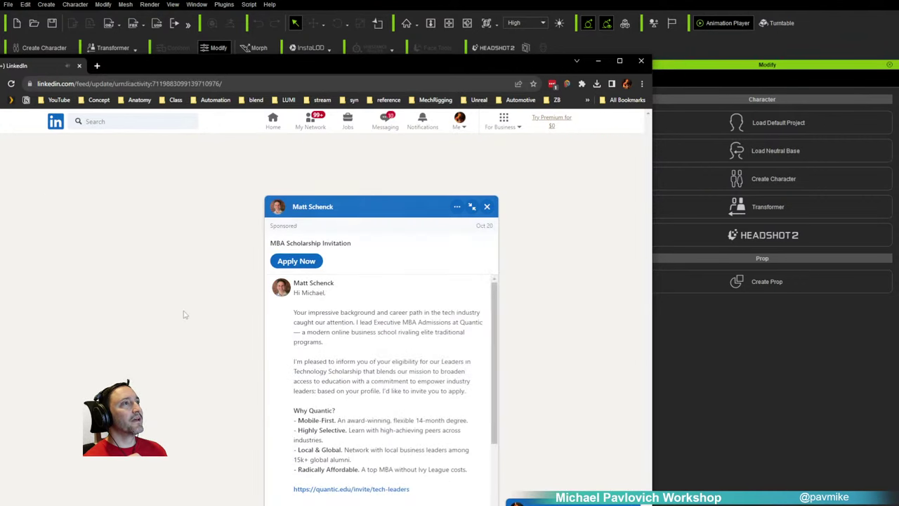
click(487, 207)
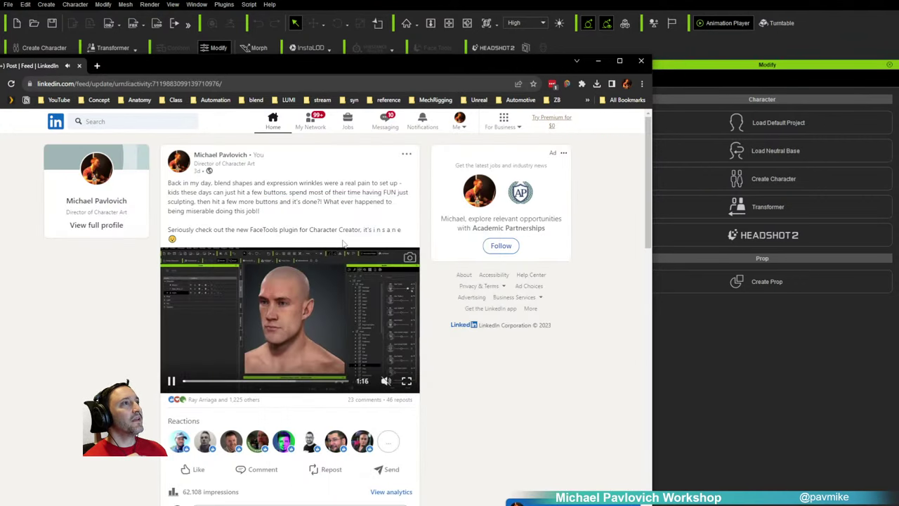
drag(428, 73, 504, 46)
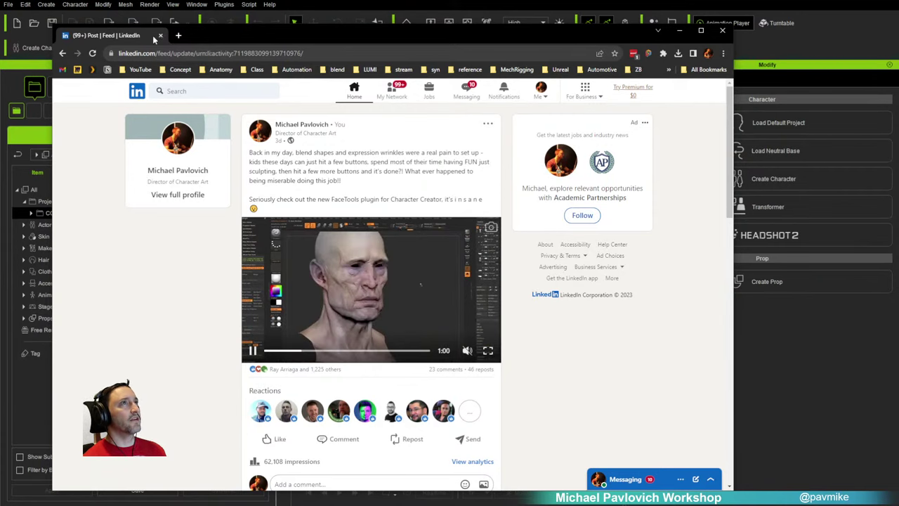
drag(210, 38, 898, 38)
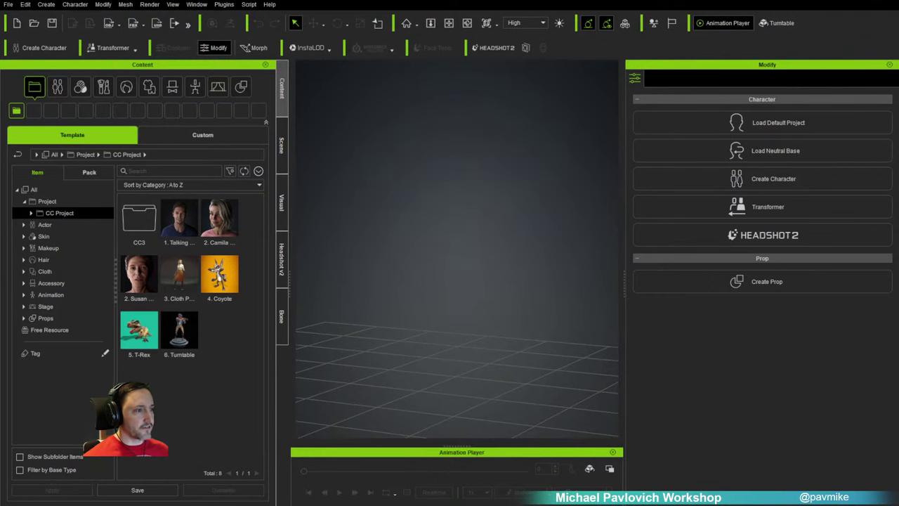
Step: Switch to Reallusion Hub, check the install options of the ZBrush Face Tools add-on, and open Character Creator
drag(590, 0, 293, 10)
scroll(539, 174, up, 3)
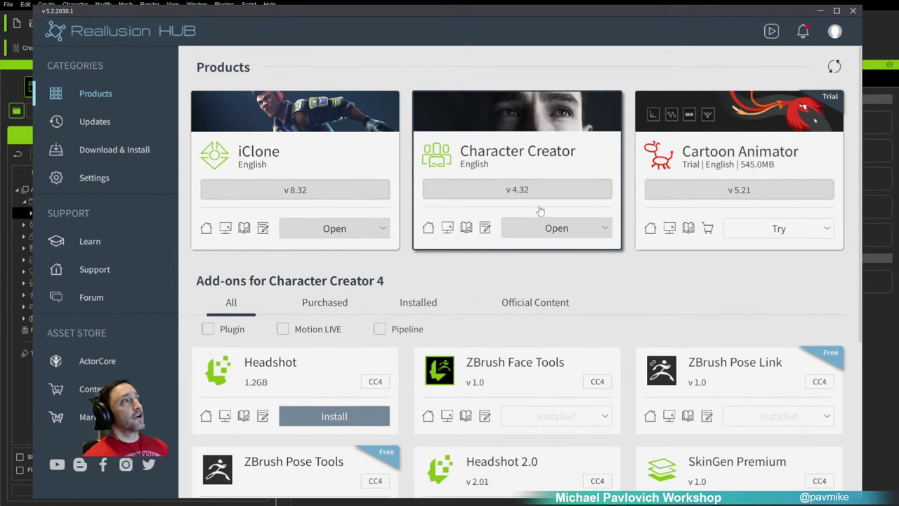
scroll(544, 211, down, 2)
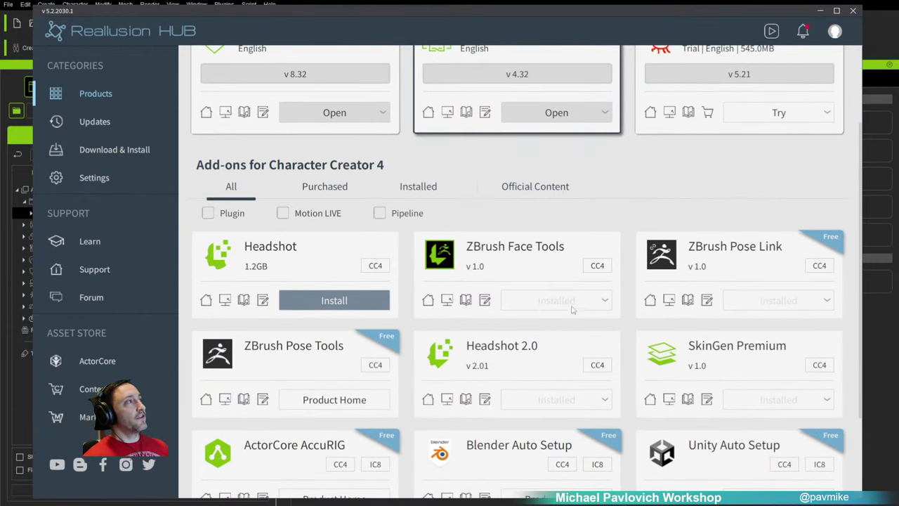
click(603, 300)
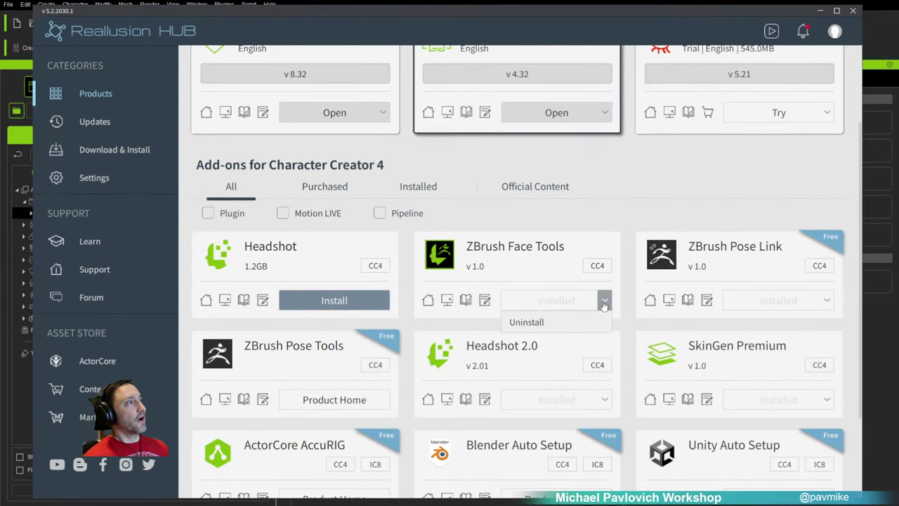
scroll(582, 203, up, 3)
click(574, 233)
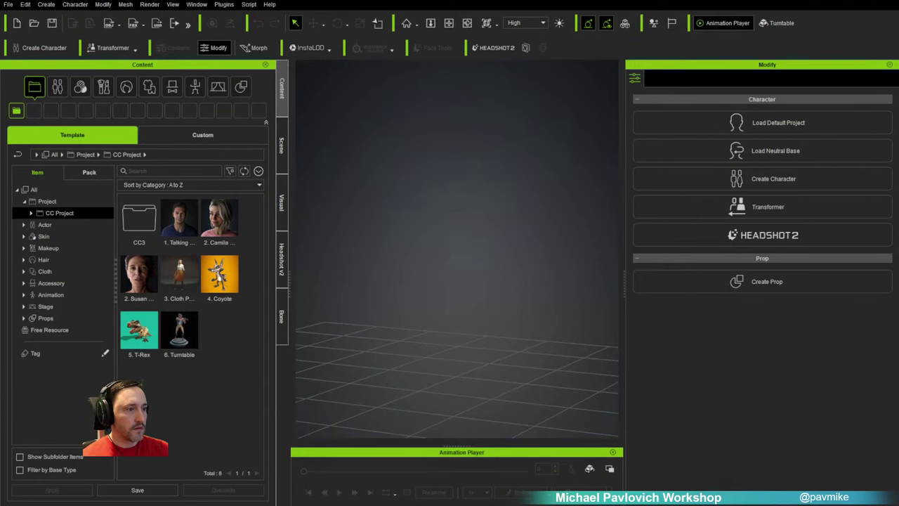
Step: Switch to the YouTube search results for reallusion and watch the start of the Face Tools facial animation video, pausing it as needed
drag(351, 505, 241, 15)
scroll(330, 323, down, 1)
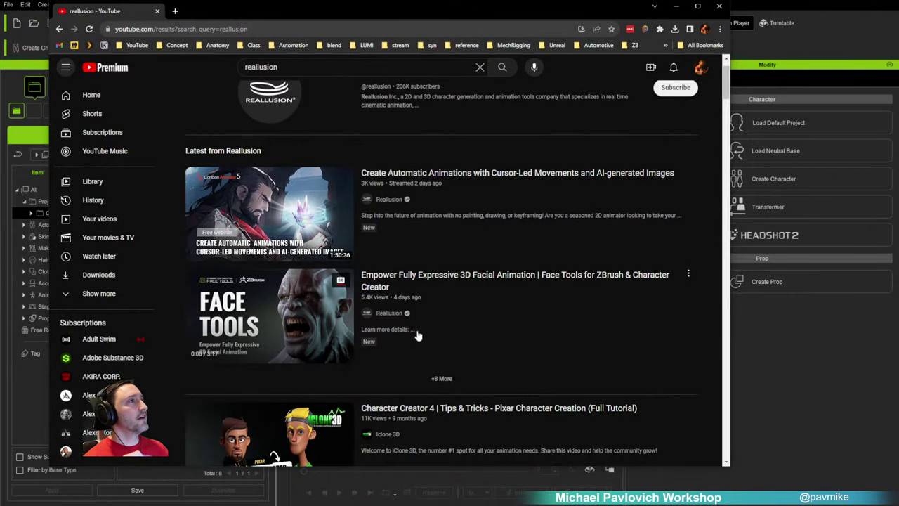
click(294, 314)
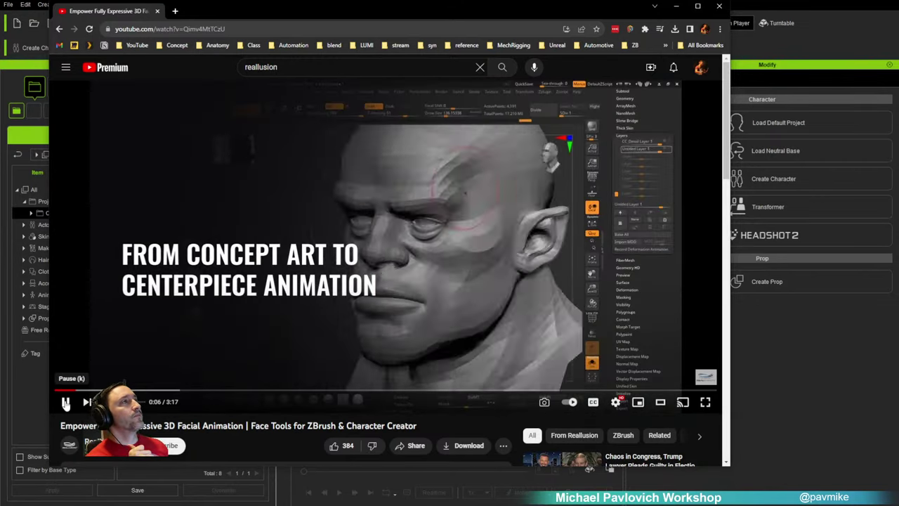
click(65, 401)
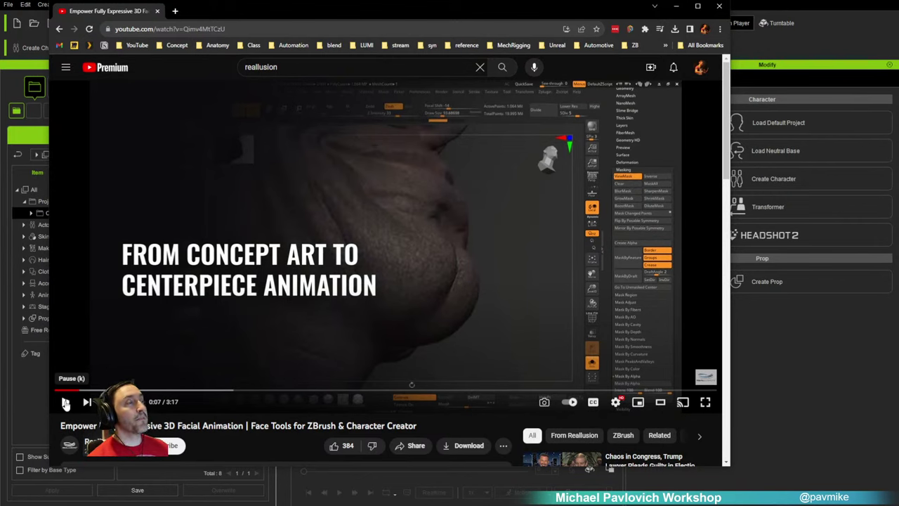
click(65, 402)
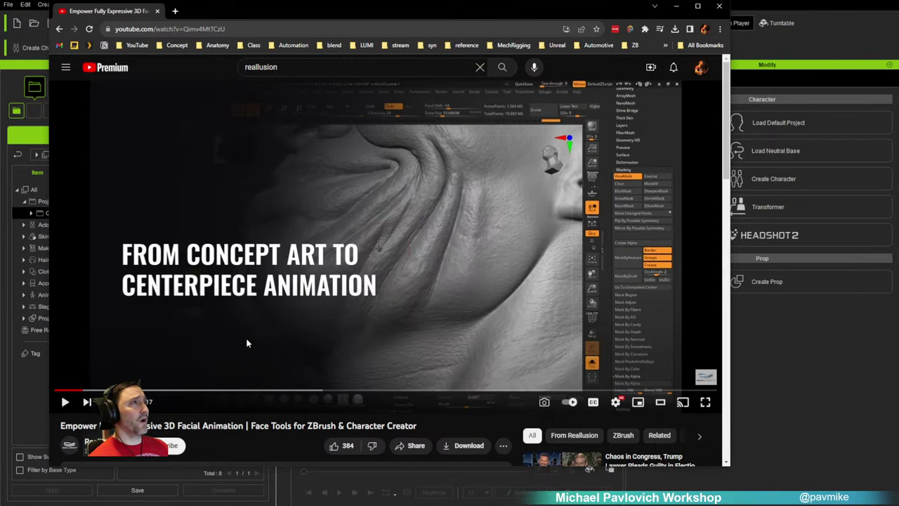
click(64, 402)
click(64, 401)
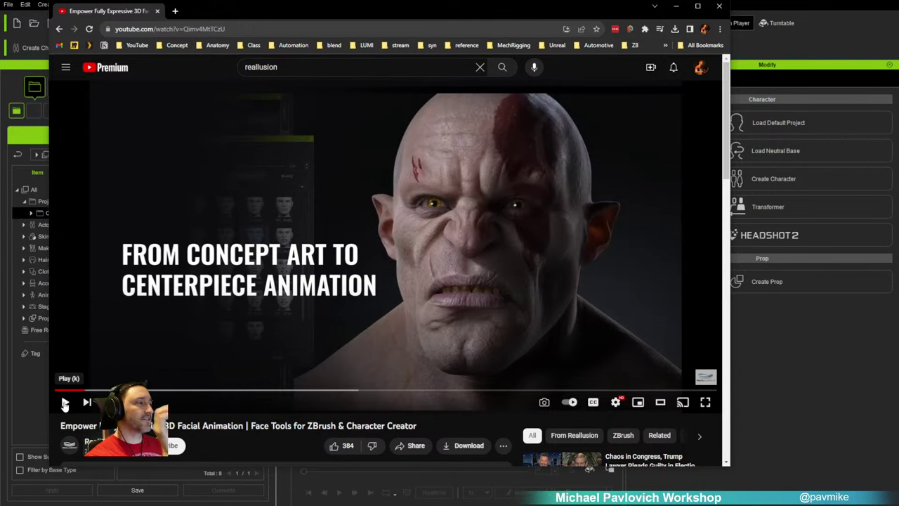
Step: Load the bookmarked YouTube channel in a new tab and open its "Reallusion Character Creator & ZBrush" playlist in another tab
click(175, 11)
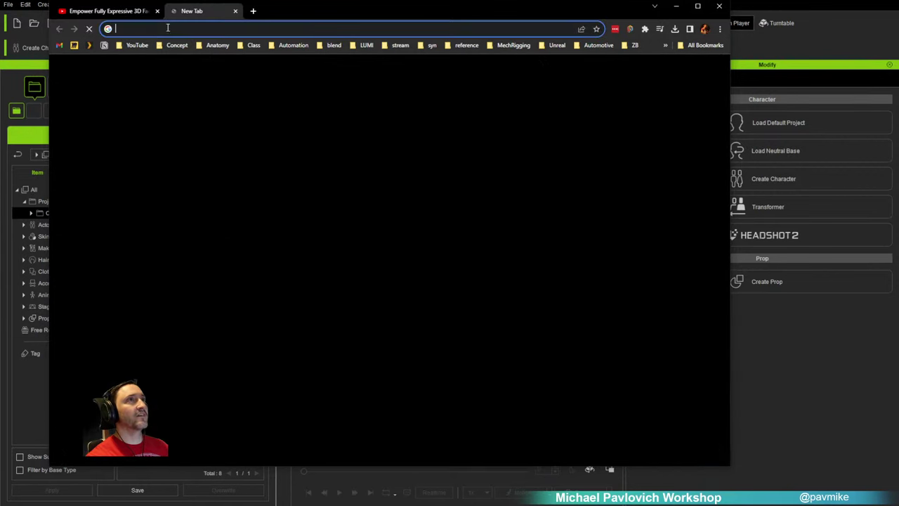
click(135, 48)
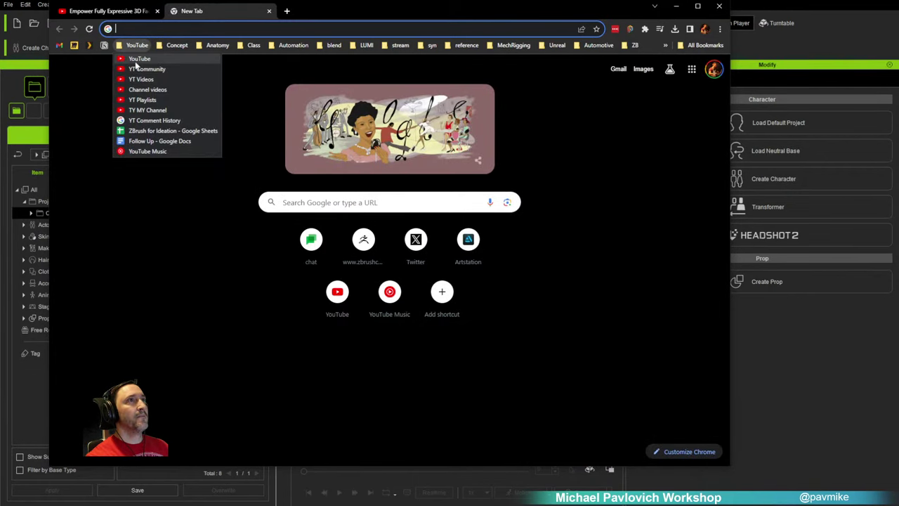
click(135, 61)
scroll(275, 323, down, 2)
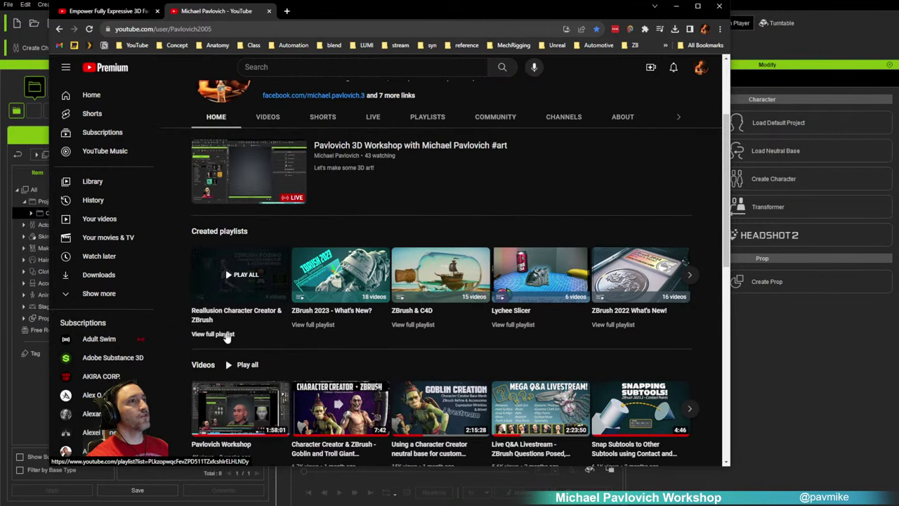
middle_click(227, 335)
click(313, 12)
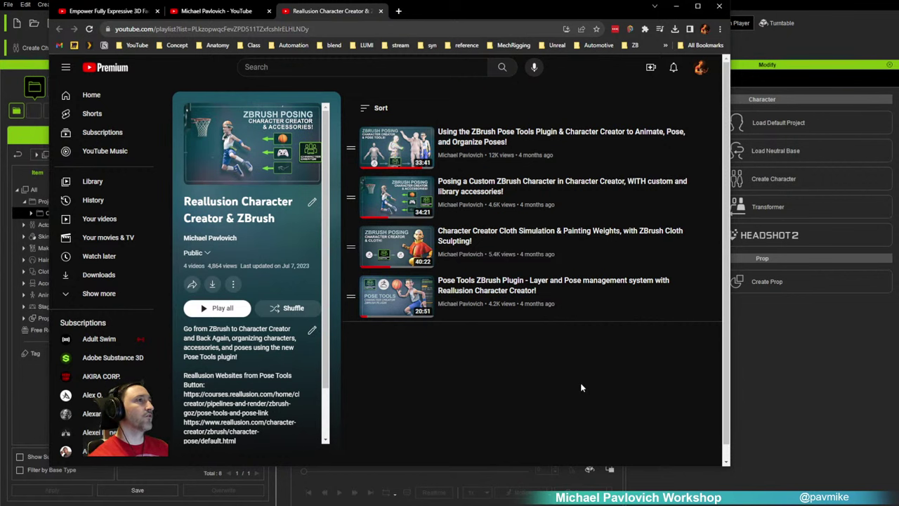
Step: Open the playlist's ZBrush Pose Tools Plugin & Character Creator video briefly and return to the bookmarked channel's home page
click(476, 135)
click(59, 29)
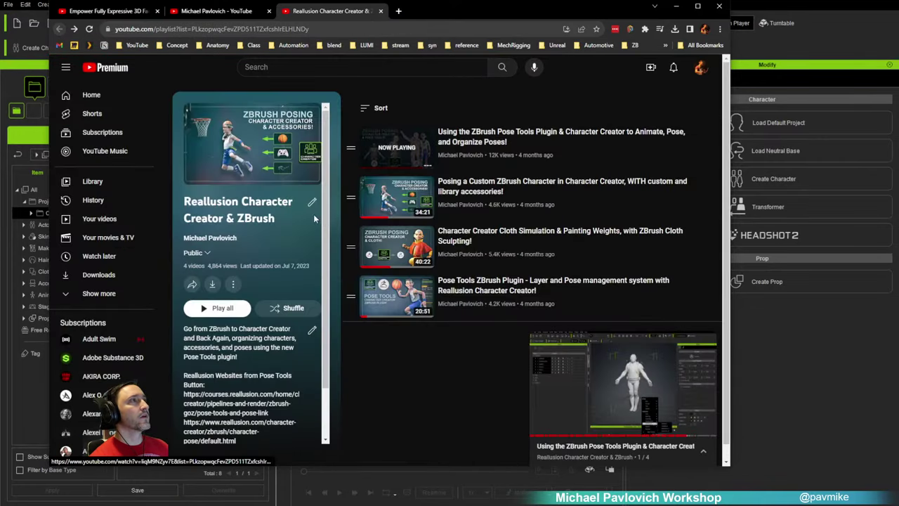
click(137, 45)
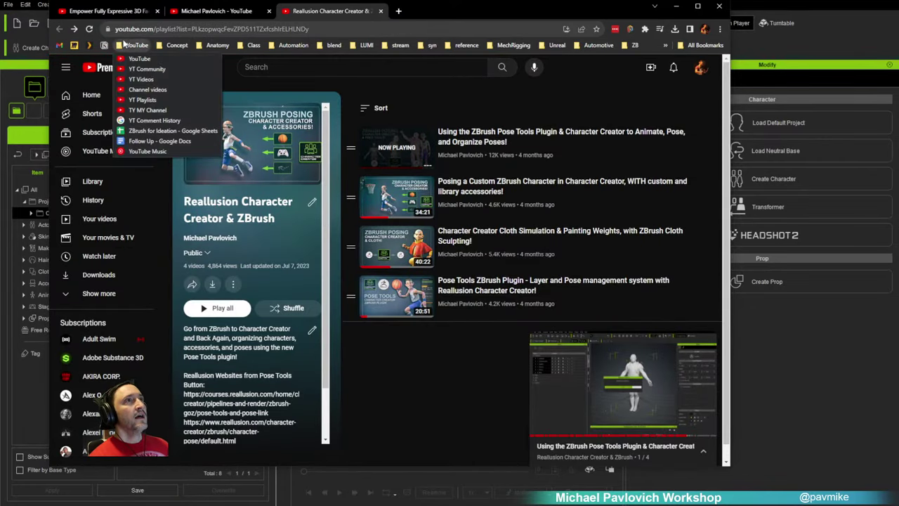
click(151, 59)
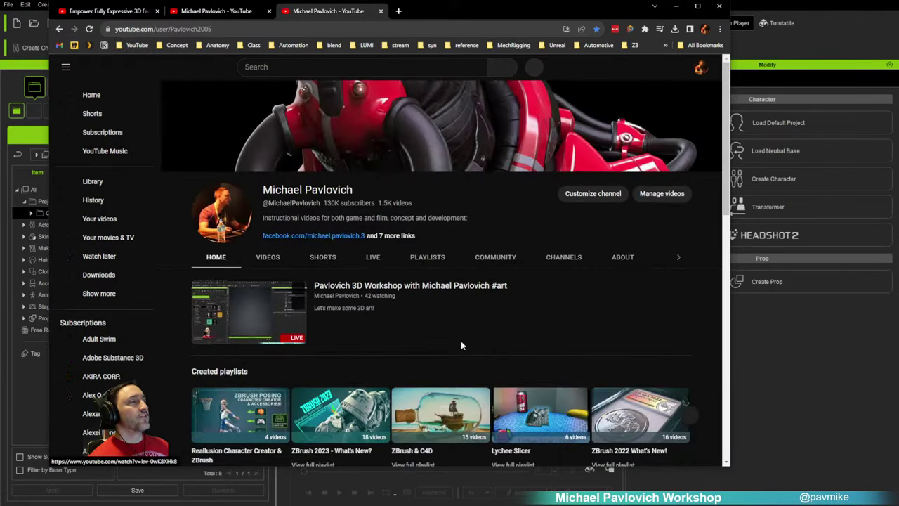
Step: Browse the YouTube channel's home page, open the full "Reallusion Character Creator & ZBrush" playlist in a new tab, and close it again
scroll(507, 315, down, 3)
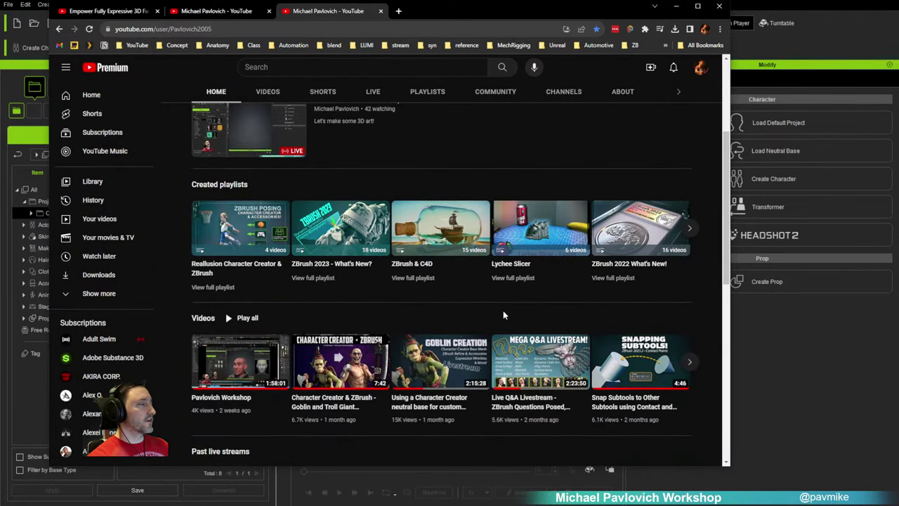
scroll(503, 311, down, 2)
scroll(465, 337, up, 1)
scroll(460, 332, down, 1)
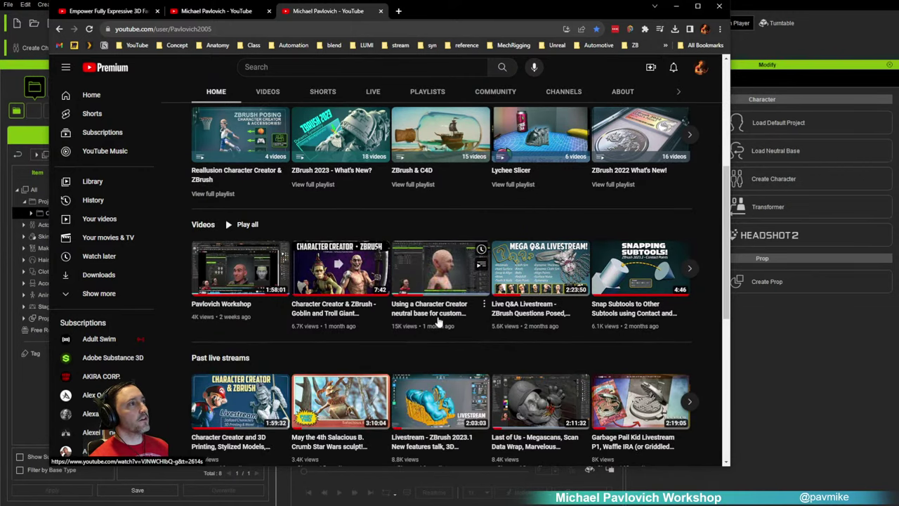
middle_click(214, 193)
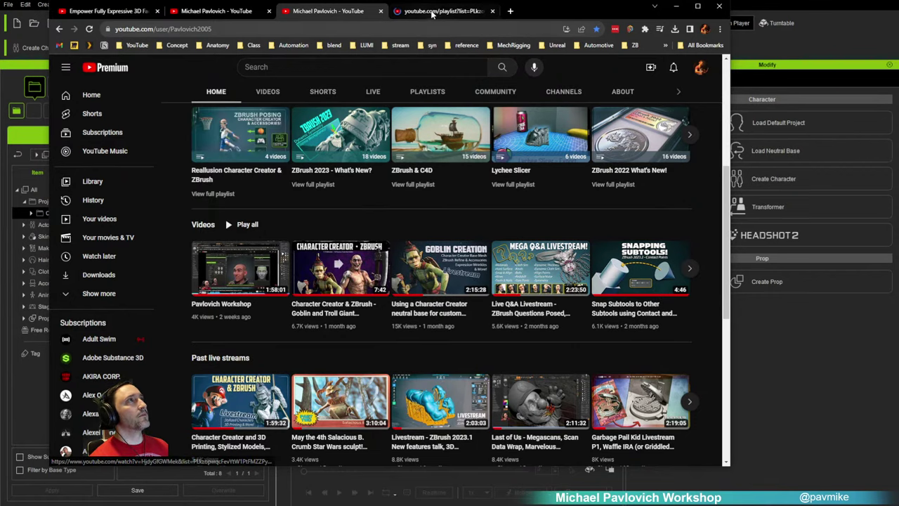
click(432, 12)
click(426, 28)
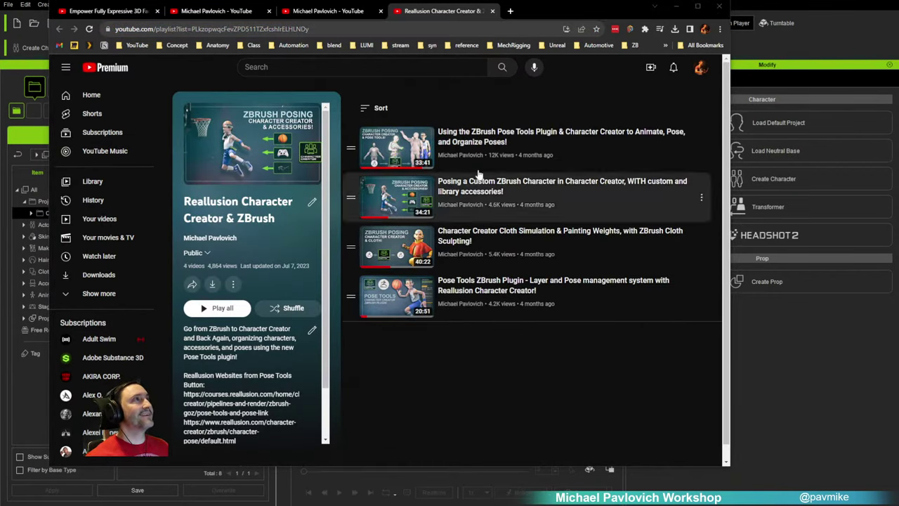
click(492, 11)
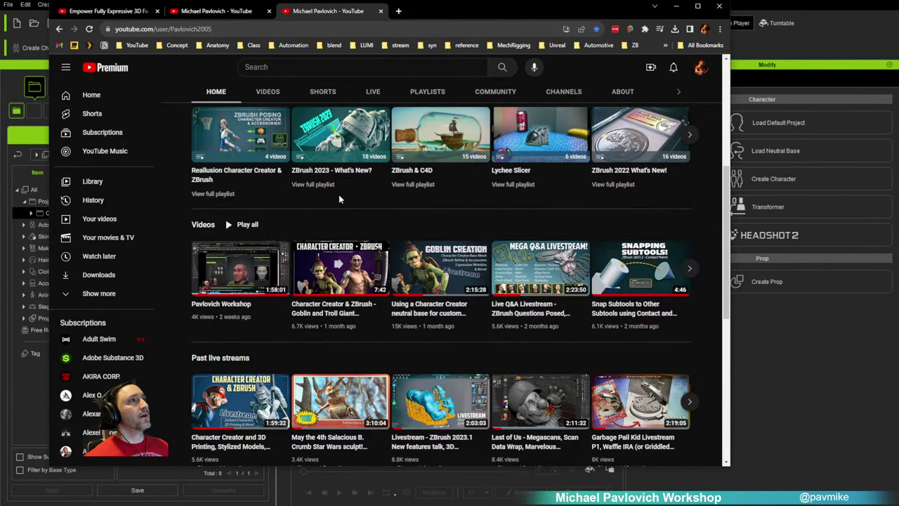
Step: Open the channel's "Using a Character Creator neutral base for custom characters" video in a separate tab and pause it
mouse_move(456, 303)
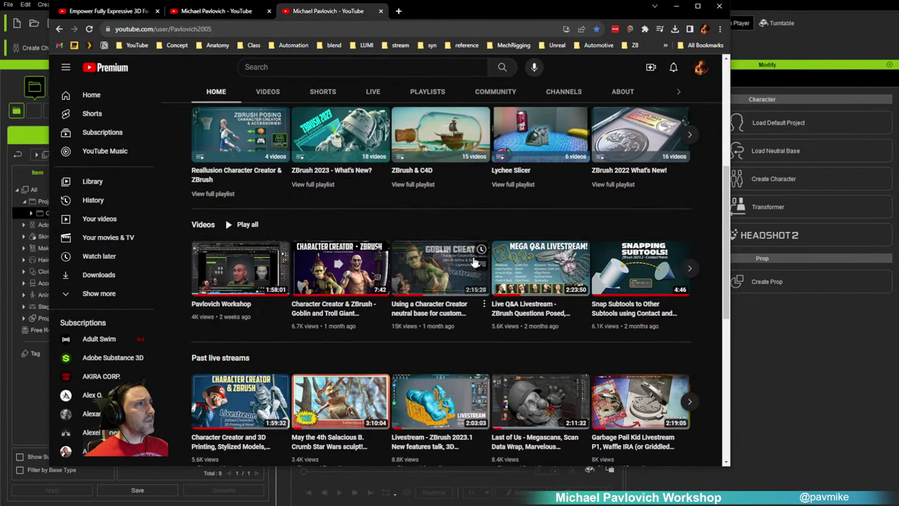
middle_click(444, 314)
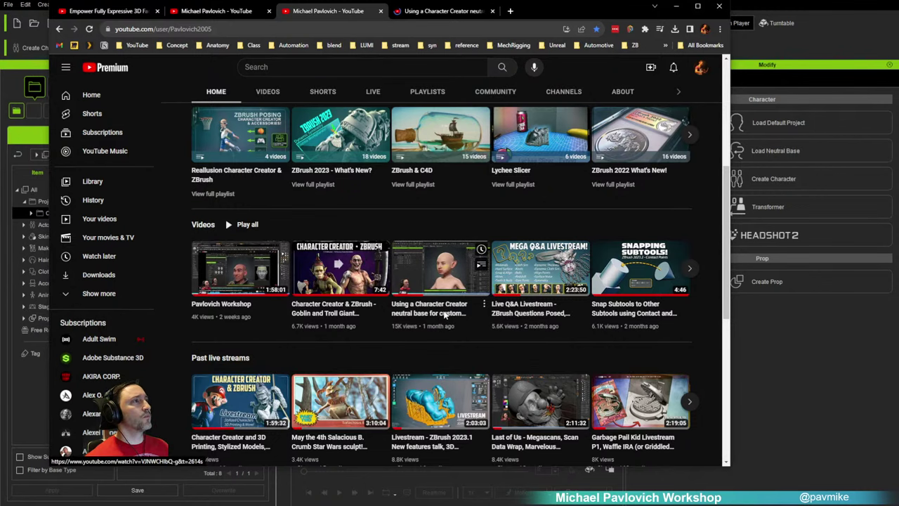
click(416, 12)
click(65, 402)
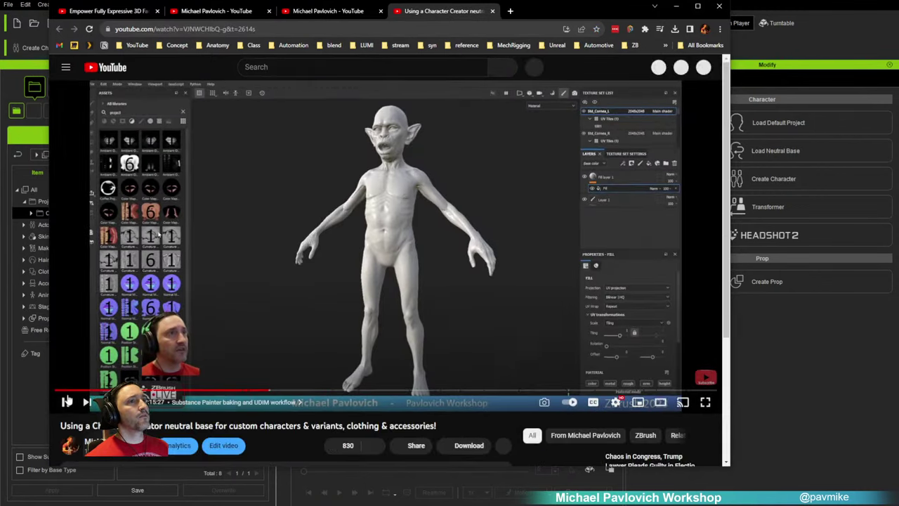
Step: Copy the share link of the neutral base video without a start time and close its tab
click(252, 29)
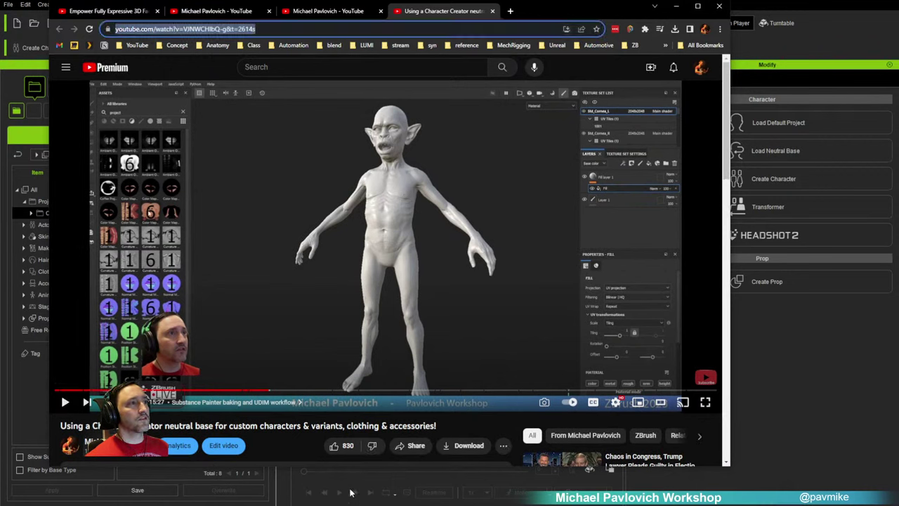
click(416, 446)
click(480, 311)
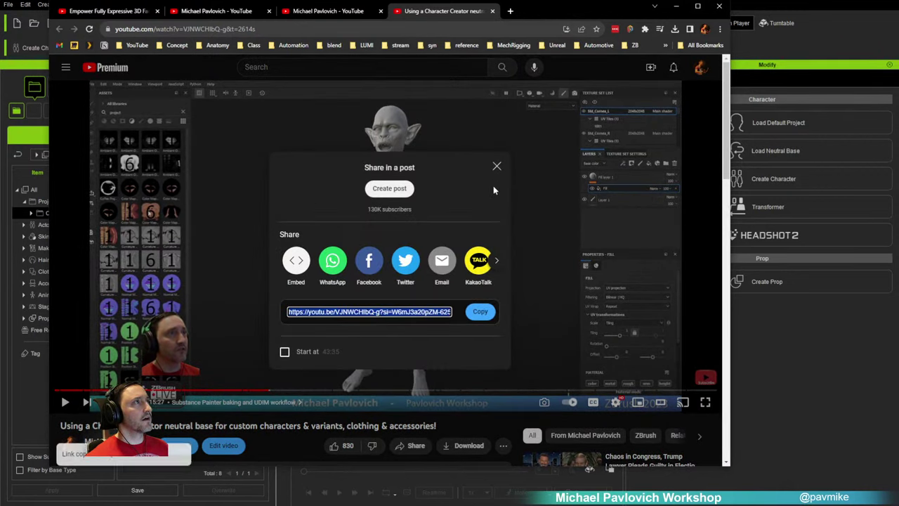
click(496, 165)
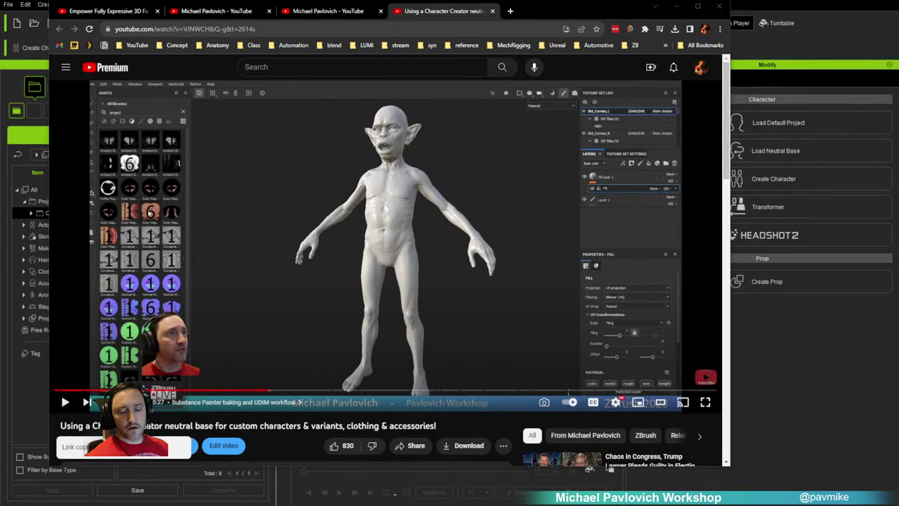
click(494, 11)
Step: Open the channel's full video list, play the "Character Creator & ZBrush - Goblin and Troll Giant Process" video, and skip ahead in it
click(218, 12)
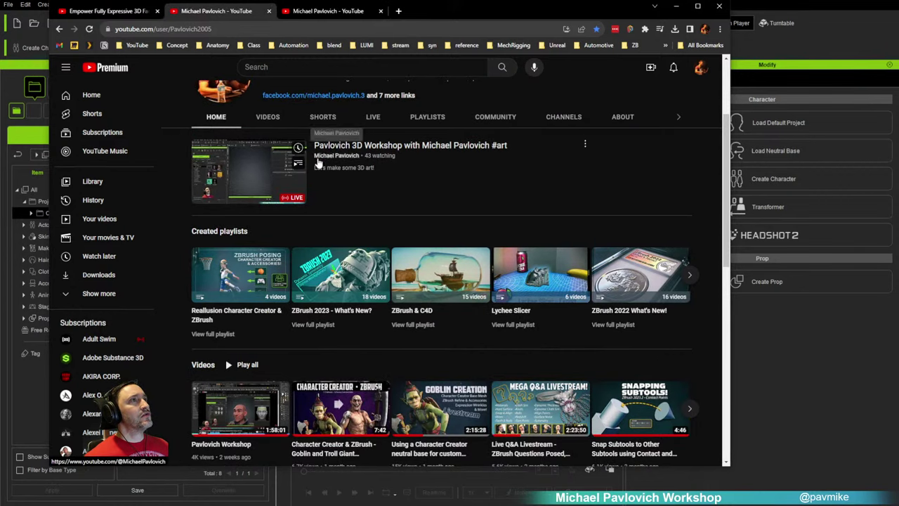
click(267, 117)
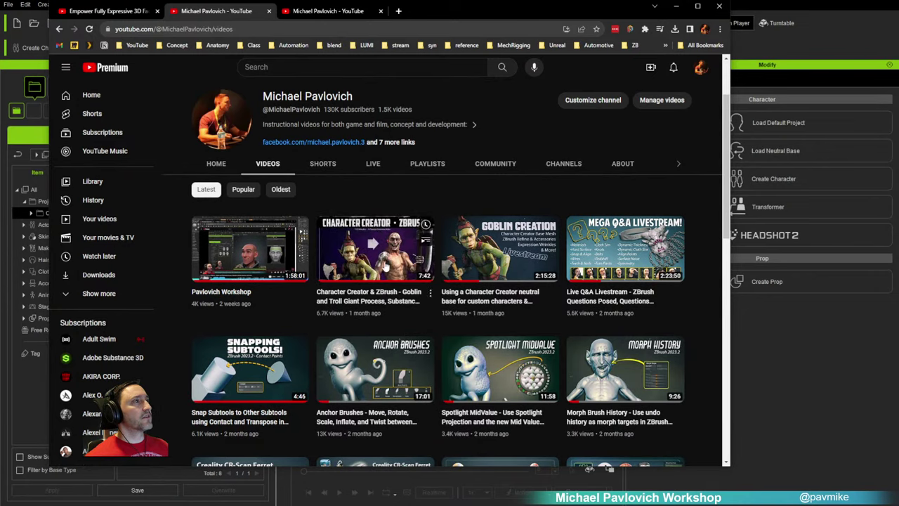
click(384, 264)
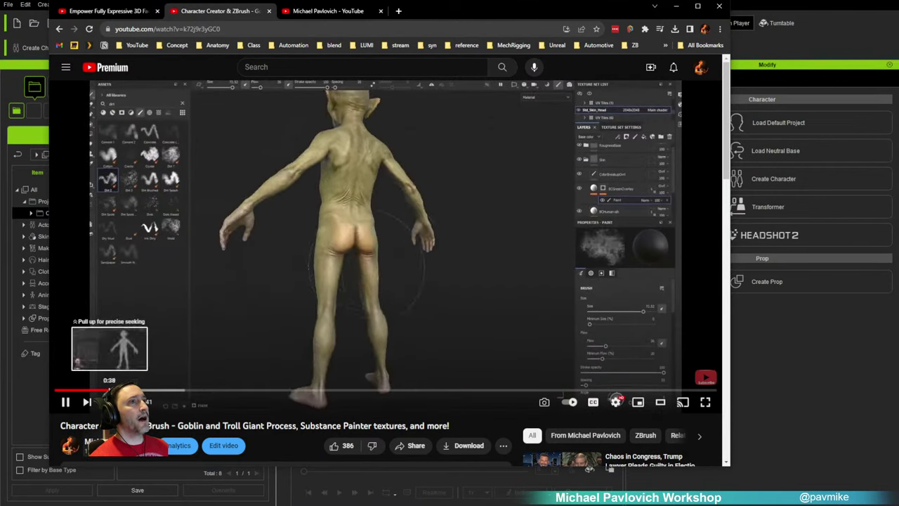
click(106, 390)
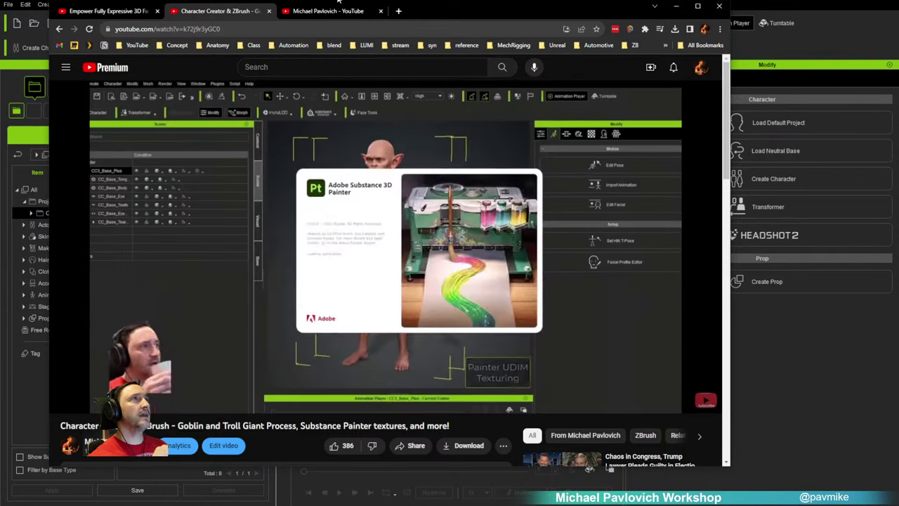
Step: Reposition the browser window, preview more sections of the goblin and troll video, pause it, and return to the channel tab
drag(412, 17, 247, 207)
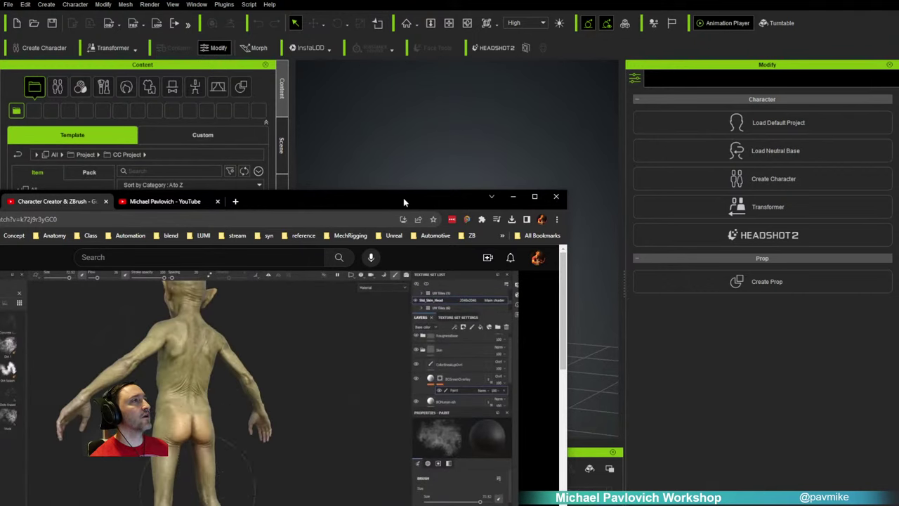
drag(403, 198, 560, 26)
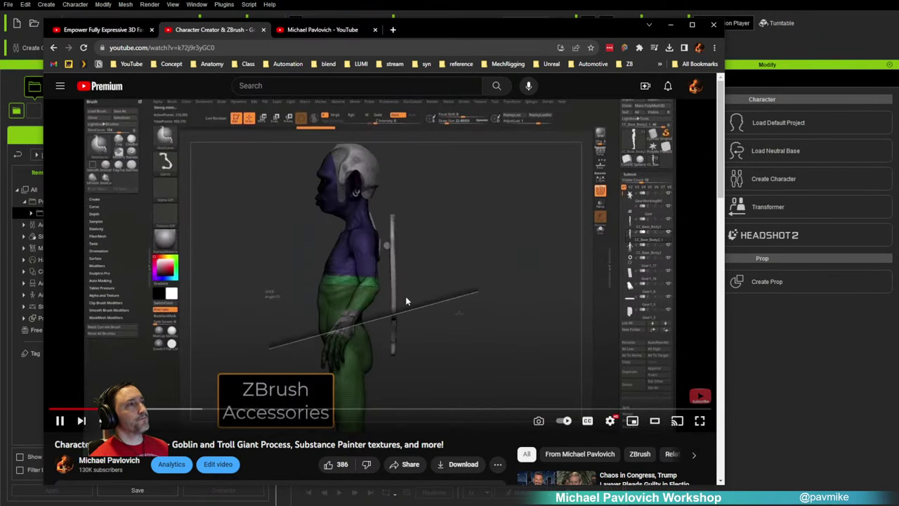
click(72, 409)
drag(87, 408, 136, 409)
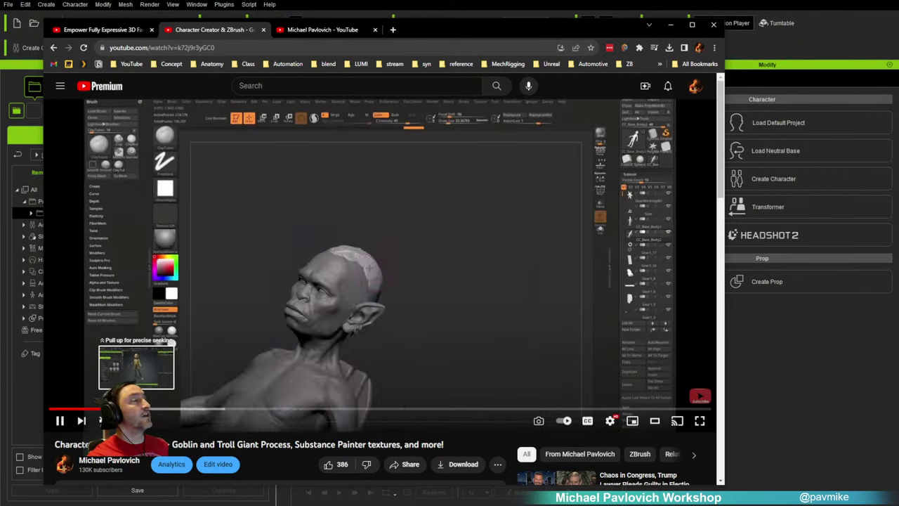
click(60, 420)
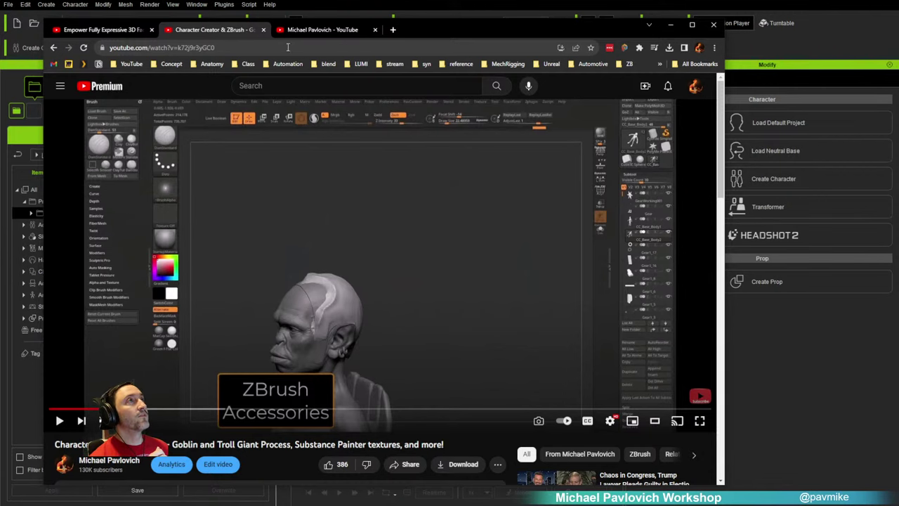
click(309, 32)
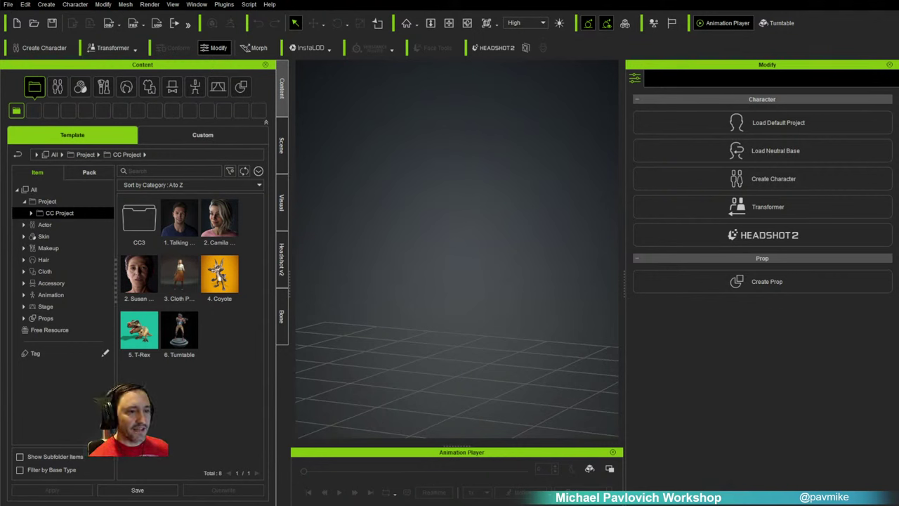
Step: Switch to Character Creator and examine the project export formats, including OBJ, FBX, GoZ and USD (Omniverse)
click(8, 4)
mouse_move(40, 93)
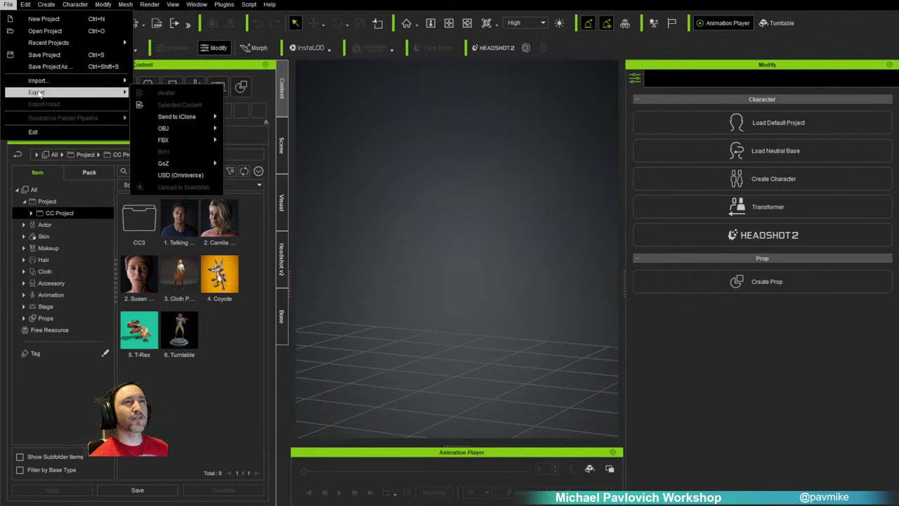
mouse_move(188, 145)
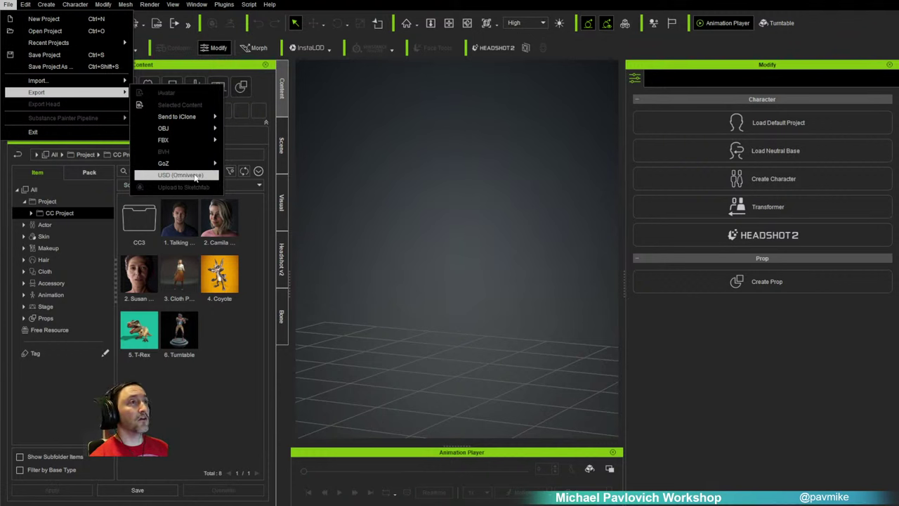
mouse_move(181, 169)
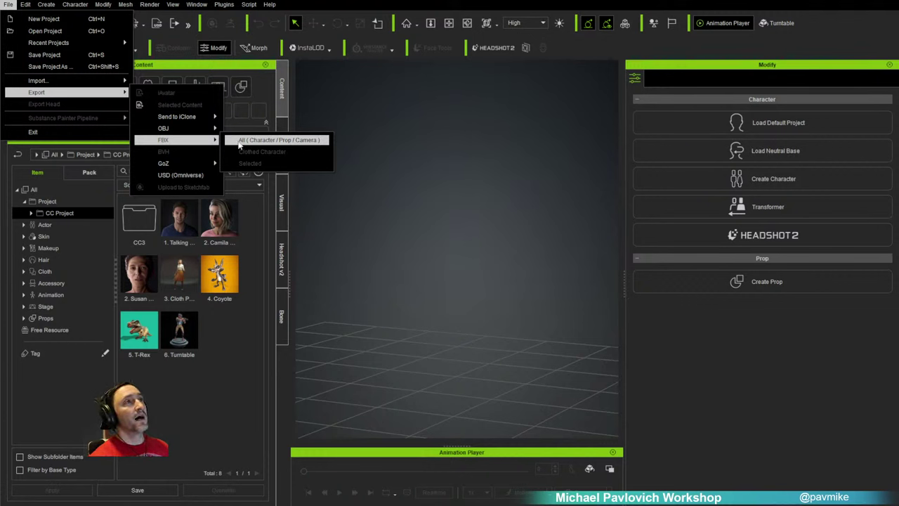
mouse_move(172, 128)
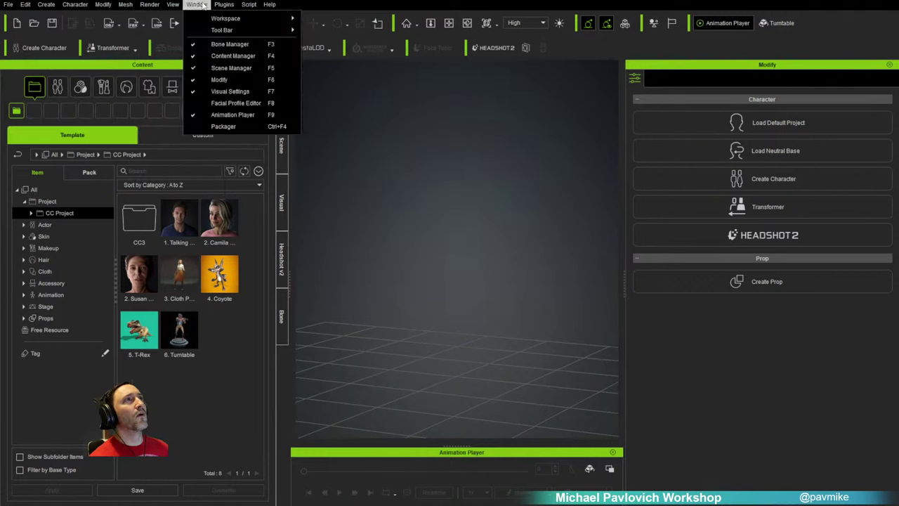
Step: Examine the quick OBJ and FBX export options and the hidden commands beside them
click(176, 0)
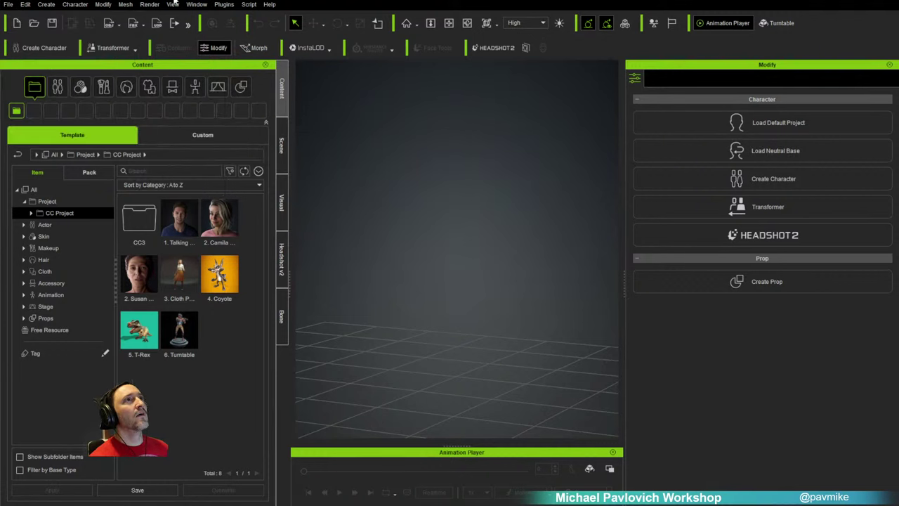
click(121, 25)
click(120, 26)
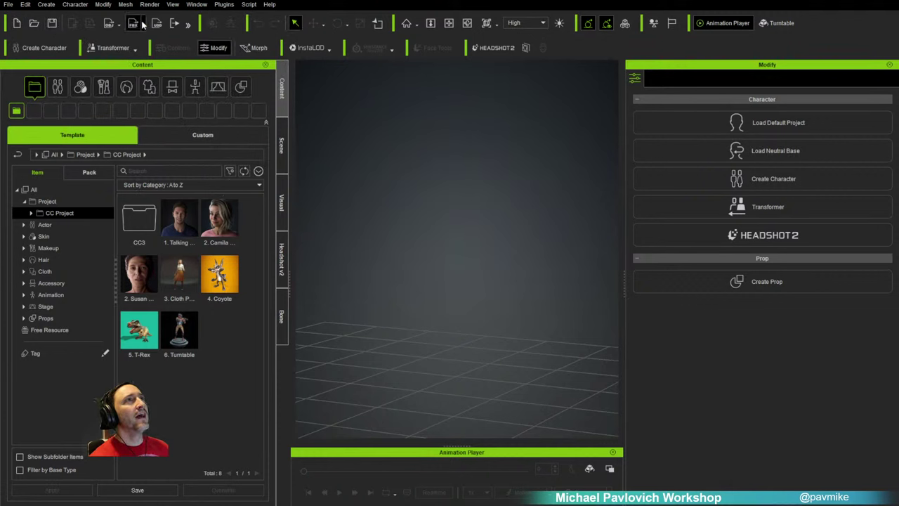
click(143, 25)
click(143, 25)
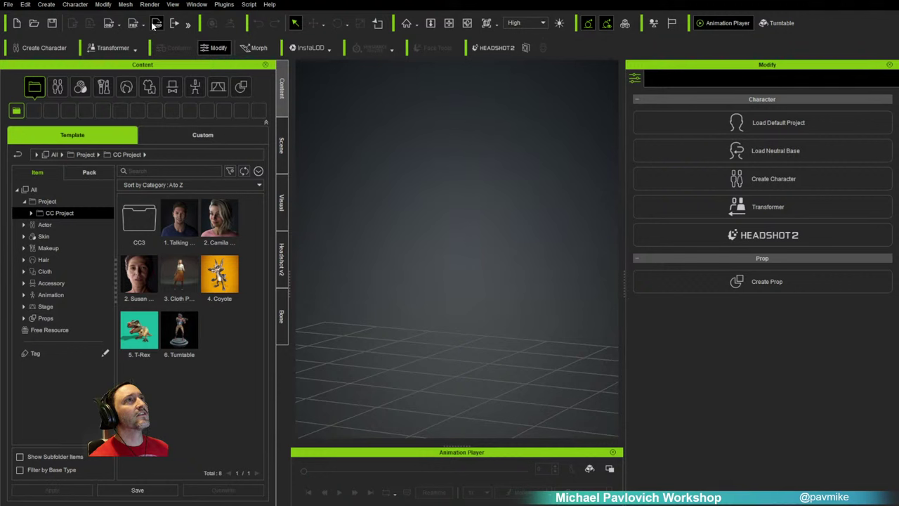
click(188, 25)
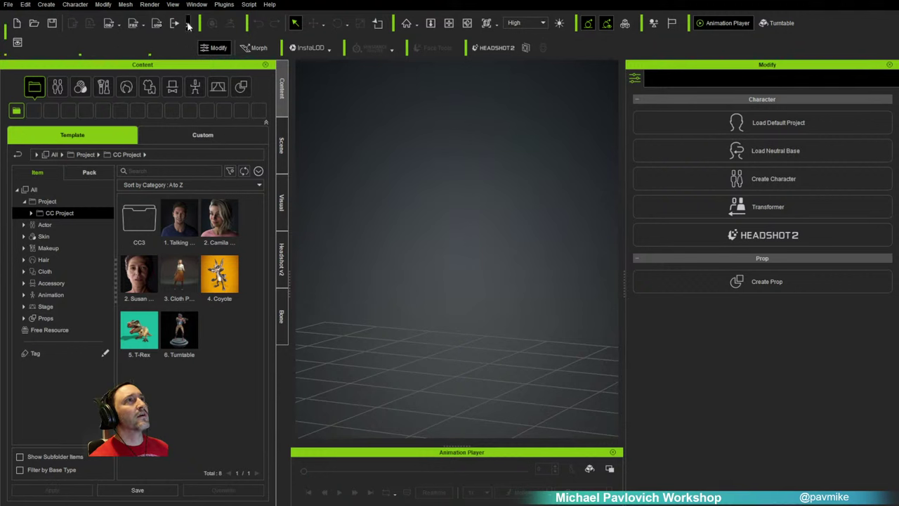
click(188, 25)
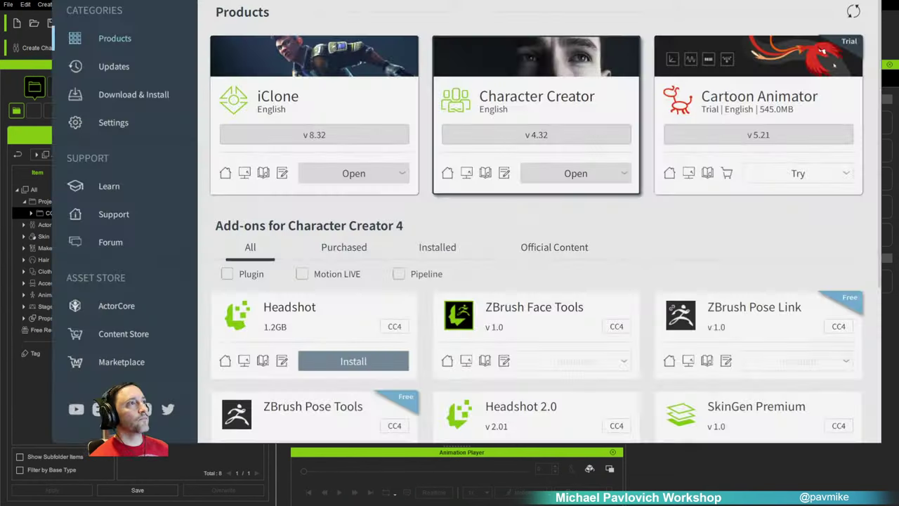
Step: Switch to Reallusion Hub and look through the add-ons available for Character Creator 4
scroll(515, 210, down, 1)
scroll(512, 186, down, 3)
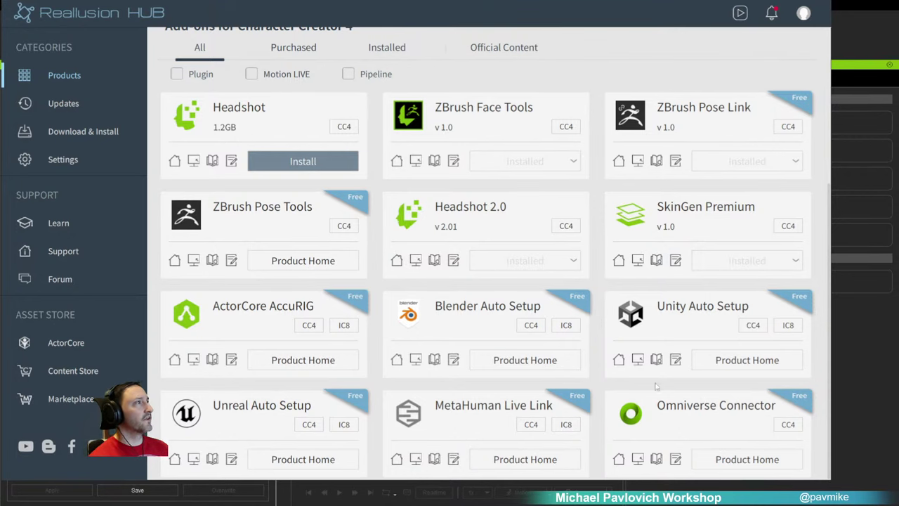
scroll(528, 307, up, 3)
scroll(360, 147, up, 1)
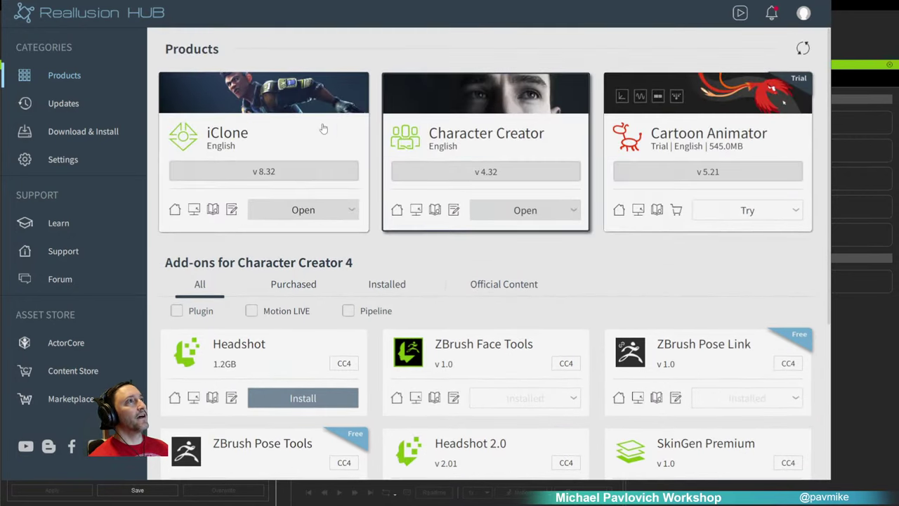
Step: Show the add-ons for iClone 8 and look through the whole list, down to the free auto setup and connector tools
click(323, 128)
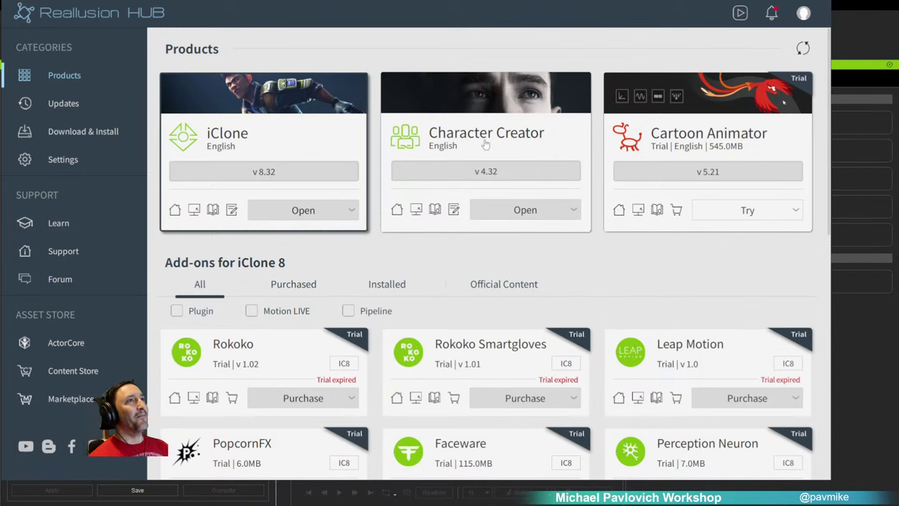
scroll(324, 131, down, 3)
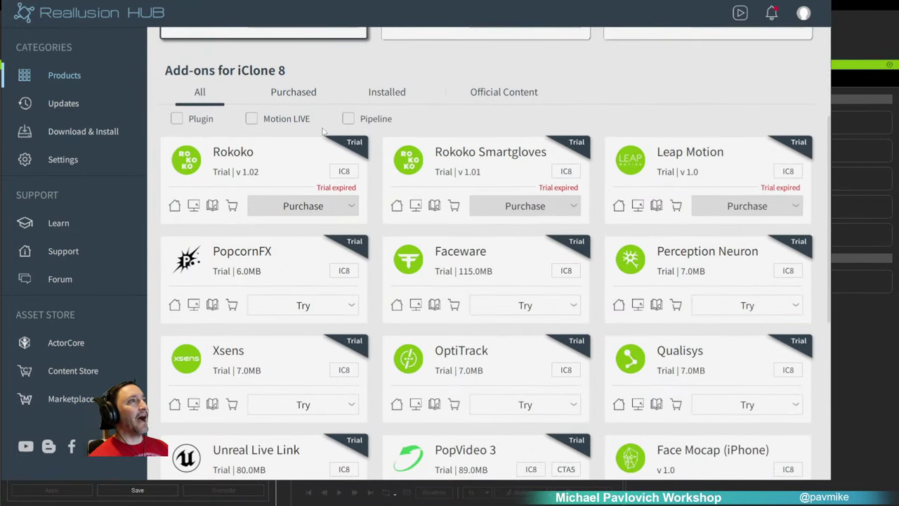
scroll(324, 131, down, 2)
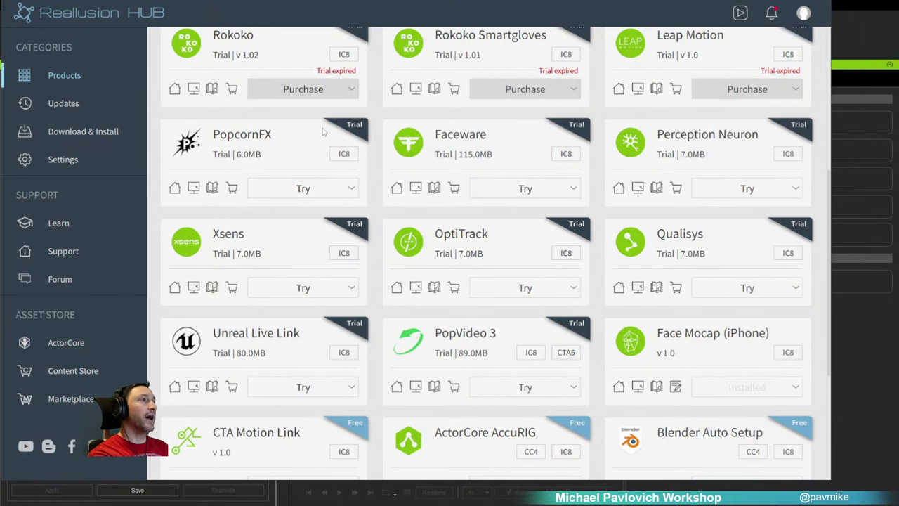
scroll(324, 131, down, 4)
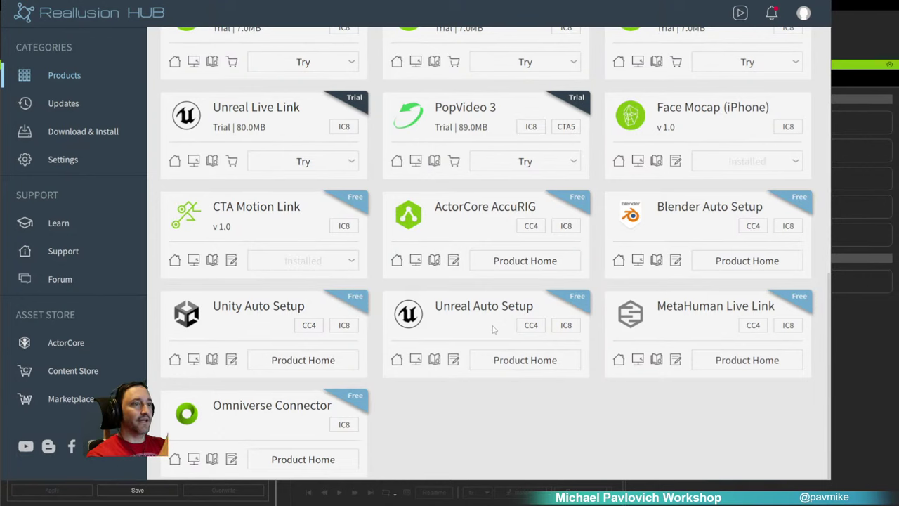
Step: Switch to Character Creator and load the neutral base character into the empty scene
key(alt+Tab)
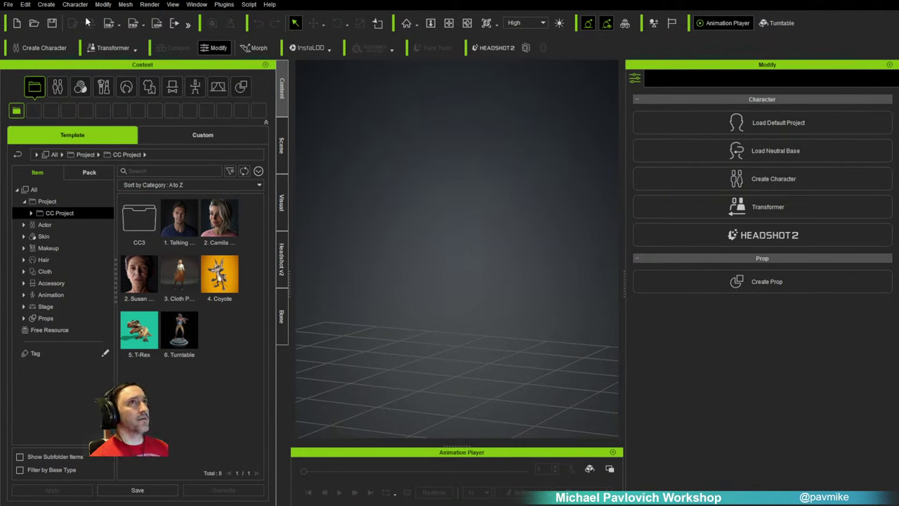
click(772, 151)
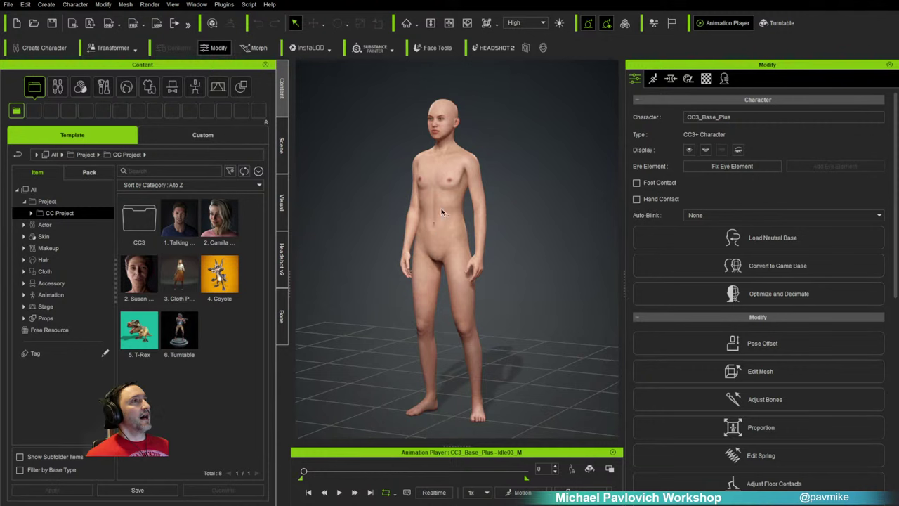
Step: Show the scene hierarchy and expand the CC3_Base_Plus character to list its component meshes
click(288, 143)
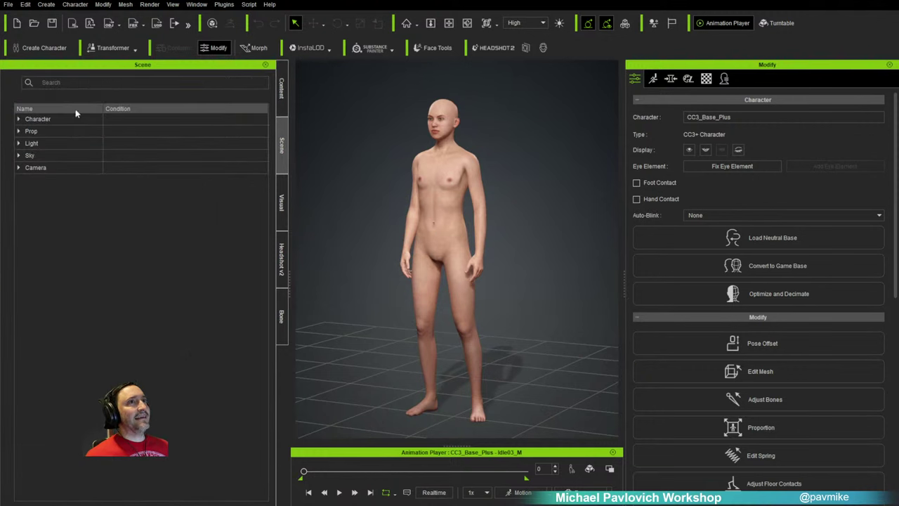
click(281, 88)
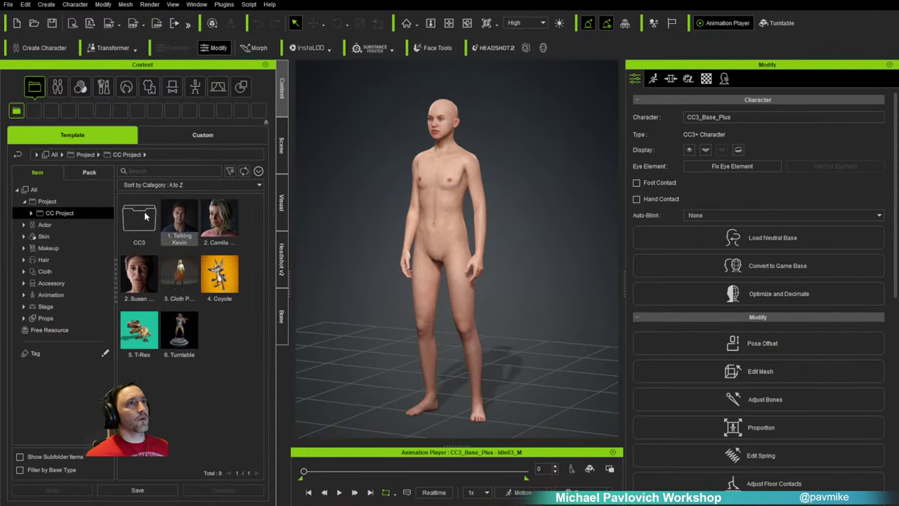
click(282, 143)
click(18, 119)
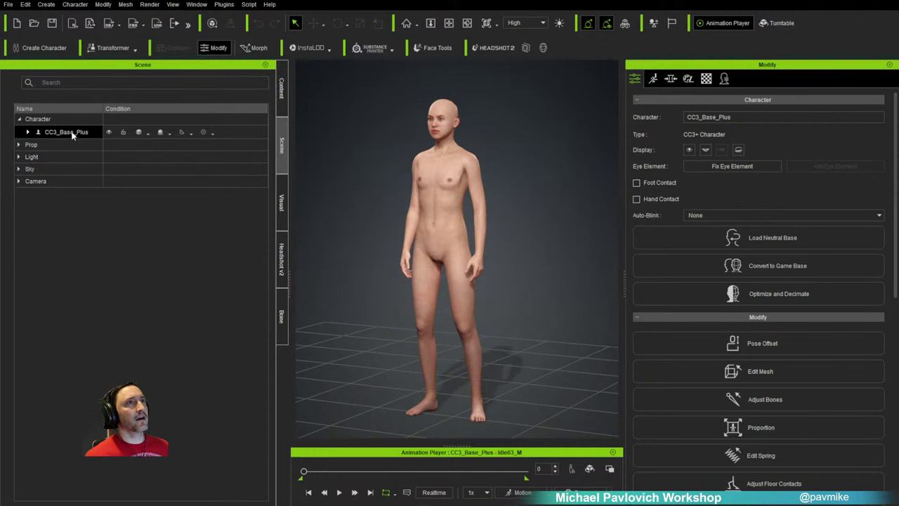
double_click(77, 133)
click(28, 132)
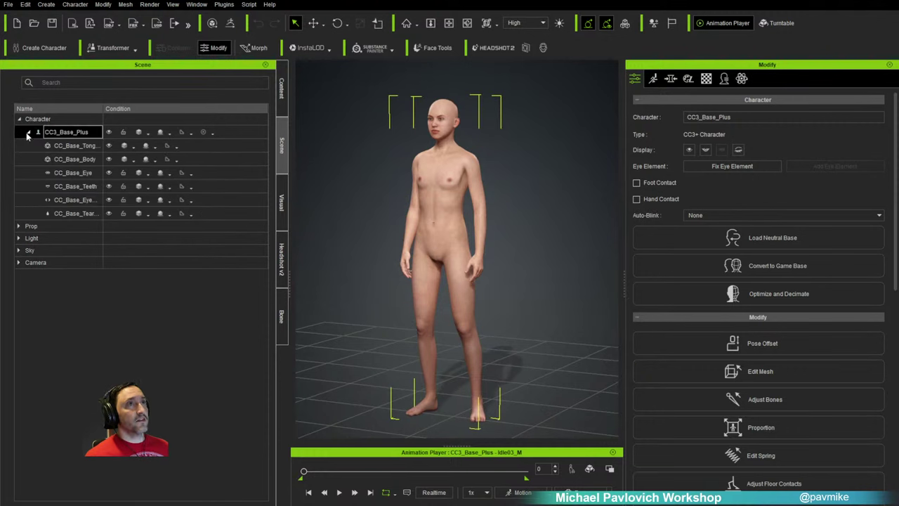
Step: Go through the character's tongue, body, eye, teeth and tear line parts, then reselect CC3_Base_Plus and collapse its hierarchy
click(76, 145)
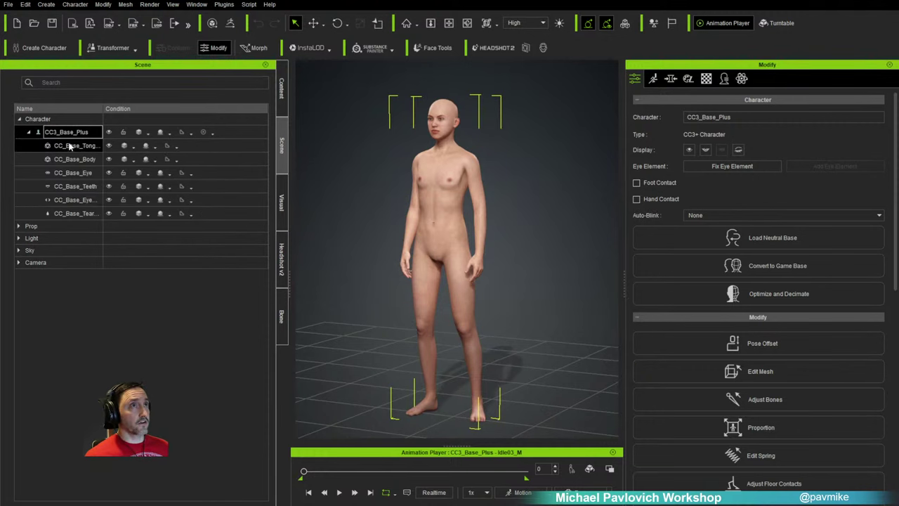
click(76, 158)
click(74, 173)
click(73, 187)
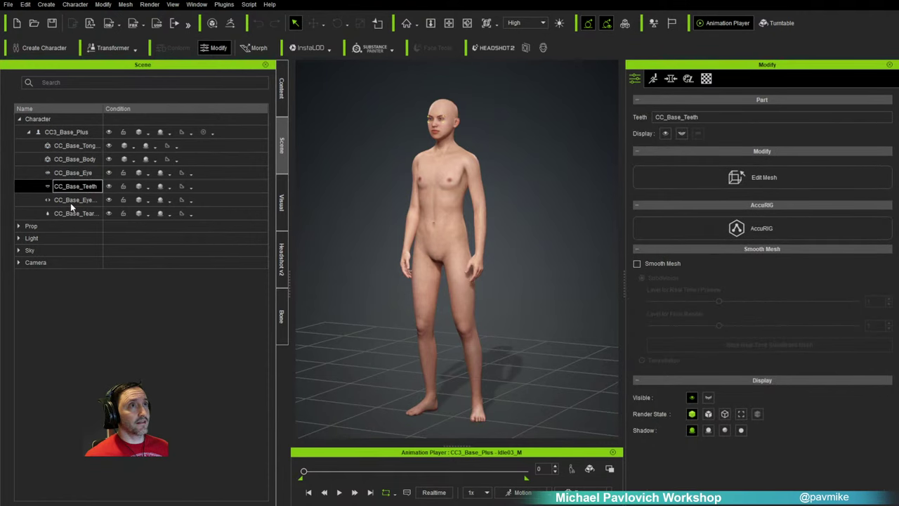
click(74, 200)
click(73, 213)
click(64, 132)
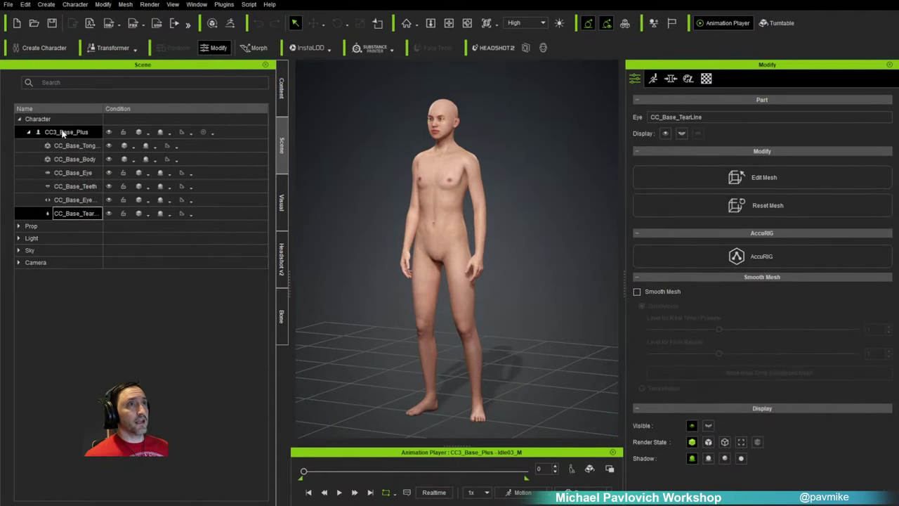
click(31, 131)
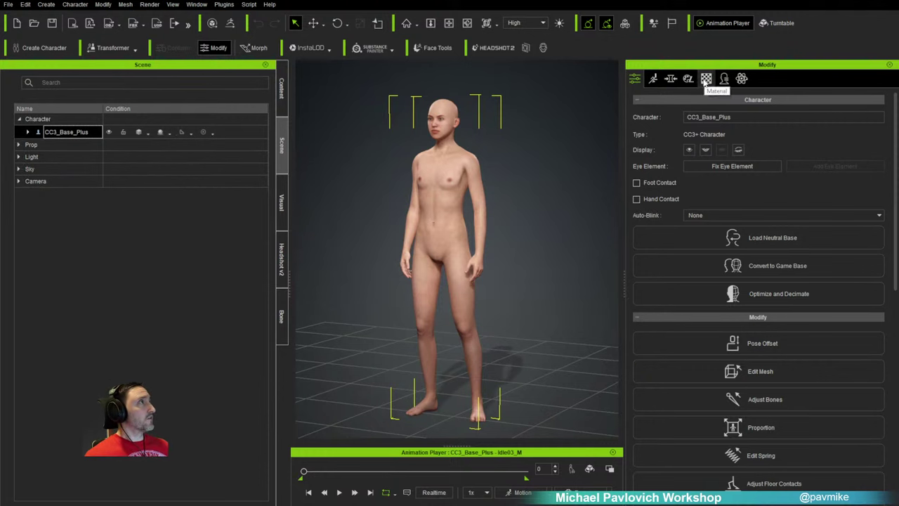
Step: Select the character's materials from Std_Tongue through Std_Eyelash and set their Base Color texture strength to 0
click(706, 78)
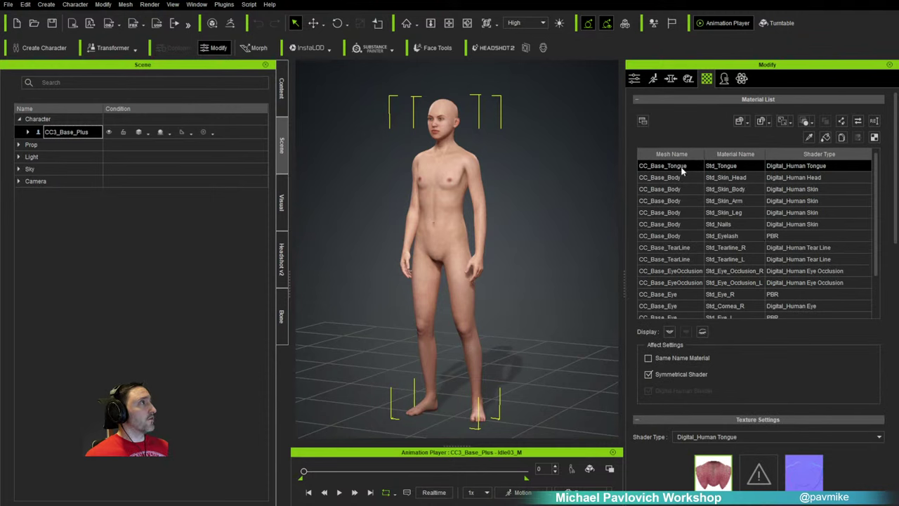
shift+click(677, 236)
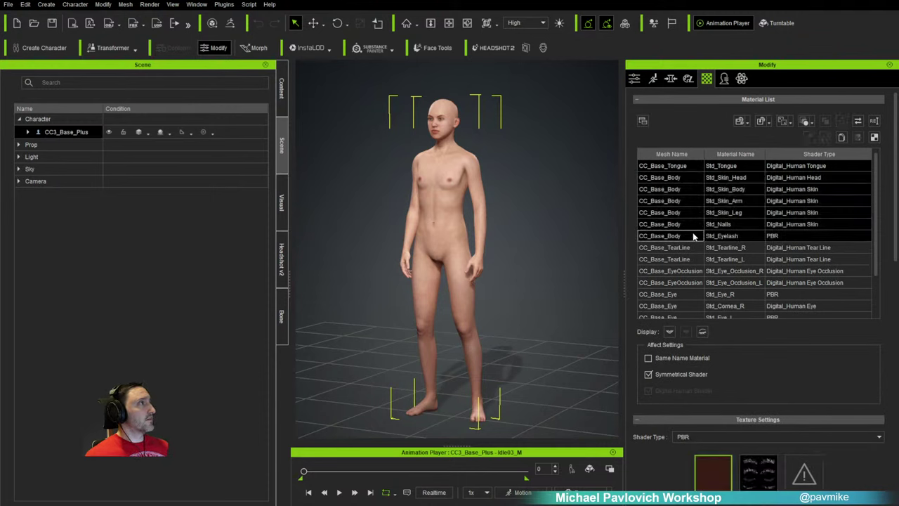
scroll(689, 457, down, 3)
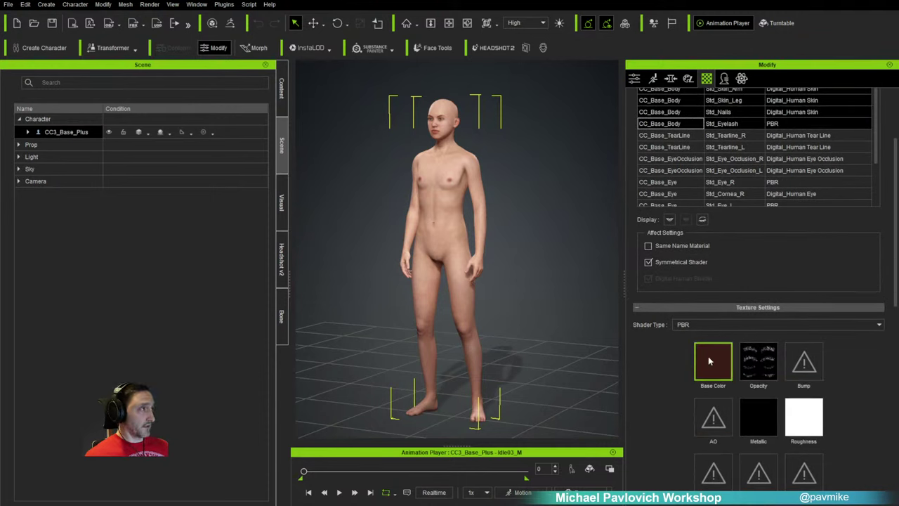
scroll(685, 358, down, 6)
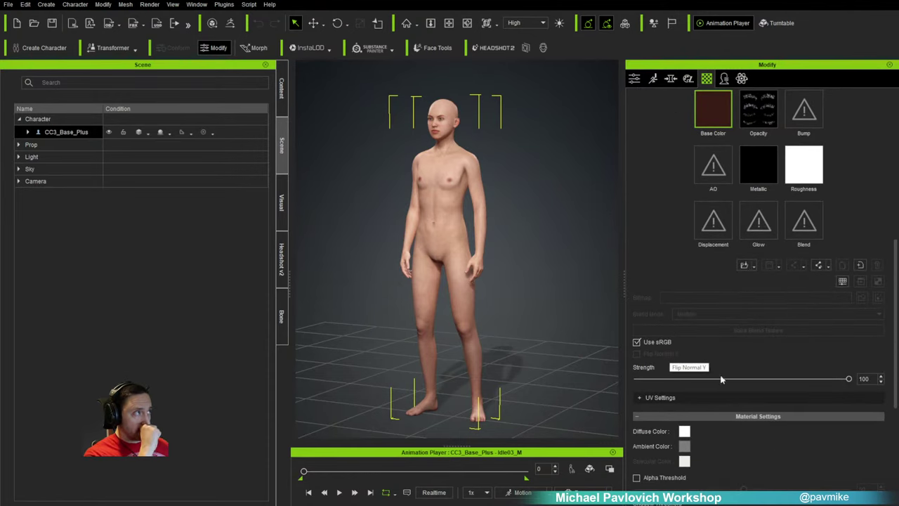
drag(845, 378, 588, 375)
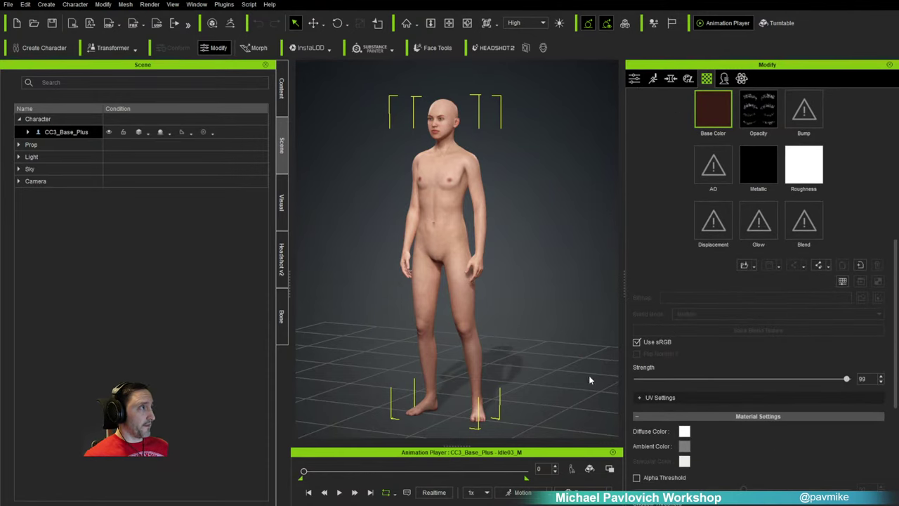
click(684, 431)
click(552, 227)
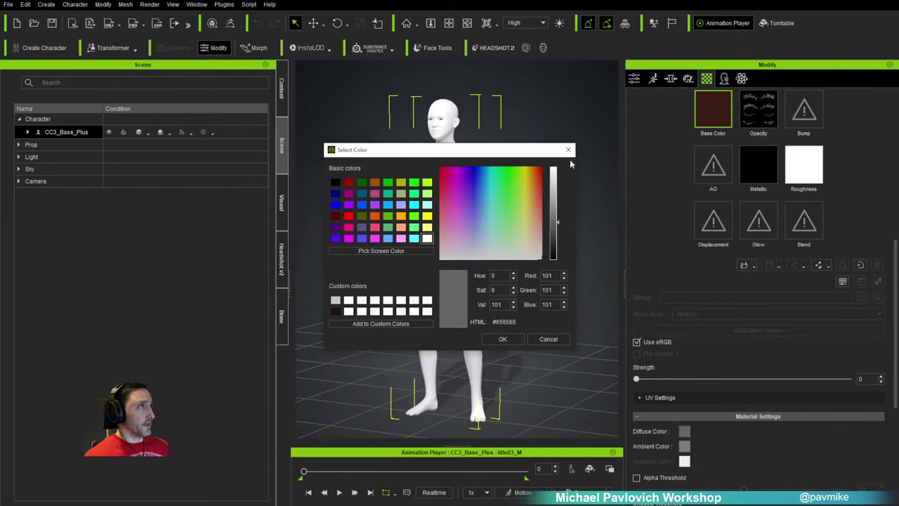
click(502, 338)
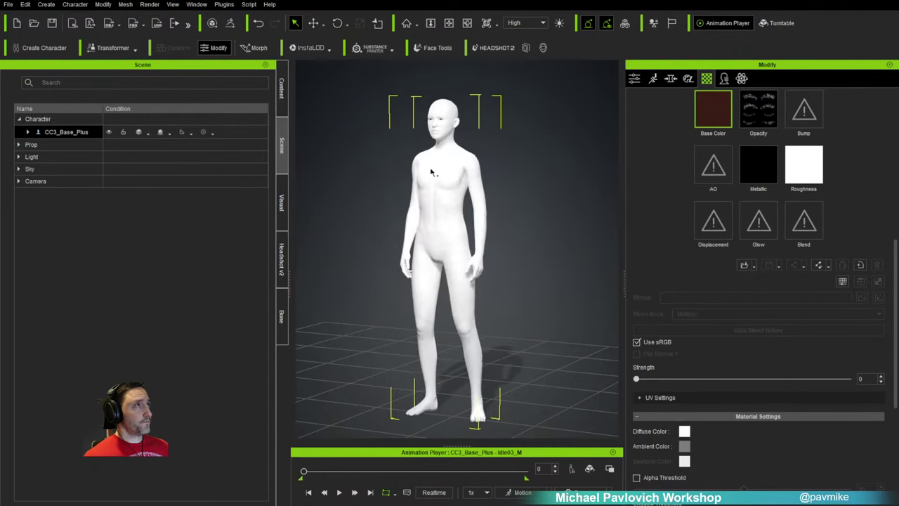
Step: Set the diffuse color of the selected character materials to a medium gray
click(684, 431)
click(554, 214)
click(502, 324)
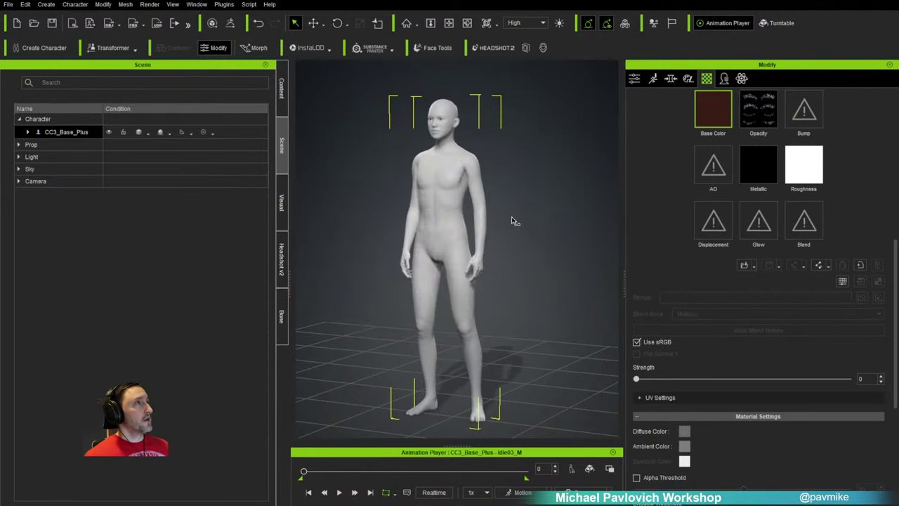
Step: Frame the gray character's head and shoulders, and look through the installed plugins, including ZBrush Face Tools
scroll(398, 99, up, 5)
middle_drag(397, 99, 414, 319)
scroll(478, 217, up, 3)
mouse_move(477, 218)
right_down()
mouse_move(531, 217)
mouse_move(450, 228)
mouse_move(541, 236)
mouse_move(477, 204)
right_up()
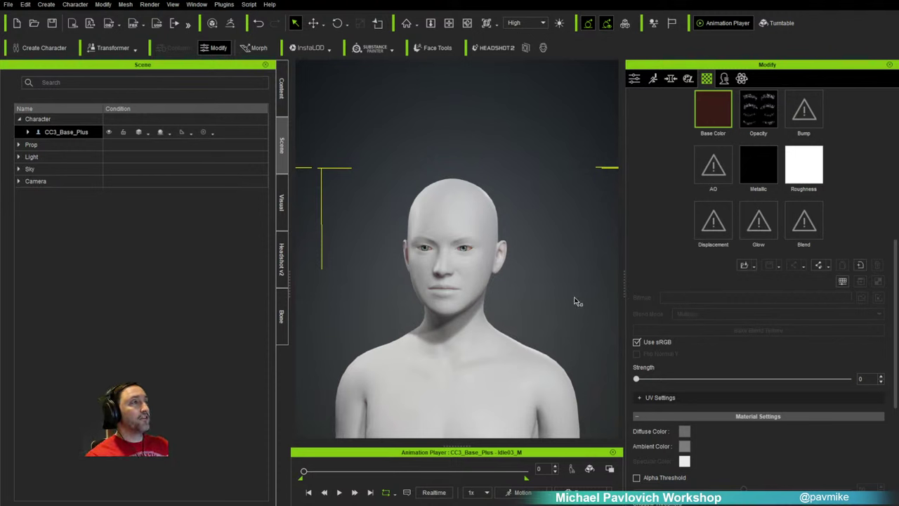
click(635, 79)
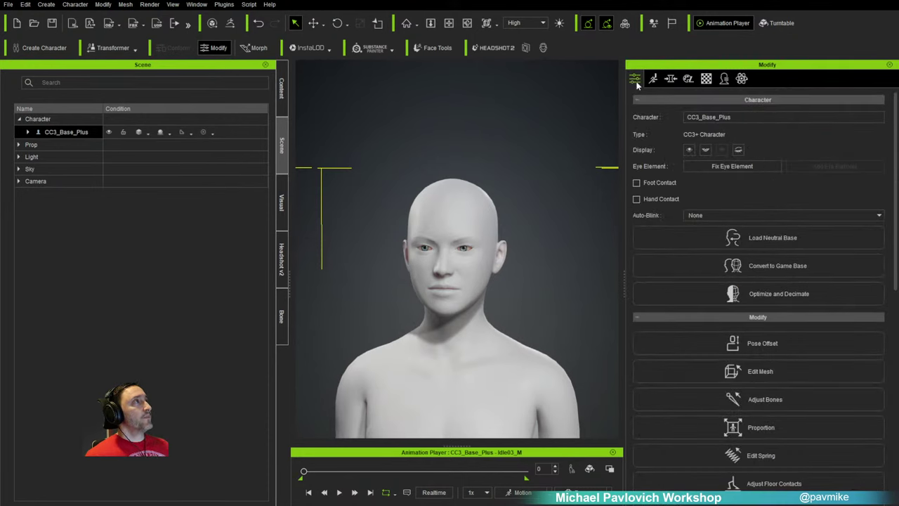
middle_drag(521, 286, 551, 282)
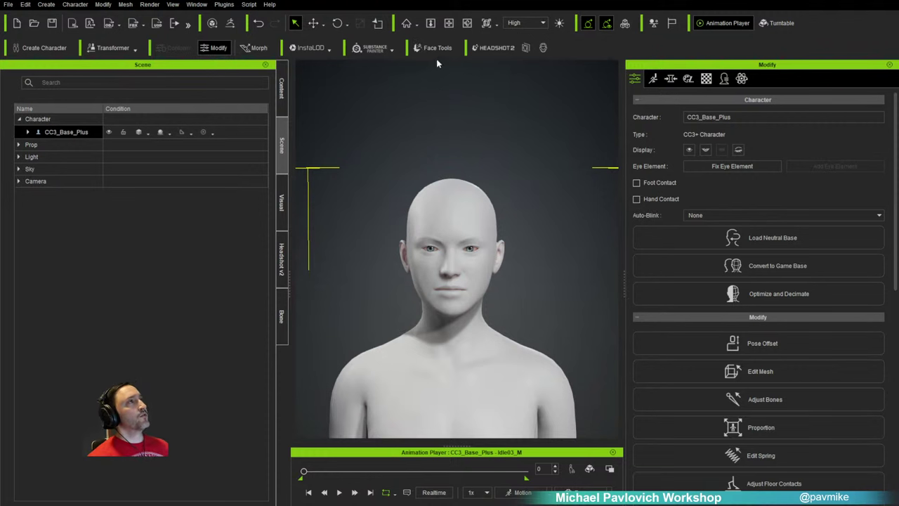
click(228, 6)
mouse_move(295, 65)
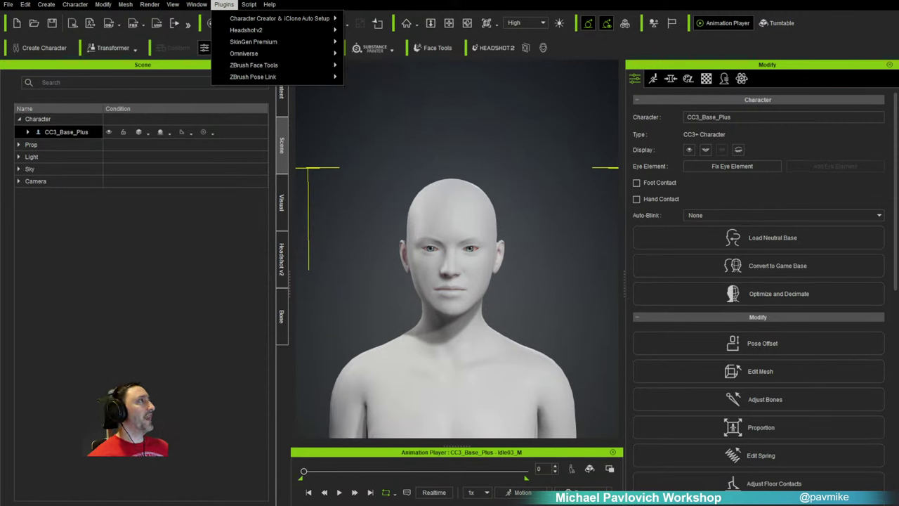
click(636, 81)
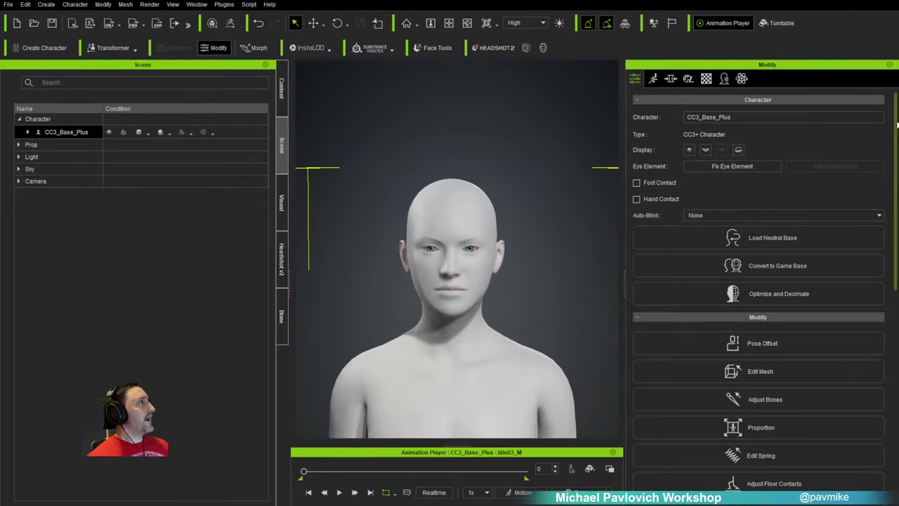
Step: View the face close up and examine the character's modify options, down to the ZBrush Face Tools command
drag(894, 127, 895, 154)
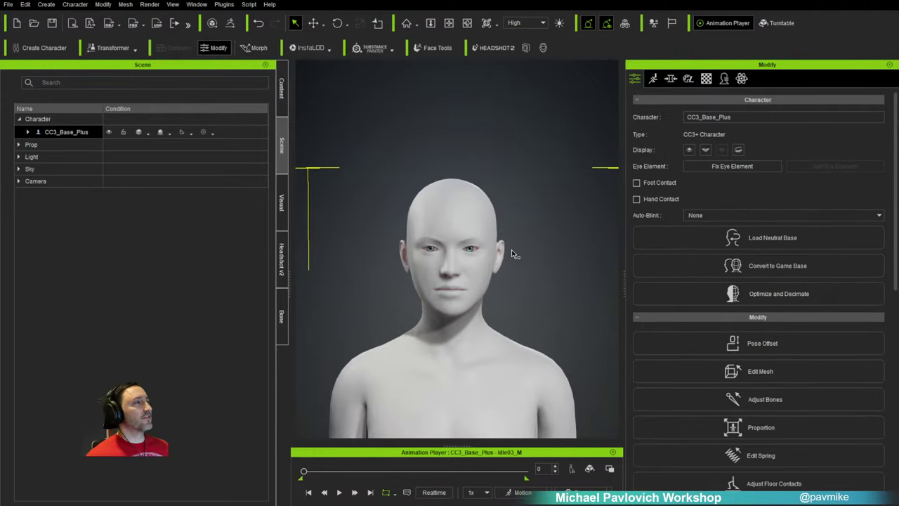
right_drag(549, 276, 539, 261)
scroll(470, 219, up, 5)
scroll(472, 237, down, 2)
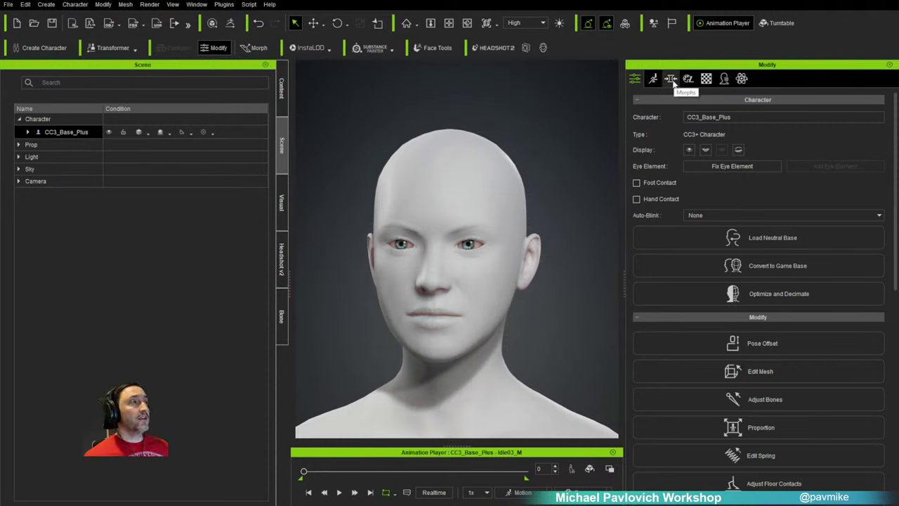
scroll(719, 247, down, 5)
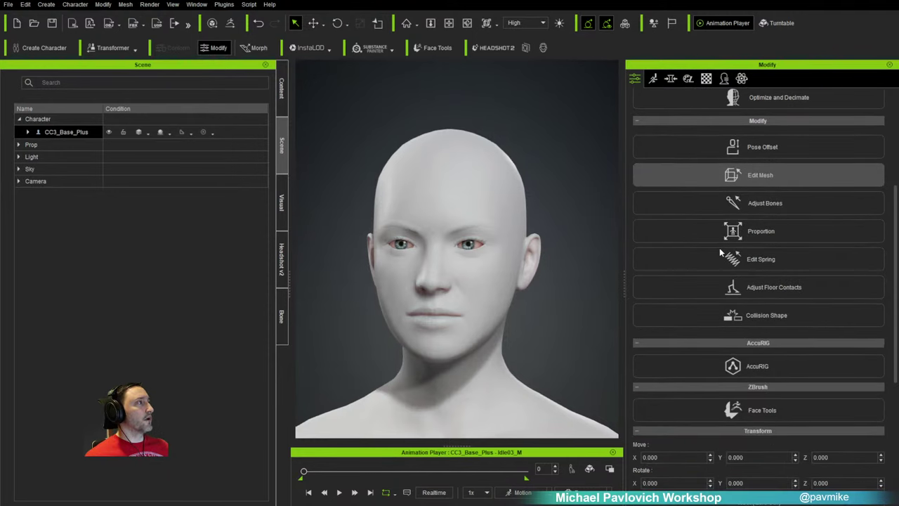
scroll(719, 247, up, 5)
Step: Expand CC3_Base_Plus to inspect the CC_Base_Body mesh, then reselect the whole character and collapse its parts
click(28, 132)
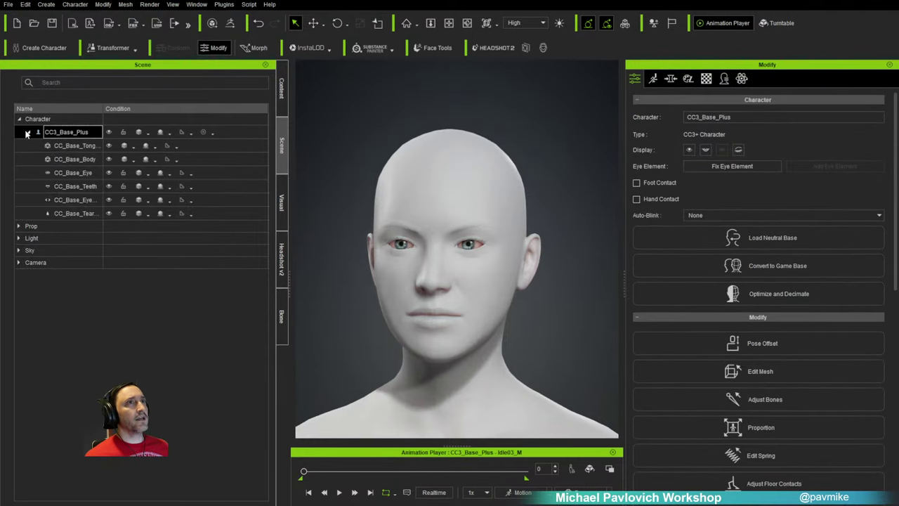
click(68, 160)
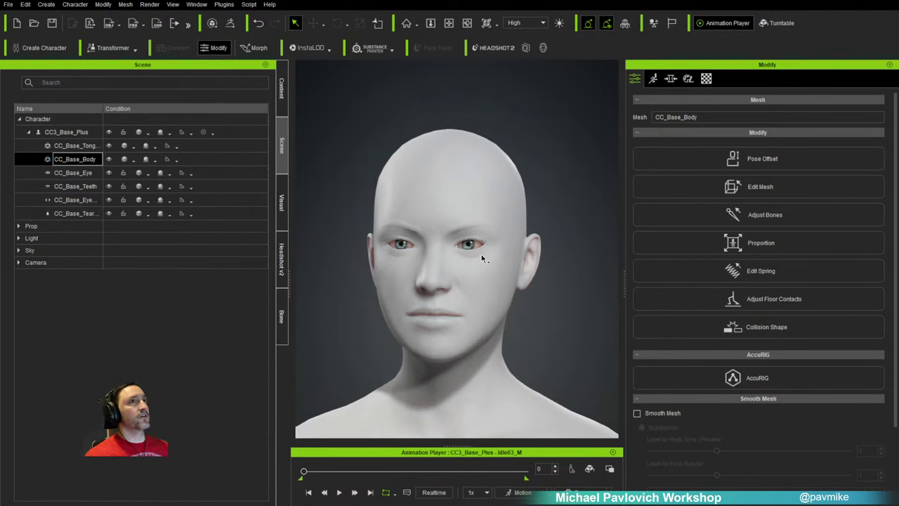
click(90, 134)
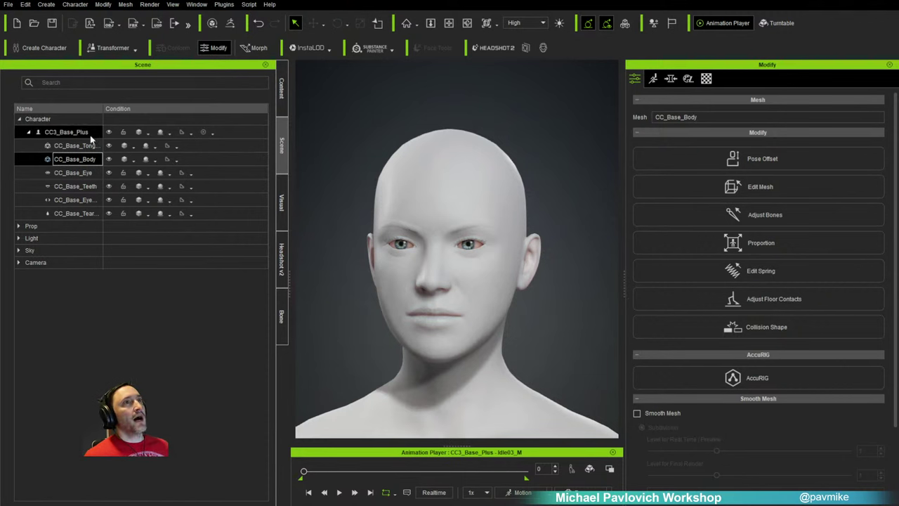
click(28, 132)
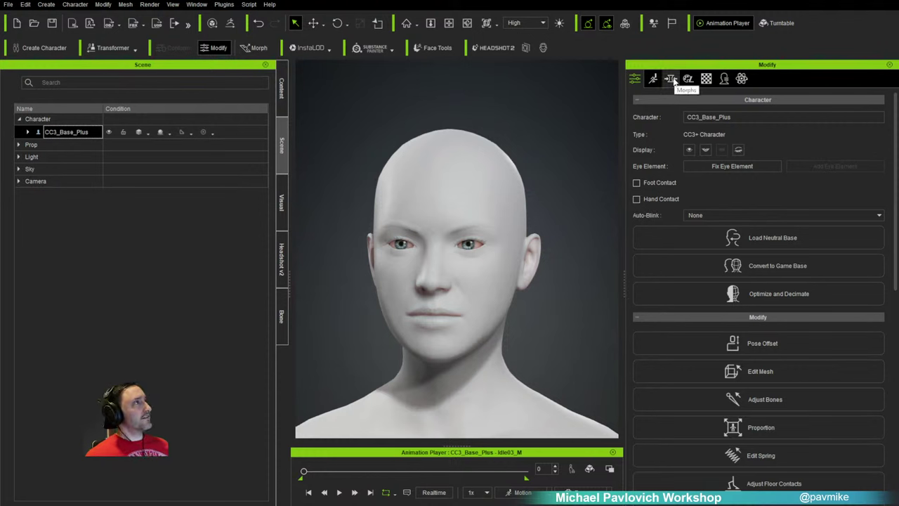
Step: Show the character's morph sliders and look through the Actor and Body morph categories
click(671, 80)
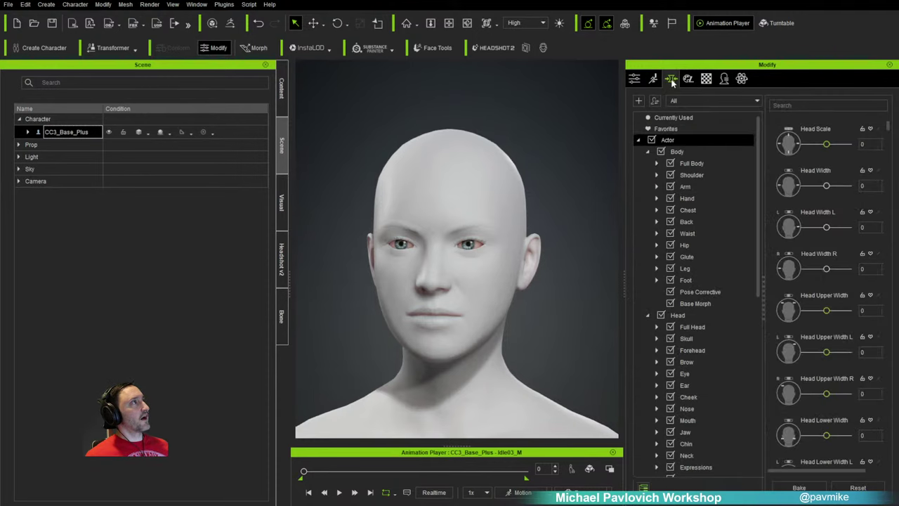
alt+right_drag(594, 219, 571, 286)
alt+drag(571, 287, 613, 231)
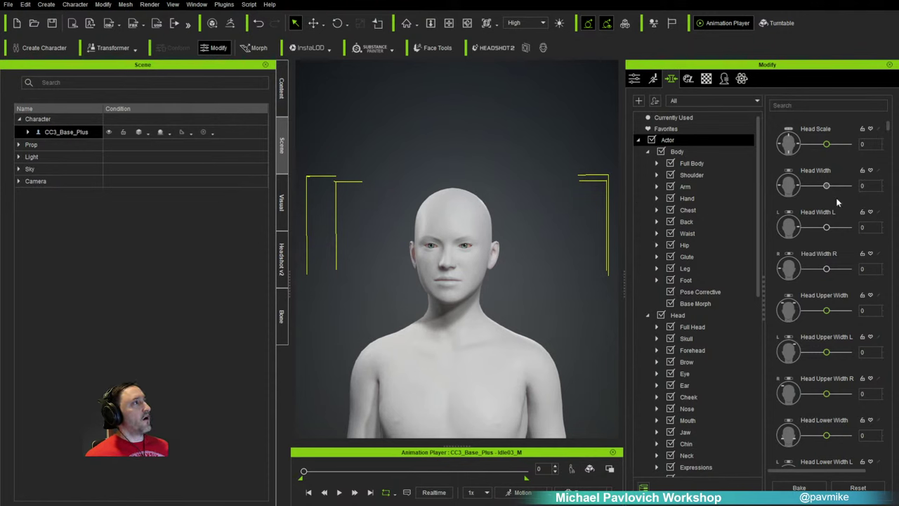
mouse_move(888, 129)
mouse_down()
mouse_move(888, 225)
mouse_move(896, 120)
mouse_up()
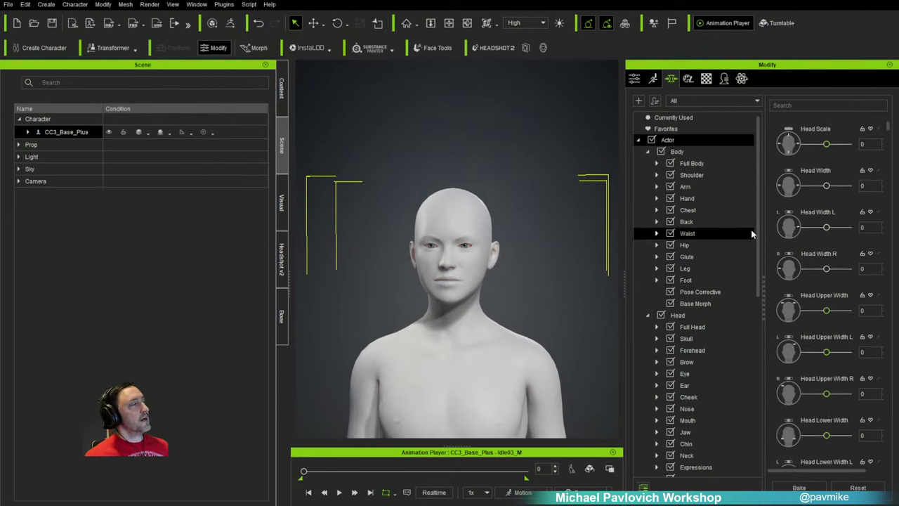
click(687, 152)
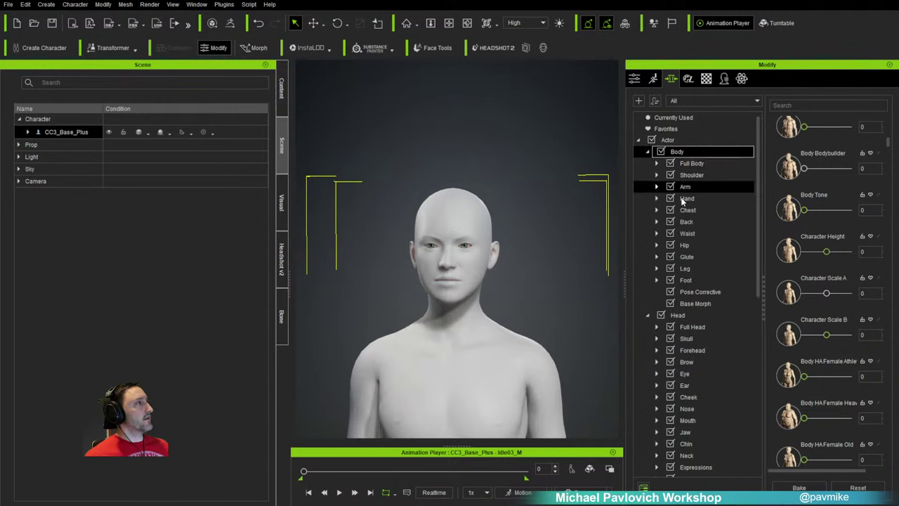
scroll(829, 260, down, 5)
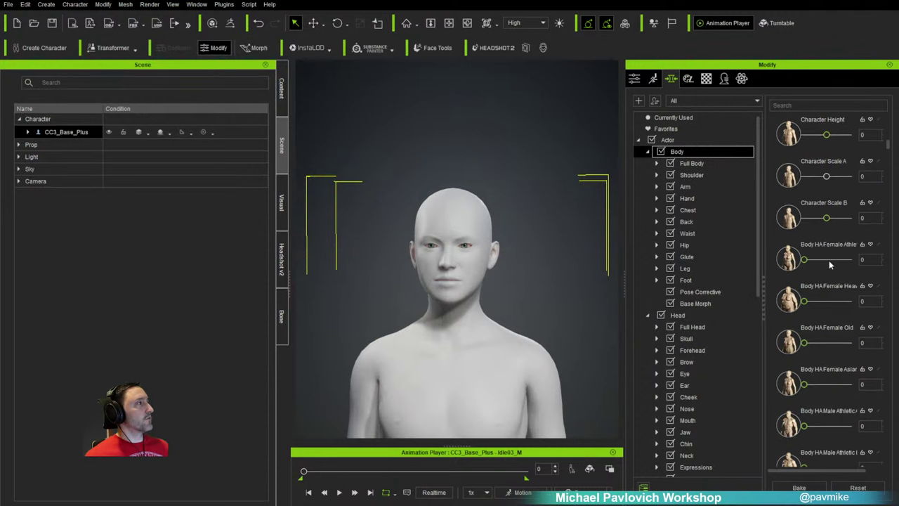
Step: Set the Body Tone morph to 100 with the character's head and torso in view
scroll(518, 287, down, 4)
middle_drag(520, 281, 532, 217)
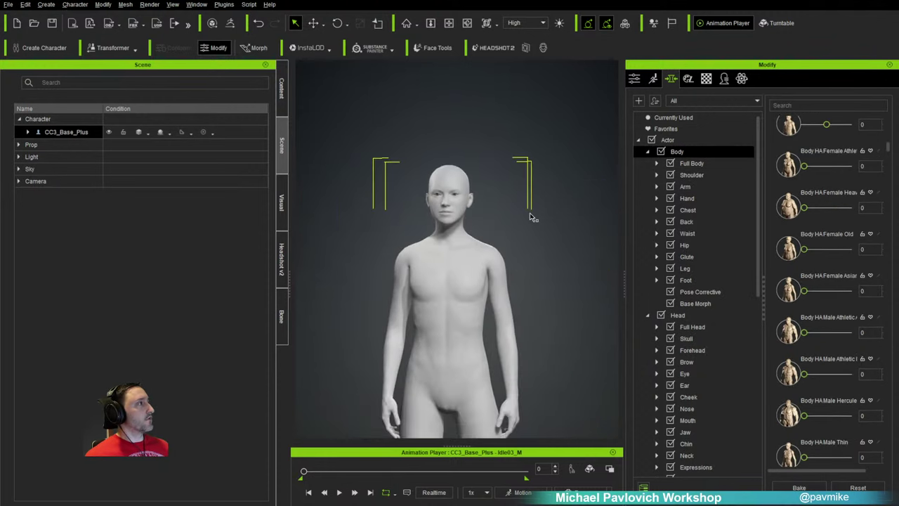
right_drag(531, 217, 514, 229)
scroll(807, 211, up, 3)
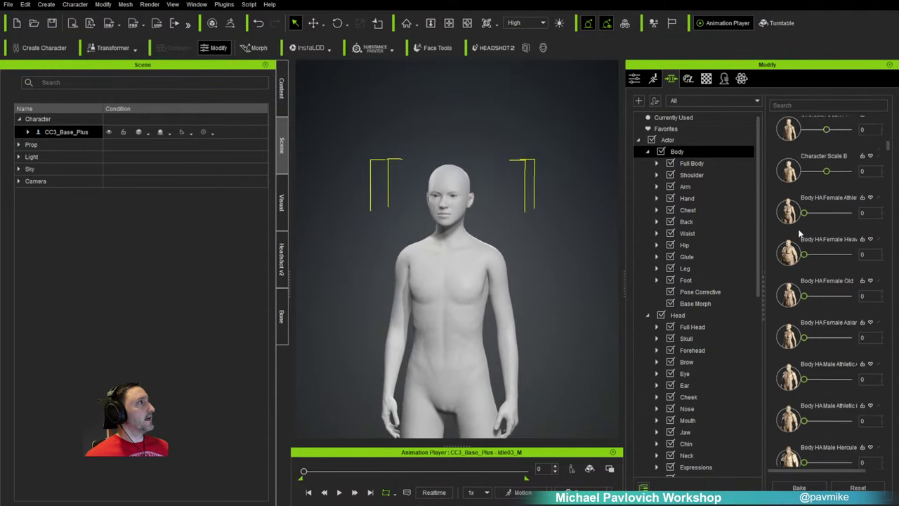
scroll(822, 190, up, 1)
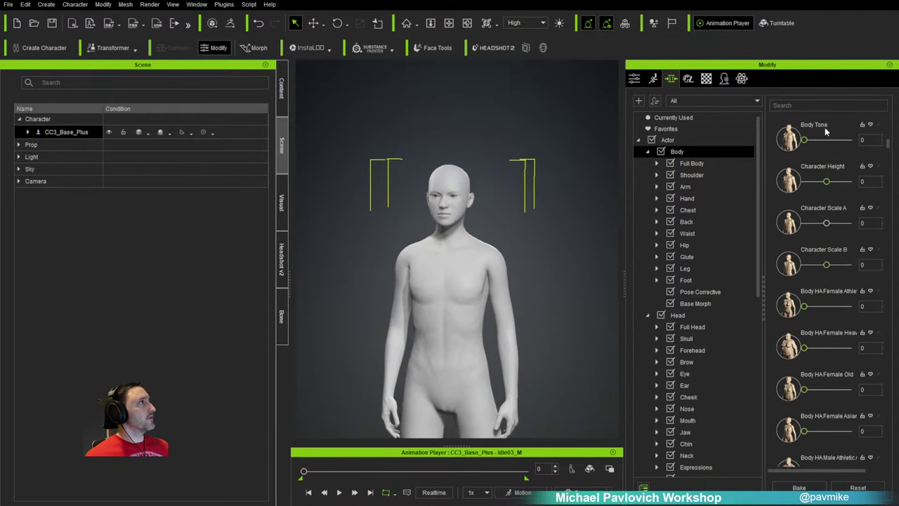
mouse_move(805, 140)
mouse_down()
mouse_move(861, 147)
mouse_move(782, 145)
mouse_move(863, 147)
mouse_move(765, 147)
mouse_move(856, 141)
mouse_move(801, 151)
mouse_move(857, 144)
mouse_move(873, 160)
mouse_up()
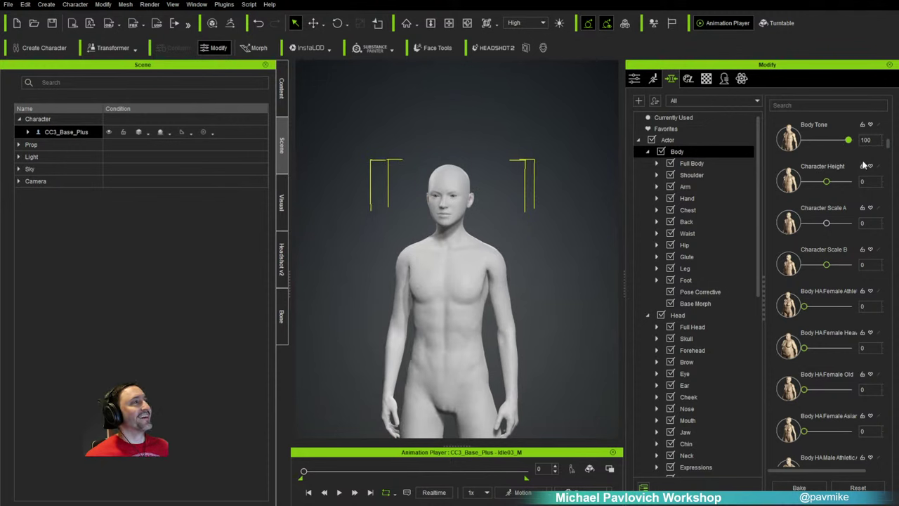
mouse_move(863, 162)
mouse_down()
mouse_move(821, 156)
mouse_move(876, 157)
mouse_up()
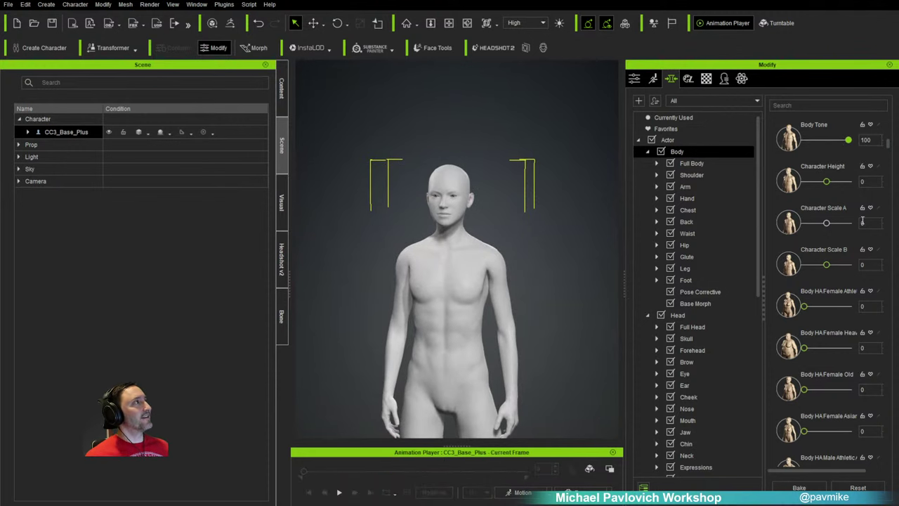
Step: Try the Body HA Male Thin morph, return it to 0, and look through the remaining Body morphs
scroll(812, 232, down, 7)
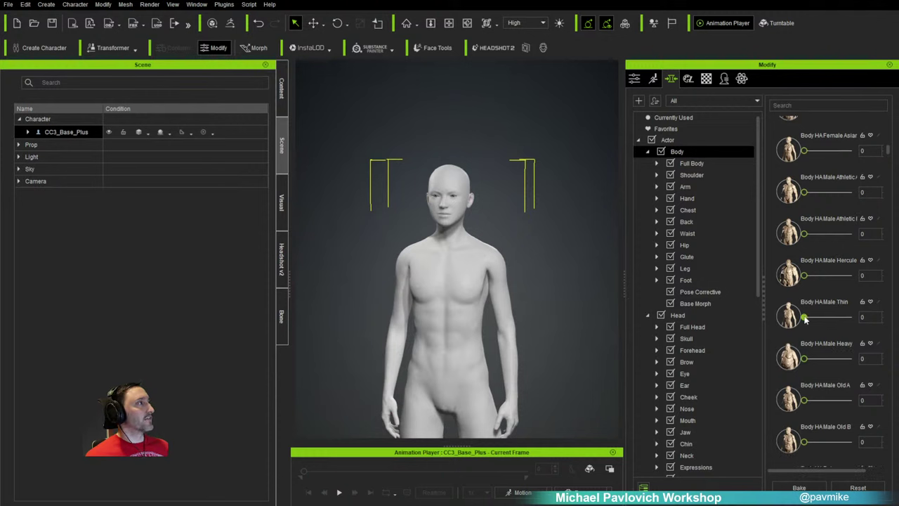
mouse_move(806, 320)
mouse_down()
mouse_move(820, 317)
mouse_move(797, 319)
mouse_up()
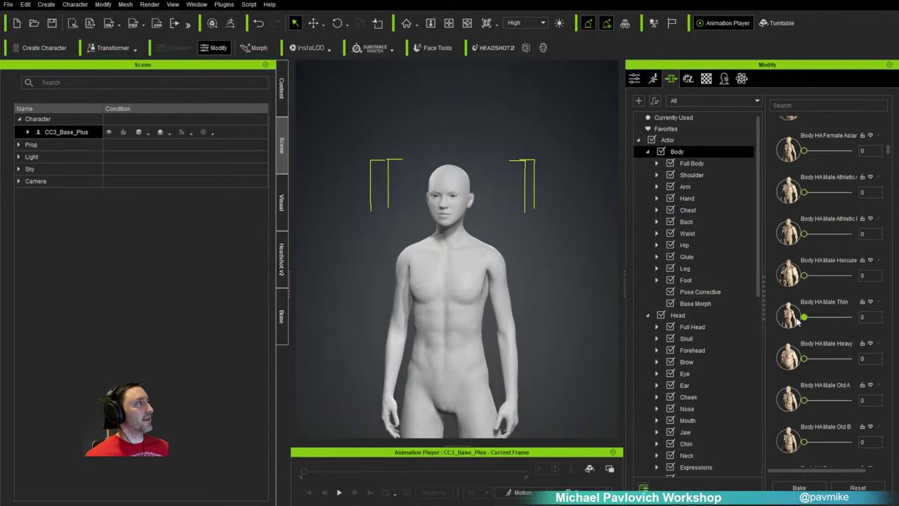
scroll(800, 330, down, 5)
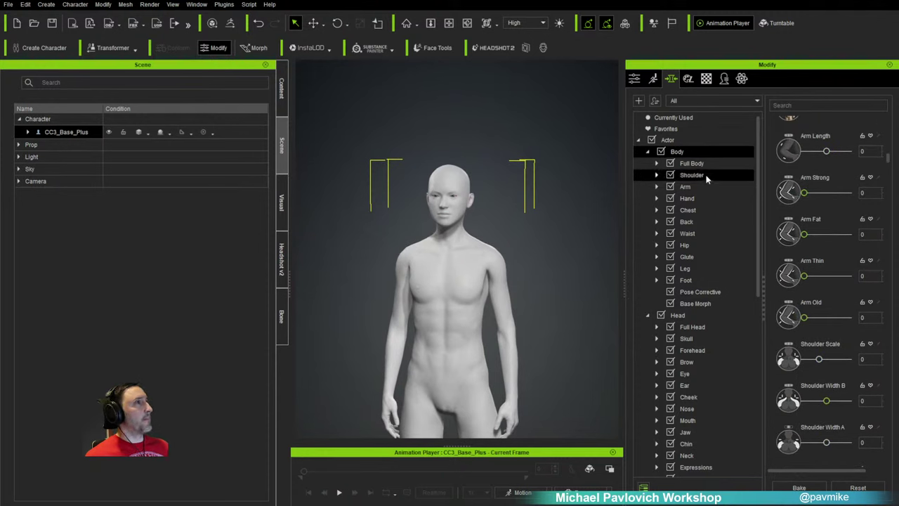
Step: Show the Head morphs, try CC3+_Kevin_Head and CC3+_Caleb_Head, return both to 0, and look through the face shape morphs
click(690, 316)
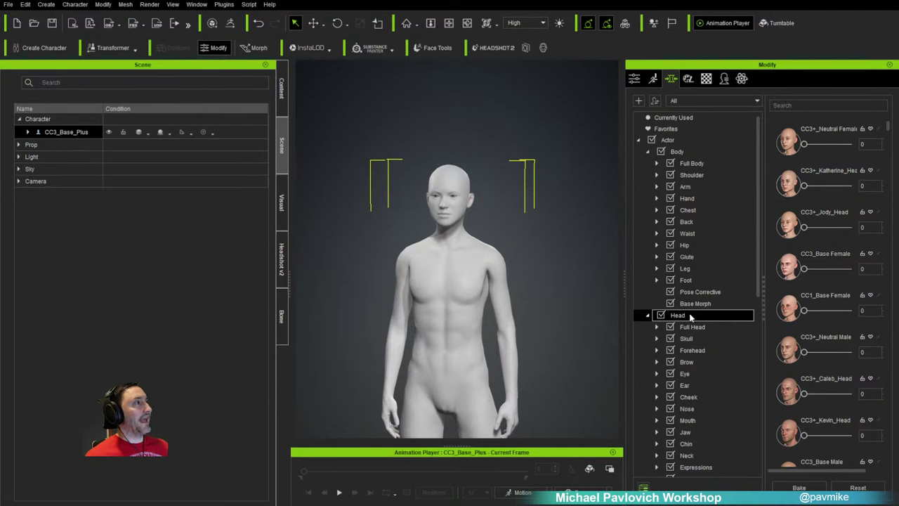
scroll(840, 196, down, 4)
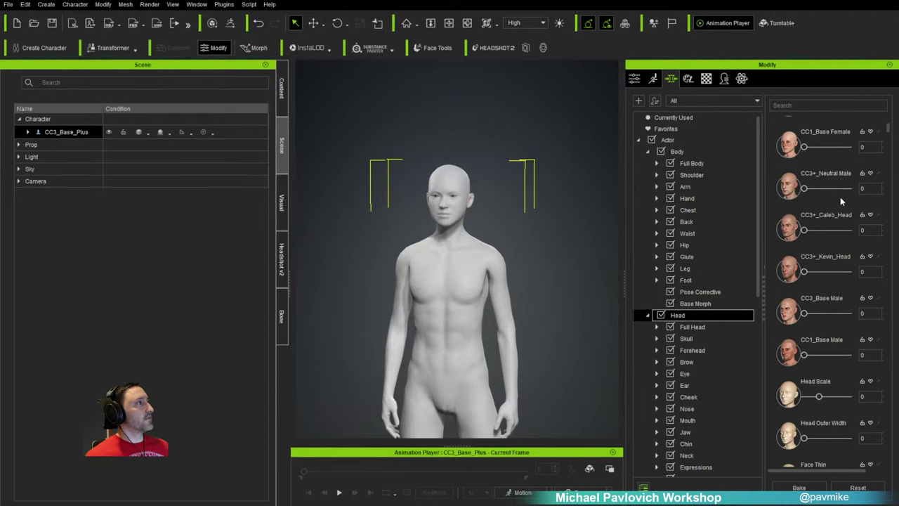
mouse_move(805, 271)
mouse_down()
mouse_move(864, 269)
mouse_move(788, 271)
mouse_up()
drag(804, 230, 775, 231)
scroll(786, 245, down, 2)
scroll(809, 320, down, 4)
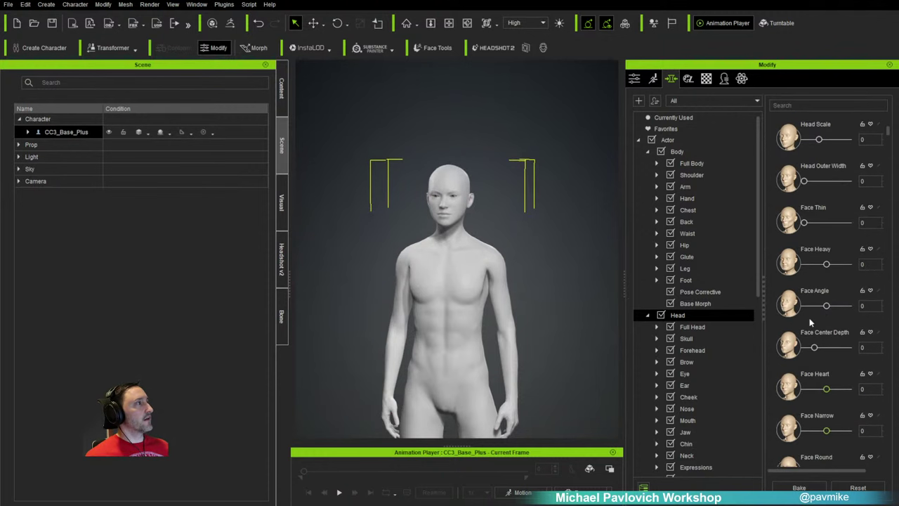
scroll(817, 311, down, 1)
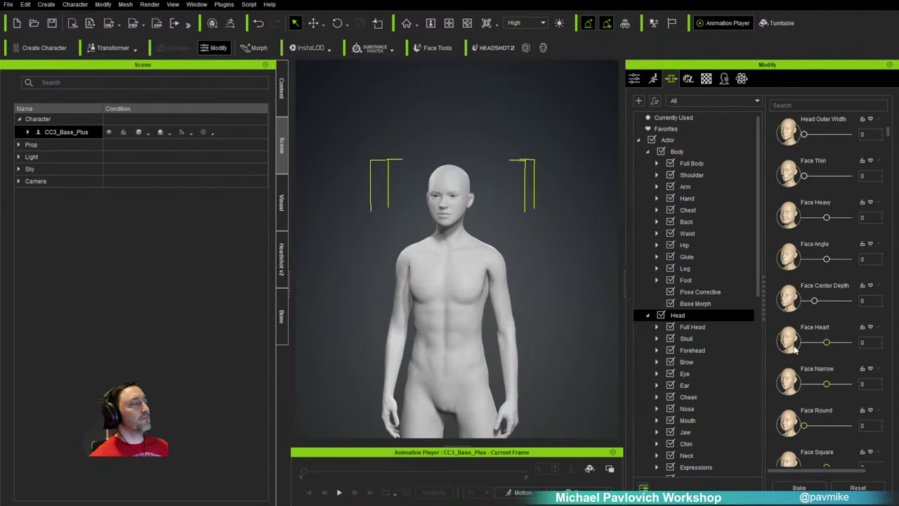
scroll(826, 375, down, 5)
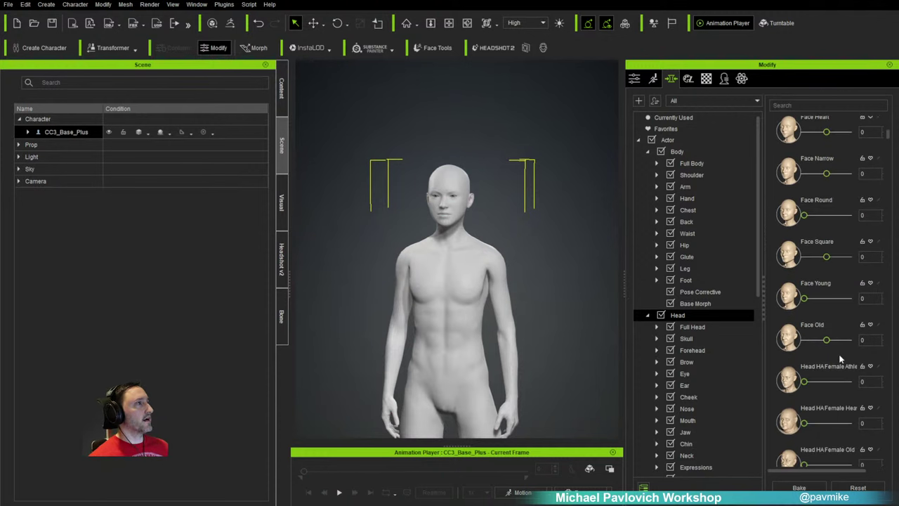
Step: Look through the Actor content templates, including the character and morph packs in the Morph folder
click(283, 90)
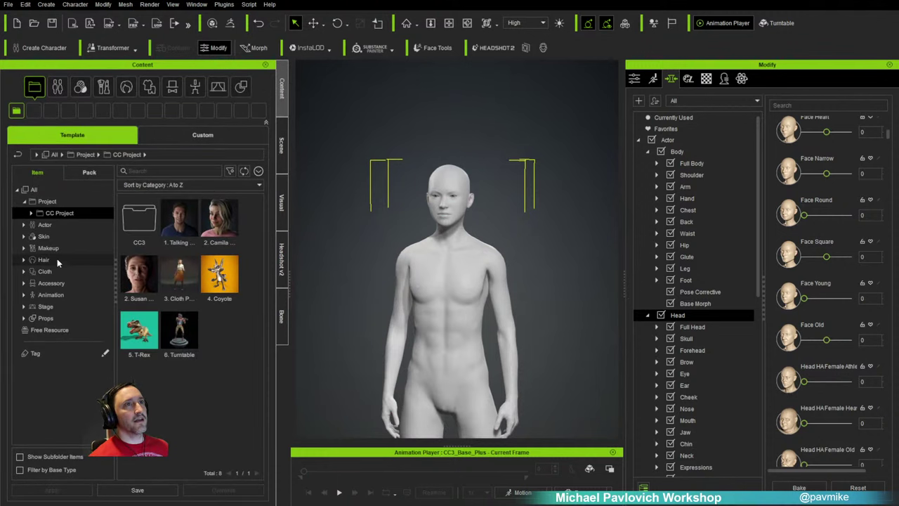
click(24, 224)
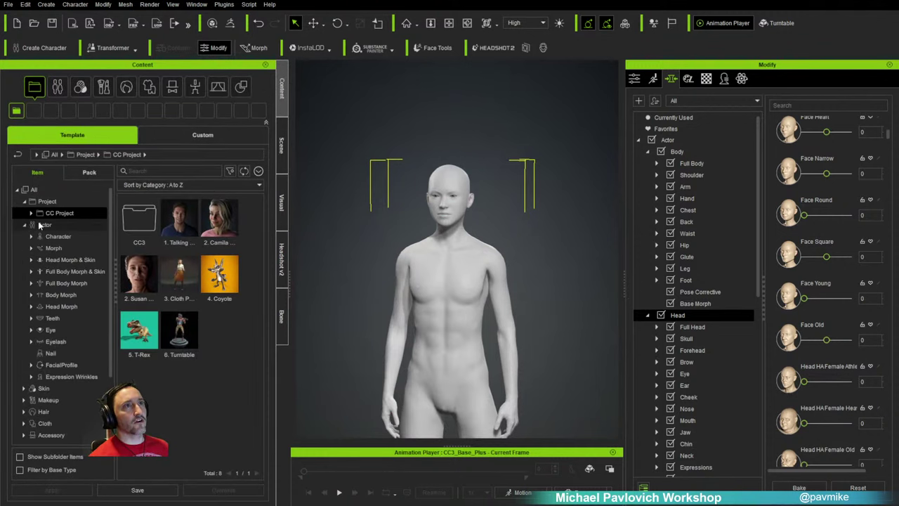
click(60, 236)
click(56, 248)
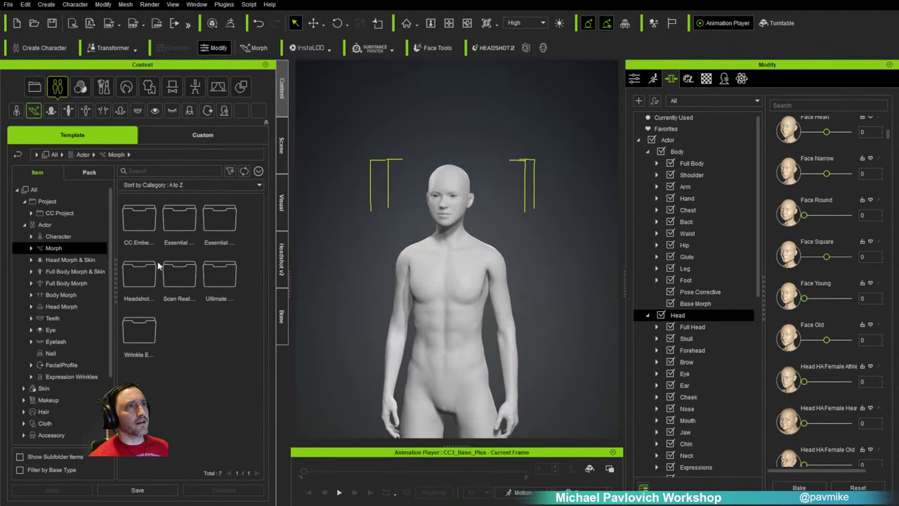
click(32, 248)
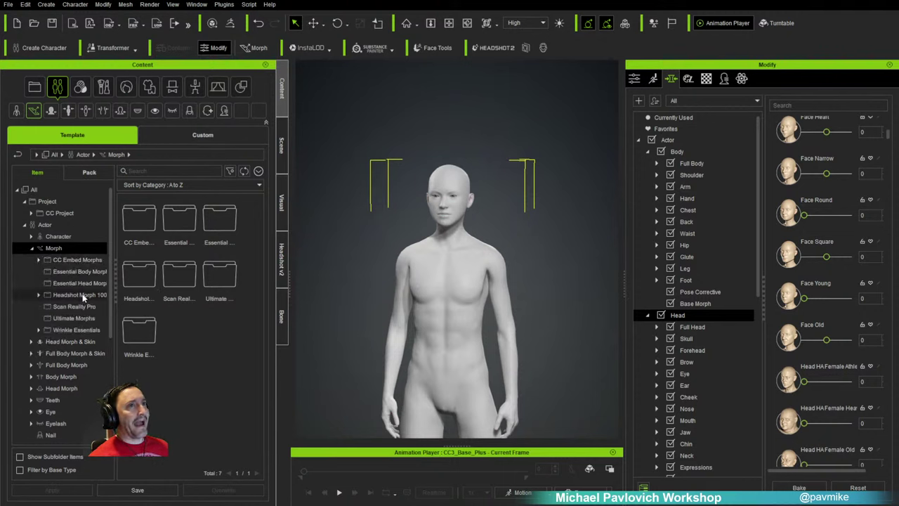
click(31, 248)
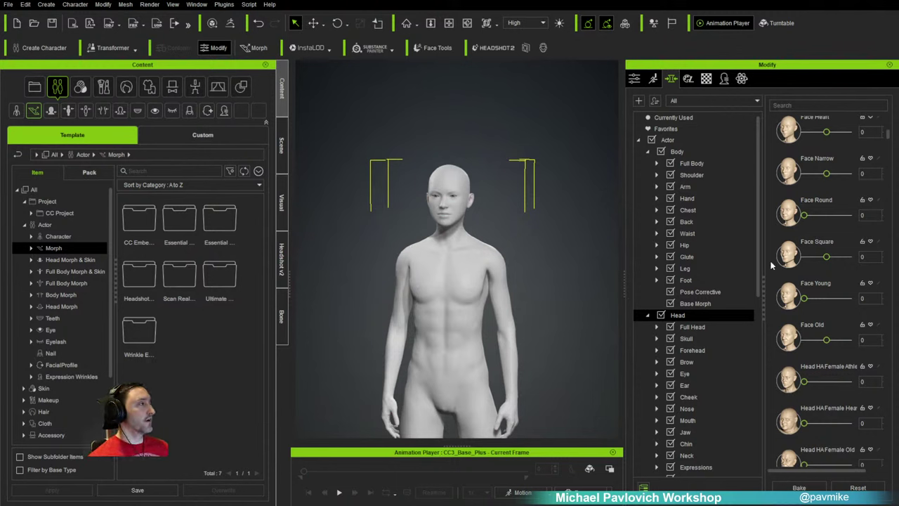
Step: Set the Head HA Male Old A morph to 69 and view the aged head on the body
scroll(832, 286, down, 5)
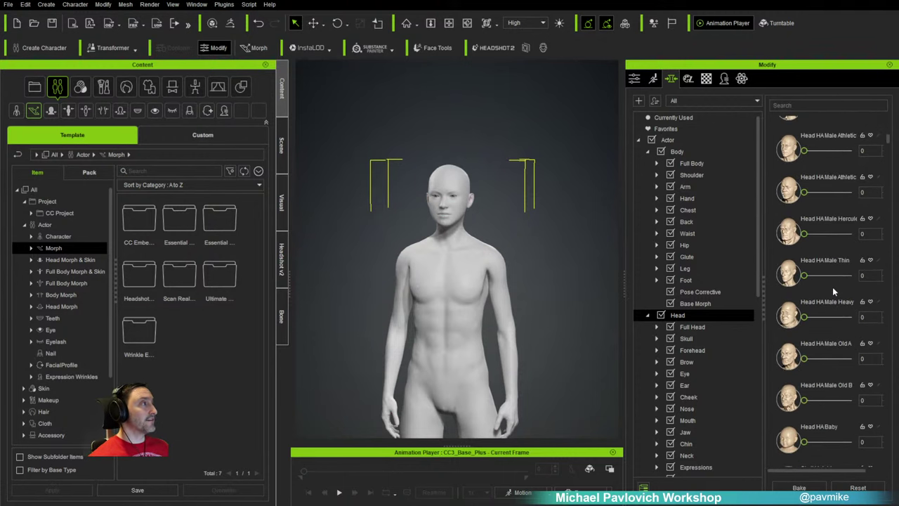
scroll(822, 358, down, 3)
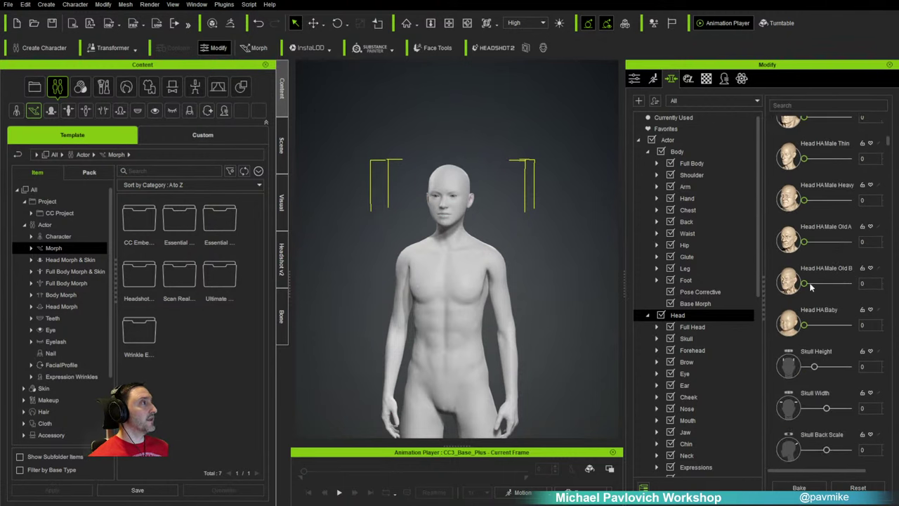
drag(804, 241, 834, 241)
scroll(565, 245, down, 3)
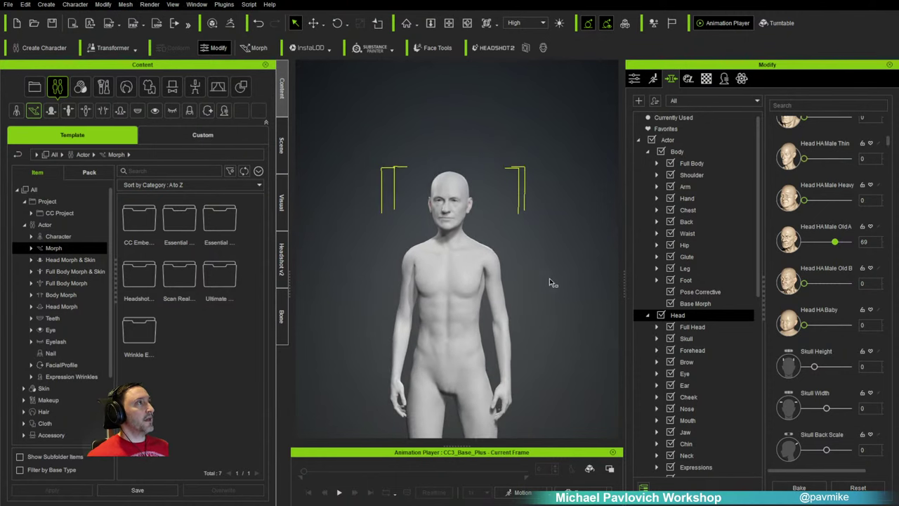
Step: Show the Arm morphs and try Arm Strong, returning it to 0
click(695, 188)
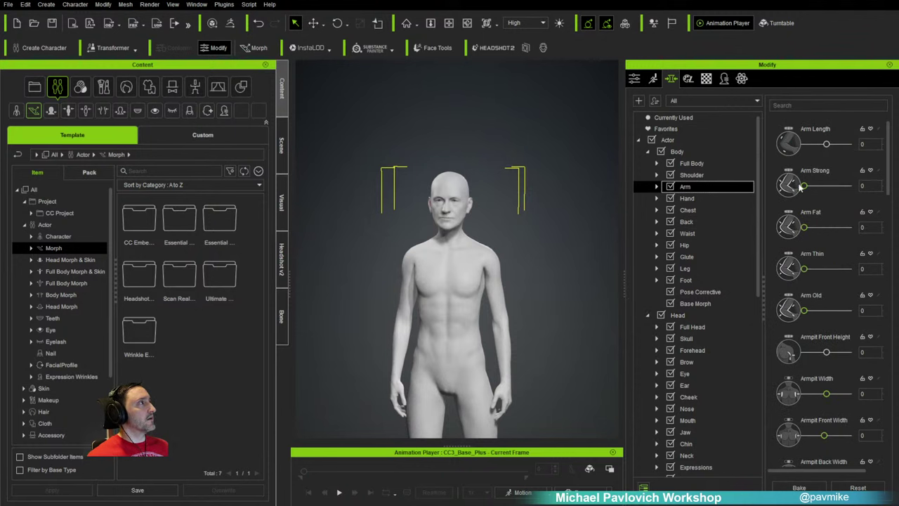
drag(802, 185, 782, 188)
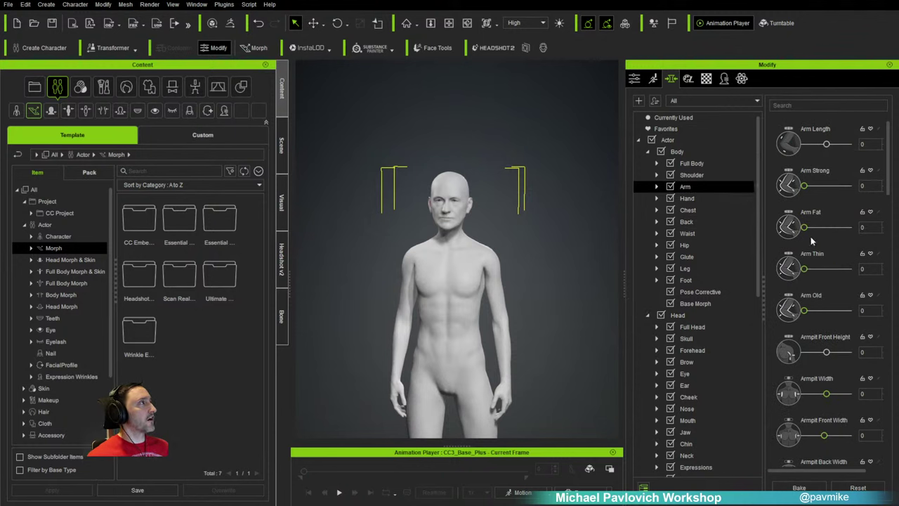
scroll(808, 271, down, 2)
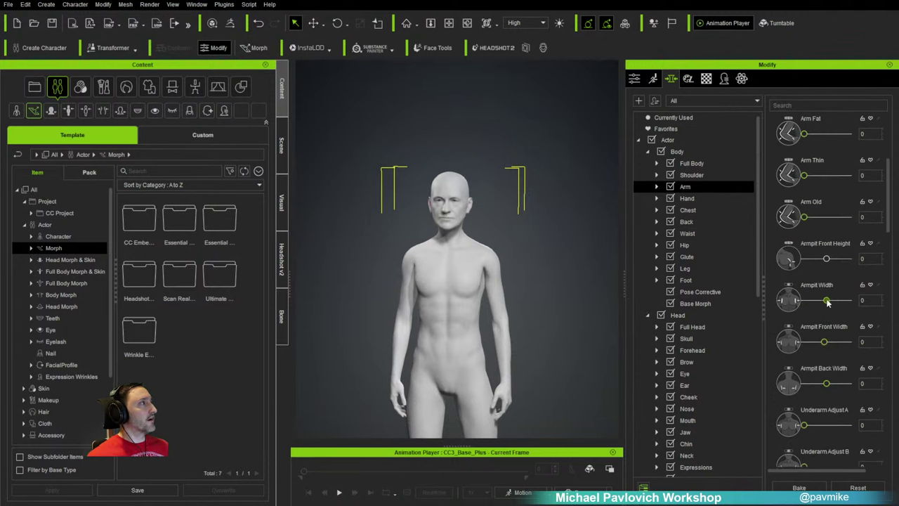
Step: Try the Armpit Width morph at 50 and -50, and undo the changes
mouse_move(828, 302)
mouse_down()
mouse_move(850, 301)
mouse_move(800, 301)
mouse_move(847, 300)
mouse_move(832, 301)
mouse_up()
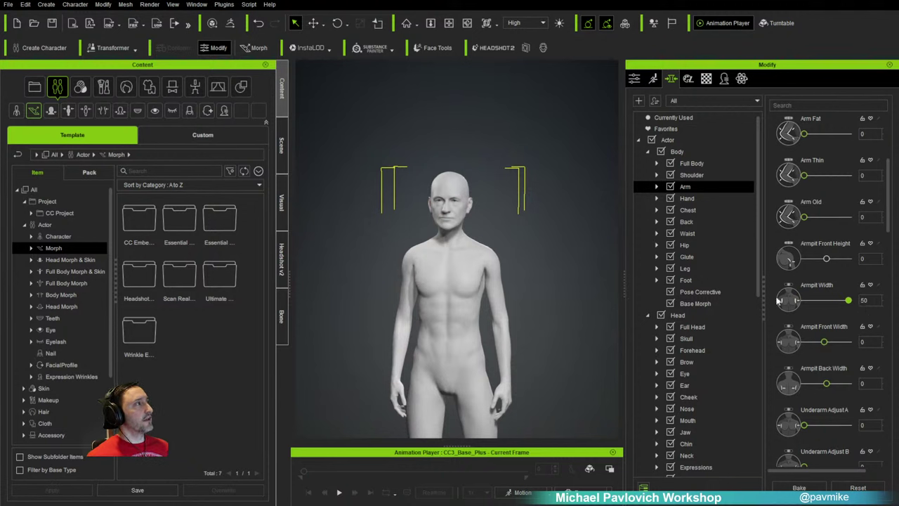
key(ctrl+z)
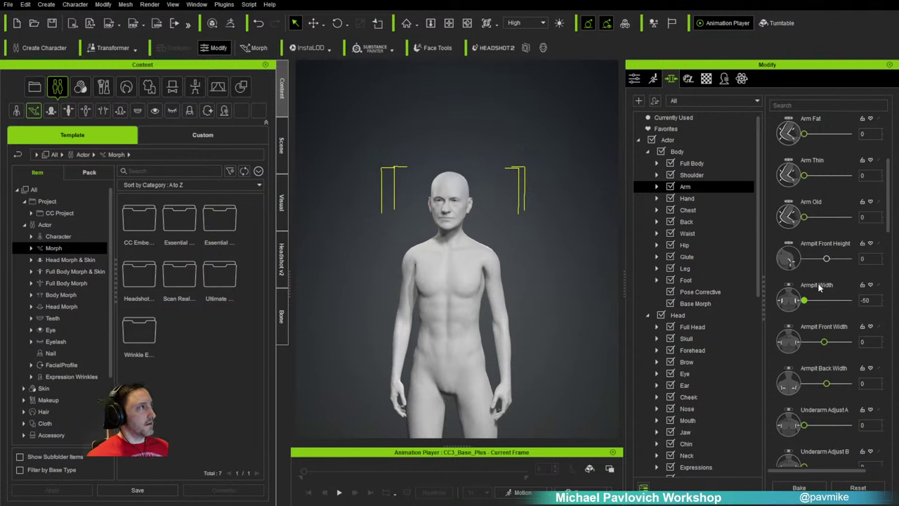
key(ctrl+z)
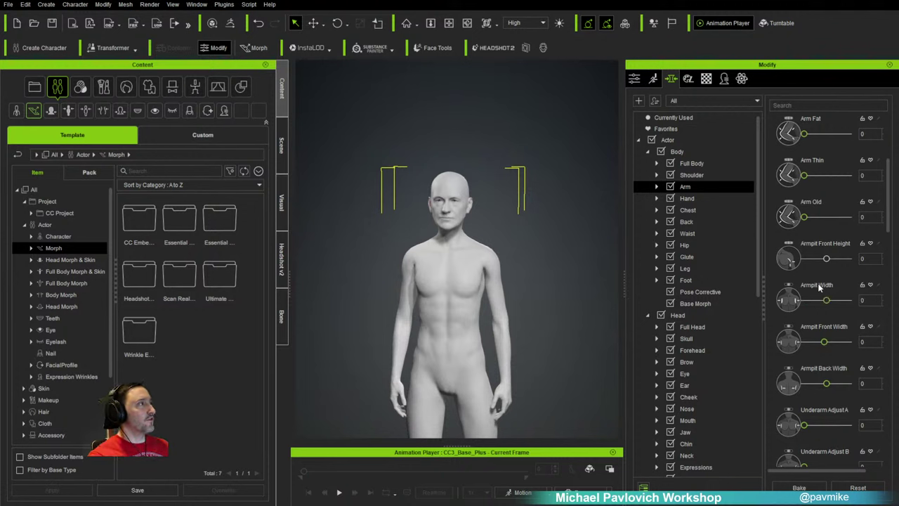
key(ctrl+y)
key(ctrl+z)
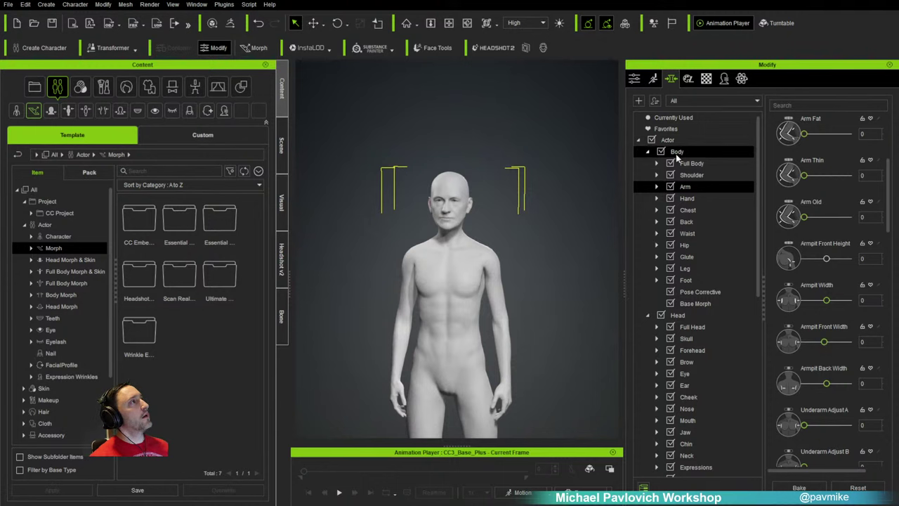
Step: List only the currently used morphs and view the character's head and chest closer
scroll(702, 204, down, 3)
scroll(695, 211, up, 5)
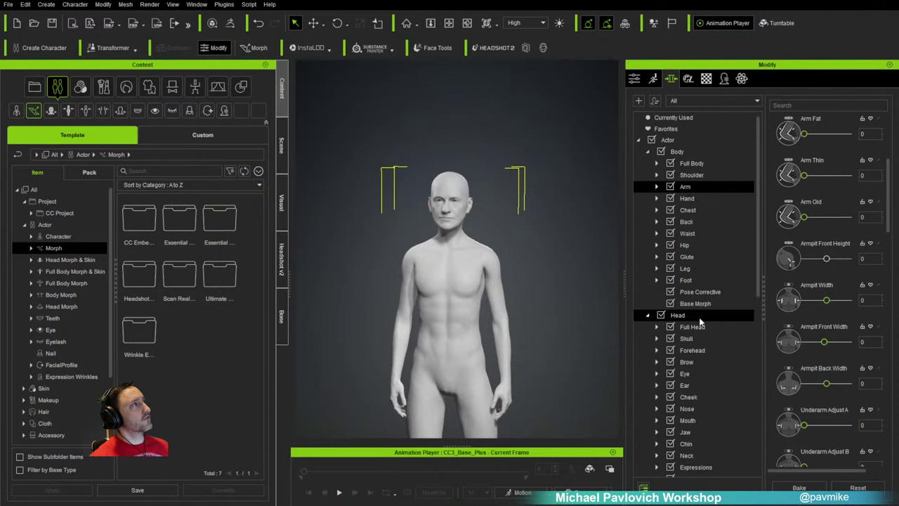
click(684, 117)
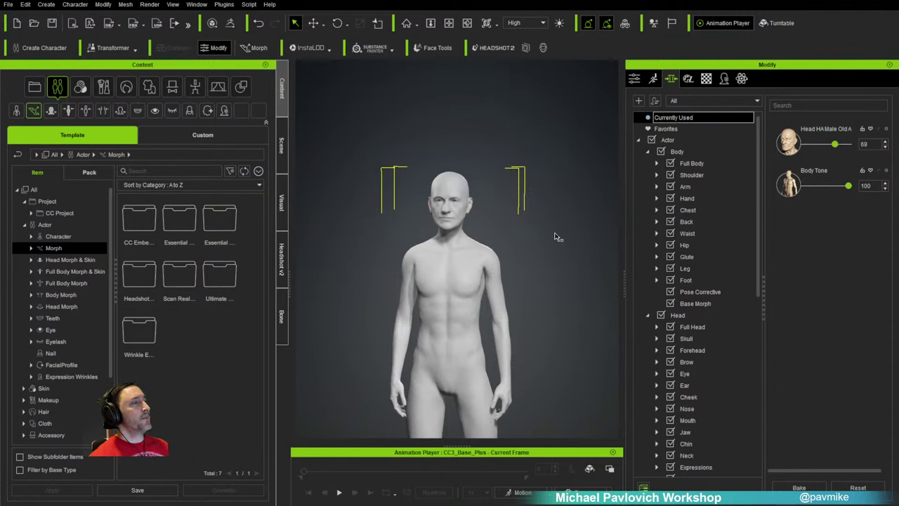
right_drag(537, 217, 483, 236)
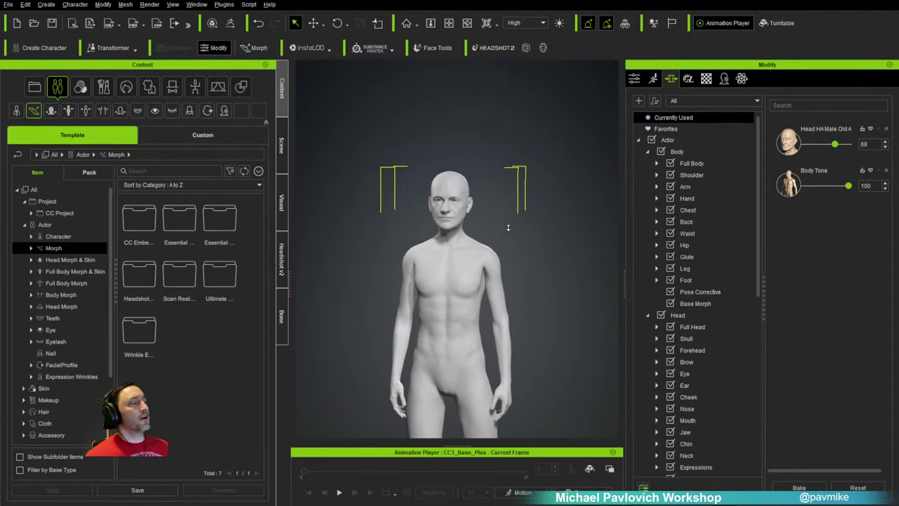
scroll(534, 193, up, 5)
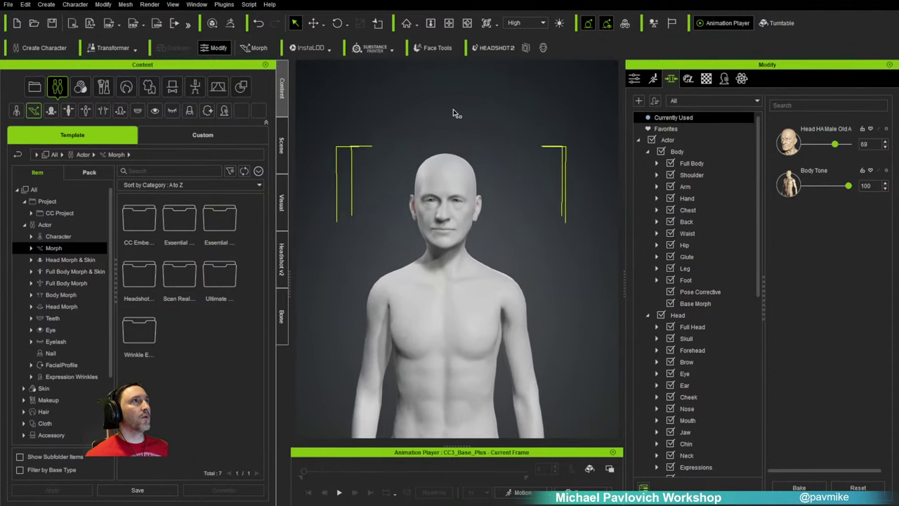
Step: Turn on Morph mode and pick the top of the head on the model to show its Skull morphs
click(259, 49)
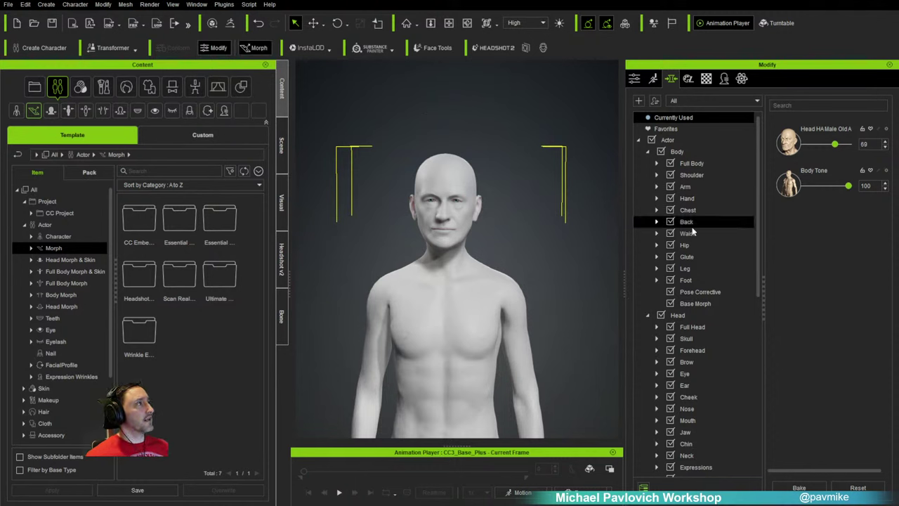
right_drag(542, 229, 453, 223)
scroll(451, 119, up, 3)
click(452, 115)
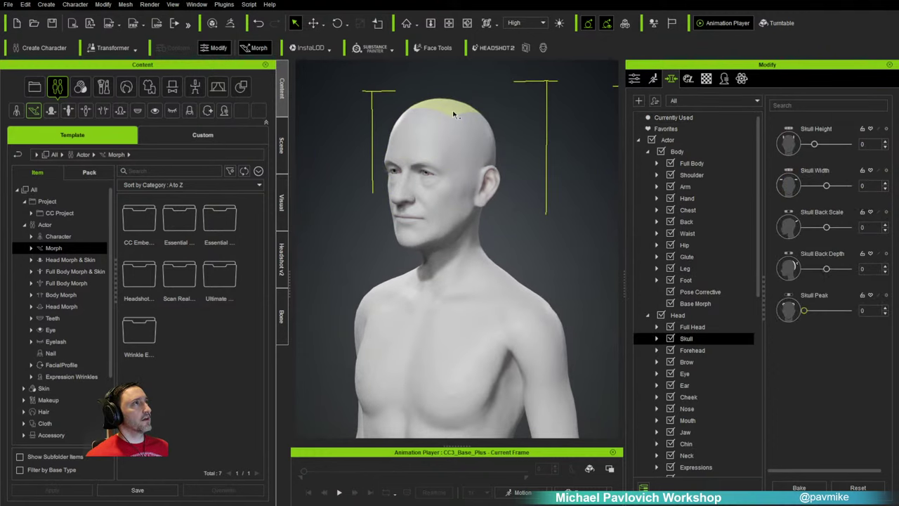
scroll(449, 112, up, 2)
right_drag(449, 111, 521, 180)
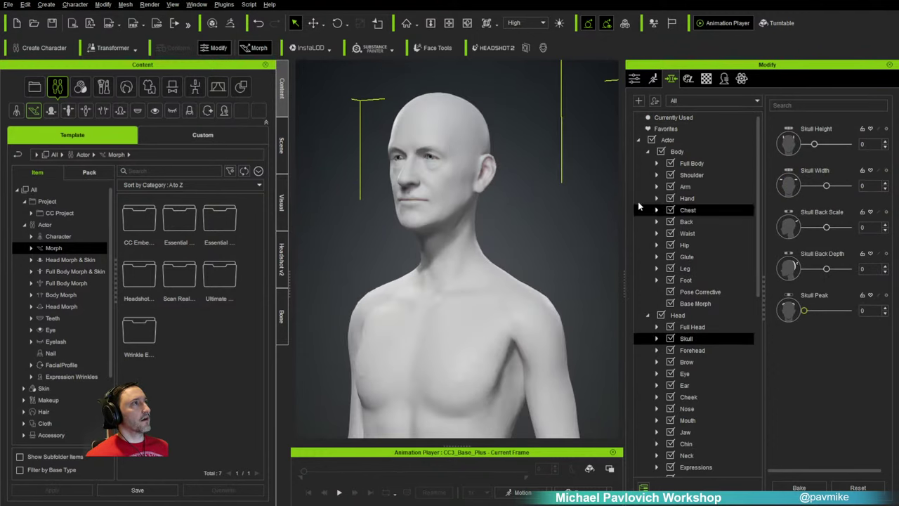
Step: Pick the ear, nose, brow and jaw on the model in turn to show each region's morphs
click(501, 171)
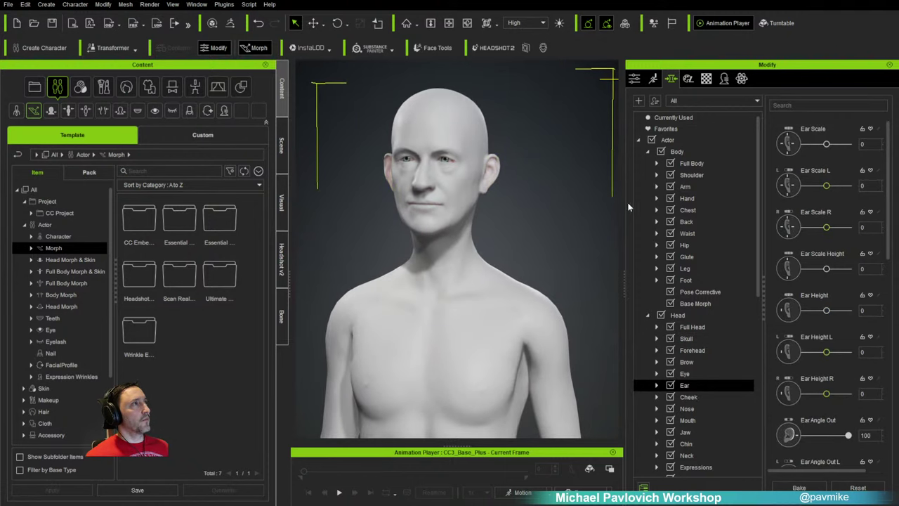
right_drag(537, 190, 421, 181)
click(391, 179)
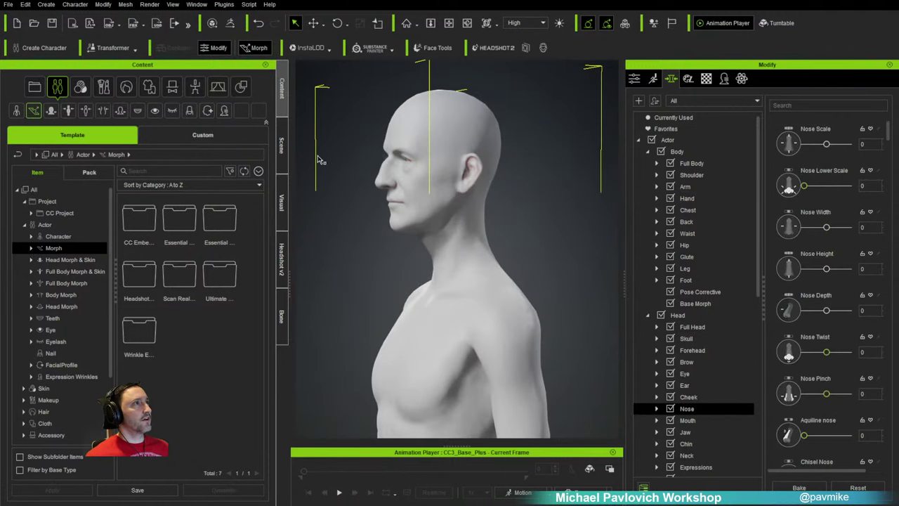
click(390, 150)
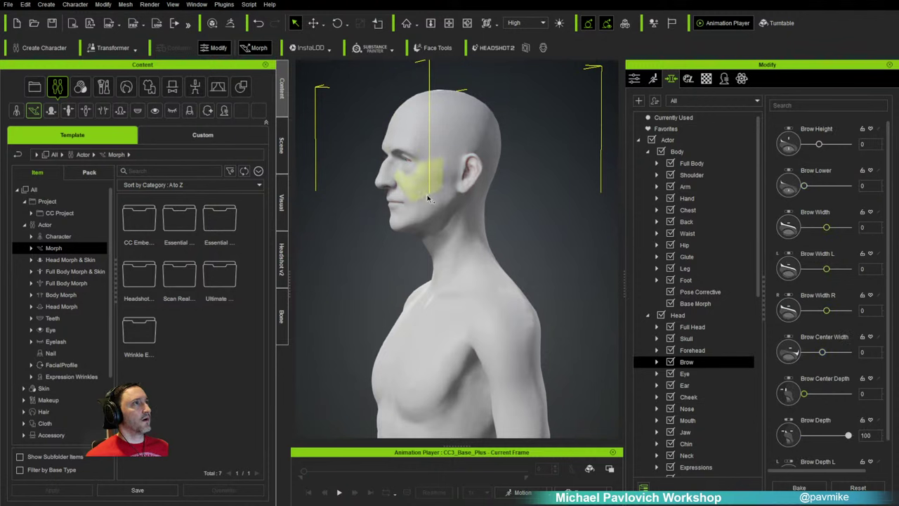
click(444, 220)
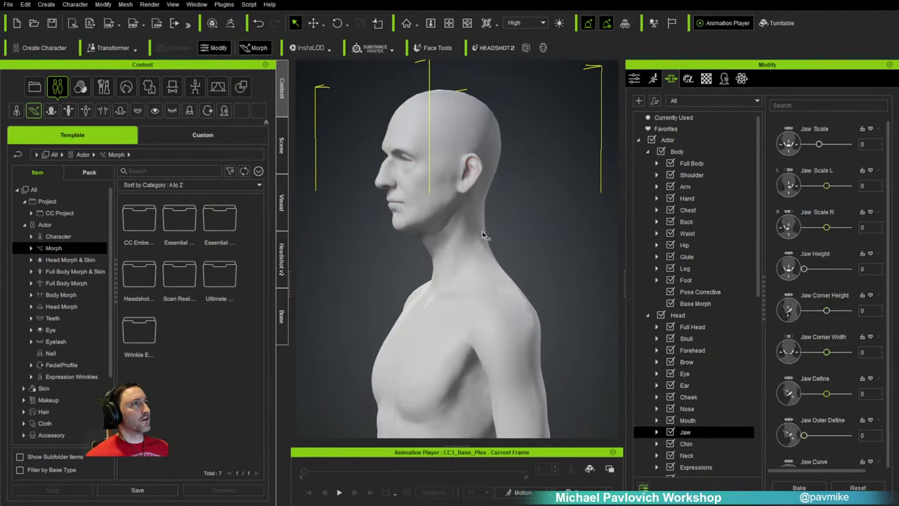
Step: Face the character from the front and pick the forearm on the model to show the Arm morphs
right_drag(377, 276, 568, 281)
scroll(568, 361, down, 4)
middle_drag(568, 361, 546, 269)
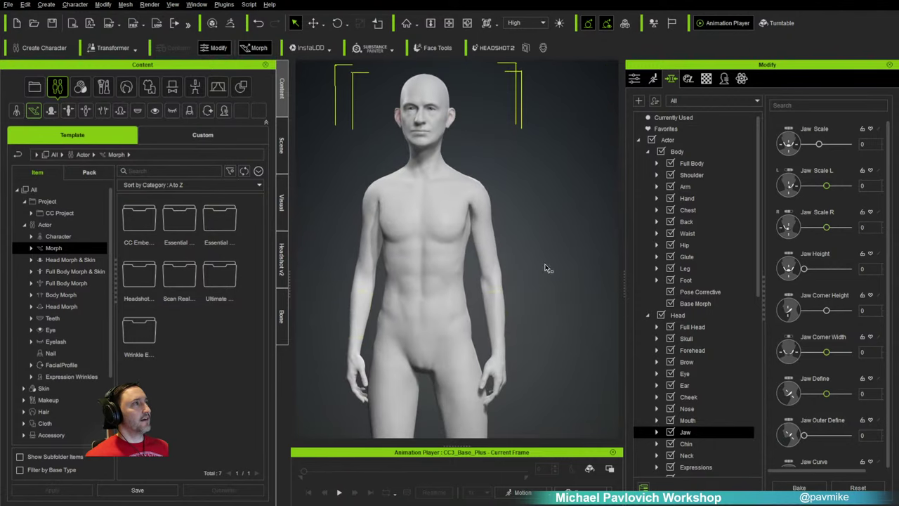
click(503, 300)
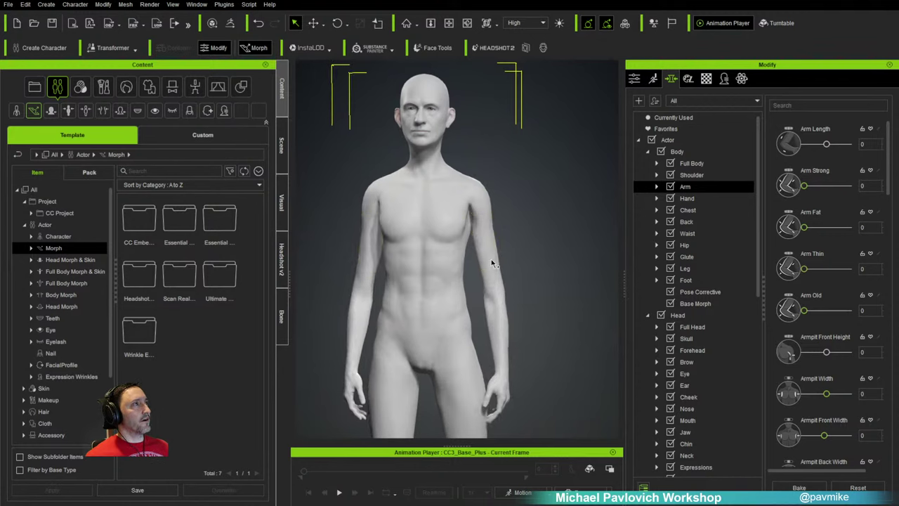
Step: Pick the leg on the model and reshape it directly there, bringing Thigh Length to -33
scroll(529, 323, up, 3)
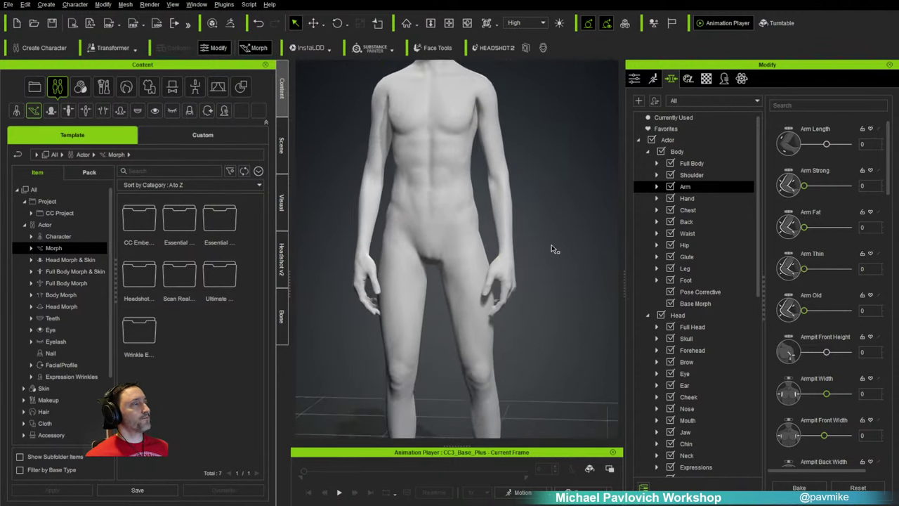
click(475, 302)
drag(471, 312, 472, 314)
middle_drag(564, 327, 562, 226)
scroll(562, 227, down, 1)
drag(494, 320, 494, 330)
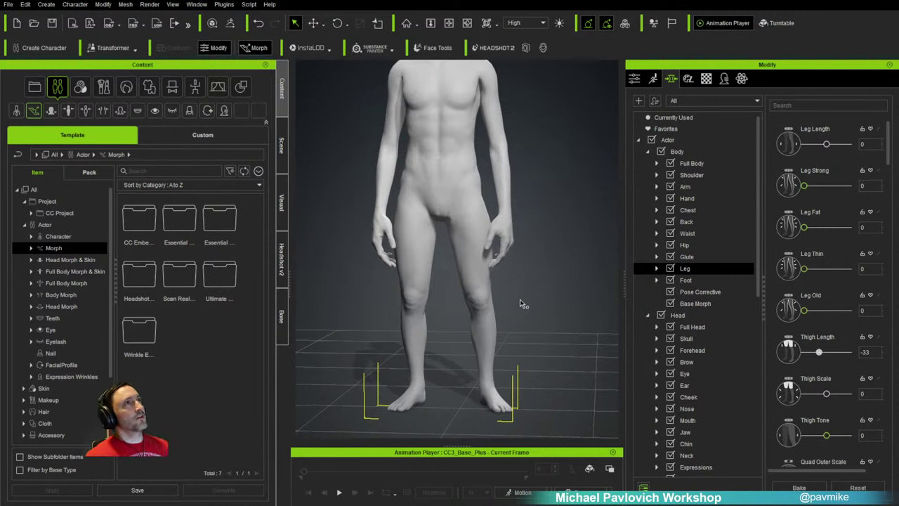
Step: Examine the reshaped character's full-body proportions and its face up close
click(231, 24)
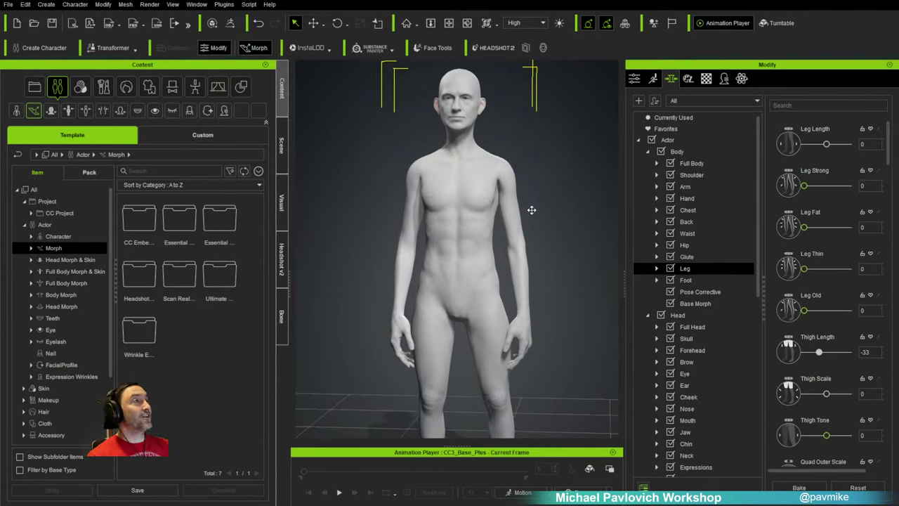
right_drag(558, 171, 439, 261)
scroll(438, 261, down, 3)
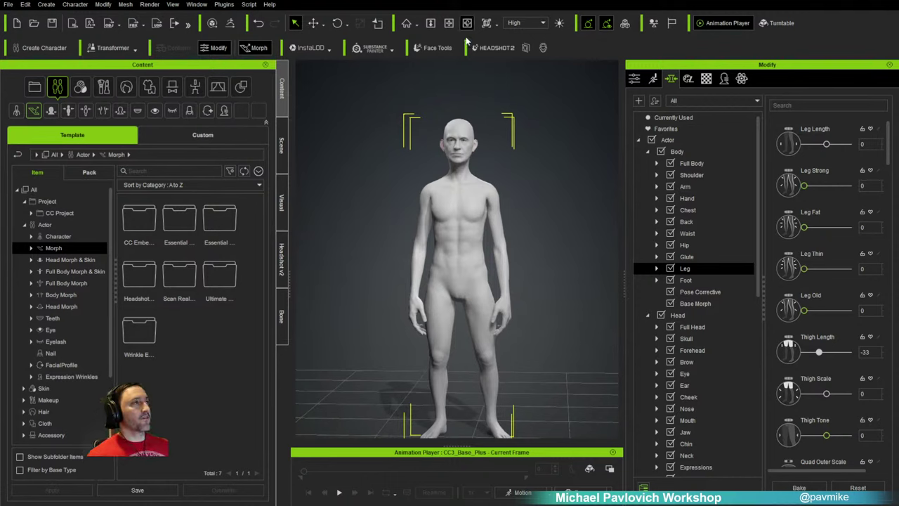
scroll(526, 203, down, 3)
scroll(484, 211, up, 3)
scroll(485, 183, up, 3)
scroll(511, 311, up, 3)
middle_drag(484, 184, 489, 291)
scroll(520, 317, down, 2)
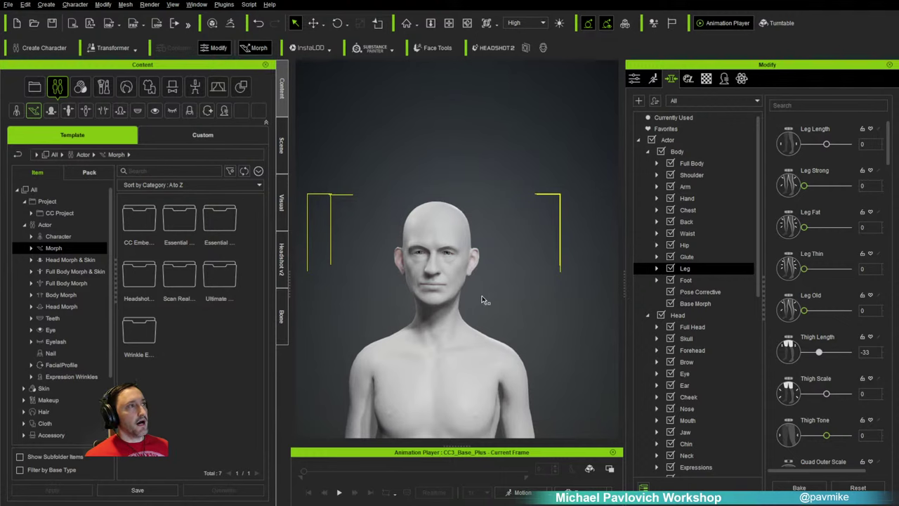
scroll(485, 296, up, 3)
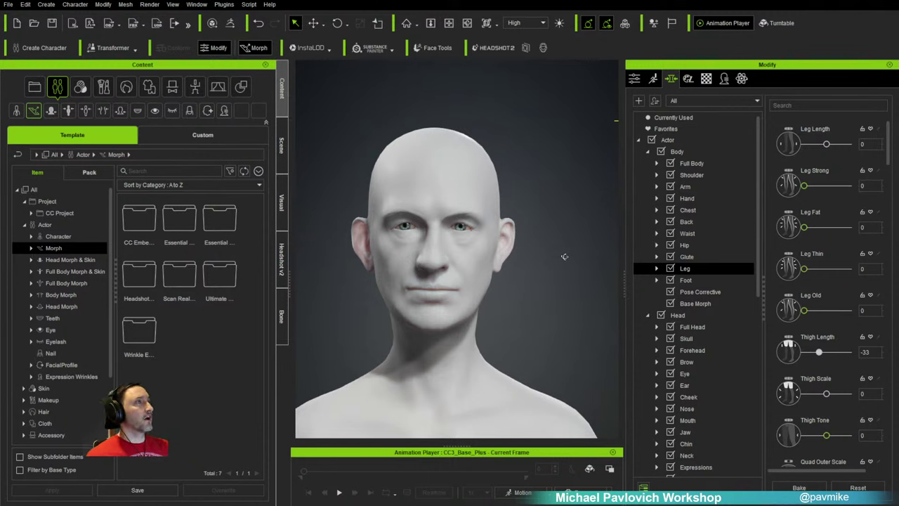
middle_drag(564, 256, 587, 244)
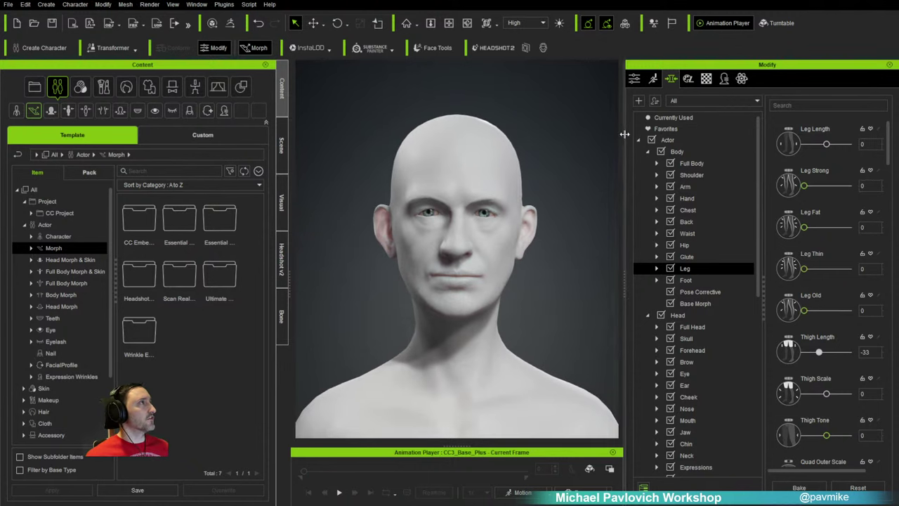
Step: Pick the hand on the model and enlarge it directly there to a Hand Scale of 28
scroll(465, 240, down, 3)
middle_drag(564, 333, 484, 155)
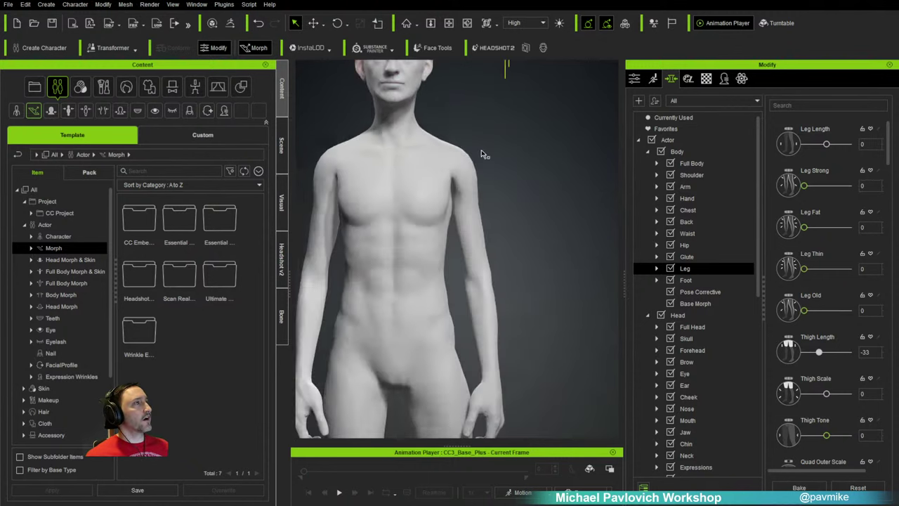
scroll(492, 218, down, 1)
right_drag(540, 305, 464, 316)
click(479, 413)
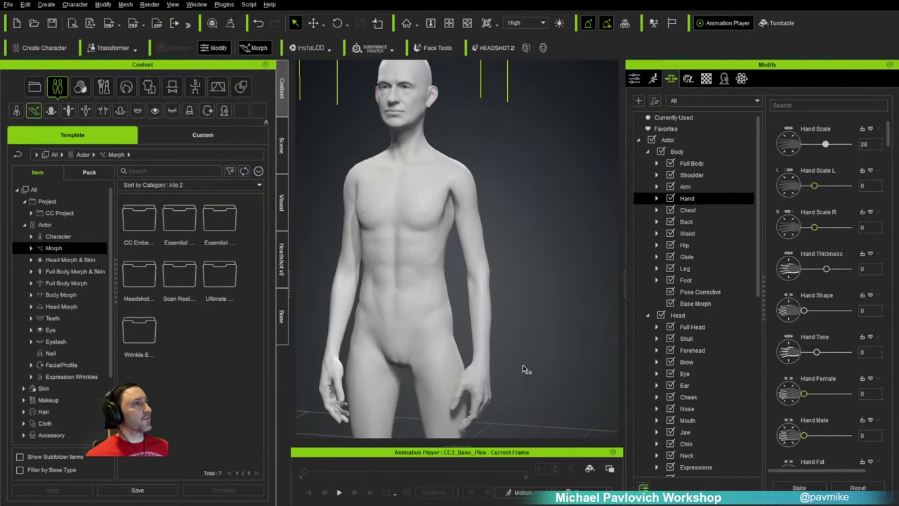
middle_drag(520, 373, 484, 341)
Step: Pick the ear on the model and adjust its size directly there to an Ear Scale of -11
middle_drag(547, 134, 556, 294)
click(457, 198)
scroll(485, 219, up, 3)
drag(445, 165, 671, 202)
right_drag(460, 193, 482, 244)
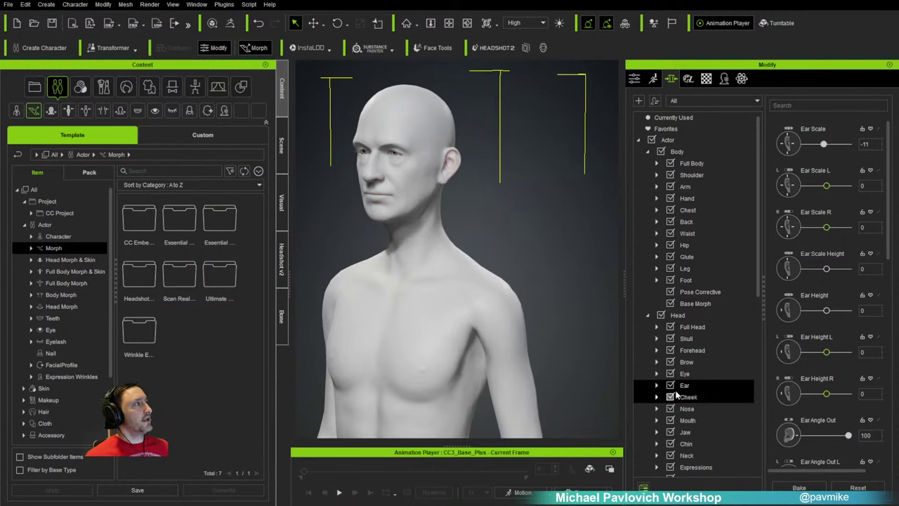
Step: Expand the Ear category, filter its morphs by "scal", set Ear Scale to 72 and clear the filter
scroll(656, 302, down, 3)
click(654, 280)
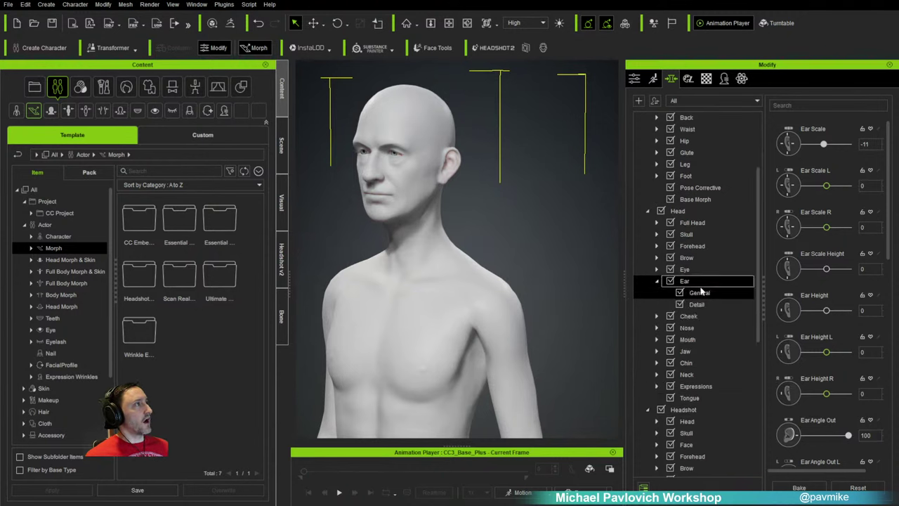
click(794, 106)
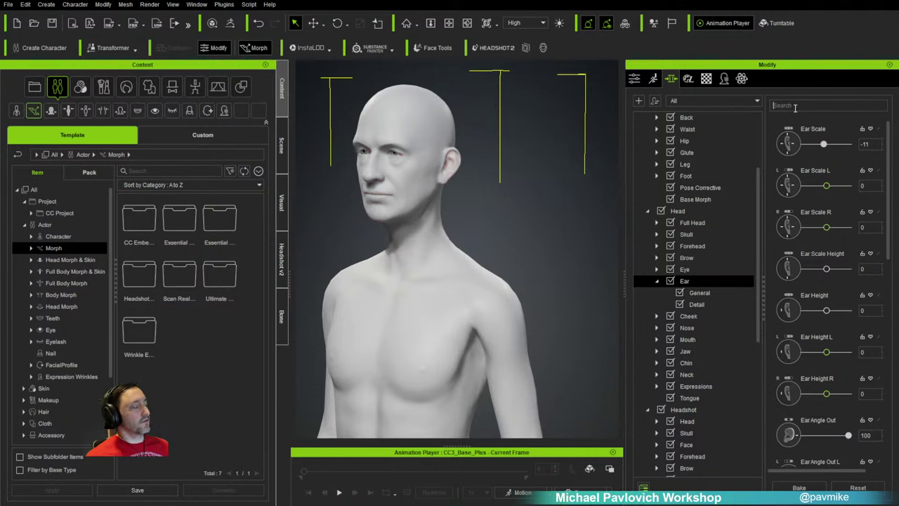
text(scal)
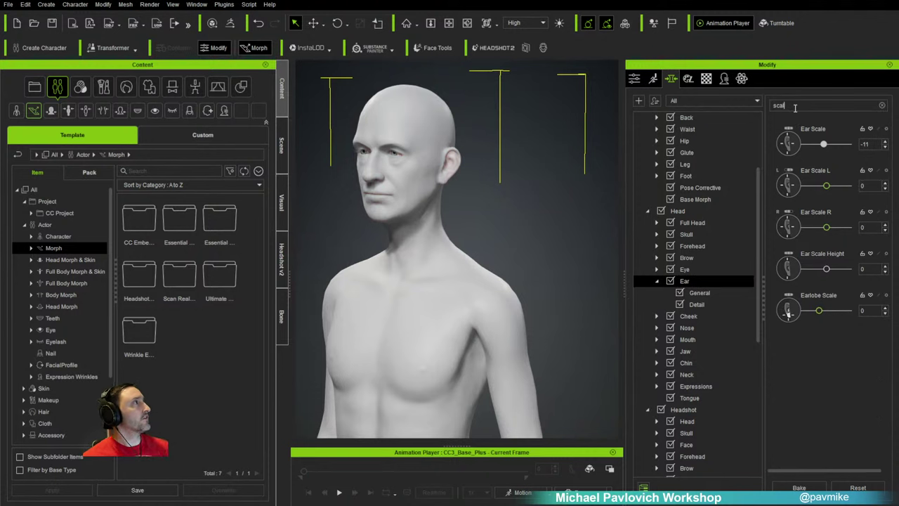
drag(826, 147, 843, 148)
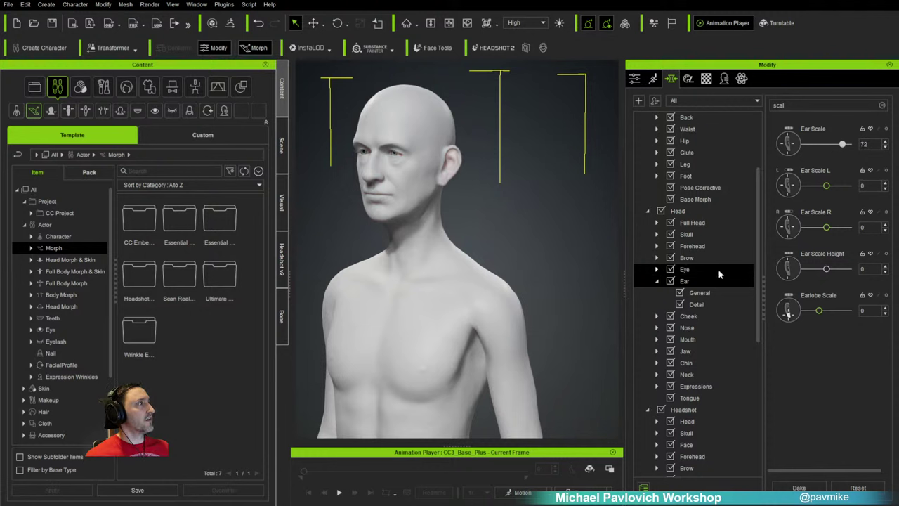
click(882, 106)
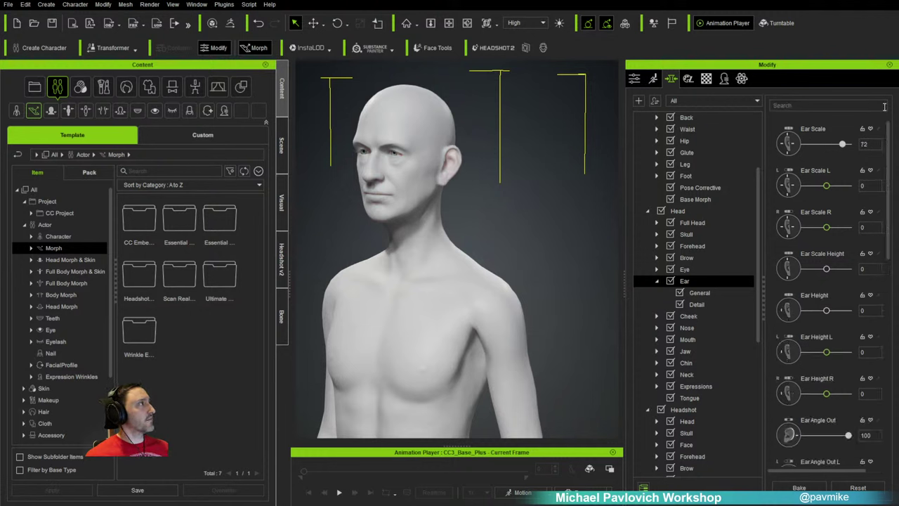
Step: Set the Ear Elf morph to 100 and try Ear Elf Long, leaving it at 0
scroll(811, 293, down, 3)
scroll(811, 294, down, 2)
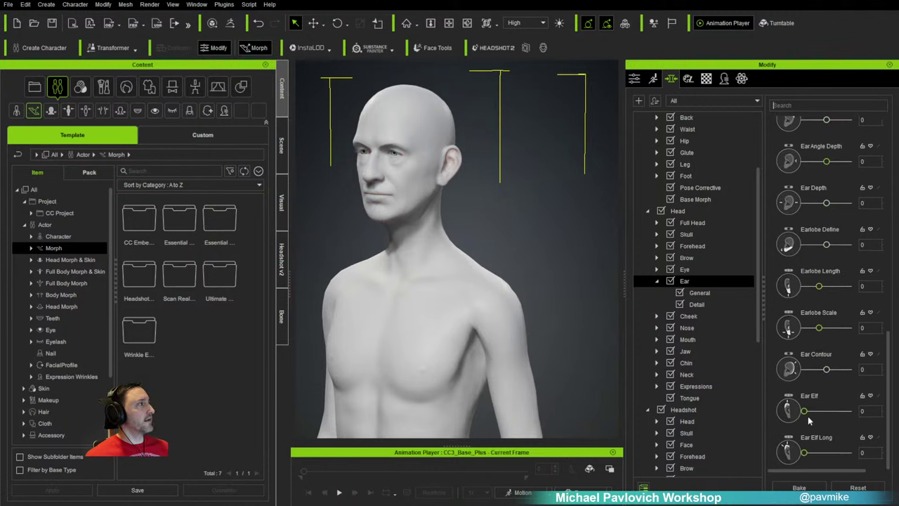
drag(804, 411, 849, 411)
mouse_move(804, 452)
mouse_down()
mouse_move(837, 453)
mouse_move(803, 453)
mouse_up()
right_drag(450, 298, 421, 295)
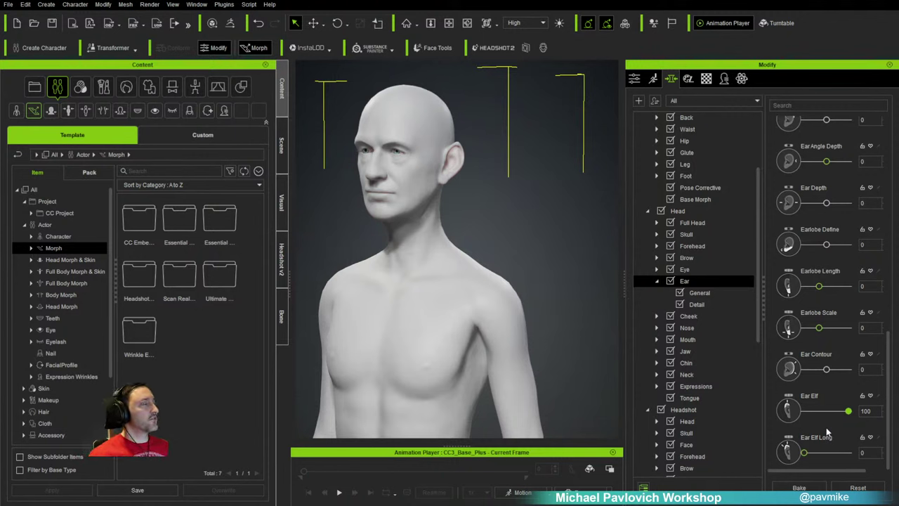
right_drag(481, 215, 583, 261)
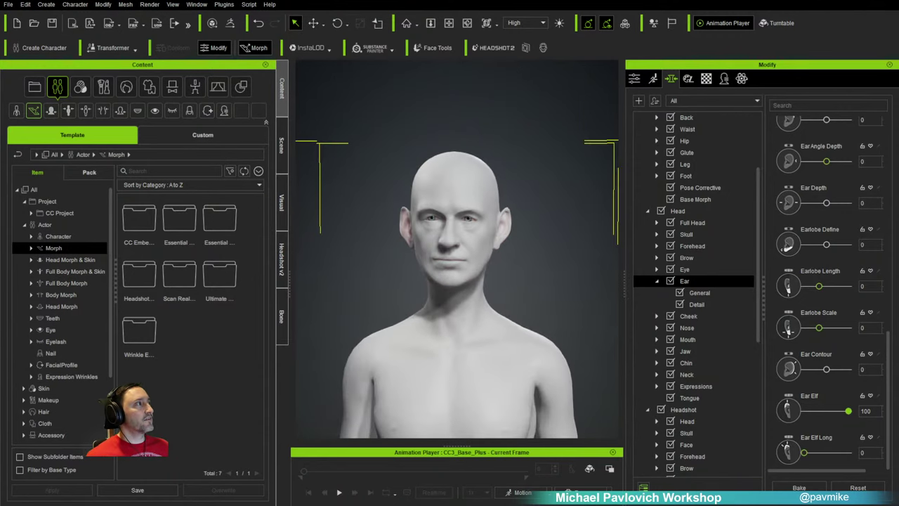
Step: Deselect the character and examine the reshaped ears and face up close from several angles
scroll(566, 265, up, 1)
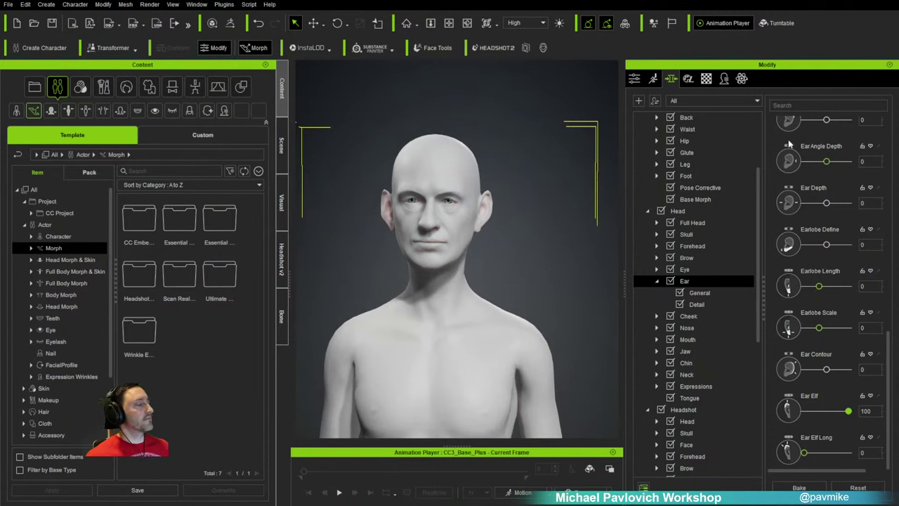
scroll(834, 325, up, 3)
scroll(833, 321, up, 6)
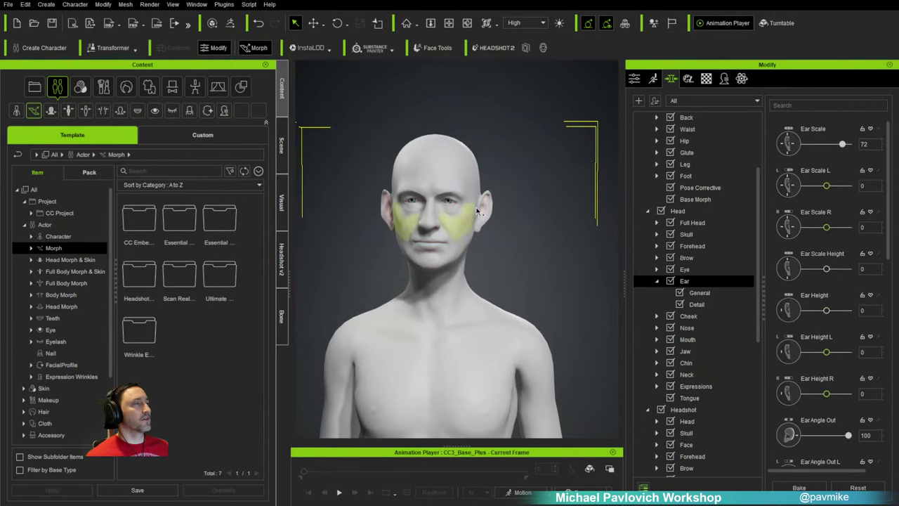
right_drag(530, 257, 481, 245)
click(523, 260)
right_drag(526, 262, 558, 253)
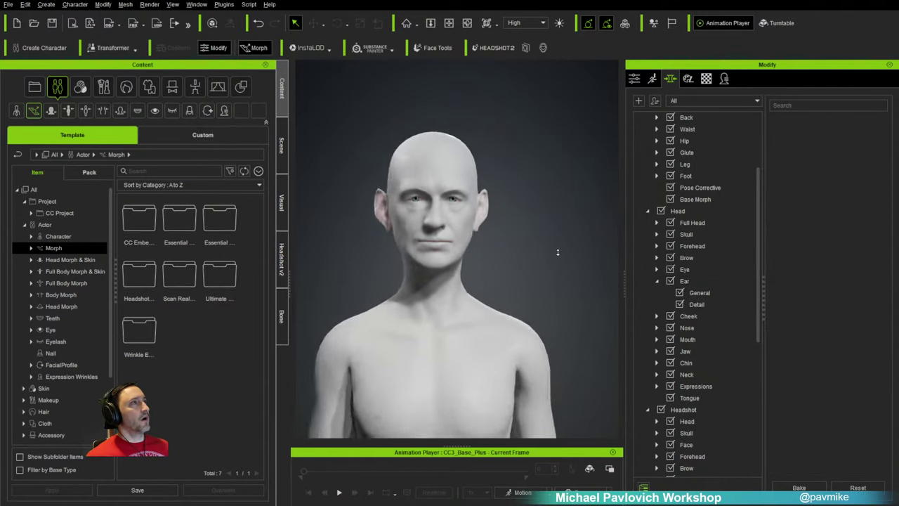
scroll(557, 252, up, 2)
middle_drag(547, 232, 587, 263)
right_drag(587, 262, 535, 254)
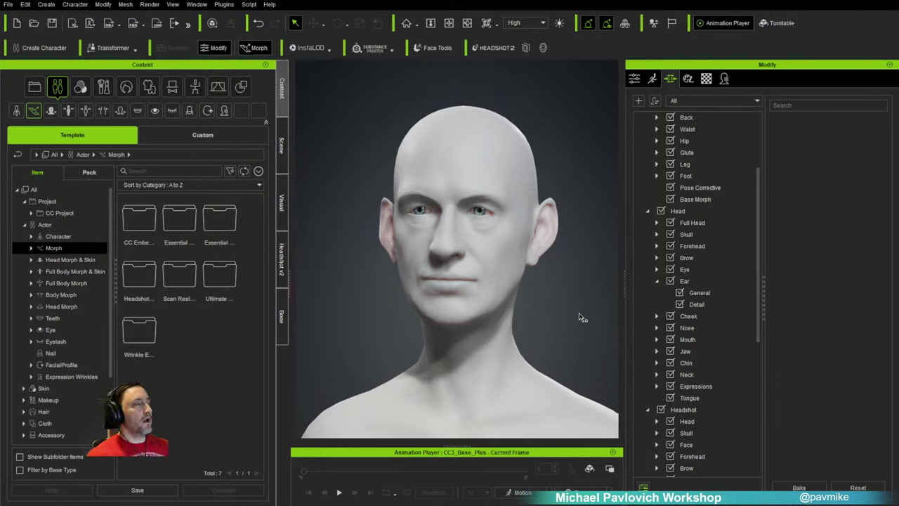
right_drag(555, 316, 592, 315)
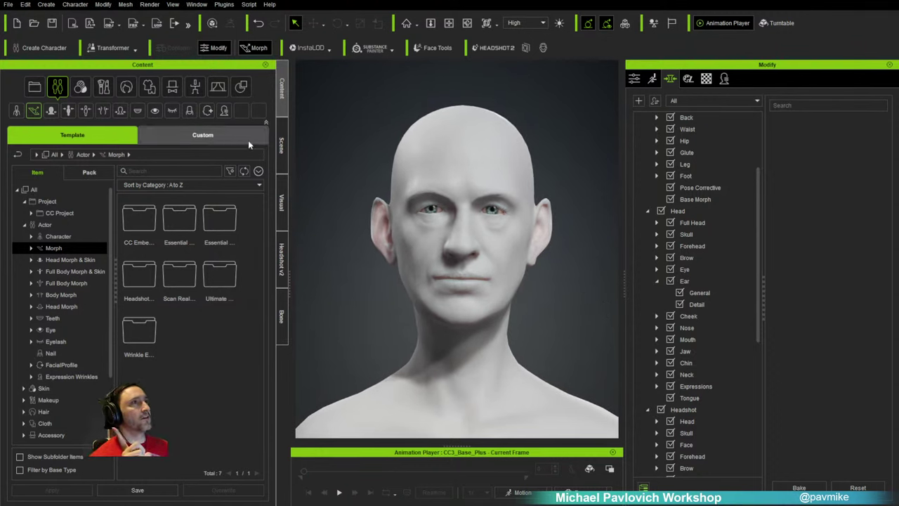
Step: Expand CC3_Base_Plus in the scene list, display CC_Base_Body as Wireframe and examine the head's topology
click(280, 133)
click(27, 132)
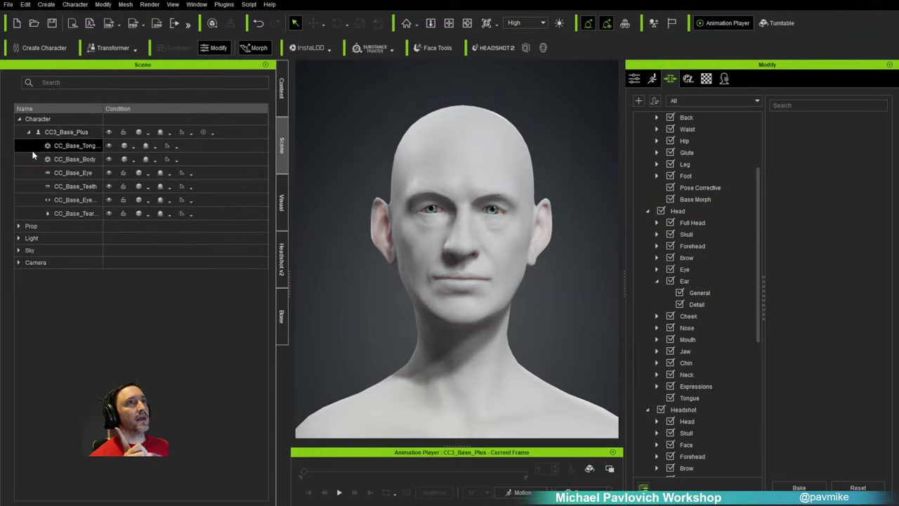
click(90, 160)
click(133, 161)
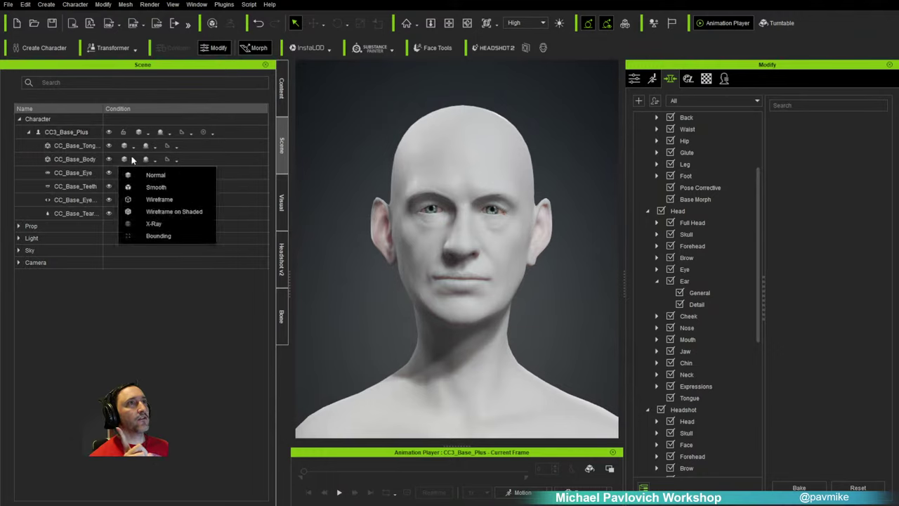
click(141, 202)
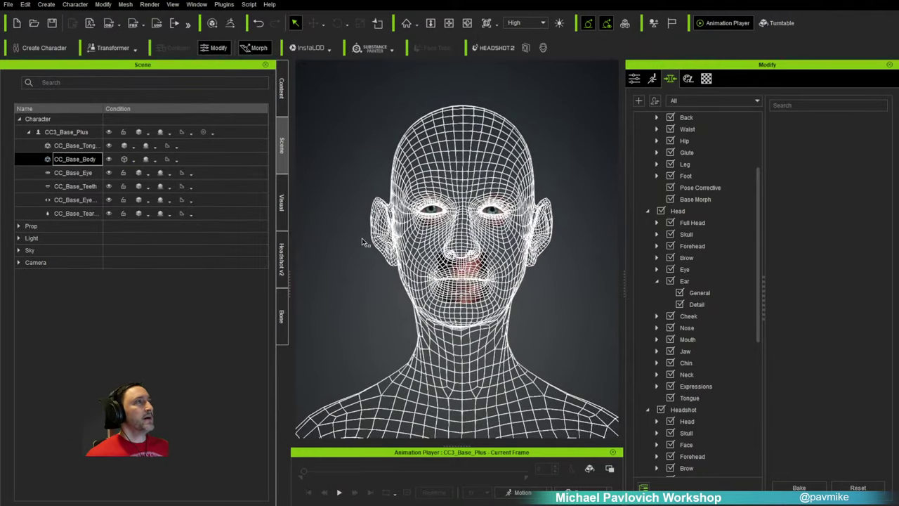
right_drag(363, 191, 441, 199)
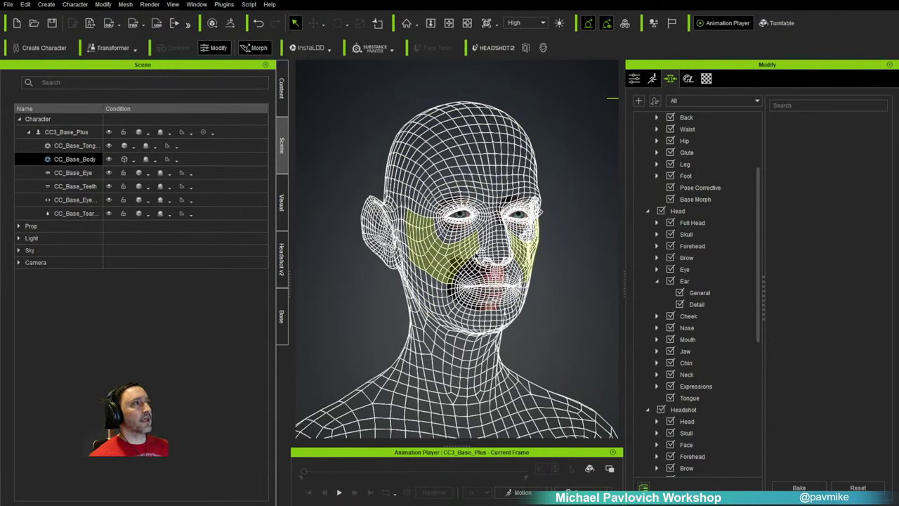
Step: Switch the display of CC_Base_Body back to Normal and view the shaded head from the other side
click(133, 160)
click(155, 175)
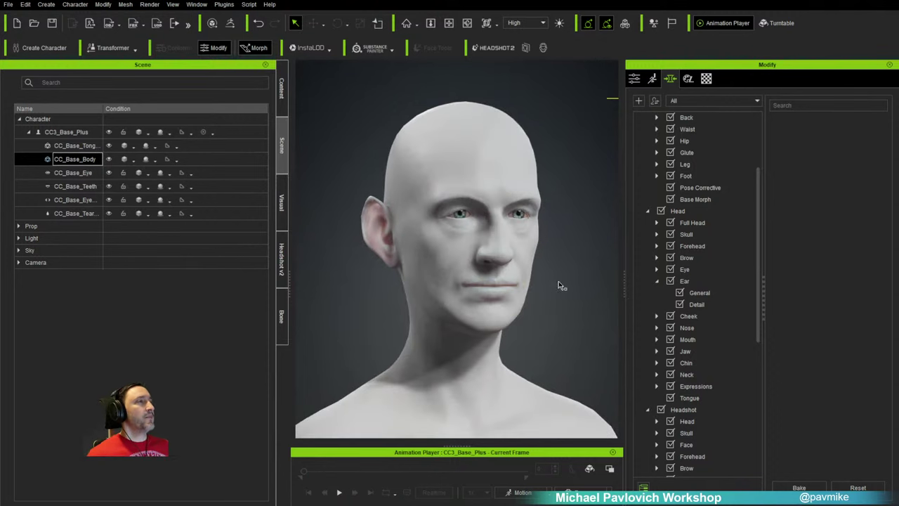
right_drag(415, 281, 428, 281)
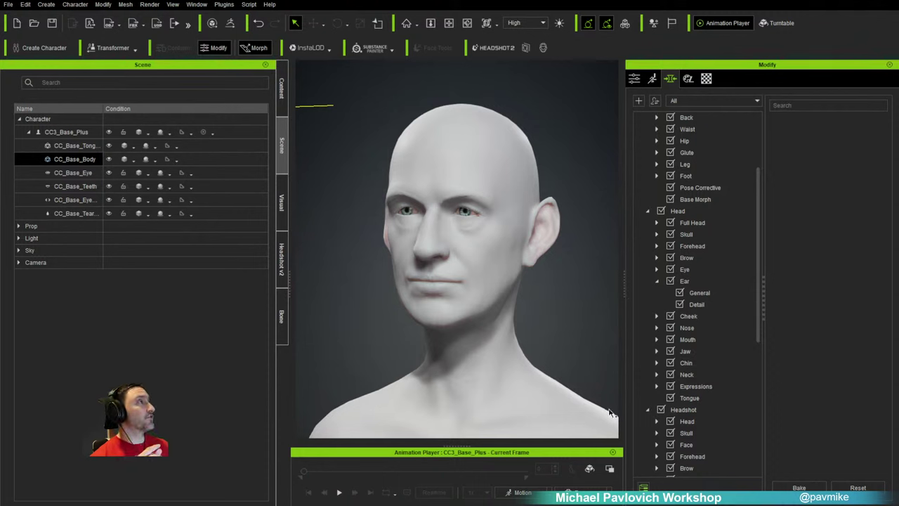
Step: Review the mesh modification, motion and morph options for CC_Base_Body while viewing the head from a slightly more frontal angle
click(634, 78)
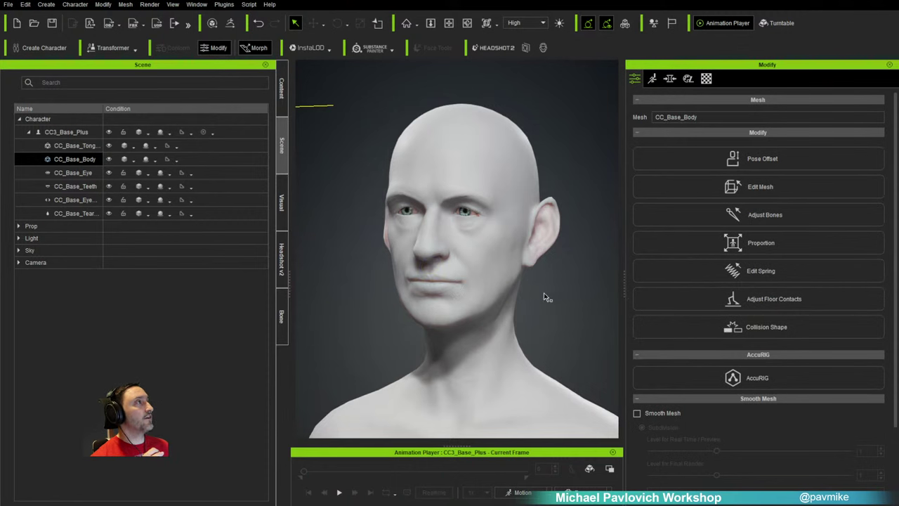
click(652, 78)
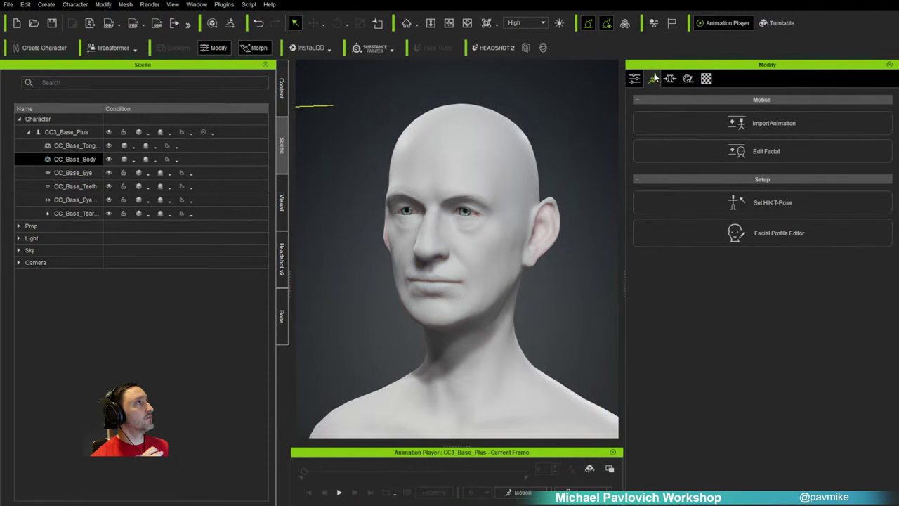
click(669, 78)
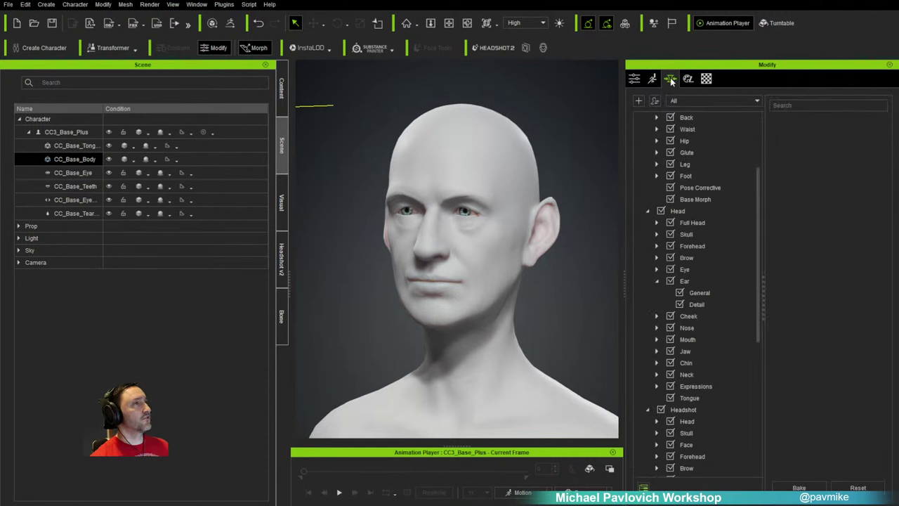
click(634, 78)
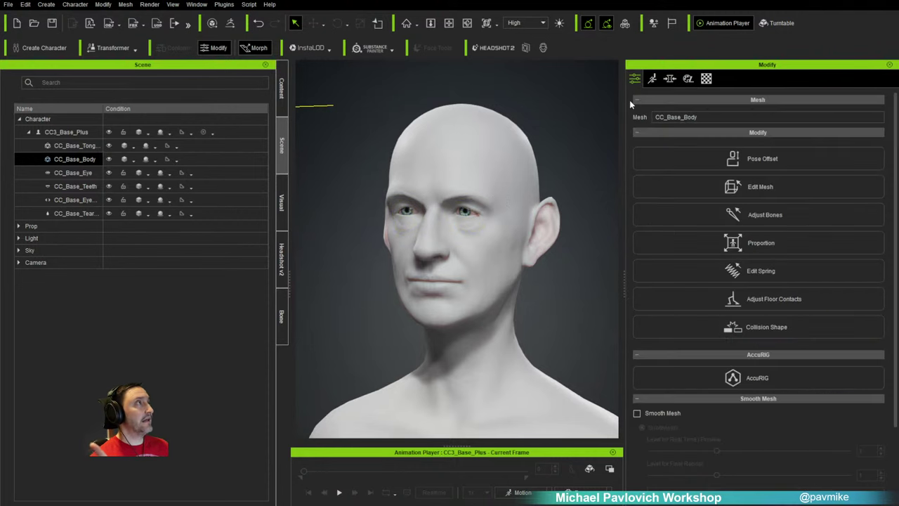
mouse_move(570, 159)
alt+right_down()
mouse_move(580, 136)
mouse_move(566, 155)
alt+right_up()
alt+drag(566, 155, 584, 155)
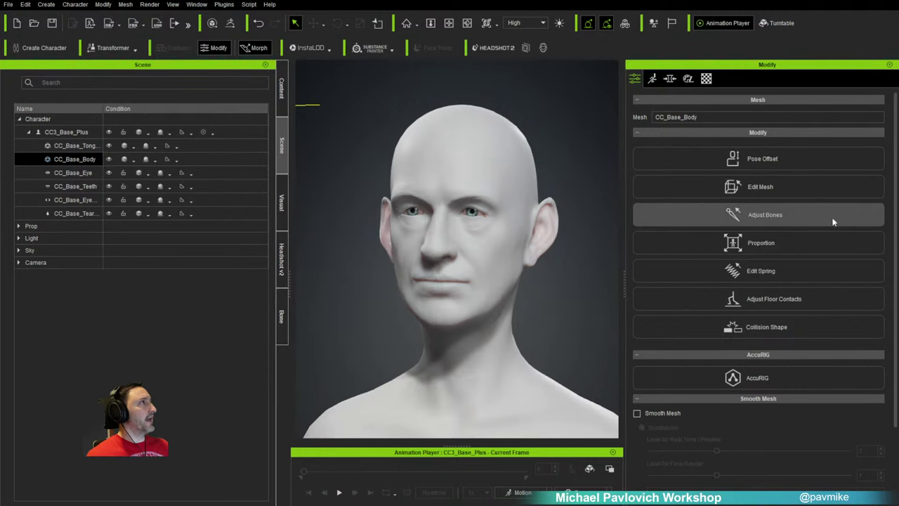
Step: Bring up facial editing for the character and look through its Expression, Modify and Muscle modes
click(652, 80)
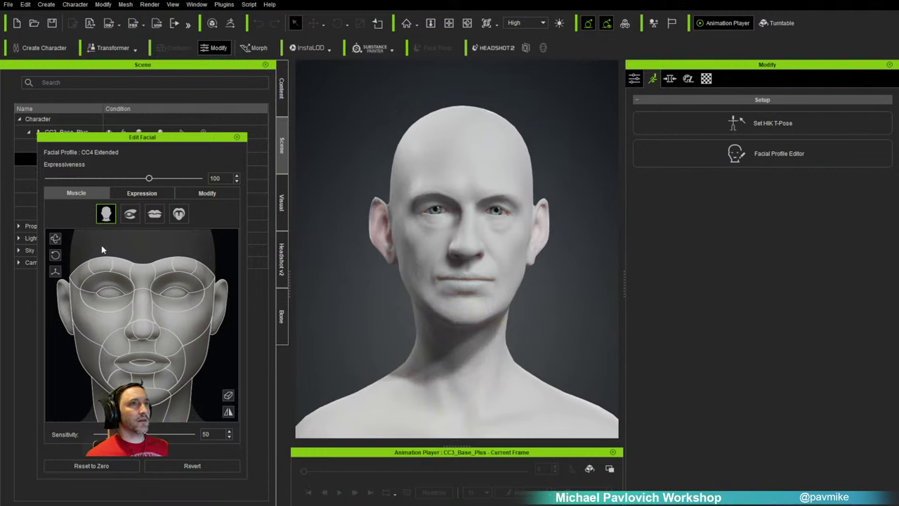
click(140, 194)
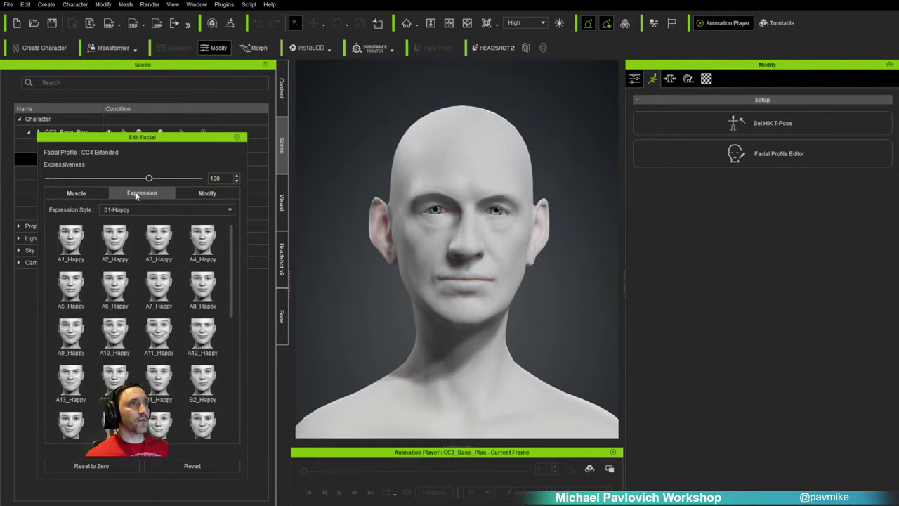
click(201, 193)
click(77, 194)
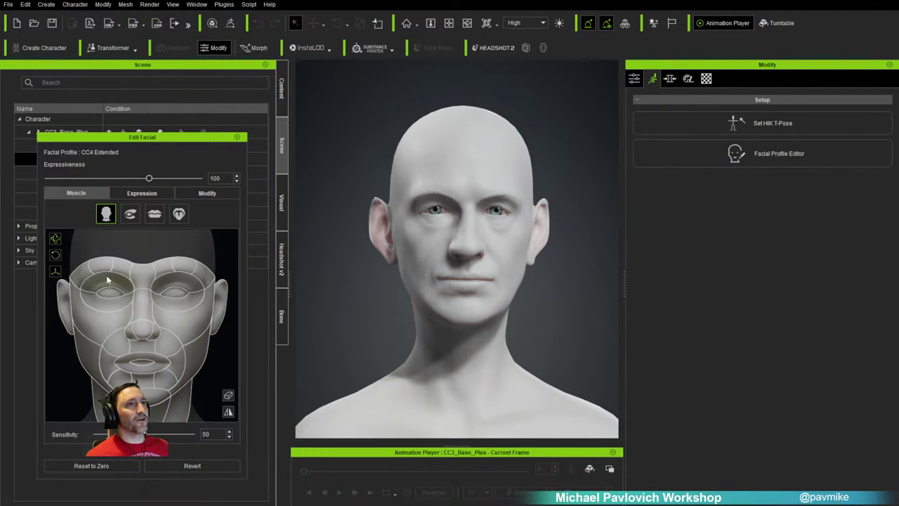
Step: Try posing the brows, cheek and jaw with the facial muscle regions, resetting the face to zero between attempts
click(185, 270)
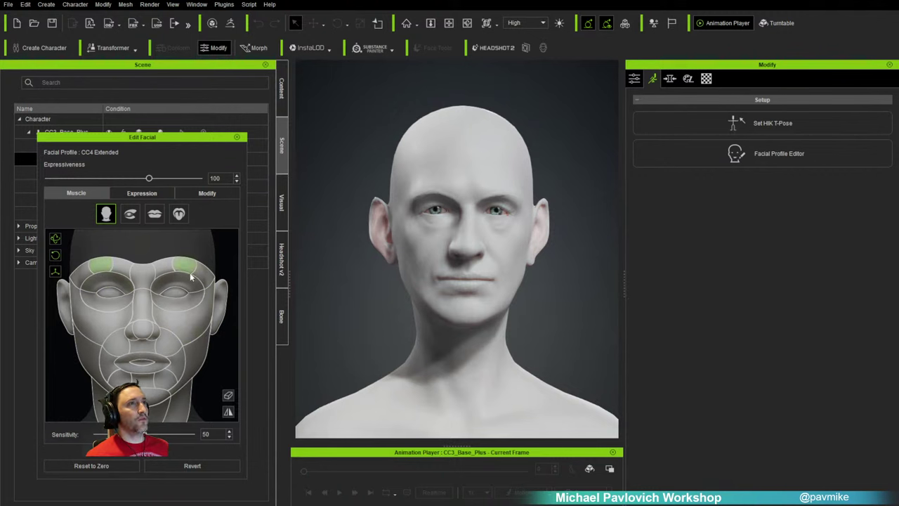
drag(191, 273, 178, 232)
click(106, 466)
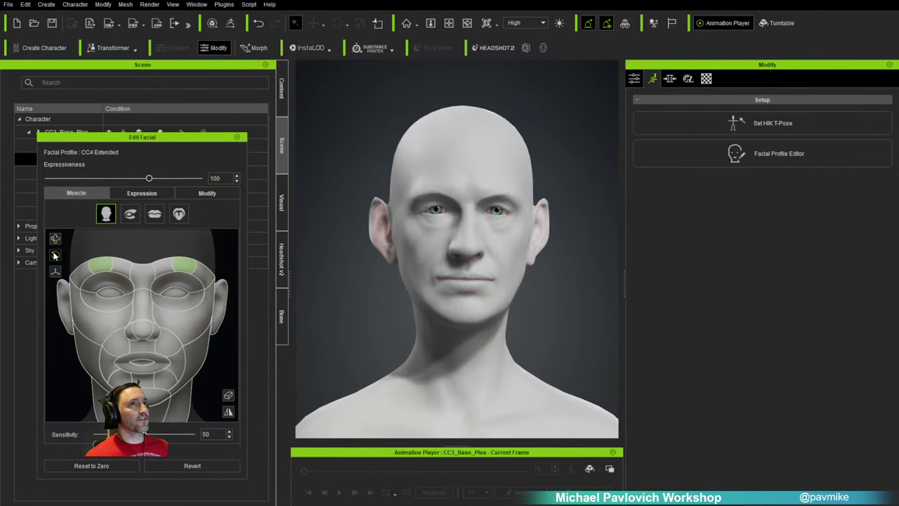
drag(184, 254, 182, 359)
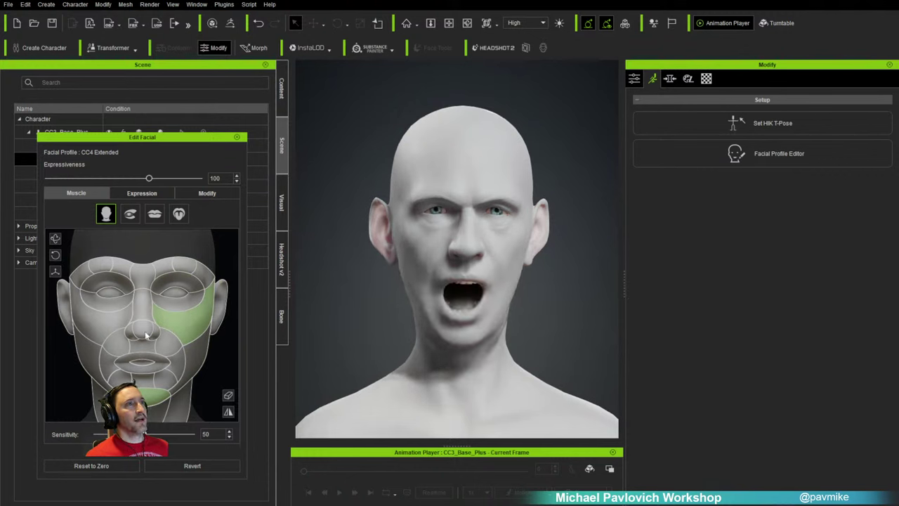
click(110, 464)
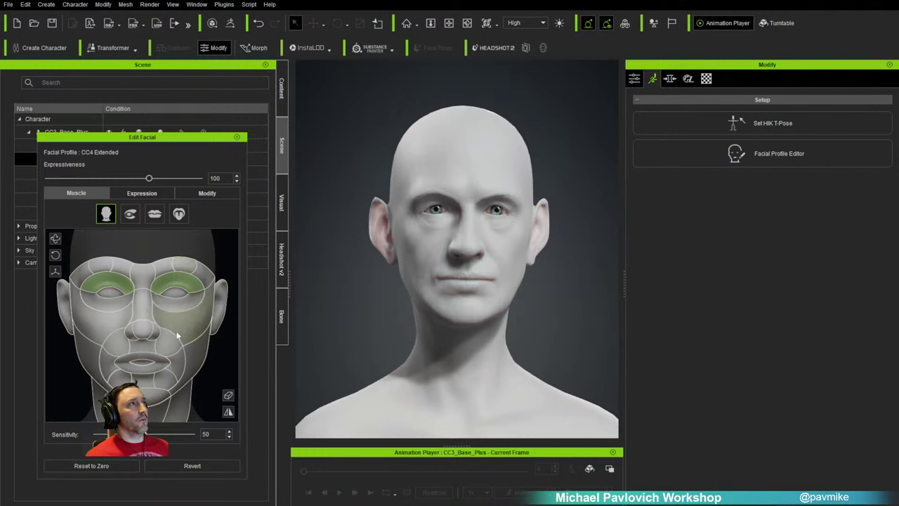
drag(179, 240, 188, 285)
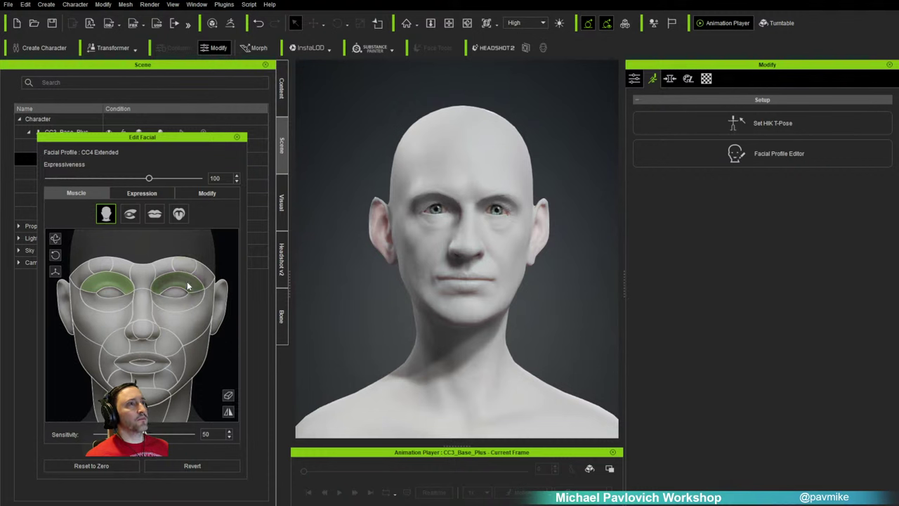
Step: Try the happy expressions A11, A12, A6 and D5, lowering Expressiveness to 78 and restoring it to 100
click(144, 192)
click(160, 329)
click(202, 332)
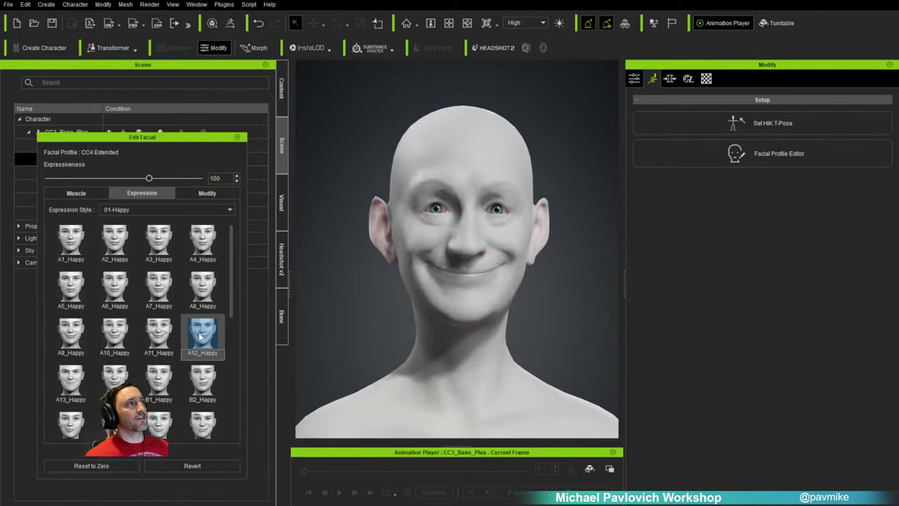
click(113, 285)
scroll(112, 285, down, 4)
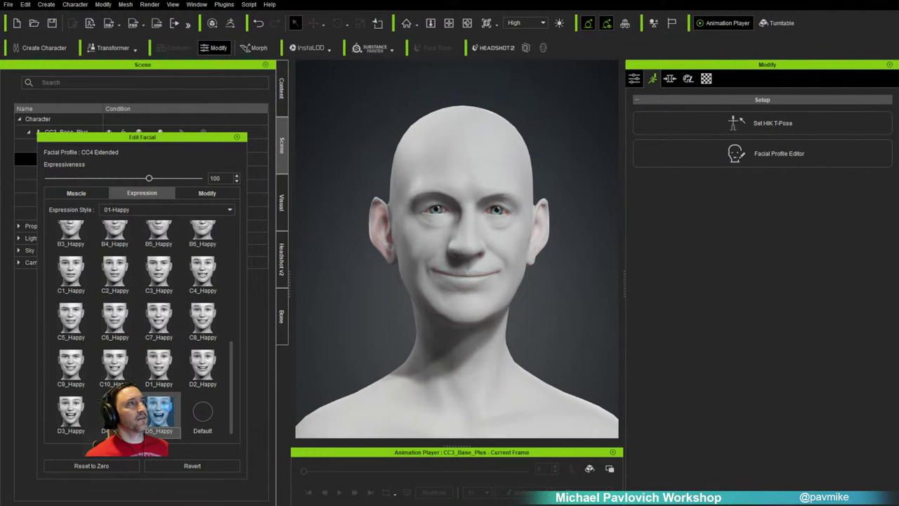
click(166, 411)
drag(153, 180, 126, 192)
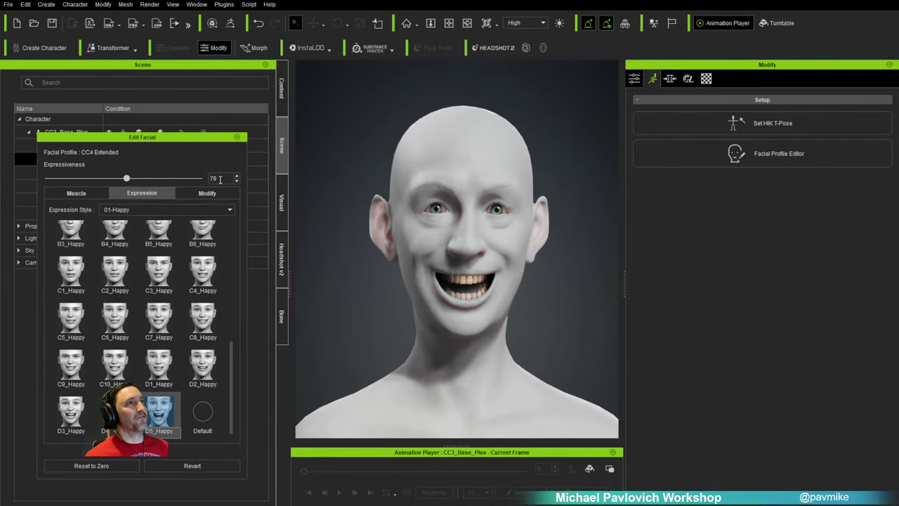
key(Return)
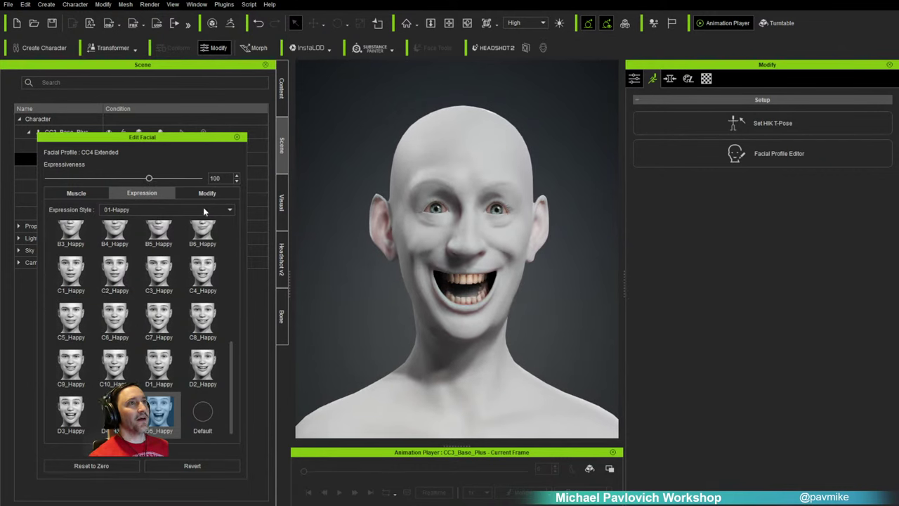
Step: Switch the expression style to 04-Disgust and try several C and D presets, ending with D6_Disgust
click(202, 208)
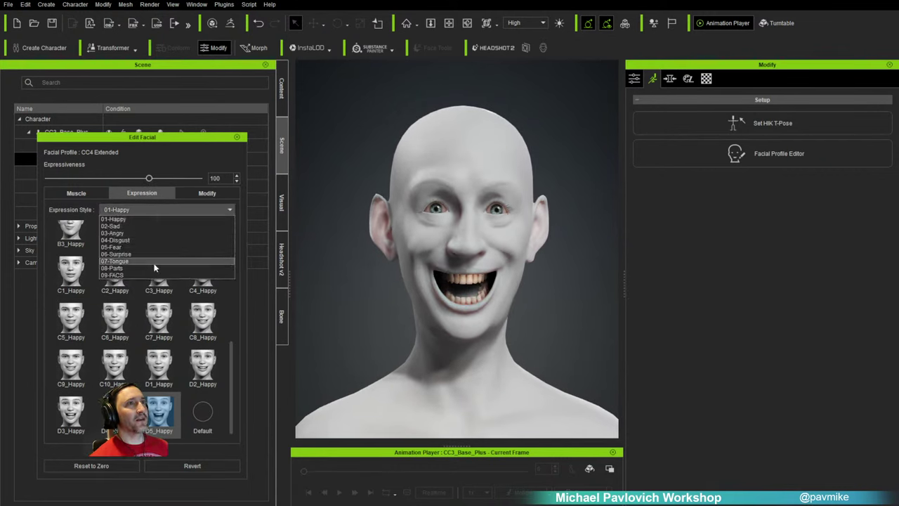
click(153, 239)
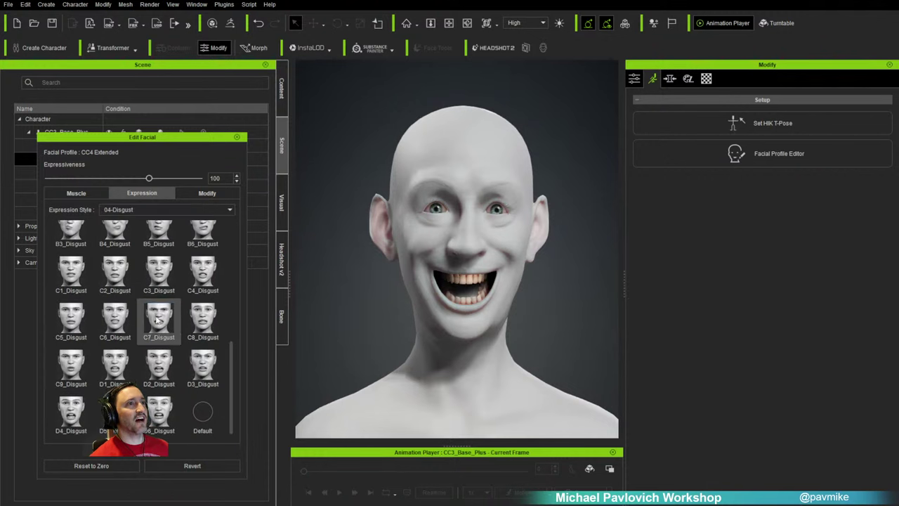
click(151, 361)
click(116, 323)
click(81, 281)
click(79, 325)
click(83, 378)
click(158, 410)
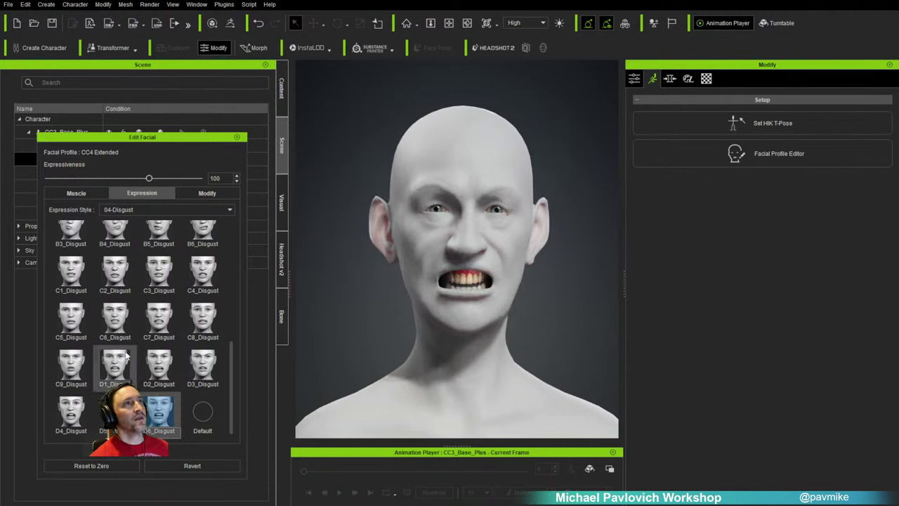
Step: Try raising Jaw_Open to 90 among the individual expression sliders, reset the face to zero and leave facial editing
click(193, 192)
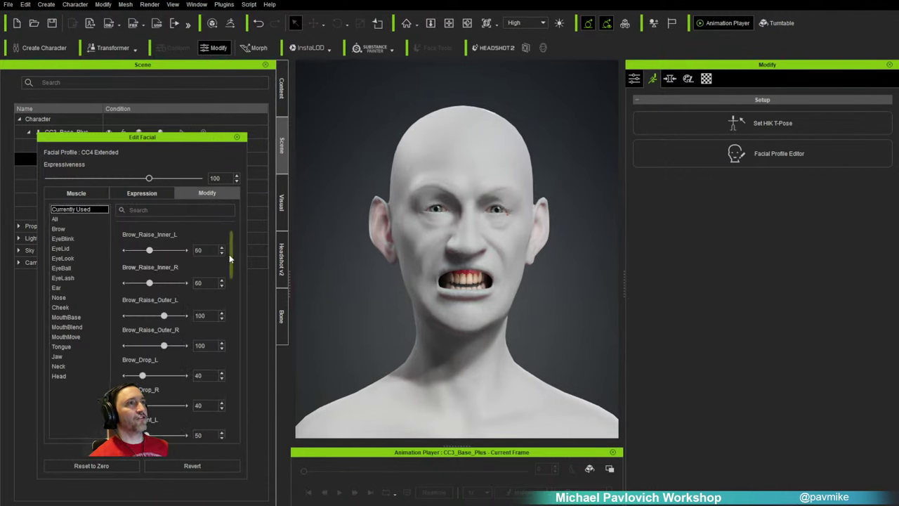
mouse_move(229, 254)
mouse_down()
mouse_move(241, 323)
mouse_move(235, 407)
mouse_move(235, 259)
mouse_up()
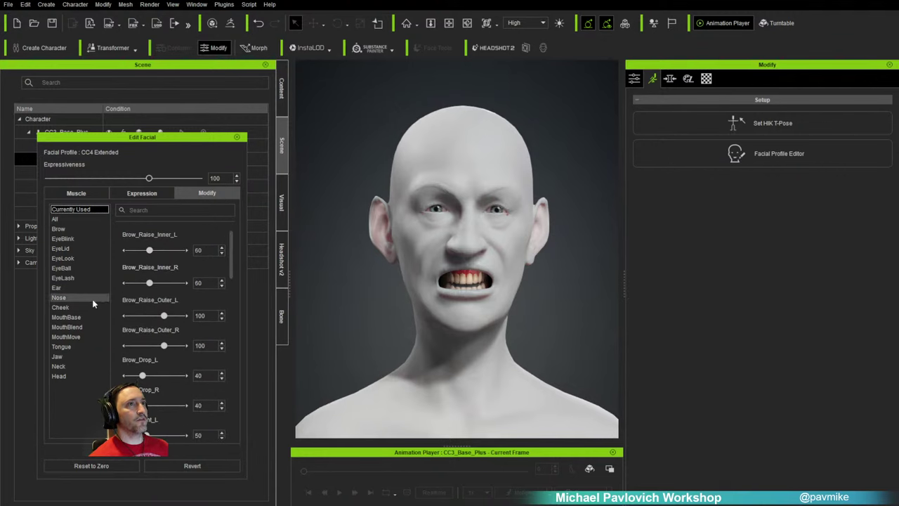
click(73, 337)
click(57, 356)
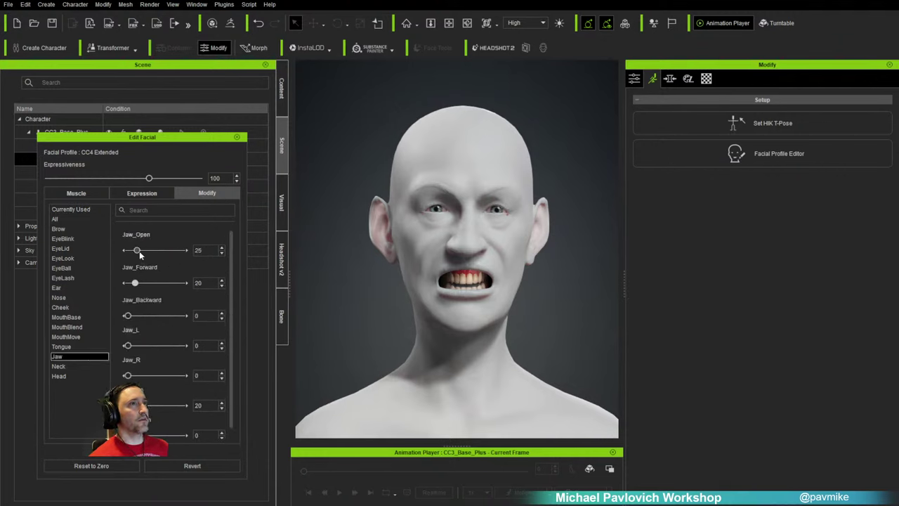
drag(139, 250, 160, 251)
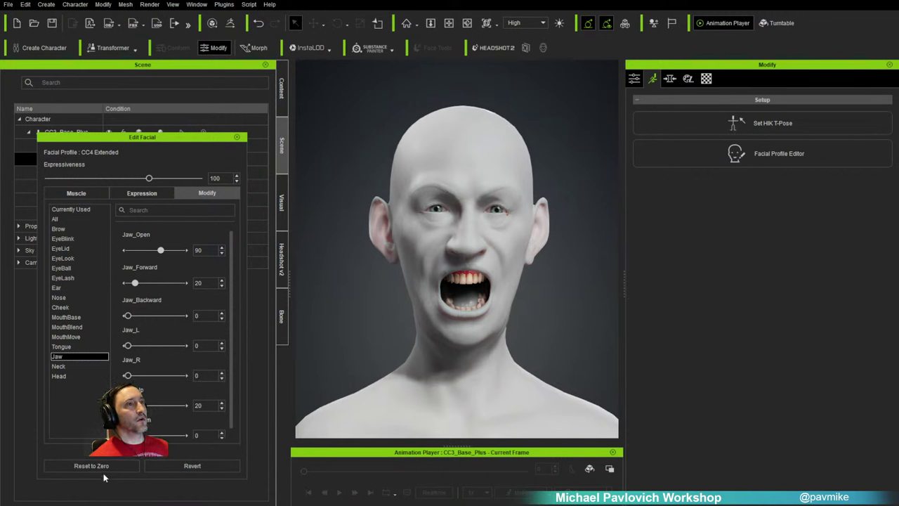
click(83, 466)
click(237, 138)
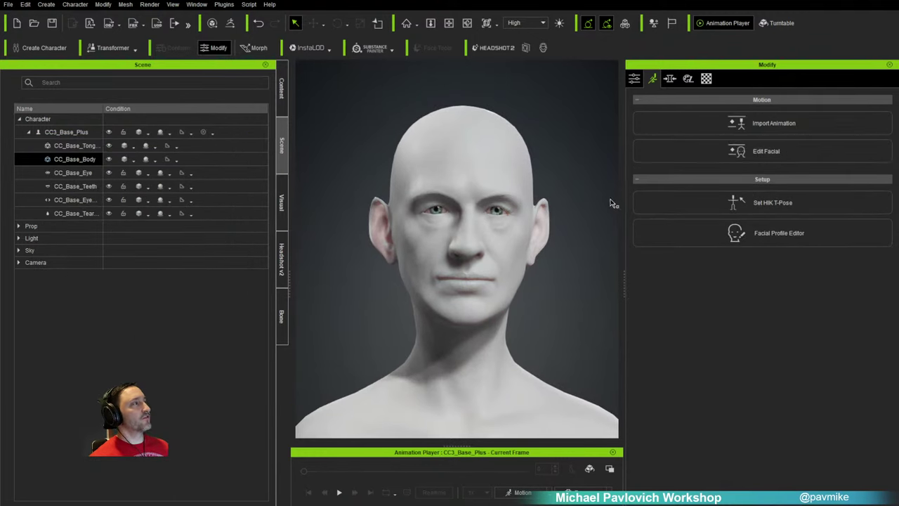
Step: Open the Facial Profile Editor for the character and enable Edit Expressions
click(780, 233)
drag(251, 80, 291, 132)
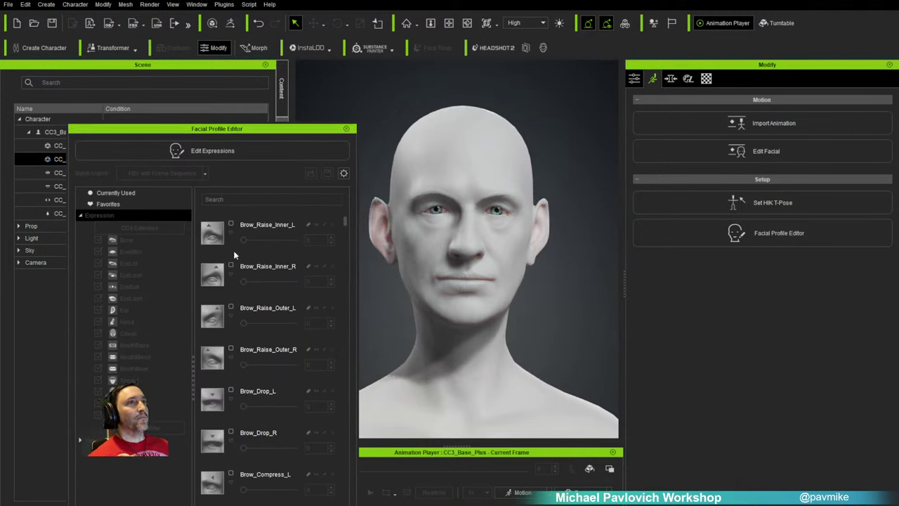
click(218, 155)
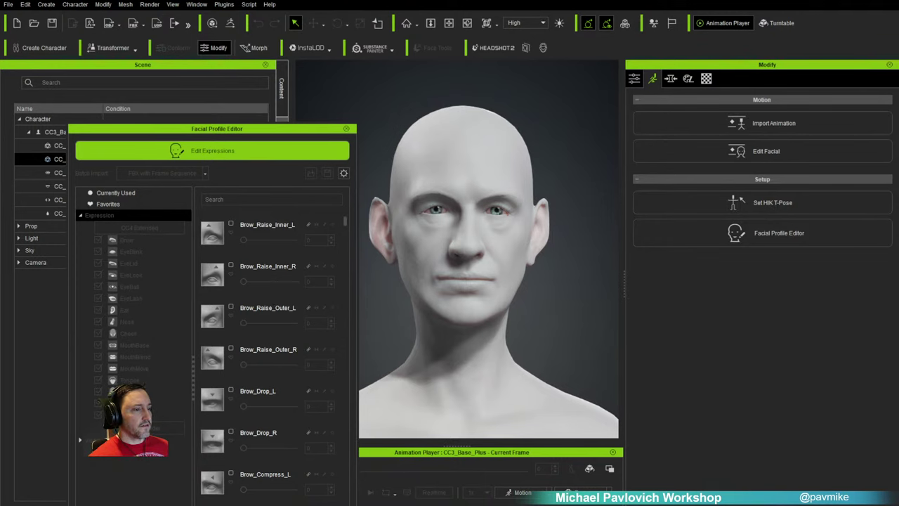
Step: Switch to the browser's YouTube tutorial on customizing CC3+ expressions, pause it, copy its share link and return to Character Creator
drag(333, 0, 231, 16)
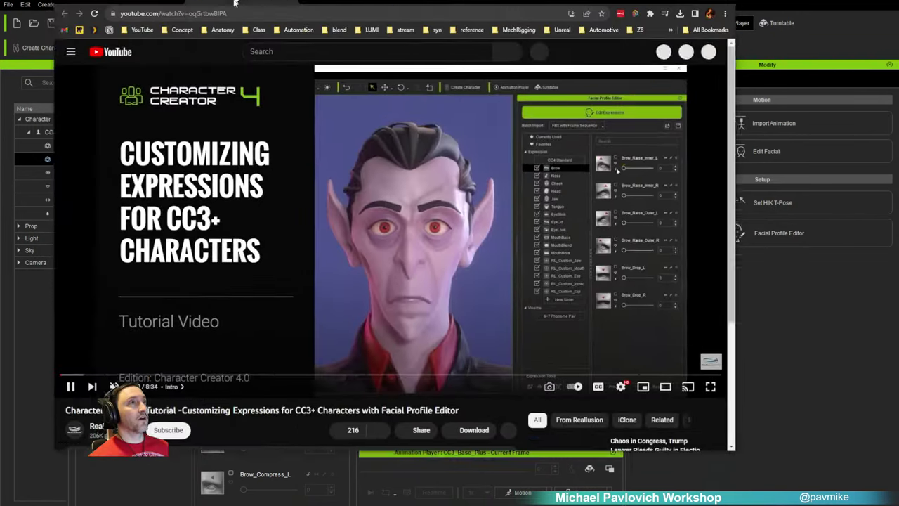
click(65, 408)
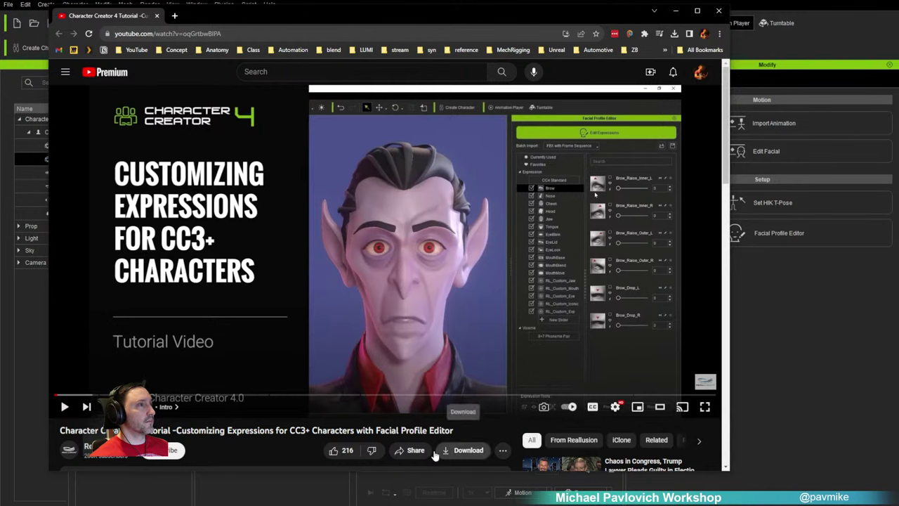
click(415, 450)
click(479, 316)
click(496, 170)
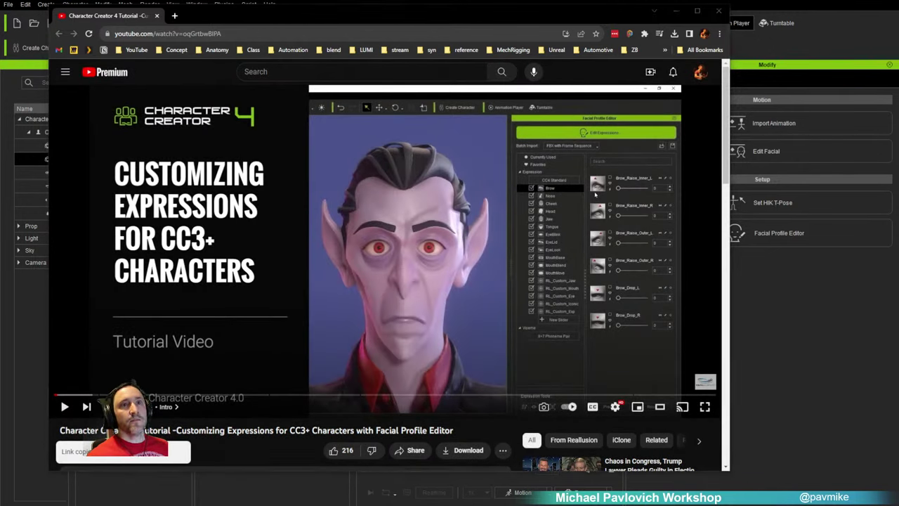
drag(421, 16, 379, 505)
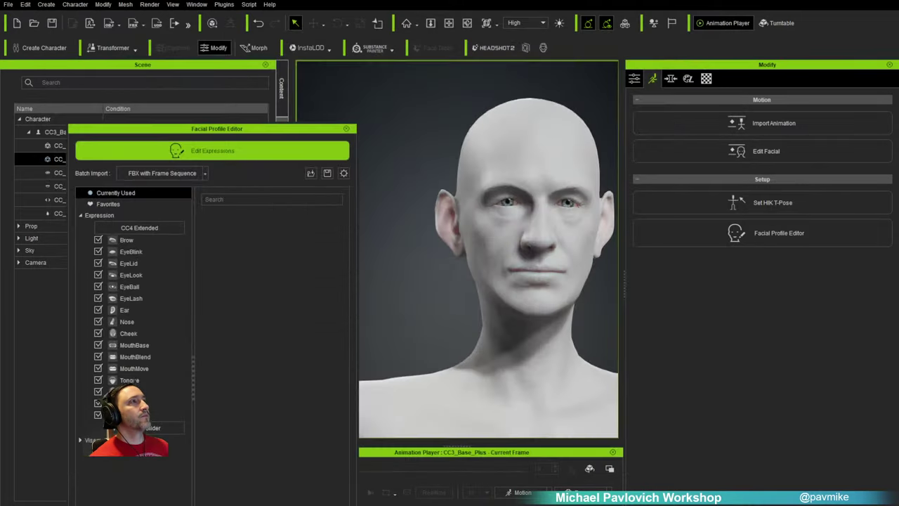
Step: Set all four Brow_Raise expressions, inner and outer on both sides, to 100 in the Brow category
click(137, 240)
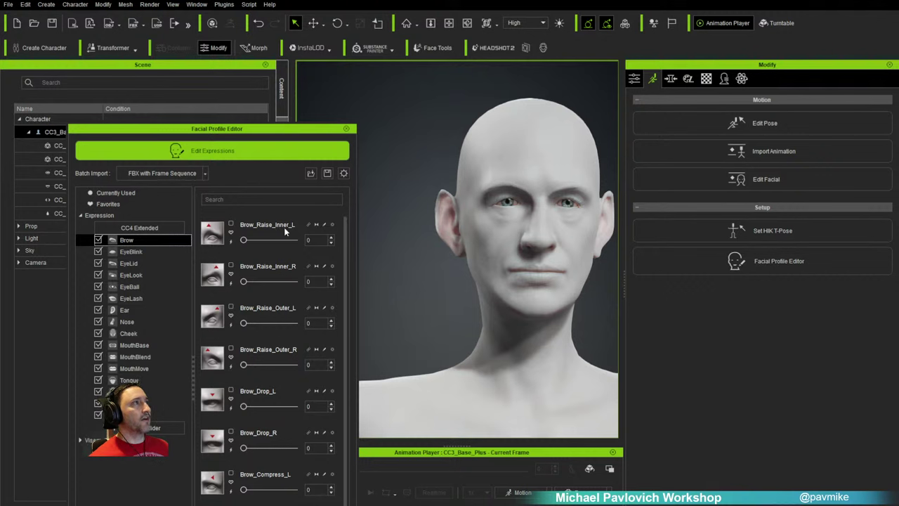
right_drag(492, 293, 468, 297)
middle_drag(471, 292, 448, 293)
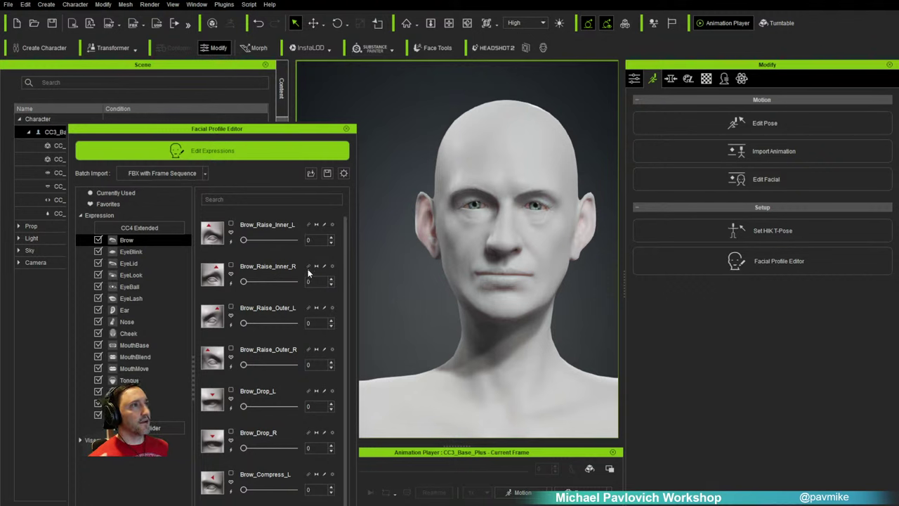
drag(244, 239, 315, 244)
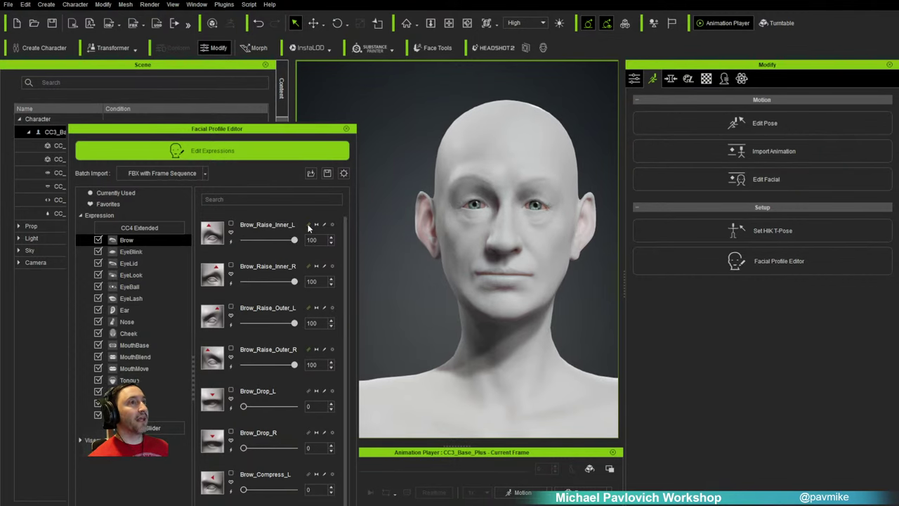
drag(266, 131, 341, 0)
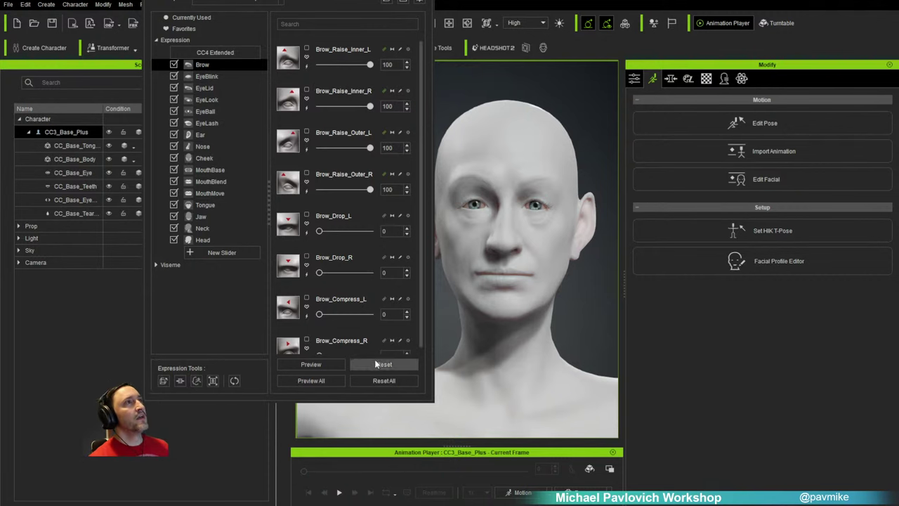
Step: Open Edit Mesh for the brow expression, select the vertices over the character's left brow and enable Soft Selection with radius 0
drag(337, 1, 284, 10)
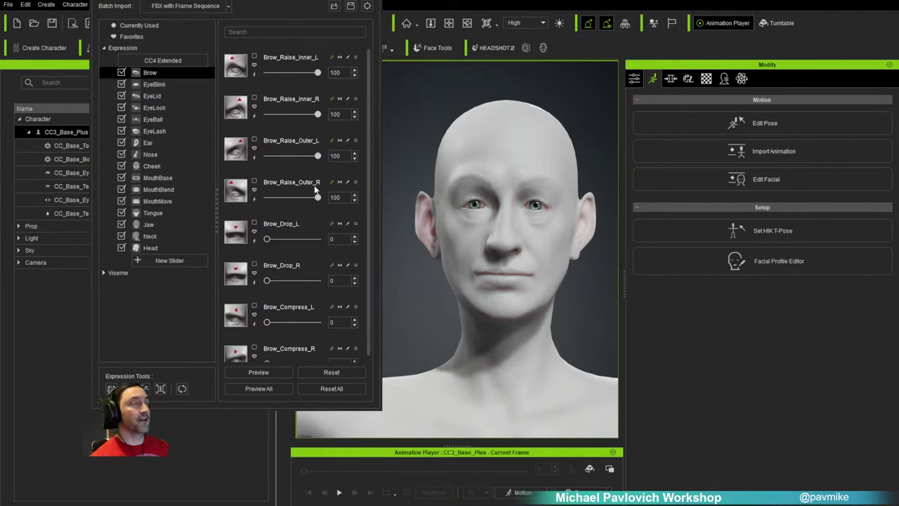
drag(318, 73, 373, 85)
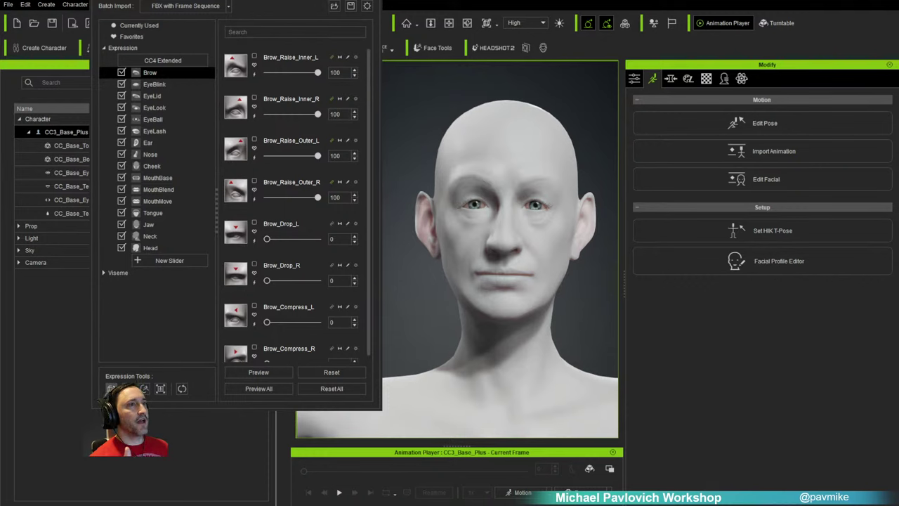
click(111, 388)
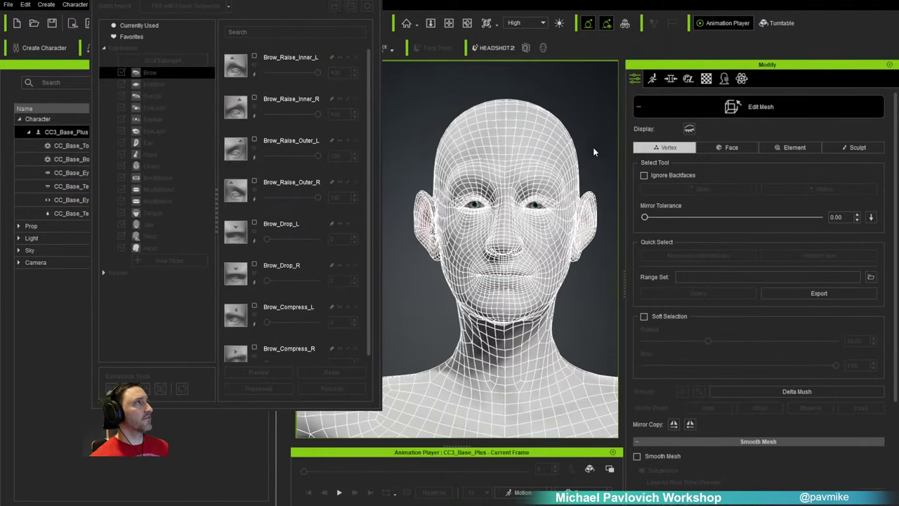
drag(592, 147, 517, 203)
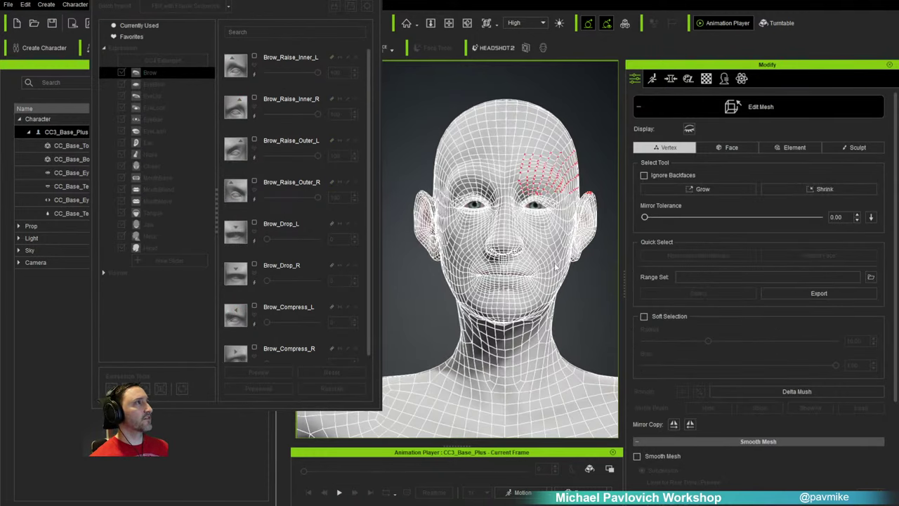
click(644, 316)
drag(708, 340, 627, 344)
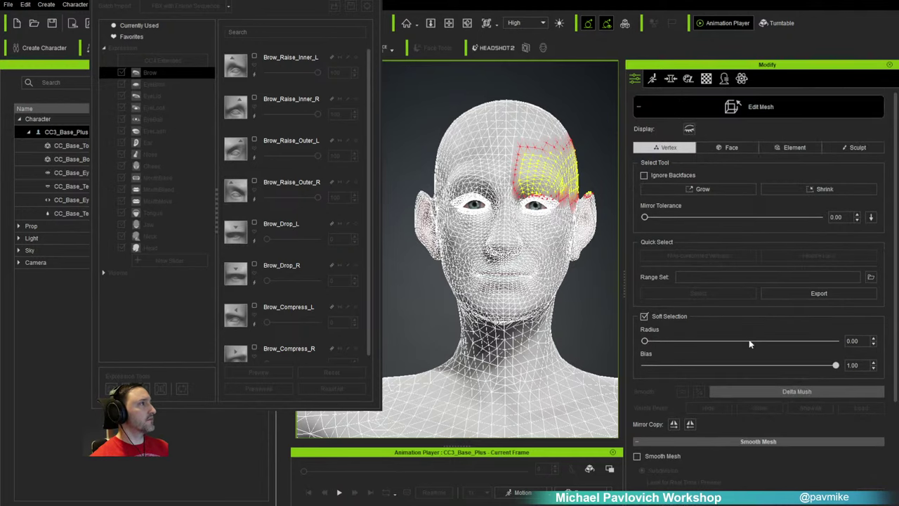
Step: Try growing and shrinking the brow vertex selection, and leave Edit Mesh without altering the mesh
click(728, 191)
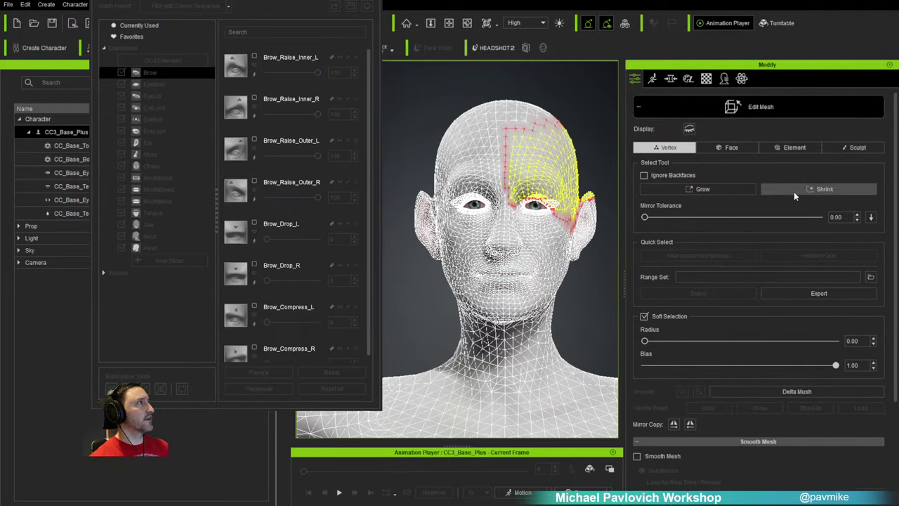
click(793, 192)
click(793, 192)
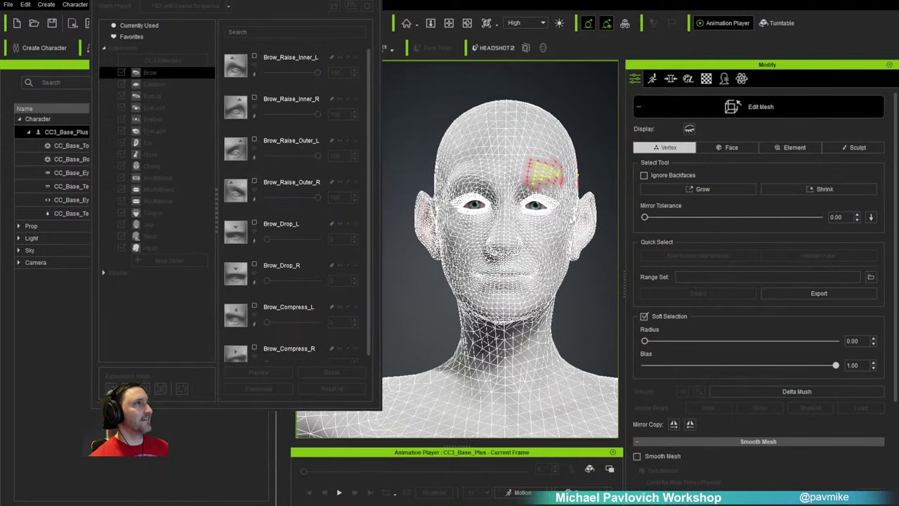
key(Escape)
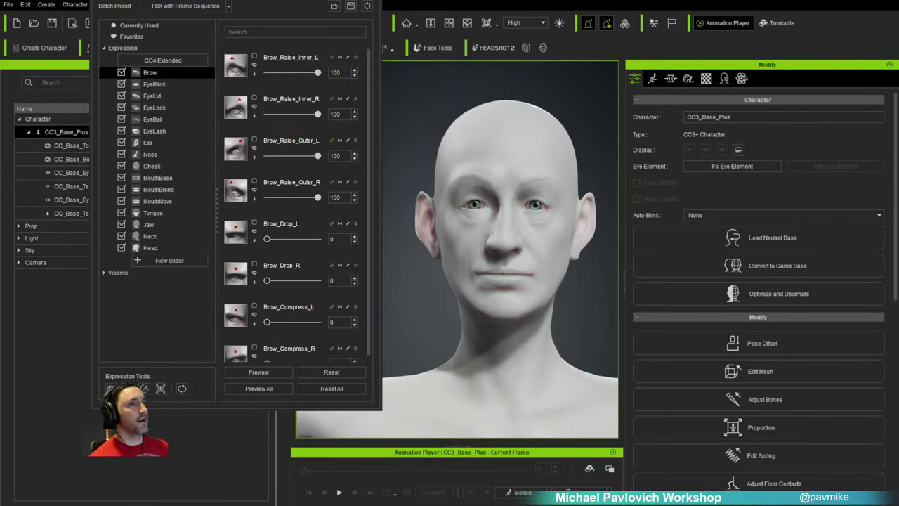
Step: Browse the Actor's head morphs to the Brow group under Expressions and show its Tweaks sliders
click(670, 77)
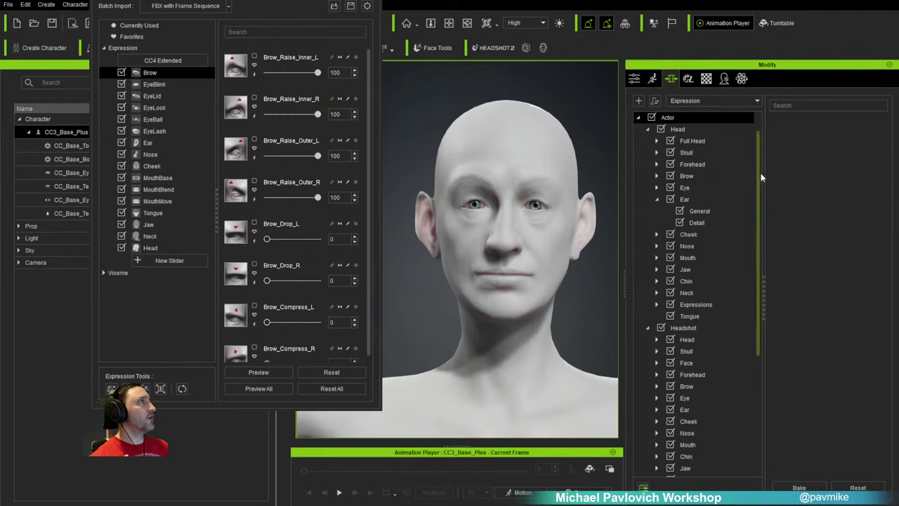
drag(760, 177, 759, 293)
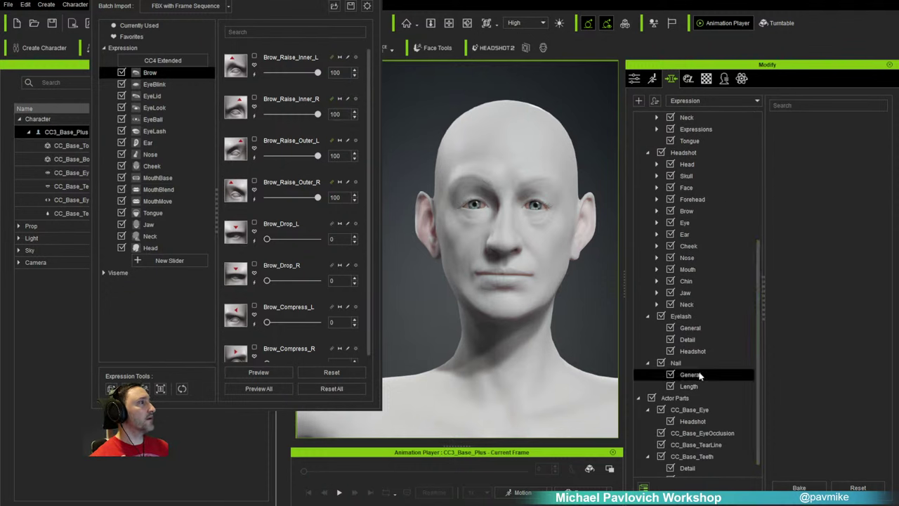
scroll(709, 370, up, 6)
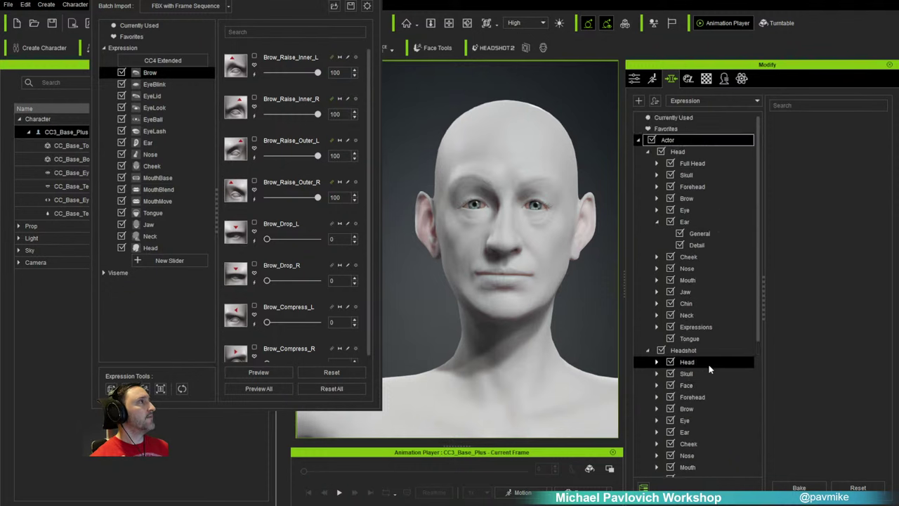
click(657, 327)
scroll(702, 330, down, 1)
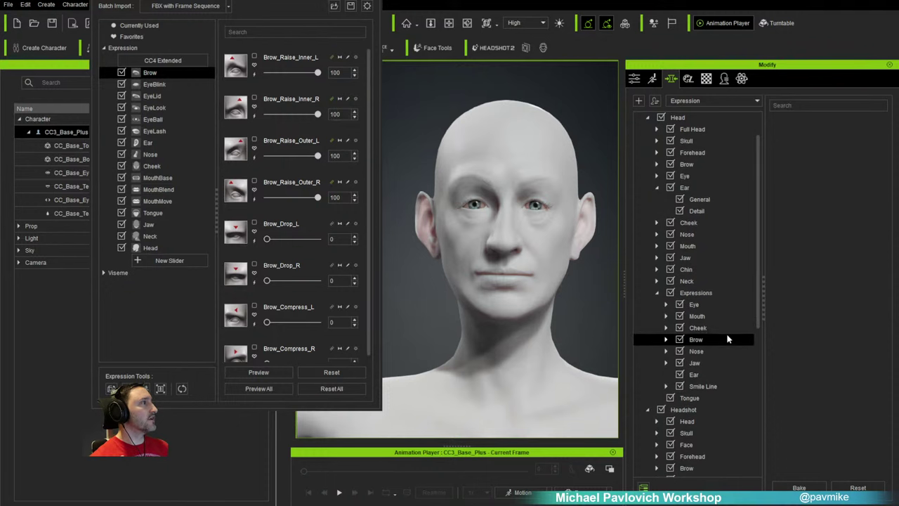
click(699, 340)
click(667, 339)
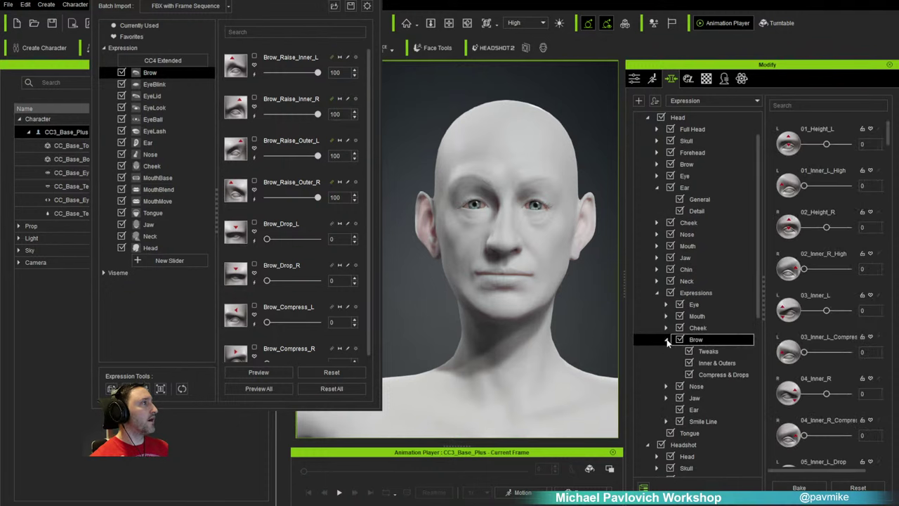
click(707, 351)
click(716, 363)
click(721, 376)
click(717, 363)
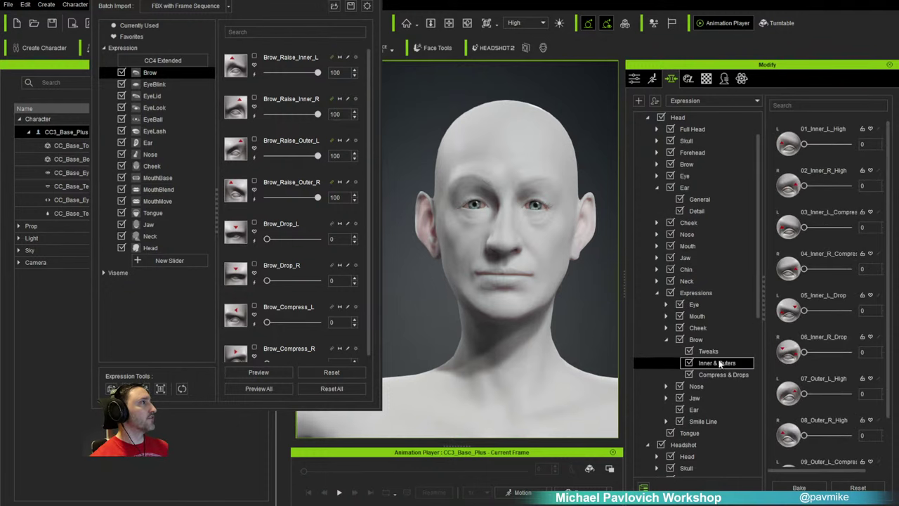
click(710, 352)
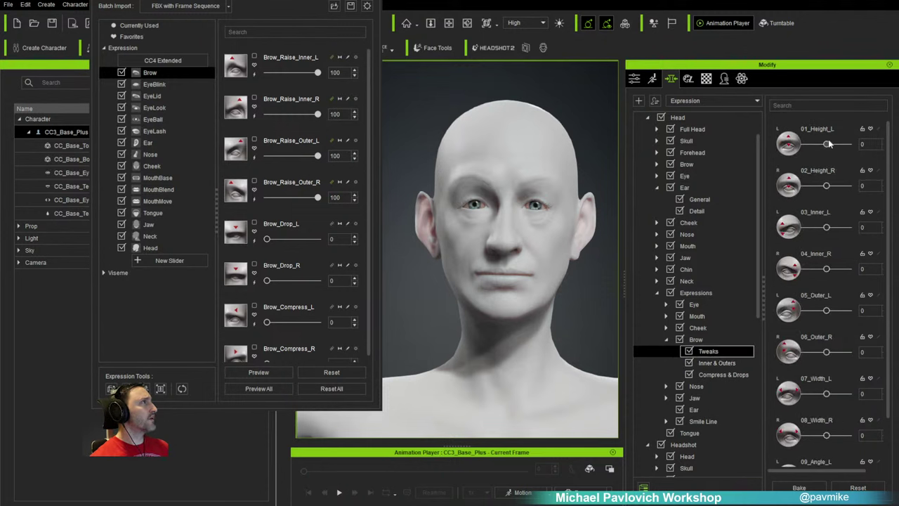
Step: Adjust the brow tweak morphs: 01_Height_L to 44, 02_Height_R to 31, 03_Inner_L to -10 and 04_Inner_R to 29
drag(828, 144, 855, 151)
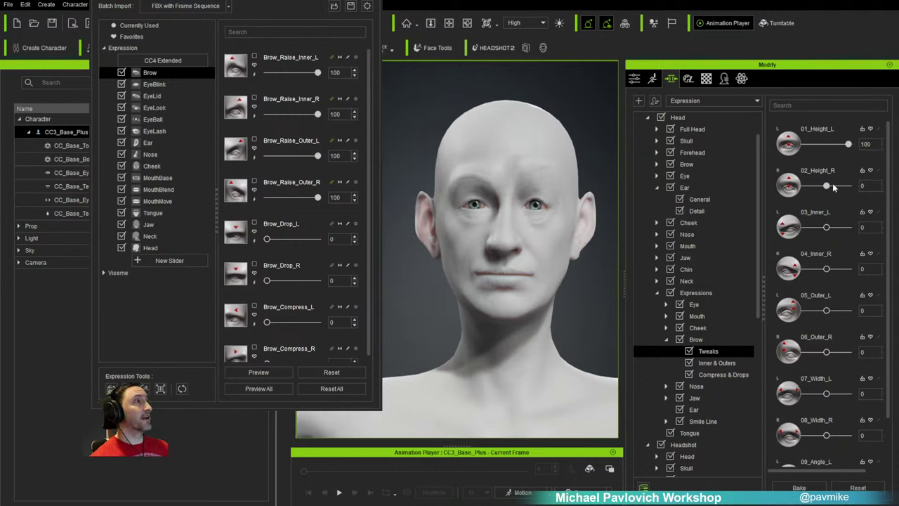
drag(829, 185, 855, 187)
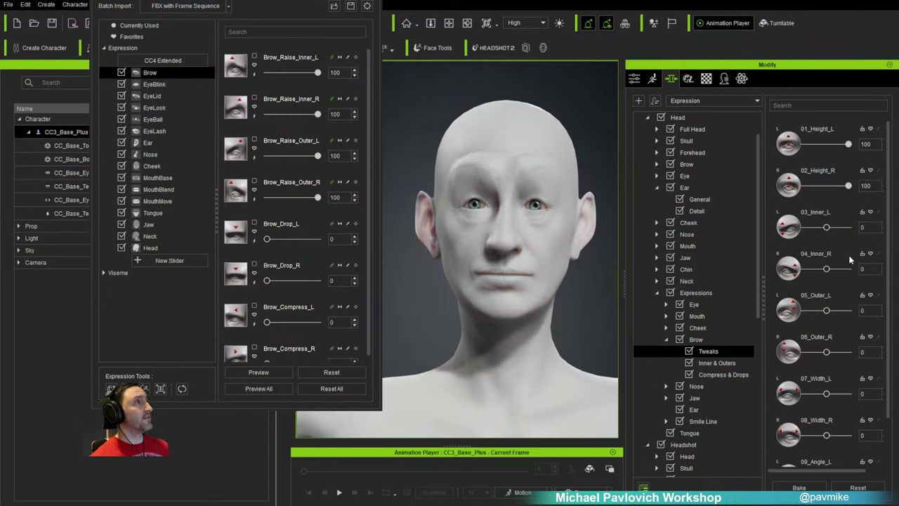
mouse_move(827, 229)
mouse_down()
mouse_move(843, 227)
mouse_move(819, 228)
mouse_up()
drag(849, 186, 833, 185)
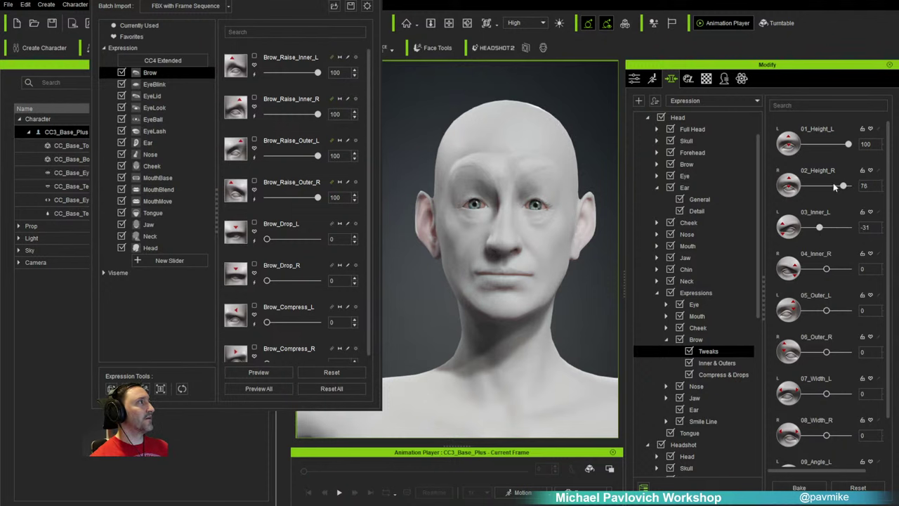
drag(848, 144, 835, 145)
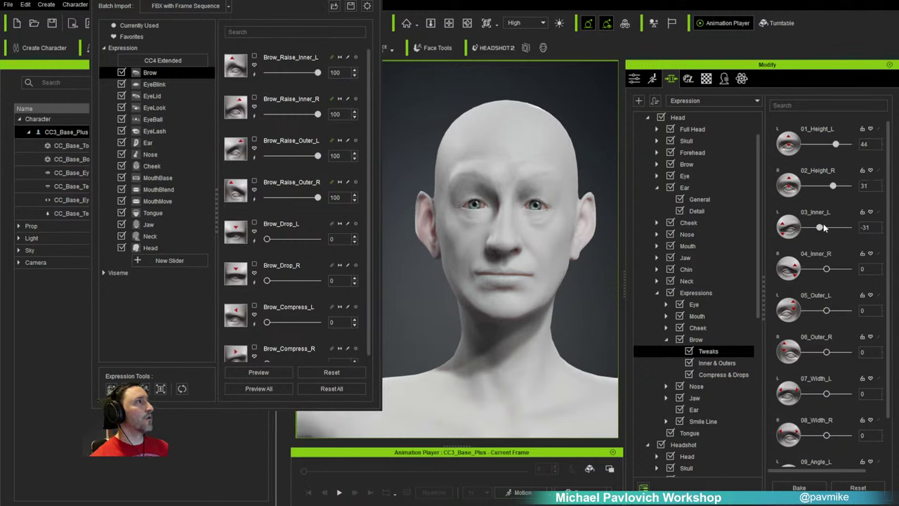
drag(823, 227, 823, 228)
drag(826, 271, 833, 271)
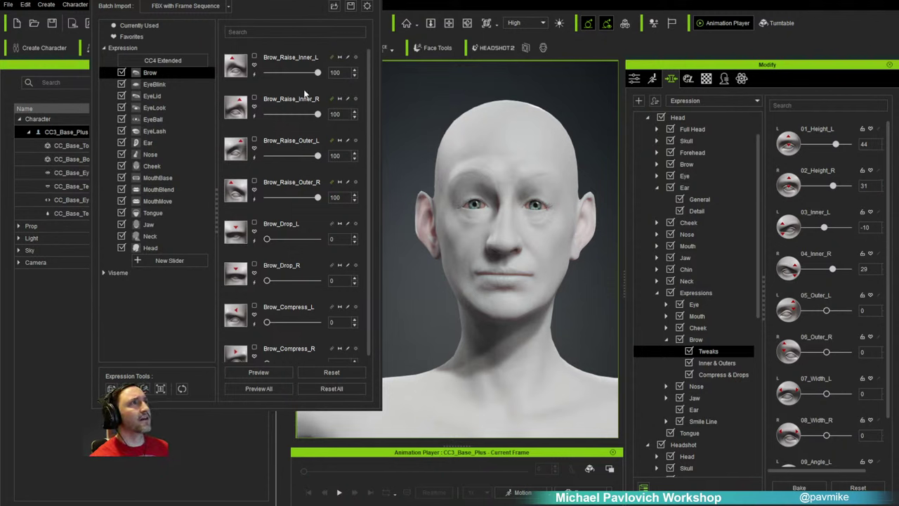
Step: Write the current brow morph into all four Brow_Raise expressions, inner and outer on both sides, using Split Part
click(254, 76)
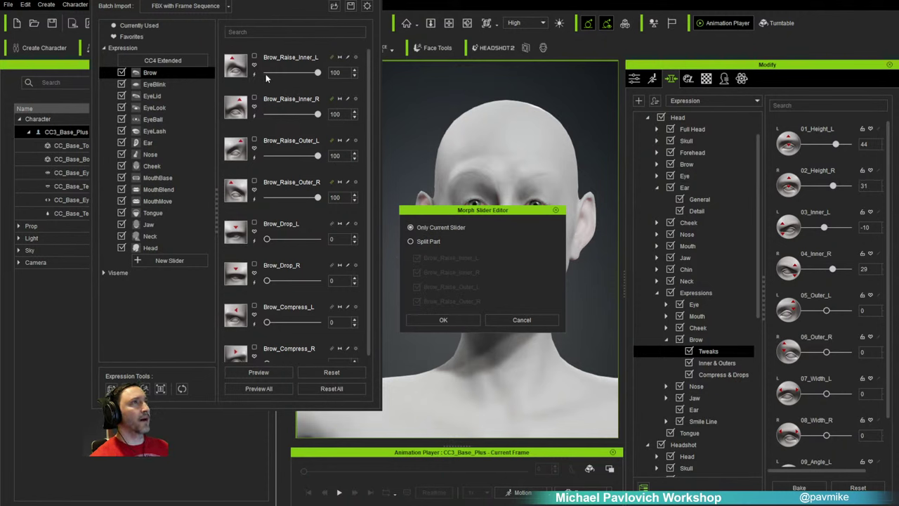
click(428, 241)
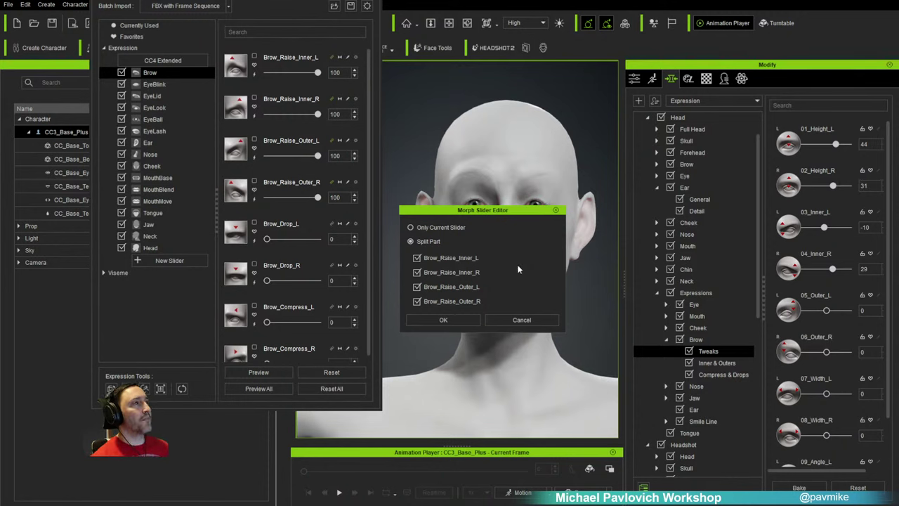
click(453, 320)
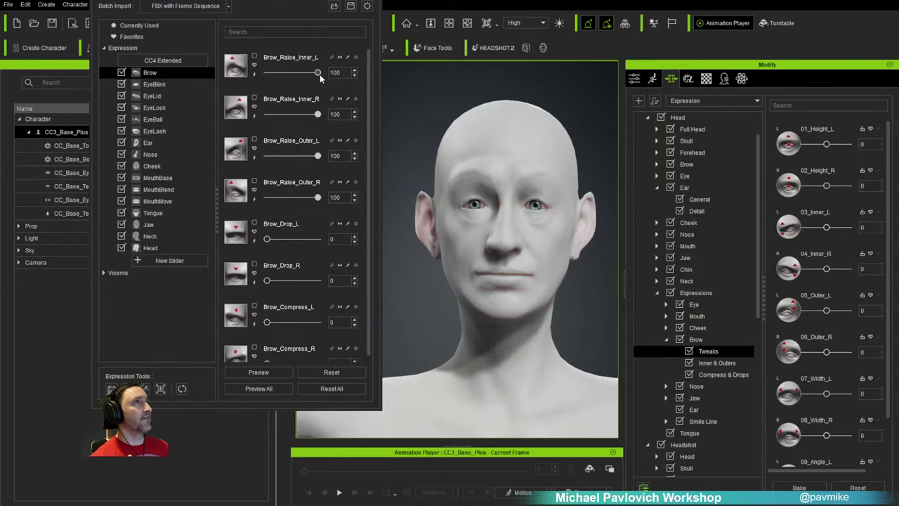
Step: Test the customized brow raise by resetting all expressions and bringing the four Brow_Raise sliders back up to 100
drag(319, 73, 351, 86)
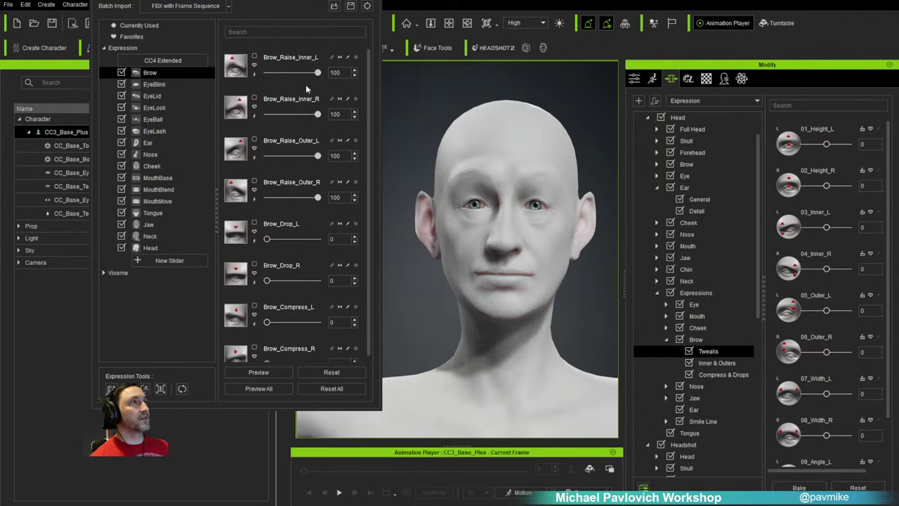
click(307, 388)
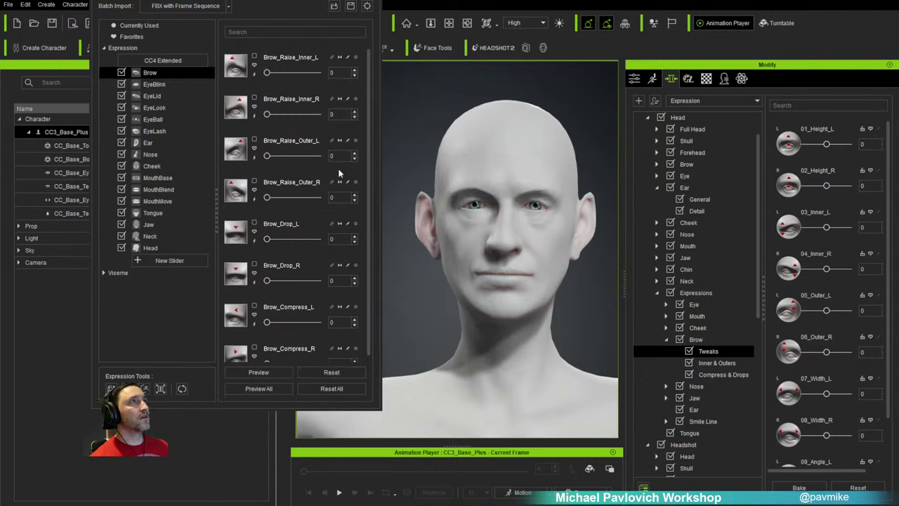
drag(318, 72, 252, 97)
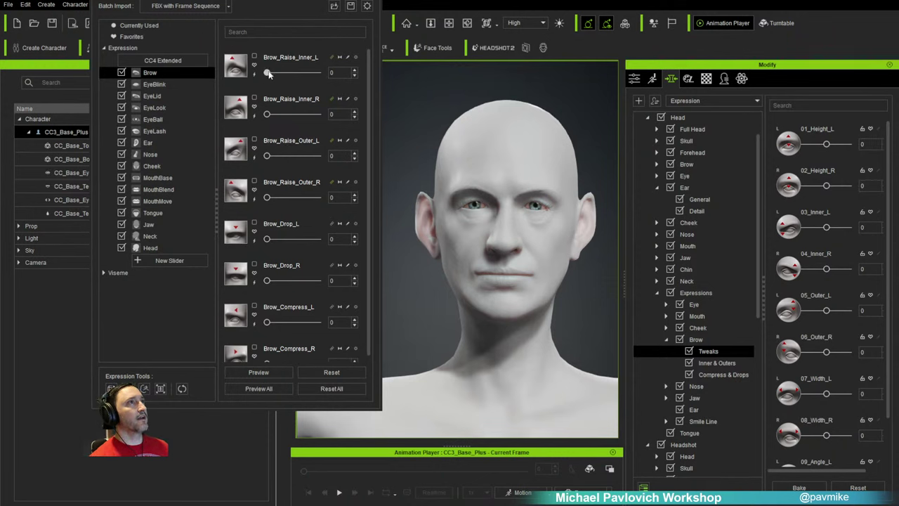
drag(267, 73, 332, 82)
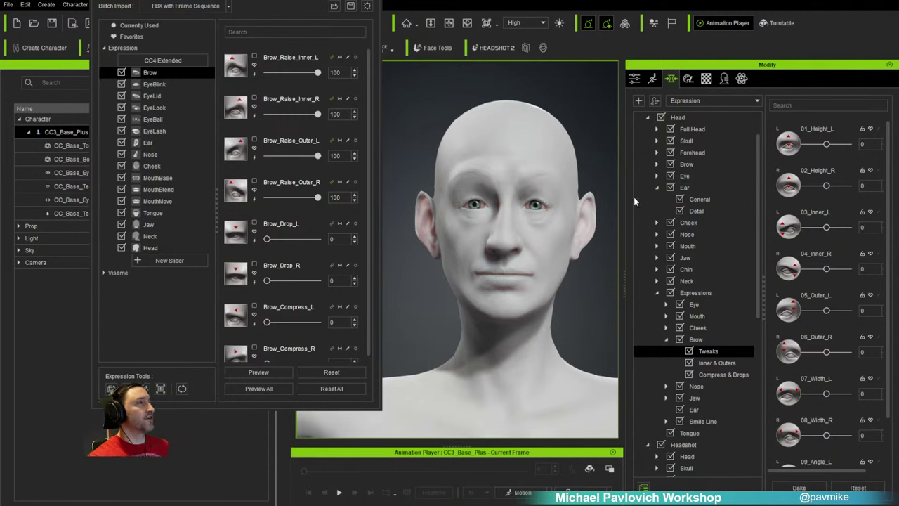
Step: Examine the facial bones from an angle with the Proportion tool and leave it without changes
click(160, 392)
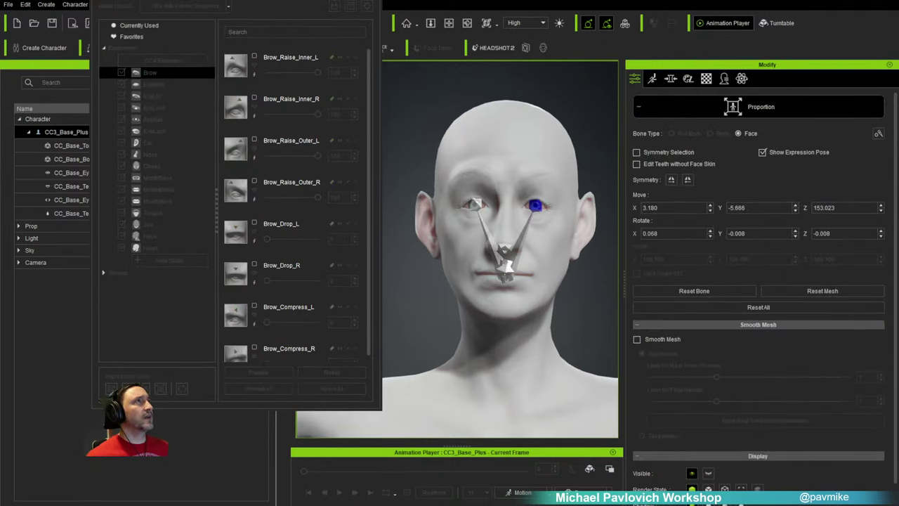
right_drag(492, 161, 357, 175)
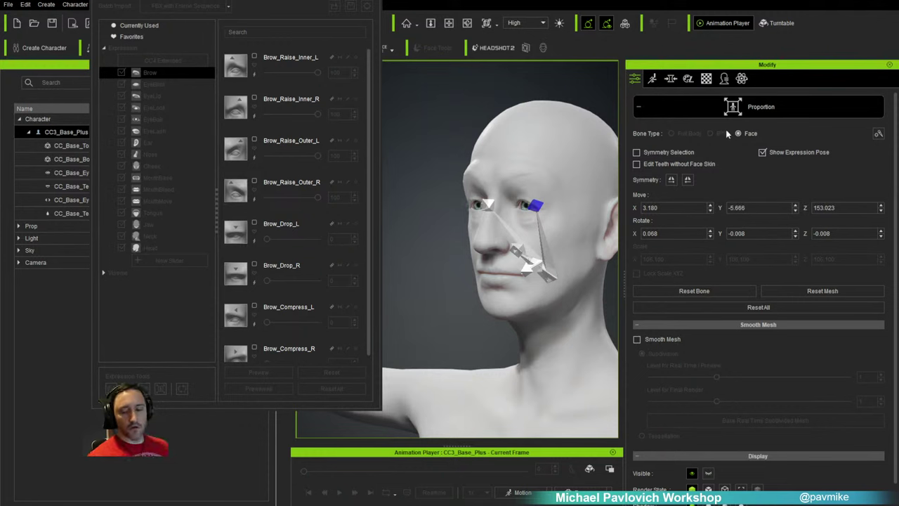
key(Escape)
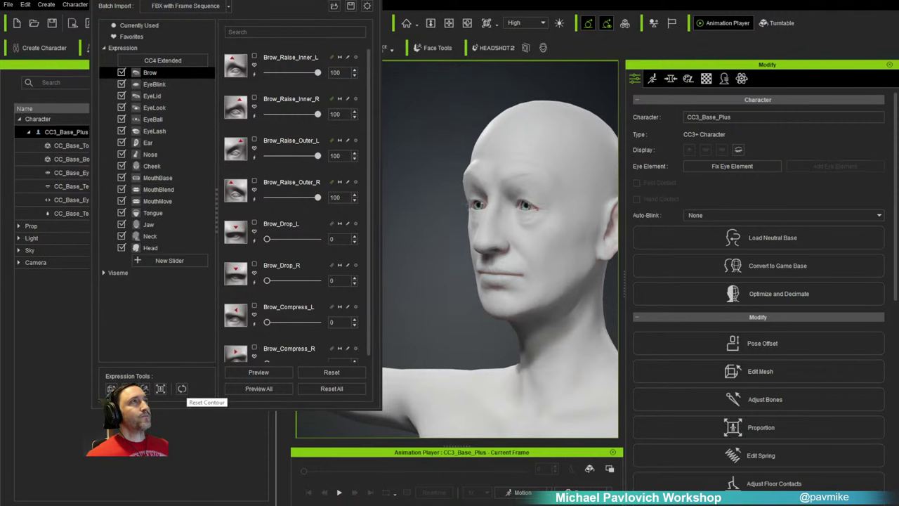
Step: Close the Facial Profile Editor and open Edit Facial for the character
key(Escape)
right_drag(440, 204, 472, 196)
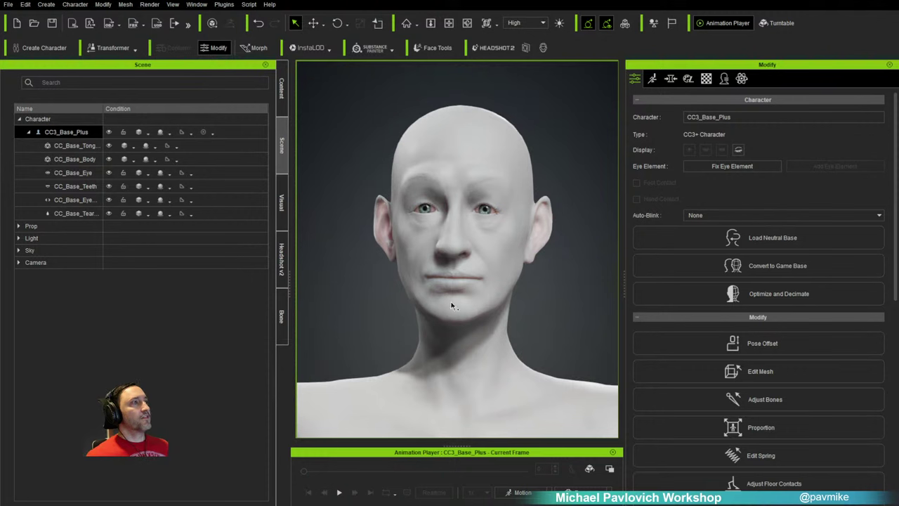
click(689, 79)
click(653, 77)
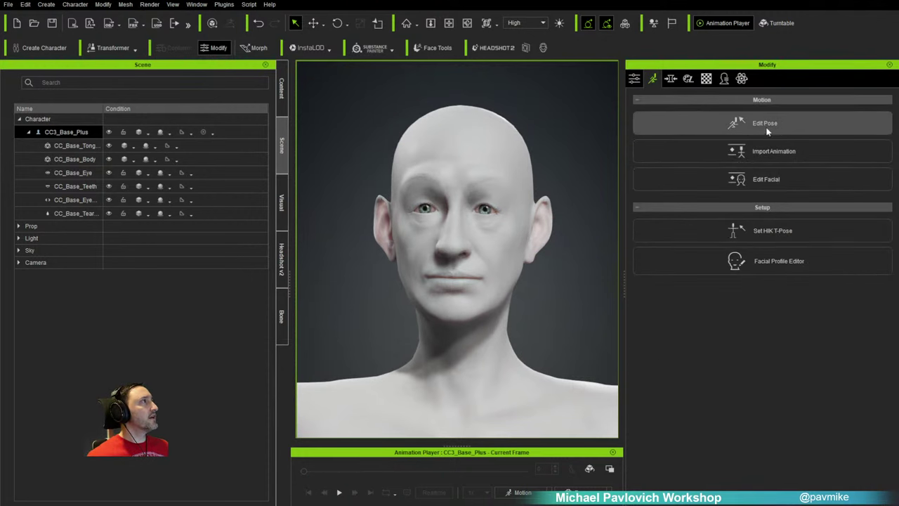
click(758, 179)
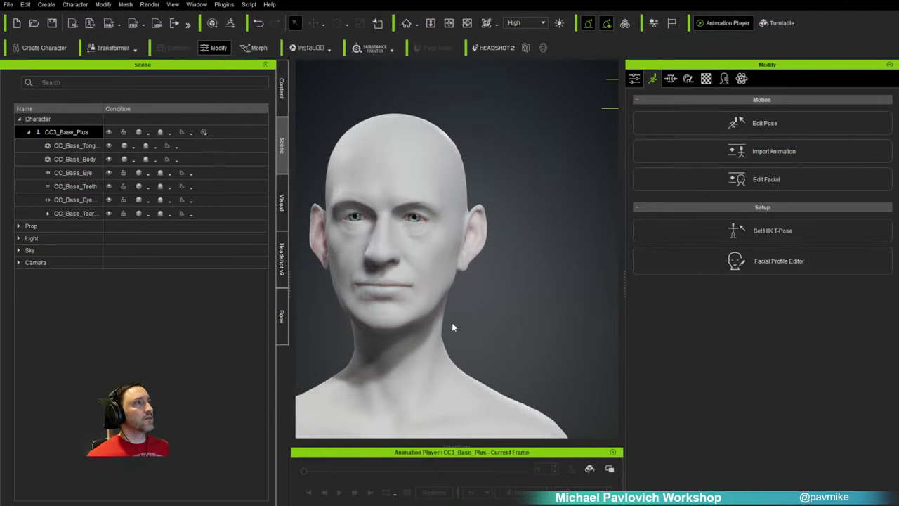
Step: Raise both brows with the central brow region in Muscle mode and inspect the face from the side
click(79, 193)
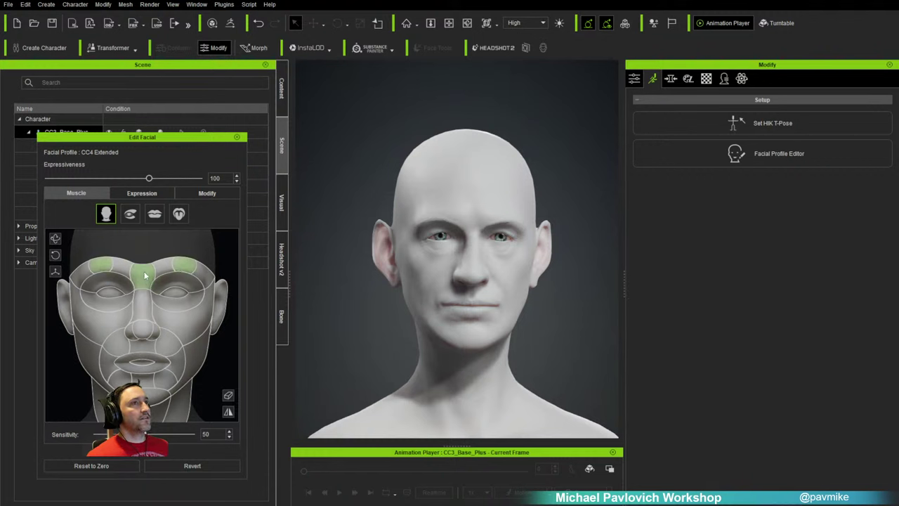
drag(144, 276, 139, 222)
alt+drag(584, 270, 493, 281)
mouse_move(494, 281)
alt+right_down()
mouse_move(487, 261)
mouse_move(485, 284)
alt+right_up()
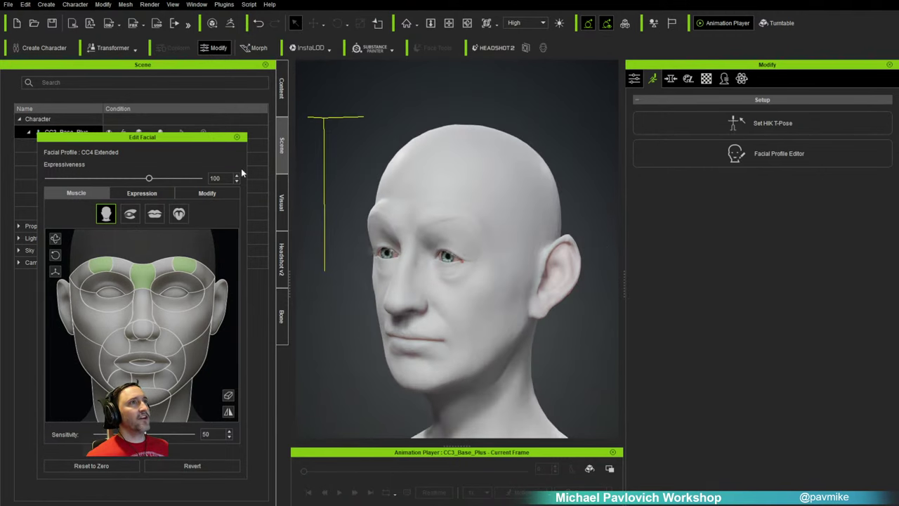
Step: Close Edit Facial and look through the character's material list and texture settings
click(236, 137)
click(705, 78)
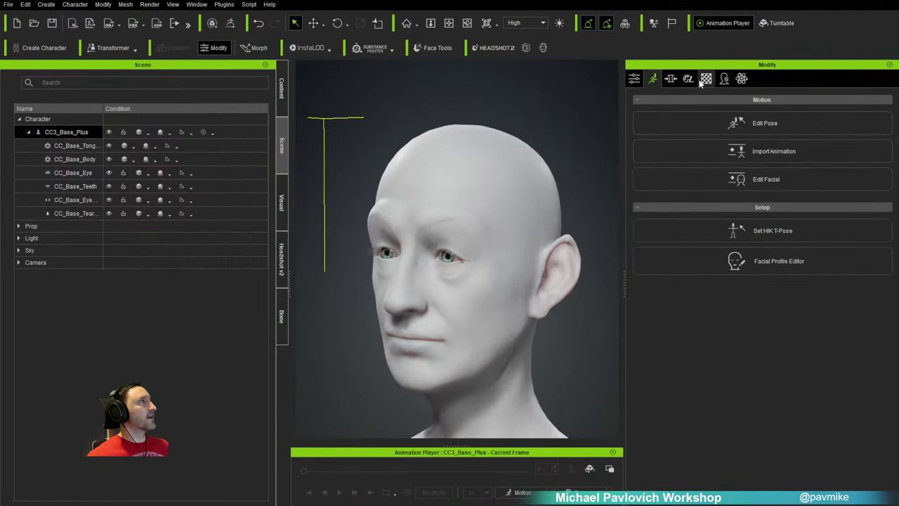
scroll(680, 184, up, 5)
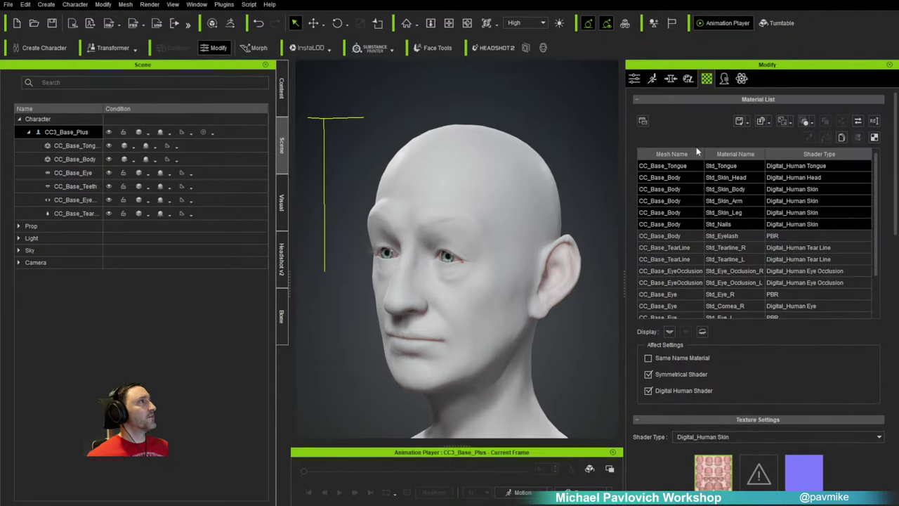
scroll(709, 191, down, 3)
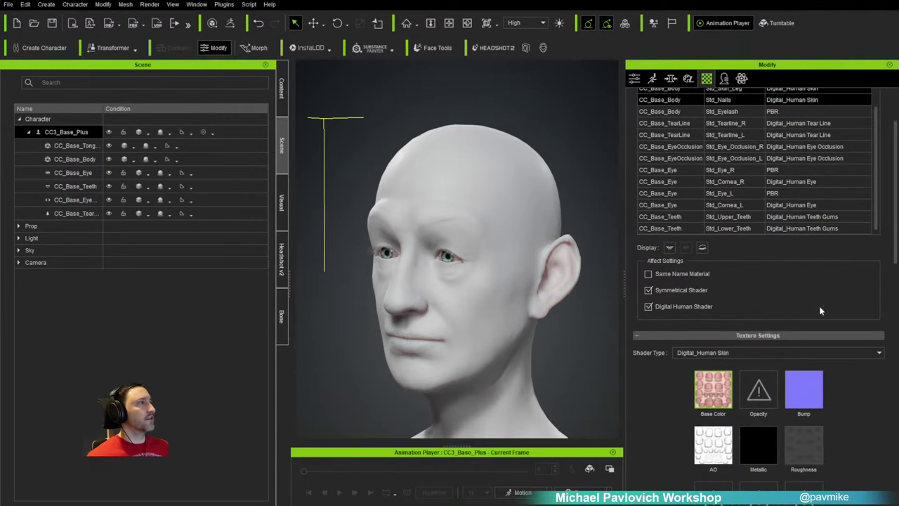
scroll(819, 306, down, 6)
scroll(812, 300, up, 5)
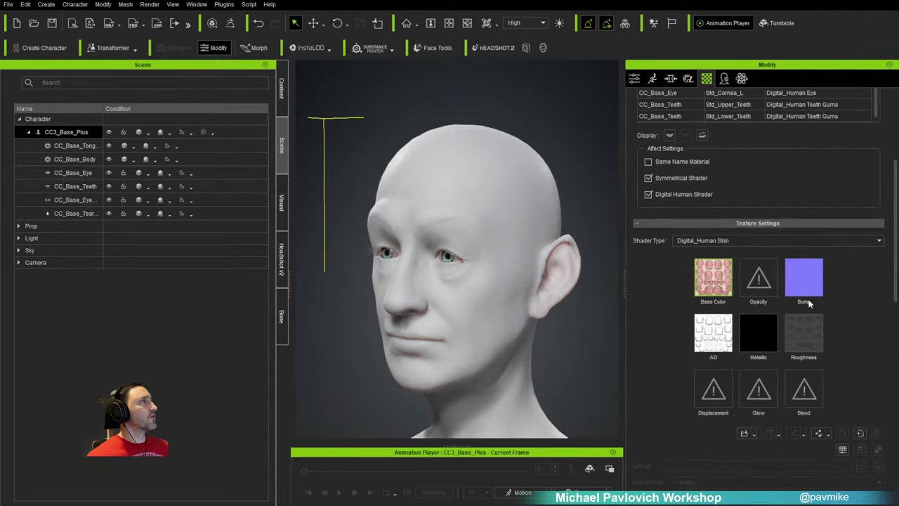
scroll(808, 302, up, 5)
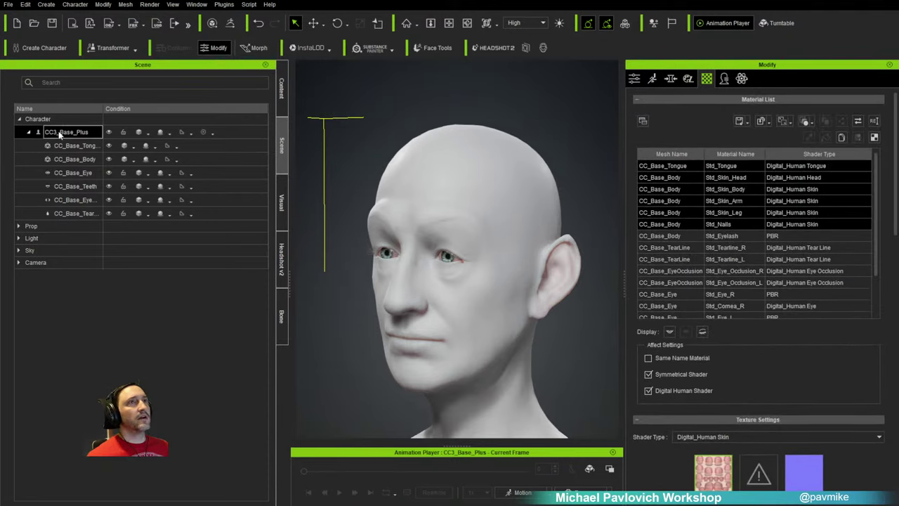
Step: Select the materials from Std_Tongue through Std_Eyelash and raise their Base Color strength to 100
click(62, 135)
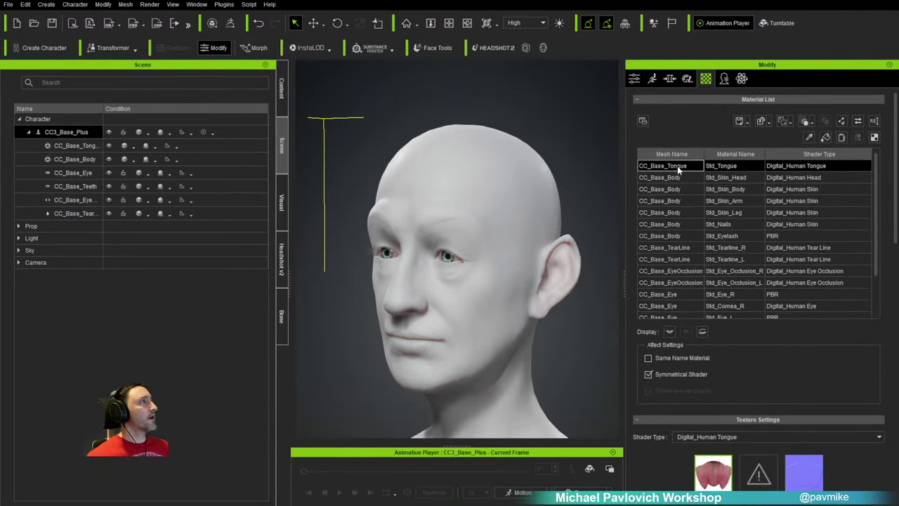
shift+click(686, 236)
scroll(686, 236, down, 10)
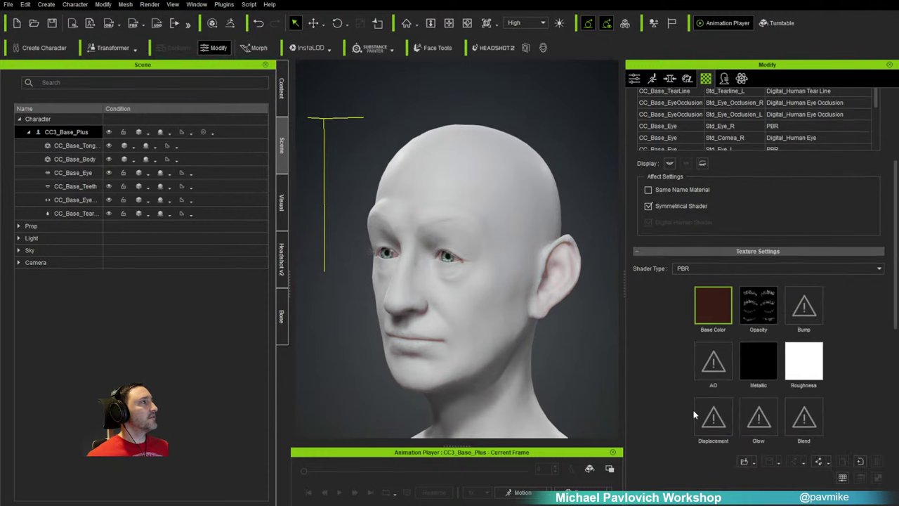
drag(636, 183, 875, 181)
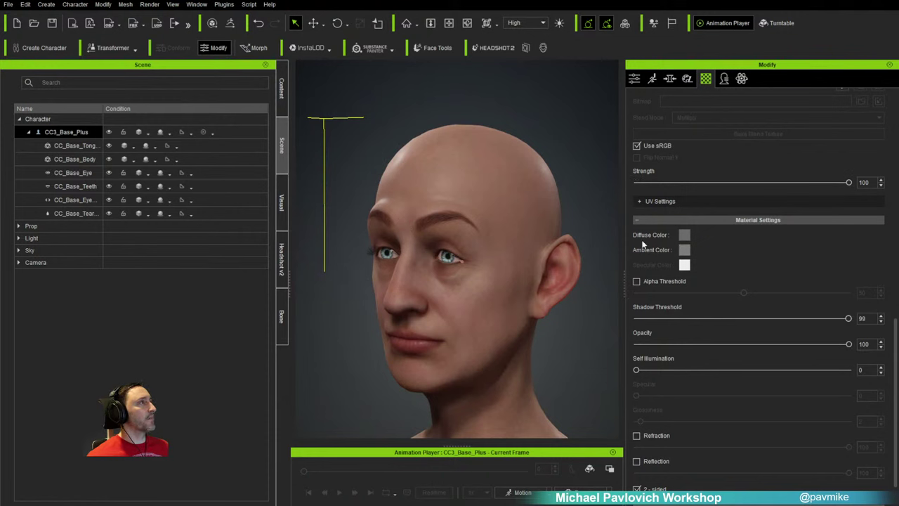
click(684, 235)
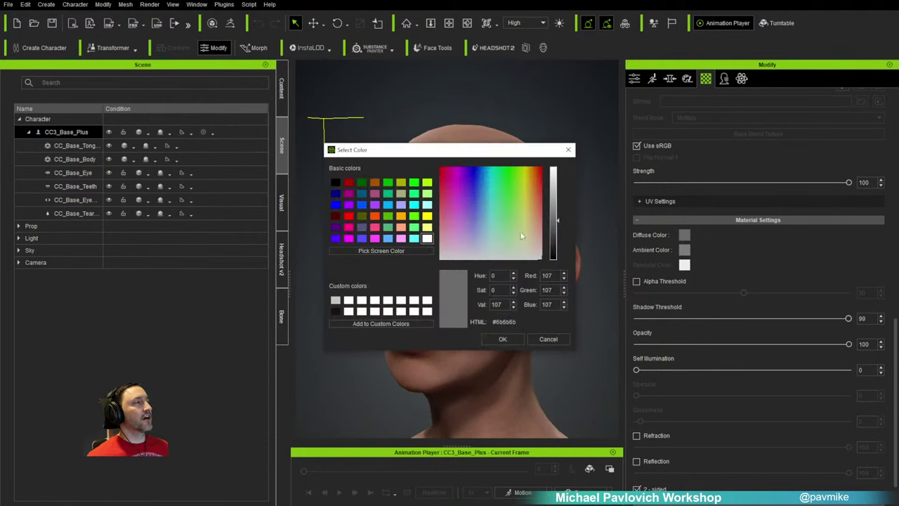
drag(562, 224, 568, 161)
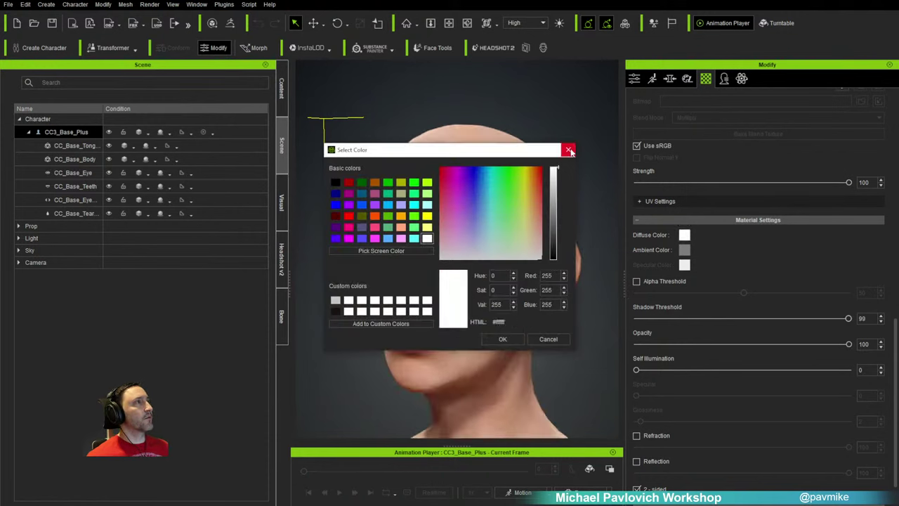
click(571, 150)
right_drag(507, 207, 401, 241)
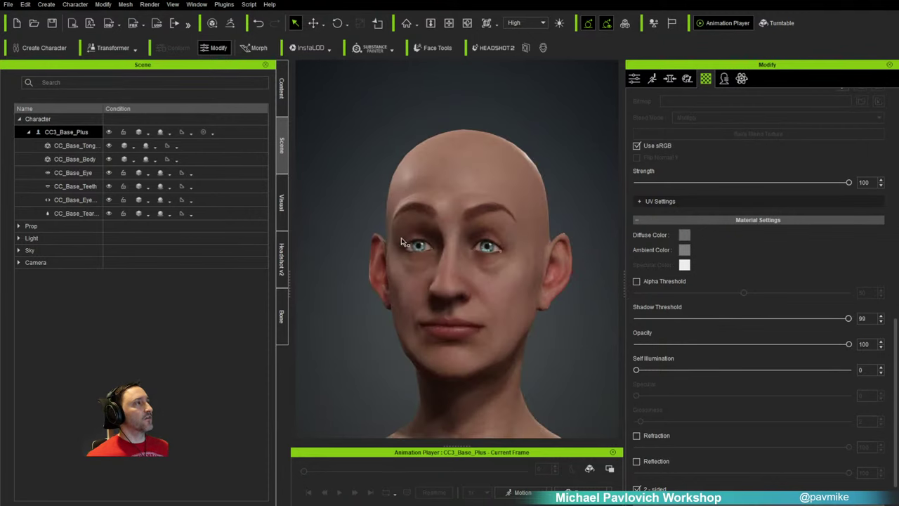
Step: Set the diffuse color of the selected materials to white and review the remaining material settings
click(685, 236)
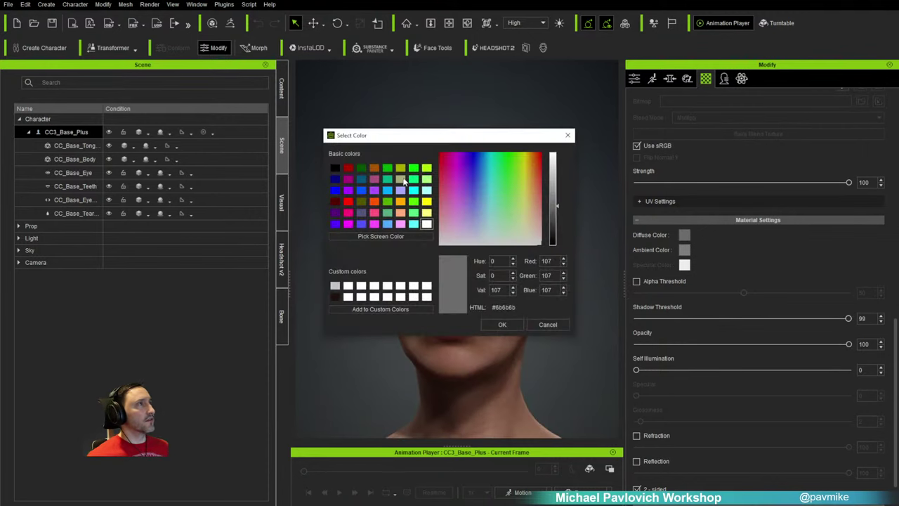
drag(560, 184, 553, 152)
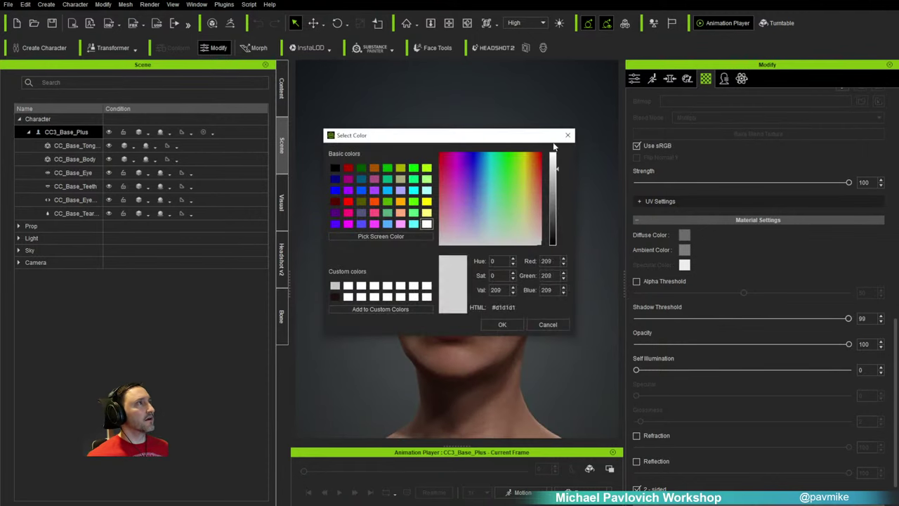
click(501, 324)
scroll(744, 345, down, 1)
scroll(732, 321, up, 4)
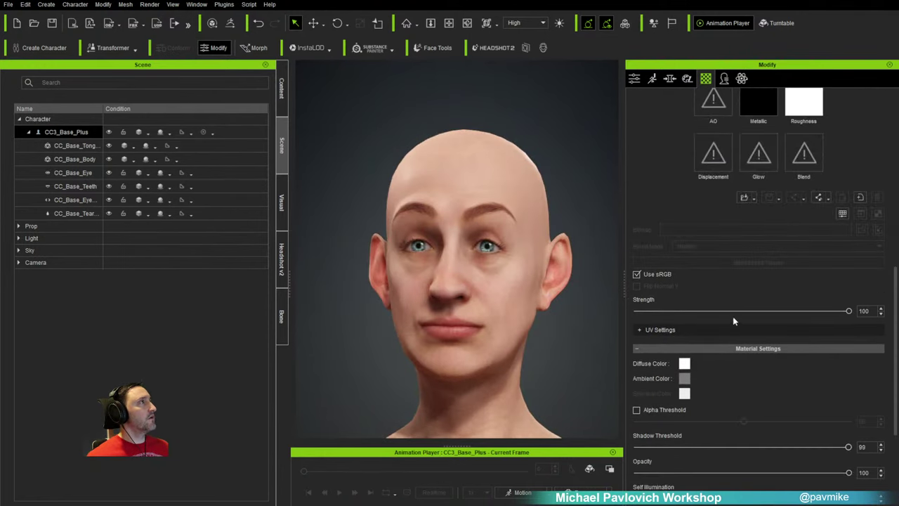
scroll(733, 321, up, 2)
scroll(727, 296, down, 5)
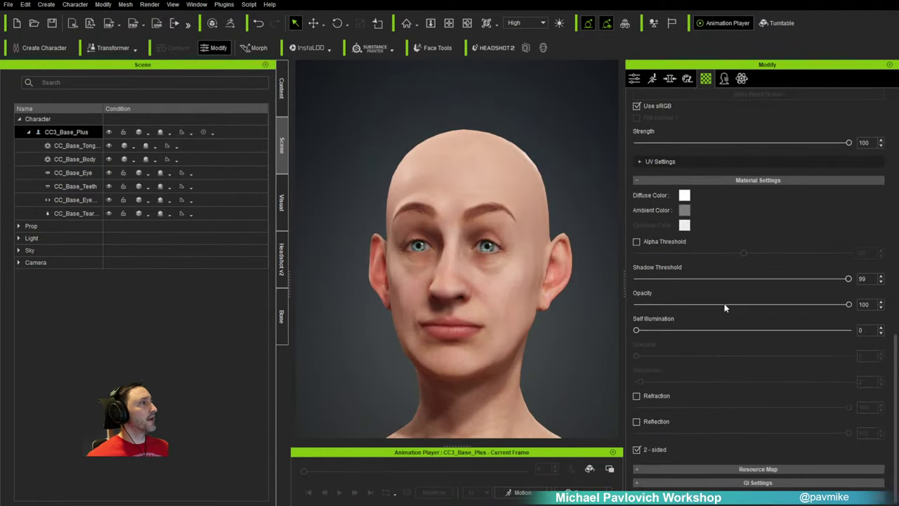
Step: Activate Skin Color and its Color Adjustment in the shader settings of the Std_Skin_Head material
scroll(725, 307, up, 10)
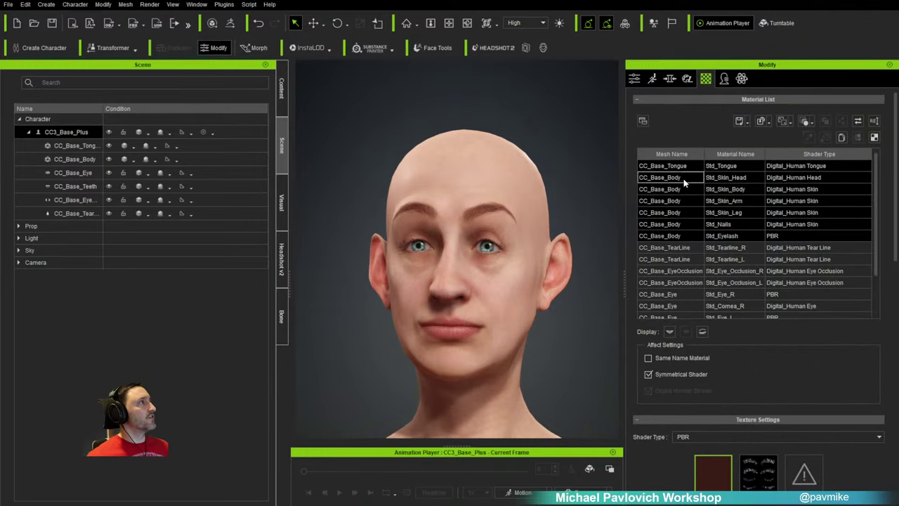
click(684, 179)
scroll(653, 421, down, 4)
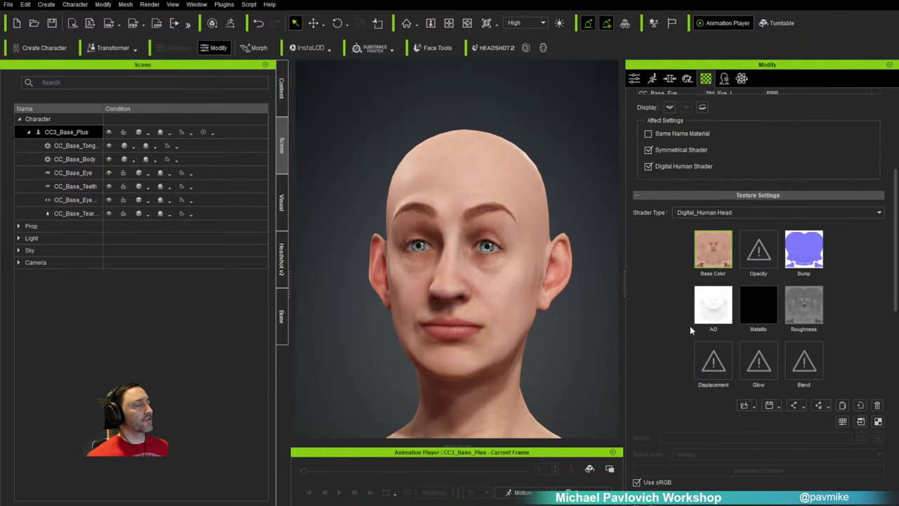
scroll(686, 328, down, 5)
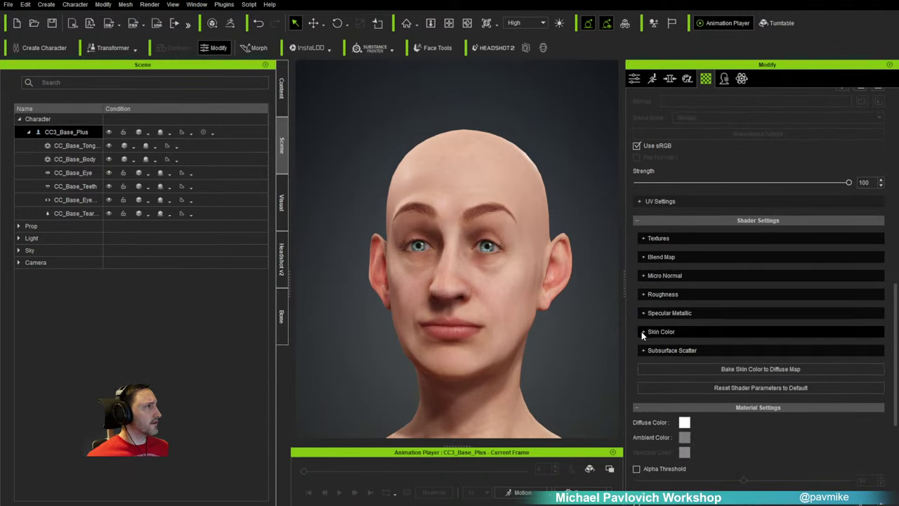
click(641, 331)
scroll(647, 302, down, 3)
click(651, 257)
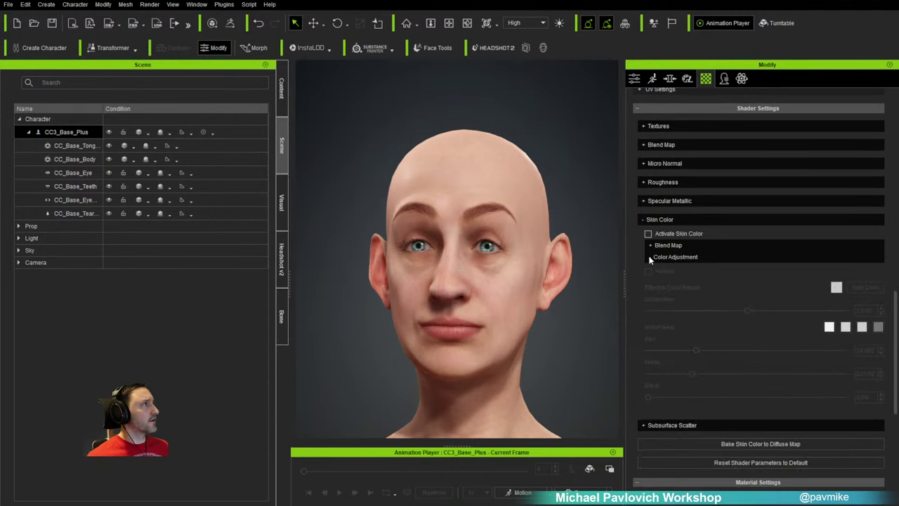
click(649, 245)
click(648, 234)
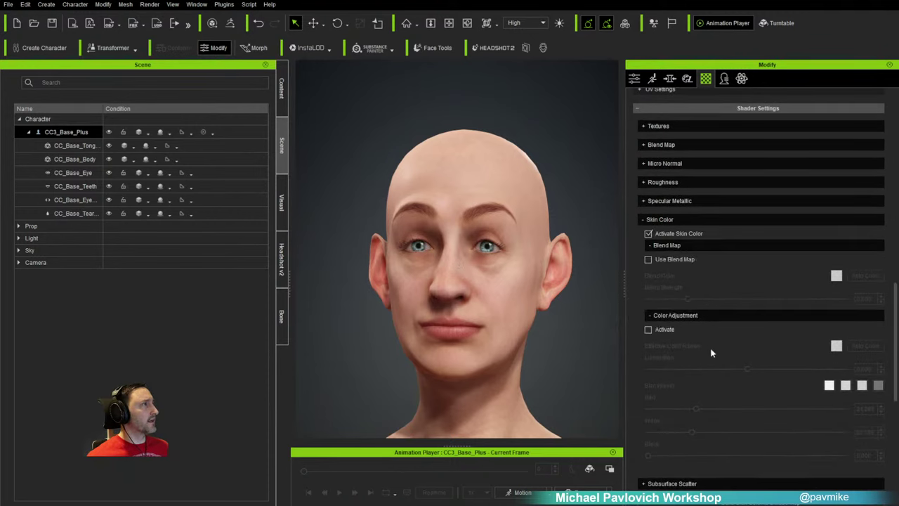
click(648, 330)
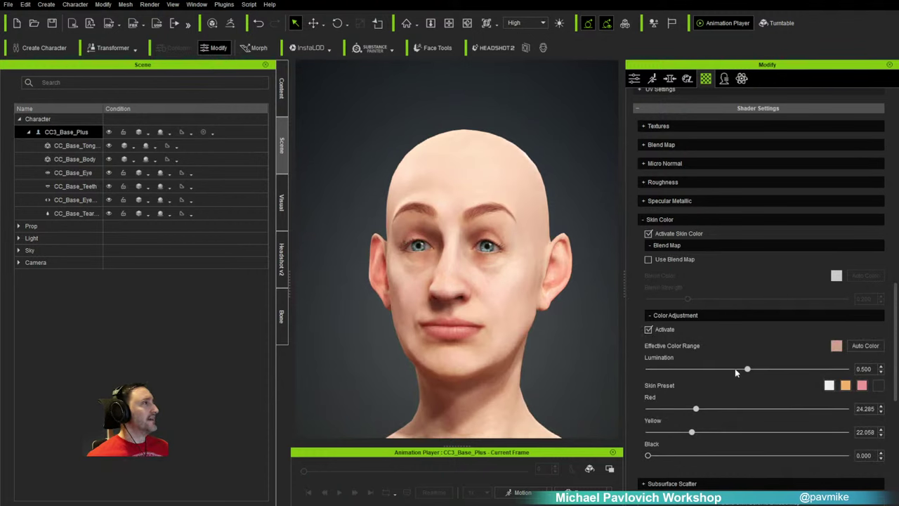
Step: Try the Black amount in the head's skin color adjustment, collapse Skin Color and inspect the face from an angle
drag(649, 456, 608, 403)
right_drag(578, 330, 526, 344)
click(641, 219)
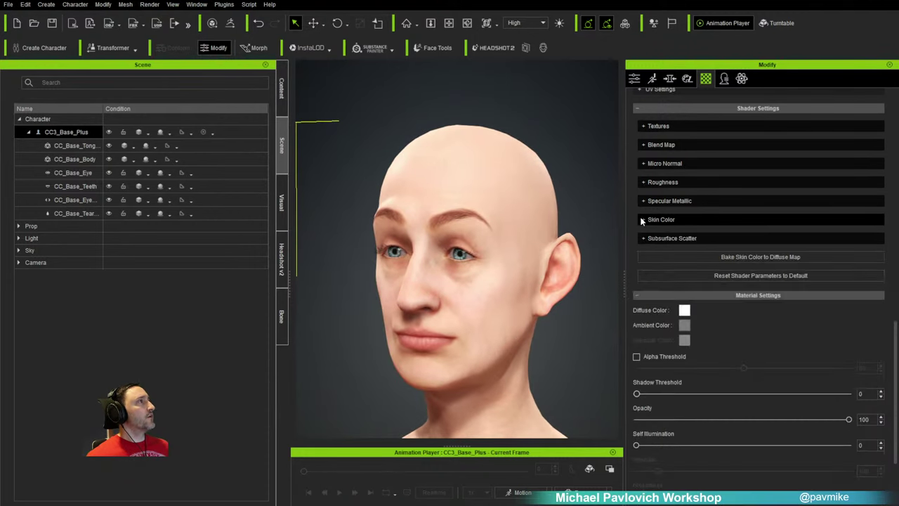
scroll(647, 176, up, 10)
scroll(646, 180, up, 3)
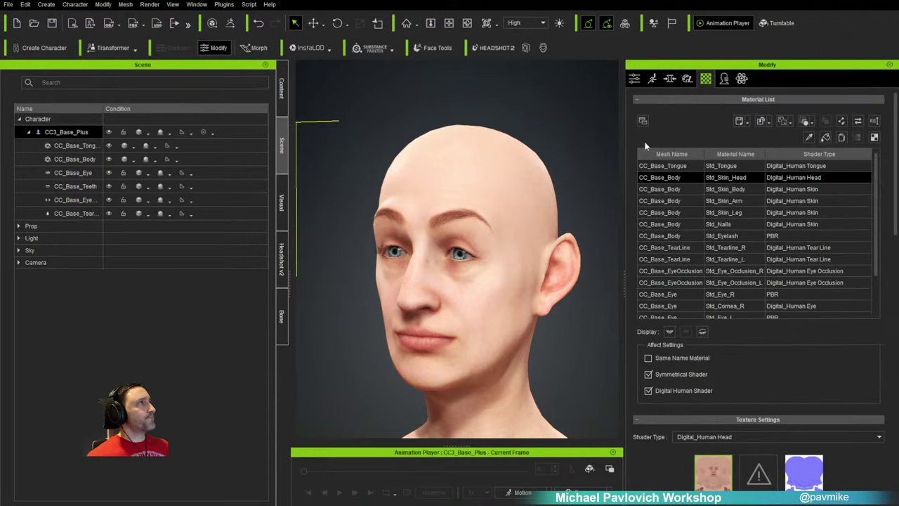
right_drag(602, 132, 581, 122)
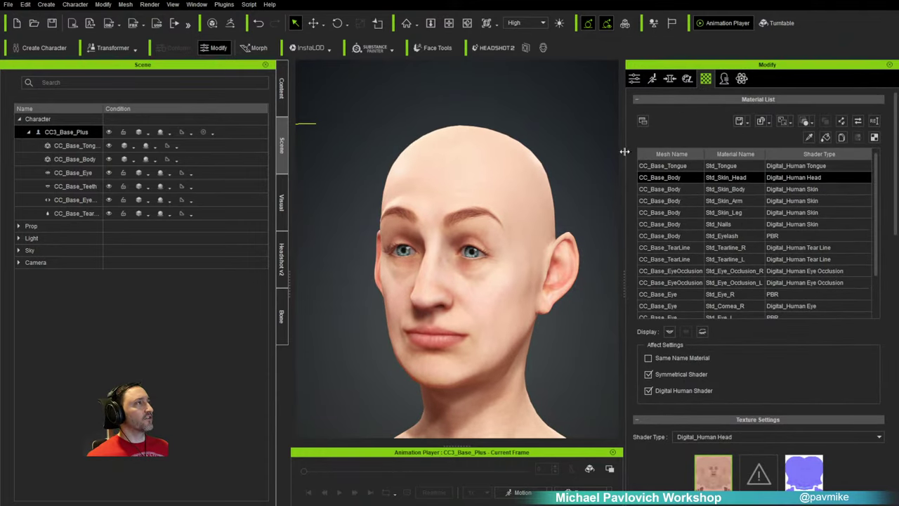
Step: Reopen Edit Facial and raise the brows with the central brow region in Muscle mode
click(654, 80)
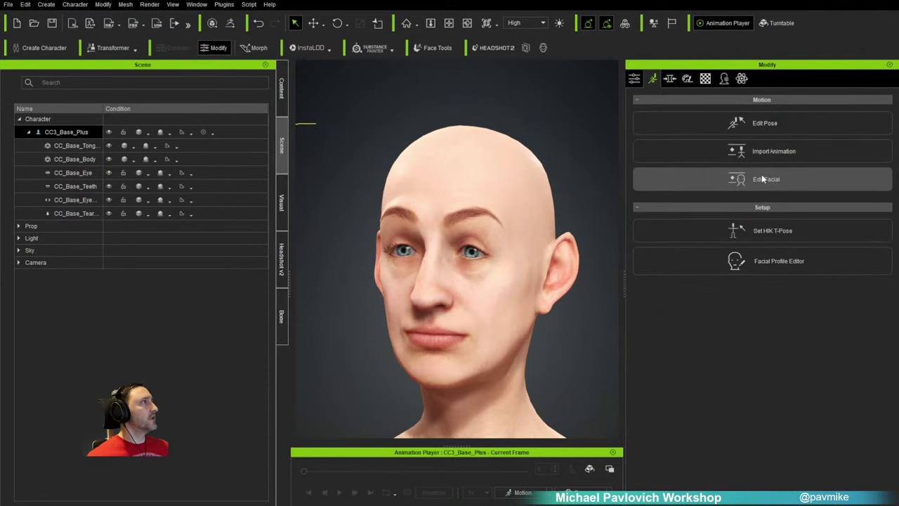
click(723, 184)
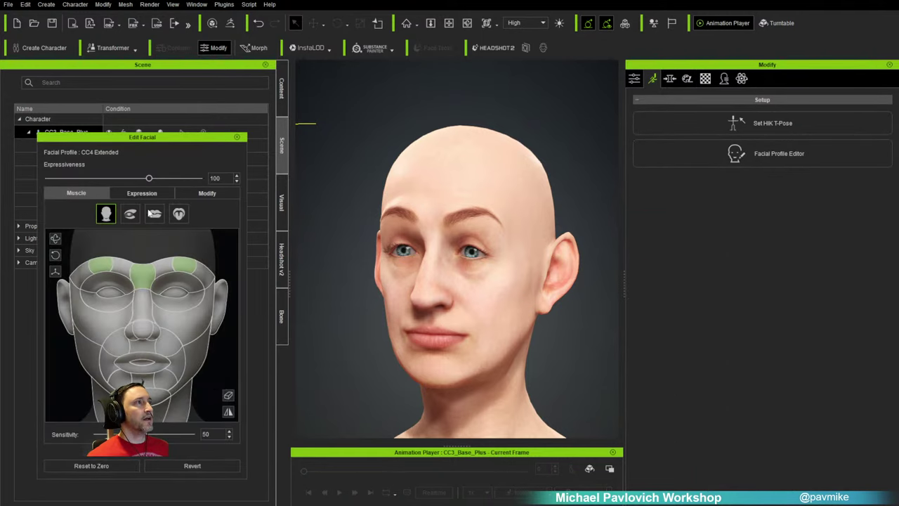
drag(145, 266, 179, 239)
middle_drag(402, 285, 422, 284)
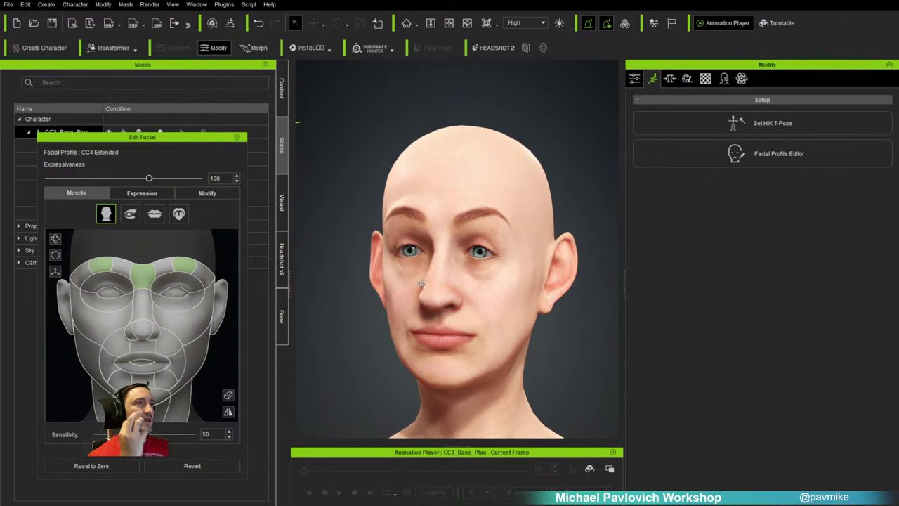
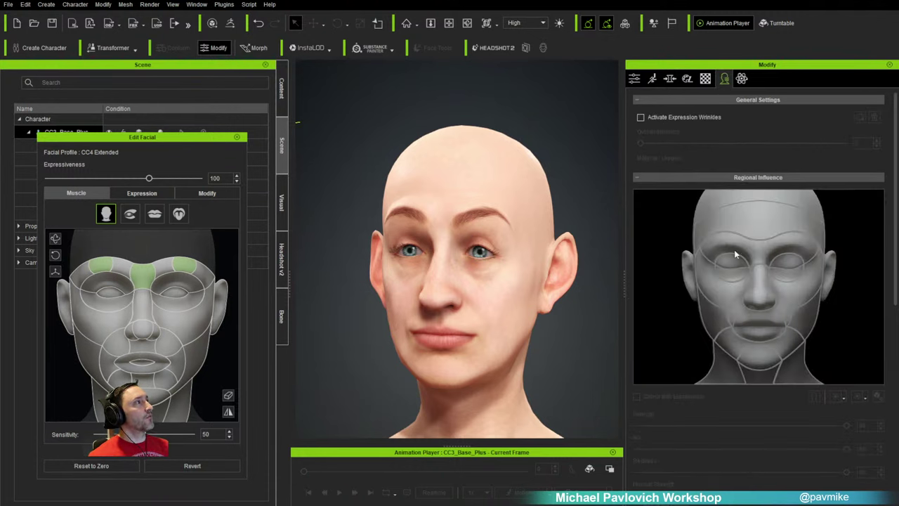
Step: Activate Expression Wrinkles for the character and move the Edit Facial window out of the way
click(640, 118)
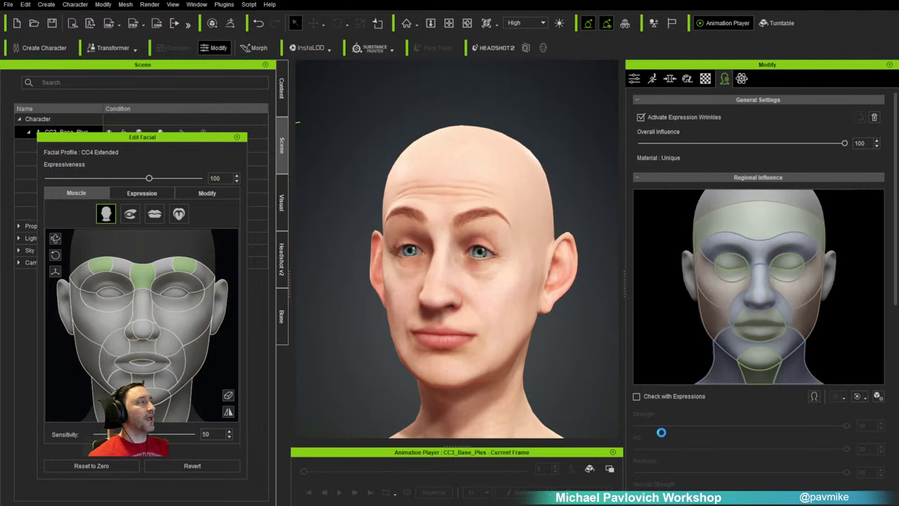
drag(159, 138, 433, 505)
Step: Examine the Expression Wrinkles content library, including the Realistic and Stylized sets in Wrinkle Essentials
click(281, 88)
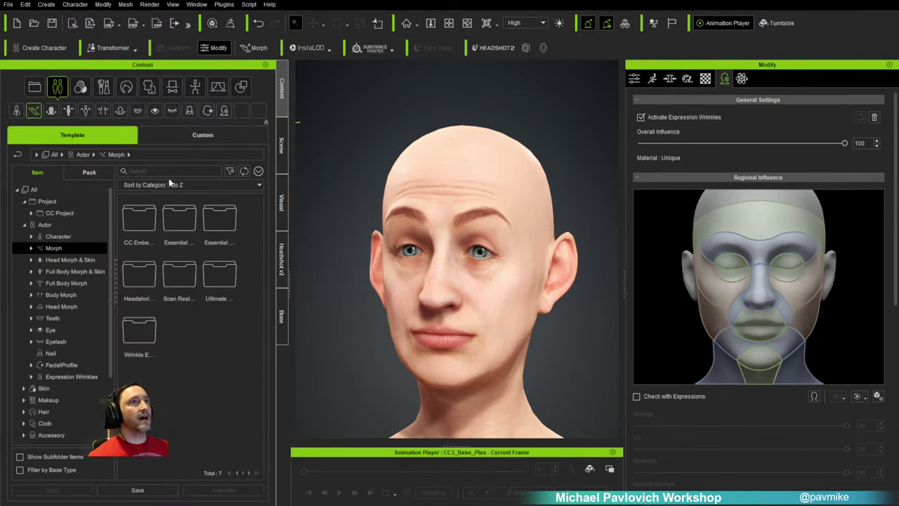
click(31, 376)
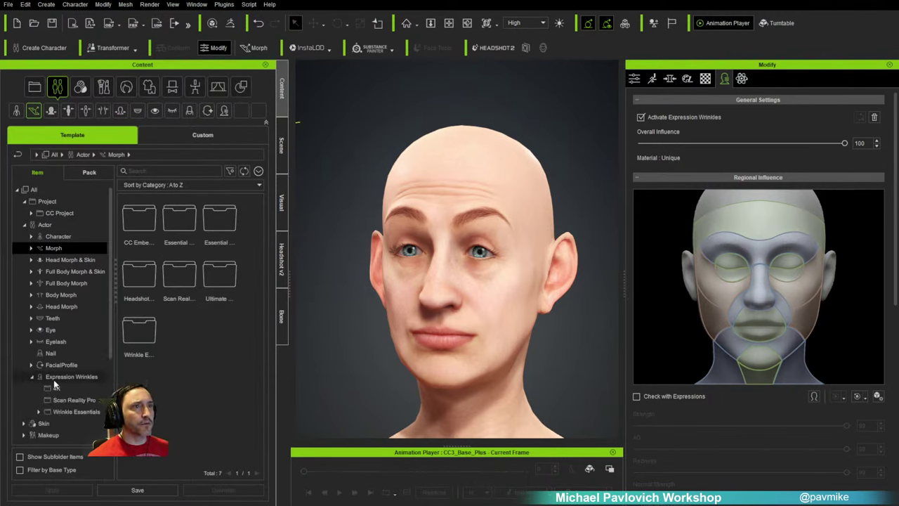
click(75, 412)
click(38, 412)
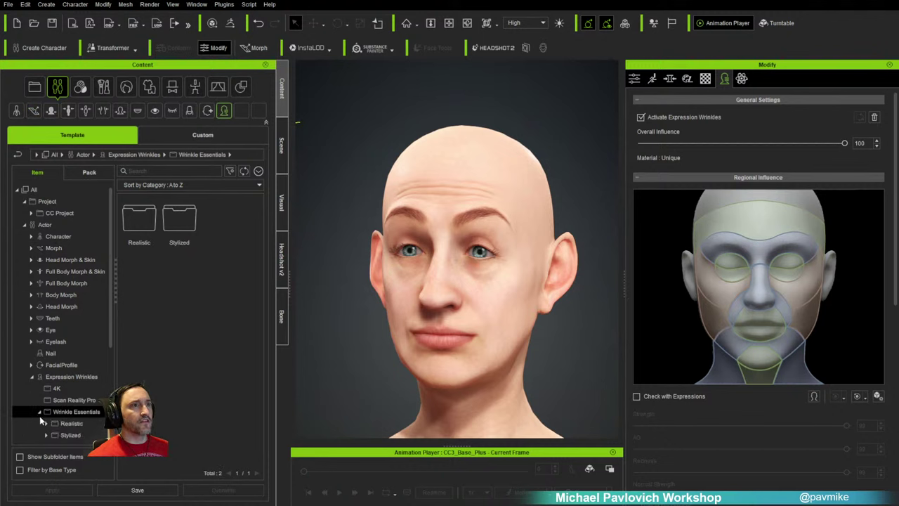
click(68, 425)
click(69, 432)
click(70, 420)
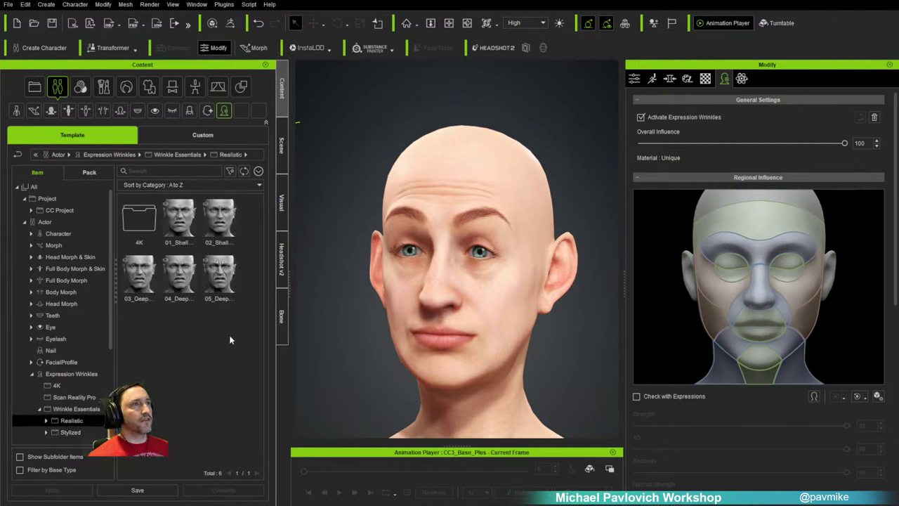
click(71, 374)
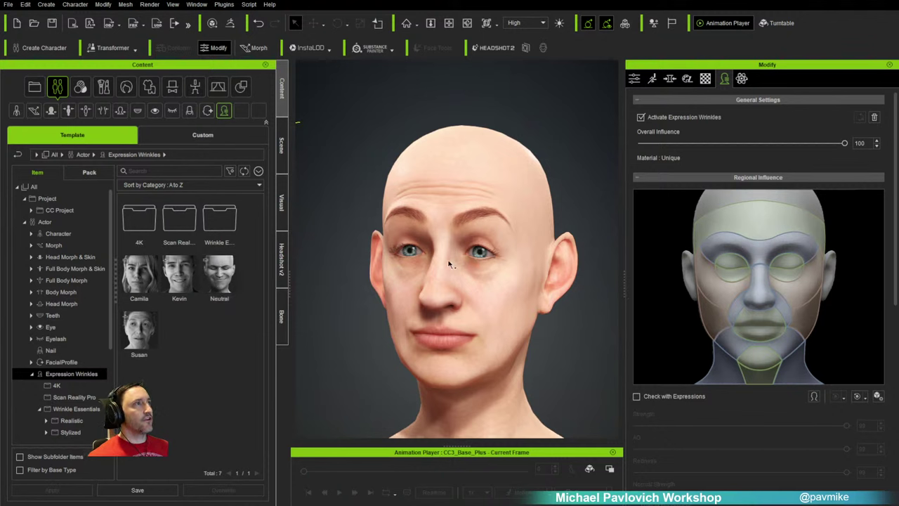
Step: Enable Check with Expressions and select the forehead region in Regional Influence to preview its wrinkles
click(667, 397)
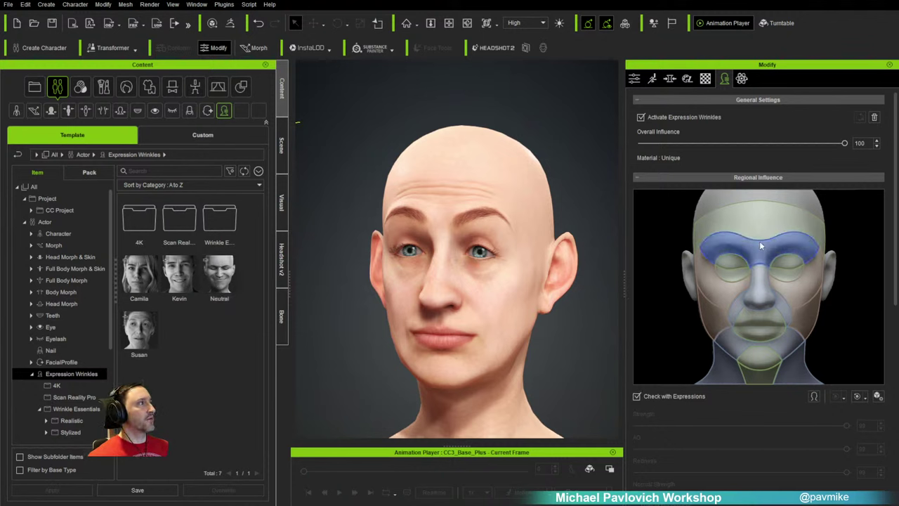
click(758, 223)
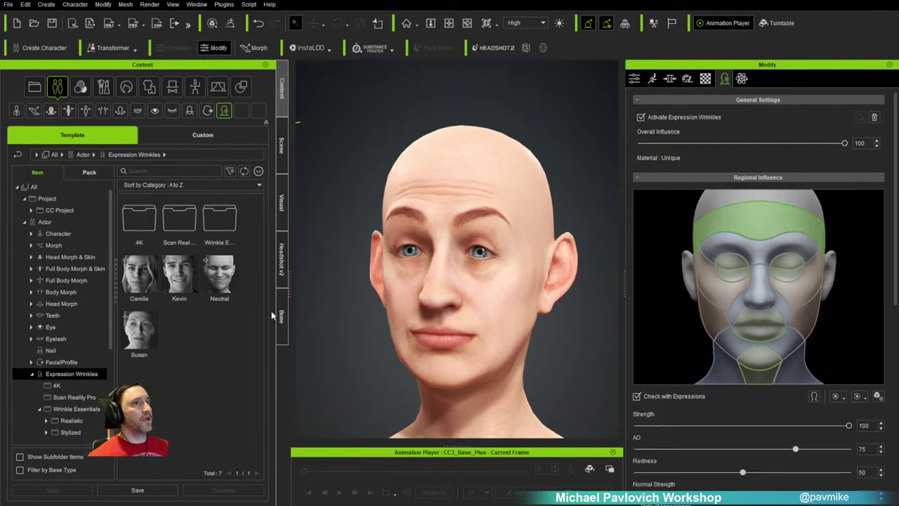
click(778, 221)
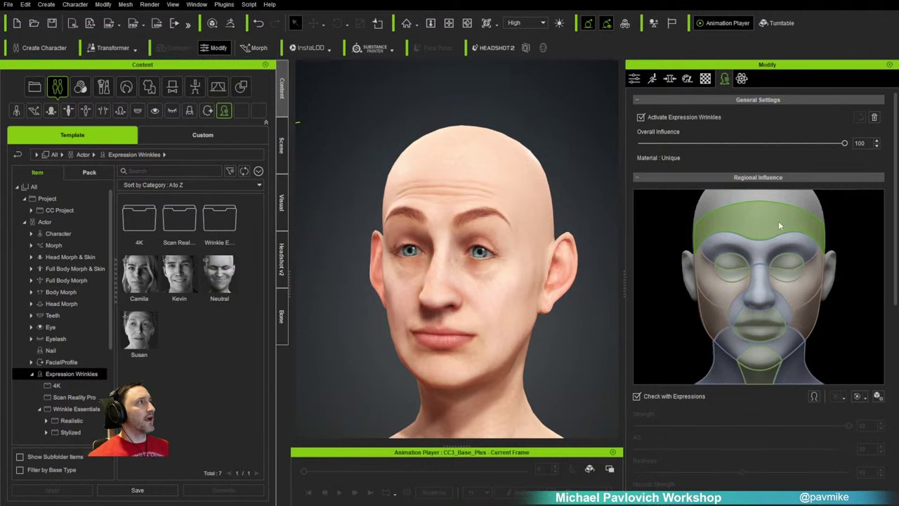
click(764, 255)
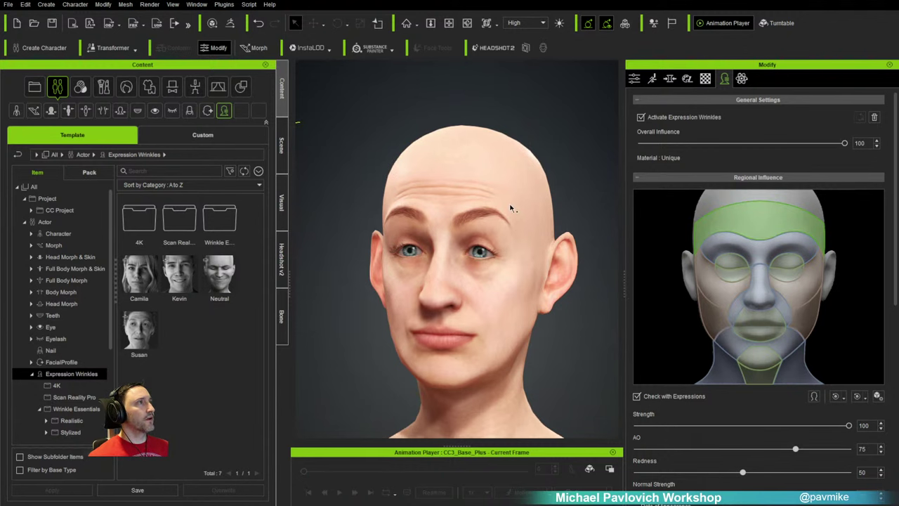
Step: Check the content information of the Camila and Kevin wrinkle presets for their wrinkle types
scroll(675, 293, down, 10)
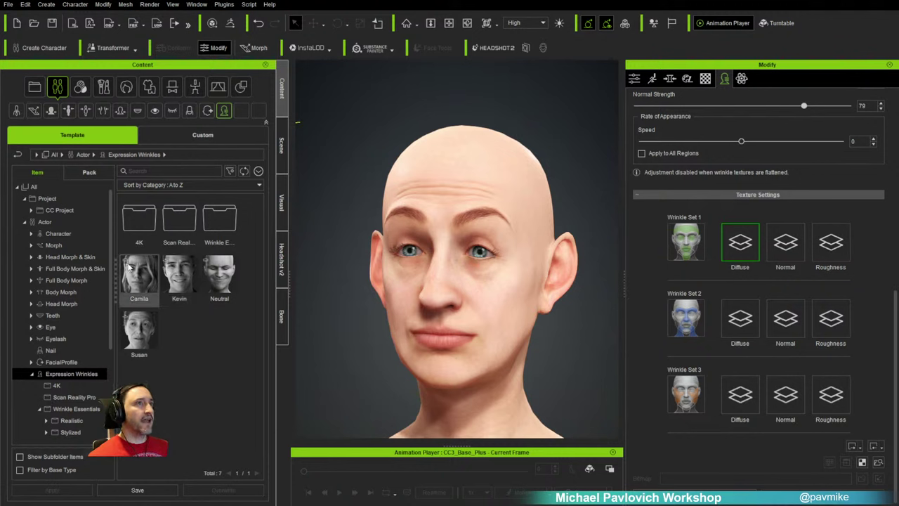
right_click(149, 275)
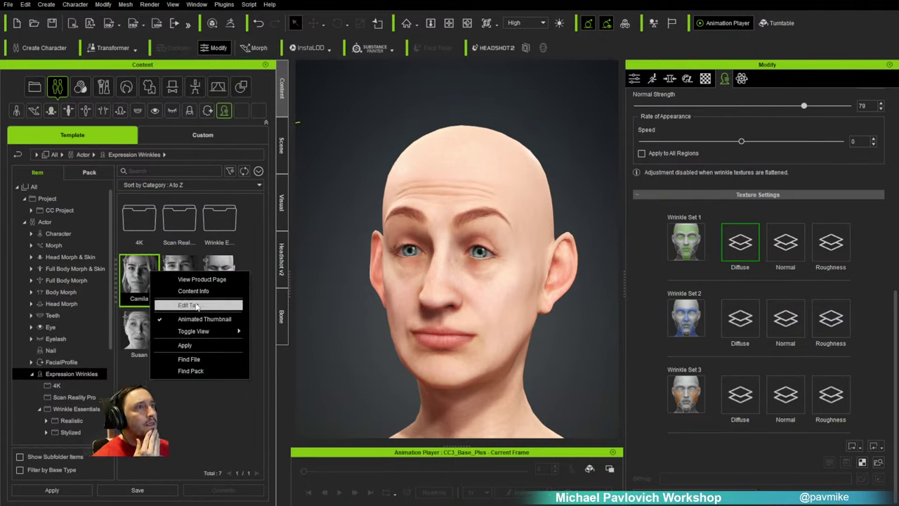
click(196, 305)
scroll(486, 285, down, 1)
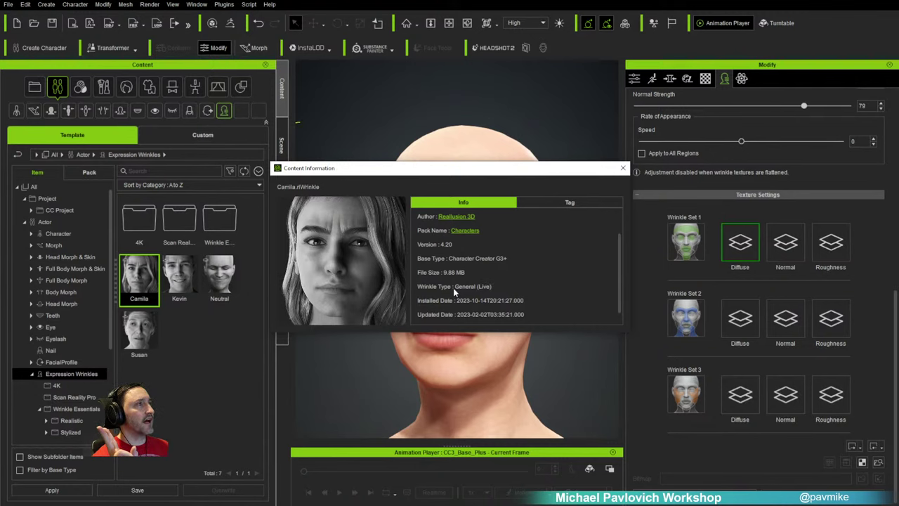
click(622, 167)
right_click(184, 275)
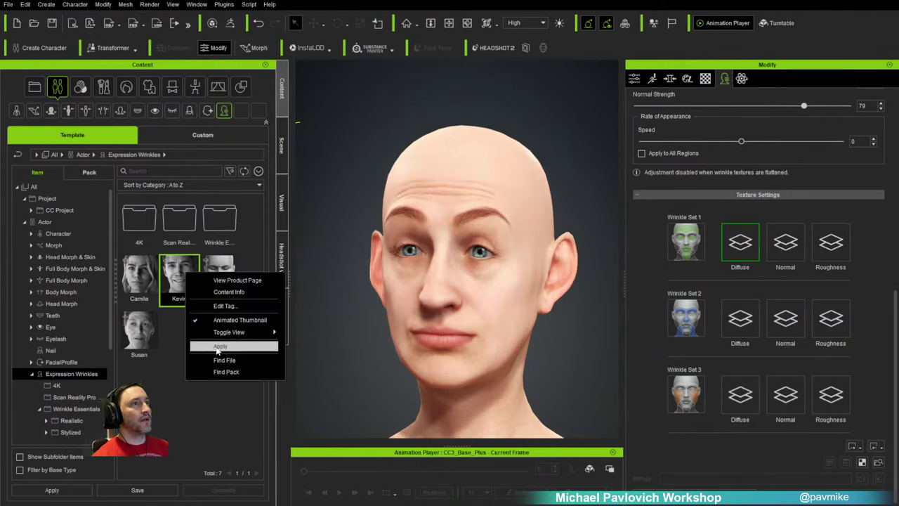
click(233, 294)
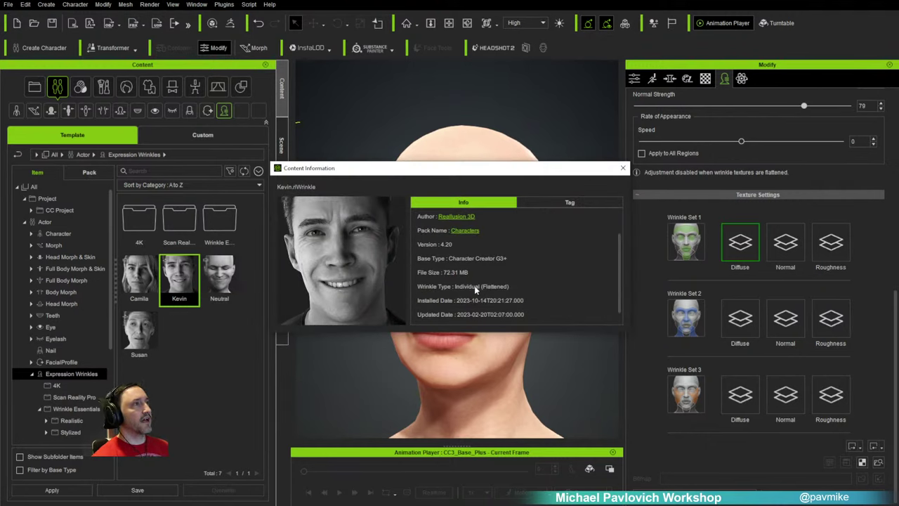
click(622, 168)
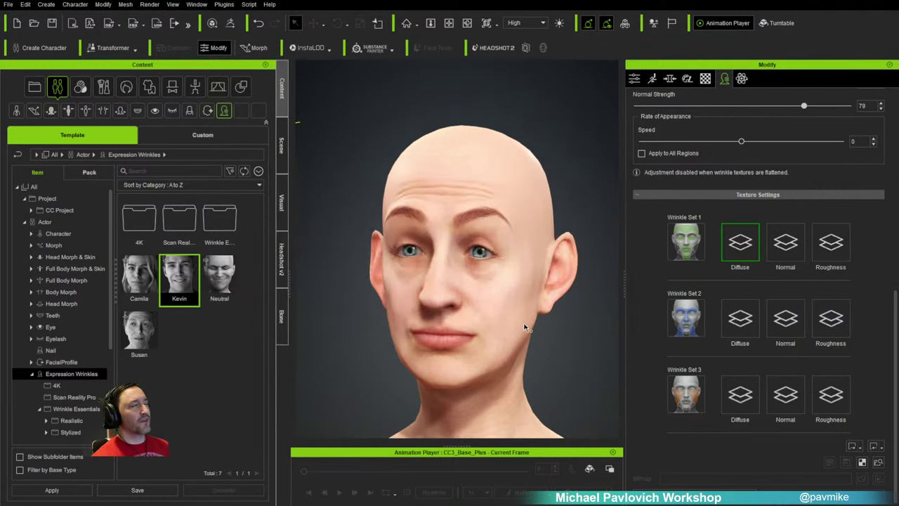
Step: Set the forehead wrinkles' AO to 71, Redness to 59 and Normal Strength to 61
scroll(744, 298, up, 3)
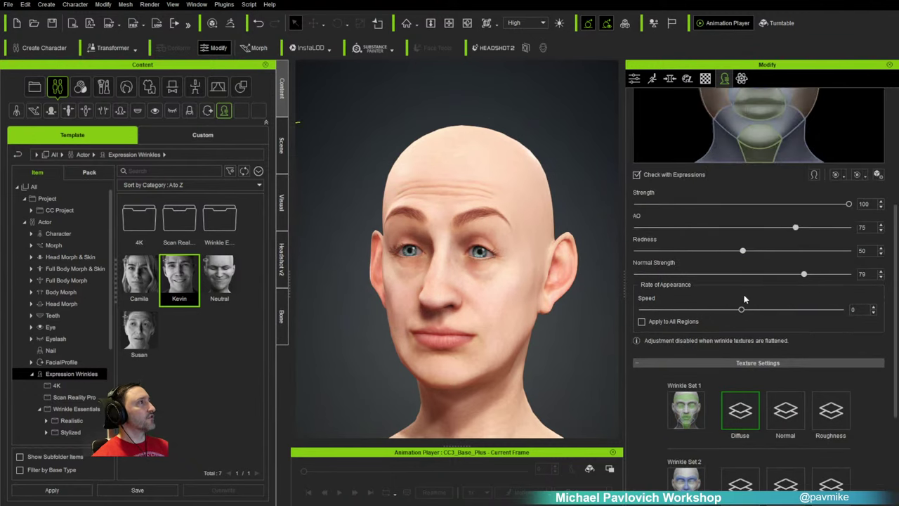
scroll(744, 299, up, 3)
scroll(712, 359, down, 2)
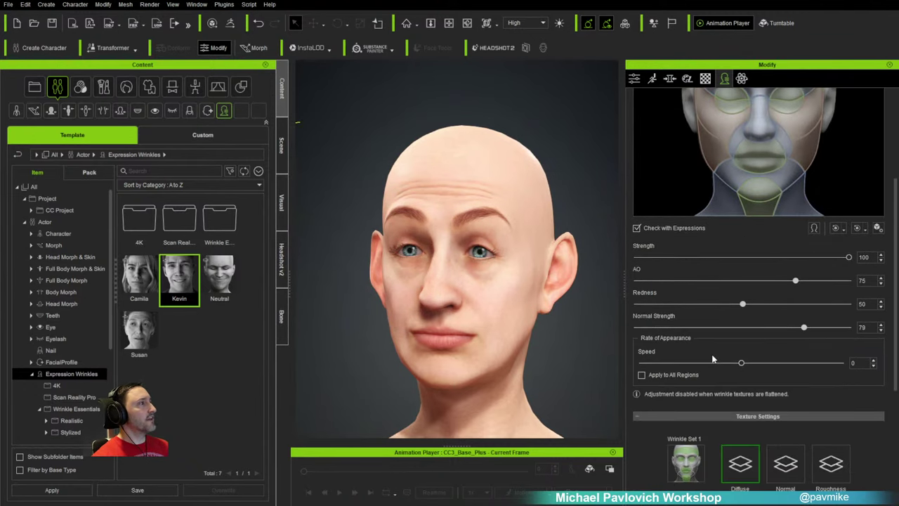
scroll(711, 345, down, 1)
scroll(702, 270, up, 2)
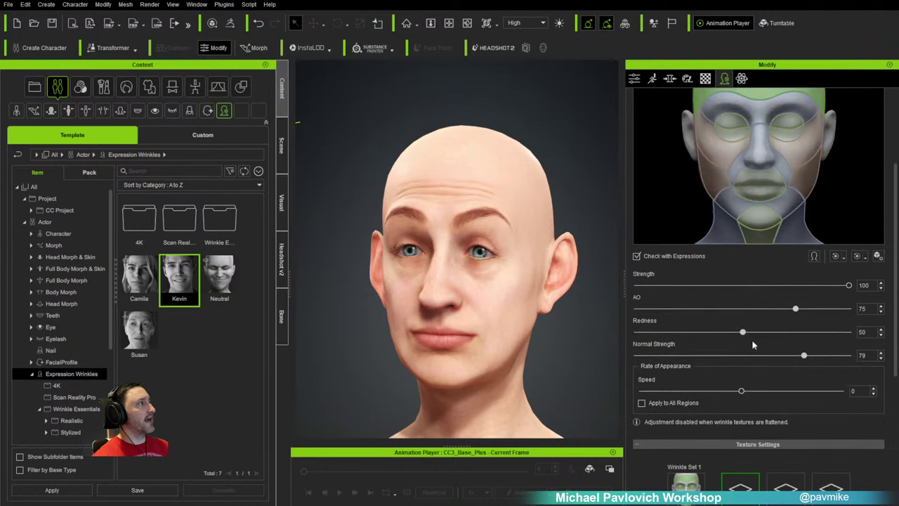
drag(849, 285, 865, 299)
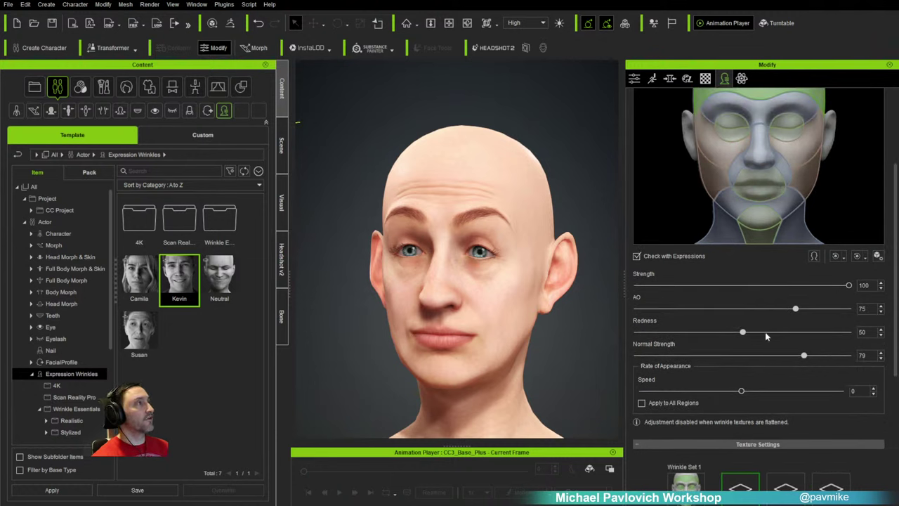
drag(795, 310, 754, 339)
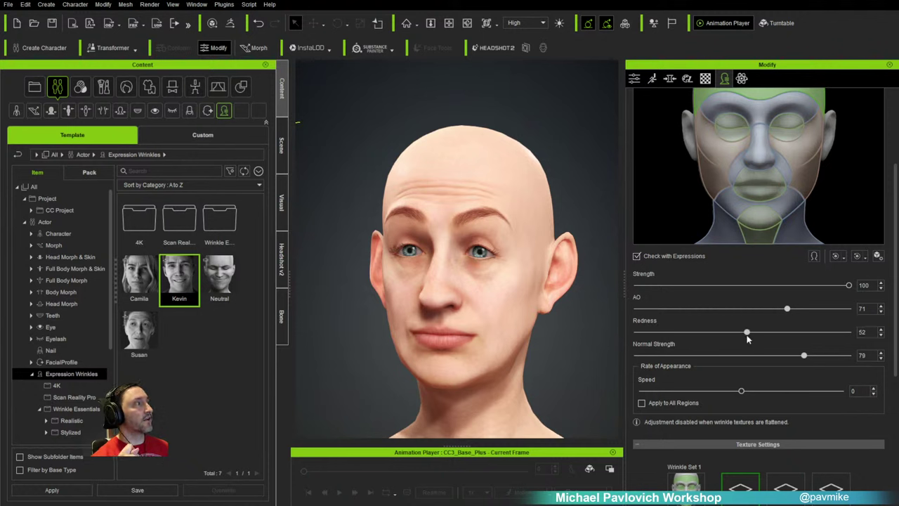
drag(804, 358, 766, 357)
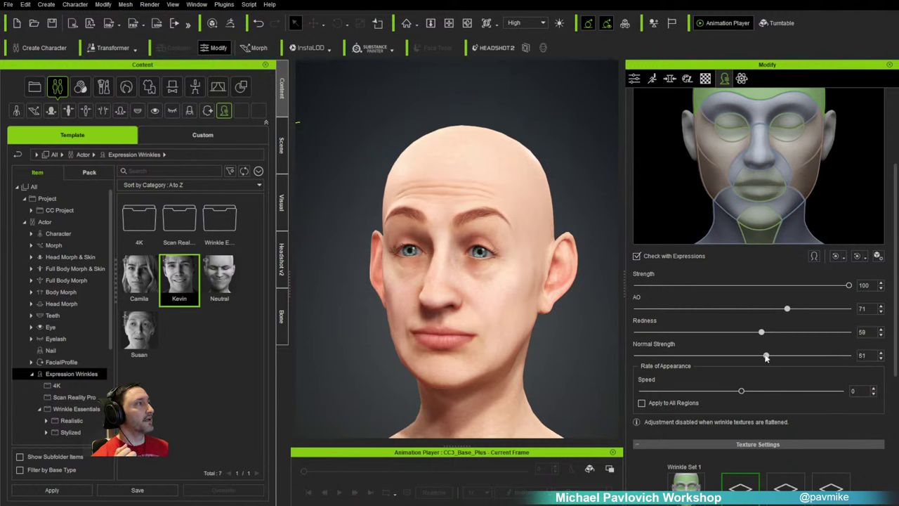
Step: Bring the Edit Facial window back beside the head and pull the brows down into a frown in Muscle mode
scroll(737, 337, down, 2)
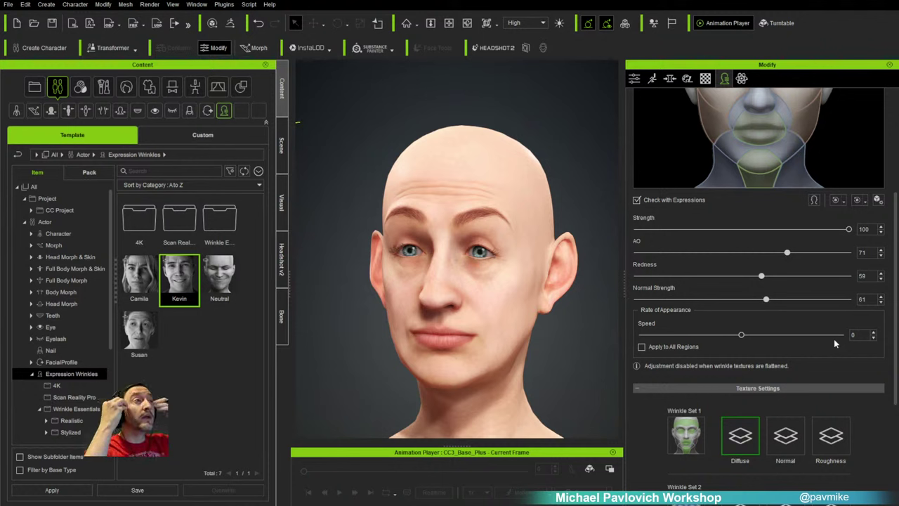
scroll(812, 319, down, 5)
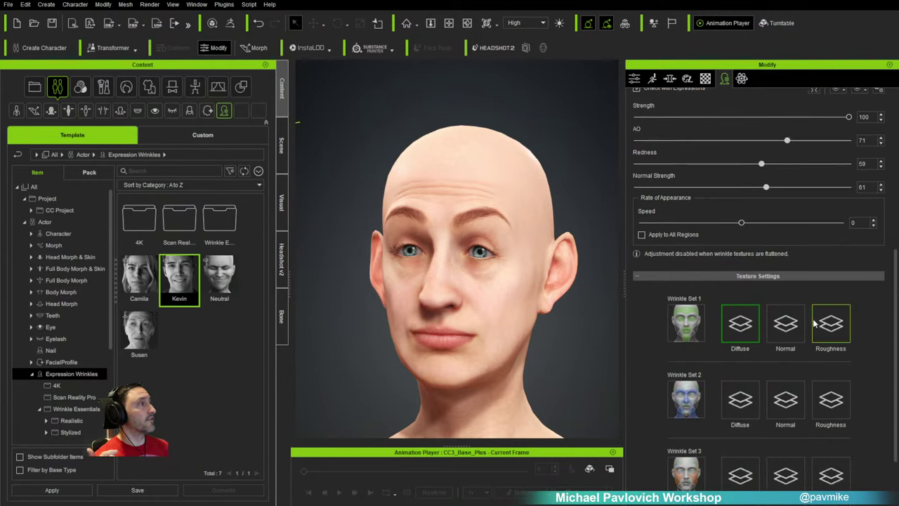
scroll(647, 310, up, 5)
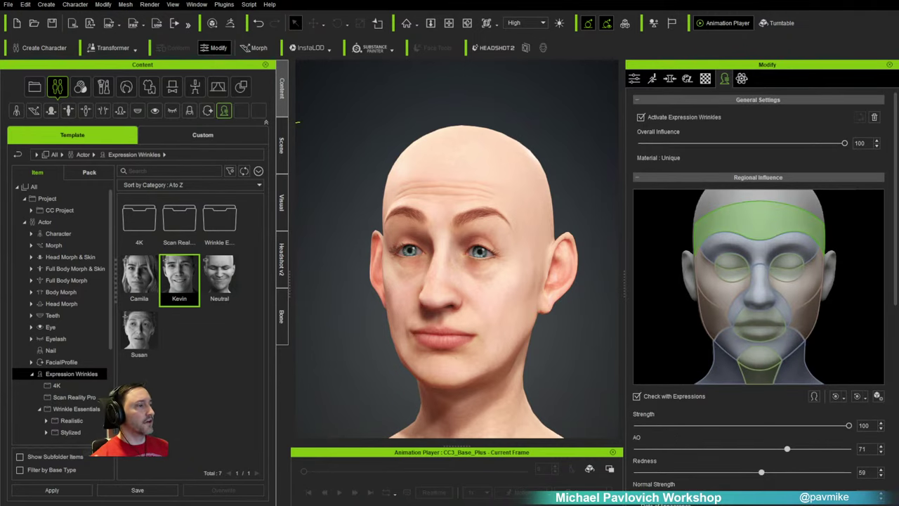
drag(322, 326, 166, 157)
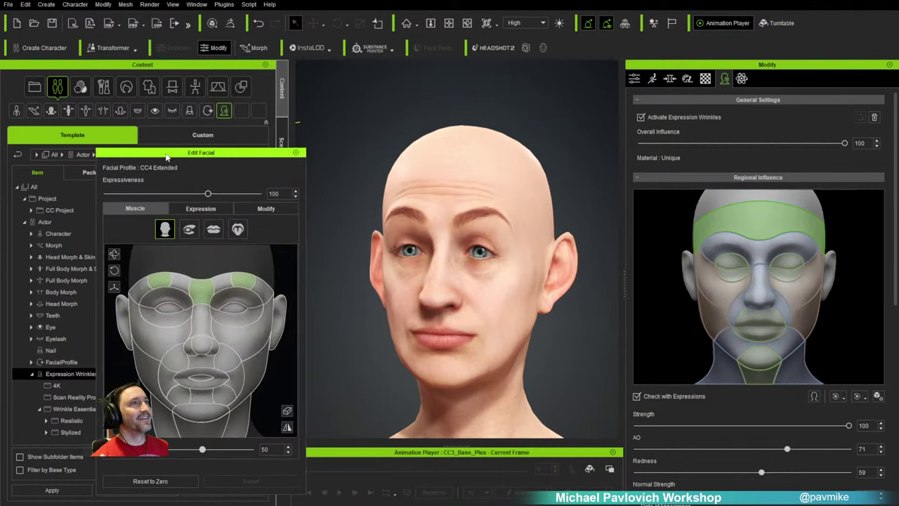
drag(237, 308, 232, 278)
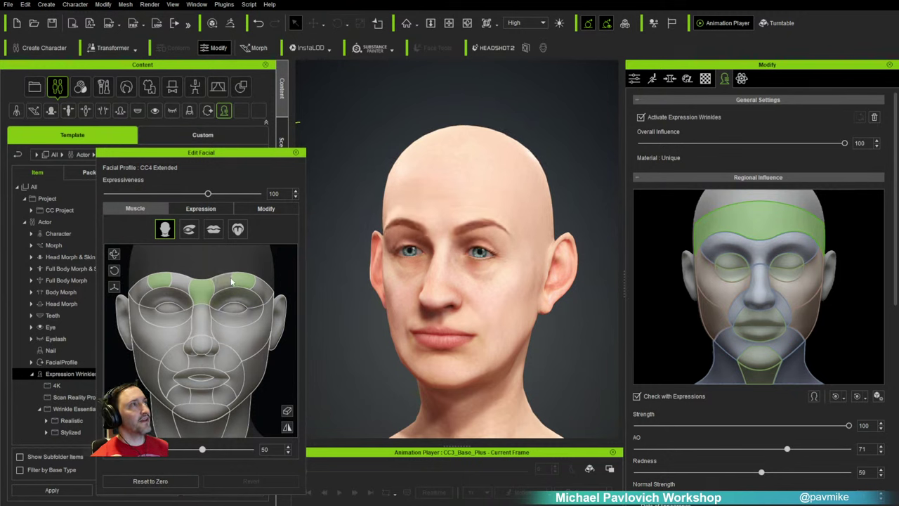
drag(235, 259, 239, 216)
mouse_move(242, 338)
mouse_down()
mouse_move(246, 370)
mouse_move(255, 339)
mouse_move(253, 349)
mouse_up()
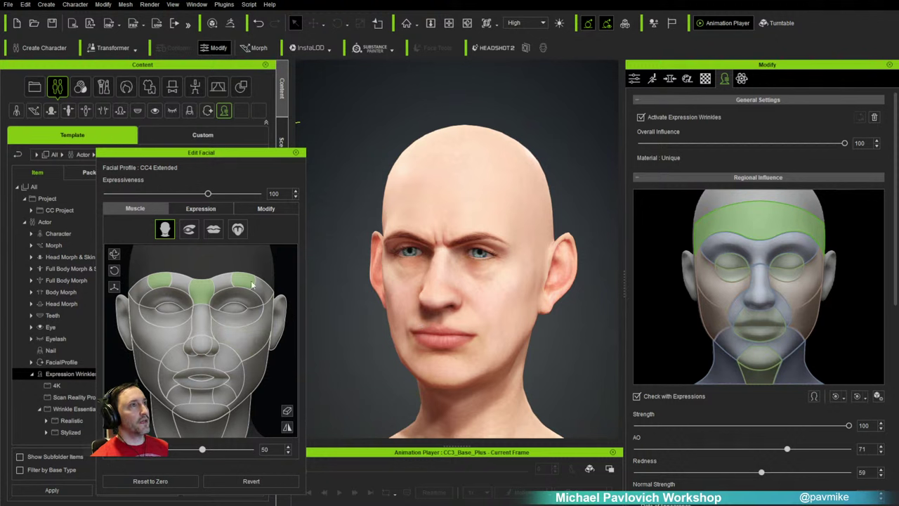
Step: Squint the lower eyelids, raise the upper lip into a sneer and inspect the face and neck wrinkles from below
drag(242, 321, 247, 209)
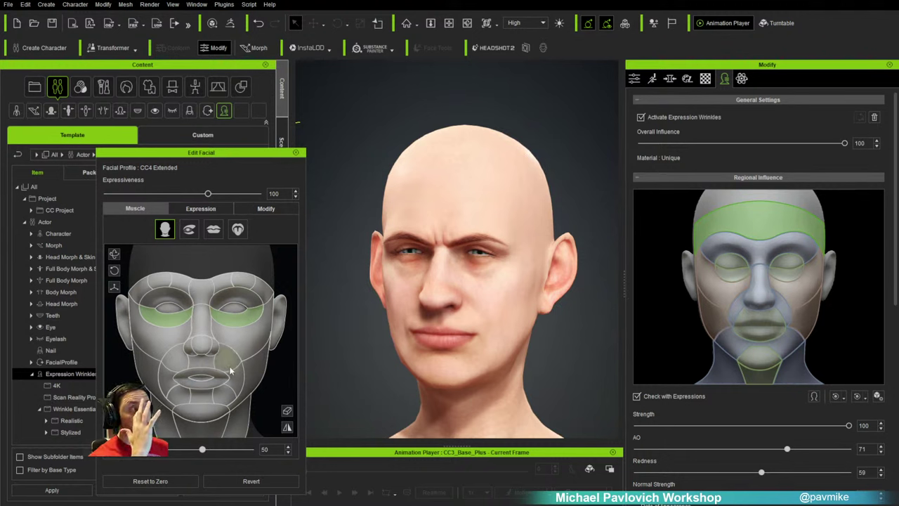
drag(232, 363, 255, 300)
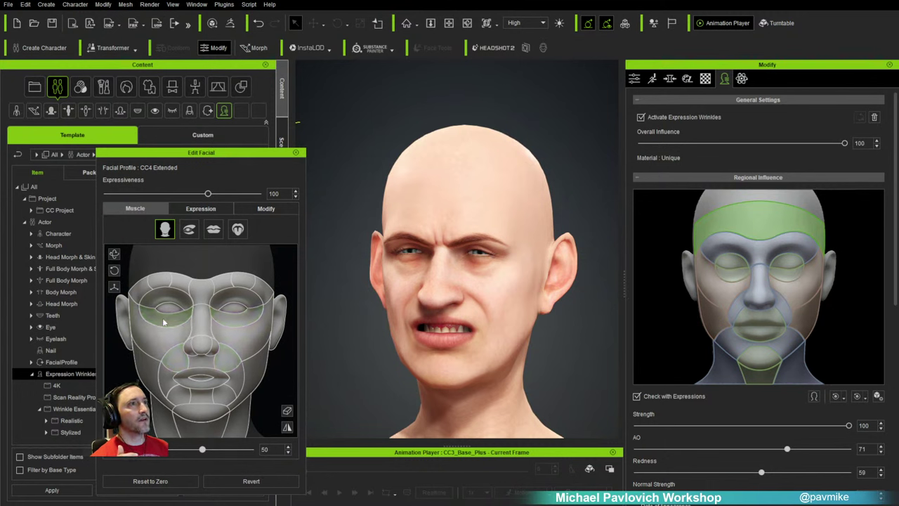
drag(126, 371, 146, 327)
drag(335, 357, 395, 395)
alt+drag(373, 365, 429, 393)
alt+middle_drag(429, 393, 437, 255)
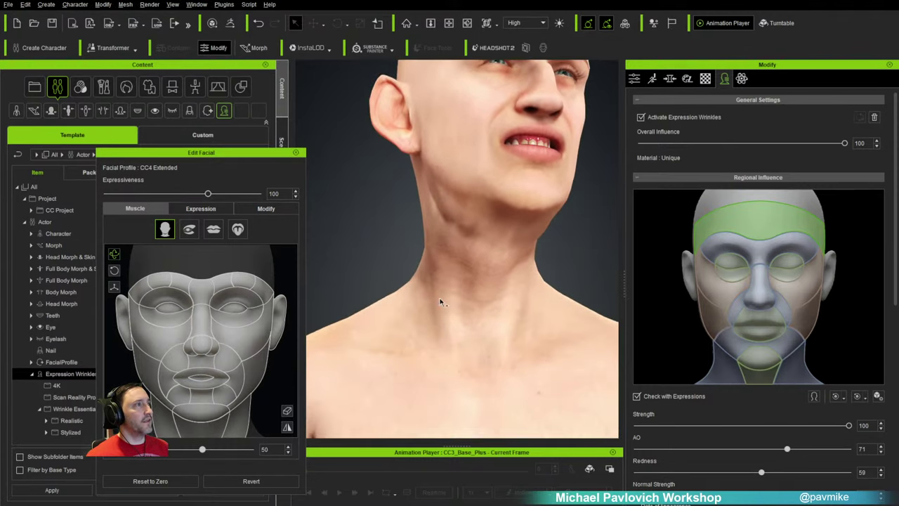
middle_drag(474, 296, 461, 330)
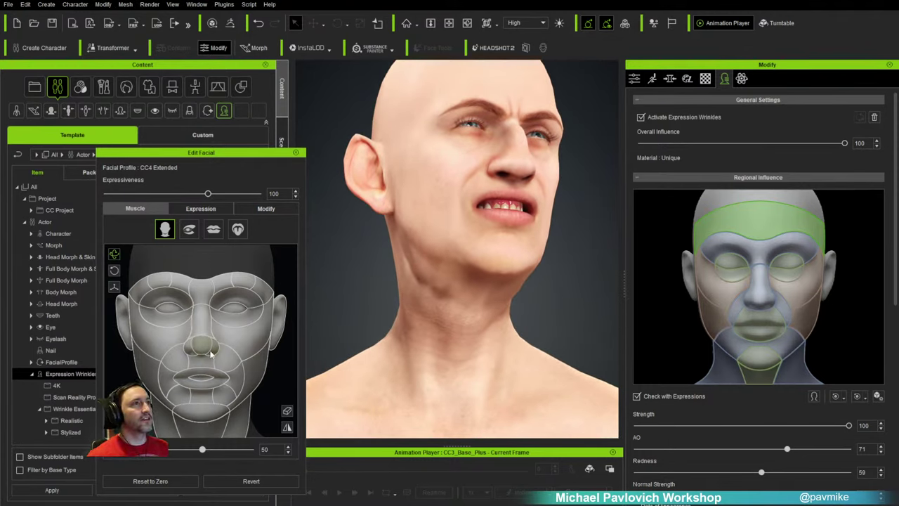
Step: Reset the facial muscles to zero, close Edit Facial and return to a front view of the head
click(179, 480)
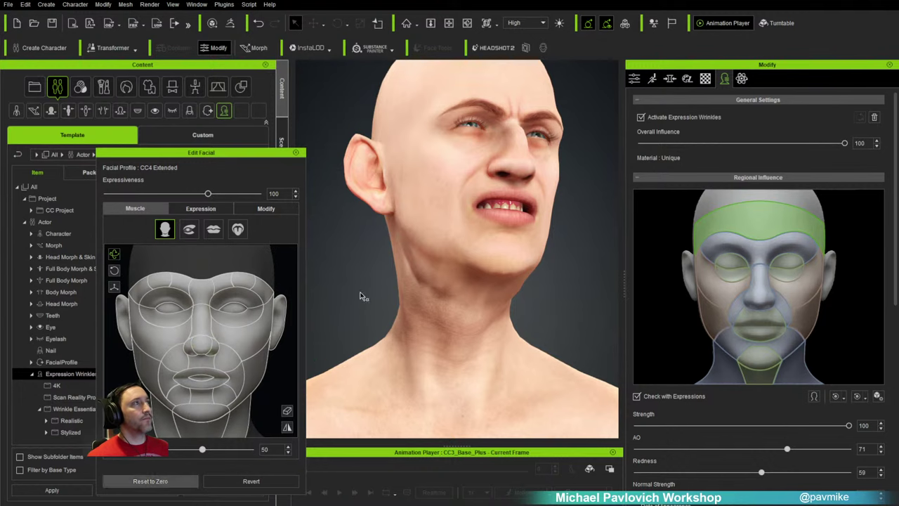
middle_drag(558, 236, 552, 290)
alt+drag(552, 291, 441, 280)
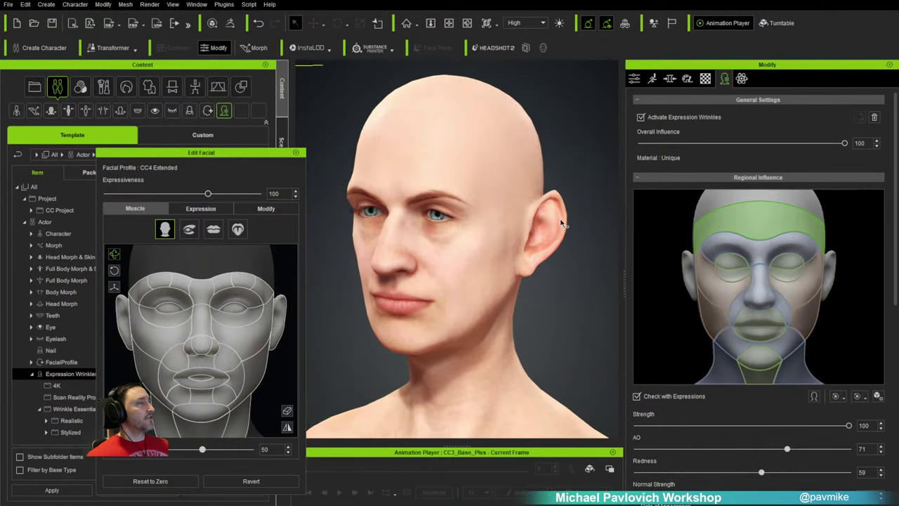
scroll(721, 293, down, 6)
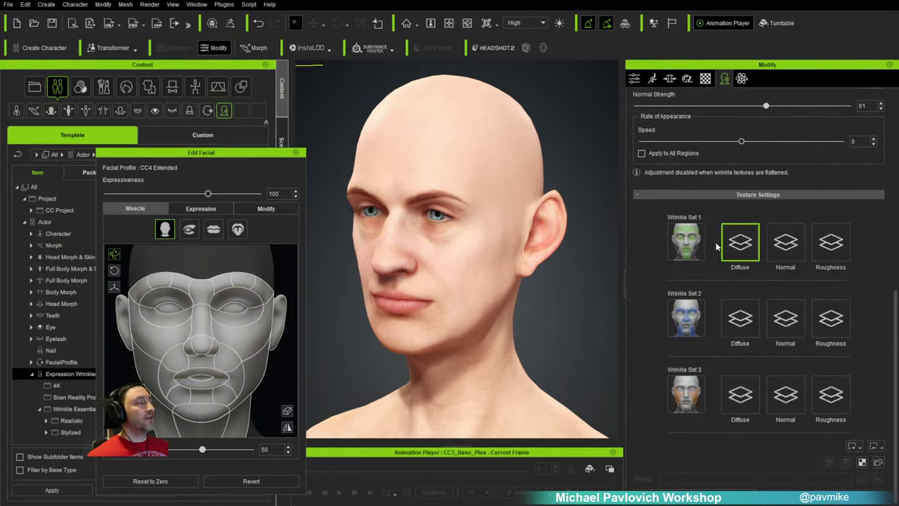
click(296, 152)
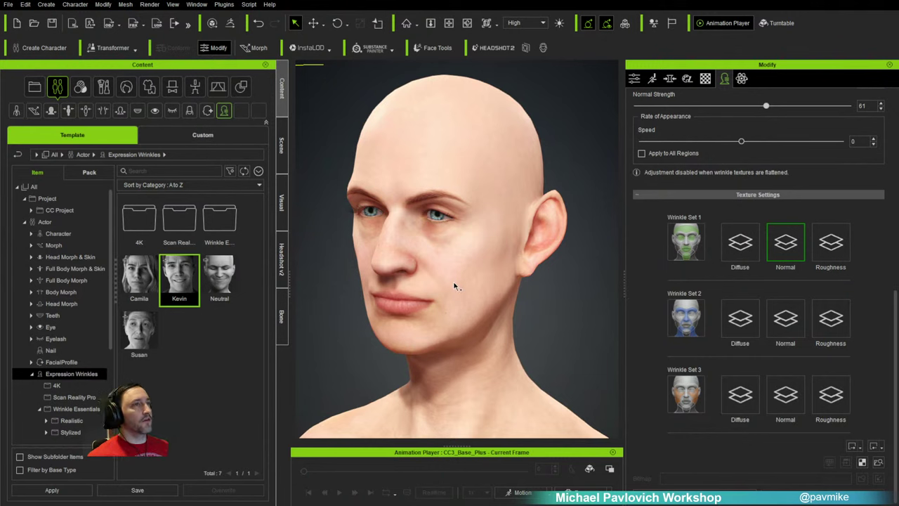
right_drag(351, 268, 469, 266)
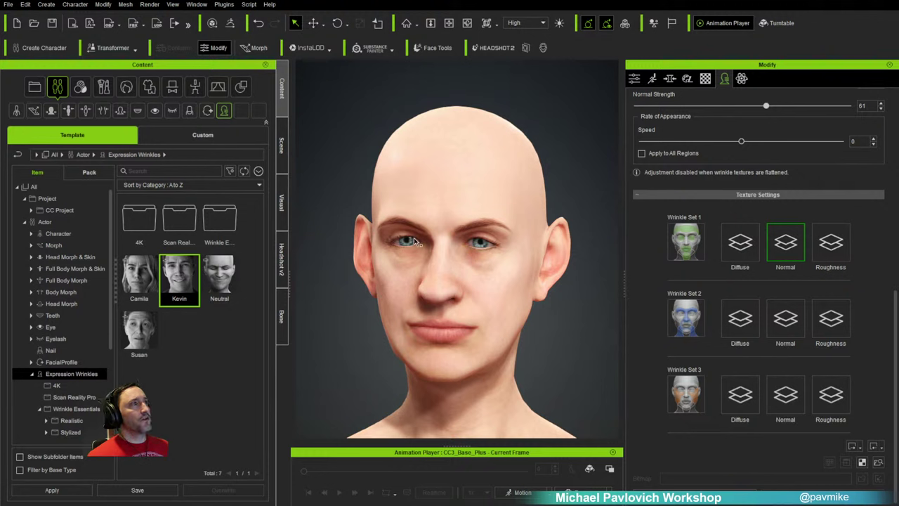
Step: Apply the Camila wrinkle preset to the character and preview the forehead region's expression
click(138, 285)
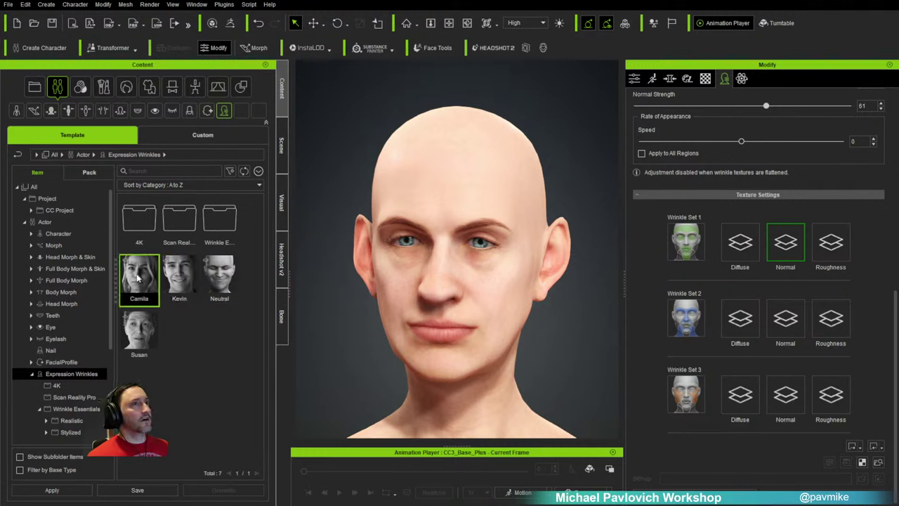
drag(402, 320, 444, 270)
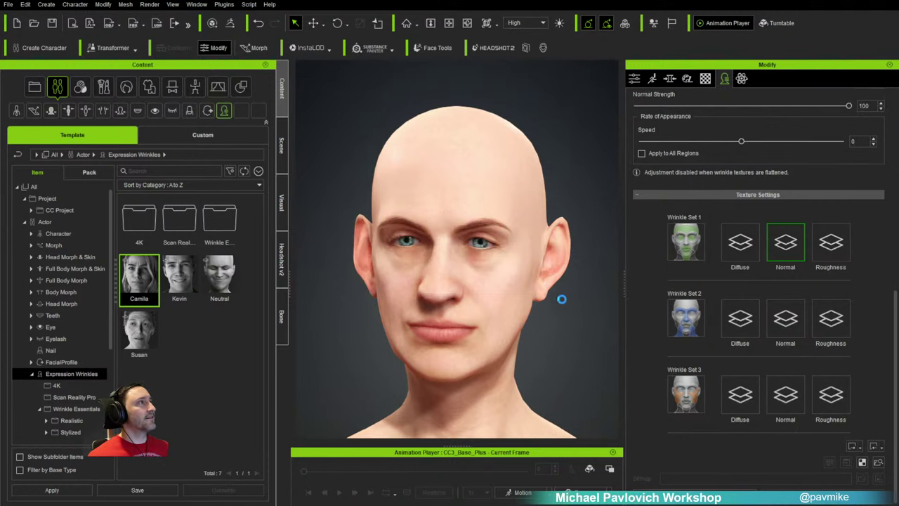
scroll(743, 291, up, 6)
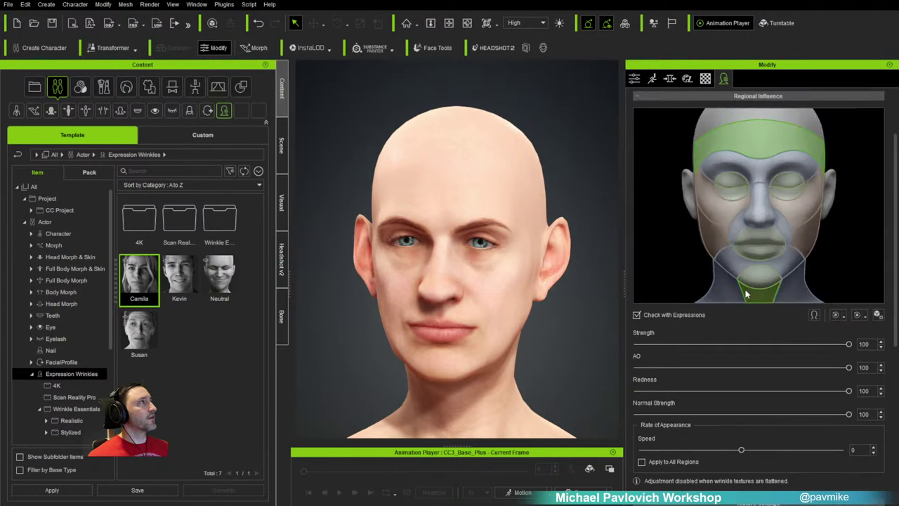
click(762, 225)
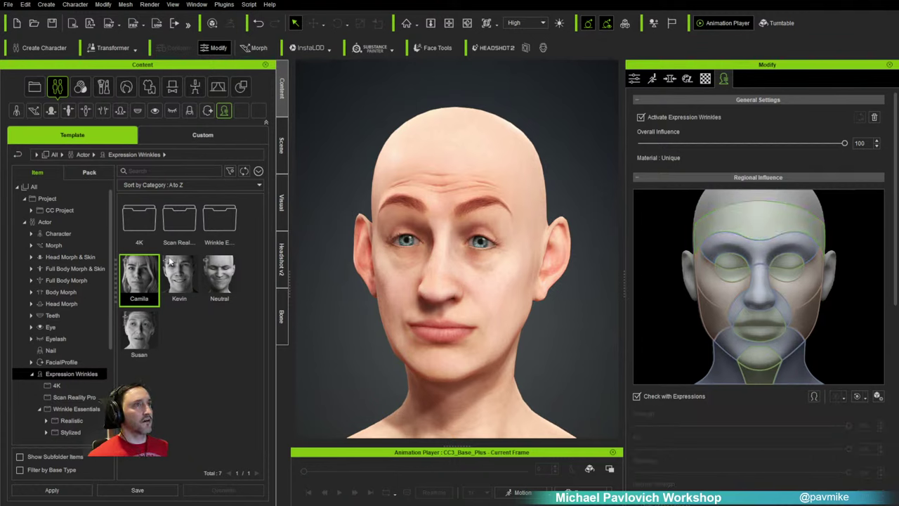
Step: Examine the Camila preset's regional influence sliders and its wrinkle texture sets
scroll(744, 365, down, 10)
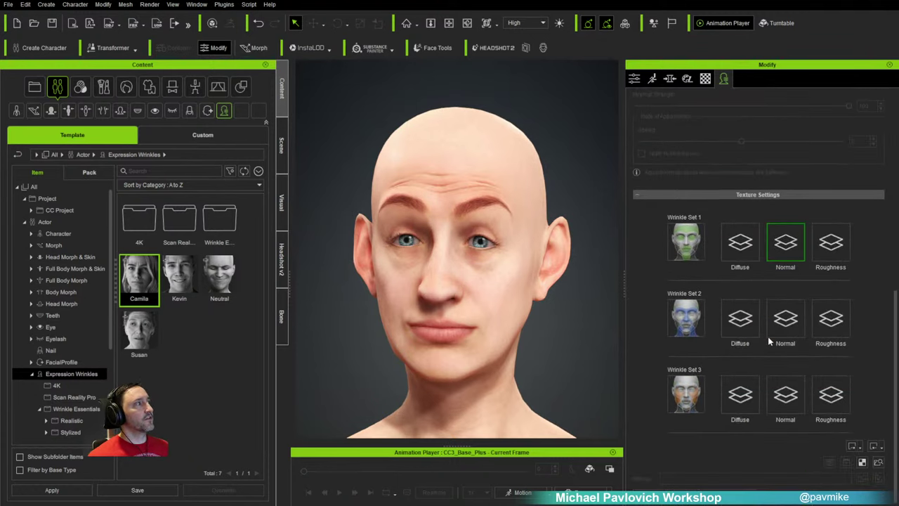
scroll(652, 289, up, 10)
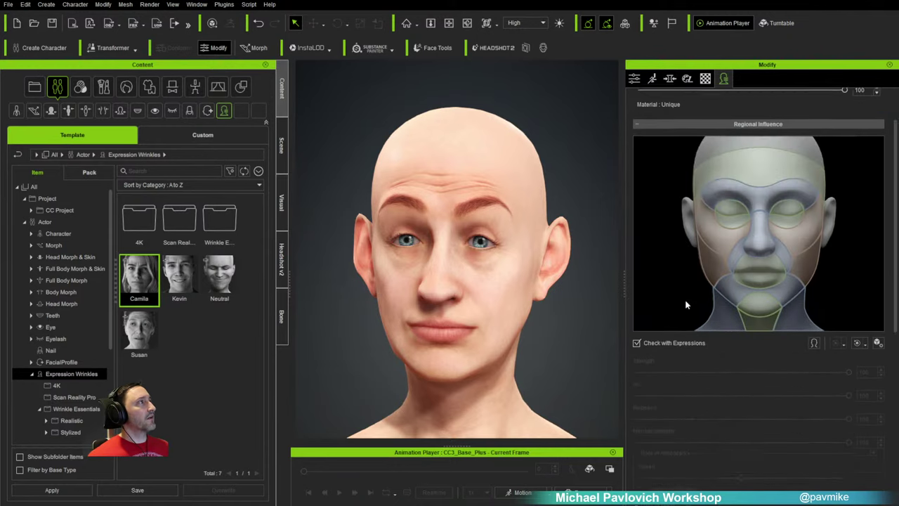
scroll(718, 346, down, 2)
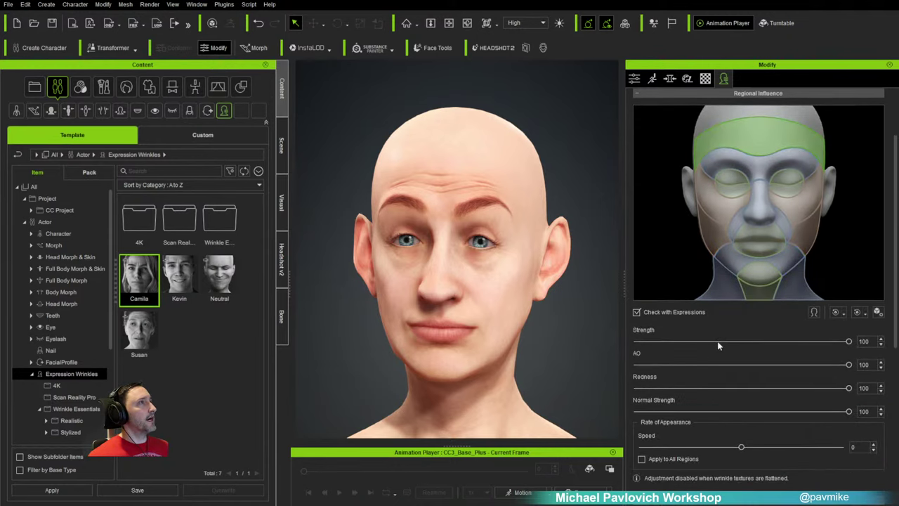
scroll(730, 323, down, 2)
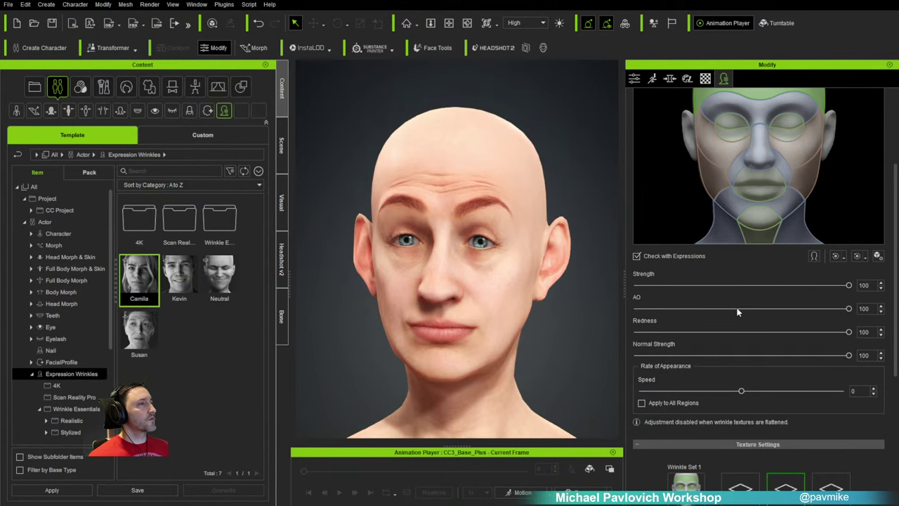
Step: View the content information of the Camila wrinkle preset, check its wrinkle type and close it
right_click(153, 280)
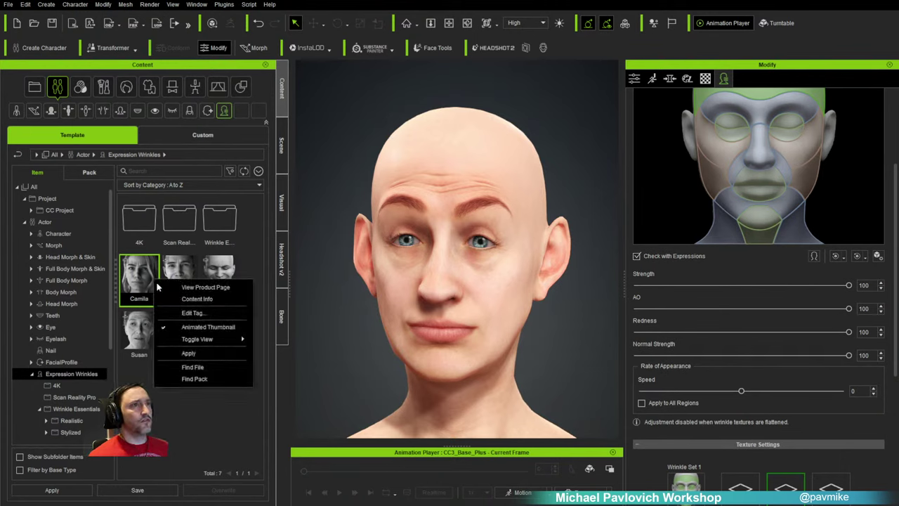
click(191, 300)
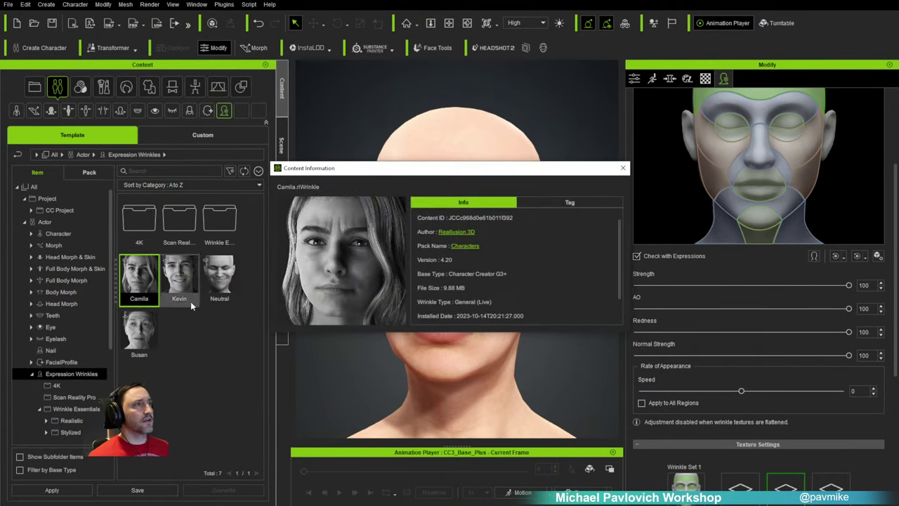
scroll(499, 292, down, 1)
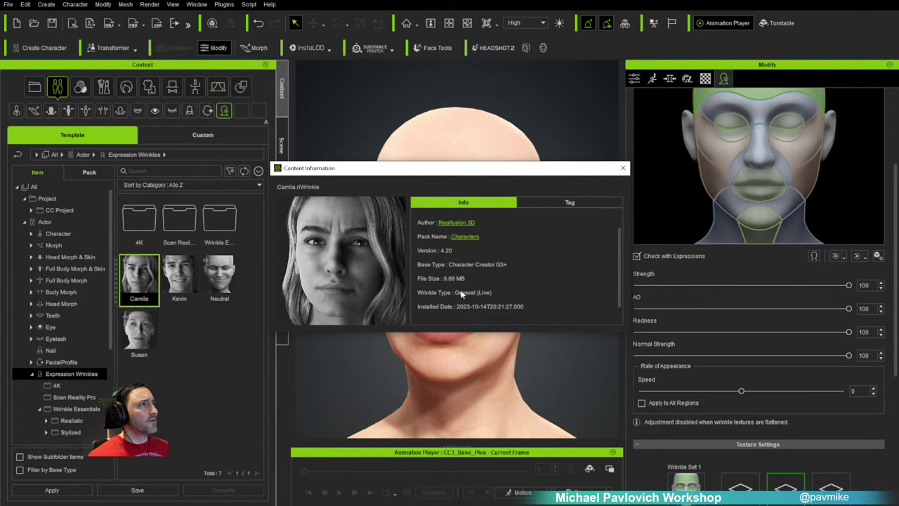
click(623, 168)
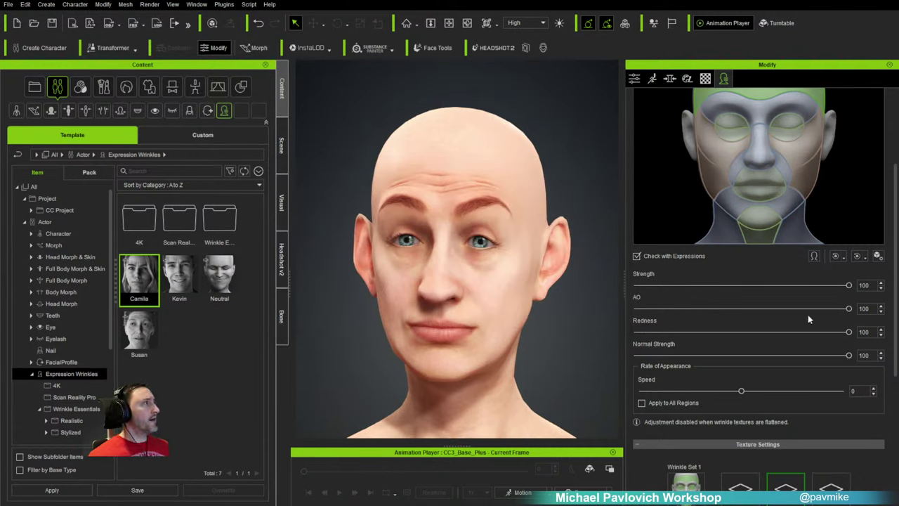
Step: Apply the Kevin expression wrinkle preset to the character and turn the head slightly to inspect the forehead
mouse_move(849, 309)
mouse_down()
mouse_move(715, 316)
mouse_move(849, 310)
mouse_up()
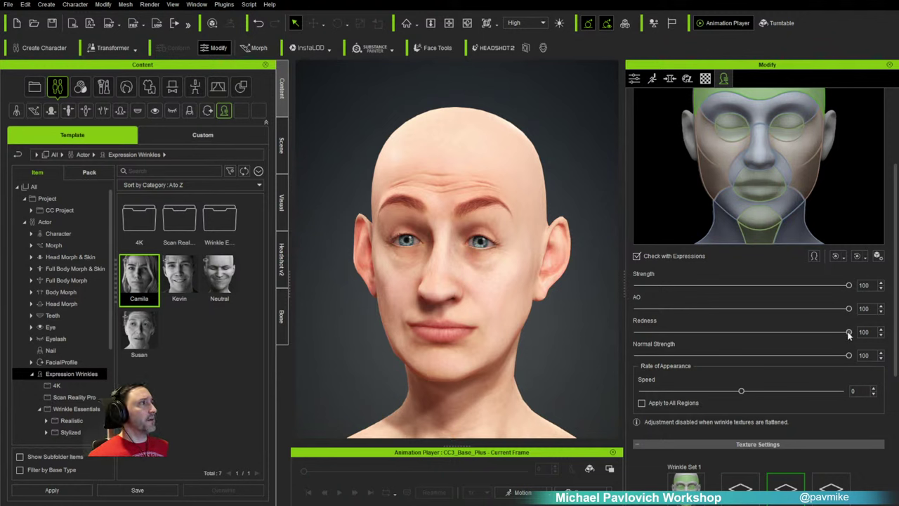
scroll(737, 377, down, 5)
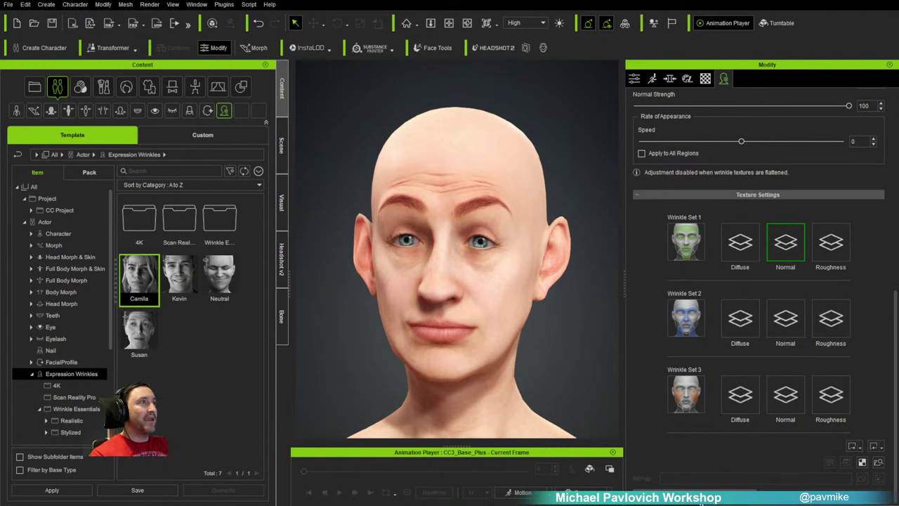
drag(179, 278, 433, 270)
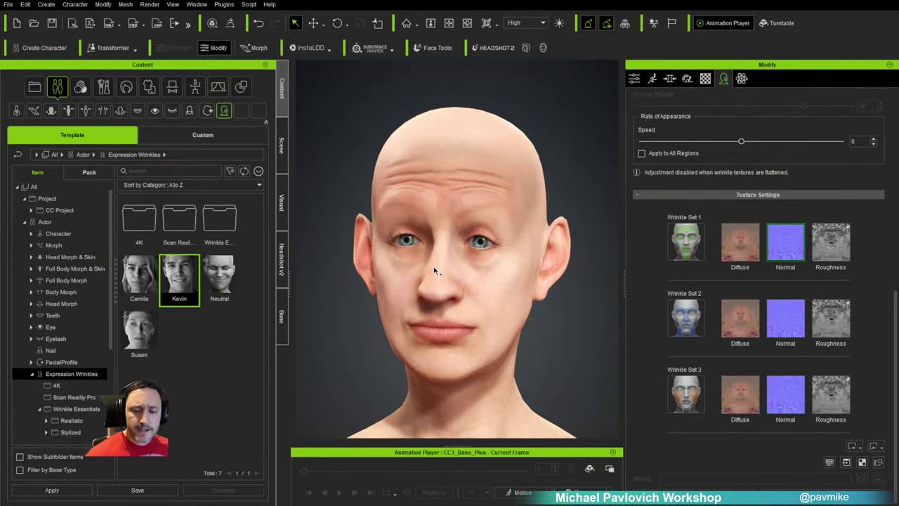
right_drag(539, 274, 518, 272)
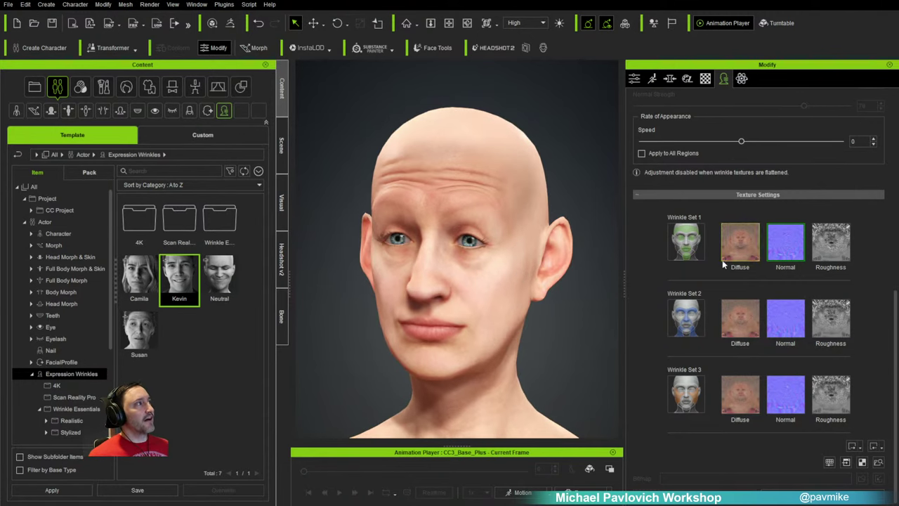
Step: Check the forehead region's influence settings and preview its expression with the Kevin wrinkles
scroll(755, 316, up, 1)
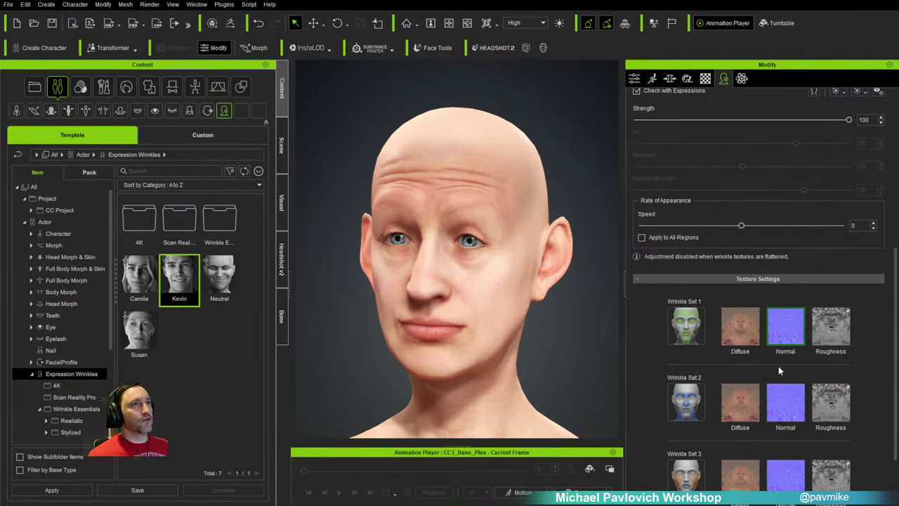
scroll(778, 366, up, 2)
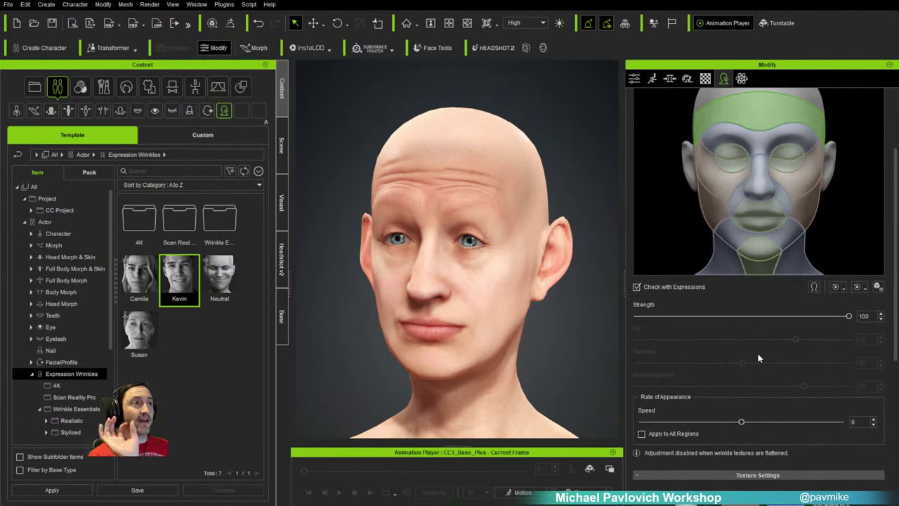
scroll(755, 359, up, 1)
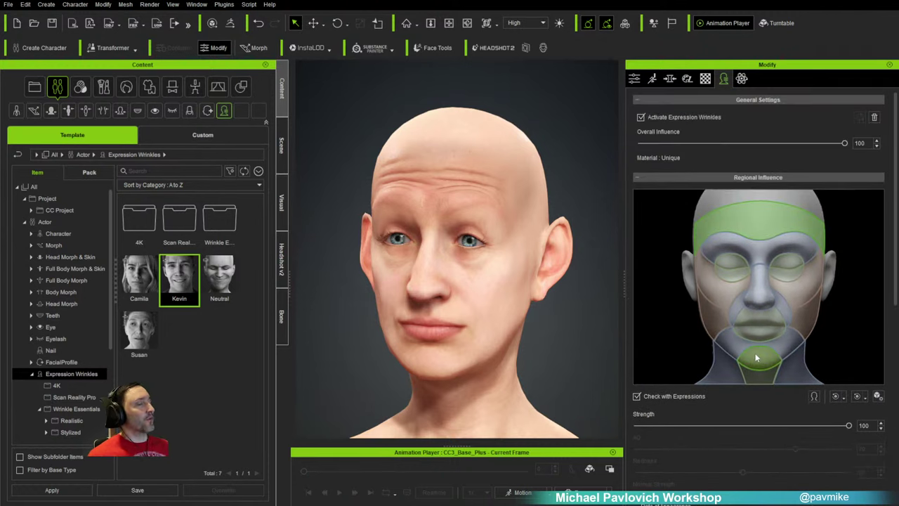
click(760, 233)
click(761, 230)
click(761, 229)
click(761, 230)
Step: Remove the Normal texture from Wrinkle Set 1 and check its effect on the regional influence settings
scroll(744, 390, down, 3)
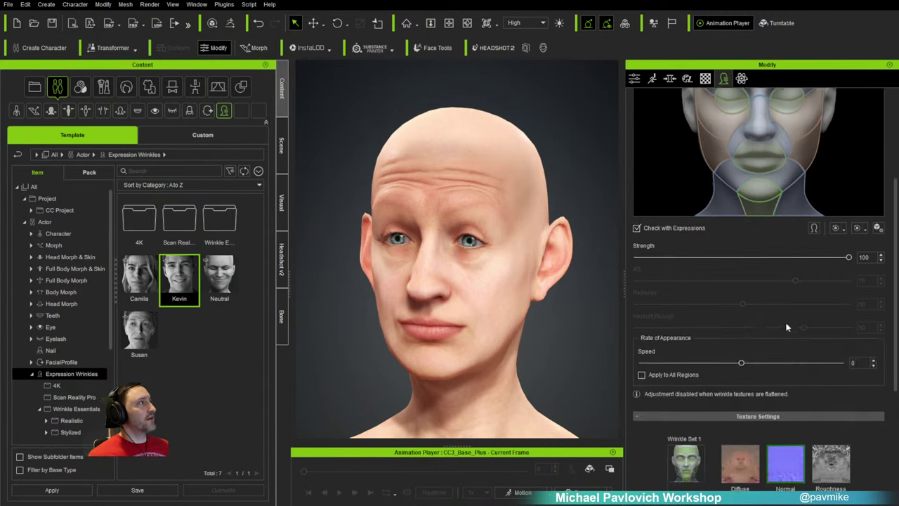
scroll(744, 442, down, 1)
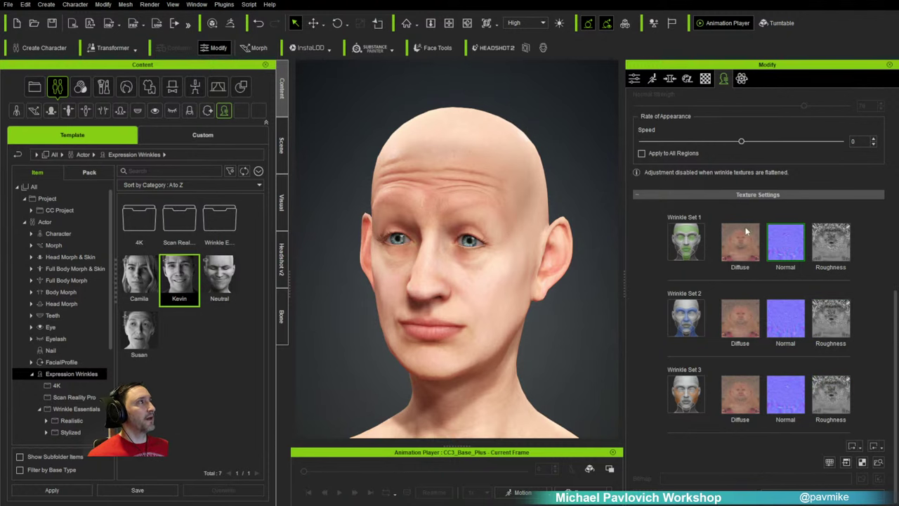
scroll(745, 235, up, 5)
scroll(773, 235, down, 5)
scroll(858, 481, down, 1)
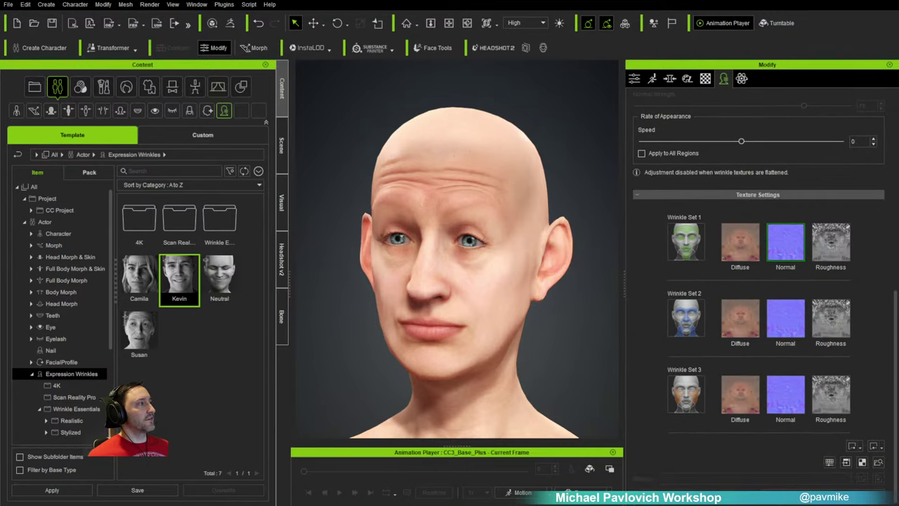
click(823, 494)
click(449, 273)
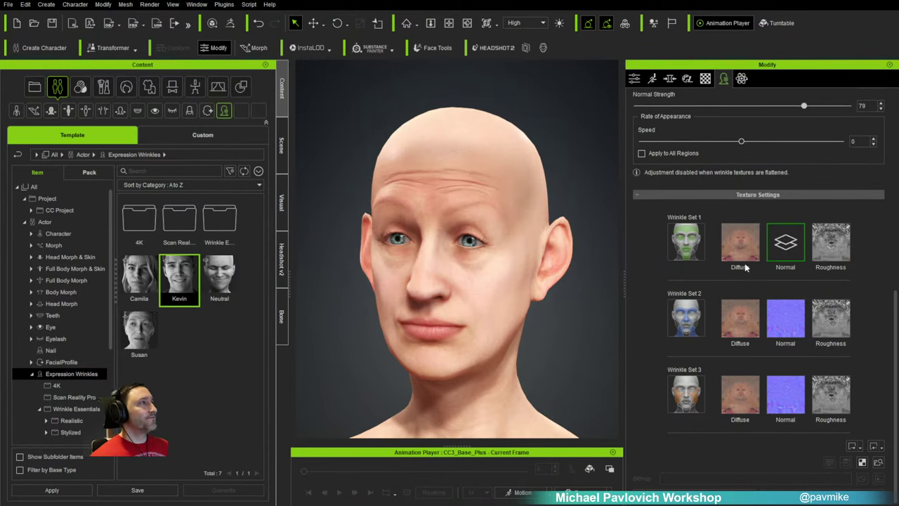
scroll(743, 288, up, 10)
scroll(740, 290, up, 3)
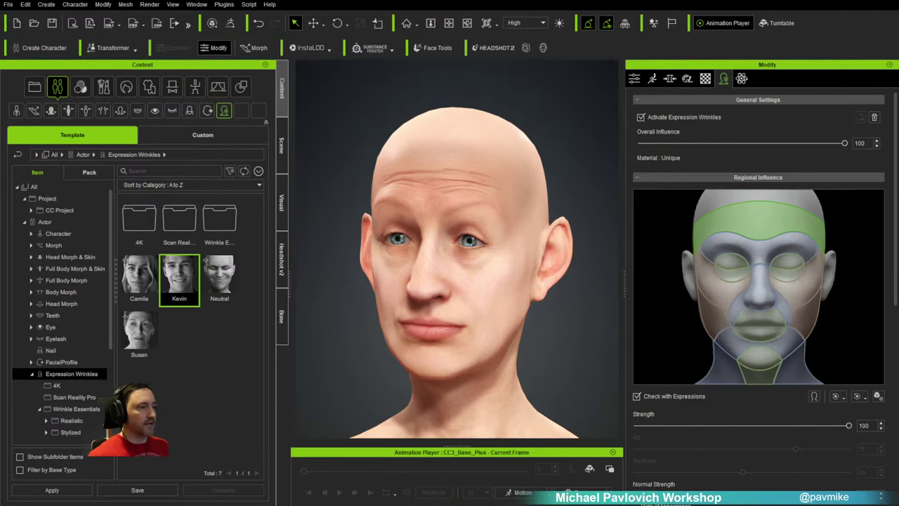
Step: Switch to the browser, skim the Getting Started with Dynamic Wrinkles video on YouTube and close it
drag(898, 175, 287, 35)
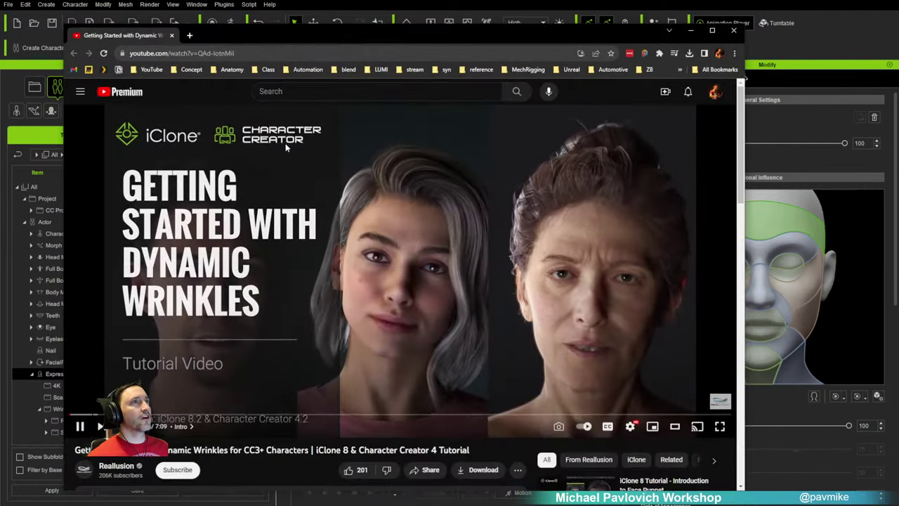
click(268, 49)
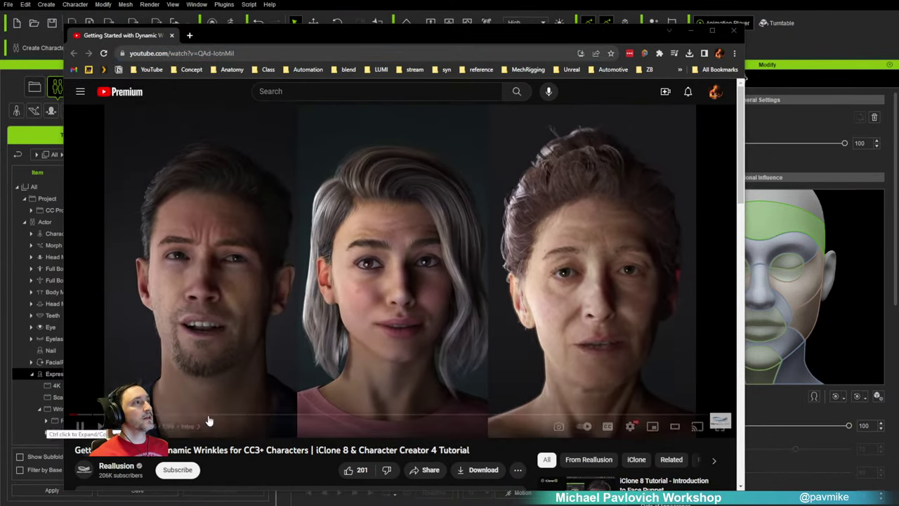
click(99, 415)
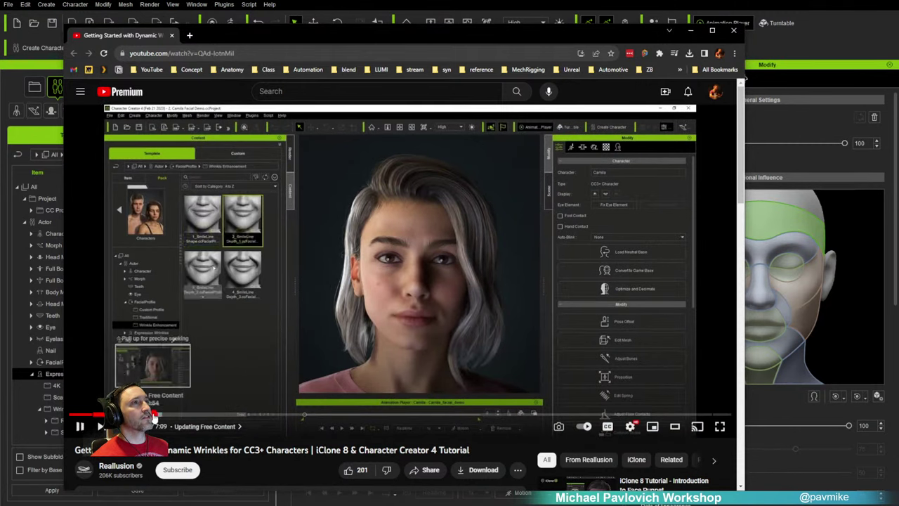
click(152, 415)
click(177, 414)
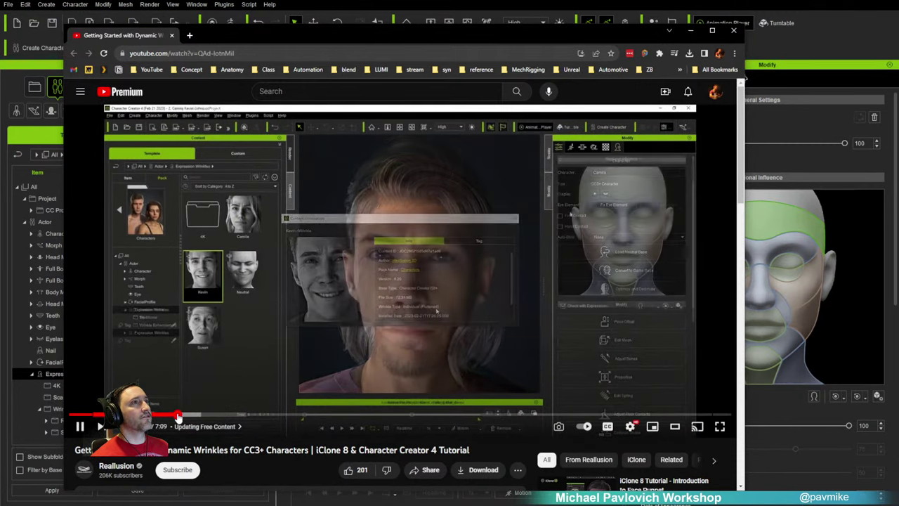
click(201, 414)
drag(202, 418, 637, 416)
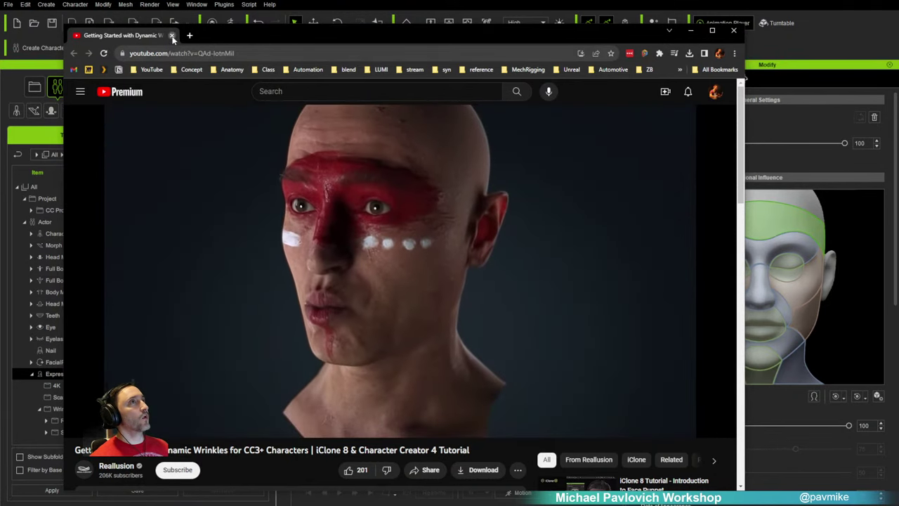
click(172, 35)
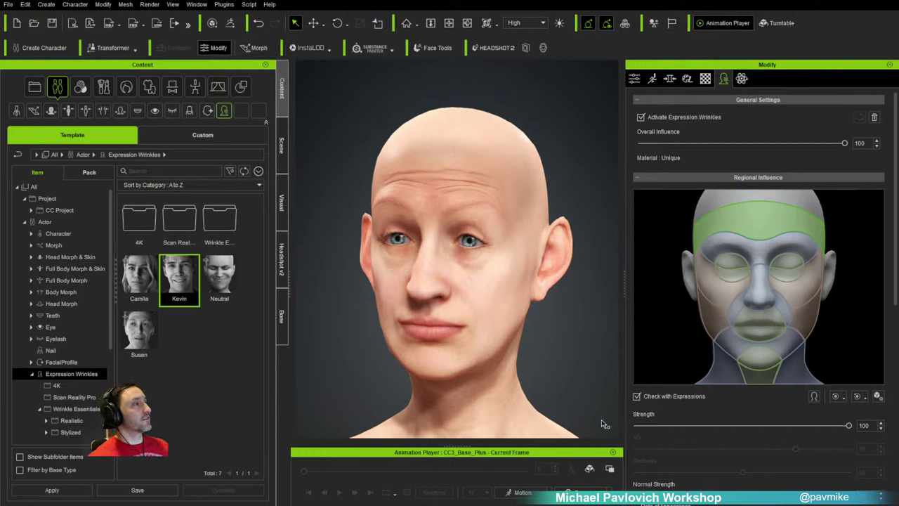
Step: Return the face to its neutral expression and activate the skin editor, keeping the modified material and texture settings
click(812, 396)
click(635, 78)
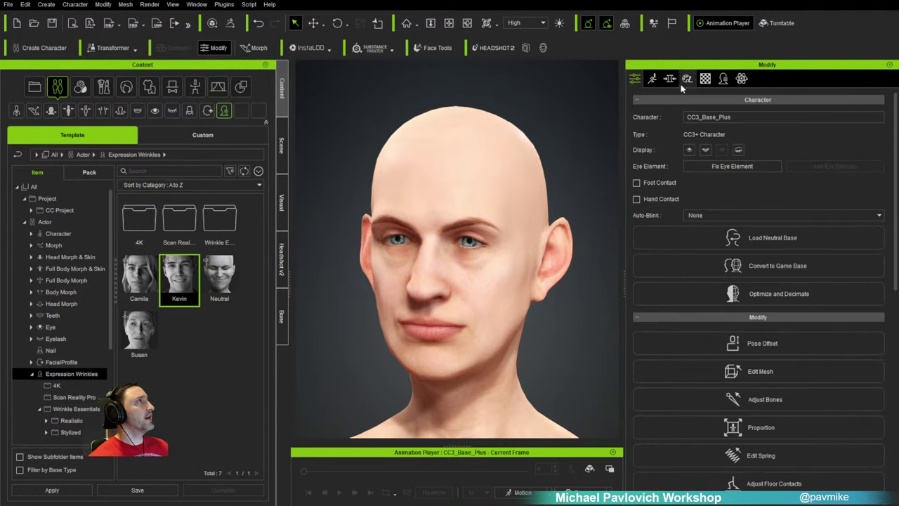
click(686, 80)
click(636, 115)
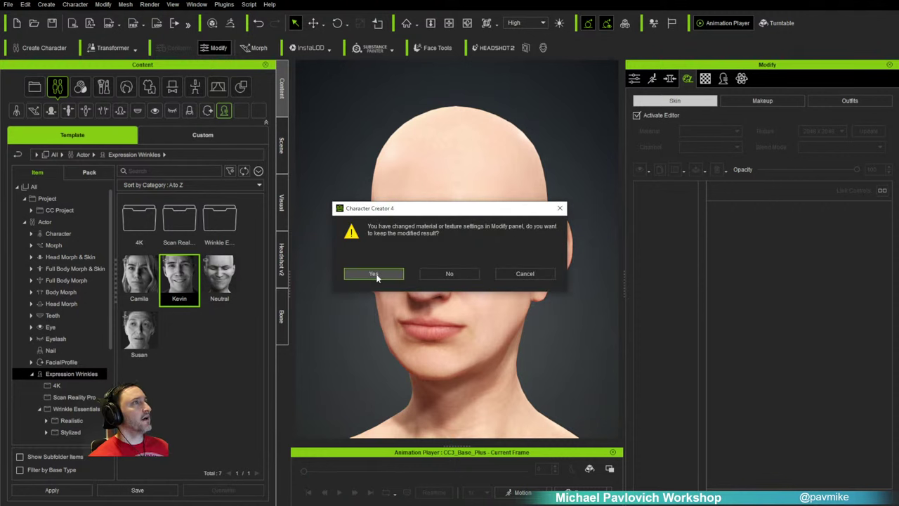
click(374, 274)
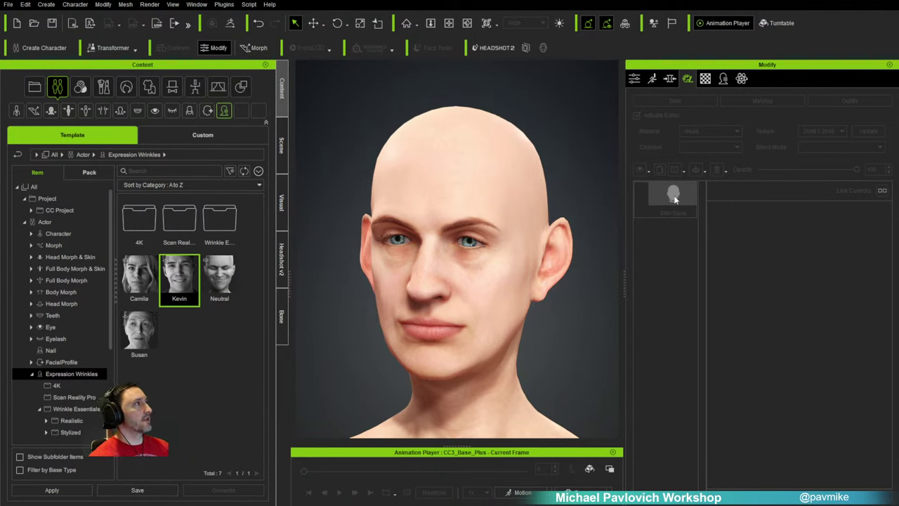
Step: Review the head's Skin Base adjustments and the Makeup layers, and deactivate the skin editor to bake the textures
scroll(768, 332, down, 15)
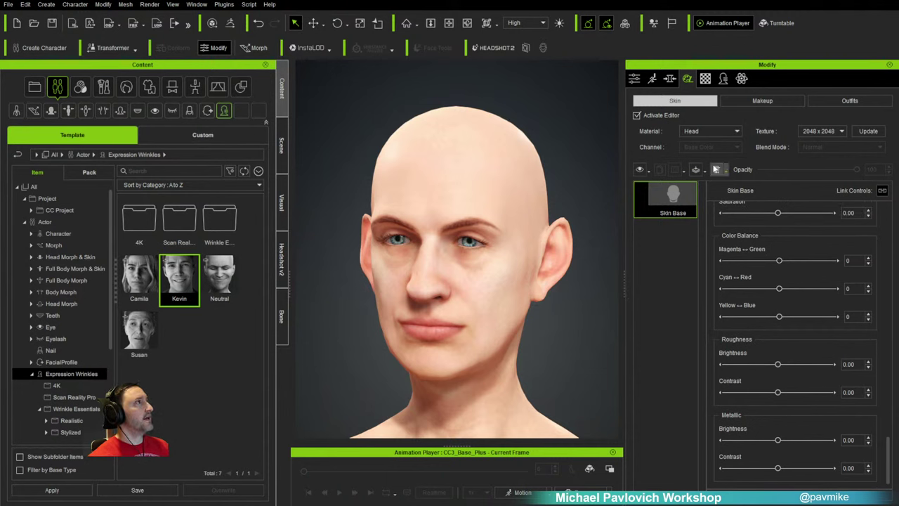
click(758, 100)
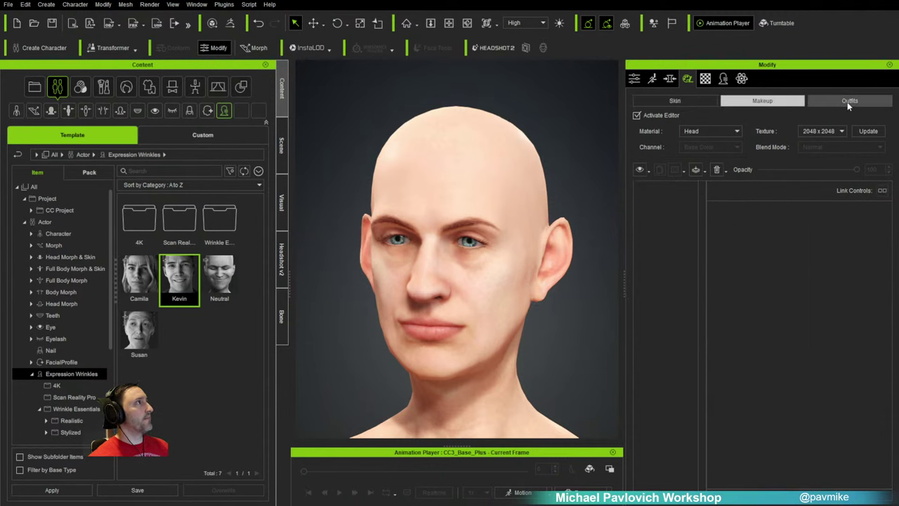
click(678, 101)
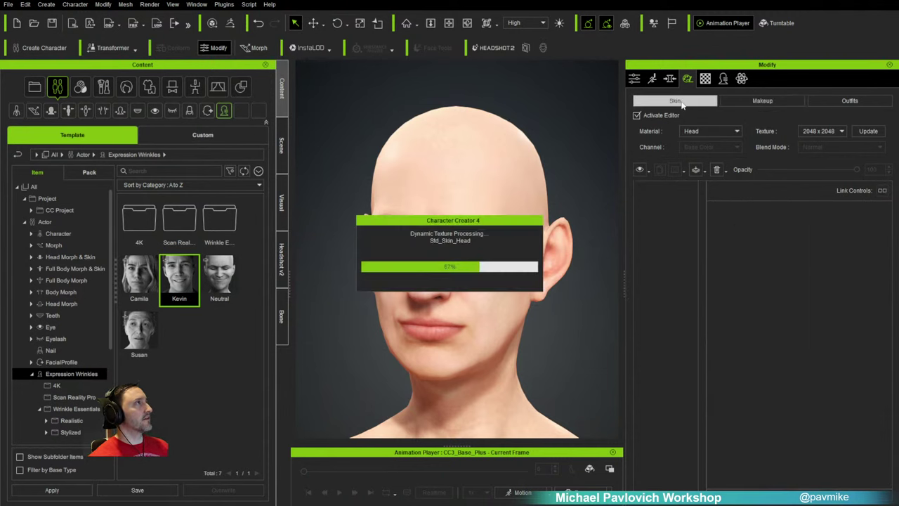
click(707, 171)
click(706, 171)
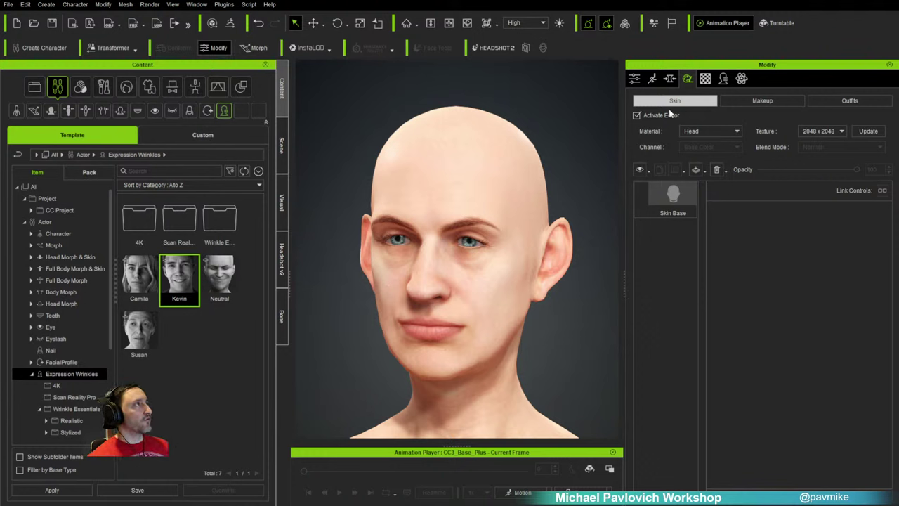
click(636, 115)
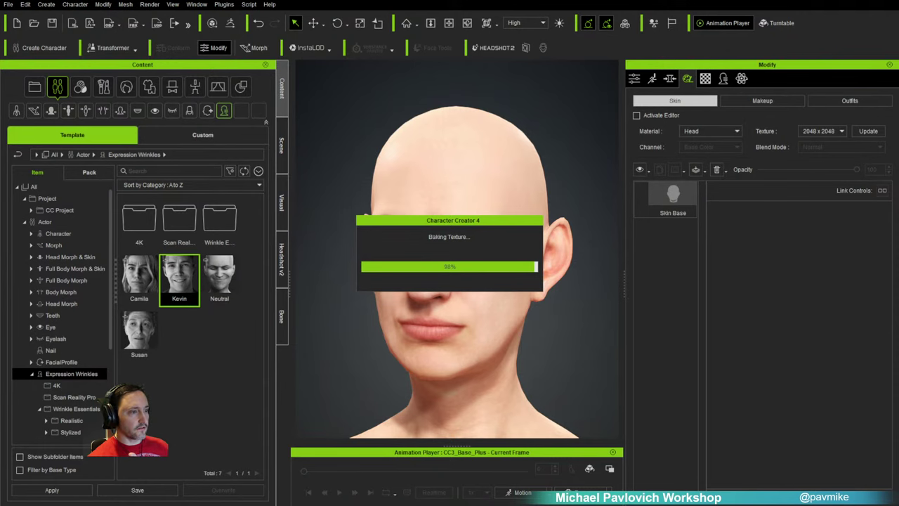
Step: Switch to the browser and examine the digital-double scan pipeline section of the Face Tools for ZBrush & Character Creator video on YouTube
drag(327, 62, 272, 28)
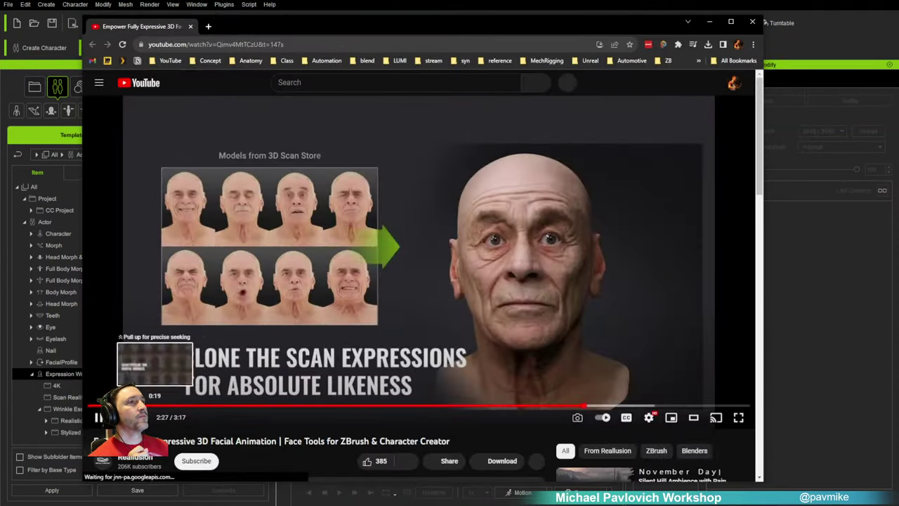
click(148, 407)
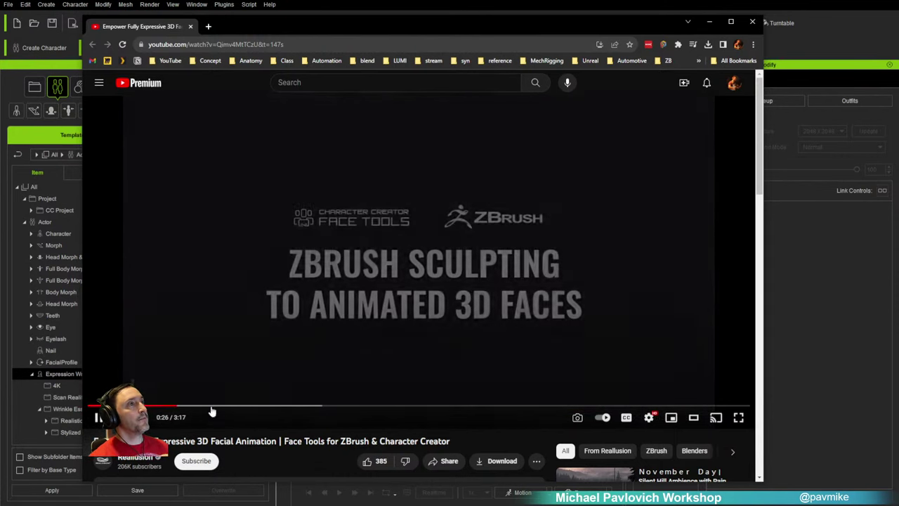
click(150, 405)
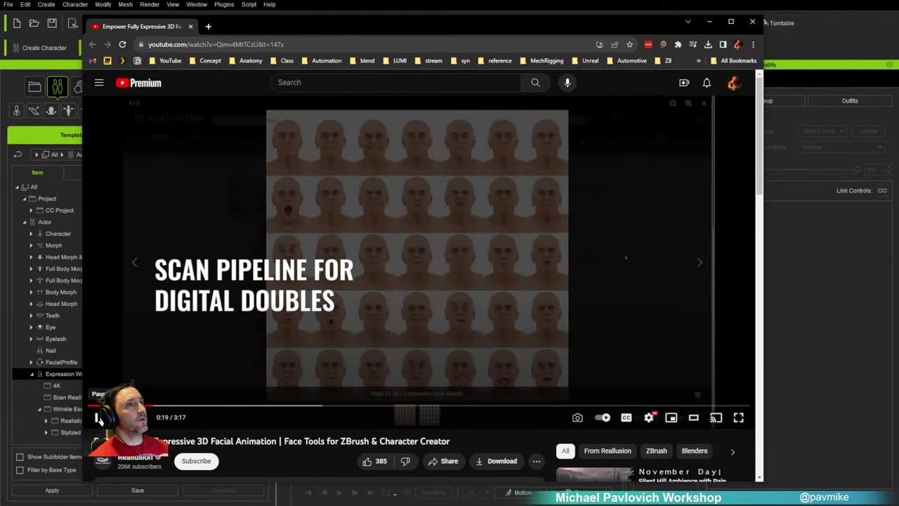
click(422, 276)
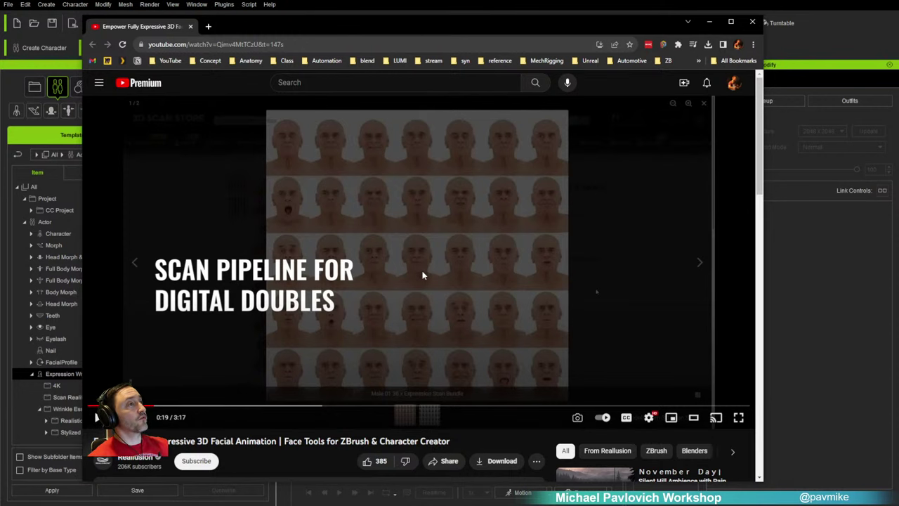
click(169, 407)
click(171, 408)
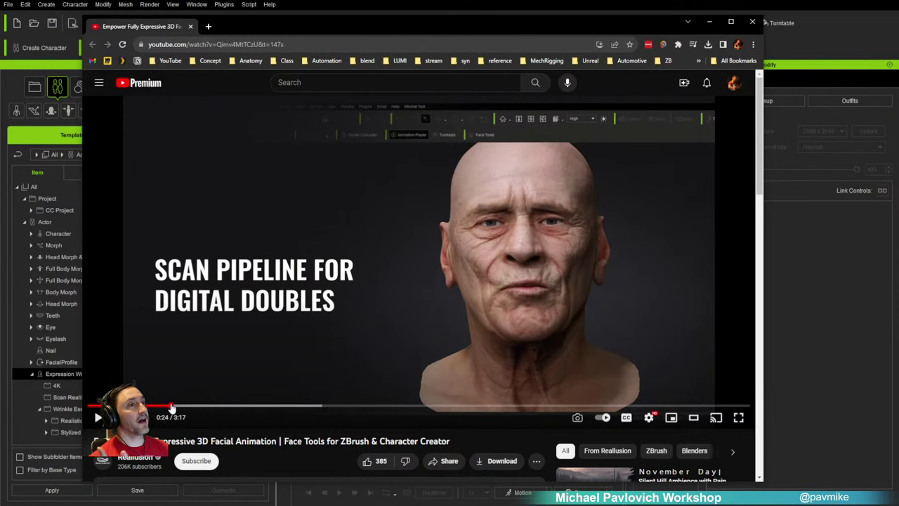
click(190, 406)
drag(201, 407, 163, 407)
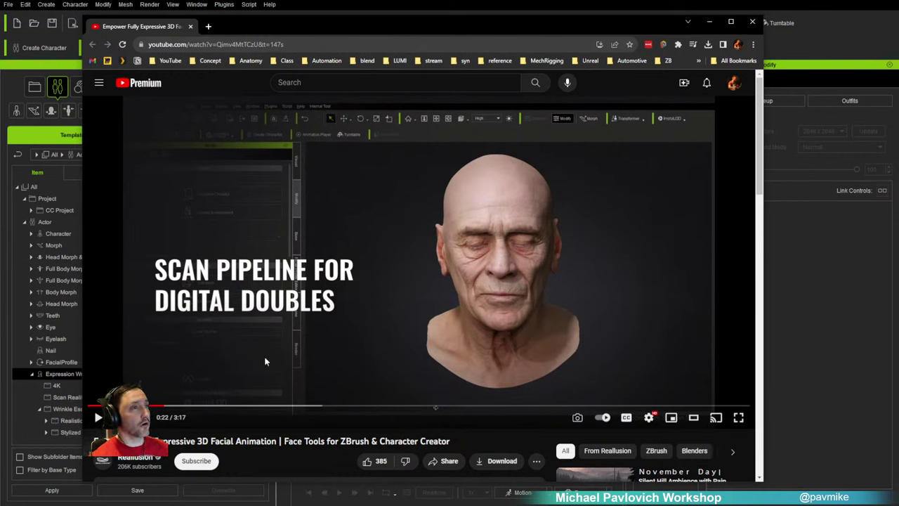
Step: Skim the video's sections on universal face topology, polypainted textures and creating unique expressions
click(204, 407)
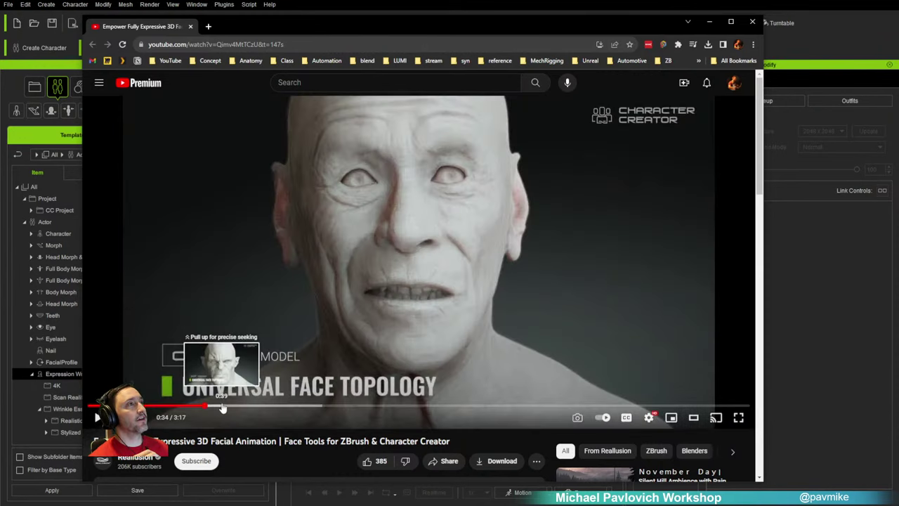
click(222, 407)
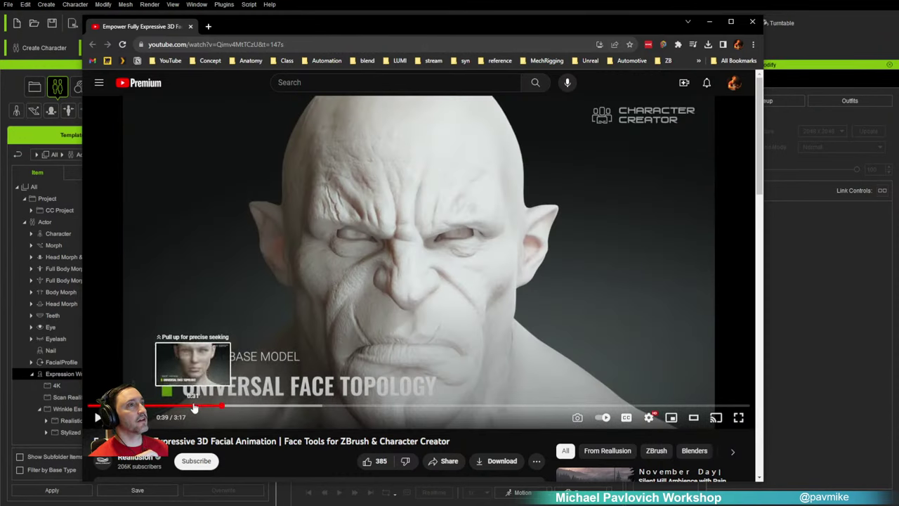
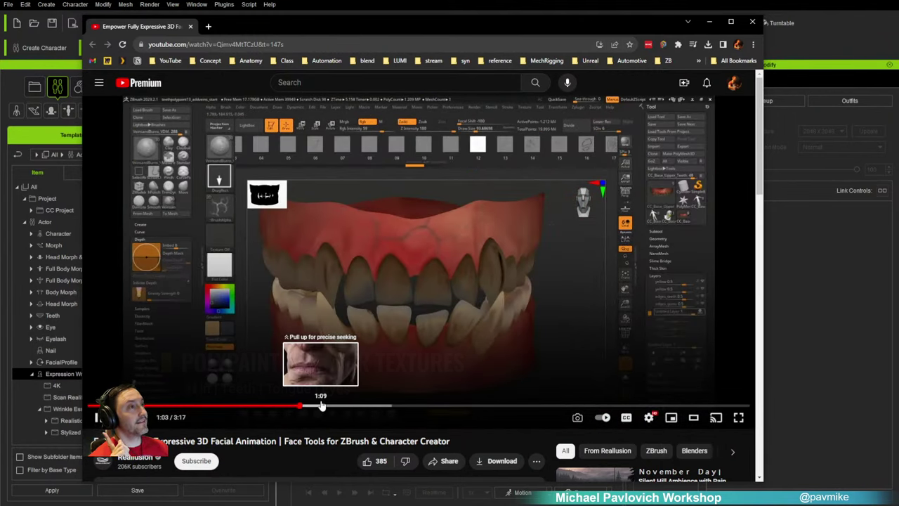
click(315, 408)
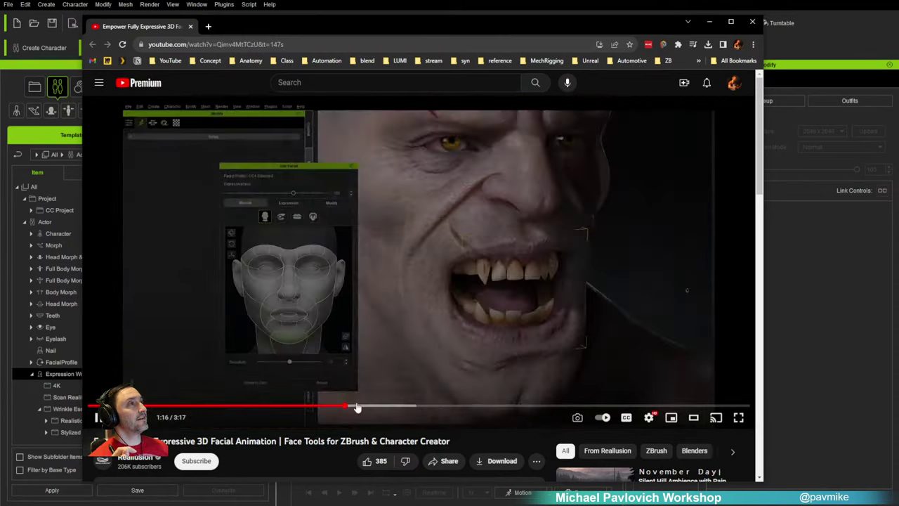
click(360, 407)
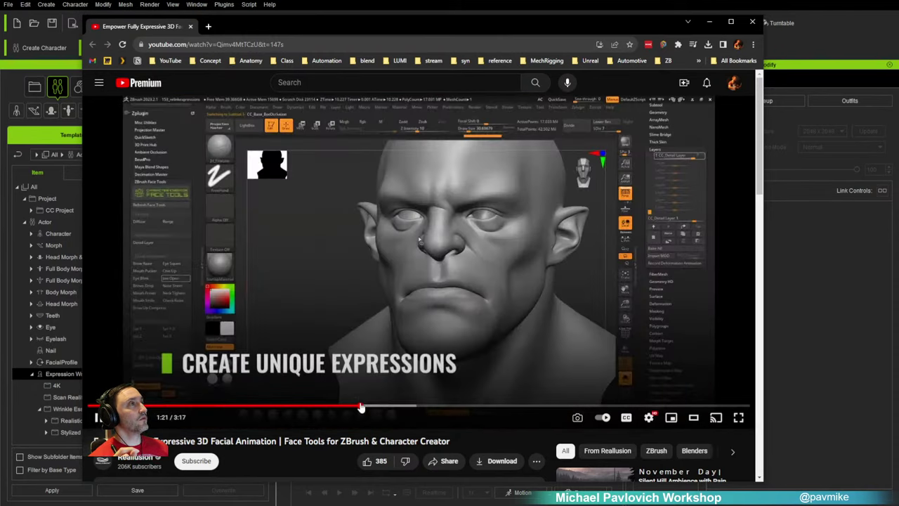
click(381, 406)
click(400, 407)
drag(400, 407, 432, 409)
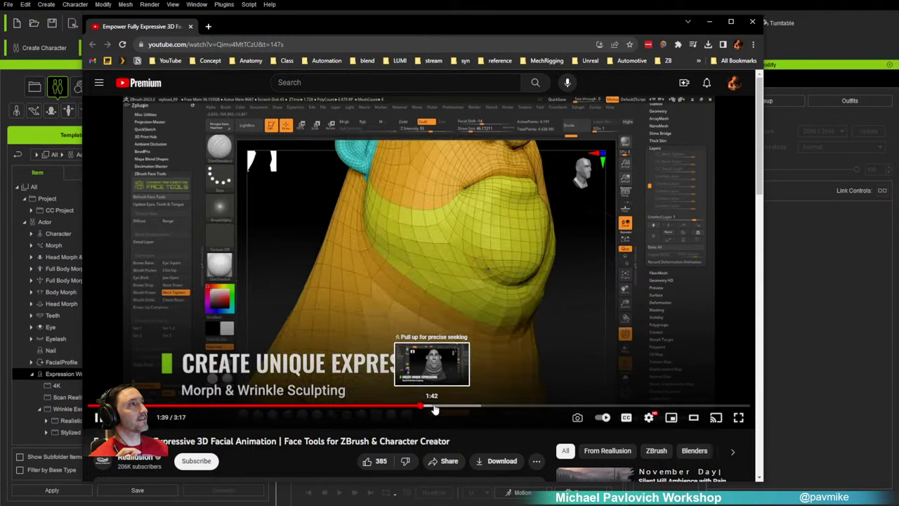
drag(441, 410, 450, 411)
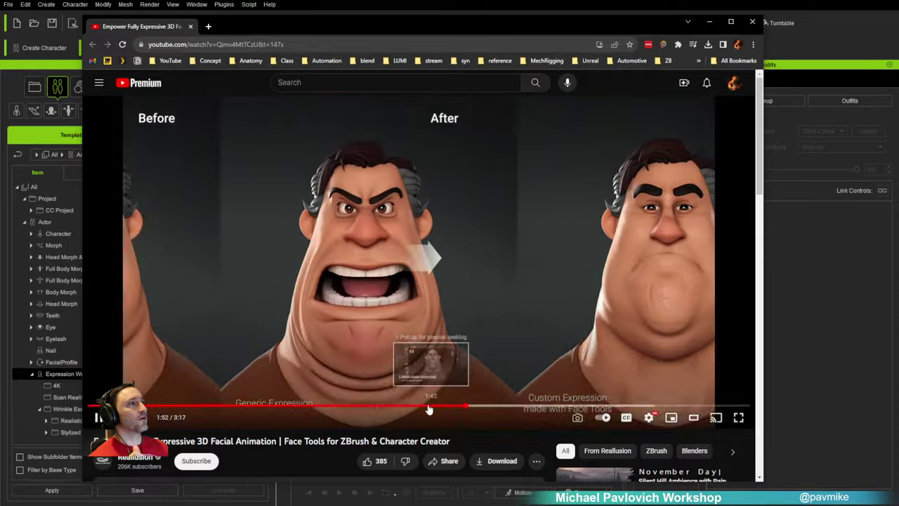
Step: Skim the video's lifelike wrinkles and mesh and texture projection sections through to the end, and close its browser tab
click(489, 407)
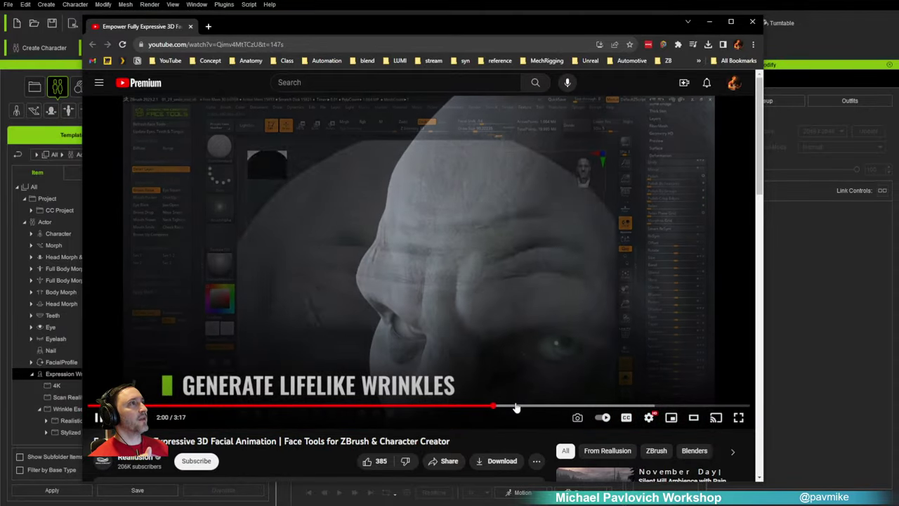
click(545, 407)
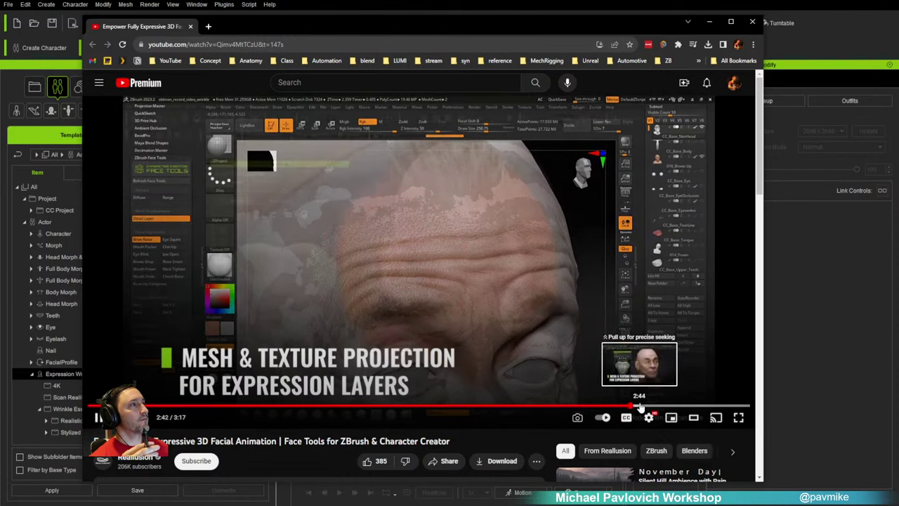
click(643, 407)
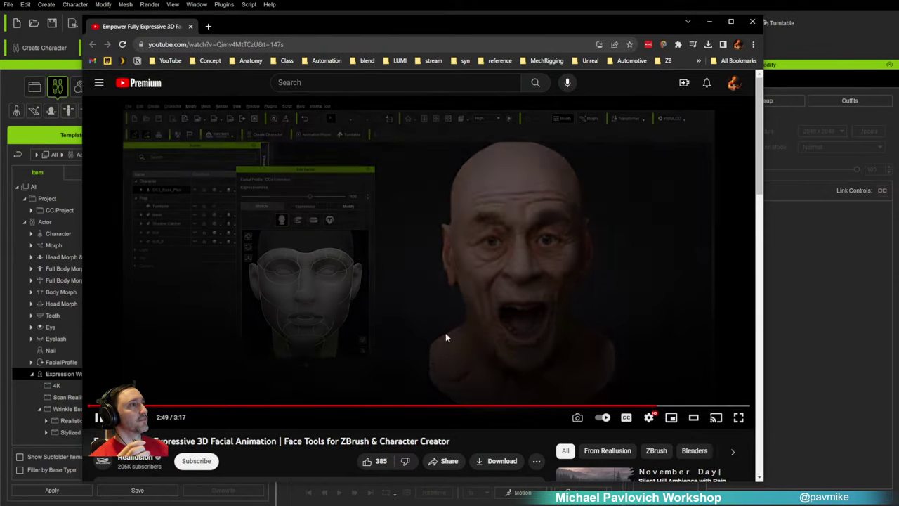
click(677, 408)
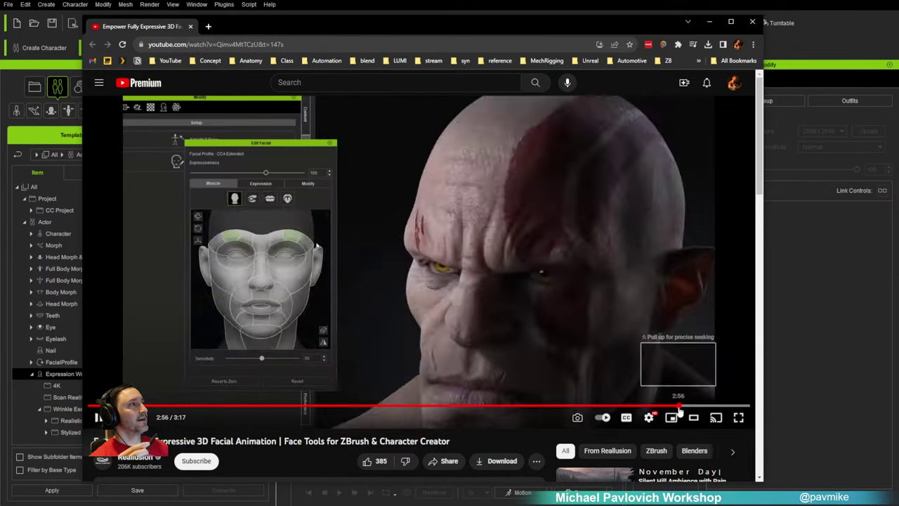
click(711, 407)
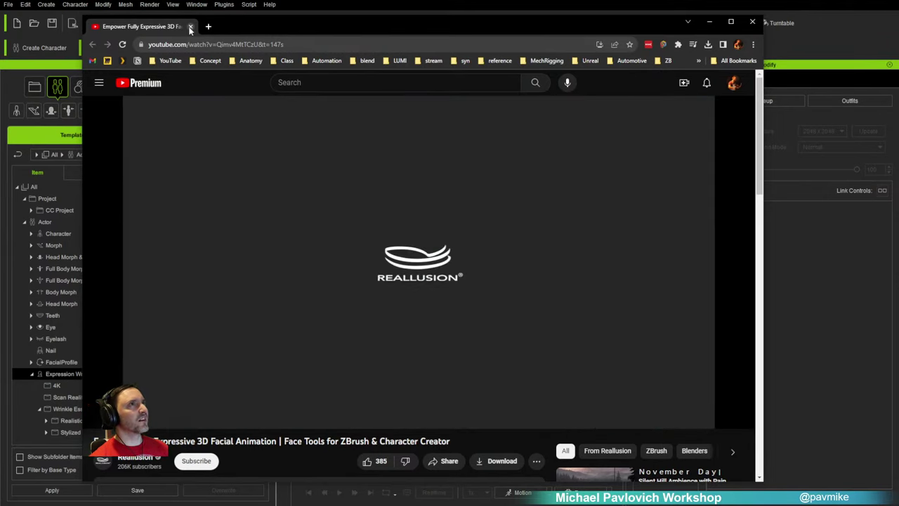
click(191, 26)
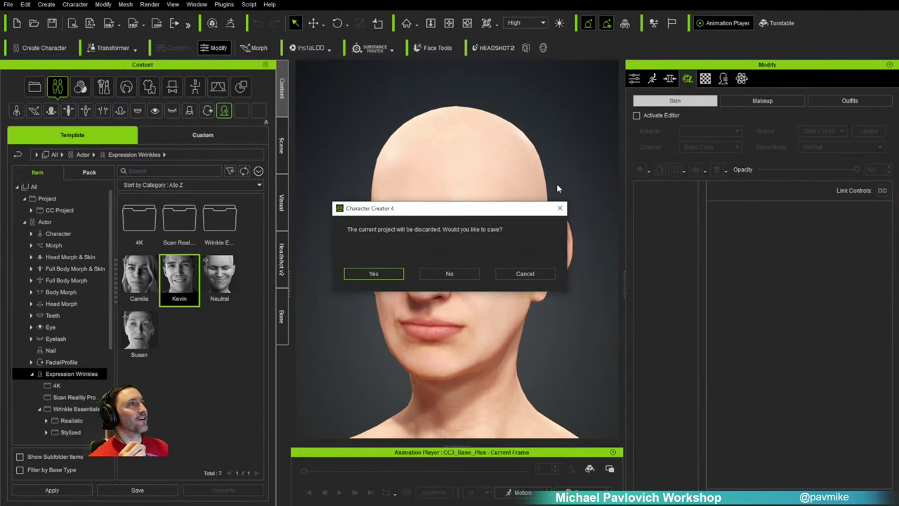
Step: Discard the current Character Creator project without saving, and switch to ZBrush to clear the GoZ caches
click(463, 274)
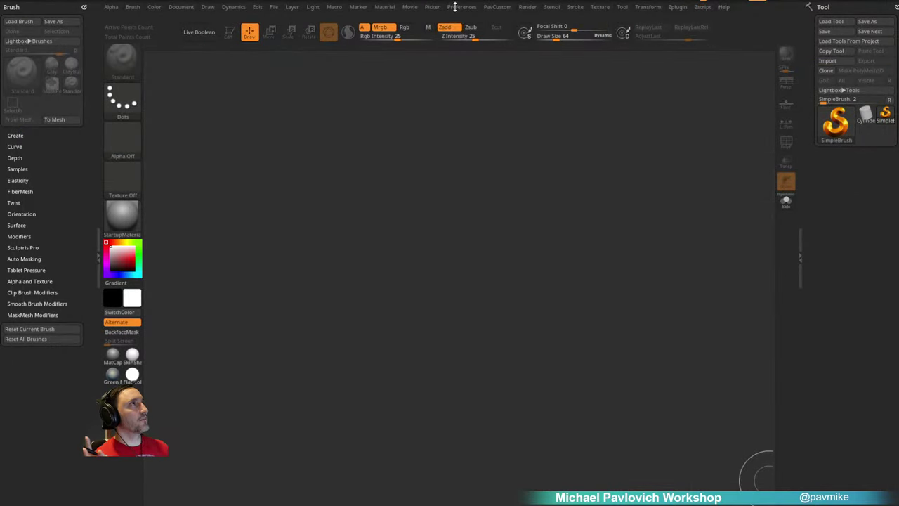
click(454, 6)
click(480, 452)
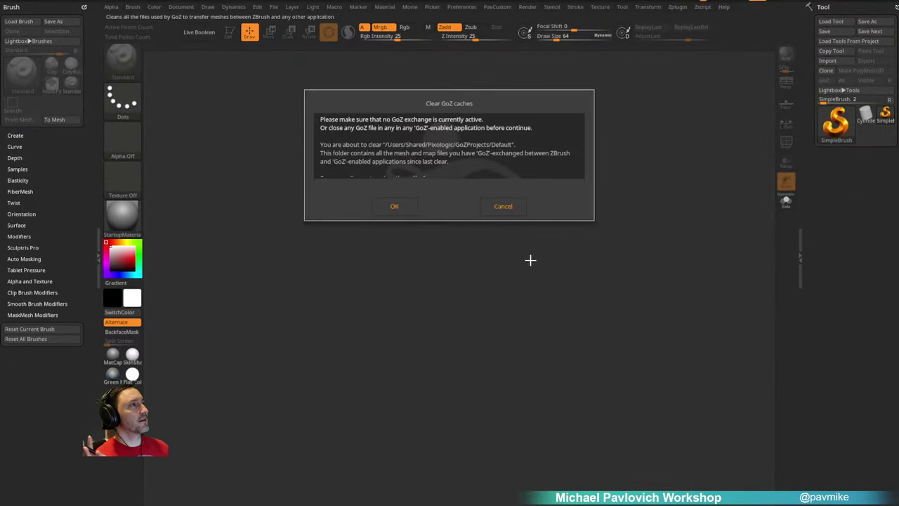
click(394, 206)
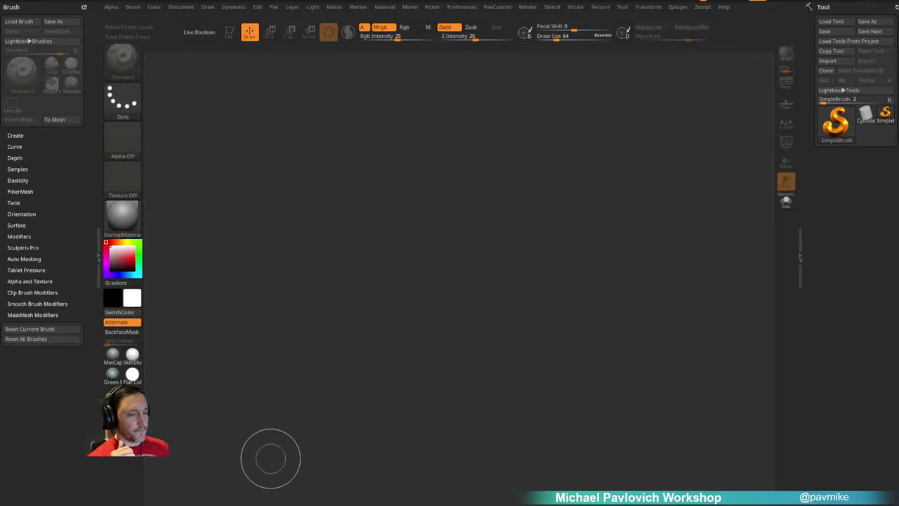
Step: Switch to the web browser and look through the videos of the ZBrush & C4D playlist on the YouTube channel
drag(270, 457, 276, 31)
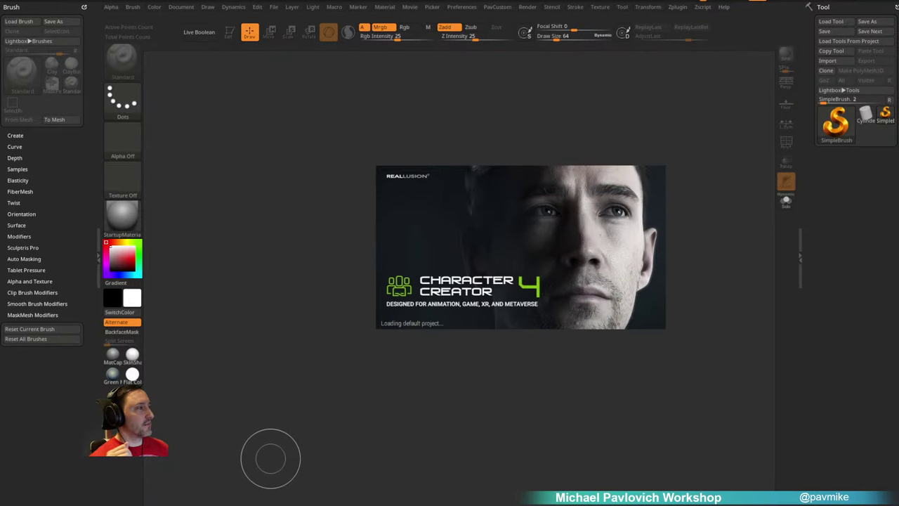
drag(898, 25, 337, 27)
scroll(331, 227, down, 3)
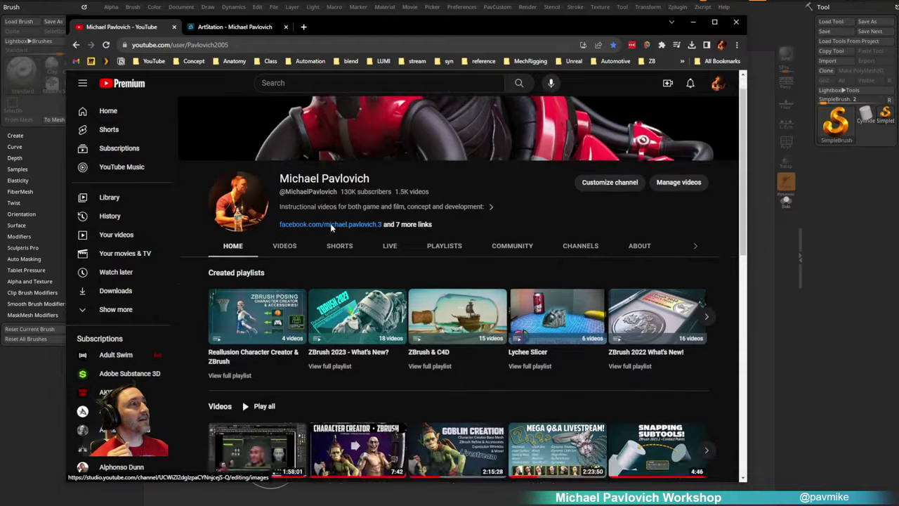
click(428, 204)
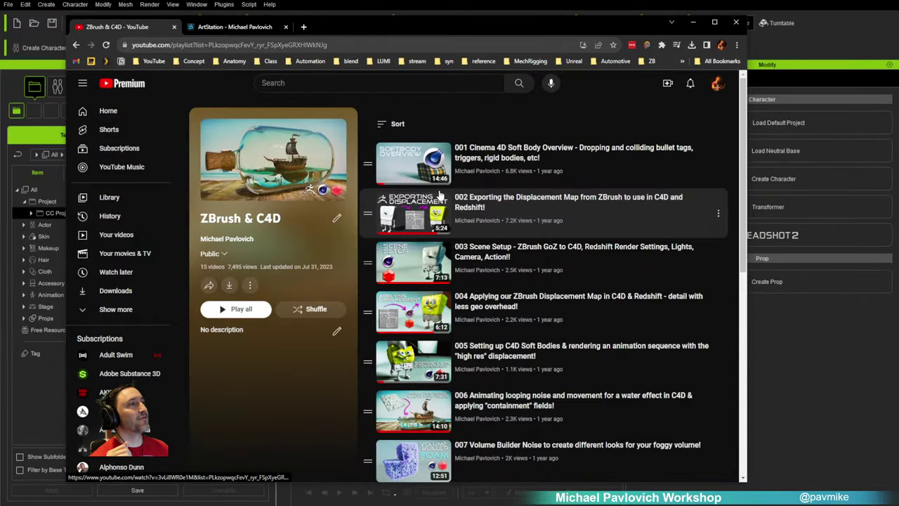
scroll(489, 240, down, 1)
scroll(490, 241, down, 2)
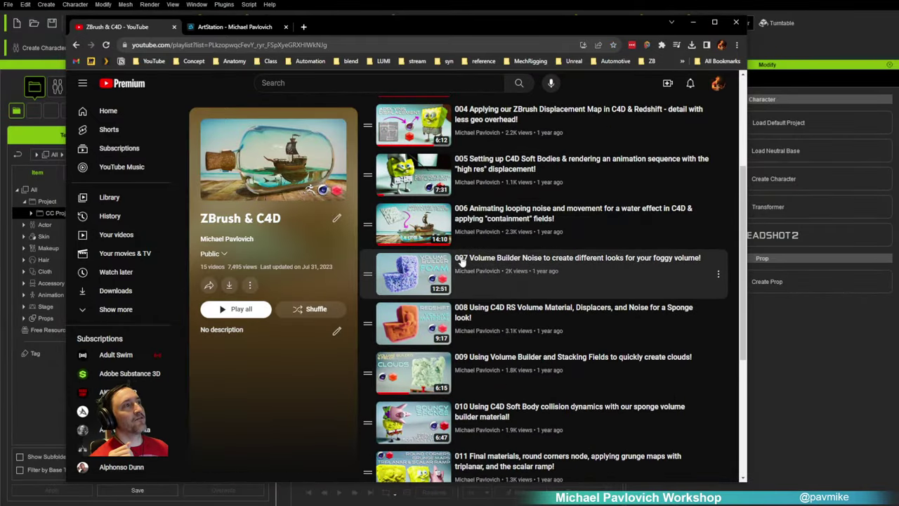
scroll(486, 309, down, 2)
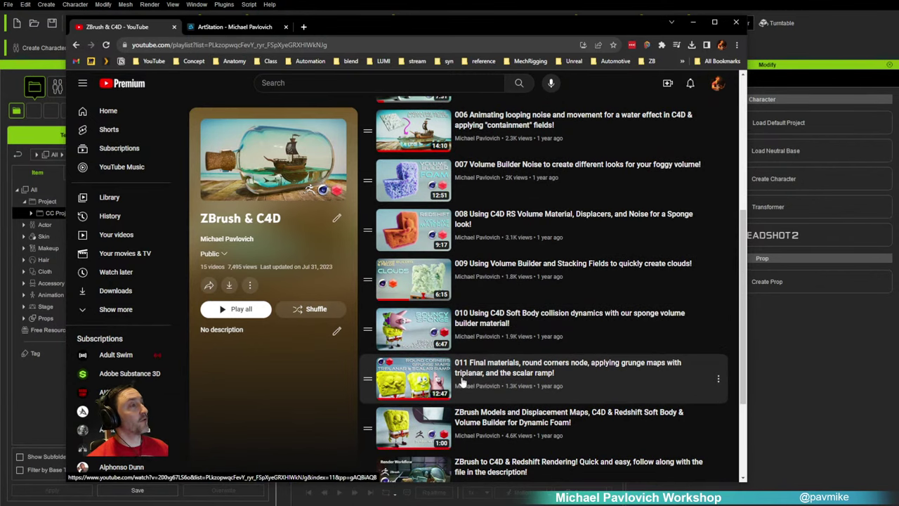
scroll(555, 399, down, 2)
scroll(523, 319, up, 5)
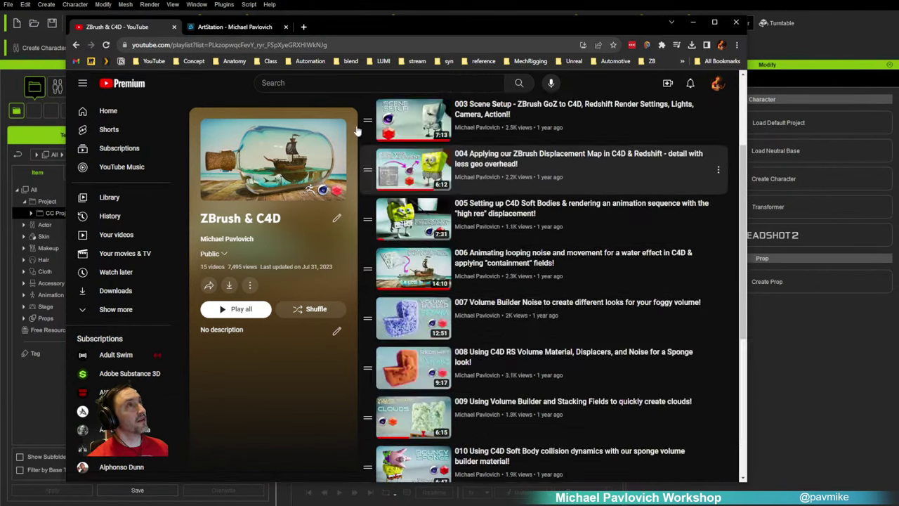
click(349, 45)
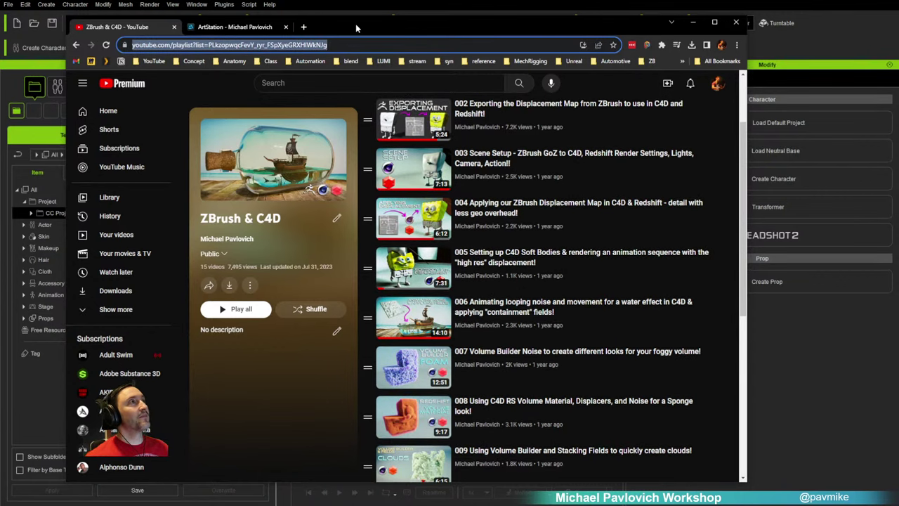
drag(356, 24, 506, 505)
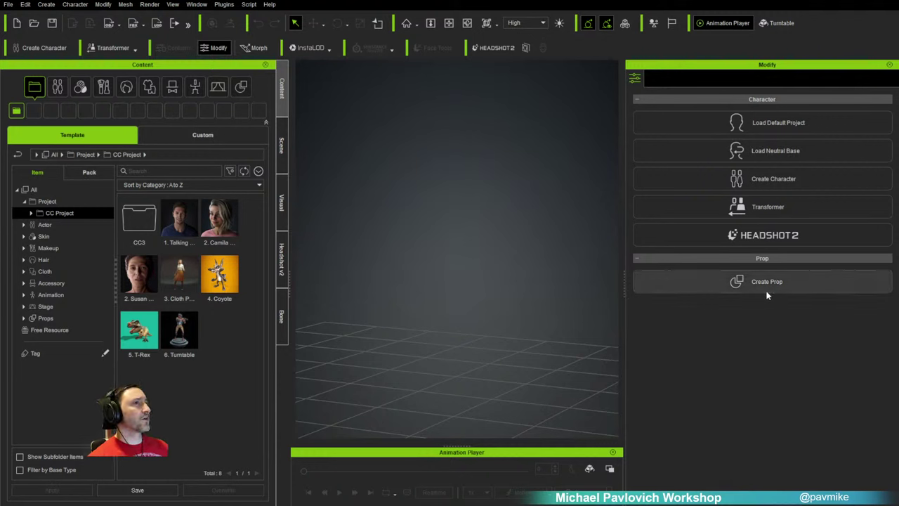
Step: In Character Creator, load the CC4 Kevin character from the Actor > Character template content into the empty scene
click(34, 189)
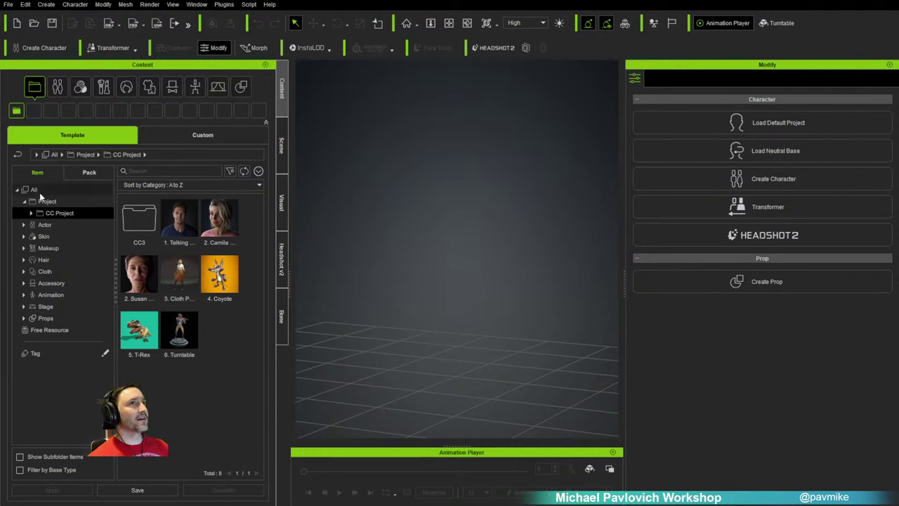
click(45, 201)
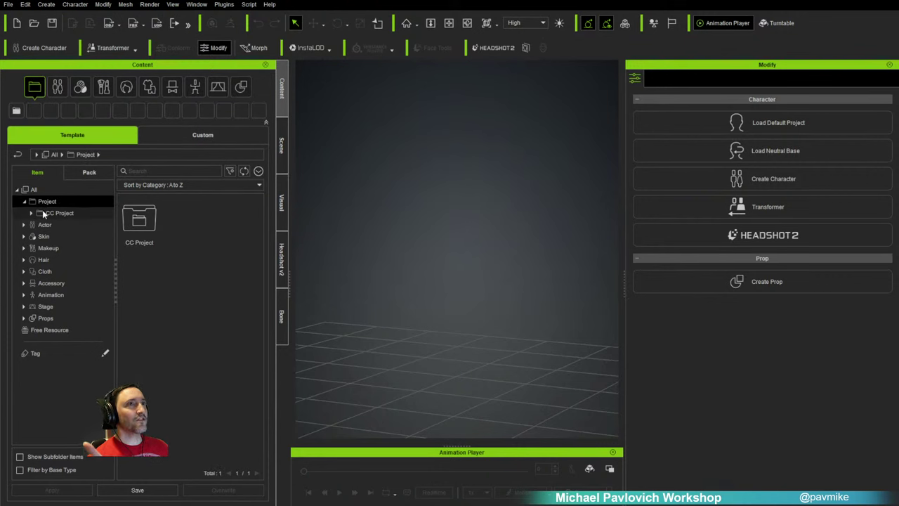
click(44, 225)
click(35, 190)
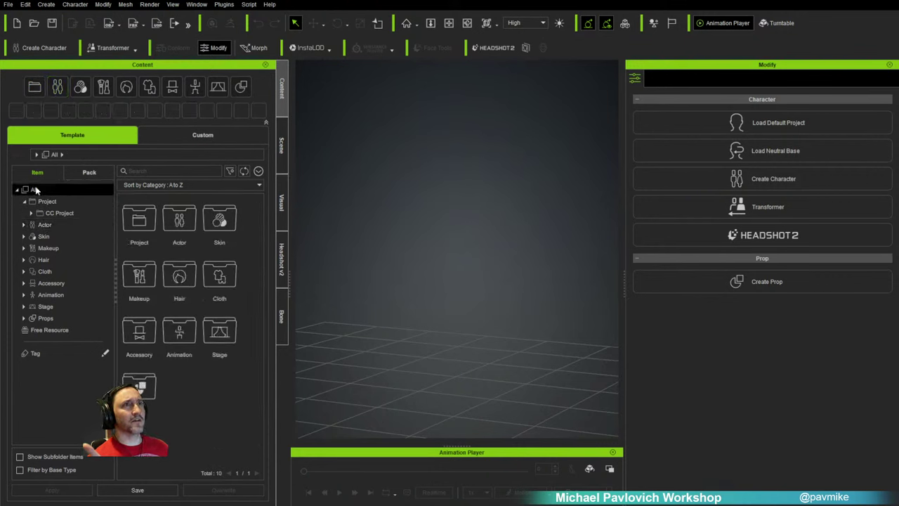
click(40, 202)
click(57, 213)
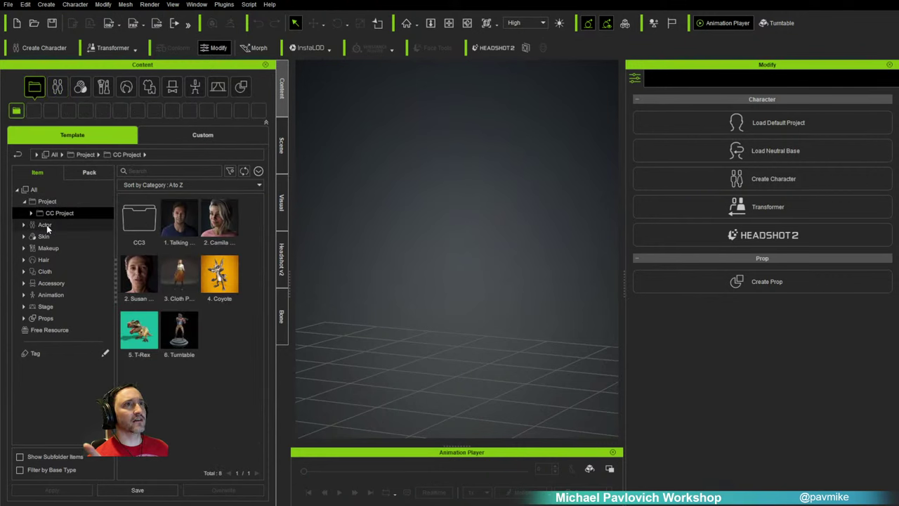
click(45, 225)
scroll(146, 288, down, 1)
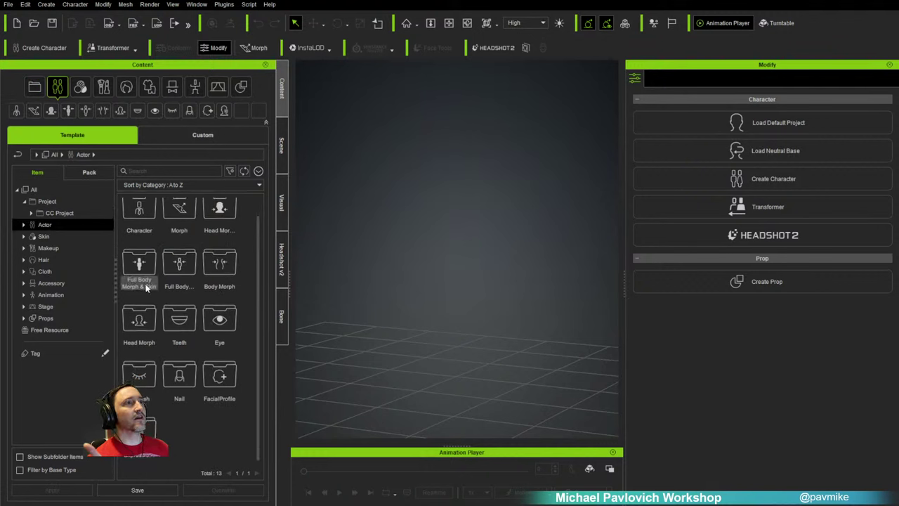
click(23, 225)
click(56, 237)
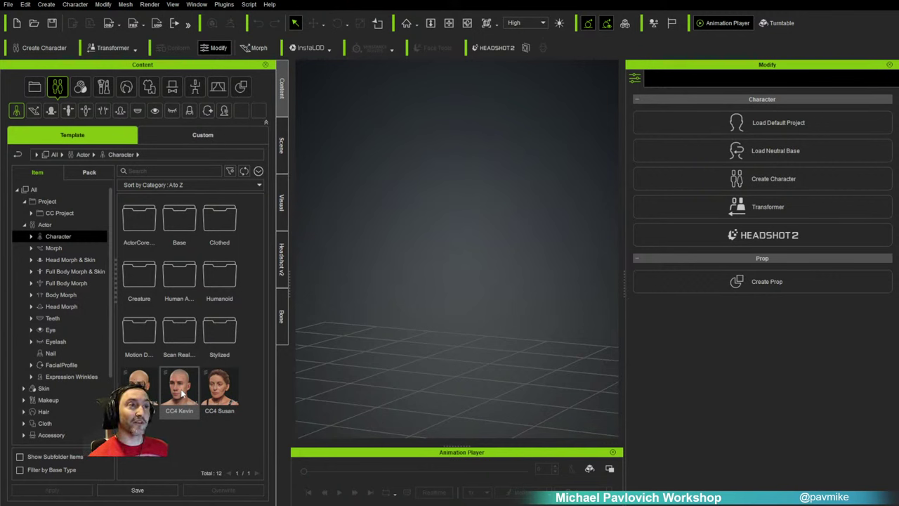
double_click(182, 396)
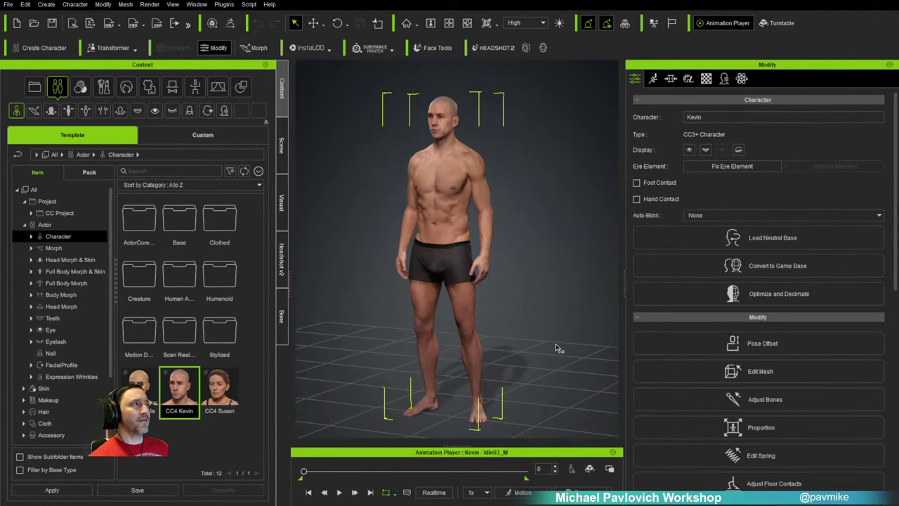
Step: Examine the character's head up close and list its currently used morphs
scroll(443, 187, up, 5)
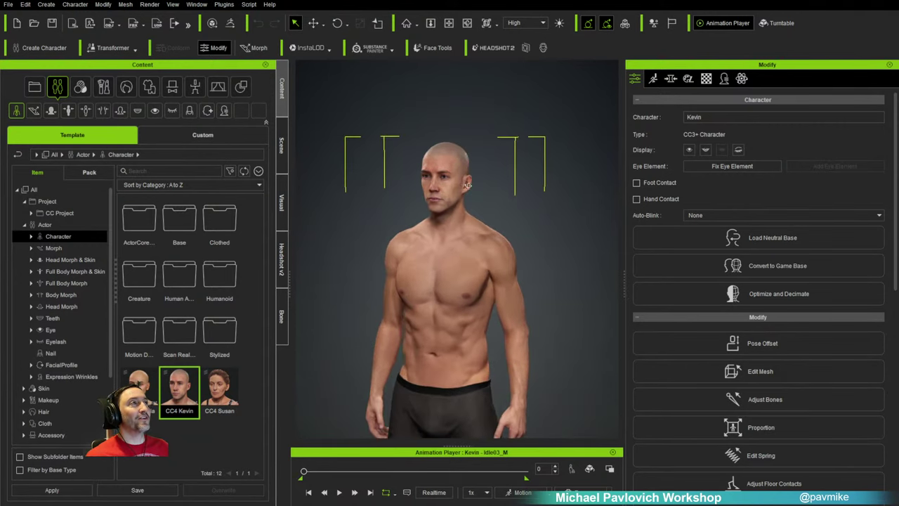
right_drag(467, 186, 501, 186)
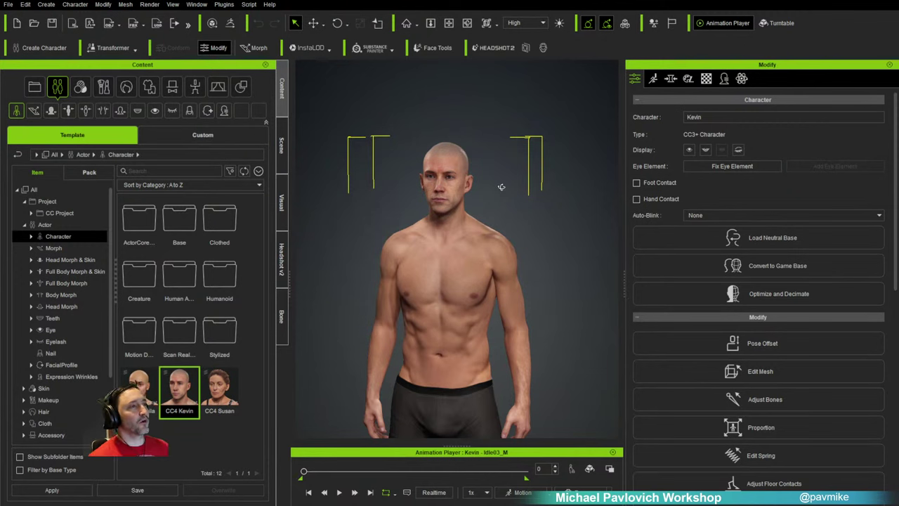
scroll(435, 164, up, 2)
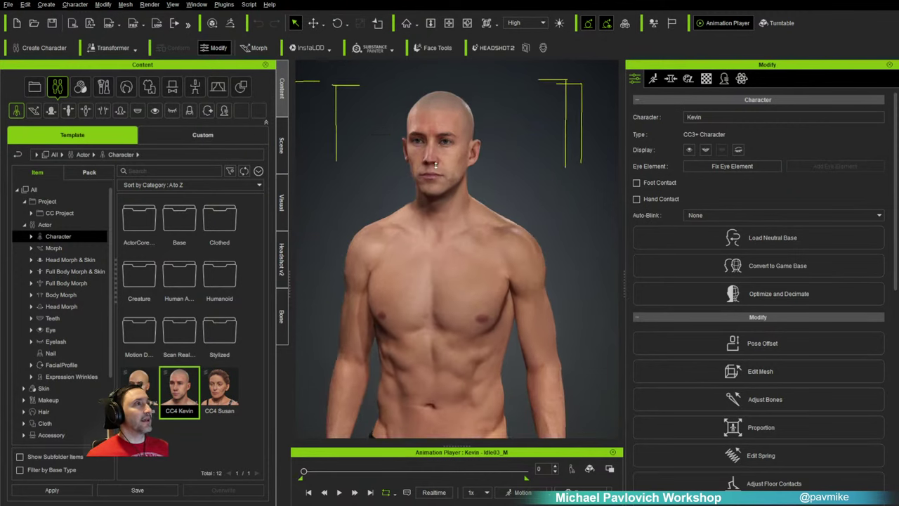
scroll(436, 164, up, 4)
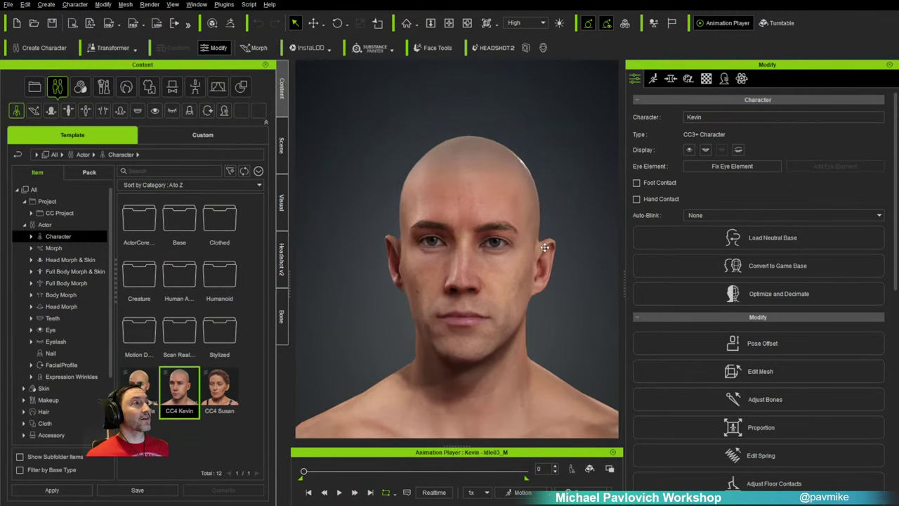
right_drag(564, 295, 571, 293)
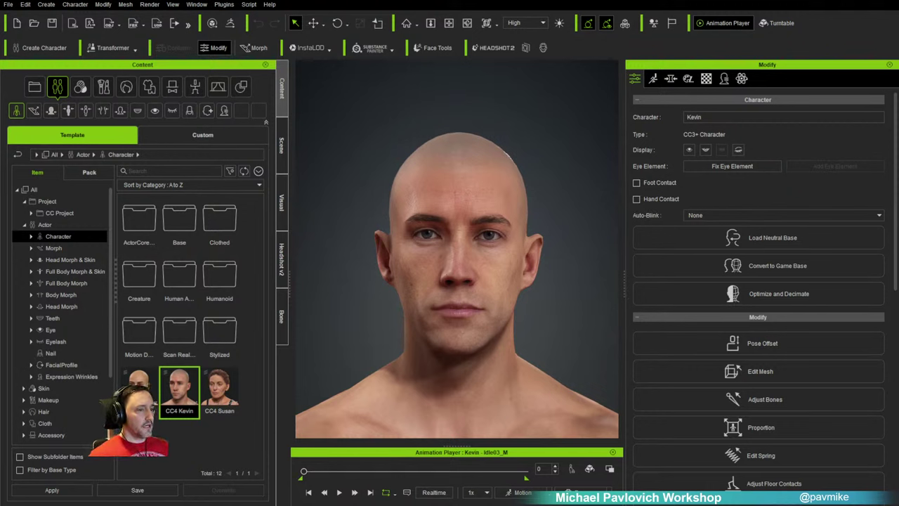
alt+right_drag(485, 214, 461, 224)
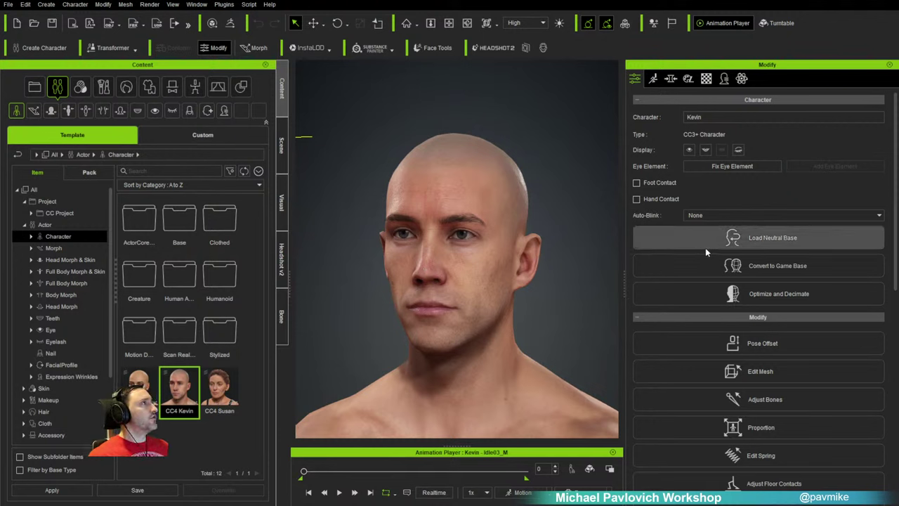
click(671, 78)
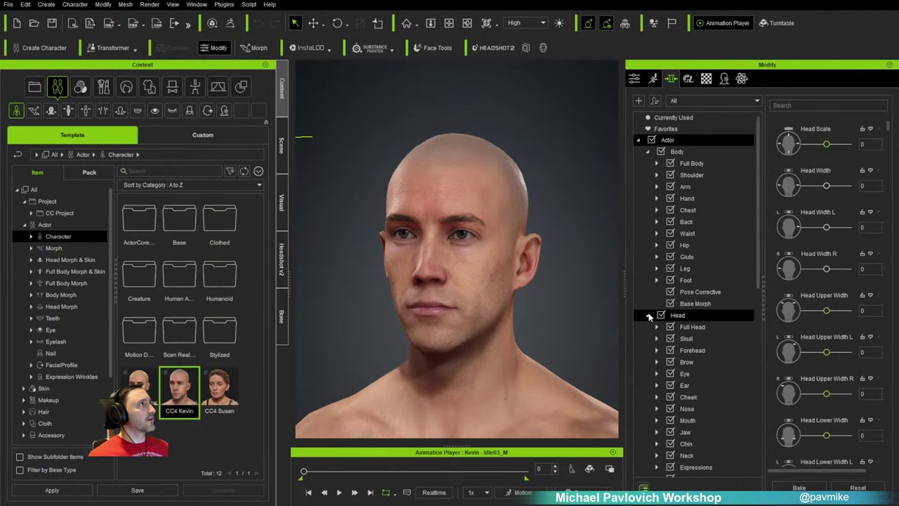
click(675, 117)
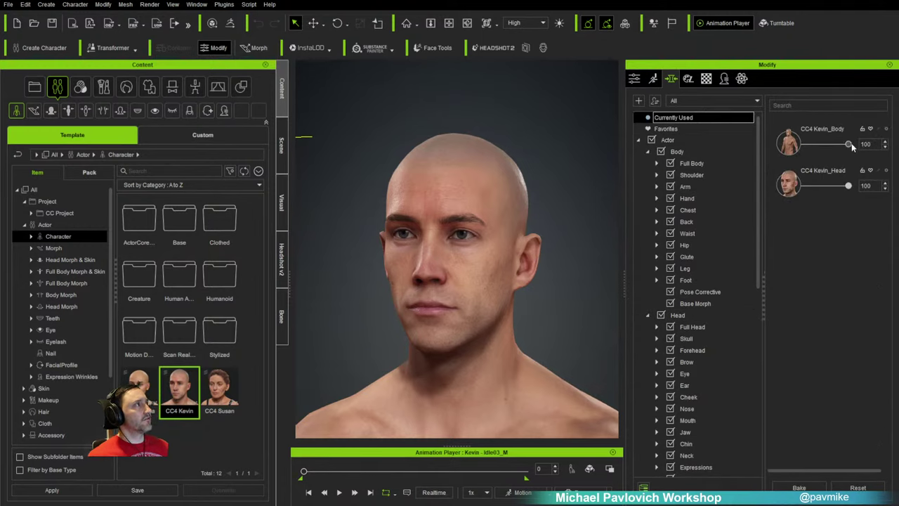
Step: Try the CC4 Kevin_Body morph at 0, checking its effect on the torso, and restore it to 100
drag(848, 144, 808, 145)
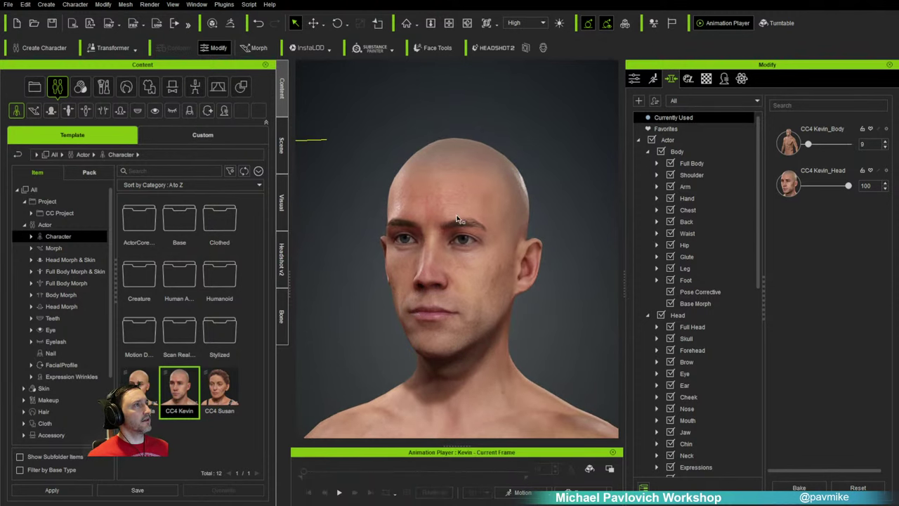
scroll(465, 235, down, 5)
scroll(474, 250, down, 5)
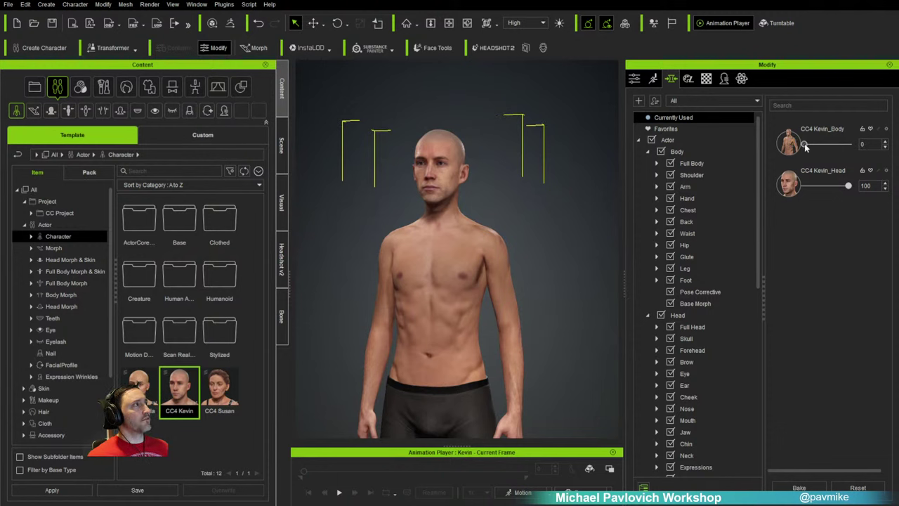
drag(807, 144, 859, 144)
drag(849, 187, 894, 193)
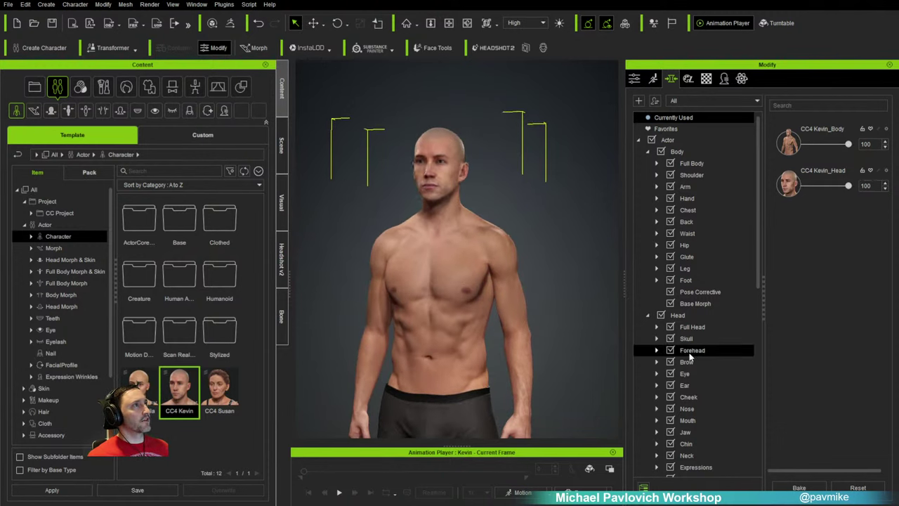
Step: Turn on Morph mode for direct viewport sculpting and frame the character's head in side view
scroll(532, 246, up, 6)
middle_drag(530, 246, 539, 319)
scroll(513, 229, up, 5)
scroll(520, 242, down, 7)
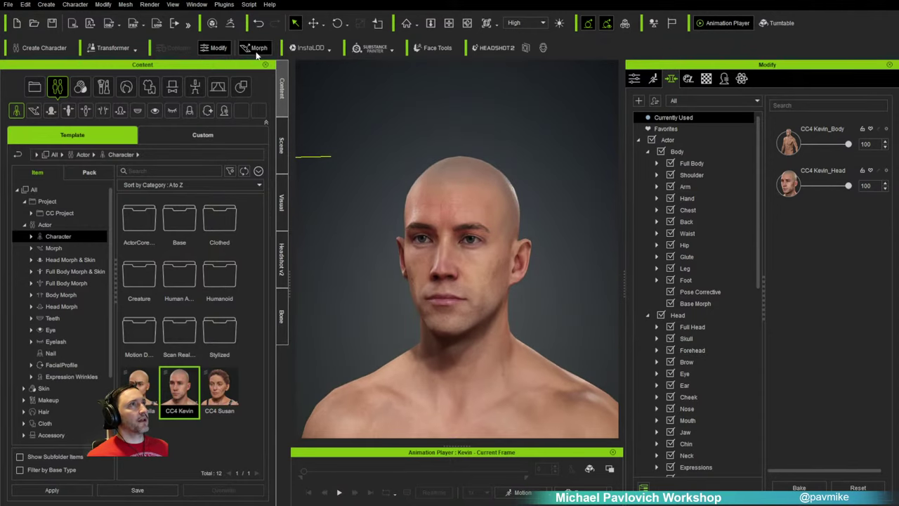
click(259, 52)
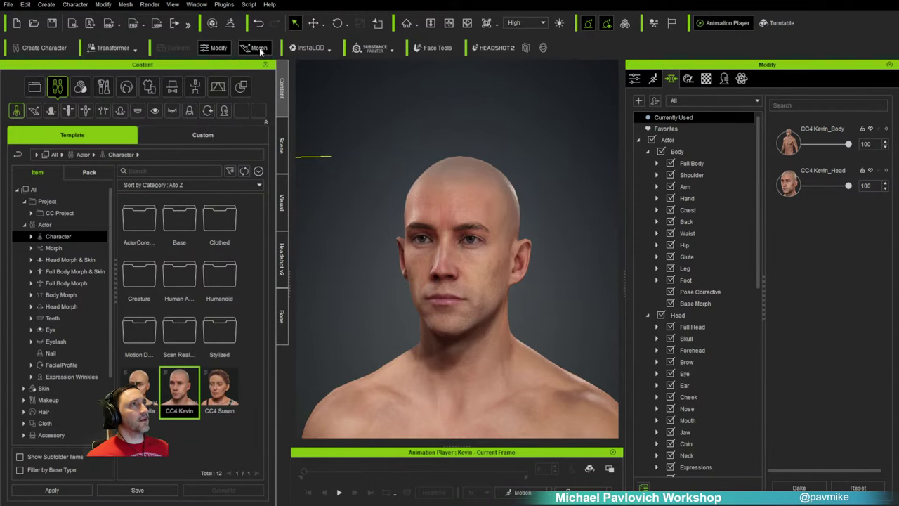
middle_drag(538, 234, 546, 169)
right_drag(546, 169, 385, 240)
scroll(385, 240, up, 3)
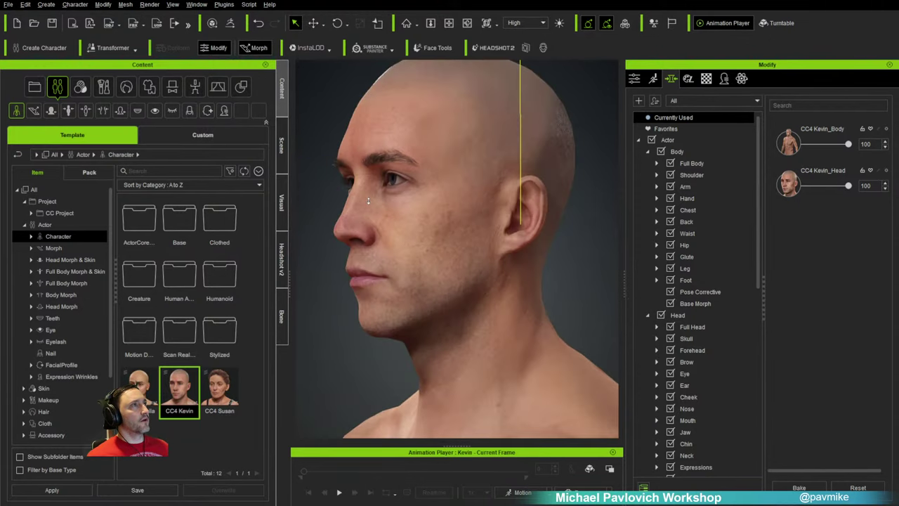
Step: Lower the character's mouth directly in the viewport to a Mouth Height of about -81
click(397, 232)
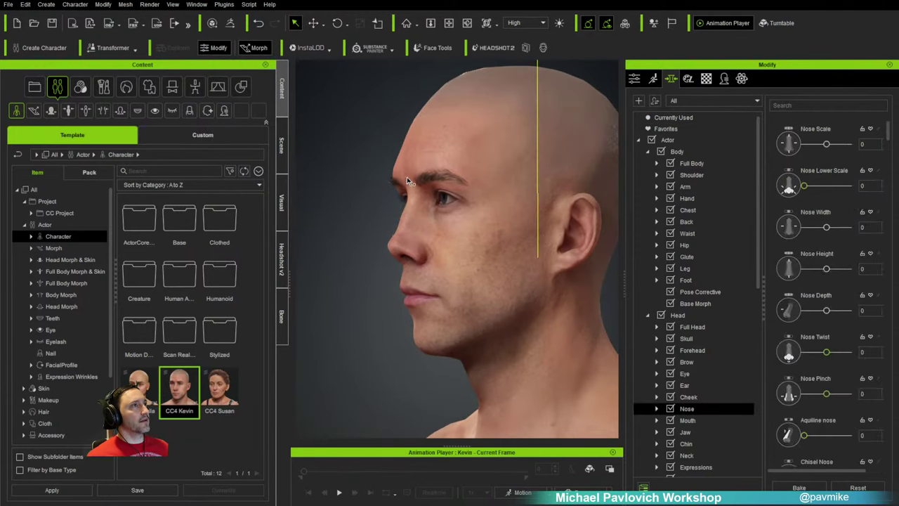
click(419, 292)
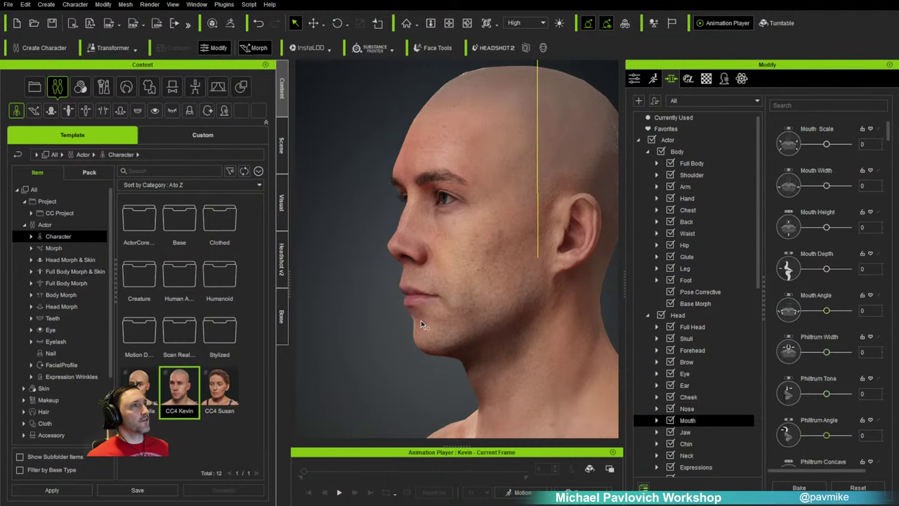
drag(425, 299, 429, 323)
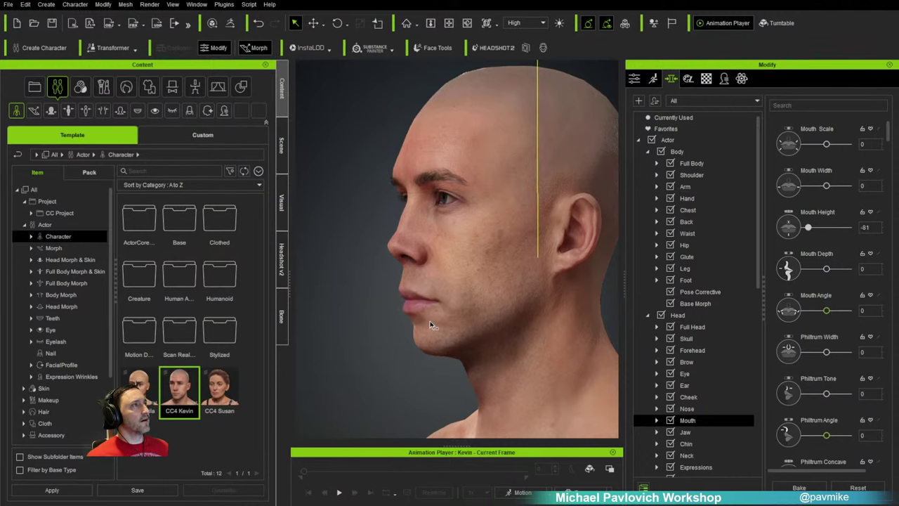
Step: Angle the character's ears outward in the viewport until Ear Angle Out reaches 100
drag(569, 223, 677, 228)
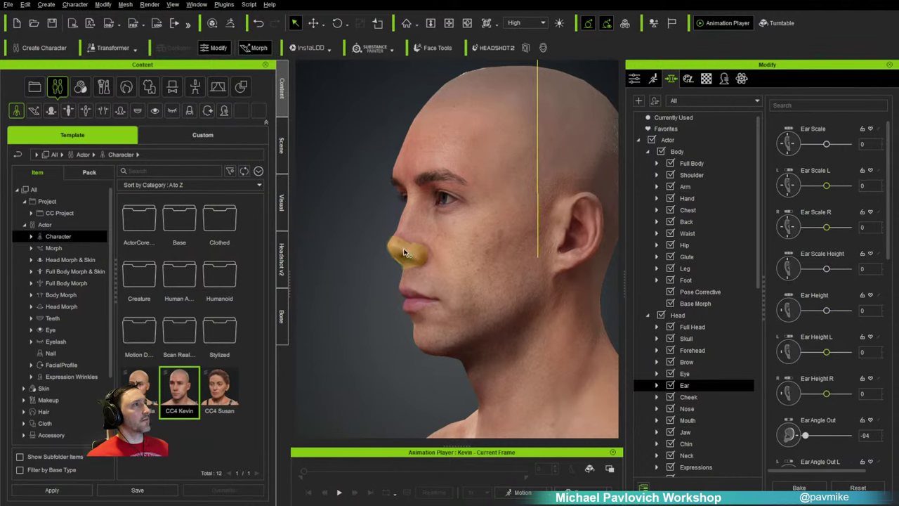
right_drag(411, 257, 509, 228)
drag(509, 228, 723, 265)
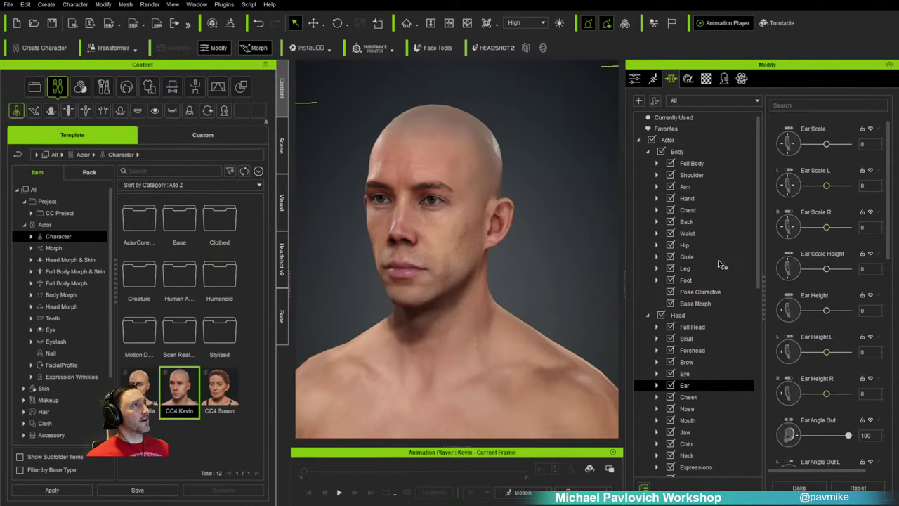
scroll(783, 323, down, 6)
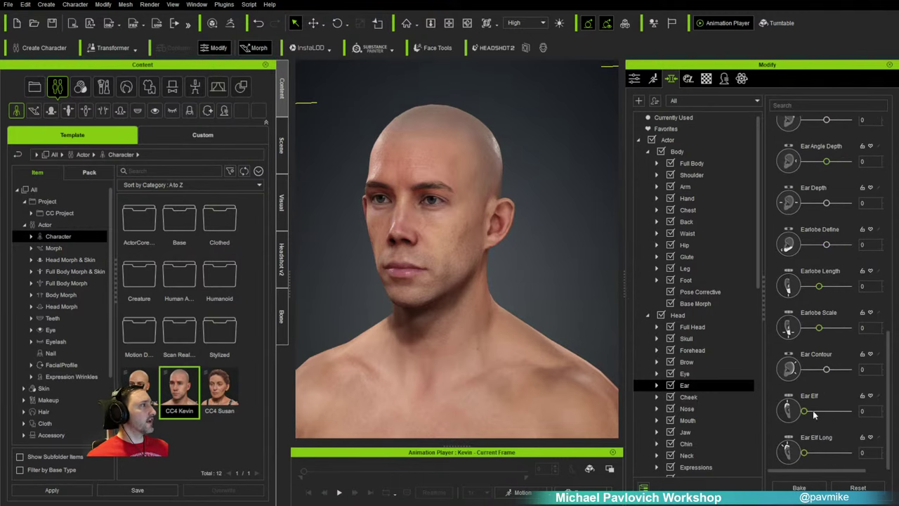
Step: Raise the Ear Elf morph to 100 and look at the reshaped ears from the front
drag(805, 411, 895, 418)
right_drag(527, 283, 532, 269)
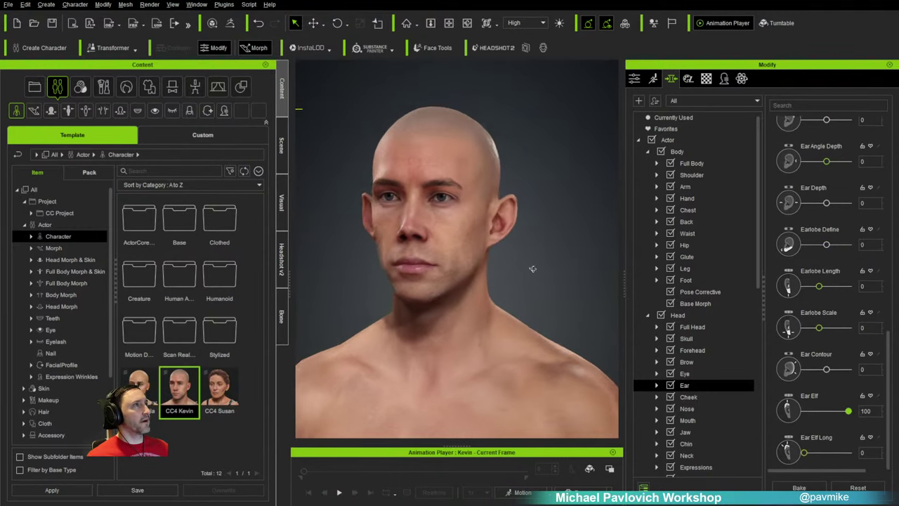
middle_drag(476, 257, 505, 284)
right_drag(504, 284, 508, 287)
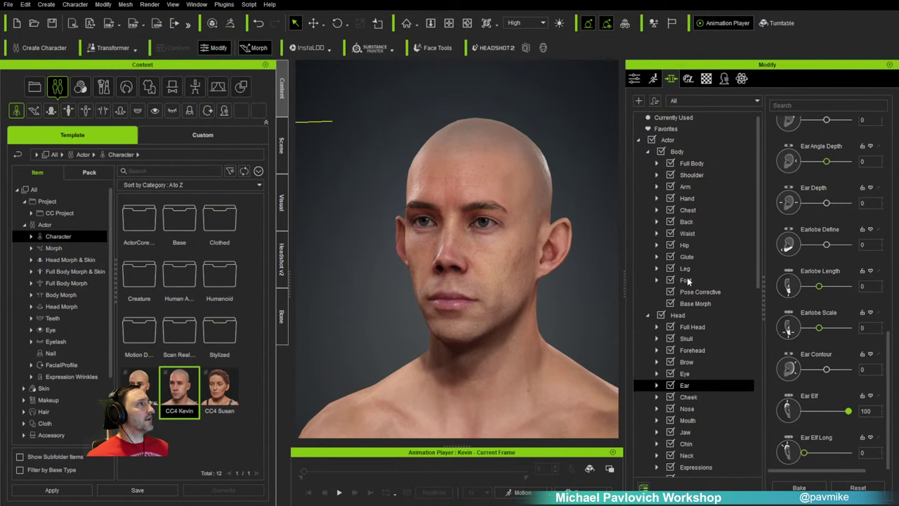
Step: Show the Full Head morphs, try the Face Old morph, and return it to 0
click(688, 328)
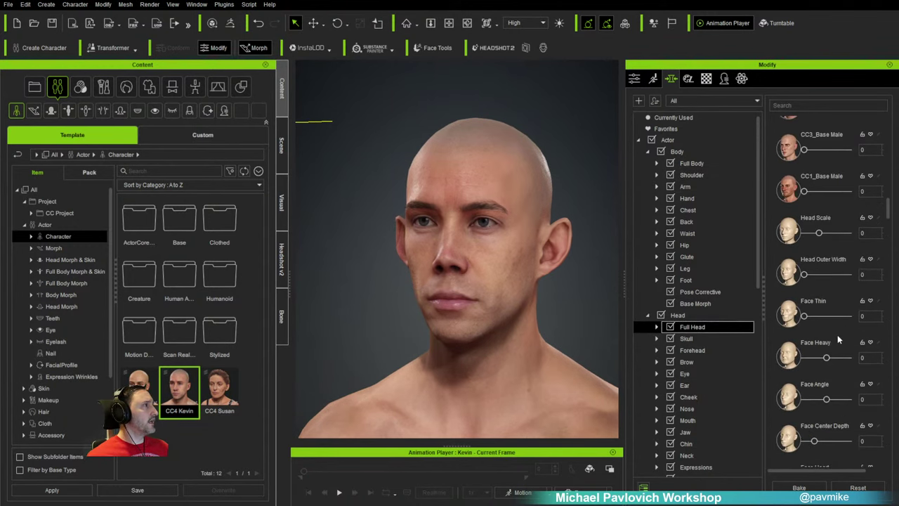
scroll(826, 369, down, 3)
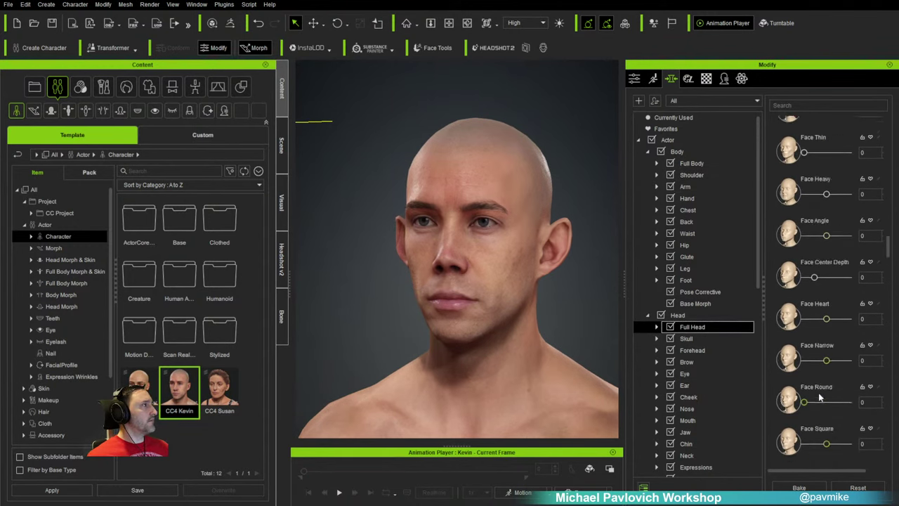
scroll(821, 397, down, 2)
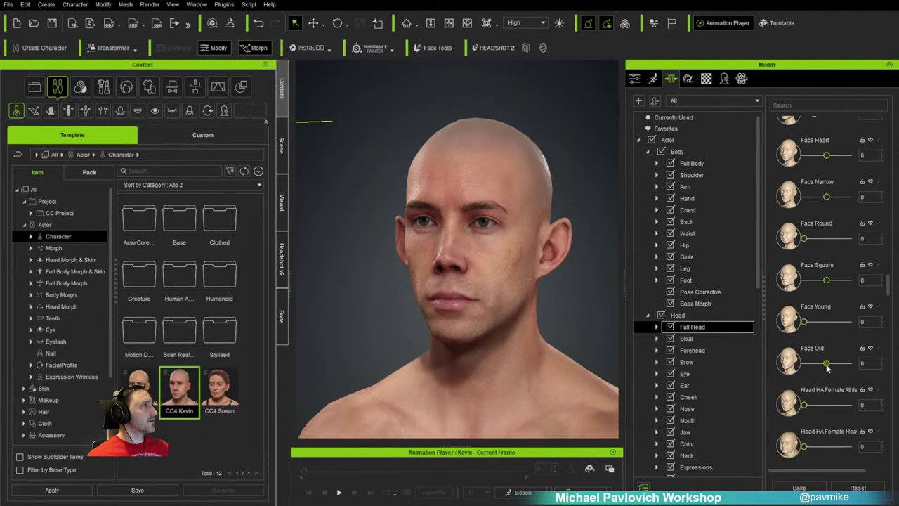
drag(862, 364, 824, 360)
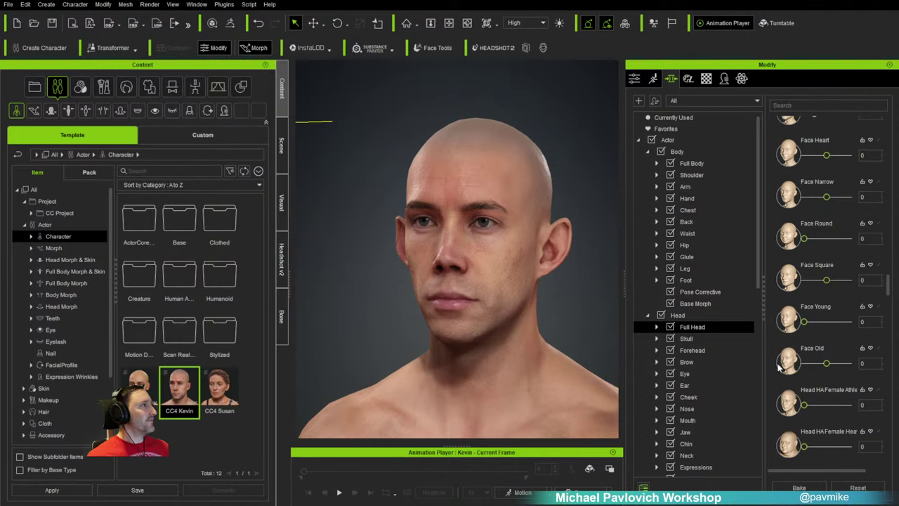
Step: Set the Head HA Male Thin morph to 23 among the Full Head morphs
scroll(778, 368, down, 2)
scroll(778, 369, down, 7)
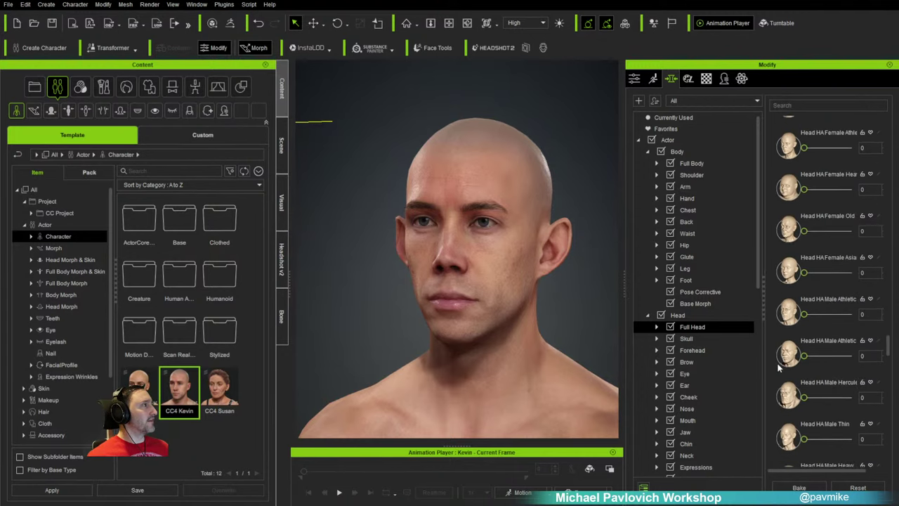
mouse_move(805, 345)
mouse_down()
mouse_move(848, 345)
mouse_move(805, 345)
mouse_up()
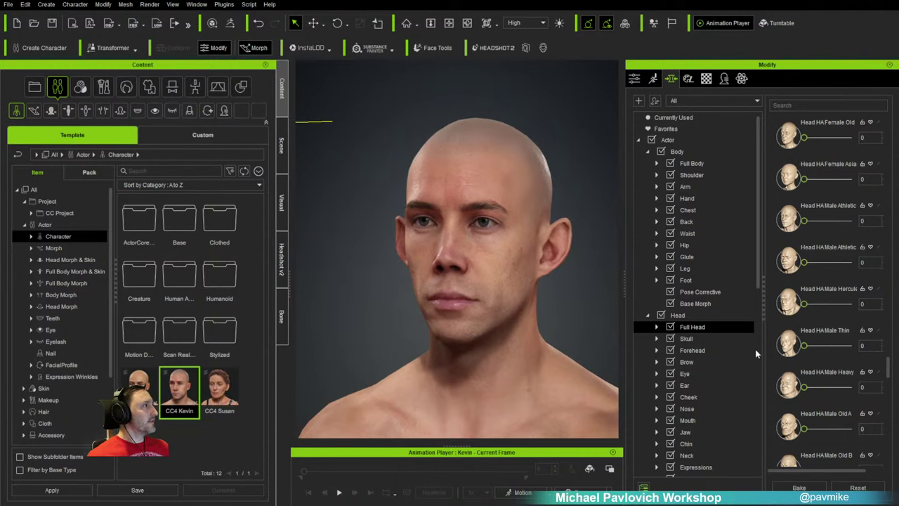
scroll(770, 350, down, 2)
scroll(770, 350, down, 2)
scroll(771, 350, up, 1)
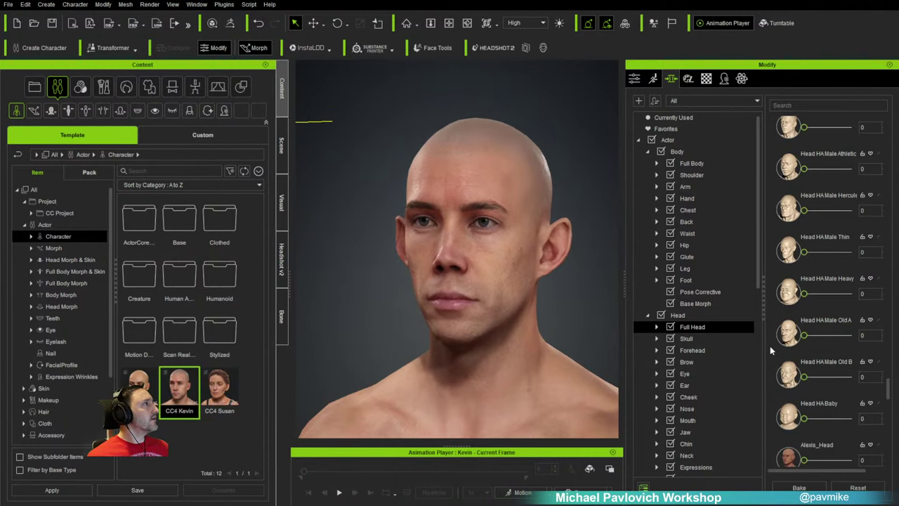
scroll(770, 350, up, 1)
scroll(770, 350, up, 4)
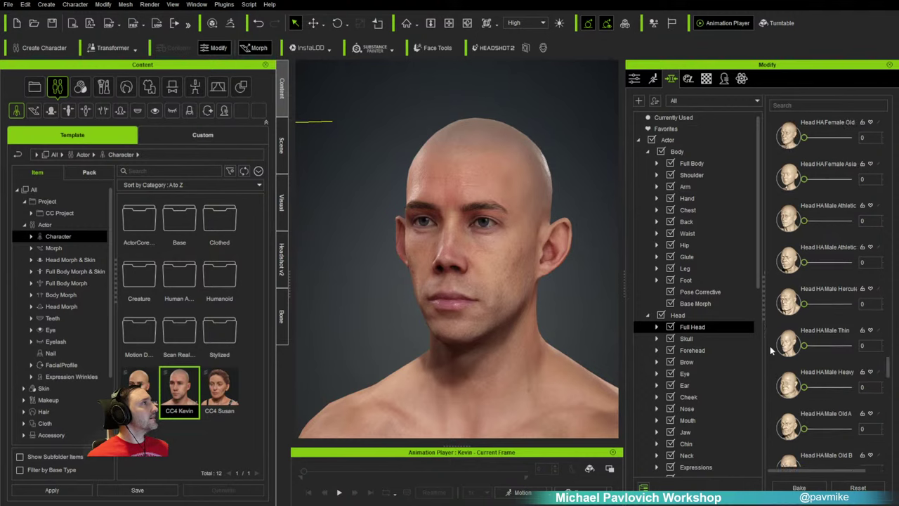
scroll(771, 350, down, 3)
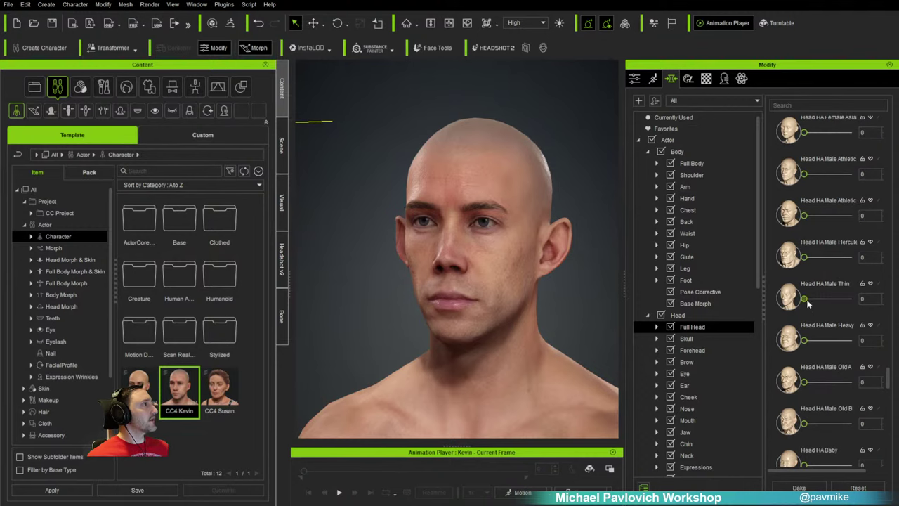
drag(805, 300, 818, 303)
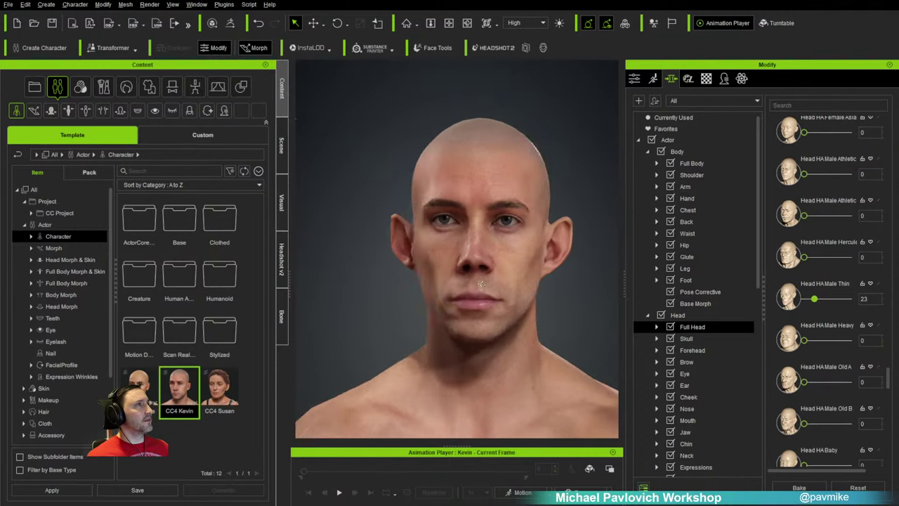
Step: Adjust the cheekbones directly in the viewport to a Cheek Bone Scale of 43, and check the face from the front
right_drag(518, 292, 492, 267)
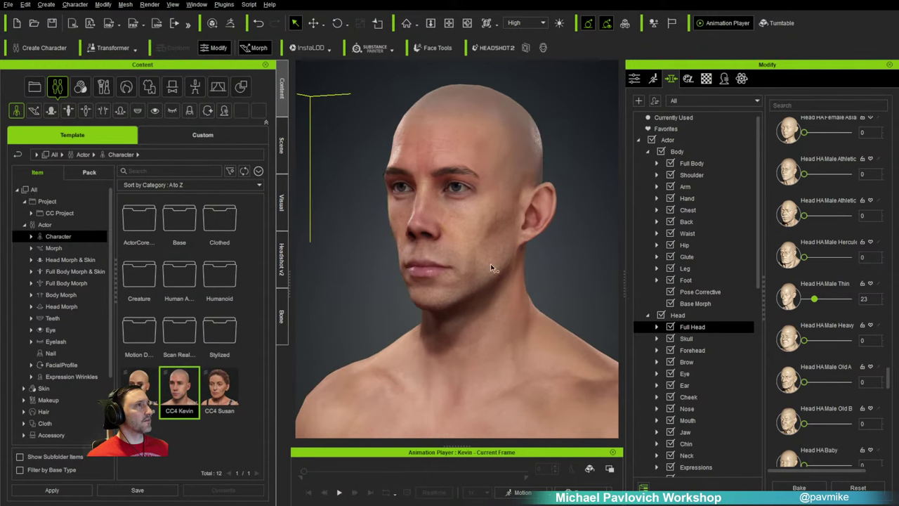
click(493, 217)
drag(496, 223, 479, 221)
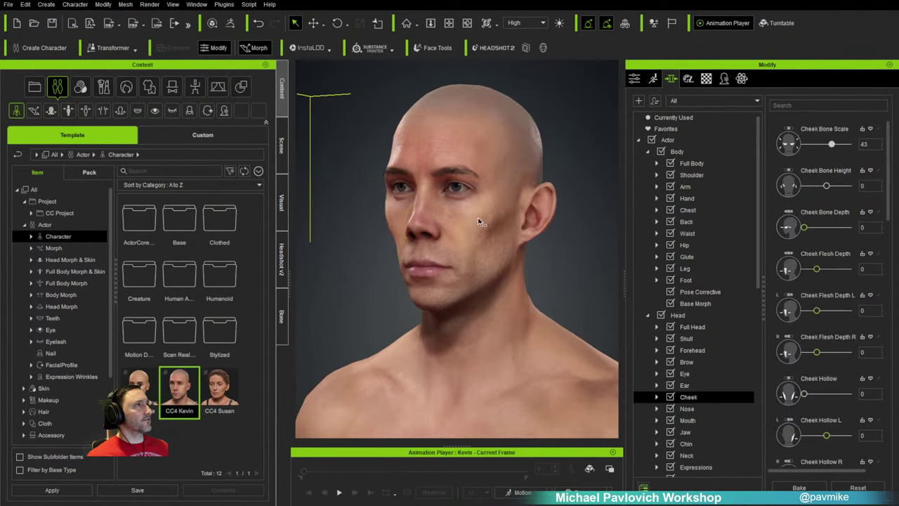
mouse_move(427, 264)
right_down()
mouse_move(622, 271)
mouse_move(410, 266)
mouse_move(421, 267)
right_up()
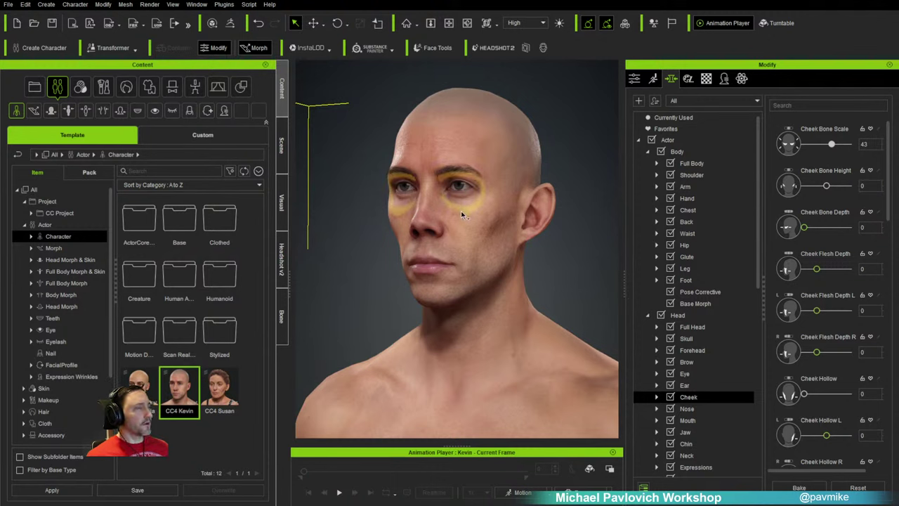
right_drag(461, 215, 541, 297)
middle_drag(577, 255, 570, 278)
right_drag(570, 279, 566, 286)
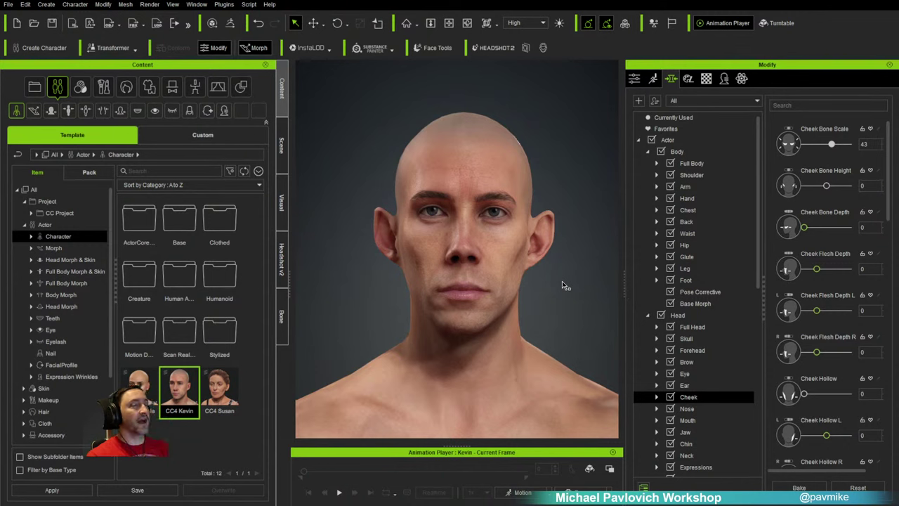
Step: Mirror-copy one side of the Kevin character's mesh onto the other with Edit Mesh, and leave mesh editing
click(283, 148)
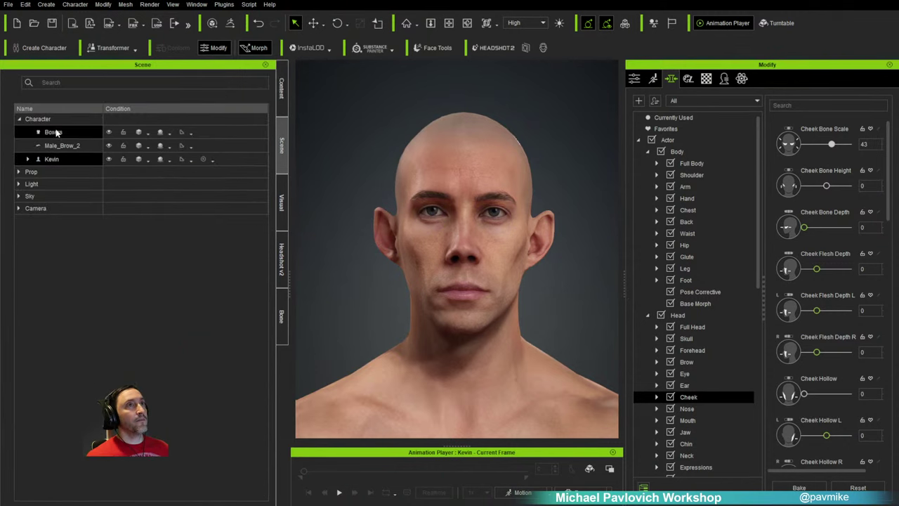
click(48, 161)
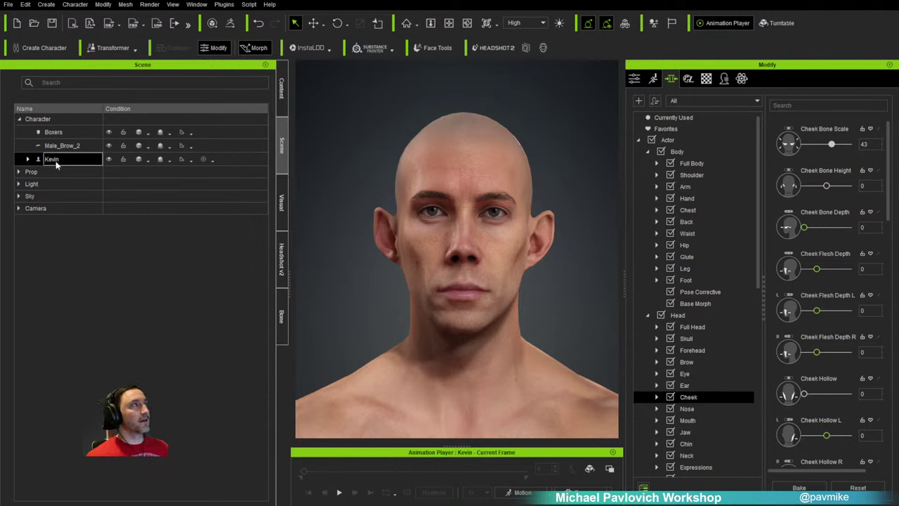
click(635, 78)
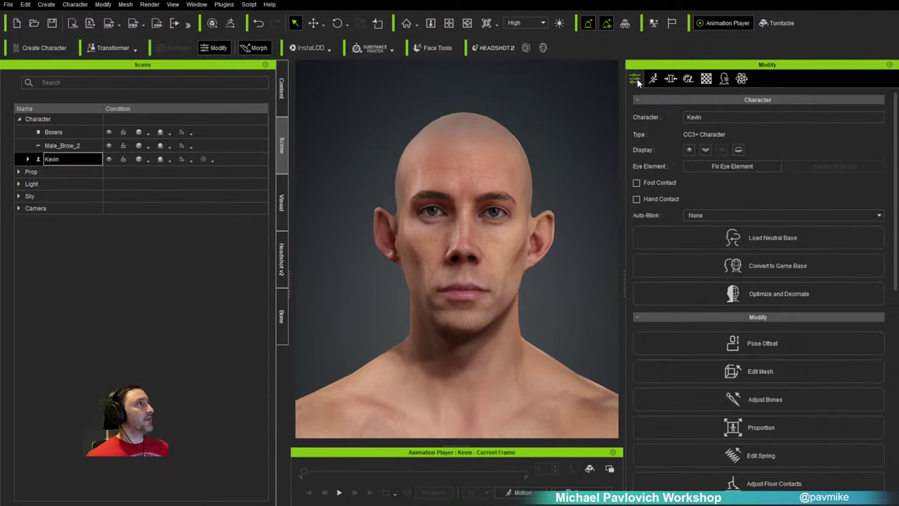
scroll(749, 285, down, 3)
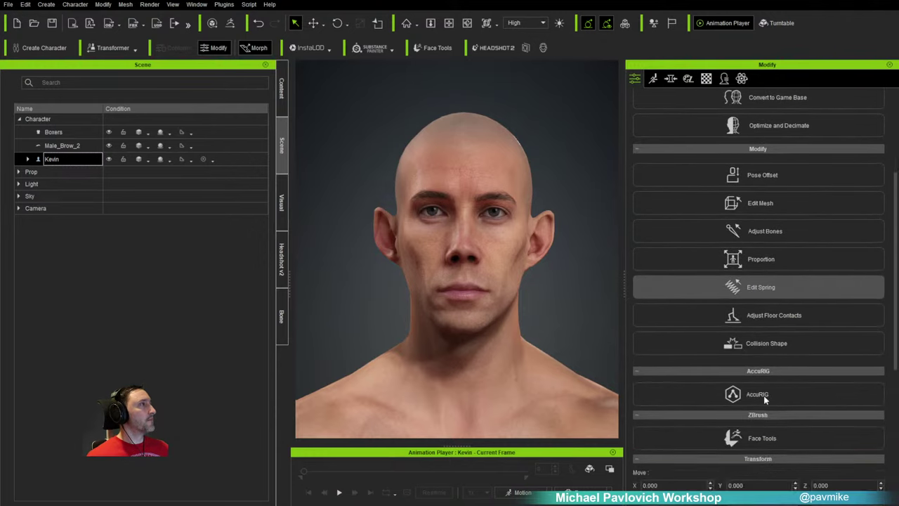
click(763, 286)
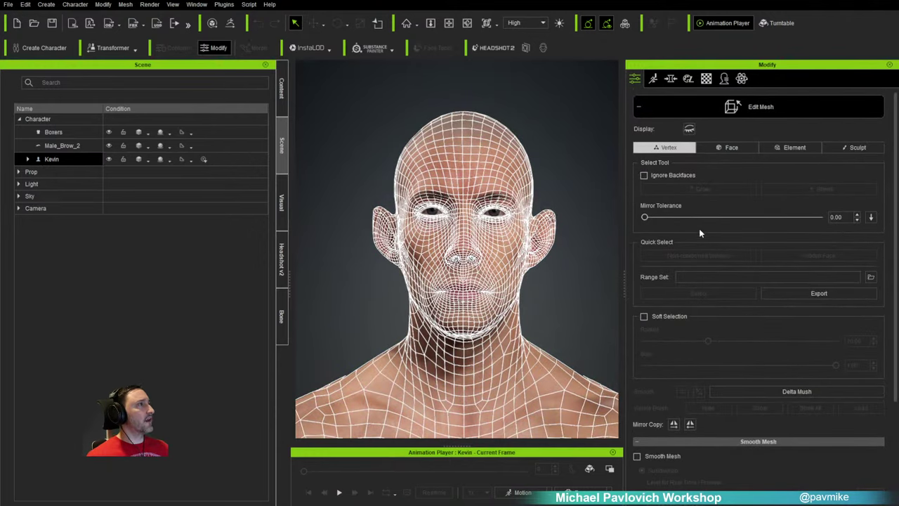
click(671, 426)
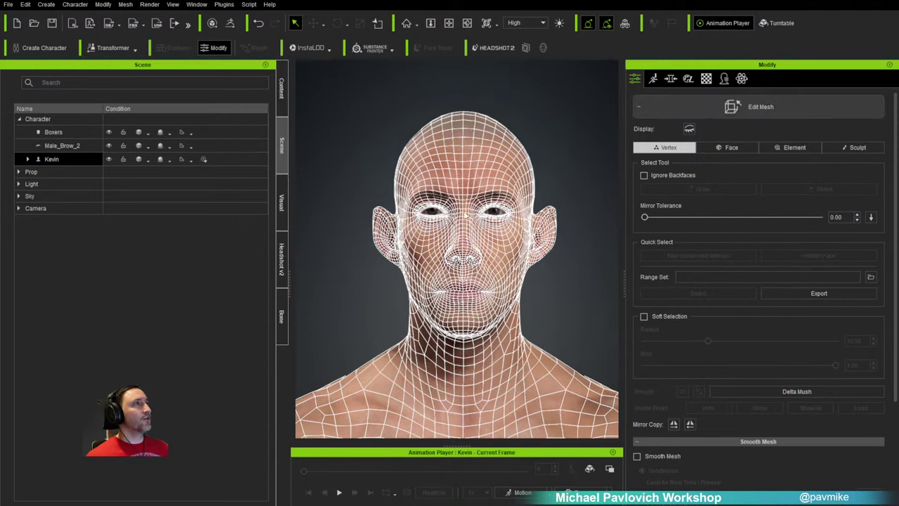
click(745, 106)
Step: Examine the face up close from the front and from below for symmetry
scroll(508, 207, up, 3)
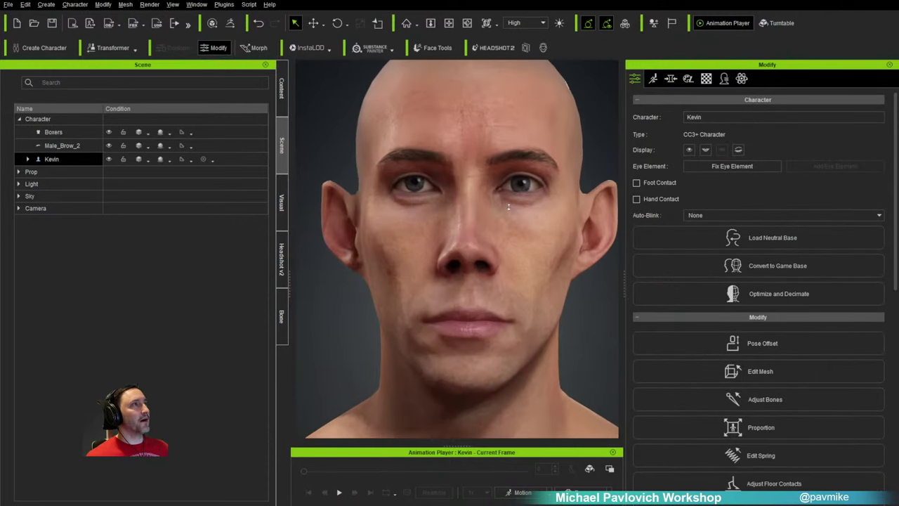
mouse_move(508, 206)
right_down()
mouse_move(497, 168)
mouse_move(503, 254)
mouse_move(500, 218)
right_up()
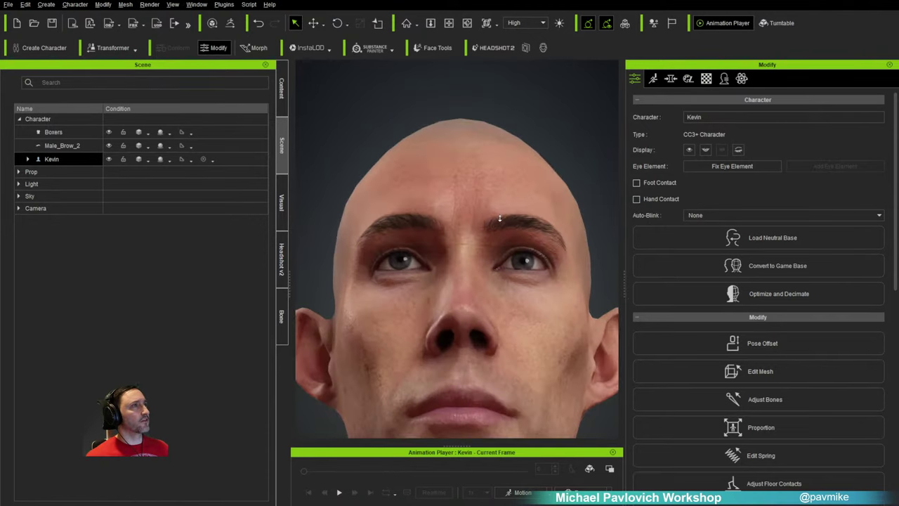
alt+middle_drag(469, 242, 469, 228)
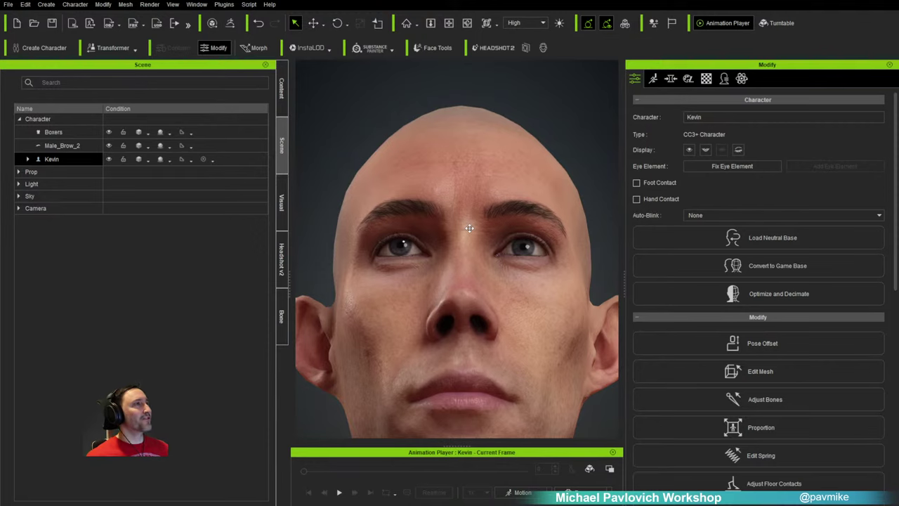
scroll(477, 268, up, 5)
scroll(447, 283, down, 5)
middle_drag(447, 283, 460, 345)
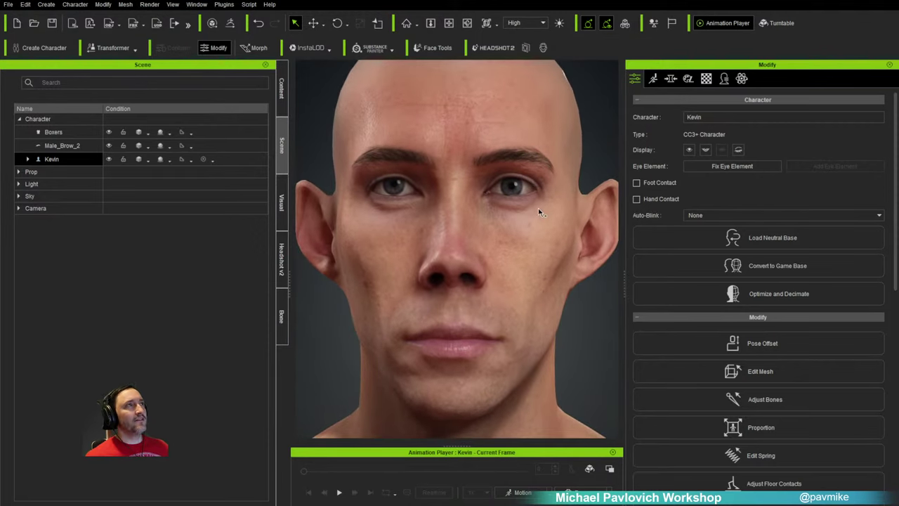
Step: Set the Eyeball Height L morph to 23 among the head's Eyeball morphs, and view the character from farther away
click(670, 78)
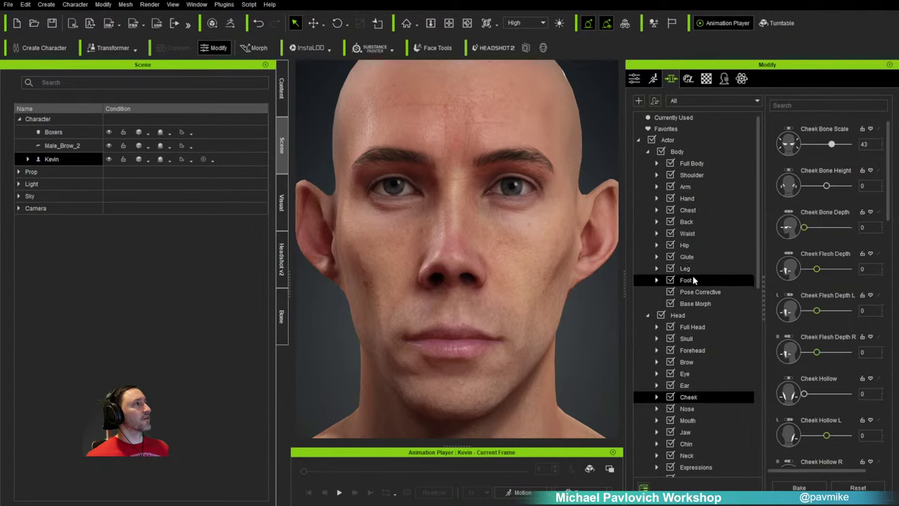
scroll(693, 280, down, 8)
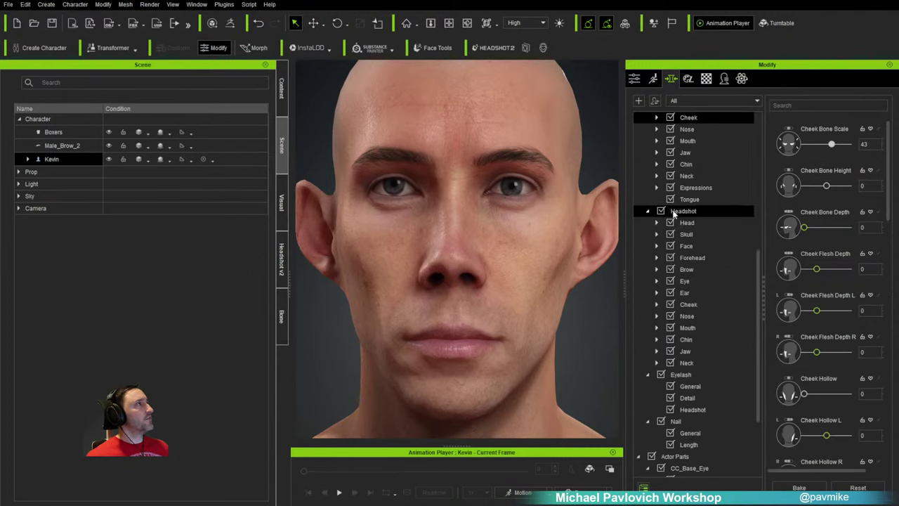
scroll(673, 212, up, 3)
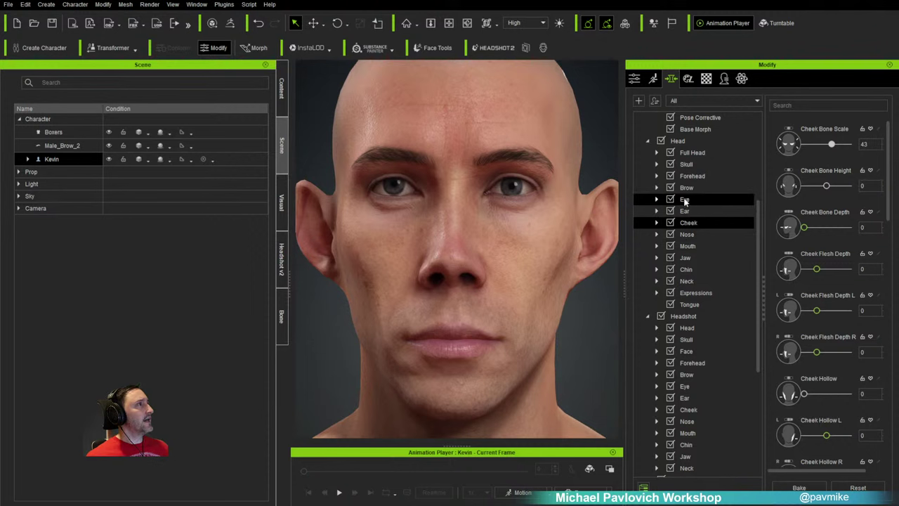
click(685, 200)
click(657, 199)
click(697, 258)
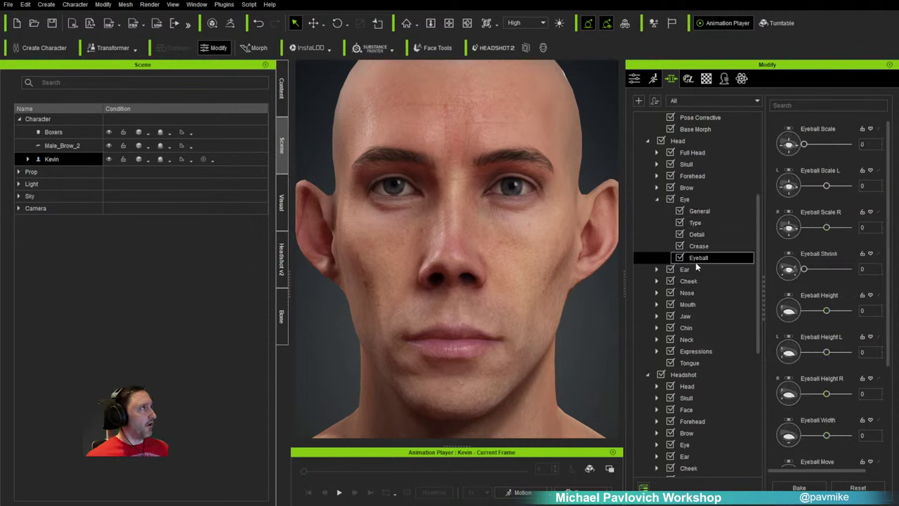
scroll(828, 298, down, 1)
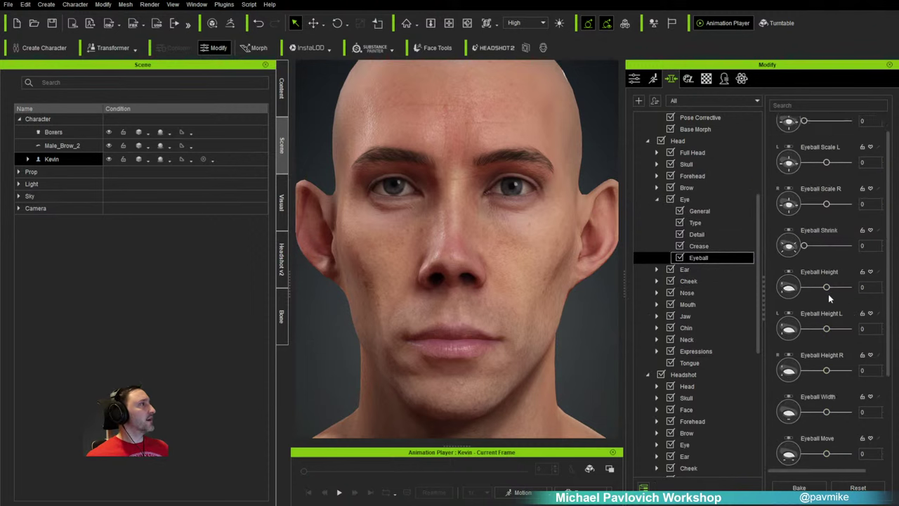
scroll(828, 298, down, 1)
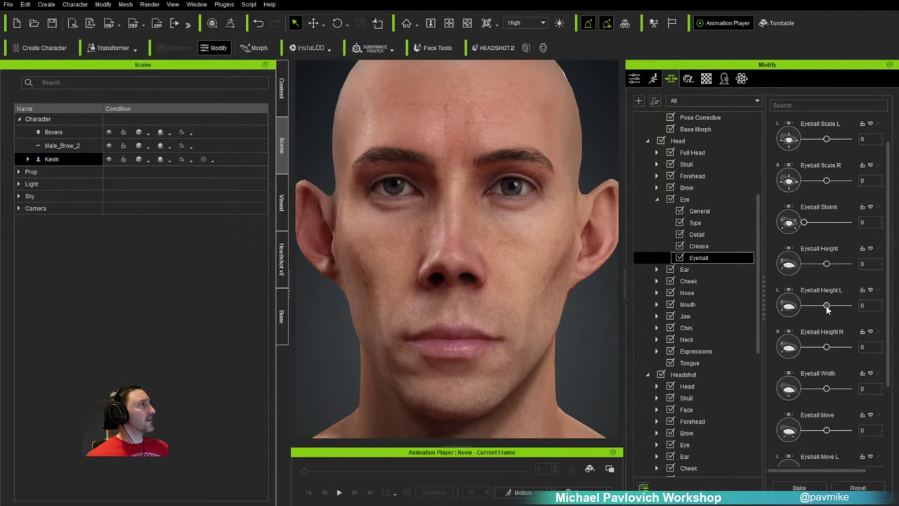
drag(826, 306, 831, 308)
alt+drag(560, 248, 497, 264)
scroll(534, 281, down, 5)
scroll(510, 269, up, 3)
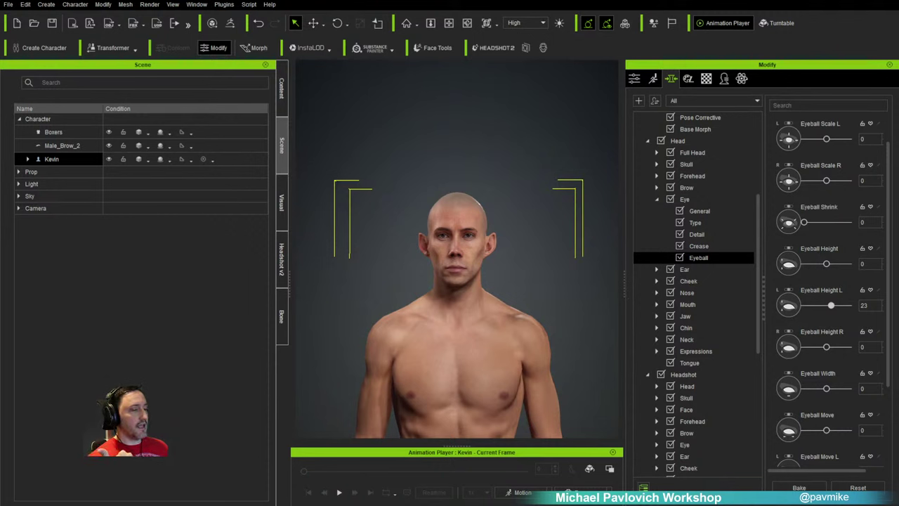
Step: Open ZBrush Face Tools for the Kevin character, keeping the Create New action and the Level 6 - 2K Texture Resolution subdivision
double_click(46, 159)
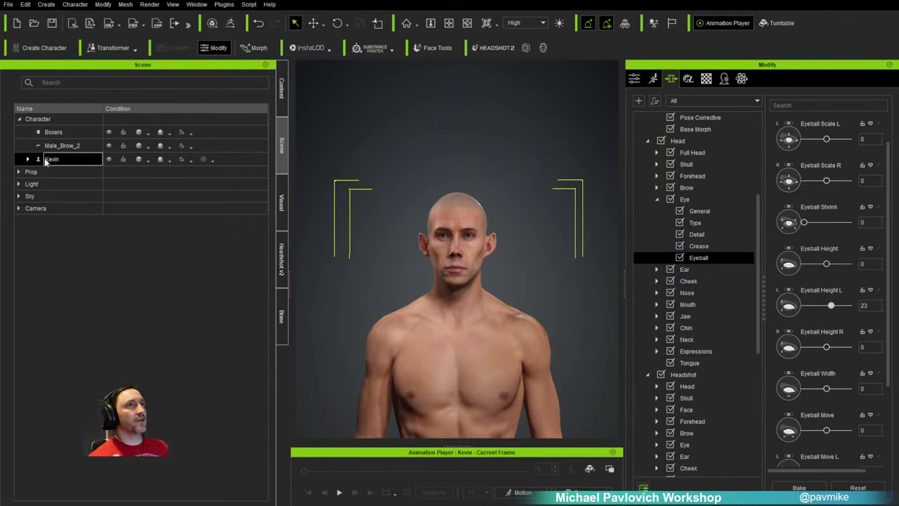
click(632, 79)
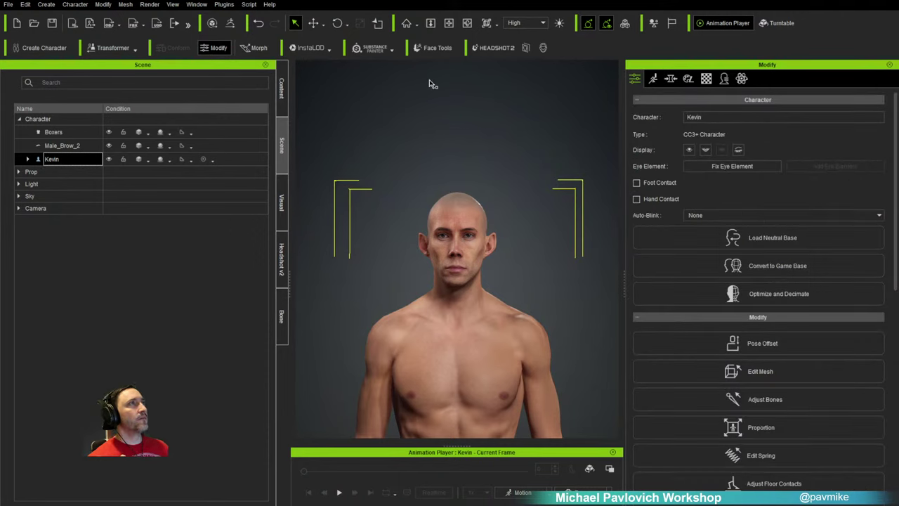
click(434, 48)
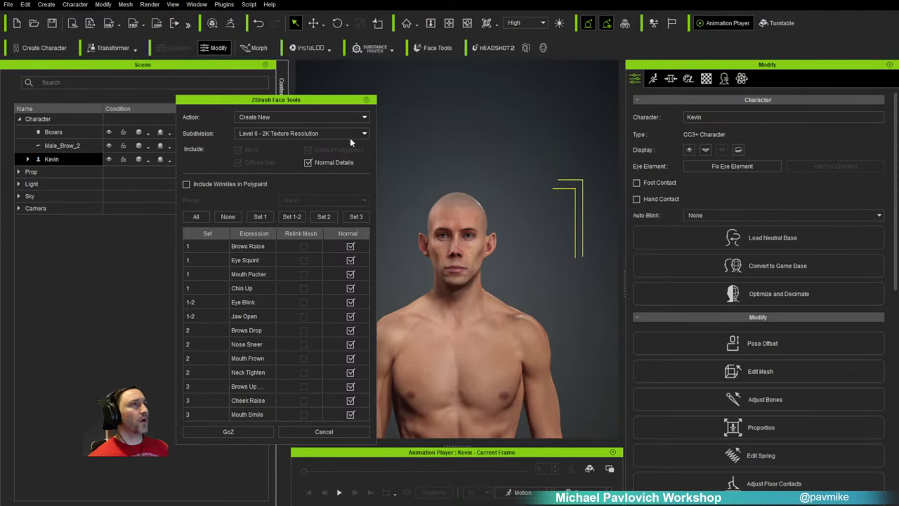
drag(323, 102, 342, 97)
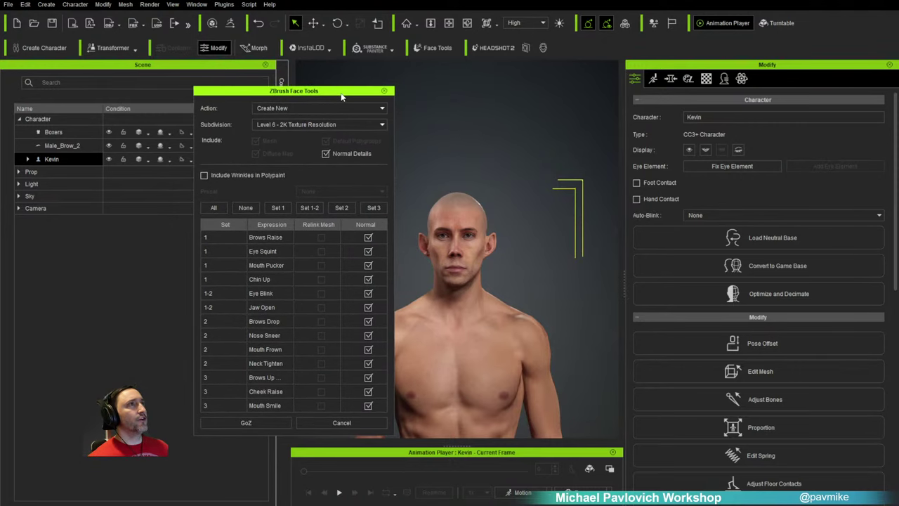
click(383, 110)
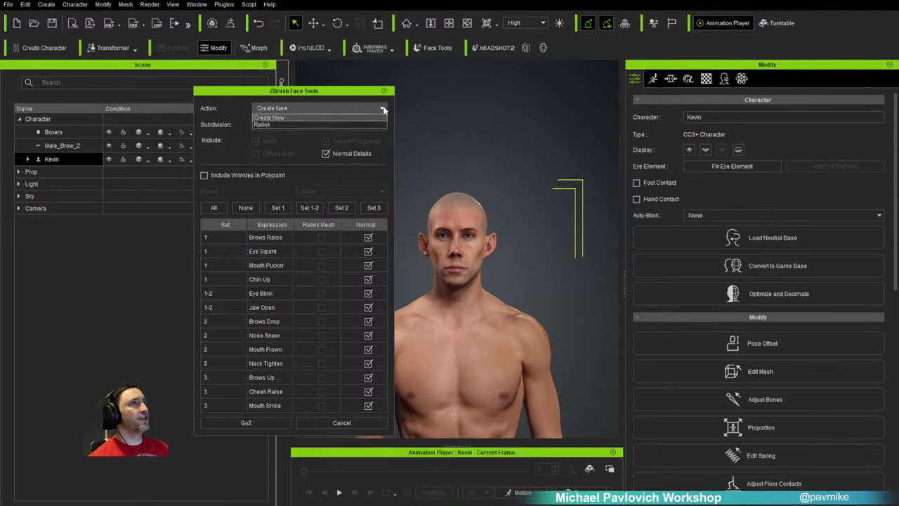
click(281, 109)
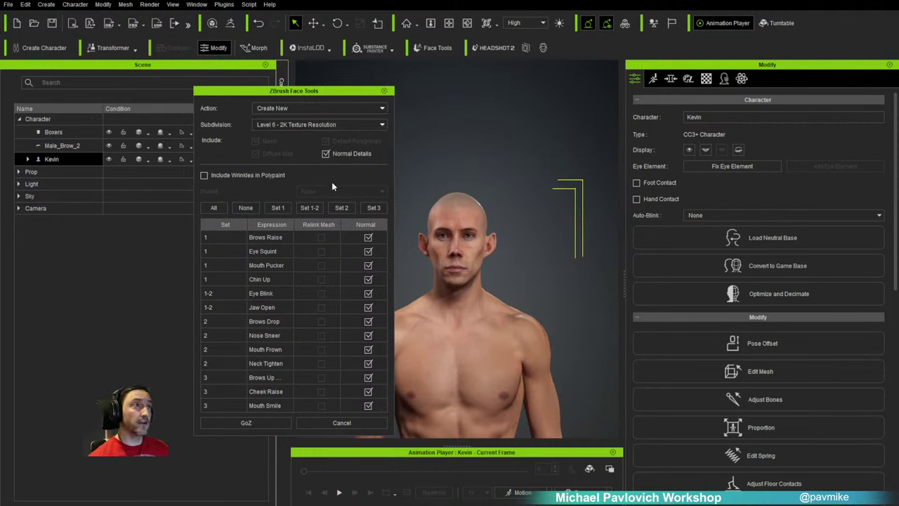
click(294, 124)
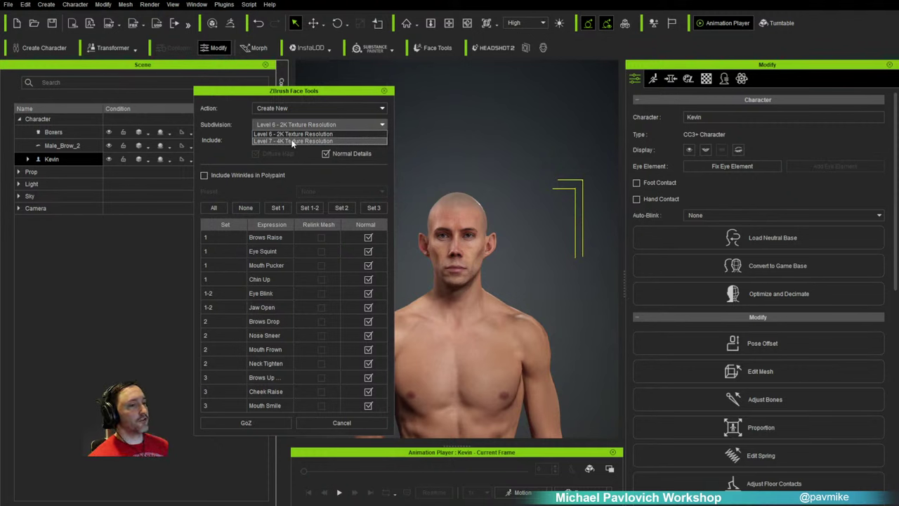
key(Escape)
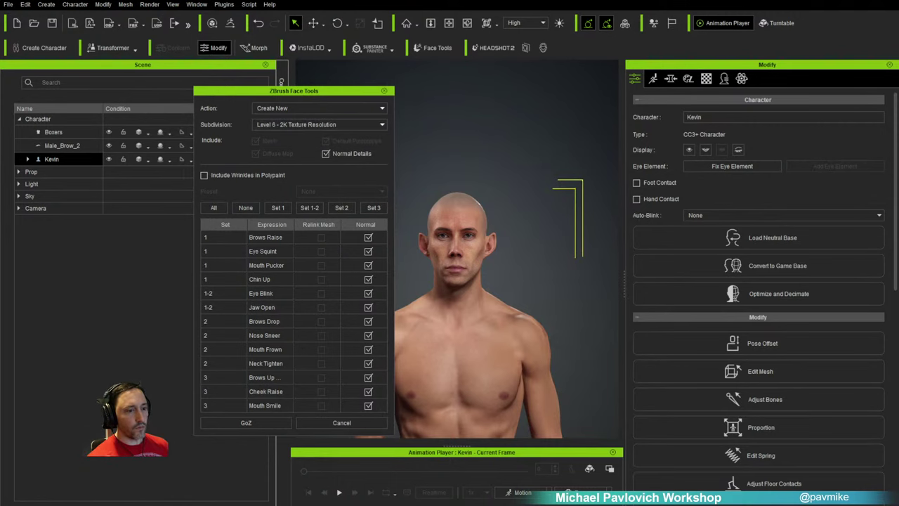
Step: Switch to the browser to view parts of the Goblin and Troll Giant process video and the channel's video list, and return to Character Creator
key(alt+Tab)
click(88, 357)
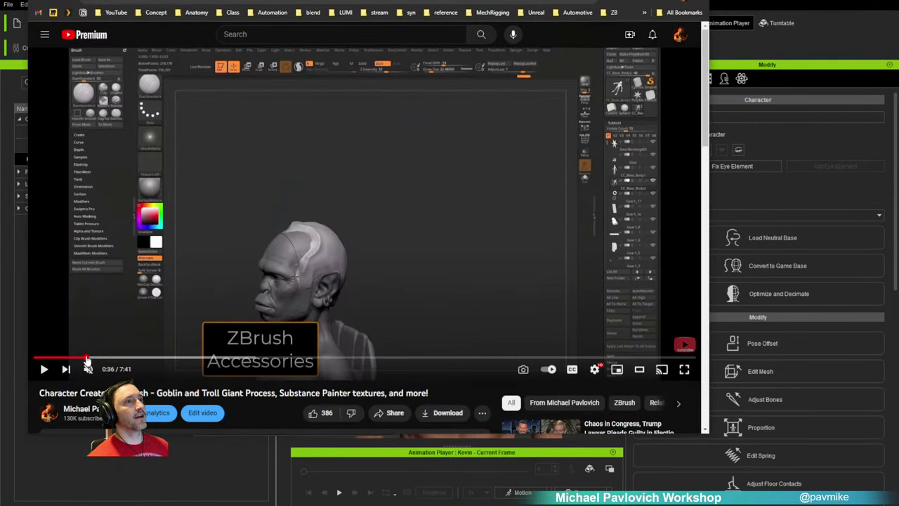
click(94, 357)
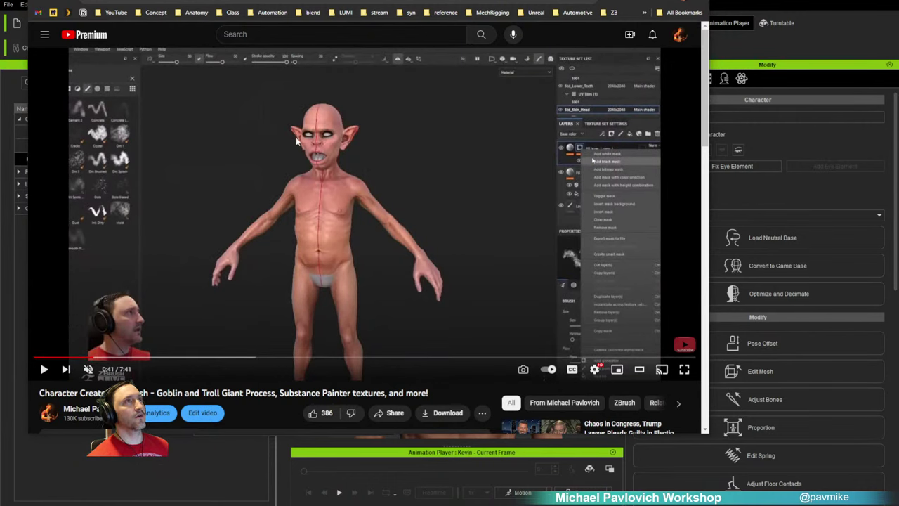
key(alt+Left)
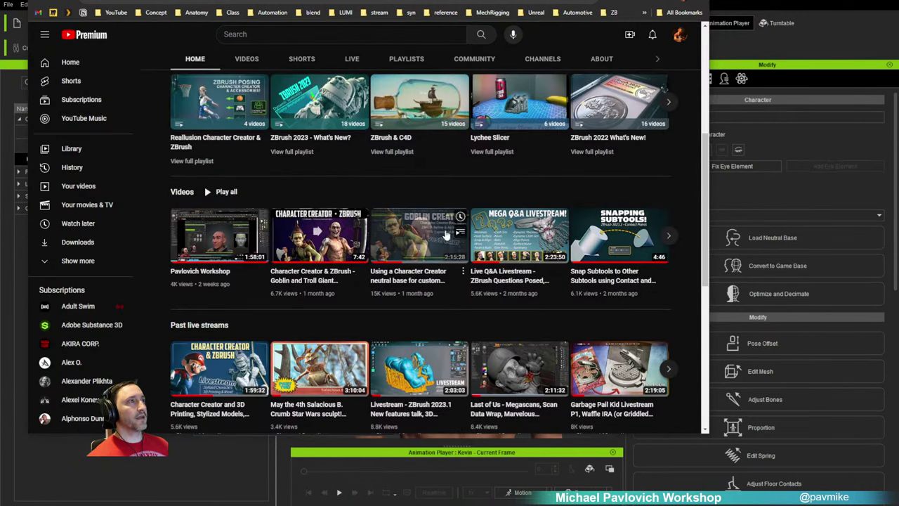
key(alt+Right)
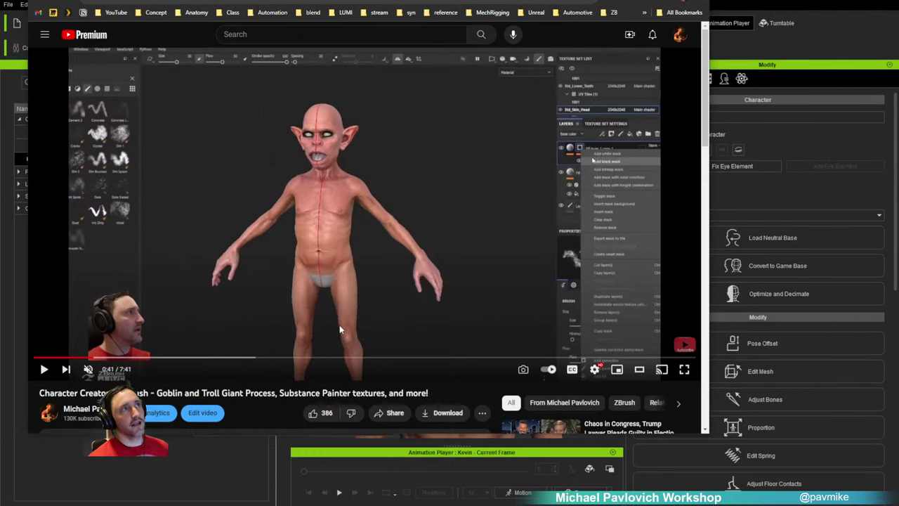
drag(393, 1, 355, 393)
key(super+Down)
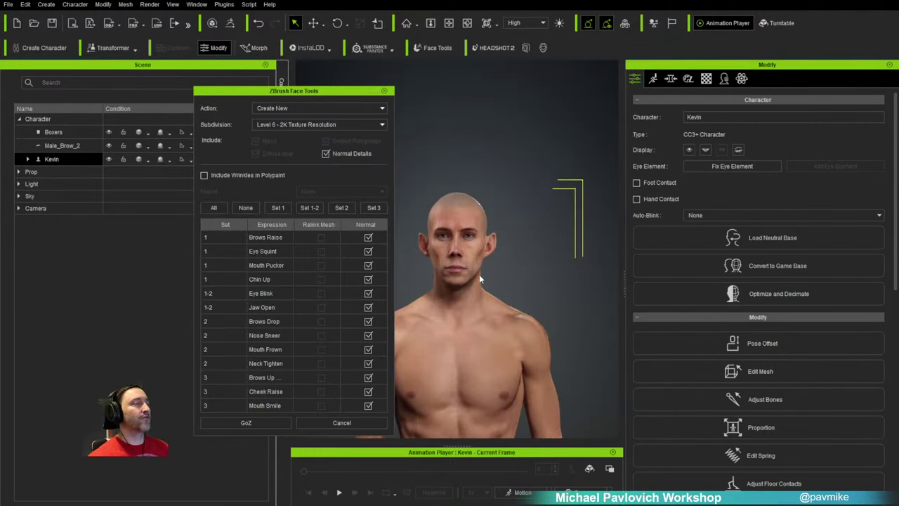
Step: Review the subdivision options and try the None, Set 1, Set 1-2, Set 2 and Set 3 expression selections in turn
click(303, 123)
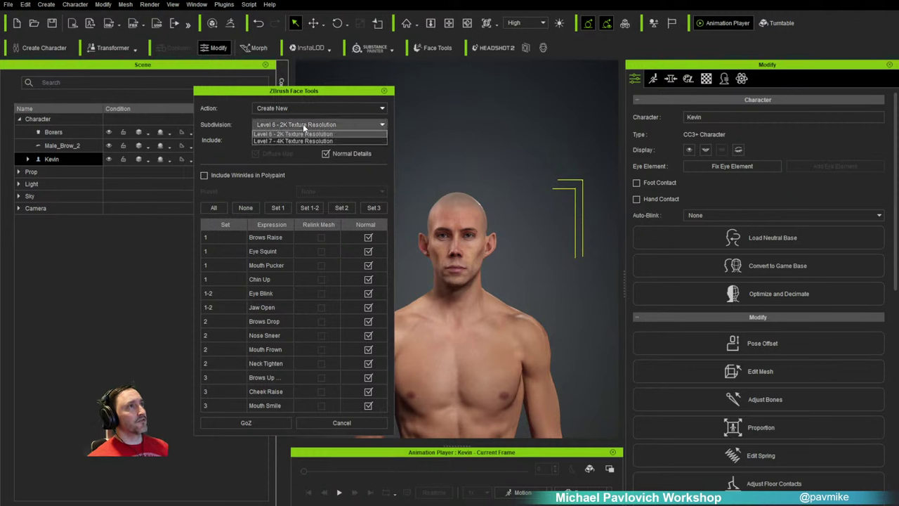
click(302, 124)
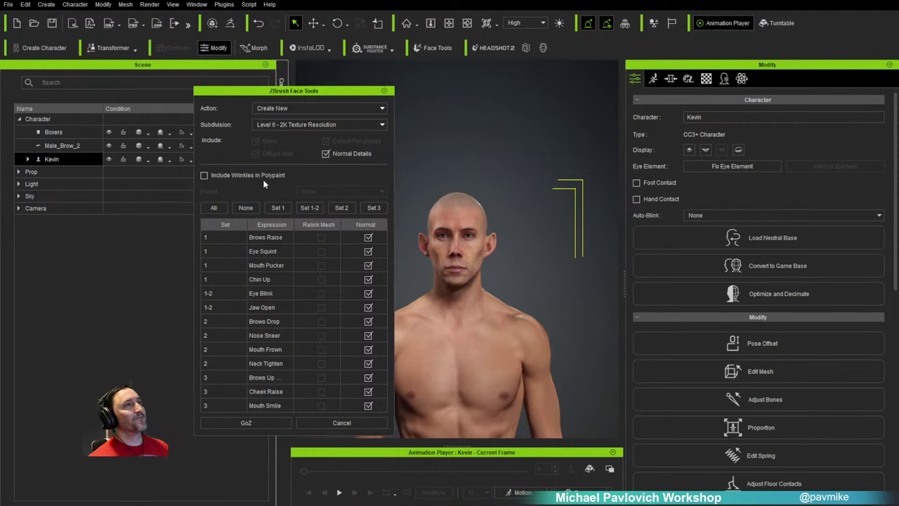
click(238, 208)
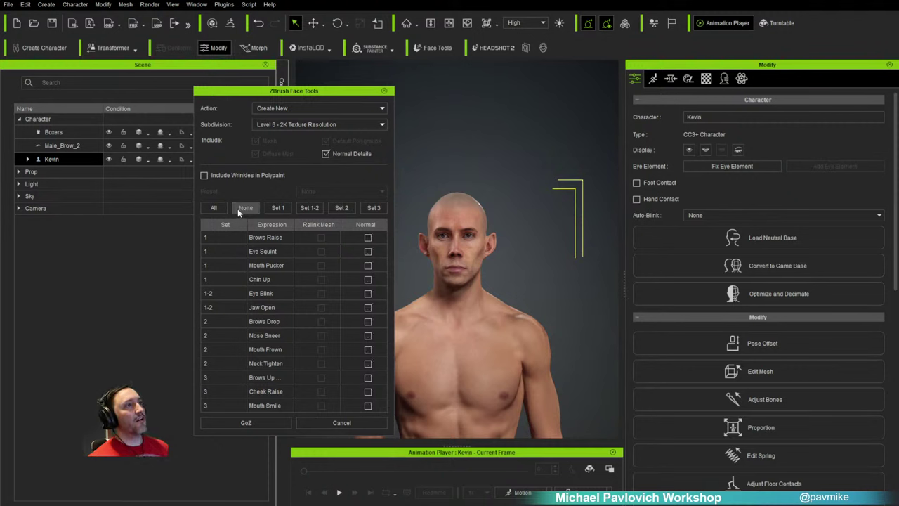
click(274, 208)
click(307, 207)
click(339, 208)
click(370, 207)
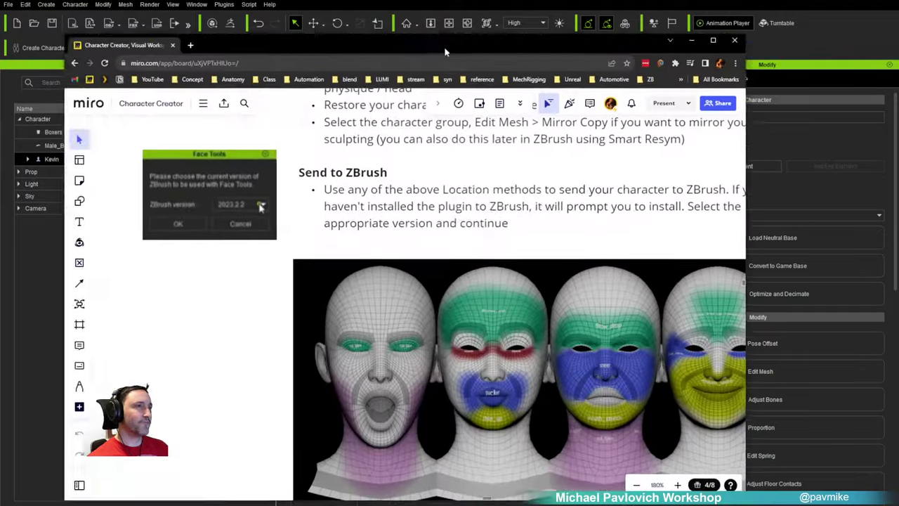
Step: Examine the color-coded facial expression regions on the Miro board in the browser, and return to Character Creator
drag(445, 49, 357, 21)
scroll(426, 233, up, 2)
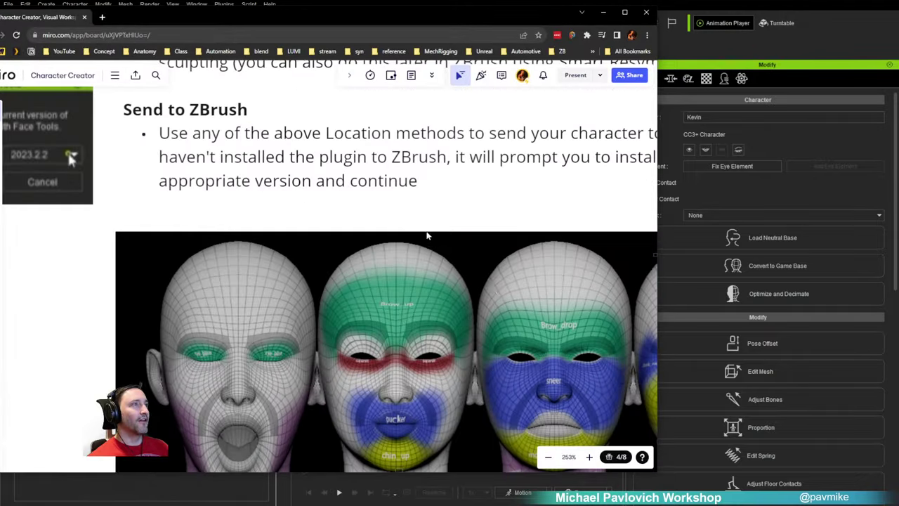
middle_drag(465, 262, 321, 123)
scroll(247, 213, up, 1)
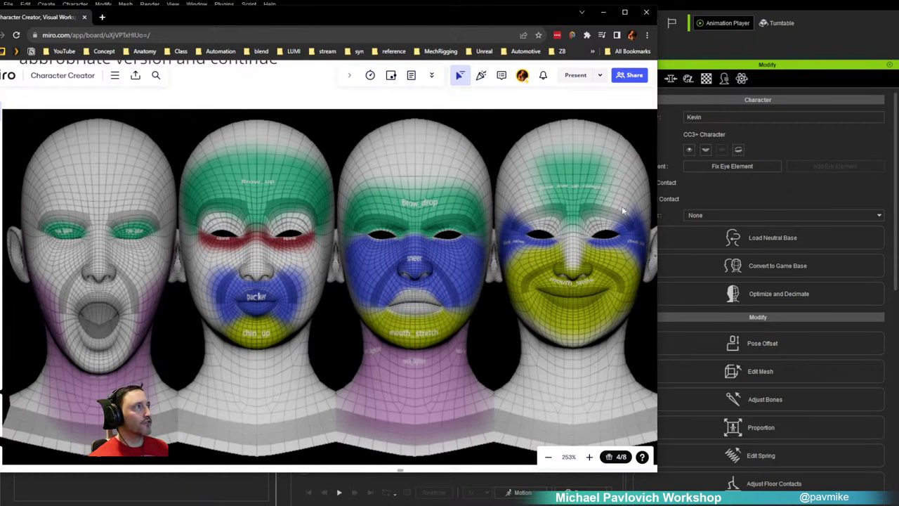
drag(498, 23, 500, 505)
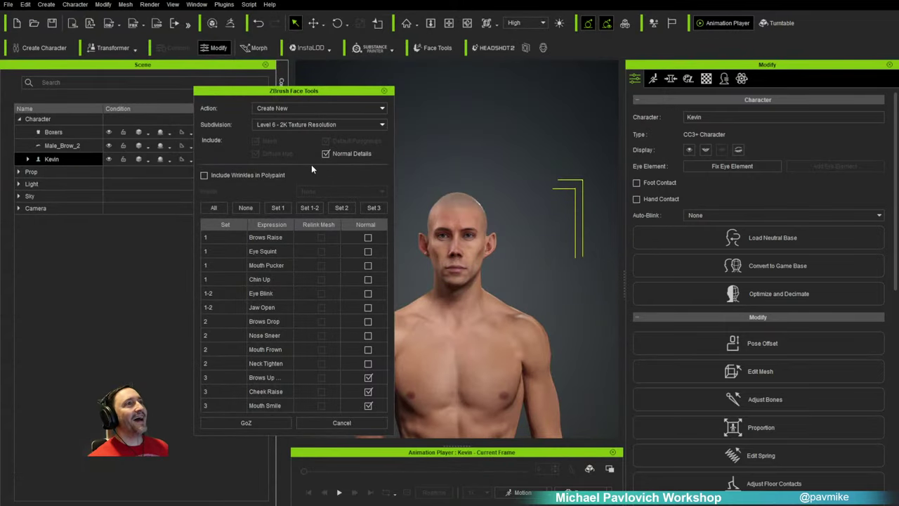
Step: Include the normals of all expressions in Face Tools and send the character to ZBrush with GoZ
click(245, 208)
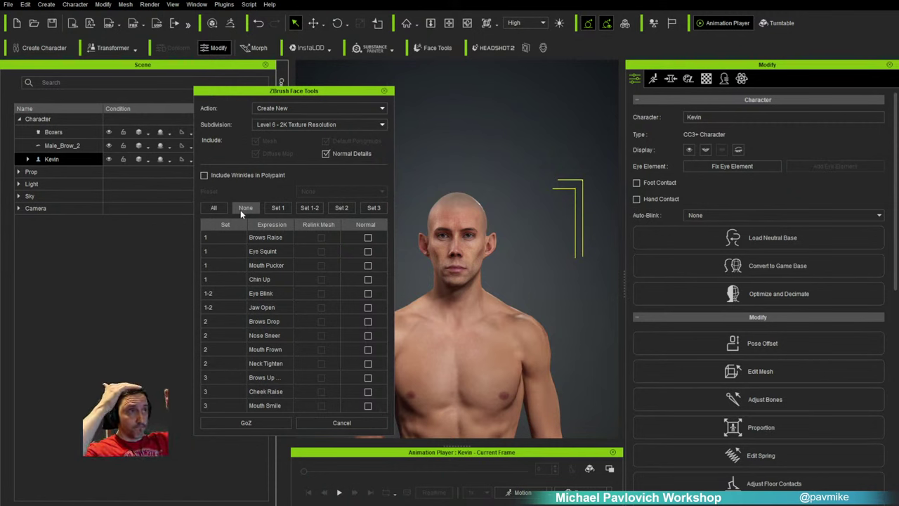
click(214, 208)
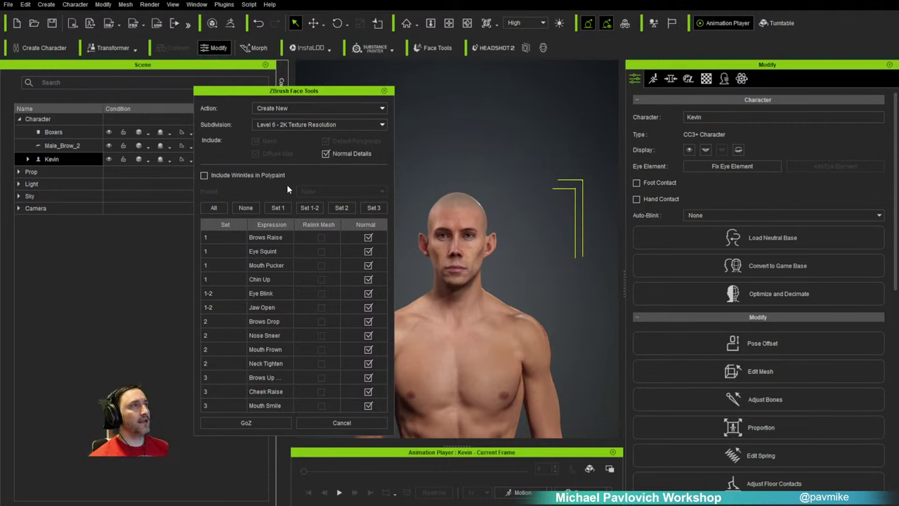
click(237, 210)
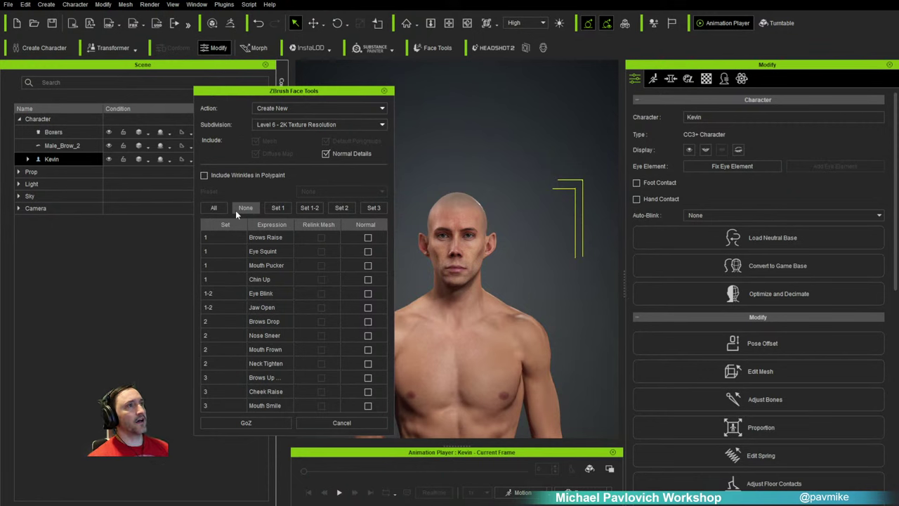
click(223, 212)
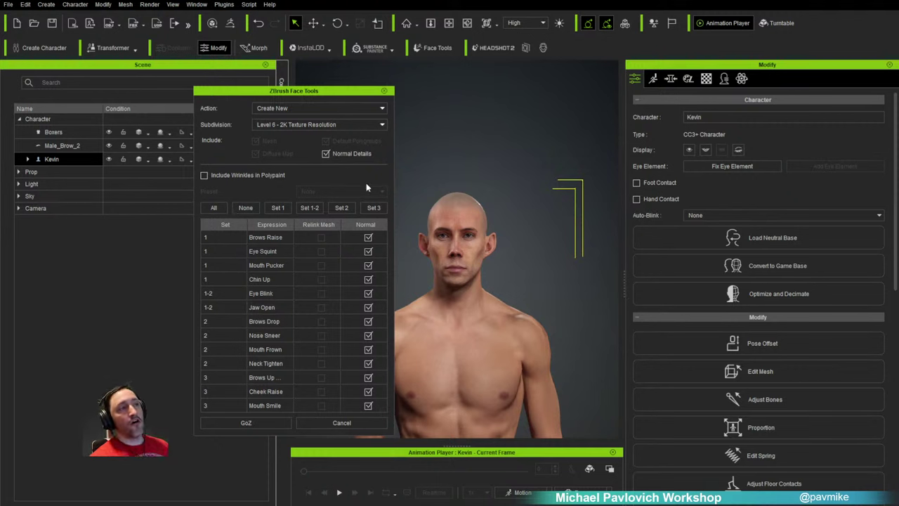
click(246, 422)
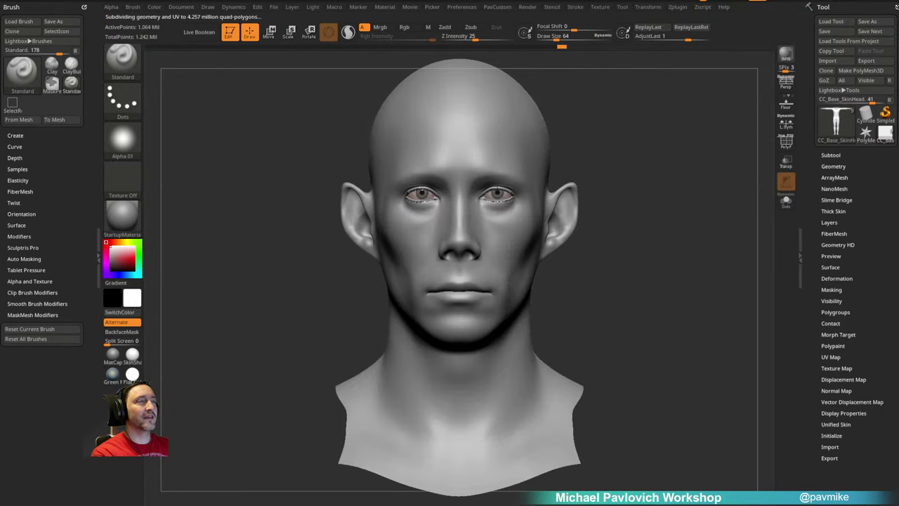
key(shift+f)
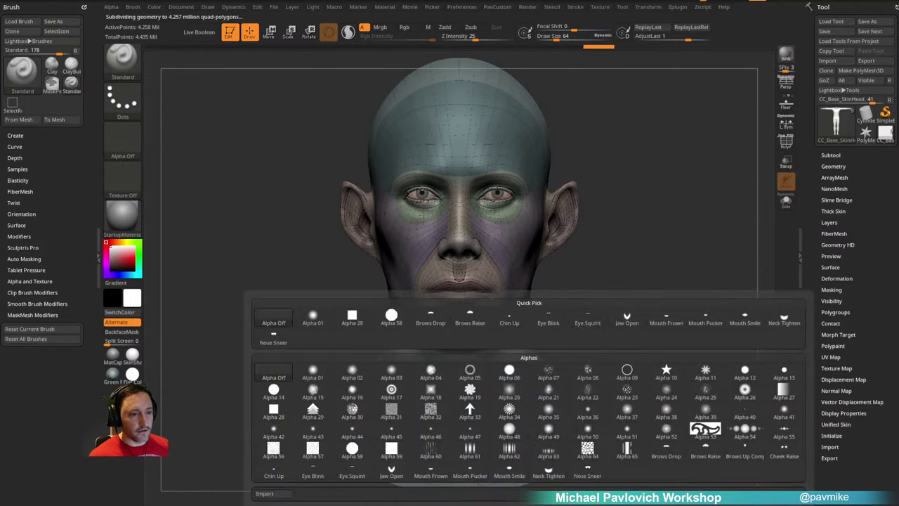
Step: Switch to the browser and skim the Goblin and Troll Giant process video through its sculpting, texturing and stylized character sections
drag(0, 71, 542, 66)
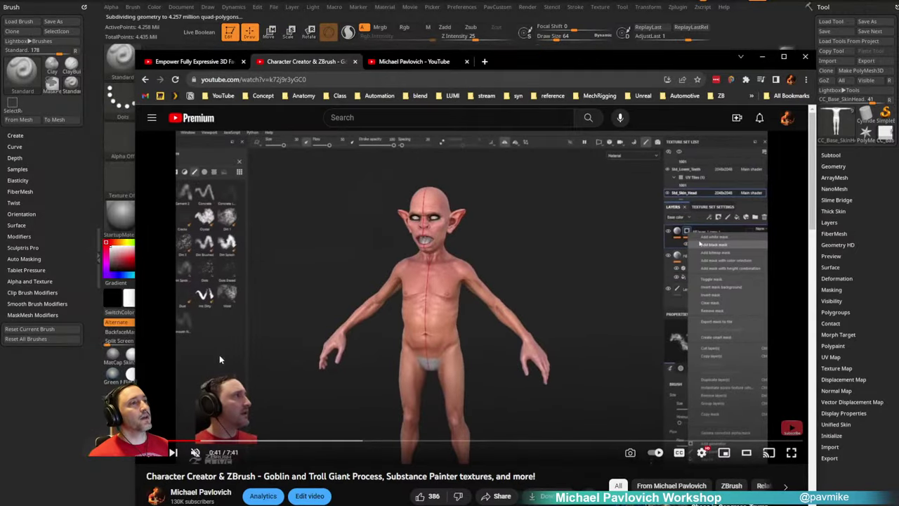
mouse_move(209, 441)
mouse_down()
mouse_move(201, 441)
mouse_move(398, 444)
mouse_up()
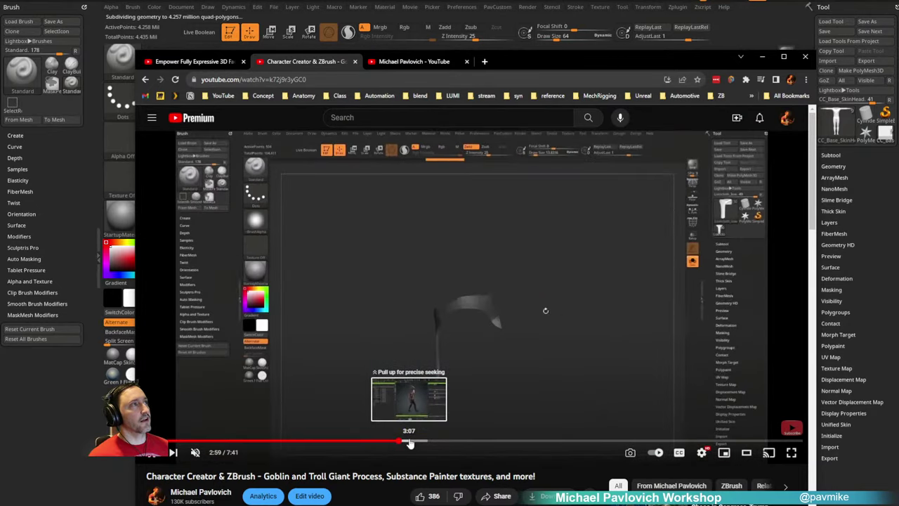
click(389, 441)
click(380, 441)
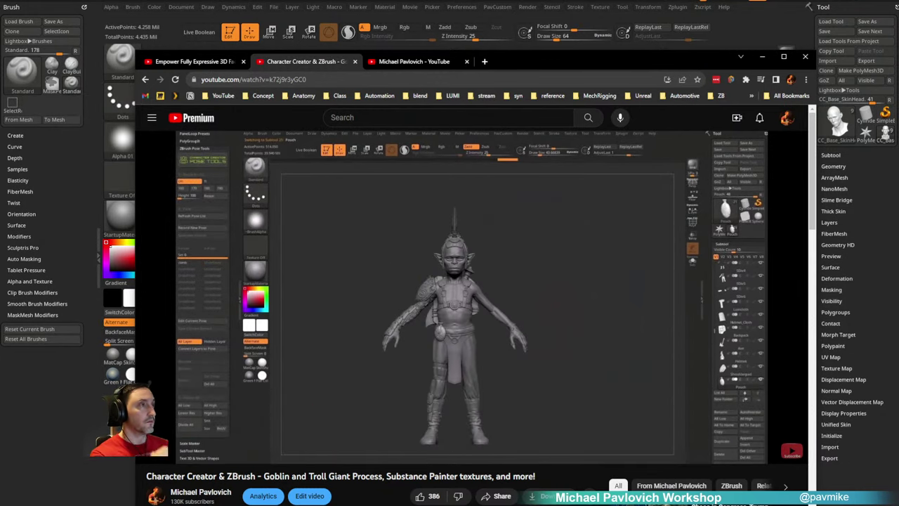
mouse_move(417, 442)
mouse_down()
mouse_move(458, 442)
mouse_move(414, 442)
mouse_move(423, 444)
mouse_up()
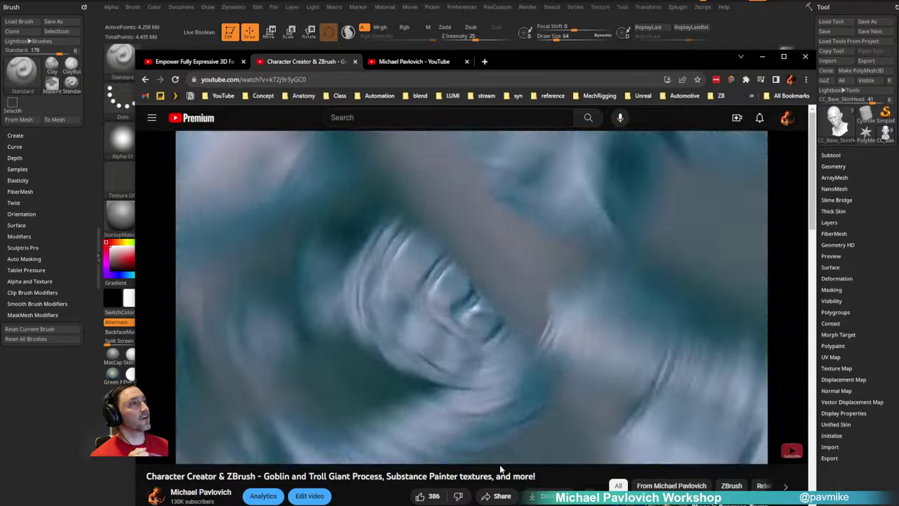
mouse_move(493, 456)
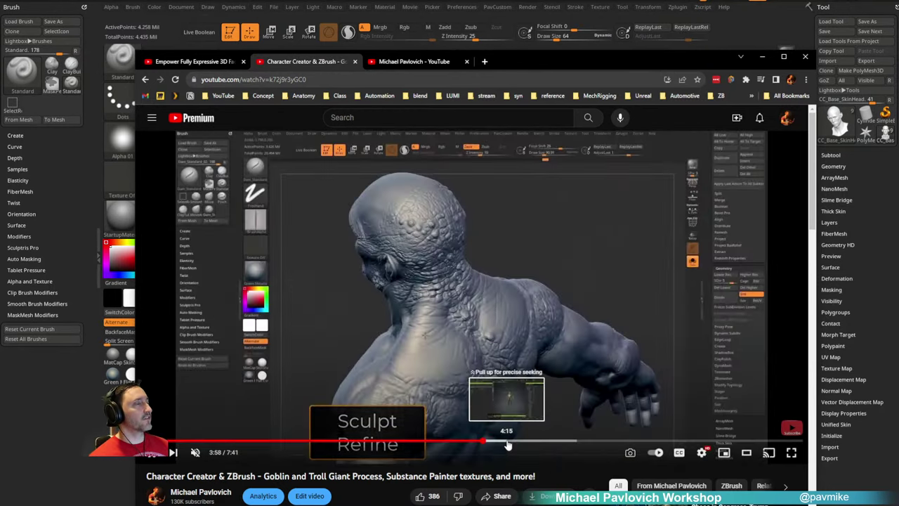
drag(508, 445, 449, 444)
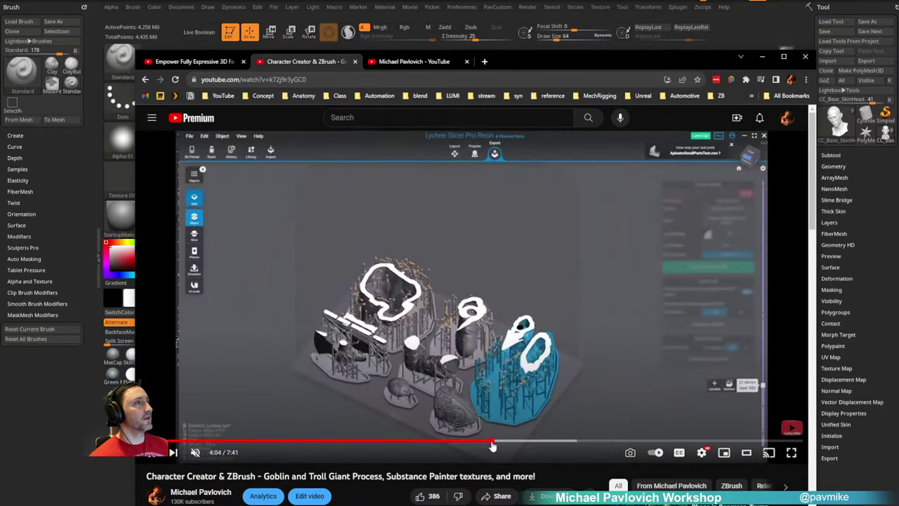
mouse_move(490, 445)
mouse_down()
mouse_move(478, 443)
mouse_move(561, 440)
mouse_move(522, 443)
mouse_up()
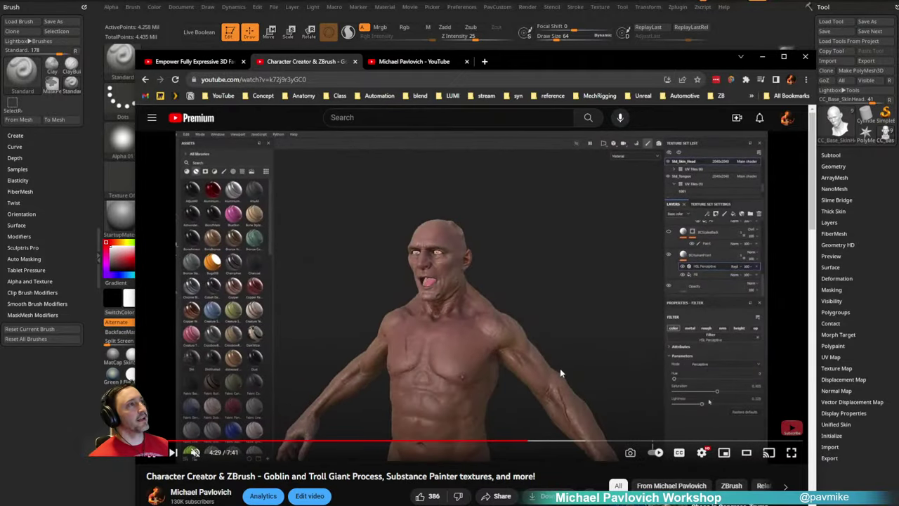
drag(550, 442, 632, 443)
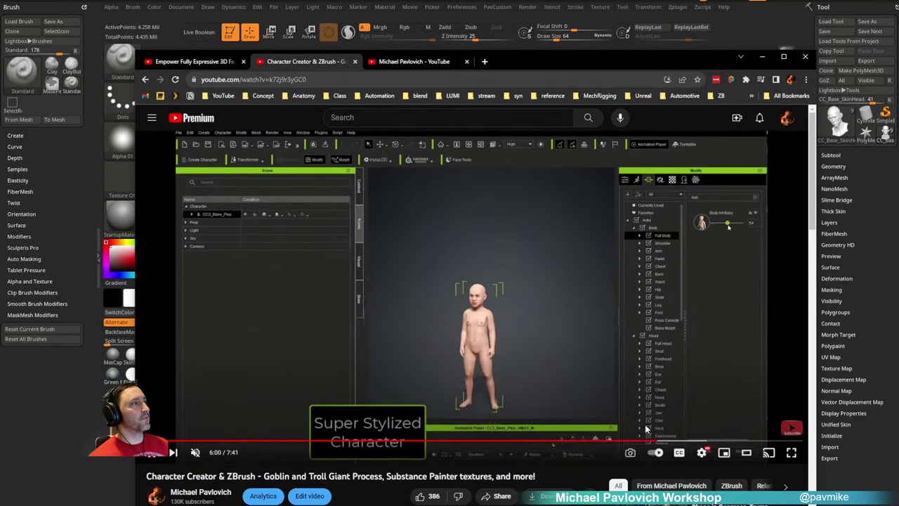
drag(666, 441, 716, 445)
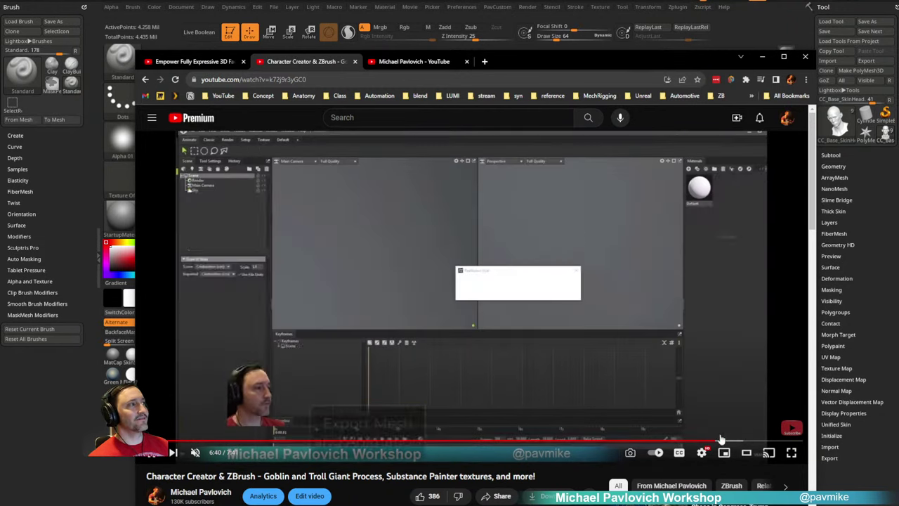
Step: Skim the remaining part of the Goblin and Troll Giant process video and return to ZBrush
mouse_move(720, 440)
mouse_down()
mouse_move(783, 442)
mouse_move(720, 442)
mouse_up()
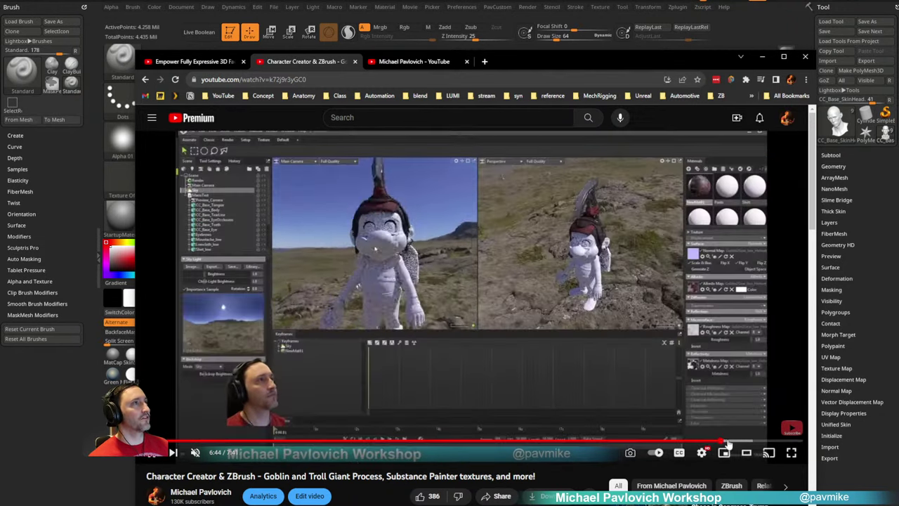
click(732, 443)
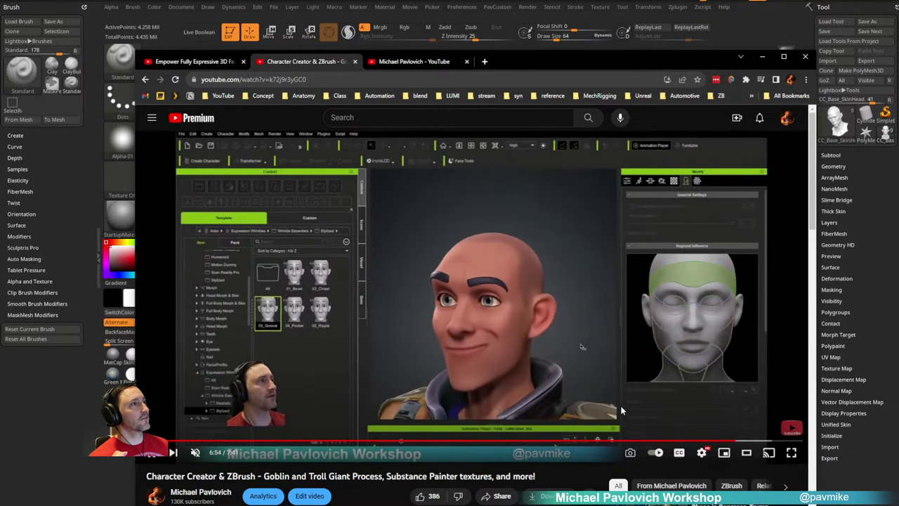
click(762, 441)
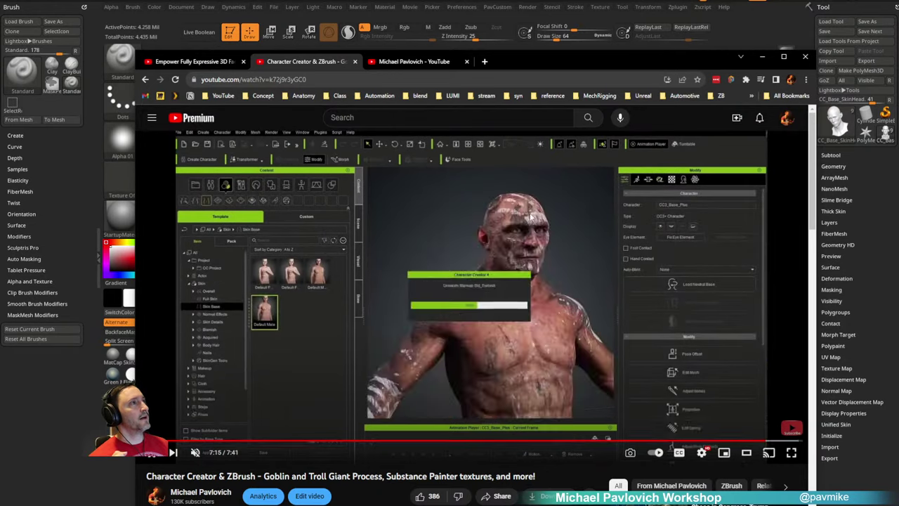
drag(496, 67, 496, 505)
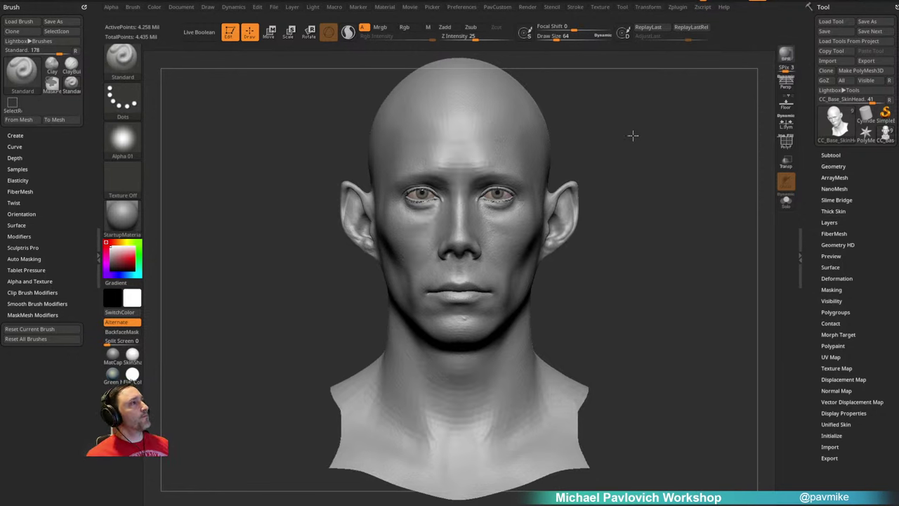
Step: Raise the Standard brush's draw size to 1000 for the imported head
mouse_move(672, 189)
mouse_down()
mouse_move(690, 195)
mouse_move(661, 215)
mouse_move(661, 198)
mouse_move(638, 198)
mouse_move(645, 188)
mouse_up()
key(s)
click(690, 203)
key(s)
key(s)
click(675, 214)
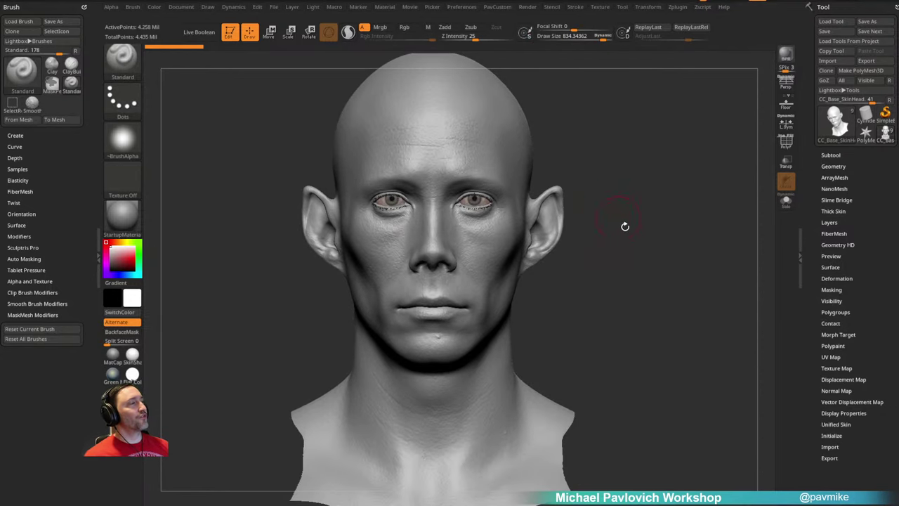
key(s)
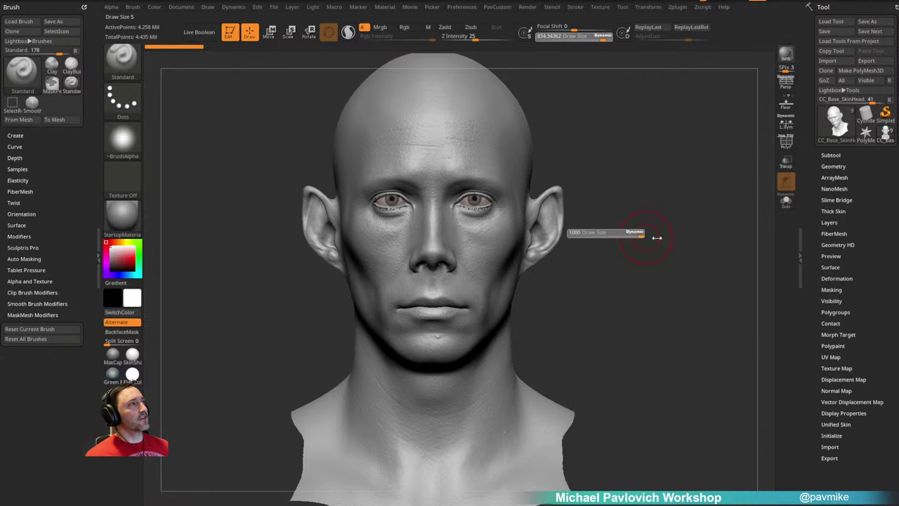
drag(653, 240, 667, 249)
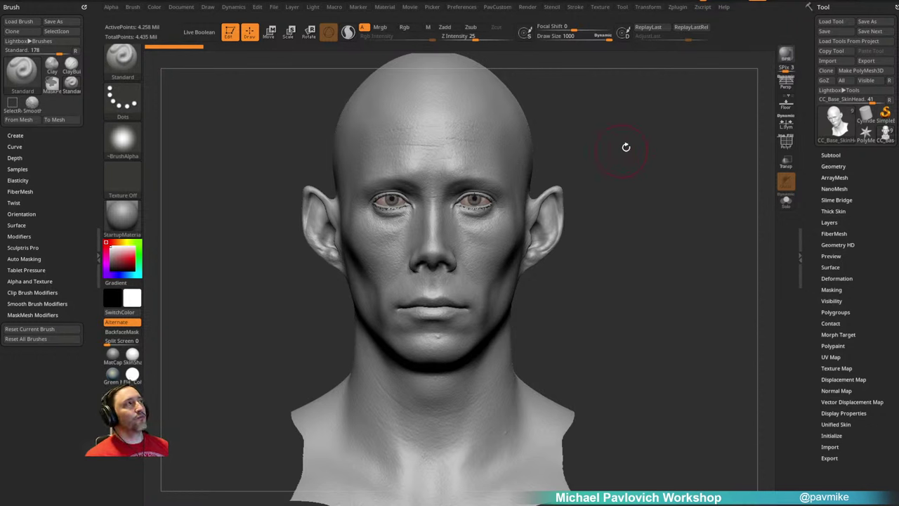
Step: Examine the ZBrush Scale Unify option in Scale Master and the head's export scale factor
click(678, 8)
key(shift)
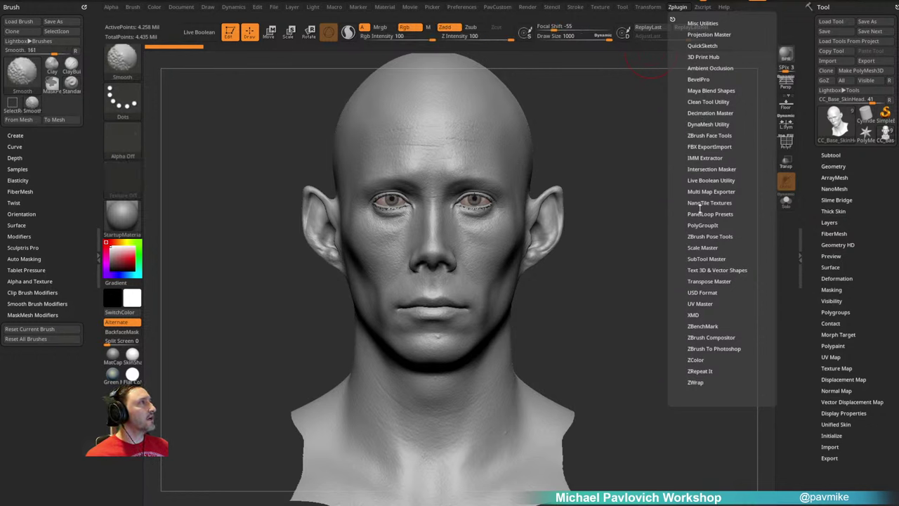
click(703, 247)
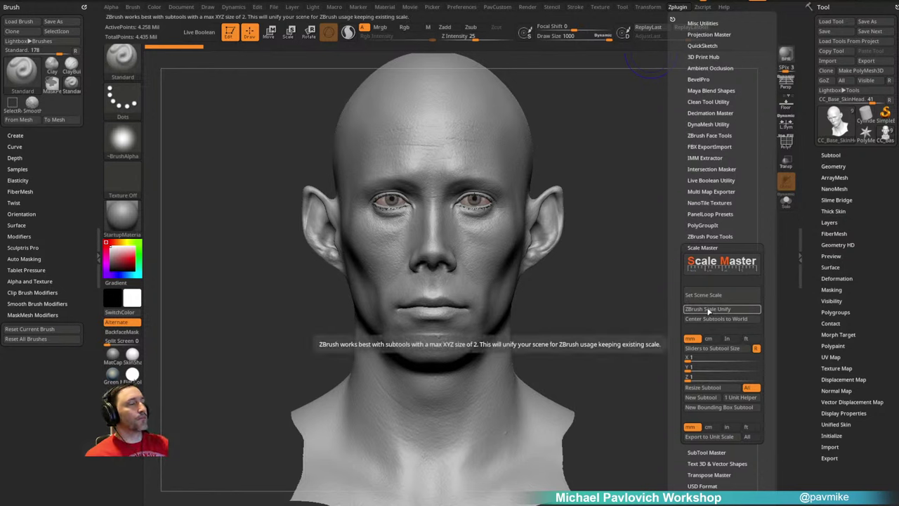
click(707, 310)
key(s)
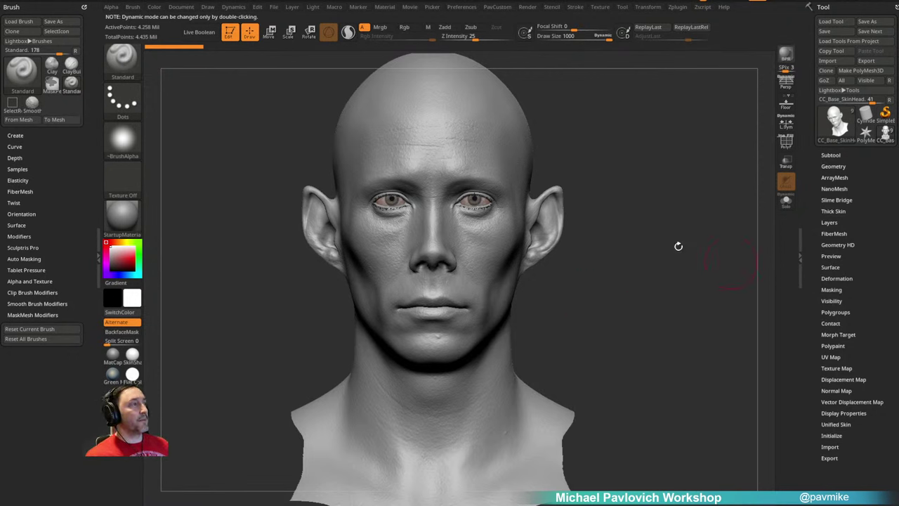
drag(792, 423, 803, 326)
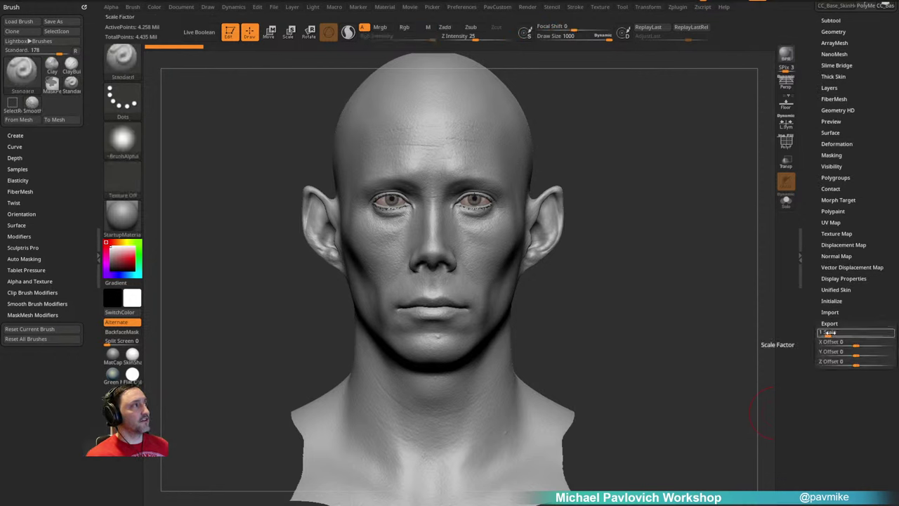
drag(813, 286, 806, 441)
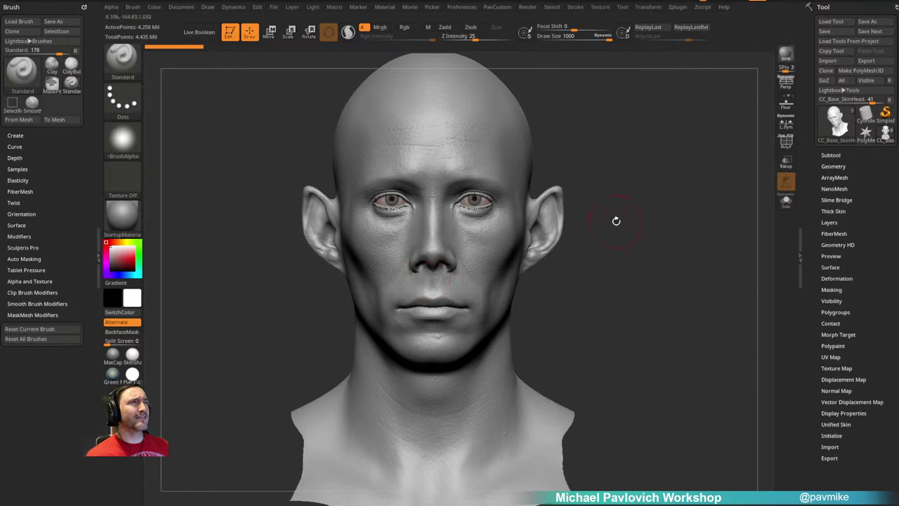
Step: Review the axis flip and polygroup options in the import preferences
click(461, 7)
key(shift)
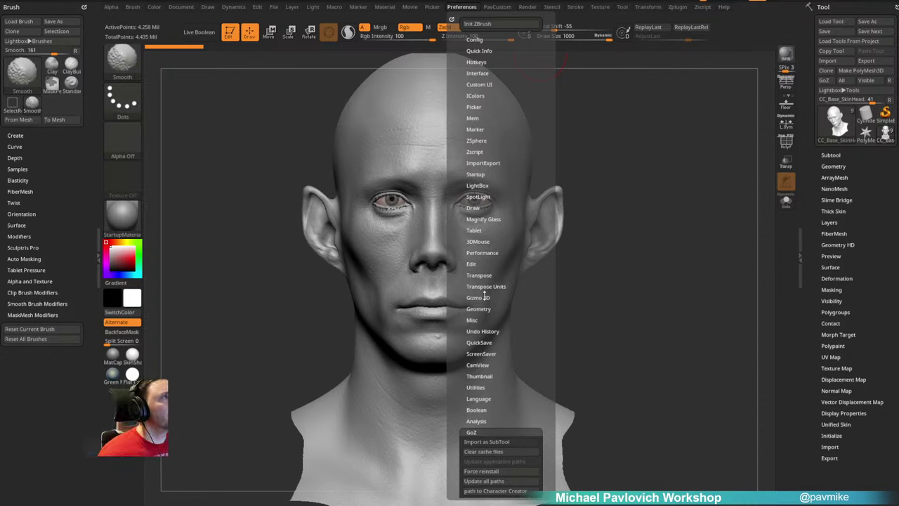
click(482, 164)
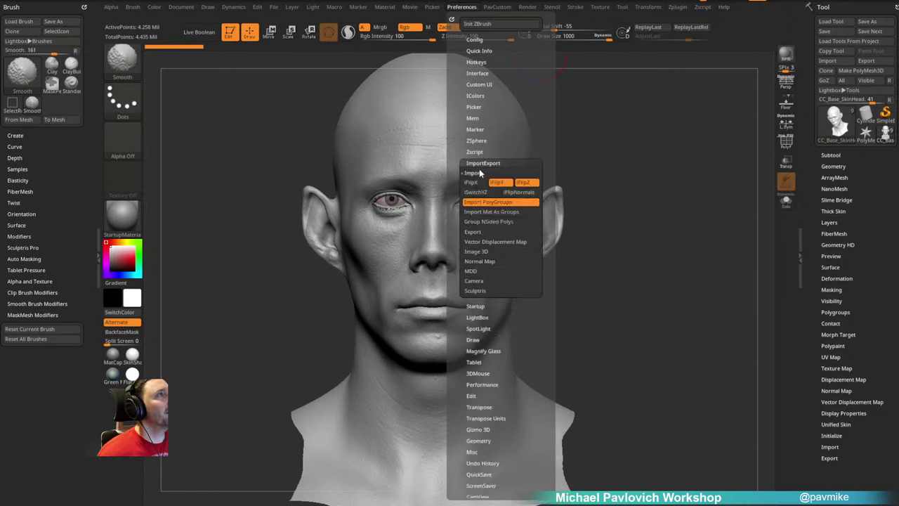
key(shift)
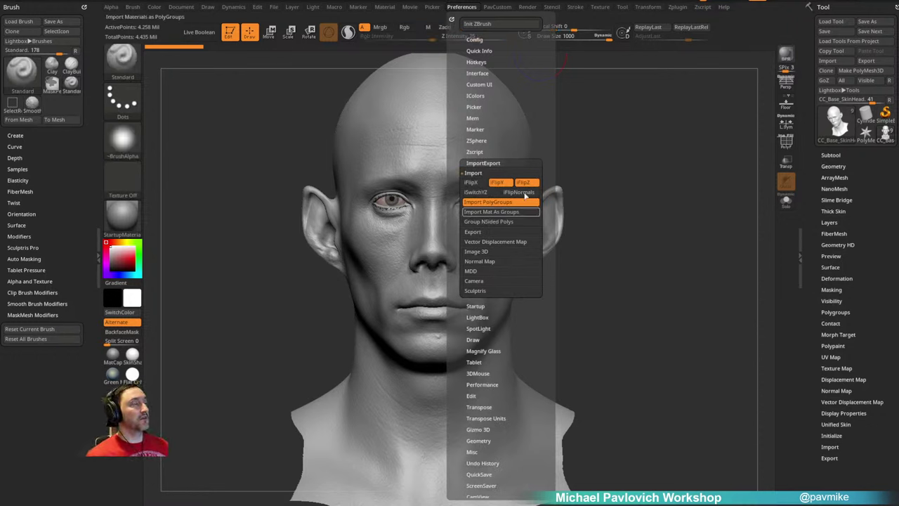
click(477, 163)
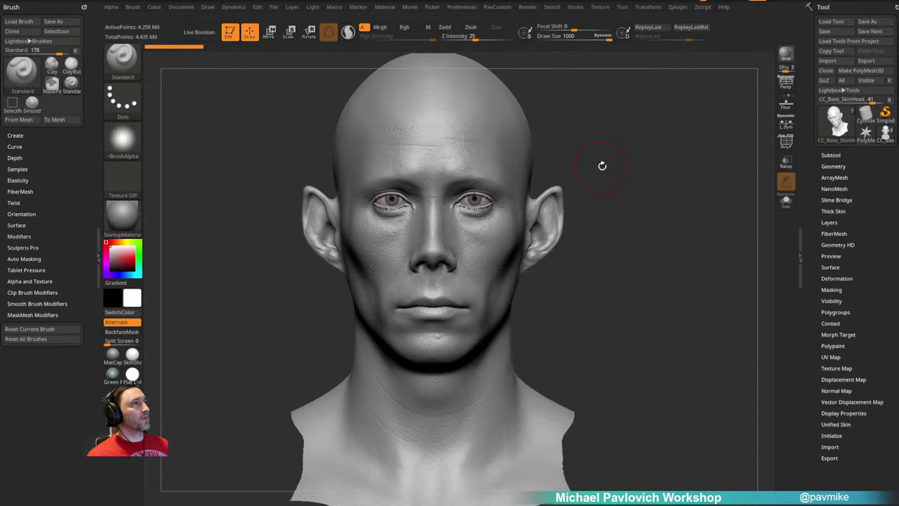
Step: Turn off dynamic brush sizing and reduce the draw size to about 72
key(s)
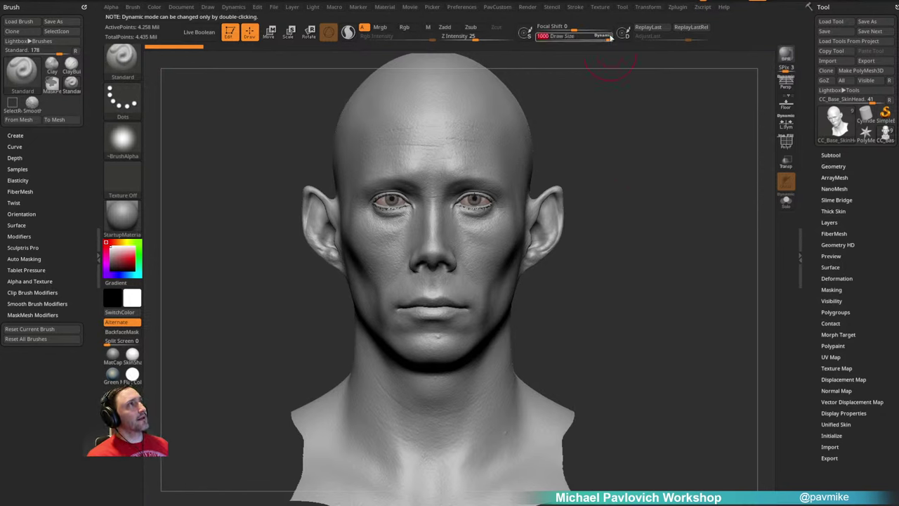
key(s)
drag(628, 234, 563, 232)
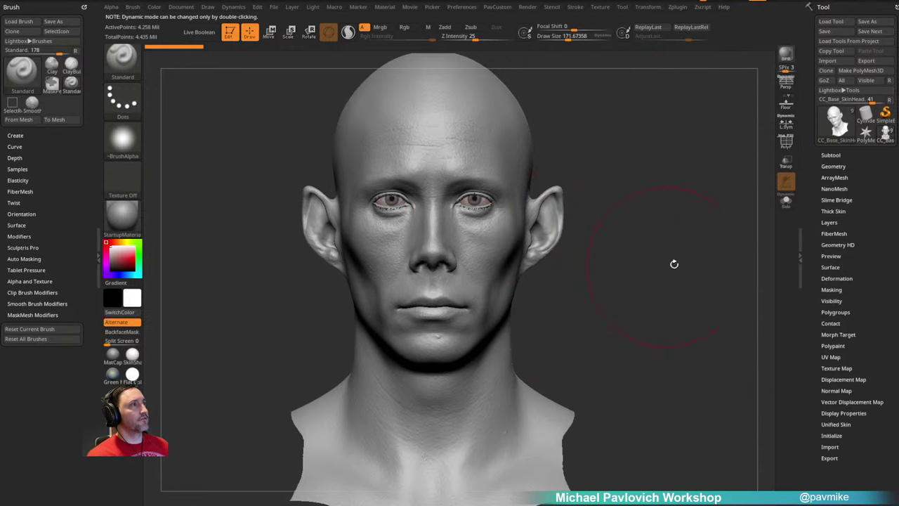
mouse_move(673, 263)
alt+mouse_down()
mouse_move(648, 287)
mouse_move(638, 274)
alt+mouse_up()
key(s)
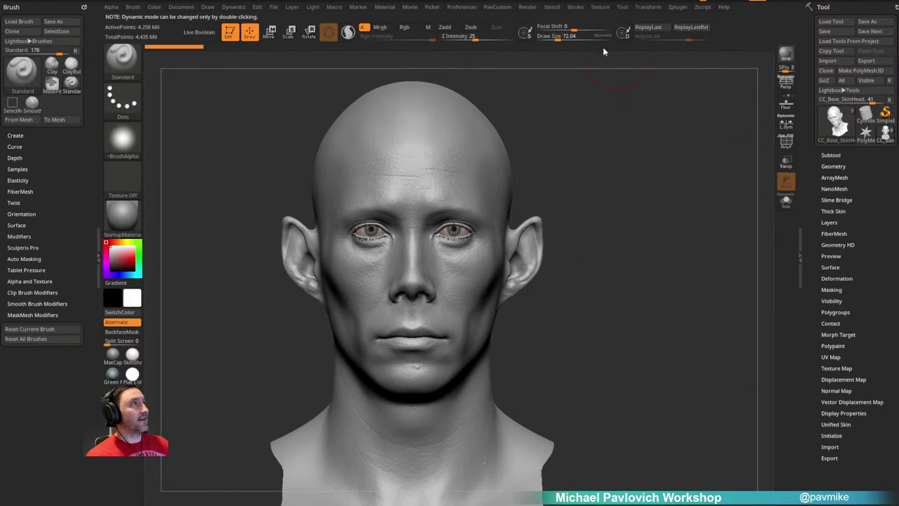
Step: Switch to the PolyMesh3D star and pick the Philips Type01 mesh of the IMM Ind. Parts brush with a draw size of about 33
click(867, 136)
key(f)
key(f)
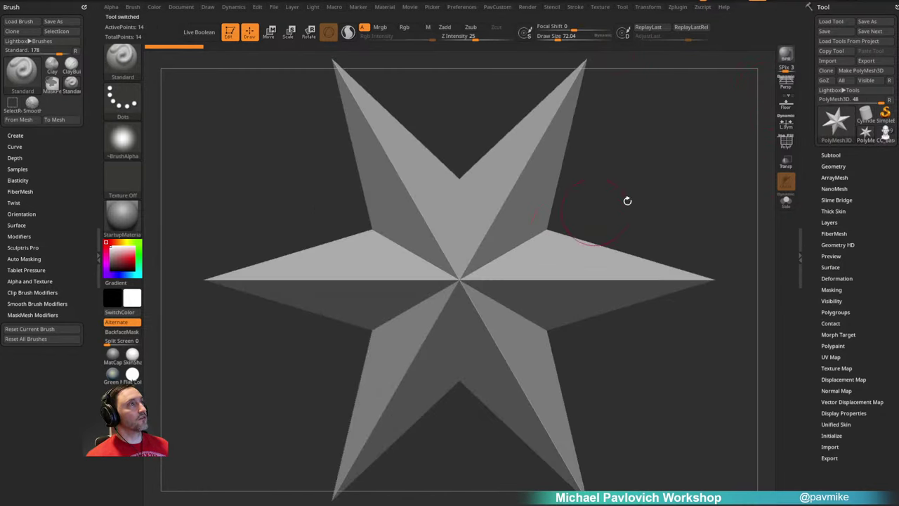
drag(680, 175, 658, 177)
key(b)
key(i)
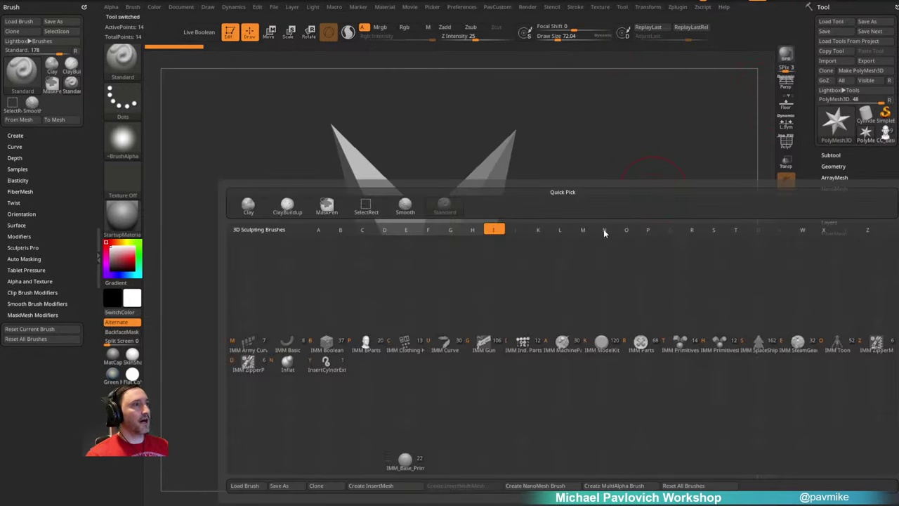
click(522, 345)
key(m)
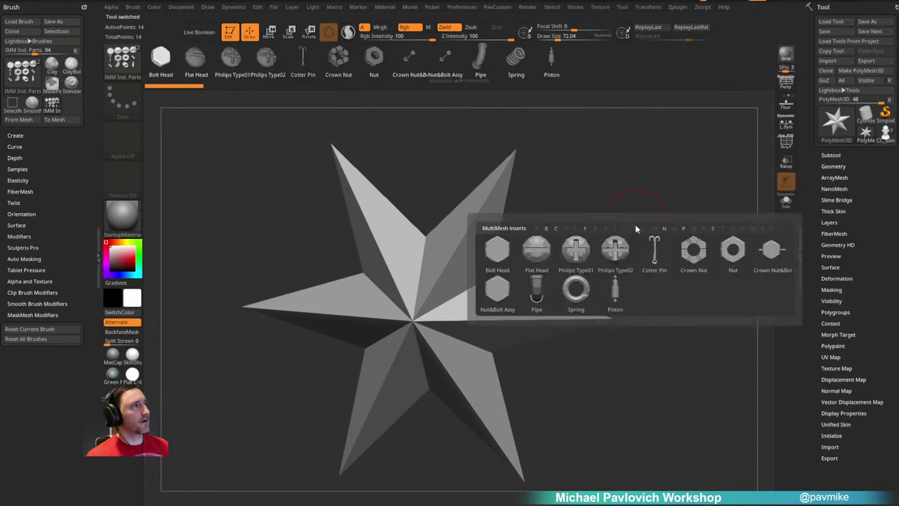
click(576, 250)
alt+drag(614, 238, 468, 248)
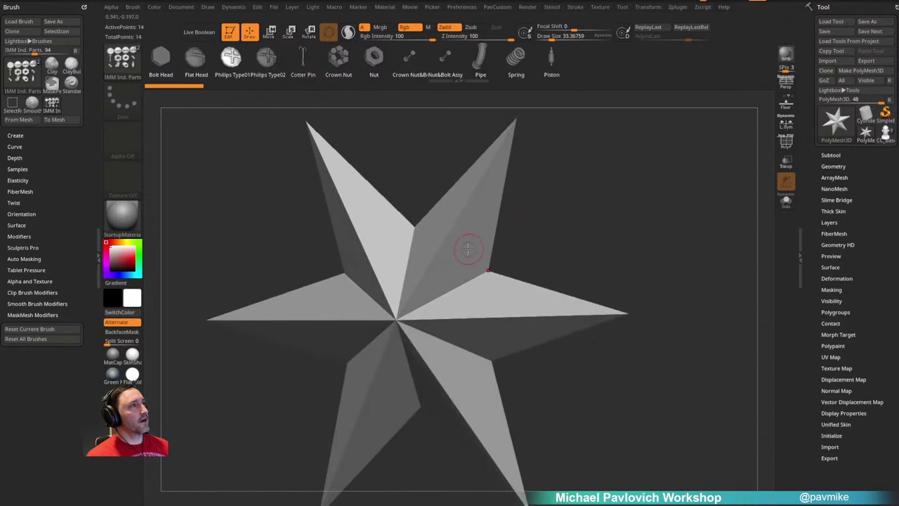
Step: Insert three Philips Type01 screws on the star's faces near its center
click(468, 247)
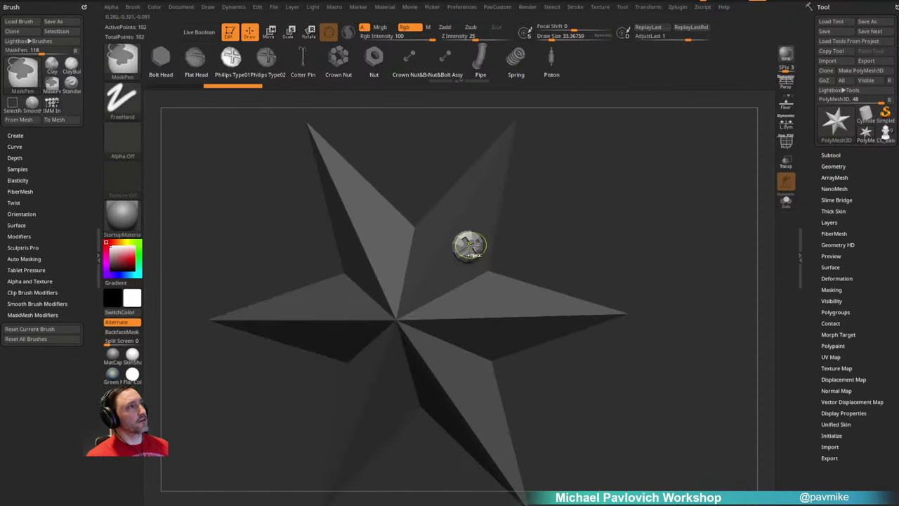
click(438, 284)
key(Right)
click(484, 289)
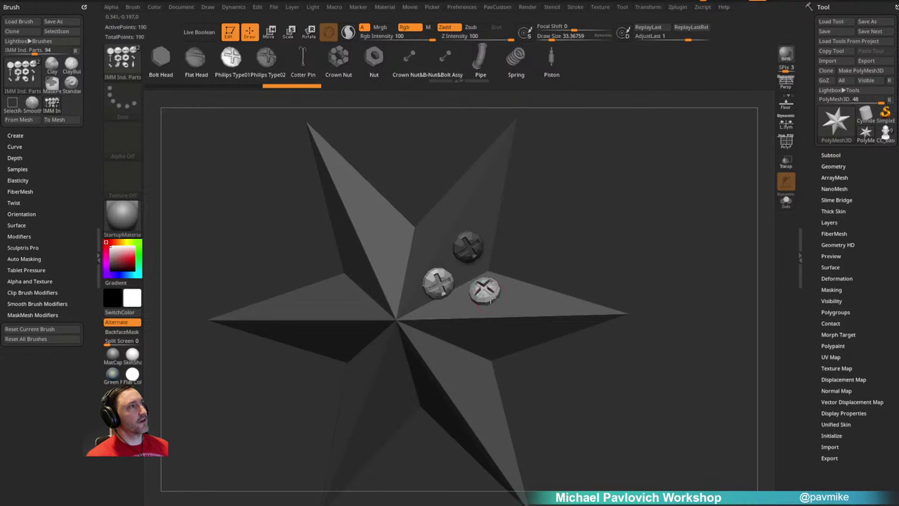
key(Right)
Step: Insert two larger and two smaller screws on the star at the same draw size by varying the view distance
drag(628, 220, 606, 217)
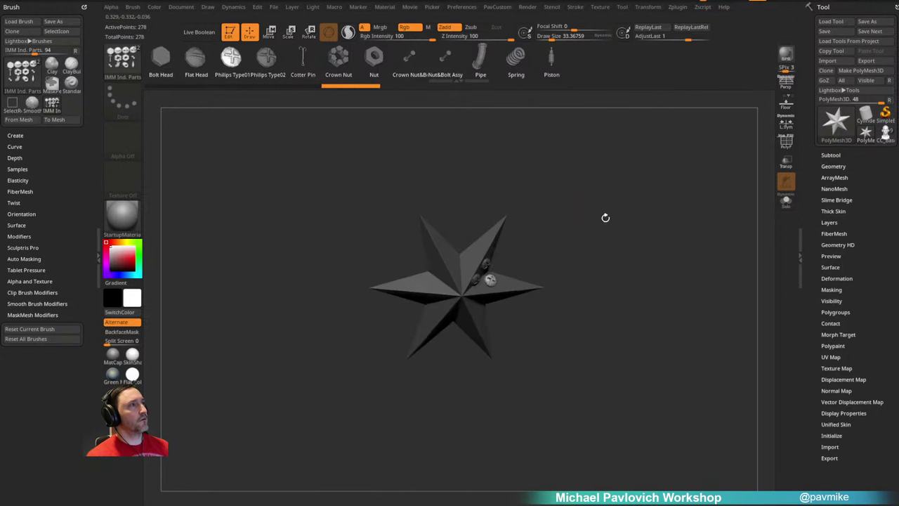
drag(475, 259, 447, 279)
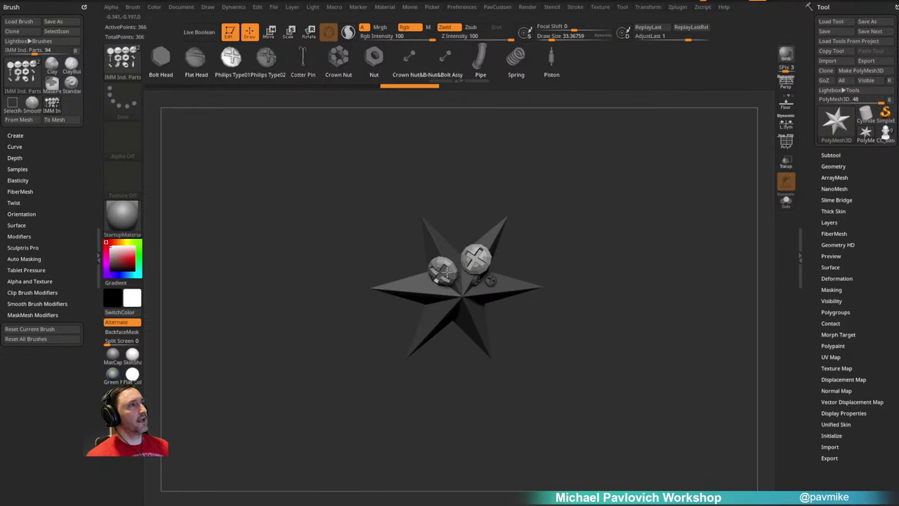
alt+drag(612, 220, 664, 244)
drag(712, 218, 609, 255)
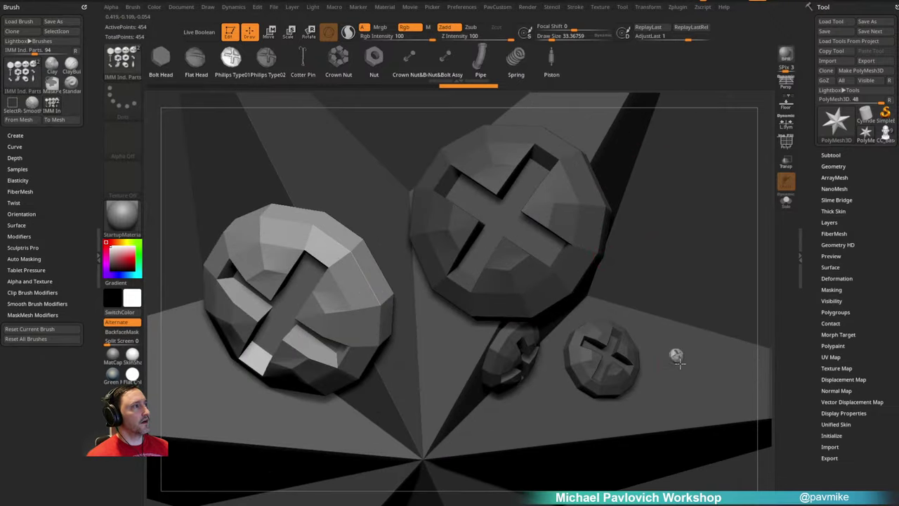
drag(680, 363, 666, 399)
ctrl+right_drag(665, 396, 584, 181)
alt+drag(614, 193, 435, 180)
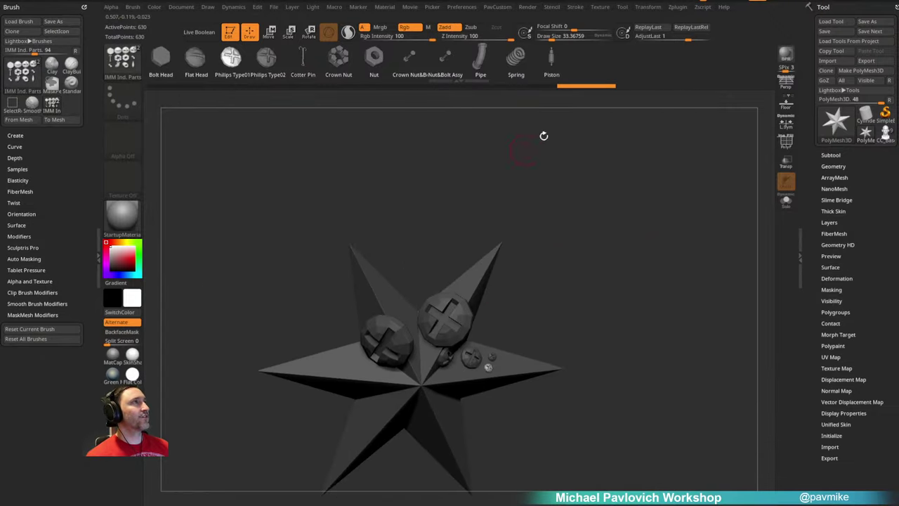
drag(560, 113, 599, 199)
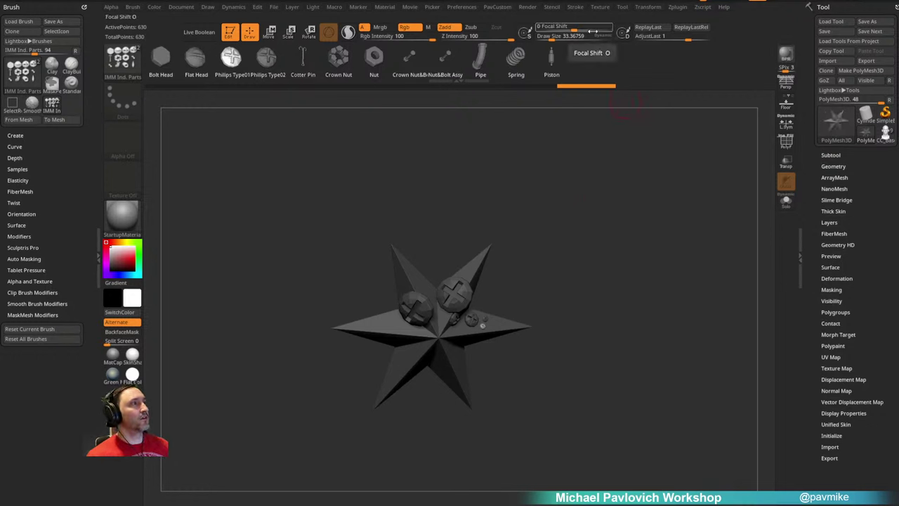
Step: Clear the mask and delete all subtools of the star with its inserted screws
drag(574, 209, 750, 170)
click(831, 155)
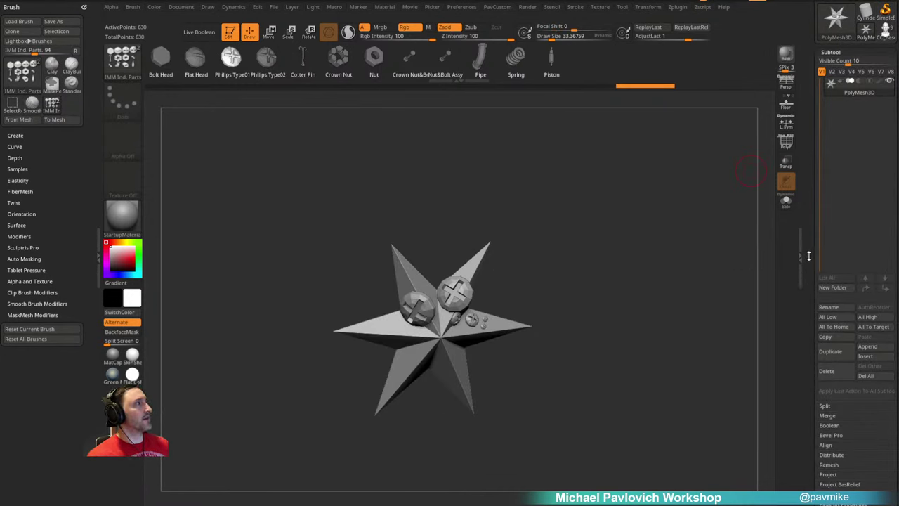
click(863, 375)
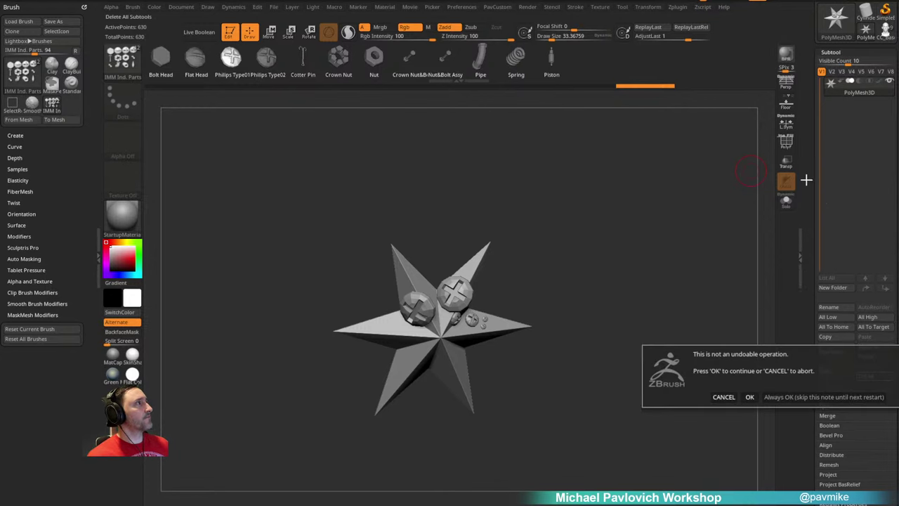
click(778, 396)
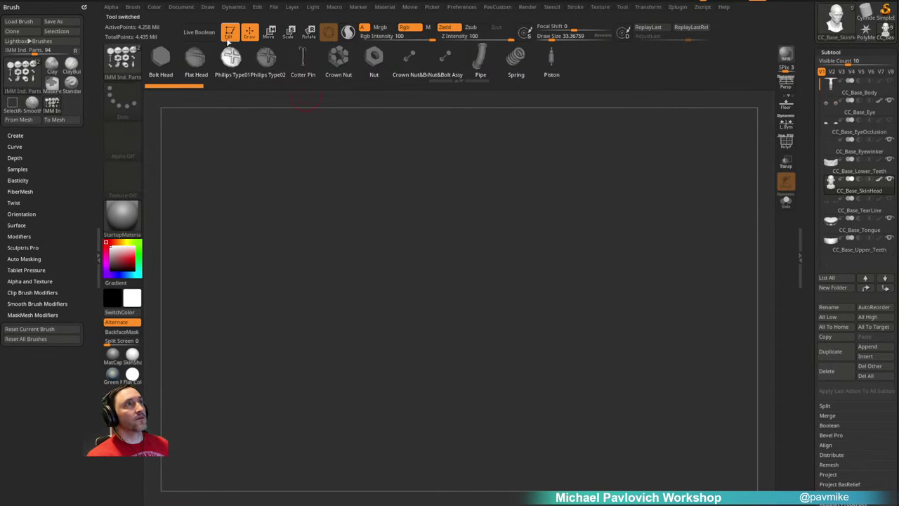
Step: Draw the full character on the canvas again and review the Scale Master options and the Draw preferences
mouse_move(451, 227)
mouse_down()
mouse_move(698, 245)
mouse_move(688, 139)
mouse_move(694, 212)
mouse_move(662, 216)
mouse_move(702, 244)
mouse_up()
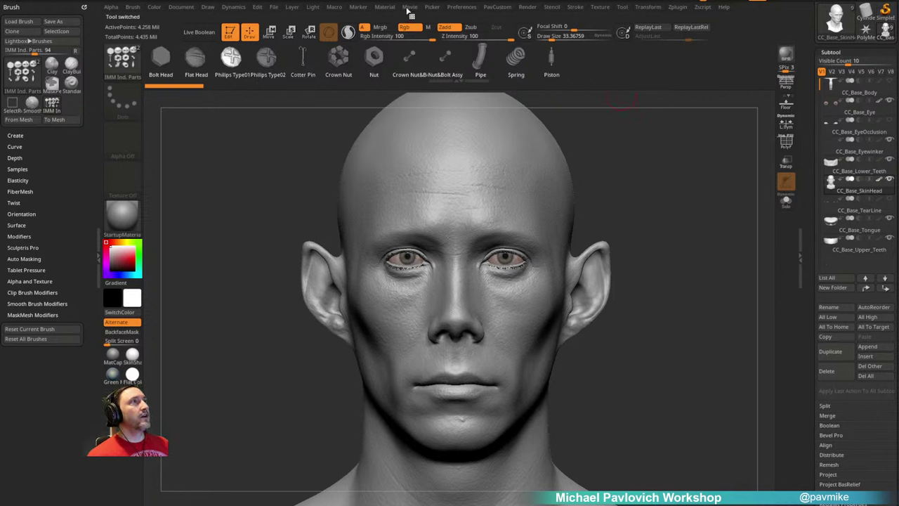
click(677, 8)
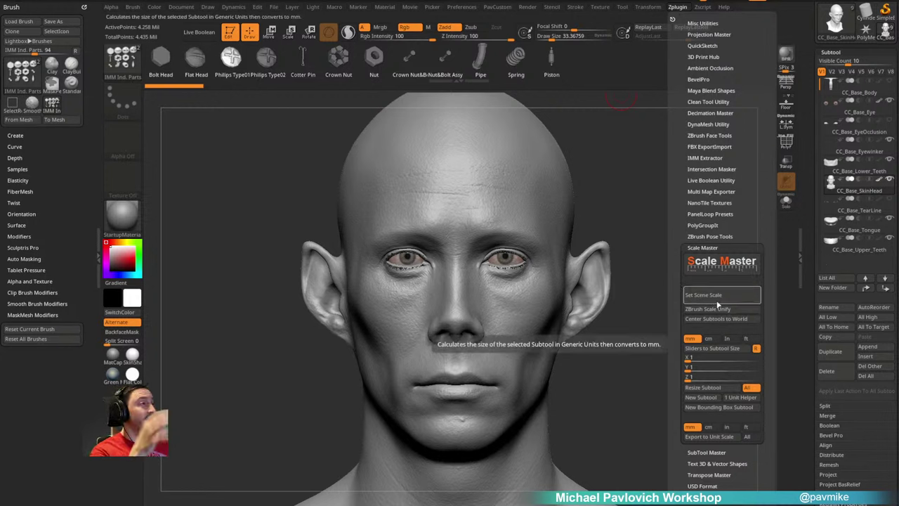
click(703, 247)
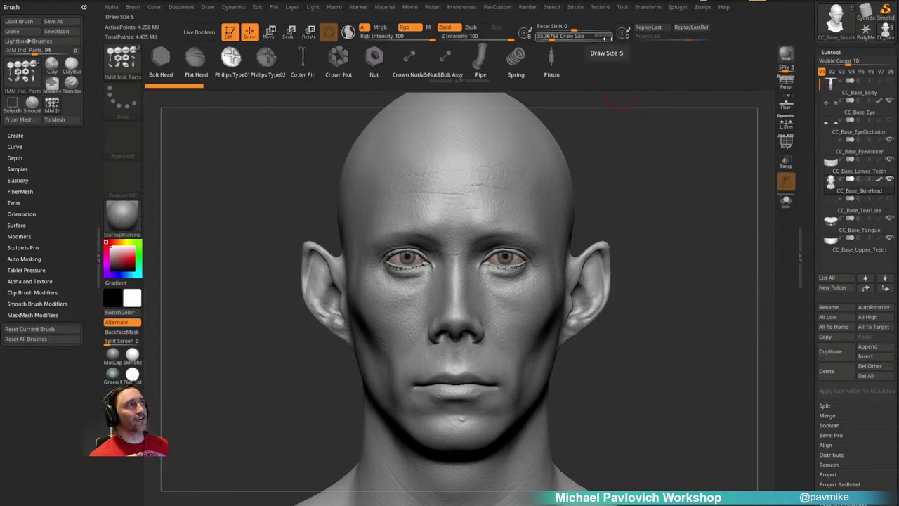
click(460, 9)
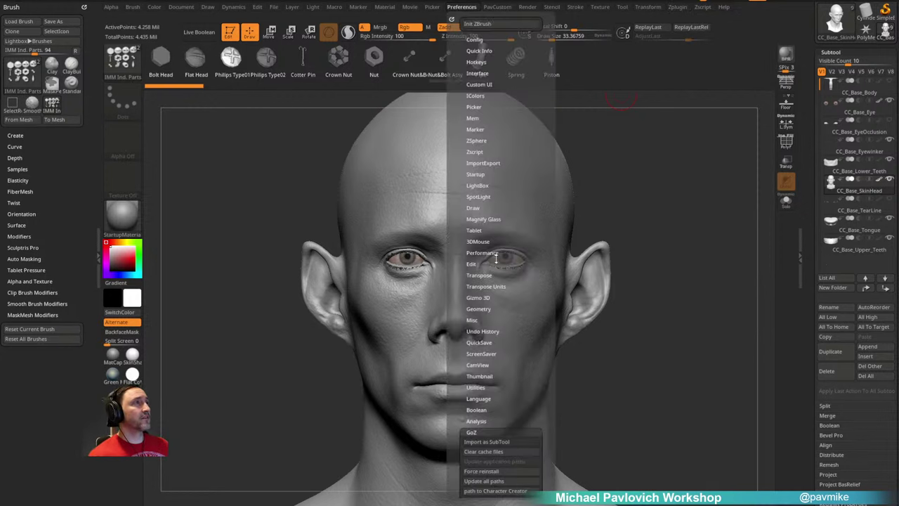
click(472, 208)
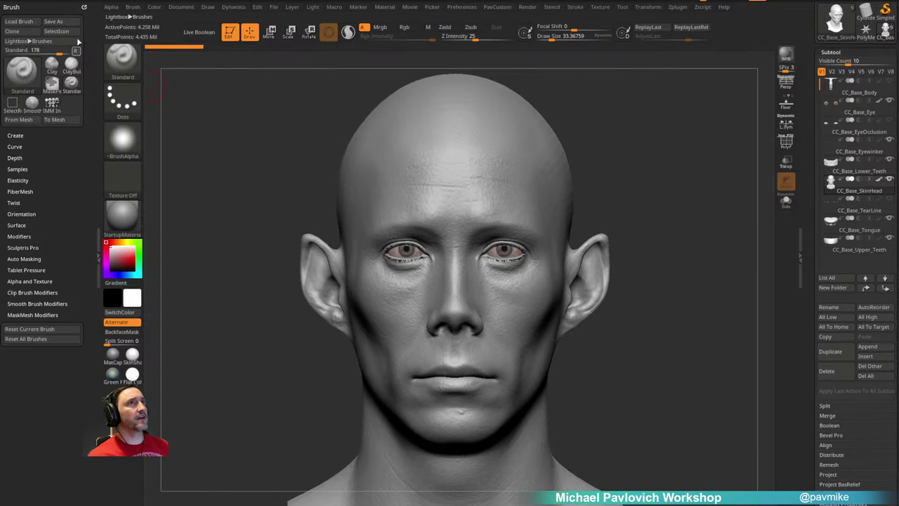
Step: Remove the Brush palette from the tray and dock the Zplugin palette there instead
click(84, 6)
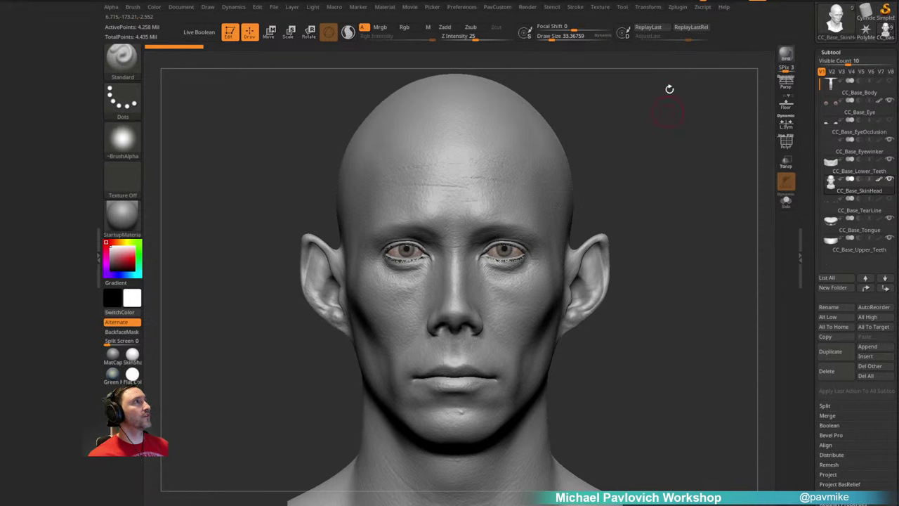
click(677, 7)
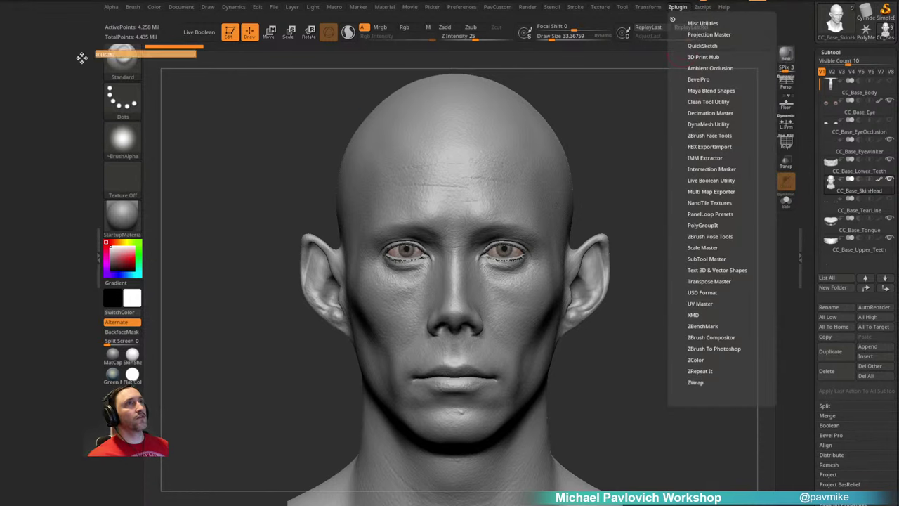
click(681, 18)
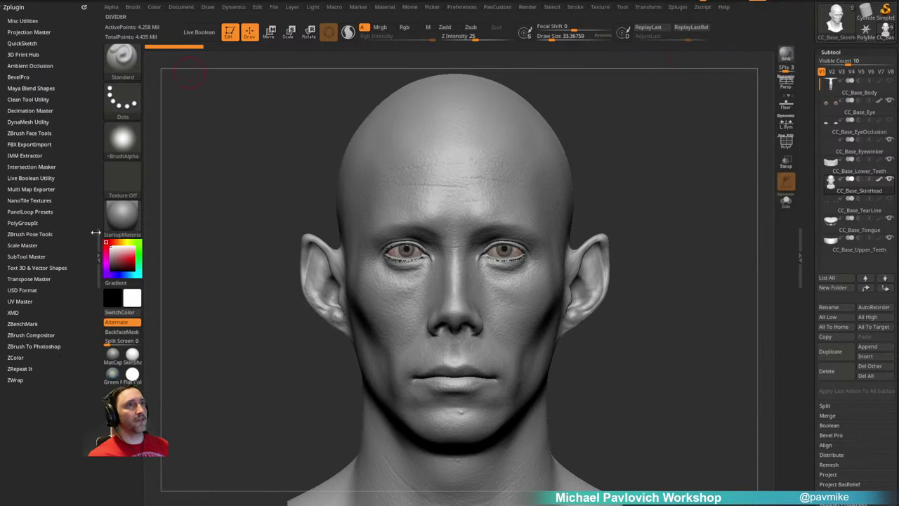
Step: Collapse and reopen the tray, and dock the Zplugin palette in it once more after removing it
click(98, 254)
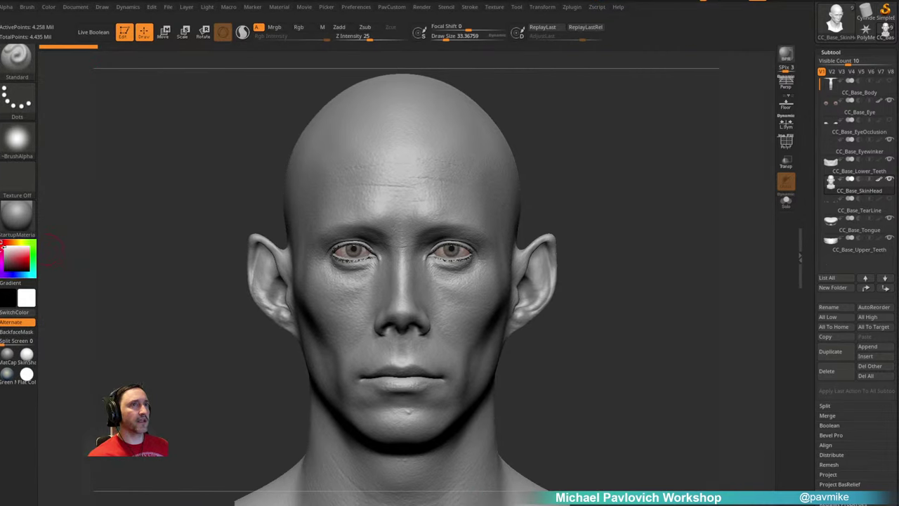
click(35, 255)
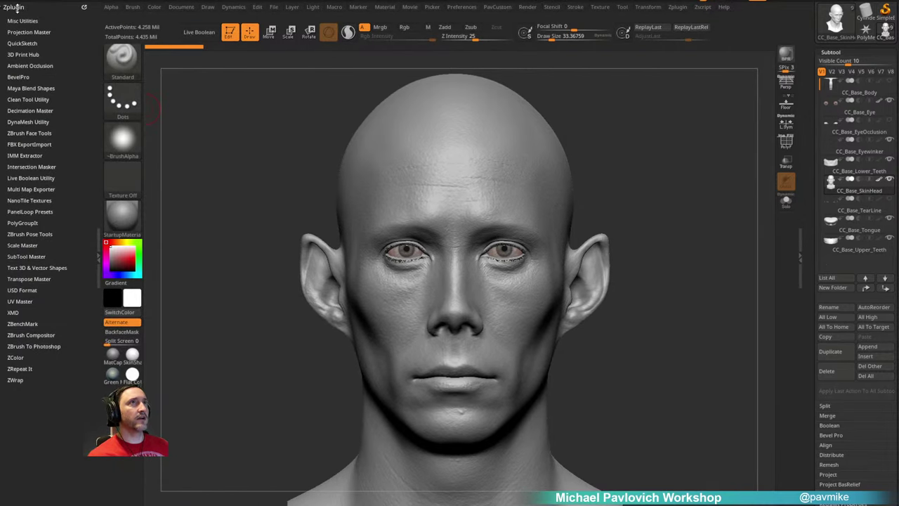
click(82, 6)
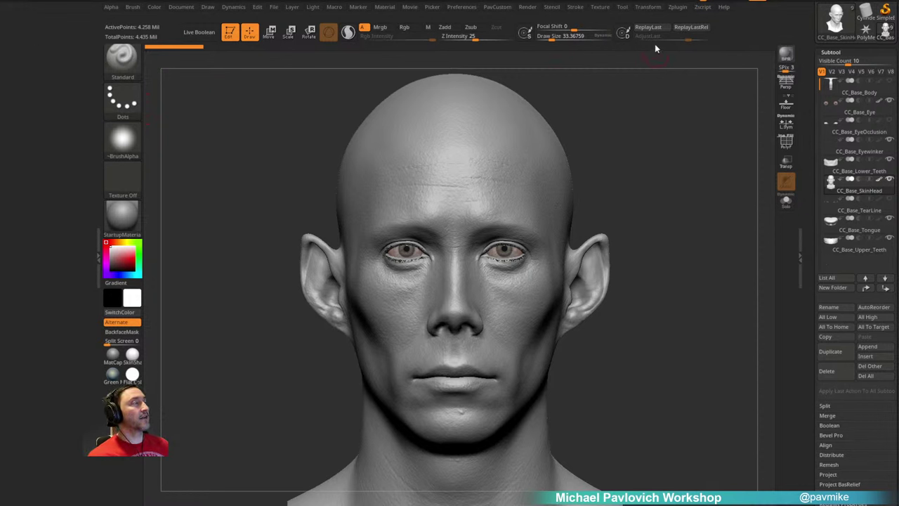
click(676, 7)
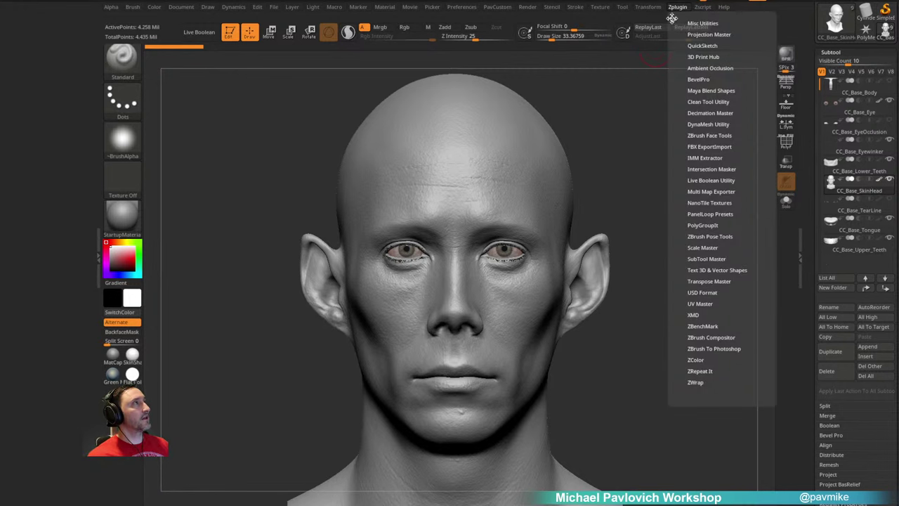
drag(679, 14, 72, 73)
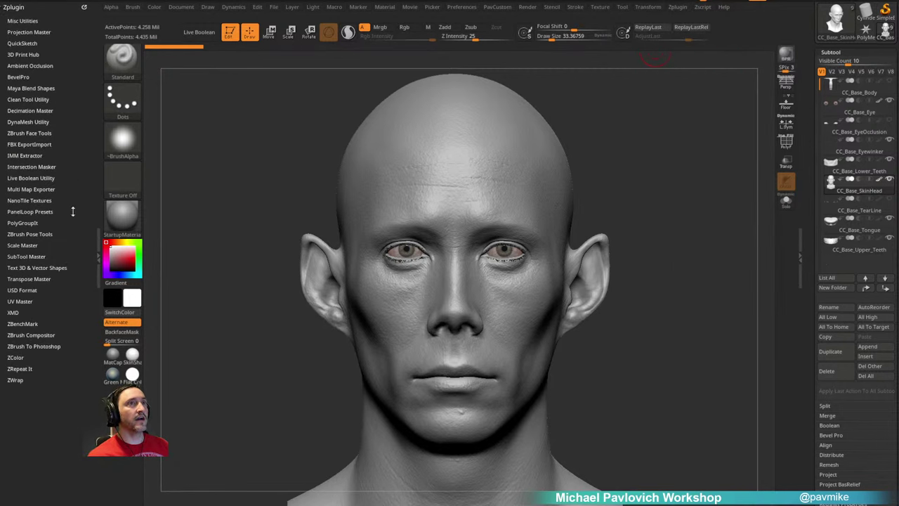
Step: Collapse ZBrush Face Tools and expand ZBrush Pose Tools to examine its resize, pose and subdivide options
click(29, 133)
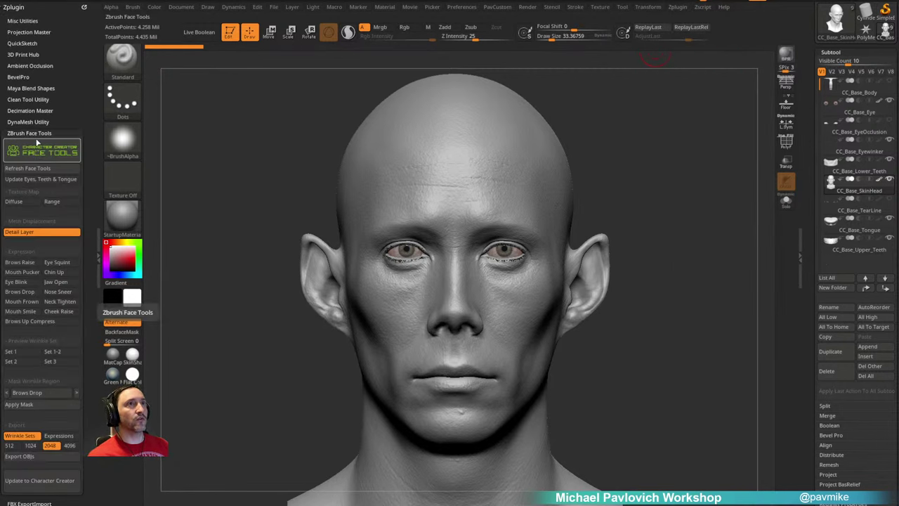
shift+click(34, 134)
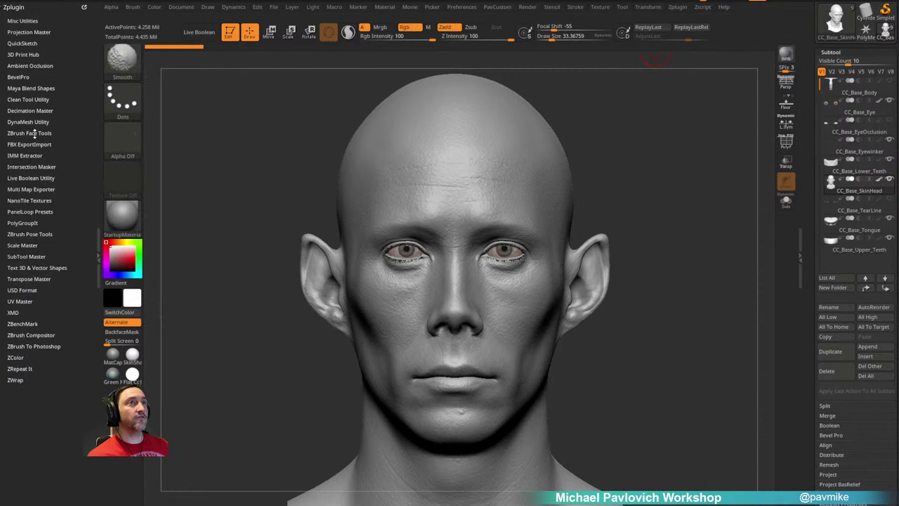
shift+click(25, 235)
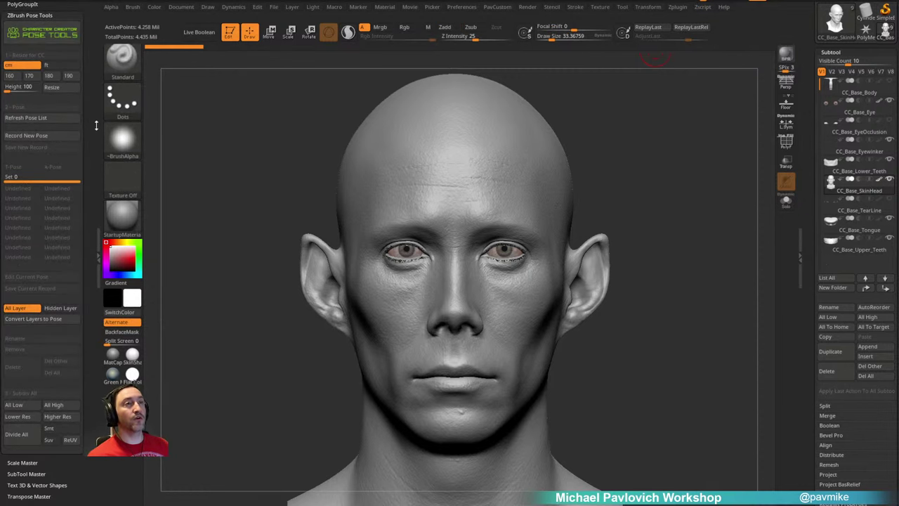
drag(91, 134, 87, 148)
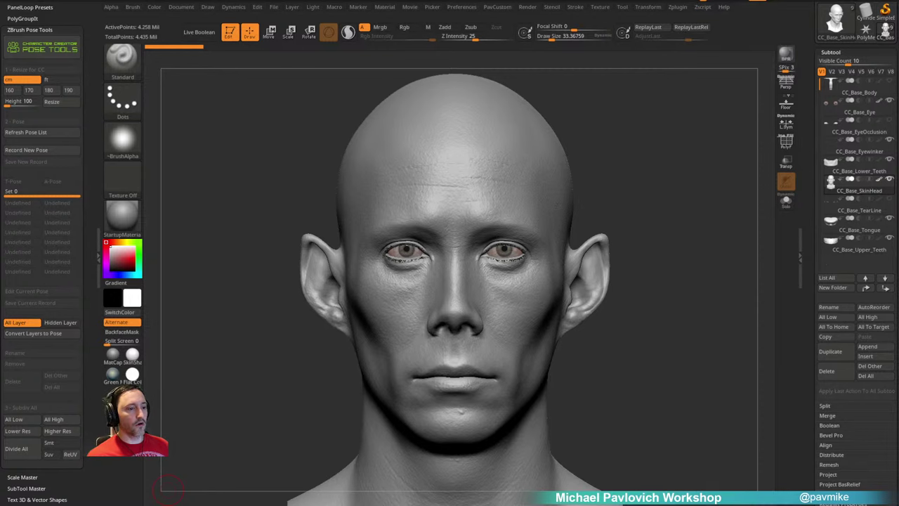
Step: Switch to the browser, copy the link of the full Reallusion Character Creator playlist on the YouTube channel, and return to ZBrush
key(alt+Tab)
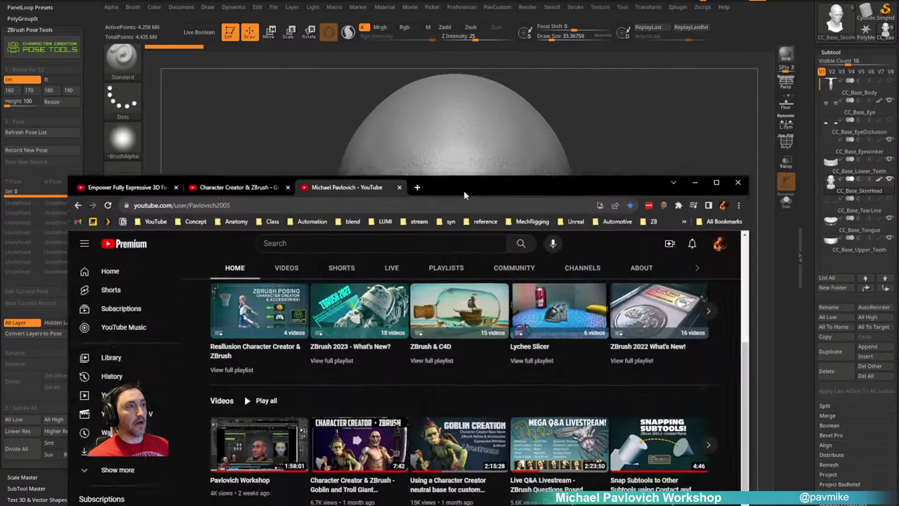
right_click(279, 221)
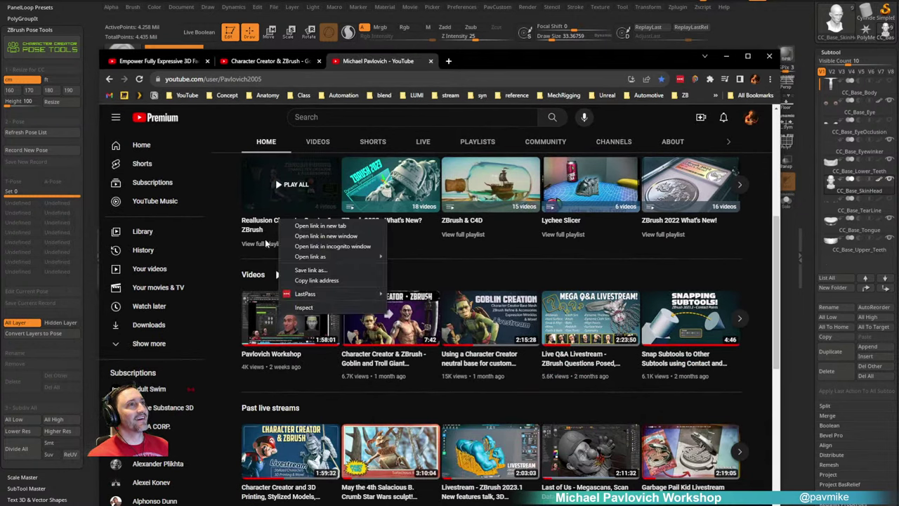
right_click(265, 244)
click(293, 304)
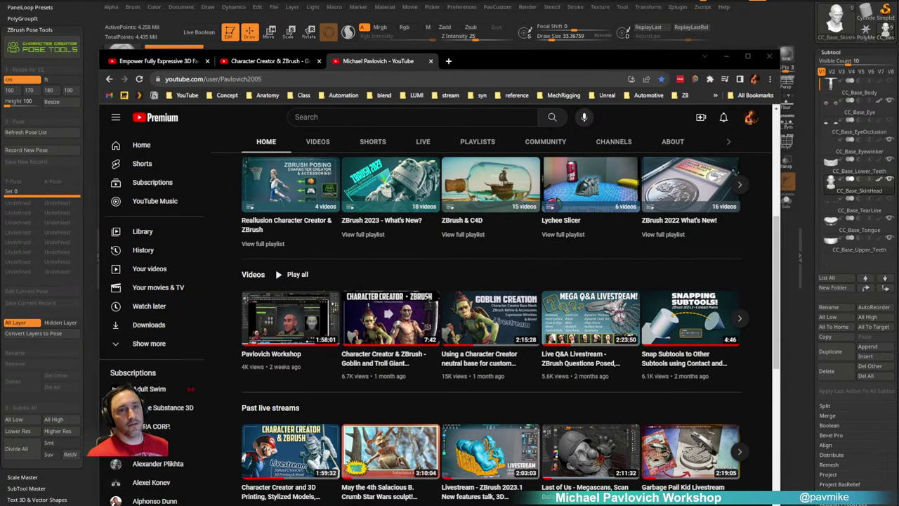
drag(478, 68, 495, 505)
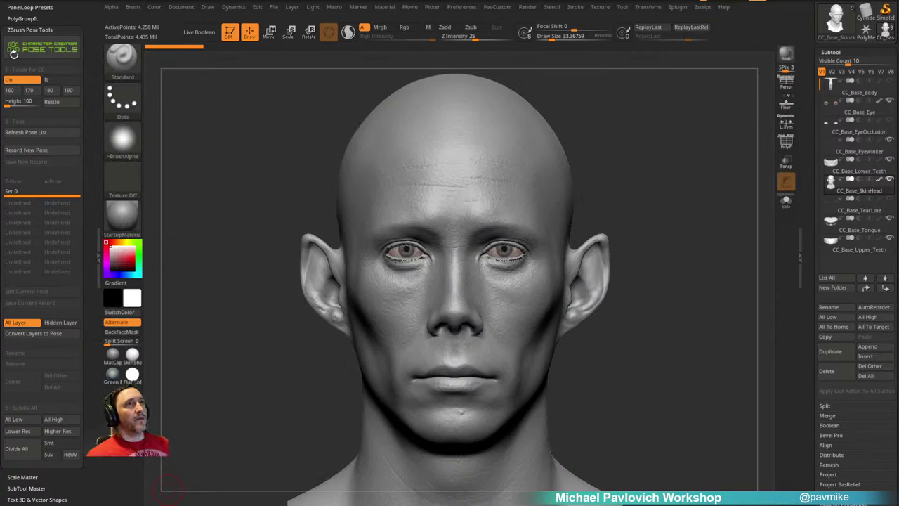
Step: Collapse ZBrush Pose Tools and expand ZBrush Face Tools in the docked Zplugin palette
click(27, 30)
drag(45, 28, 58, 149)
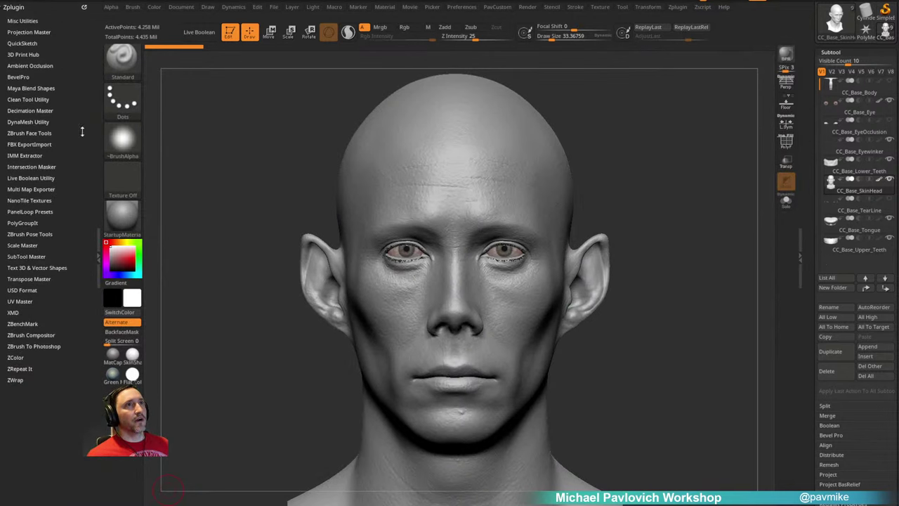
click(33, 133)
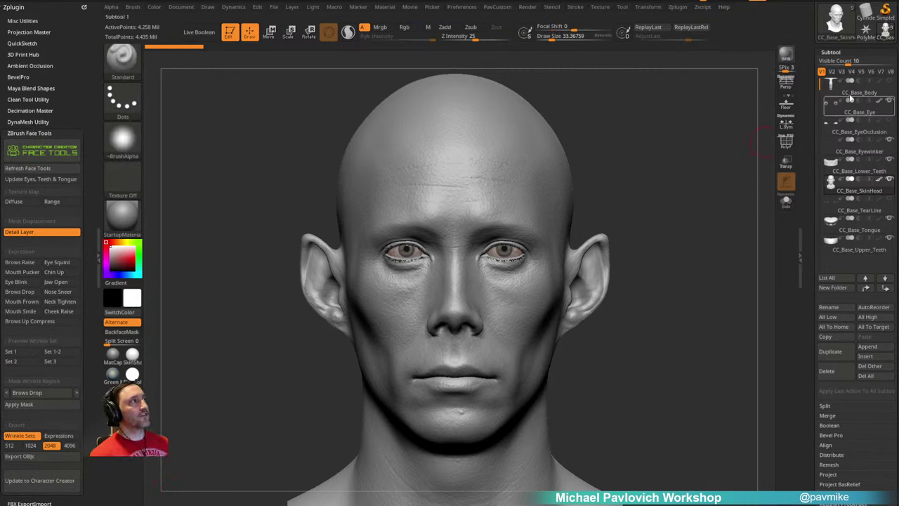
mouse_move(861, 92)
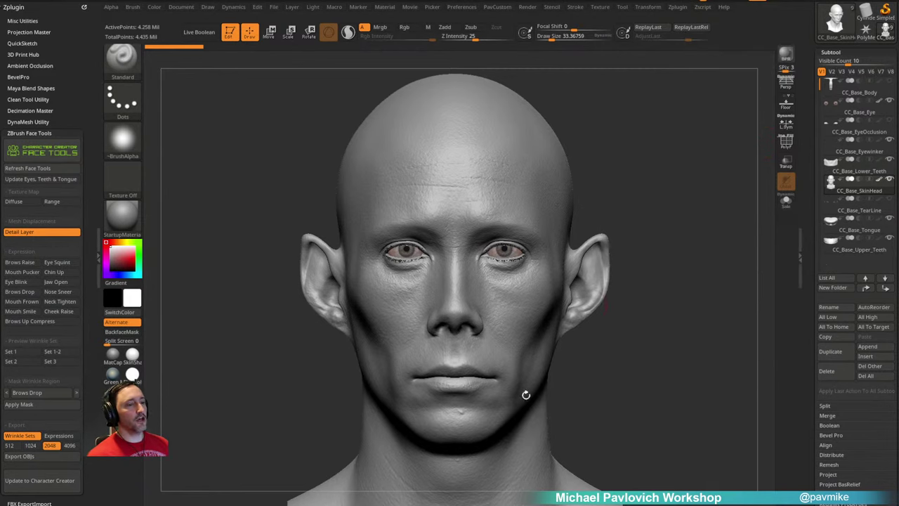
Step: Switch to the browser to look at the channel's Character Creator neutral base video, and return to ZBrush
key(alt+Tab)
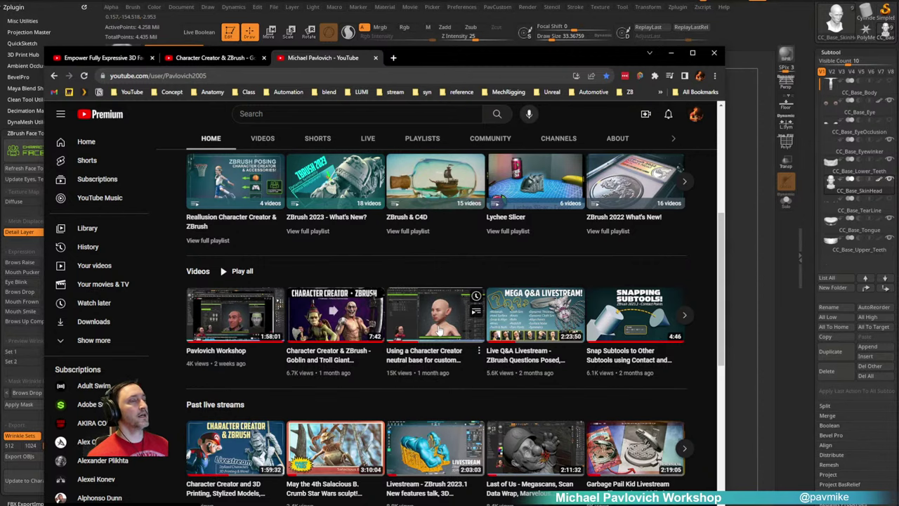
key(alt+Tab)
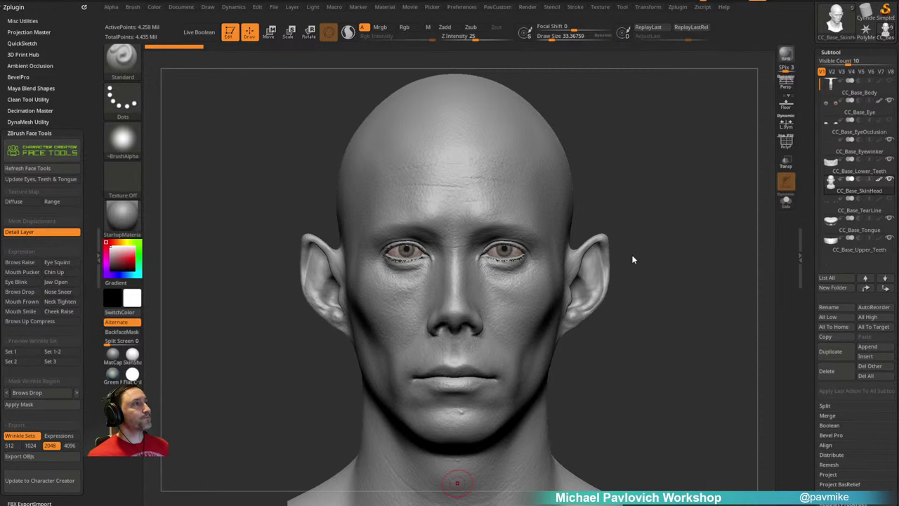
Step: Open the layer list of the CC_Base_SkinHead subtool
drag(632, 260, 660, 215)
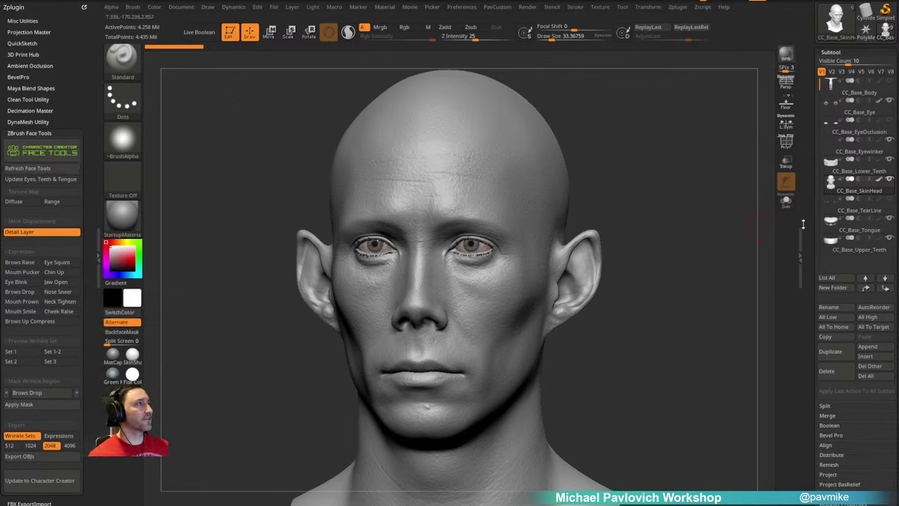
drag(806, 235, 813, 100)
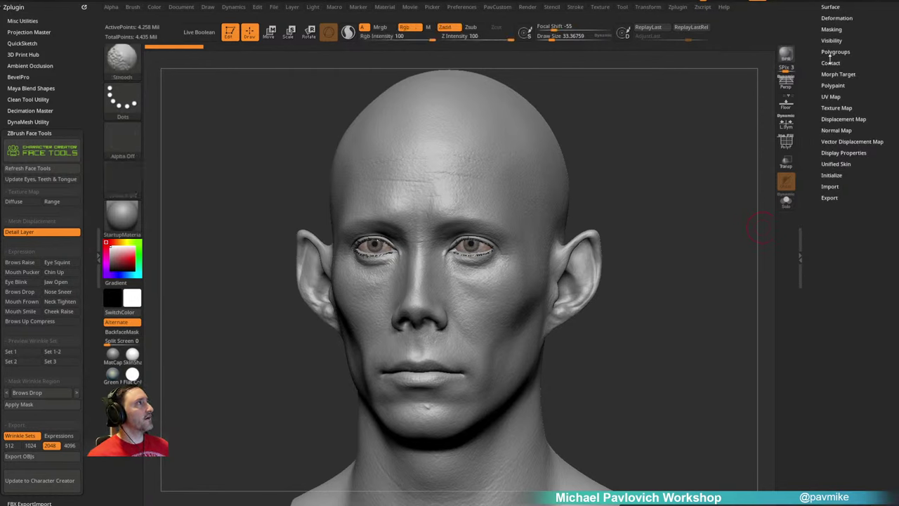
drag(806, 49, 811, 113)
click(829, 105)
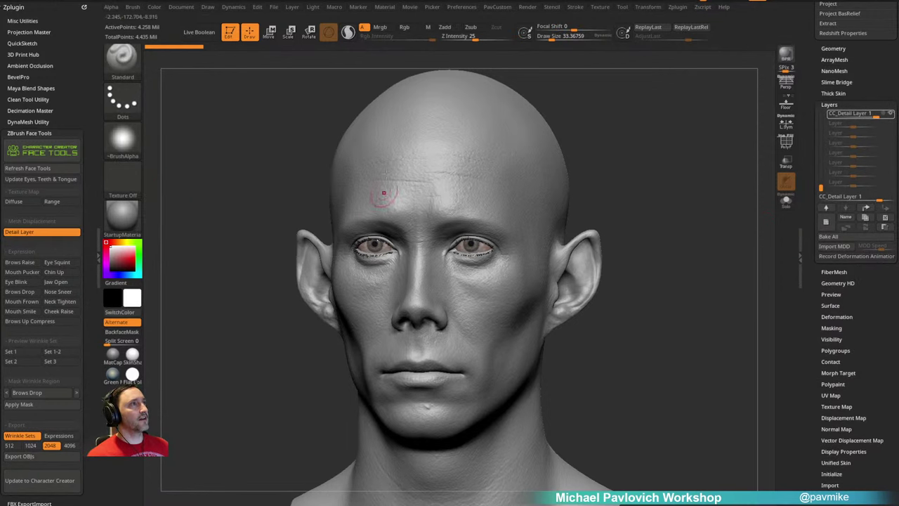
Step: Turn off the Detail Layer mesh displacement in Face Tools and view the head from the side
drag(648, 257, 620, 245)
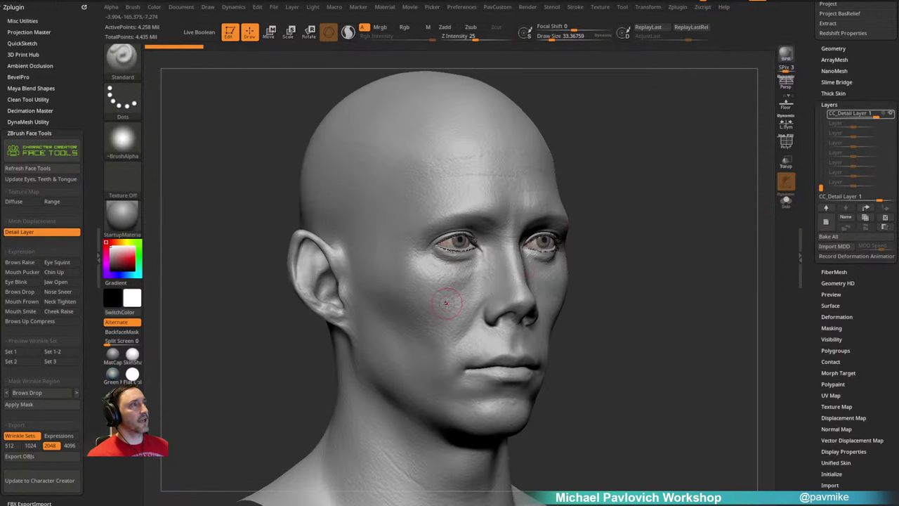
click(56, 234)
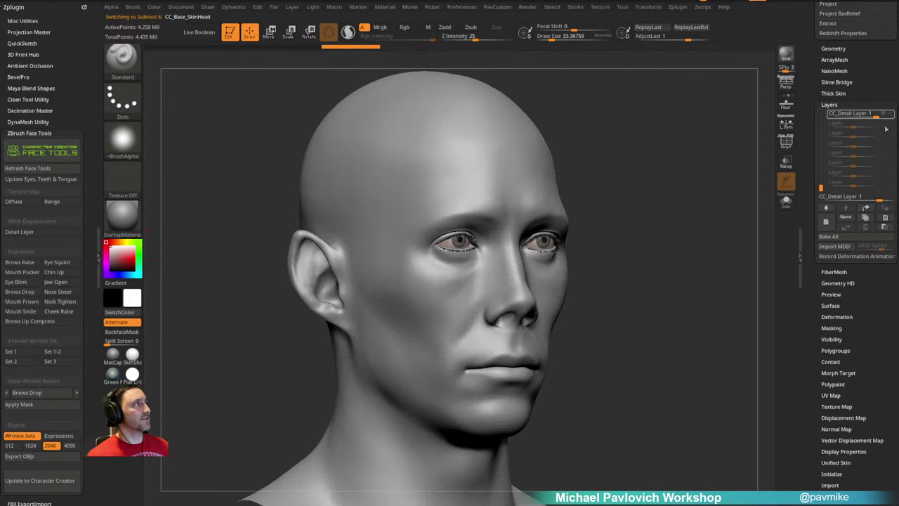
shift+drag(766, 232, 675, 231)
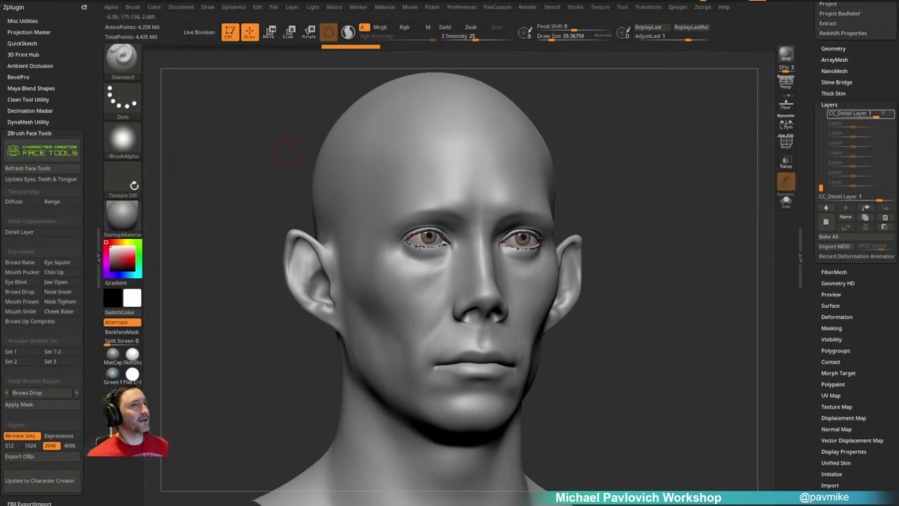
click(25, 230)
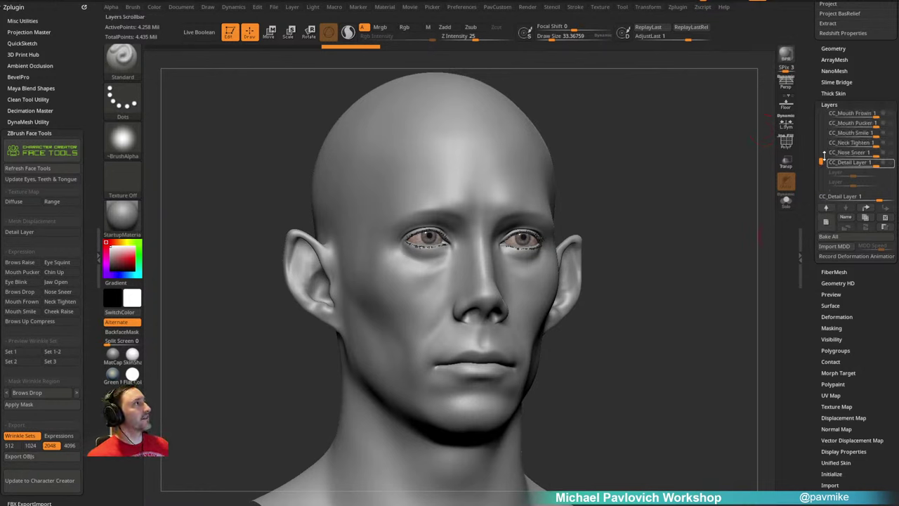
Step: Find CC_Detail Layer among the head's expression layers and toggle its visibility until it is shown
click(889, 183)
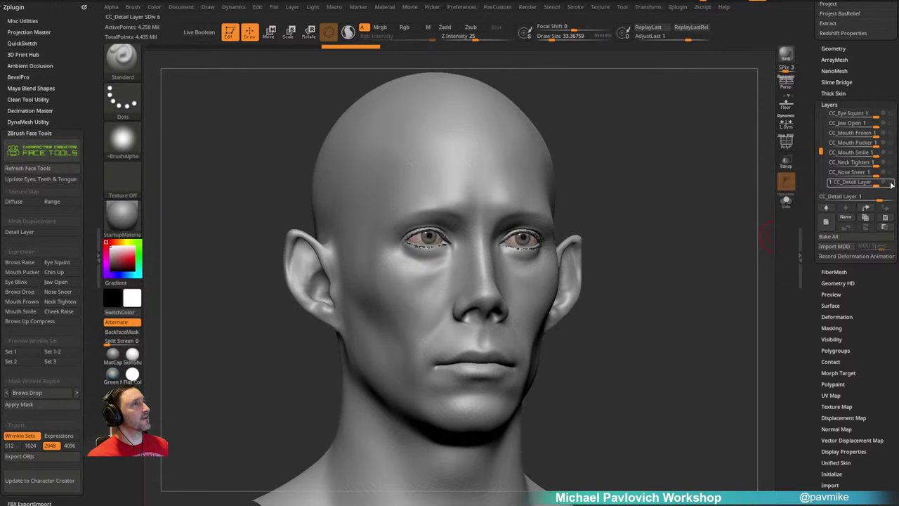
mouse_move(891, 184)
mouse_down()
mouse_move(834, 186)
mouse_move(898, 184)
mouse_move(843, 184)
mouse_move(891, 182)
mouse_up()
click(888, 184)
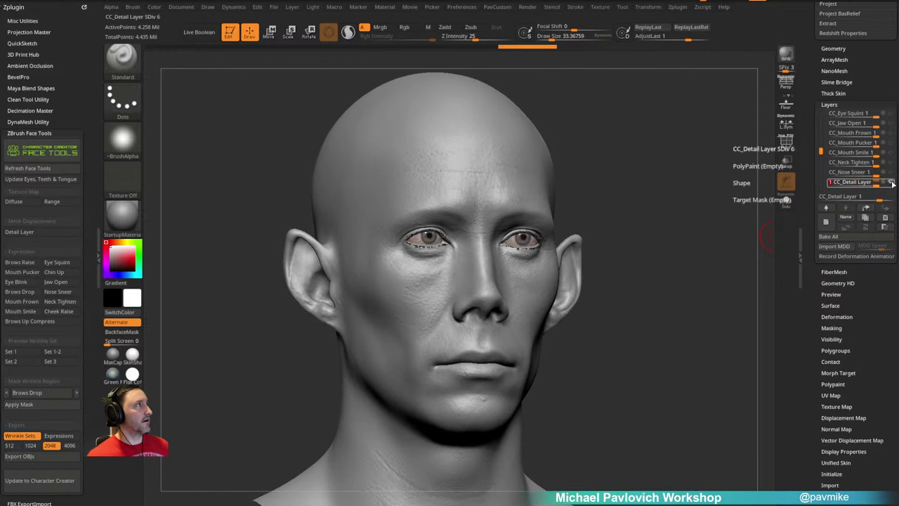
Step: Turn the automatic update of eyes, teeth and tongue in Face Tools on and back off
mouse_move(823, 152)
mouse_down()
mouse_move(825, 100)
mouse_move(823, 184)
mouse_move(826, 105)
mouse_move(810, 152)
mouse_up()
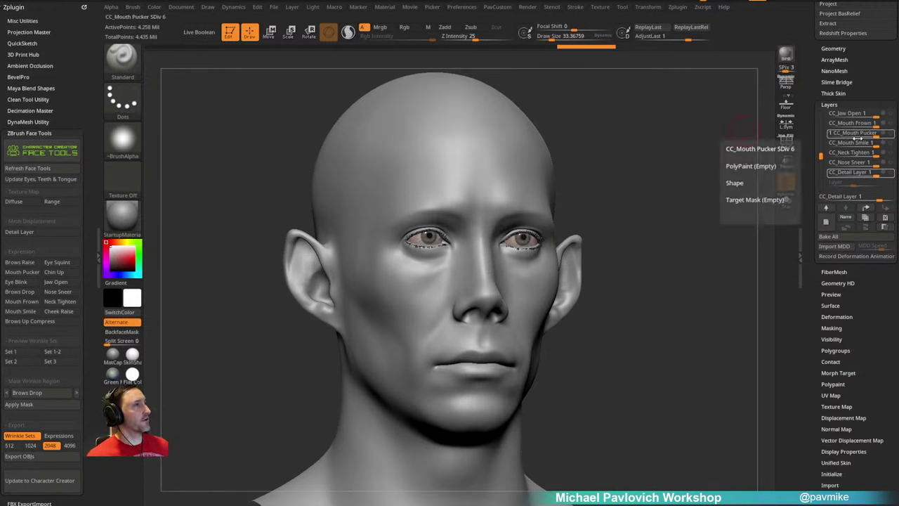
drag(186, 196, 217, 149)
click(26, 179)
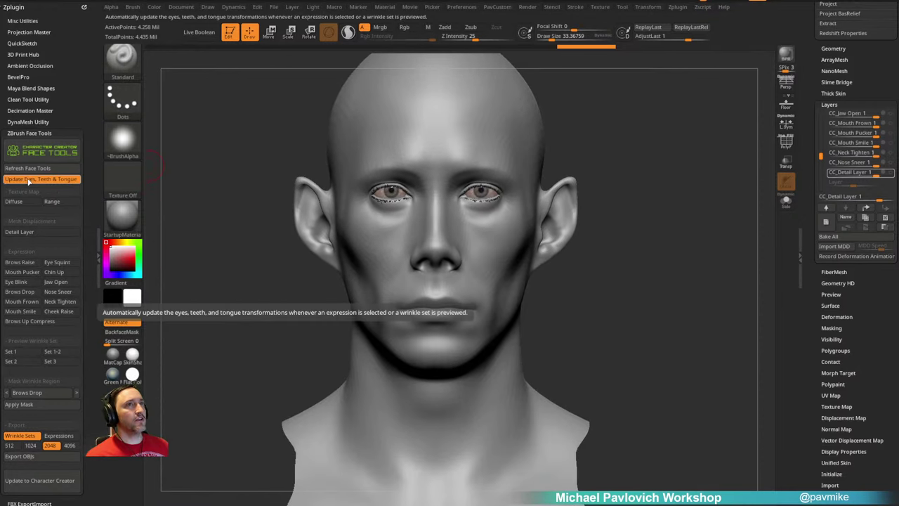
click(59, 282)
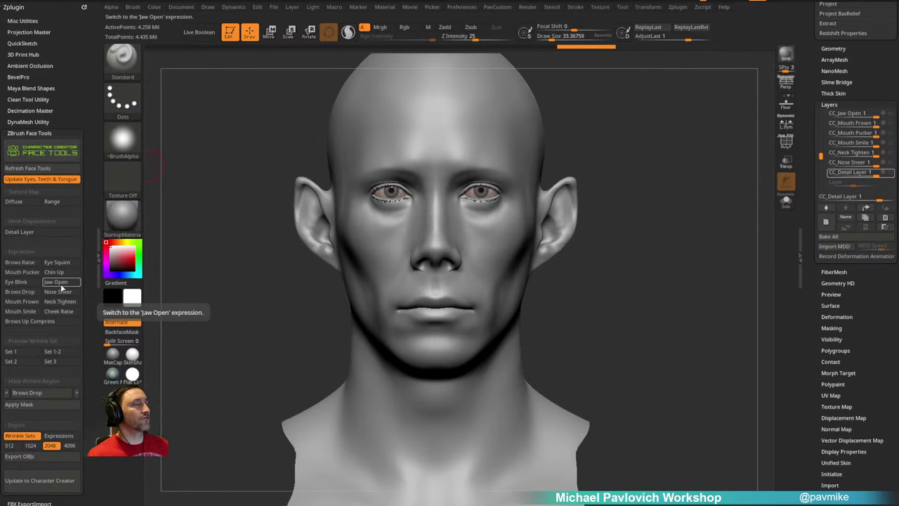
click(68, 181)
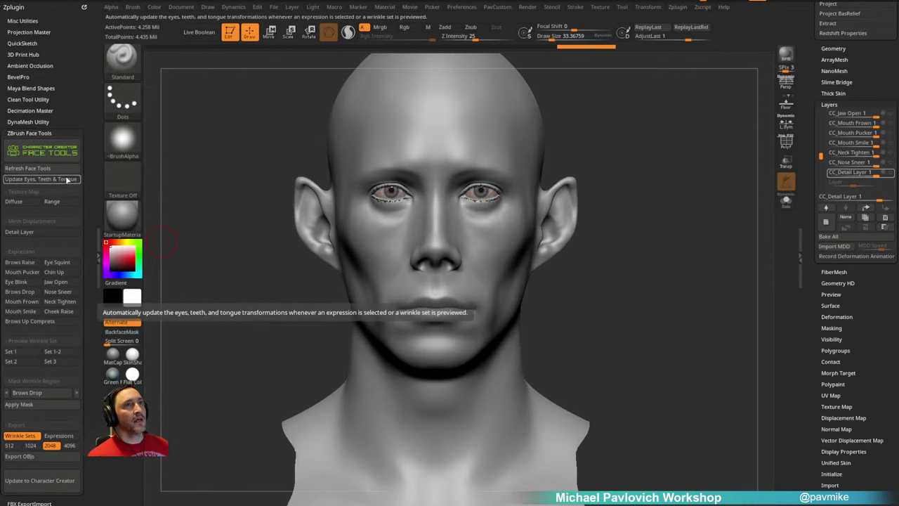
Step: Display the Range texture map on the character's head through Face Tools
alt+drag(618, 226, 591, 258)
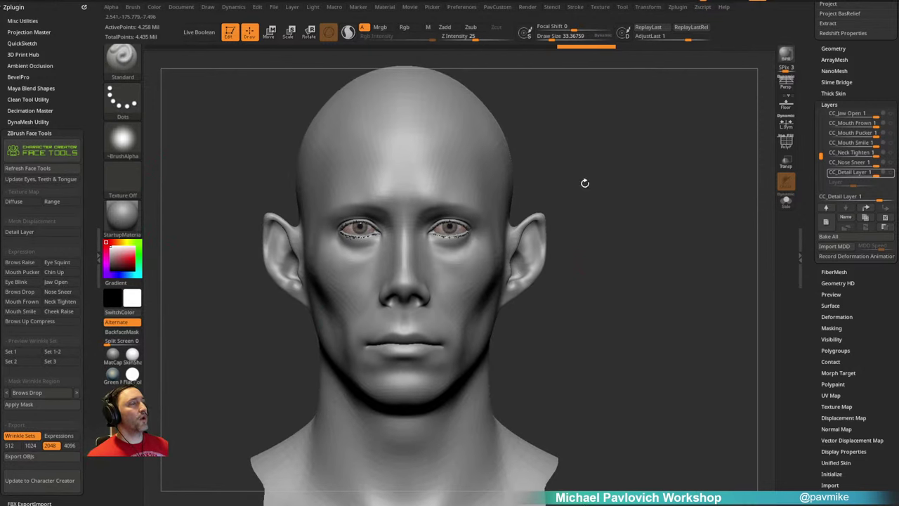
drag(809, 170, 809, 154)
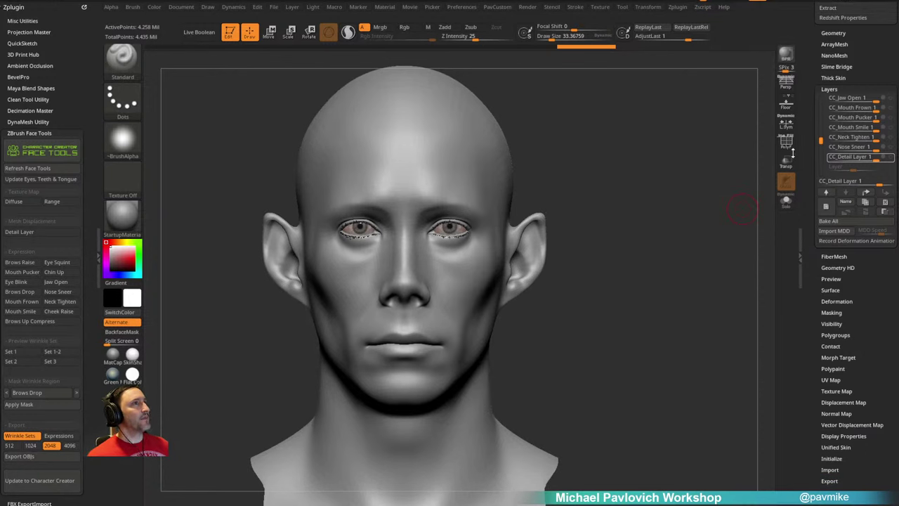
click(53, 202)
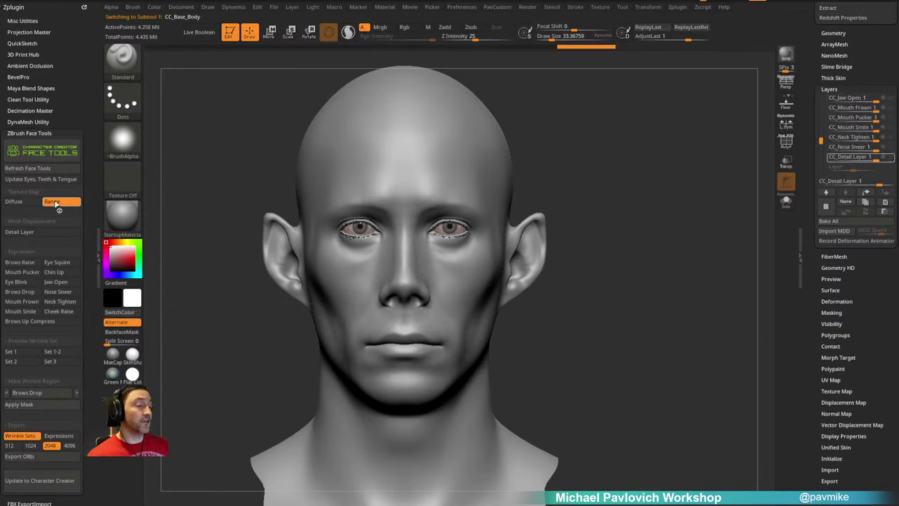
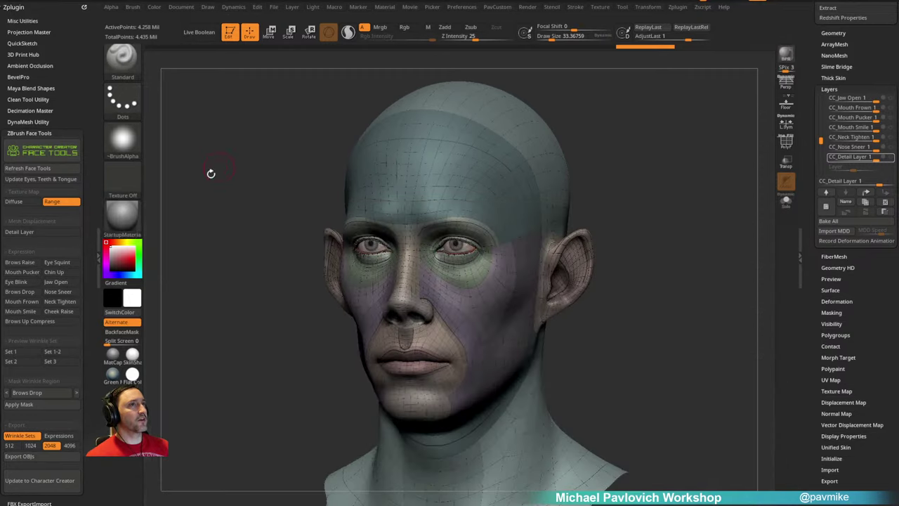
Step: Switch the active material to Flat Color so the head's Range map shows unshaded
click(127, 223)
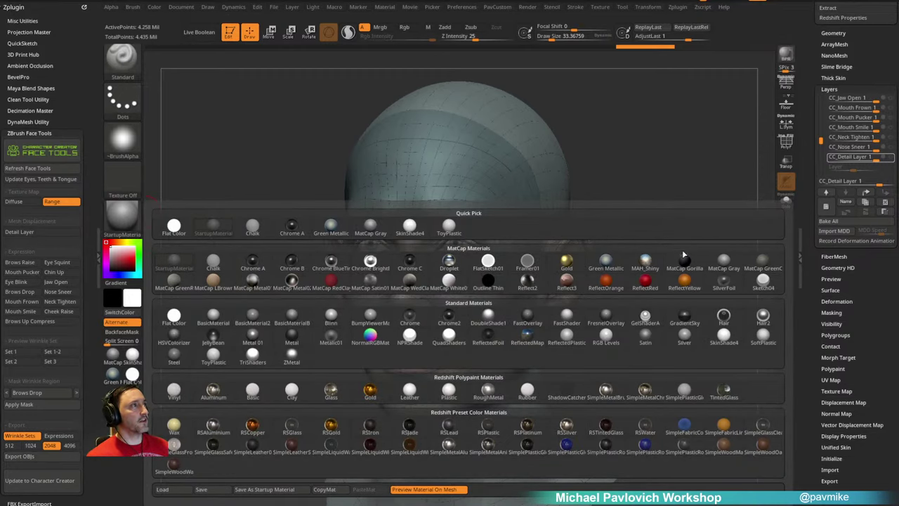
click(722, 337)
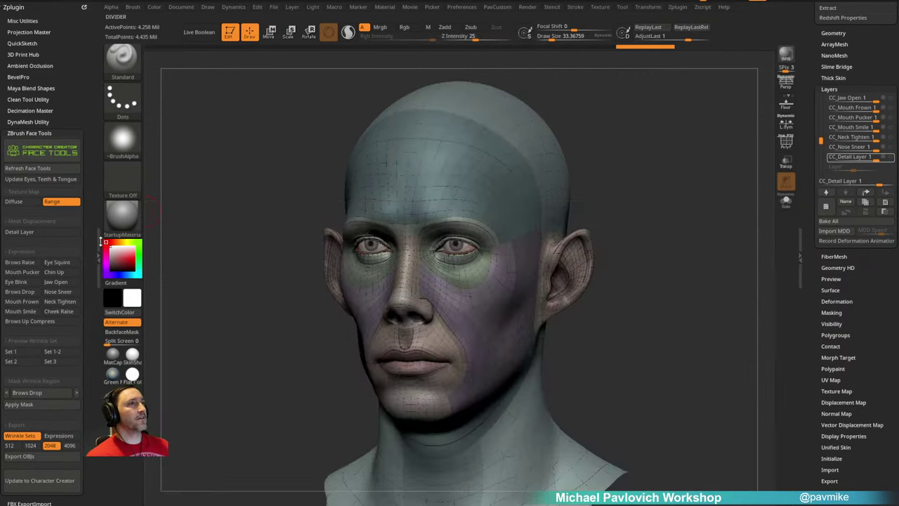
click(133, 223)
click(179, 261)
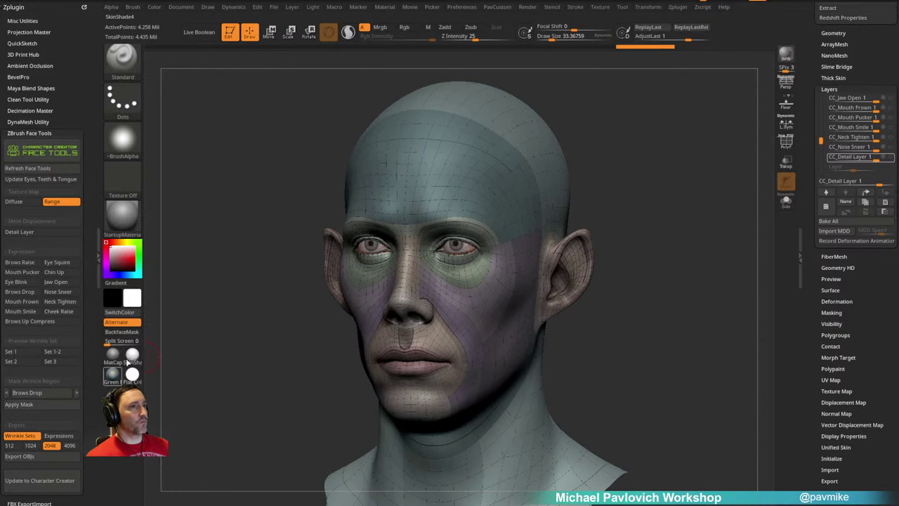
click(132, 373)
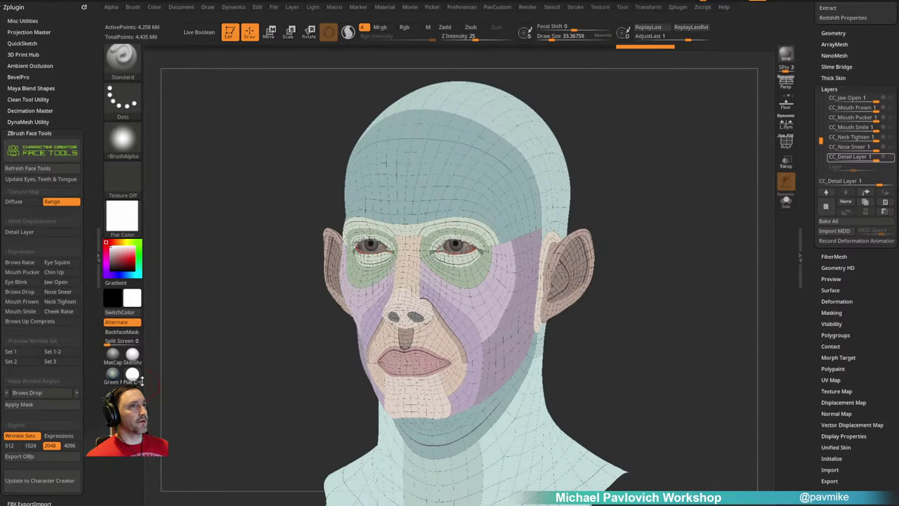
Step: Switch to the browser and look through the YouTube channel's home page and its playlists
drag(898, 146, 450, 58)
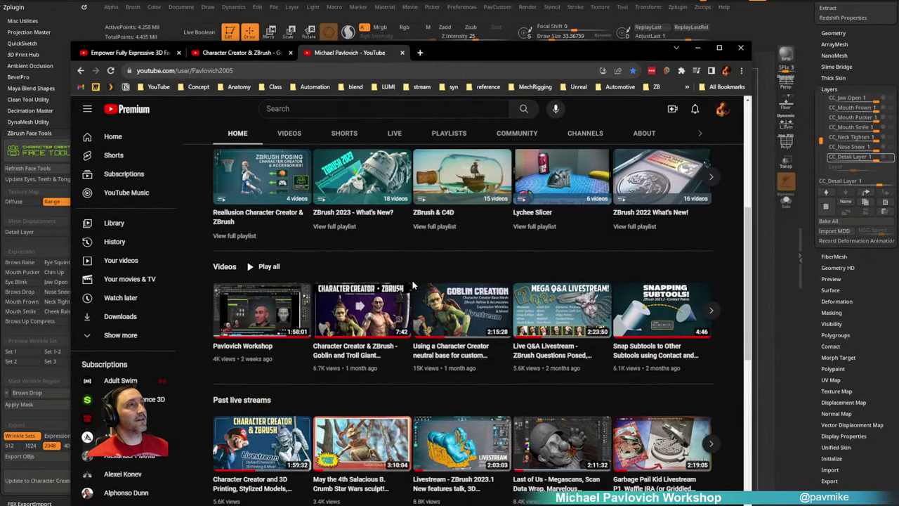
scroll(412, 249, up, 3)
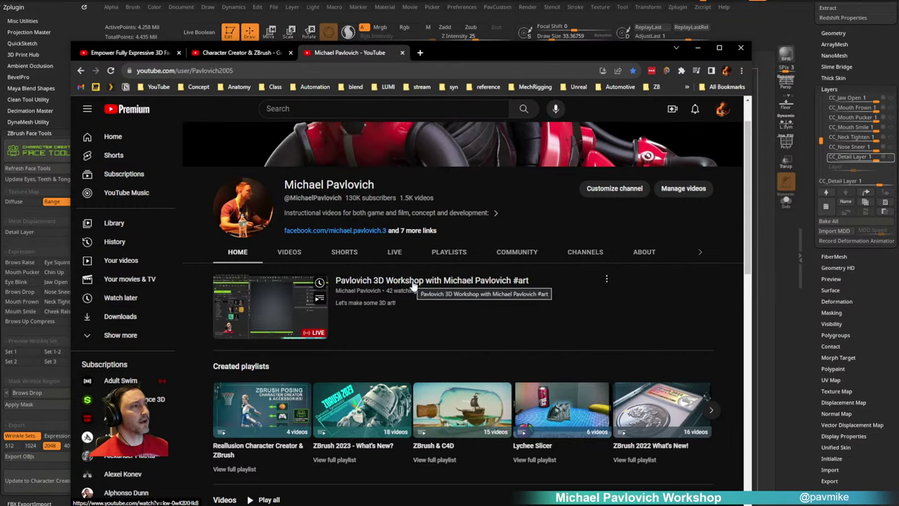
scroll(414, 291, down, 5)
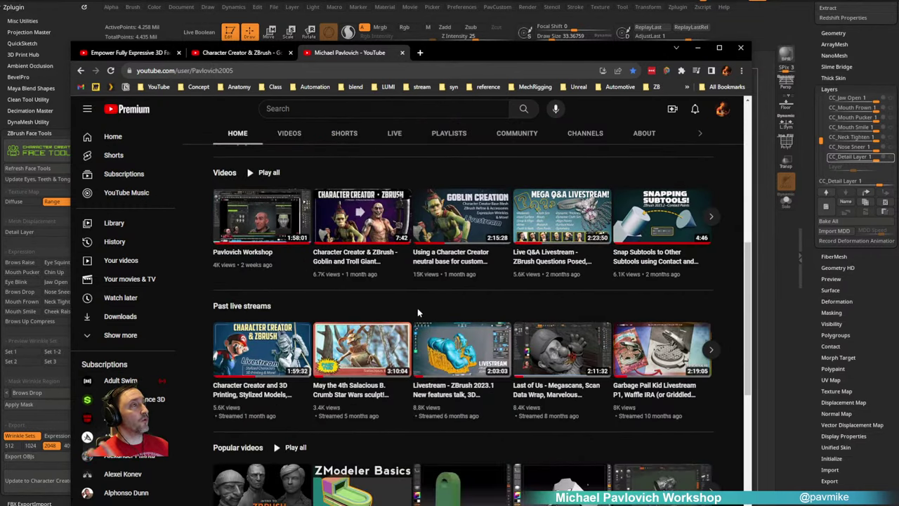
scroll(419, 309, up, 5)
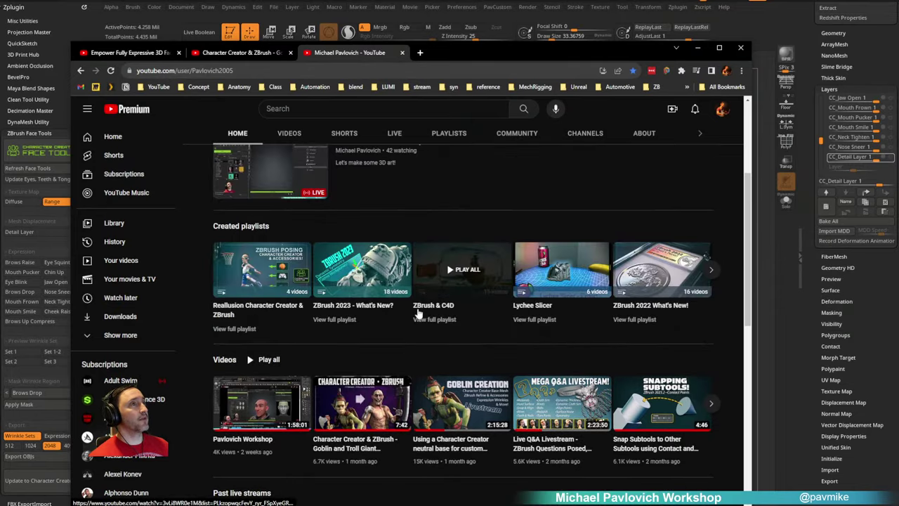
click(446, 254)
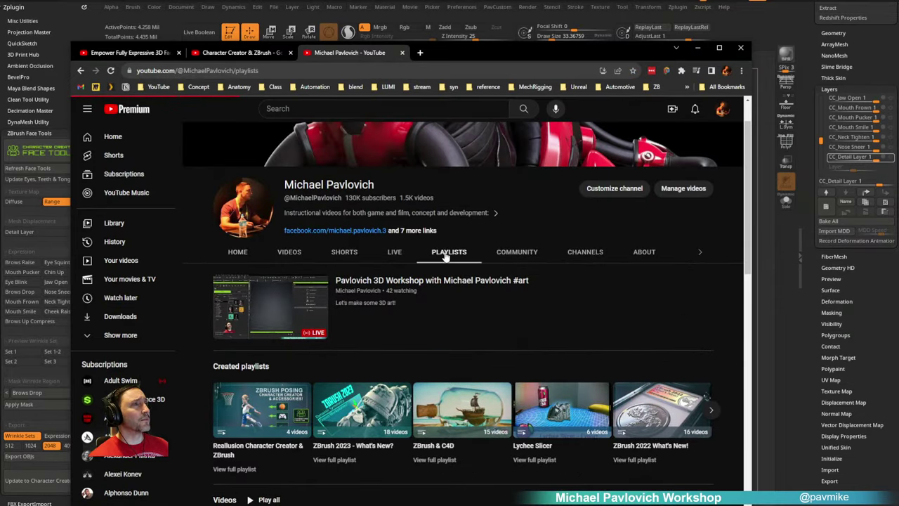
scroll(447, 257, down, 3)
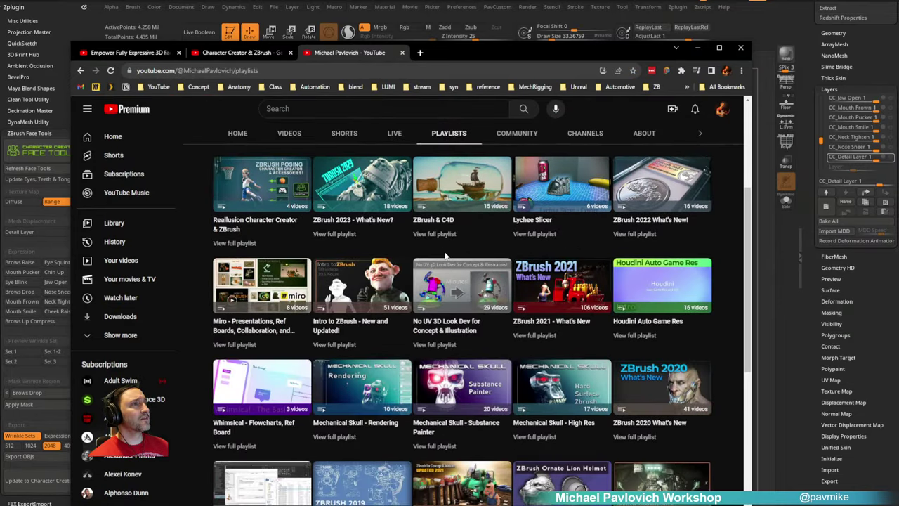
right_click(348, 344)
click(393, 405)
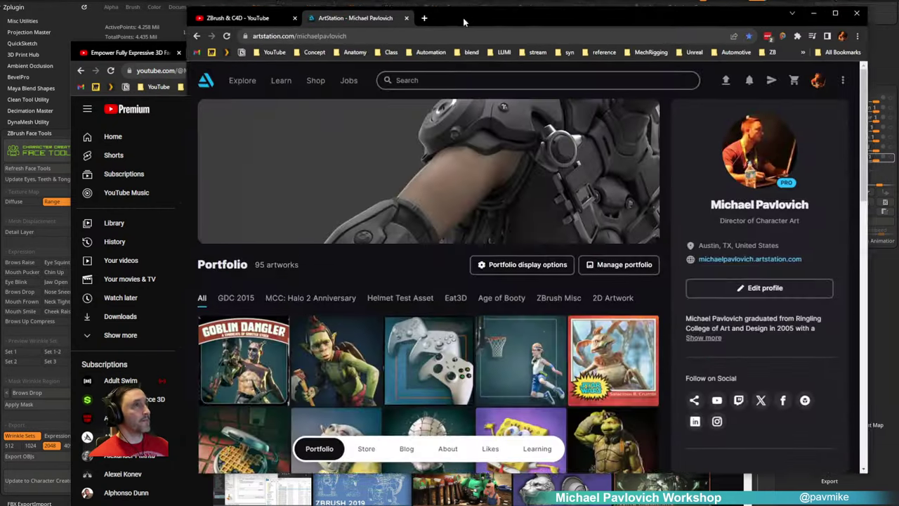
Step: Bring the ArtStation portfolio window into view and browse its artworks down to the ZBrush What's New entries
drag(463, 18, 358, 46)
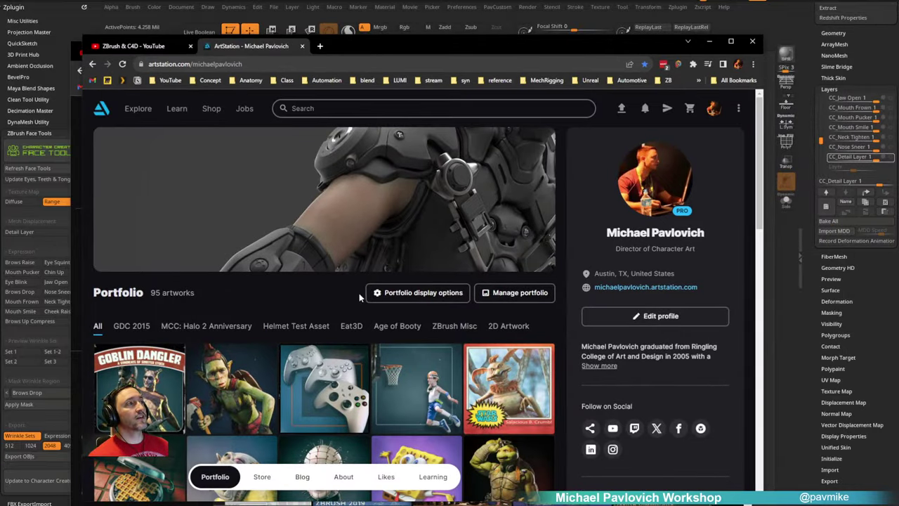
scroll(358, 292, down, 3)
scroll(399, 268, down, 4)
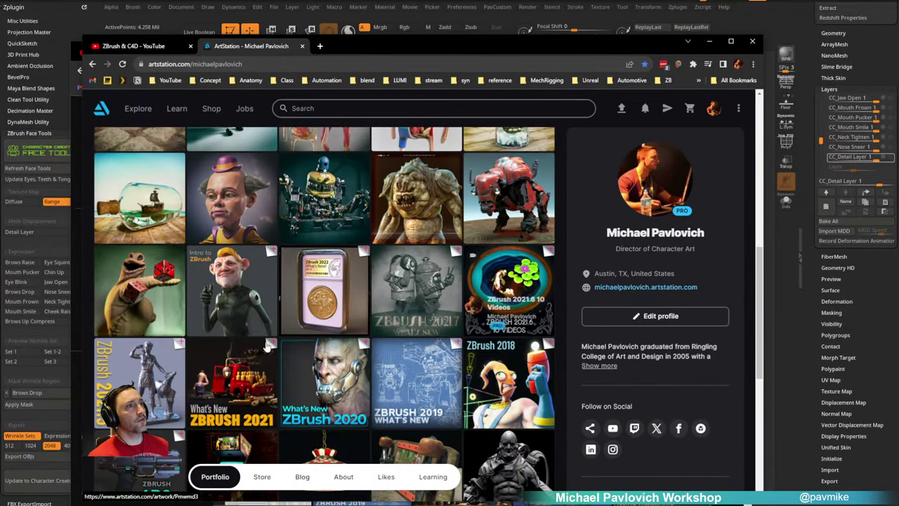
scroll(241, 273, down, 1)
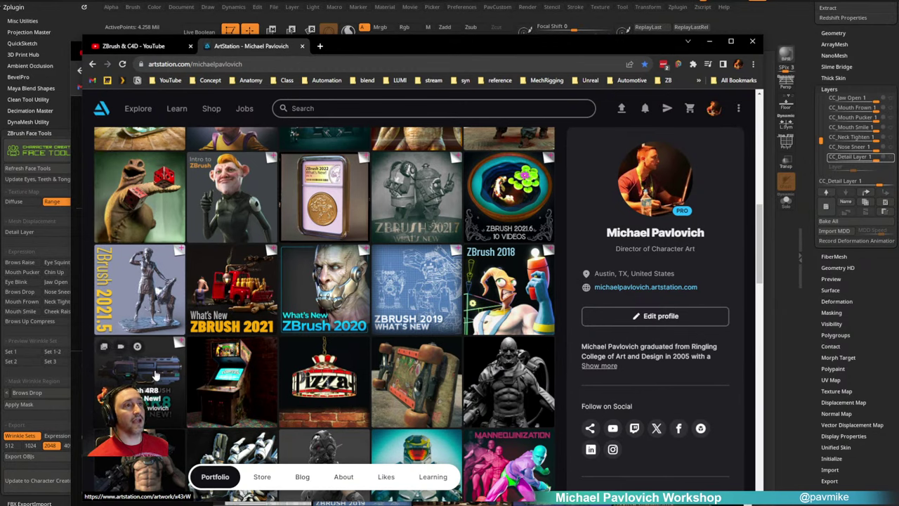
scroll(266, 322, up, 1)
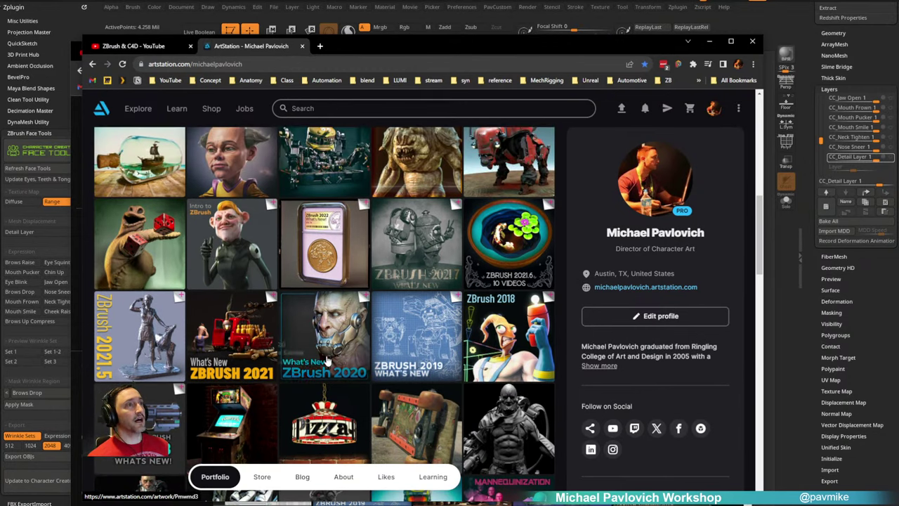
Step: Open the ZBrush 2021 What's New project, look through its video list and images, and return to the portfolio
click(241, 337)
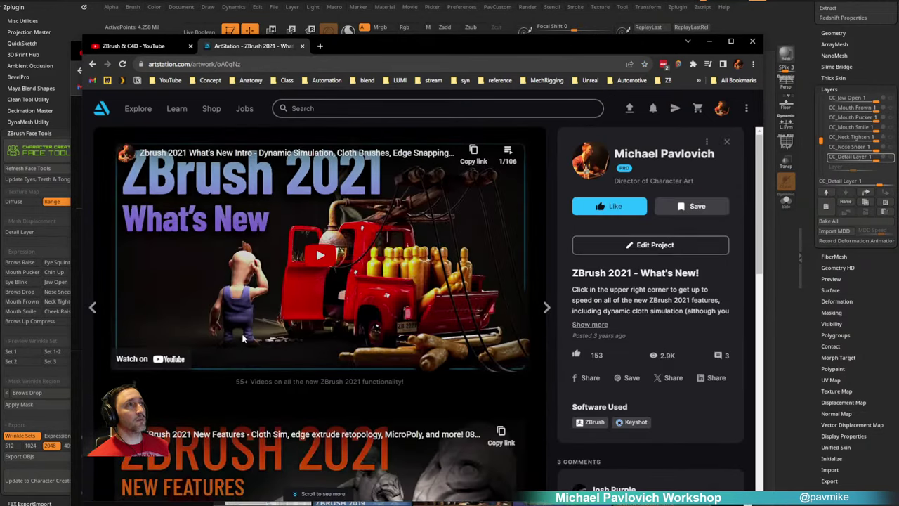
click(509, 151)
scroll(528, 198, down, 5)
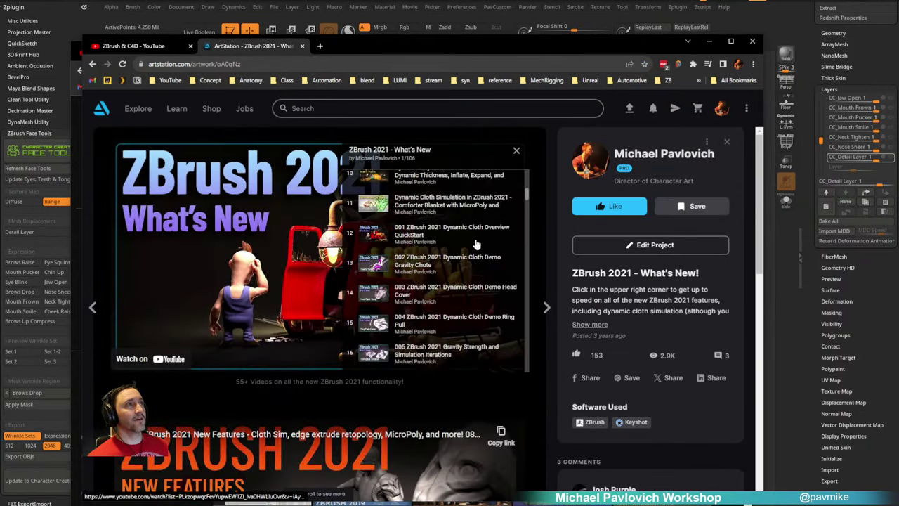
drag(528, 197, 548, 170)
click(517, 151)
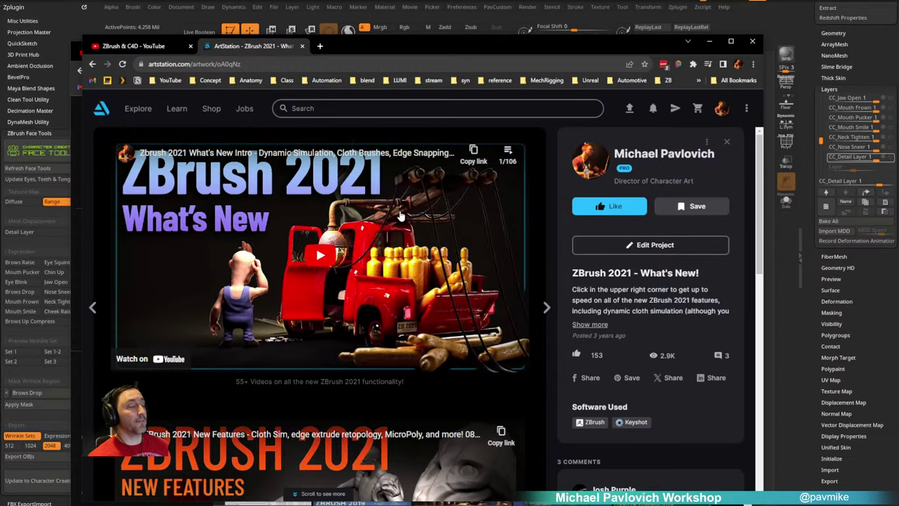
scroll(346, 285, down, 3)
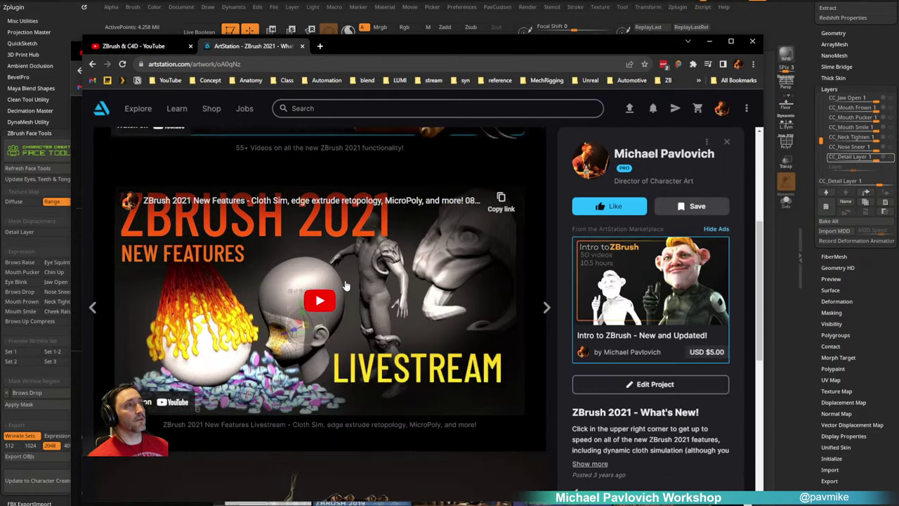
scroll(345, 285, down, 6)
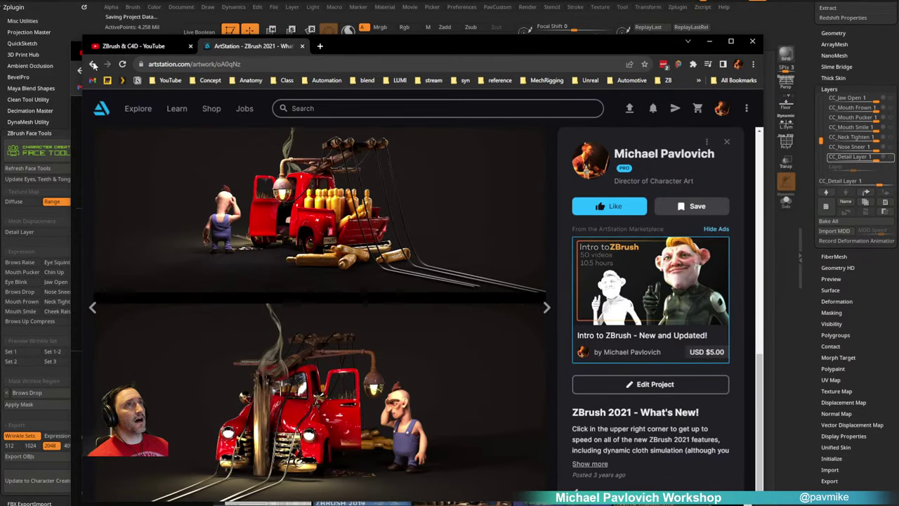
click(93, 65)
Step: Open the Garbage Pail Kids - Waffle IRA project in the portfolio and look through its images and livestream videos
scroll(339, 366, up, 2)
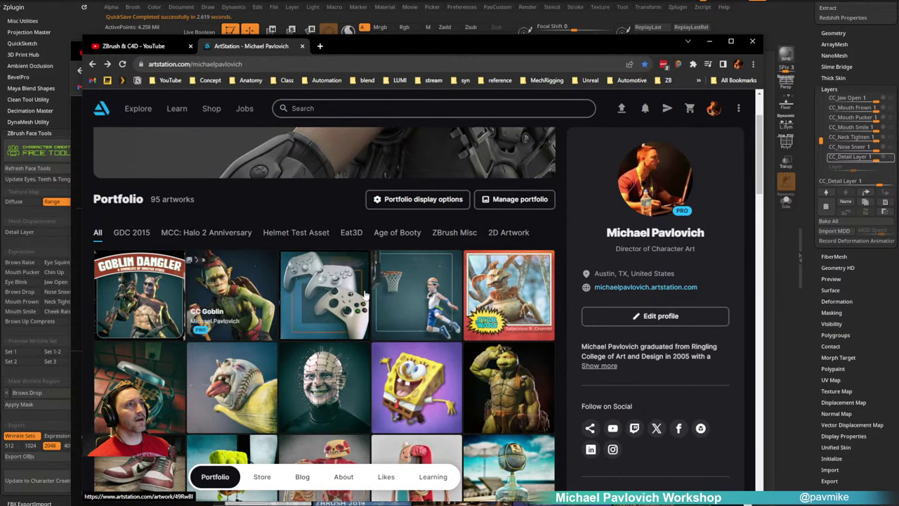
click(151, 387)
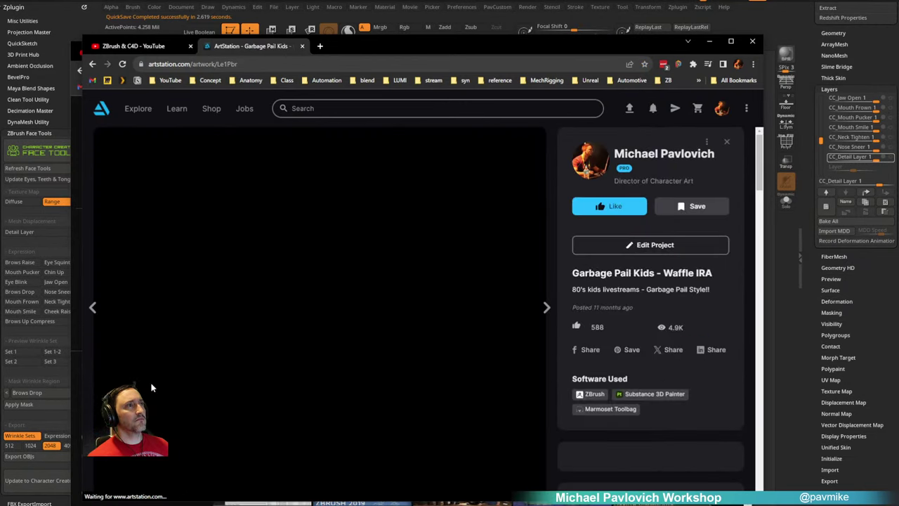
scroll(297, 307, down, 3)
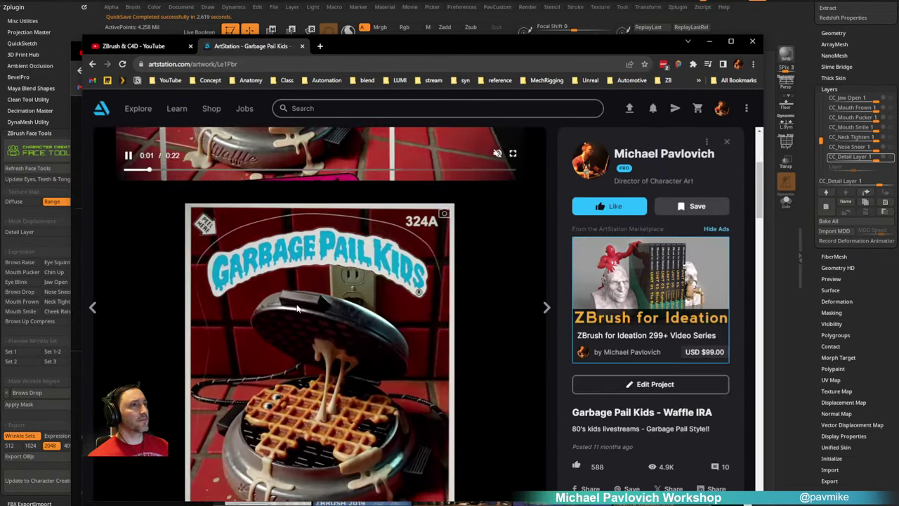
scroll(297, 306, down, 2)
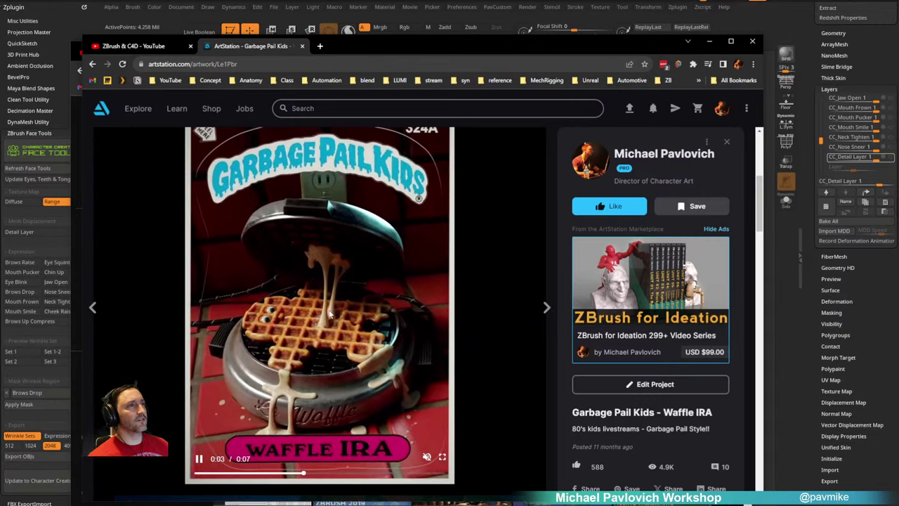
scroll(330, 314, down, 6)
scroll(316, 307, down, 3)
scroll(329, 274, up, 3)
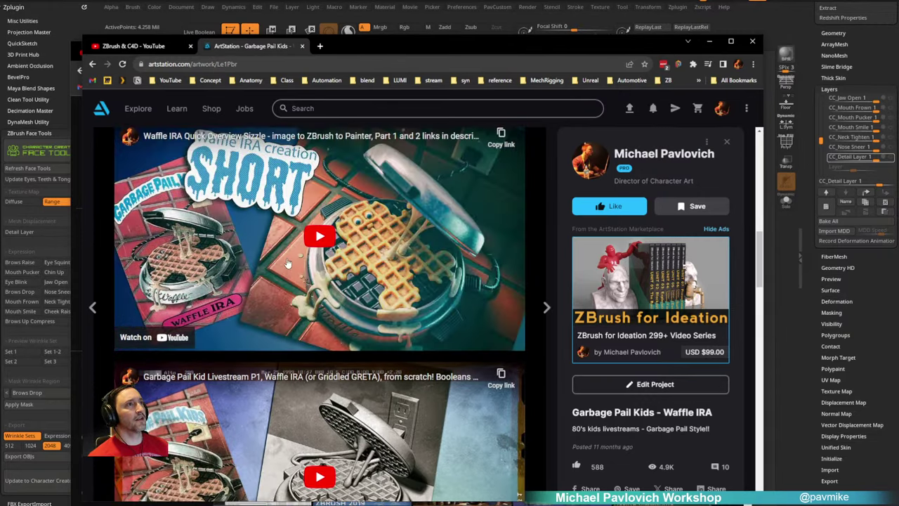
scroll(282, 262, up, 1)
scroll(380, 320, down, 4)
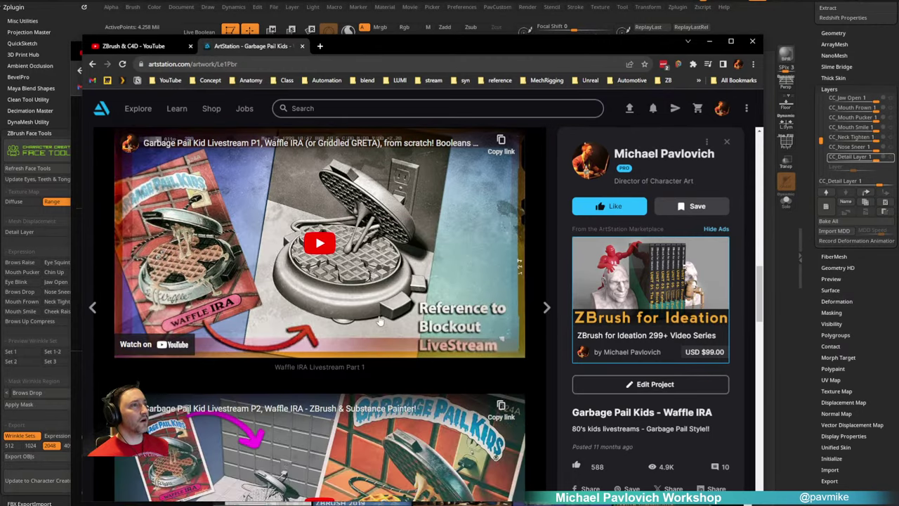
scroll(379, 320, down, 7)
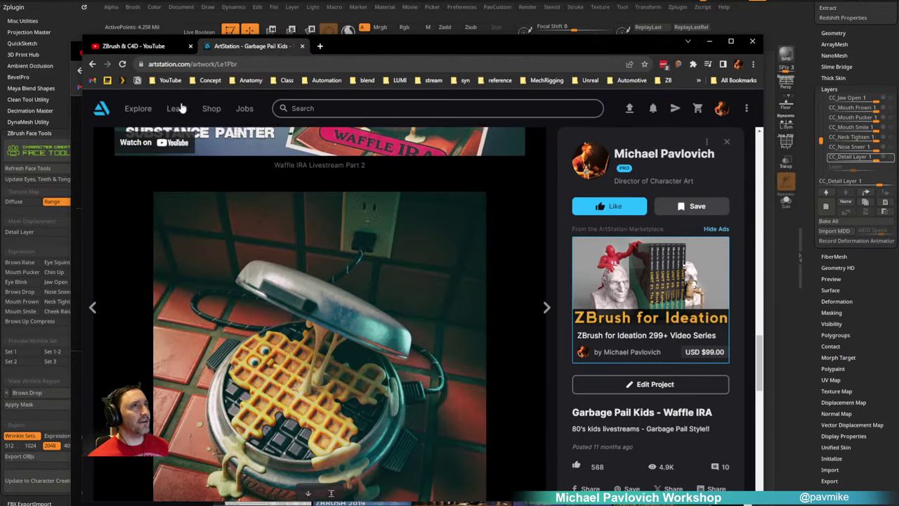
Step: Open the CC Goblin project in the ArtStation portfolio, look through its videos, and return to the portfolio
click(93, 64)
click(228, 294)
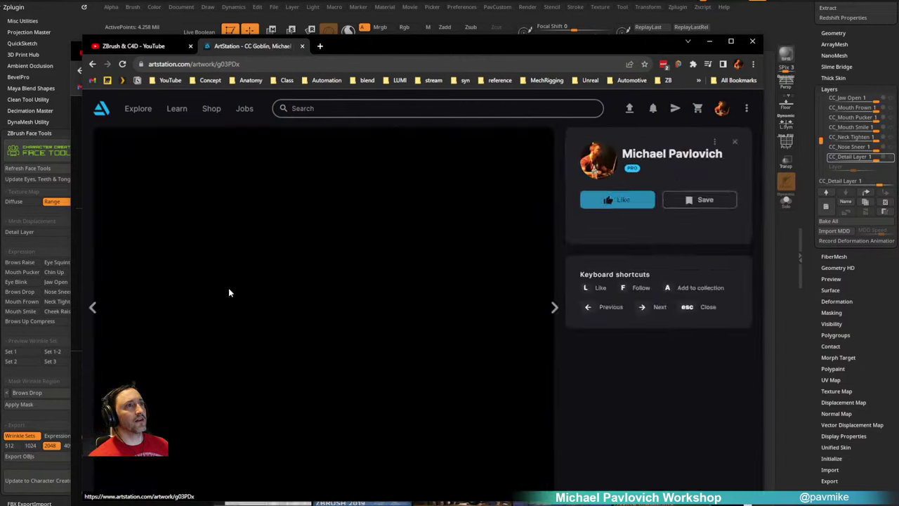
scroll(390, 259, down, 6)
scroll(407, 267, up, 8)
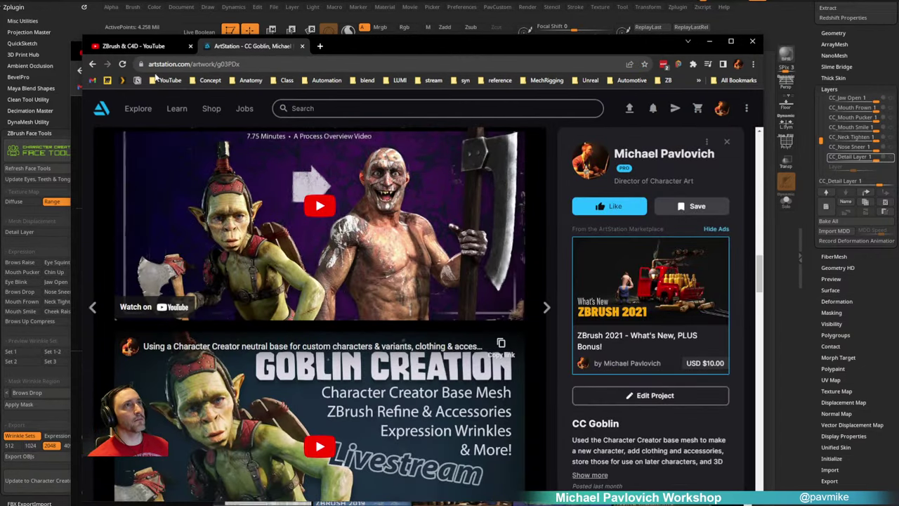
click(92, 64)
click(281, 64)
Step: Move both browser windows out of the way and return to the ZBrush head
key(alt+Tab)
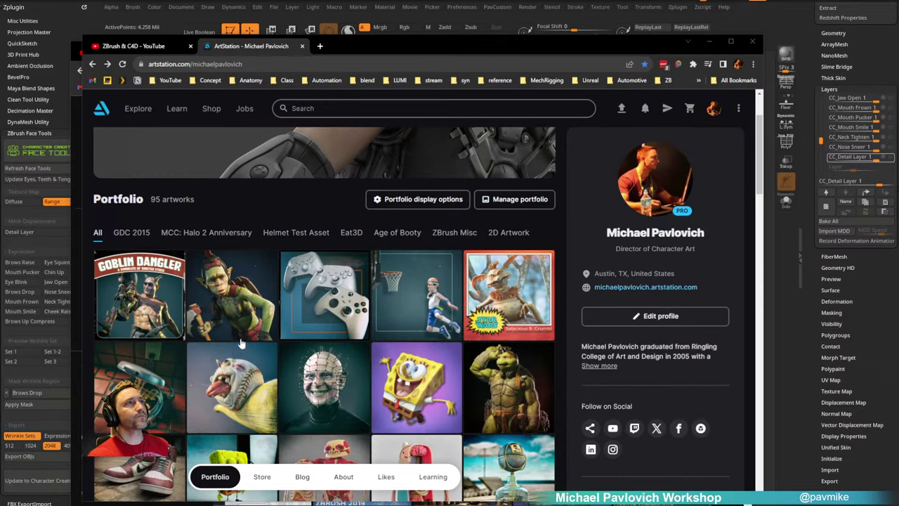
drag(351, 48, 302, 505)
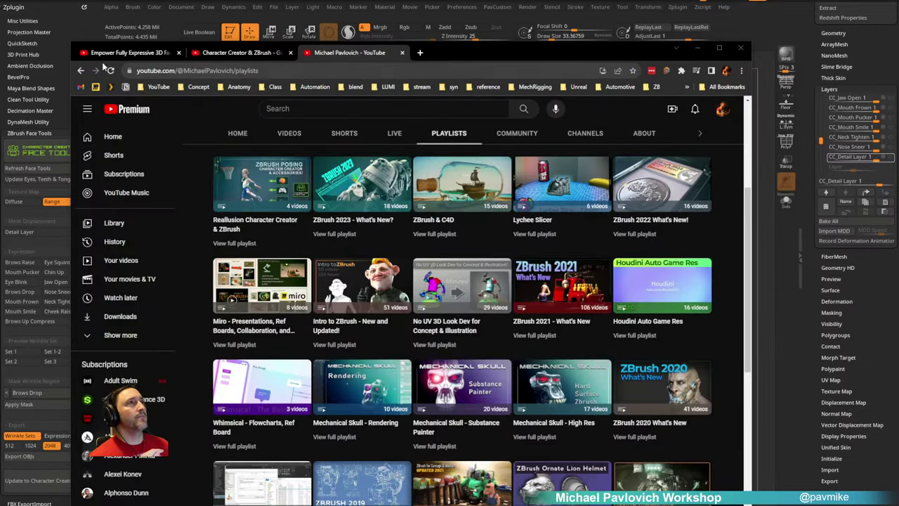
drag(447, 49, 555, 505)
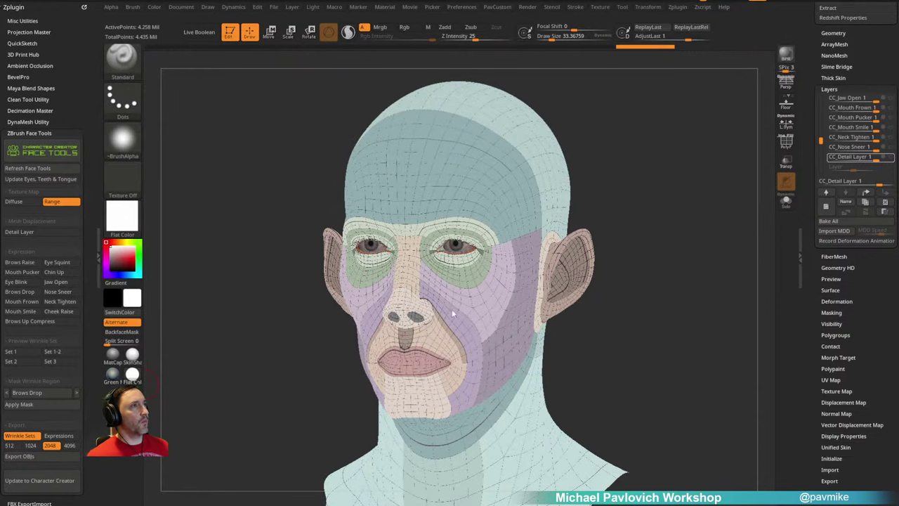
Step: Apply the SkinShade4 material to the head, set the draw size to about 52, and select the Clay brush
mouse_move(683, 202)
mouse_down()
mouse_move(700, 194)
mouse_move(690, 181)
mouse_up()
key(s)
click(132, 353)
drag(737, 228, 713, 211)
alt+drag(704, 158, 714, 174)
key(s)
drag(384, 324, 386, 322)
key(2)
mouse_move(393, 285)
alt+right_down()
mouse_move(415, 248)
mouse_move(398, 298)
alt+right_up()
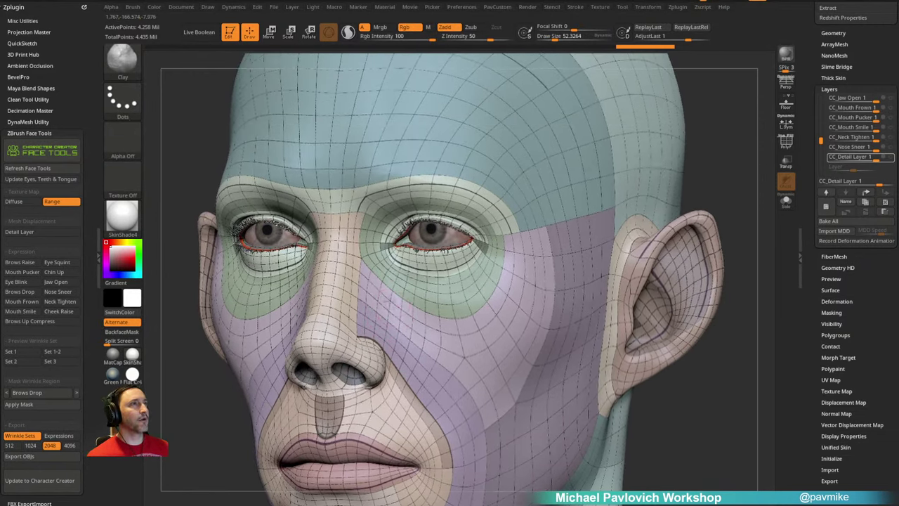
Step: Open the full brush library, look over the available sculpting brushes, and close it
key(b)
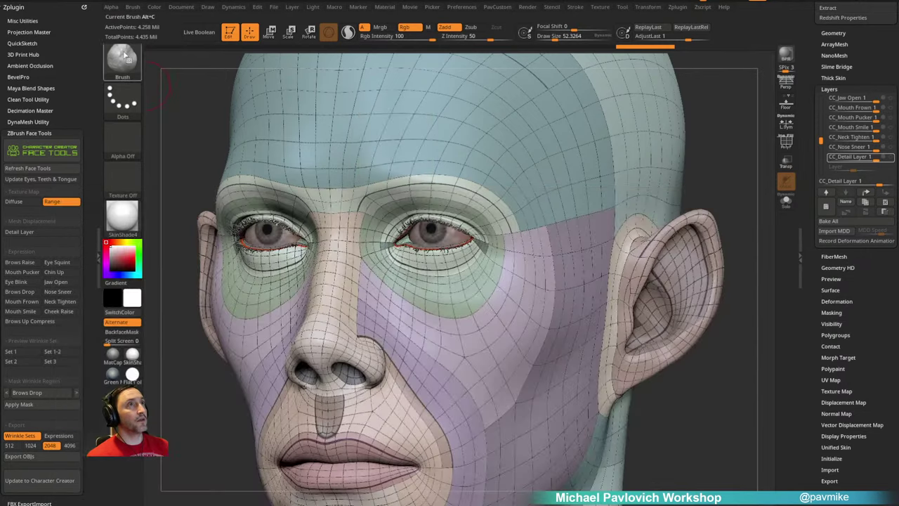
click(123, 59)
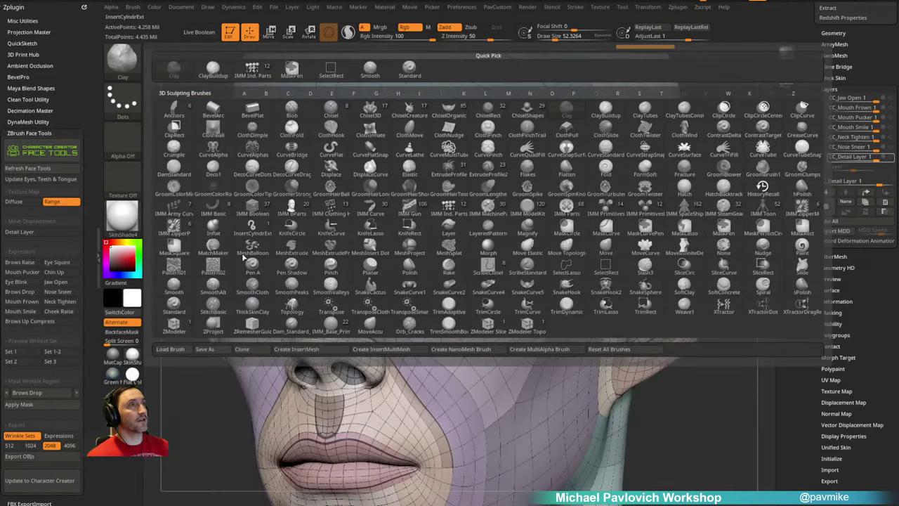
key(c)
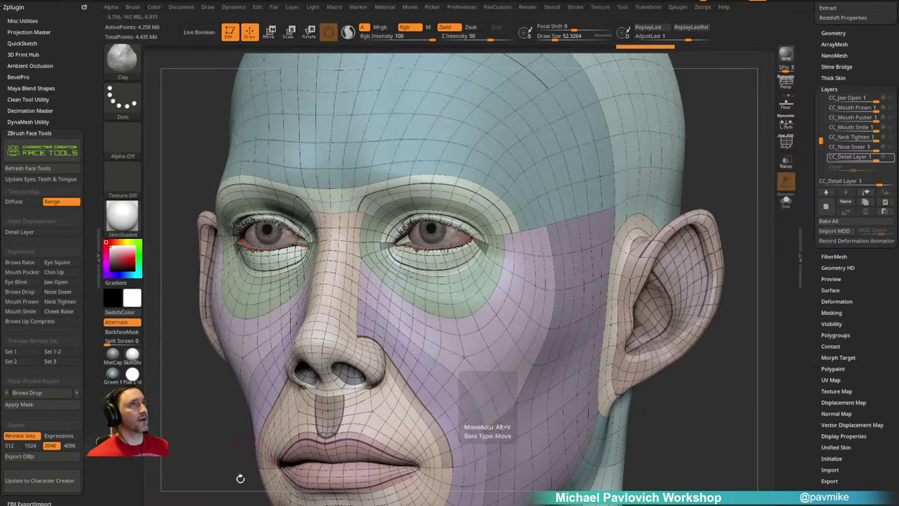
click(582, 148)
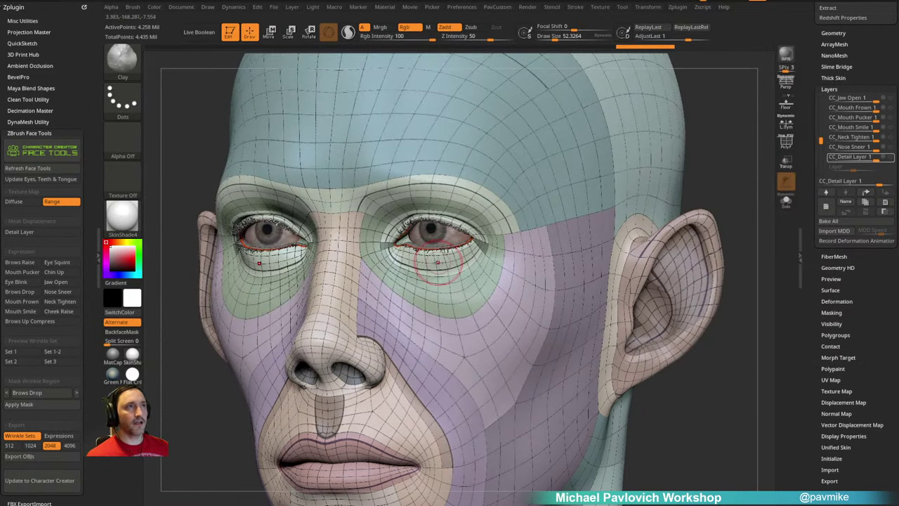
Step: Switch the active brush to TrimDynamic, Standard and ClayTubes in turn
key(b)
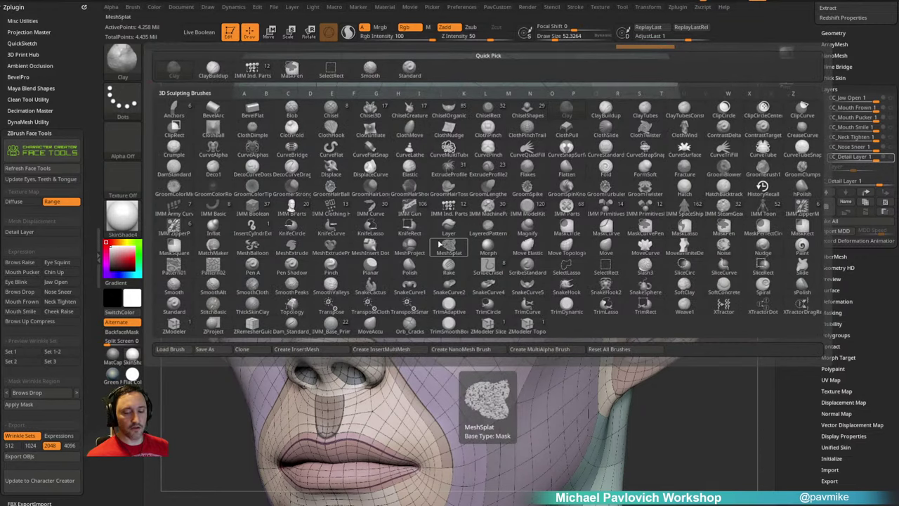
key(t)
key(d)
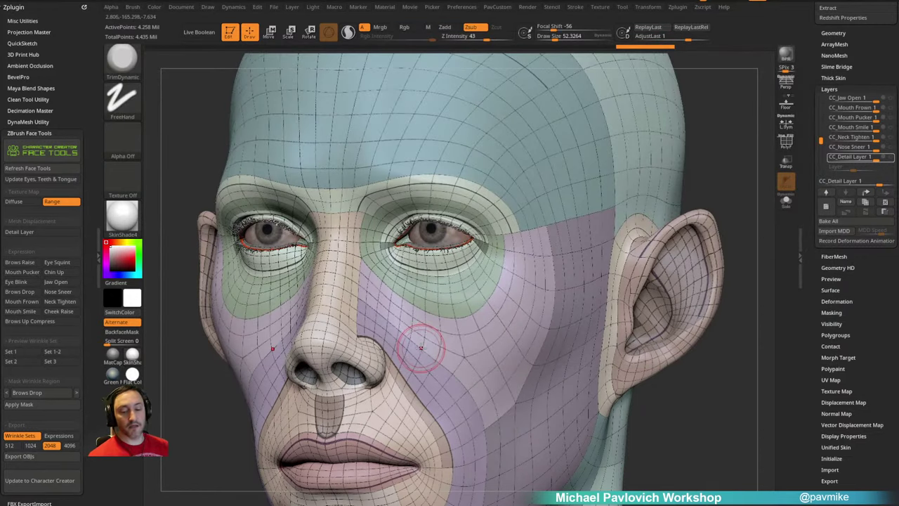
key(b)
key(s)
key(t)
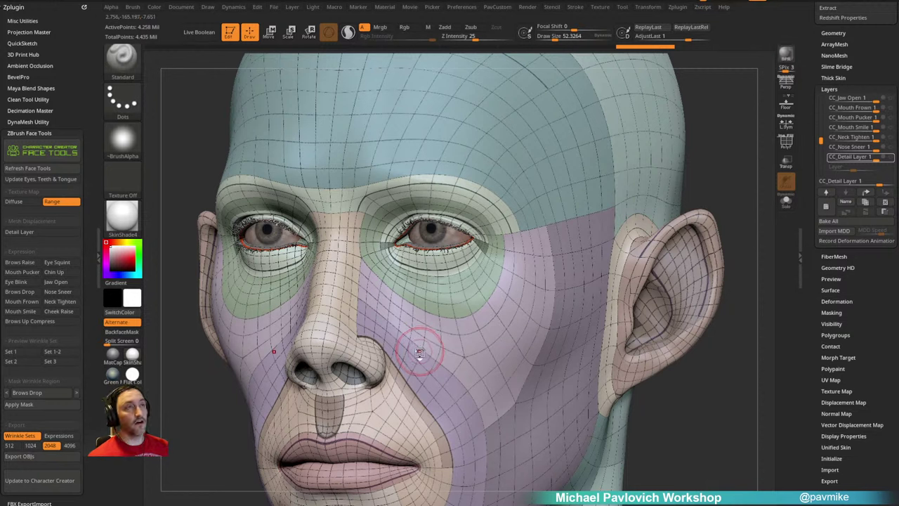
key(b)
key(c)
key(t)
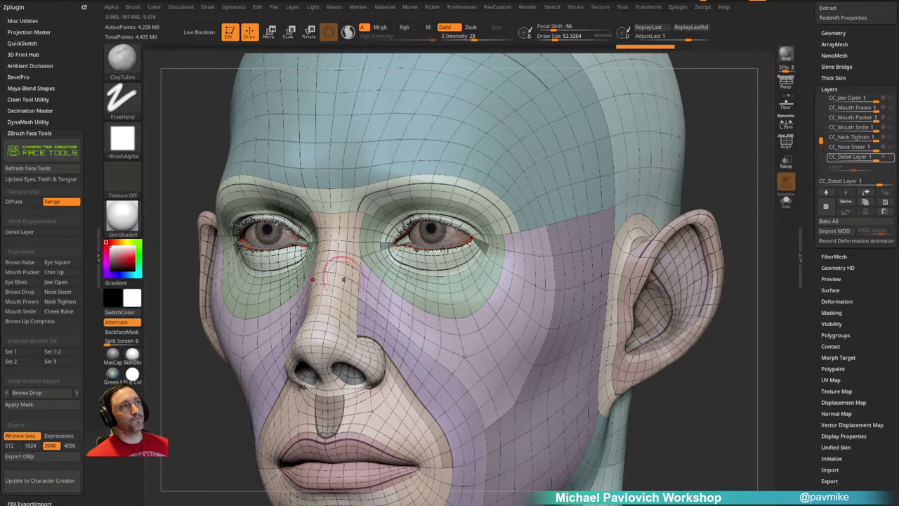
Step: Reselect the Clay brush, turn off its Rgb painting, and frame the nose and cheek
mouse_move(363, 273)
alt+right_down()
mouse_move(375, 246)
mouse_move(401, 260)
mouse_move(395, 230)
alt+right_up()
key(b)
key(c)
key(l)
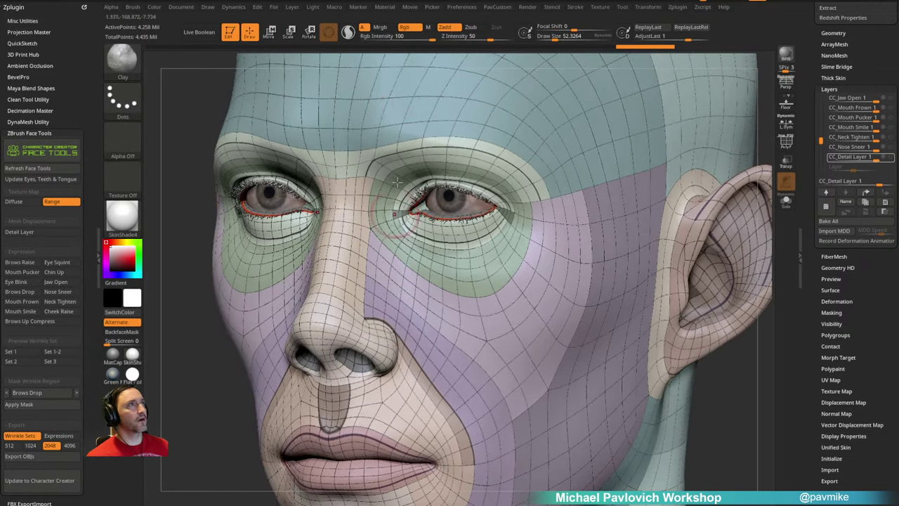
mouse_move(420, 329)
right_down()
mouse_move(407, 295)
mouse_move(410, 323)
right_up()
mouse_move(399, 292)
right_down()
mouse_move(411, 311)
mouse_move(422, 275)
right_up()
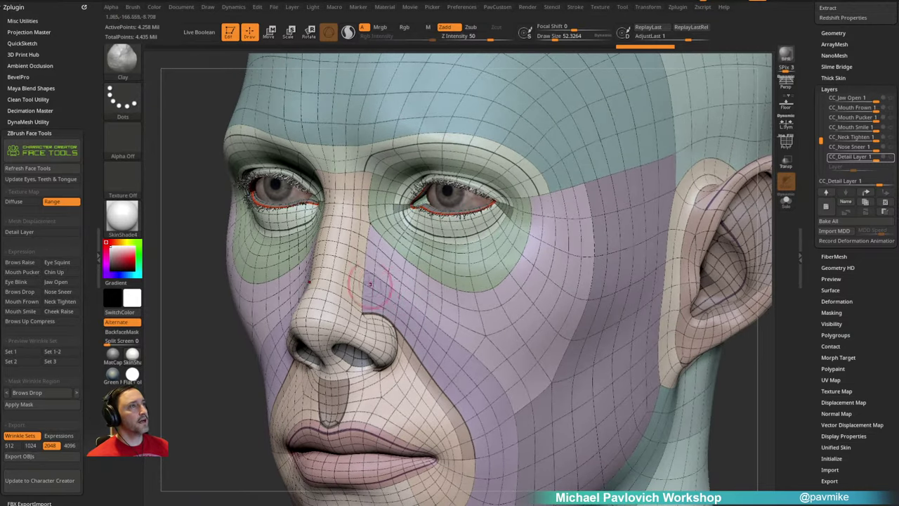
right_drag(368, 283, 387, 277)
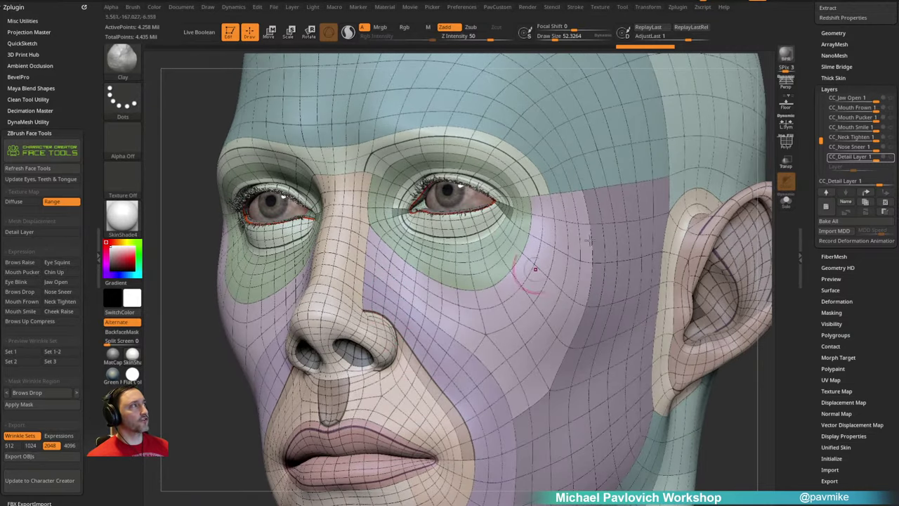
Step: Turn off the Range texture map in Face Tools and apply the Green Metallic material to the head
drag(804, 147, 805, 421)
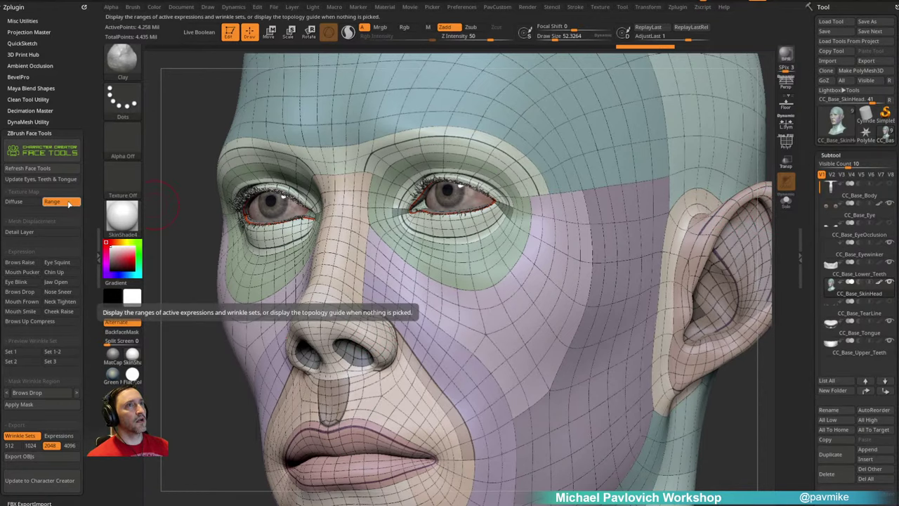
click(68, 203)
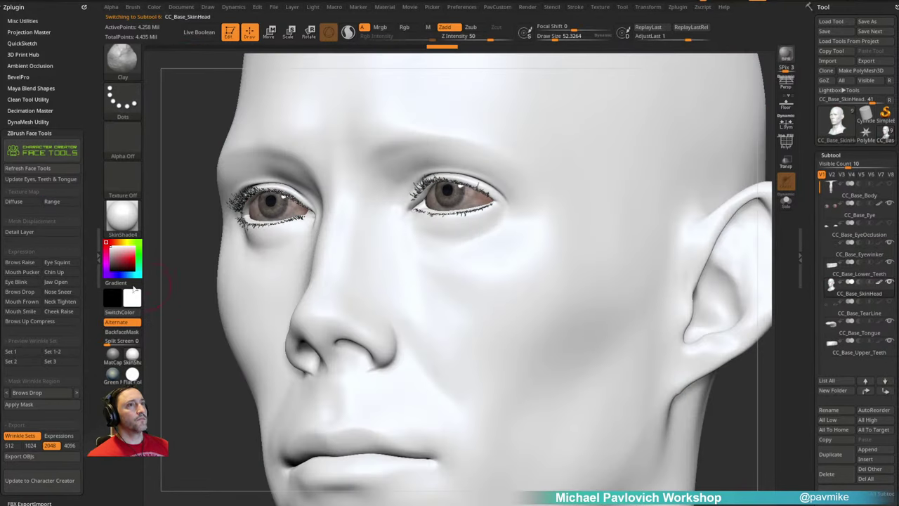
click(113, 374)
right_drag(505, 330, 459, 293)
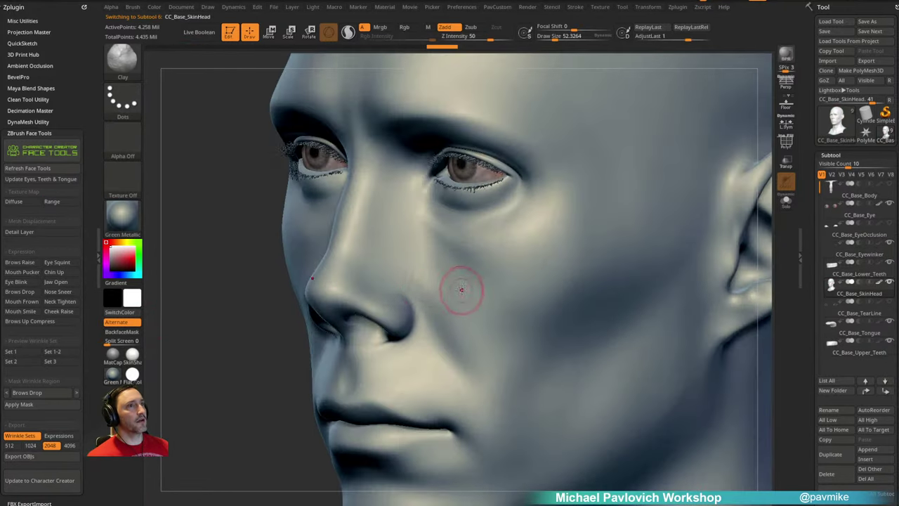
mouse_move(109, 378)
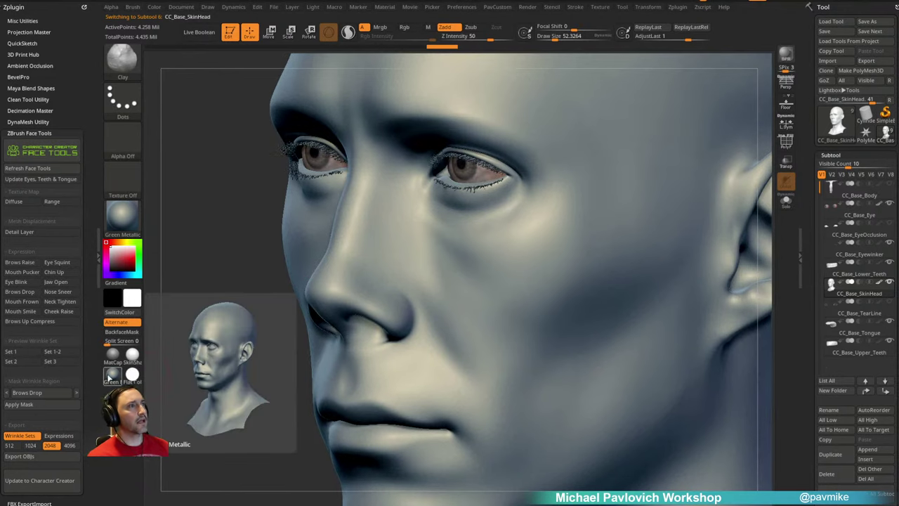
Step: Build up volume on the wing of the nostril with Clay strokes
right_drag(395, 283, 480, 274)
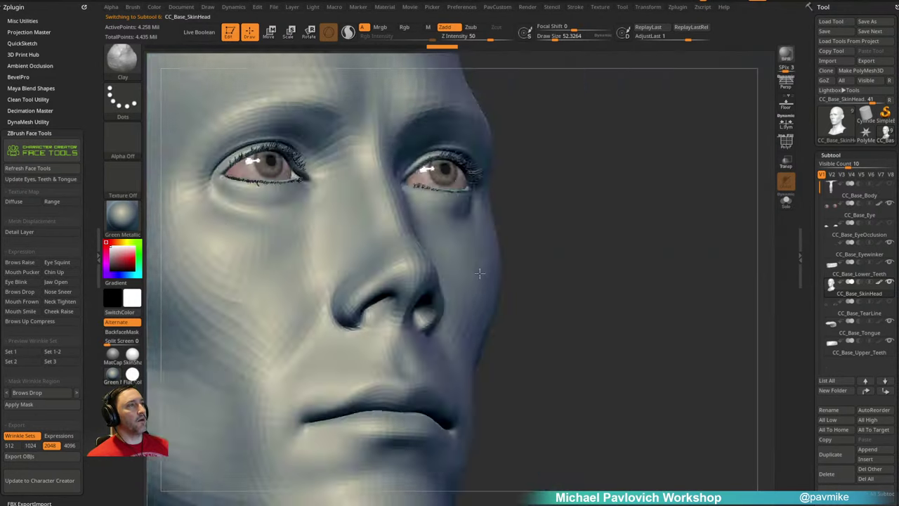
drag(479, 273, 431, 271)
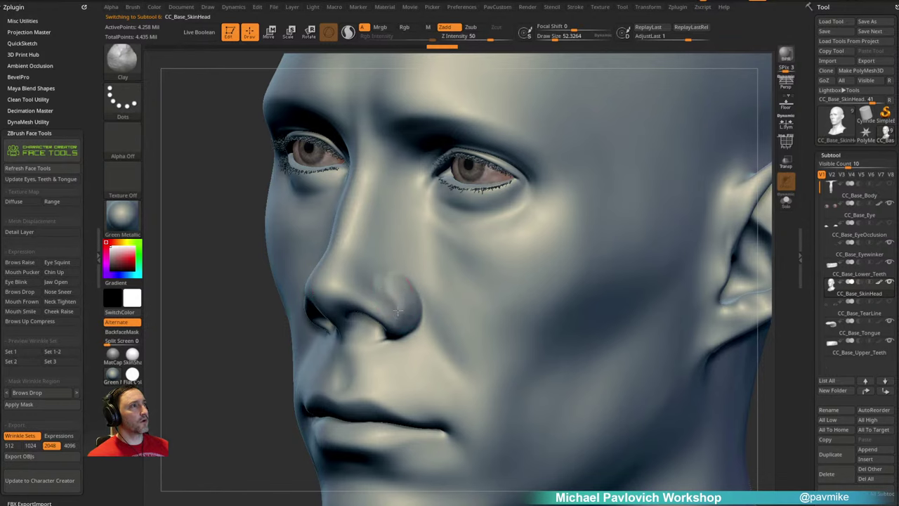
drag(397, 310, 397, 302)
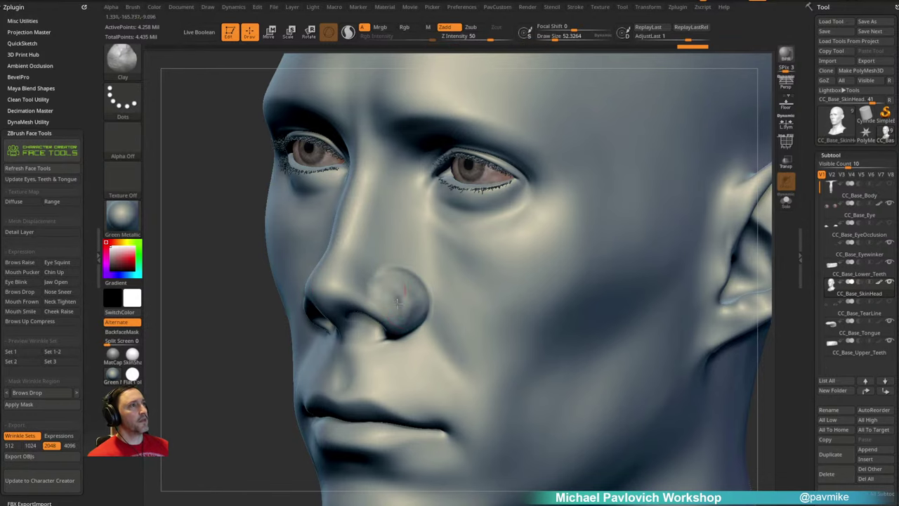
right_drag(397, 302, 273, 249)
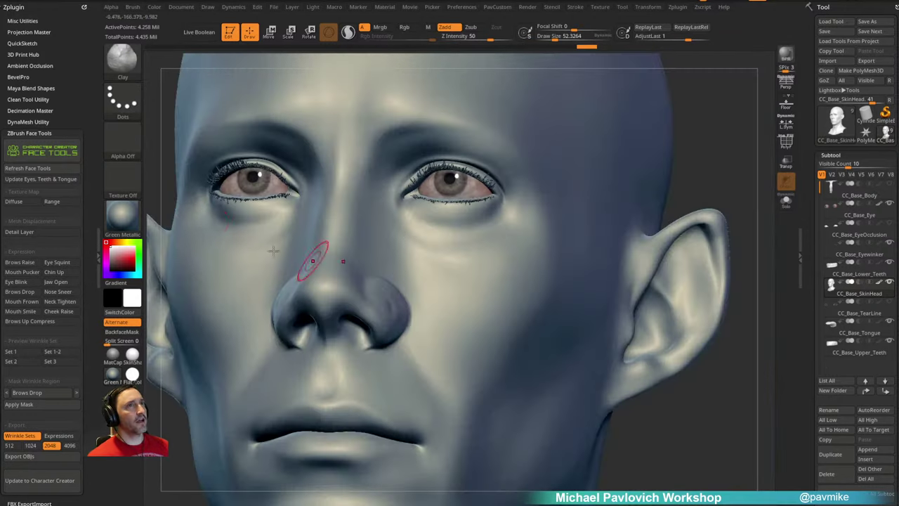
Step: Review the Auto Masking settings of the Clay brush, including BackfaceMask
click(132, 7)
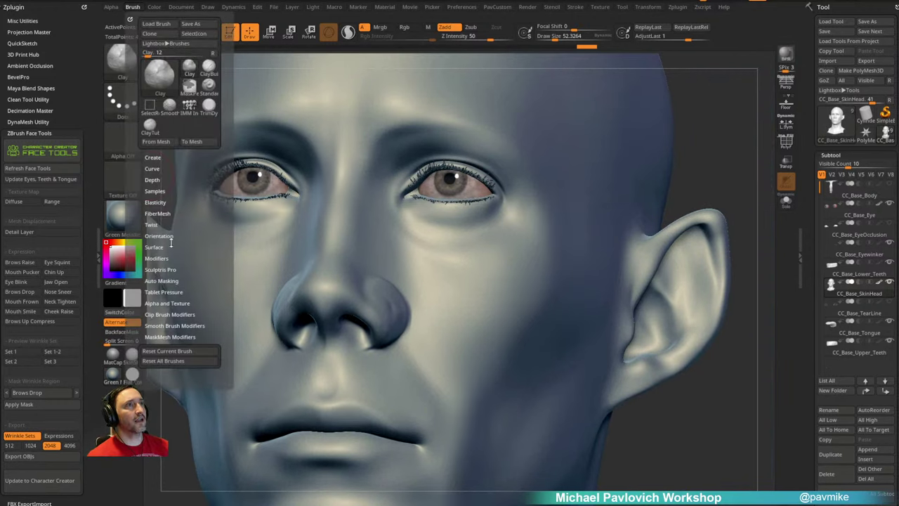
click(161, 280)
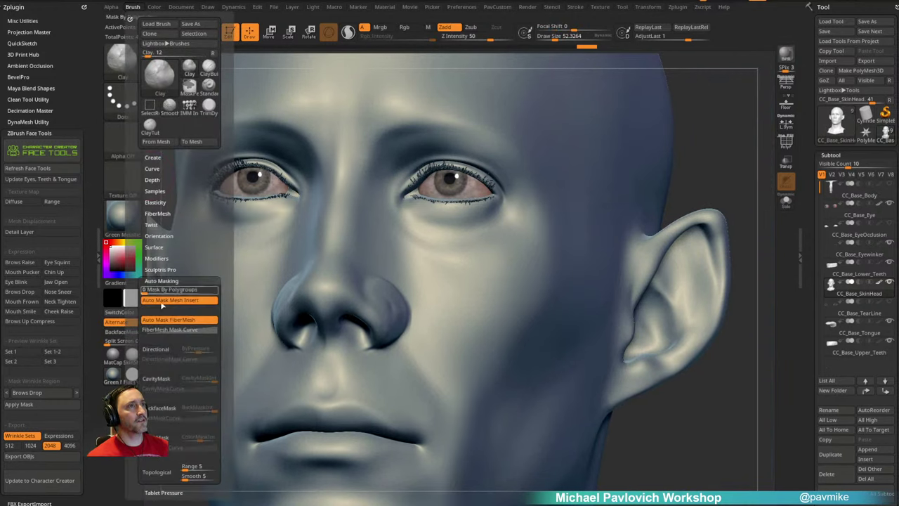
drag(161, 280, 181, 232)
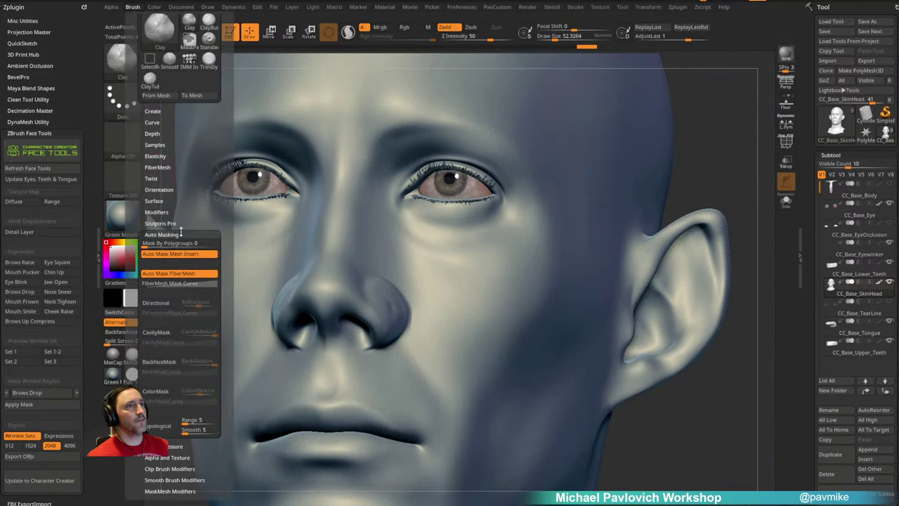
click(164, 366)
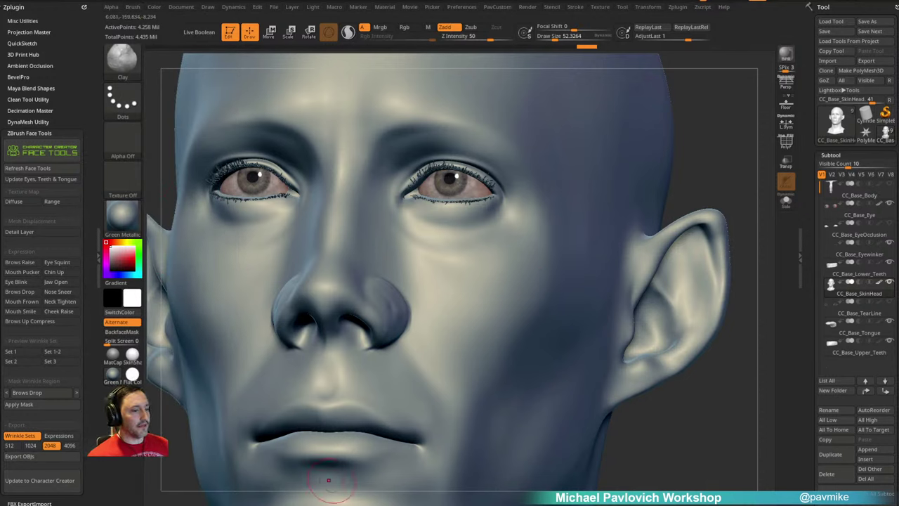
Step: Switch to the browser window with the YouTube playlist, go back to the channel's home page, and look through its videos
drag(329, 479, 395, 51)
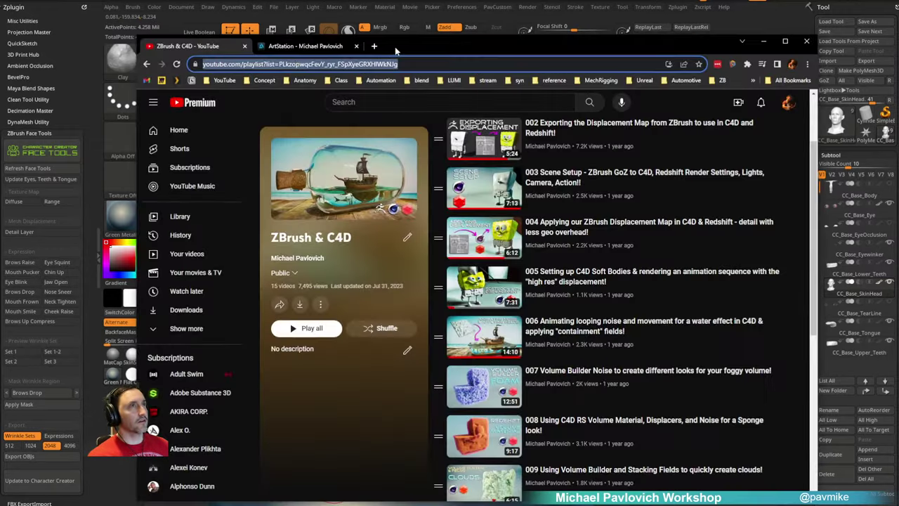
click(146, 64)
scroll(360, 259, down, 5)
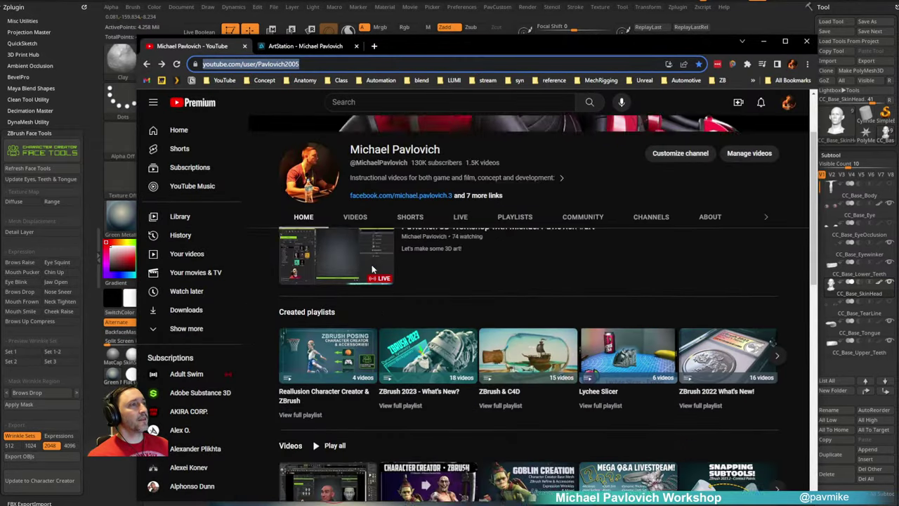
scroll(422, 295, down, 3)
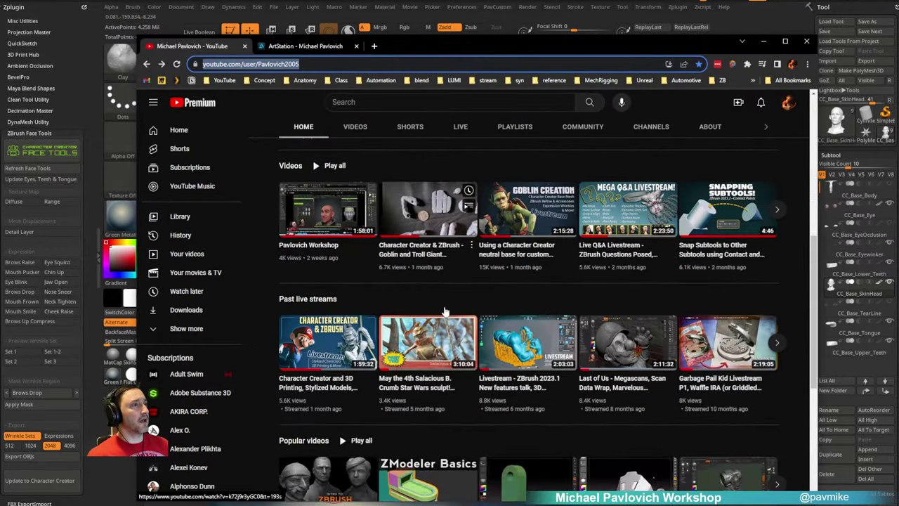
scroll(444, 312, up, 8)
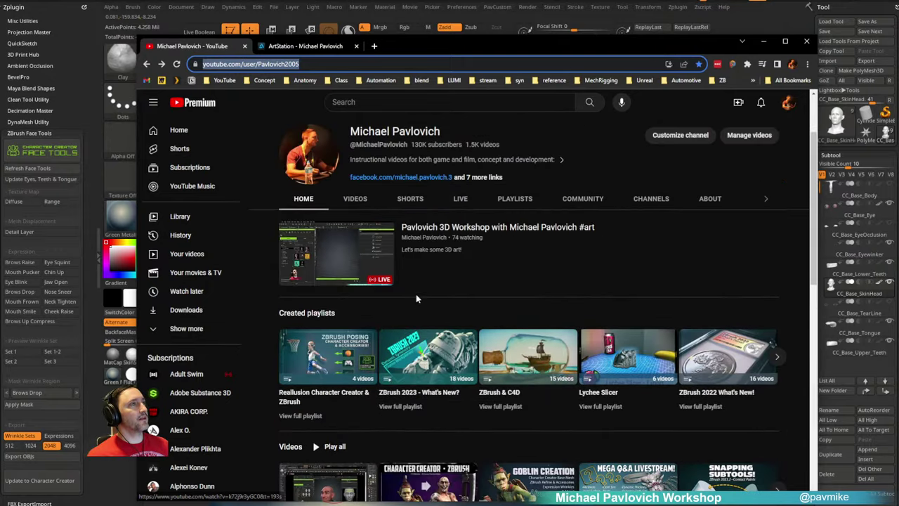
Step: Open the playlist "Intro to ZBrush - New and Updated!" and find the videos with "custom" in their titles
click(509, 201)
scroll(450, 316, down, 2)
click(403, 384)
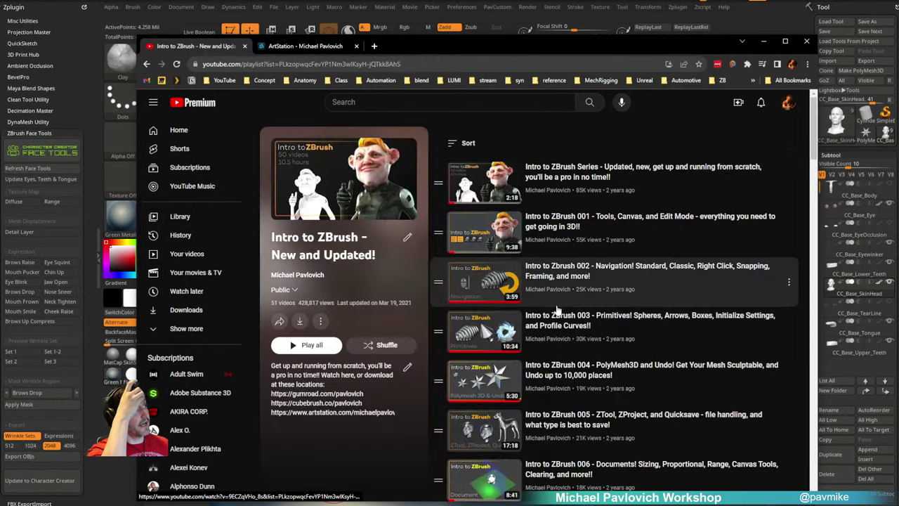
scroll(615, 339, down, 5)
key(ctrl+f)
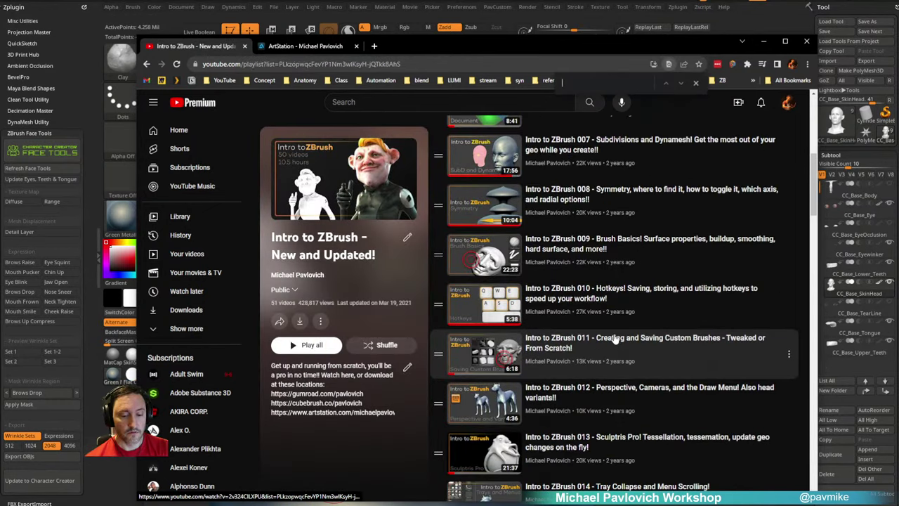
text(custom)
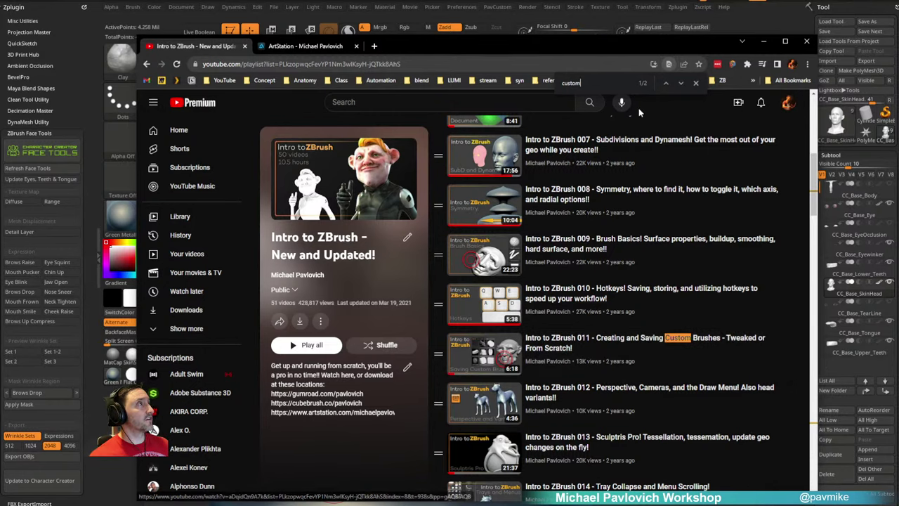
click(681, 83)
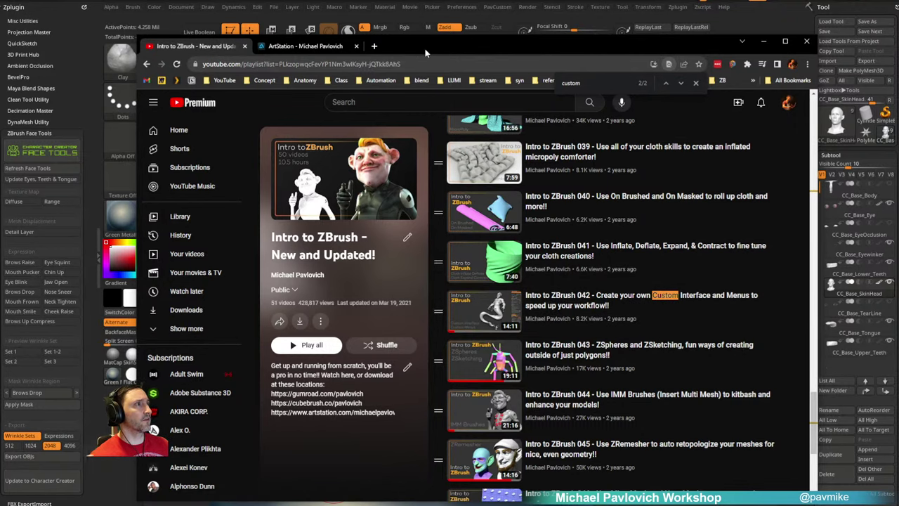
Step: Switch back to ZBrush, turn on BackfaceMask for the Clay brush, and check the nostril wing from below
key(alt+Tab)
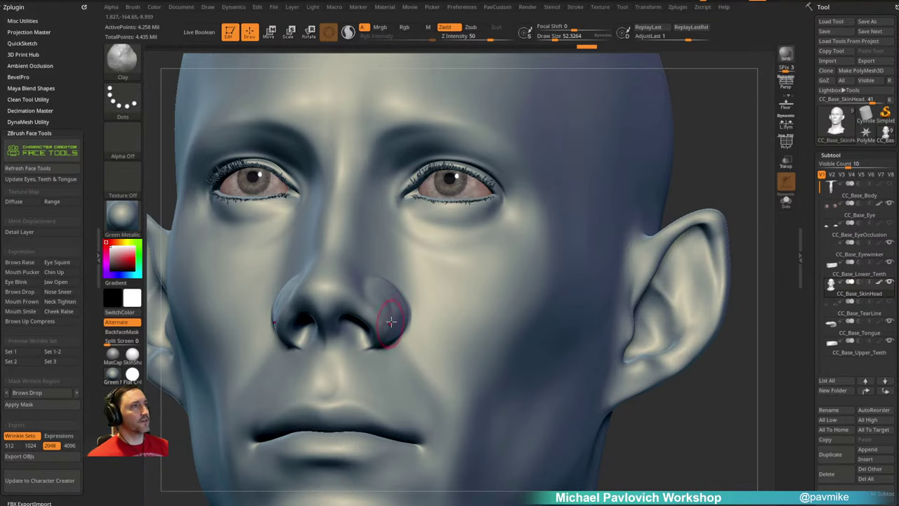
mouse_move(391, 316)
right_down()
mouse_move(407, 332)
mouse_move(410, 325)
right_up()
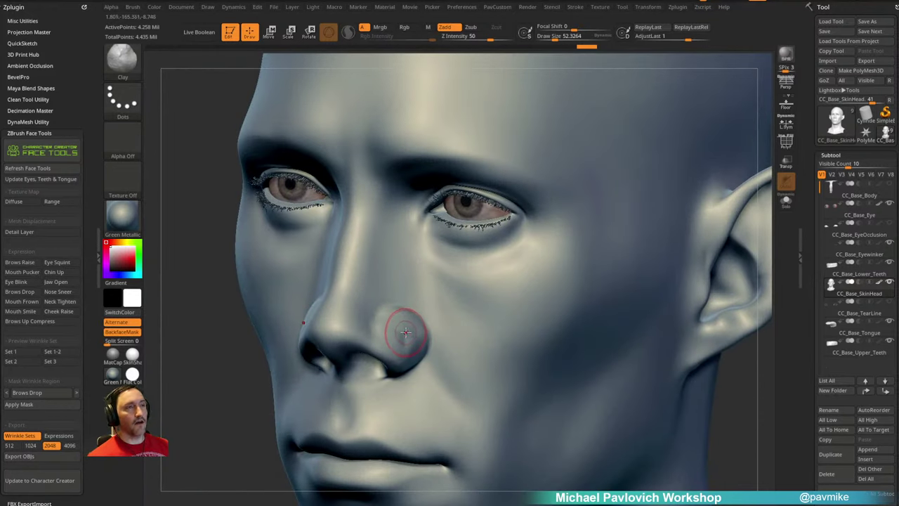
click(133, 331)
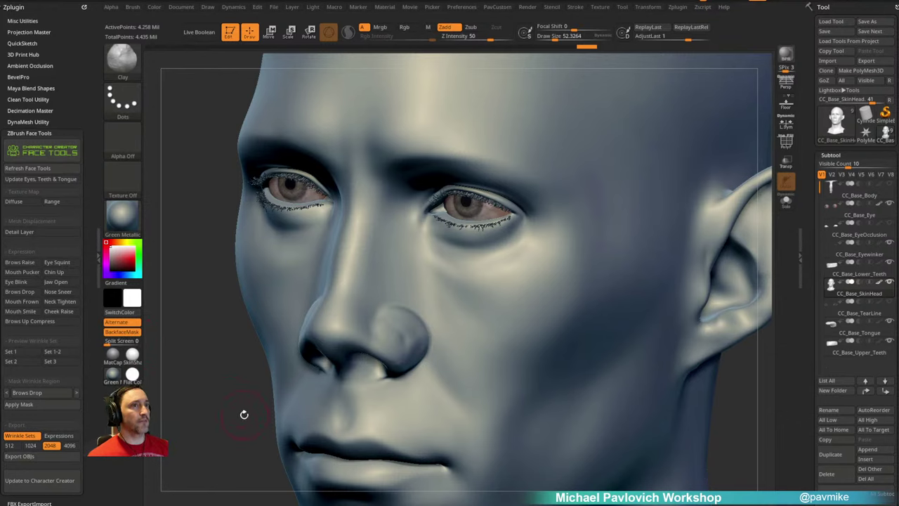
drag(243, 414, 441, 267)
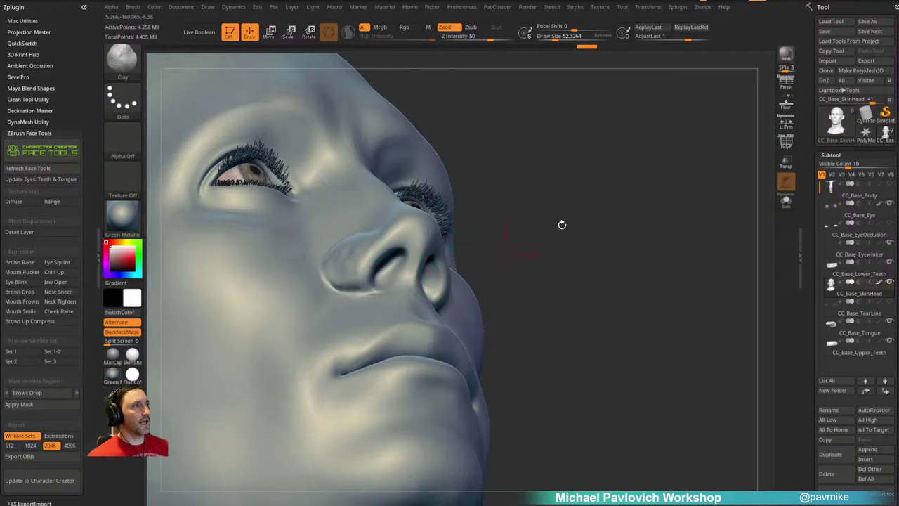
mouse_move(562, 225)
mouse_down()
mouse_move(406, 276)
mouse_move(412, 261)
mouse_up()
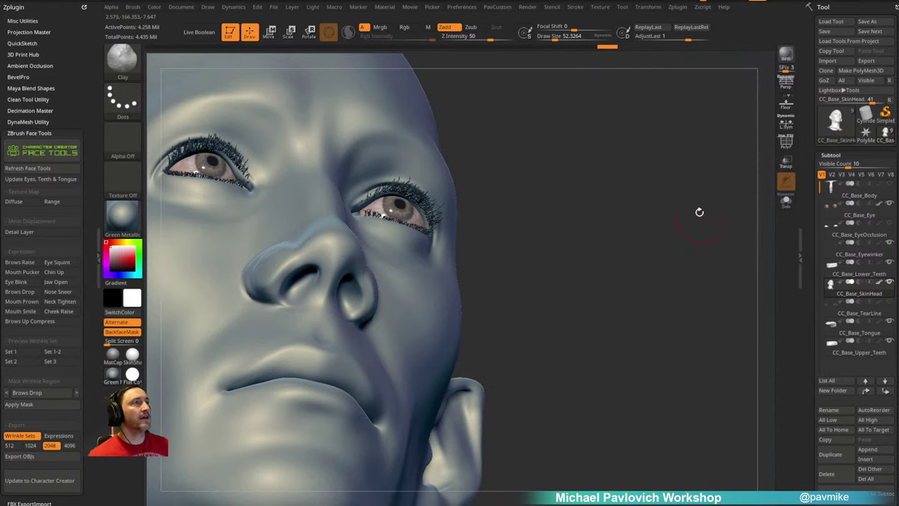
drag(720, 243, 652, 260)
Step: Build up the wing of the nostril with Clay strokes and smooth its surface
mouse_move(377, 311)
right_down()
mouse_move(391, 330)
mouse_move(403, 307)
mouse_move(397, 321)
right_up()
mouse_move(377, 320)
mouse_down()
mouse_move(397, 353)
mouse_move(380, 334)
mouse_up()
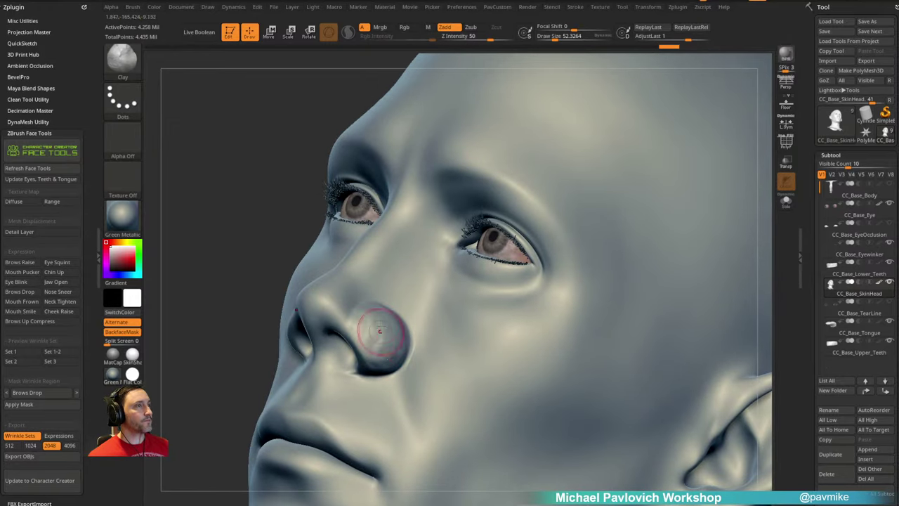
right_drag(380, 331, 376, 348)
shift+drag(397, 326, 378, 341)
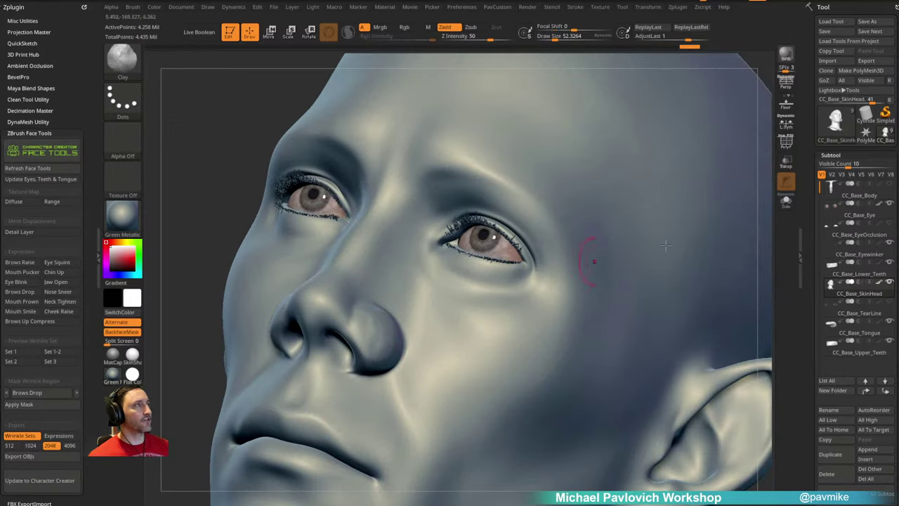
Step: Turn on the Range texture map in Face Tools and examine the region borders around the nostril and cheek
shift+right_drag(513, 291, 589, 330)
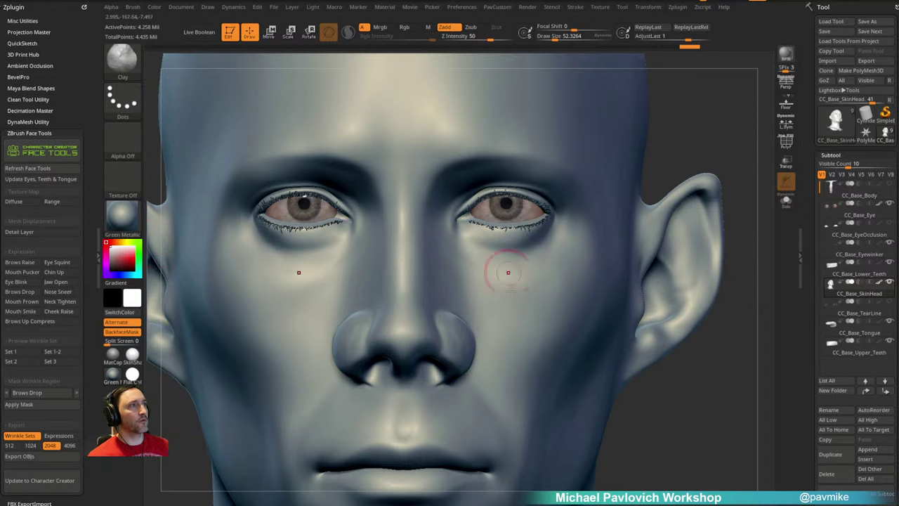
mouse_move(461, 381)
right_down()
mouse_move(520, 312)
mouse_move(515, 299)
right_up()
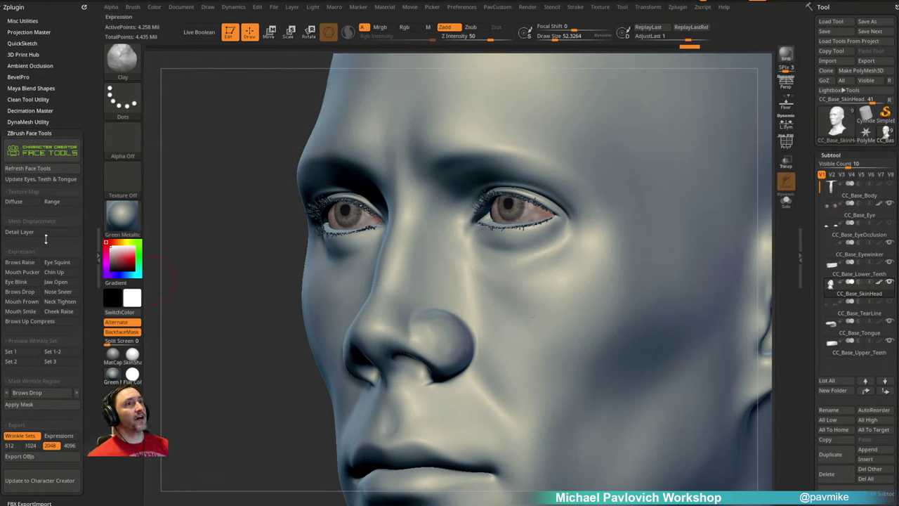
click(54, 202)
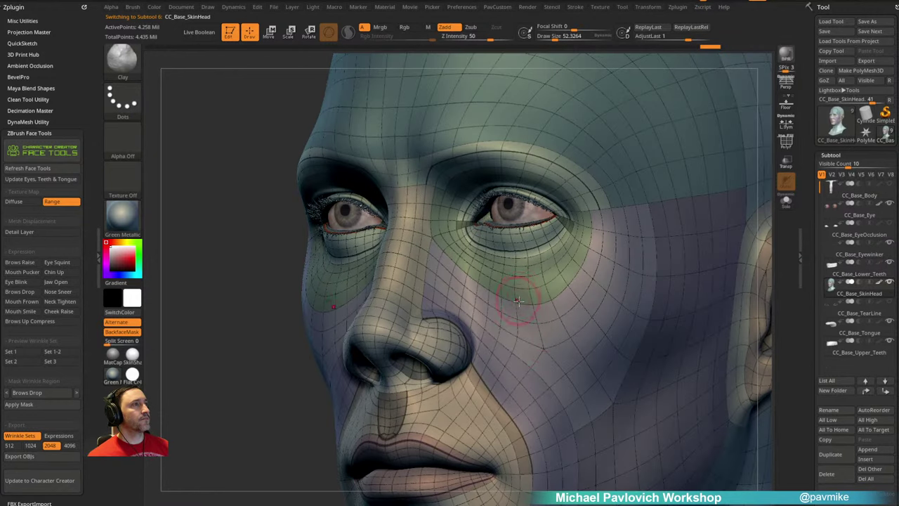
right_drag(517, 300, 455, 281)
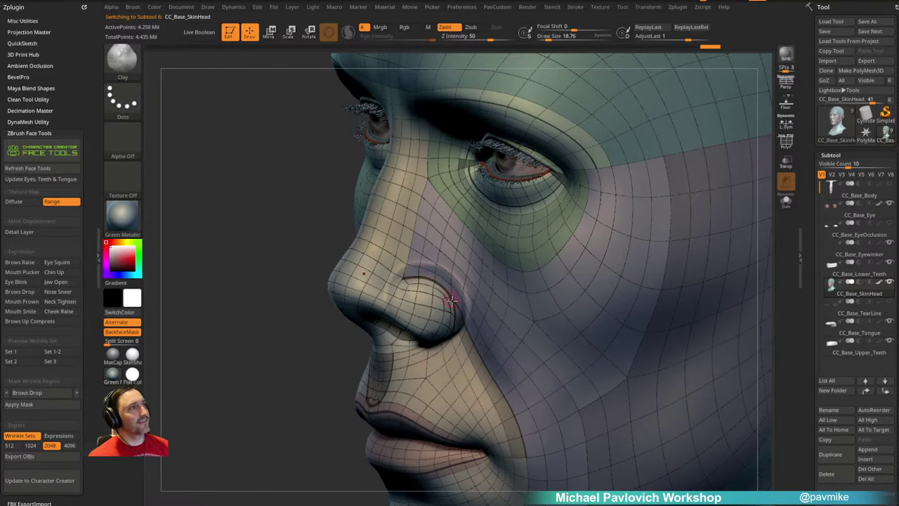
right_drag(436, 287, 428, 281)
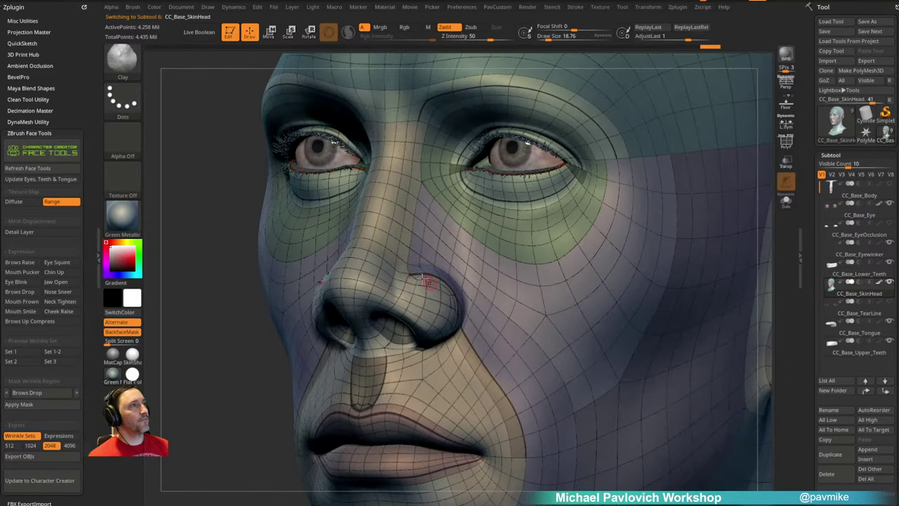
right_drag(453, 332, 463, 284)
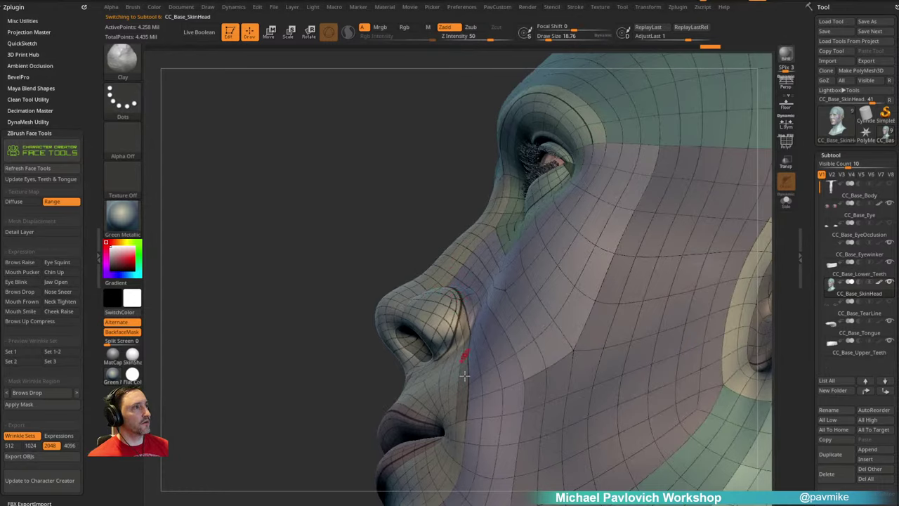
right_drag(465, 376, 410, 229)
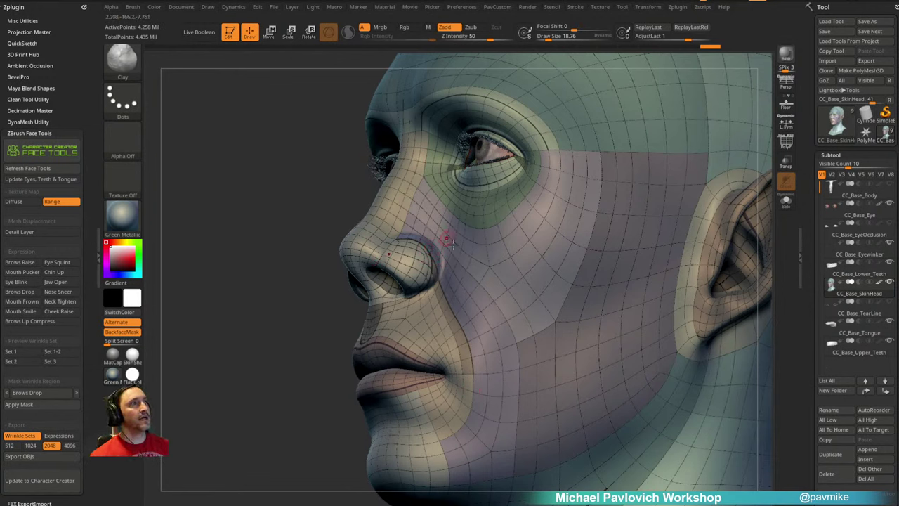
right_drag(453, 244, 414, 269)
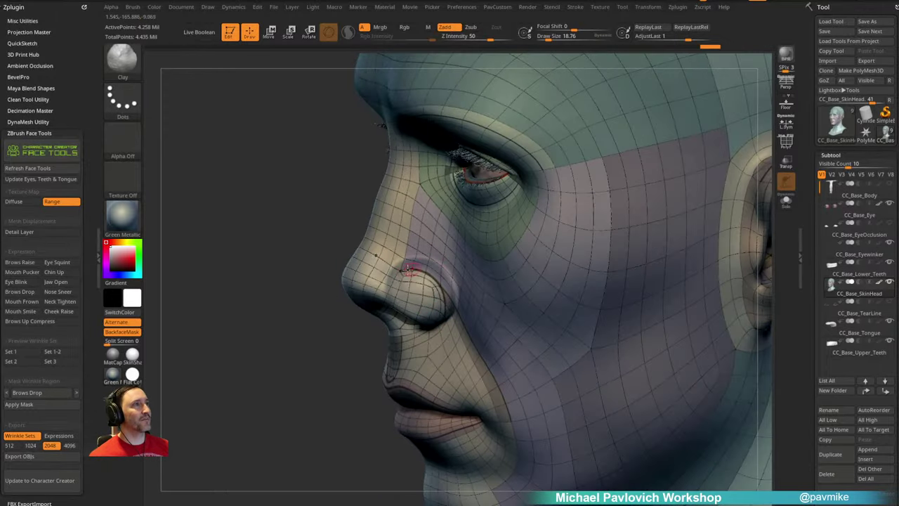
right_drag(444, 300, 457, 292)
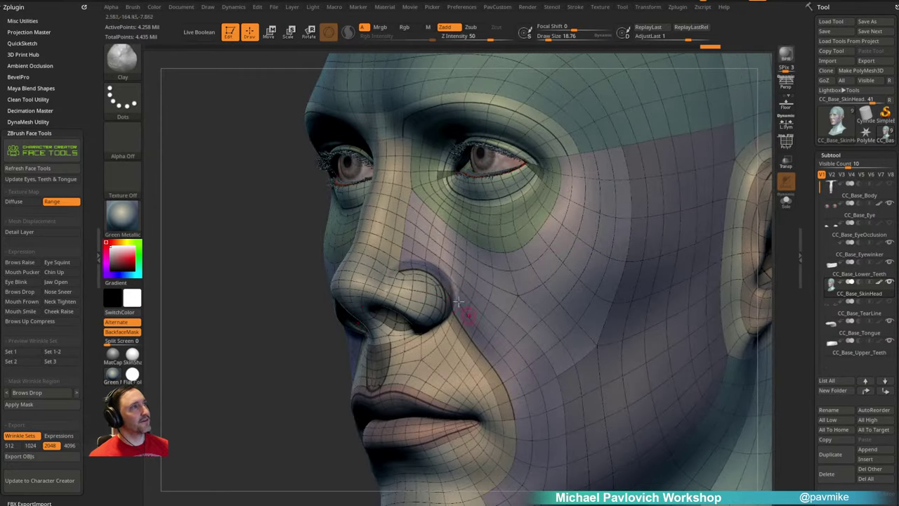
right_drag(480, 353, 490, 283)
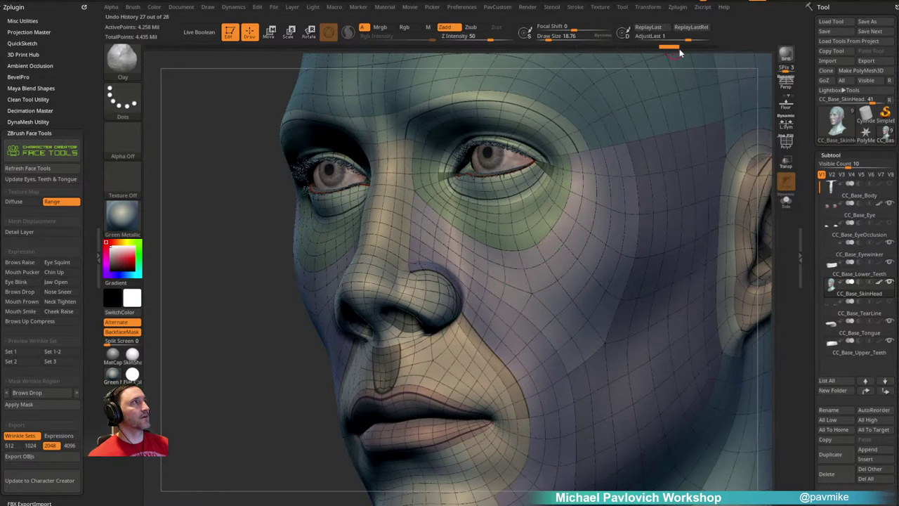
Step: Step back through the undo history to remove all Clay strokes from the nostril wings
drag(677, 48, 606, 55)
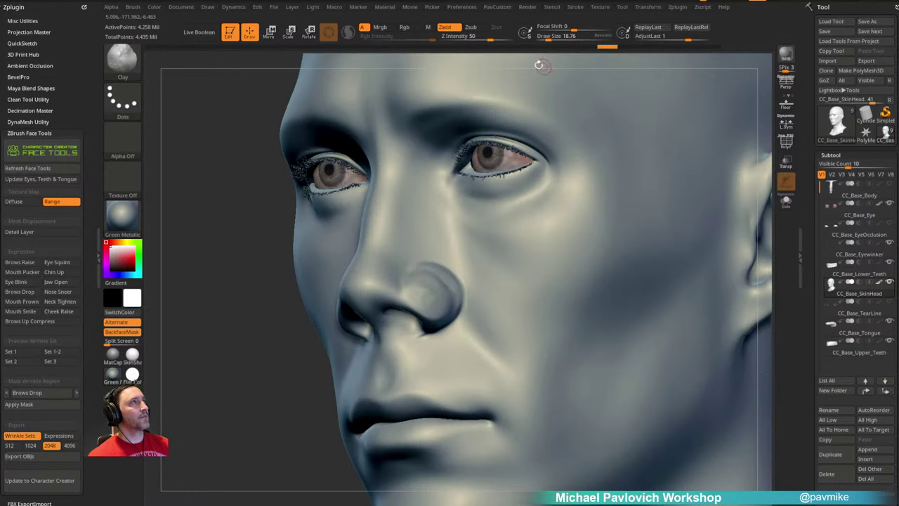
drag(516, 49, 463, 49)
key(ctrl)
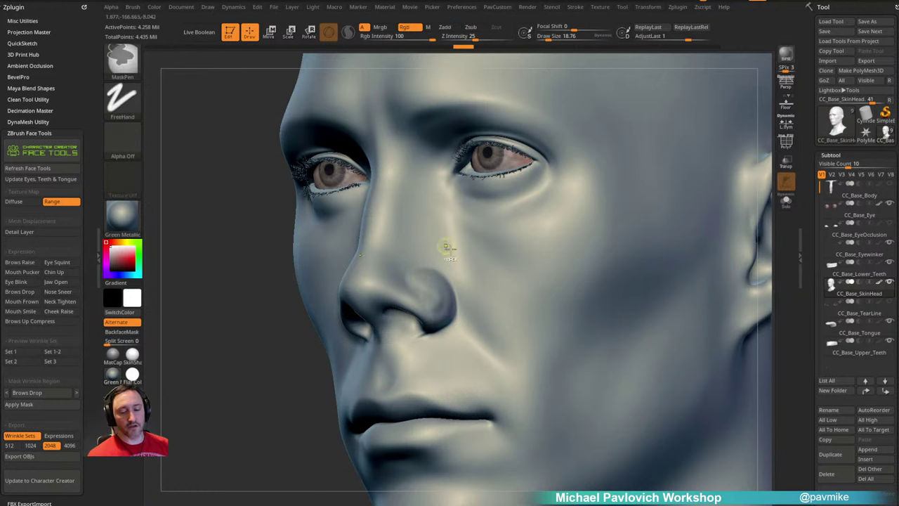
key(ctrl+z)
key(ctrl+z)
key(ctrl+z)
key(ctrl+z)
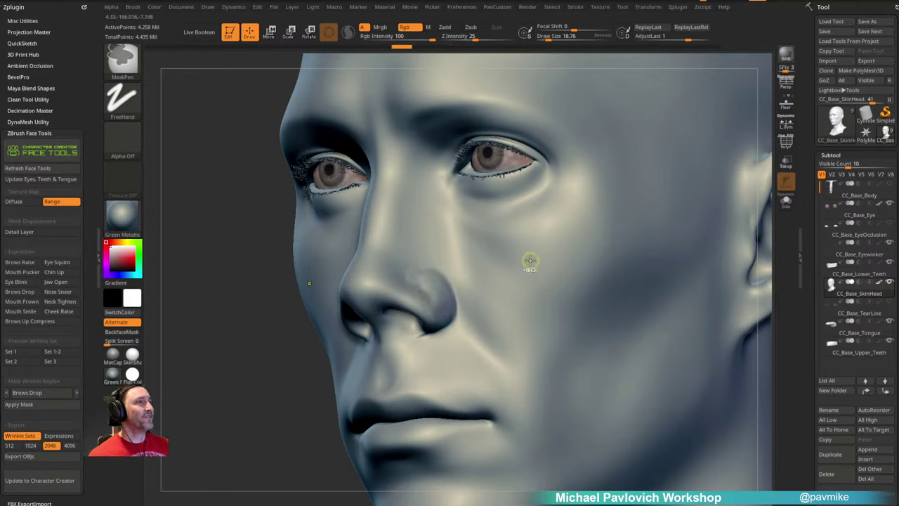
key(ctrl+z)
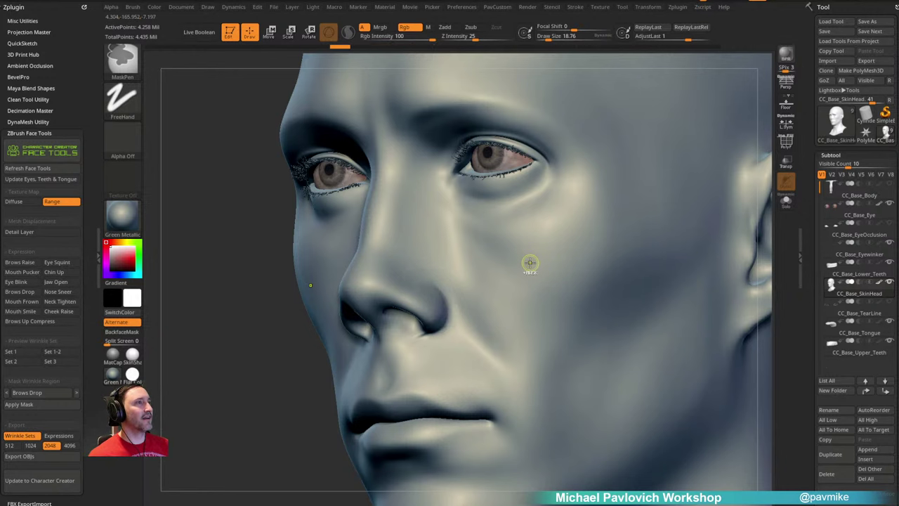
Step: Turn the Default Range texture back on in the head subtool's Texture Map settings
right_drag(487, 308, 487, 301)
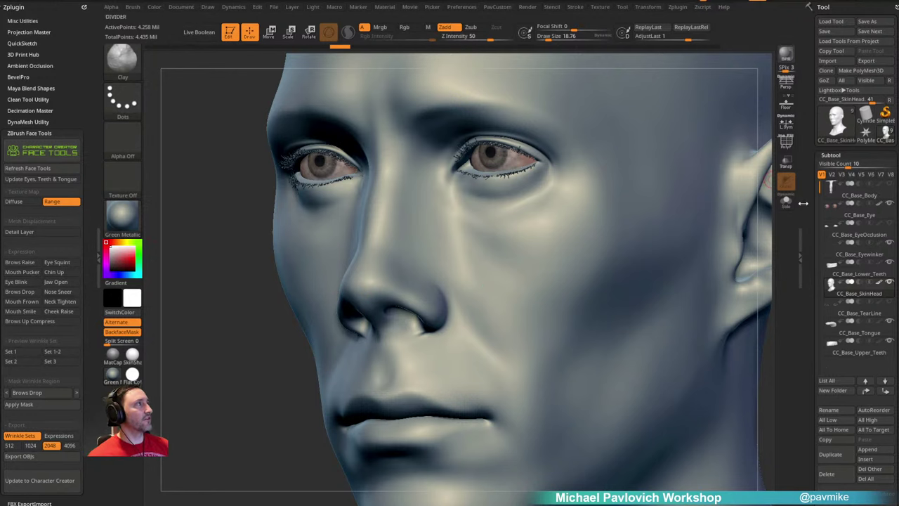
scroll(807, 210, down, 10)
scroll(818, 229, up, 3)
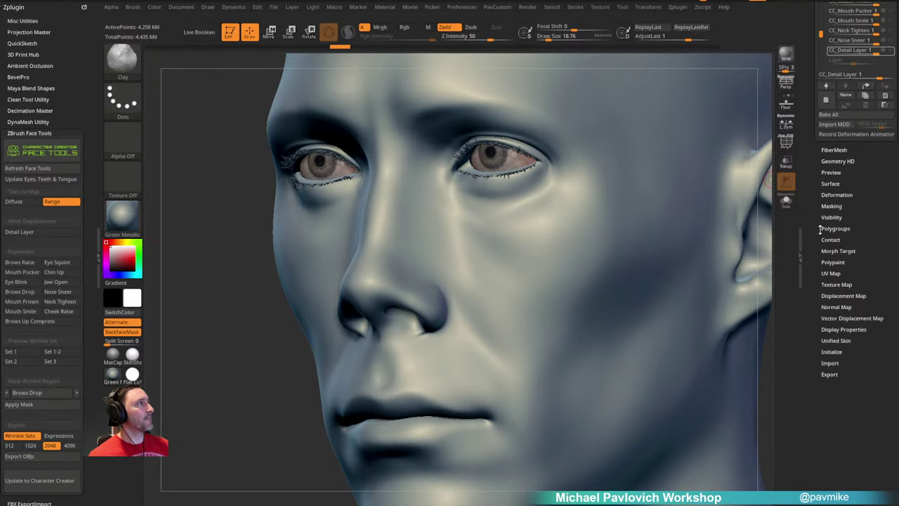
click(836, 285)
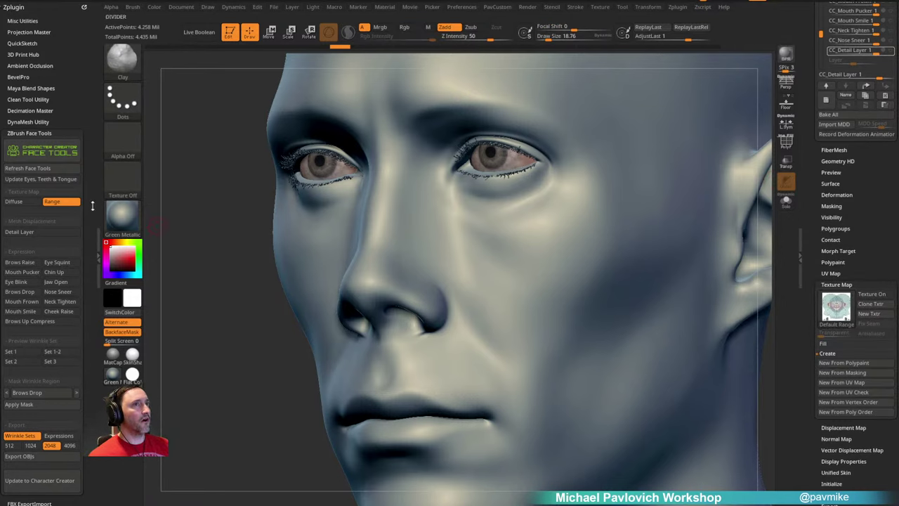
click(870, 293)
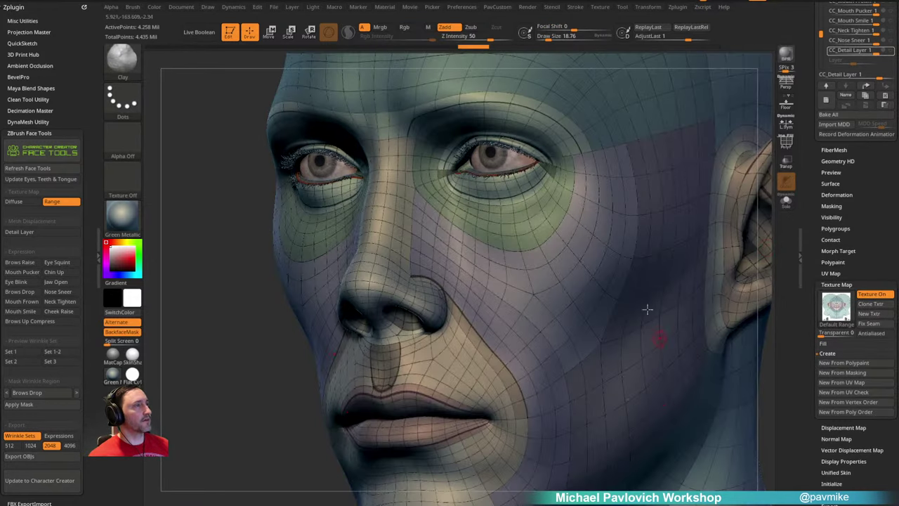
Step: Apply the SkinShade4 material to the head and set the brush's draw size to about 83
right_drag(656, 331, 601, 304)
click(132, 355)
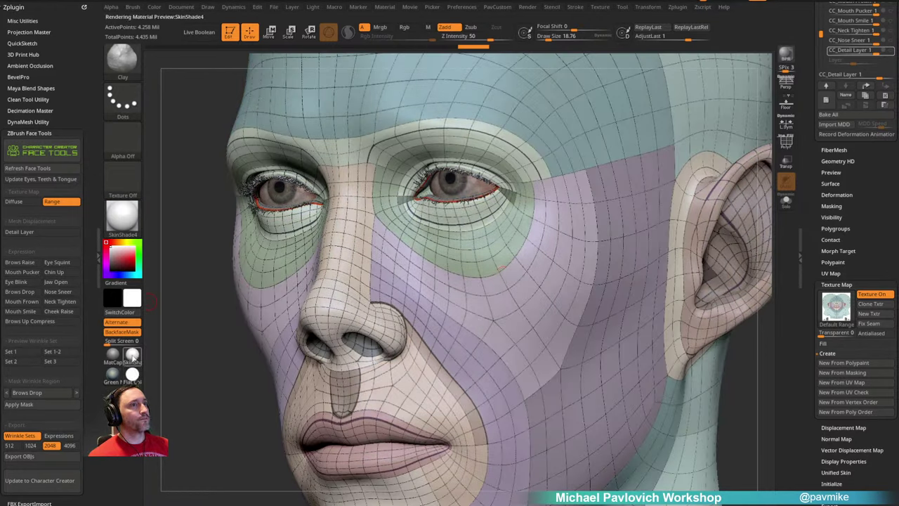
mouse_move(517, 276)
right_down()
mouse_move(494, 269)
mouse_move(519, 268)
right_up()
key(s)
mouse_move(499, 303)
mouse_down()
mouse_move(519, 302)
mouse_move(510, 303)
mouse_up()
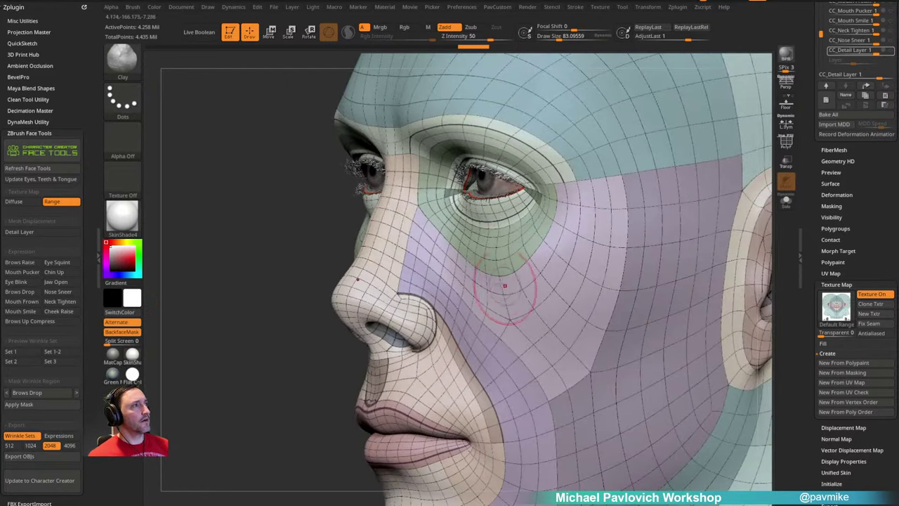
right_drag(503, 286, 514, 272)
key(2)
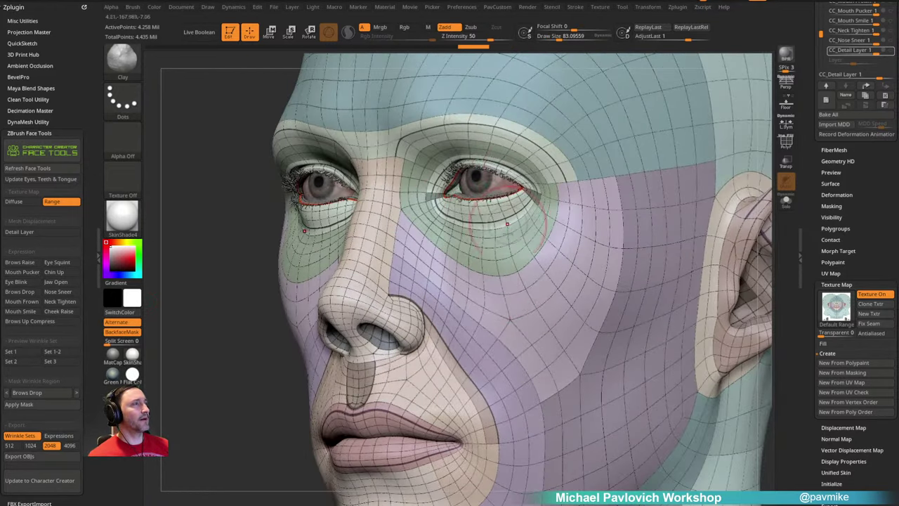
Step: Review the Edit preferences, including the Enable Auto Center setting
click(461, 7)
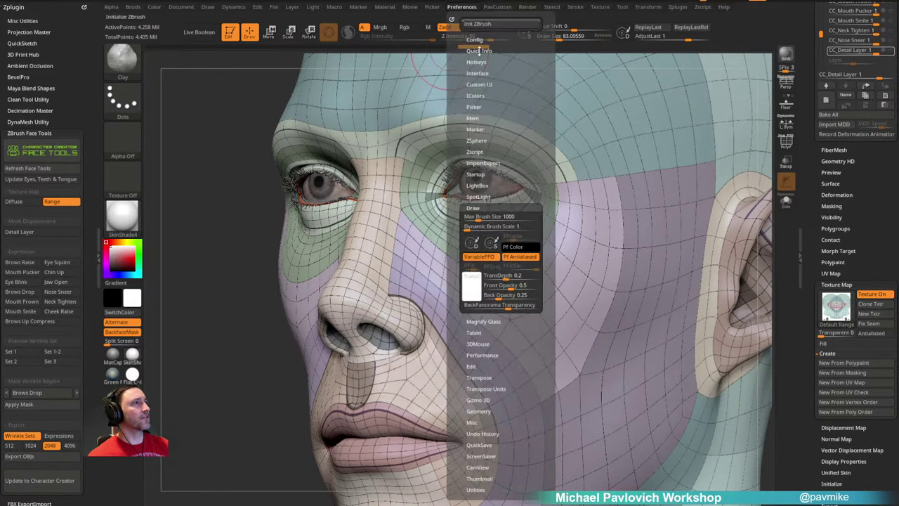
shift+click(474, 208)
click(472, 263)
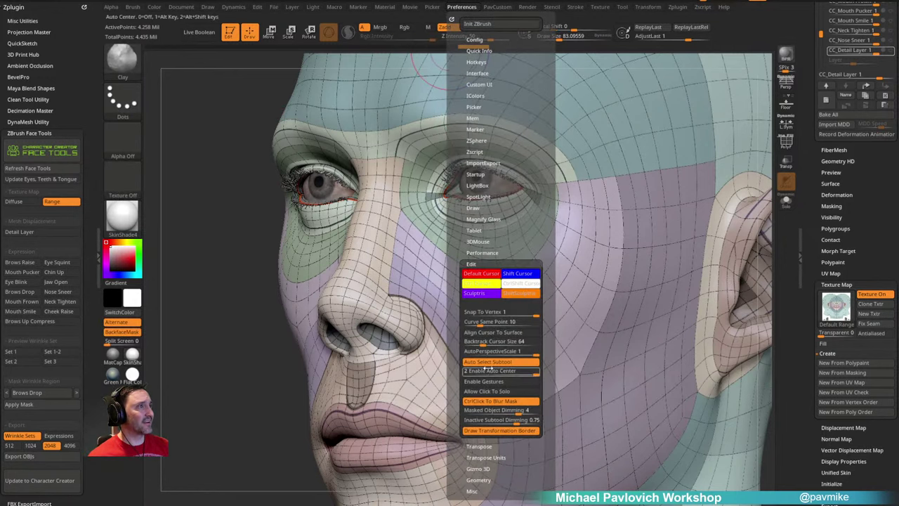
click(496, 259)
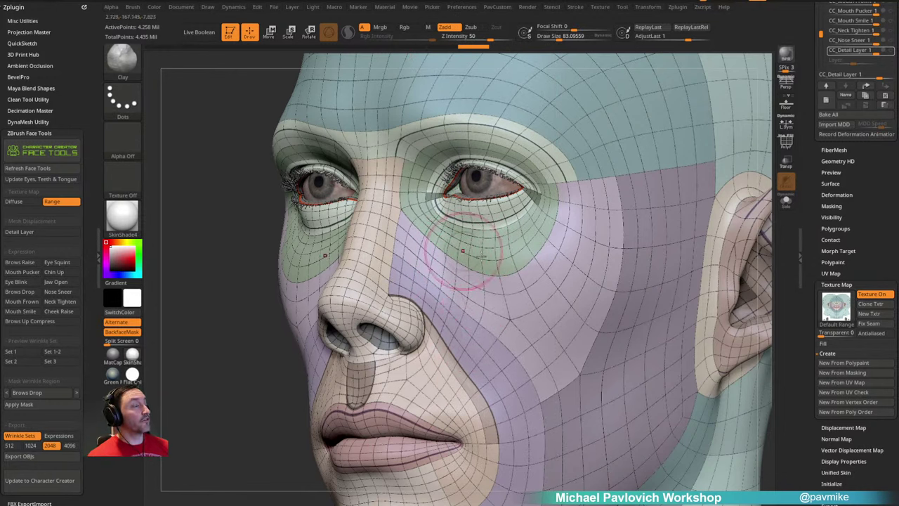
Step: Switch to the Move brush and lower the head mesh to subdivision level 1
drag(812, 161, 812, 374)
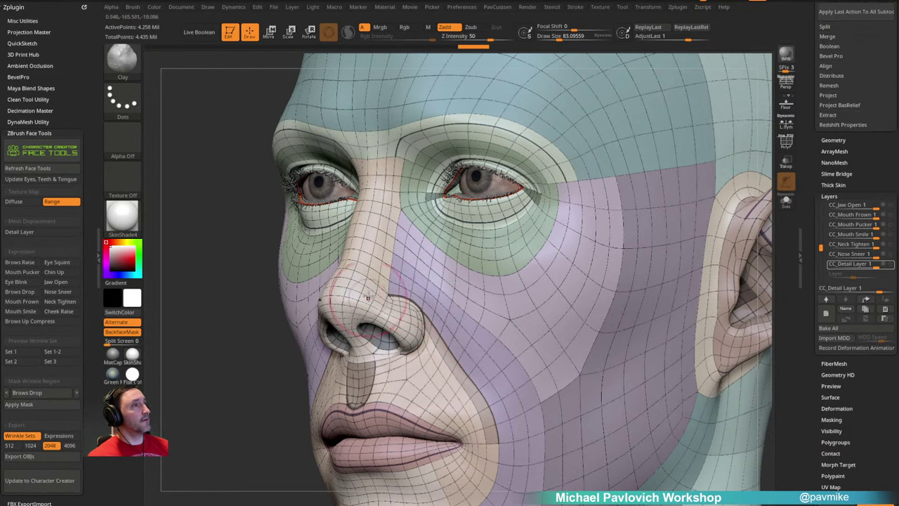
key(b)
key(m)
key(v)
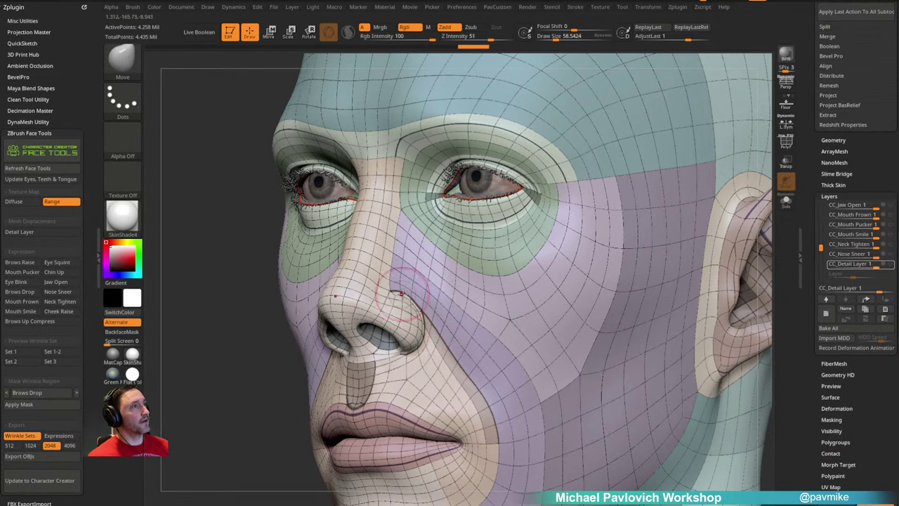
click(829, 140)
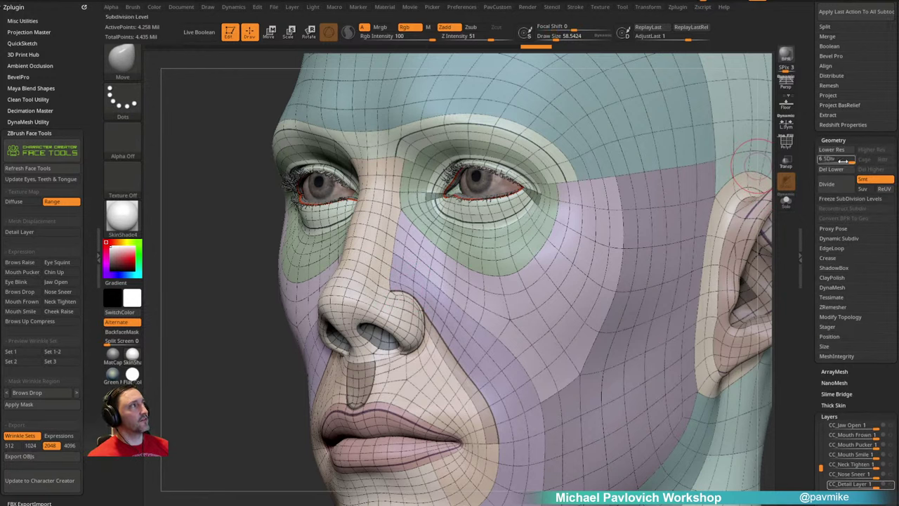
drag(808, 139, 810, 246)
drag(813, 145, 807, 60)
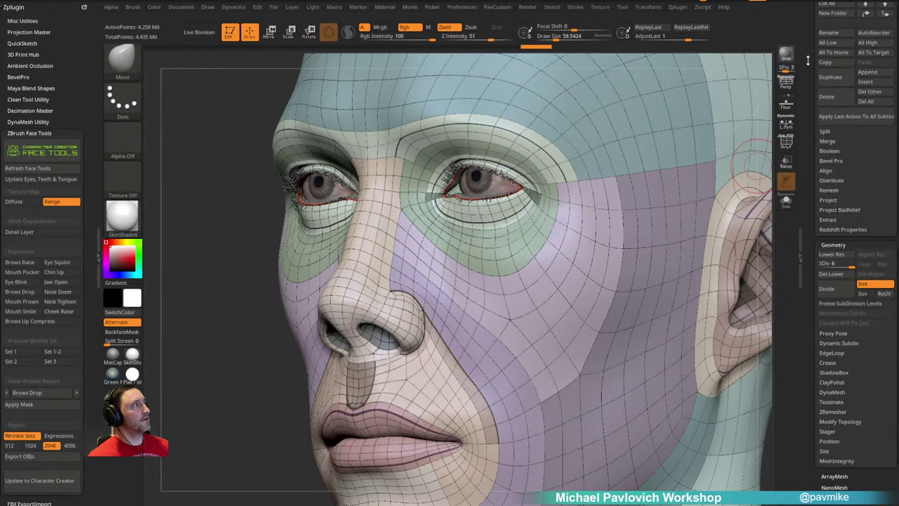
drag(817, 245, 817, 181)
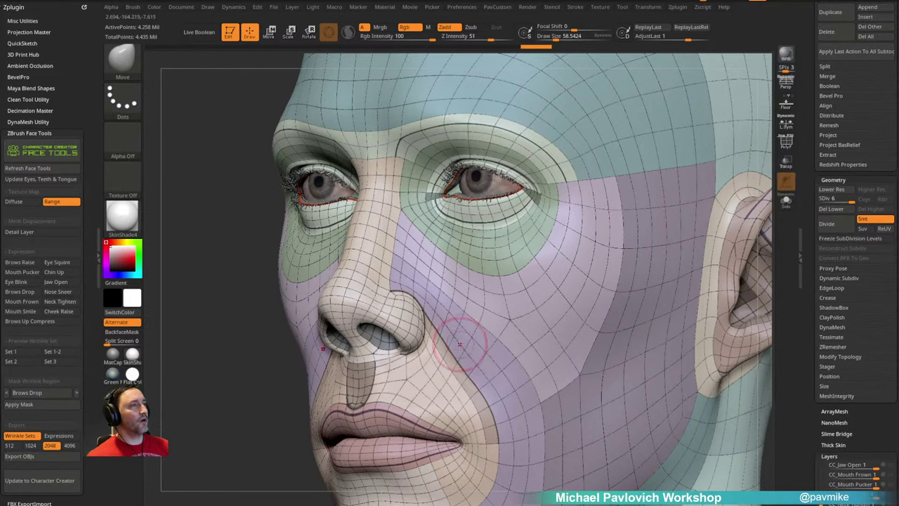
click(821, 198)
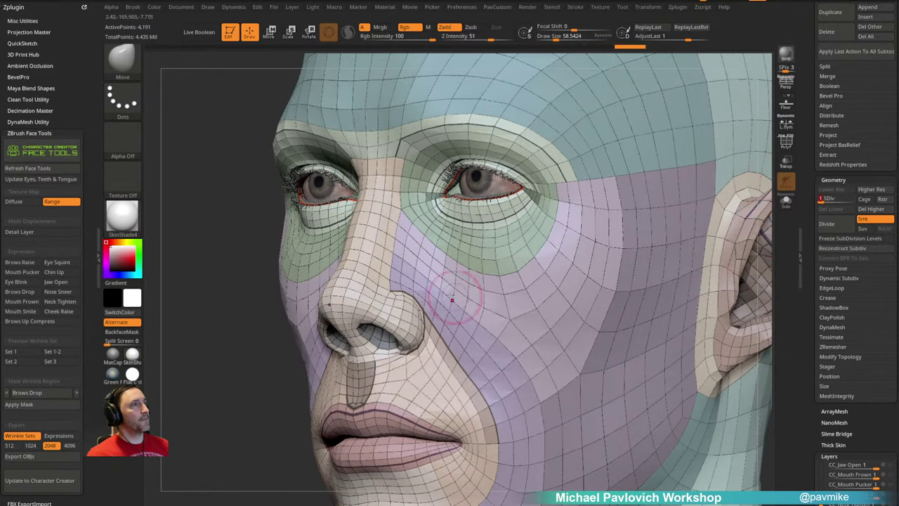
Step: Adjust the Move brush's draw size to about 72 for working around the nostril wing
right_drag(457, 301, 488, 285)
key(s)
drag(461, 293, 444, 300)
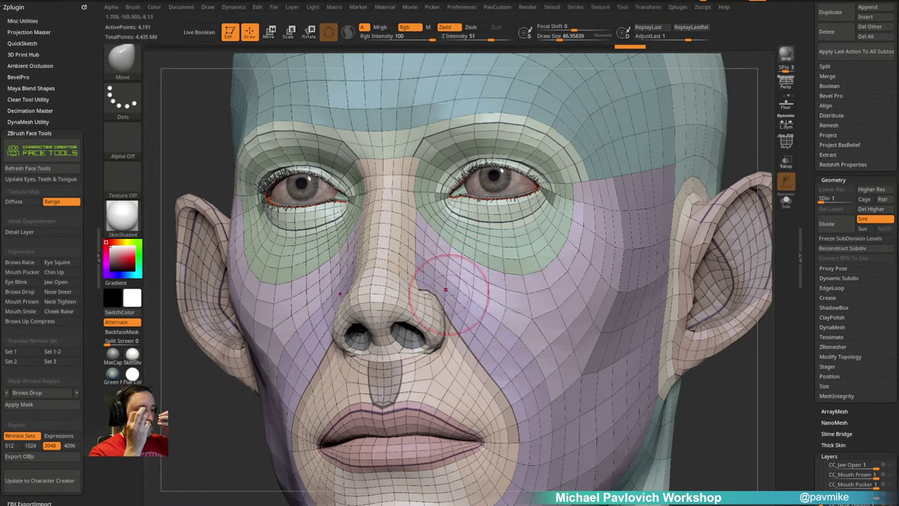
right_drag(446, 288, 484, 286)
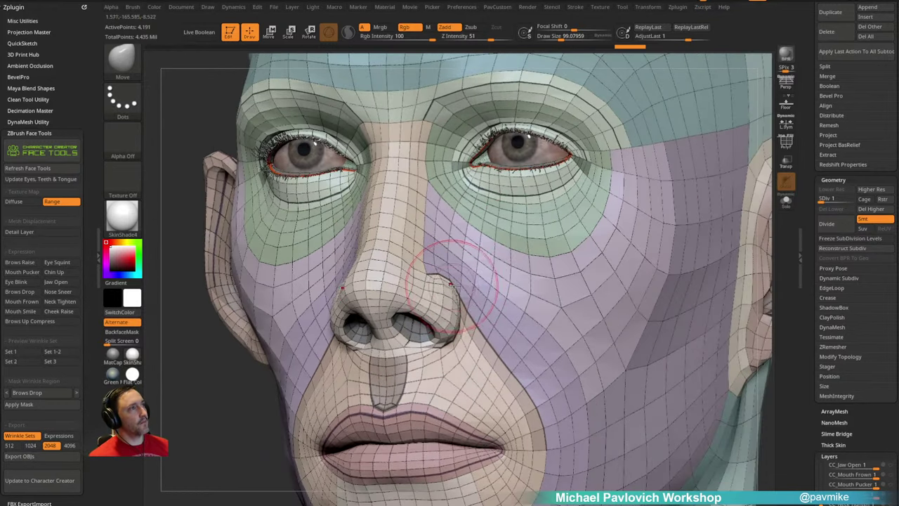
key([)
key(shift+d)
key(shift+d)
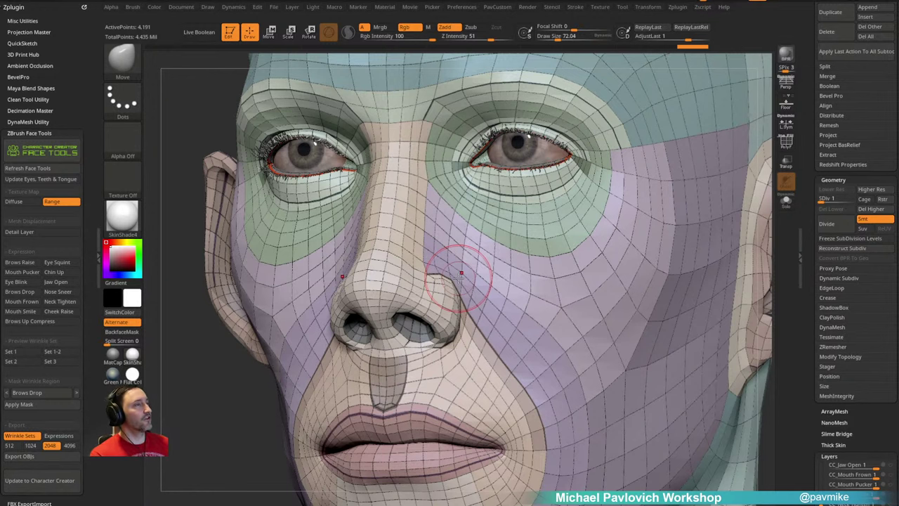
Step: Set the Move brush's draw size to about 87 and inspect the nose and cheek from the side and front
alt+right_drag(441, 281, 501, 234)
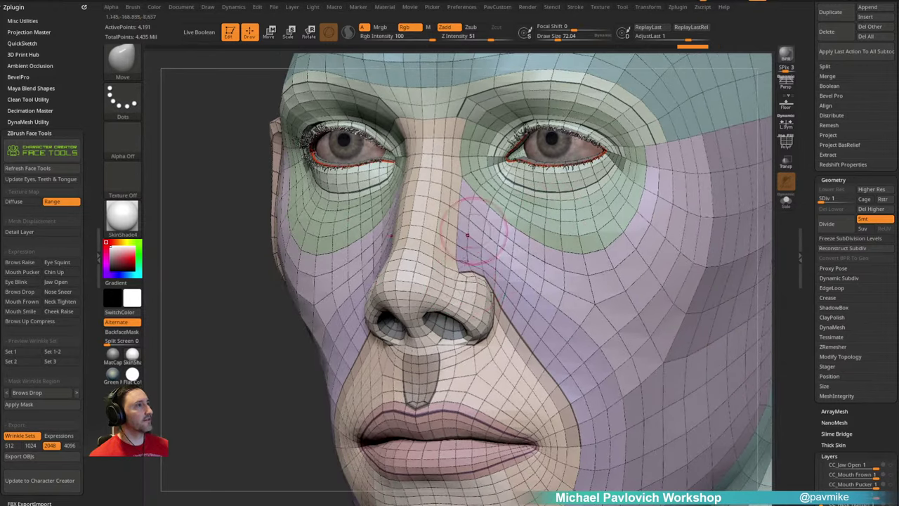
key(s)
mouse_move(469, 274)
mouse_down()
mouse_move(460, 266)
mouse_move(482, 271)
mouse_move(490, 291)
mouse_up()
shift+right_drag(491, 292, 499, 295)
key(s)
drag(500, 295, 492, 297)
right_drag(491, 297, 414, 287)
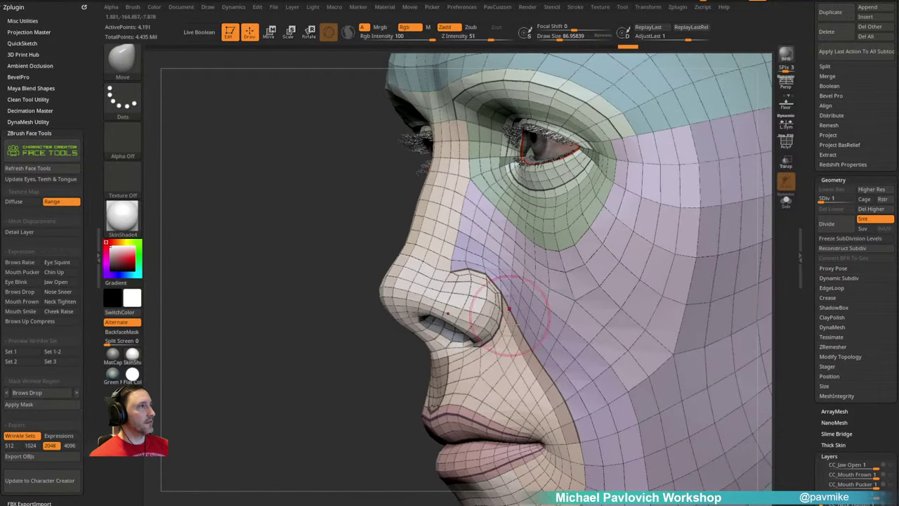
right_drag(428, 316, 489, 291)
mouse_move(492, 348)
ctrl+right_down()
mouse_move(444, 291)
mouse_move(497, 339)
ctrl+right_up()
mouse_move(547, 289)
right_down()
mouse_move(538, 262)
mouse_move(550, 294)
right_up()
ctrl+right_drag(550, 293, 562, 311)
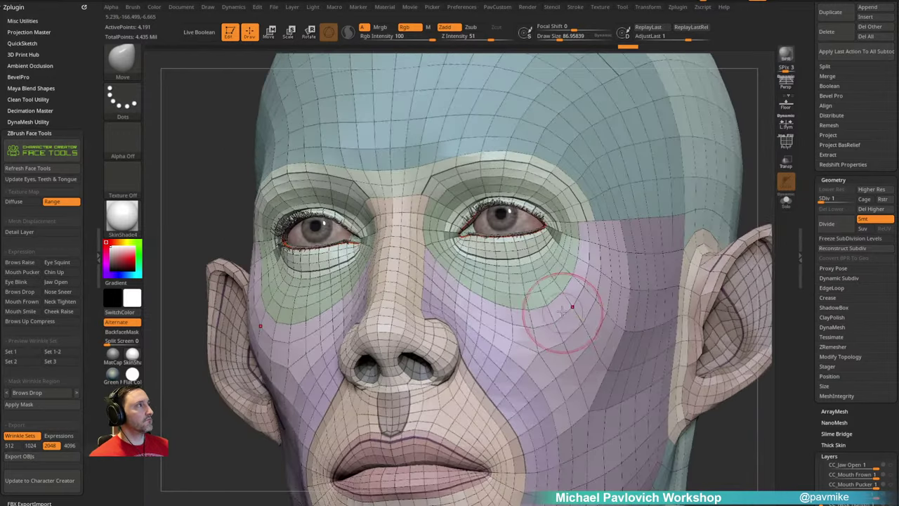
Step: Turn off the Range texture for the whole character and reselect the head subtool
key(ctrl)
key(ctrl)
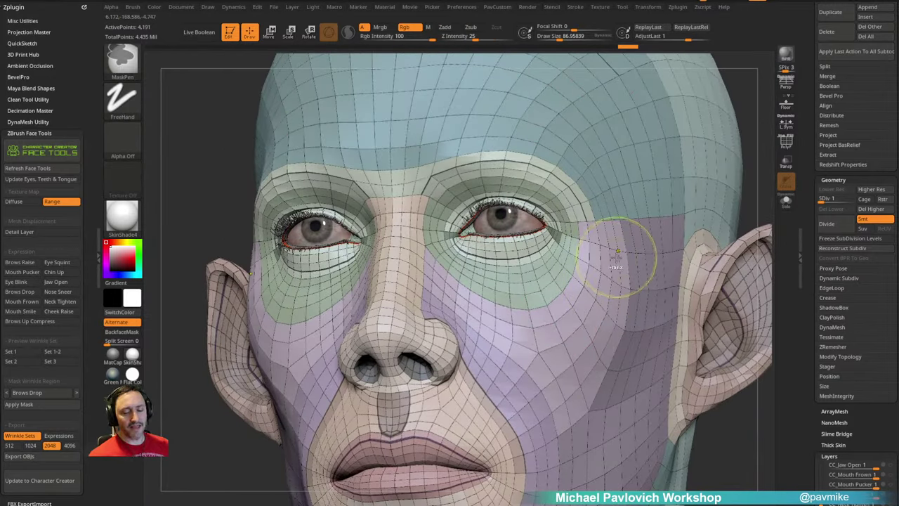
click(59, 202)
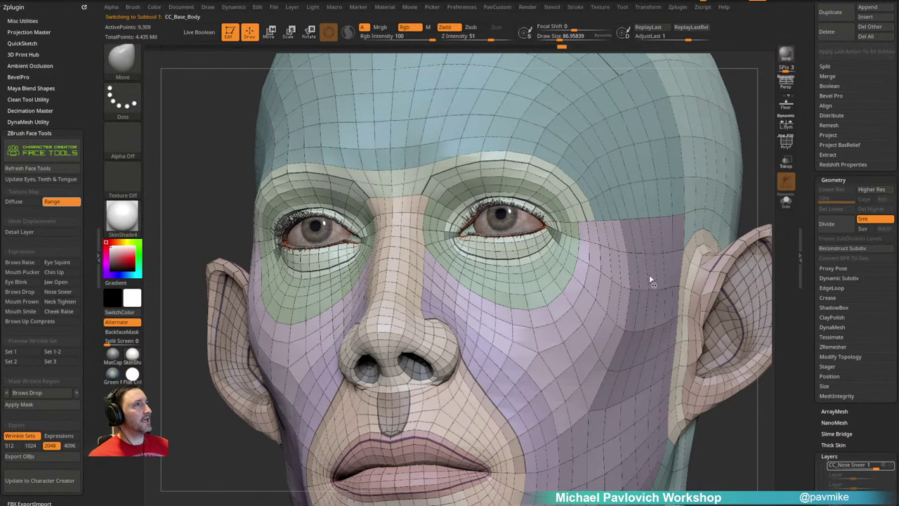
alt+click(597, 320)
drag(811, 229, 805, 110)
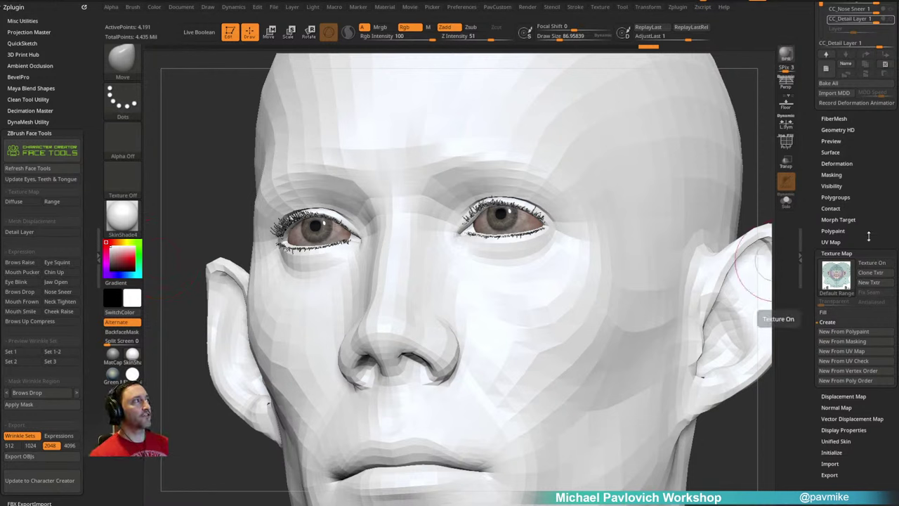
drag(868, 236, 857, 438)
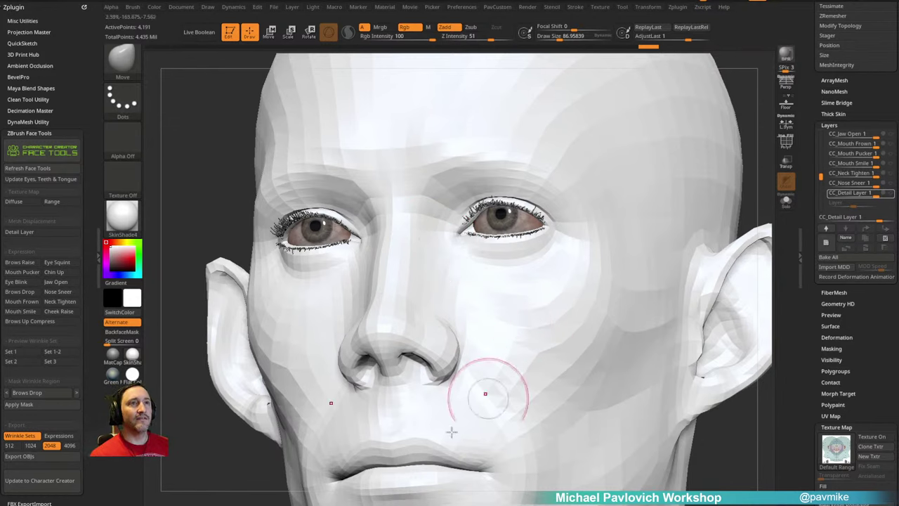
Step: Examine the untextured head's overall form at its lowest subdivision level
right_drag(485, 274, 476, 299)
drag(694, 193, 594, 187)
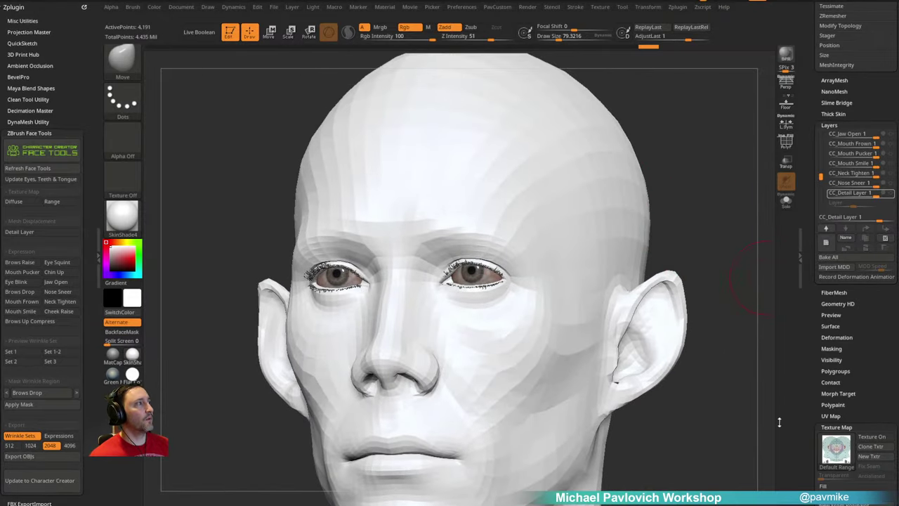
scroll(814, 317, up, 3)
drag(720, 234, 707, 168)
scroll(806, 246, up, 3)
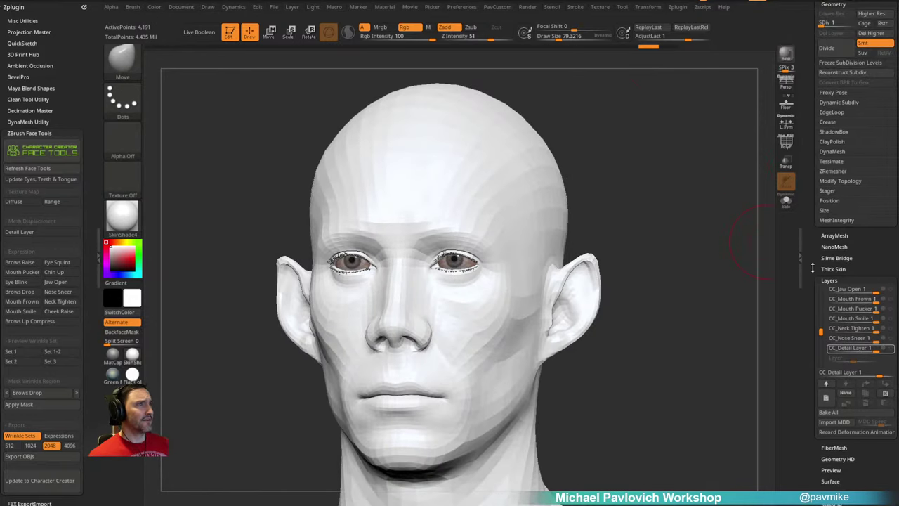
drag(811, 247, 813, 309)
drag(695, 292, 703, 271)
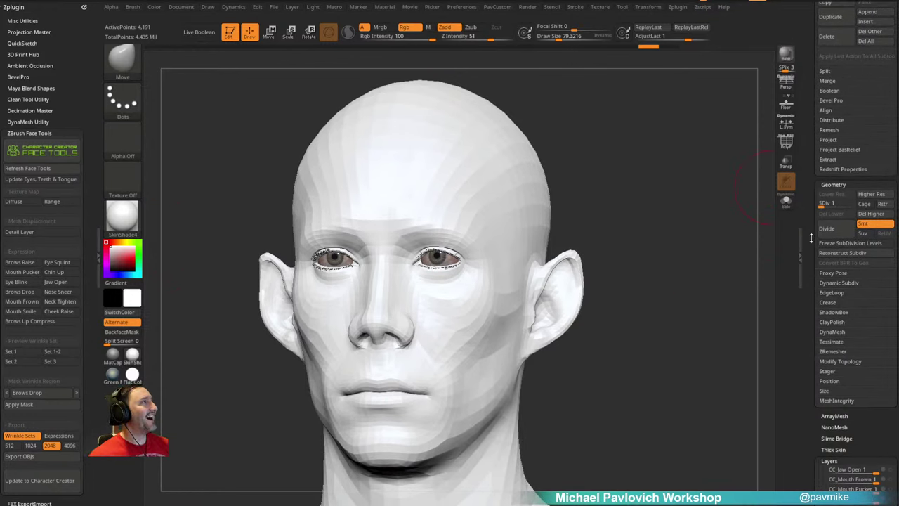
drag(811, 239, 812, 110)
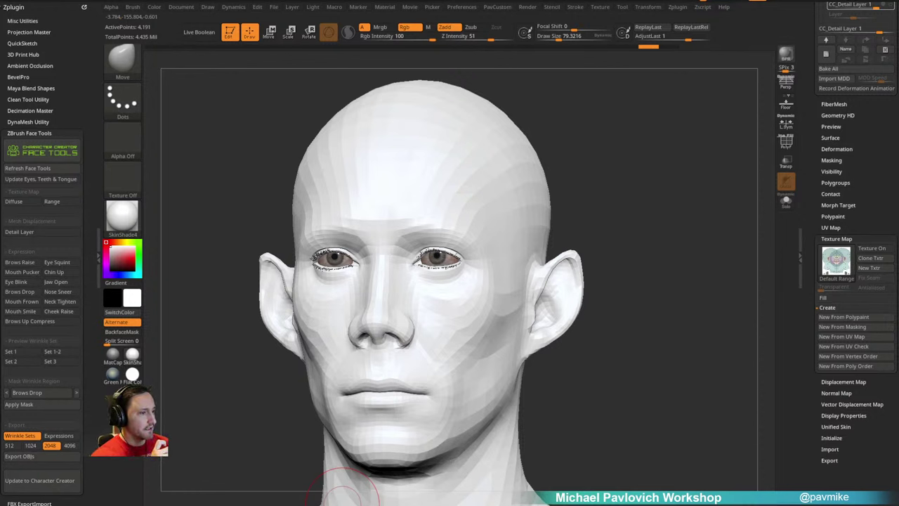
Step: Apply the MatCap Gray material and inspect the shading on the low-resolution head
click(114, 355)
alt+drag(658, 194, 646, 214)
drag(811, 153, 815, 243)
drag(813, 209, 813, 325)
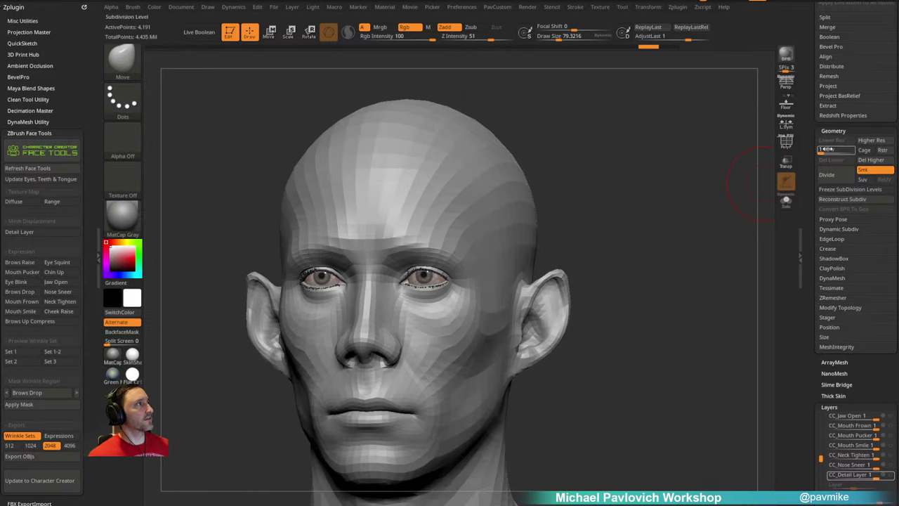
drag(654, 217, 680, 219)
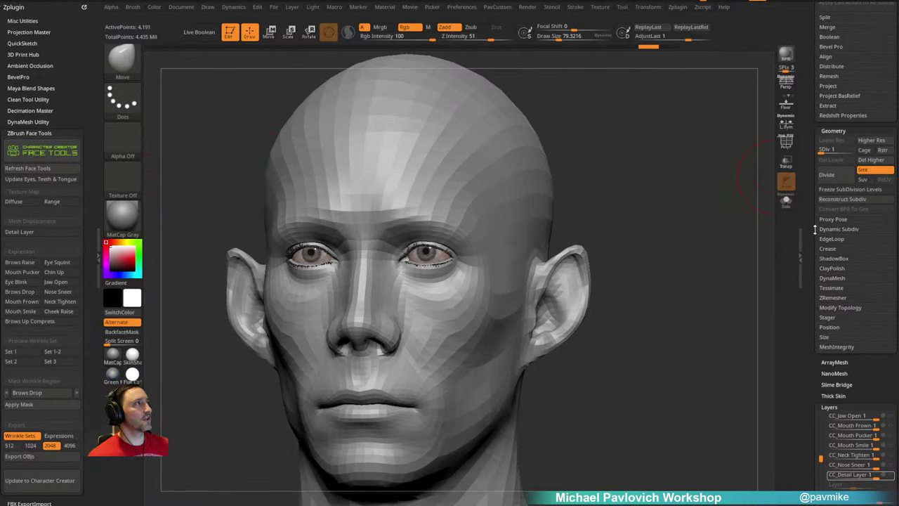
Step: Raise the head mesh to subdivision level 6
drag(815, 229, 815, 187)
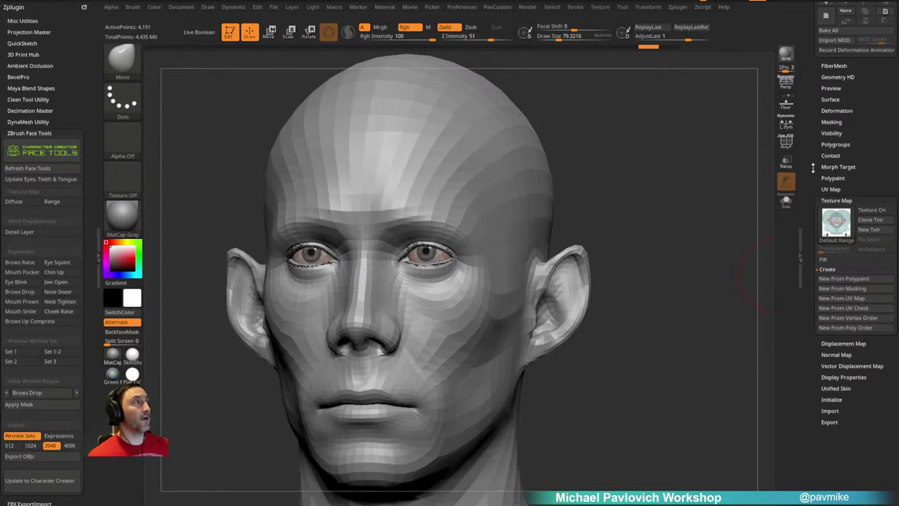
drag(812, 169, 807, 280)
drag(825, 238, 852, 237)
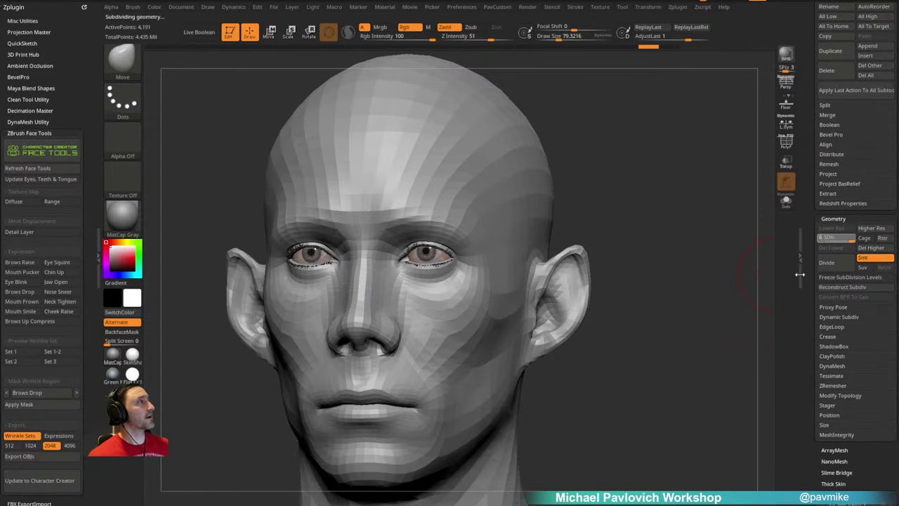
scroll(805, 211, down, 5)
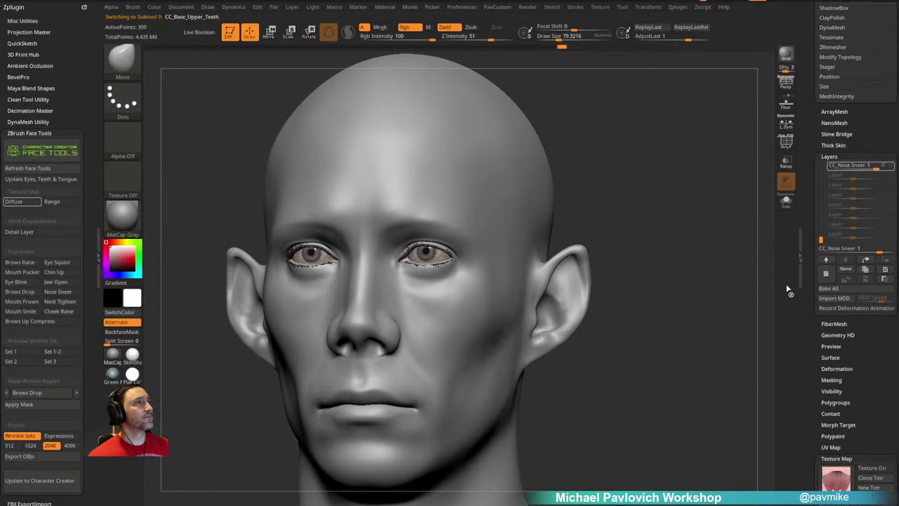
Step: Turn on the Face Tools Diffuse texture and apply the SkinShade4 material to the head
click(28, 202)
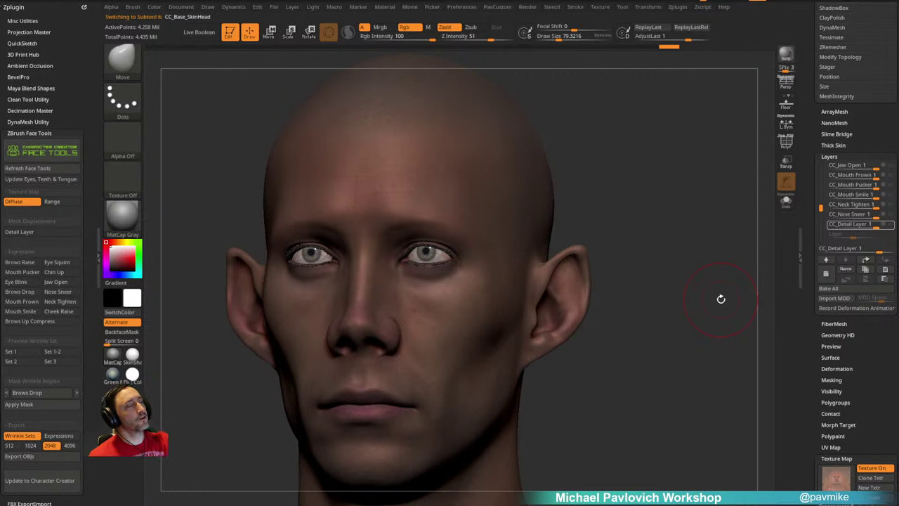
scroll(808, 337, down, 5)
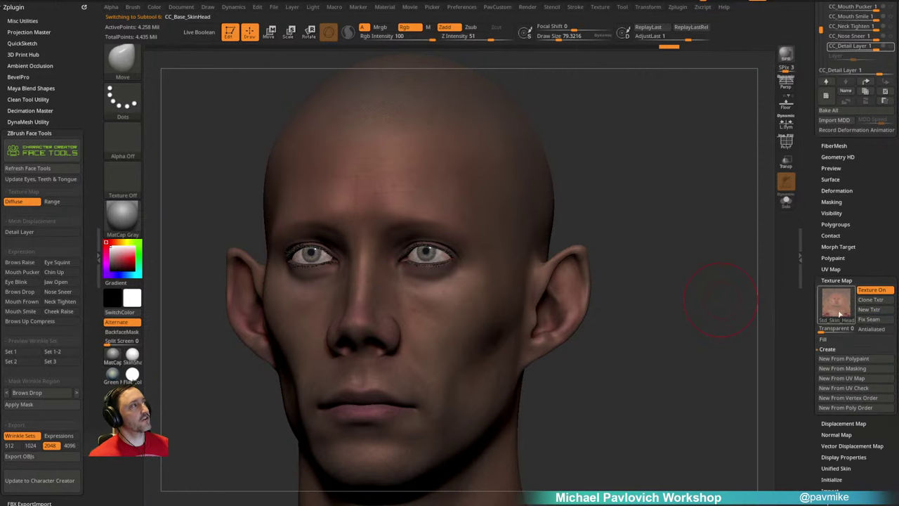
click(132, 353)
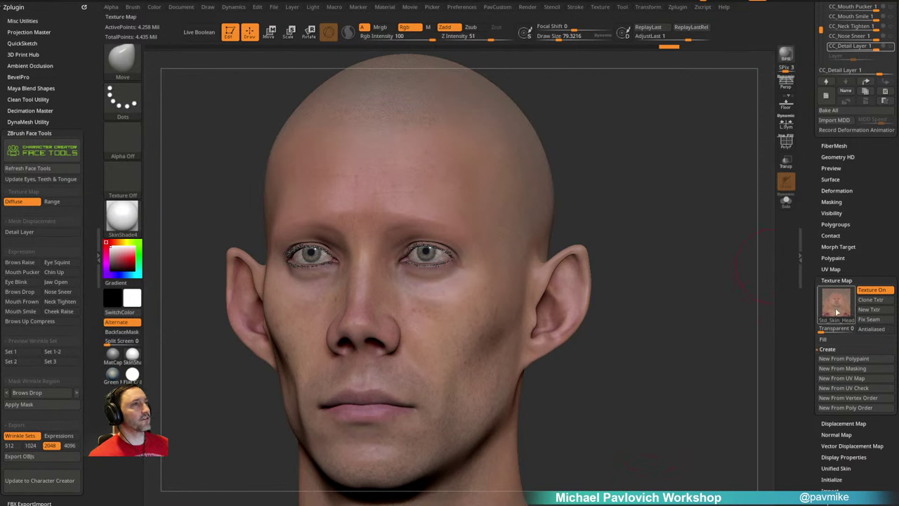
Step: Toggle the head subtool's Std_Skin_Head texture off and on again in its Texture Map settings
mouse_move(836, 318)
click(872, 289)
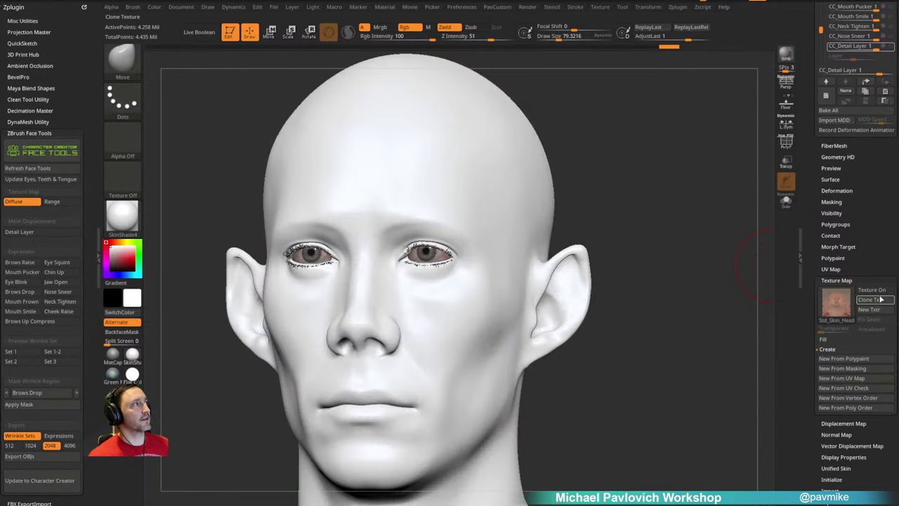
click(873, 290)
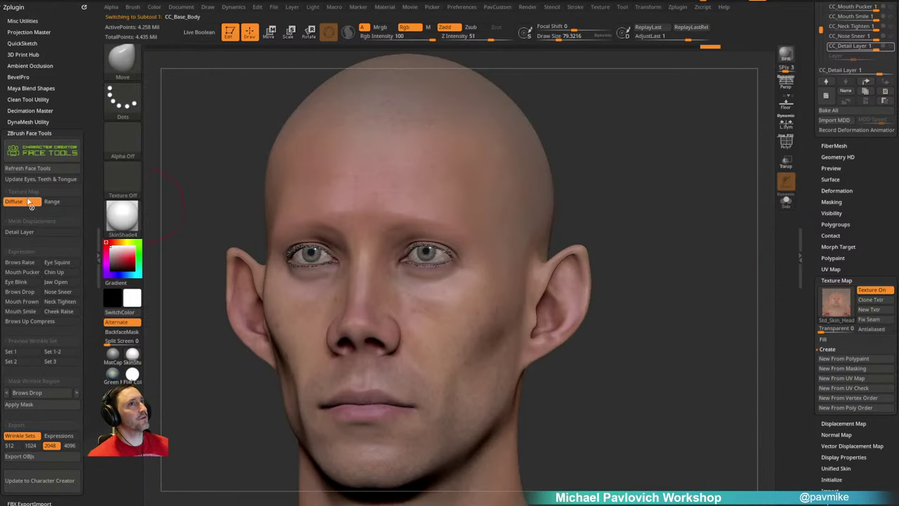
Step: Turn off the Face Tools Diffuse texture and reselect the head subtool
click(28, 203)
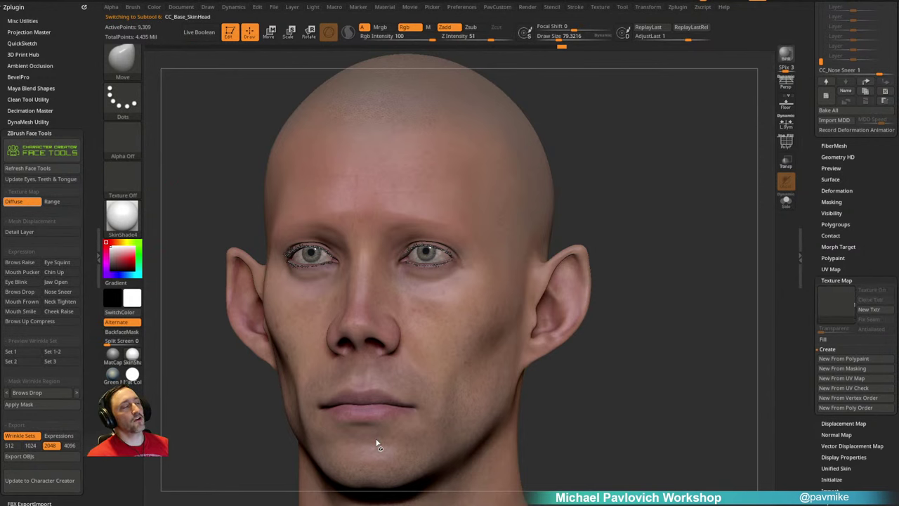
alt+click(377, 445)
alt+click(377, 444)
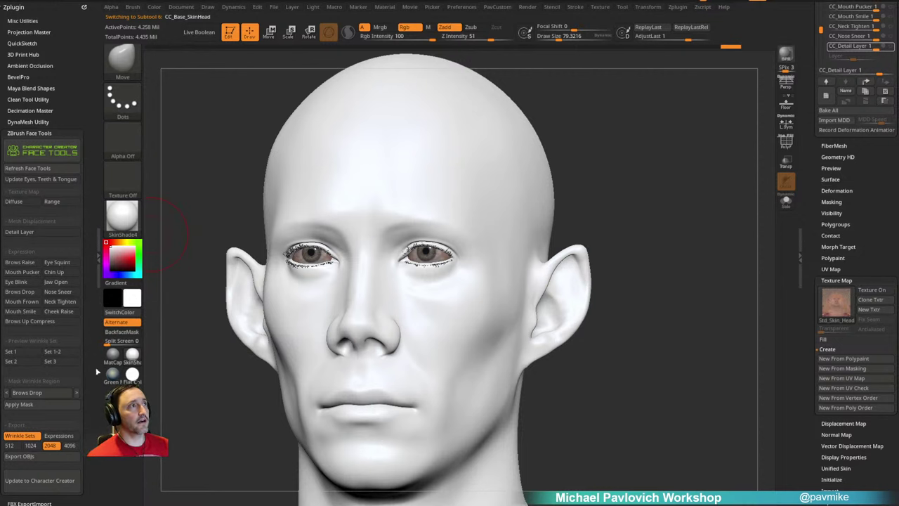
Step: Apply the MatCap Gray material and set the head mesh to subdivision level 2
click(112, 355)
shift+drag(597, 180, 641, 186)
drag(812, 163, 816, 316)
drag(810, 208, 813, 393)
click(823, 214)
Step: Enlarge the Move brush's draw size to about 156 with the face viewed from the front
drag(674, 242, 660, 210)
mouse_move(719, 245)
mouse_down()
mouse_move(747, 230)
mouse_move(728, 241)
mouse_move(731, 270)
mouse_up()
key(s)
drag(478, 341, 486, 342)
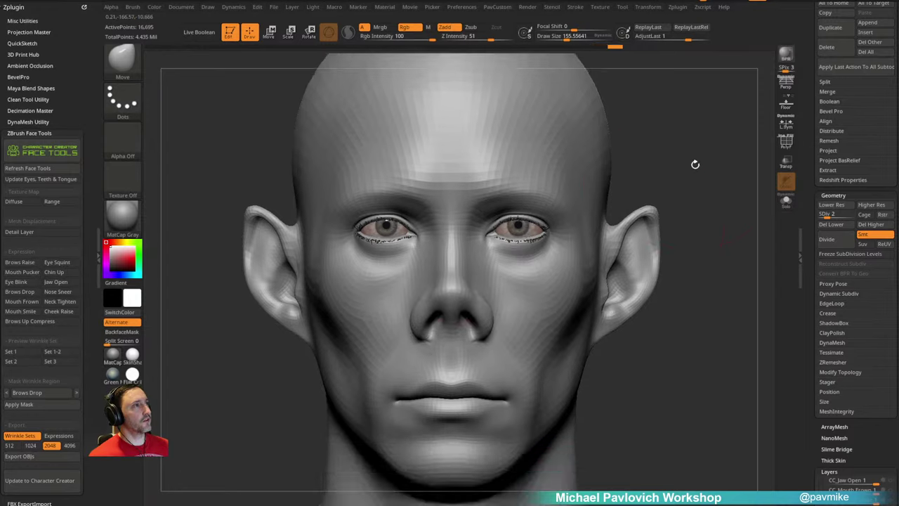
Step: Switch to the DamStandard brush and set its draw size to about 62 for work around the nose
mouse_move(694, 165)
mouse_down()
mouse_move(648, 220)
mouse_move(660, 198)
mouse_up()
key(b)
key(d)
key(s)
key(s)
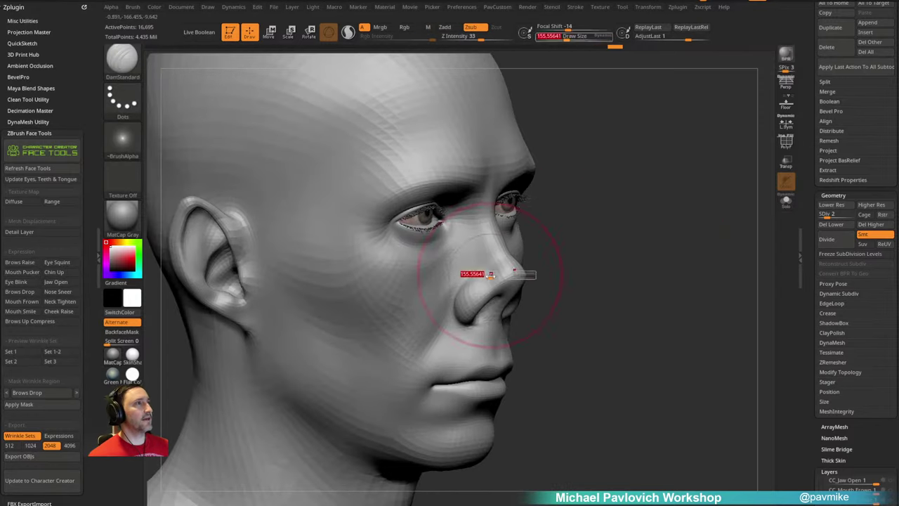
drag(491, 273, 481, 273)
mouse_move(652, 198)
mouse_down()
mouse_move(668, 198)
mouse_move(673, 213)
mouse_up()
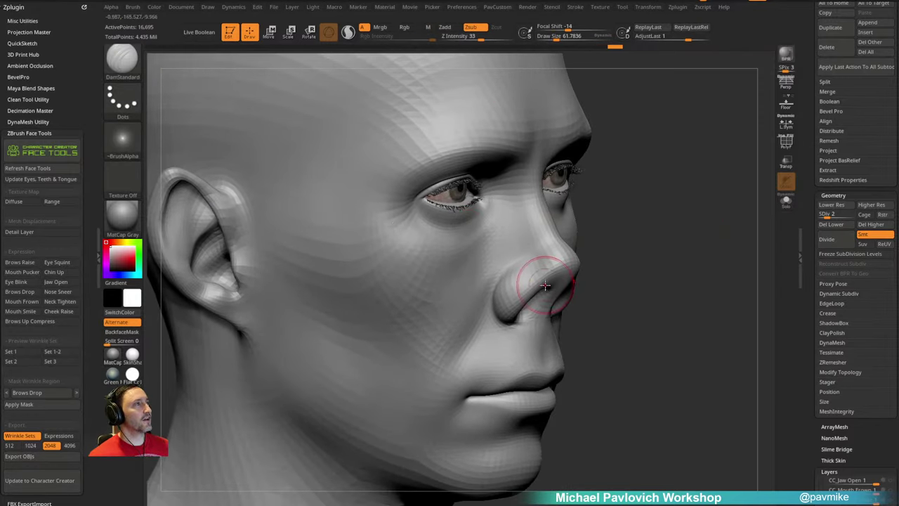
Step: Carve the nasolabial folds beside the nose with the DamStandard brush at draw size about 49
key(bracketleft)
key(b)
key(d)
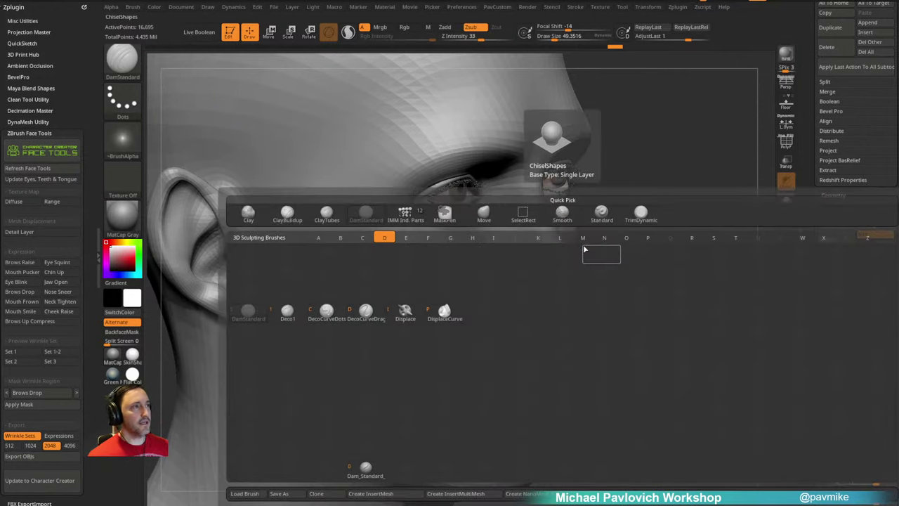
key(s)
drag(652, 203, 632, 184)
drag(620, 265, 485, 250)
mouse_move(444, 295)
mouse_down()
mouse_move(347, 341)
mouse_move(371, 328)
mouse_up()
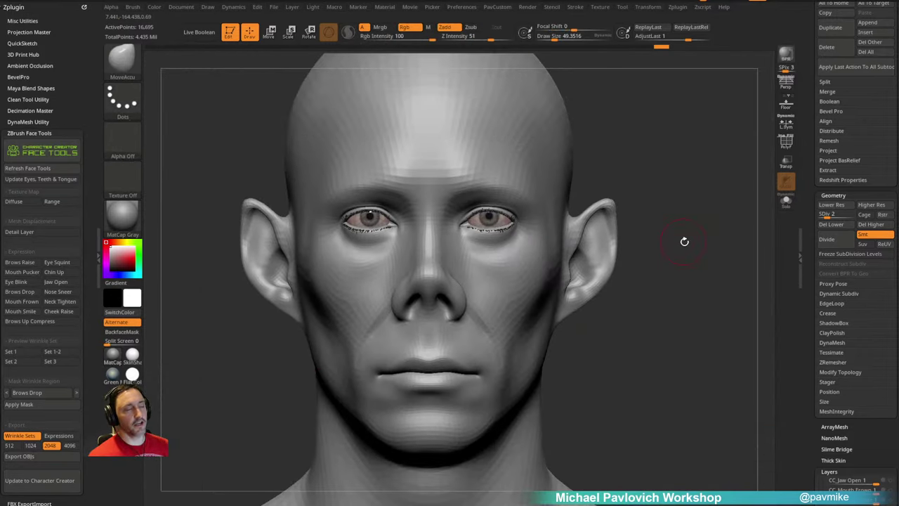
Step: Pull the ear tips into points with the MoveAccu brush at draw size 112 and mask everything except the ears
mouse_move(682, 241)
mouse_down()
mouse_move(634, 241)
mouse_move(682, 214)
mouse_move(660, 229)
mouse_move(727, 239)
mouse_move(612, 234)
mouse_up()
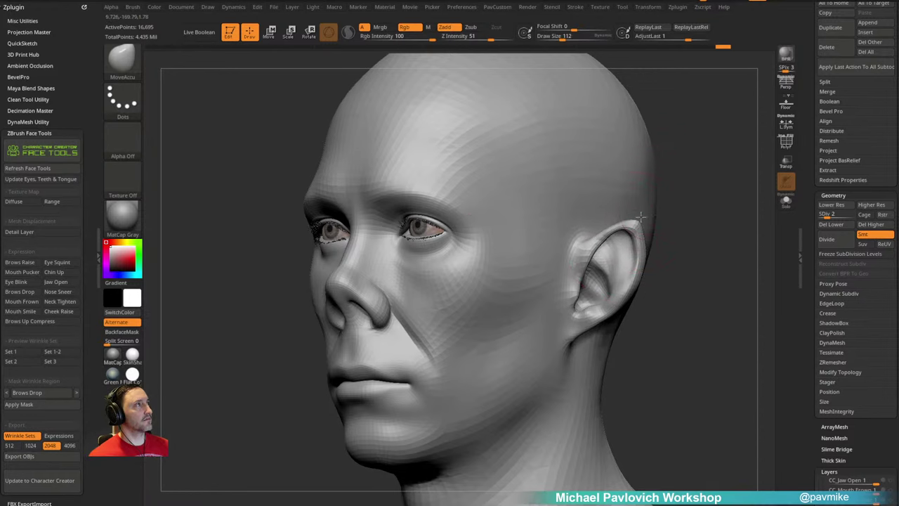
mouse_move(700, 226)
mouse_down()
mouse_move(642, 251)
mouse_move(597, 306)
mouse_up()
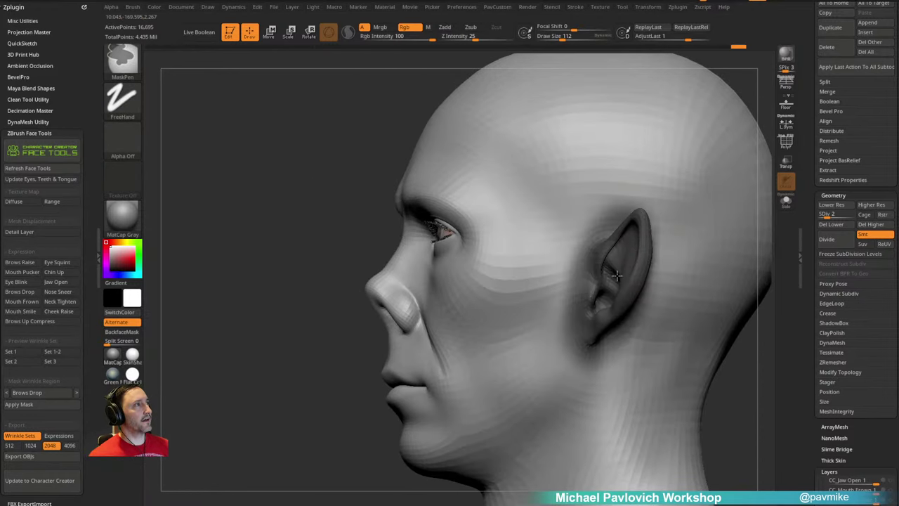
ctrl+click(313, 414)
mouse_move(315, 415)
mouse_down()
mouse_move(682, 284)
mouse_move(594, 257)
mouse_move(716, 229)
mouse_move(618, 252)
mouse_move(723, 210)
mouse_up()
key(ctrl+z)
key(w)
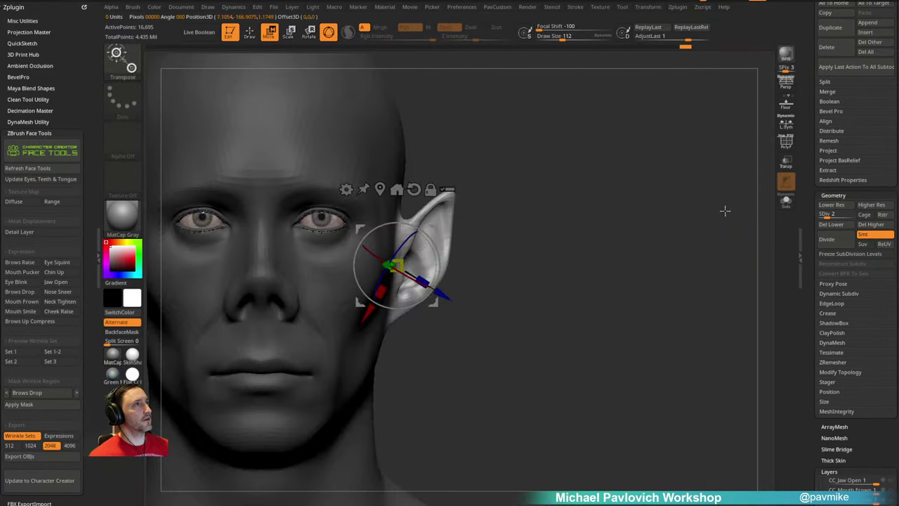
Step: Adjust the unmasked ears with the Move gizmo and return to Draw mode with the face viewed from the front
alt+drag(507, 232, 618, 224)
alt+drag(545, 239, 540, 227)
mouse_move(522, 259)
mouse_down()
mouse_move(568, 257)
mouse_move(520, 267)
mouse_up()
drag(666, 241, 648, 241)
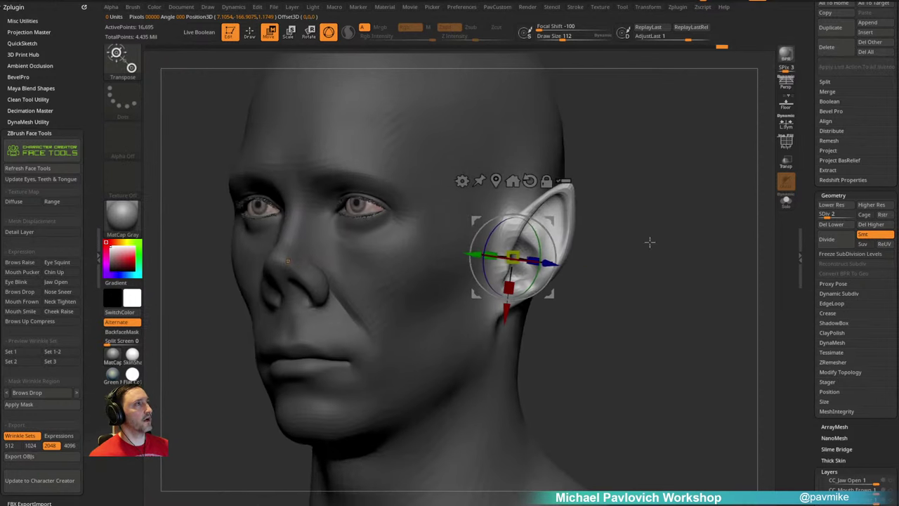
key(q)
shift+drag(664, 205, 638, 156)
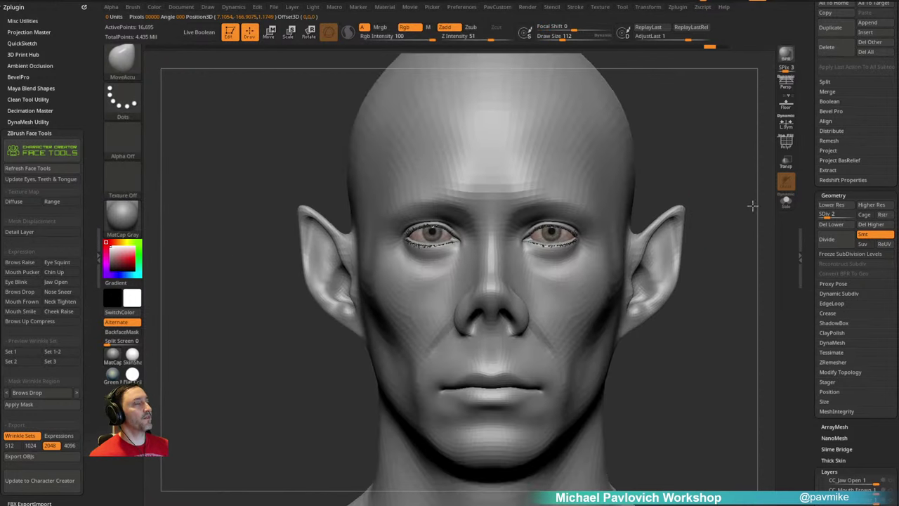
Step: Twist the pointed ear tips with the Spiral brush at draw size about 177, undoing an unwanted stroke
key(b)
key(s)
key(p)
mouse_move(281, 219)
alt+mouse_down()
mouse_move(430, 264)
mouse_move(457, 263)
alt+mouse_up()
key(s)
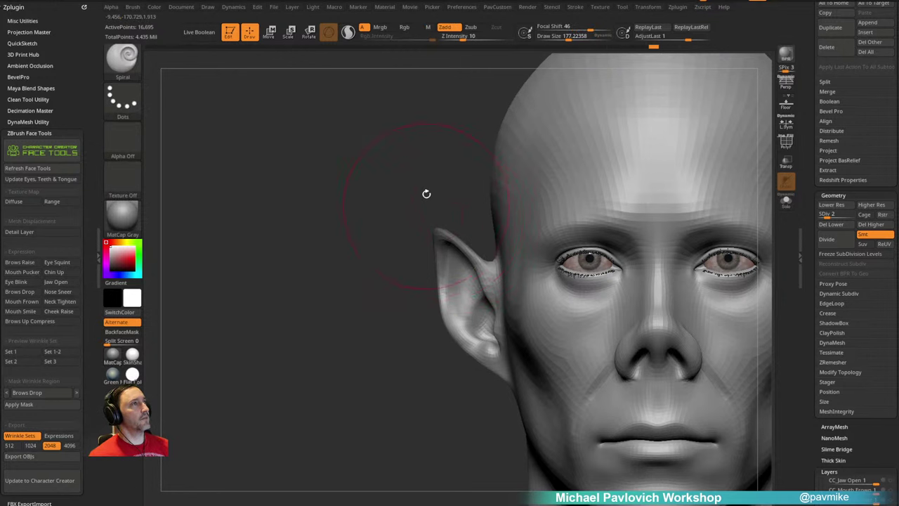
mouse_move(439, 237)
mouse_down()
mouse_move(474, 249)
mouse_move(448, 248)
mouse_up()
key(ctrl+z)
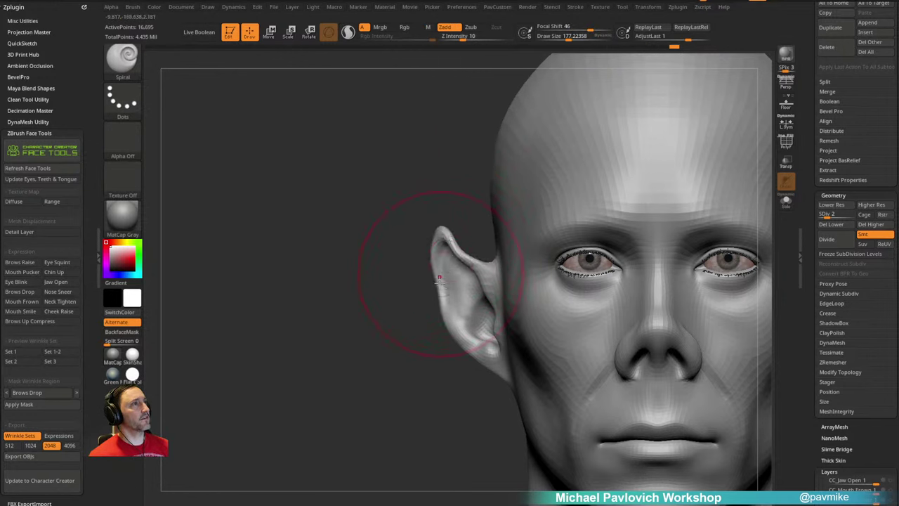
Step: Refine the shape of the ear tips from the front and back with the Move brush at draw size about 76
key(s)
drag(440, 281, 430, 283)
key(b)
key(m)
key(v)
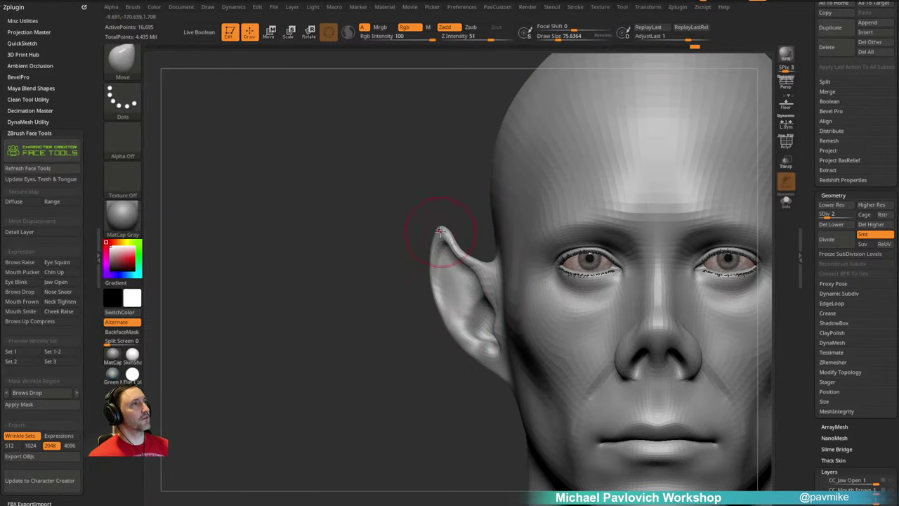
drag(440, 231, 447, 238)
mouse_move(232, 236)
mouse_down()
mouse_move(468, 233)
mouse_move(430, 227)
mouse_up()
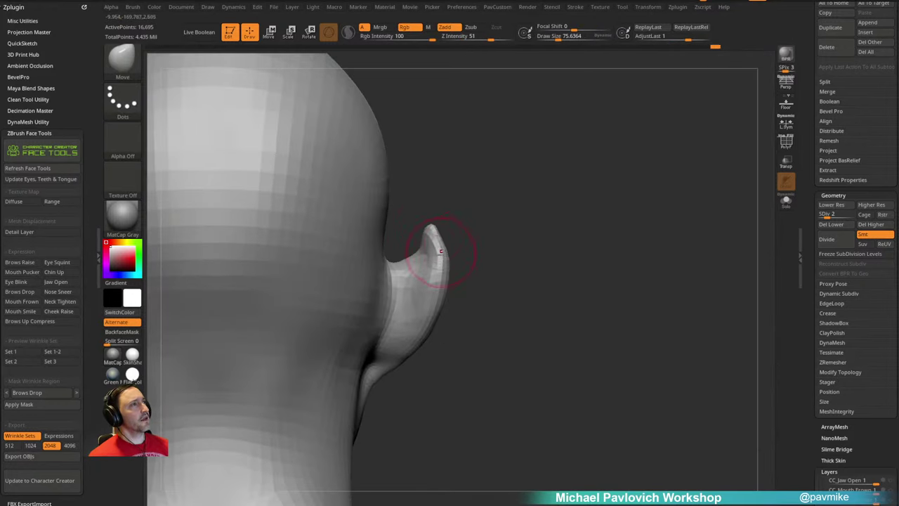
drag(692, 231, 469, 246)
alt+drag(324, 407, 317, 335)
mouse_move(625, 165)
mouse_down()
mouse_move(678, 161)
mouse_move(680, 203)
mouse_move(621, 203)
mouse_up()
Step: Build up a raised ridge in front of the ear with the Standard brush at draw sizes from about 38 to 52
key(b)
key(s)
key(t)
key(s)
drag(441, 299, 435, 314)
alt+drag(695, 184, 646, 162)
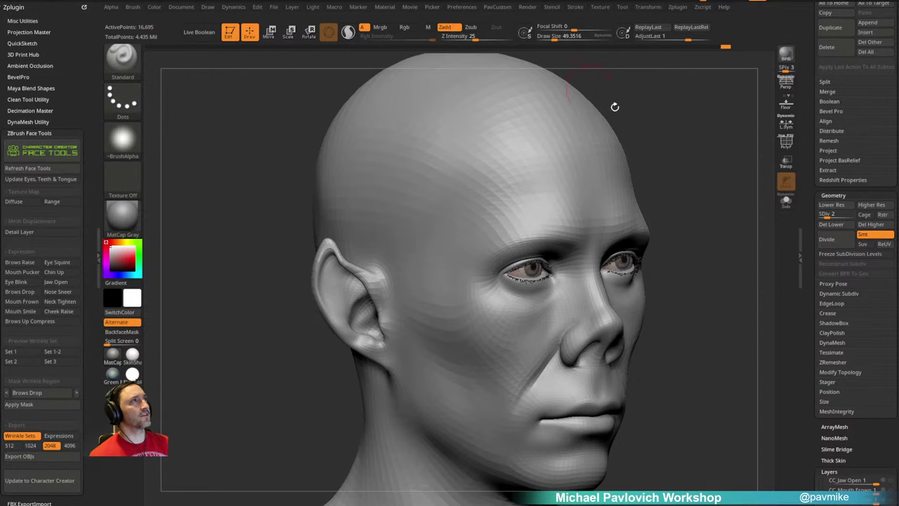
drag(614, 107, 665, 120)
key([)
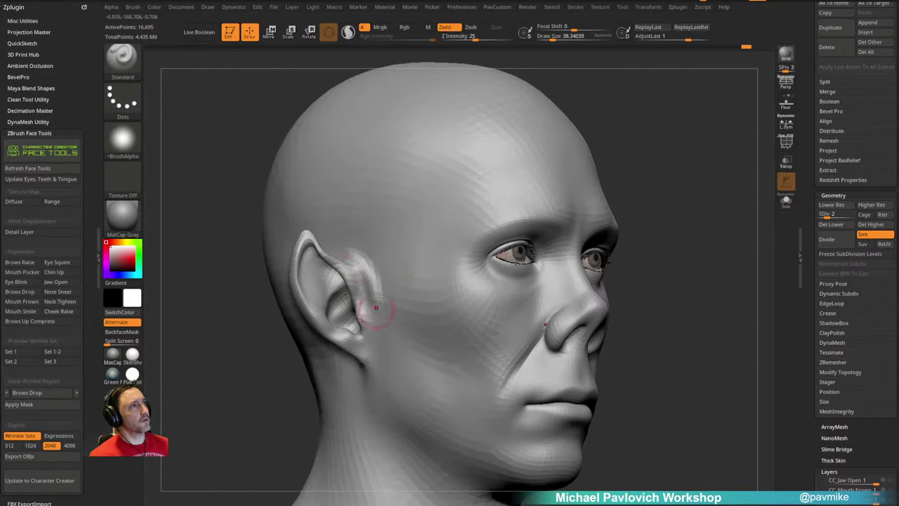
alt+drag(677, 152, 663, 120)
key(])
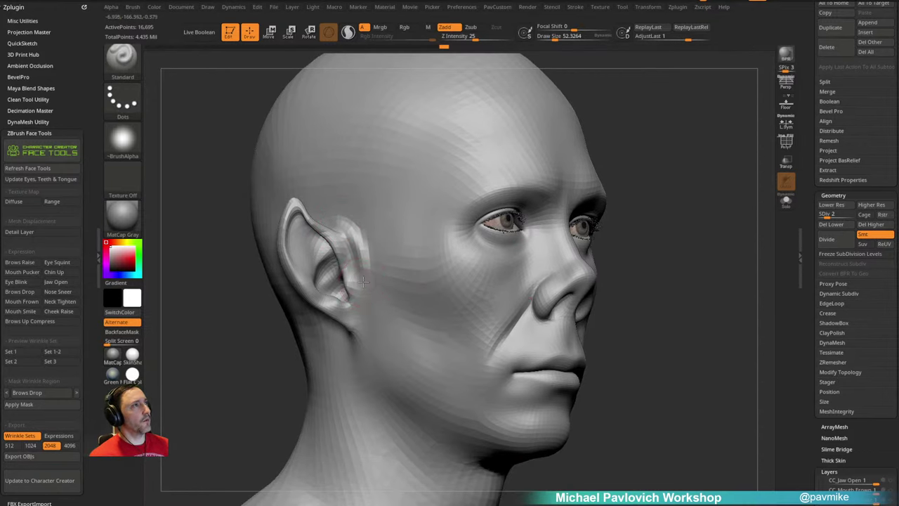
Step: Carve a hollow beneath the cheekbone from the ear towards the mouth with the Standard brush and smooth its edges
mouse_move(363, 282)
mouse_down()
mouse_move(438, 303)
mouse_move(455, 341)
mouse_up()
right_drag(455, 341, 422, 295)
mouse_move(417, 285)
shift+mouse_down()
mouse_move(372, 298)
mouse_move(436, 323)
shift+mouse_up()
alt+drag(386, 285, 427, 340)
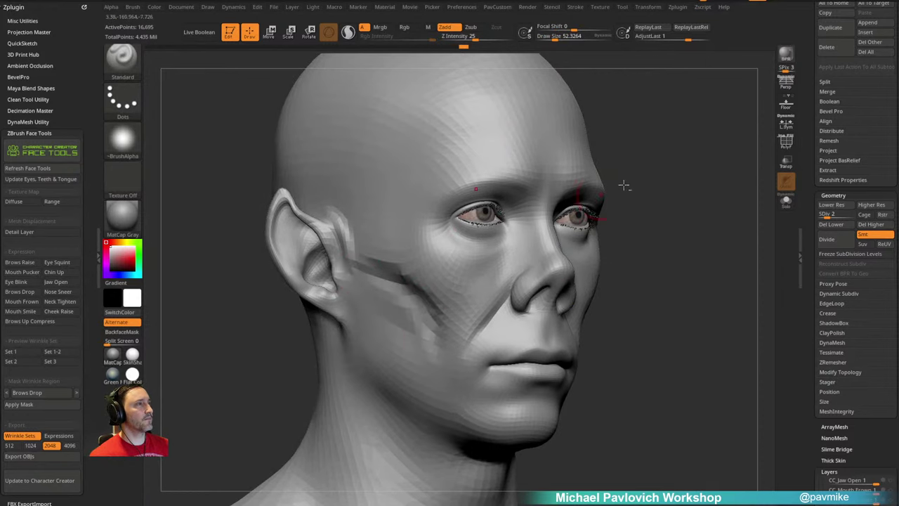
right_drag(589, 203, 608, 201)
shift+drag(397, 286, 476, 379)
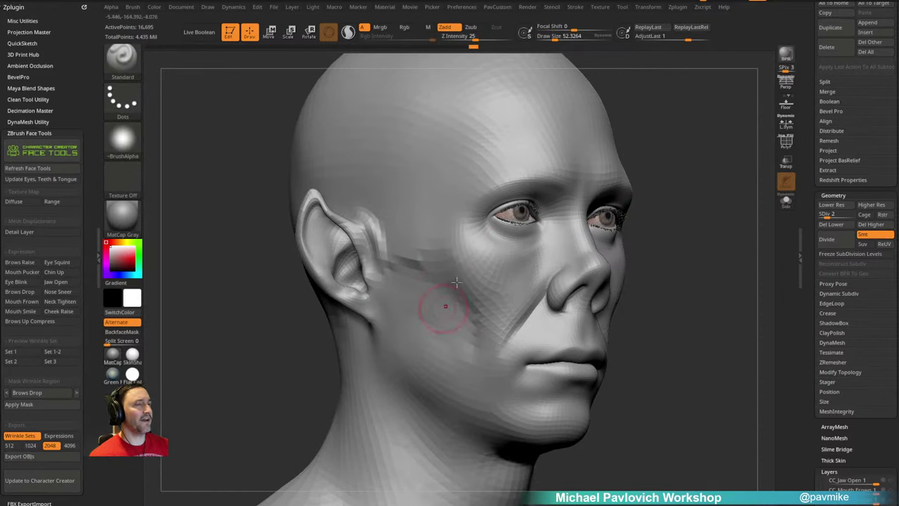
Step: Open the Smooth Brush Modifiers for the Smooth brush and lower its Z Intensity to 21
click(132, 7)
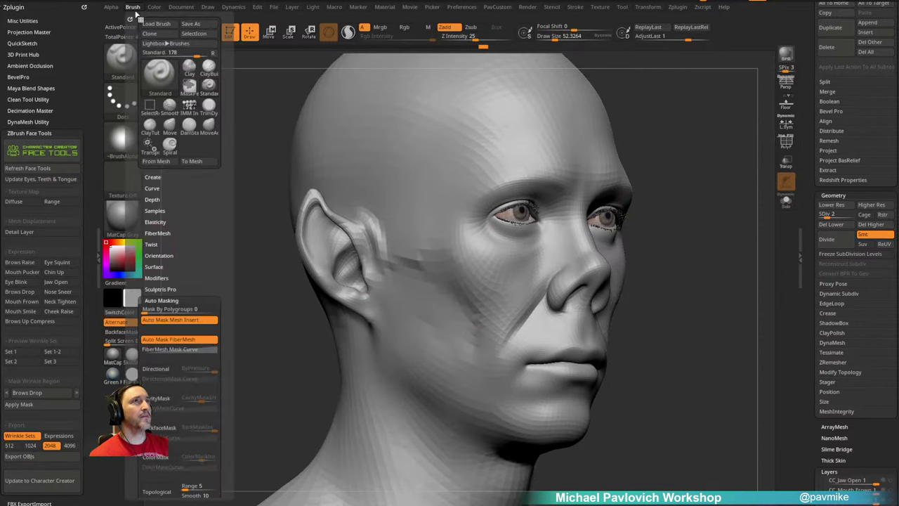
drag(138, 273, 138, 187)
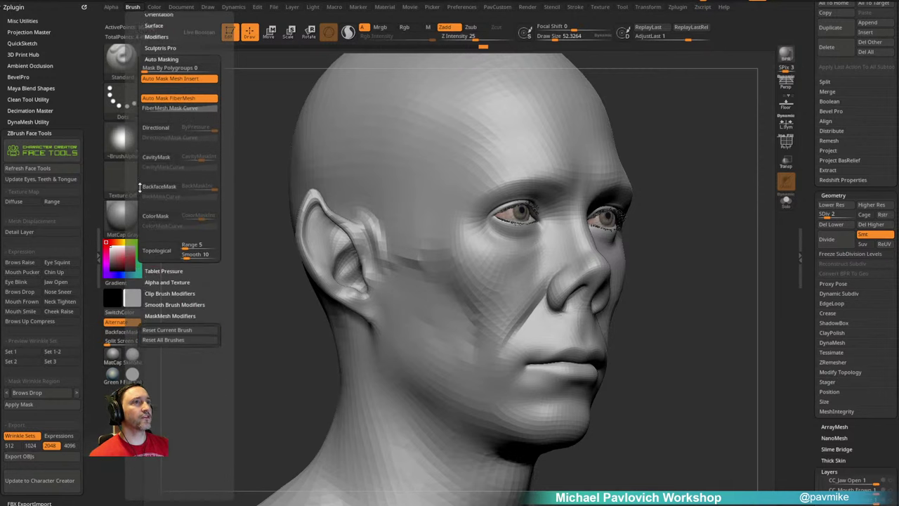
shift+click(165, 309)
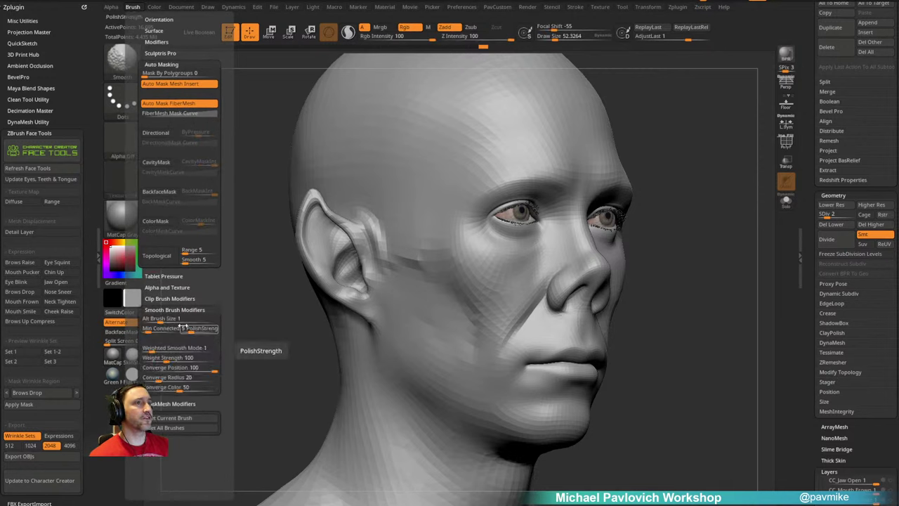
click(156, 357)
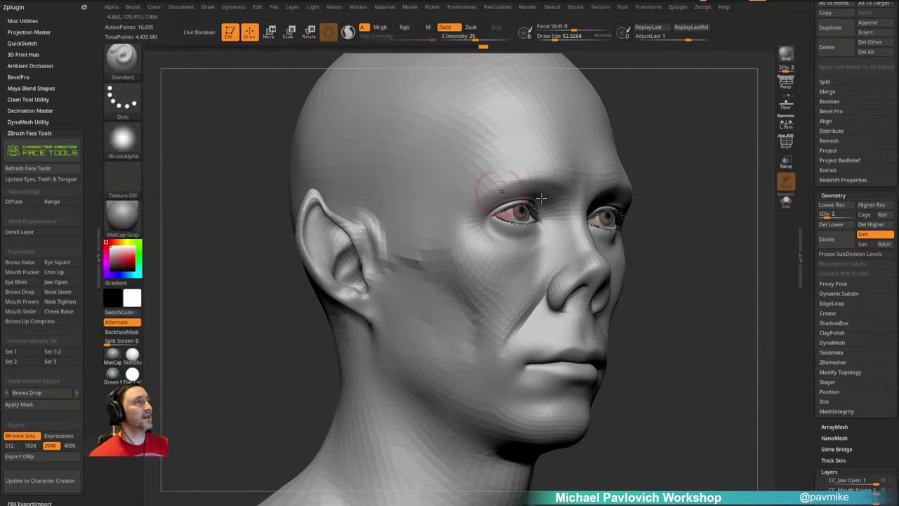
alt+drag(689, 162, 682, 175)
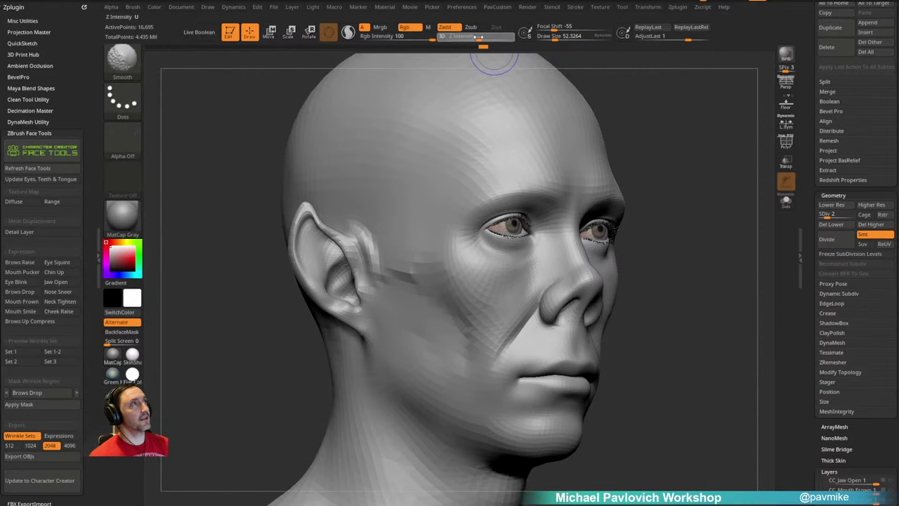
shift+drag(478, 36, 472, 37)
Step: Smooth the carved cheek from the ear to the side of the mouth with the softened Smooth brush
alt+drag(635, 191, 620, 151)
drag(620, 150, 648, 150)
mouse_move(386, 224)
shift+mouse_down()
mouse_move(371, 230)
mouse_move(453, 317)
mouse_move(425, 302)
shift+mouse_up()
alt+drag(656, 156, 671, 185)
drag(670, 185, 652, 186)
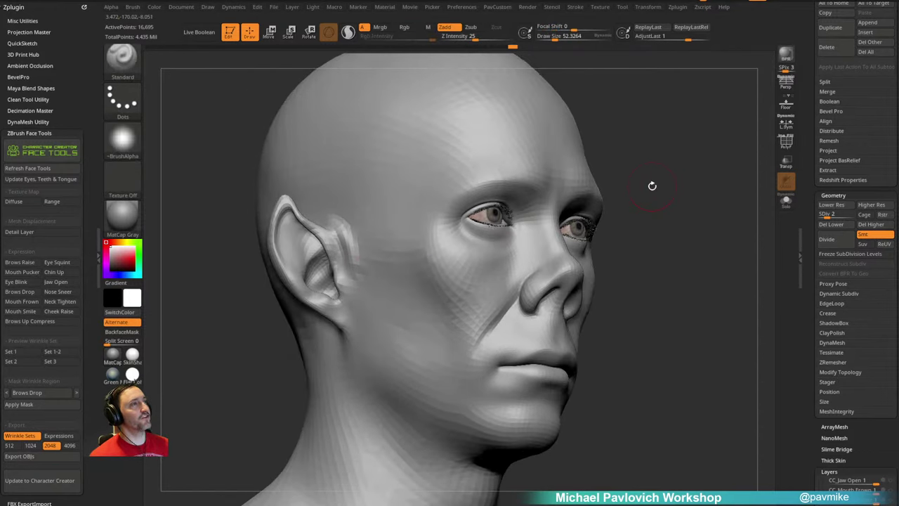
Step: Recarve the hollow beneath the cheekbone with the Standard brush at draw size about 52
mouse_move(359, 276)
alt+mouse_down()
mouse_move(407, 286)
mouse_move(445, 355)
alt+mouse_up()
alt+drag(635, 256, 629, 232)
drag(628, 232, 601, 223)
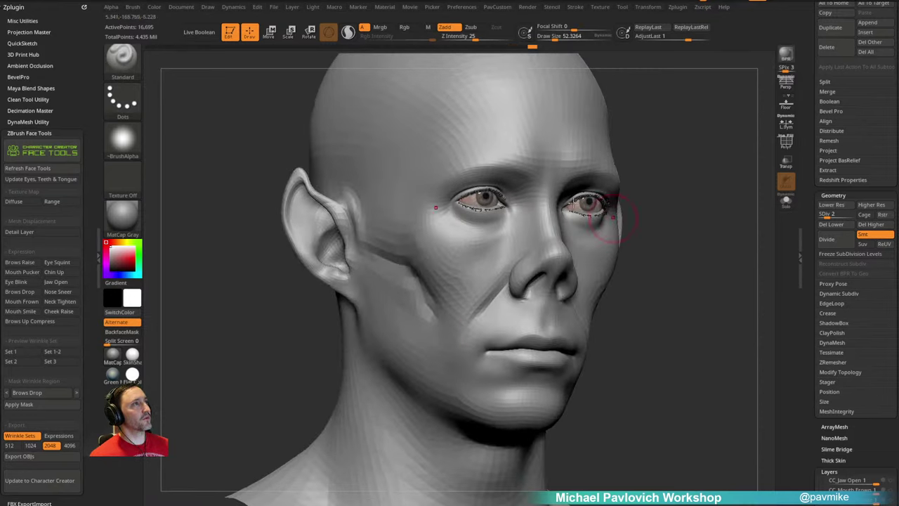
Step: Build up and round the cheekbones below the eyes, blending them with light smoothing
mouse_move(451, 238)
mouse_down()
mouse_move(447, 274)
mouse_move(469, 260)
mouse_move(452, 249)
mouse_up()
shift+drag(676, 252, 642, 251)
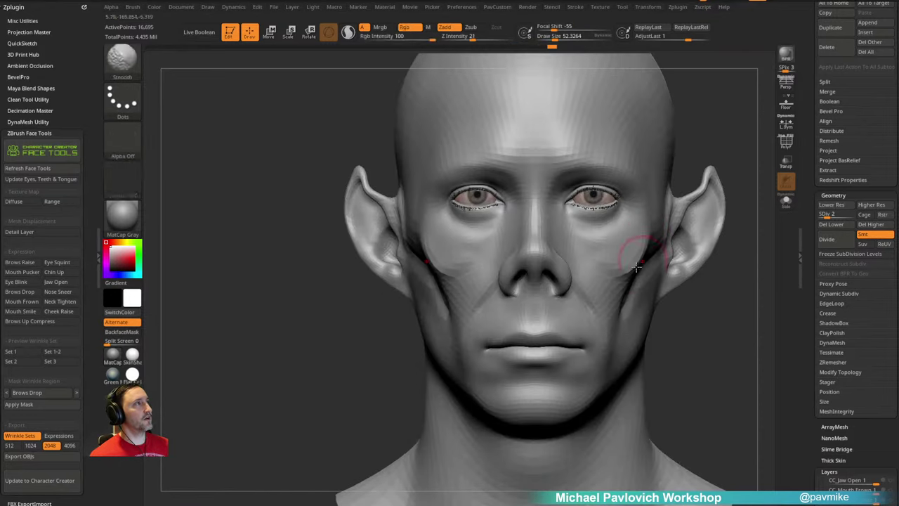
drag(591, 278, 603, 271)
drag(726, 305, 670, 304)
drag(565, 271, 604, 246)
right_drag(742, 281, 702, 305)
Step: Switch the active subtool from the head to CC_Base_Eye and back to CC_Base_SkinHead
alt+click(525, 208)
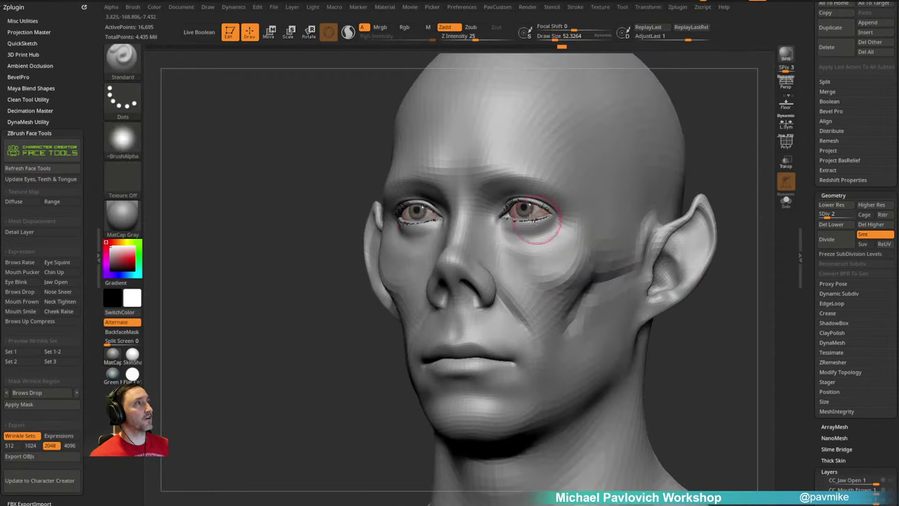
drag(801, 139, 802, 289)
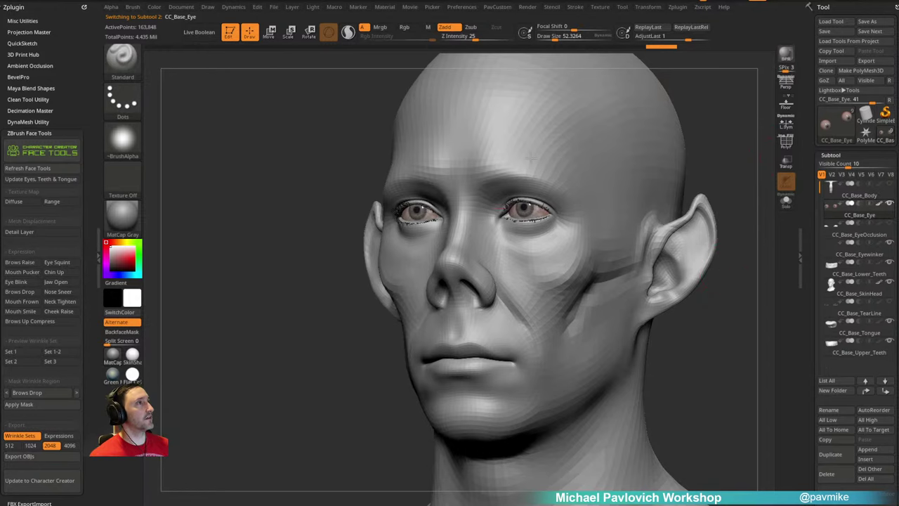
right_drag(728, 307, 690, 276)
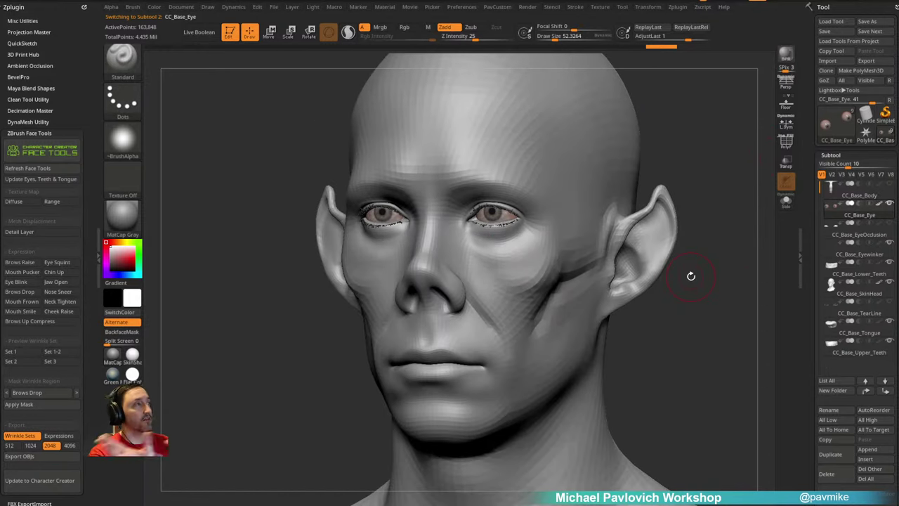
drag(705, 310, 626, 295)
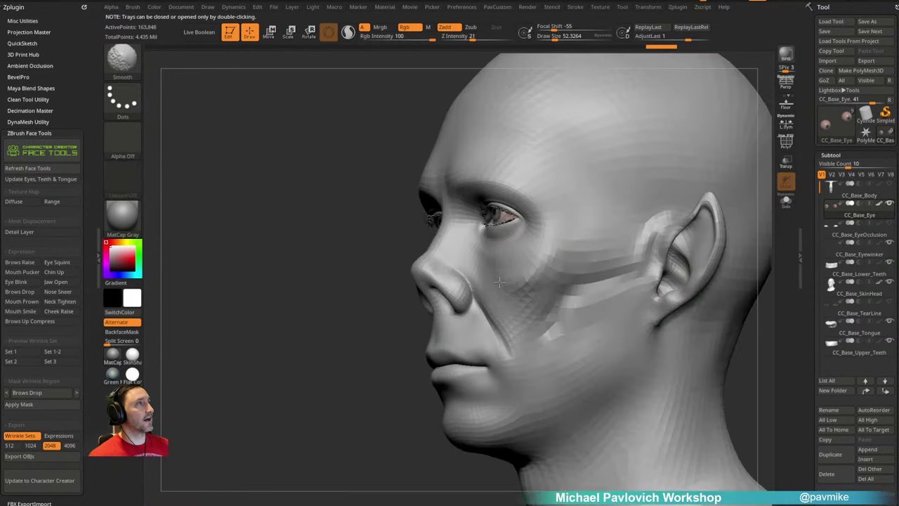
alt+drag(740, 327, 701, 280)
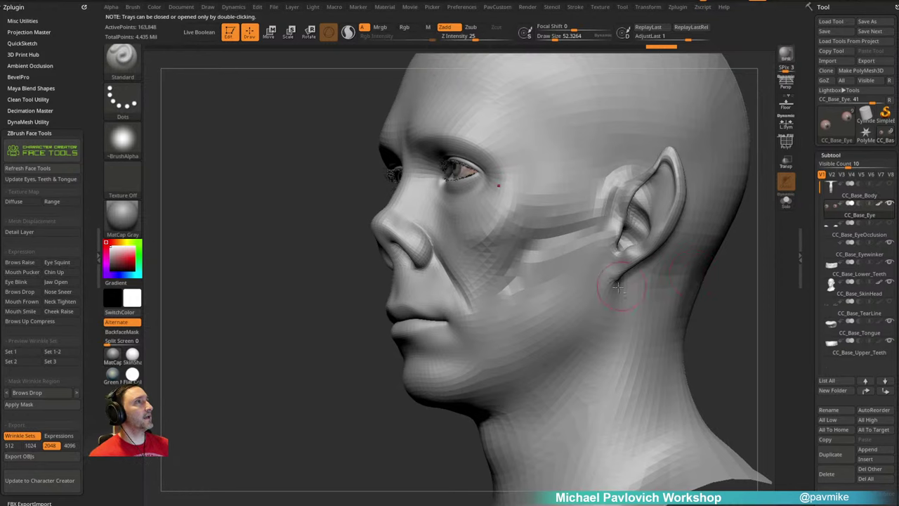
alt+click(618, 286)
right_drag(618, 286, 642, 273)
alt+click(462, 220)
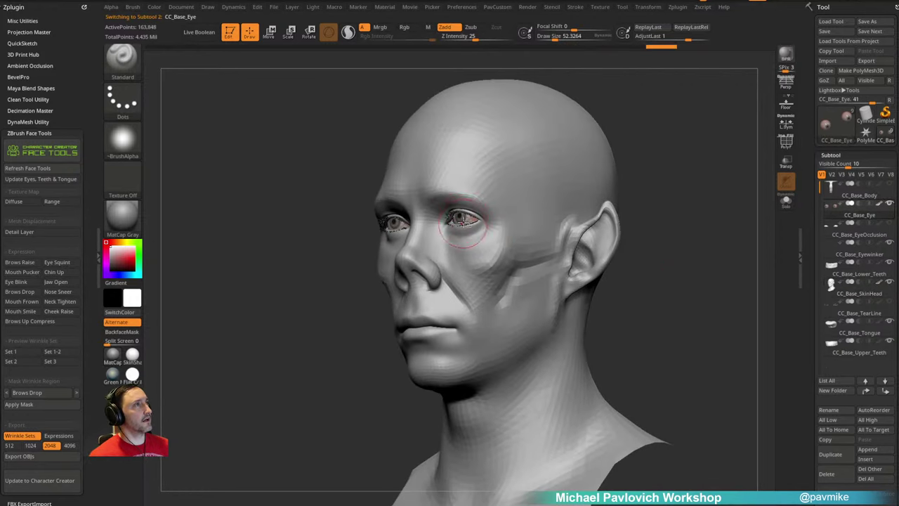
alt+click(528, 231)
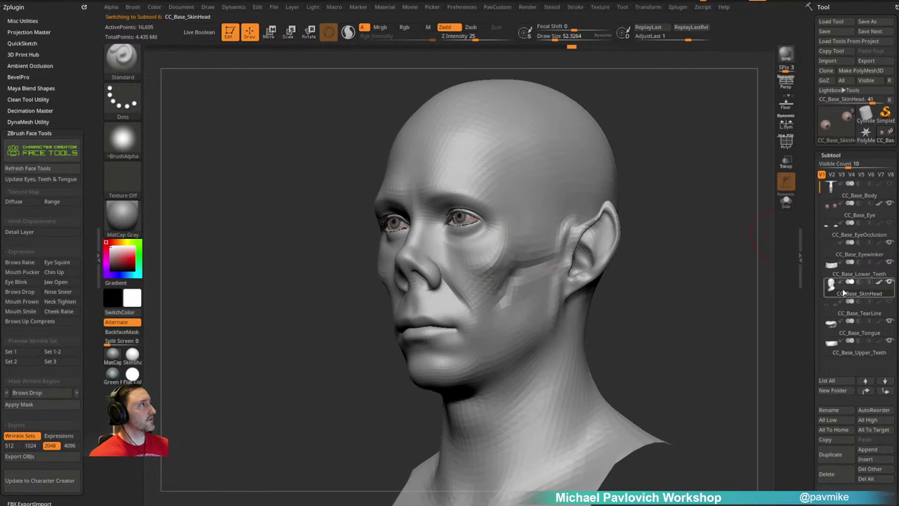
Step: Activate the CC_Base_SkinHead subtool and define the rear jawline below the ear with the Standard brush
right_drag(690, 288, 691, 261)
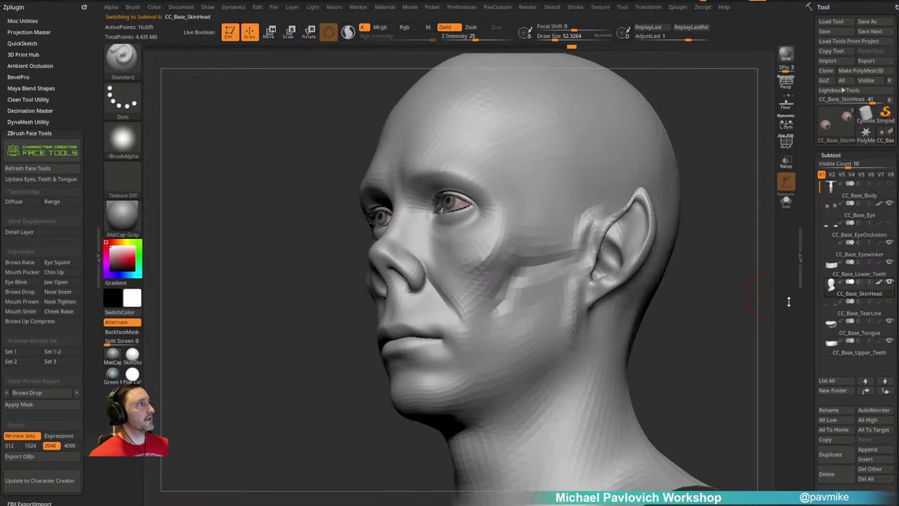
click(879, 282)
alt+right_drag(694, 347, 698, 326)
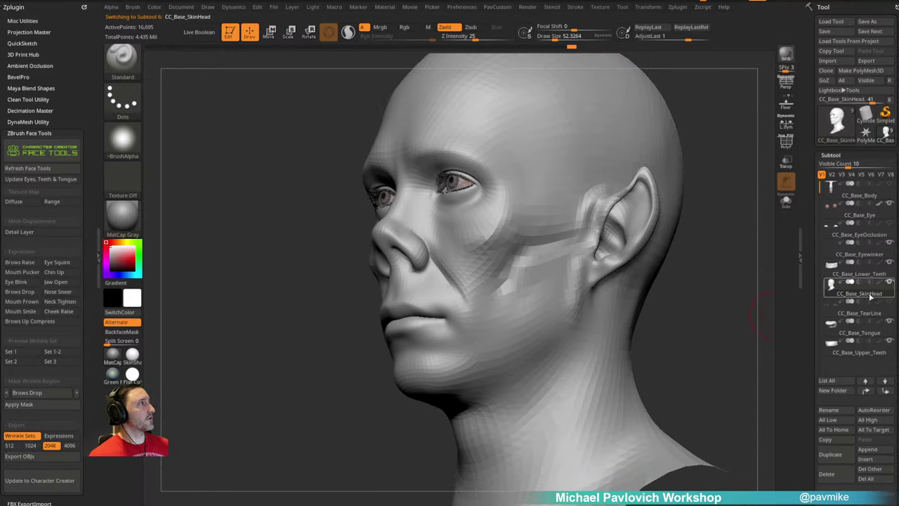
right_drag(679, 287, 664, 288)
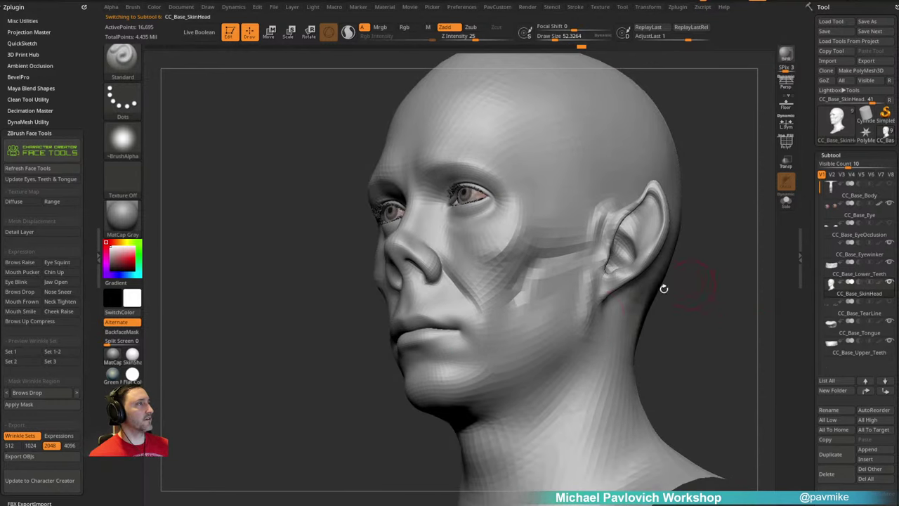
alt+right_drag(573, 338, 598, 319)
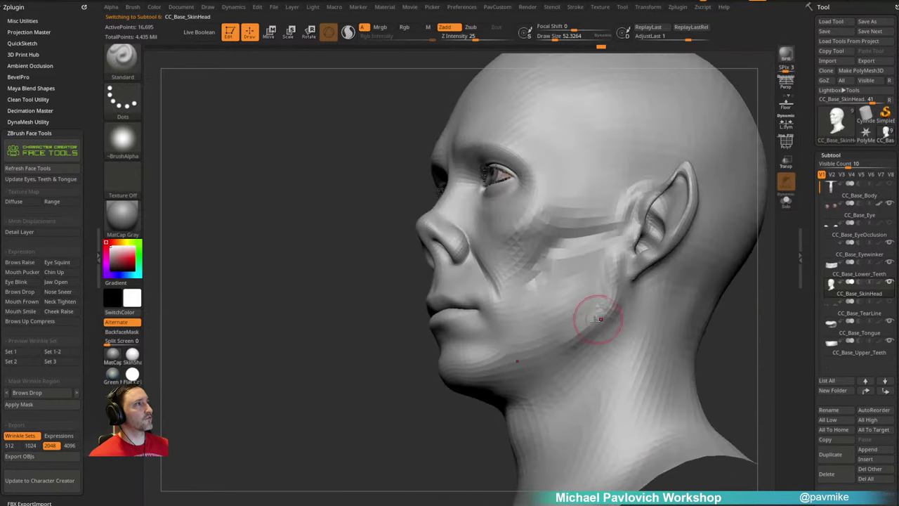
mouse_move(596, 319)
mouse_down()
mouse_move(562, 325)
mouse_move(608, 288)
mouse_up()
right_drag(757, 317, 639, 283)
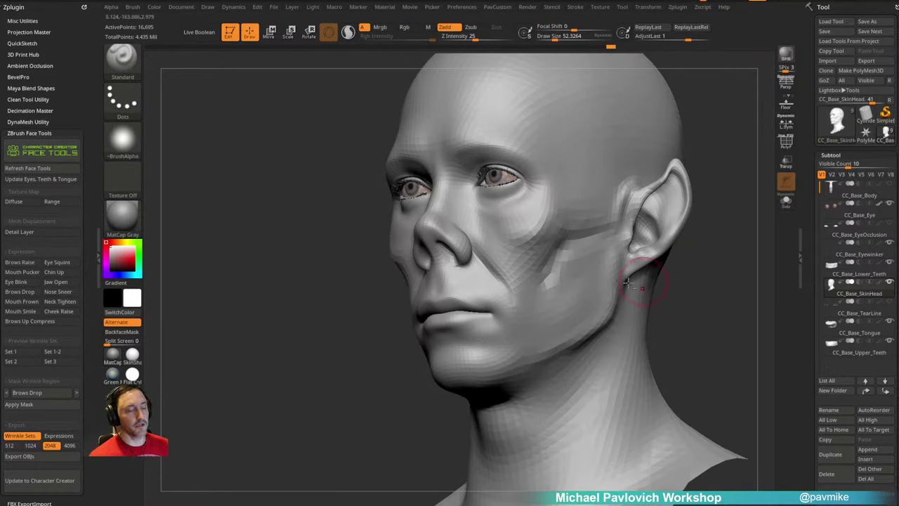
Step: Build up the jaw muscle planes between the ear and the mouth with the ClayTubes brush
key(b)
key(c)
key(t)
mouse_move(602, 317)
right_down()
mouse_move(567, 338)
mouse_move(575, 330)
right_up()
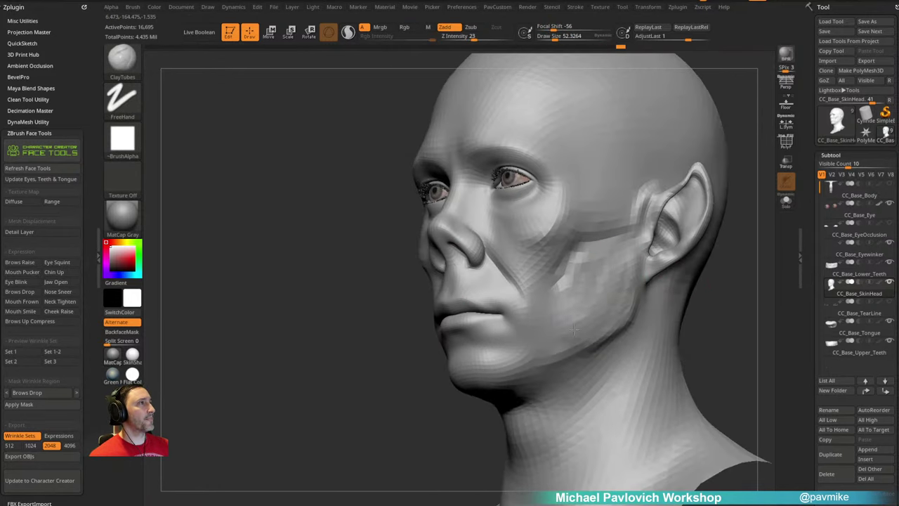
right_drag(302, 187, 297, 233)
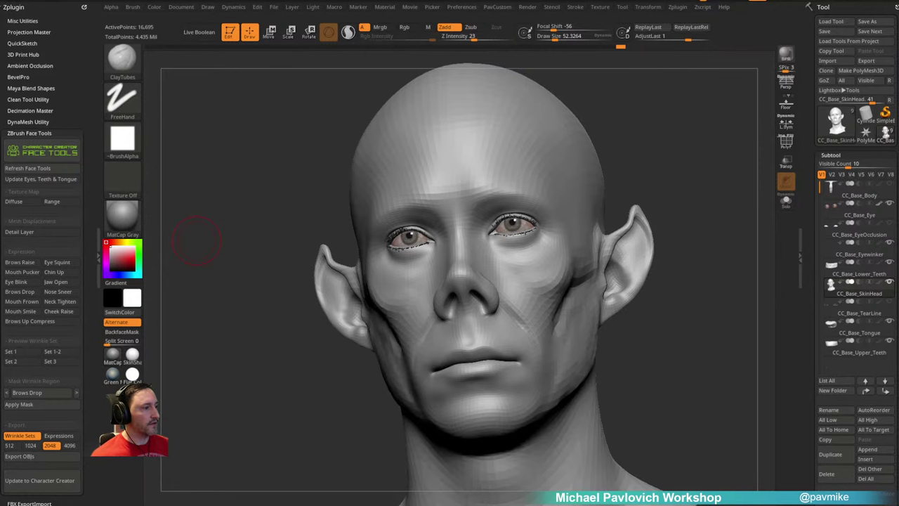
Step: Switch to the browser, open the ZBrush Masters – ZBrushLIVE search result, and look over its presentations
key(alt+Tab)
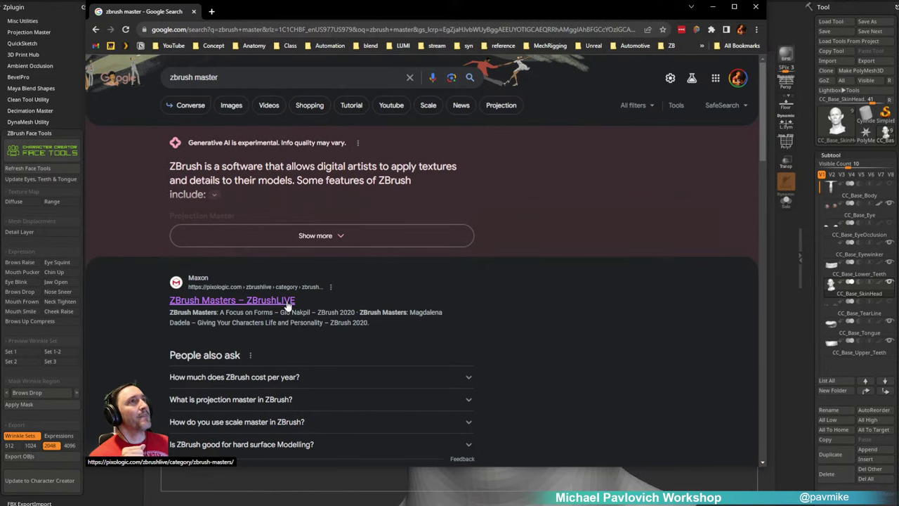
click(483, 315)
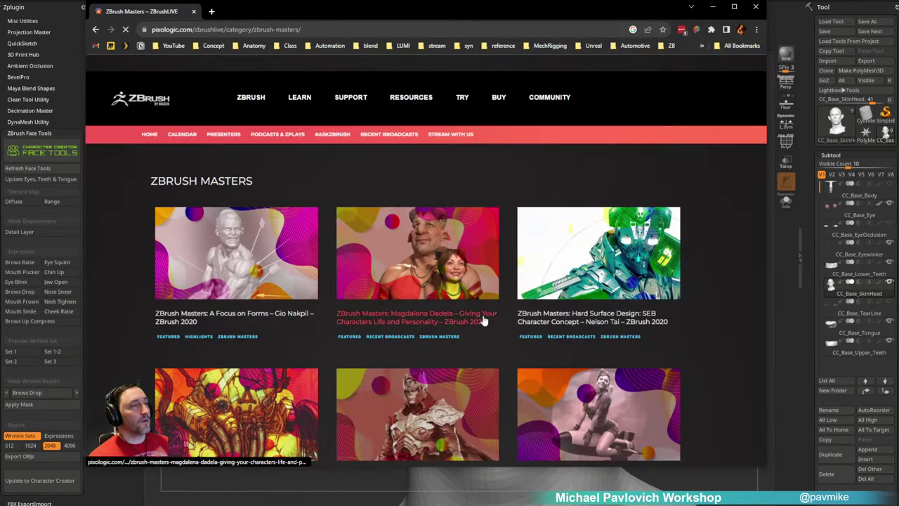
scroll(504, 337, down, 2)
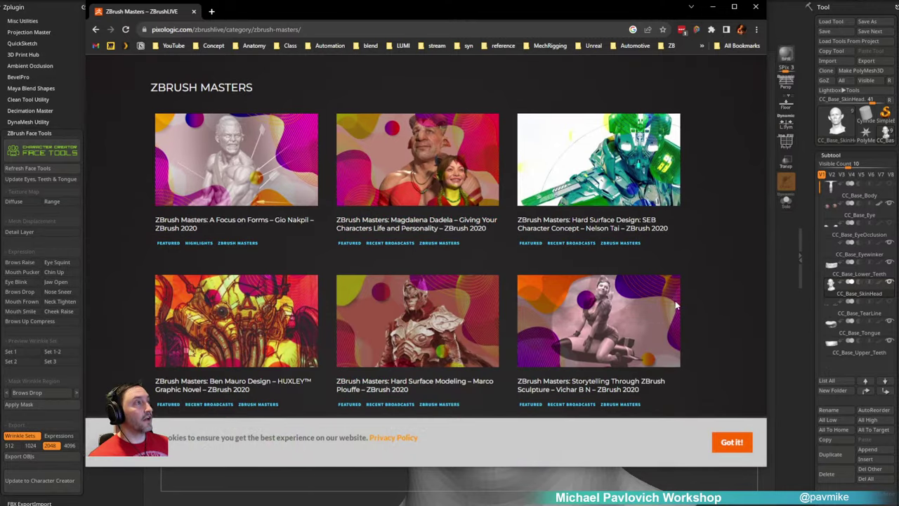
scroll(365, 281, up, 2)
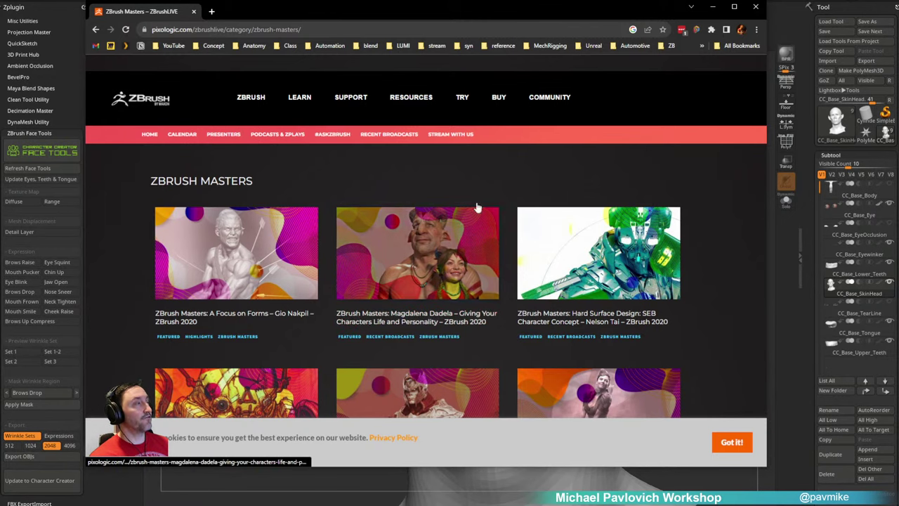
click(712, 7)
Step: Switch back to ZBrush and look through the Lightbox brush folders and the stroke settings
mouse_move(645, 115)
mouse_down()
mouse_move(656, 121)
mouse_move(644, 104)
mouse_up()
key(comma)
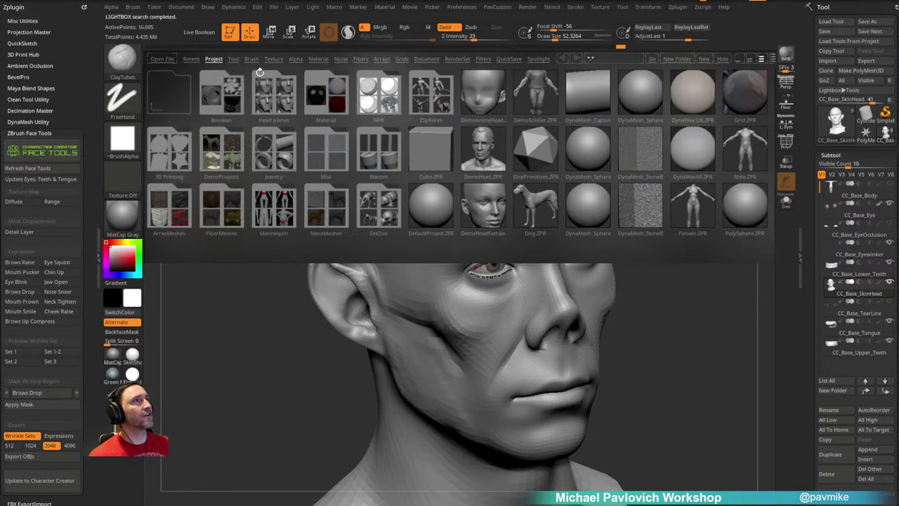
click(251, 58)
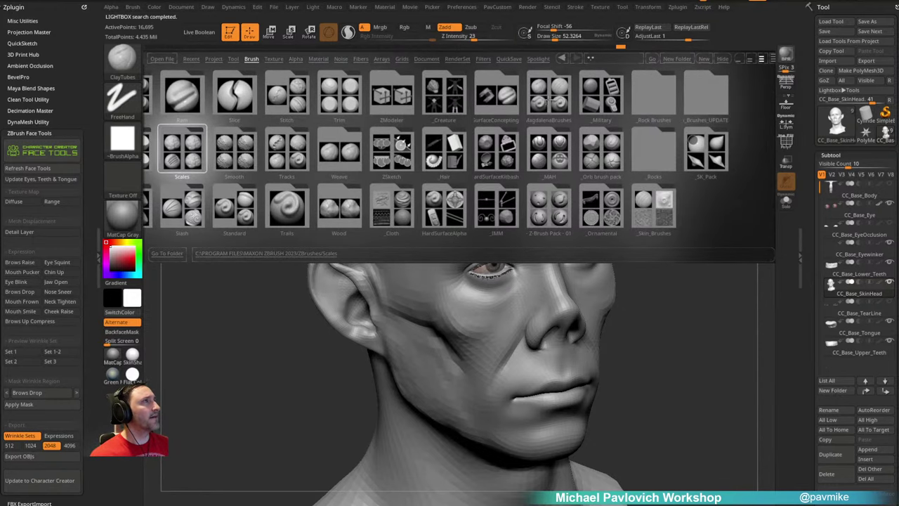
click(550, 100)
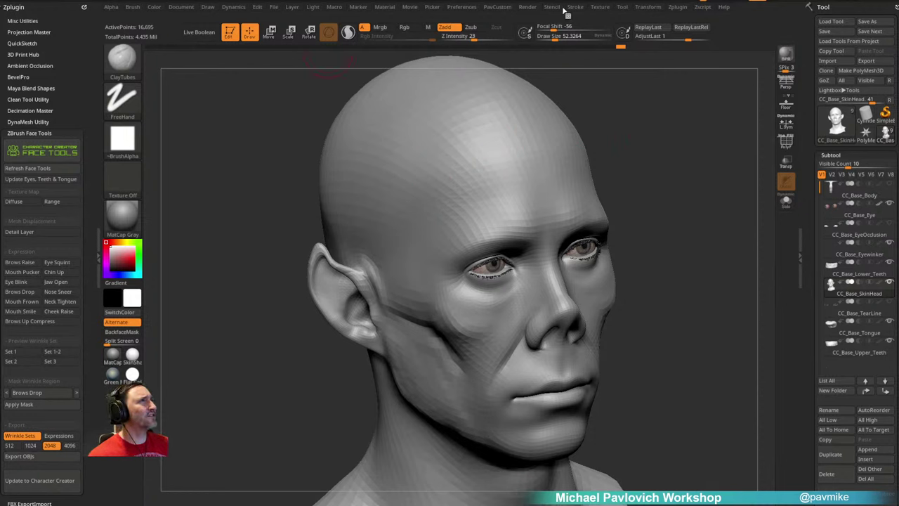
click(575, 7)
click(596, 122)
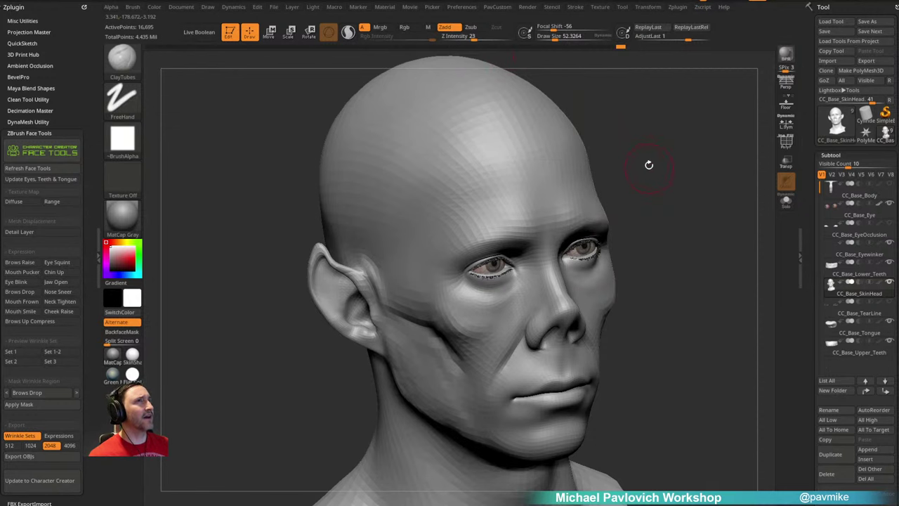
drag(669, 200, 670, 188)
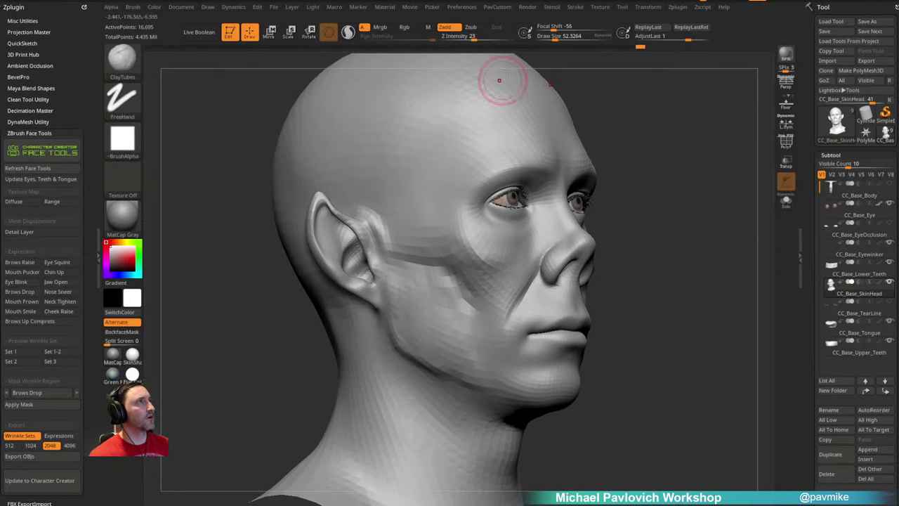
Step: Lower the brush's Z Intensity slightly and smooth the cheek in front of the ear
drag(469, 36, 463, 36)
drag(667, 173, 658, 130)
shift+drag(401, 299, 407, 259)
mouse_move(702, 264)
mouse_down()
mouse_move(682, 265)
mouse_move(714, 260)
mouse_move(723, 289)
mouse_move(699, 297)
mouse_move(670, 231)
mouse_move(611, 236)
mouse_up()
Step: Carve the neck muscle lines running down from behind the jaw with the DamStandard brush at draw size about 46
key(b)
key(d)
key(s)
mouse_move(677, 224)
alt+mouse_down()
mouse_move(652, 225)
mouse_move(663, 232)
alt+mouse_up()
key(s)
drag(542, 301, 548, 301)
drag(554, 266, 498, 375)
right_drag(500, 374, 562, 358)
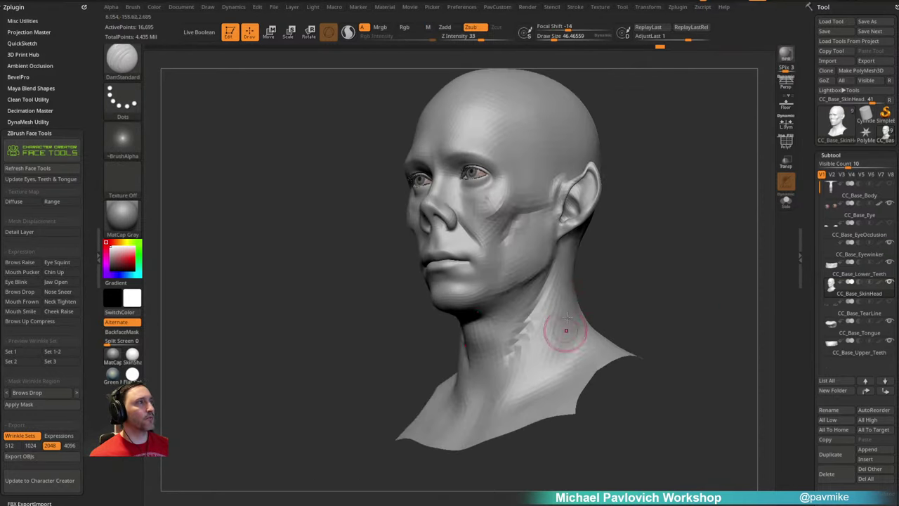
drag(574, 298, 537, 371)
Step: Carve the temple ridge from the side of the skull down toward the outer brow, redoing the first stroke and smoothing lightly
mouse_move(653, 281)
mouse_down()
mouse_move(666, 251)
mouse_move(687, 276)
mouse_move(474, 251)
mouse_move(722, 201)
mouse_move(702, 190)
mouse_move(657, 189)
mouse_up()
drag(574, 213, 522, 264)
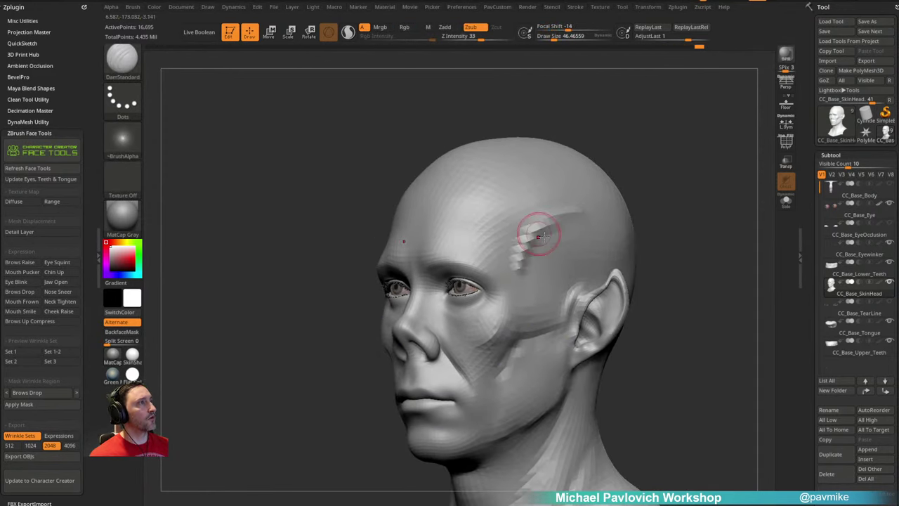
key(ctrl+z)
drag(591, 209, 537, 297)
drag(519, 237, 538, 304)
right_drag(538, 305, 526, 301)
mouse_move(526, 300)
shift+mouse_down()
mouse_move(563, 217)
mouse_move(603, 205)
shift+mouse_up()
drag(704, 143, 627, 186)
drag(576, 211, 537, 298)
mouse_move(546, 223)
mouse_down()
mouse_move(537, 288)
mouse_move(589, 199)
mouse_up()
Step: Carve the hollow beneath the eye toward the nose with the DamStandard brush at draw size about 55
shift+drag(677, 197, 693, 173)
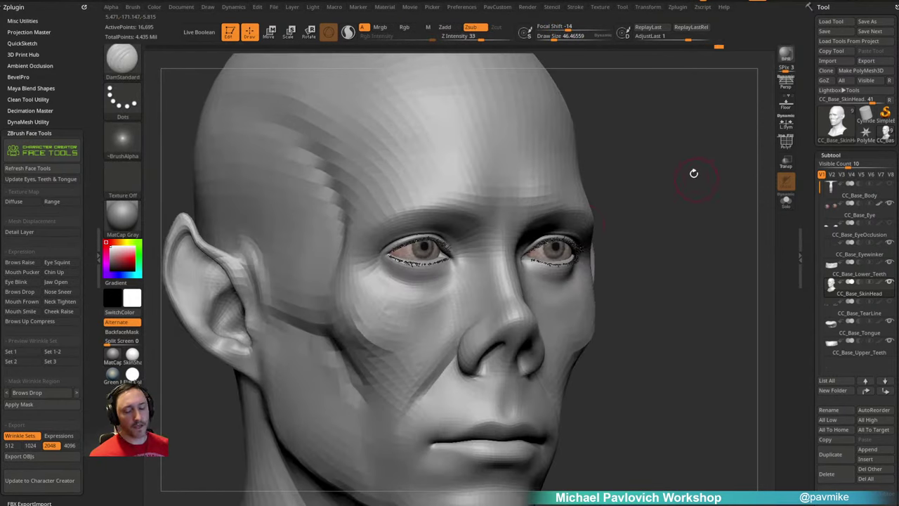
key(s)
drag(399, 320, 401, 320)
mouse_move(376, 271)
mouse_down()
mouse_move(396, 300)
mouse_move(447, 278)
mouse_move(413, 302)
mouse_move(443, 283)
mouse_move(480, 293)
mouse_up()
mouse_move(695, 200)
shift+mouse_down()
mouse_move(669, 197)
mouse_move(676, 180)
mouse_move(673, 207)
shift+mouse_up()
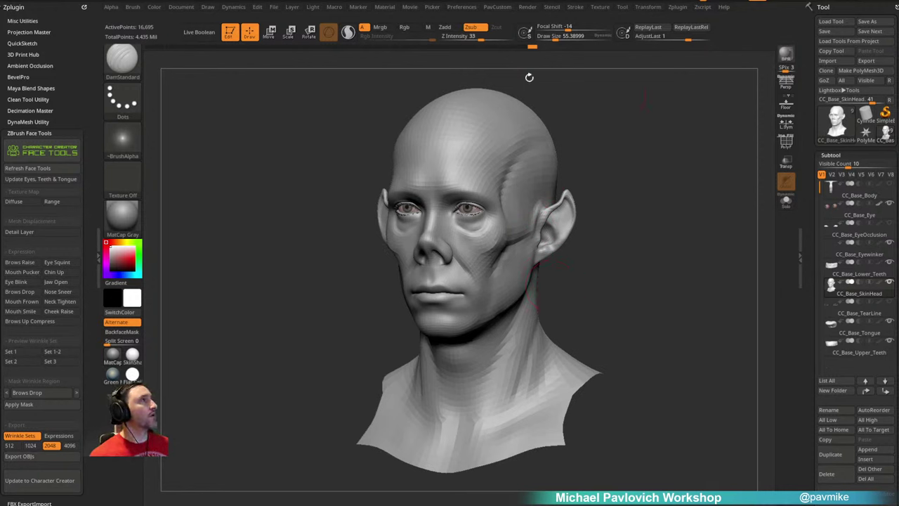
Step: Open the other head project without saving the current one and bring its model into view
click(276, 9)
click(298, 25)
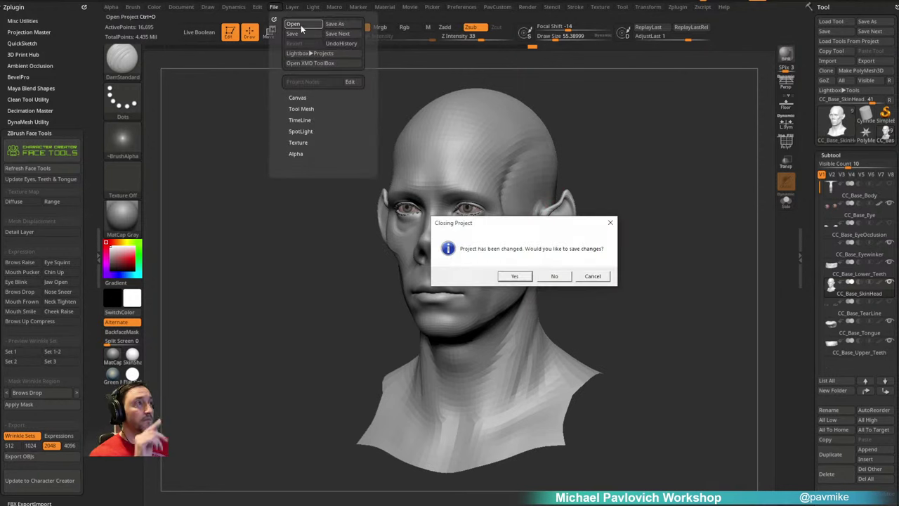
click(547, 276)
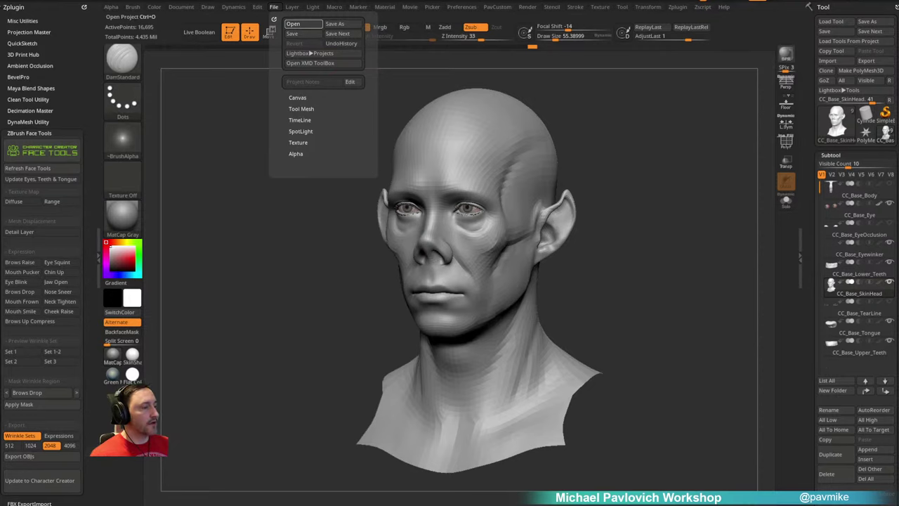
click(303, 24)
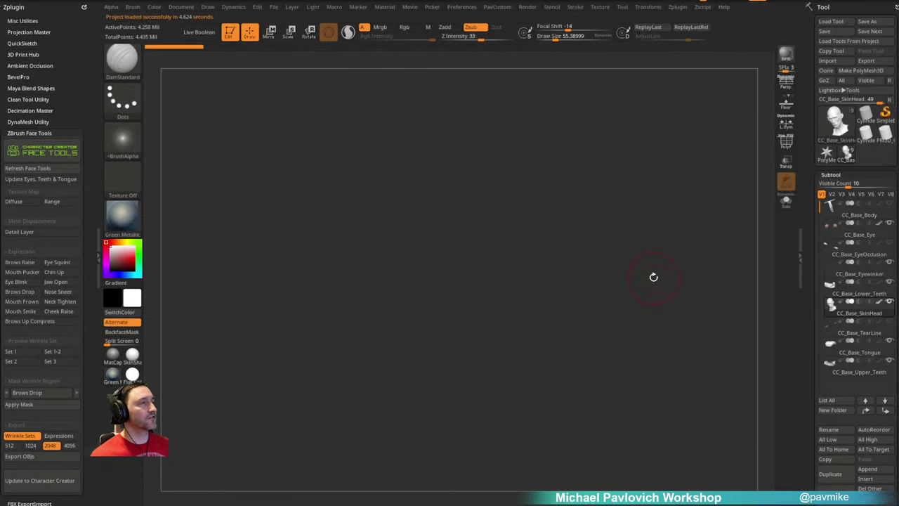
drag(433, 318, 644, 322)
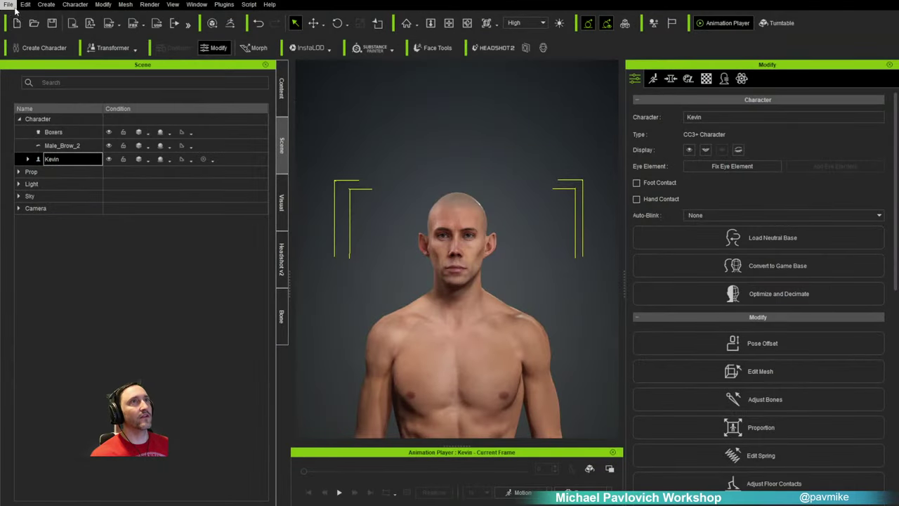
Step: In Character Creator 4, open another character project without saving the current one
click(11, 6)
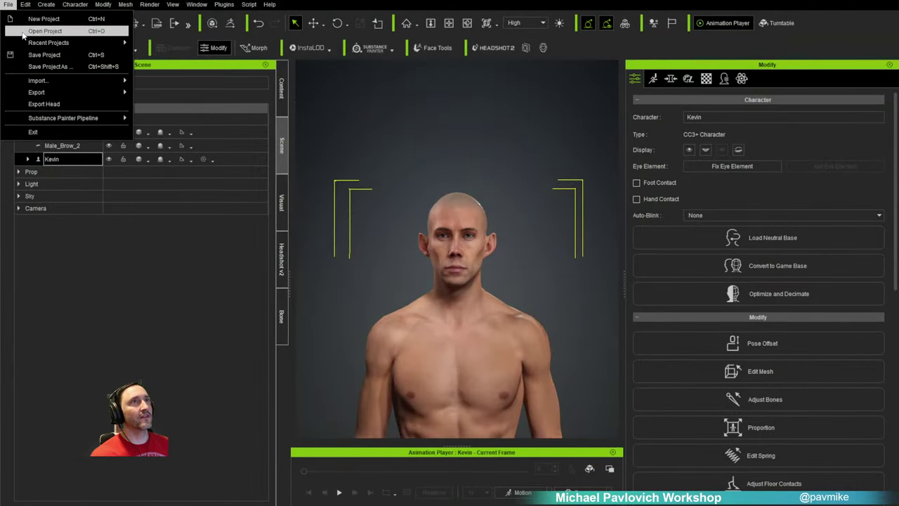
click(28, 29)
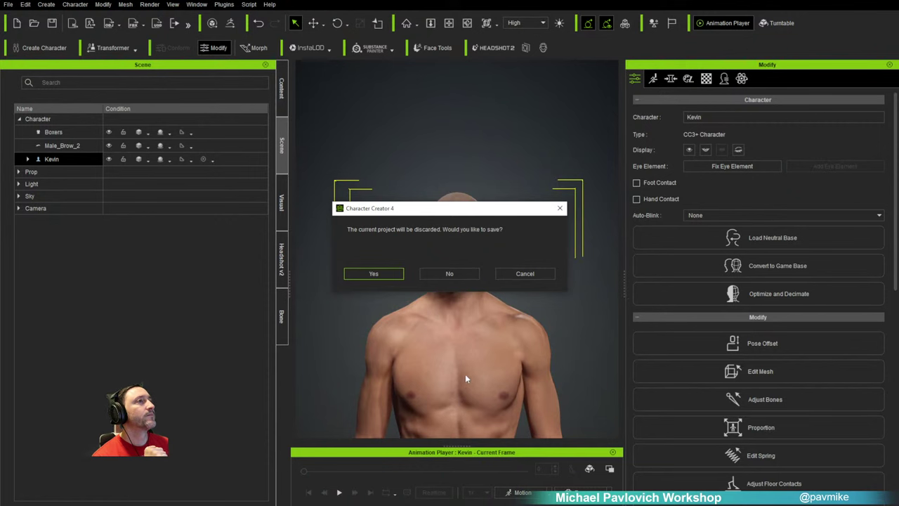
click(462, 276)
click(401, 286)
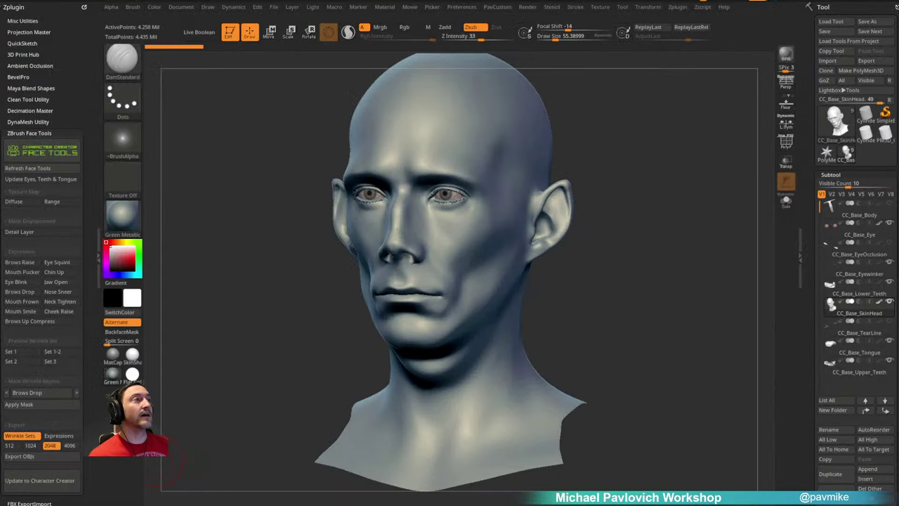
Step: Examine the sculpted head in ZBrush and the textured head in Character Creator 4 from a close three-quarter view
drag(674, 249, 593, 256)
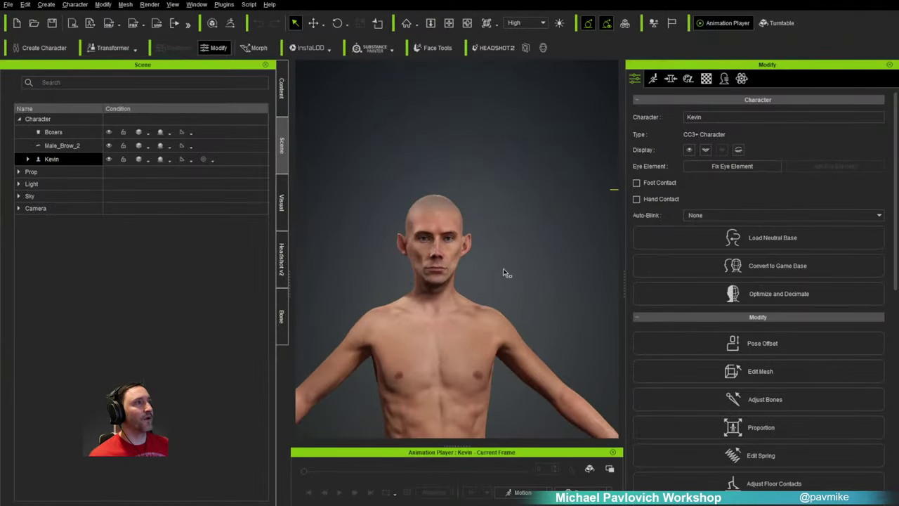
alt+right_drag(504, 268, 504, 226)
alt+middle_drag(503, 226, 556, 241)
alt+drag(555, 241, 420, 240)
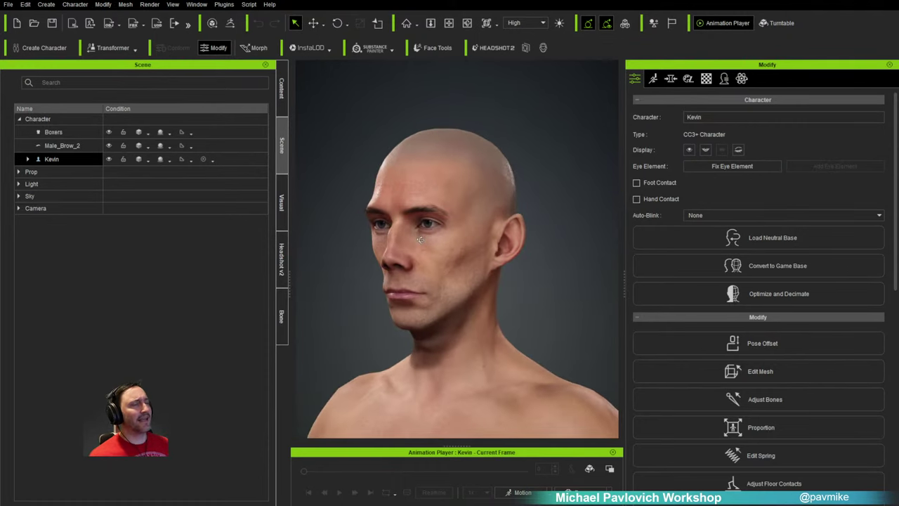
right_drag(516, 281, 383, 205)
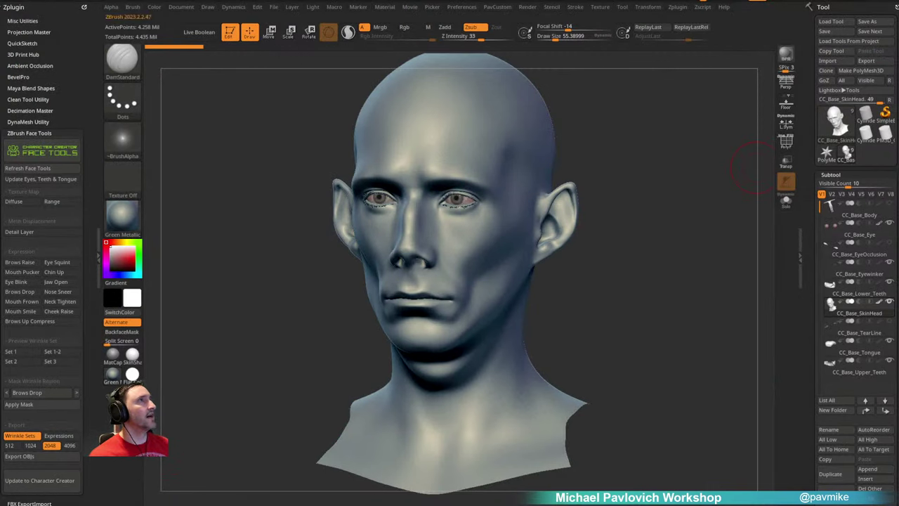
Step: Return to ZBrush and start opening another project
click(259, 10)
click(274, 6)
click(293, 24)
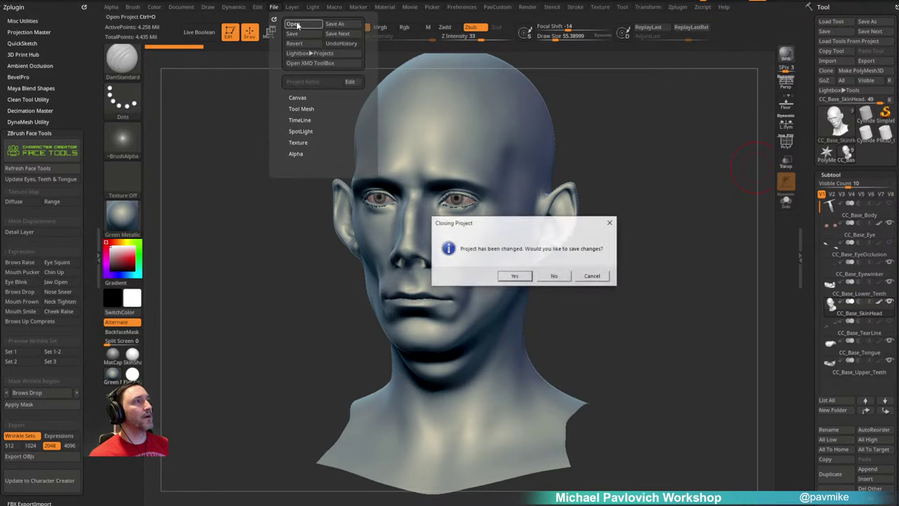
Step: Open the detailed head project without saving the current changes, and select the Standard brush with a draw size of about 20.6
click(554, 276)
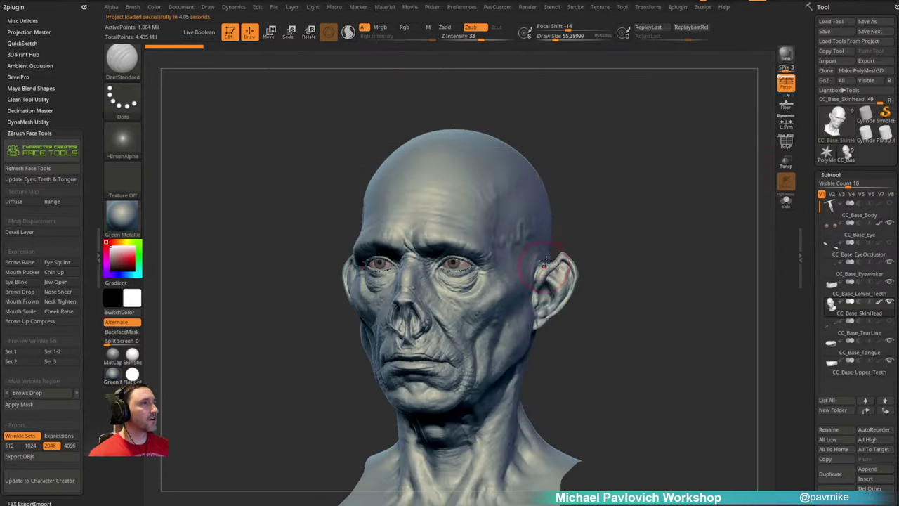
mouse_move(646, 295)
alt+mouse_down()
mouse_move(642, 207)
mouse_move(662, 228)
mouse_move(652, 252)
alt+mouse_up()
key(b)
key(s)
key(t)
key(s)
drag(589, 282, 604, 281)
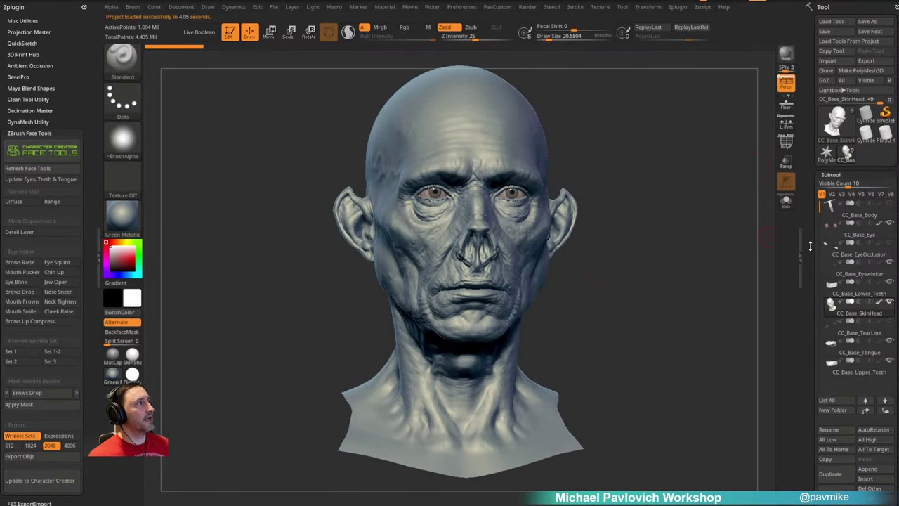
Step: Lower the head's subdivision to level 1
scroll(816, 244, down, 10)
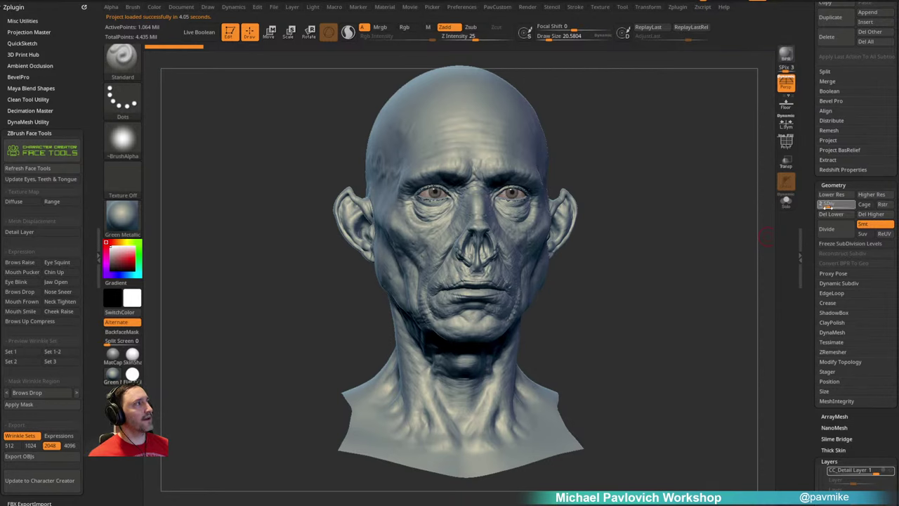
drag(828, 207, 823, 206)
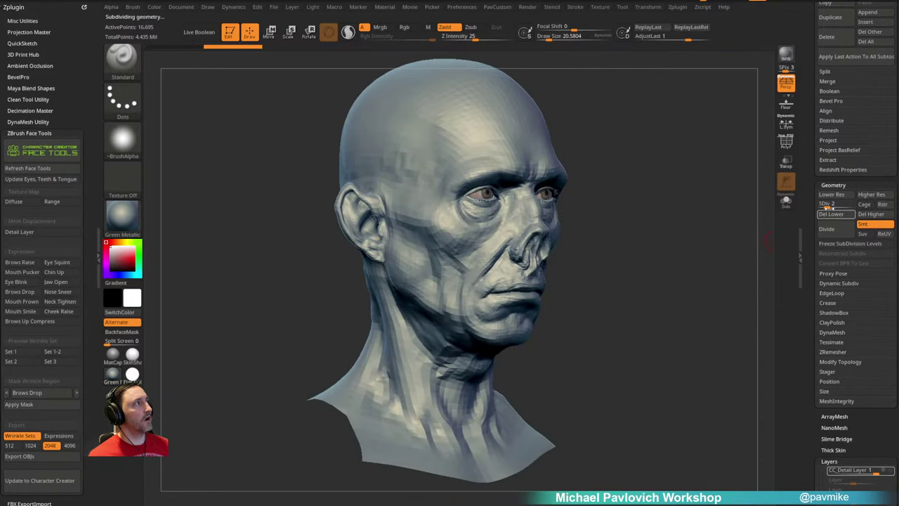
drag(823, 207, 819, 206)
key(bracketright)
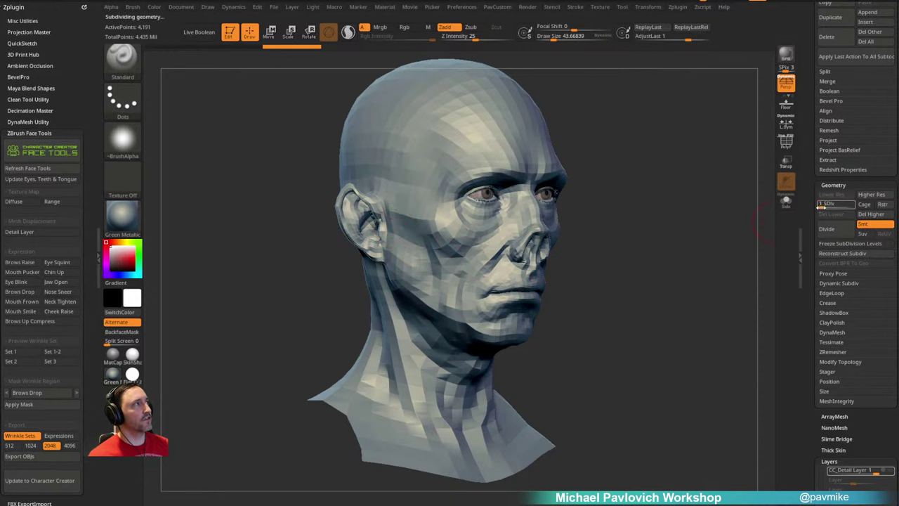
Step: Raise the head's subdivision to level 6 and set the Standard brush's draw size to about 13.8
drag(821, 205, 852, 204)
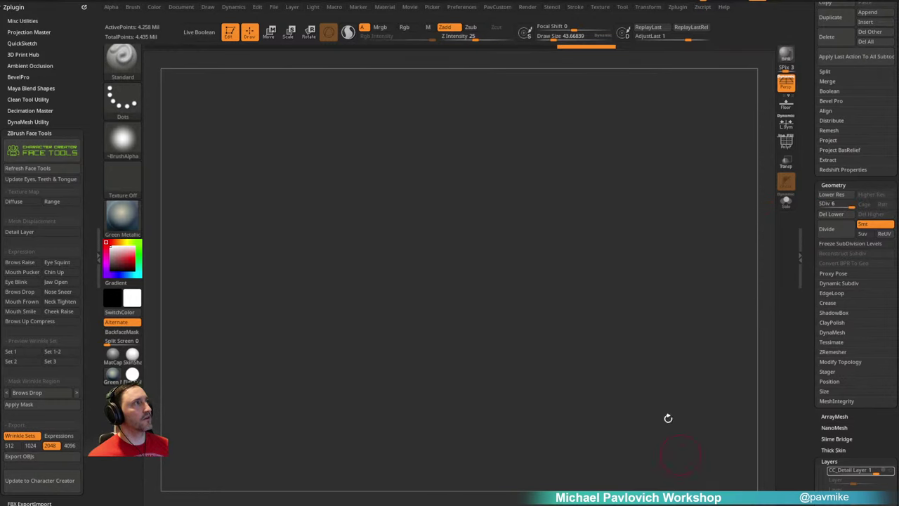
alt+drag(681, 172, 684, 428)
key(s)
drag(618, 306, 608, 306)
mouse_move(713, 253)
alt+mouse_down()
mouse_move(662, 295)
mouse_move(642, 298)
alt+mouse_up()
alt+drag(680, 259, 676, 229)
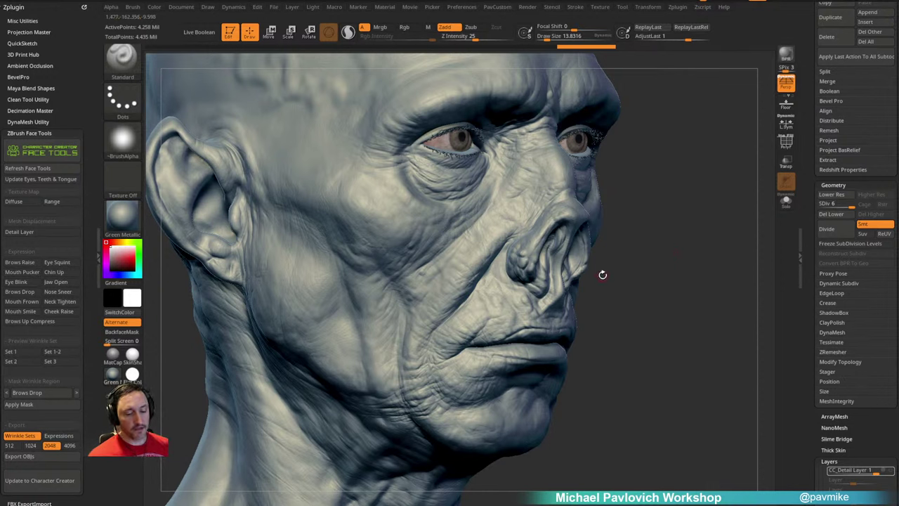
Step: Browse the skin brushes and the tileable skin pattern alphas in the LightBox brush library
key(comma)
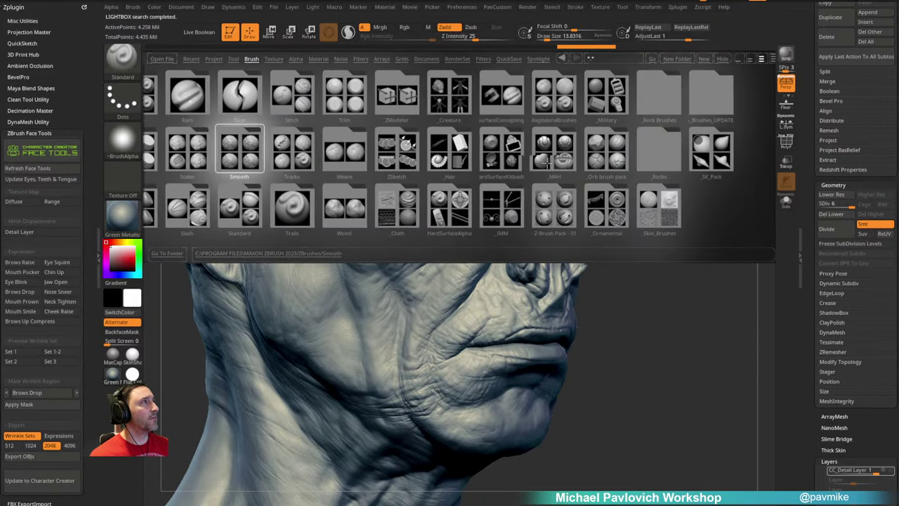
click(708, 107)
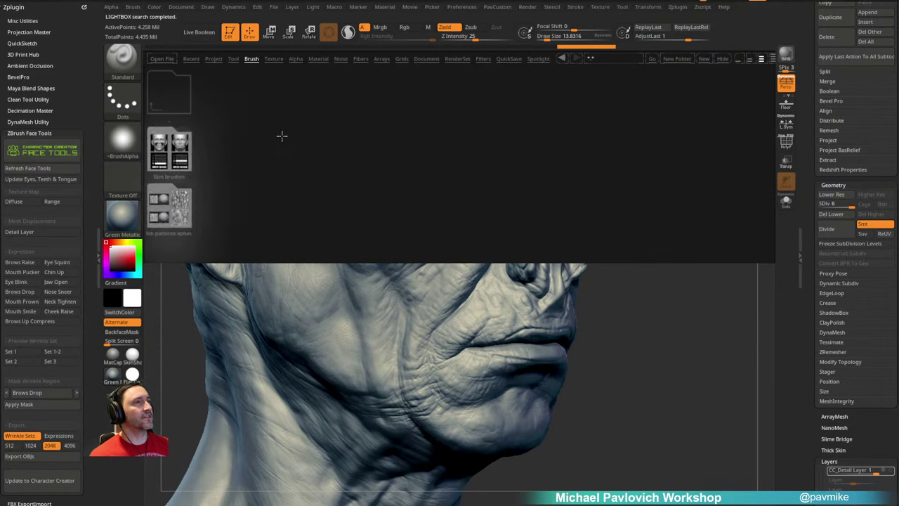
click(175, 152)
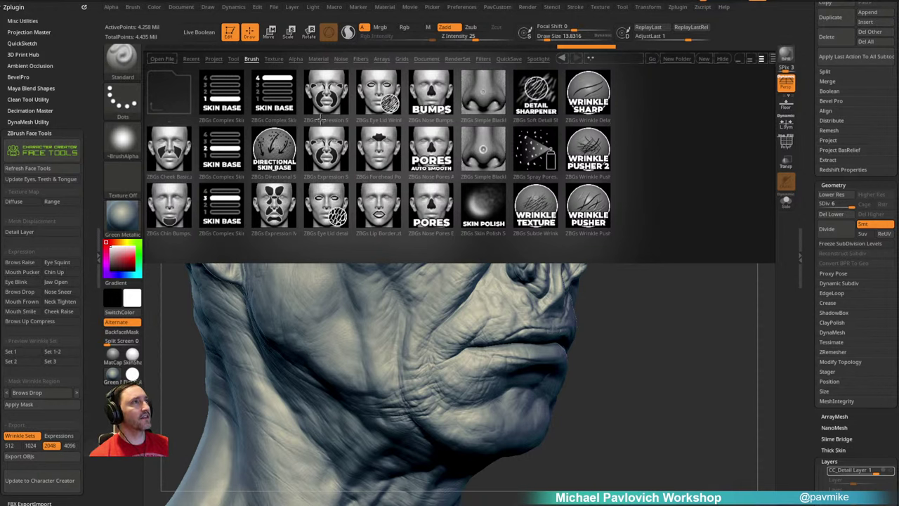
click(167, 101)
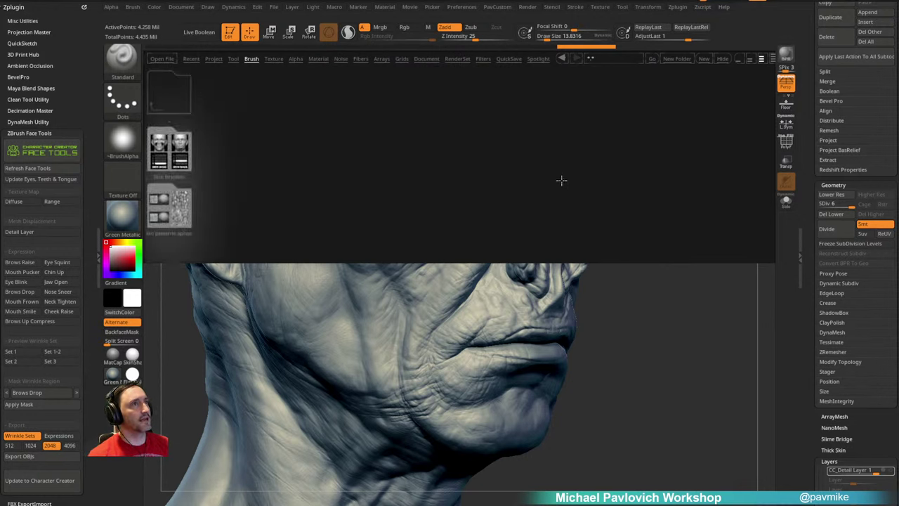
click(175, 213)
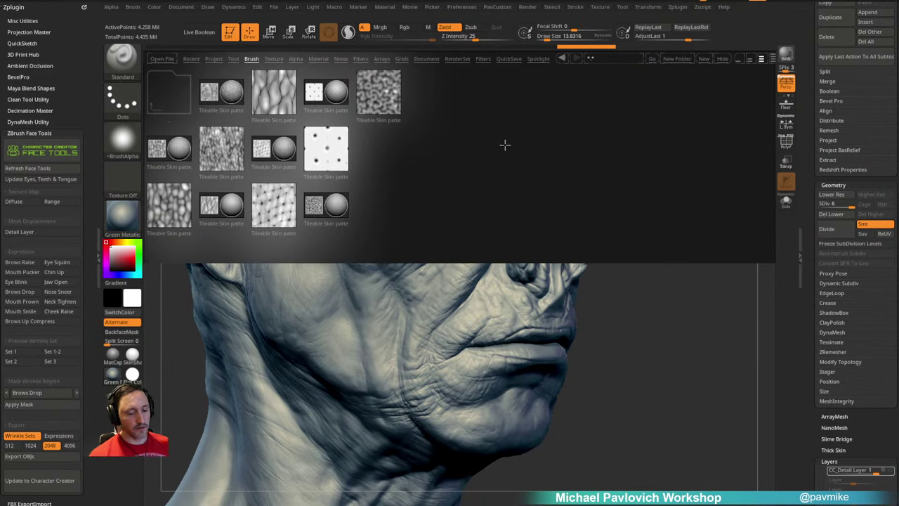
key(comma)
Step: Select the Dam_Standard brush with a draw size of about 46.5
key(s)
click(675, 222)
mouse_move(675, 223)
mouse_down()
mouse_move(684, 222)
mouse_move(683, 184)
mouse_move(702, 186)
mouse_up()
key(b)
key(d)
key(s)
click(123, 68)
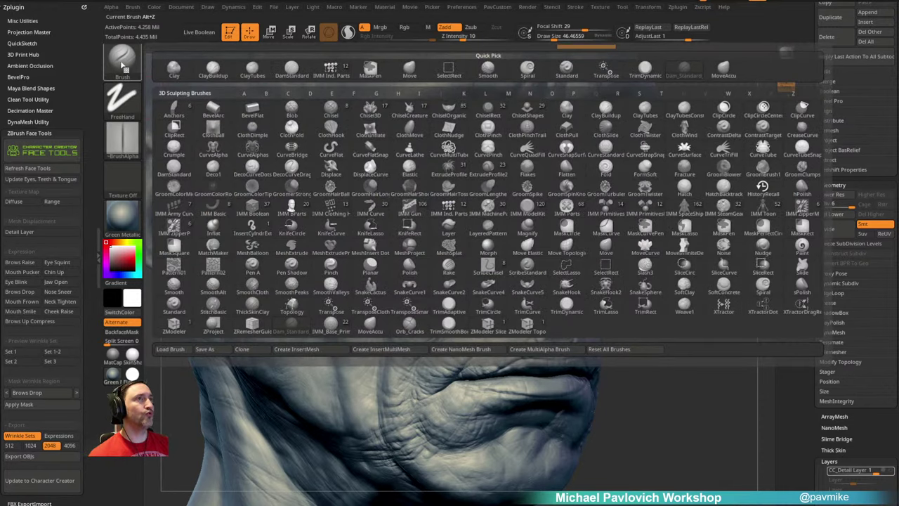
click(122, 66)
mouse_move(707, 152)
mouse_down()
mouse_move(702, 176)
mouse_move(687, 187)
mouse_up()
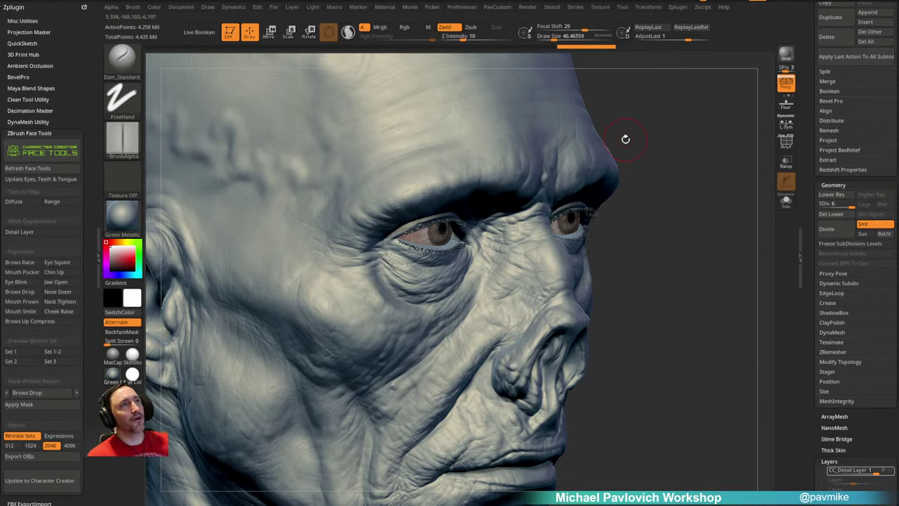
Step: Try Dam_Standard strokes on the face with a draw size of about 72, and undo them
mouse_move(700, 133)
mouse_down()
mouse_move(704, 184)
mouse_move(723, 165)
mouse_up()
right_drag(515, 224, 649, 143)
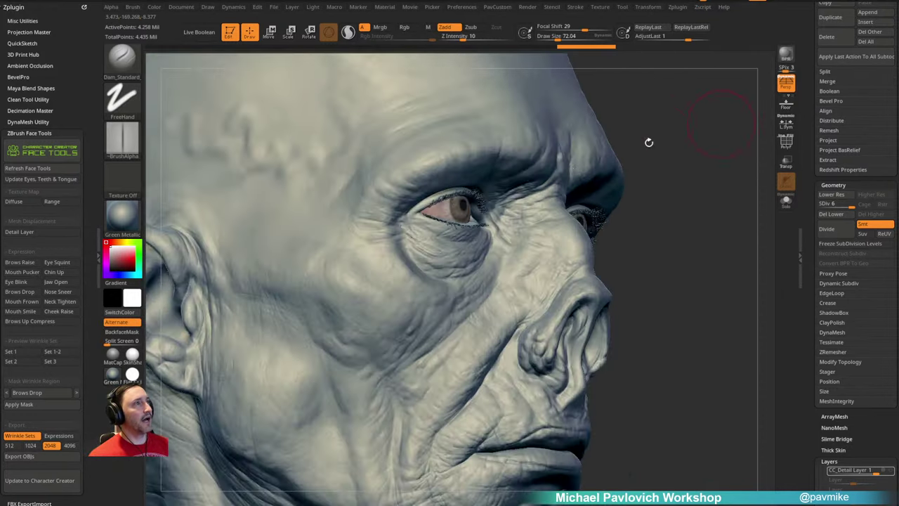
key(ctrl+z)
key(ctrl+z)
key(ctrl+z)
Step: Carve Dam_Standard creases into the cheek below the eye, with a draw size of about 83
mouse_move(655, 159)
mouse_down()
mouse_move(670, 176)
mouse_move(636, 183)
mouse_up()
key(s)
mouse_move(418, 291)
mouse_down()
mouse_move(432, 292)
mouse_move(396, 306)
mouse_move(422, 281)
mouse_up()
mouse_move(654, 204)
mouse_down()
mouse_move(652, 169)
mouse_move(661, 166)
mouse_up()
key(s)
drag(469, 286, 455, 287)
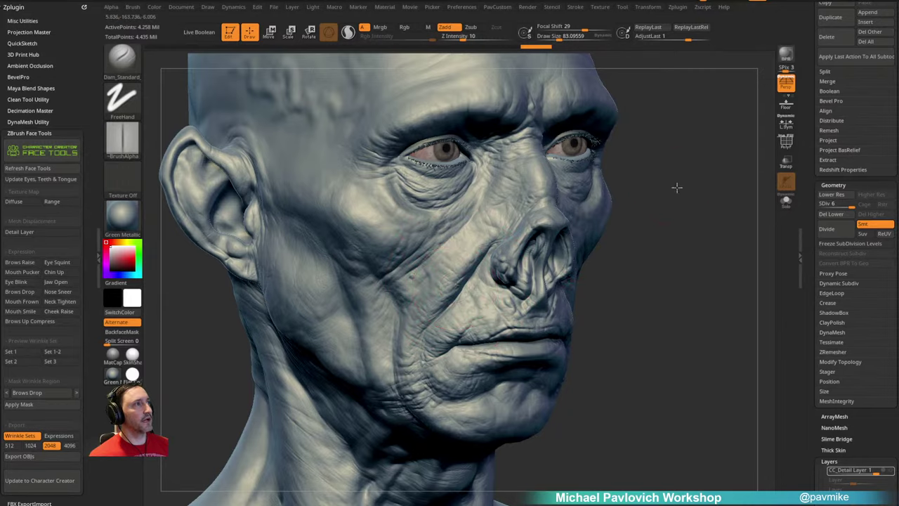
Step: Carve finer Dam_Standard wrinkles across the cheek toward the nose, with a draw size of about 46.5
mouse_move(676, 187)
alt+mouse_down()
mouse_move(668, 206)
mouse_move(660, 173)
alt+mouse_up()
key(s)
drag(424, 328, 407, 328)
drag(362, 301, 485, 294)
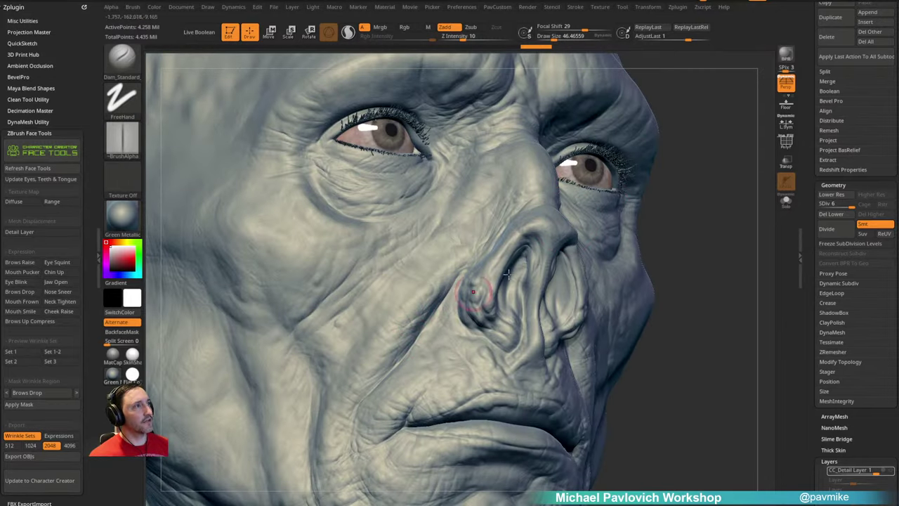
Step: Carve the fold running from nose to mouth corner and the wrinkles above the lip, using draw sizes of about 76 and 46.5
mouse_move(684, 196)
alt+mouse_down()
mouse_move(684, 148)
mouse_move(670, 183)
alt+mouse_up()
key(s)
mouse_move(401, 282)
mouse_down()
mouse_move(414, 282)
mouse_move(409, 299)
mouse_move(323, 343)
mouse_up()
alt+drag(637, 272, 637, 227)
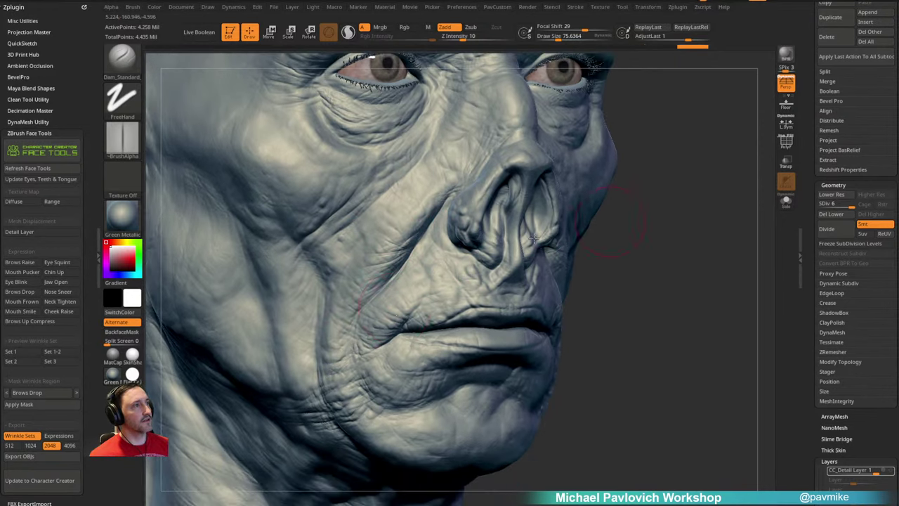
key(s)
drag(379, 310, 367, 311)
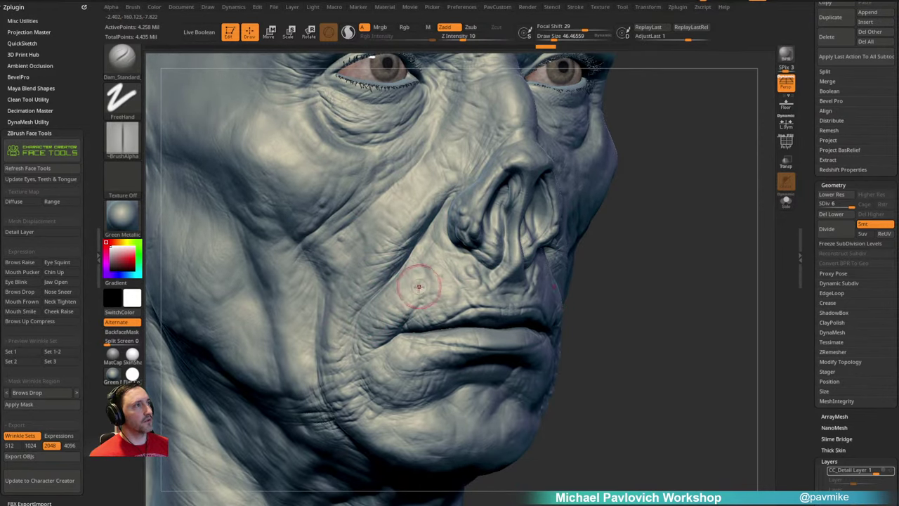
mouse_move(625, 232)
mouse_down()
mouse_move(678, 225)
mouse_move(725, 267)
mouse_up()
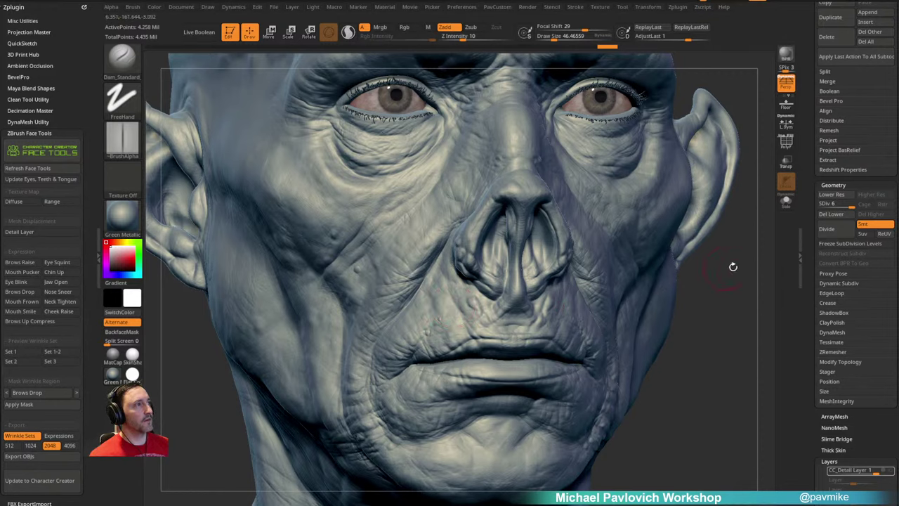
drag(732, 259, 696, 310)
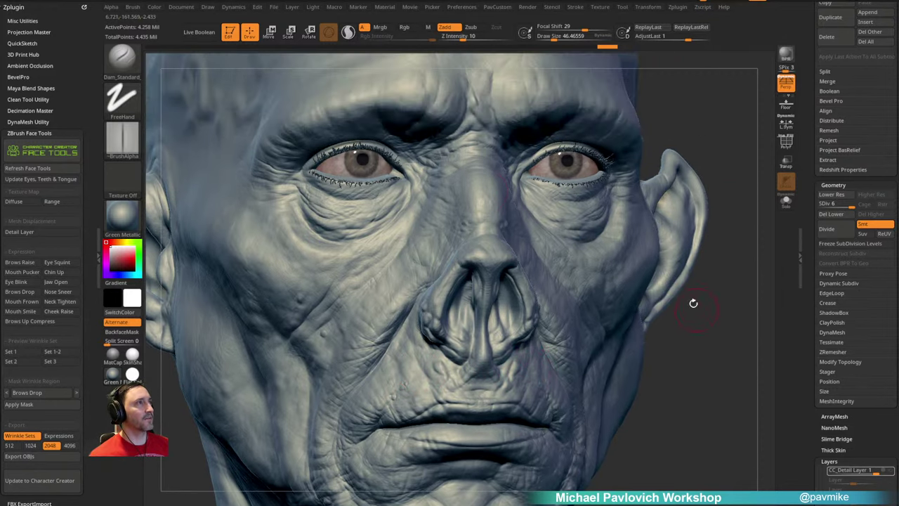
Step: Carve frown lines between the brows and across the top of the nose bridge with a draw size of 28.75
mouse_move(695, 93)
mouse_down()
mouse_move(681, 173)
mouse_move(730, 211)
mouse_up()
key(s)
drag(464, 243, 460, 241)
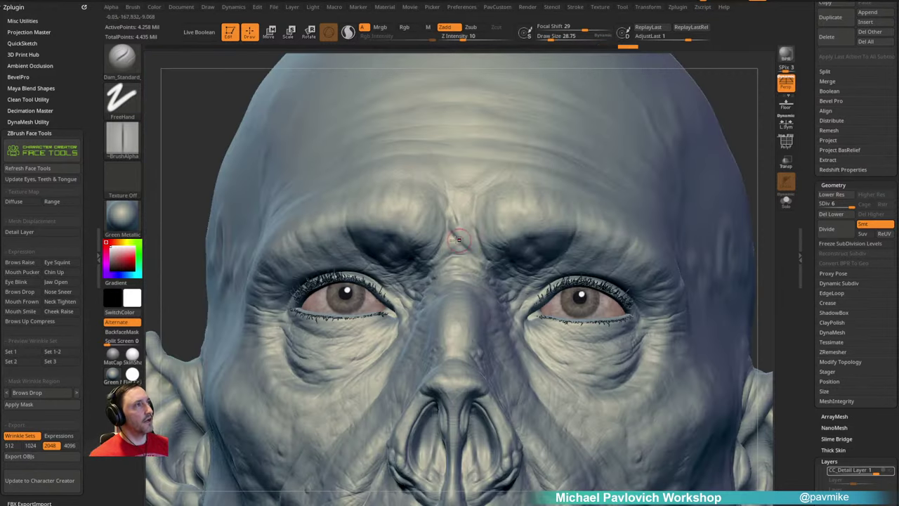
drag(696, 99, 737, 106)
drag(499, 258, 457, 260)
Step: Deepen the creases around the brow and nose bridge with Dam_Standard at a draw size of about 103
drag(653, 147, 685, 127)
key(s)
drag(446, 263, 454, 263)
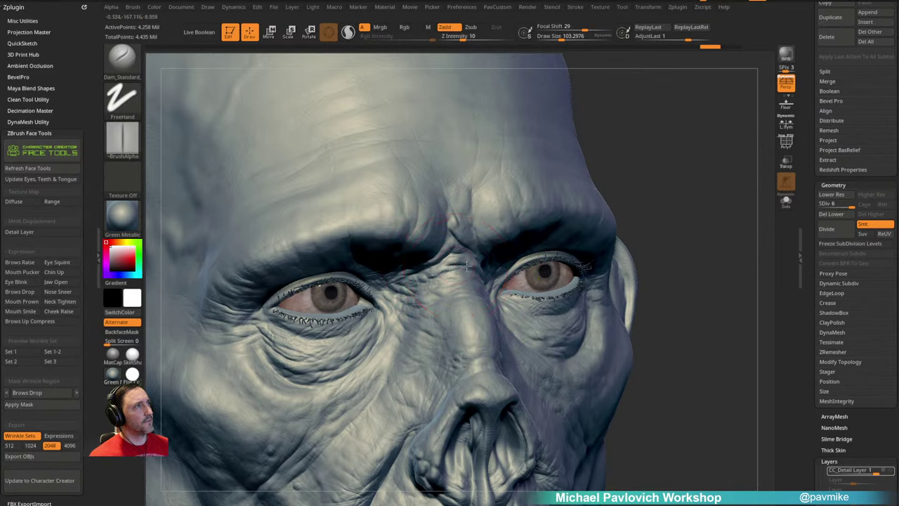
ctrl+right_drag(435, 303, 628, 181)
shift+drag(628, 181, 379, 351)
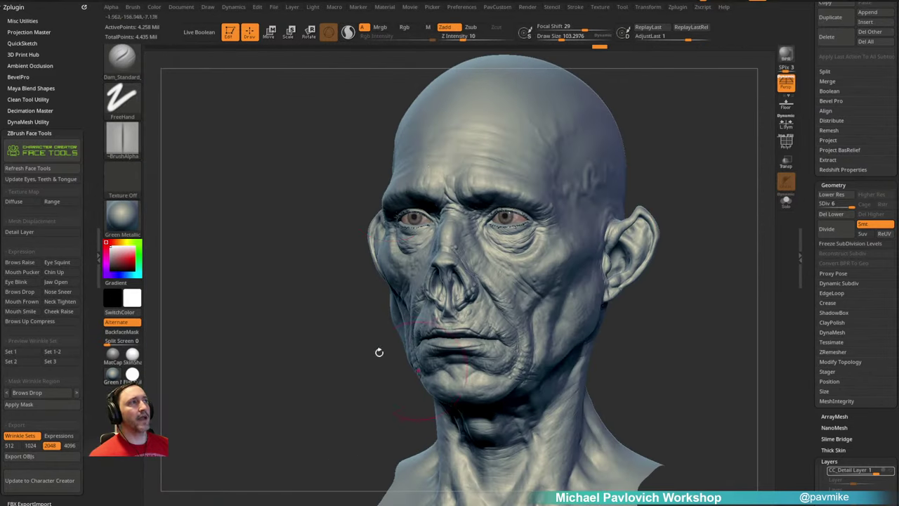
drag(657, 160, 675, 178)
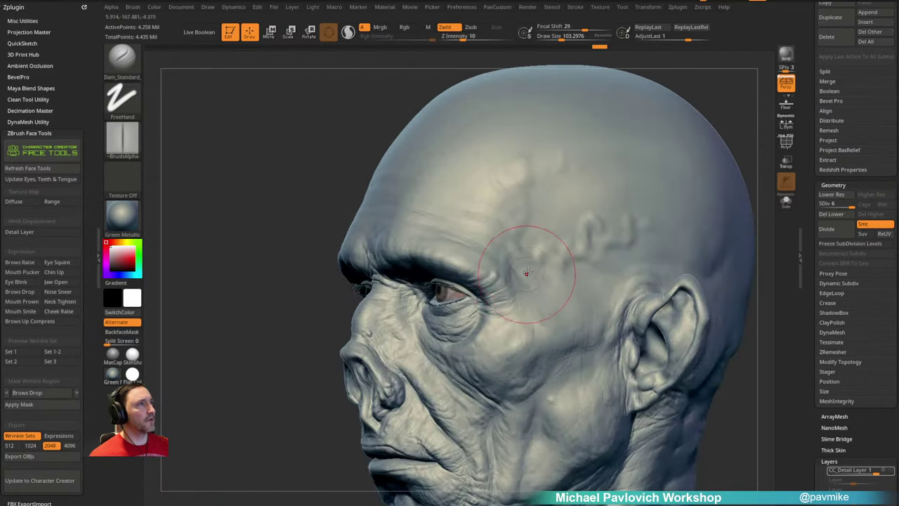
Step: Raise the veins on the temple using the Standard brush with a draw size of 28.75
key(b)
key(s)
key(t)
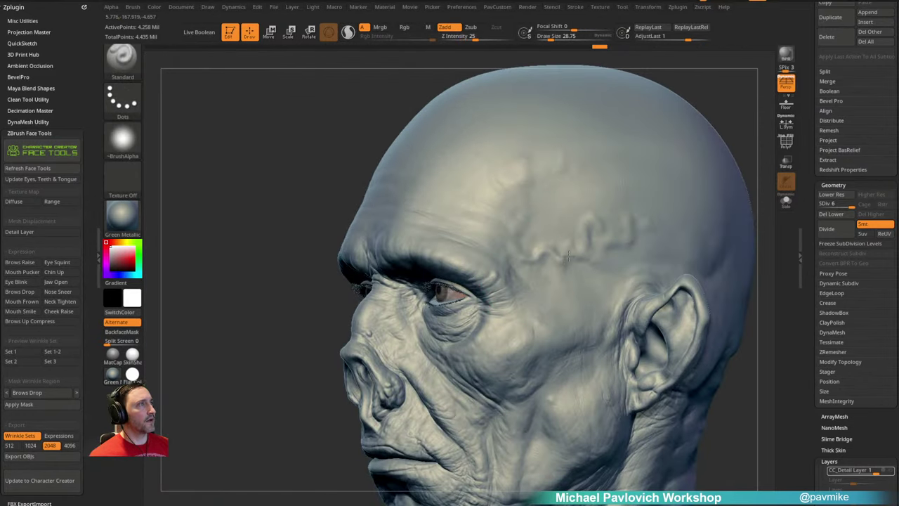
key(shift)
right_drag(535, 228, 695, 247)
mouse_move(695, 248)
alt+mouse_down()
mouse_move(639, 176)
mouse_move(672, 180)
mouse_move(685, 204)
mouse_move(696, 197)
mouse_move(686, 193)
mouse_move(703, 189)
mouse_move(666, 217)
mouse_move(688, 217)
mouse_move(674, 167)
mouse_move(682, 195)
mouse_move(648, 172)
mouse_move(684, 190)
mouse_move(724, 172)
mouse_move(700, 192)
mouse_move(688, 189)
mouse_move(716, 189)
mouse_move(700, 335)
mouse_move(702, 127)
alt+mouse_up()
Step: Build up volume on the cheek with the Clay brush
key(b)
key(c)
key(l)
mouse_move(496, 271)
ctrl+right_down()
mouse_move(537, 317)
mouse_move(580, 318)
mouse_move(555, 288)
mouse_move(552, 262)
mouse_move(522, 233)
mouse_move(511, 277)
ctrl+right_up()
Step: Carve creases across the cheek beside the nose using the subtractive DamStandard brush with a draw size of about 68.5
key(b)
key(d)
key(s)
key(bracketright)
key(bracketright)
key(bracketright)
key(bracketright)
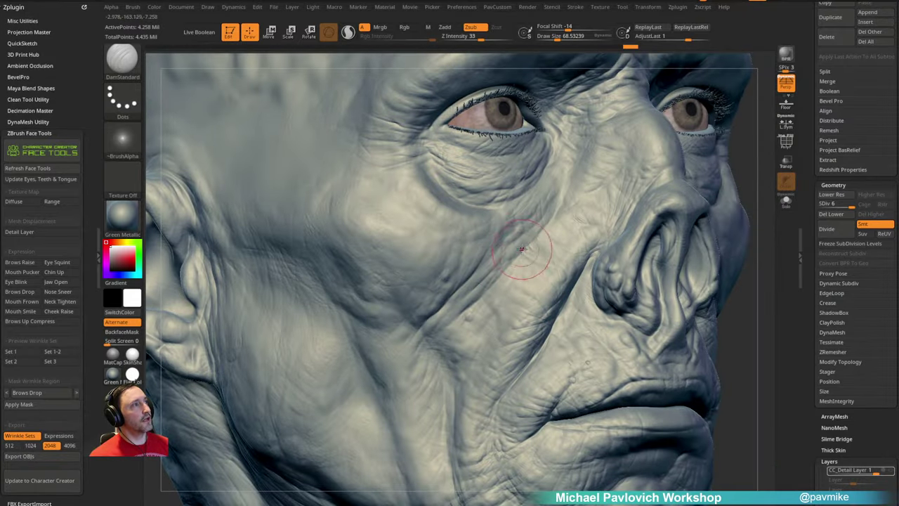
alt+right_drag(577, 260, 524, 276)
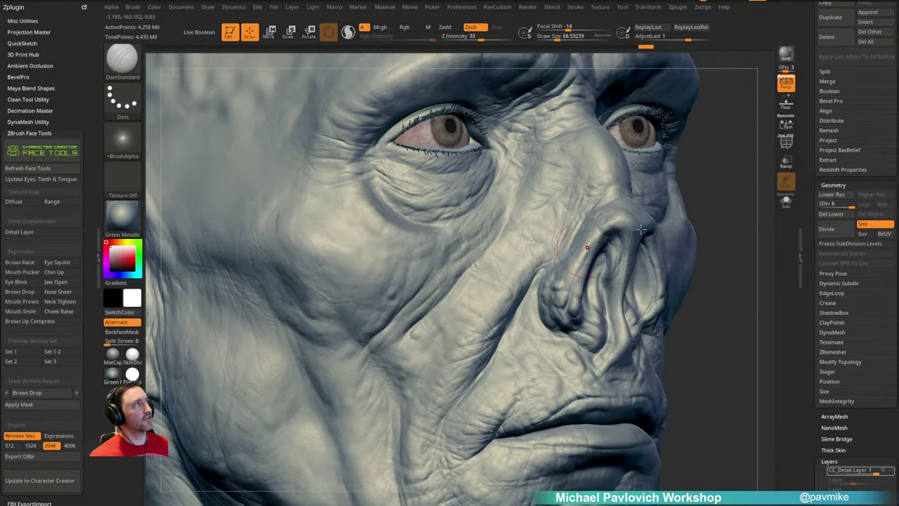
Step: Set the head's subdivision to level 3 and cut a crease from the inner eye down the cheek with DamStandard
drag(836, 203, 830, 204)
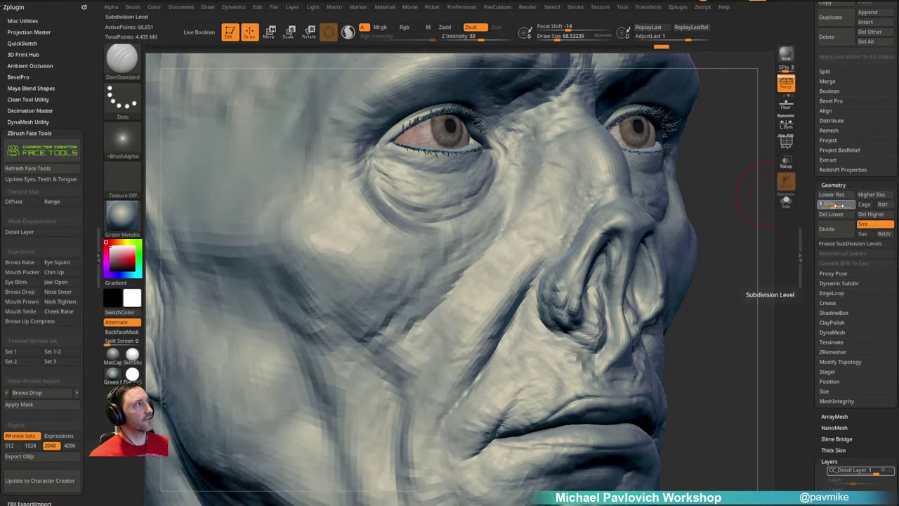
ctrl+right_drag(676, 190, 657, 202)
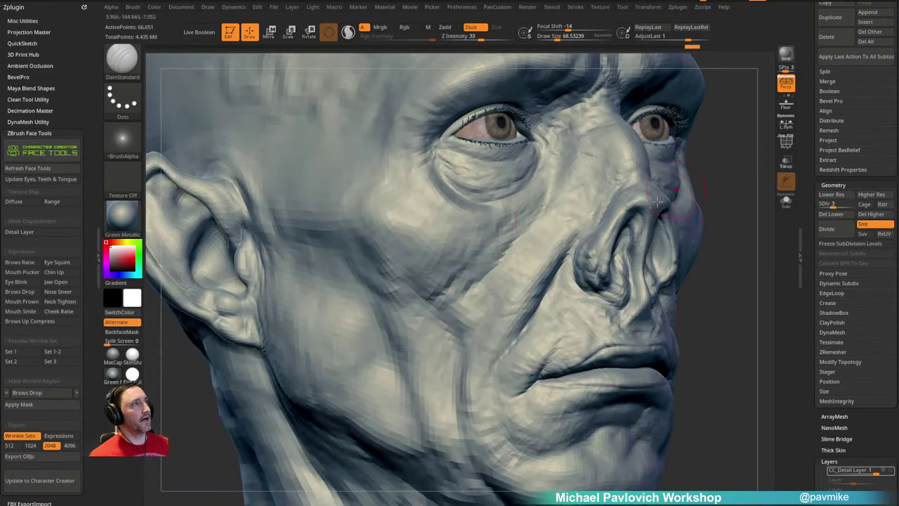
right_drag(544, 205, 552, 253)
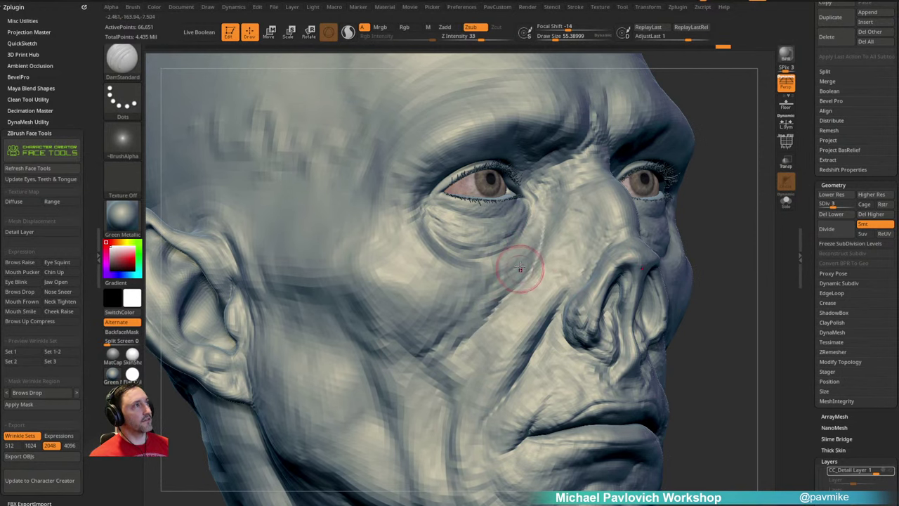
Step: Build up the rounded bag and folds below the eye using the Standard brush with a draw size of about 55.4
key(b)
key(s)
key(t)
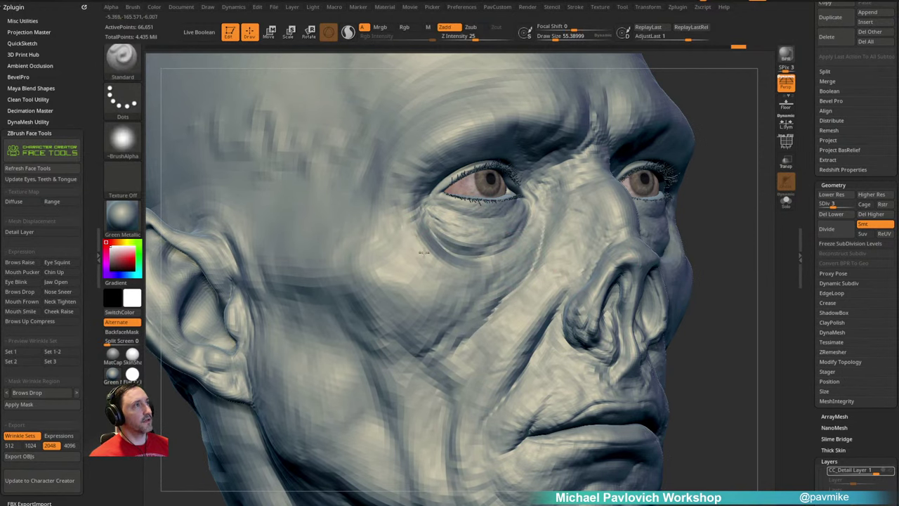
right_drag(641, 155, 635, 200)
drag(420, 239, 516, 202)
right_drag(716, 167, 649, 164)
mouse_move(408, 259)
mouse_down()
mouse_move(420, 302)
mouse_move(484, 314)
mouse_up()
right_drag(721, 196, 682, 175)
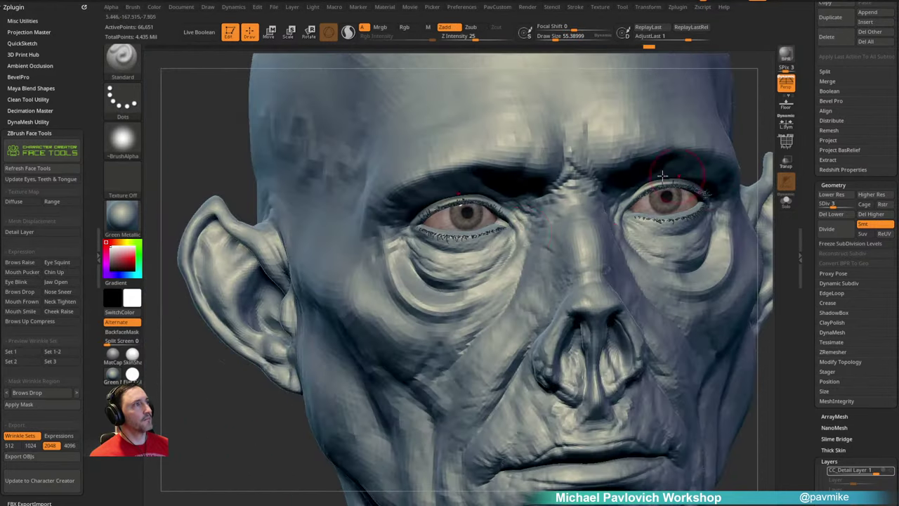
Step: Reshape the bag below the eye with the Clay brush and cut its folds with DamStandard
key(b)
key(c)
key(l)
right_drag(426, 265, 464, 270)
drag(405, 276, 411, 309)
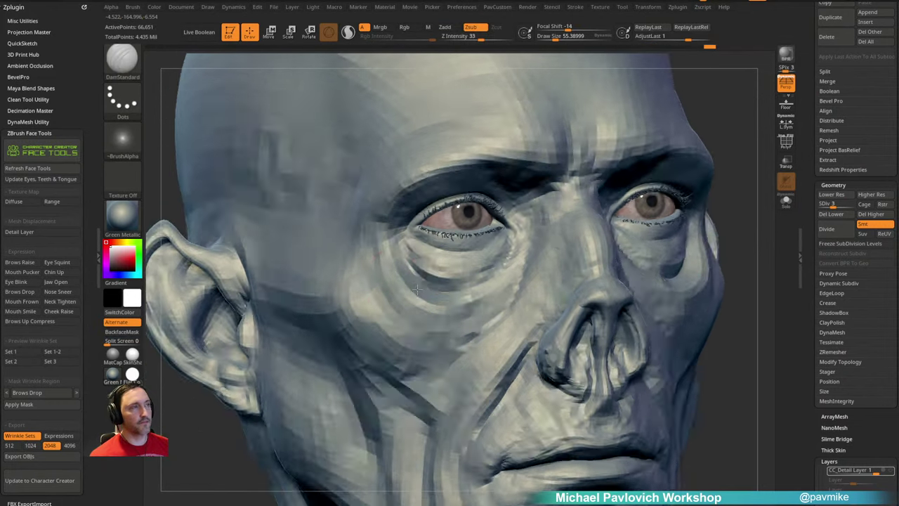
right_drag(417, 289, 411, 301)
mouse_move(409, 288)
mouse_down()
mouse_move(491, 285)
mouse_move(504, 268)
mouse_up()
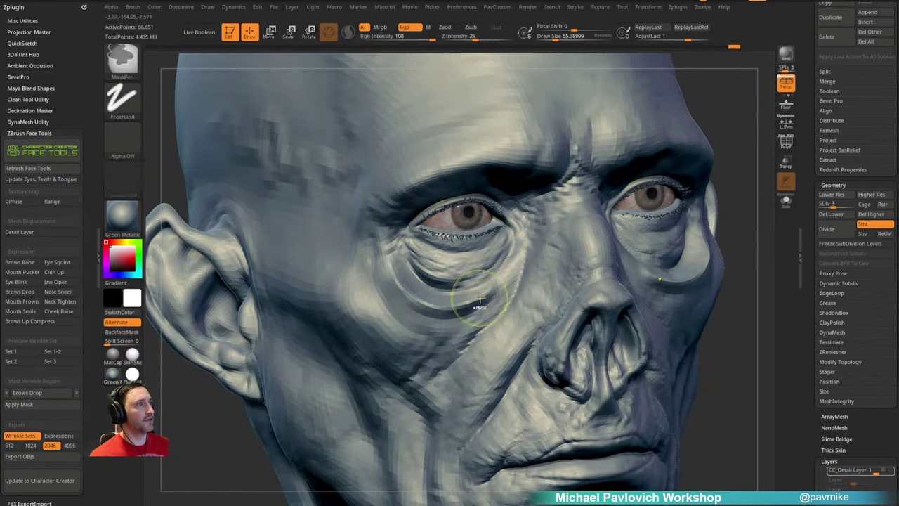
Step: Build up the fold at the outer edge of the eye bag with the Standard brush at a draw size of about 33.4 and smooth it
mouse_move(464, 301)
shift+mouse_down()
mouse_move(400, 285)
mouse_move(416, 330)
mouse_move(469, 333)
shift+mouse_up()
key(ctrl+z)
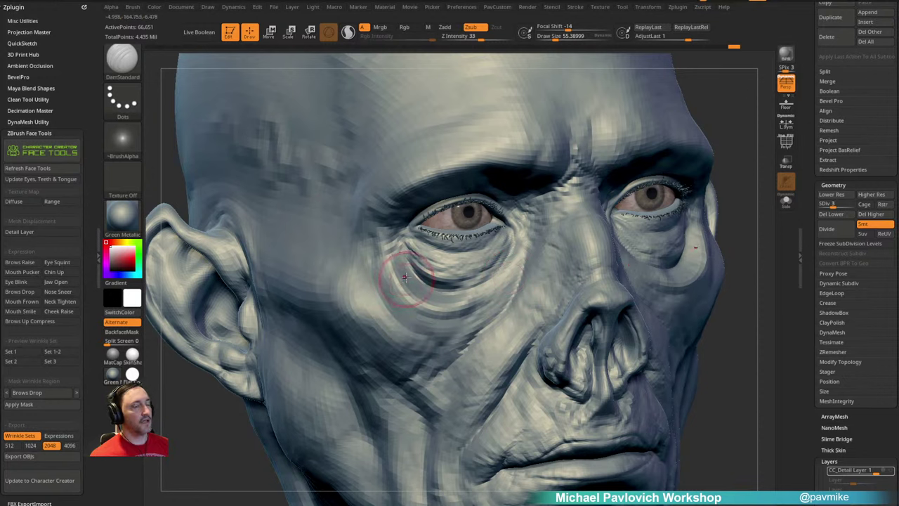
key(b)
key(s)
key(t)
key(s)
mouse_move(393, 299)
mouse_down()
mouse_move(382, 299)
mouse_move(415, 327)
mouse_move(449, 304)
mouse_up()
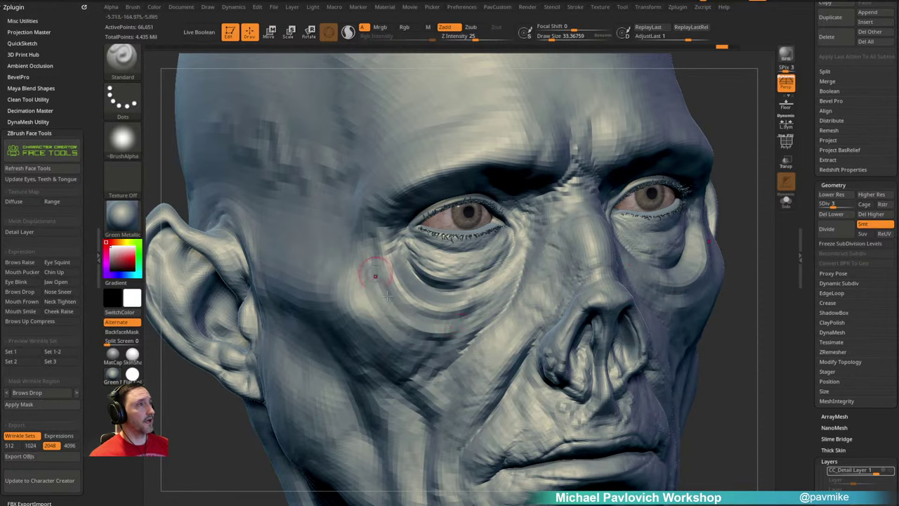
mouse_move(408, 294)
right_down()
mouse_move(405, 263)
mouse_move(400, 270)
right_up()
mouse_move(393, 297)
shift+mouse_down()
mouse_move(428, 328)
mouse_move(463, 328)
shift+mouse_up()
mouse_move(386, 284)
shift+mouse_down()
mouse_move(457, 309)
mouse_move(542, 282)
mouse_move(456, 306)
mouse_move(510, 262)
shift+mouse_up()
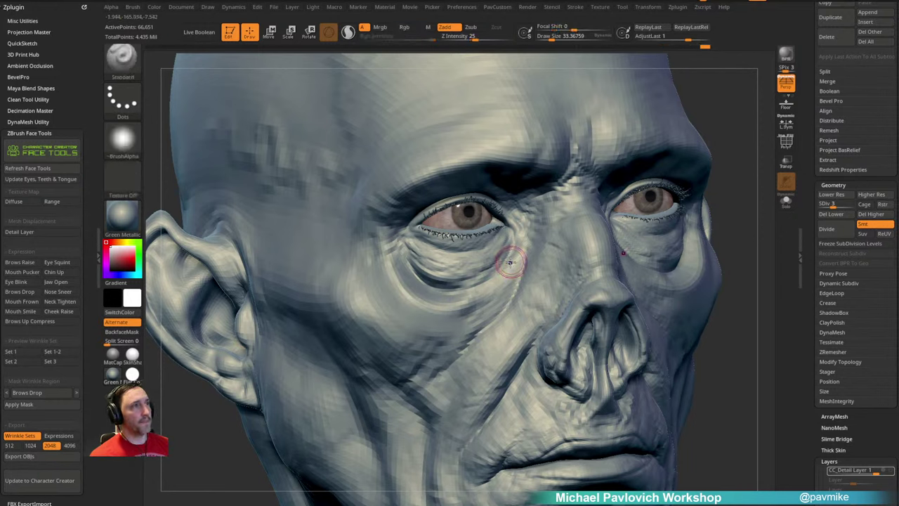
Step: Fill in the upper cheek just below the eye bag with the Clay brush at a draw size of about 33.4
key(b)
key(c)
key(l)
drag(393, 301, 424, 314)
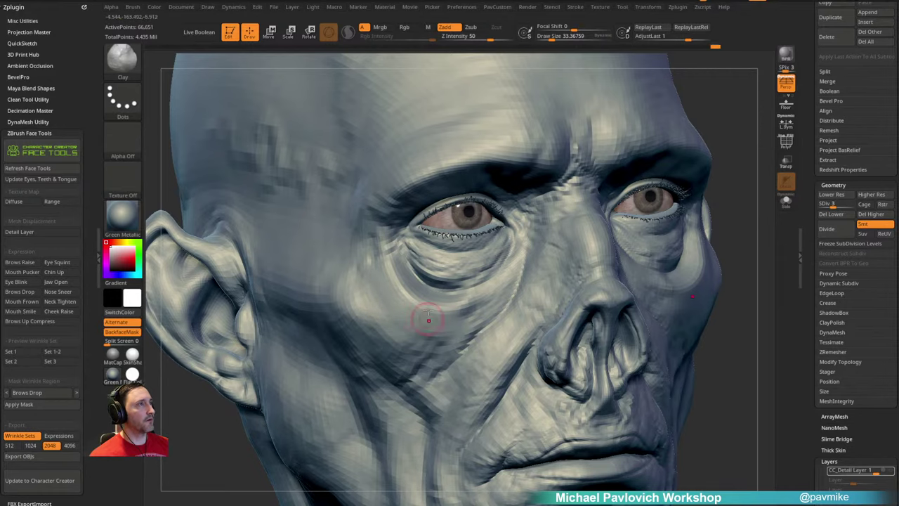
mouse_move(439, 300)
right_down()
mouse_move(493, 266)
mouse_move(688, 177)
right_up()
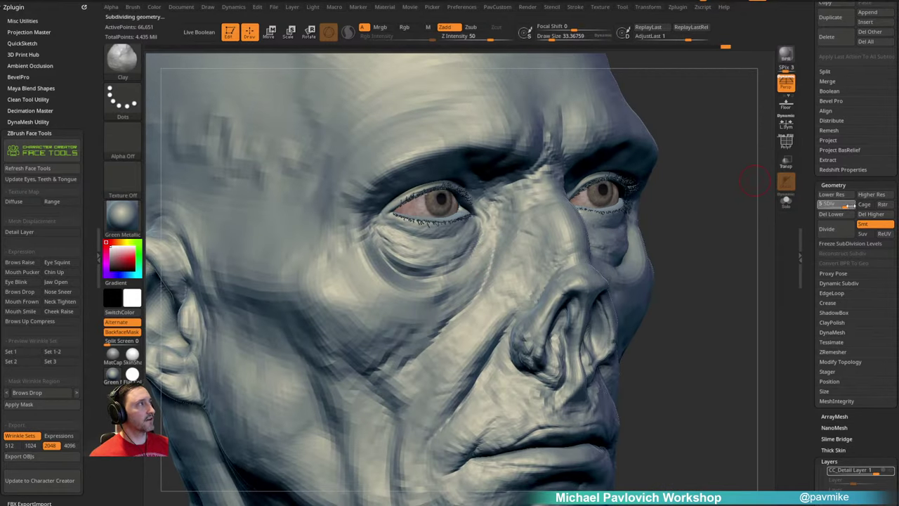
Step: Review the head at subdivision level 6 and switch it to level 5
drag(848, 205, 856, 206)
right_drag(698, 265, 762, 235)
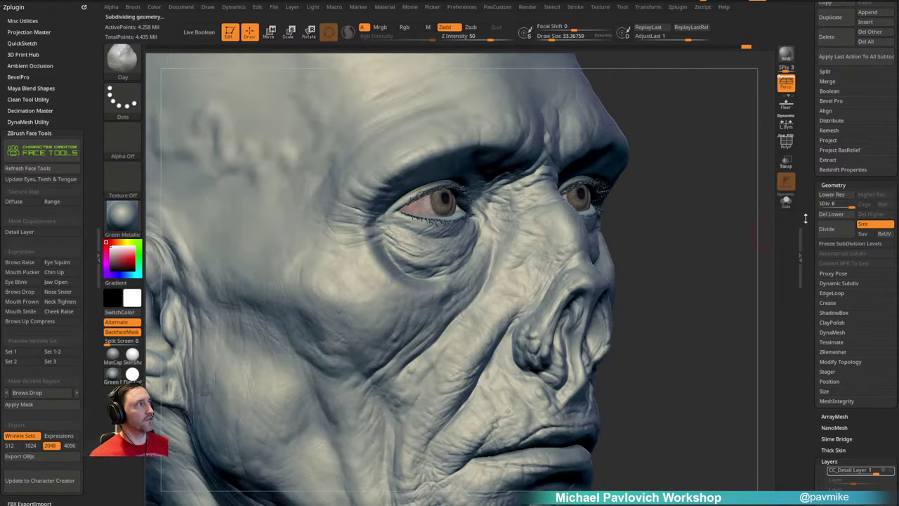
drag(851, 204, 844, 203)
Step: Carve fine wrinkles across the side of the nose bridge with the Dam_Standard brush at a draw size of about 65.1
mouse_move(702, 271)
ctrl+right_down()
mouse_move(695, 262)
mouse_move(702, 260)
ctrl+right_up()
key(3)
right_drag(687, 226, 667, 239)
key(s)
drag(494, 246, 508, 245)
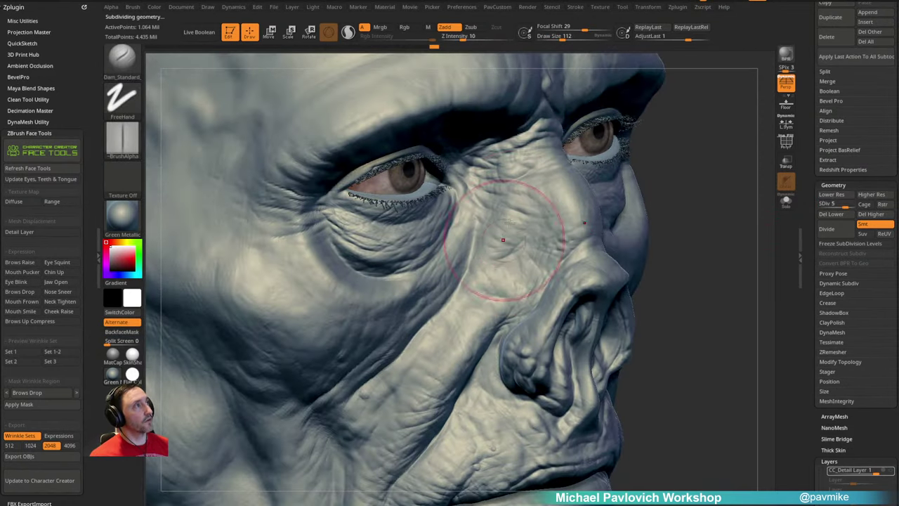
ctrl+right_drag(673, 155, 673, 184)
key(s)
drag(500, 249, 483, 249)
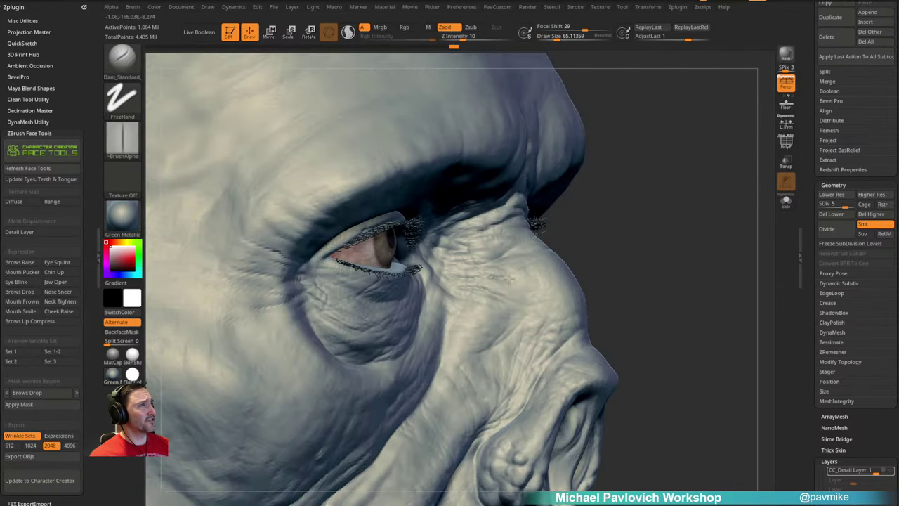
drag(608, 226, 503, 269)
mouse_move(495, 260)
right_down()
mouse_move(709, 186)
mouse_move(694, 170)
right_up()
mouse_move(507, 251)
right_down()
mouse_move(628, 179)
mouse_move(460, 267)
right_up()
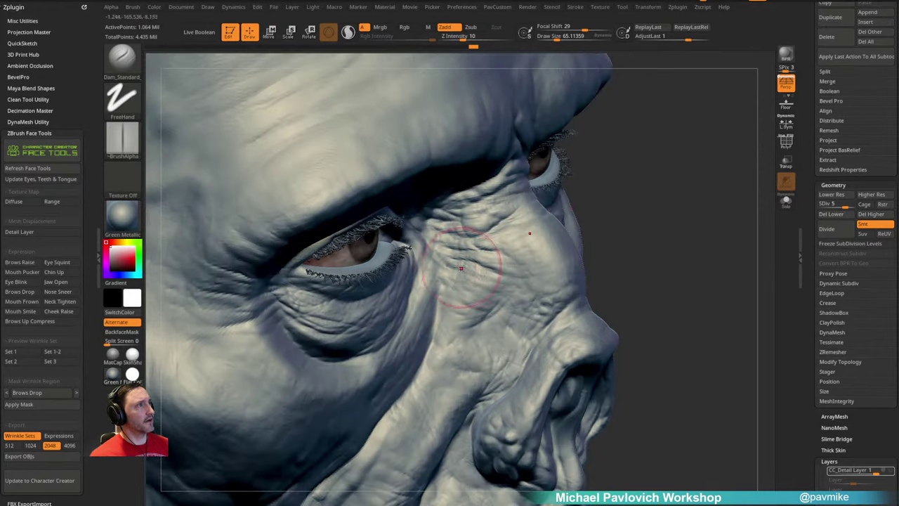
mouse_move(657, 218)
mouse_down()
mouse_move(660, 192)
mouse_move(640, 210)
mouse_up()
Step: Fill out the skin between the nose bridge wrinkles using the Clay brush at a draw size of 28.75
key(1)
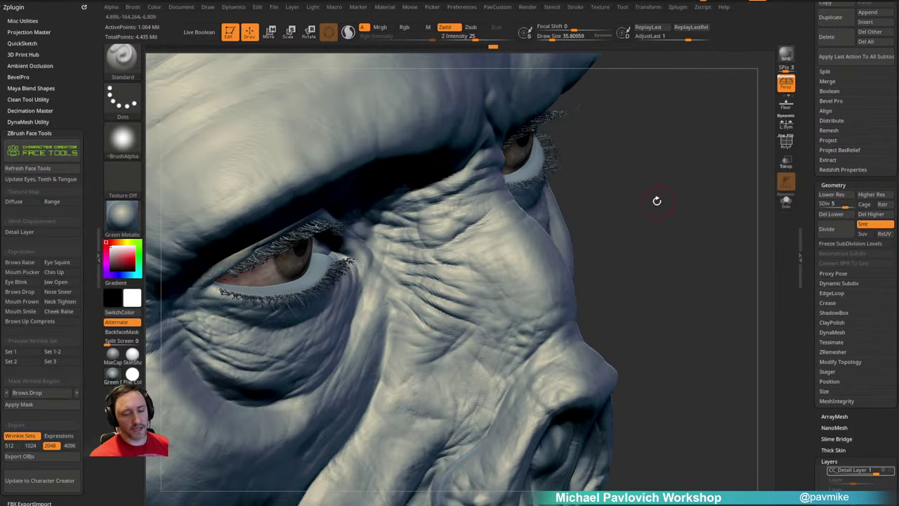
key(2)
mouse_move(640, 185)
ctrl+right_down()
mouse_move(650, 180)
mouse_move(632, 225)
ctrl+right_up()
key(s)
click(446, 315)
drag(429, 314, 456, 338)
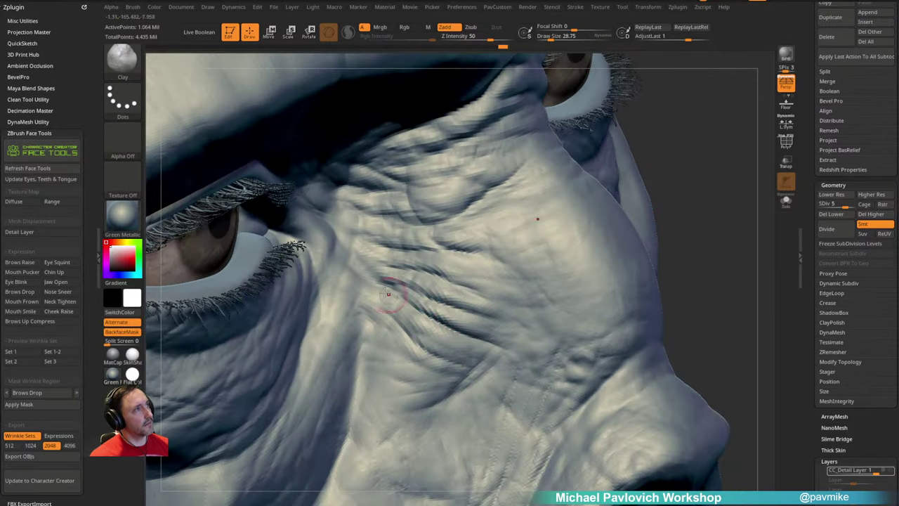
mouse_move(569, 239)
right_down()
mouse_move(646, 163)
mouse_move(610, 166)
mouse_move(646, 182)
mouse_move(732, 186)
mouse_move(695, 218)
right_up()
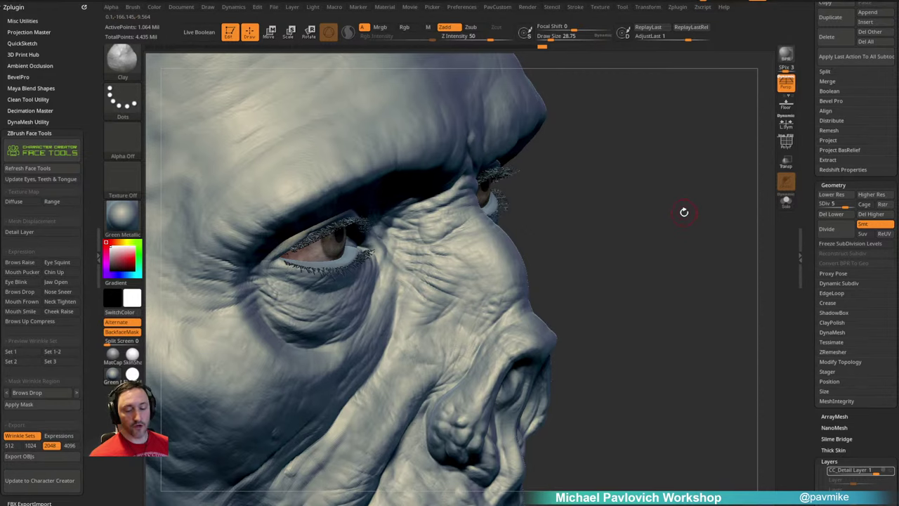
Step: Choose the ClothHook brush and set its draw size to about 130.5
key(b)
key(c)
key(h)
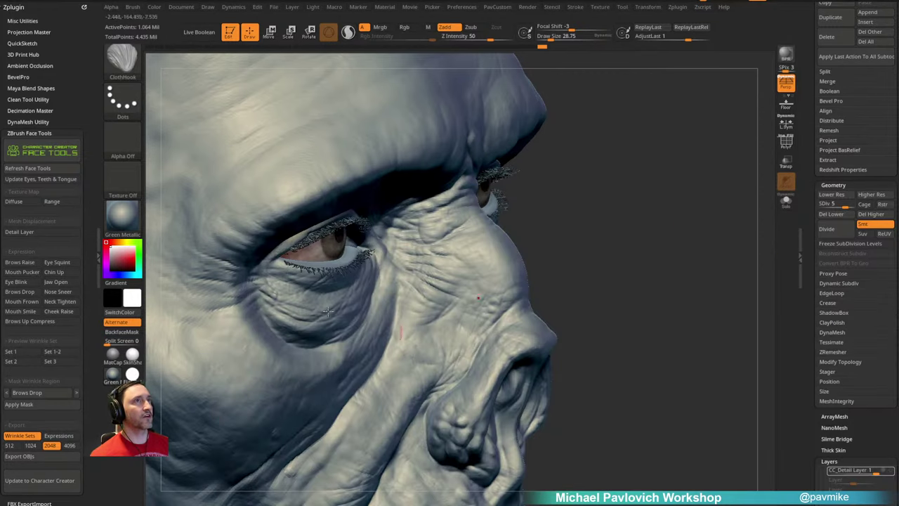
key(b)
key(c)
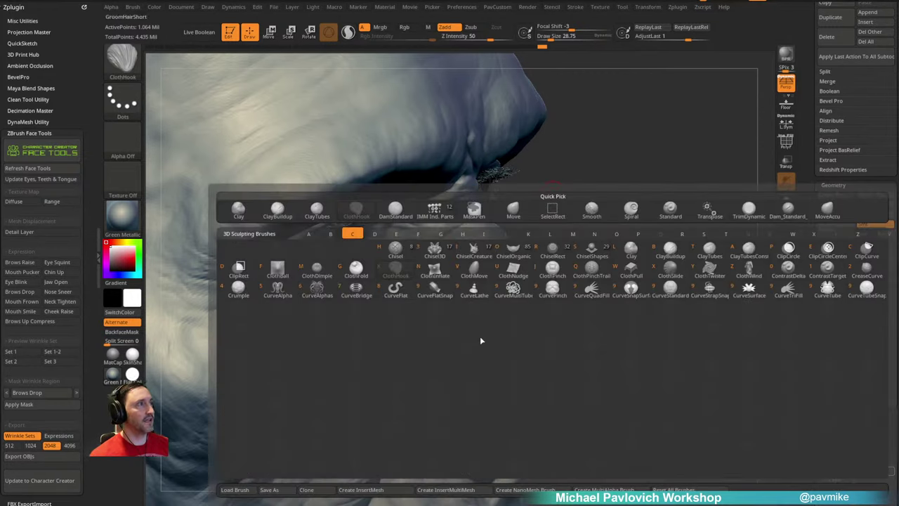
key(s)
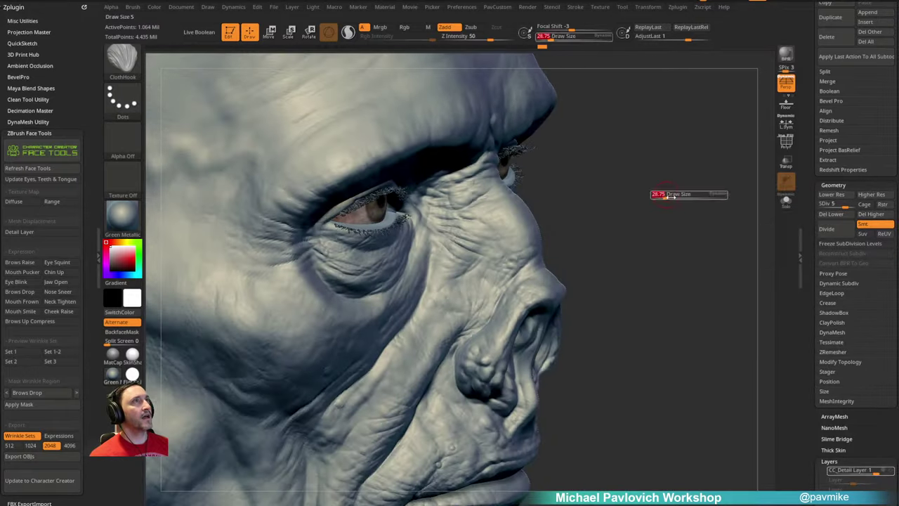
drag(670, 197, 685, 197)
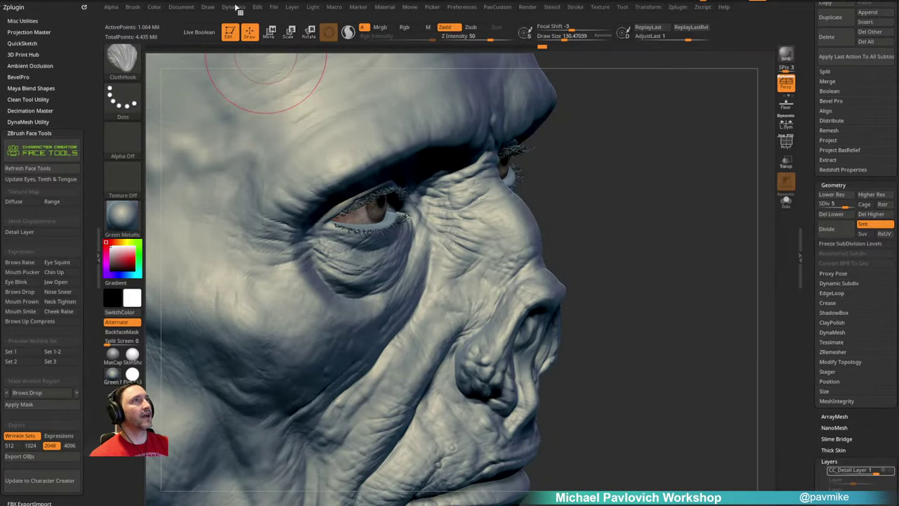
Step: Look over the Dynamics simulation settings and, in the web browser, the YouTube playlists and the ArtStation portfolio
click(234, 7)
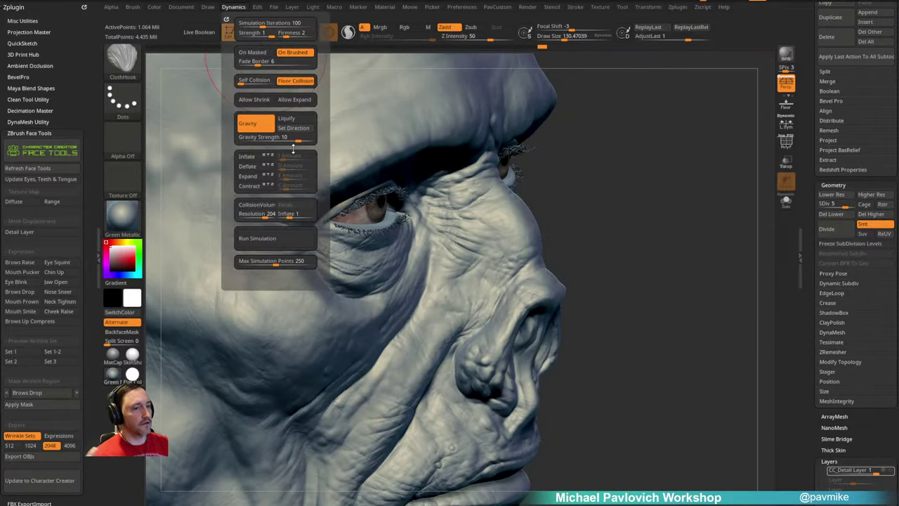
key(alt+Tab)
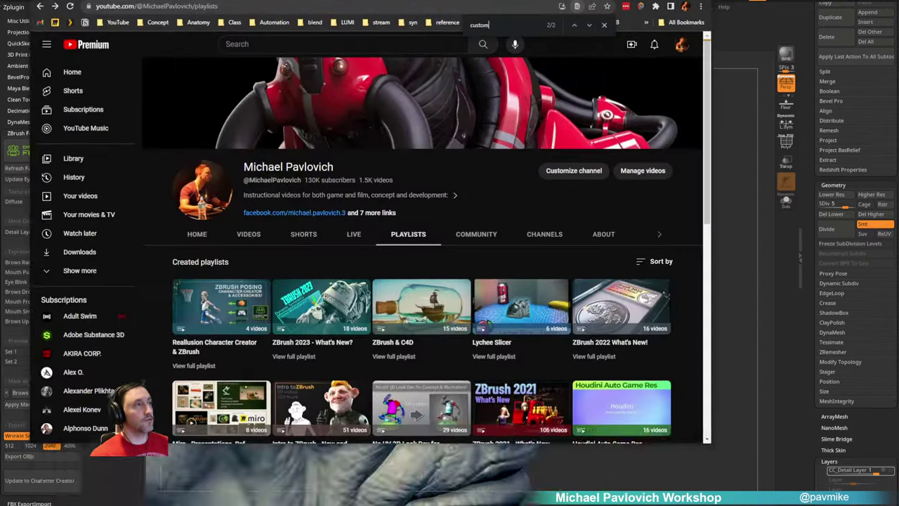
scroll(422, 281, down, 3)
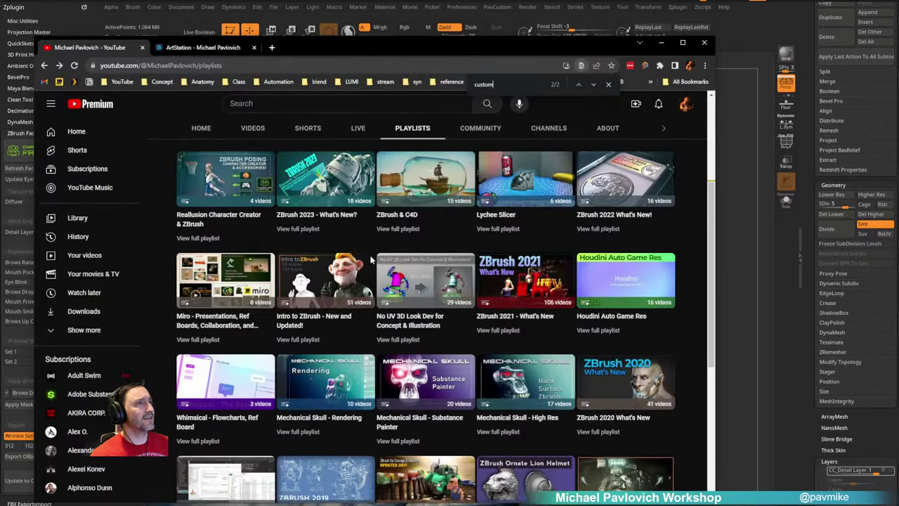
click(194, 47)
scroll(199, 302, down, 8)
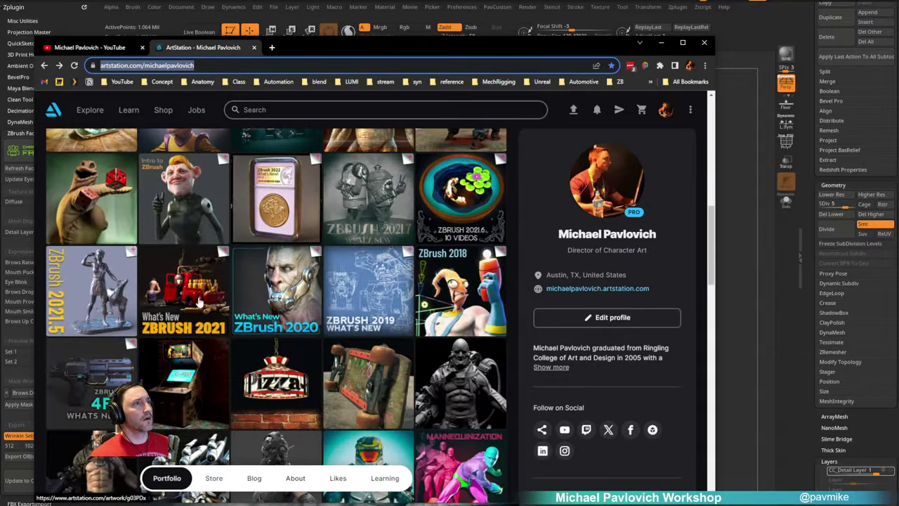
scroll(299, 306, up, 1)
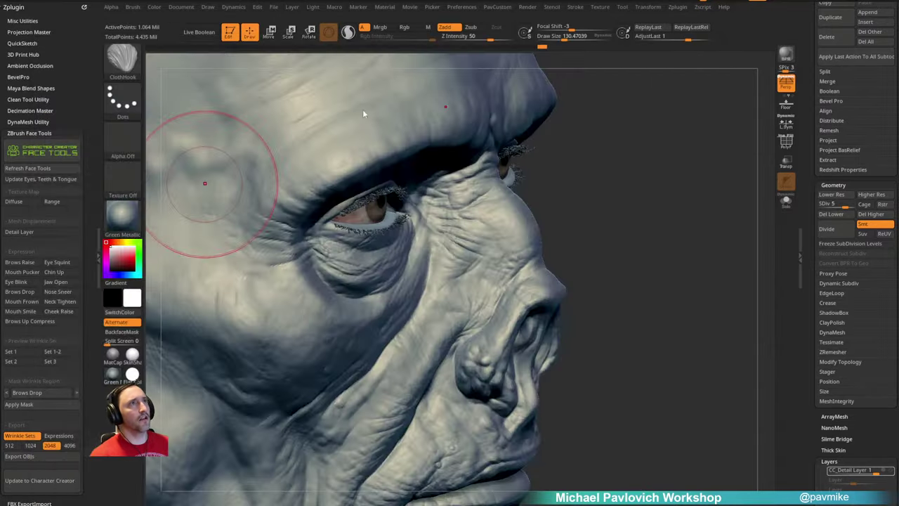
click(242, 8)
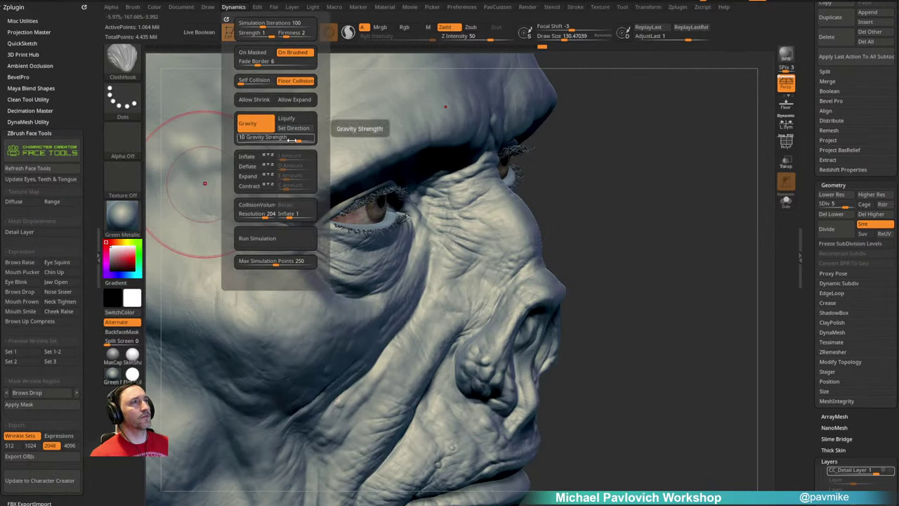
Step: Set the head to subdivision level 4 and isolate the region around the eyes and nose bridge
drag(637, 213, 621, 242)
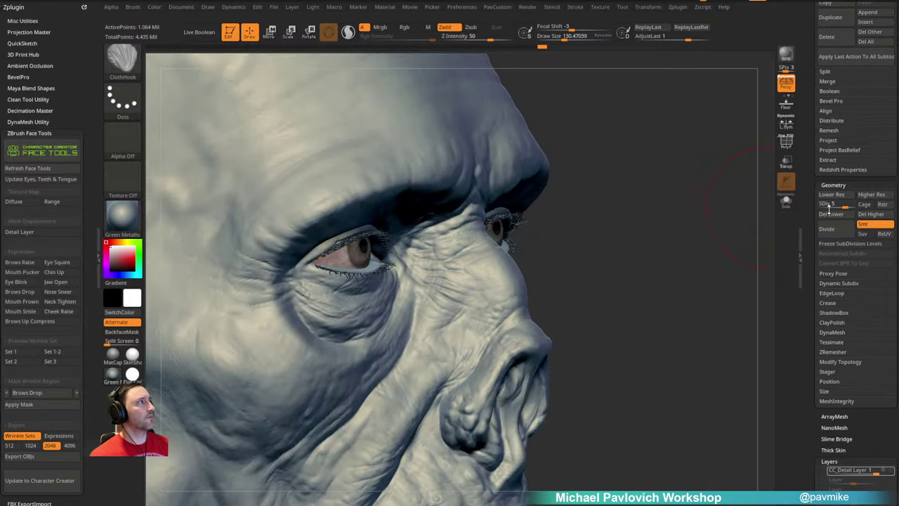
drag(844, 205, 839, 205)
drag(667, 265, 613, 272)
mouse_move(438, 286)
mouse_down()
mouse_move(556, 255)
mouse_move(590, 203)
mouse_move(600, 223)
mouse_up()
key(ctrl+shift)
ctrl+shift+drag(636, 121, 390, 352)
mouse_move(673, 257)
mouse_down()
mouse_move(649, 254)
mouse_move(667, 244)
mouse_up()
Step: Try to drag the skin beside the nose bridge into folds with the ClothHook brush at a draw size of about 103.3
key(s)
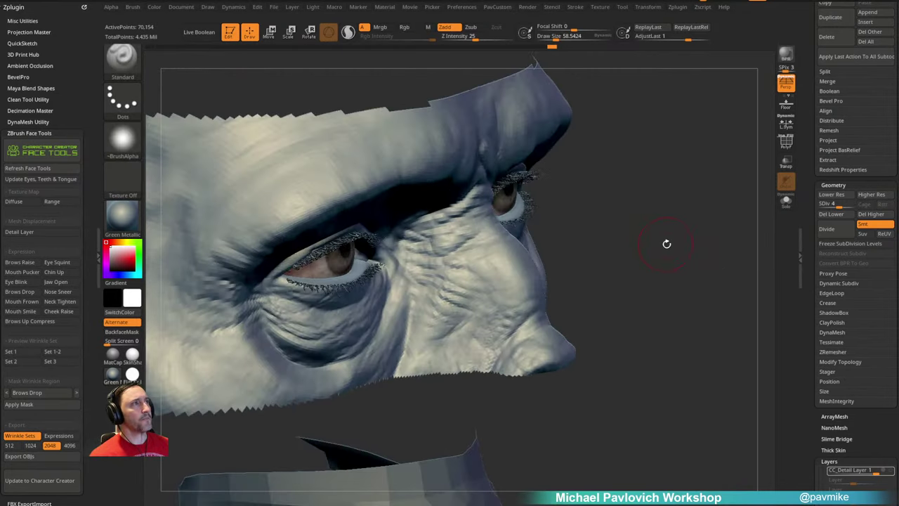
key(b)
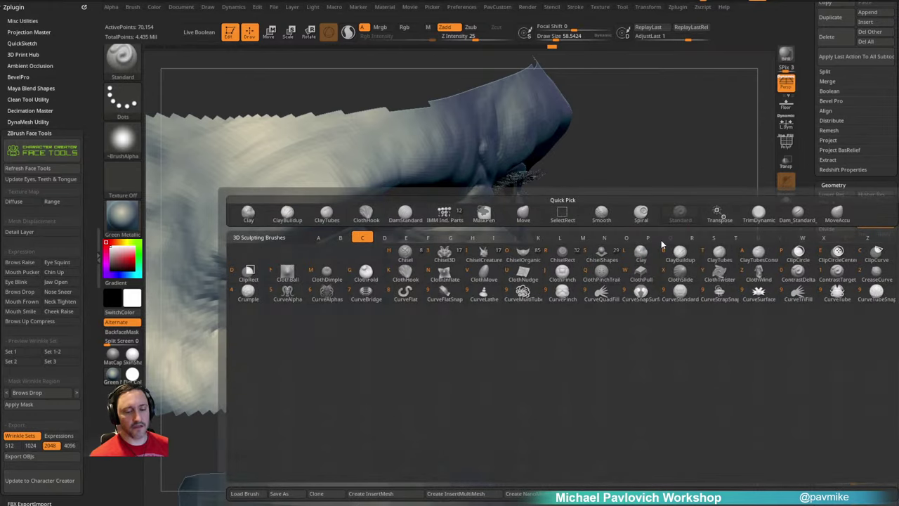
click(662, 251)
mouse_move(446, 252)
mouse_down()
mouse_move(476, 282)
mouse_move(435, 240)
mouse_move(460, 265)
mouse_up()
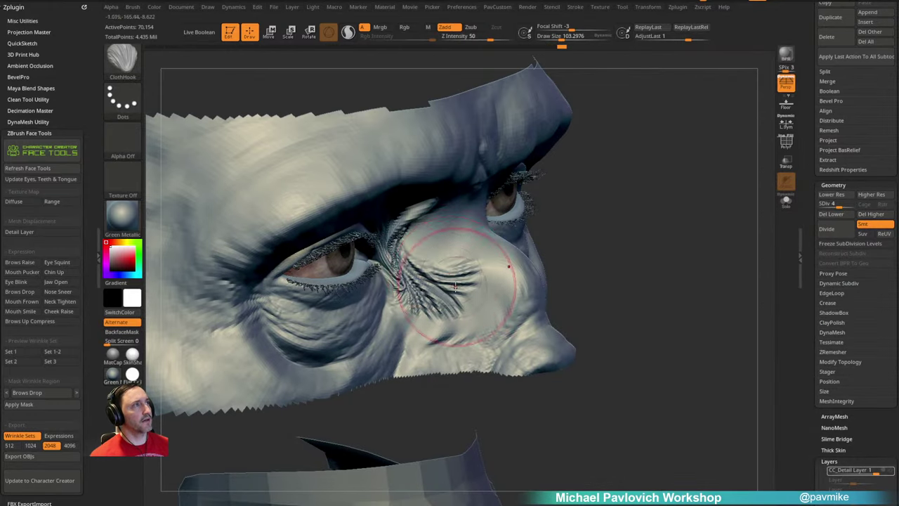
key(ctrl+z)
mouse_move(451, 298)
mouse_down()
mouse_move(442, 279)
mouse_move(472, 285)
mouse_up()
key(ctrl+z)
Step: Open the Thick Skin settings
drag(808, 266, 799, 189)
scroll(800, 188, down, 3)
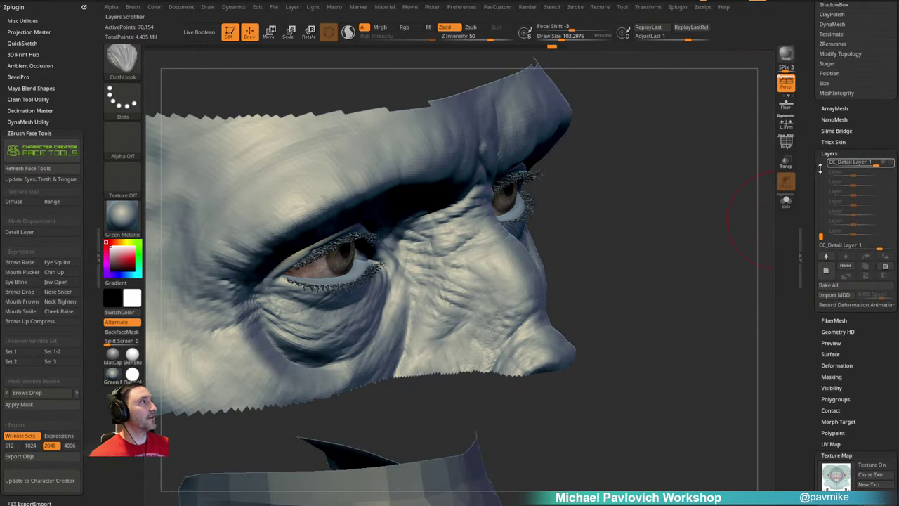
click(830, 143)
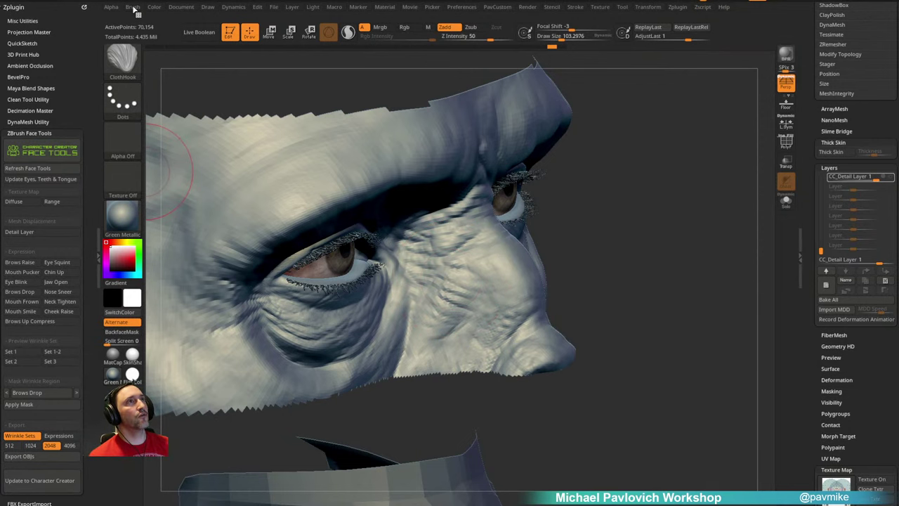
Step: Choose the Pinch brush and set its elasticity Simulation Iterations to 100
drag(605, 210, 625, 214)
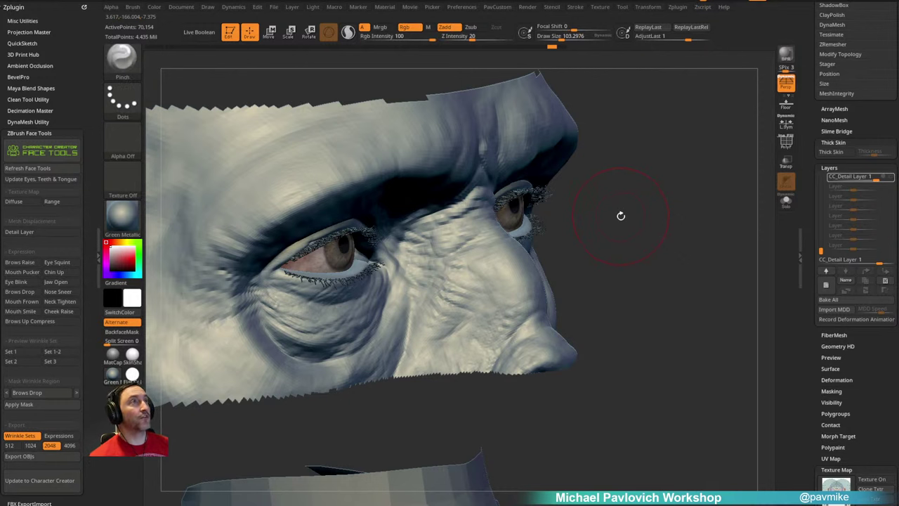
click(132, 8)
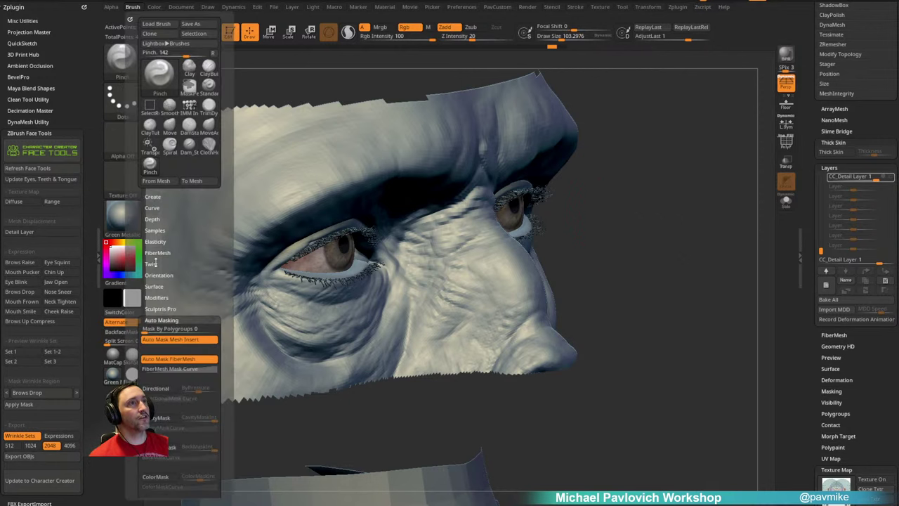
shift+click(161, 319)
shift+click(155, 241)
click(155, 242)
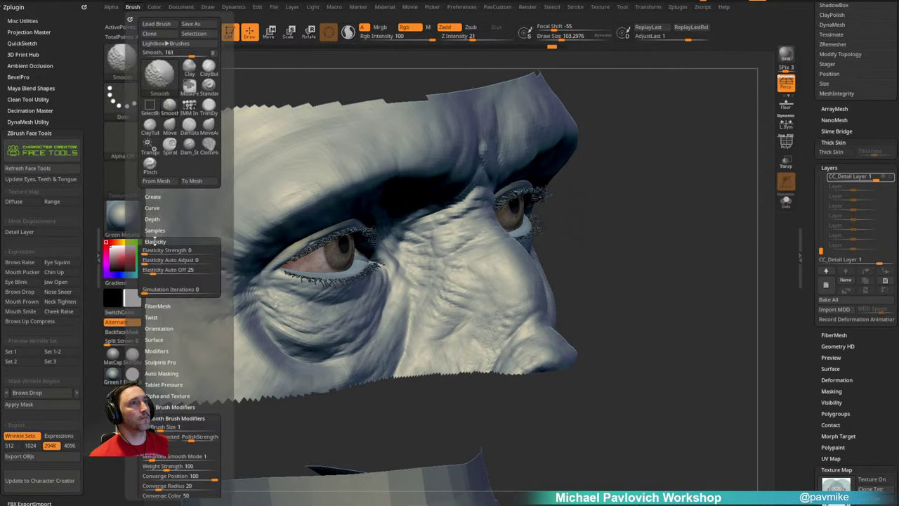
click(217, 288)
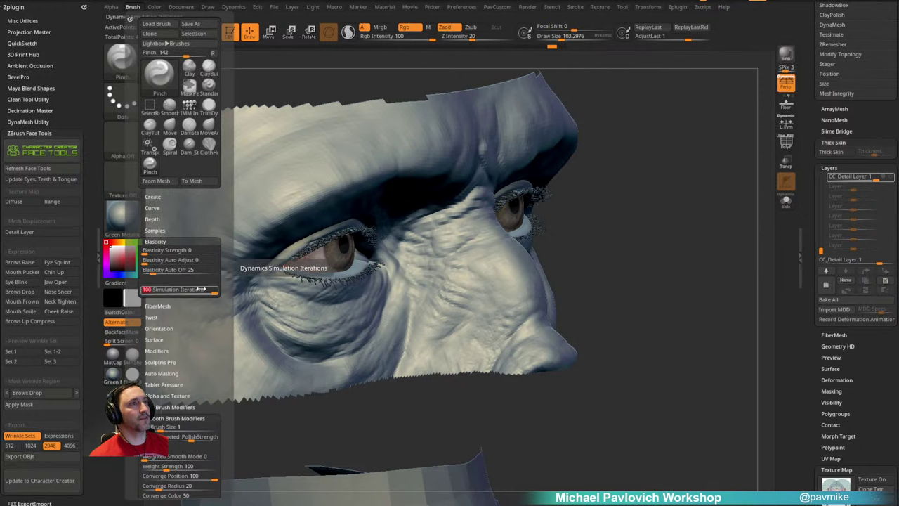
Step: Pinch the wrinkles beside the nose bridge at a draw size of about 65.1 and unhide the rest of the head
key(bracketleft)
key(bracketleft)
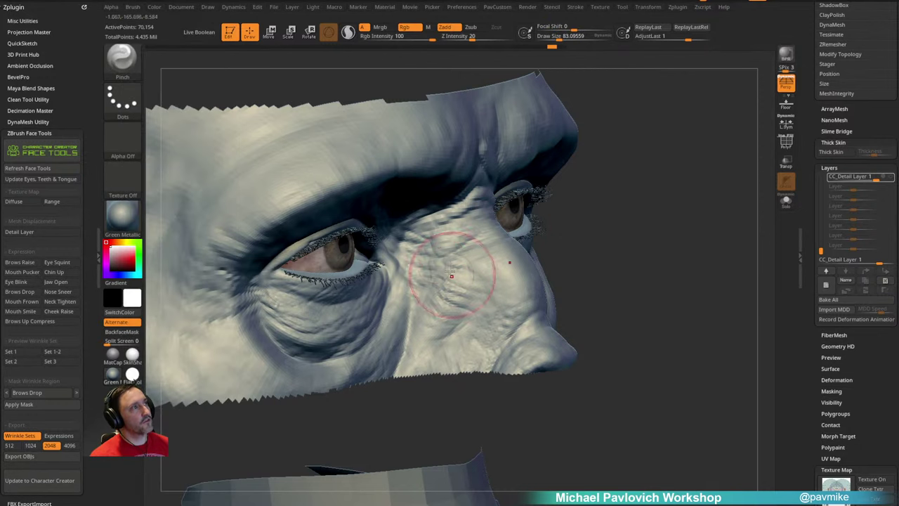
drag(460, 280, 478, 285)
right_drag(477, 284, 576, 231)
mouse_move(464, 271)
mouse_down()
mouse_move(432, 303)
mouse_move(442, 256)
mouse_move(439, 273)
mouse_up()
drag(557, 232, 463, 259)
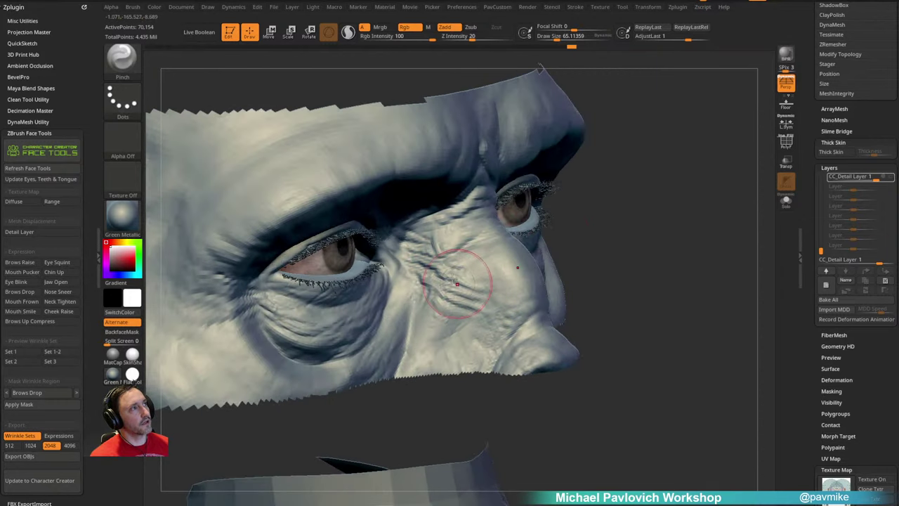
drag(624, 188, 677, 193)
drag(597, 246, 554, 274)
ctrl+shift+click(697, 230)
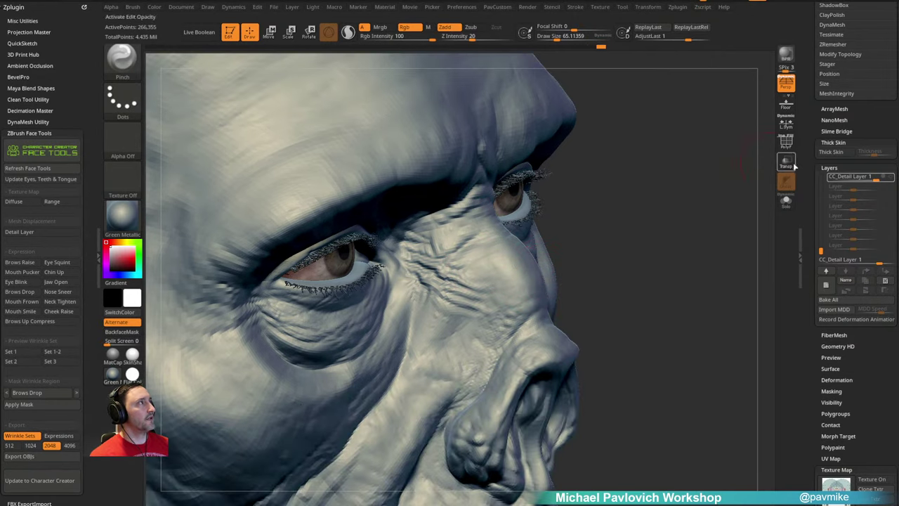
Step: Raise the head to subdivision level 6 and switch to the Standard brush
ctrl+right_drag(632, 141, 646, 219)
mouse_move(646, 217)
mouse_down()
mouse_move(653, 166)
mouse_move(664, 199)
mouse_move(659, 193)
mouse_up()
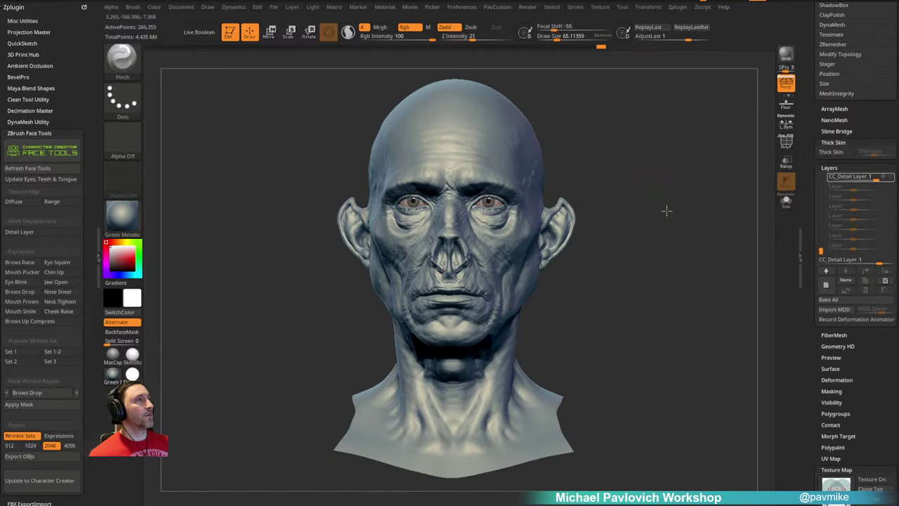
ctrl+right_drag(666, 173, 680, 181)
drag(813, 226, 808, 309)
click(851, 319)
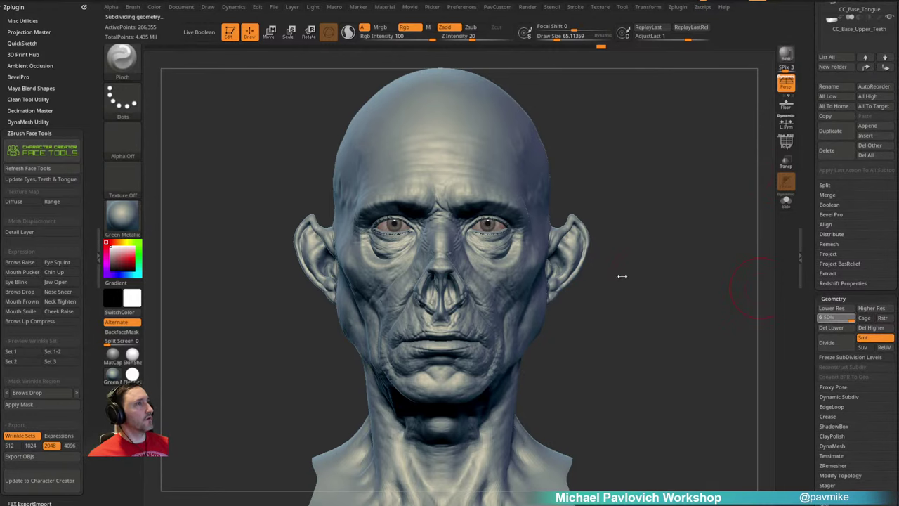
key(b)
key(s)
key(t)
Step: Examine the sculpted head at full resolution from both sides and the front
mouse_move(634, 278)
mouse_down()
mouse_move(674, 263)
mouse_move(638, 258)
mouse_up()
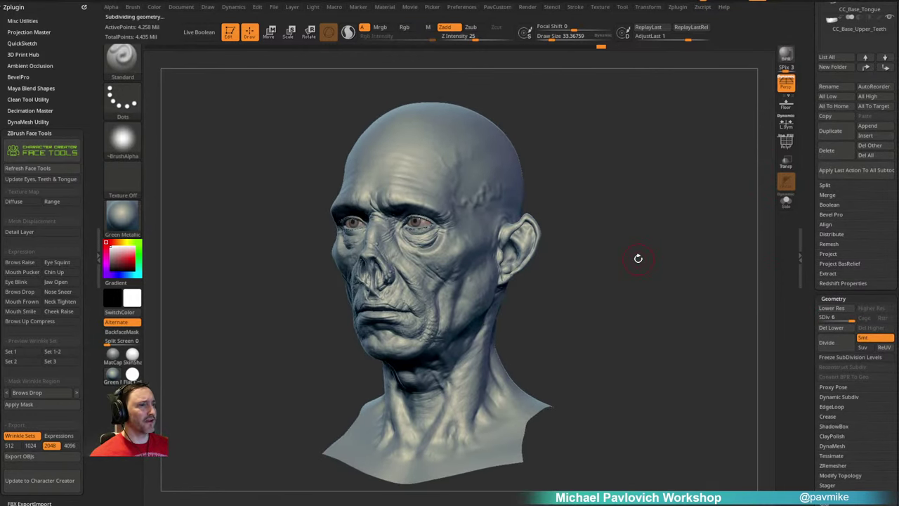
mouse_move(637, 259)
mouse_down()
mouse_move(618, 221)
mouse_move(586, 213)
mouse_move(559, 225)
mouse_move(609, 229)
mouse_move(597, 231)
mouse_up()
key(s)
key(s)
key(s)
click(590, 226)
key(s)
key(s)
mouse_move(598, 229)
alt+mouse_down()
mouse_move(608, 240)
mouse_move(606, 232)
alt+mouse_up()
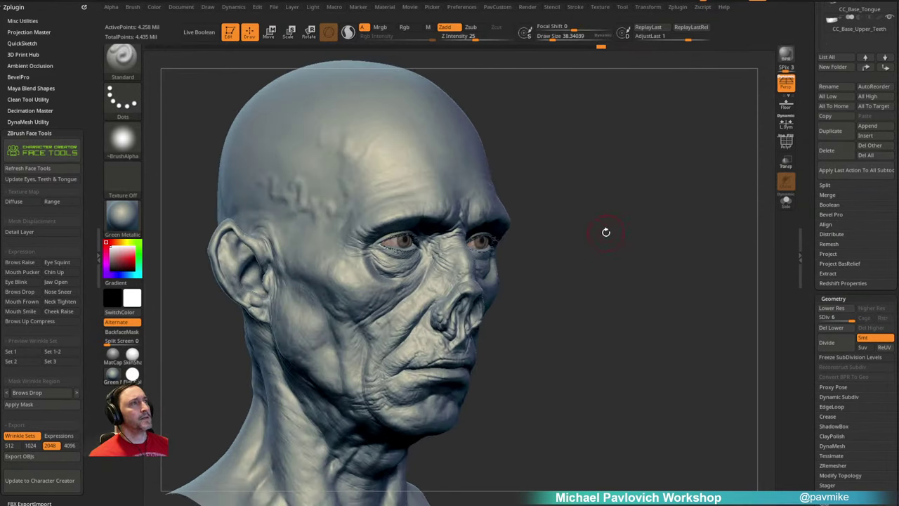
drag(551, 237, 656, 237)
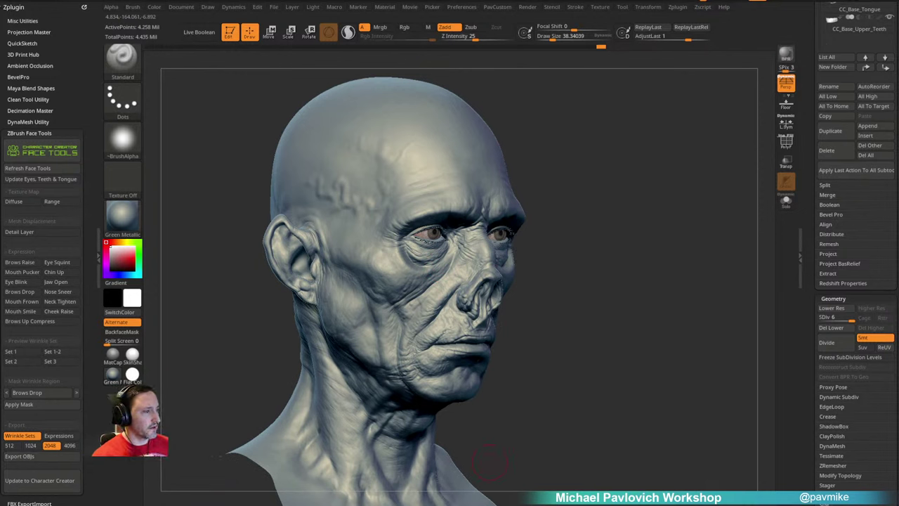
mouse_move(591, 188)
mouse_down()
mouse_move(612, 211)
mouse_move(658, 215)
mouse_move(632, 212)
mouse_move(647, 222)
mouse_up()
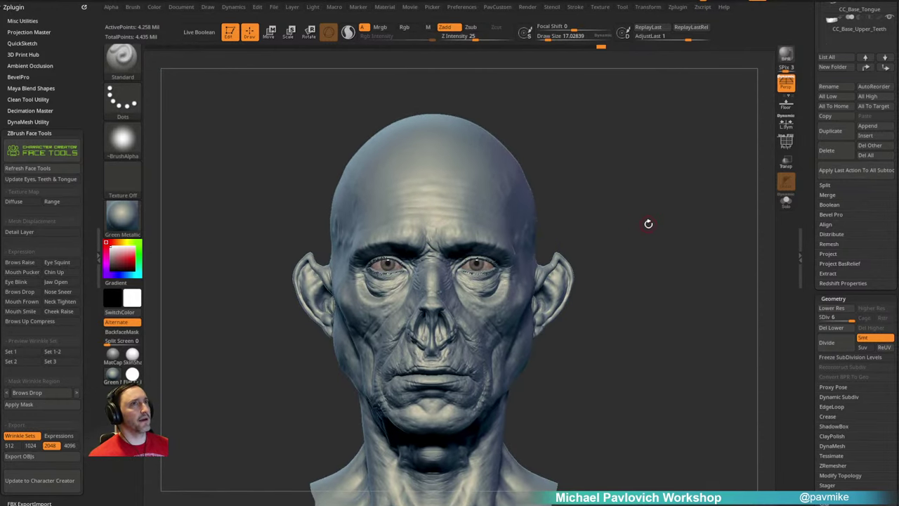
Step: Show the head's Diffuse texture with the face tools refreshed, and set the material to SkinShade4
click(14, 202)
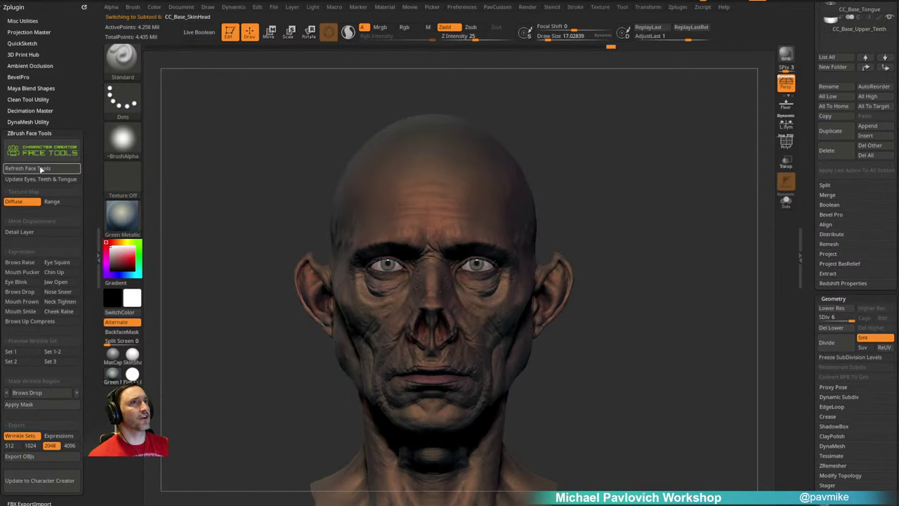
click(41, 168)
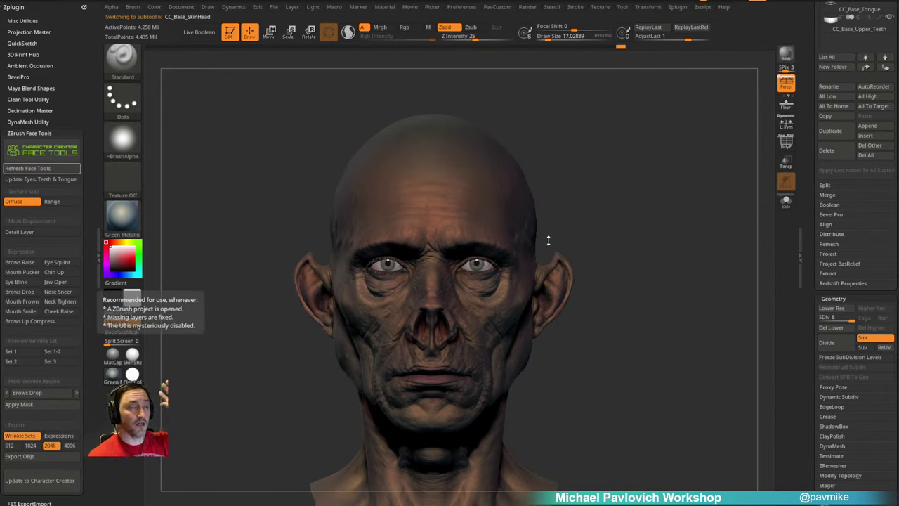
alt+drag(655, 245, 646, 259)
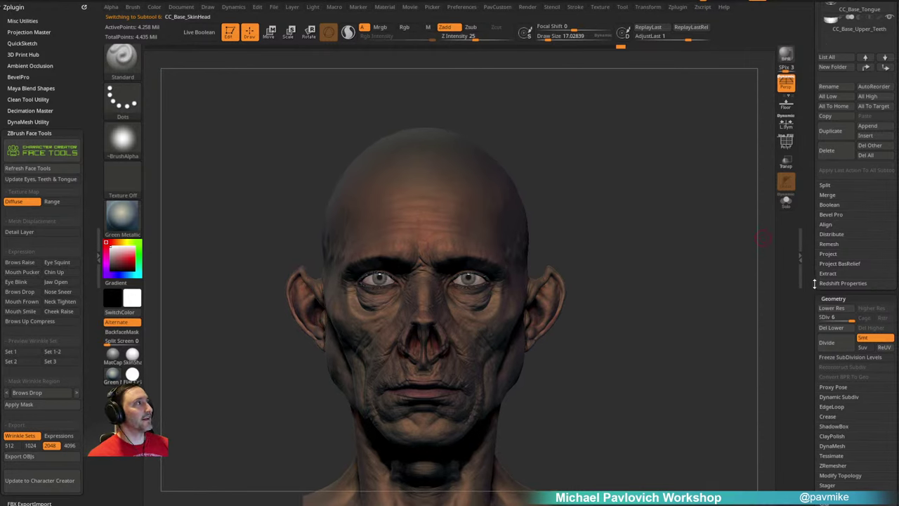
drag(813, 293, 814, 208)
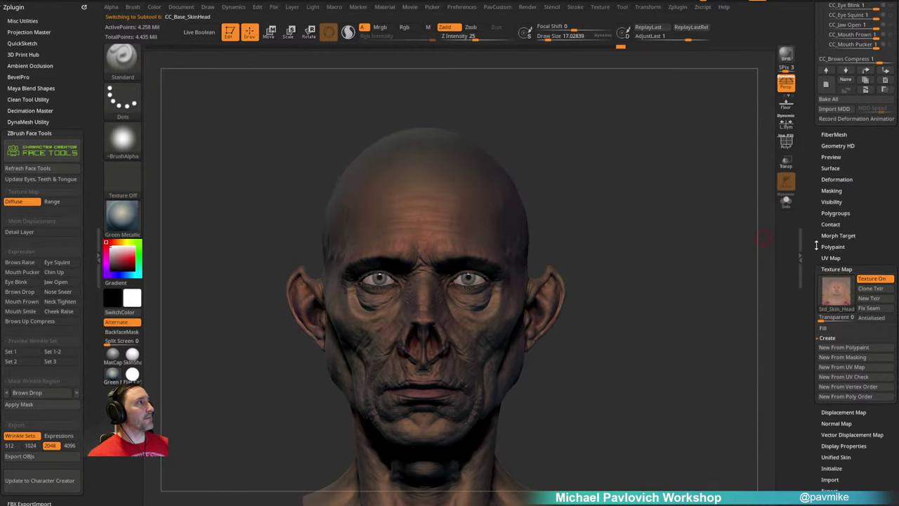
click(132, 353)
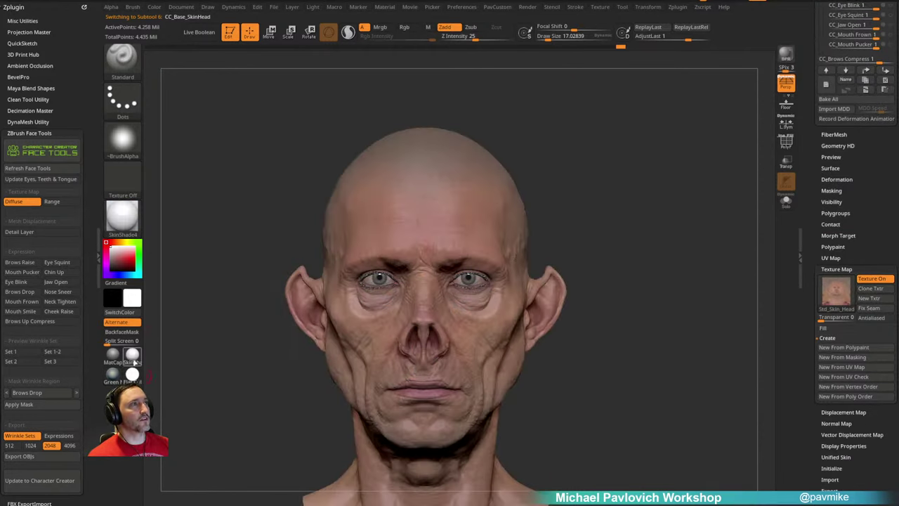
Step: Examine the textured head from several angles and review its subtool, geometry and texture map settings
mouse_move(605, 260)
mouse_down()
mouse_move(679, 276)
mouse_move(674, 287)
mouse_move(685, 263)
mouse_up()
mouse_move(674, 206)
alt+mouse_down()
mouse_move(678, 257)
mouse_move(668, 261)
alt+mouse_up()
key(s)
key(s)
key(s)
alt+drag(672, 249, 674, 271)
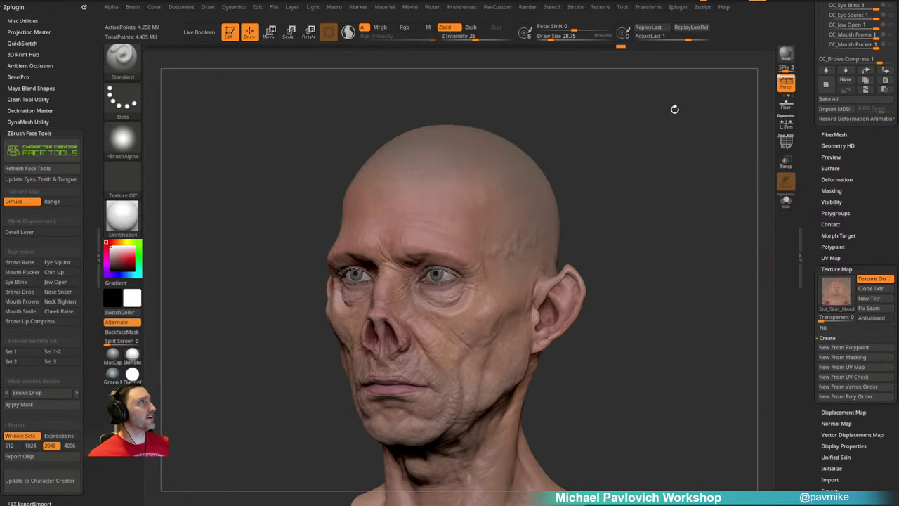
click(600, 7)
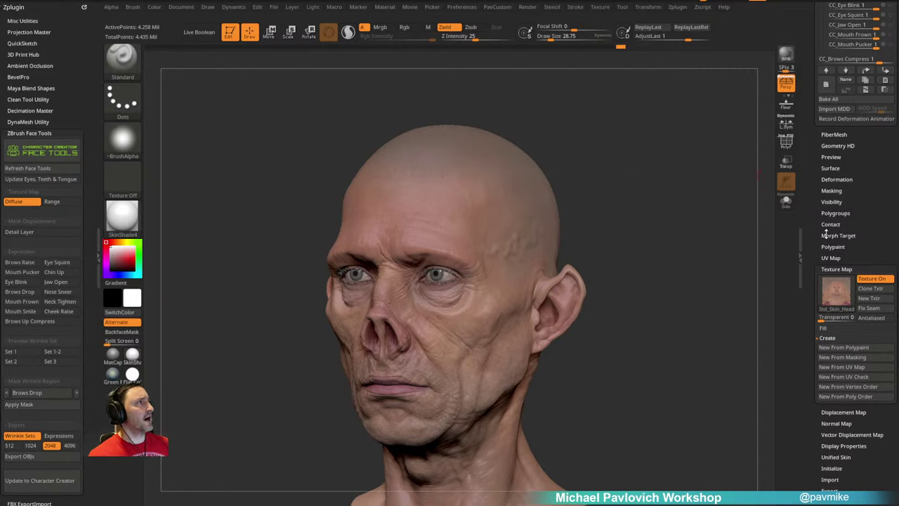
drag(816, 215, 818, 339)
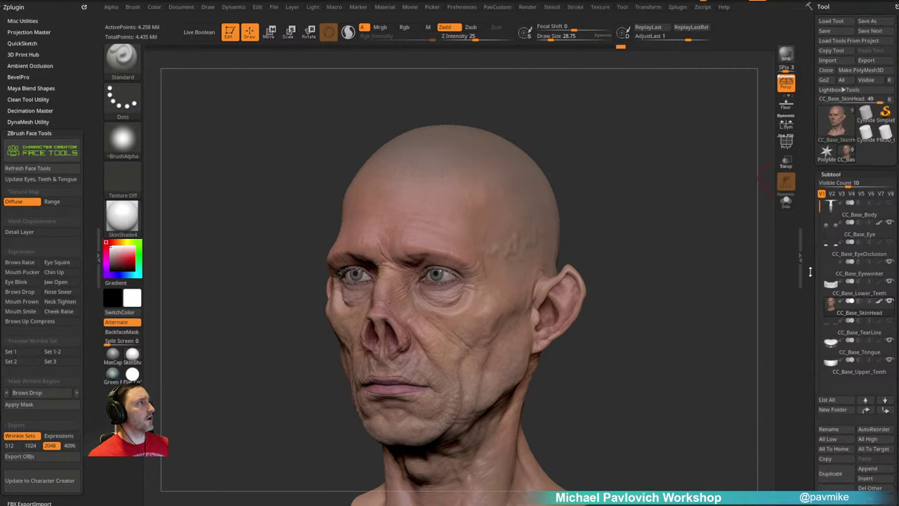
drag(810, 272, 813, 177)
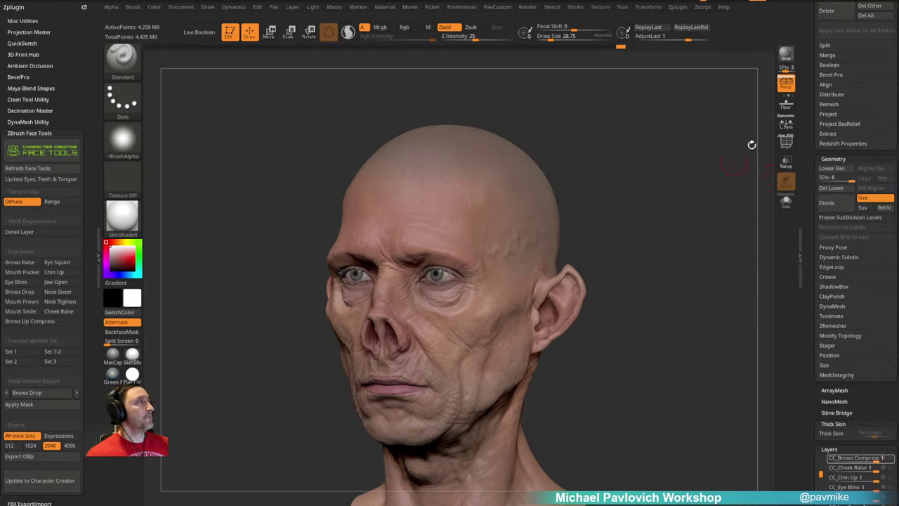
scroll(811, 262, down, 10)
mouse_move(834, 264)
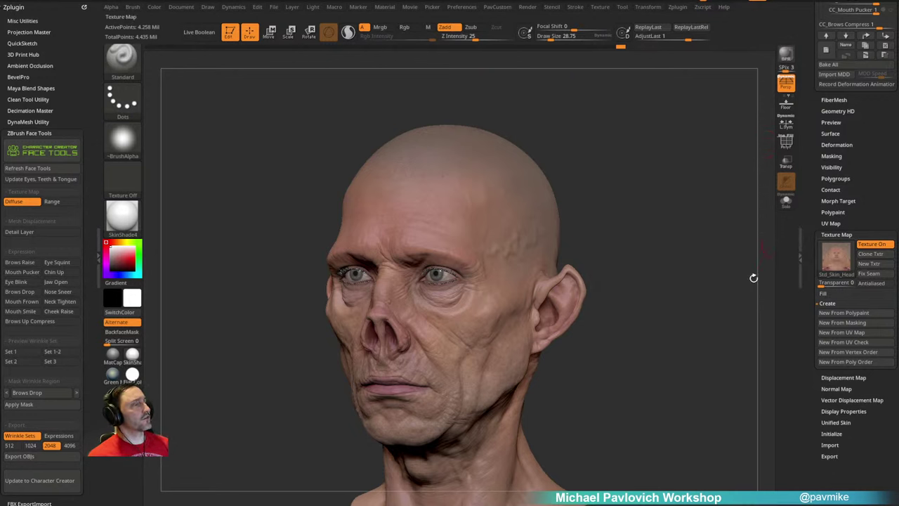
drag(632, 241, 662, 240)
scroll(807, 197, up, 2)
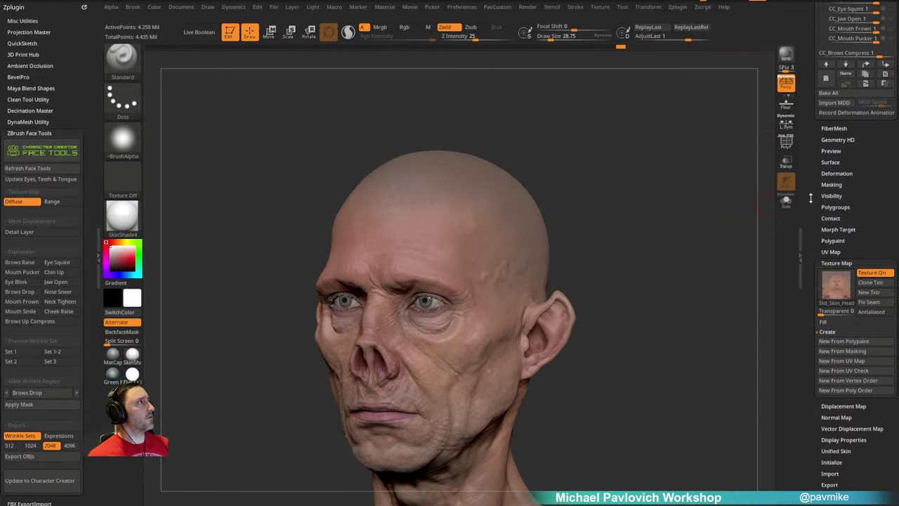
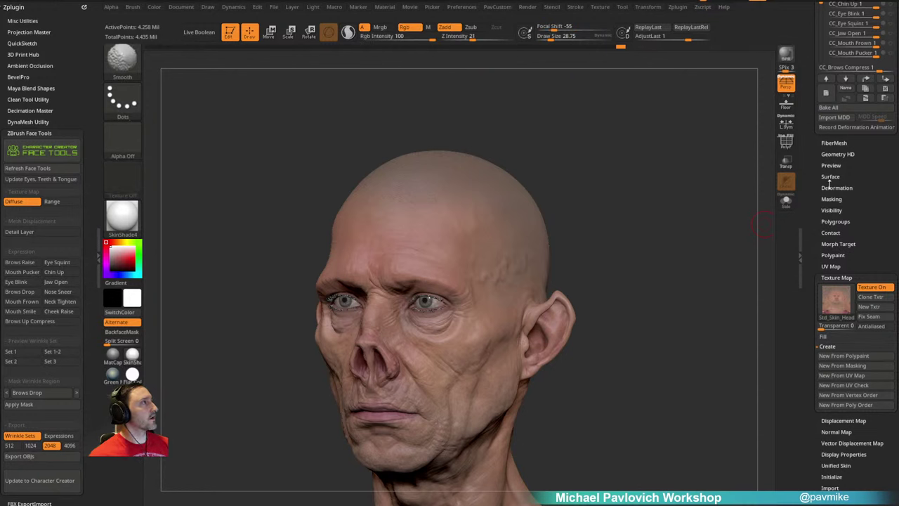
Step: Enable the Mrgb channel and convert the head's texture map into polypaint
scroll(829, 168, down, 3)
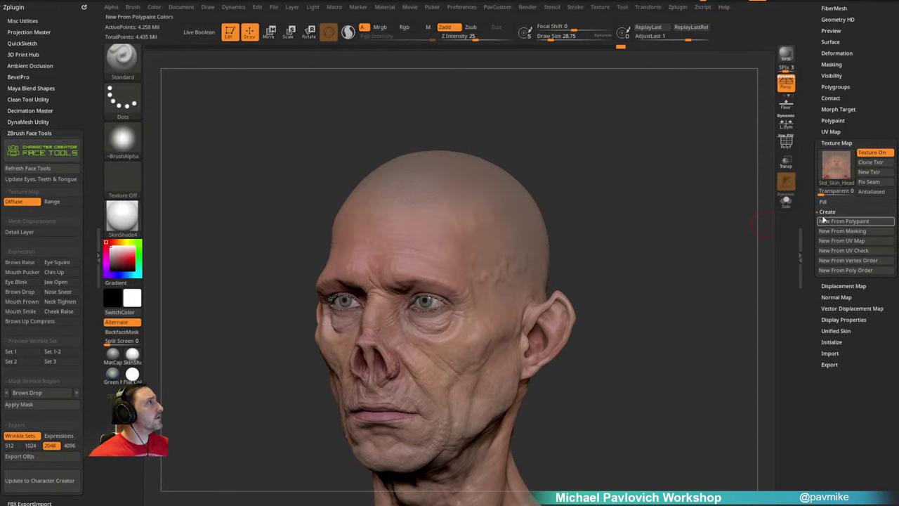
shift+click(833, 120)
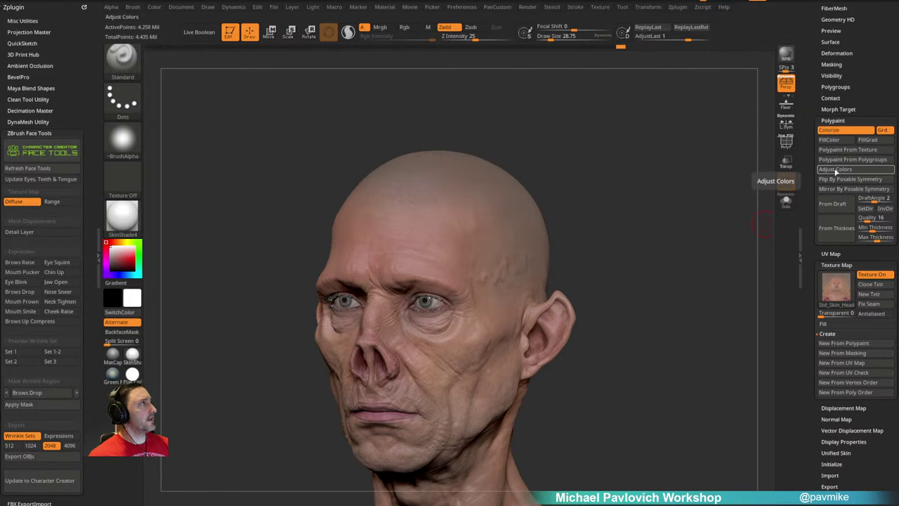
click(837, 151)
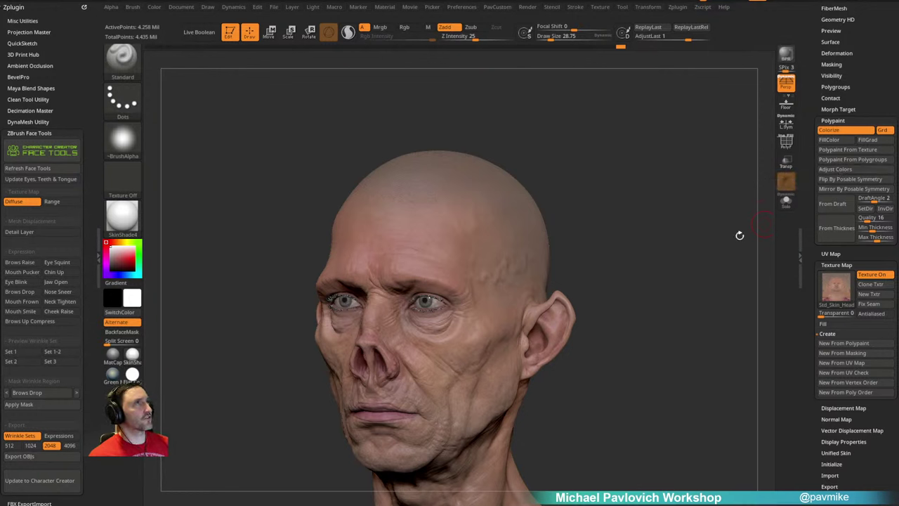
click(404, 28)
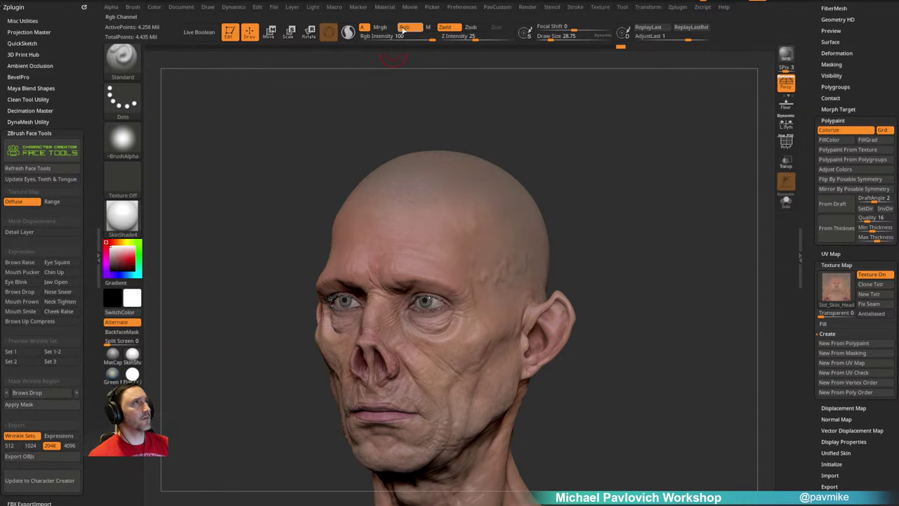
click(379, 26)
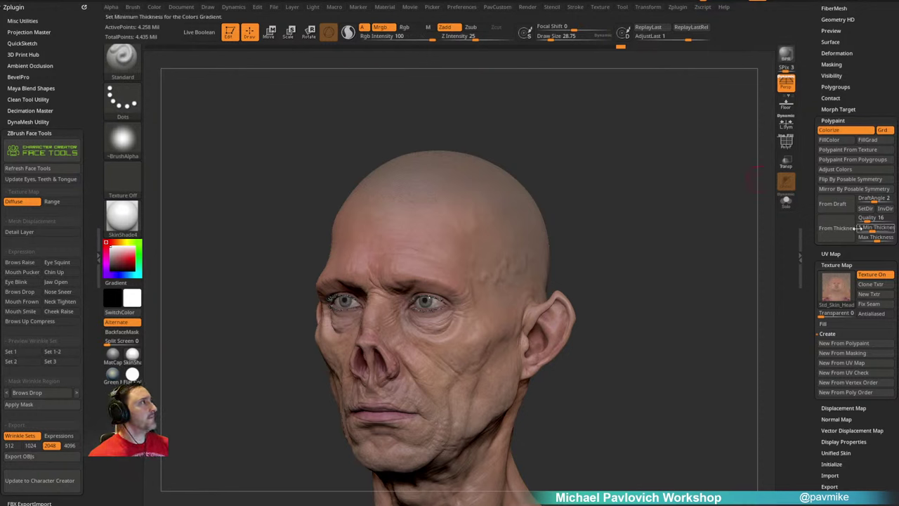
click(837, 160)
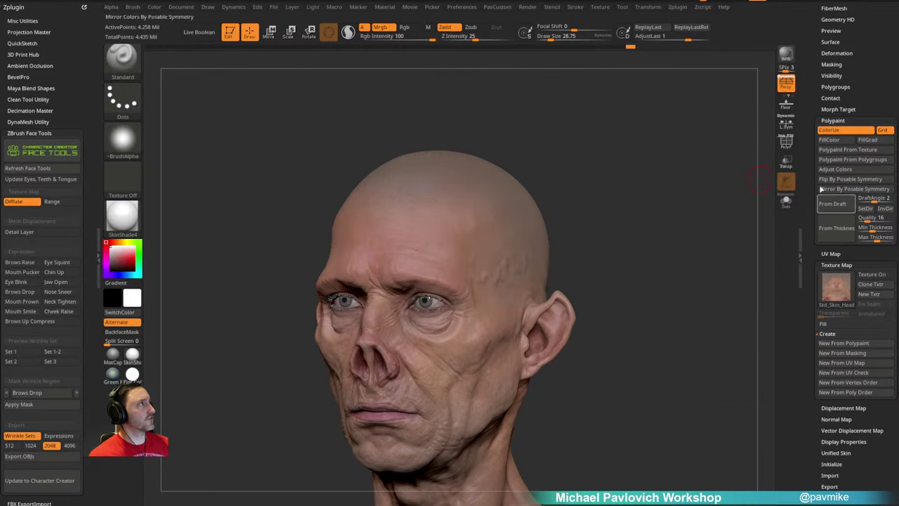
drag(616, 223, 598, 255)
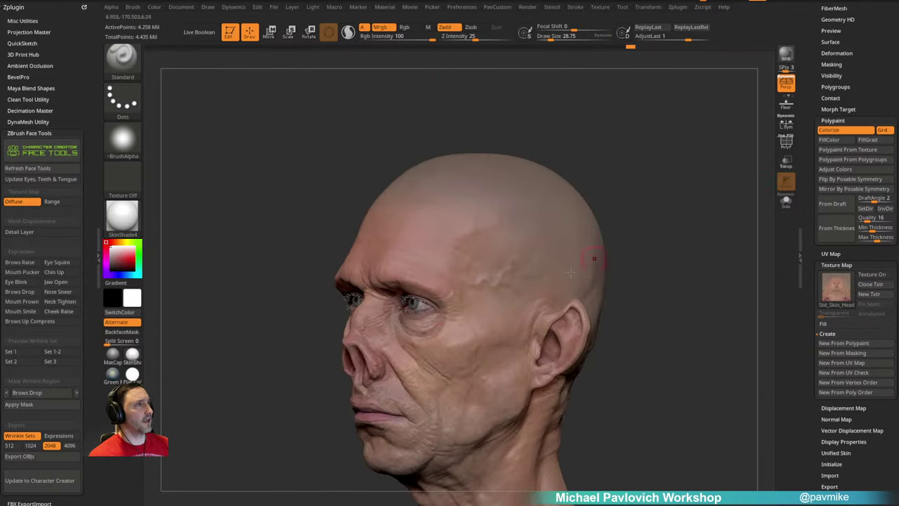
drag(686, 251, 642, 251)
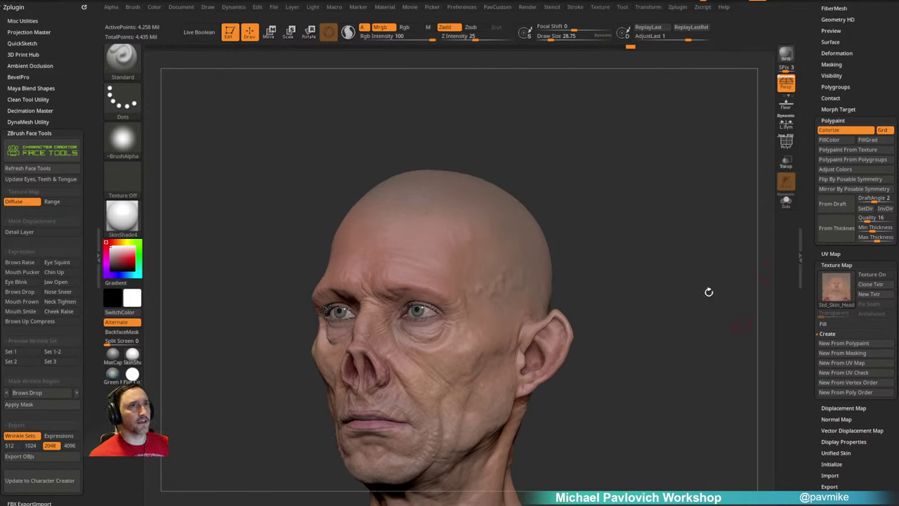
Step: Turn off the Diffuse texture display and set the material back to SkinShade4 for the polypainted head
click(28, 205)
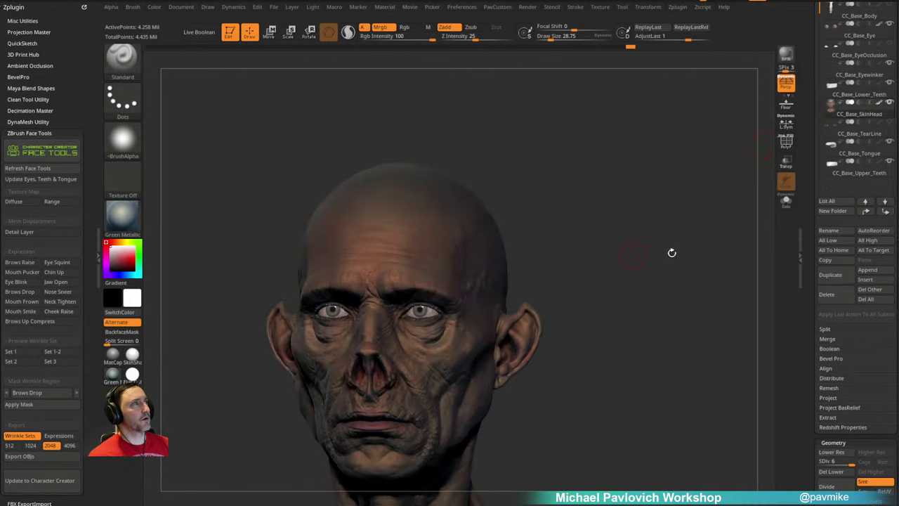
scroll(807, 248, down, 10)
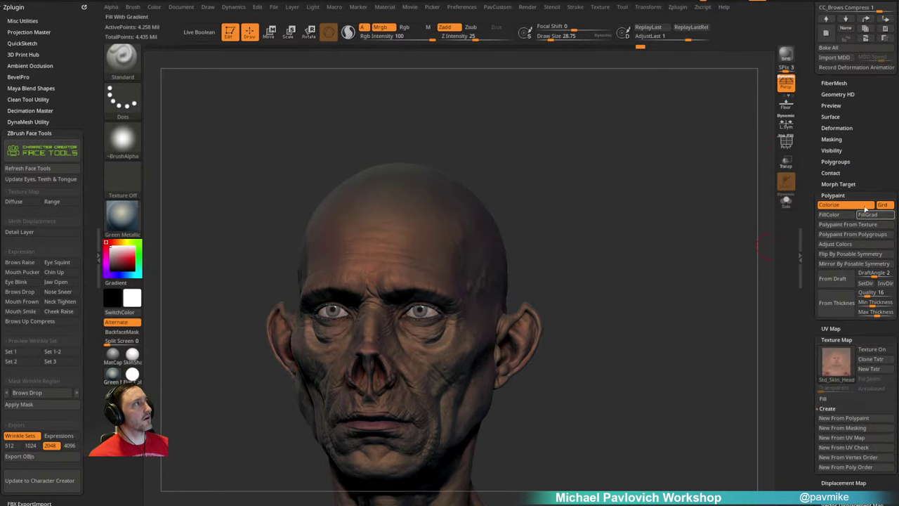
click(132, 356)
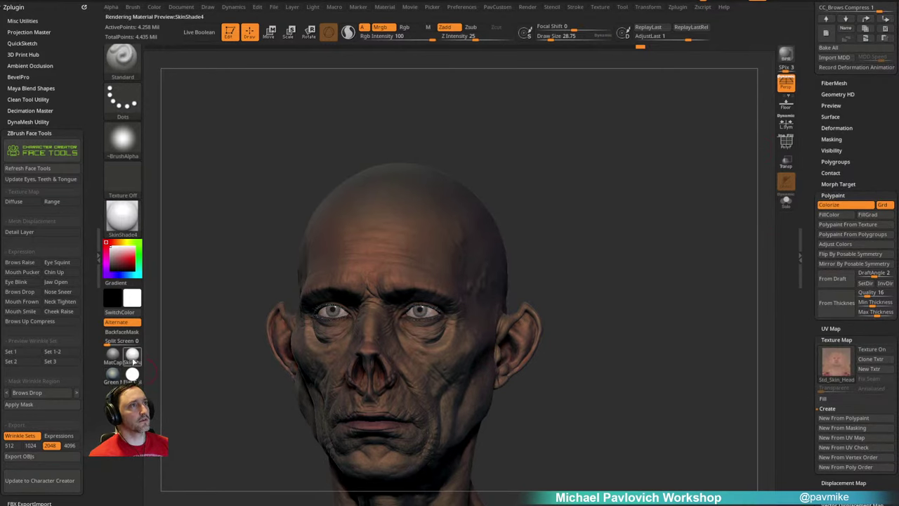
drag(654, 218, 526, 315)
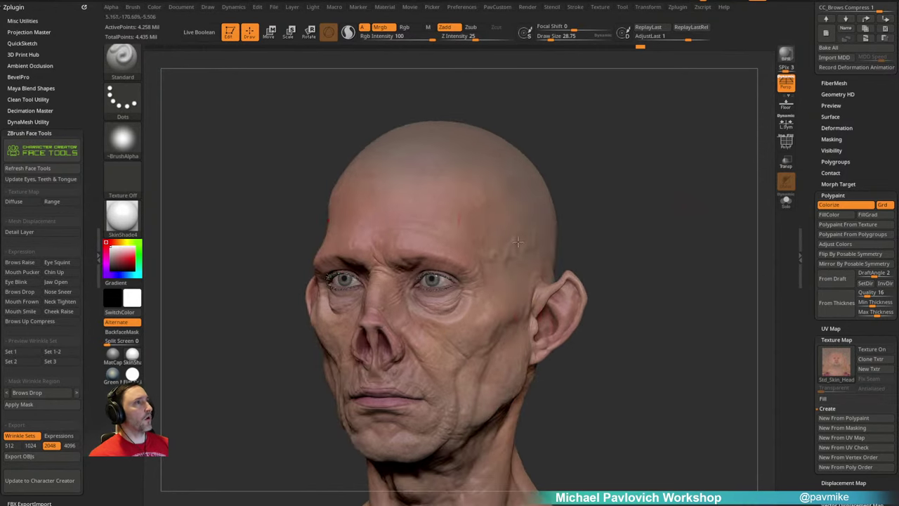
Step: Adjust the head's polypaint colors to RGB Contrast 0.25346, HSV Saturation -0.12371, Rgb Intensity 0.00575 and RGB Gamma 0.92549
click(836, 244)
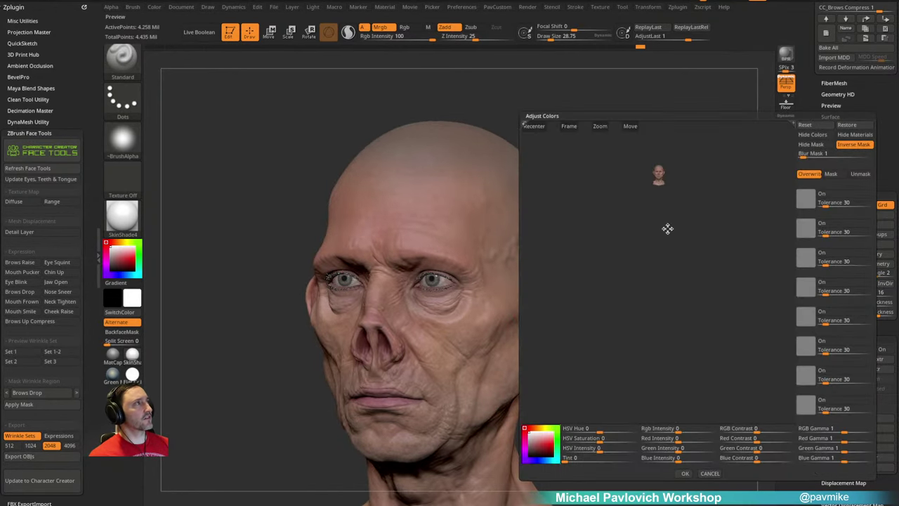
click(564, 130)
drag(743, 174, 746, 185)
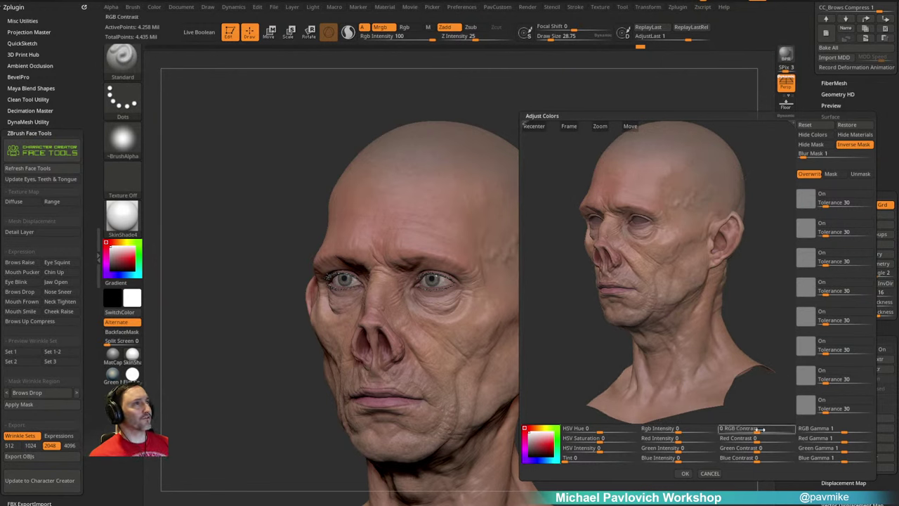
drag(760, 430, 772, 429)
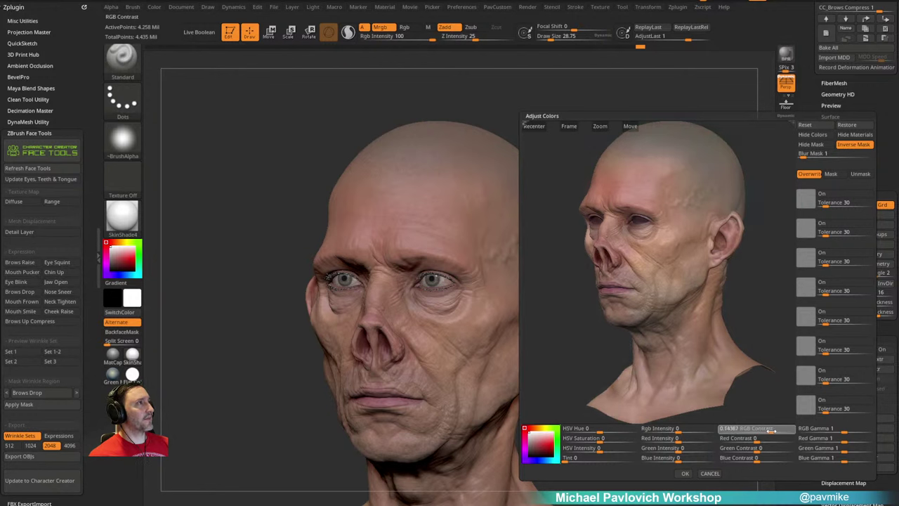
click(772, 432)
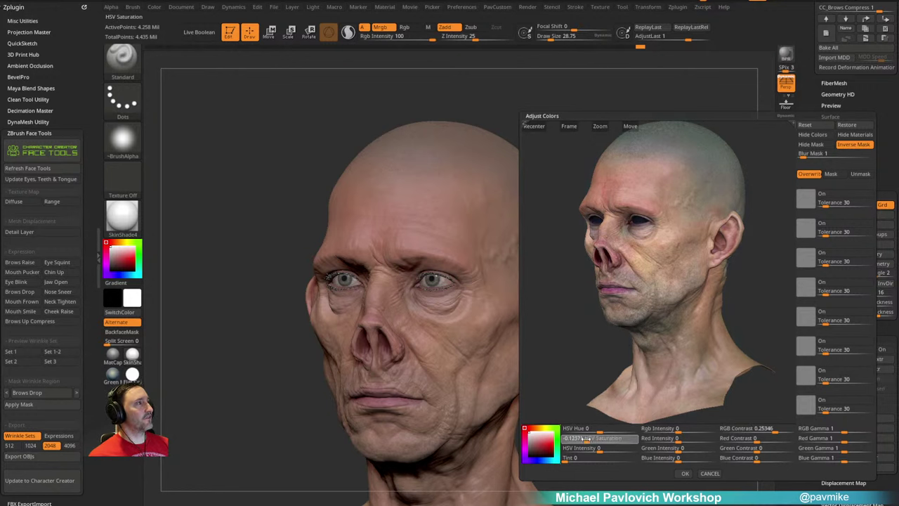
drag(675, 430, 681, 431)
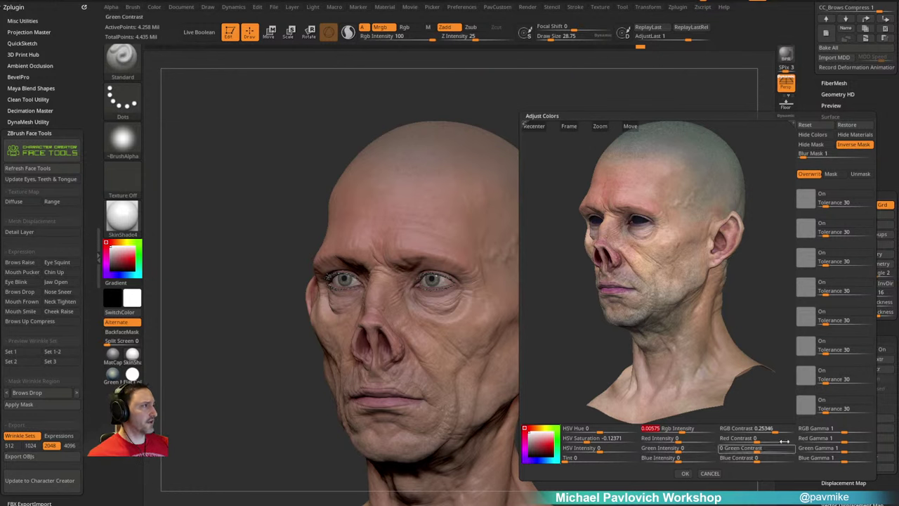
drag(844, 429, 842, 431)
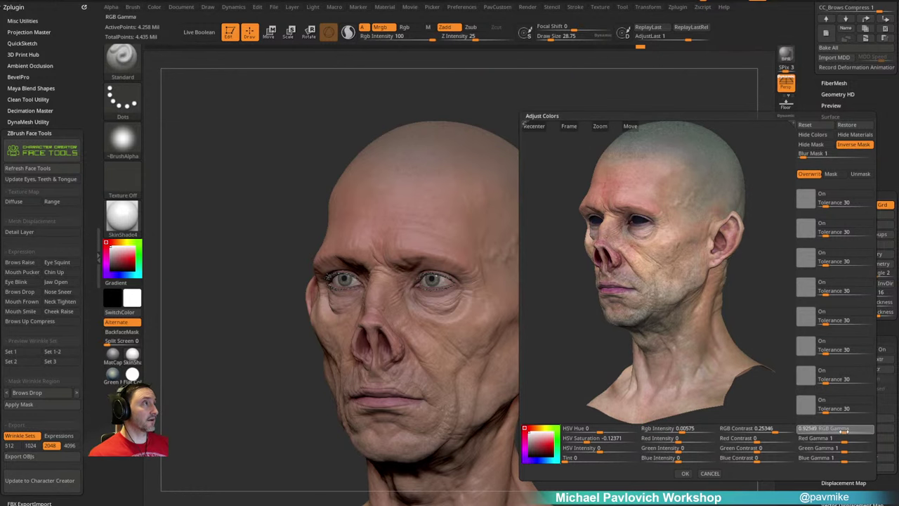
click(685, 473)
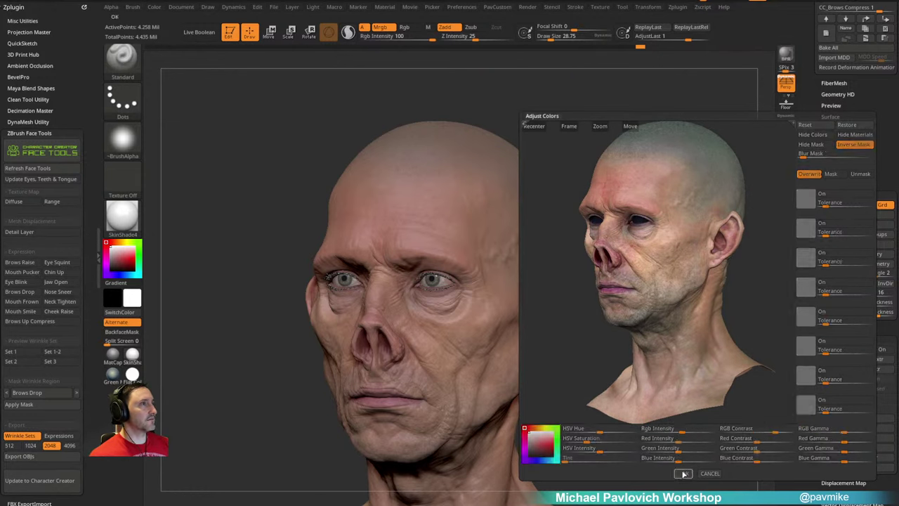
Step: Set the Standard brush to a draw size of about 79 and limit it to painting in the Rgb channel
drag(649, 360, 658, 343)
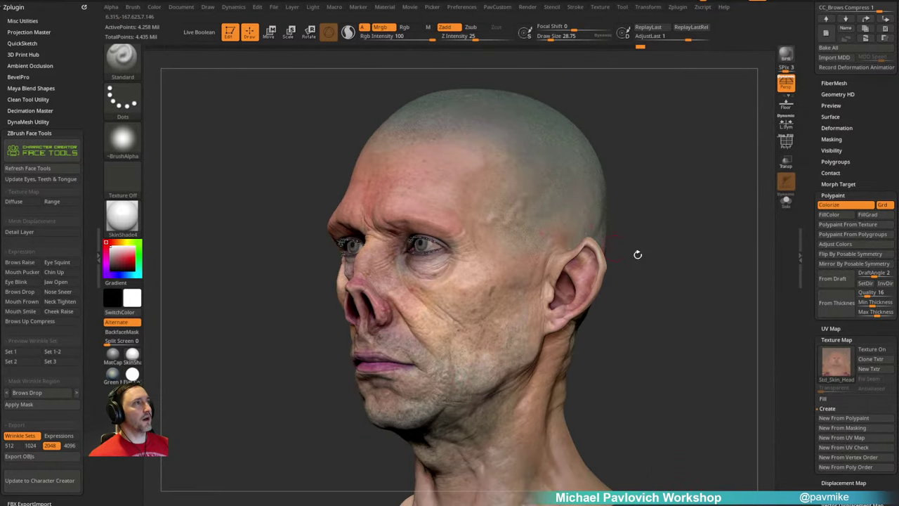
mouse_move(638, 252)
mouse_down()
mouse_move(708, 266)
mouse_move(678, 271)
mouse_move(667, 249)
mouse_move(637, 255)
mouse_move(663, 247)
mouse_move(646, 185)
mouse_move(648, 197)
mouse_up()
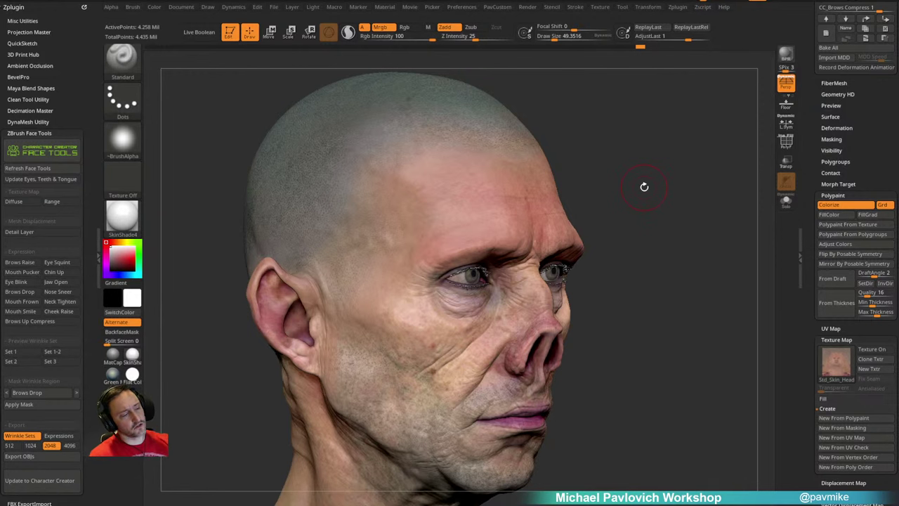
drag(650, 210, 653, 185)
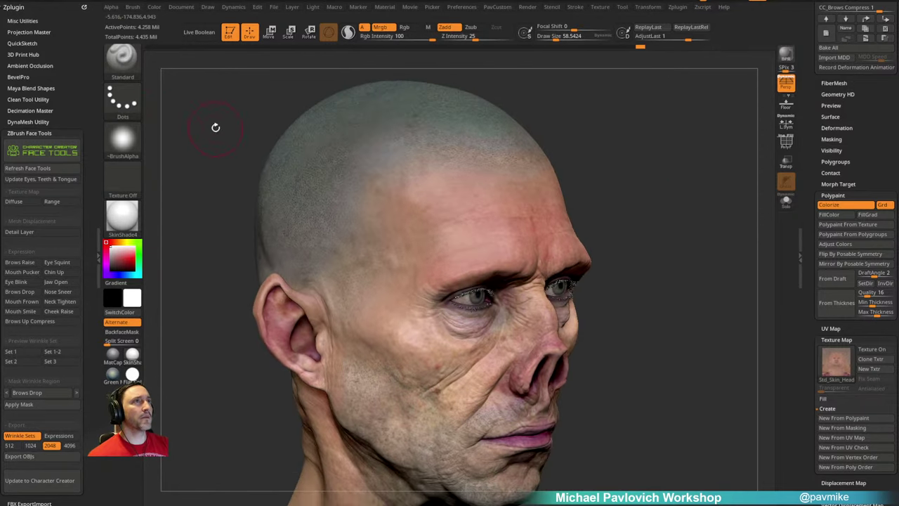
key(s)
mouse_move(215, 128)
mouse_down()
mouse_move(218, 147)
mouse_move(215, 127)
mouse_move(175, 109)
mouse_up()
click(408, 28)
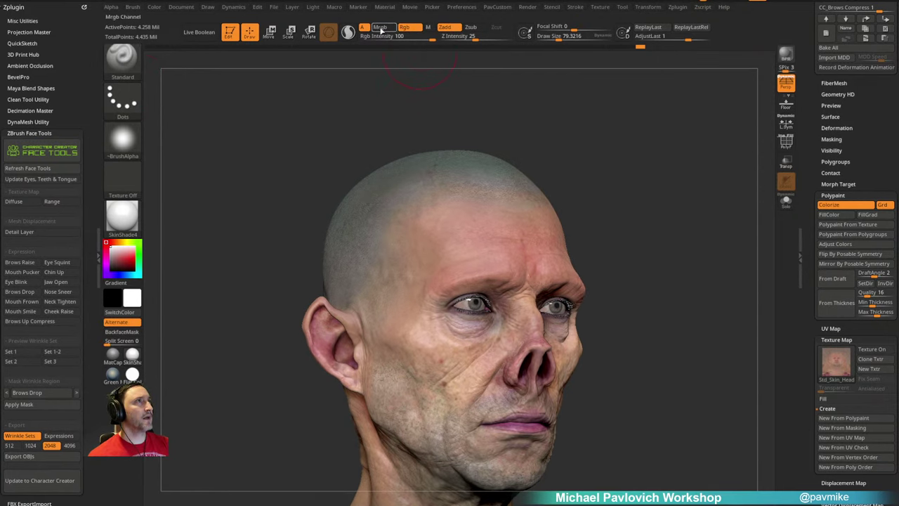
drag(359, 118, 536, 110)
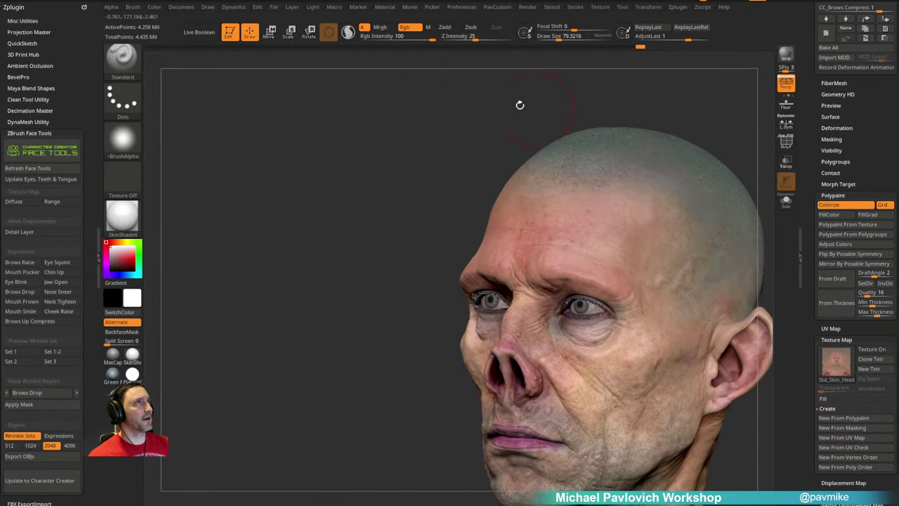
drag(432, 105, 392, 122)
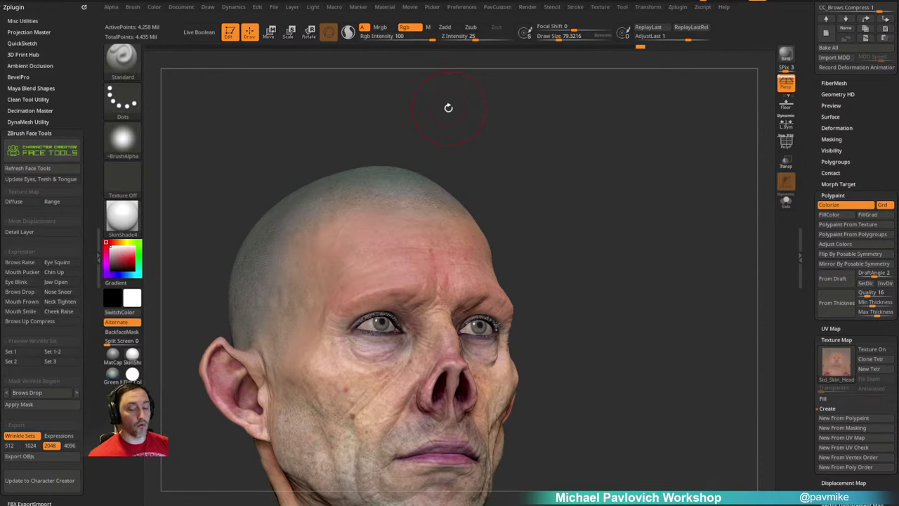
key(b)
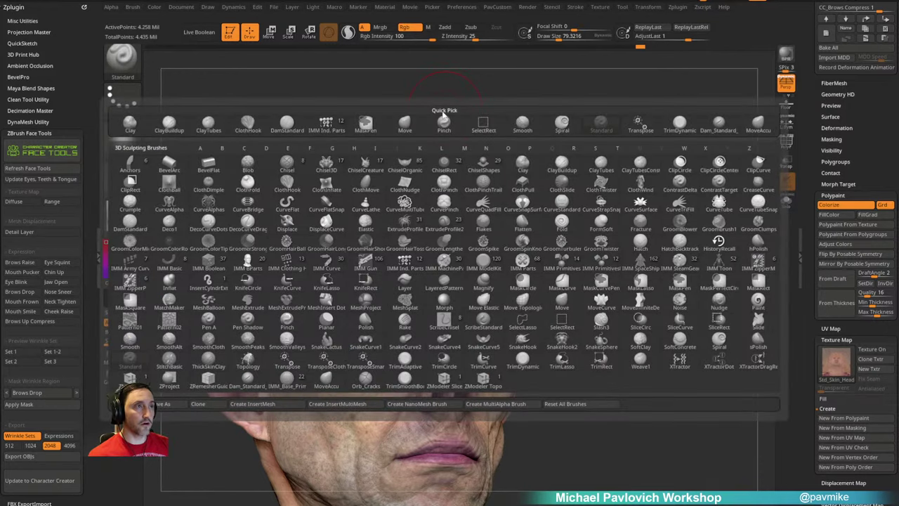
key(p)
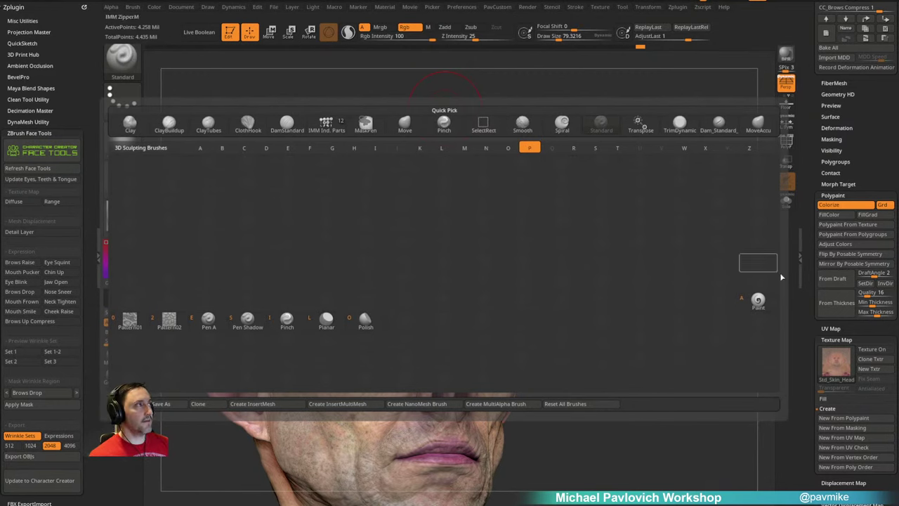
click(758, 300)
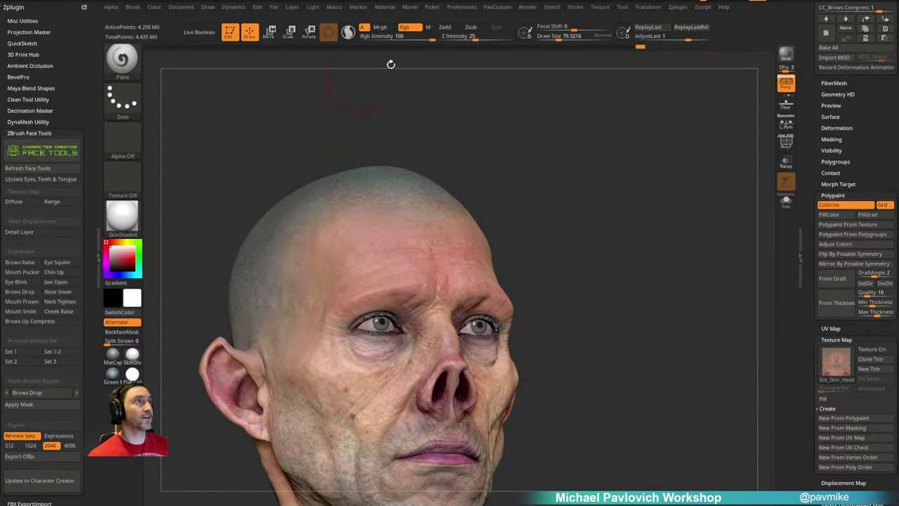
mouse_move(457, 118)
mouse_down()
mouse_move(641, 169)
mouse_move(578, 153)
mouse_up()
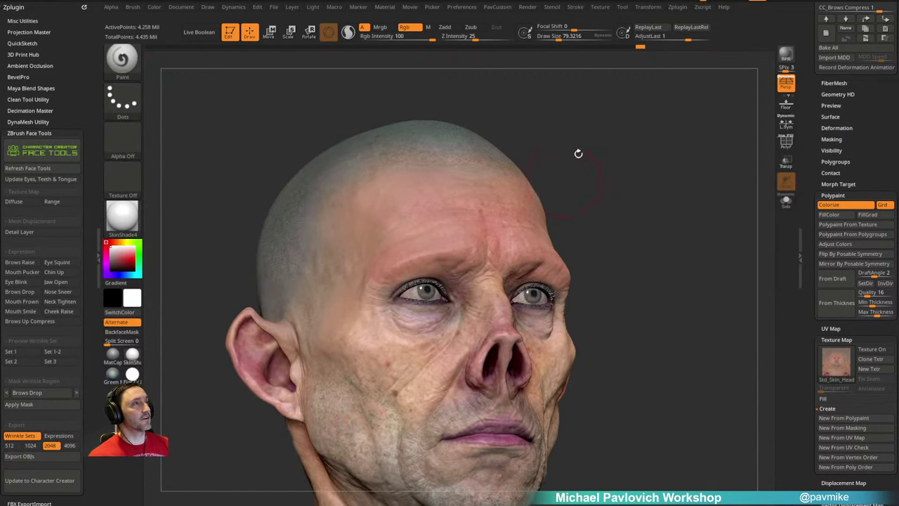
key(b)
key(s)
key(t)
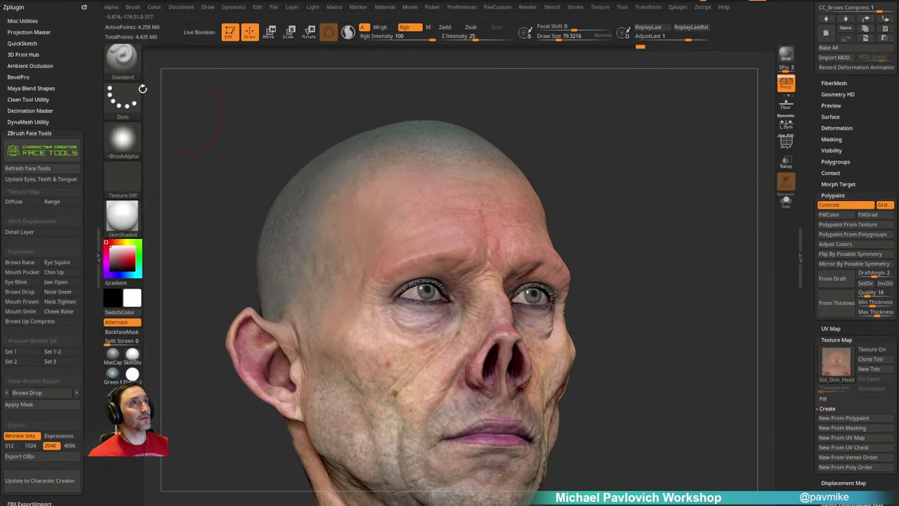
Step: Assign the speckled Alpha 23 to the Standard brush and keep the Dots stroke
drag(651, 204, 665, 190)
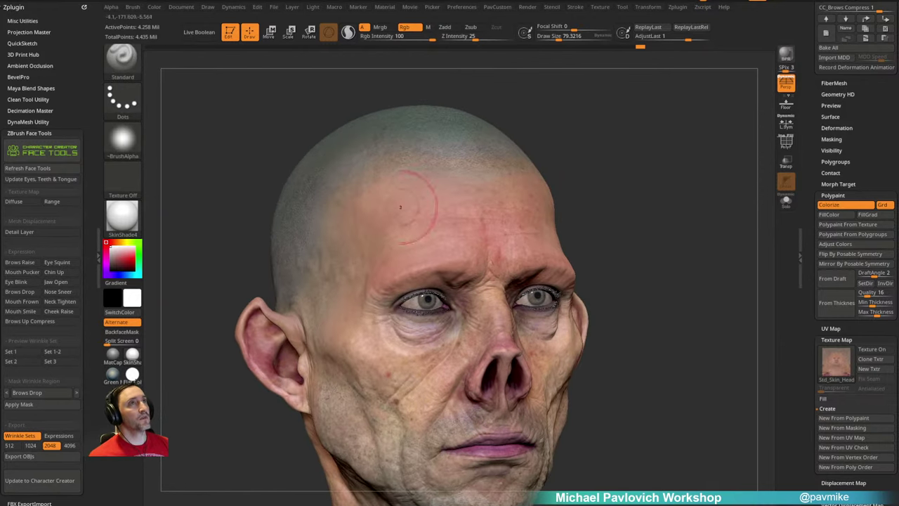
click(132, 145)
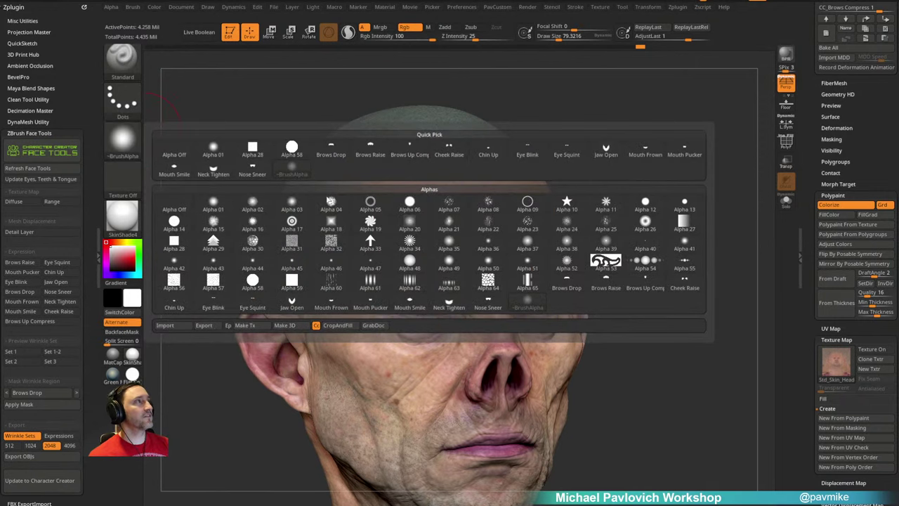
click(528, 226)
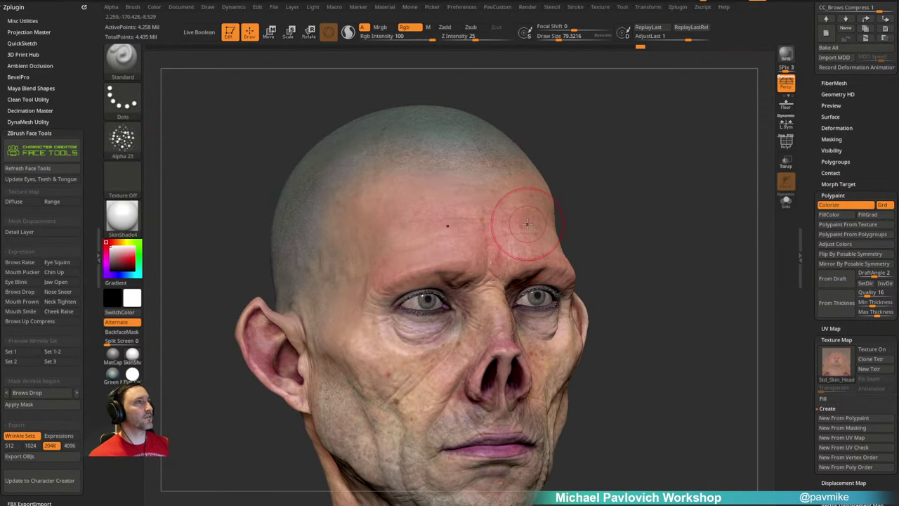
click(122, 99)
alt+drag(316, 148, 305, 132)
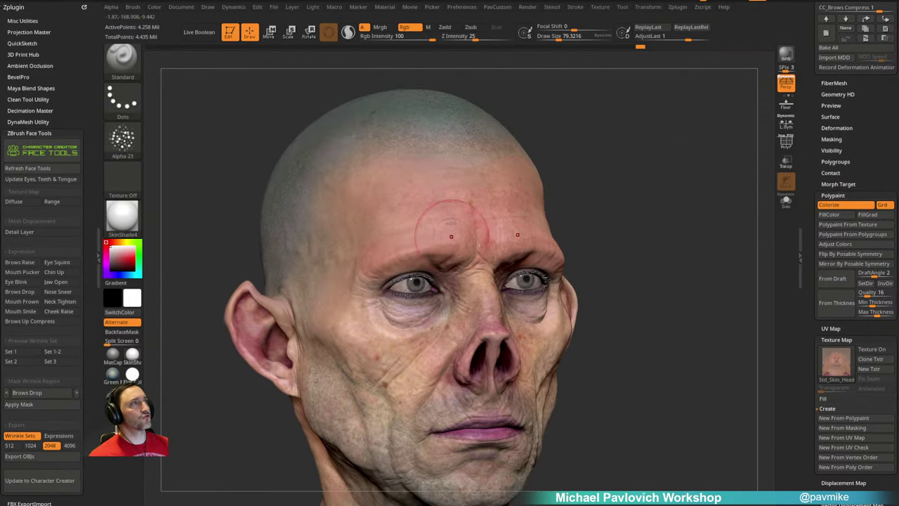
alt+drag(542, 141, 546, 157)
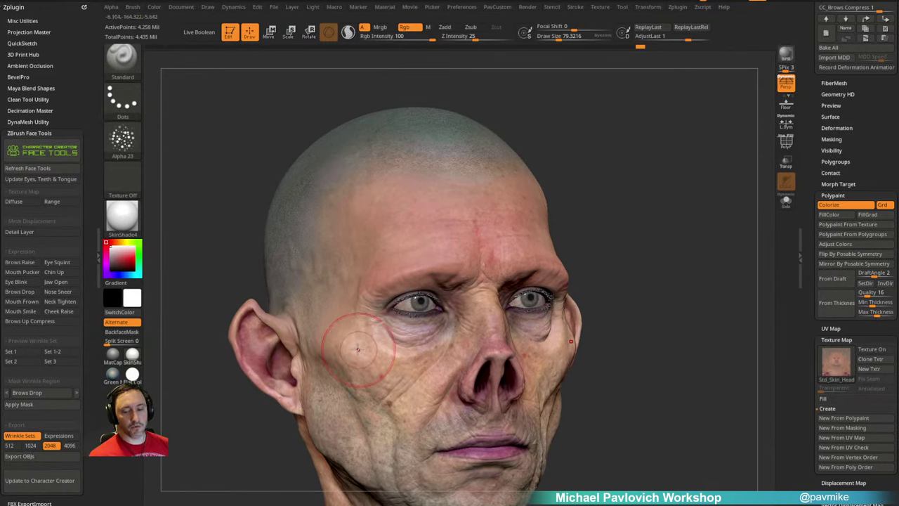
Step: Sample a light skin color from the face and paint it on the forehead with a draw size of about 49
key(c)
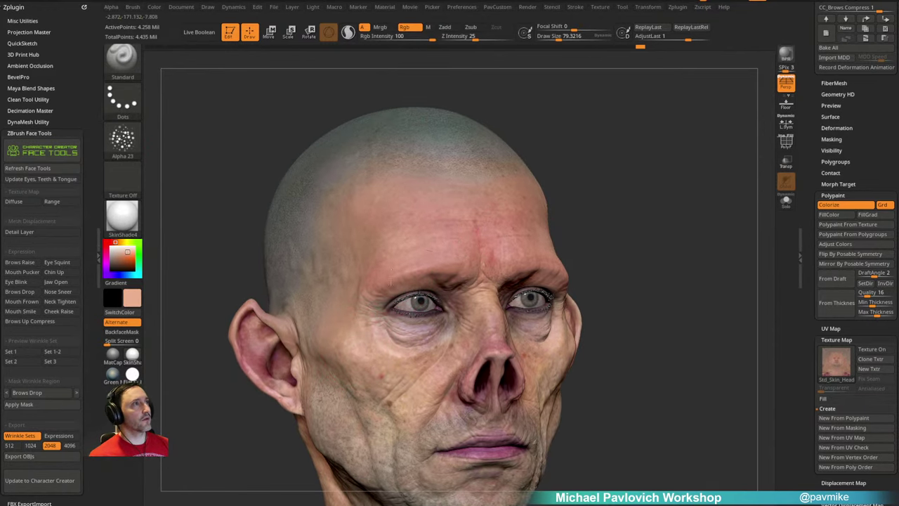
drag(455, 253, 469, 248)
key(s)
drag(460, 257, 453, 257)
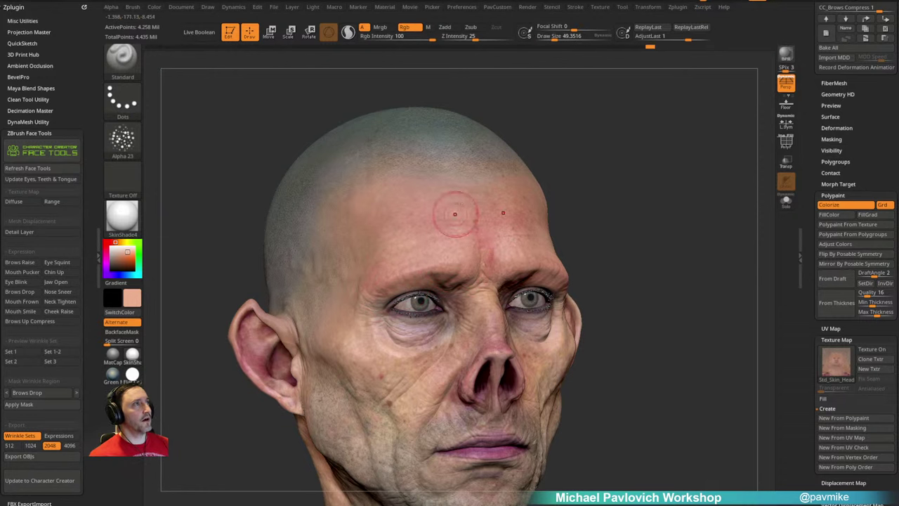
drag(554, 156, 513, 156)
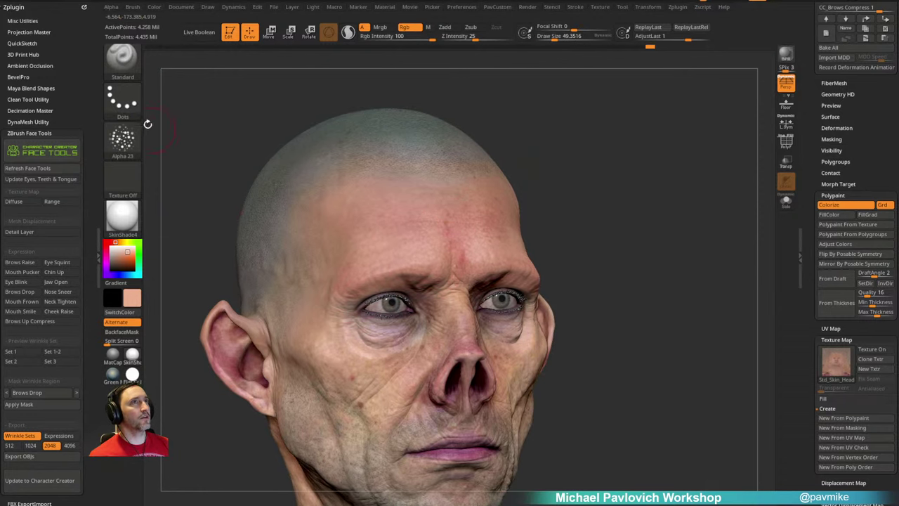
click(122, 100)
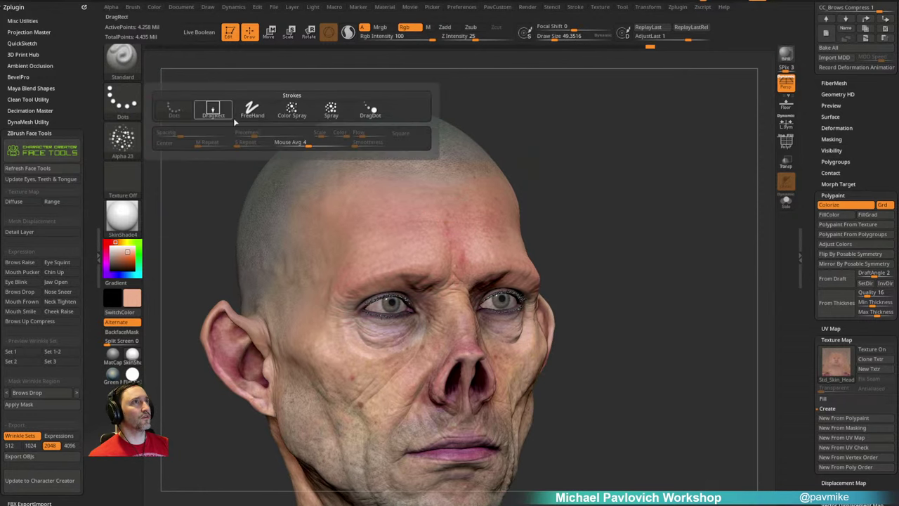
click(292, 109)
click(123, 99)
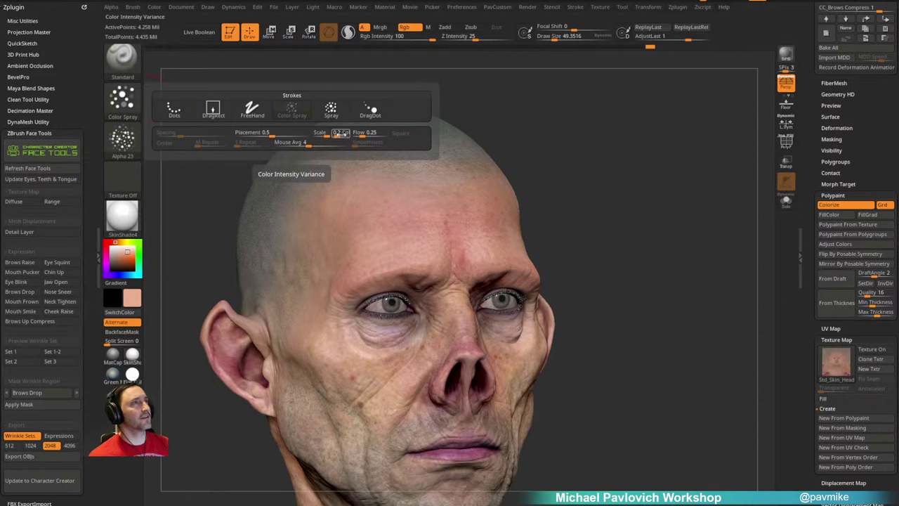
click(174, 110)
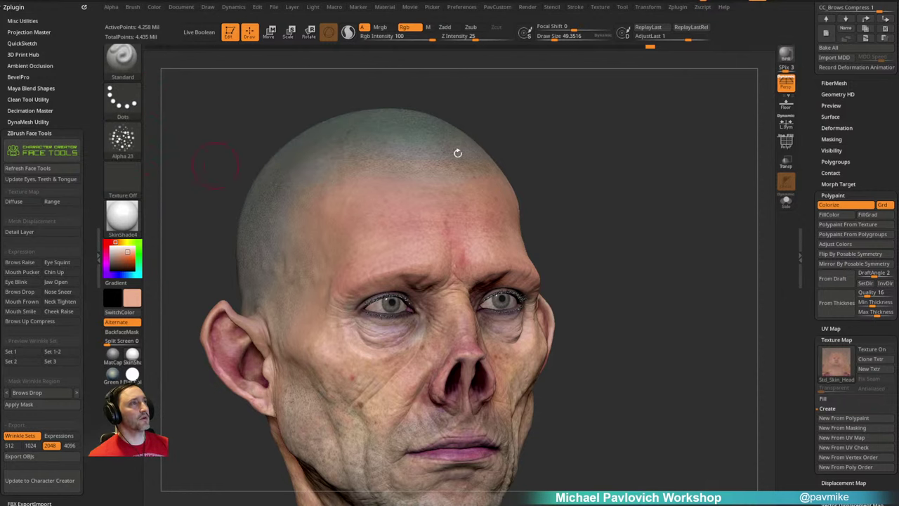
Step: Paint speckled skin color over the front of the scalp with a draw size of about 65
mouse_move(457, 152)
mouse_down()
mouse_move(590, 160)
mouse_move(526, 161)
mouse_move(435, 181)
mouse_up()
mouse_move(540, 151)
alt+mouse_down()
mouse_move(510, 192)
mouse_move(491, 164)
mouse_move(476, 209)
alt+mouse_up()
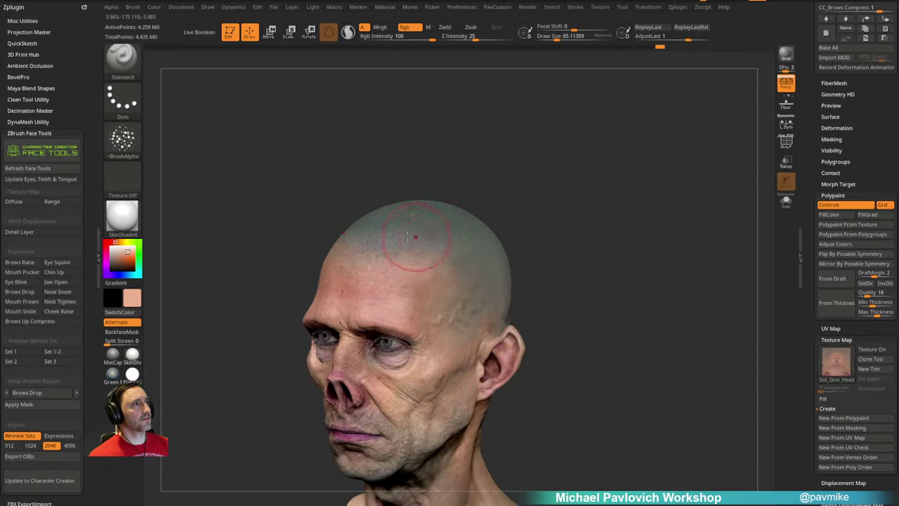
alt+drag(522, 189, 371, 64)
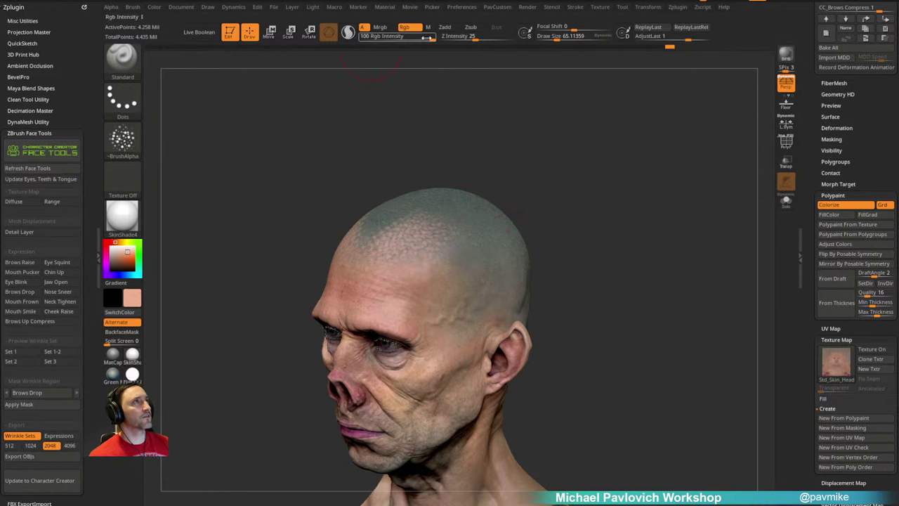
Step: Set Rgb Intensity to 44 and blend speckled skin color across the hairline and the side of the scalp
drag(428, 38, 394, 44)
alt+drag(451, 183, 427, 180)
mouse_move(354, 244)
mouse_down()
mouse_move(344, 224)
mouse_move(414, 214)
mouse_move(420, 242)
mouse_up()
drag(558, 175, 500, 184)
drag(447, 261, 429, 304)
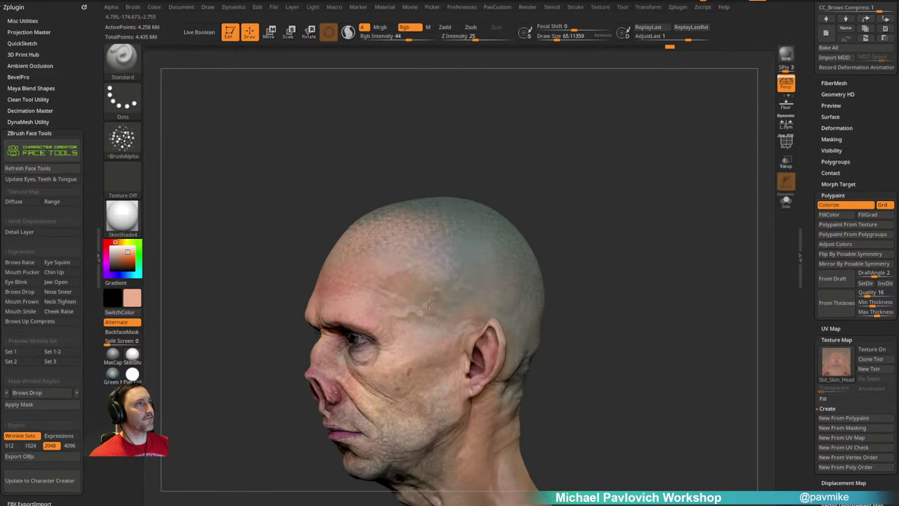
Step: Paint the side and back of the scalp with a draw size of about 140, and reduce the brush to about 76
mouse_move(604, 209)
mouse_down()
mouse_move(576, 195)
mouse_move(527, 196)
mouse_up()
key(])
mouse_move(473, 267)
mouse_down()
mouse_move(443, 246)
mouse_move(487, 323)
mouse_move(483, 342)
mouse_up()
alt+drag(612, 235, 590, 255)
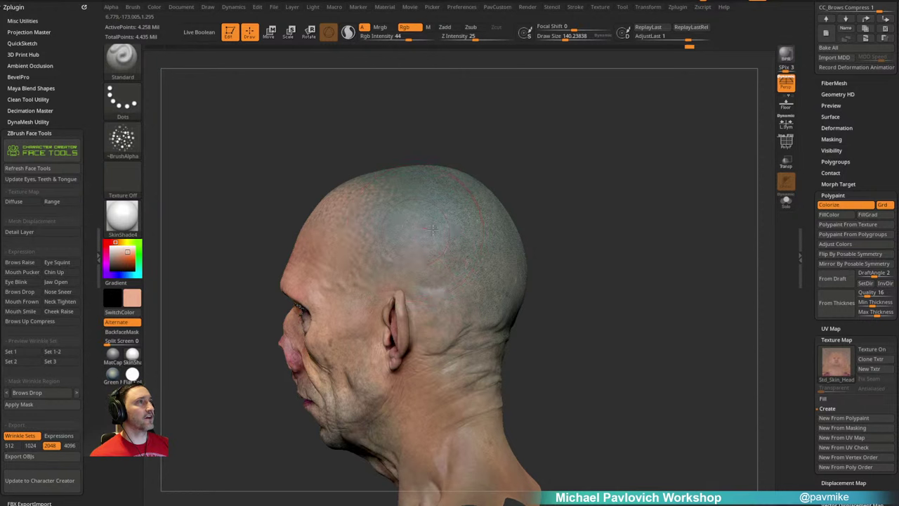
key(bracketleft)
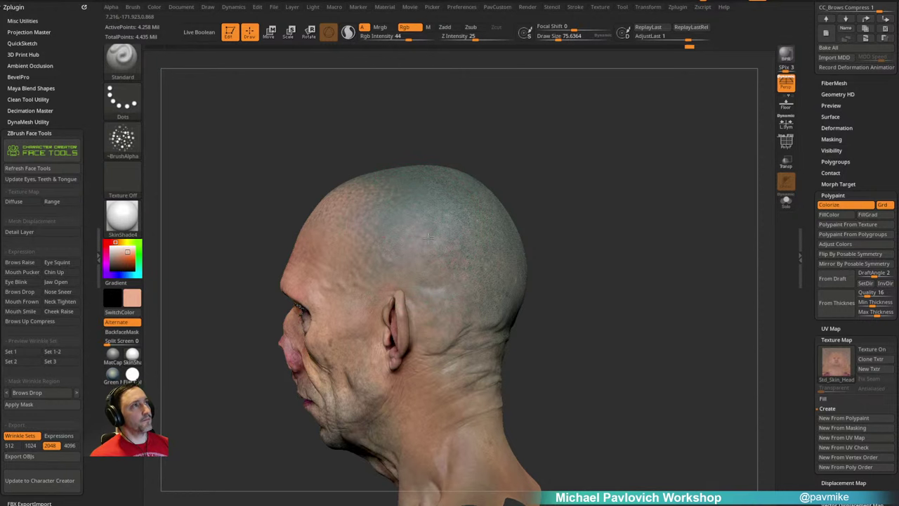
Step: Turn off polypaint display on the CC_Base_SkinHead subtool and view the face with the Green Metallic material
right_drag(463, 327, 758, 134)
drag(818, 121, 843, 234)
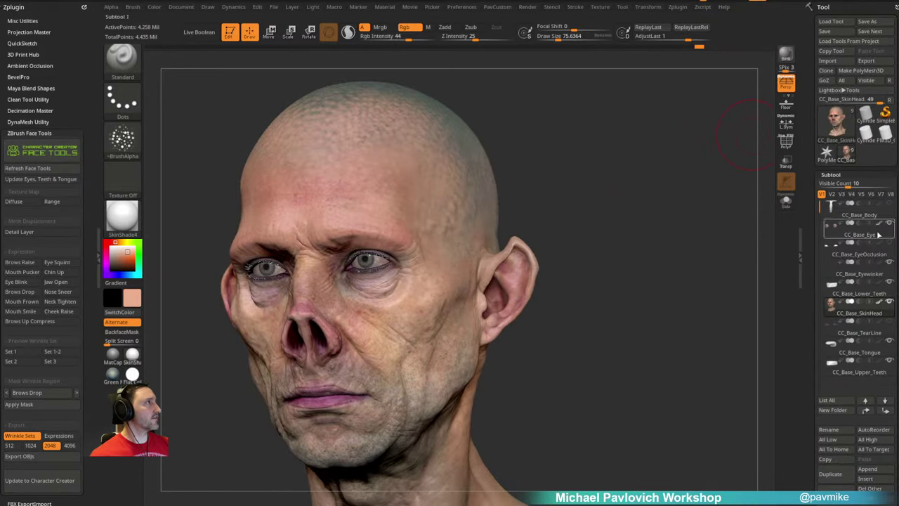
click(879, 301)
right_drag(686, 255, 773, 260)
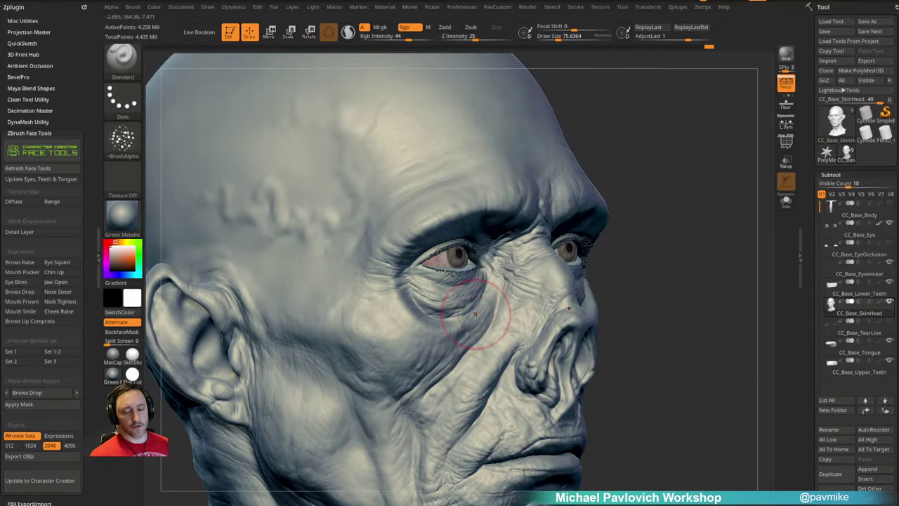
Step: Select the Standard brush, reduce its draw size to about 12 and turn its alpha off
key(b)
key(d)
key(s)
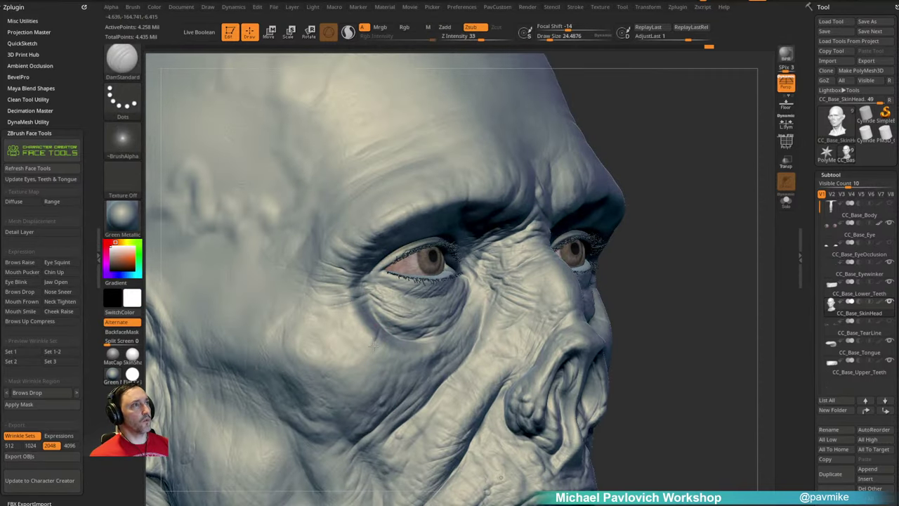
key(b)
key(s)
key(t)
key(s)
drag(355, 339, 349, 340)
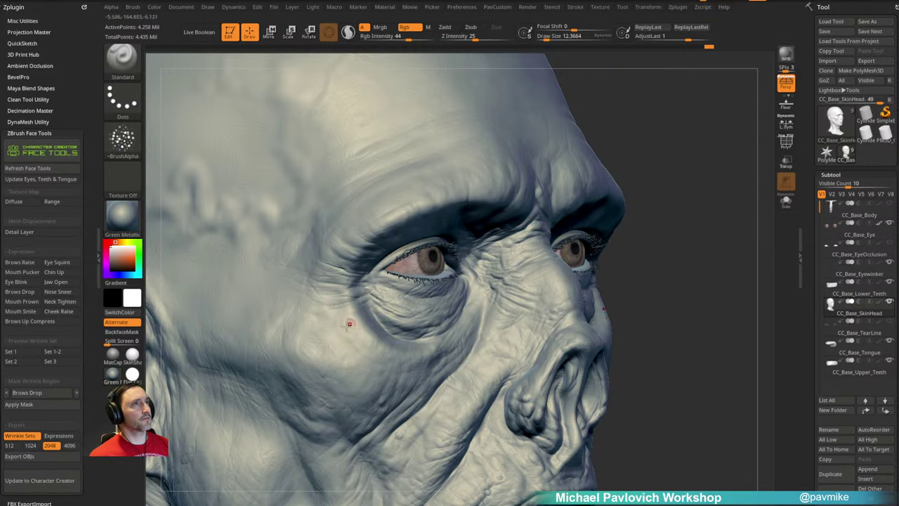
right_drag(245, 128, 261, 145)
click(122, 140)
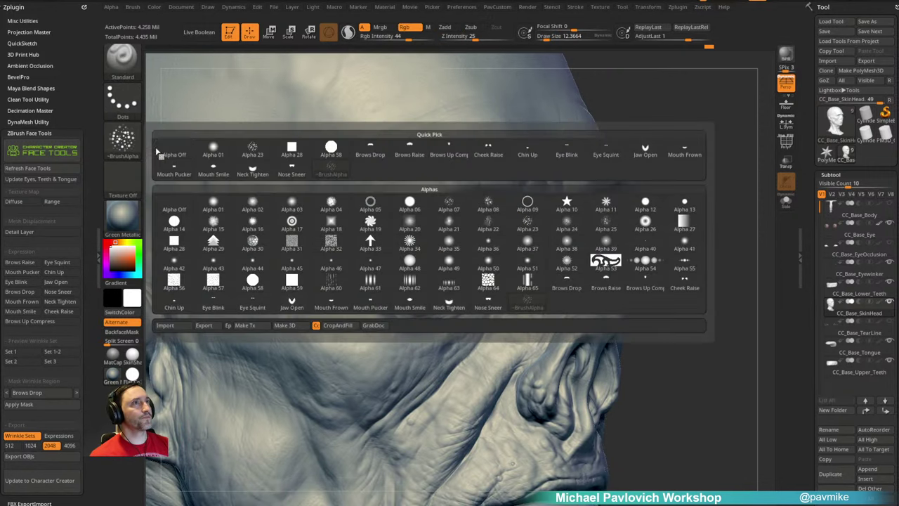
click(154, 152)
Step: Switch the brush from Rgb to Zadd and sculpt fine raised lines on the cheek and temple
drag(323, 291, 378, 354)
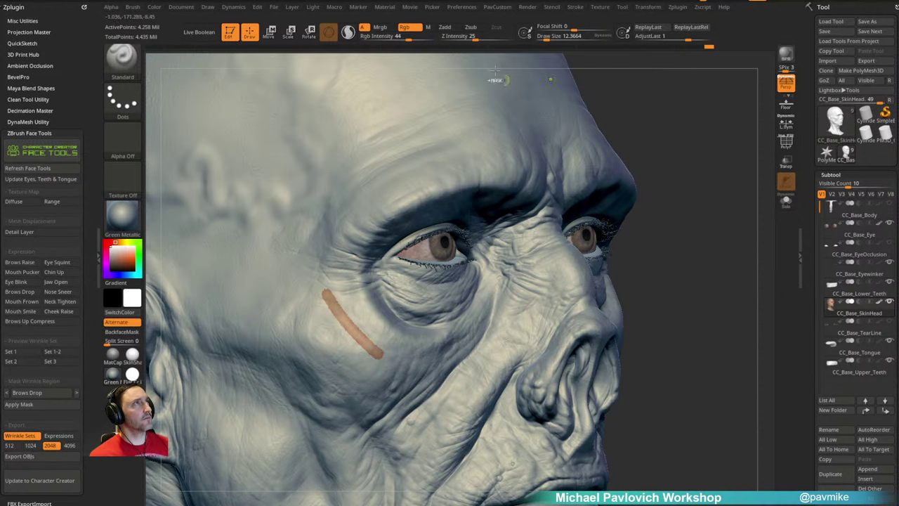
key(ctrl+z)
click(406, 27)
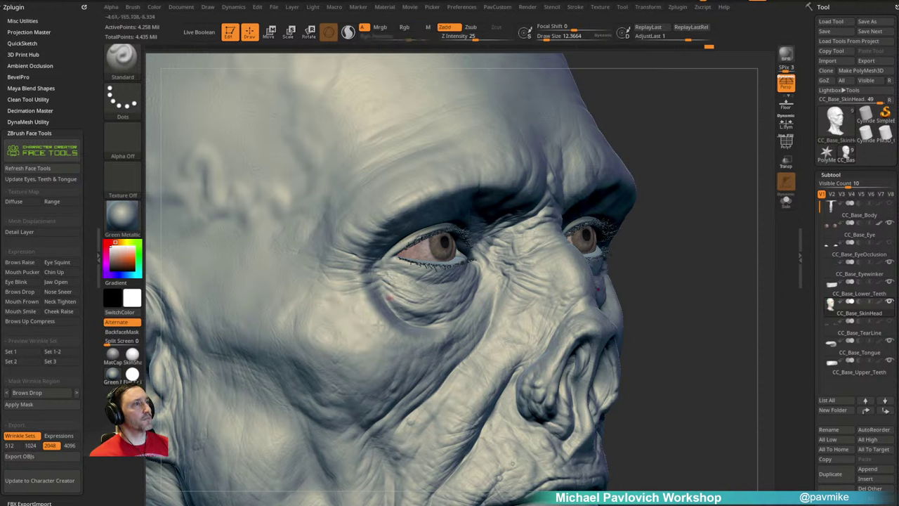
drag(324, 266, 404, 362)
key(ctrl+z)
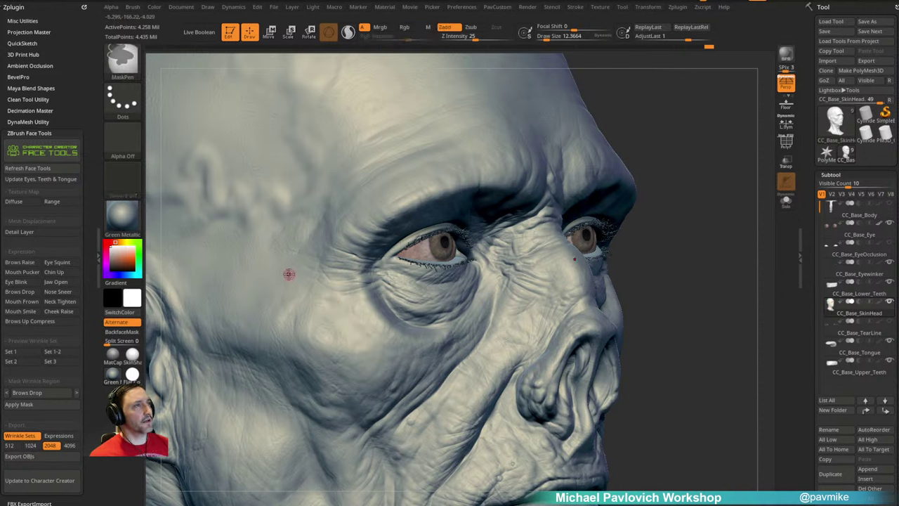
drag(320, 291, 410, 343)
mouse_move(287, 210)
mouse_down()
mouse_move(367, 261)
mouse_move(430, 280)
mouse_up()
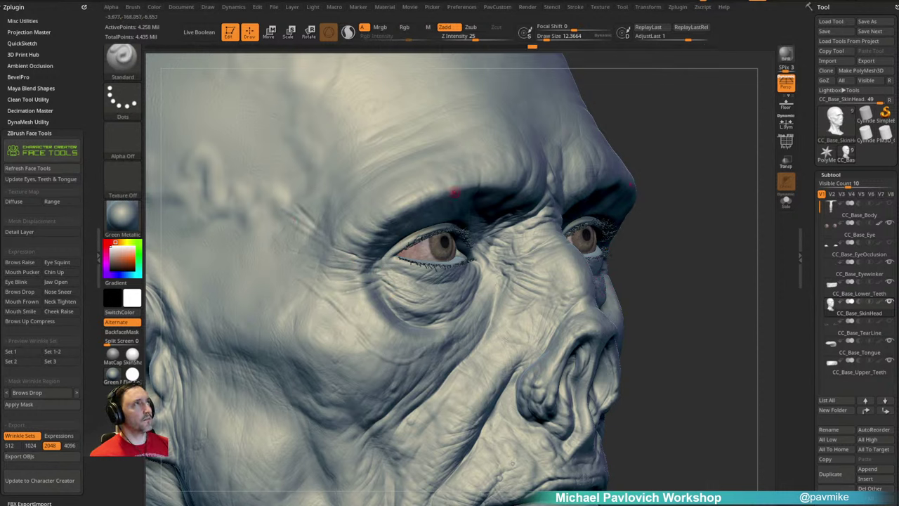
Step: Try a smooth curved stroke on the cheek using LazyMouse with a LazyRadius of 74
click(574, 10)
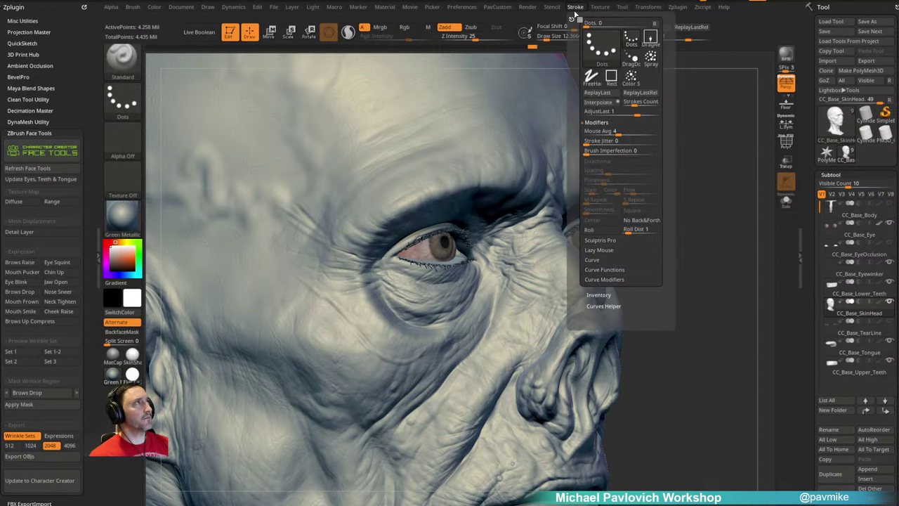
click(598, 250)
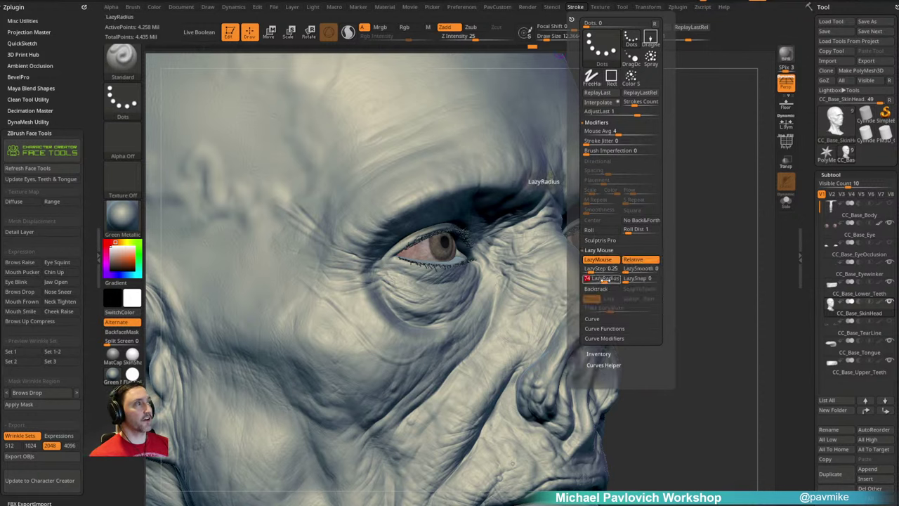
mouse_move(326, 265)
mouse_down()
mouse_move(272, 302)
mouse_move(319, 353)
mouse_move(348, 321)
mouse_up()
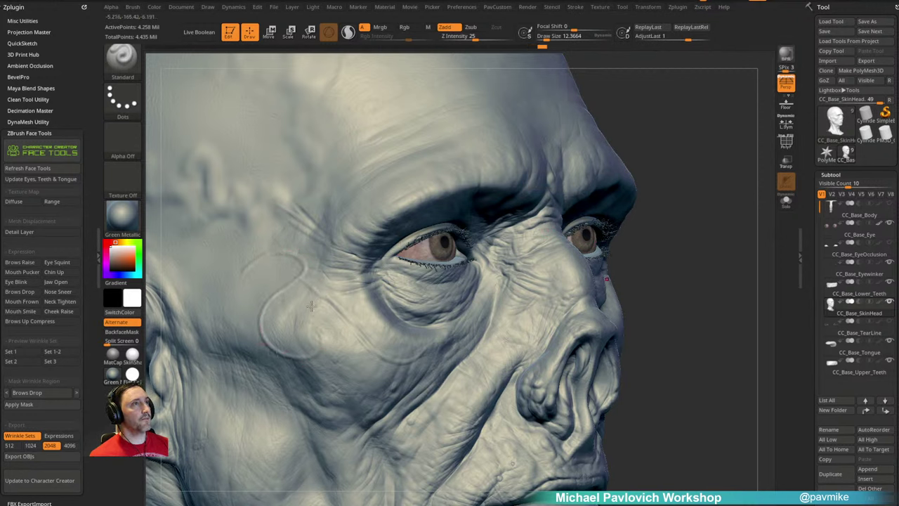
key(ctrl+z)
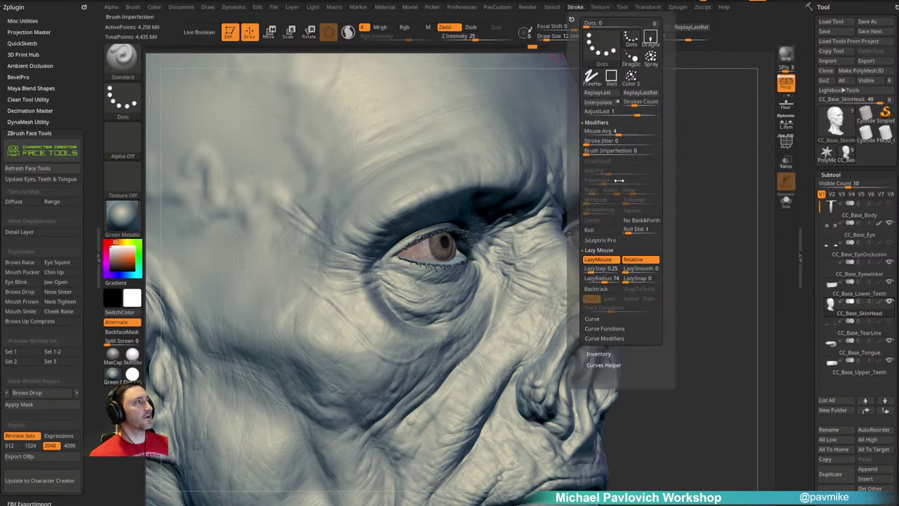
Step: Set LazyRadius to 1 and sculpt short fine wrinkle strokes on the cheek and beside the eye
click(575, 7)
drag(596, 280, 585, 280)
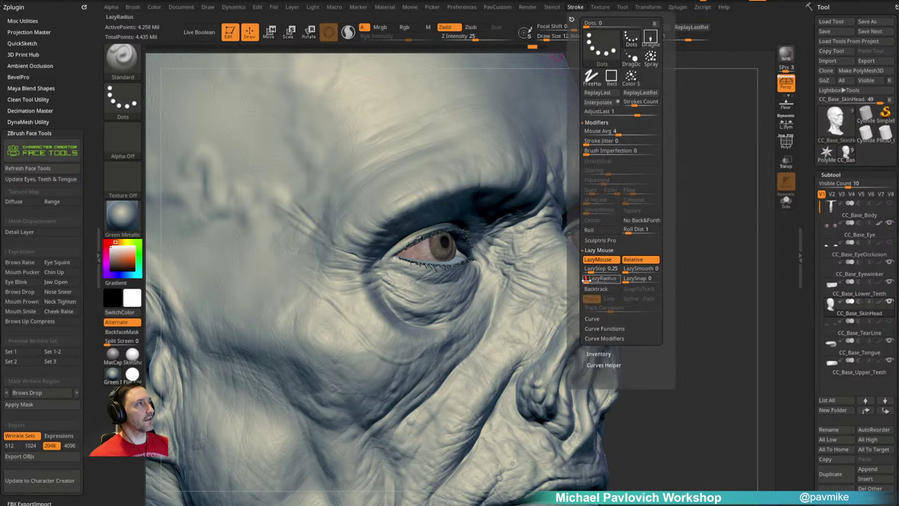
drag(319, 303, 355, 354)
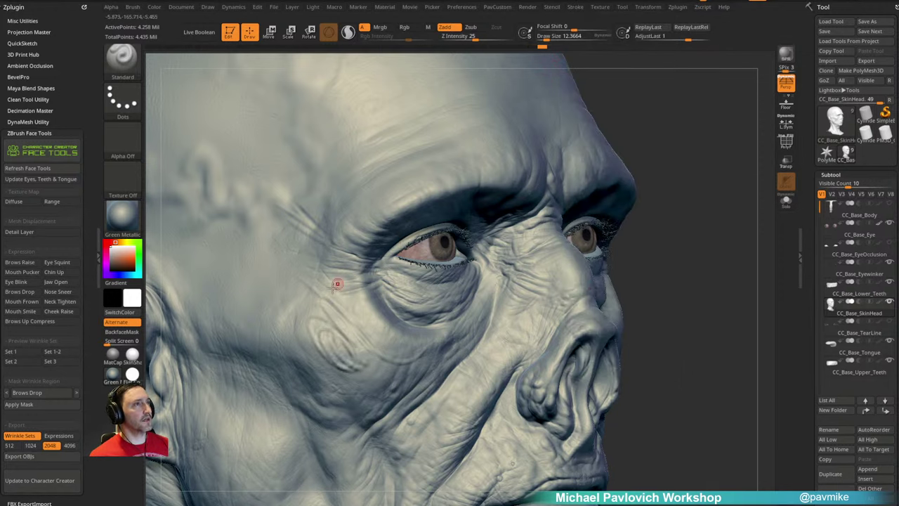
key(ctrl+z)
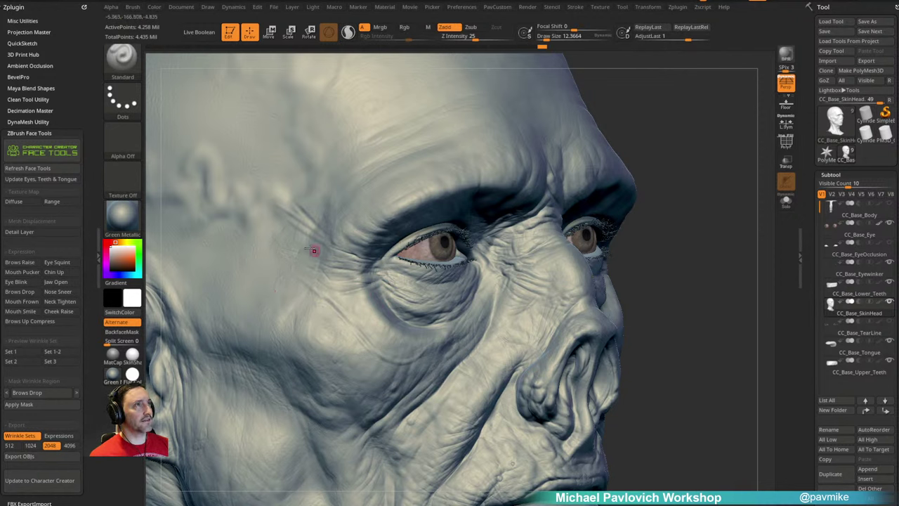
click(322, 251)
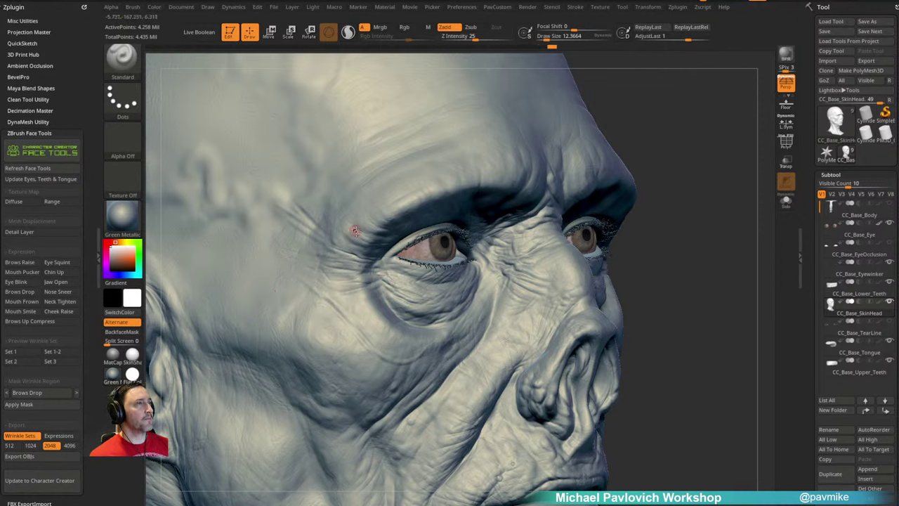
drag(326, 287, 276, 286)
drag(332, 326, 266, 308)
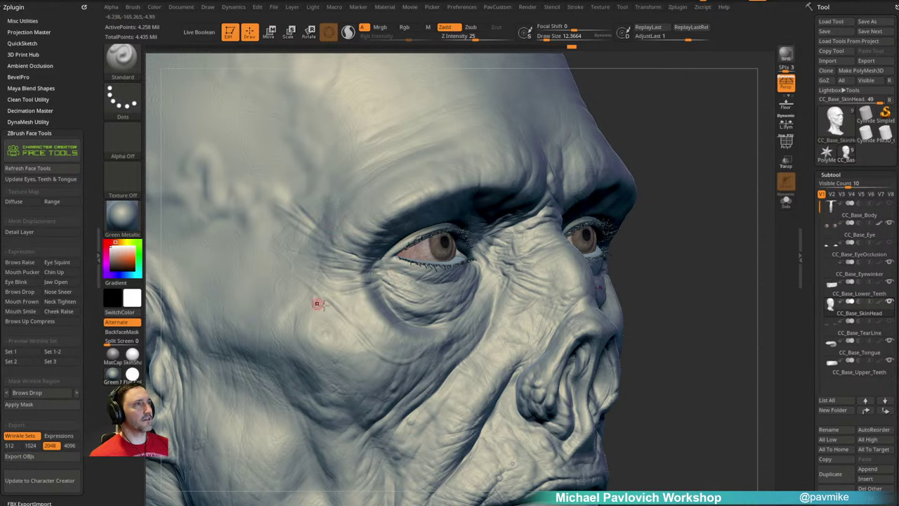
drag(354, 305, 297, 295)
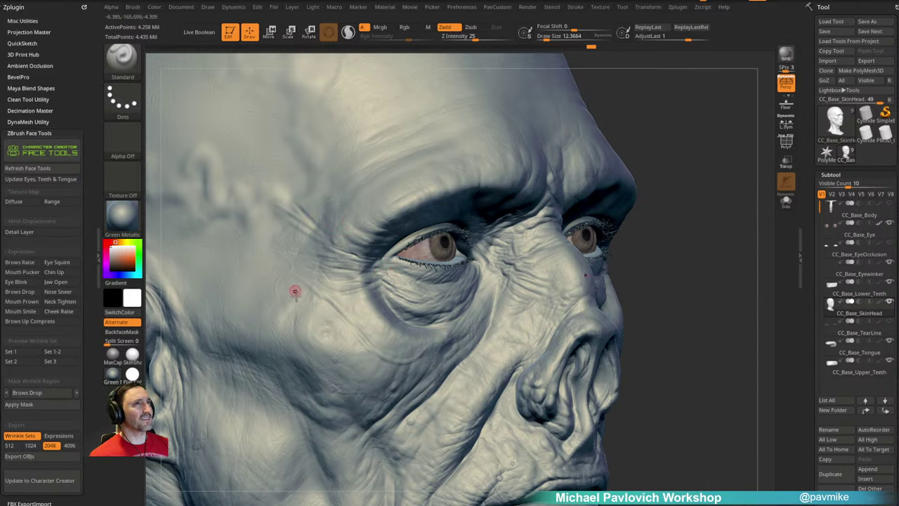
Step: Turn off LazyMouse and dab small raised bumps on the upper cheek below the eye
click(576, 8)
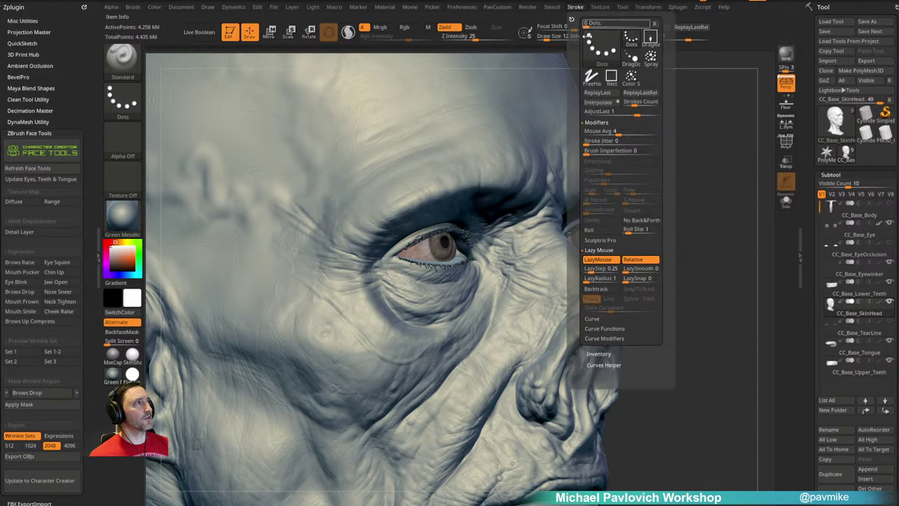
click(605, 260)
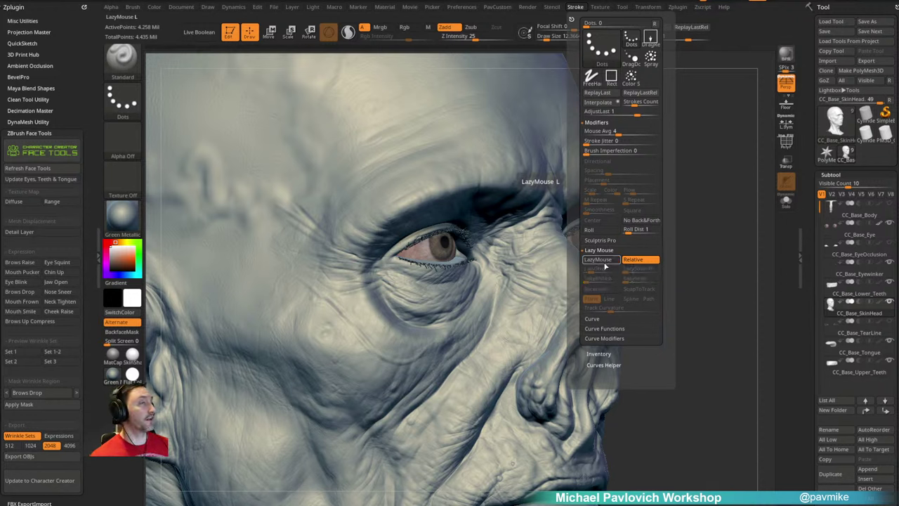
click(351, 300)
click(364, 309)
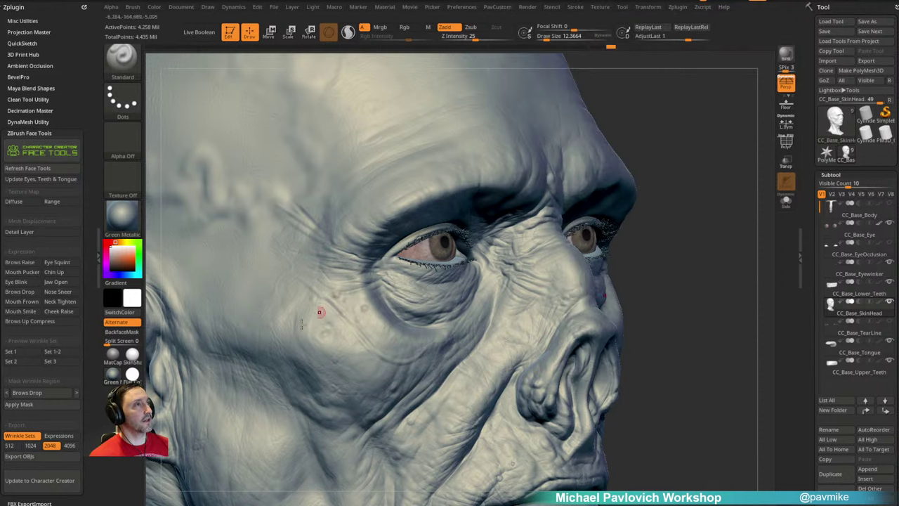
click(286, 325)
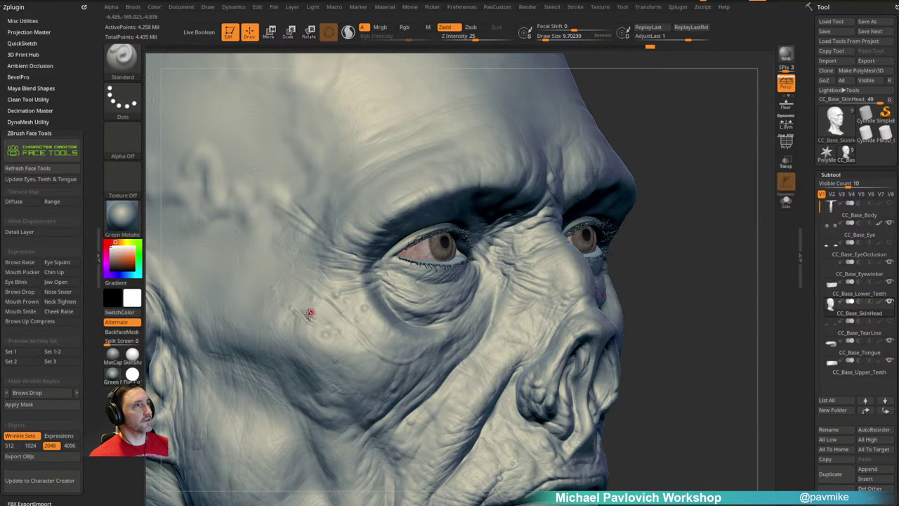
Step: Frame the whole head, apply the SkinShade4 material and turn the head's polypaint back on
key(f)
drag(678, 169, 688, 199)
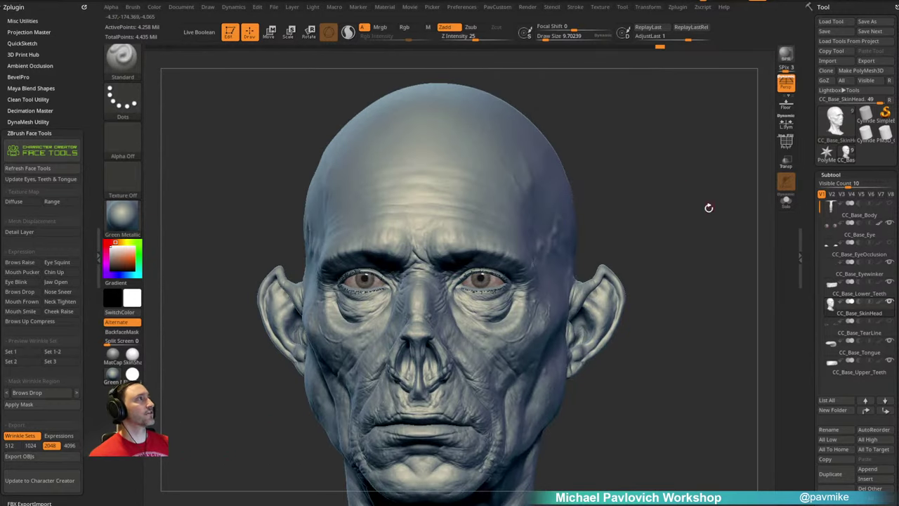
drag(695, 199, 689, 204)
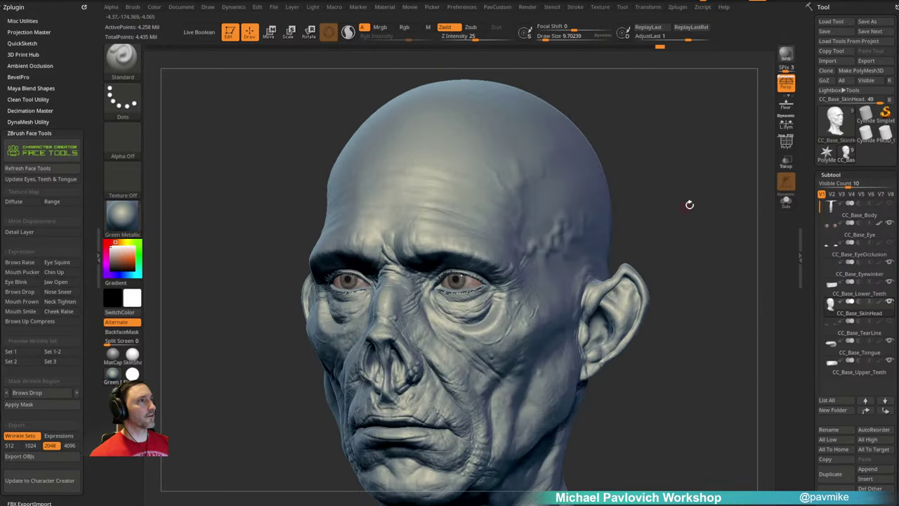
click(133, 355)
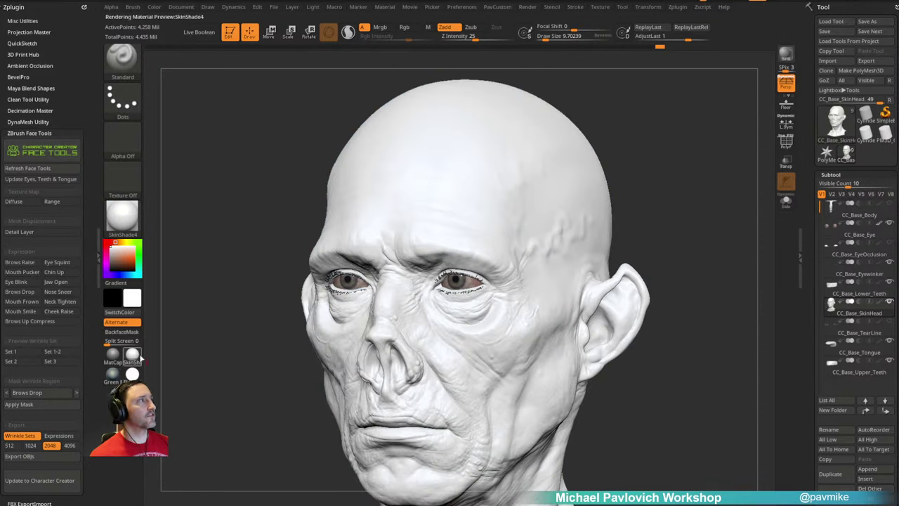
click(878, 302)
Step: Restore the speckled BrushAlpha with a draw size of about 103 and switch the brush from Zadd back to Rgb
mouse_move(660, 193)
mouse_down()
mouse_move(684, 217)
mouse_move(660, 247)
mouse_move(566, 240)
mouse_move(618, 192)
mouse_move(464, 199)
mouse_up()
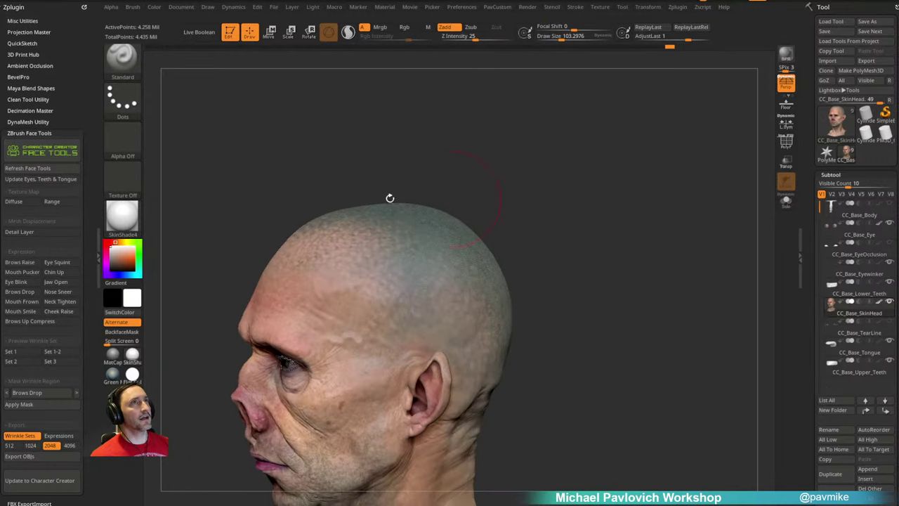
click(122, 140)
click(330, 151)
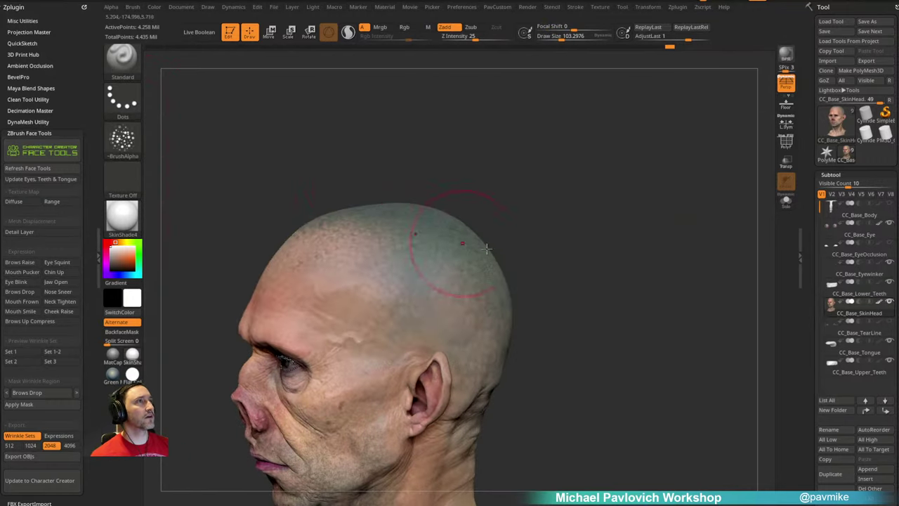
drag(527, 232, 548, 221)
drag(443, 270, 397, 280)
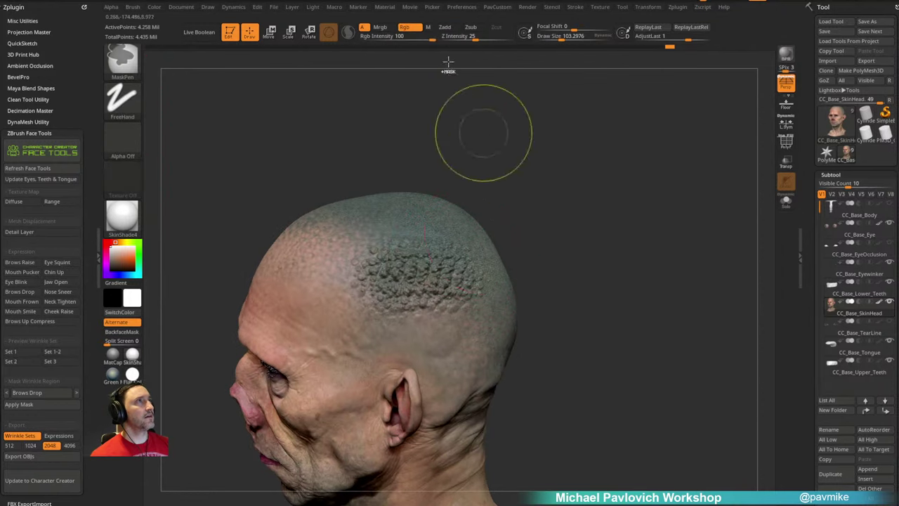
key(ctrl+z)
click(449, 28)
click(409, 27)
Step: Try a white speckled color stroke across the scalp, and undo it
drag(524, 192, 594, 176)
drag(474, 214, 587, 198)
right_drag(587, 198, 561, 185)
mouse_move(370, 205)
mouse_down()
mouse_move(468, 206)
mouse_move(491, 225)
mouse_up()
key(ctrl+z)
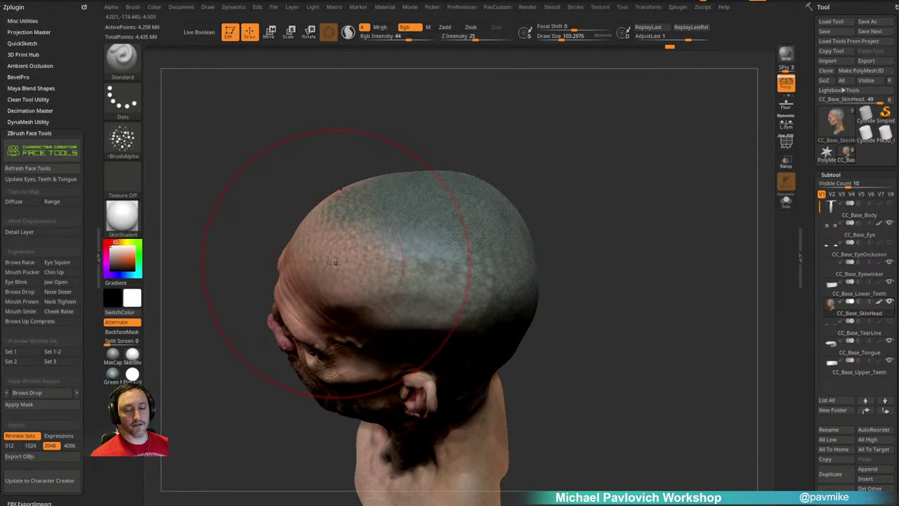
Step: Sample a muted skin color from the front of the scalp and paint it over the top and back of the scalp
key(c)
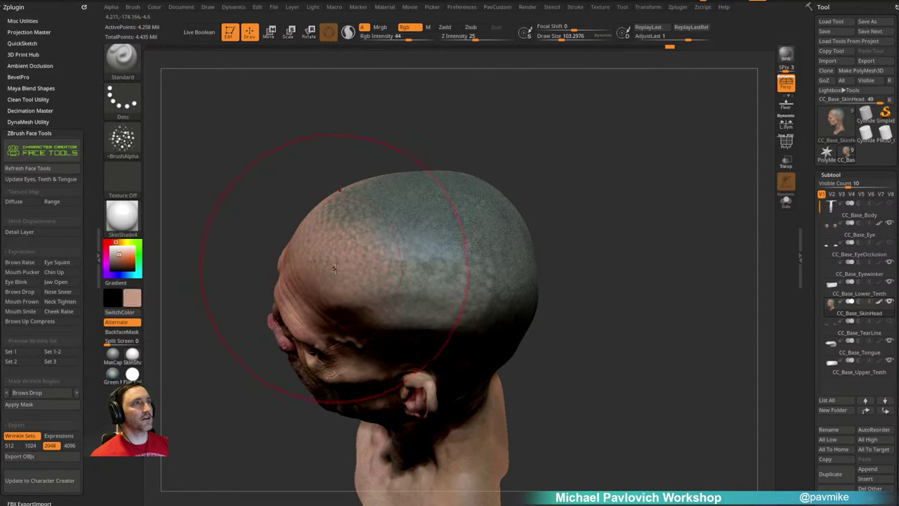
mouse_move(618, 197)
right_down()
mouse_move(560, 152)
mouse_move(580, 131)
mouse_move(636, 131)
right_up()
drag(422, 185, 354, 175)
right_drag(435, 173, 615, 164)
mouse_move(490, 154)
mouse_down()
mouse_move(513, 187)
mouse_move(531, 169)
mouse_up()
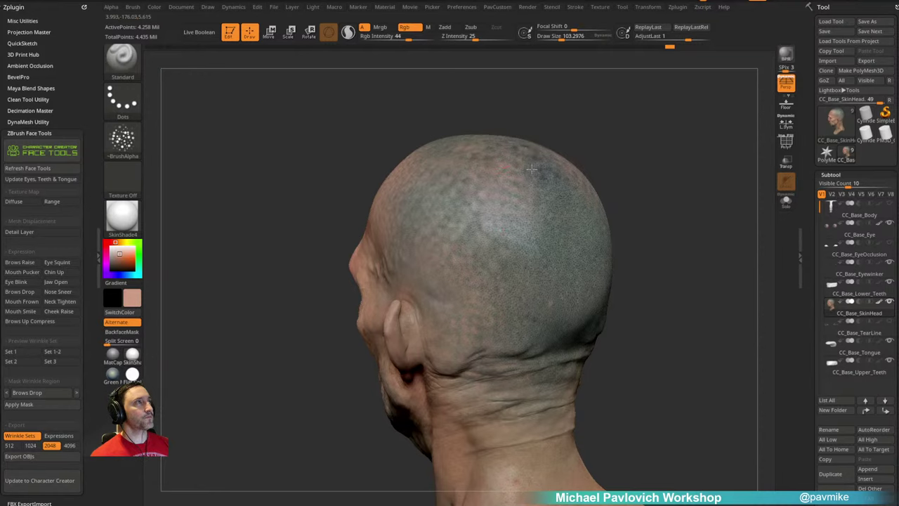
Step: Blend speckled skin color over the side and crown of the scalp, and reduce the draw size to about 72
drag(596, 161, 168, 289)
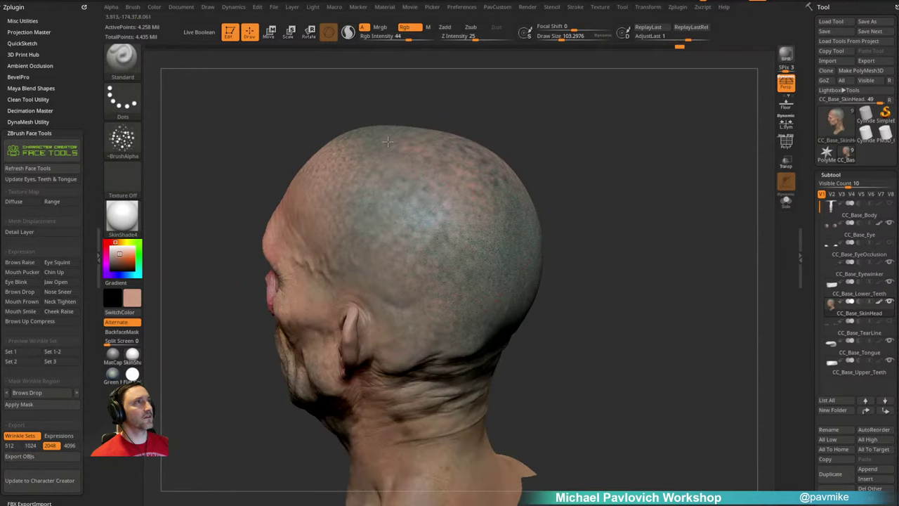
mouse_move(387, 142)
mouse_down()
mouse_move(421, 134)
mouse_move(520, 207)
mouse_move(431, 247)
mouse_up()
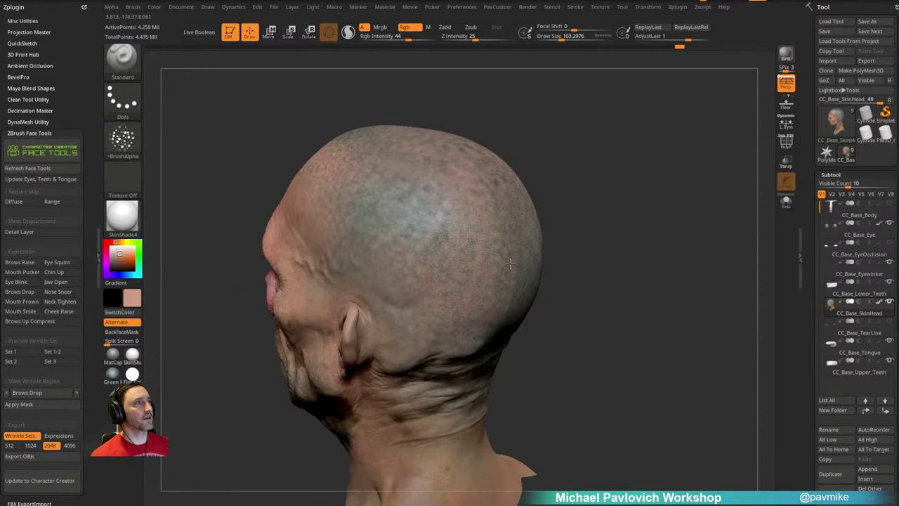
mouse_move(483, 140)
mouse_down()
mouse_move(542, 161)
mouse_move(457, 217)
mouse_up()
mouse_move(351, 239)
mouse_down()
mouse_move(393, 203)
mouse_move(441, 223)
mouse_up()
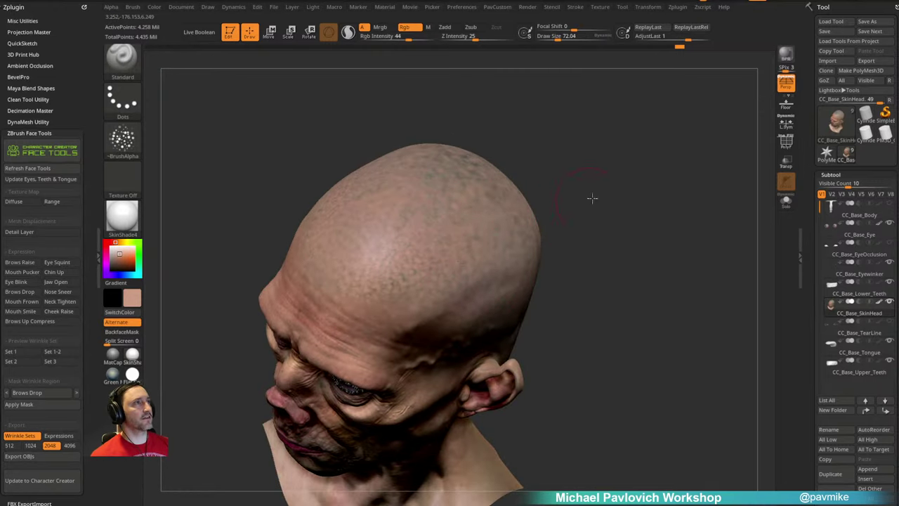
Step: Sample a light pinkish skin color (218, 174, 153) from the scalp and enlarge the draw size to about 156
drag(592, 199, 391, 261)
drag(326, 341, 417, 288)
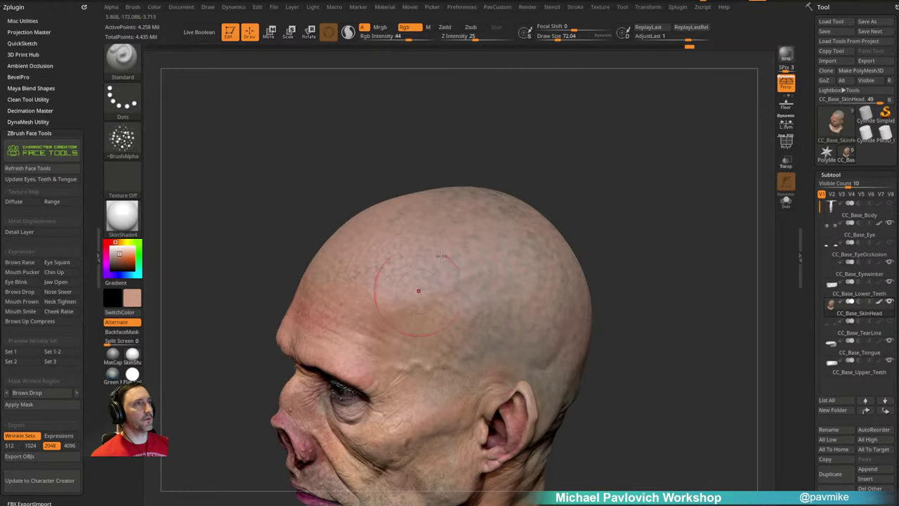
right_drag(417, 288, 424, 203)
key(c)
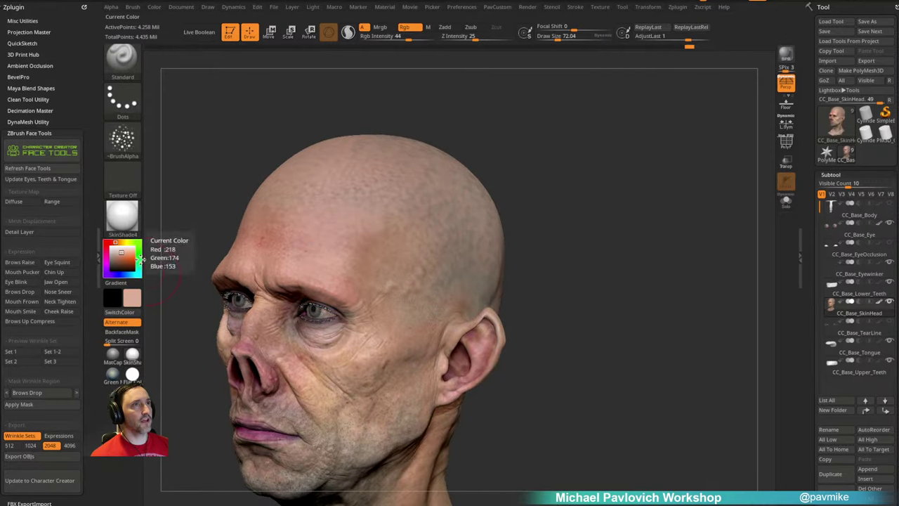
mouse_move(533, 161)
ctrl+right_down()
mouse_move(538, 117)
mouse_move(464, 127)
ctrl+right_up()
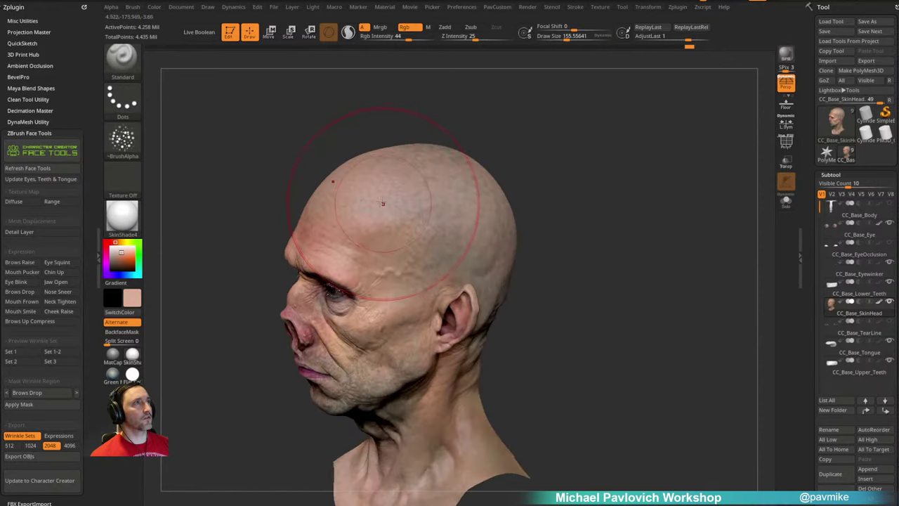
Step: Paint the speckled light skin color over the side and back of the scalp at a draw size of about 79
right_drag(572, 167, 608, 168)
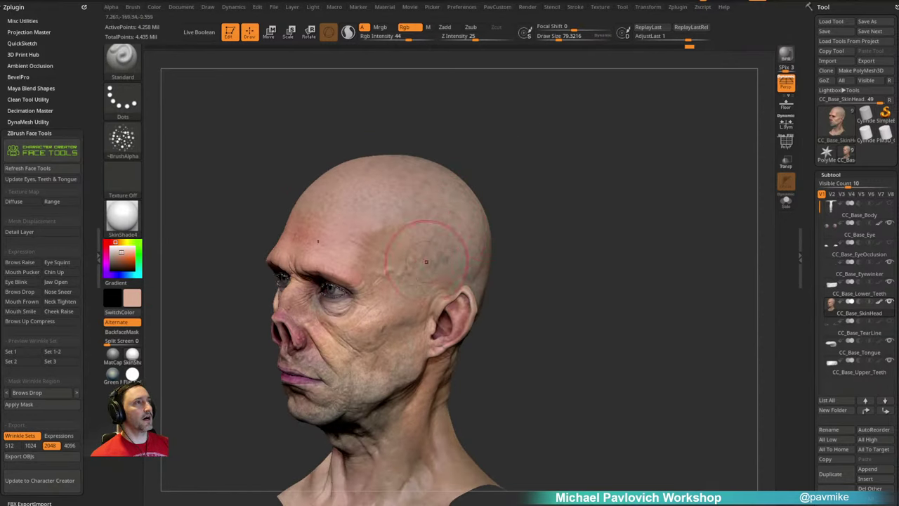
shift+right_drag(534, 190, 615, 168)
drag(525, 301, 519, 219)
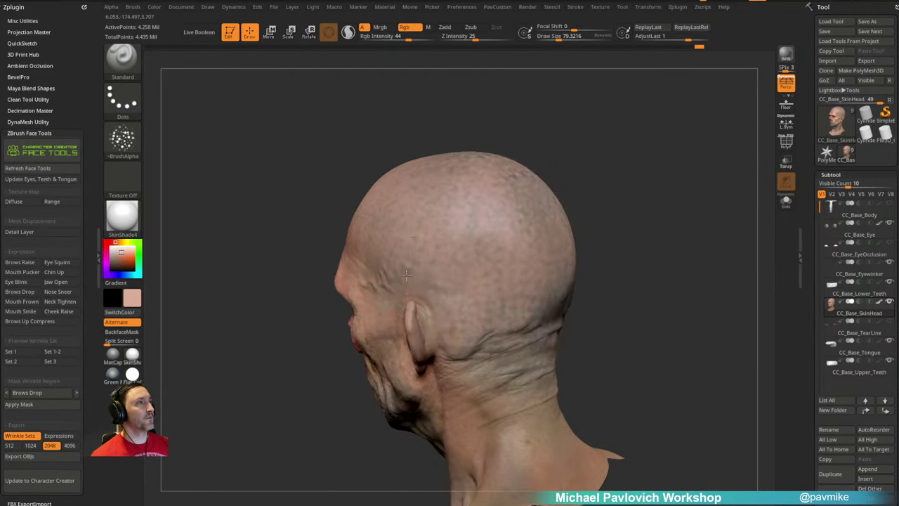
Step: Reduce the draw size to about 38 and turn the brush alpha off
mouse_move(558, 284)
right_down()
mouse_move(678, 175)
mouse_move(589, 211)
mouse_move(643, 191)
right_up()
key(s)
drag(638, 200, 628, 200)
mouse_move(627, 200)
alt+right_down()
mouse_move(670, 192)
mouse_move(676, 201)
alt+right_up()
alt+right_drag(582, 176, 657, 209)
drag(656, 209, 501, 260)
click(122, 140)
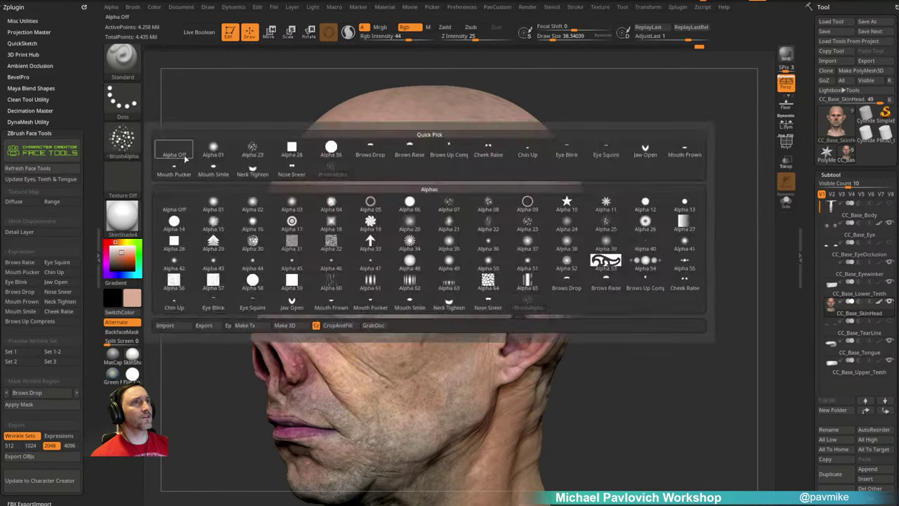
click(184, 156)
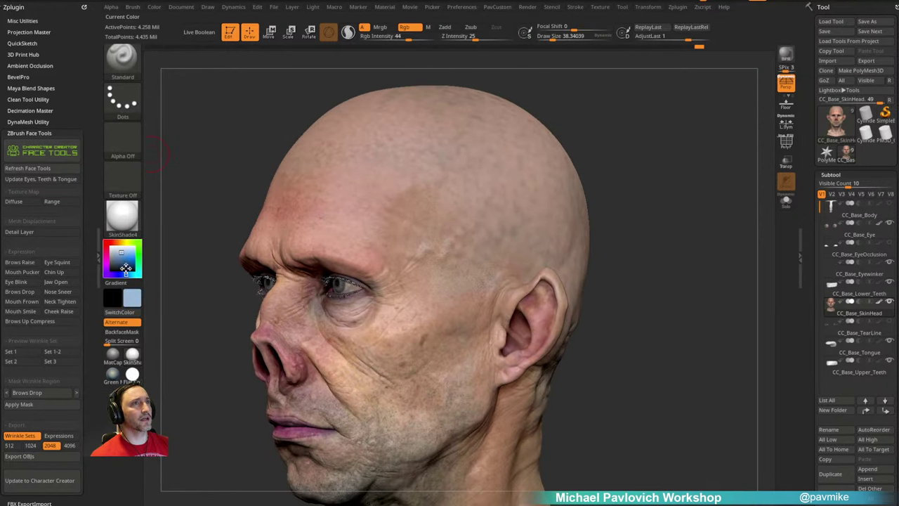
Step: Paint thin blue vein strokes across the temple at a draw size of about 17 and soften them with smoothing
mouse_move(605, 106)
mouse_down()
mouse_move(618, 142)
mouse_move(431, 267)
mouse_move(468, 268)
mouse_up()
alt+drag(699, 175, 706, 173)
shift+drag(463, 253, 434, 290)
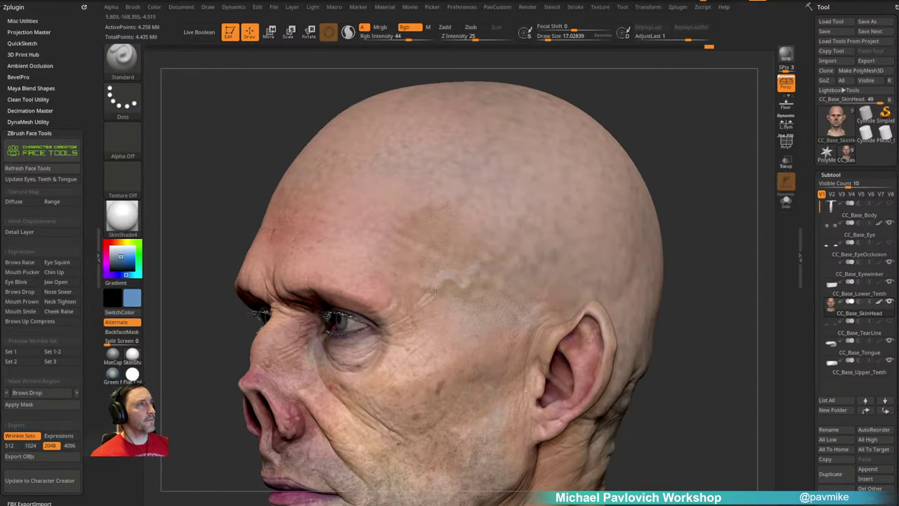
drag(713, 171, 591, 180)
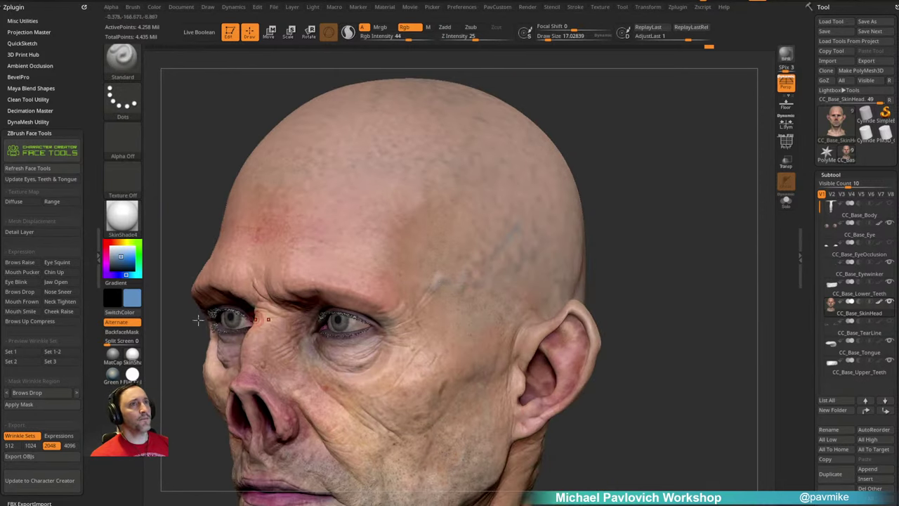
Step: Compare the Alpha and Texture settings of the Standard brush with those of the Smooth brush
click(133, 7)
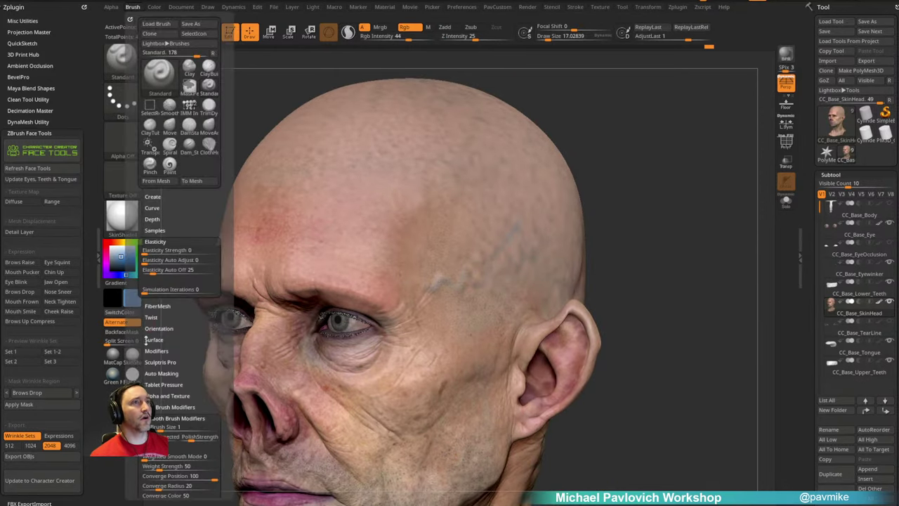
scroll(149, 342, down, 5)
key(shift)
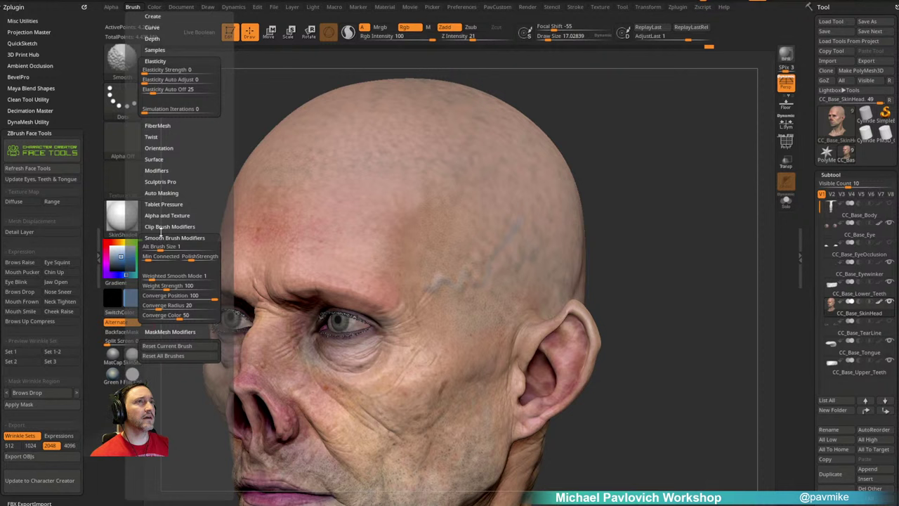
click(161, 215)
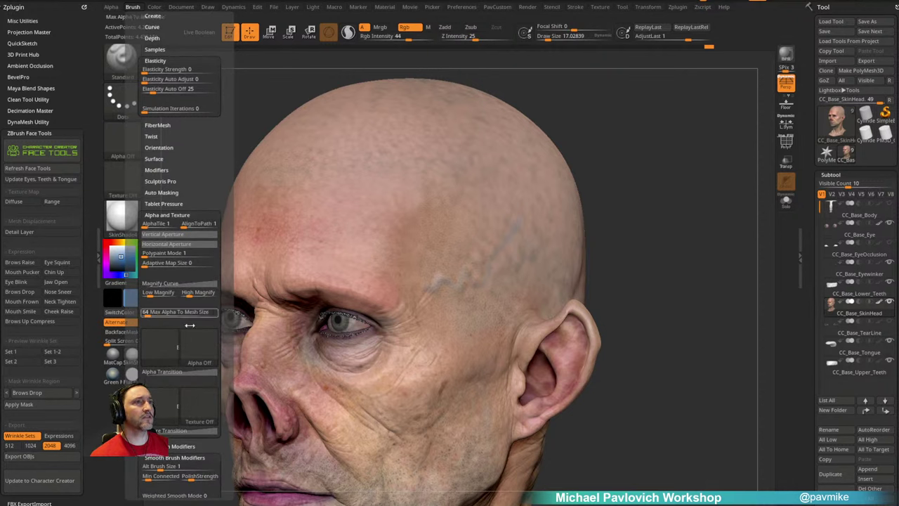
click(188, 215)
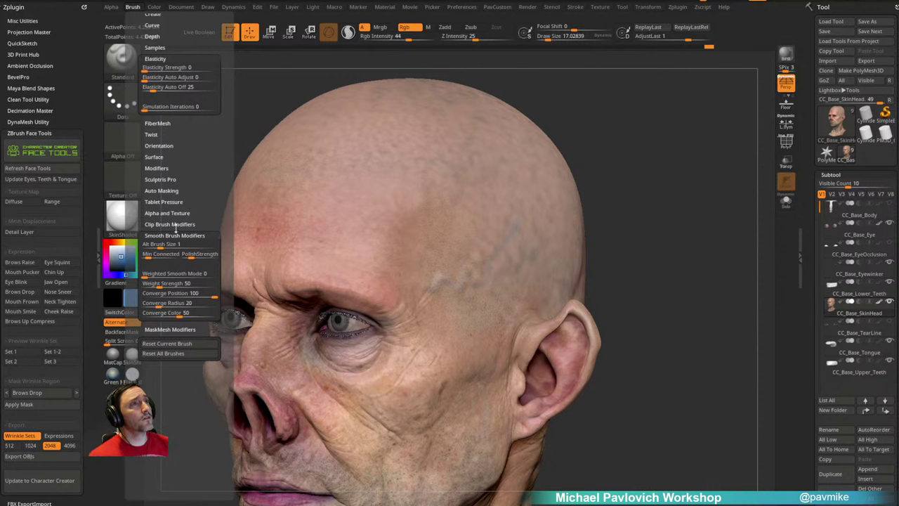
click(168, 213)
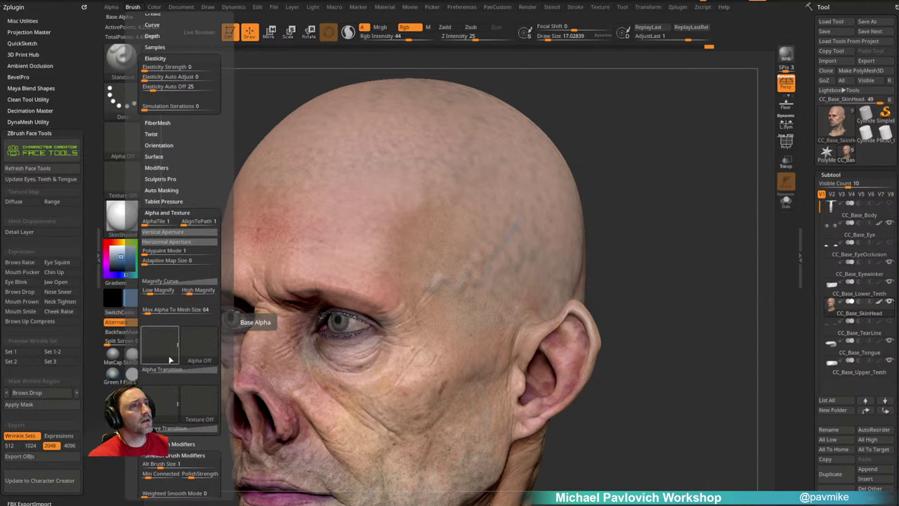
key(shift)
click(167, 213)
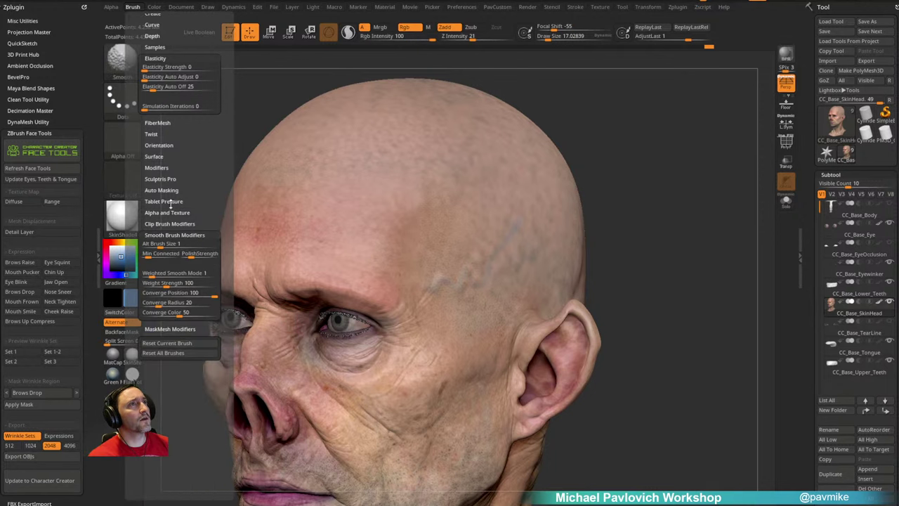
Step: Examine the Modifiers, Smooth Brush Modifiers, and Alpha and Texture settings, including Weighted Smooth Mode and Adaptive Map Size
click(158, 166)
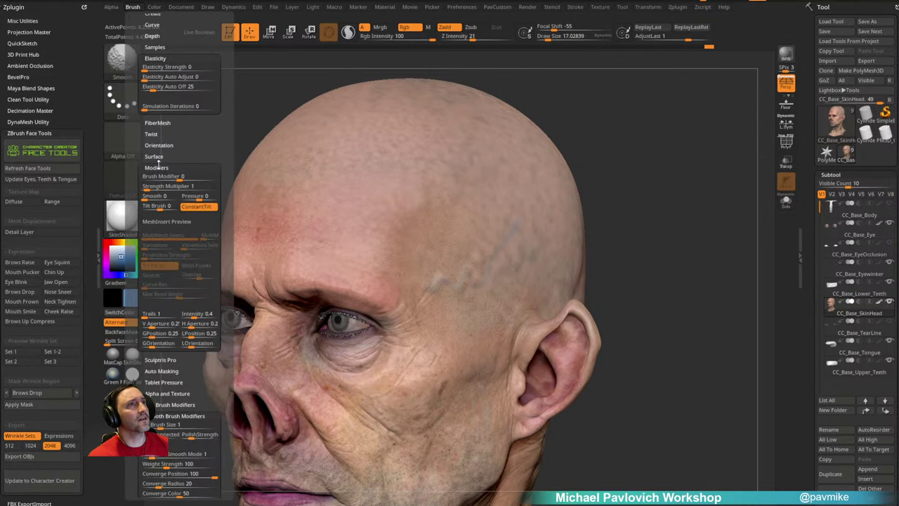
key(shift)
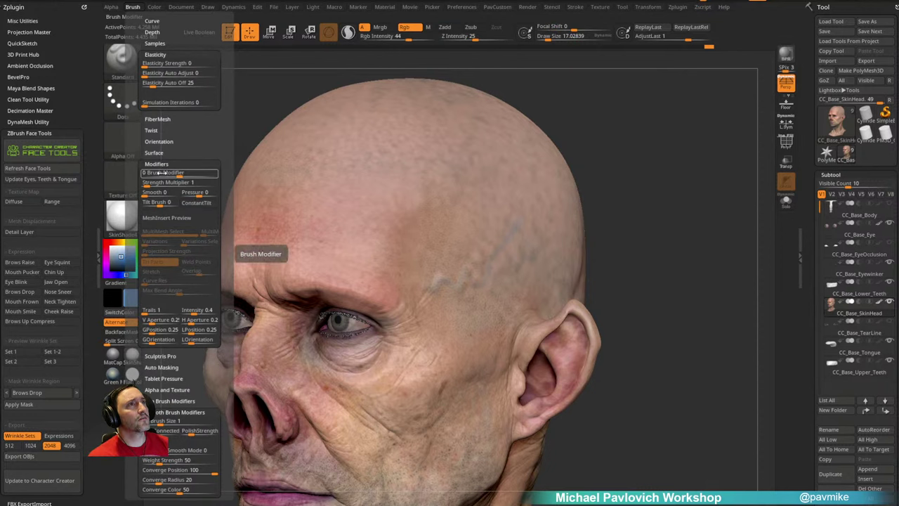
click(156, 164)
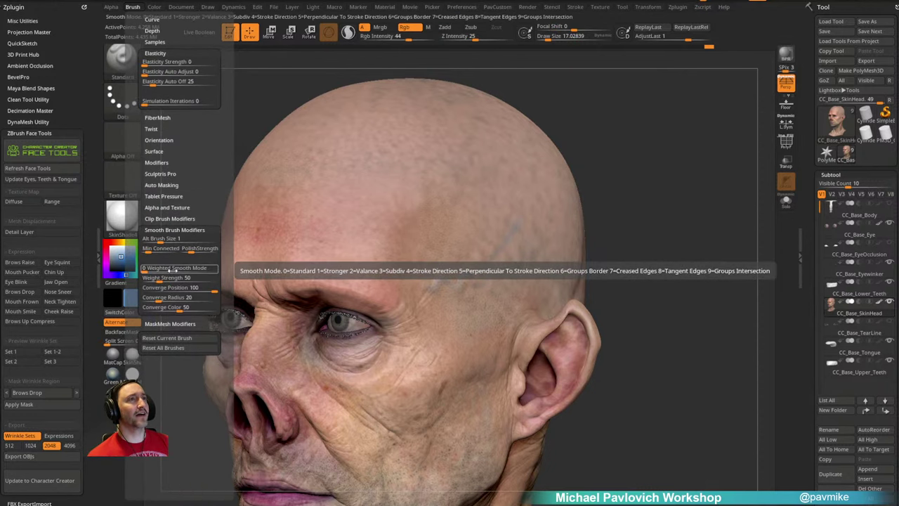
click(162, 230)
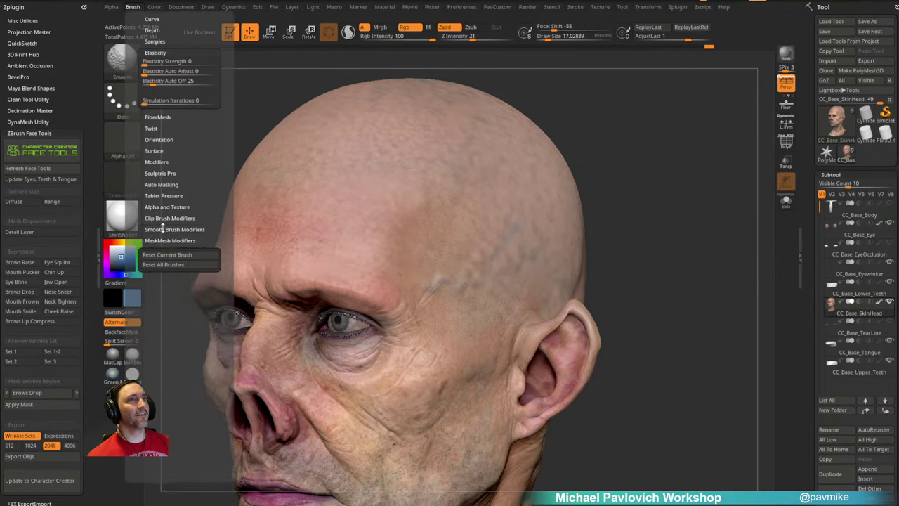
drag(191, 160, 191, 290)
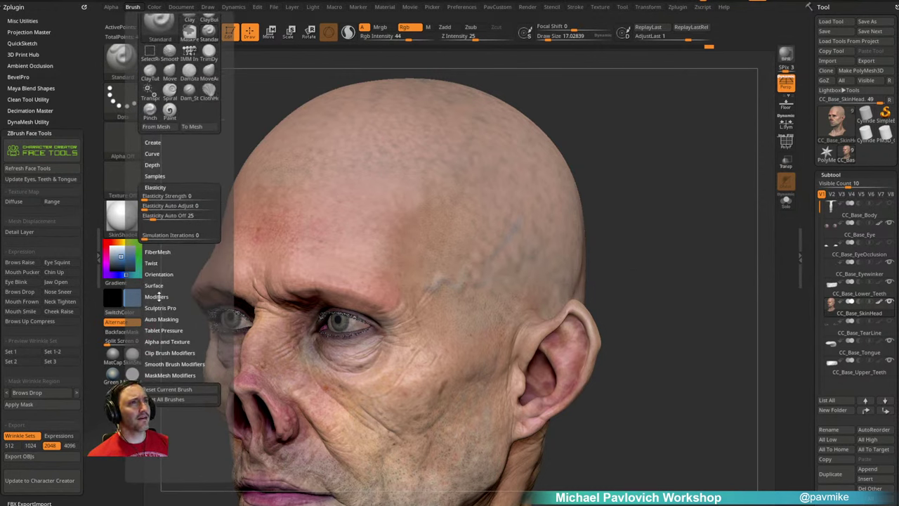
click(167, 340)
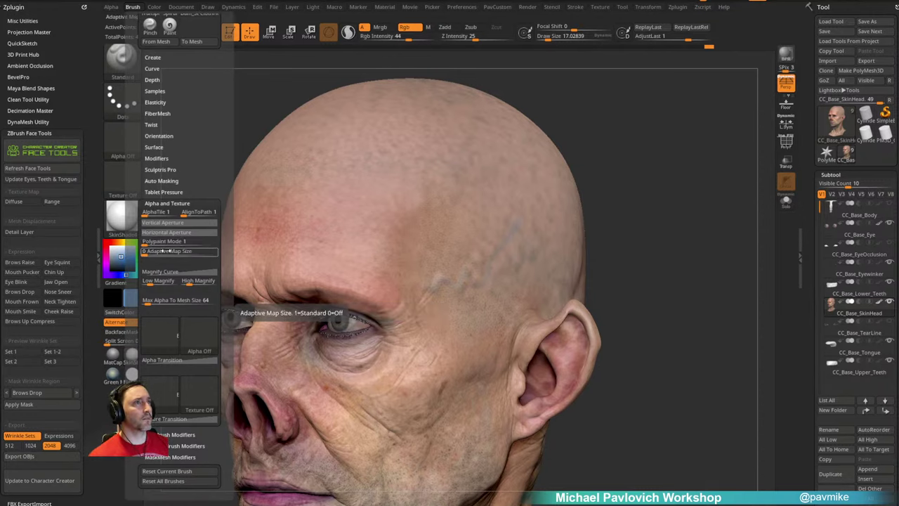
Step: Set the brush to the DragRect stroke with the vein-like Alpha 22, and choose a darker blue color
mouse_move(622, 157)
mouse_down()
mouse_move(630, 158)
mouse_move(172, 167)
mouse_up()
click(122, 98)
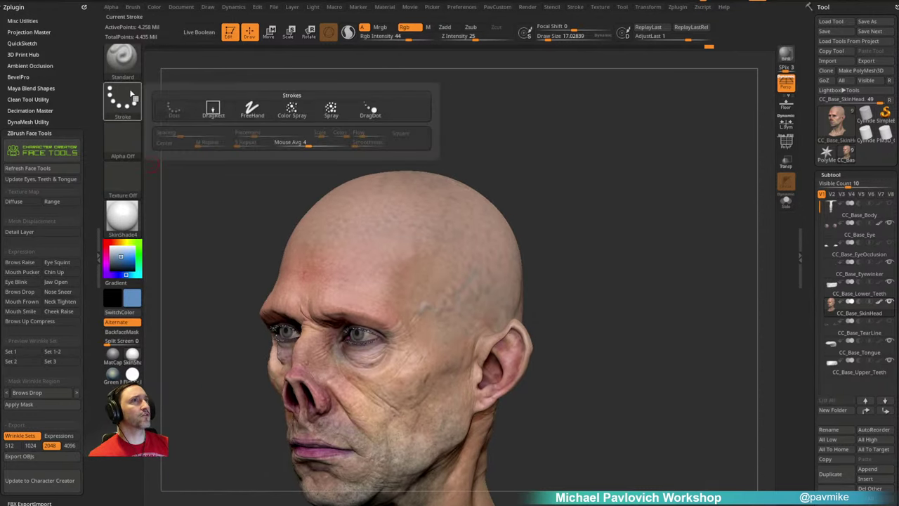
click(208, 110)
click(113, 151)
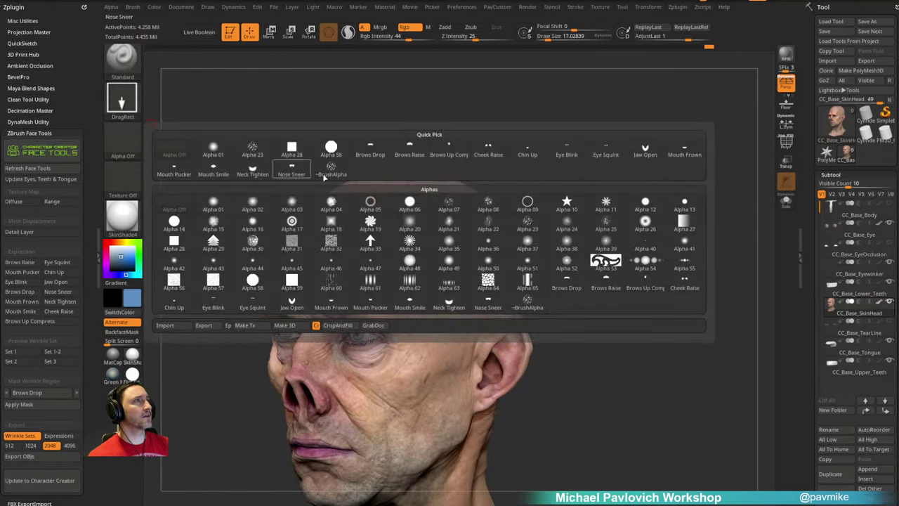
click(490, 226)
drag(552, 255, 576, 225)
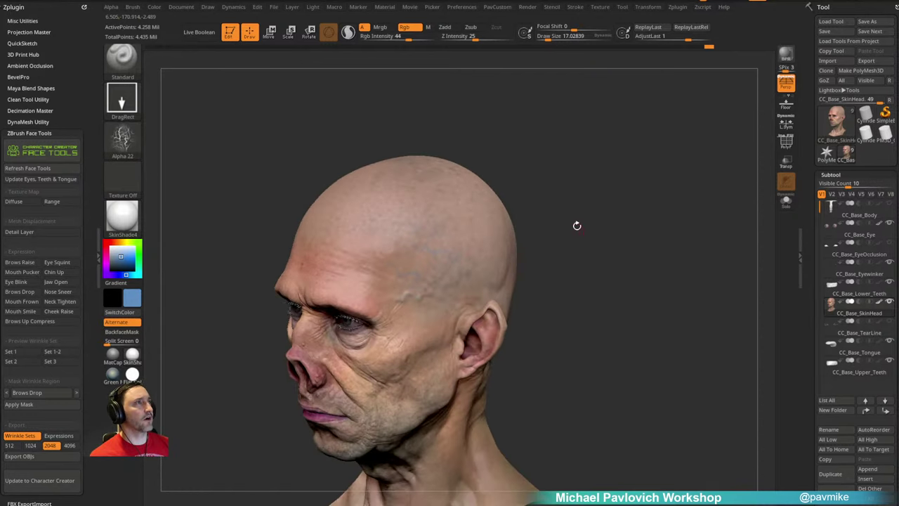
drag(123, 259, 117, 262)
Step: Undo the first vein stamp on the side of the scalp and stamp dark blue veins at Rgb Intensity 21 instead
drag(445, 221, 474, 259)
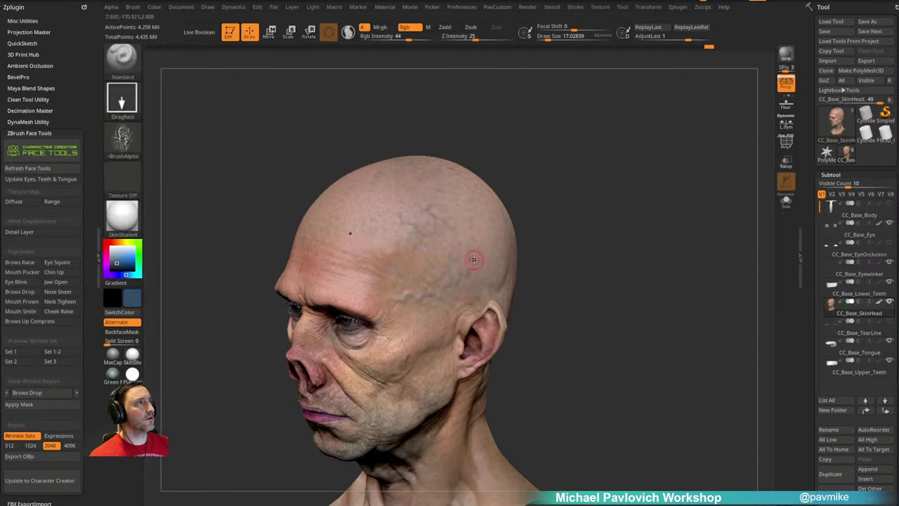
key(ctrl+z)
drag(407, 38, 394, 38)
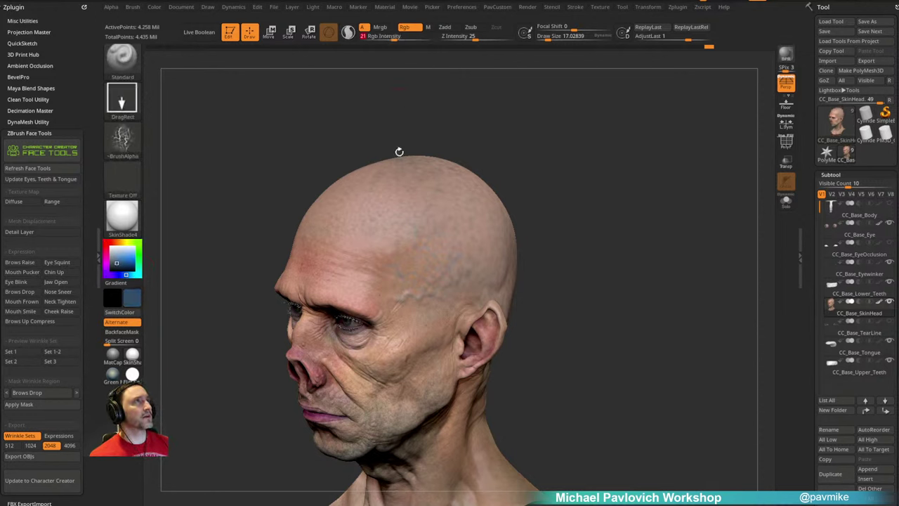
right_drag(470, 276, 499, 229)
click(471, 261)
right_drag(470, 260, 582, 201)
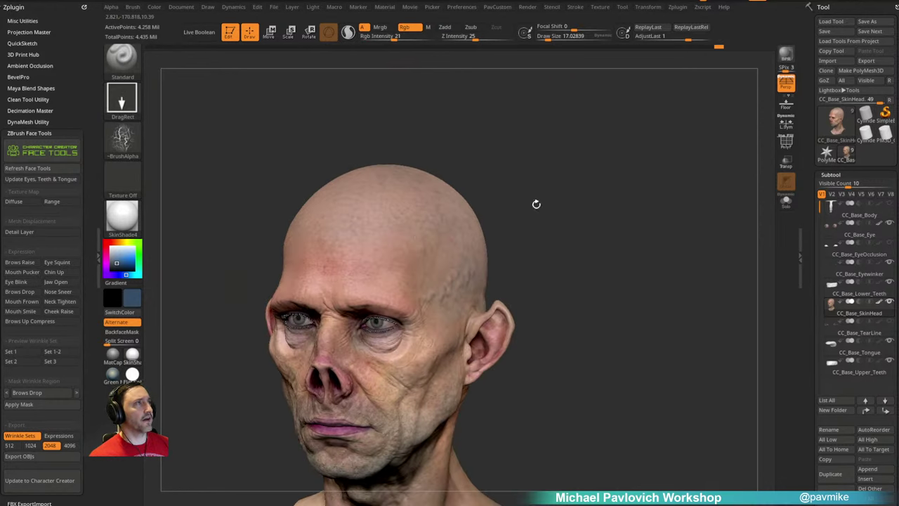
Step: Switch the vein color to dark purple for stamping the side of the scalp, and change it to dark green
click(106, 272)
right_drag(470, 257, 417, 229)
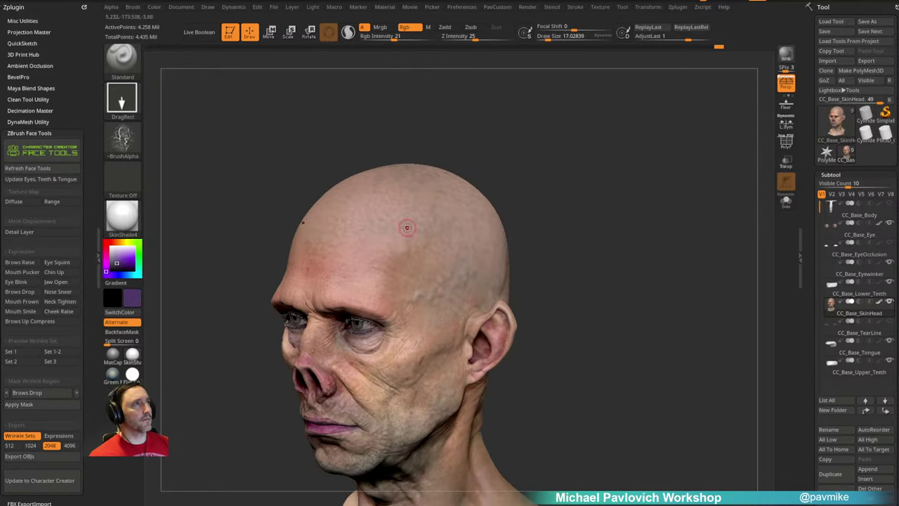
click(138, 255)
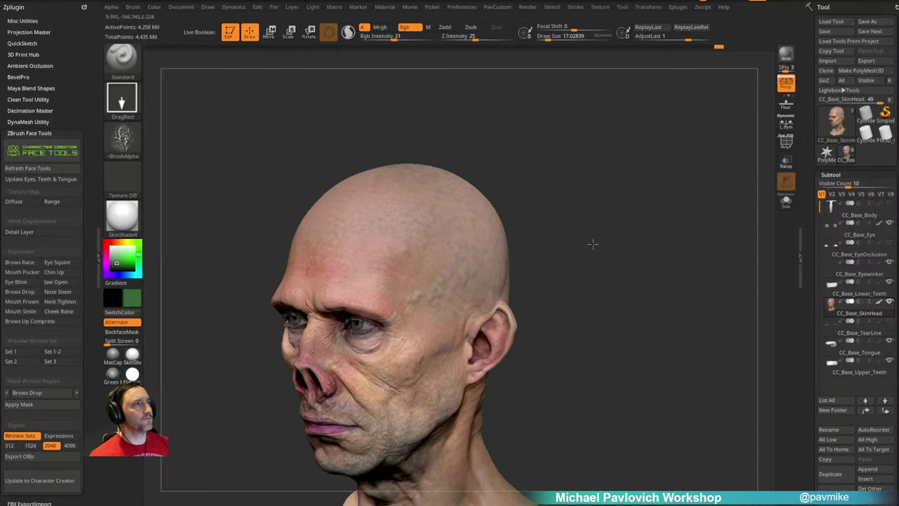
Step: Check the vein coloring from the front and both sides of the head, and raise the draw size to about 95
right_drag(593, 244, 499, 240)
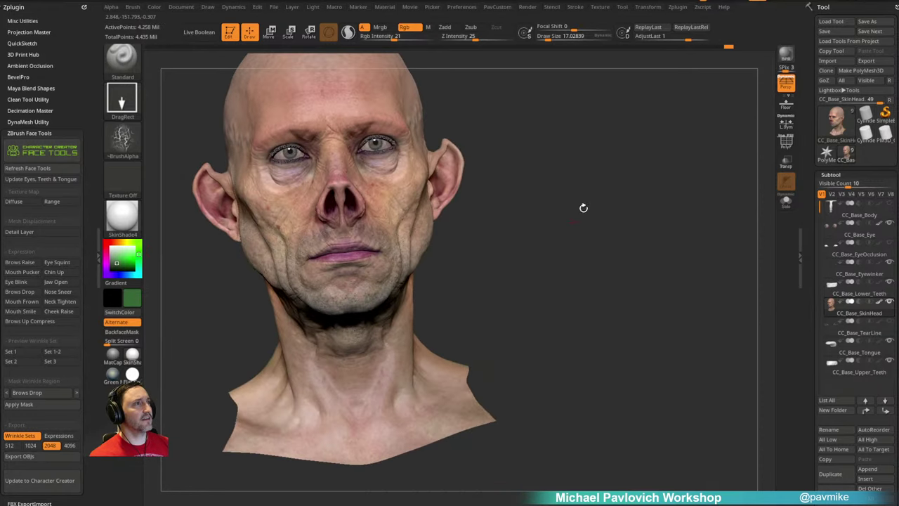
right_drag(582, 208, 439, 274)
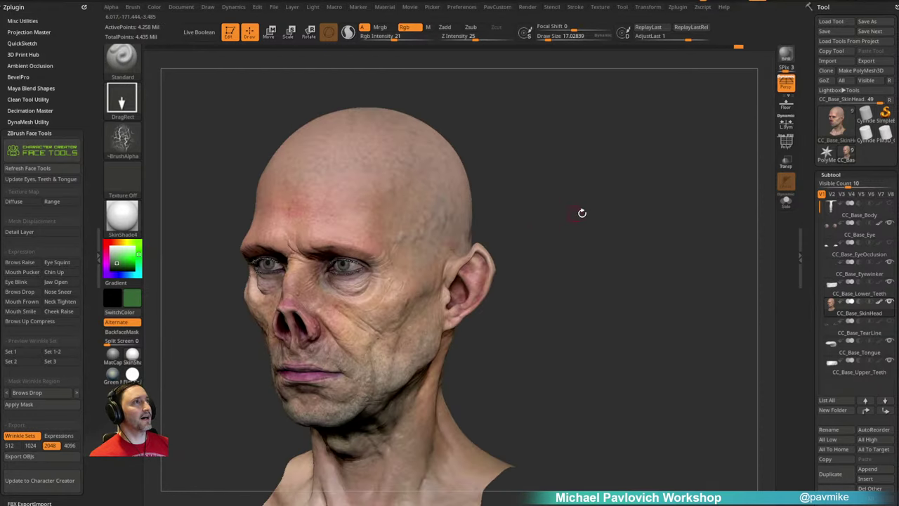
drag(581, 213, 550, 154)
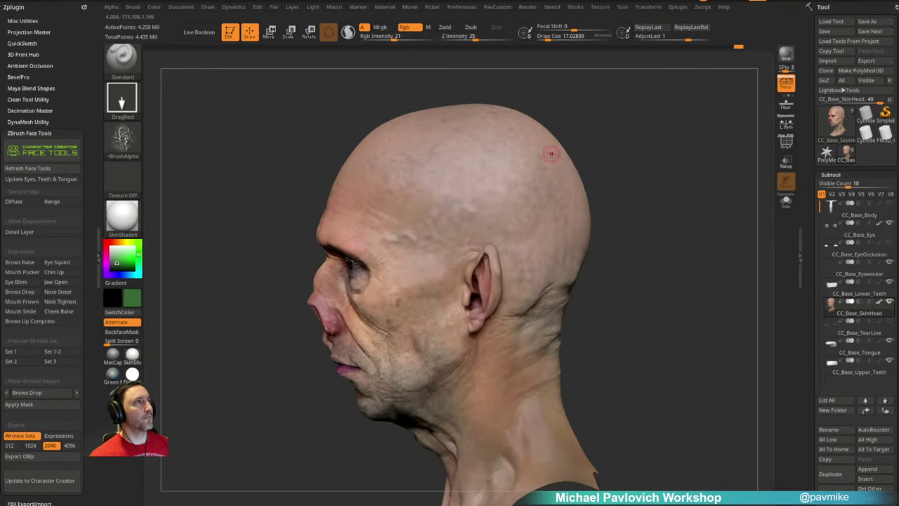
drag(558, 236, 429, 227)
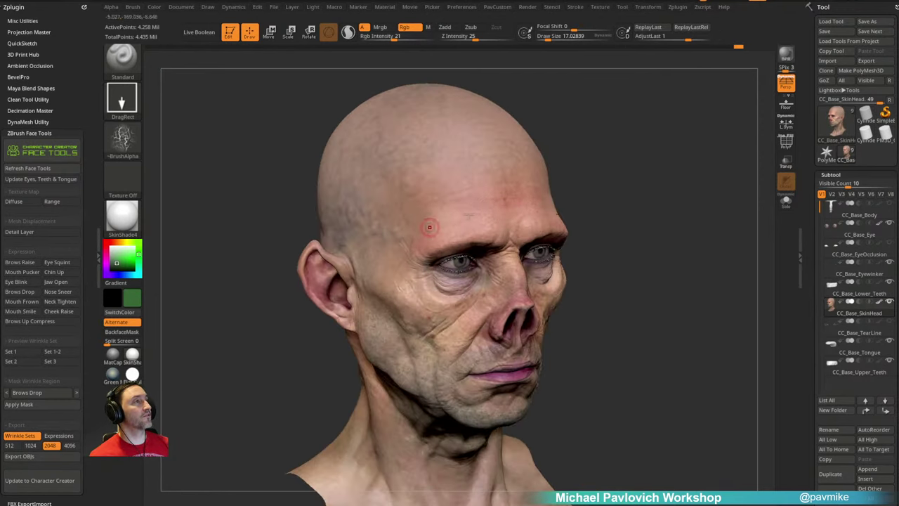
alt+right_drag(494, 319, 437, 262)
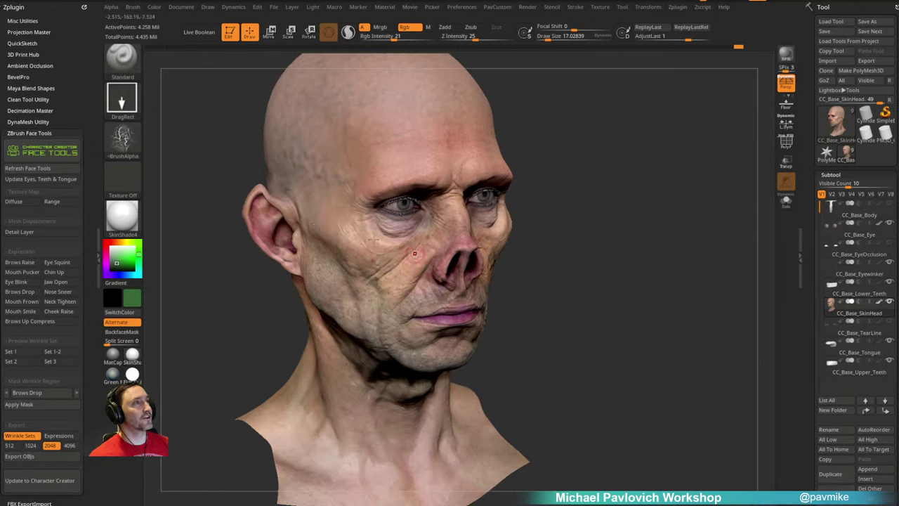
key(s)
drag(374, 262, 386, 262)
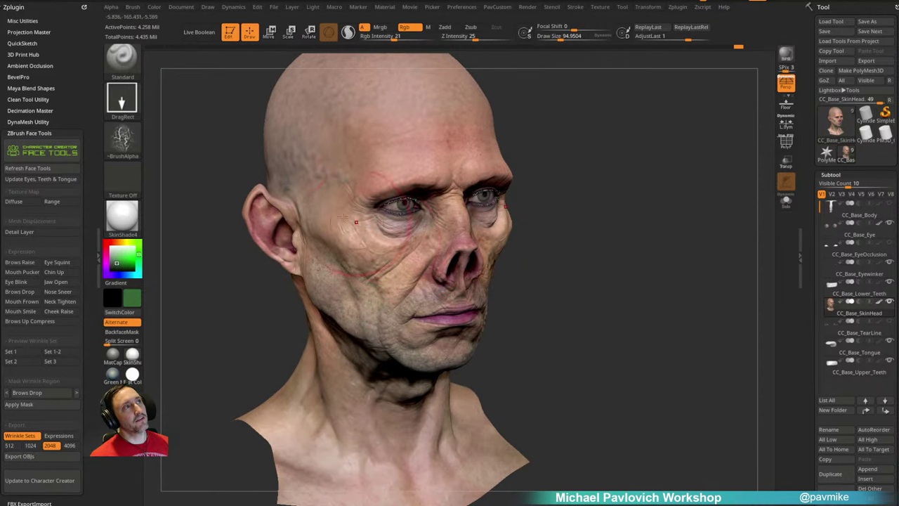
Step: Select the CC_Base_Eye subtool and isolate the eyeballs in Solo mode
right_drag(361, 224, 414, 207)
drag(613, 173, 578, 200)
drag(528, 214, 365, 288)
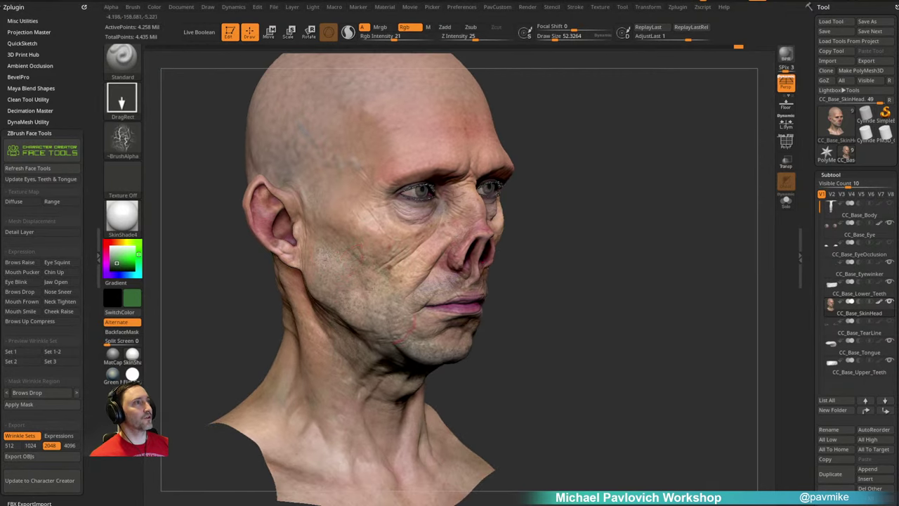
drag(495, 317, 690, 163)
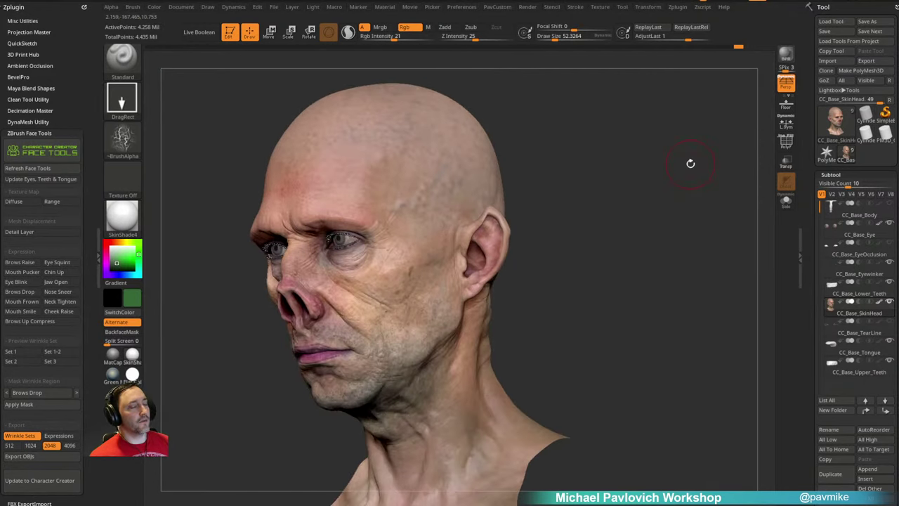
shift+drag(588, 446, 462, 204)
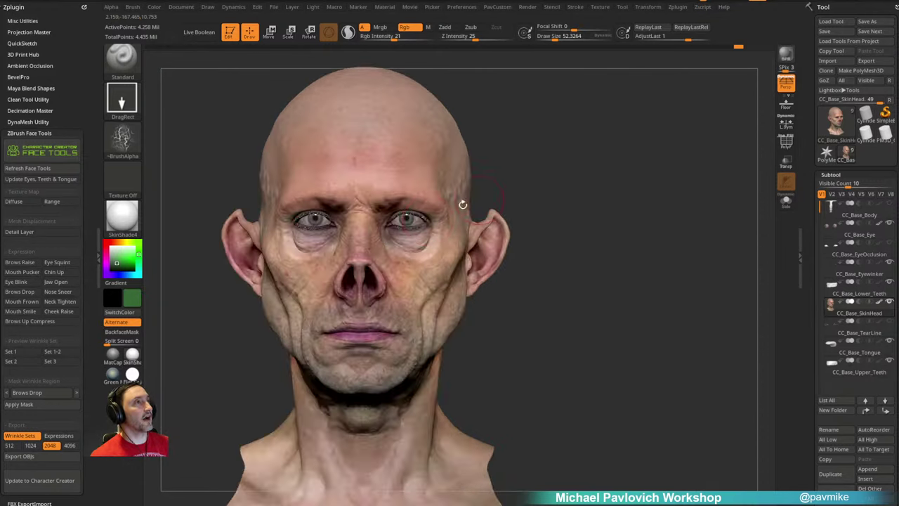
alt+click(411, 218)
alt+drag(538, 134, 716, 223)
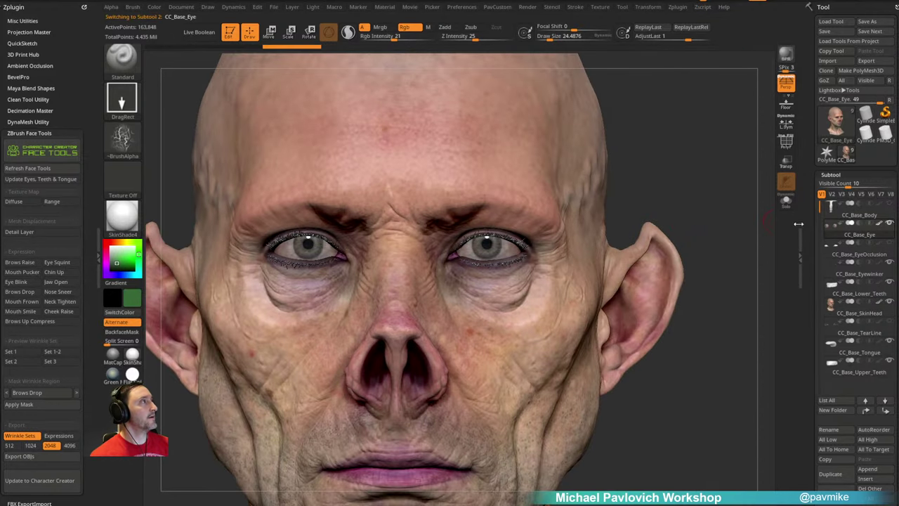
drag(801, 232, 812, 153)
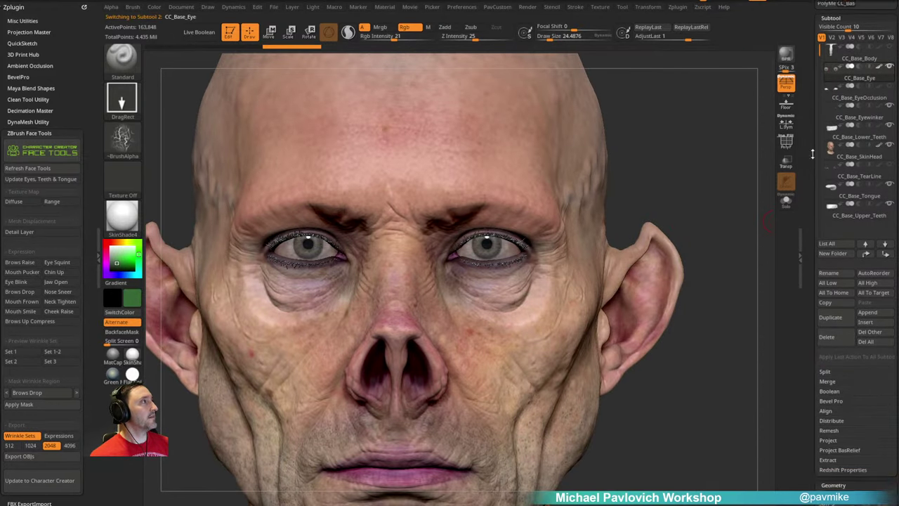
drag(812, 444, 813, 152)
click(786, 200)
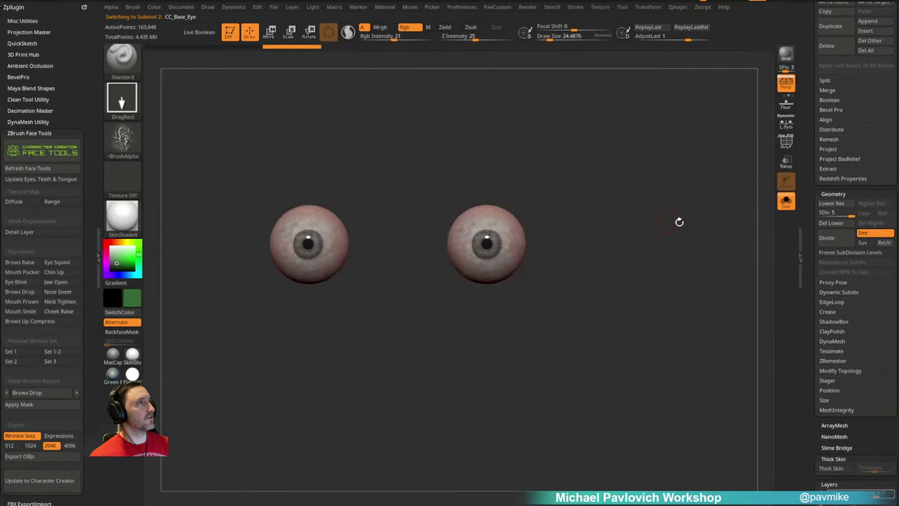
Step: Mask the iris of one eyeball and invert the mask so that only that iris stays editable
scroll(807, 213, up, 5)
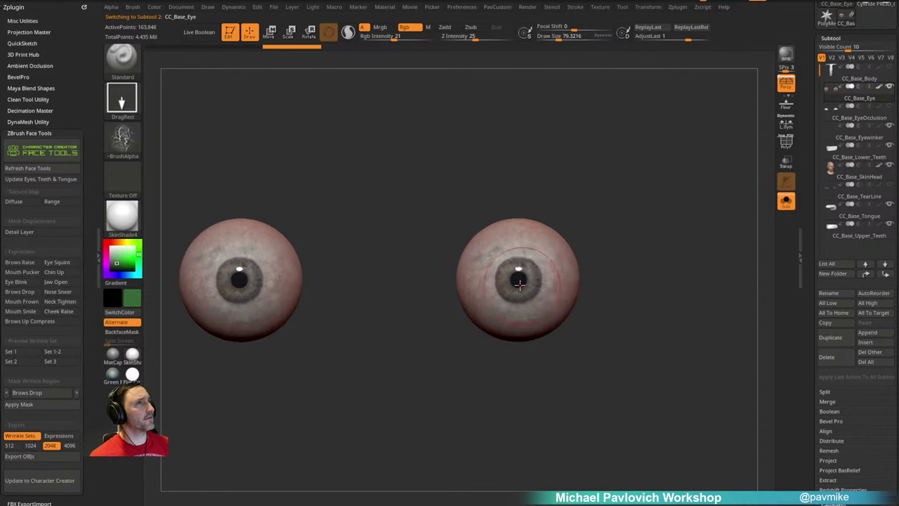
key(ctrl)
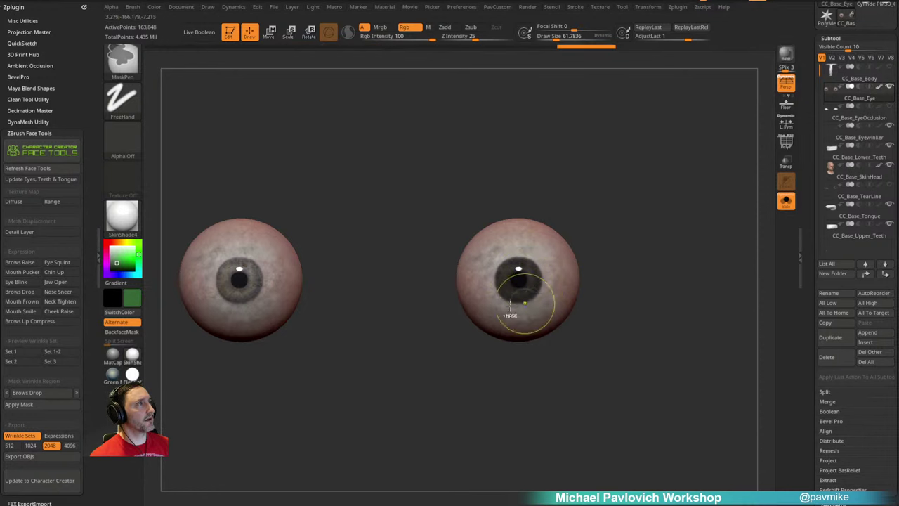
ctrl+click(639, 243)
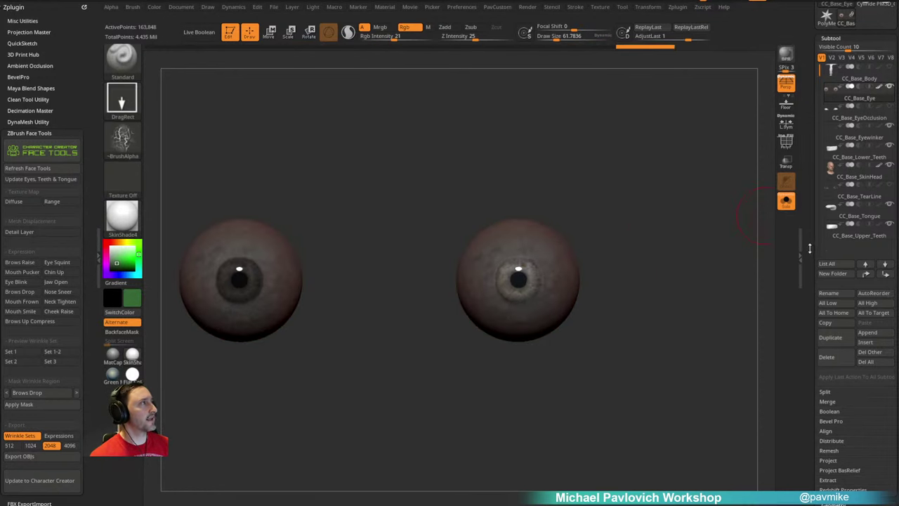
Step: Open Adjust Colors for the eyes' polypaint and hide the mask in its preview
drag(810, 247, 802, 101)
shift+click(832, 300)
shift+click(832, 300)
drag(810, 297, 810, 188)
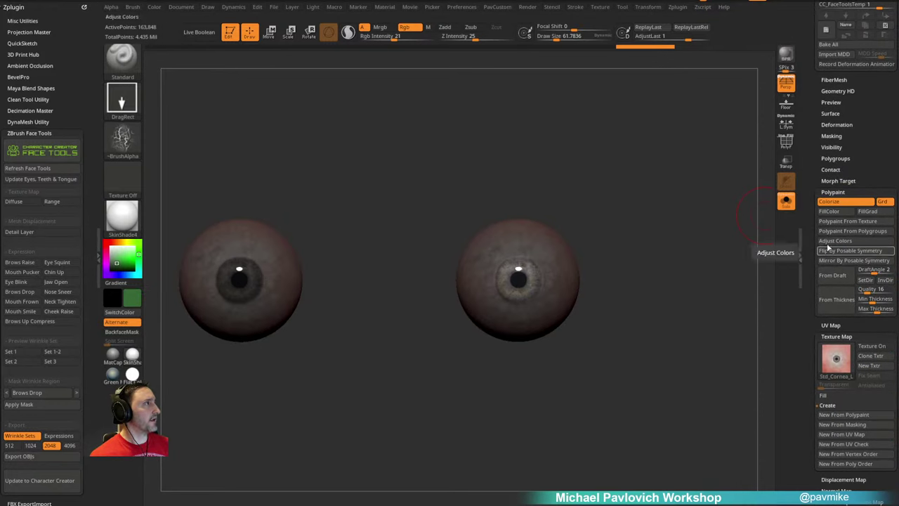
click(835, 240)
click(569, 126)
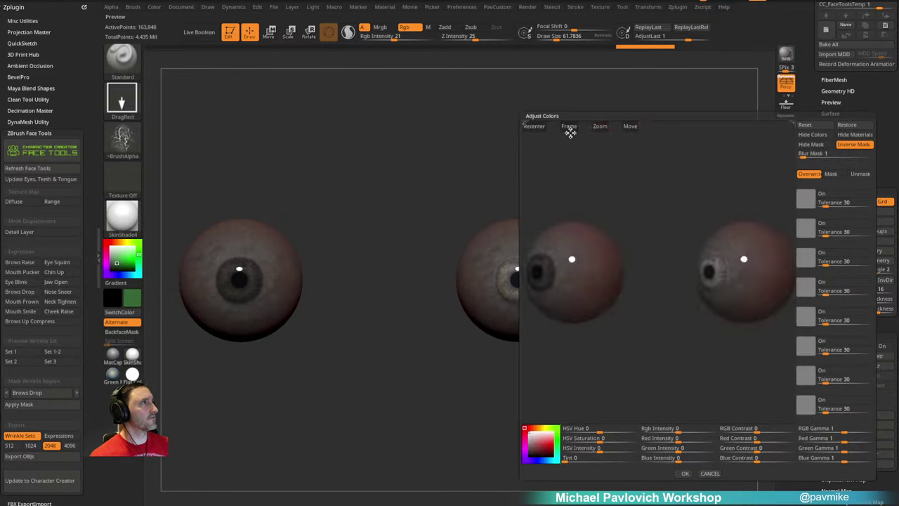
click(811, 144)
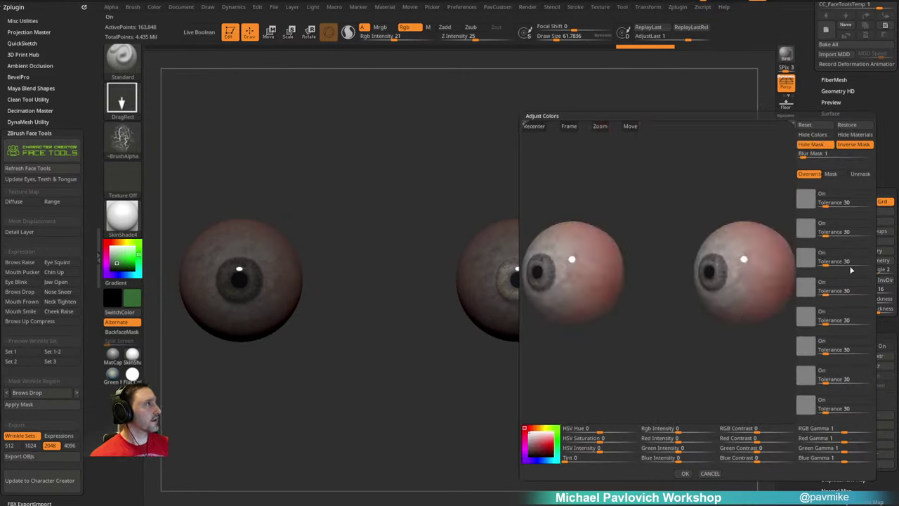
Step: Recolor the unmasked iris purple with HSV Hue about -0.396 and HSV Saturation about 0.134, and apply the adjustment
drag(602, 428, 681, 433)
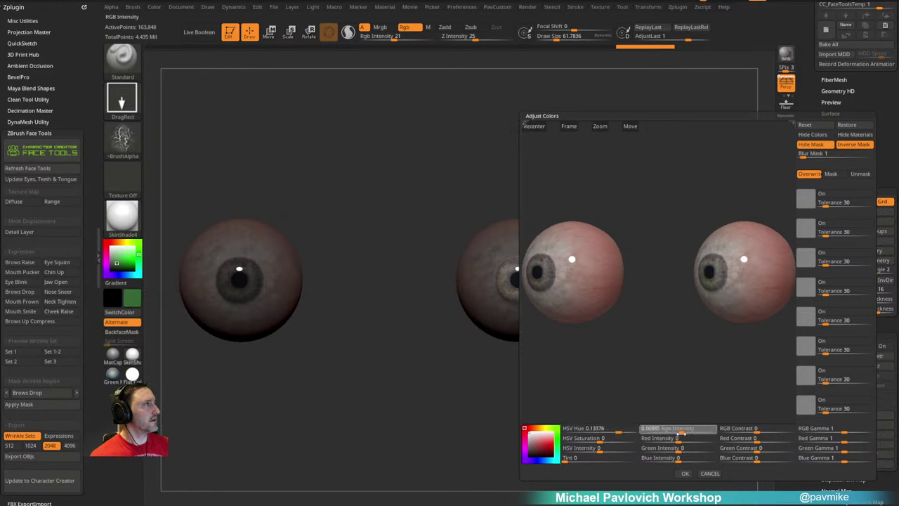
mouse_move(611, 439)
mouse_down()
mouse_move(625, 438)
mouse_move(613, 438)
mouse_move(612, 427)
mouse_up()
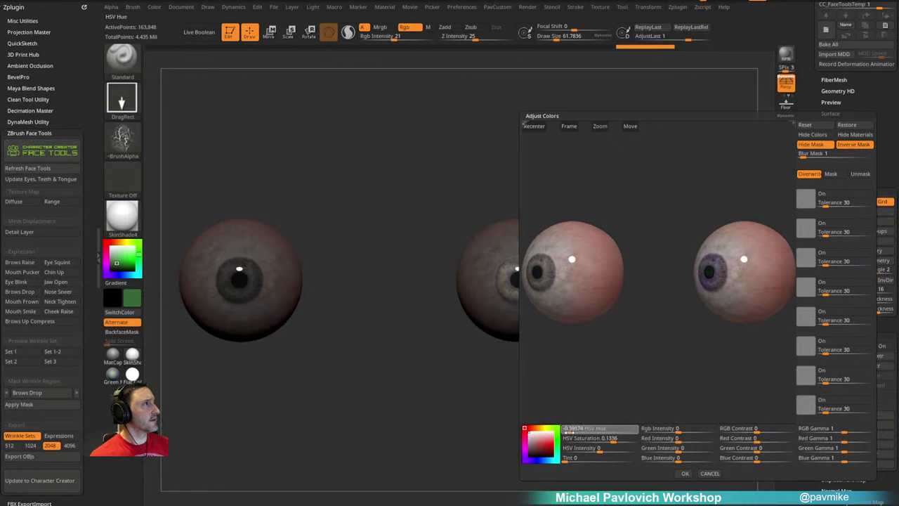
click(686, 472)
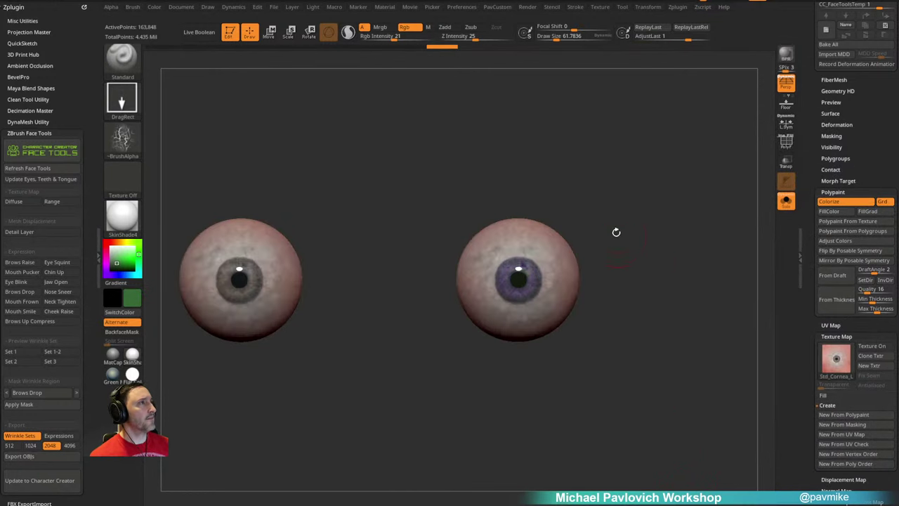
Step: Show the mask again and invert it so that the purple iris is protected
key(ctrl+h)
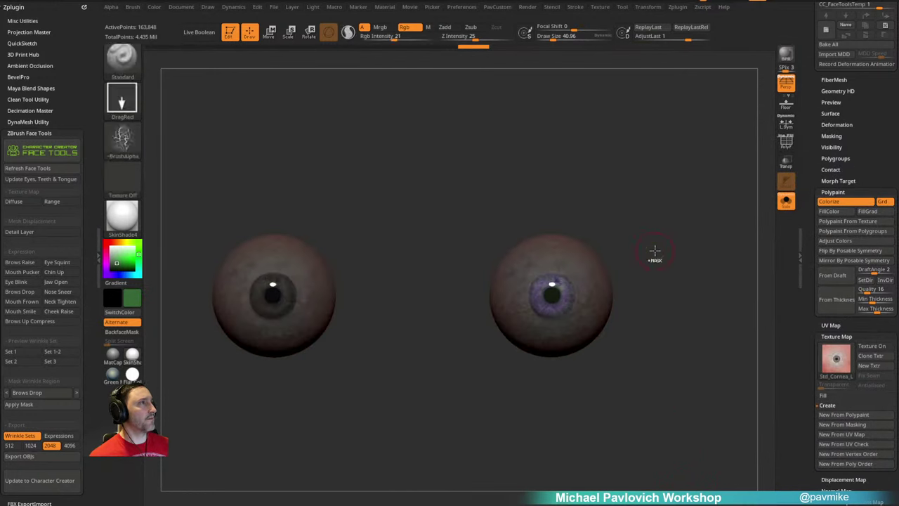
ctrl+click(654, 250)
key(s)
drag(674, 257, 659, 251)
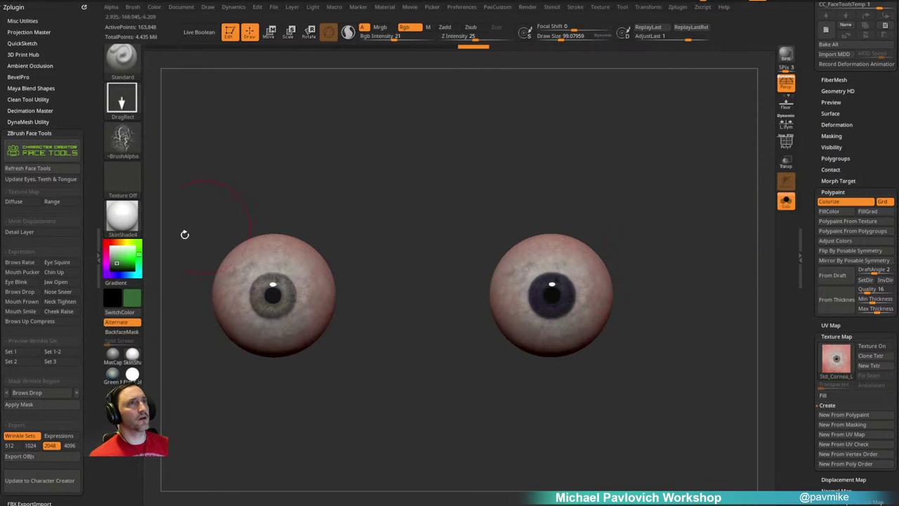
Step: Choose a muted pinkish red paint color, turn off Solo mode and set the draw size to about 145
click(107, 242)
click(120, 257)
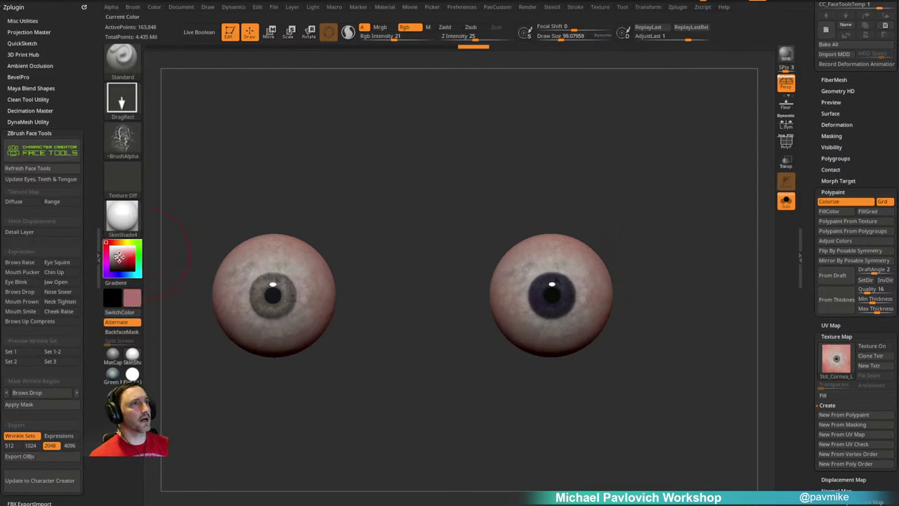
ctrl+right_drag(637, 188, 627, 204)
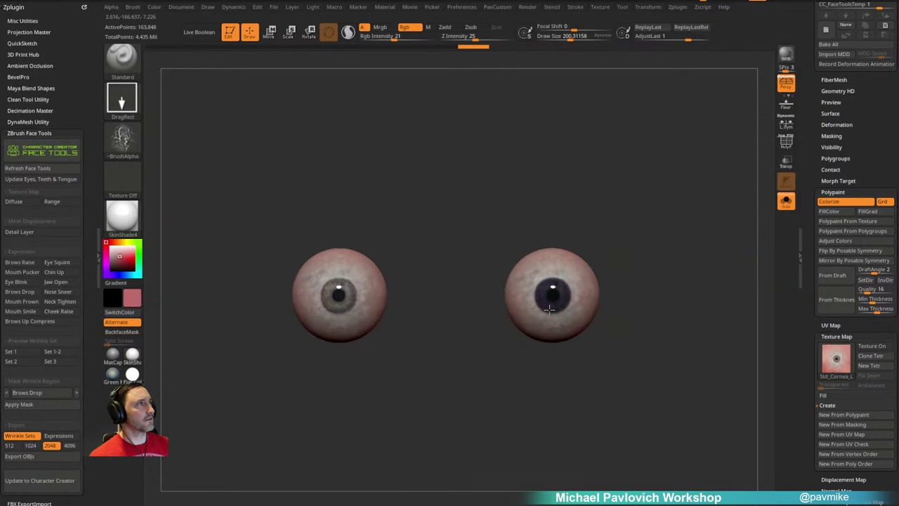
alt+right_drag(662, 237, 641, 238)
key(s)
click(642, 238)
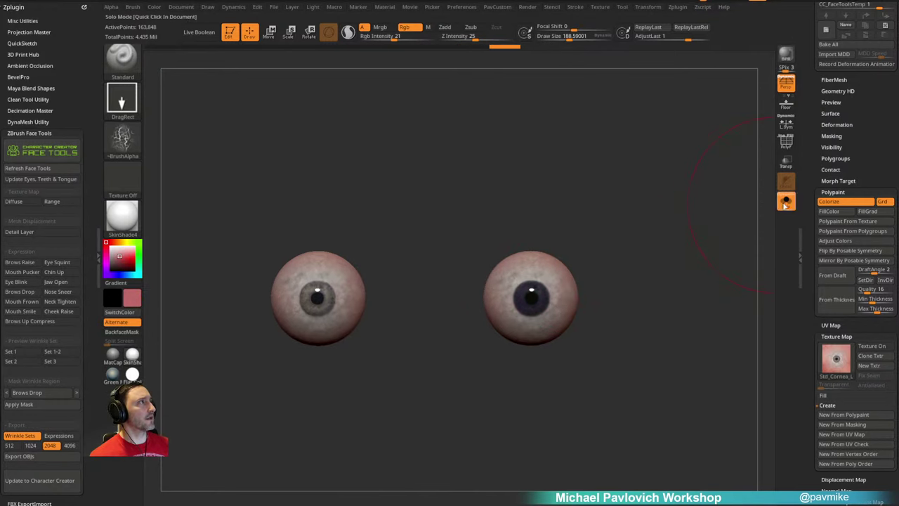
click(785, 201)
key(s)
click(575, 279)
Step: Turn off the brush alpha, switch the stroke to Dots and set Rgb Intensity to 15
click(124, 154)
click(150, 144)
click(121, 137)
click(170, 156)
click(121, 99)
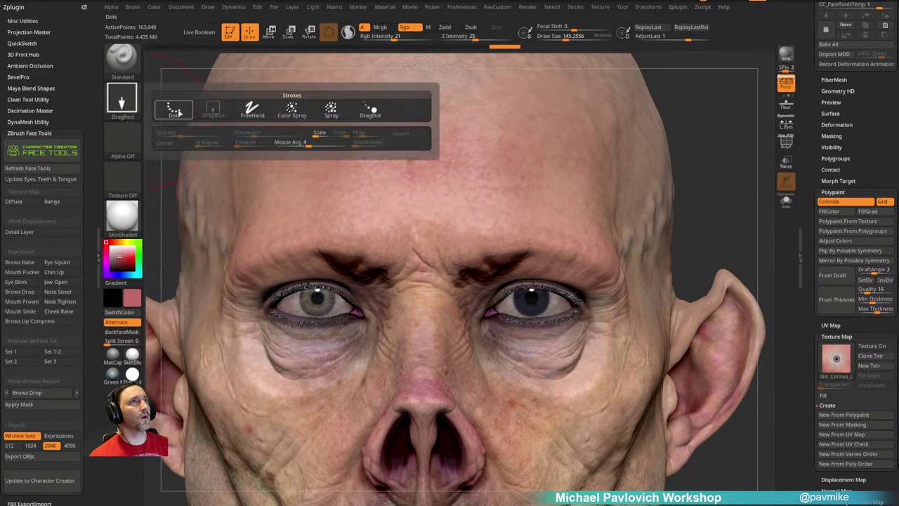
click(175, 110)
click(389, 38)
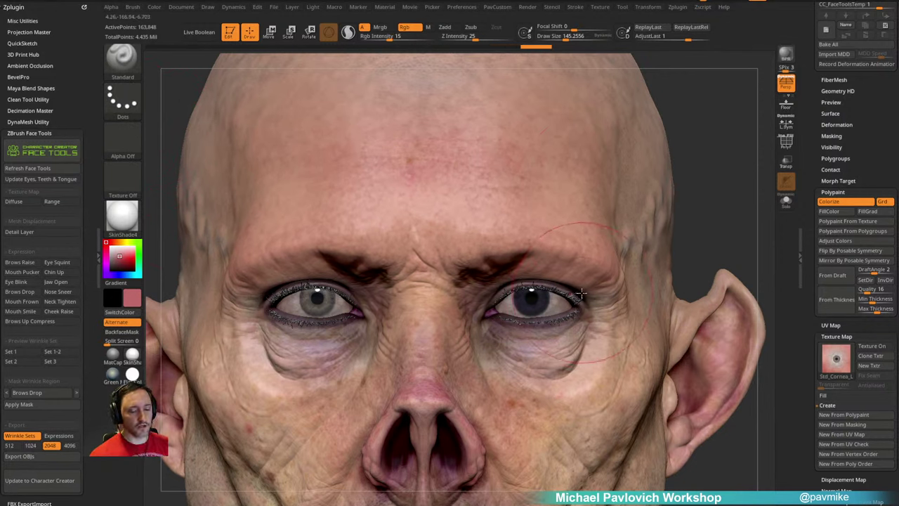
Step: Tint the white of the purple-iris eye with a dark red, reducing the draw size to about 95, and clear the mask
key(s)
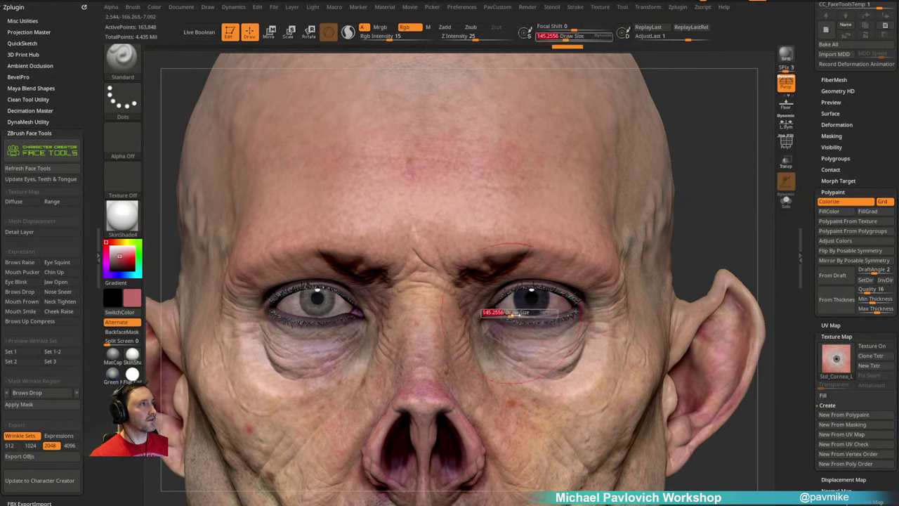
click(500, 321)
click(119, 261)
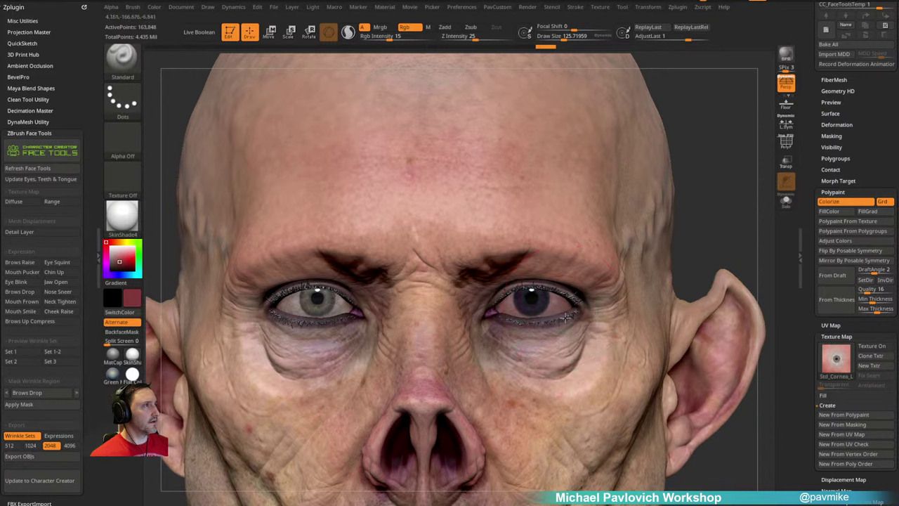
drag(676, 239, 492, 304)
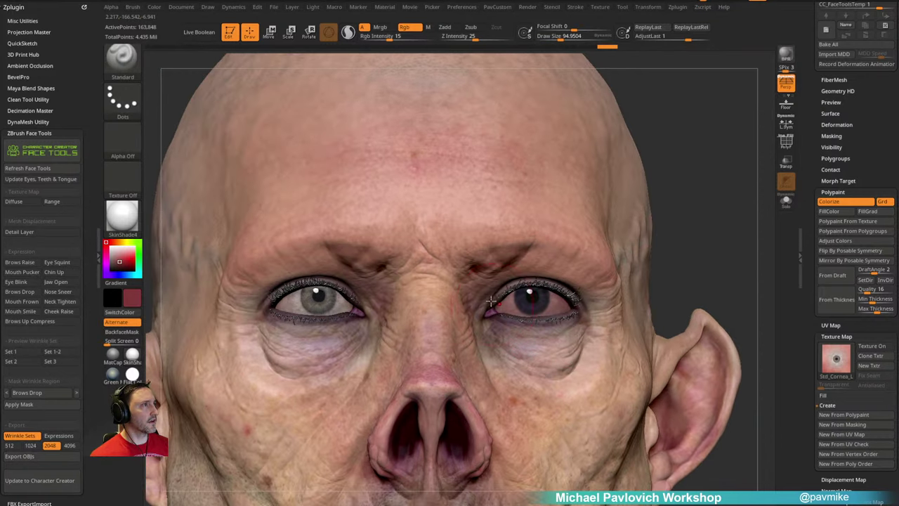
mouse_move(700, 220)
alt+right_down()
mouse_move(666, 178)
mouse_move(736, 220)
mouse_move(676, 203)
alt+right_up()
drag(710, 216, 658, 201)
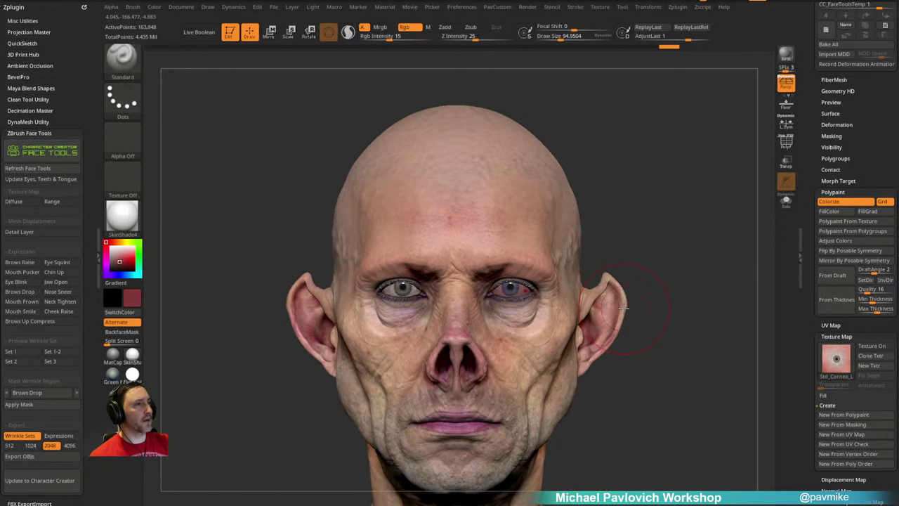
alt+right_drag(620, 237, 596, 201)
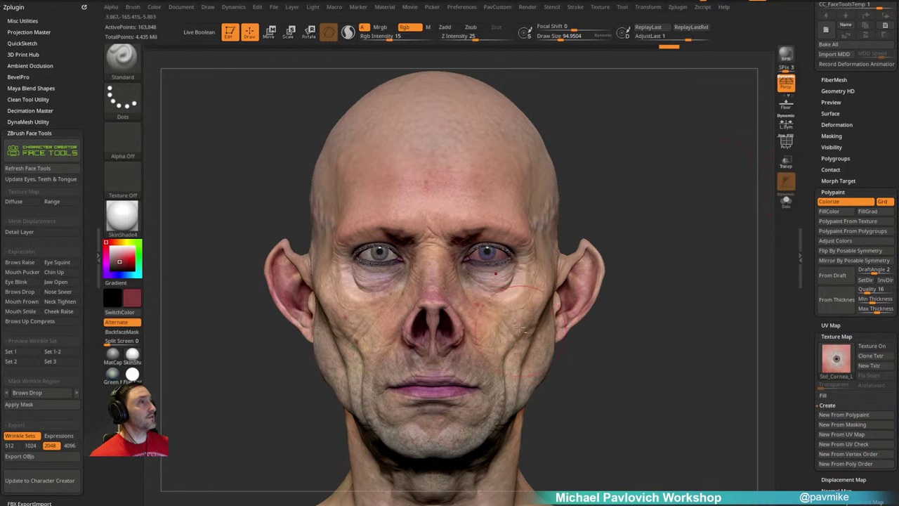
Step: Hide the CC_Base_SkinHead subtool and select the CC_Base_Upper_Teeth subtool
key(s)
drag(519, 327, 511, 327)
drag(810, 187, 810, 422)
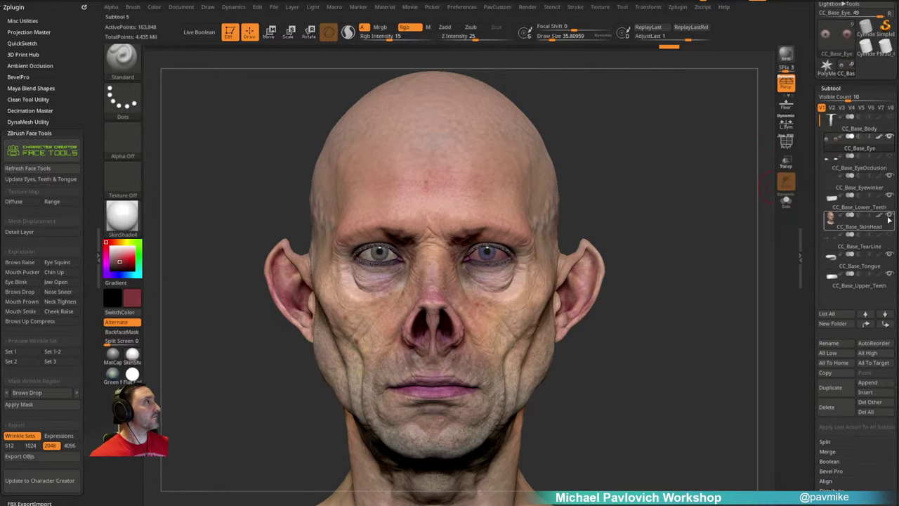
click(889, 219)
alt+click(484, 325)
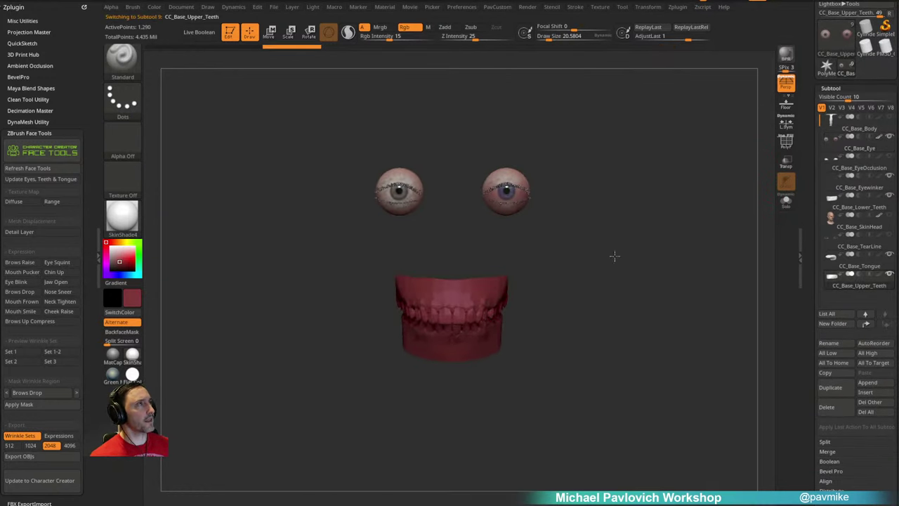
Step: Set the active color to white for displaying the upper teeth
ctrl+right_drag(614, 255, 614, 291)
alt+right_drag(505, 352, 486, 314)
drag(119, 259, 109, 246)
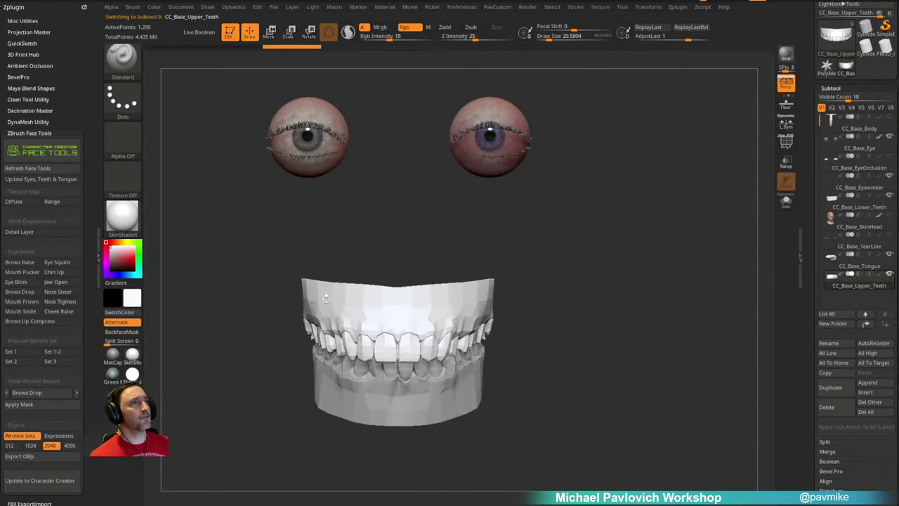
Step: Subdivide the upper teeth mesh repeatedly to about 1.2 million polygons
drag(806, 277, 831, 179)
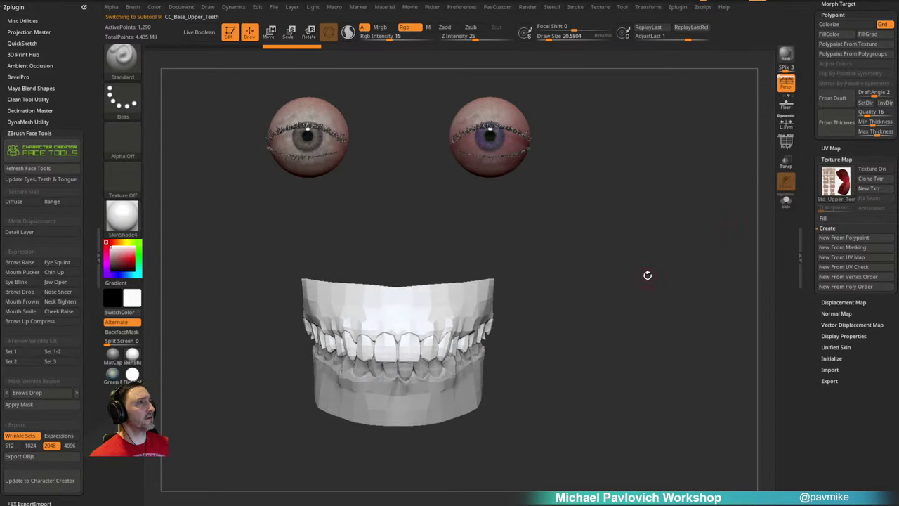
drag(648, 275, 613, 271)
drag(804, 132, 814, 264)
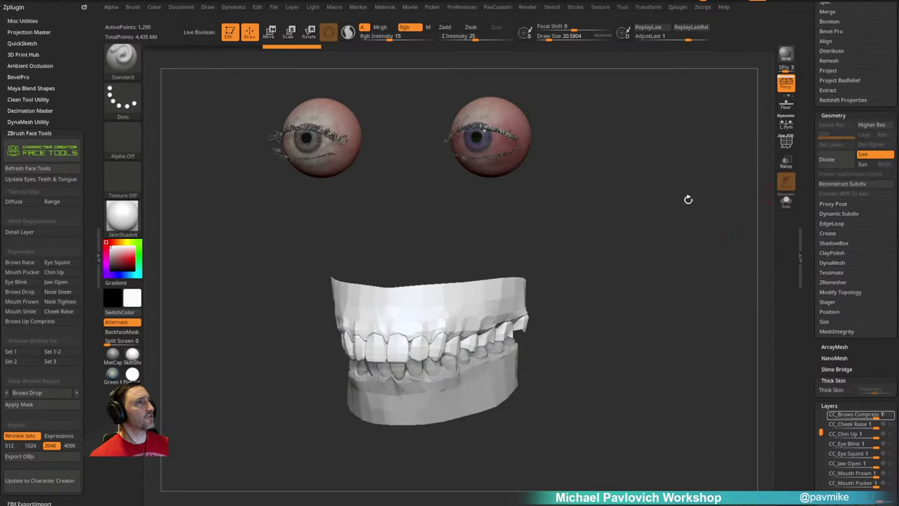
shift+drag(688, 200, 685, 201)
key(ctrl+d)
key(ctrl+d)
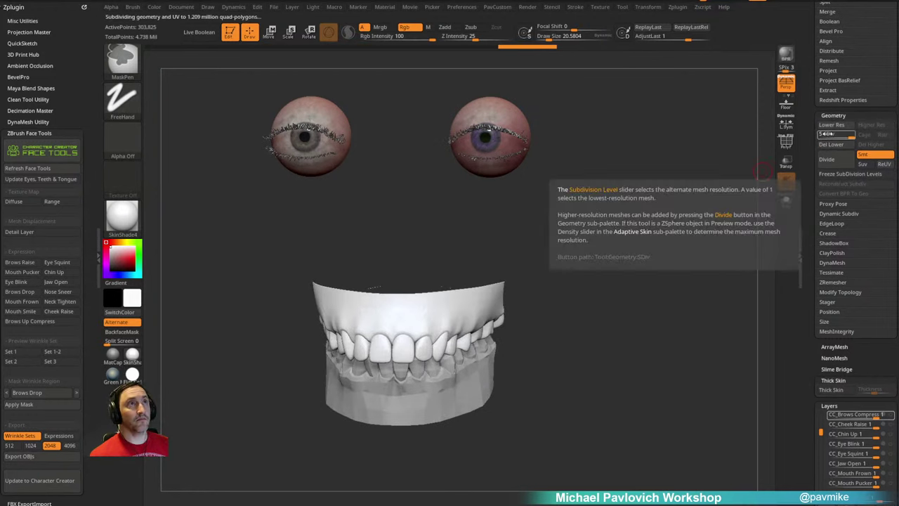
key(ctrl+d)
Step: Turn on the Std_Upper_Teeth texture map for the upper teeth
drag(811, 247, 815, 102)
scroll(815, 103, up, 1)
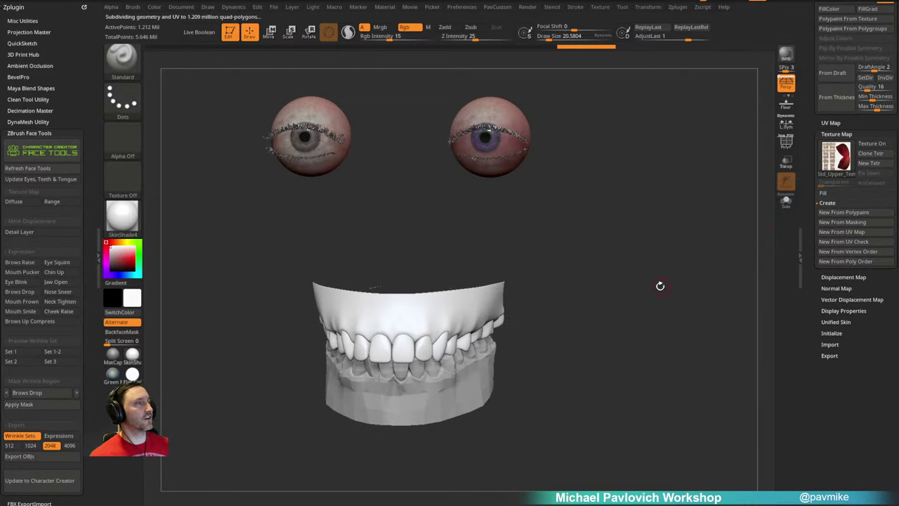
click(874, 143)
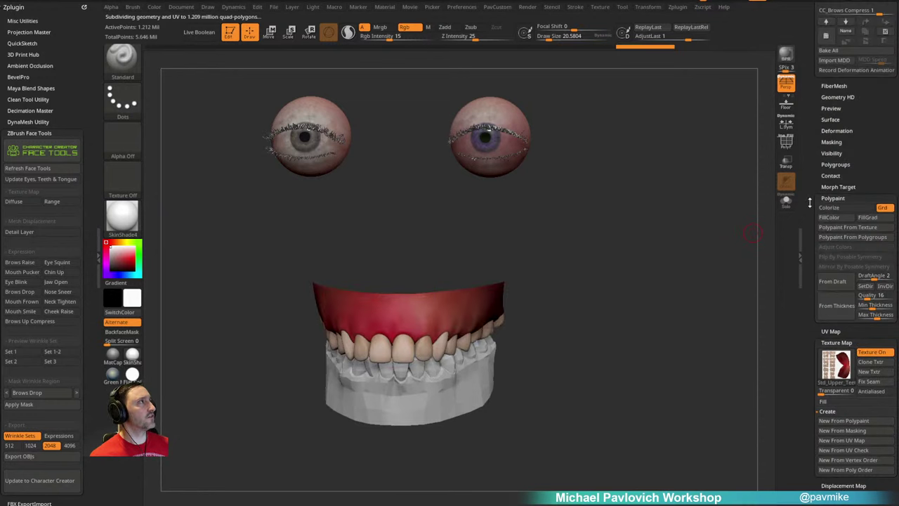
Step: Set the RGB intensity to 100 and convert the upper teeth's texture map into polypaint
scroll(834, 184, up, 10)
key(shift)
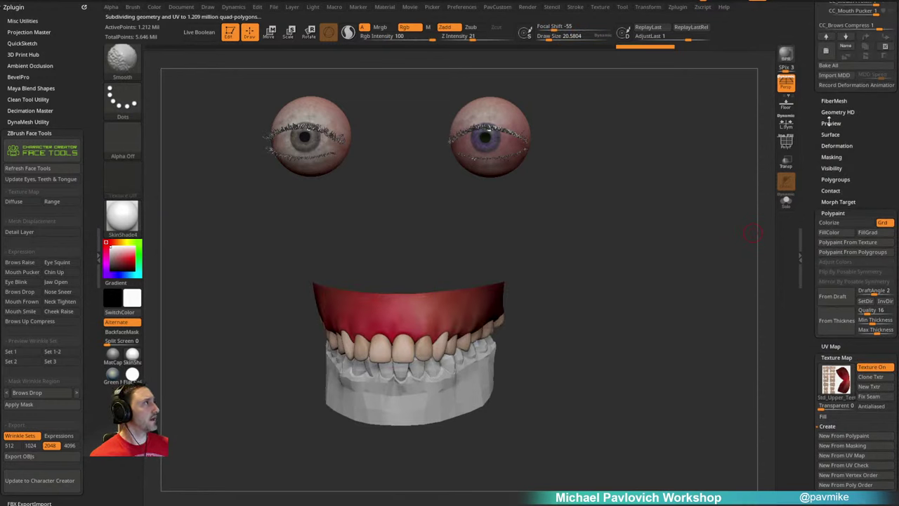
click(843, 241)
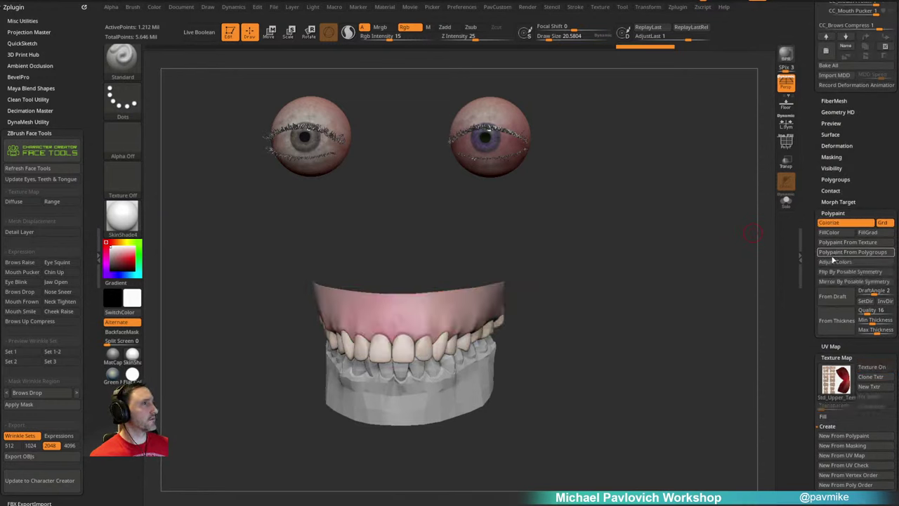
drag(397, 36, 437, 36)
click(848, 242)
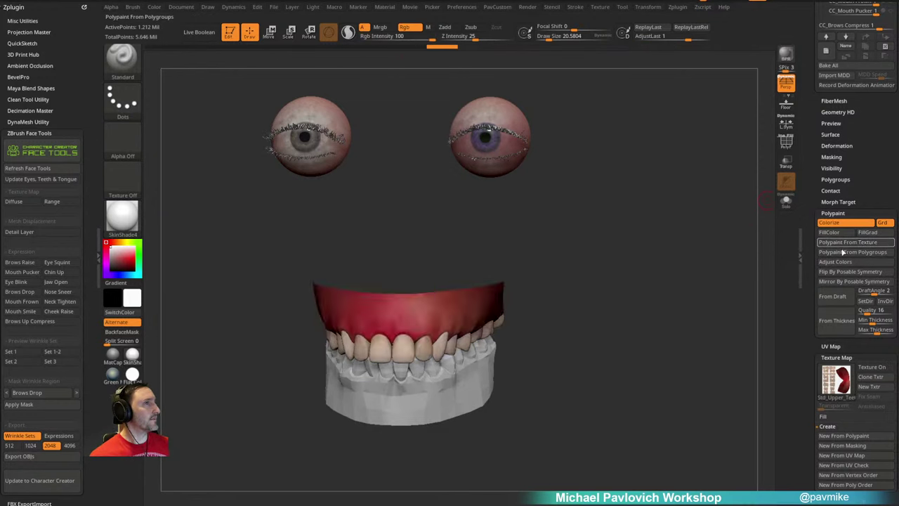
Step: Select the CC_Base_Lower_Teeth subtool and subdivide it repeatedly to about 1.27 million polygons
alt+click(468, 380)
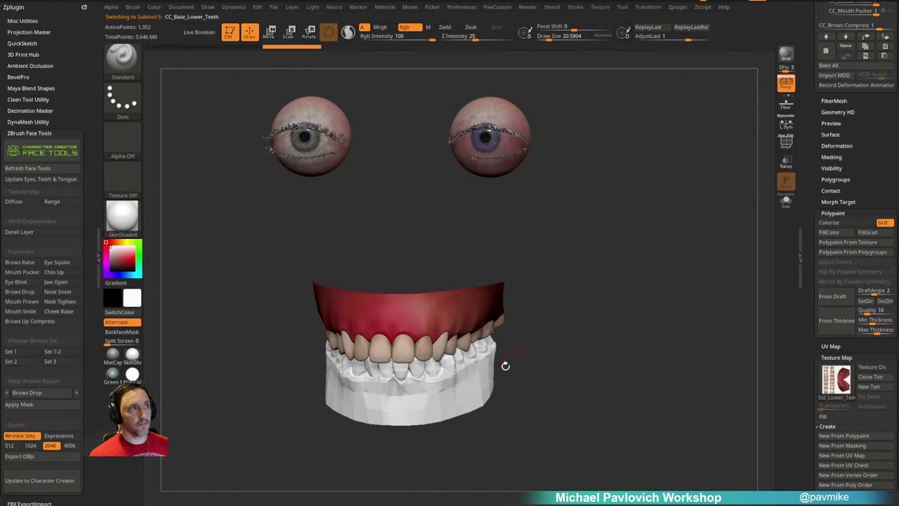
key(ctrl+d)
key(ctrl+d)
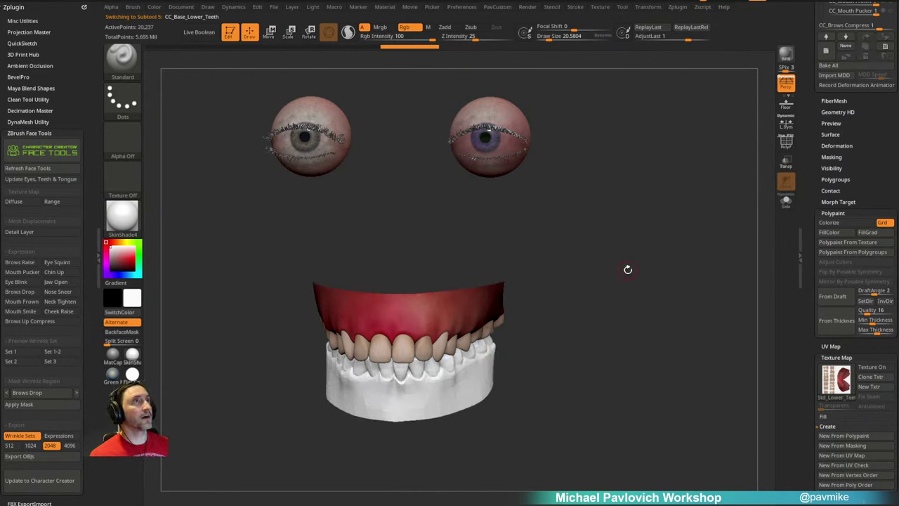
key(ctrl+d)
key(ctrl+d)
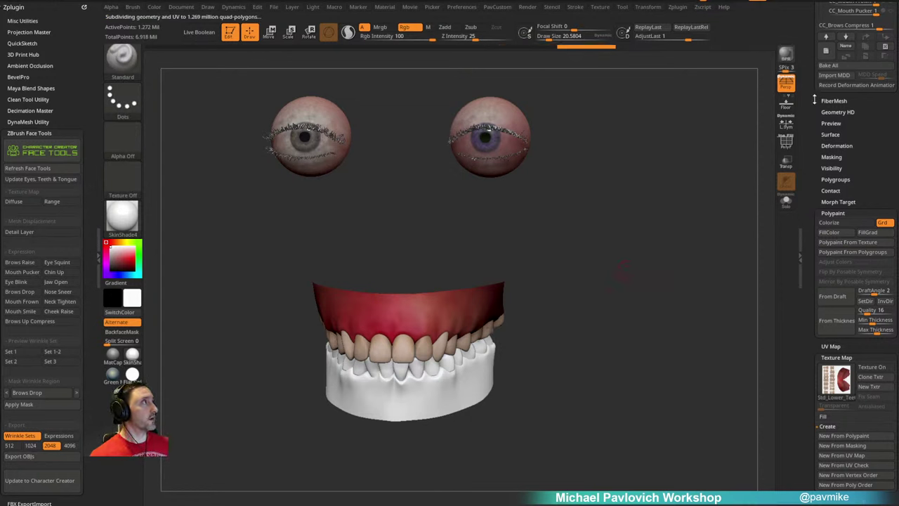
Step: Turn on the Std_Lower_Teeth texture map and convert it into polypaint on the lower teeth
drag(806, 329, 805, 230)
click(871, 267)
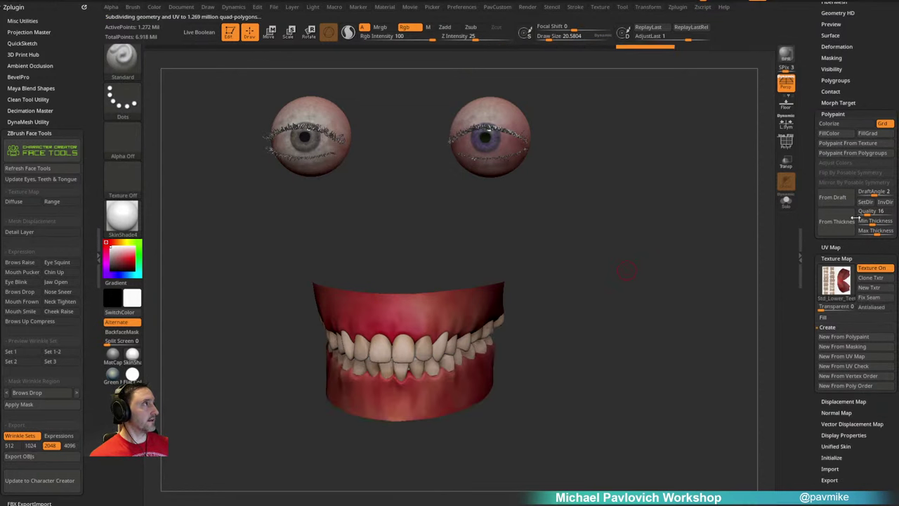
click(839, 146)
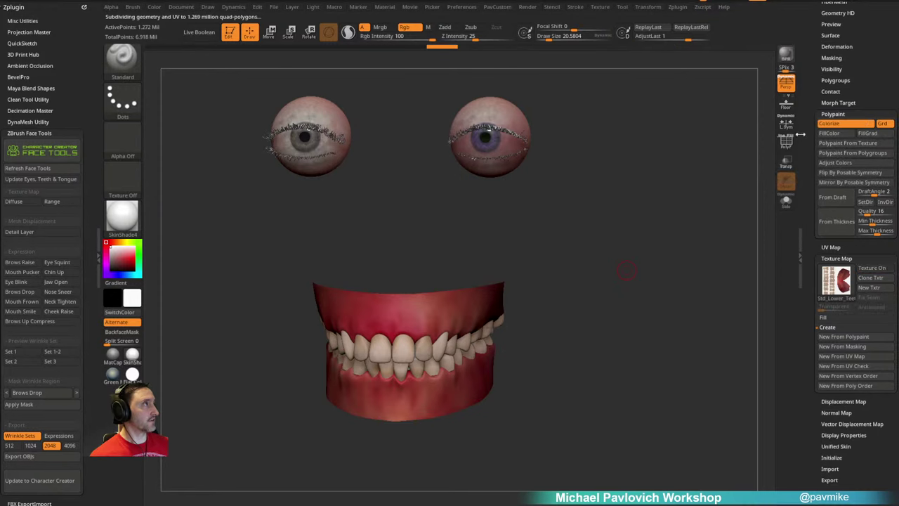
Step: Select the CC_Base_Upper_Teeth subtool and lower it to subdivision level 1
drag(804, 115, 804, 290)
alt+click(419, 299)
drag(638, 251, 600, 273)
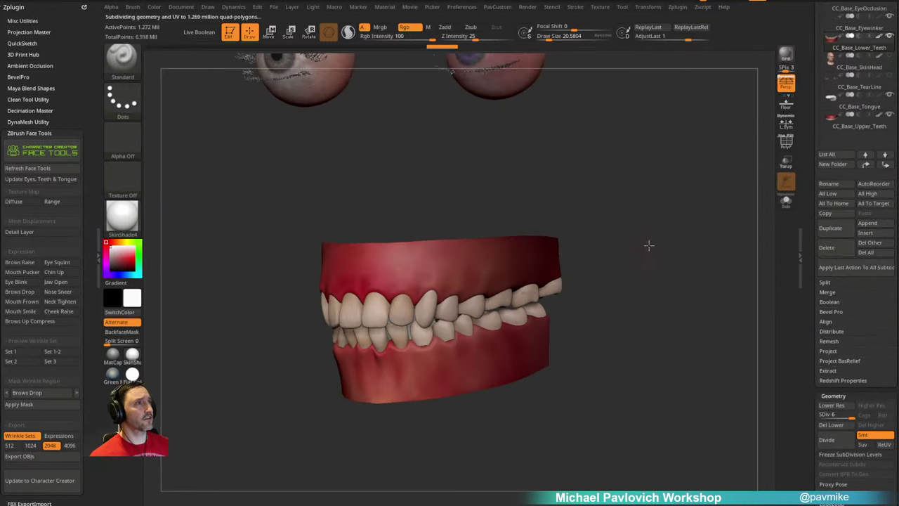
drag(648, 245, 631, 247)
drag(810, 200, 820, 164)
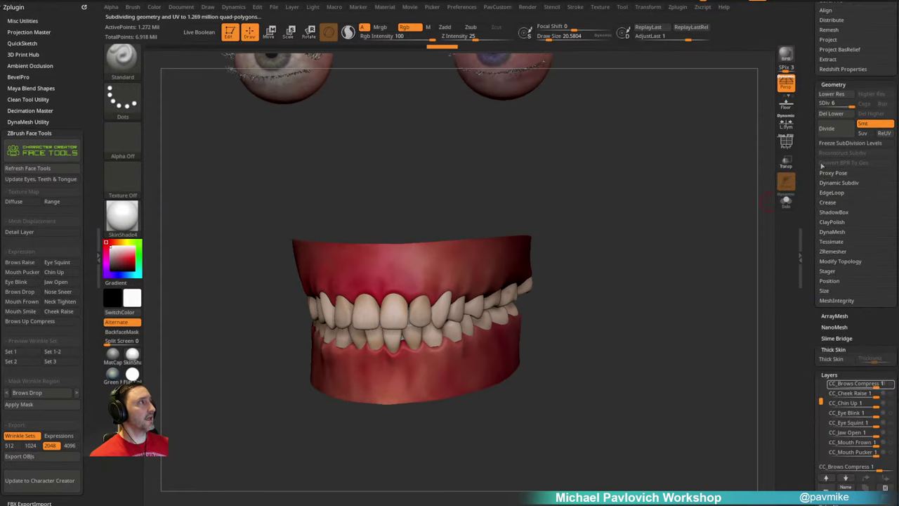
alt+click(477, 291)
key(shift+d)
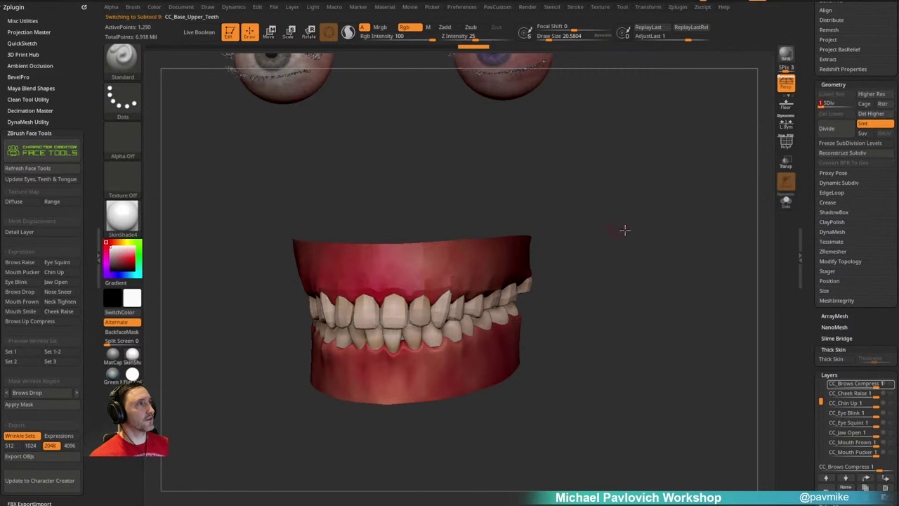
drag(833, 105, 847, 104)
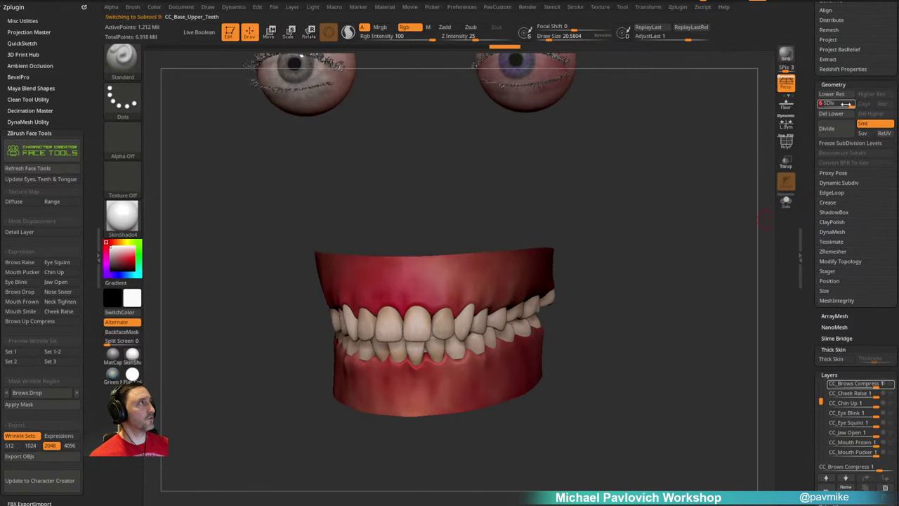
key(shift+d)
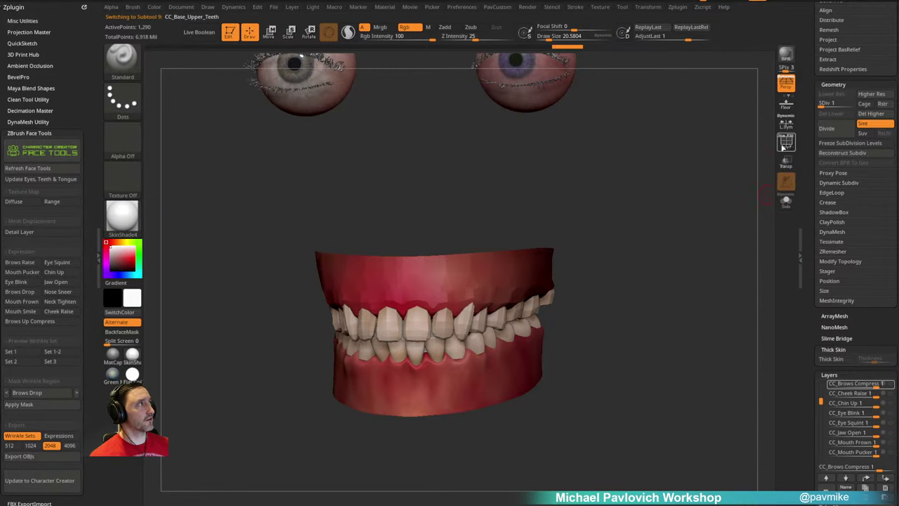
Step: Show the polyframe and solo the upper teeth to inspect their base topology from several angles
click(783, 146)
drag(627, 260, 768, 230)
click(783, 205)
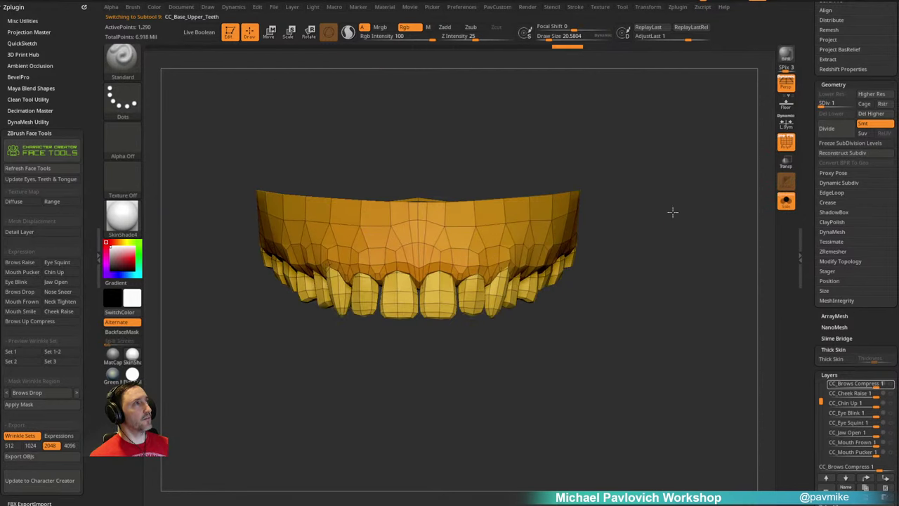
mouse_move(673, 212)
alt+mouse_down()
mouse_move(708, 251)
mouse_move(618, 254)
alt+mouse_up()
key(s)
drag(517, 319, 532, 319)
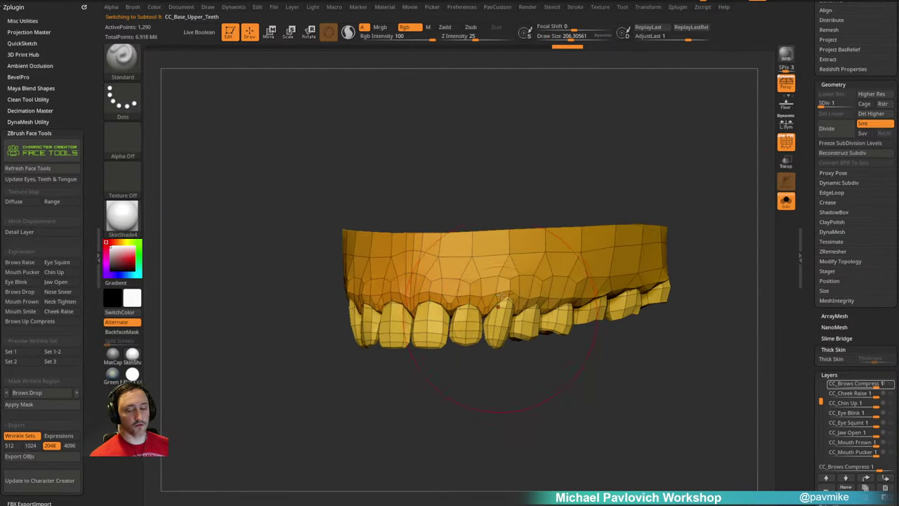
mouse_move(526, 392)
alt+mouse_down()
mouse_move(512, 379)
mouse_move(526, 379)
mouse_move(500, 372)
alt+mouse_up()
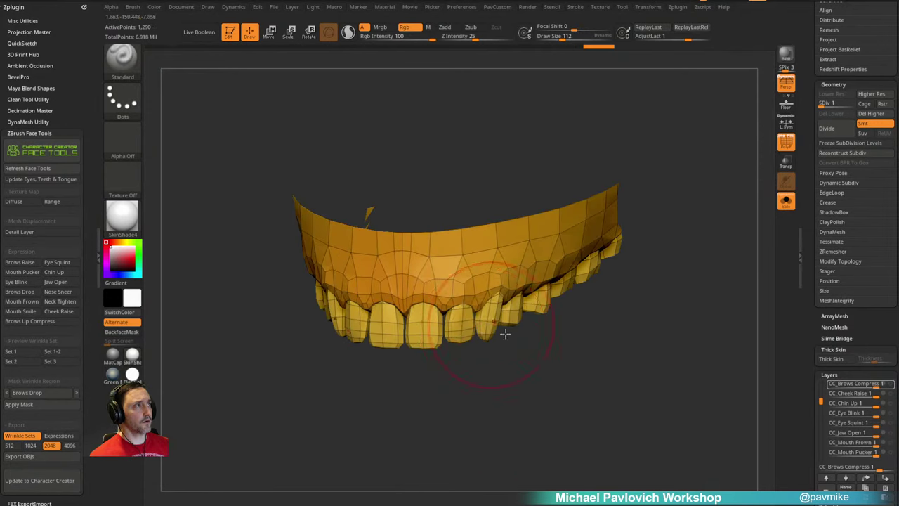
drag(505, 334, 552, 357)
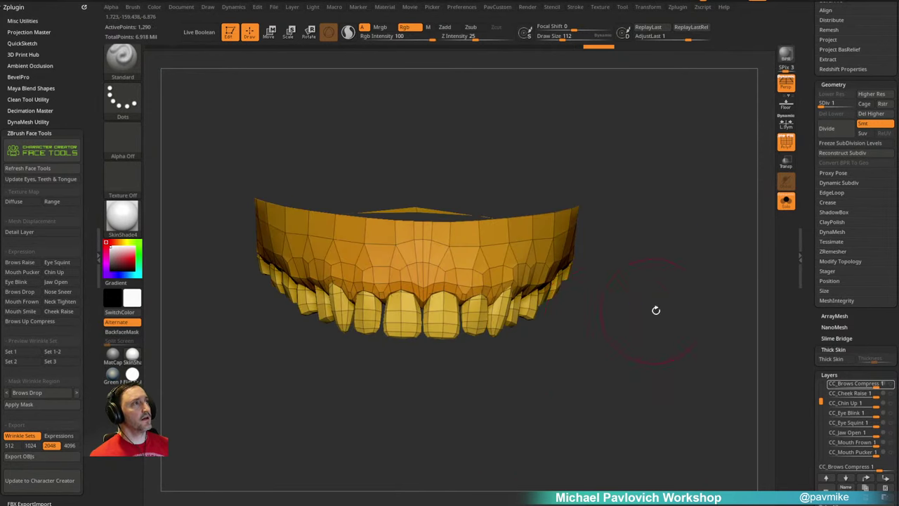
drag(656, 310, 589, 242)
Step: Isolate the gum geometry, mask it completely, and bring the whole upper teeth mesh back into view
ctrl+shift+drag(650, 160, 567, 235)
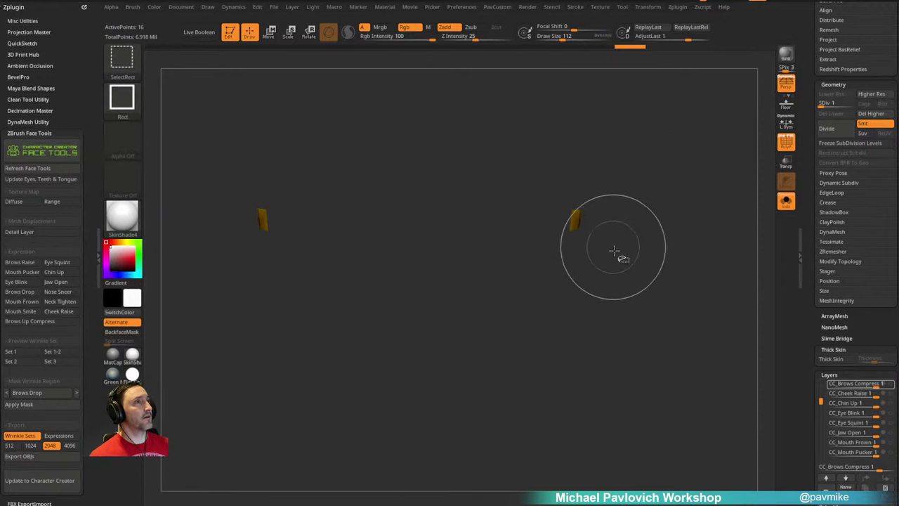
key(ctrl+shift+a)
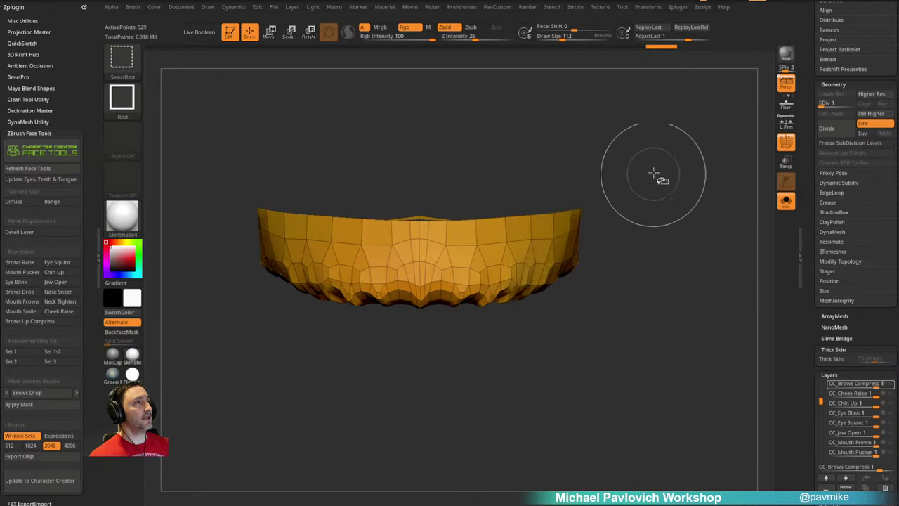
drag(739, 168, 713, 196)
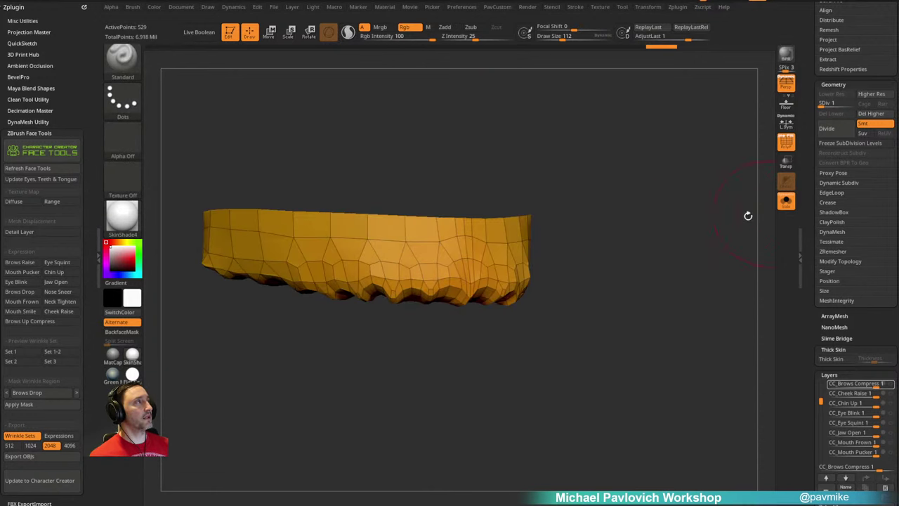
ctrl+shift+click(684, 274)
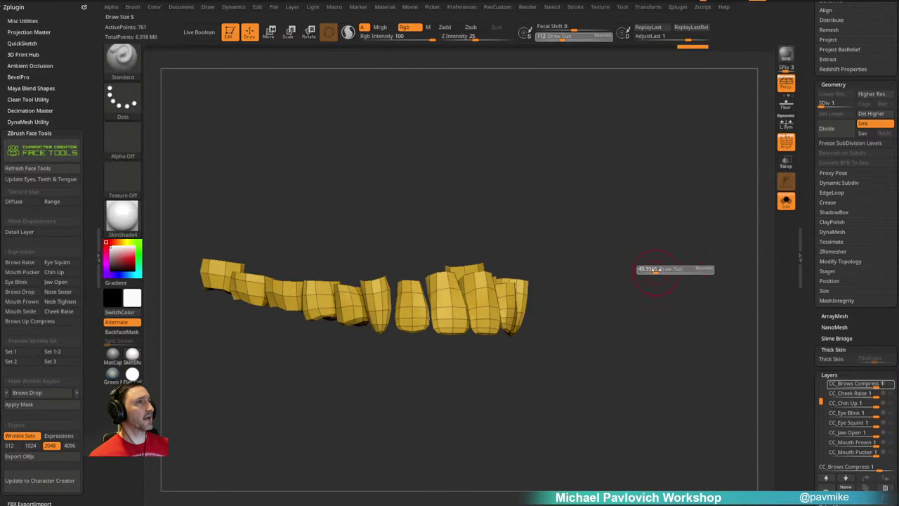
drag(646, 269, 501, 218)
ctrl+shift+click(678, 247)
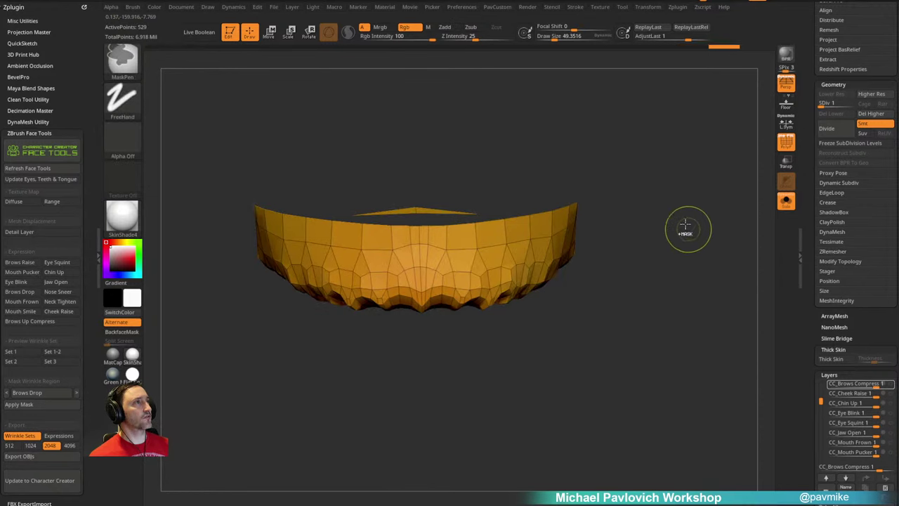
mouse_move(684, 224)
mouse_down()
mouse_move(532, 225)
mouse_move(621, 257)
mouse_move(691, 243)
mouse_move(690, 208)
mouse_move(694, 224)
mouse_up()
ctrl+shift+click(698, 245)
Step: Switch to the Move brush for reshaping the unmasked teeth
key(b)
key(m)
key(v)
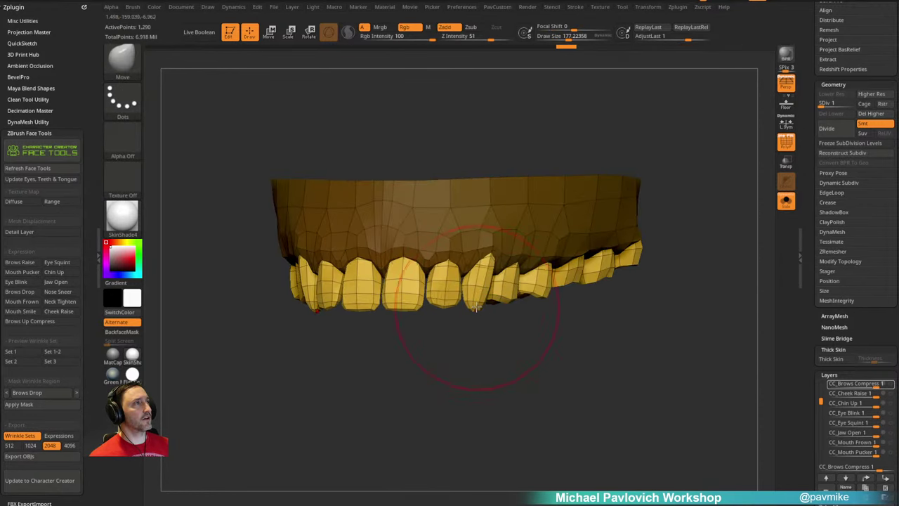
Step: Try pulling the upper canine and side teeth downward with a large brush, undoing each attempt
drag(477, 304, 504, 314)
key(ctrl+z)
drag(520, 280, 544, 371)
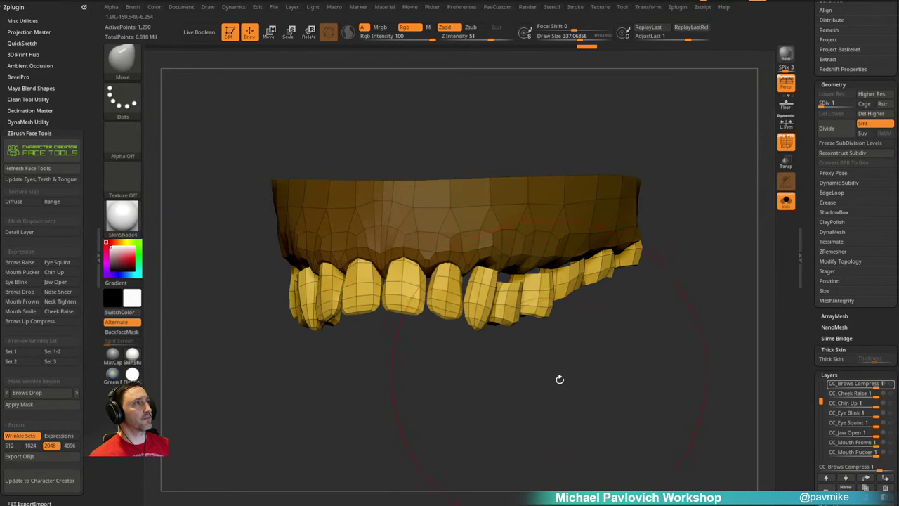
key(ctrl+z)
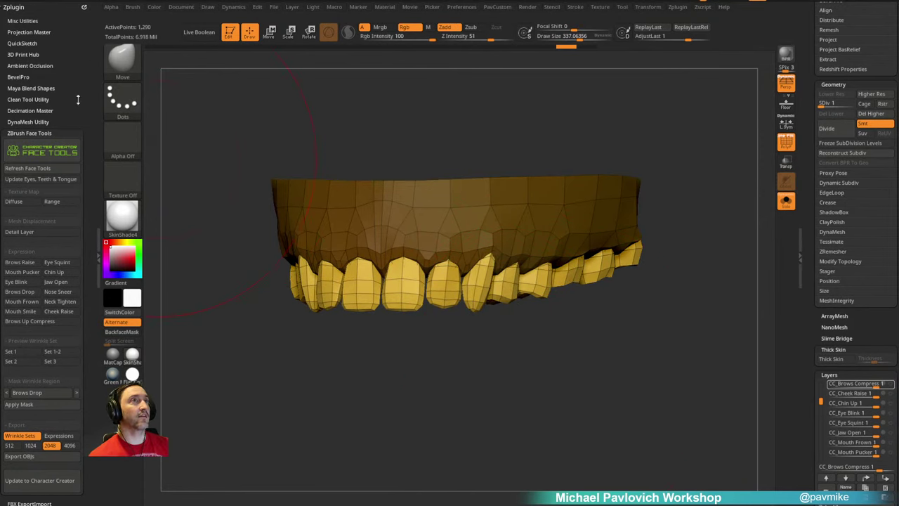
Step: Dock the Brush palette beside the canvas to reach the brush settings
scroll(67, 25, down, 5)
key(shift)
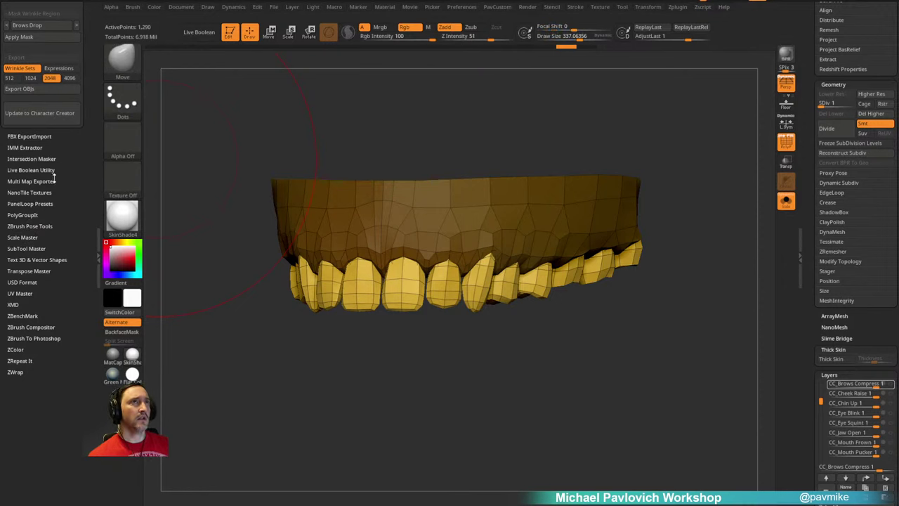
click(30, 224)
click(130, 8)
click(128, 17)
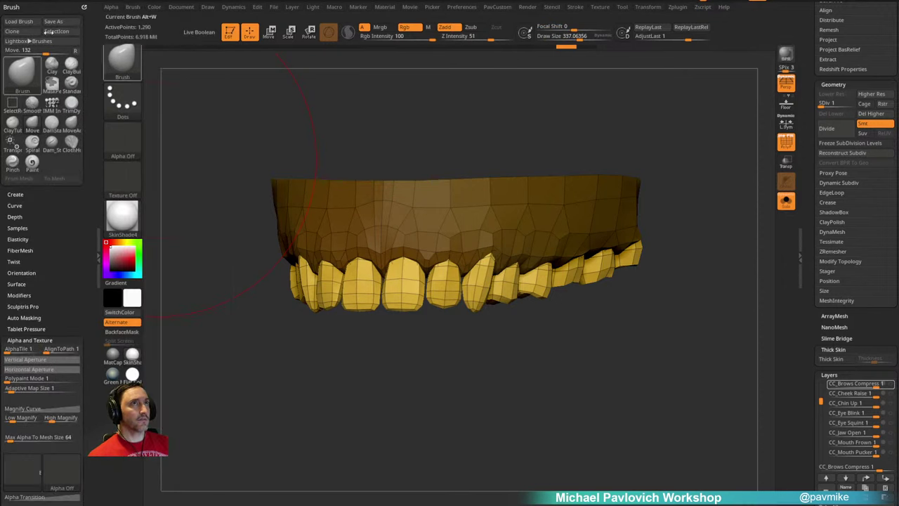
Step: Turn on Topological auto masking for the Move brush and set its range to 1.4
drag(66, 261, 66, 167)
key(shift)
click(38, 242)
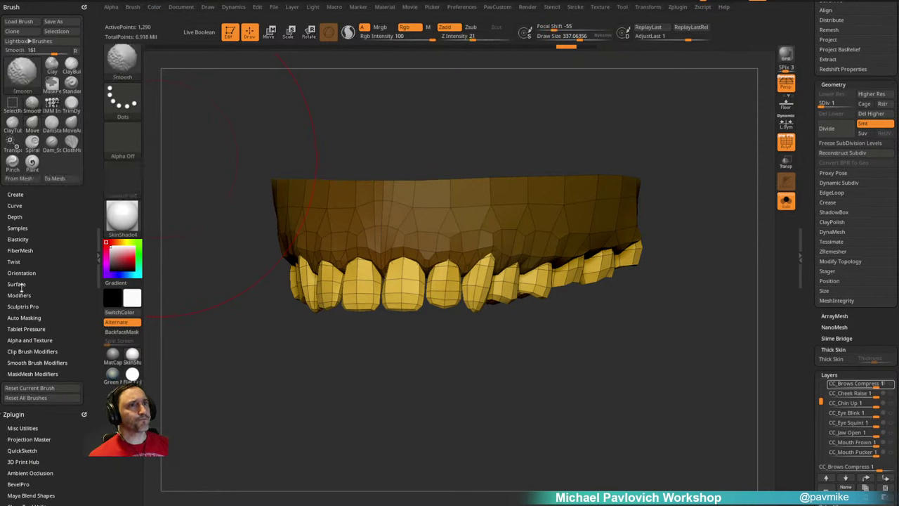
shift+click(22, 294)
key(shift)
shift+click(28, 297)
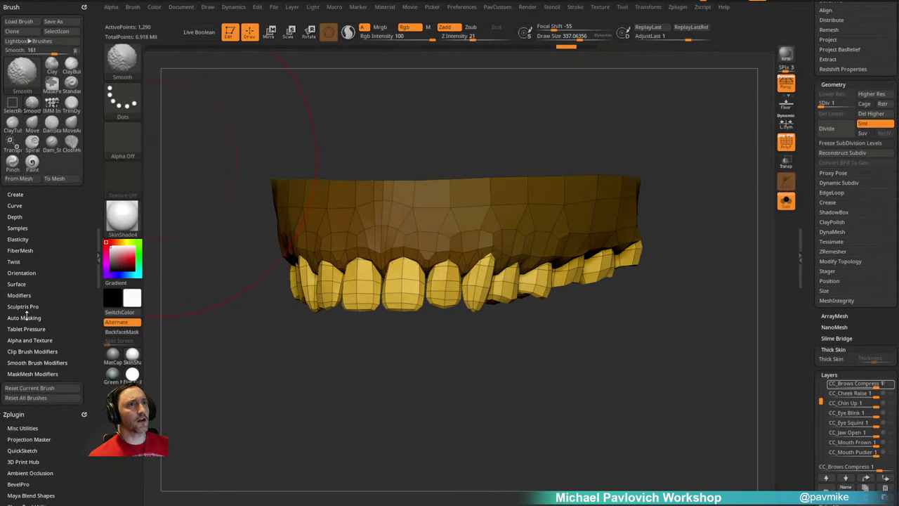
click(24, 318)
click(19, 342)
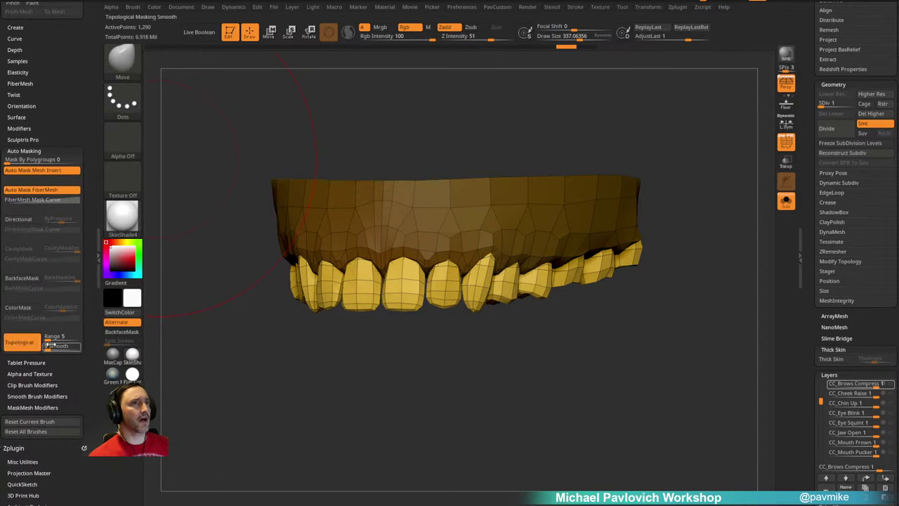
click(60, 337)
text(1)
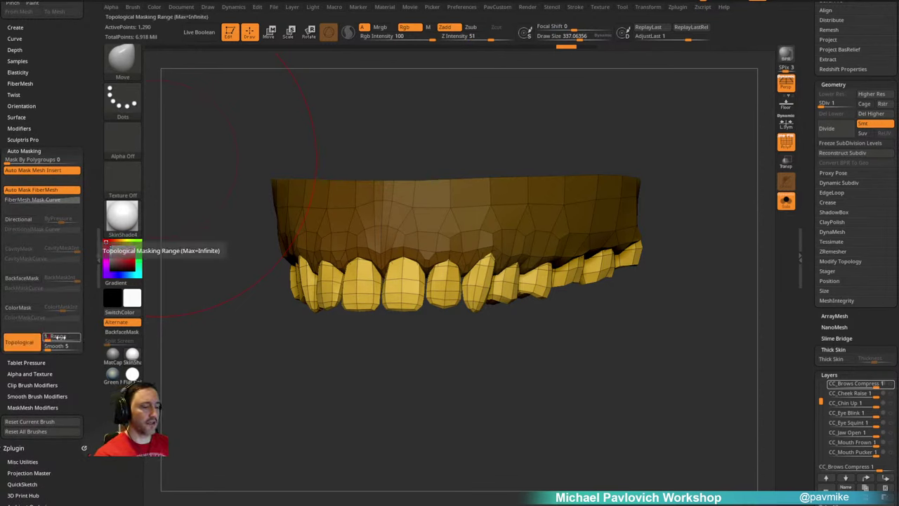
text(.4)
key(Return)
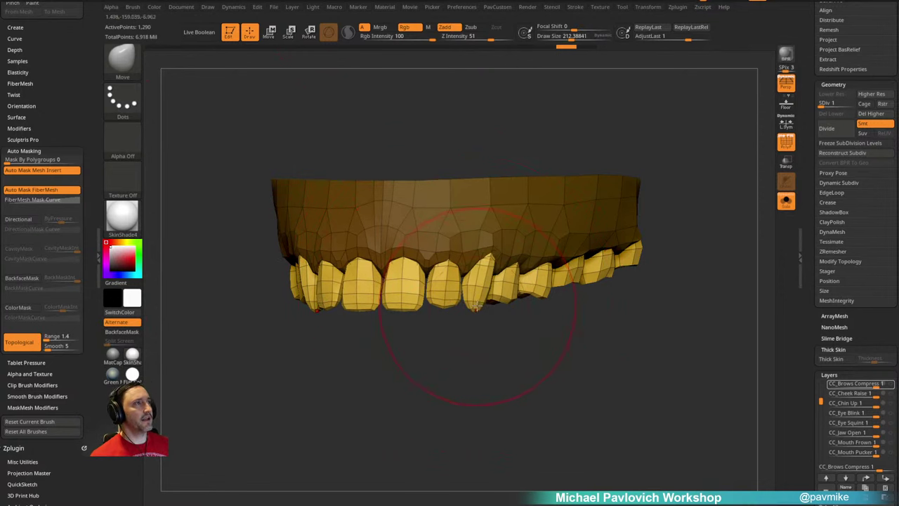
Step: Pull the upper canines down into long fangs and refine their tips with a smaller Move brush
mouse_move(474, 307)
mouse_down()
mouse_move(451, 466)
mouse_move(536, 436)
mouse_move(394, 445)
mouse_move(307, 437)
mouse_up()
drag(498, 231, 487, 239)
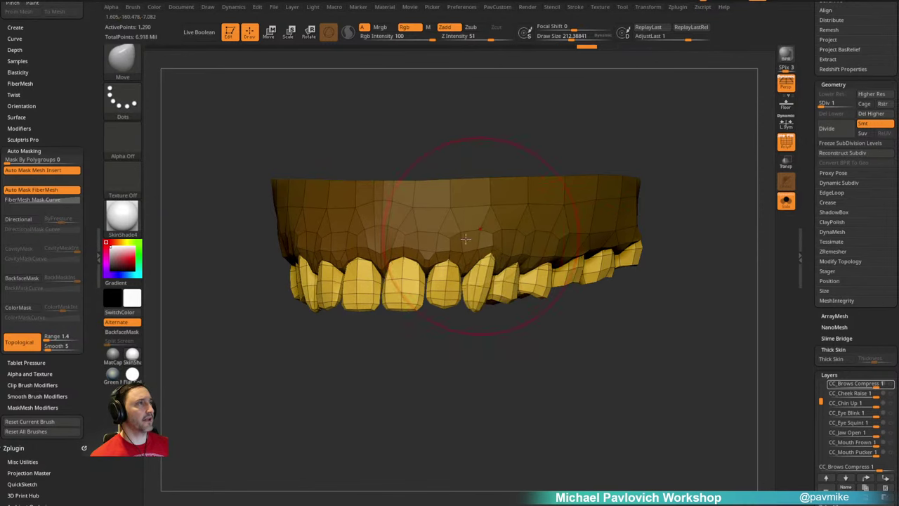
drag(548, 356, 502, 355)
key([)
drag(480, 311, 483, 383)
key([)
drag(480, 344, 484, 357)
key(])
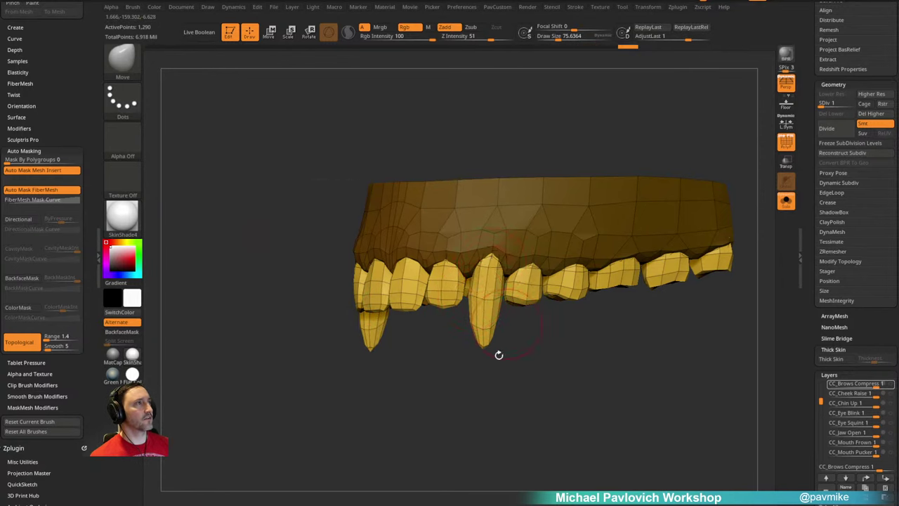
drag(505, 321, 488, 309)
drag(560, 297, 514, 307)
Step: Reshape the upper incisors by pulling their lower edges down into points at a draw size of about 72
key(s)
mouse_move(366, 361)
alt+mouse_down()
mouse_move(385, 371)
mouse_move(391, 347)
alt+mouse_up()
mouse_move(391, 328)
mouse_down()
mouse_move(391, 373)
mouse_move(365, 317)
mouse_move(429, 347)
mouse_move(427, 339)
mouse_up()
drag(471, 315, 473, 347)
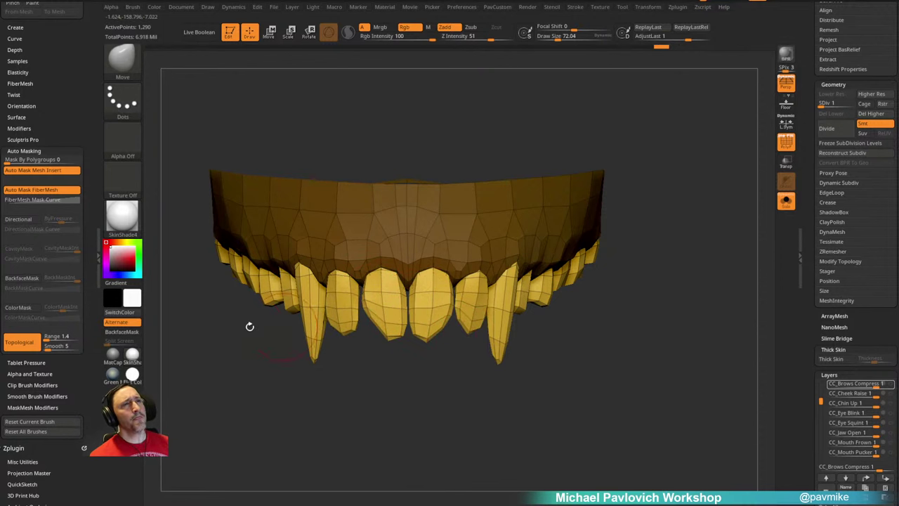
Step: Reshape the upper lateral incisor with the Move brush at a draw size of about 83
click(67, 345)
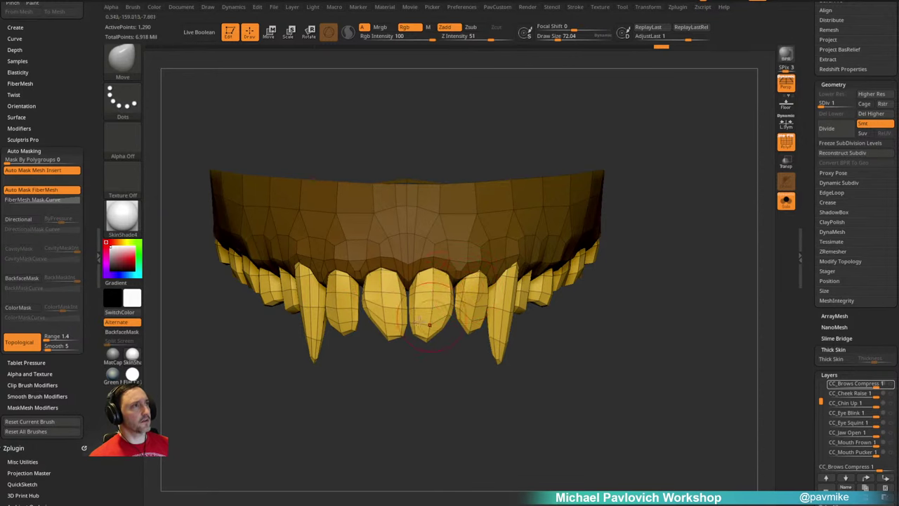
right_drag(421, 320, 469, 320)
key(s)
click(333, 323)
drag(326, 294, 332, 291)
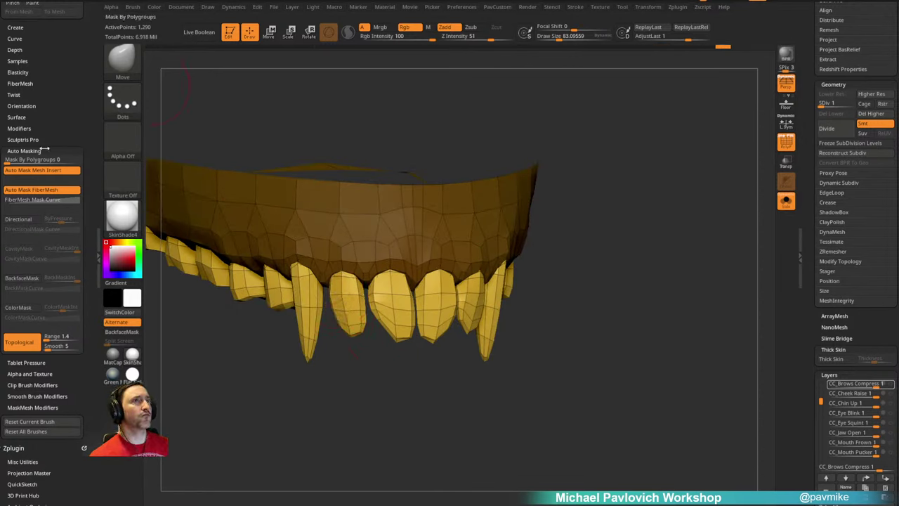
Step: Turn on AccuCurve for the Move brush and pull the upper incisor edges into sharper points
drag(50, 126, 50, 176)
key(shift)
click(14, 110)
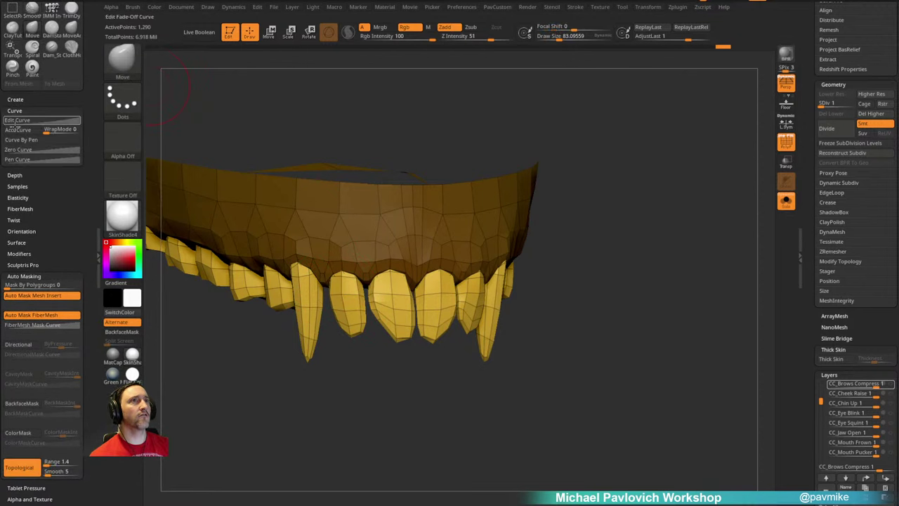
alt+drag(374, 380, 362, 360)
drag(348, 315, 336, 265)
mouse_move(379, 368)
shift+mouse_down()
mouse_move(354, 369)
mouse_move(381, 317)
shift+mouse_up()
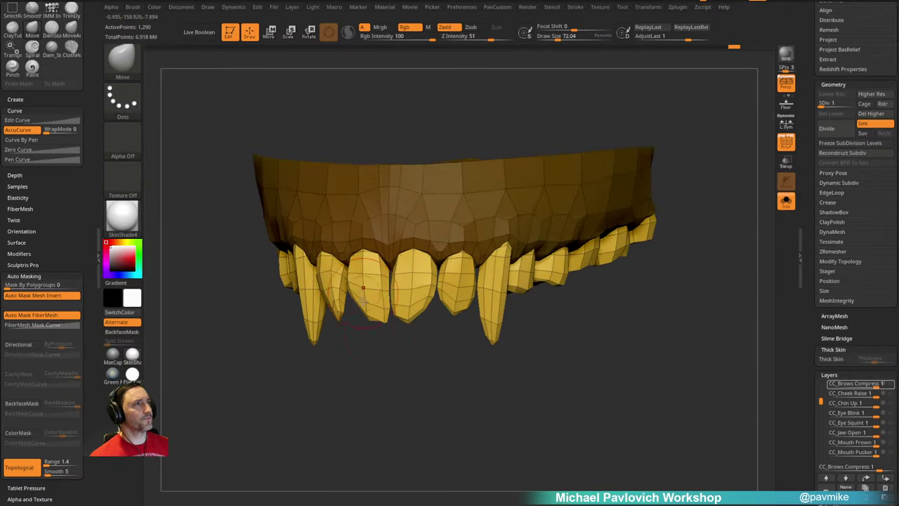
Step: Reshape the upper front incisors into uneven, crooked points with a larger Move brush of about 121
shift+right_drag(363, 301, 395, 329)
key(s)
drag(378, 329, 384, 329)
mouse_move(382, 312)
mouse_down()
mouse_move(399, 339)
mouse_move(372, 302)
mouse_up()
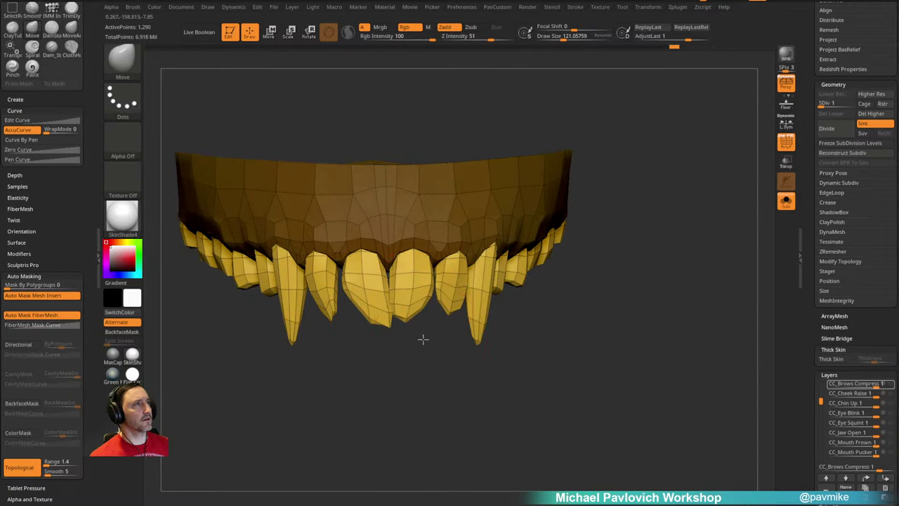
mouse_move(422, 339)
mouse_down()
mouse_move(379, 316)
mouse_move(421, 320)
mouse_up()
key(s)
mouse_move(422, 320)
mouse_down()
mouse_move(429, 339)
mouse_move(445, 337)
mouse_move(415, 393)
mouse_move(539, 382)
mouse_move(514, 352)
mouse_up()
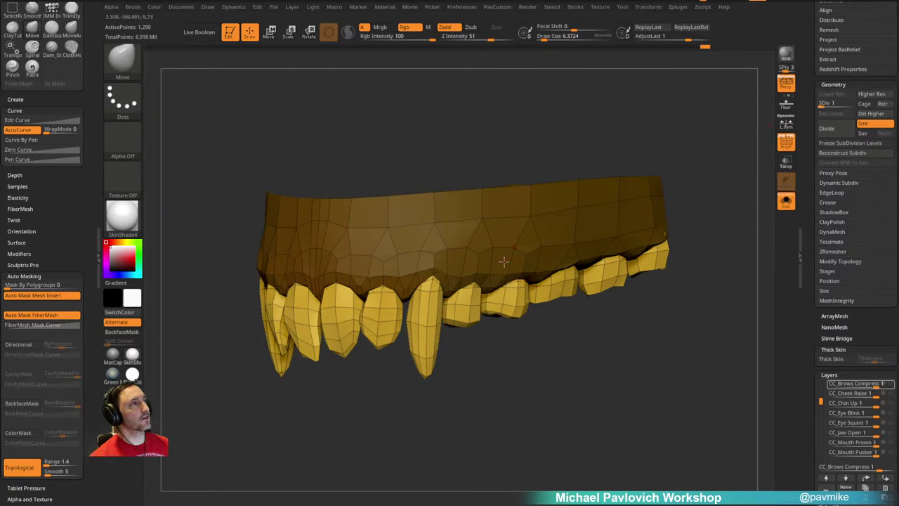
Step: Preview the reshaped teeth at the highest subdivision level and return to level 1
click(852, 103)
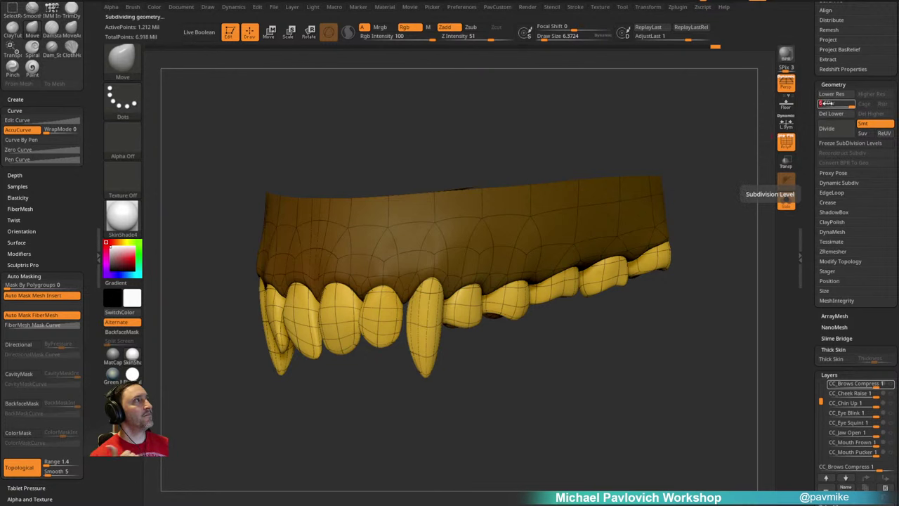
click(821, 103)
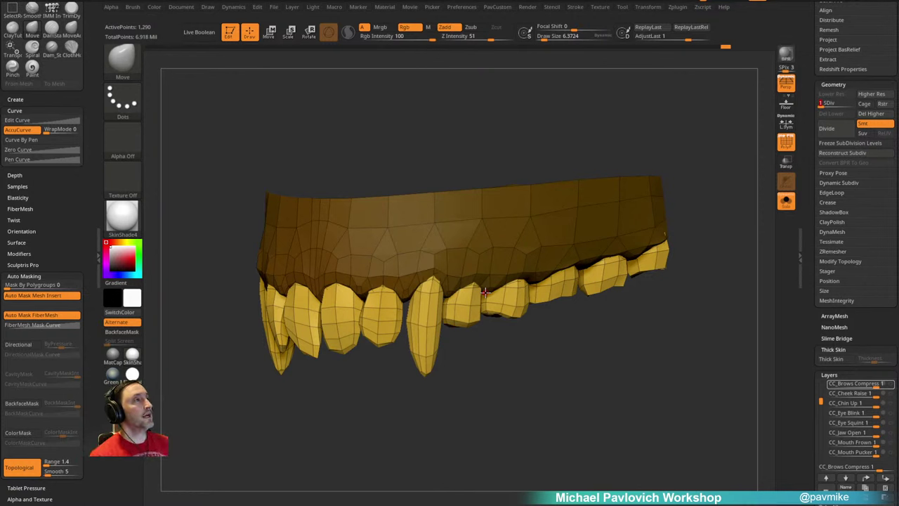
Step: Isolate the tooth directly behind the canine and mask all other teeth and the gums
drag(616, 324, 632, 325)
mouse_move(580, 283)
alt+mouse_down()
mouse_move(664, 273)
mouse_move(676, 313)
mouse_move(664, 333)
mouse_move(576, 327)
mouse_move(530, 305)
alt+mouse_up()
key(ctrl+shift)
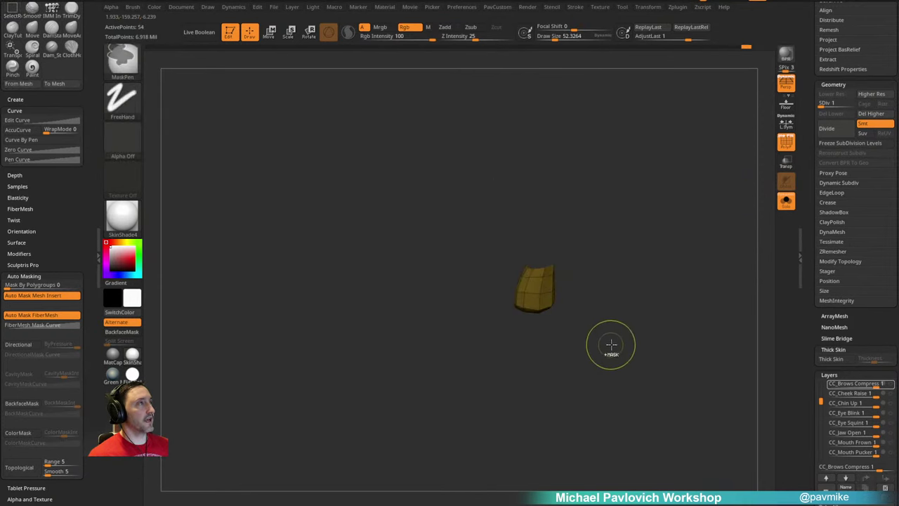
ctrl+shift+click(614, 349)
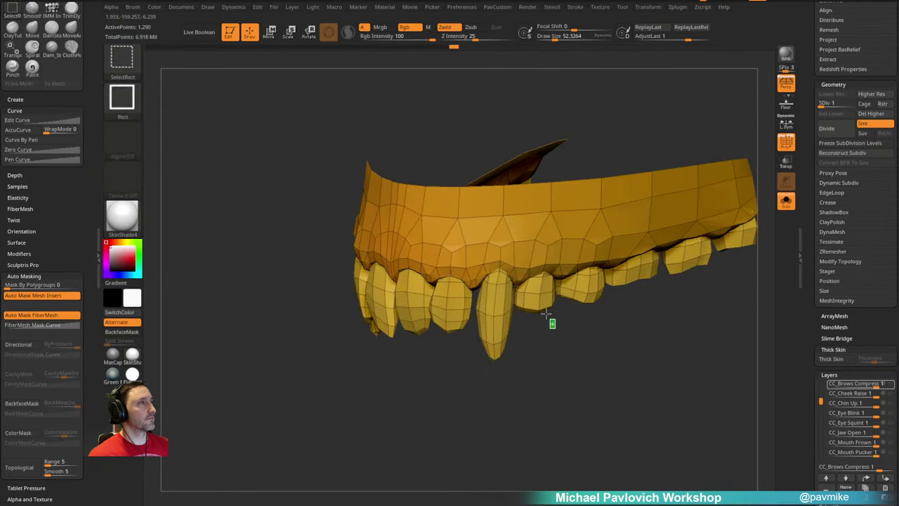
ctrl+shift+drag(546, 313, 530, 304)
key(ctrl+shift+a)
ctrl+click(606, 352)
ctrl+shift+click(600, 351)
ctrl+click(605, 349)
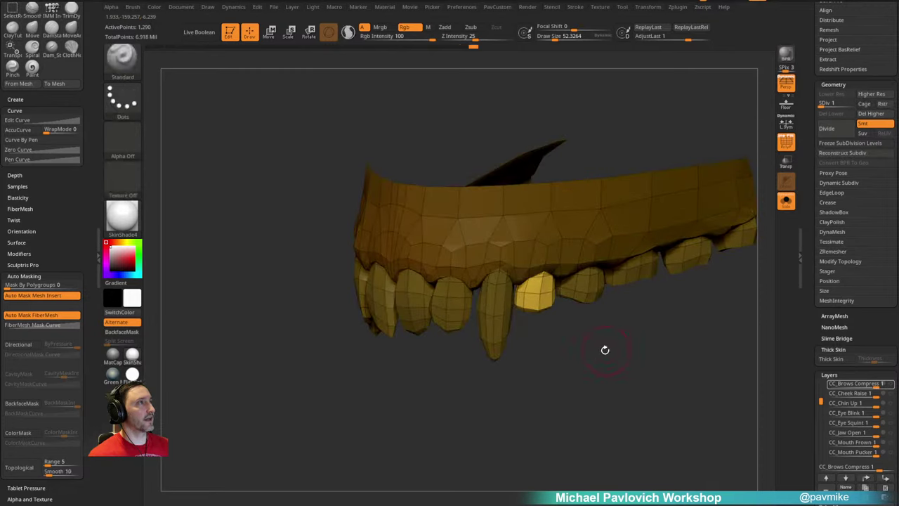
Step: Scale down the unmasked tooth behind the canine and move it up into the gum
mouse_move(605, 349)
mouse_down()
mouse_move(592, 357)
mouse_move(602, 424)
mouse_move(515, 349)
mouse_up()
key(w)
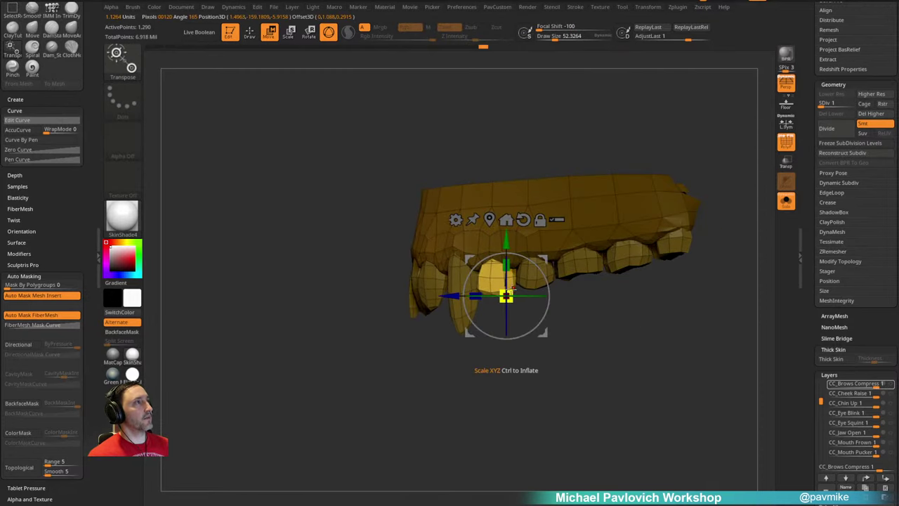
drag(507, 295, 496, 306)
drag(506, 239, 506, 192)
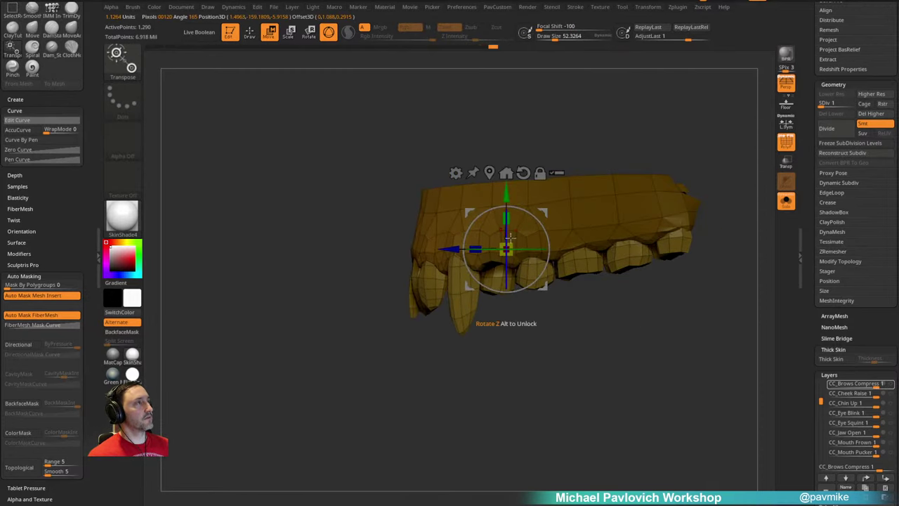
key(q)
Step: Turn off the wireframe and polygroup display and face the teeth from the front
drag(533, 379, 608, 384)
mouse_move(629, 275)
mouse_down()
mouse_move(652, 335)
mouse_move(677, 279)
mouse_move(668, 304)
mouse_move(650, 305)
mouse_move(668, 278)
mouse_up()
click(782, 146)
mouse_move(654, 200)
alt+mouse_down()
mouse_move(661, 224)
mouse_move(737, 225)
alt+mouse_up()
drag(804, 190, 807, 313)
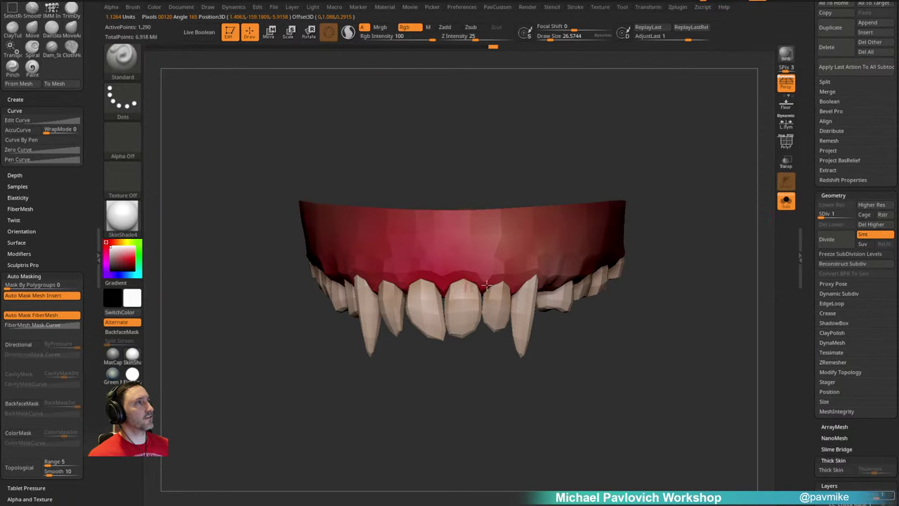
Step: Try painting yellow strokes across the gums at the lowest subdivision level with the Standard brush and undo them
key(s)
mouse_move(492, 284)
mouse_down()
mouse_move(515, 286)
mouse_move(509, 258)
mouse_up()
key(s)
click(122, 242)
click(133, 258)
key(s)
mouse_move(469, 255)
mouse_down()
mouse_move(459, 255)
mouse_move(534, 246)
mouse_move(491, 232)
mouse_up()
key(ctrl+z)
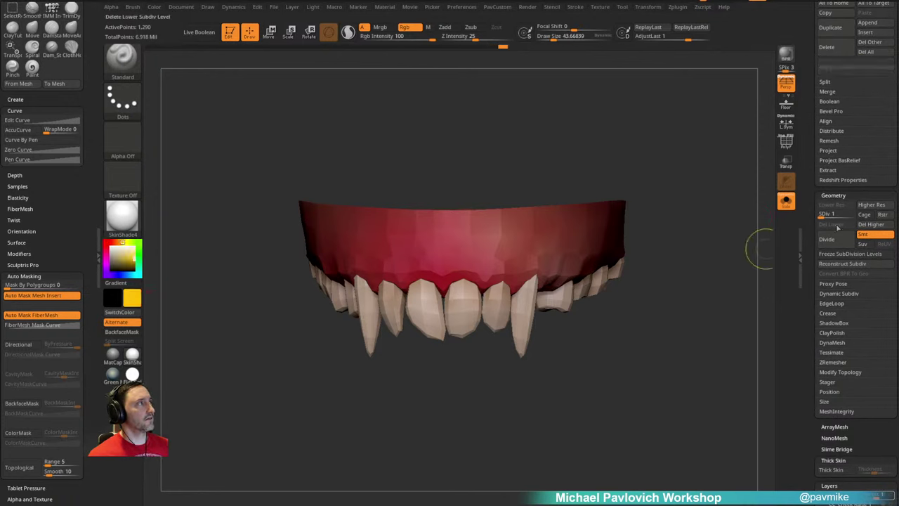
mouse_move(432, 246)
mouse_down()
mouse_move(577, 238)
mouse_move(535, 235)
mouse_up()
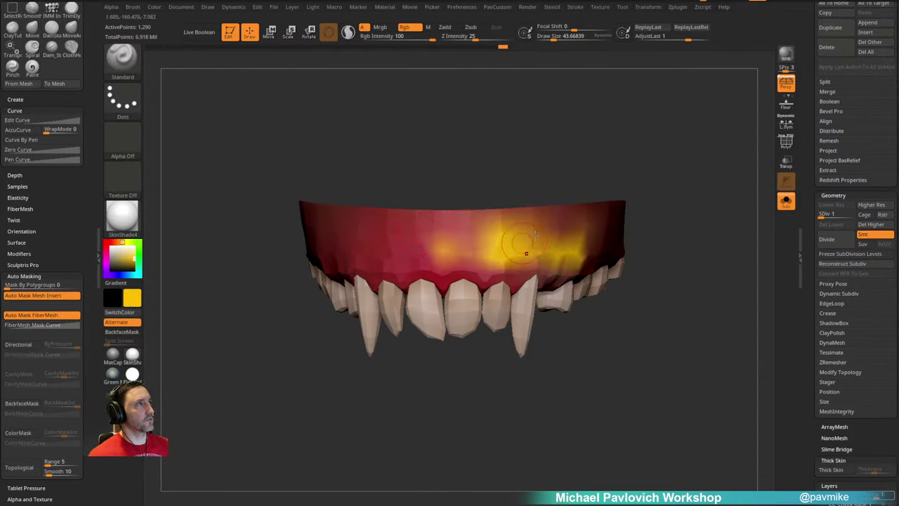
key(ctrl+z)
Step: Raise the teeth and gums to subdivision level 6, test a yellow stroke on the gums and undo it
drag(822, 214, 858, 214)
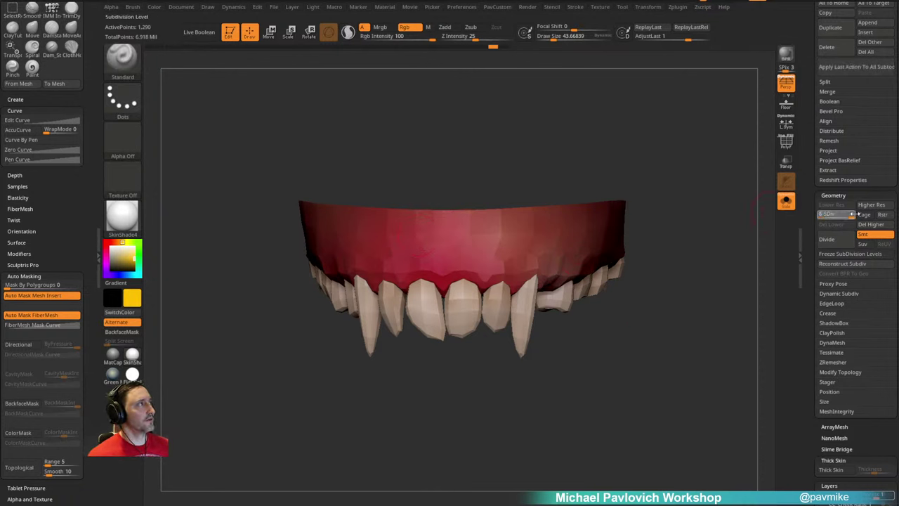
mouse_move(471, 253)
mouse_down()
mouse_move(557, 249)
mouse_move(589, 226)
mouse_up()
key(ctrl+z)
Step: Isolate the gums and invert the visibility so only the upper teeth are shown
drag(692, 244, 702, 244)
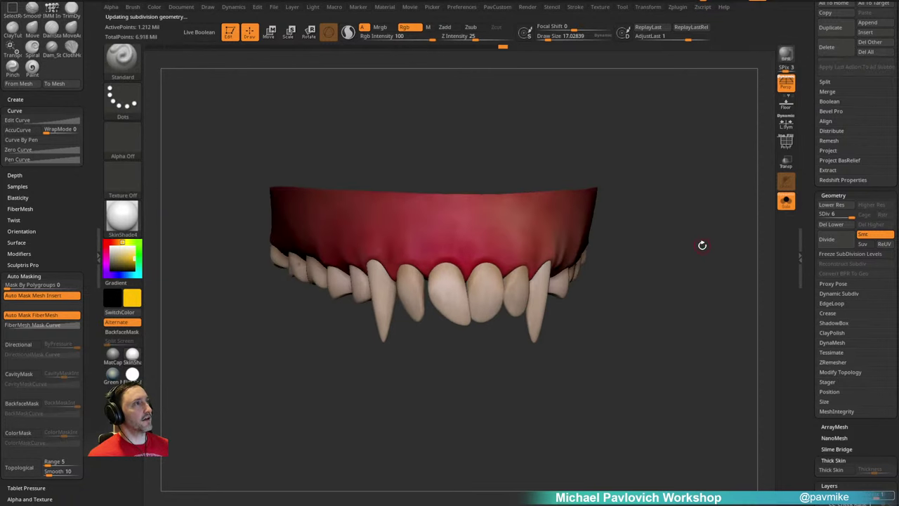
ctrl+shift+drag(542, 138, 657, 217)
key(ctrl+shift+a)
ctrl+shift+drag(685, 170, 708, 217)
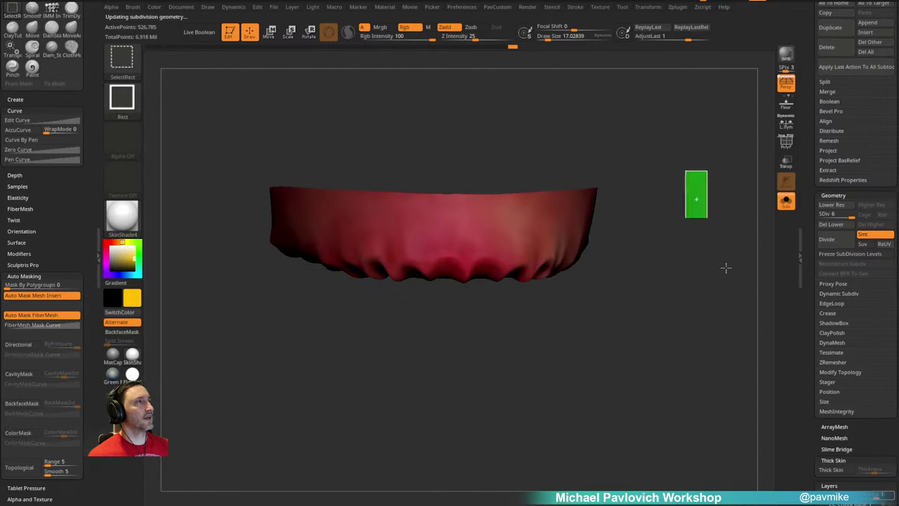
drag(691, 248, 697, 226)
Step: Carve vertical grooves into the central incisors with the Dam_Standard brush at a draw size of about 108
key(3)
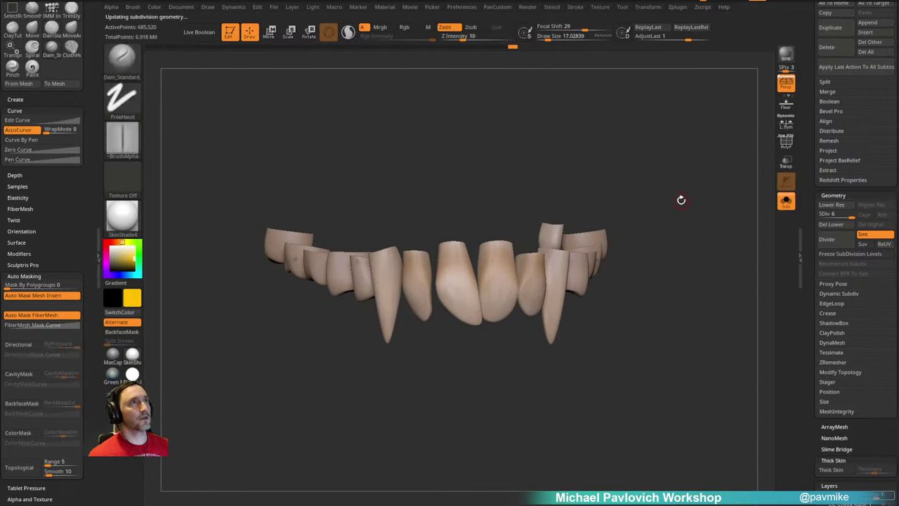
key(s)
drag(492, 272, 506, 273)
drag(446, 245, 473, 315)
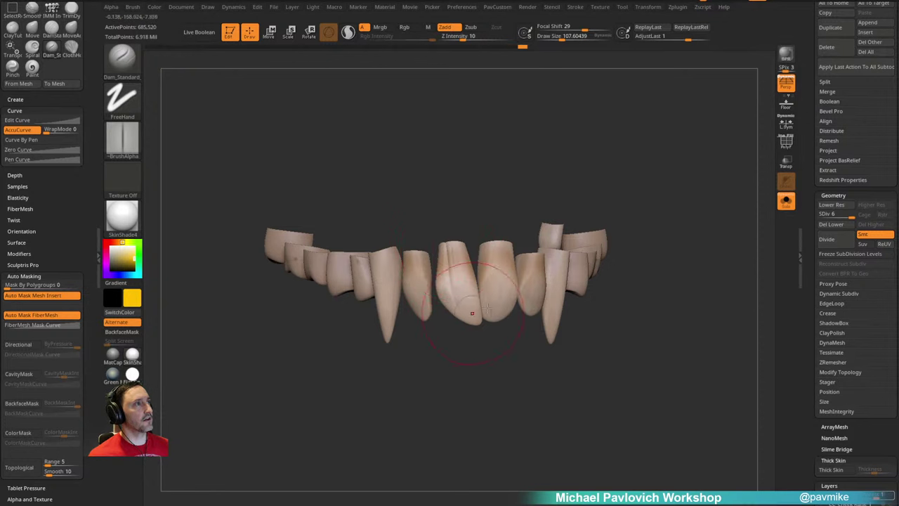
right_drag(514, 273, 469, 299)
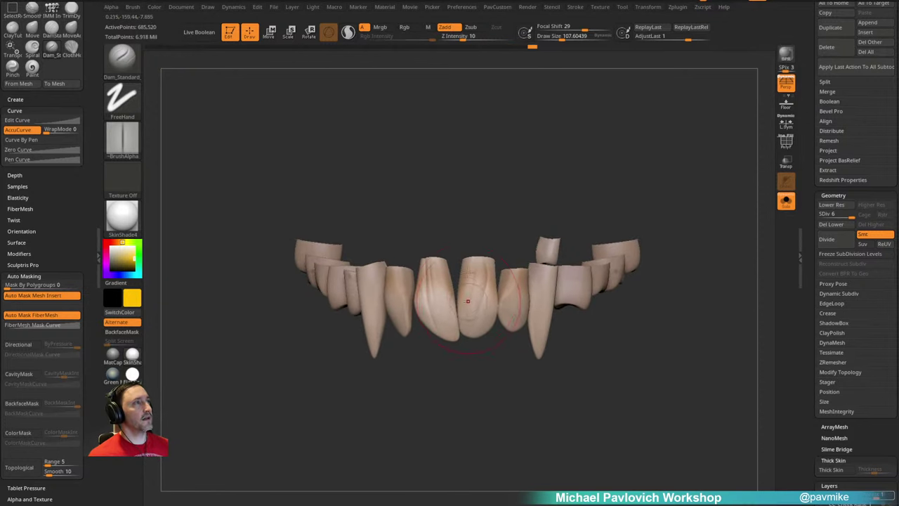
Step: Enable RGB painting with a brown color and carve tinted vertical grooves into the front teeth
click(404, 26)
click(106, 243)
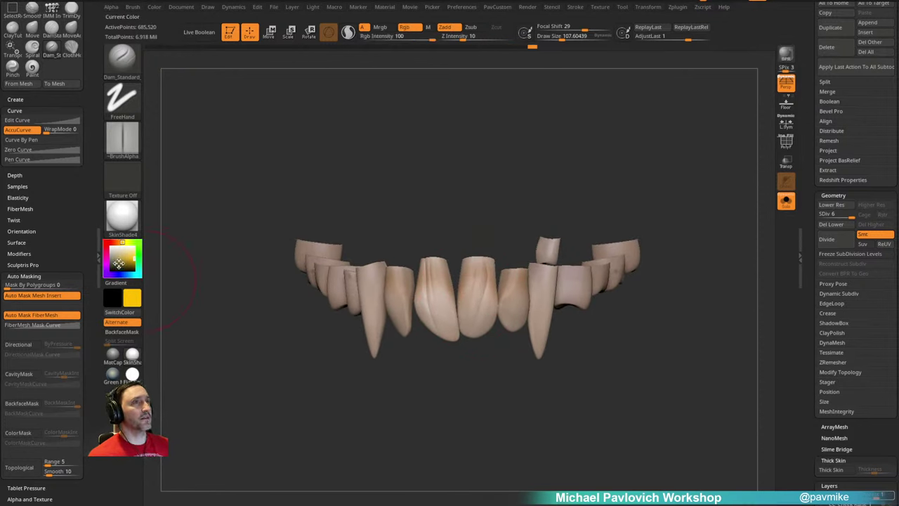
click(113, 248)
click(121, 262)
click(117, 243)
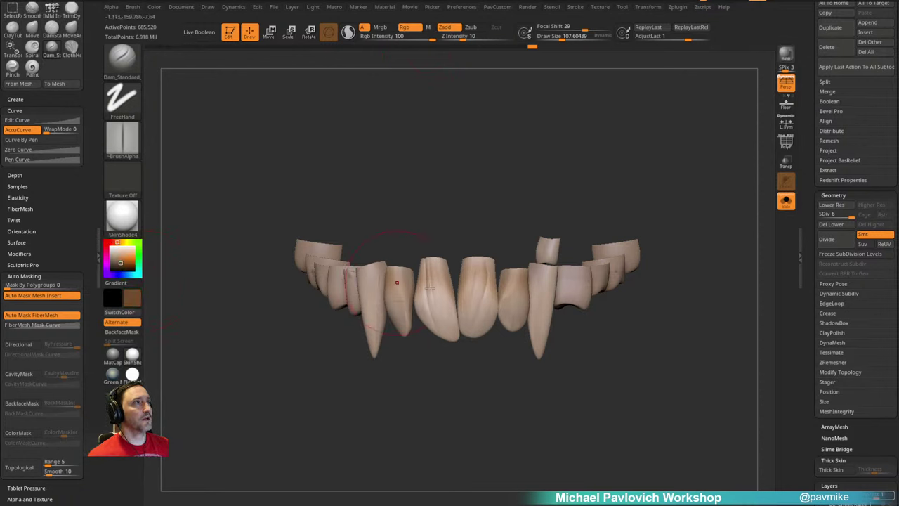
ctrl+right_drag(512, 367, 505, 317)
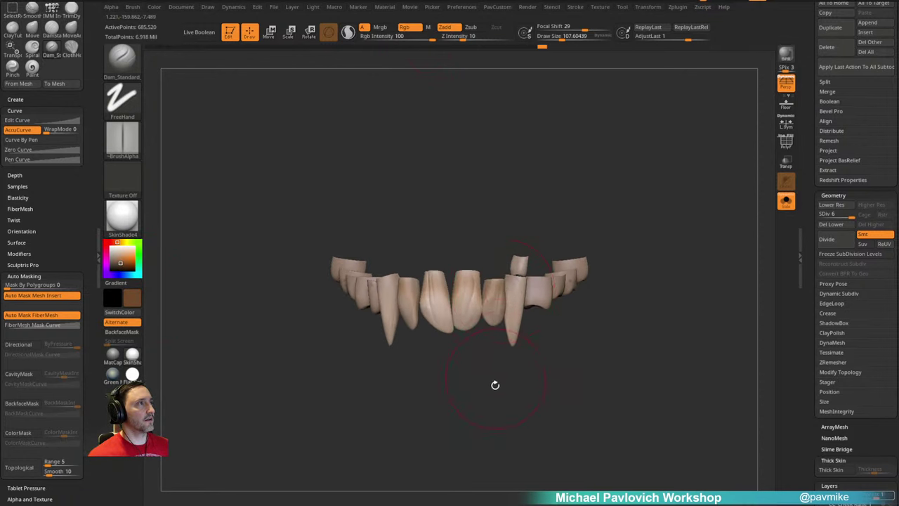
right_drag(495, 377, 414, 377)
drag(508, 281, 492, 328)
right_drag(535, 285, 538, 294)
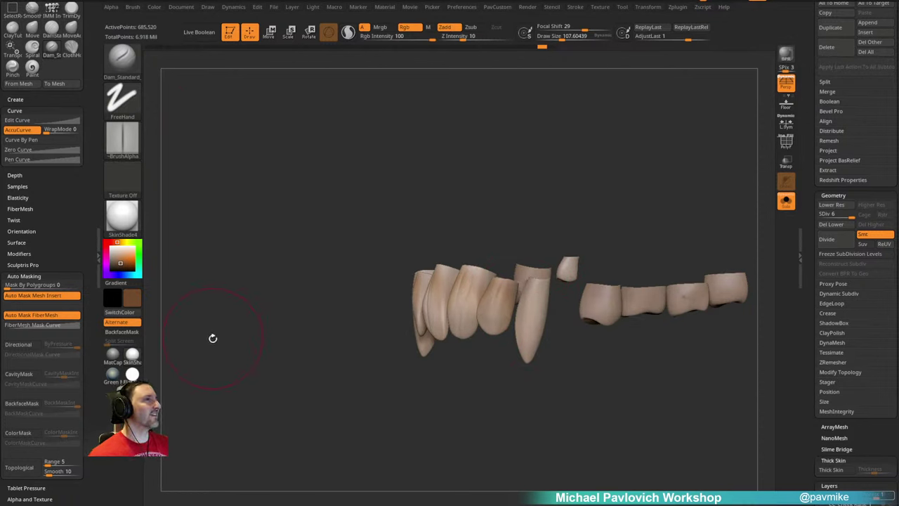
Step: Carve thin brown grooves down the canine with the DamStandard brush at draw size 15 and RGB intensity 35
key(b)
key(d)
key(s)
mouse_move(466, 151)
alt+right_down()
mouse_move(427, 142)
mouse_move(461, 244)
alt+right_up()
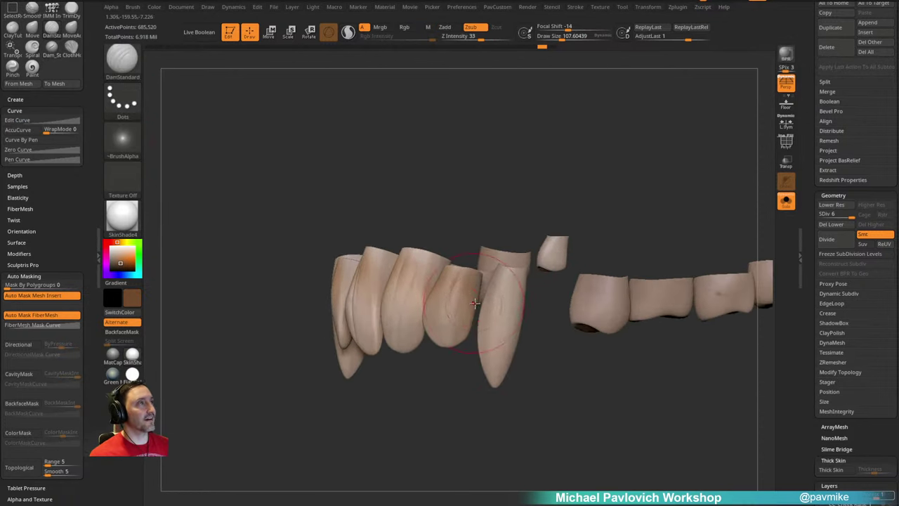
right_drag(578, 166, 612, 172)
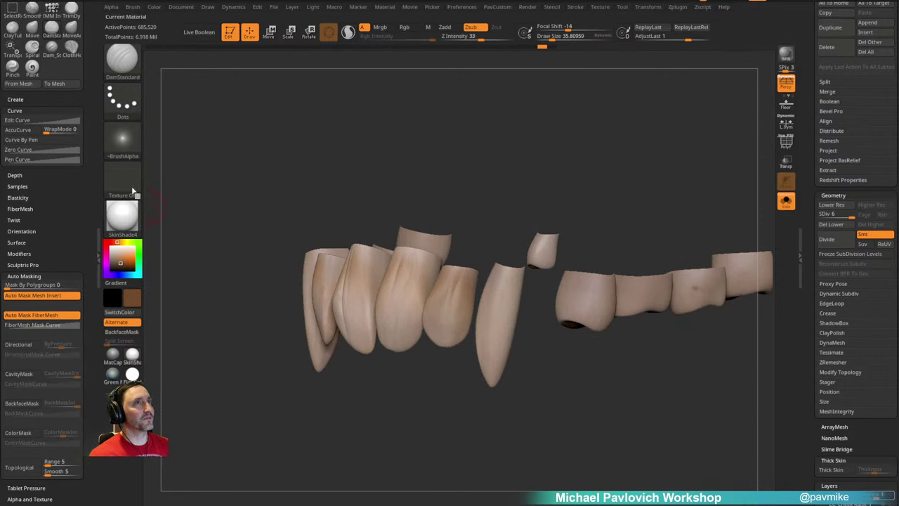
click(413, 30)
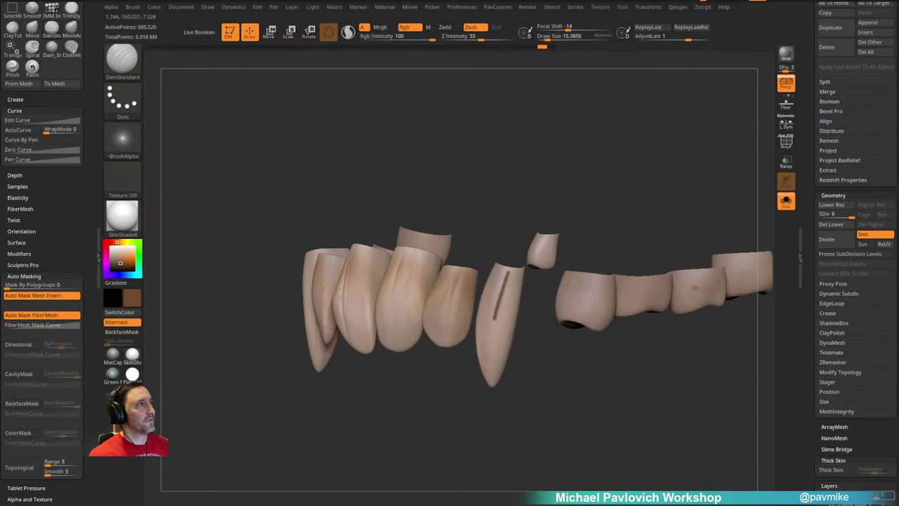
key(ctrl+z)
click(397, 36)
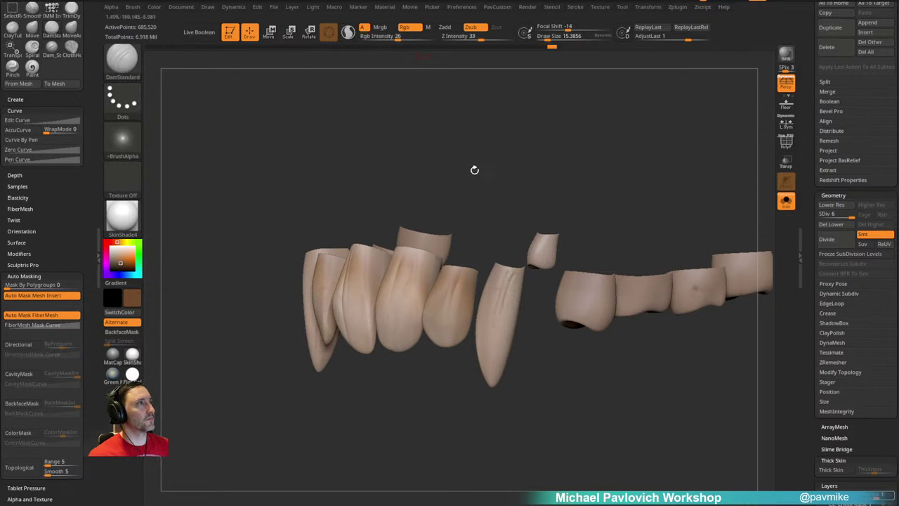
drag(396, 39, 402, 38)
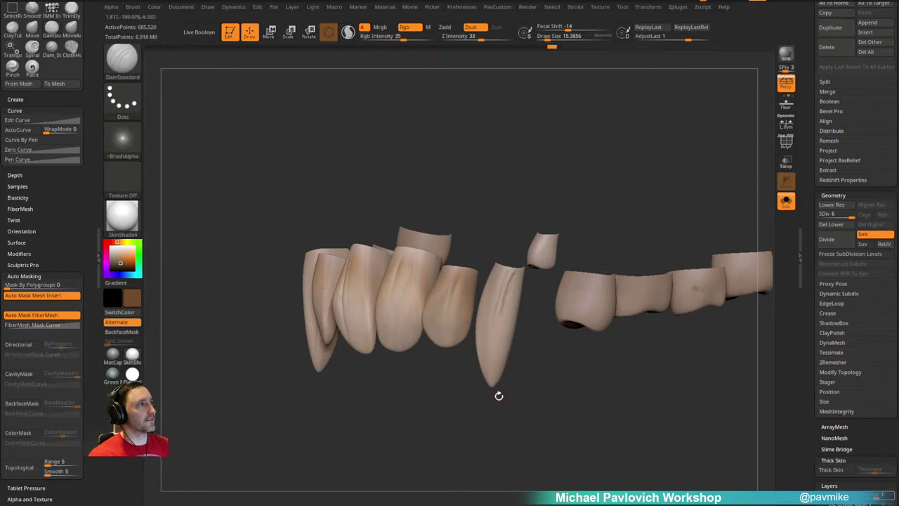
Step: Carve uncolored grooves along the canine with the Dam_Standard brush at a draw size of about 49
click(406, 26)
mouse_move(519, 130)
mouse_down()
mouse_move(540, 146)
mouse_move(548, 243)
mouse_up()
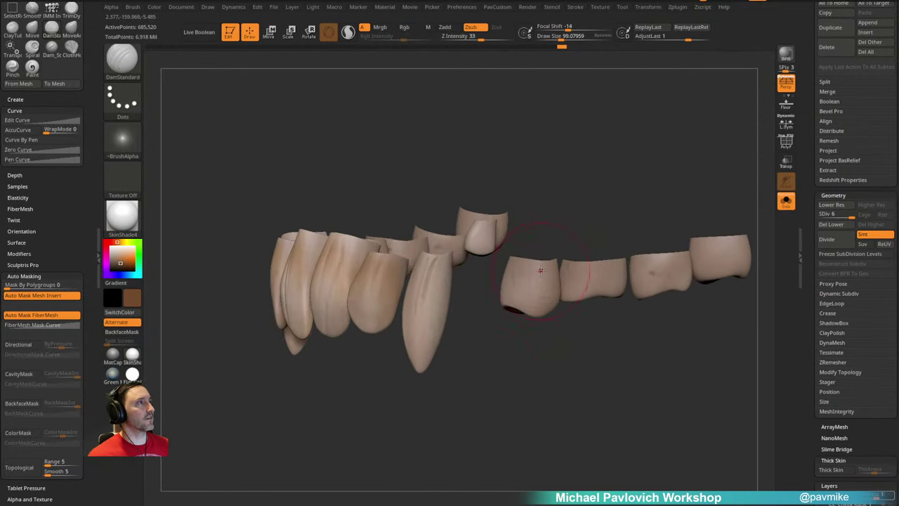
mouse_move(506, 379)
mouse_down()
mouse_move(524, 382)
mouse_move(528, 361)
mouse_up()
key(3)
key(s)
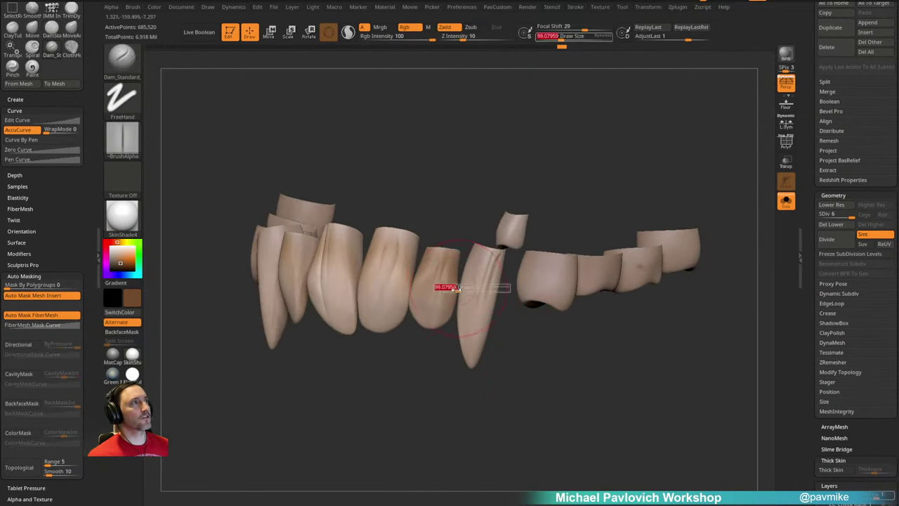
drag(459, 287, 451, 288)
click(406, 26)
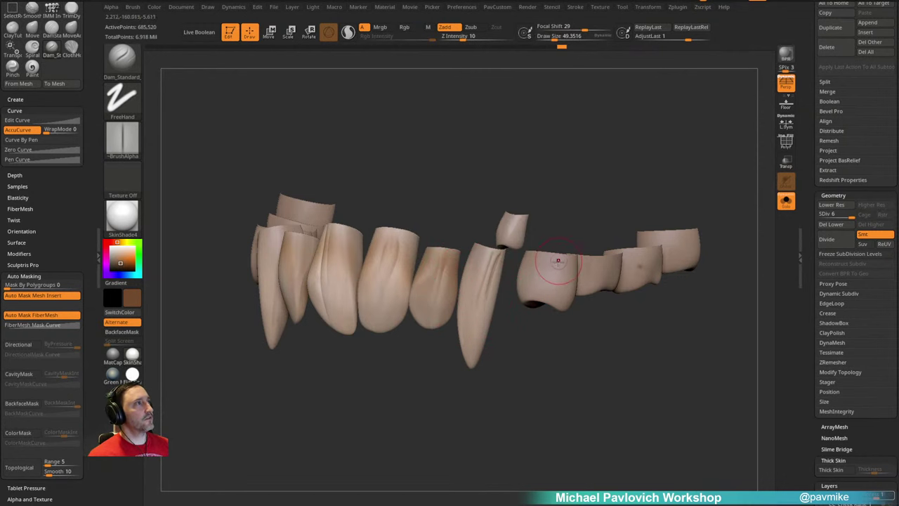
Step: Adjust the Dam_Standard brush size and carve vertical grooves into the back teeth
key(s)
drag(539, 274, 548, 274)
drag(598, 345, 556, 285)
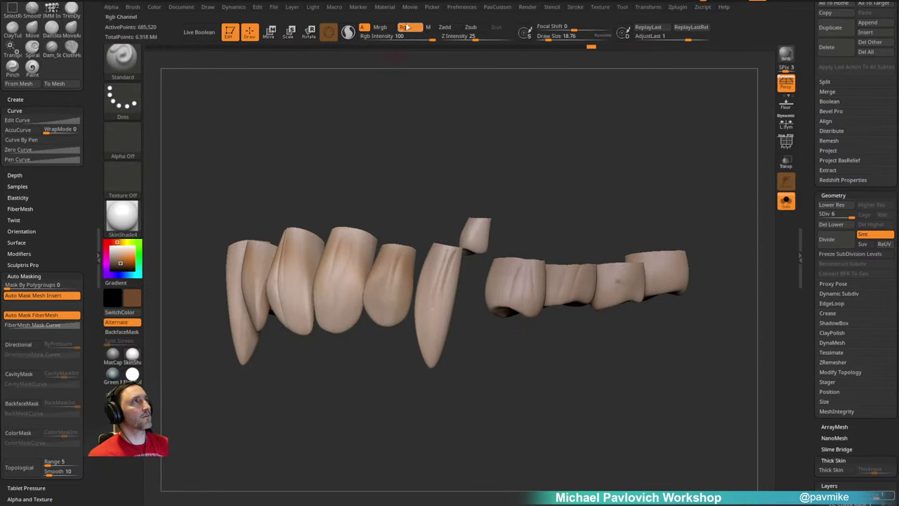
Step: Paint brown vertical streaks on the large back tooth beside the canine and set the RGB intensity to 44
alt+drag(525, 151, 495, 272)
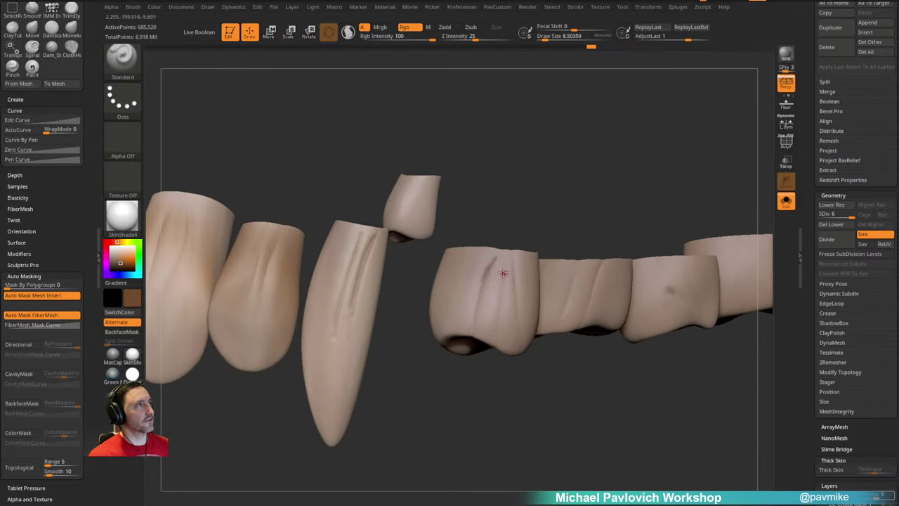
key(s)
drag(496, 291, 500, 291)
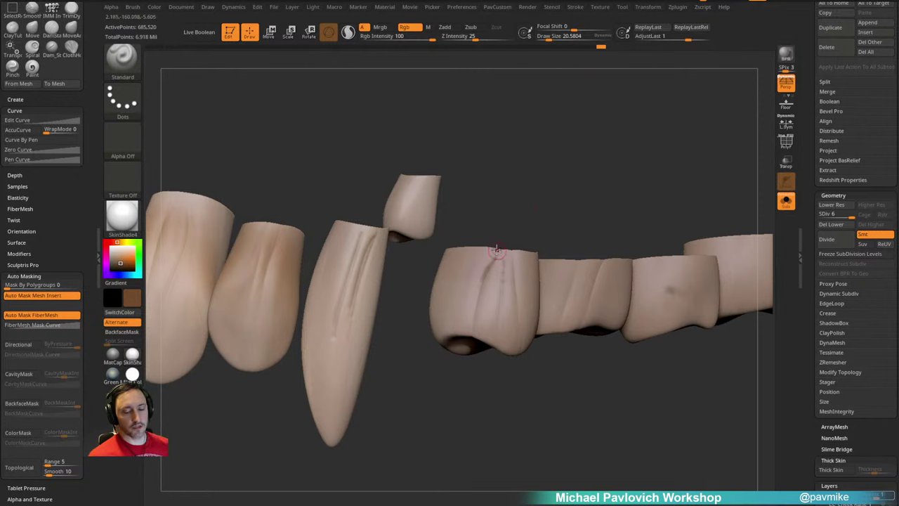
mouse_move(496, 250)
right_down()
mouse_move(525, 263)
mouse_move(536, 194)
right_up()
key(bracketleft)
key(bracketleft)
click(409, 38)
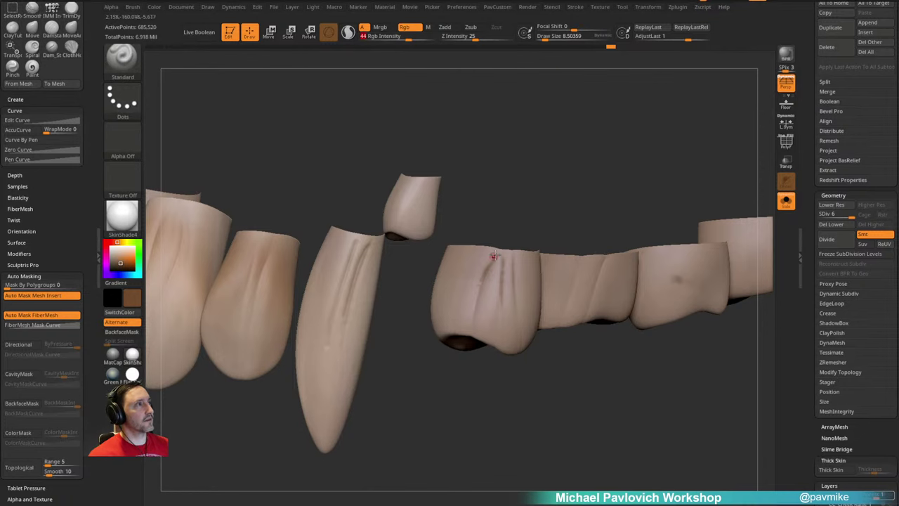
Step: Unhide the gums and the remaining teeth of the upper teeth subtool
ctrl+right_drag(599, 197, 683, 172)
click(785, 200)
click(784, 201)
ctrl+shift+click(661, 212)
right_drag(675, 208, 672, 202)
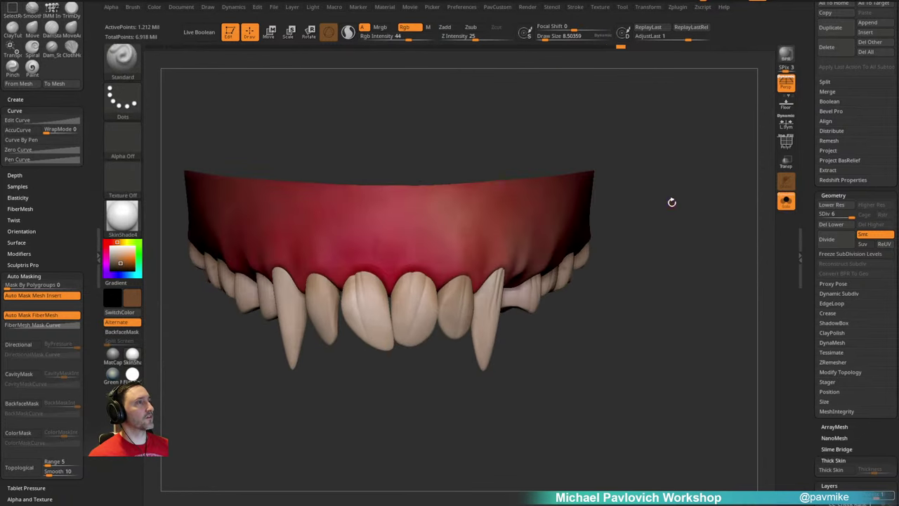
Step: Isolate the upper gums, mask them, and bring the teeth back into view
ctrl+shift+drag(623, 146, 562, 192)
key(ctrl+shift+a)
ctrl+shift+drag(674, 141, 704, 188)
ctrl+click(699, 185)
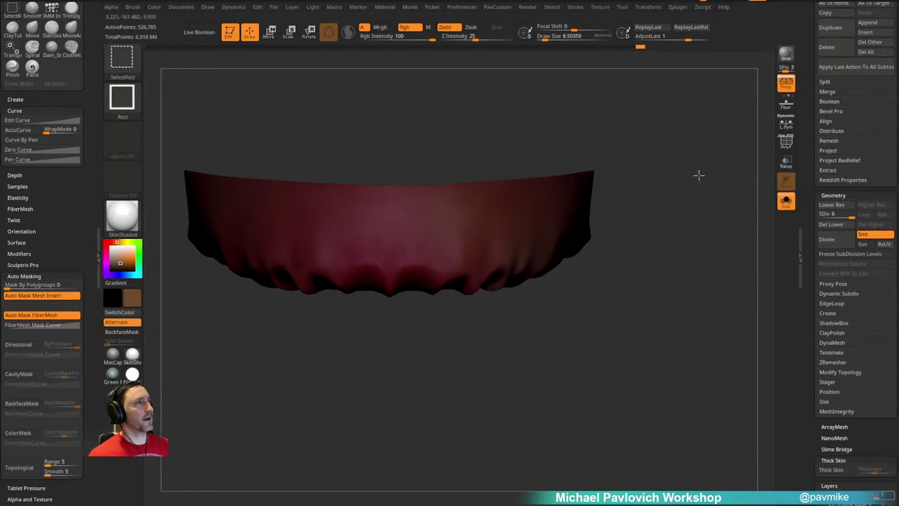
ctrl+shift+click(698, 176)
Step: Tint the front teeth softly brown near the gum line with a draw size of about 58
alt+right_drag(662, 192, 693, 192)
key(s)
drag(689, 194, 544, 307)
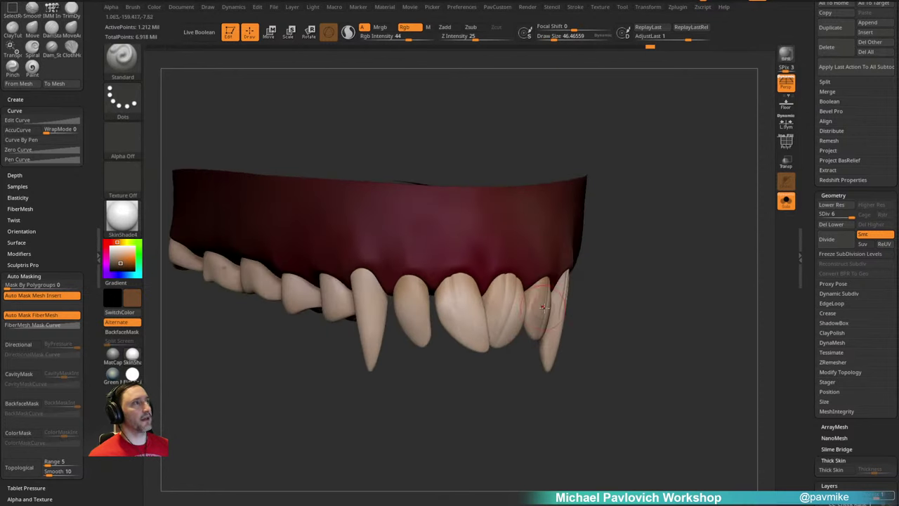
ctrl+right_drag(493, 83, 481, 112)
key(s)
drag(479, 237, 471, 239)
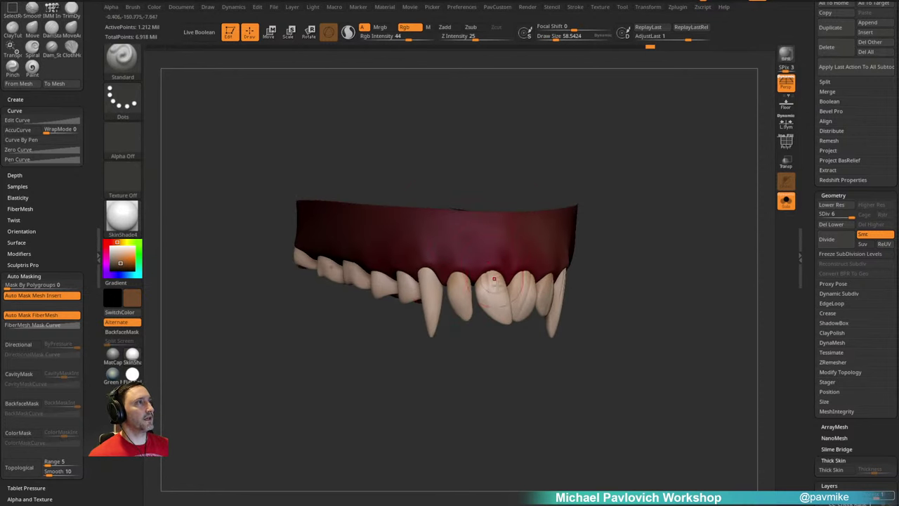
drag(629, 240, 506, 288)
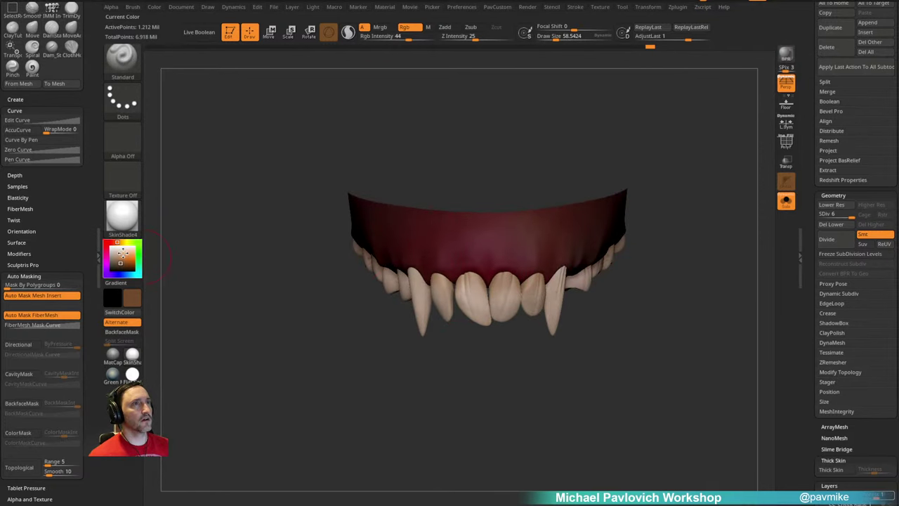
Step: Tint the incisors beside the canine orange-brown and brush light beige over the canine and front teeth
click(124, 256)
drag(654, 287, 551, 318)
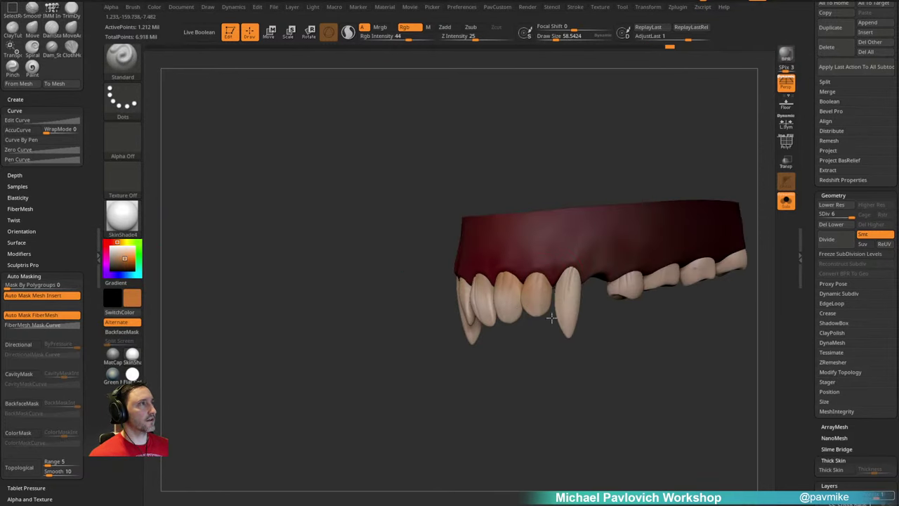
click(115, 255)
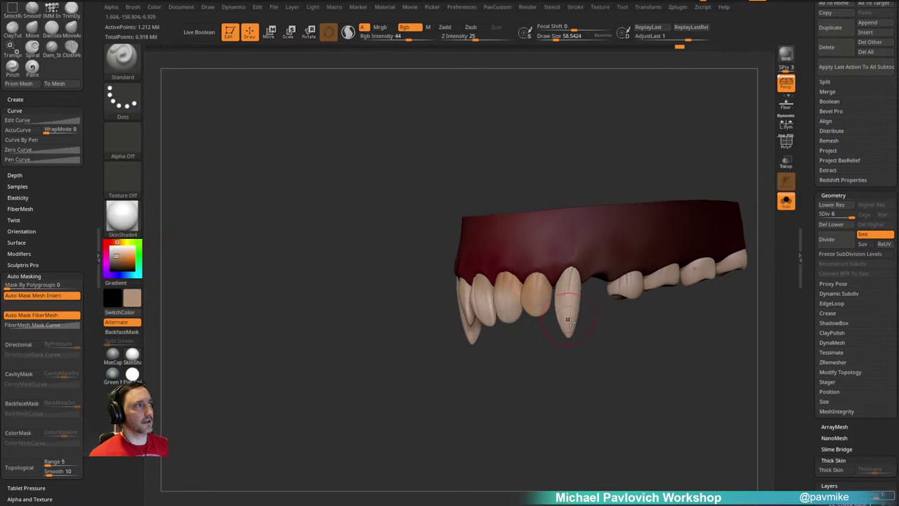
mouse_move(570, 319)
mouse_down()
mouse_move(530, 371)
mouse_move(543, 301)
mouse_up()
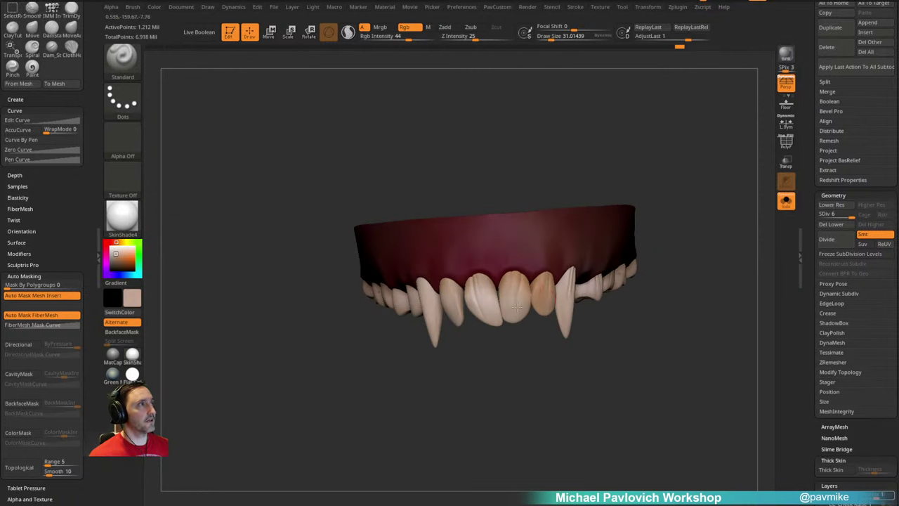
Step: Clear the gum mask, leave Solo mode, and show the CC_Base_SkinHead subtool
shift+drag(649, 285, 670, 232)
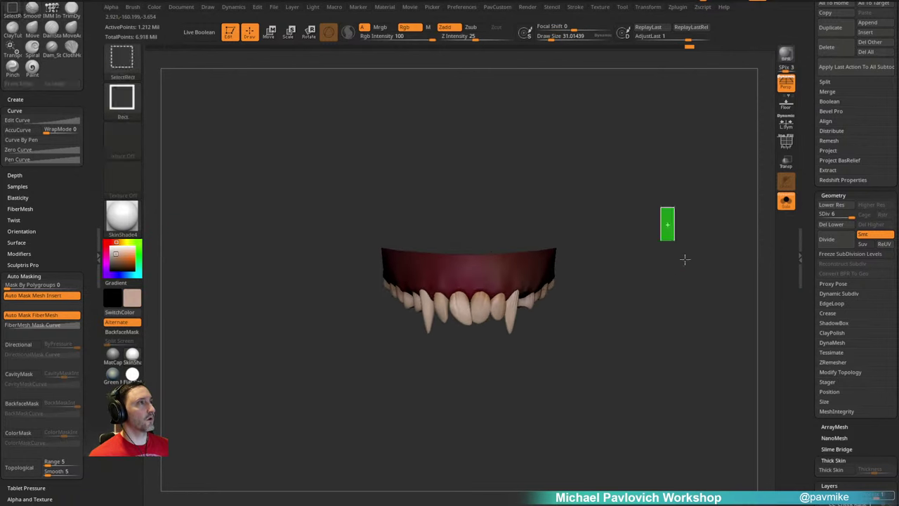
ctrl+click(680, 263)
ctrl+drag(685, 264, 716, 251)
click(785, 200)
scroll(799, 370, up, 10)
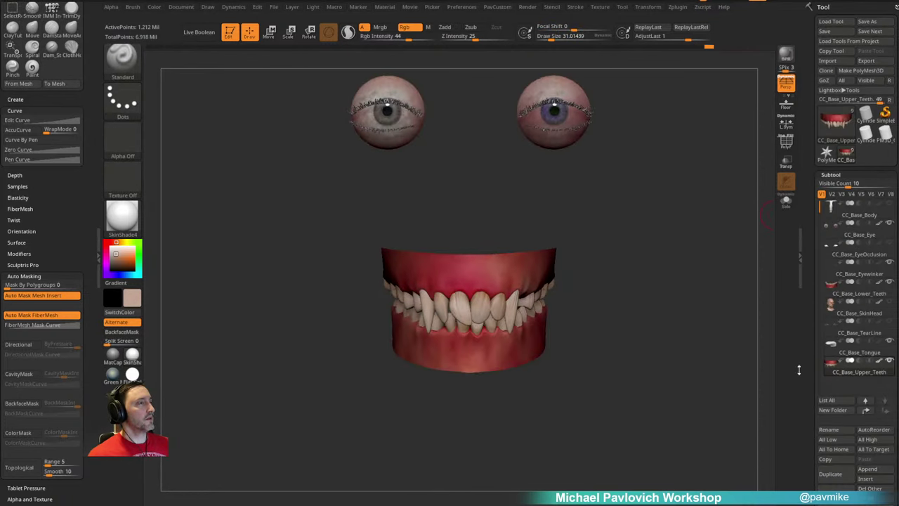
drag(721, 220, 748, 268)
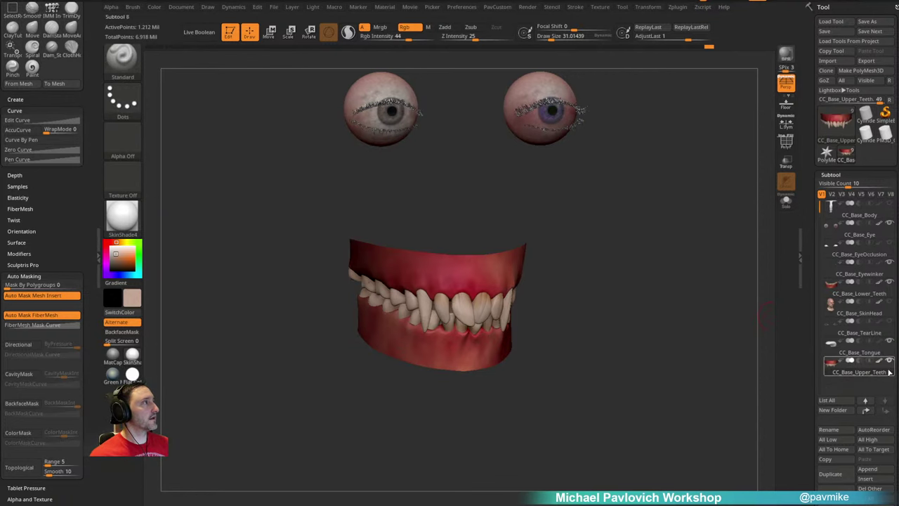
click(889, 303)
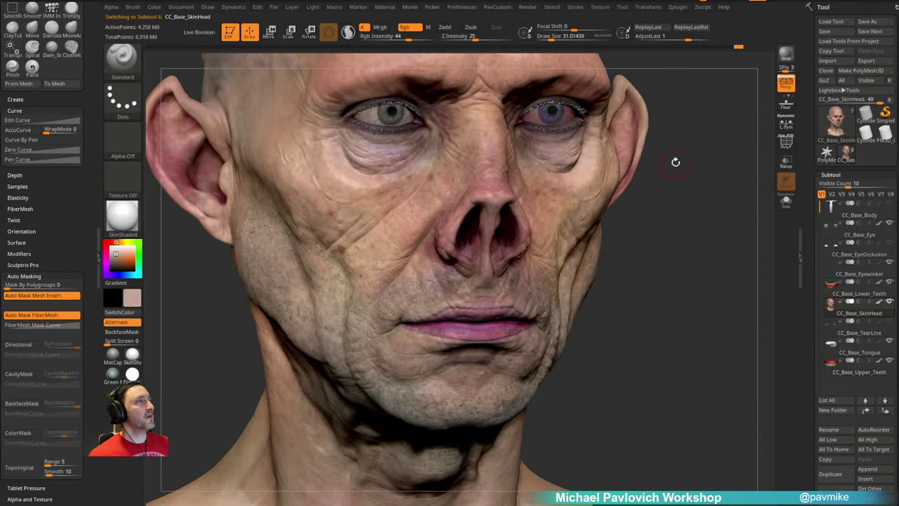
Step: Examine the painted head up close and from several angles, along with its expression layers and the ZBrush Face Tools options
mouse_move(674, 161)
mouse_down()
mouse_move(726, 239)
mouse_move(684, 238)
mouse_move(682, 255)
mouse_move(683, 221)
mouse_move(710, 248)
mouse_move(696, 249)
mouse_move(729, 241)
mouse_up()
key(s)
key(s)
key(s)
drag(728, 241, 705, 242)
key(s)
drag(503, 214, 478, 214)
mouse_move(692, 155)
alt+mouse_down()
mouse_move(672, 237)
mouse_move(730, 196)
mouse_move(754, 198)
alt+mouse_up()
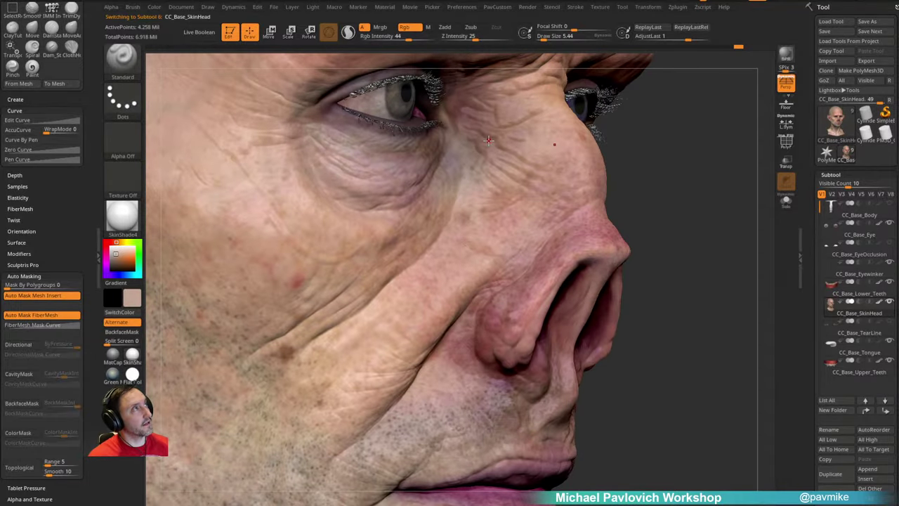
mouse_move(632, 159)
alt+mouse_down()
mouse_move(638, 137)
mouse_move(656, 156)
mouse_move(696, 162)
alt+mouse_up()
key(s)
mouse_move(697, 161)
mouse_down()
mouse_move(671, 163)
mouse_move(691, 157)
mouse_move(744, 274)
mouse_move(765, 276)
mouse_move(813, 151)
mouse_move(819, 160)
mouse_up()
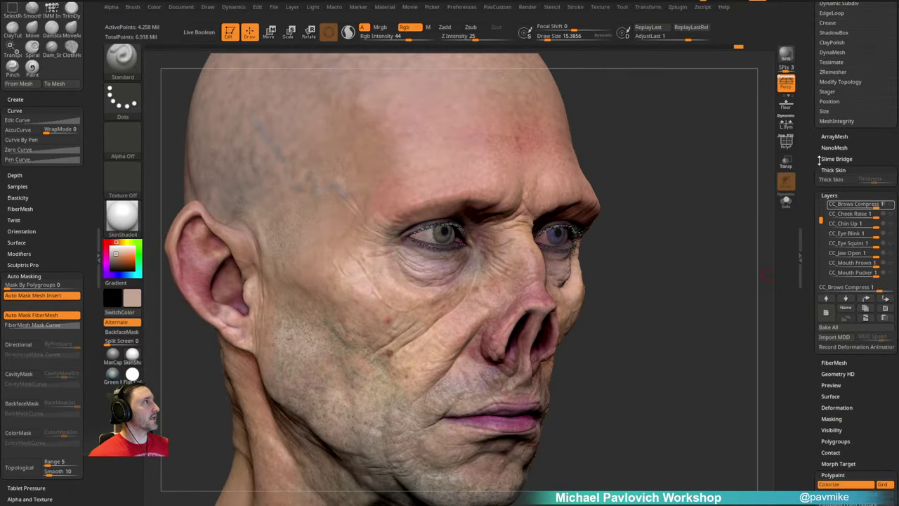
drag(809, 208, 810, 196)
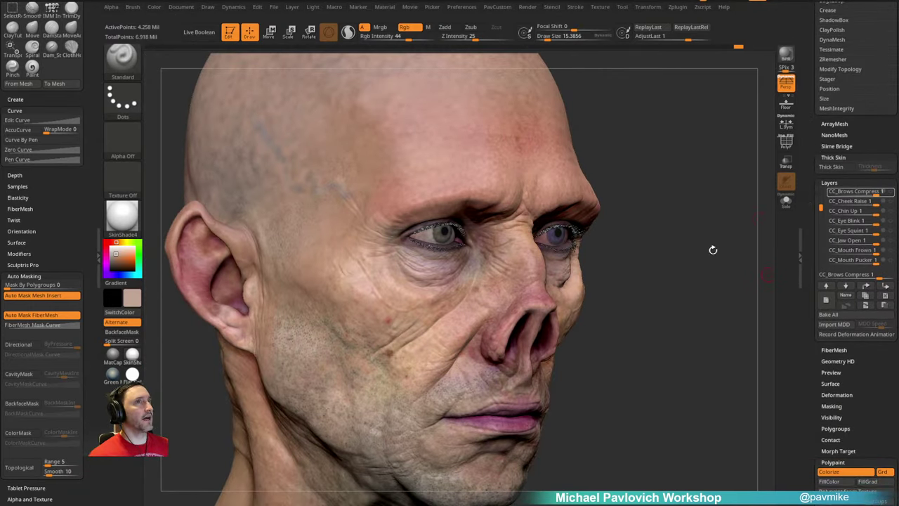
drag(87, 212, 84, 74)
click(84, 5)
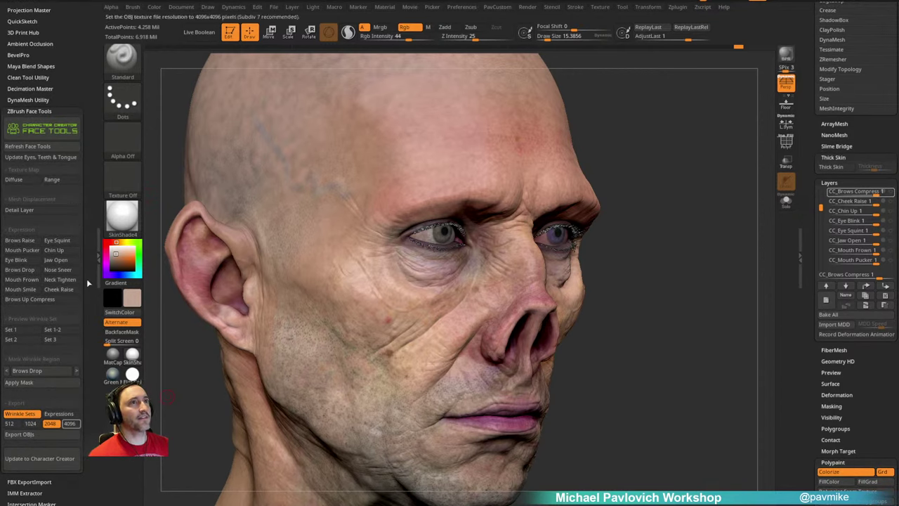
drag(717, 241, 708, 225)
key(f)
drag(670, 197, 712, 214)
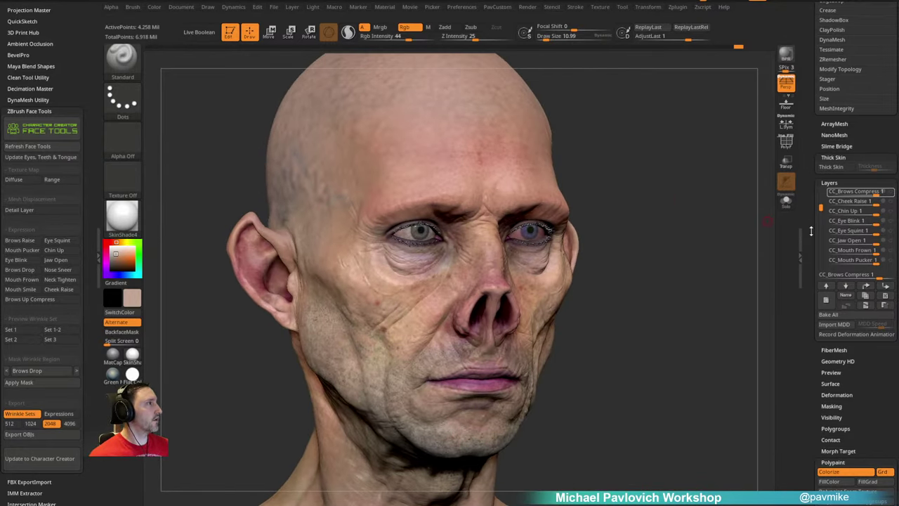
Step: Expand the head's masking options and switch its material to Flat Color
drag(810, 228, 807, 139)
mouse_move(809, 238)
mouse_down()
mouse_move(808, 180)
mouse_move(805, 251)
mouse_up()
key(shift)
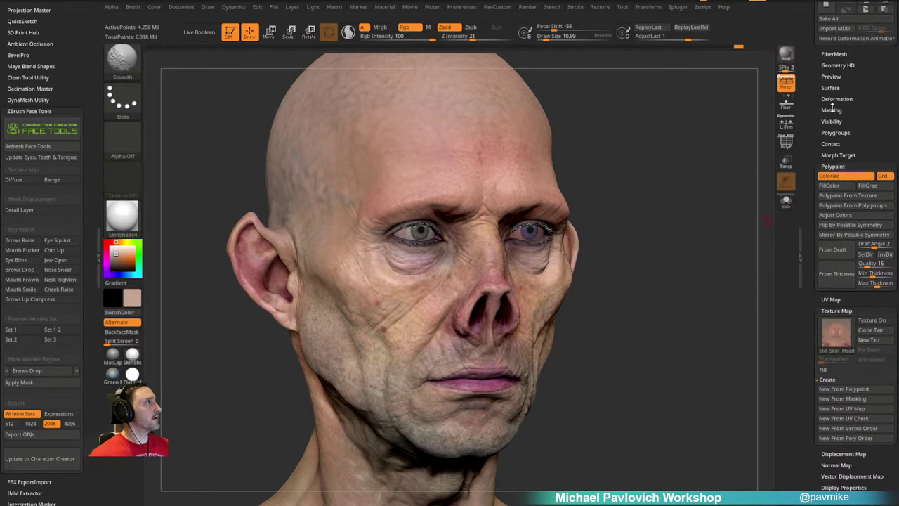
shift+click(831, 110)
mouse_move(726, 323)
alt+mouse_down()
mouse_move(722, 301)
mouse_move(722, 335)
mouse_move(684, 317)
mouse_move(685, 287)
alt+mouse_up()
click(132, 361)
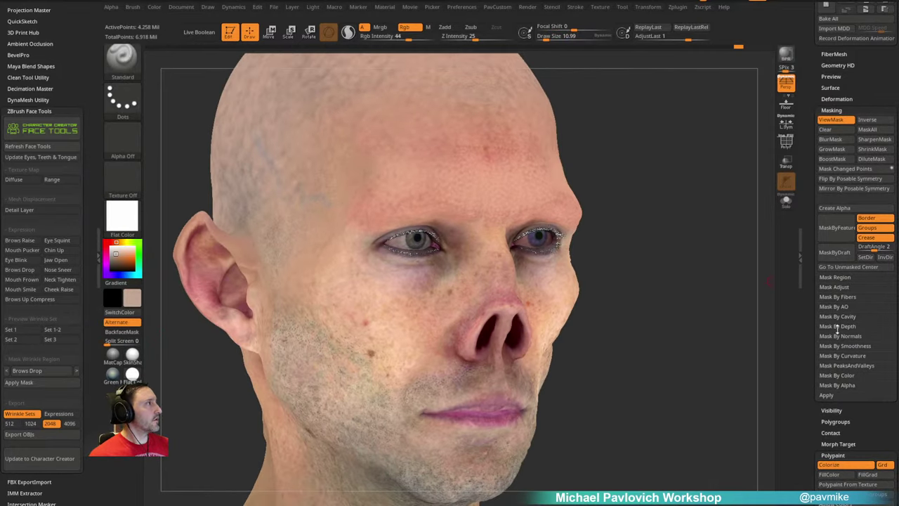
Step: Mask the head by cavity with an intensity of 100 and a blur of 2
key(shift)
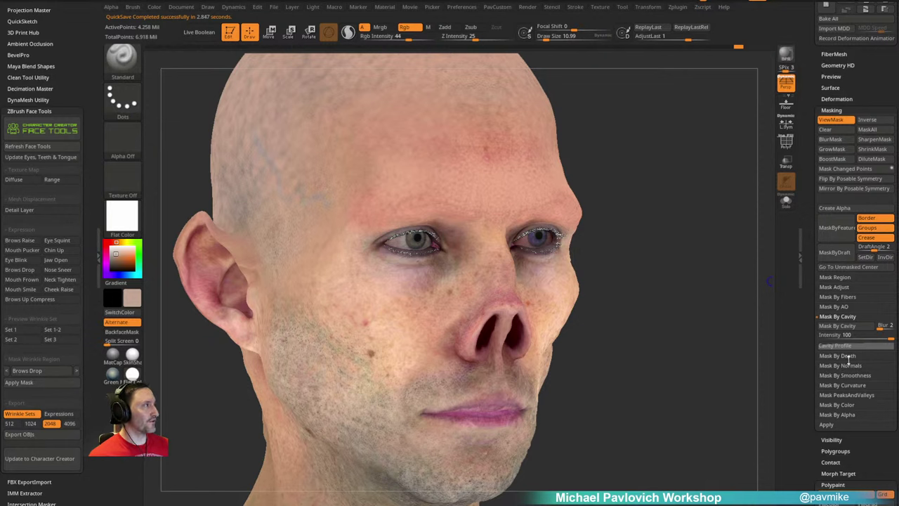
mouse_move(658, 292)
mouse_down()
mouse_move(663, 283)
mouse_move(655, 286)
mouse_up()
key(s)
alt+drag(611, 265, 608, 256)
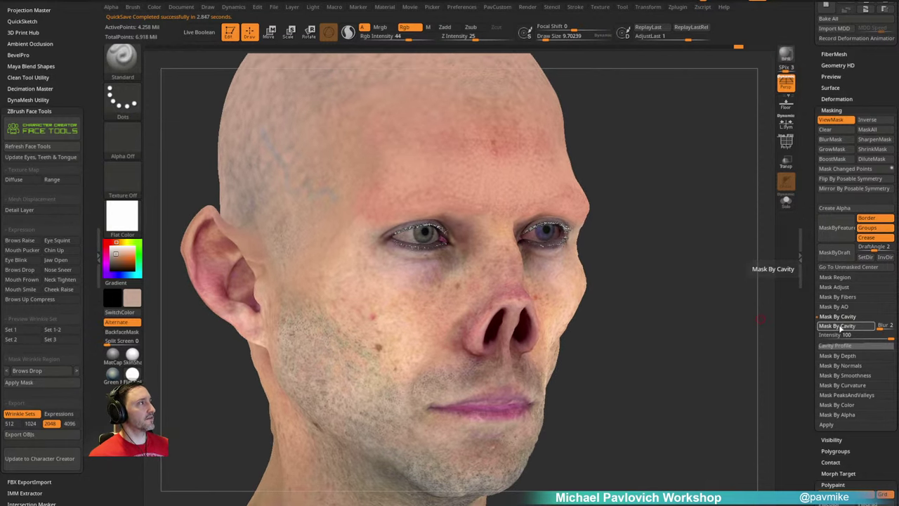
click(841, 328)
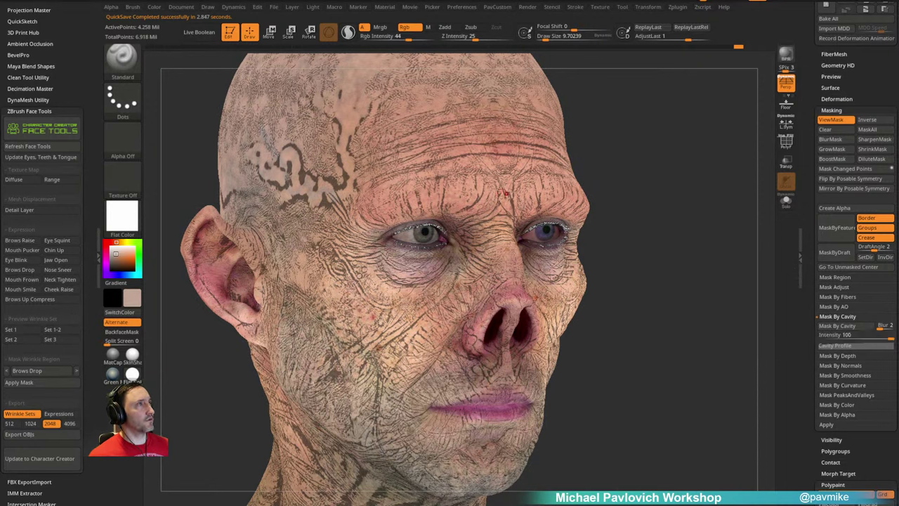
Step: Try different cavity profile curves for the head's cavity mask and compare the masks they generate
click(841, 346)
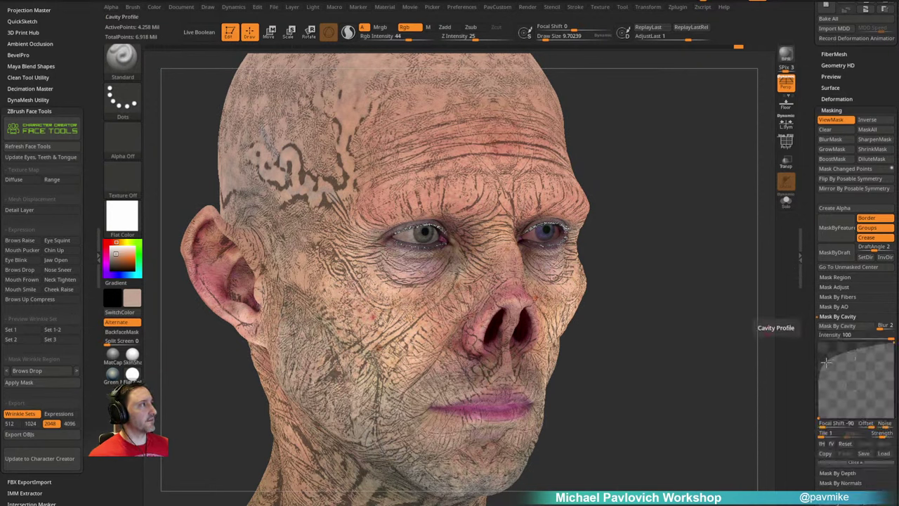
click(839, 327)
key(ctrl+h)
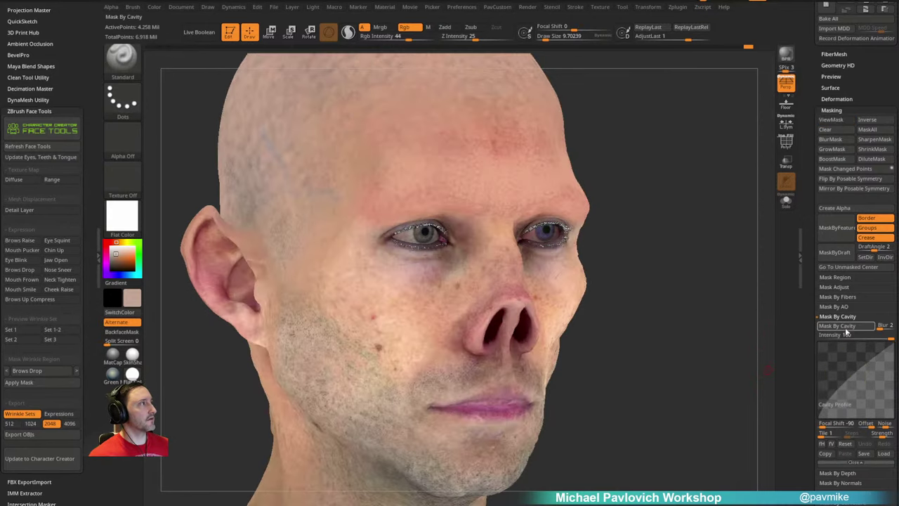
key(ctrl+h)
key(ctrl+h)
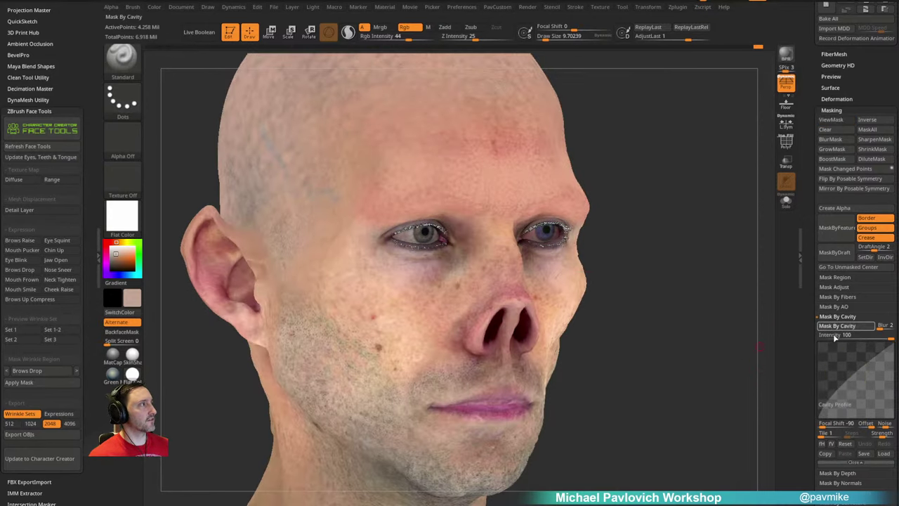
key(ctrl+h)
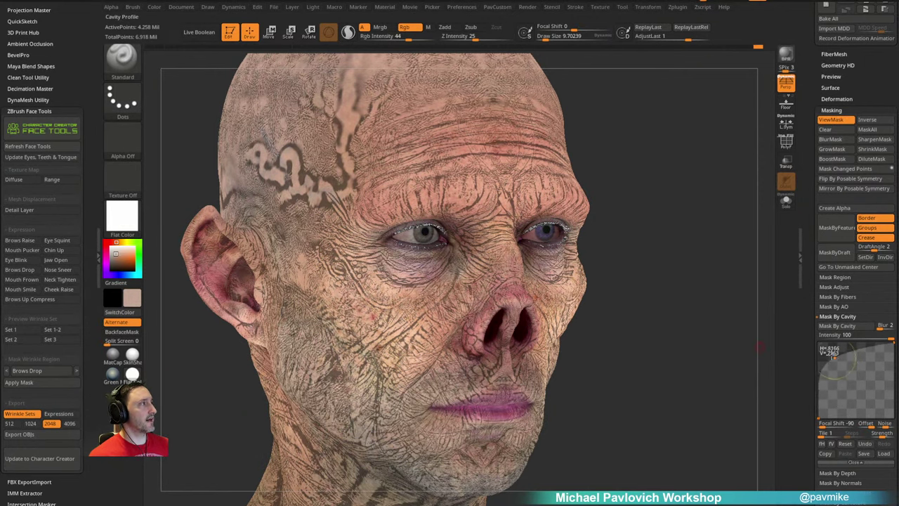
key(ctrl+h)
key(ctrl+h)
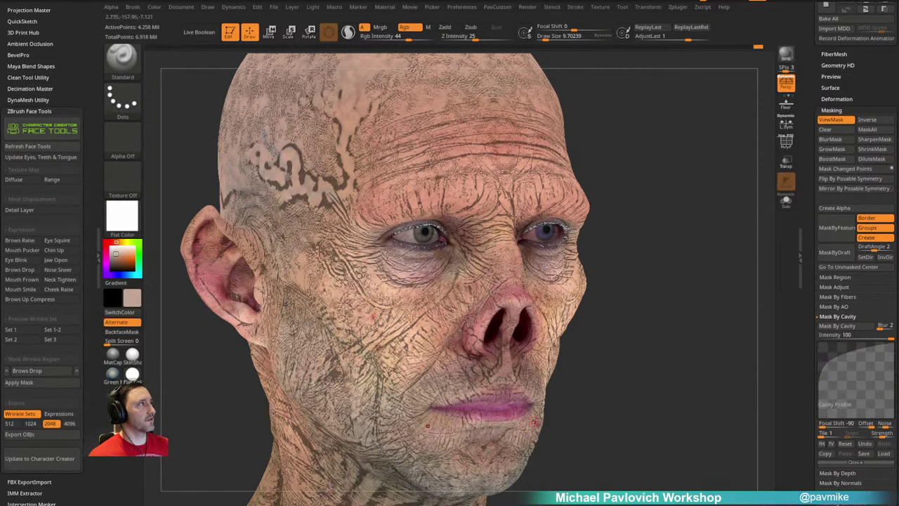
Step: Apply Mask Adjust to the head's cavity mask with the default stepped profile and a blur of 2
click(837, 287)
click(841, 306)
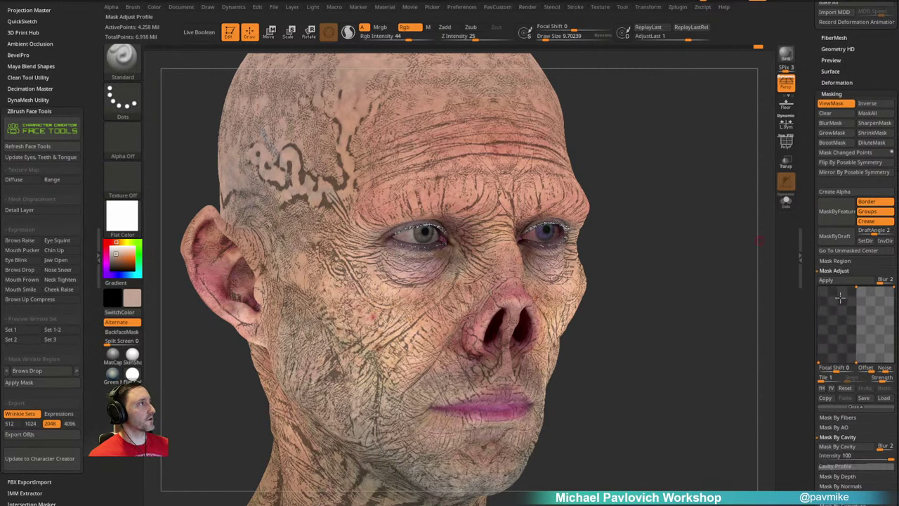
click(841, 284)
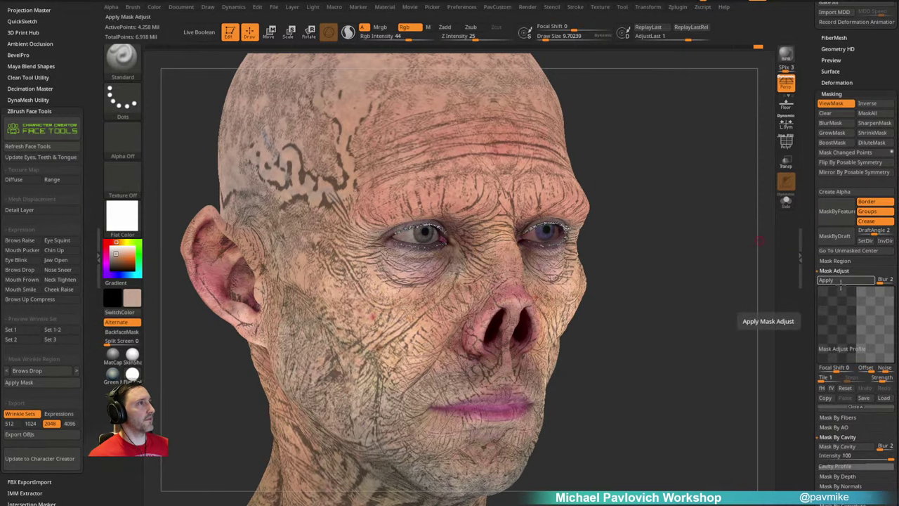
Step: Try different Mask Adjust profiles on the head's cavity mask, including raised, lowered and V-shaped curves
click(846, 387)
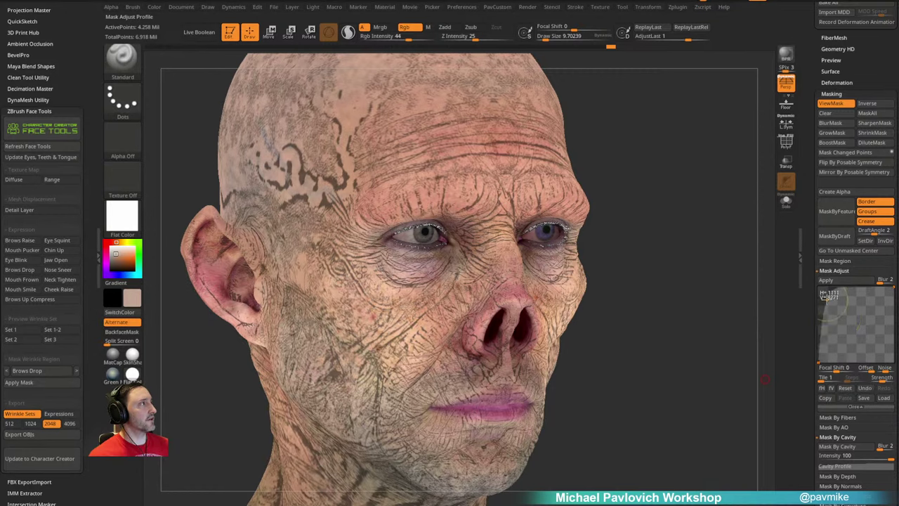
click(849, 280)
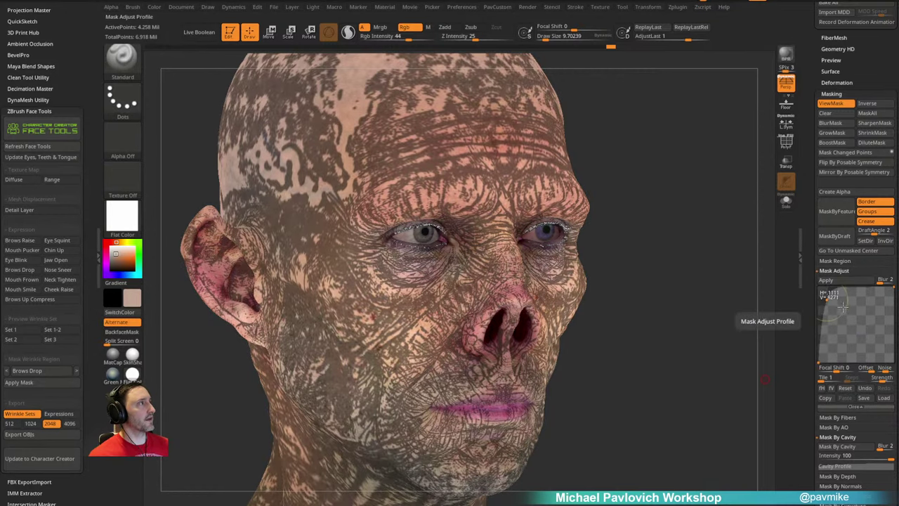
key(ctrl+z)
drag(828, 301, 866, 338)
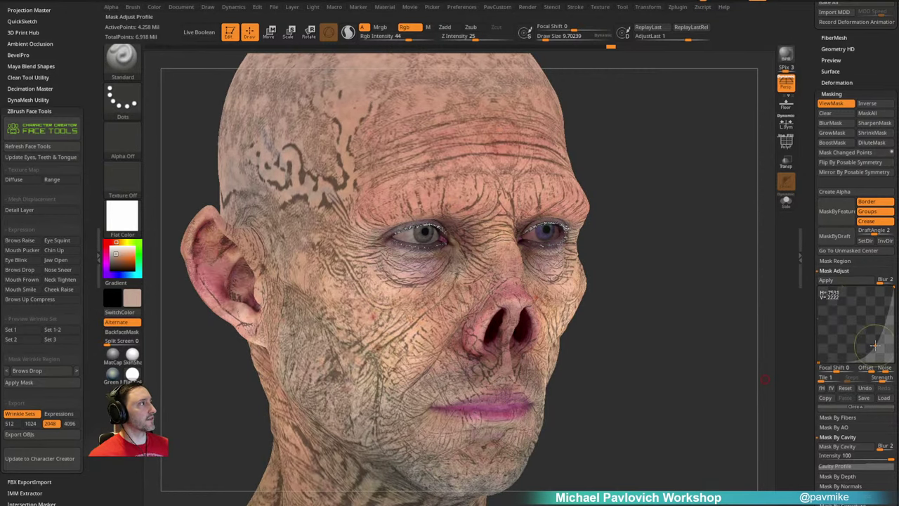
key(ctrl+z)
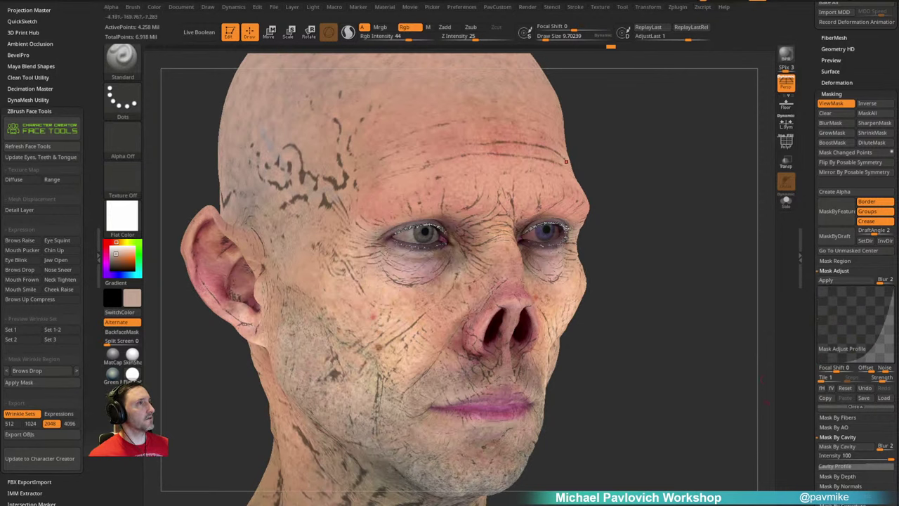
key(ctrl+shift+z)
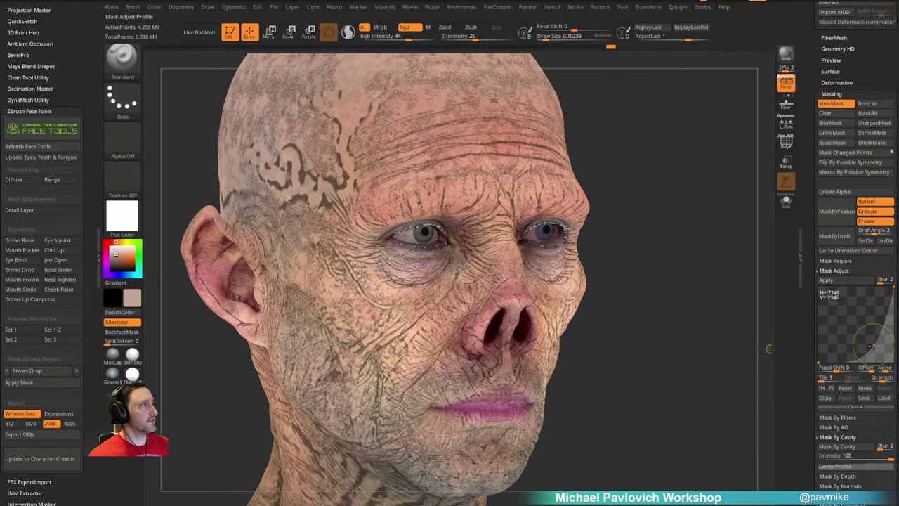
drag(861, 331, 858, 327)
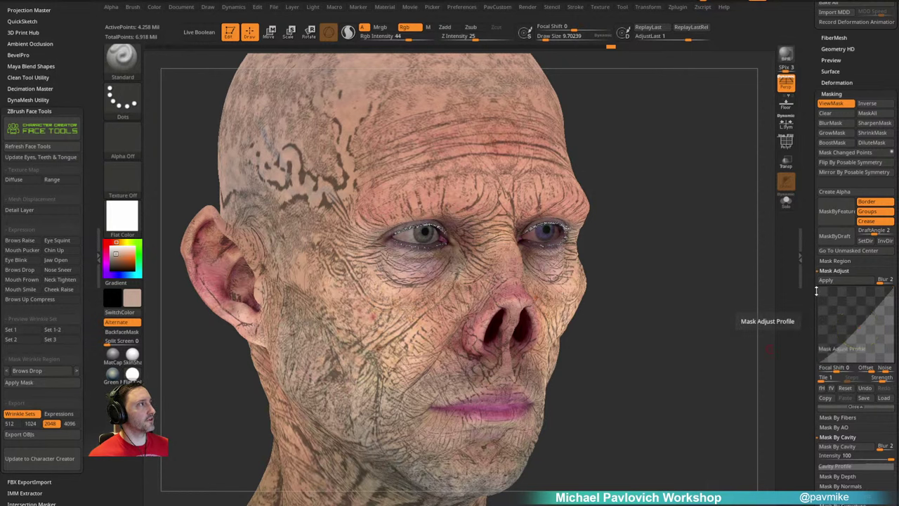
click(835, 288)
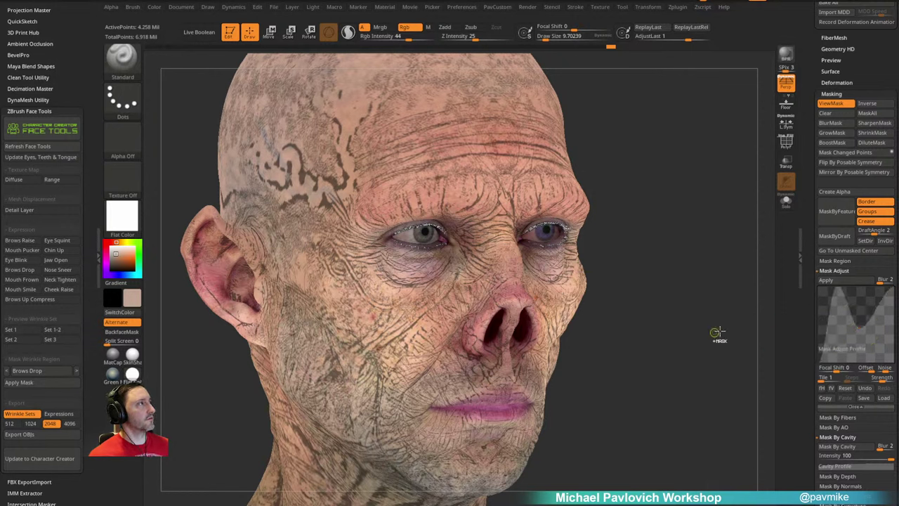
Step: Apply Mask Adjust to the head's cavity mask with a reset, upward-bowed profile and a blur of 5
click(845, 388)
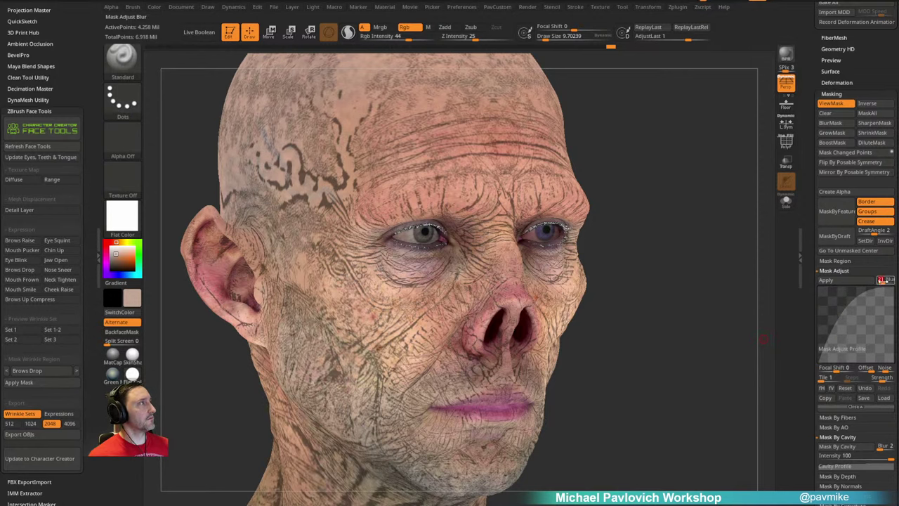
click(874, 281)
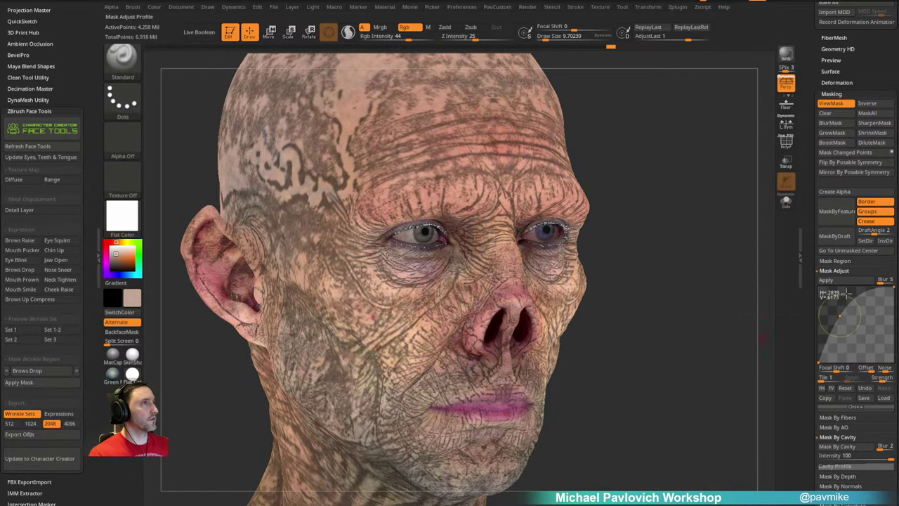
drag(661, 308, 572, 329)
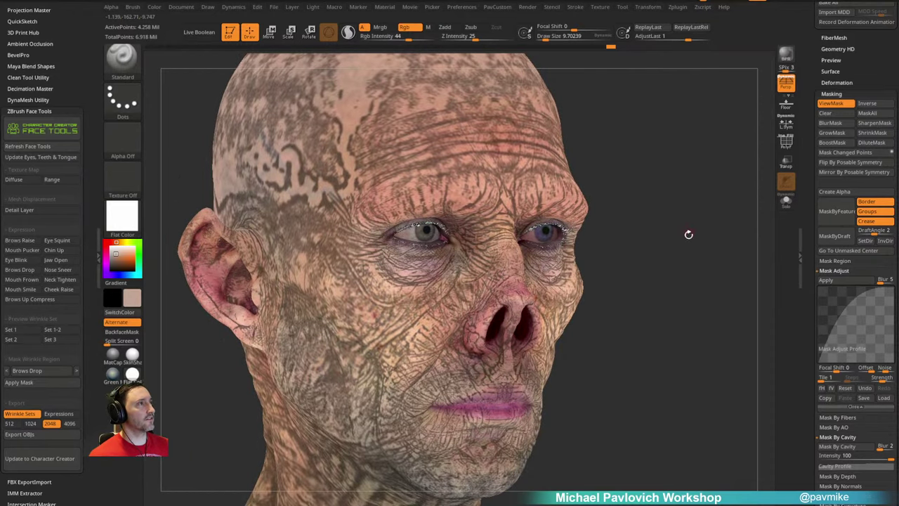
Step: Invert the head's cavity mask and hide its display so the painted skin color can be judged
ctrl+click(696, 254)
mouse_move(671, 258)
mouse_down()
mouse_move(674, 269)
mouse_move(675, 261)
mouse_up()
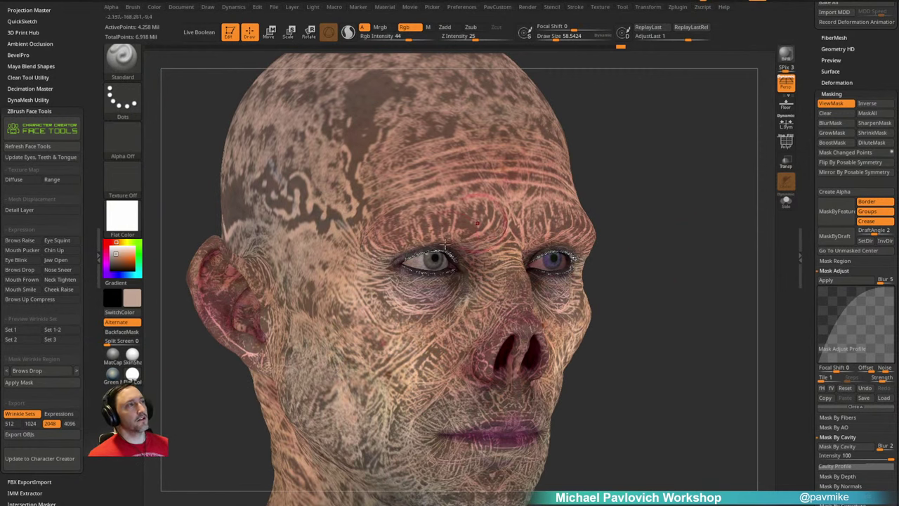
drag(702, 251, 701, 258)
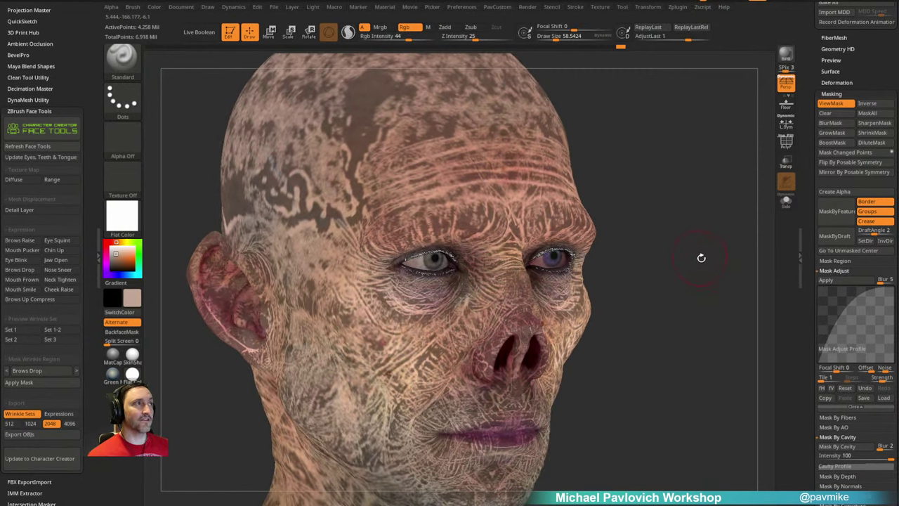
click(831, 103)
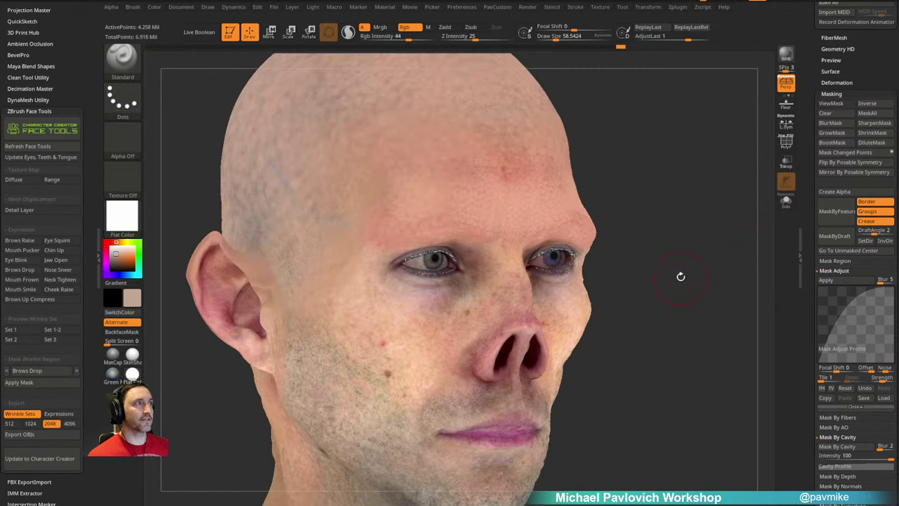
Step: Set the paint color to a muted reddish brown based on the skin around the eyes
click(106, 243)
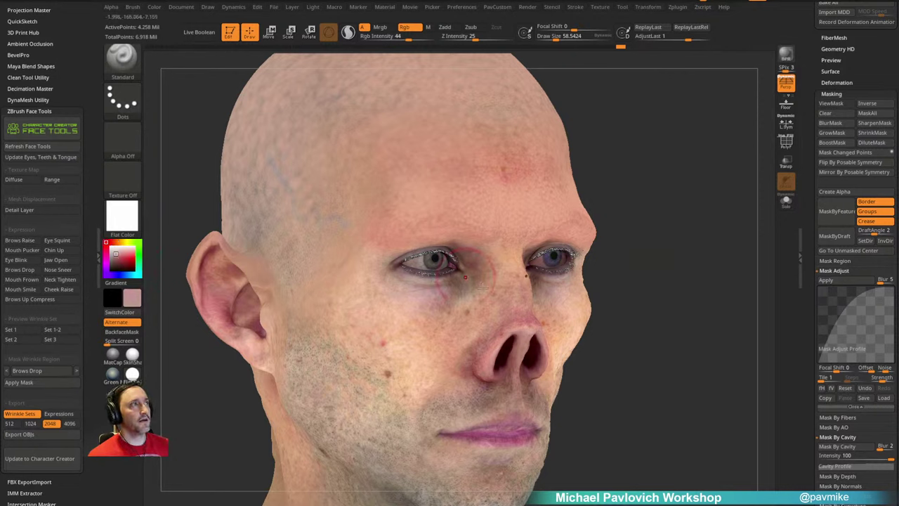
key(c)
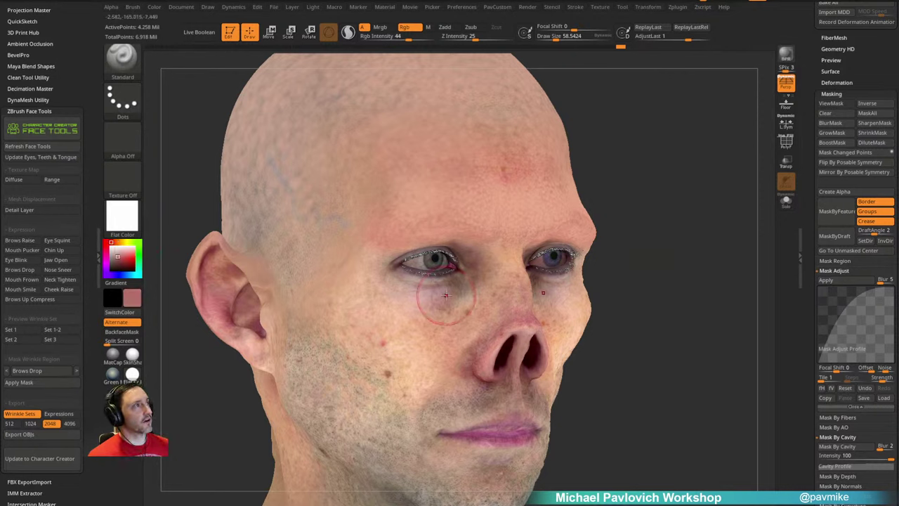
key(c)
drag(115, 256, 117, 260)
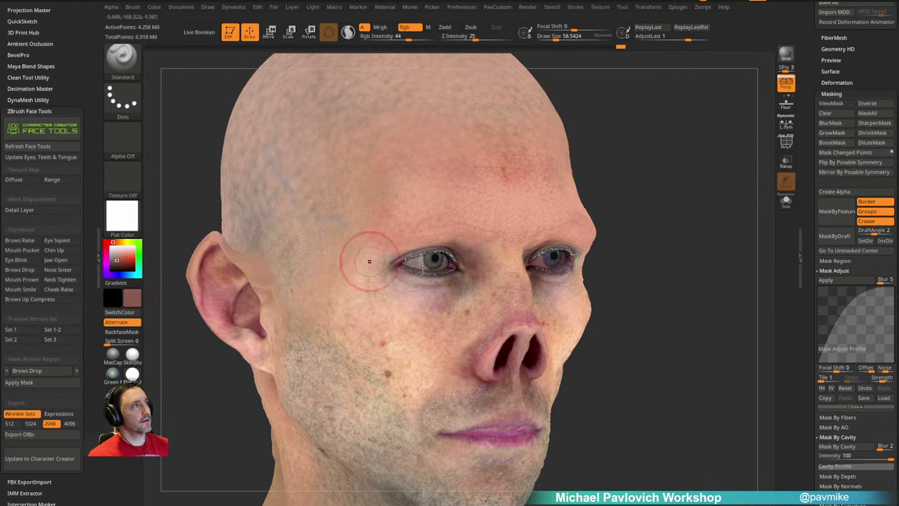
mouse_move(576, 281)
mouse_down()
mouse_move(591, 233)
mouse_move(554, 241)
mouse_up()
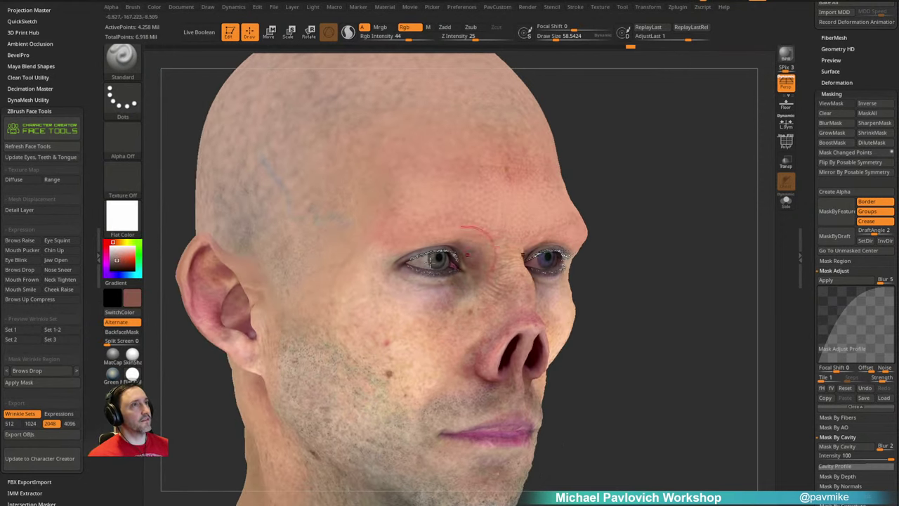
Step: Switch the paint color to a pale yellow, try it across the cheek and upper lip, and undo the stroke
click(122, 253)
click(121, 242)
mouse_move(422, 361)
mouse_down()
mouse_move(424, 375)
mouse_move(473, 378)
mouse_up()
alt+drag(625, 288, 602, 213)
key(ctrl+z)
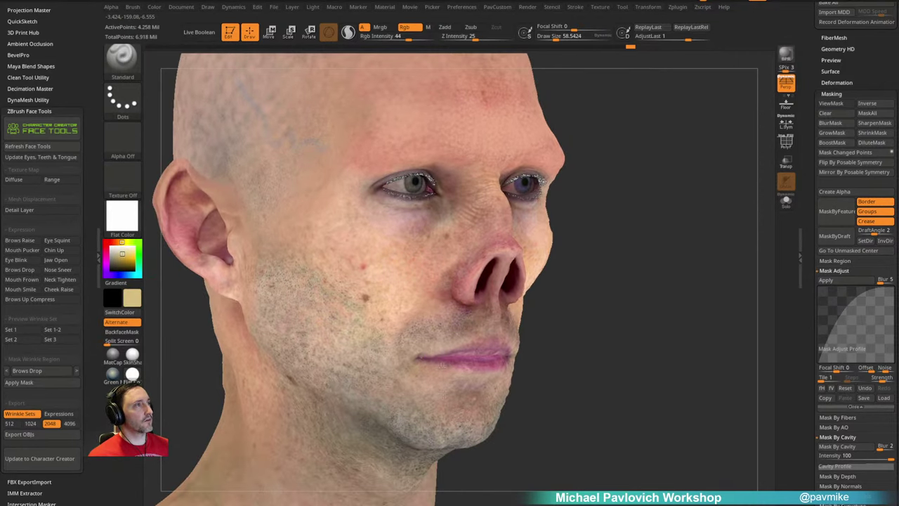
Step: Show the head's cavity mask to check its coverage on the face, and hide it again
mouse_move(634, 261)
alt+mouse_down()
mouse_move(644, 295)
mouse_move(636, 254)
alt+mouse_up()
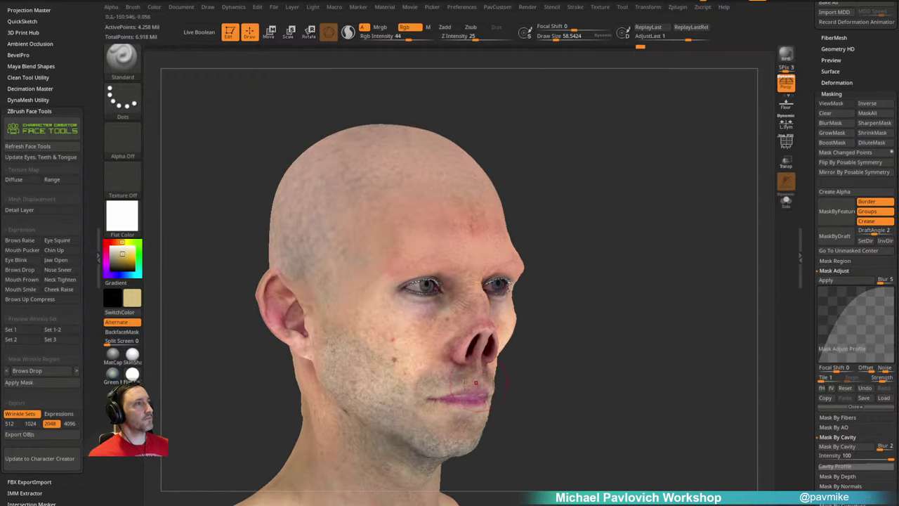
alt+right_drag(479, 396, 475, 400)
alt+drag(672, 345, 655, 301)
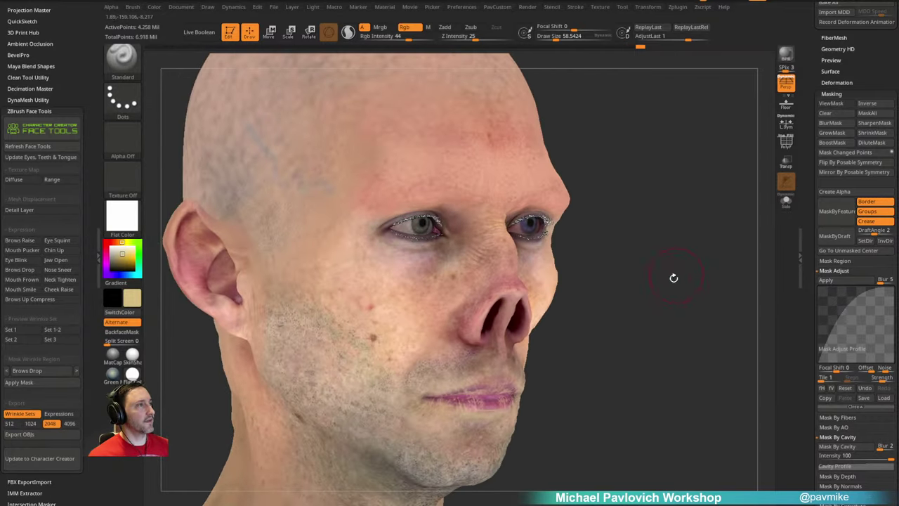
key(ctrl+h)
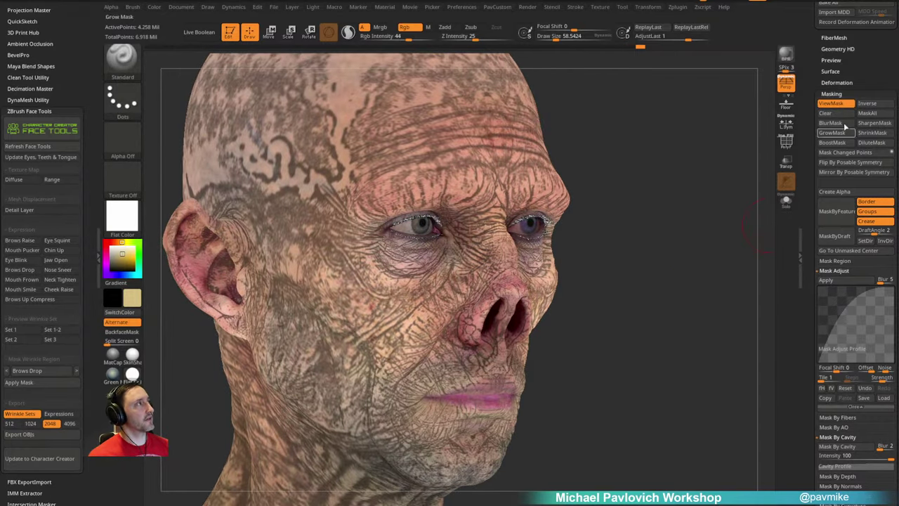
click(842, 106)
Step: Reduce the draw size to about 17 and try the pale yellow on the wrinkles beside the nose bridge
mouse_move(670, 232)
alt+mouse_down()
mouse_move(656, 190)
mouse_move(648, 220)
mouse_move(660, 220)
alt+mouse_up()
key(s)
key(s)
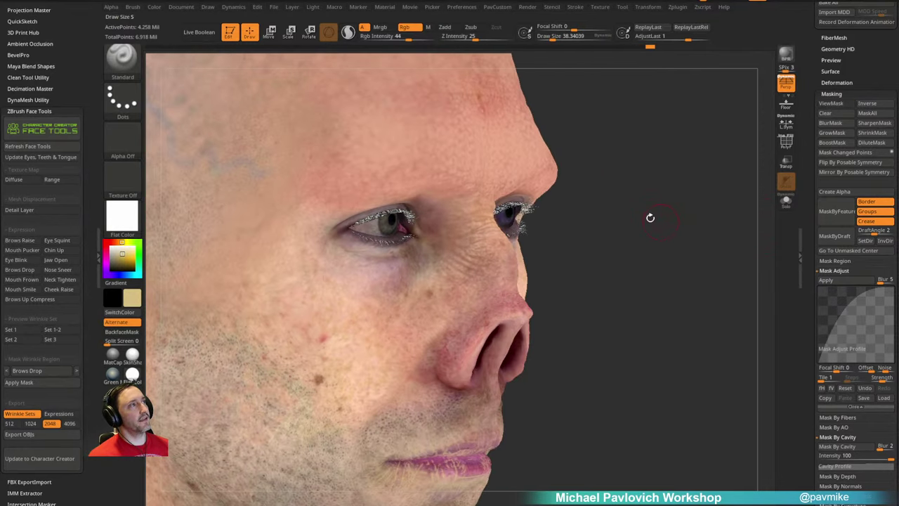
key(s)
drag(478, 265, 465, 264)
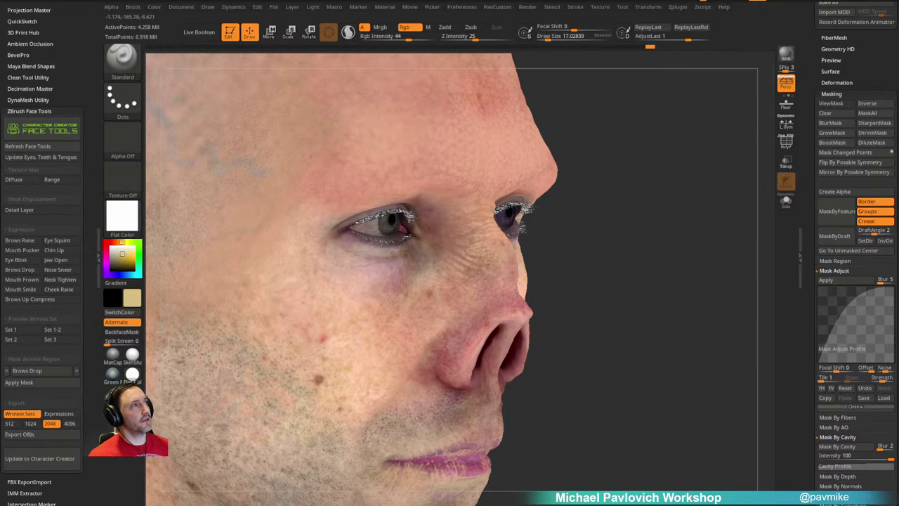
mouse_move(590, 295)
alt+mouse_down()
mouse_move(585, 218)
mouse_move(519, 216)
alt+mouse_up()
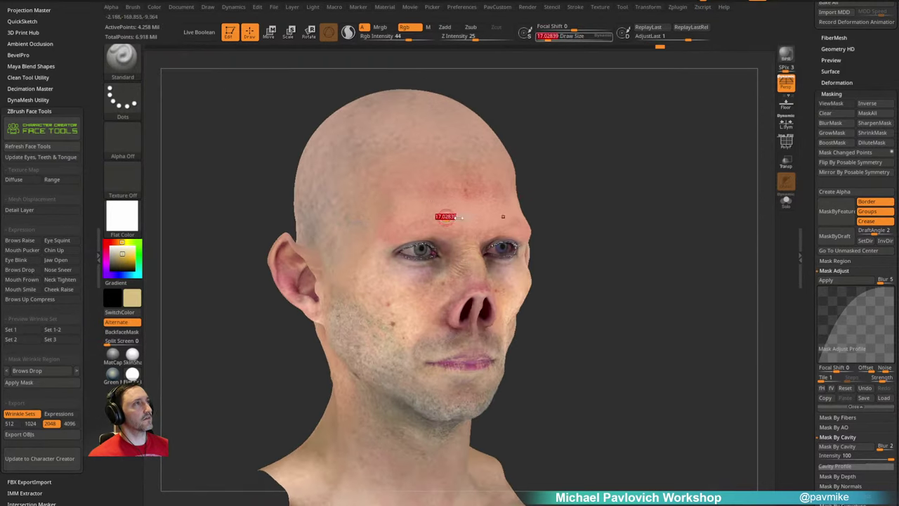
Step: Enlarge the draw size to about 150, try a broad pale yellow tint across the face, and undo it
key(s)
drag(432, 269, 451, 269)
shift+drag(653, 263, 662, 267)
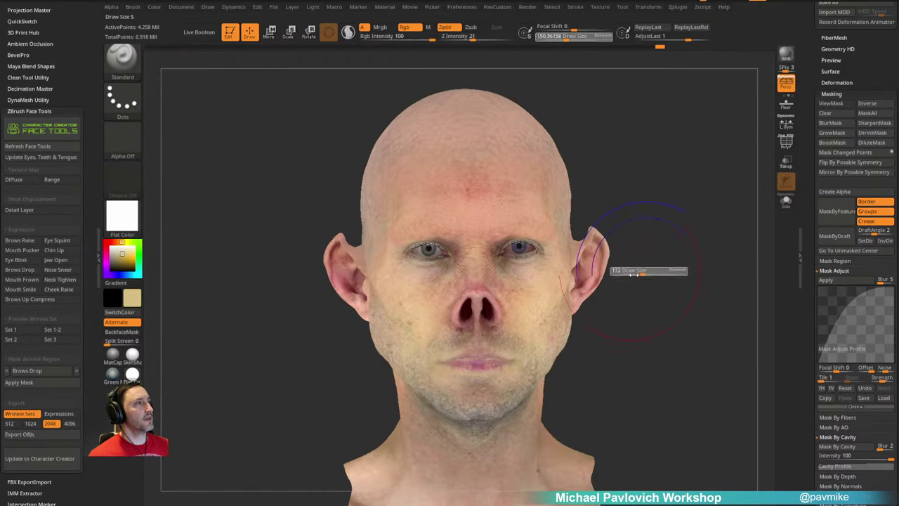
key(ctrl)
key(ctrl+z)
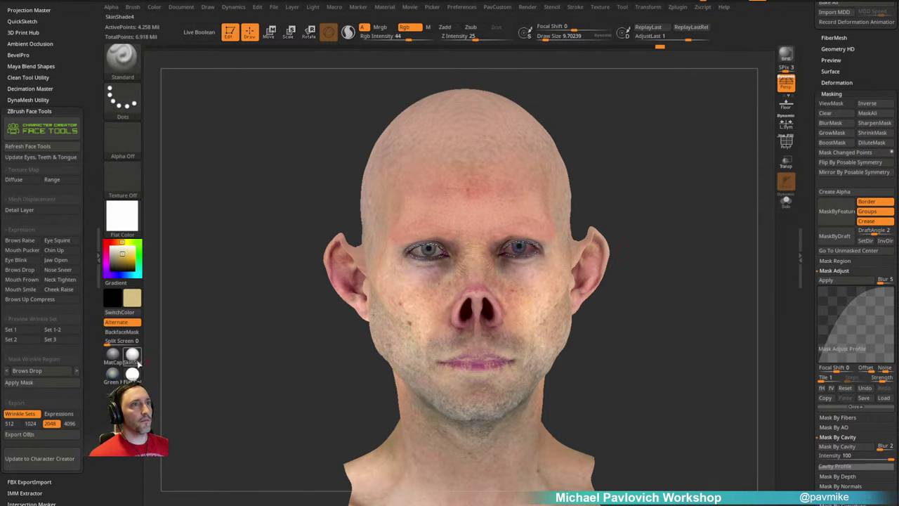
Step: Switch the head's material to SkinShade4 and view the shaded skin from a three-quarter angle
click(132, 356)
drag(693, 236, 710, 238)
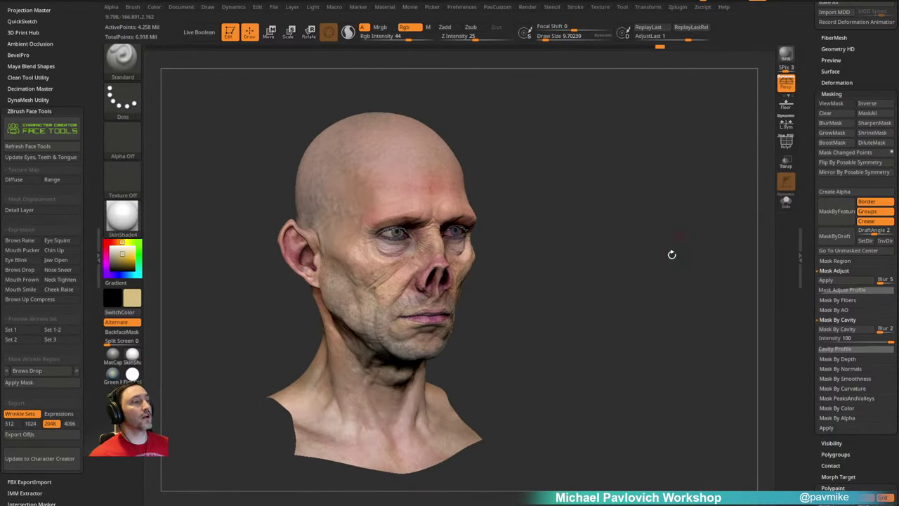
Step: Open the saved project containing the more fully painted version of the character head
click(274, 8)
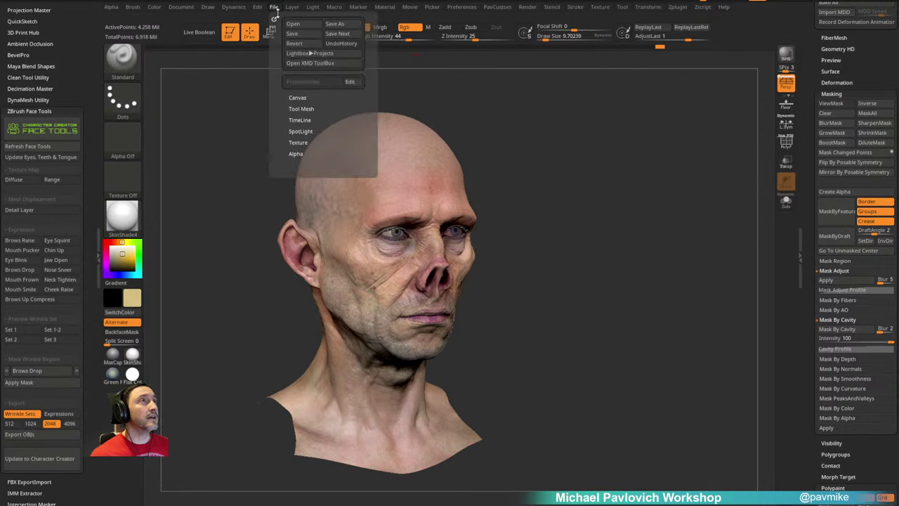
click(293, 26)
click(552, 278)
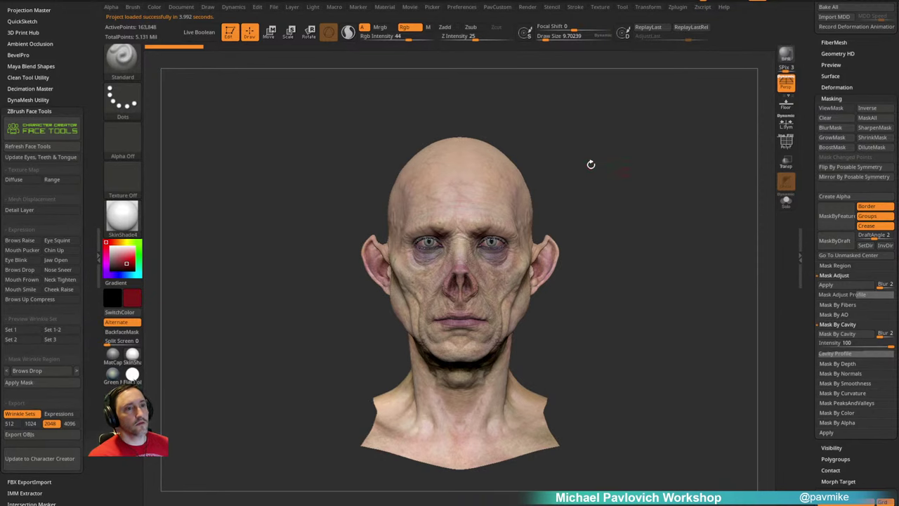
Step: Compare the sculpted ZBrush head with the original character in Character Creator from several angles
drag(579, 366, 605, 325)
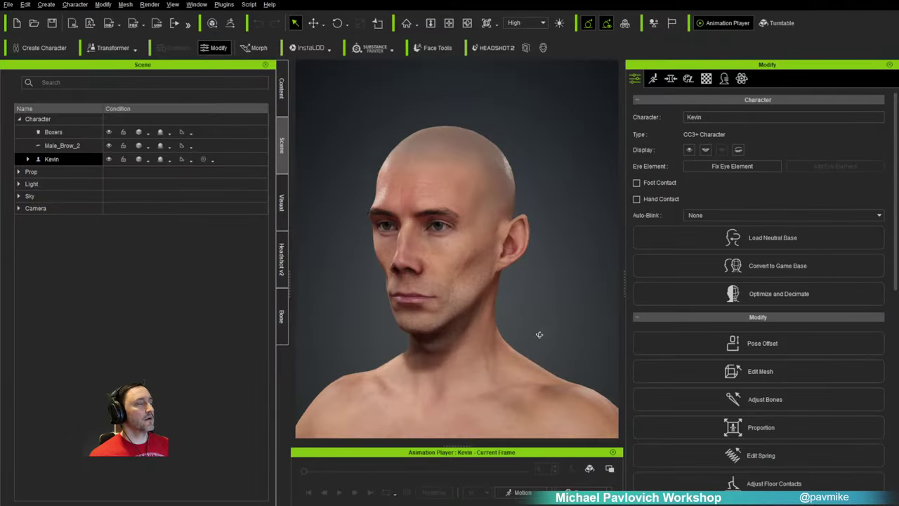
right_drag(540, 334, 598, 317)
right_drag(492, 335, 474, 281)
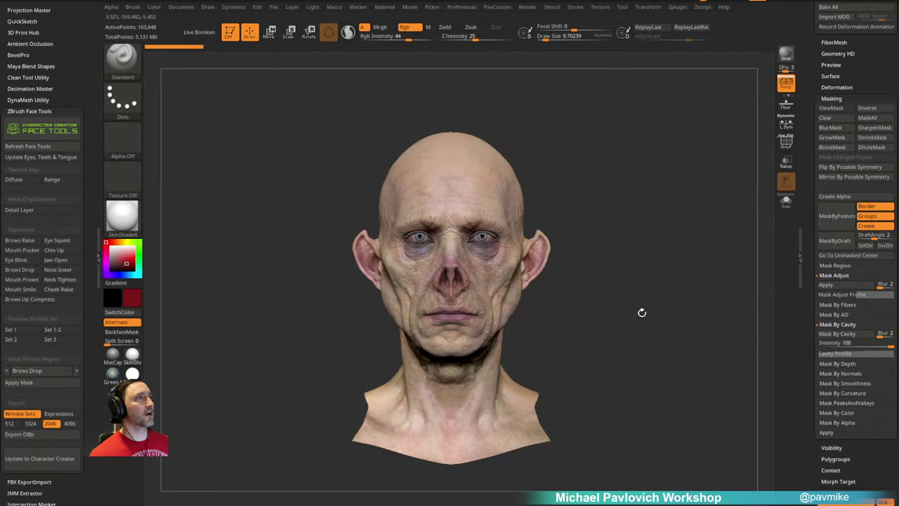
mouse_move(641, 312)
mouse_down()
mouse_move(608, 317)
mouse_move(659, 317)
mouse_up()
mouse_move(694, 156)
shift+mouse_down()
mouse_move(629, 204)
mouse_move(604, 184)
shift+mouse_up()
key(s)
alt+drag(548, 186, 575, 208)
key(s)
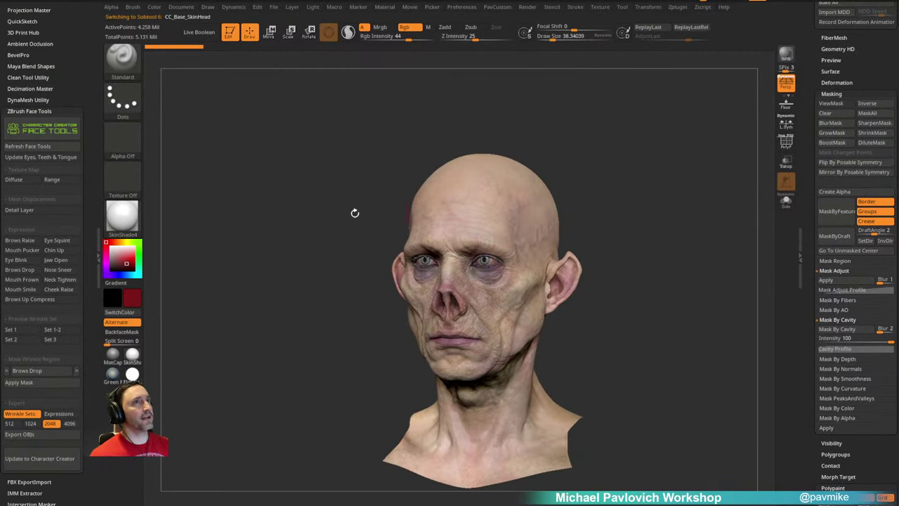
Step: Refresh the Face Tools and examine the sculpted head from the front and in three-quarter view
click(49, 148)
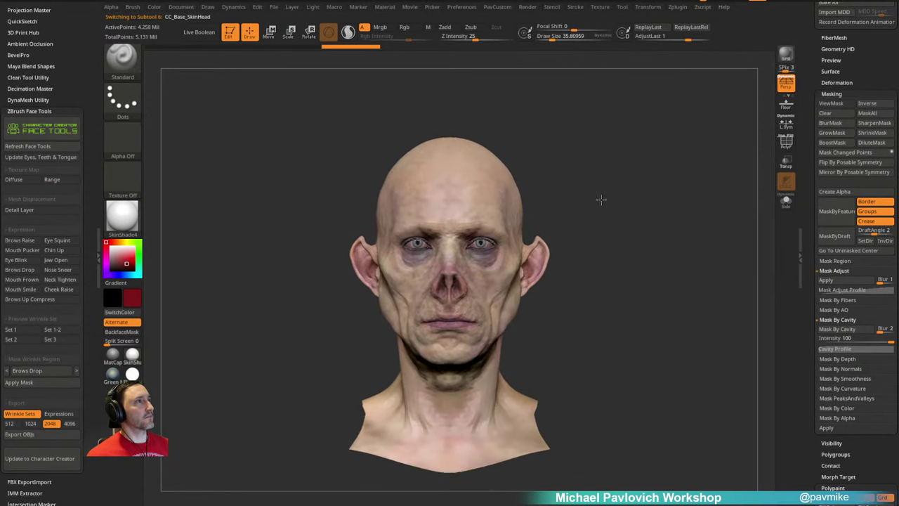
key(s)
drag(605, 208, 598, 207)
right_drag(604, 207, 469, 216)
ctrl+right_drag(617, 146, 544, 199)
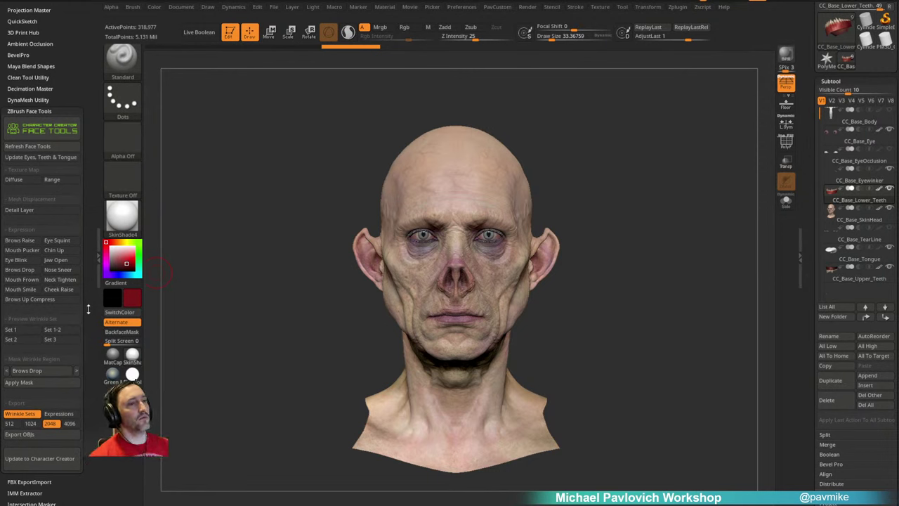
mouse_move(628, 187)
mouse_down()
mouse_move(617, 186)
mouse_move(640, 196)
mouse_up()
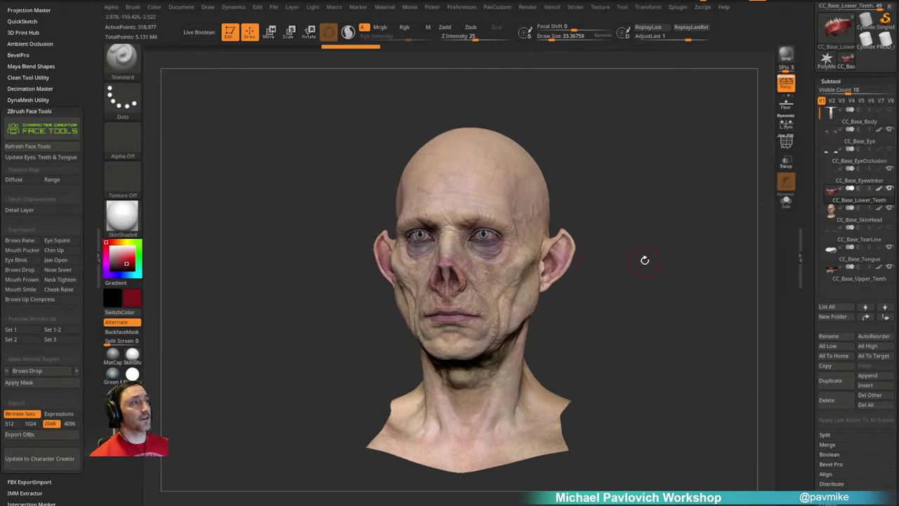
shift+drag(645, 260, 647, 261)
Step: Configure the Character Creator update to leave out expressions and wrinkles and include Base Mesh, Polypaint > Diffuse, Details > Normal and Cavity > Blend
drag(87, 263, 99, 184)
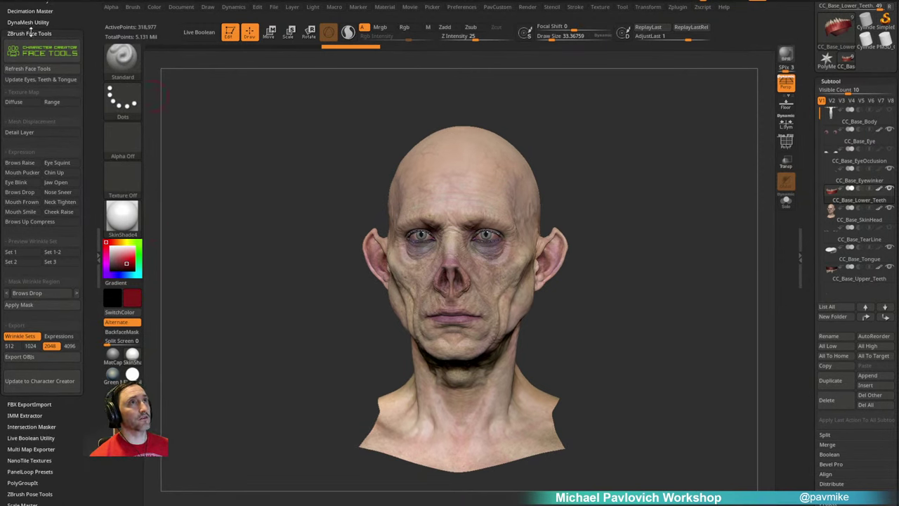
click(47, 384)
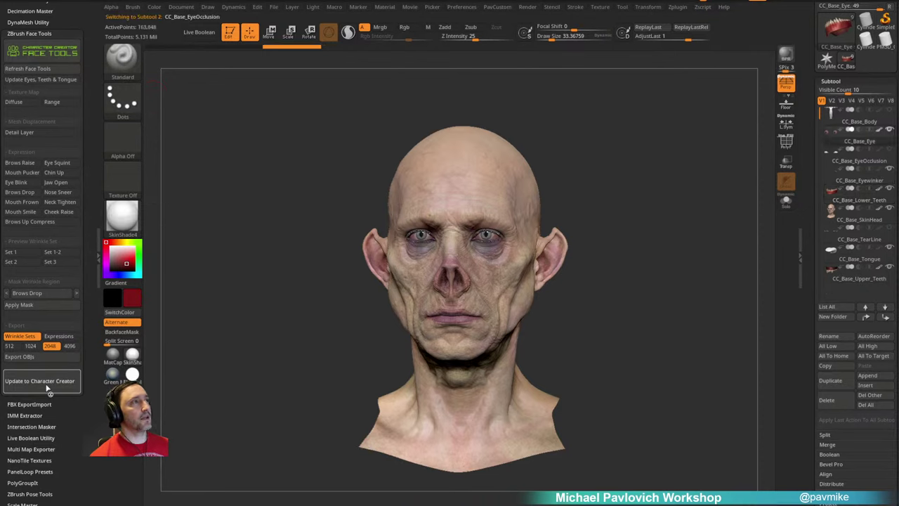
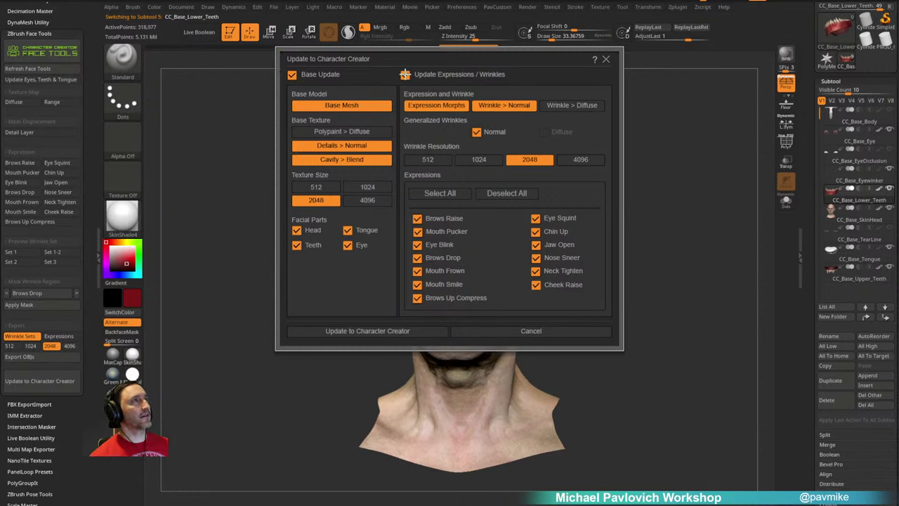
click(405, 74)
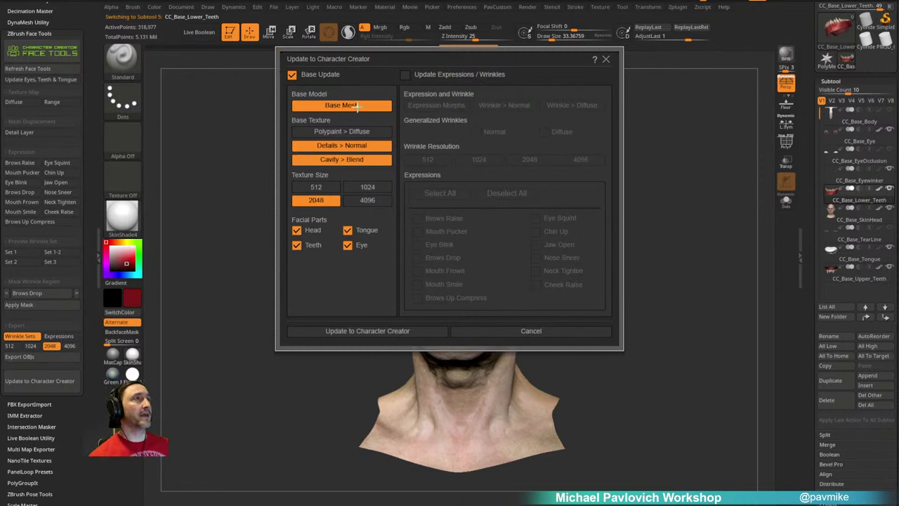
click(335, 145)
click(332, 159)
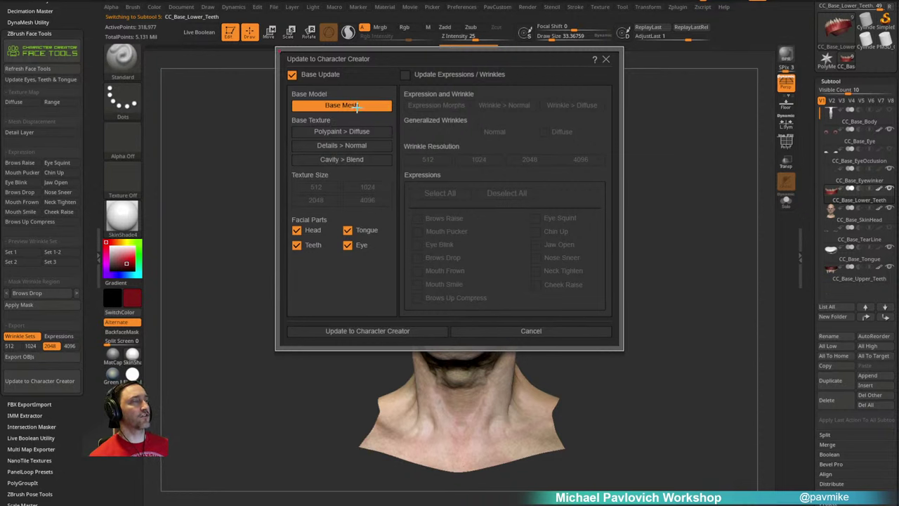
click(355, 131)
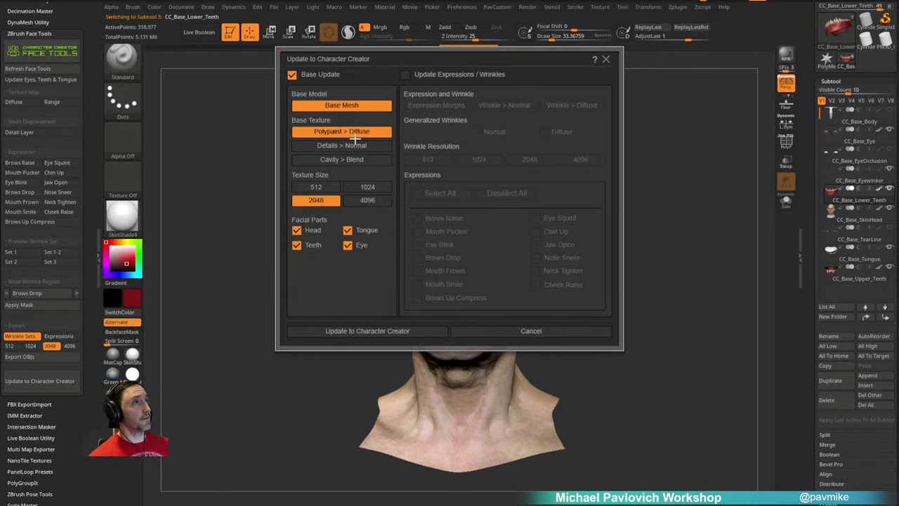
click(354, 144)
click(351, 159)
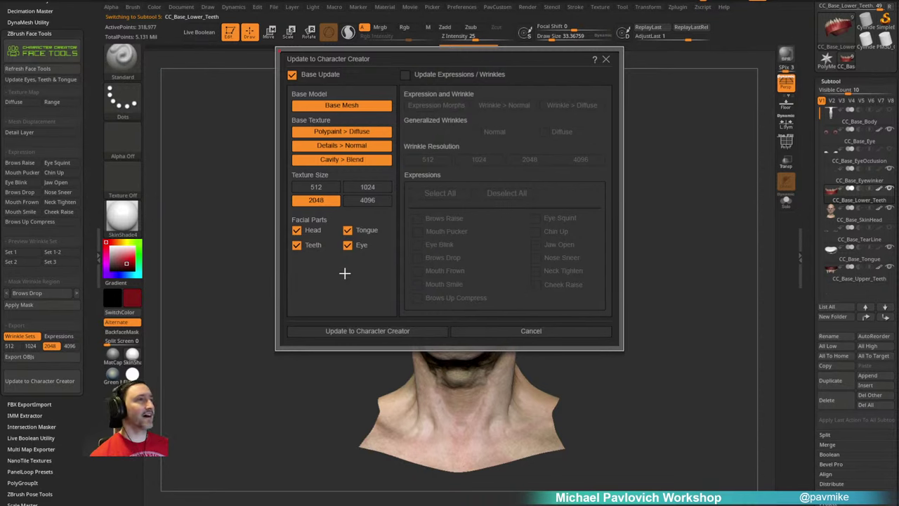
Step: Send the update to Character Creator and apply it there with the GoZ bone, tear line, eye occlusion and head color options enabled
click(363, 331)
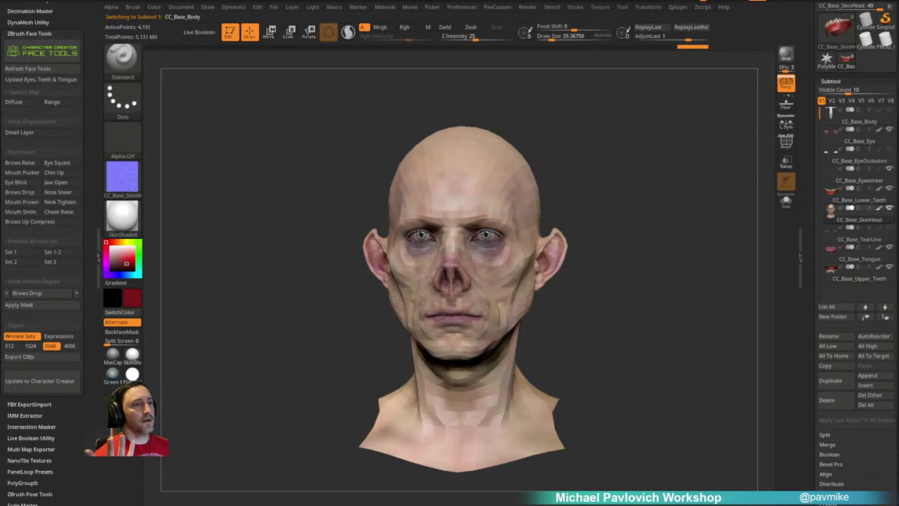
key(alt+Tab)
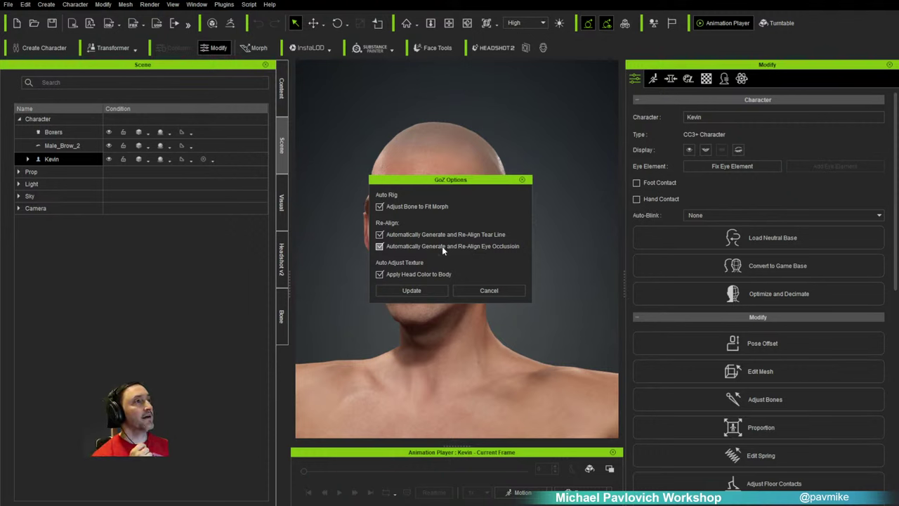
click(413, 289)
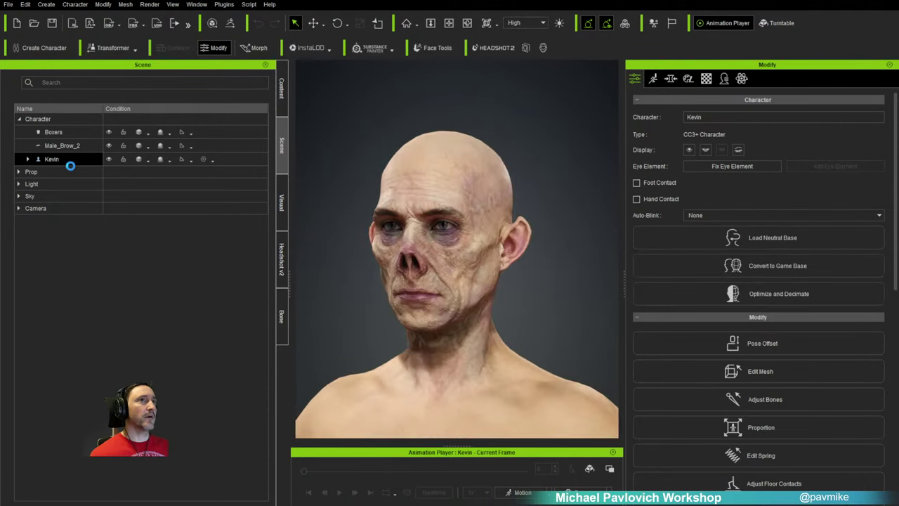
Step: Load the Authority light room from the Stage content library into the scene
click(19, 184)
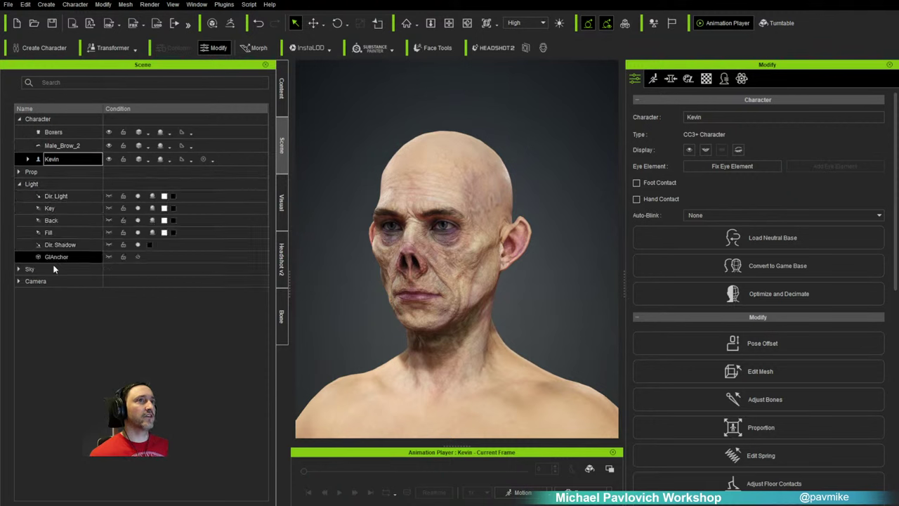
click(19, 184)
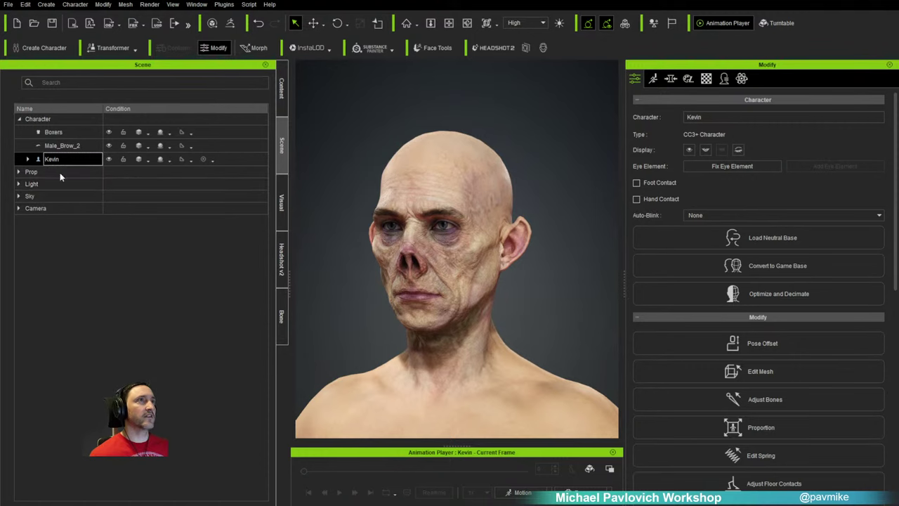
click(280, 91)
scroll(39, 317, down, 3)
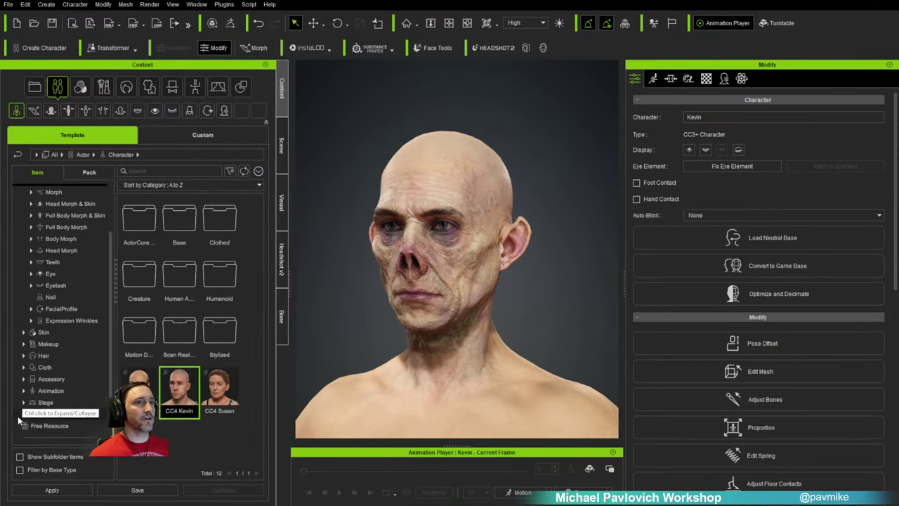
click(23, 401)
click(57, 377)
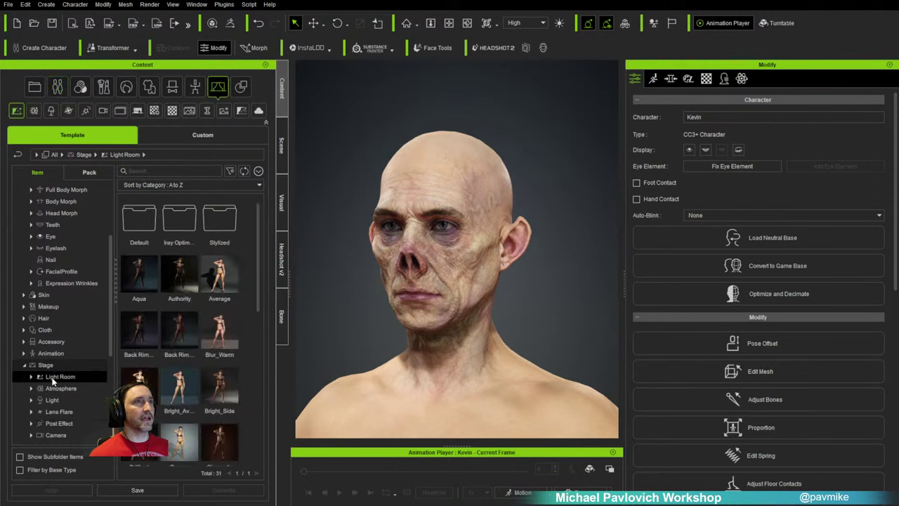
double_click(184, 276)
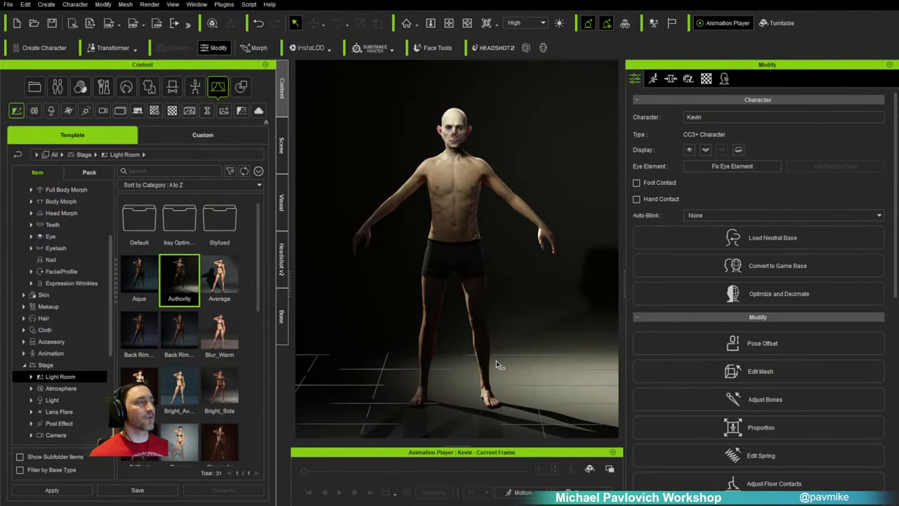
Step: Examine the character's head up close in three-quarter view under the new lighting
alt+right_drag(465, 195, 464, 154)
alt+middle_drag(464, 196, 463, 393)
alt+right_drag(452, 211, 452, 126)
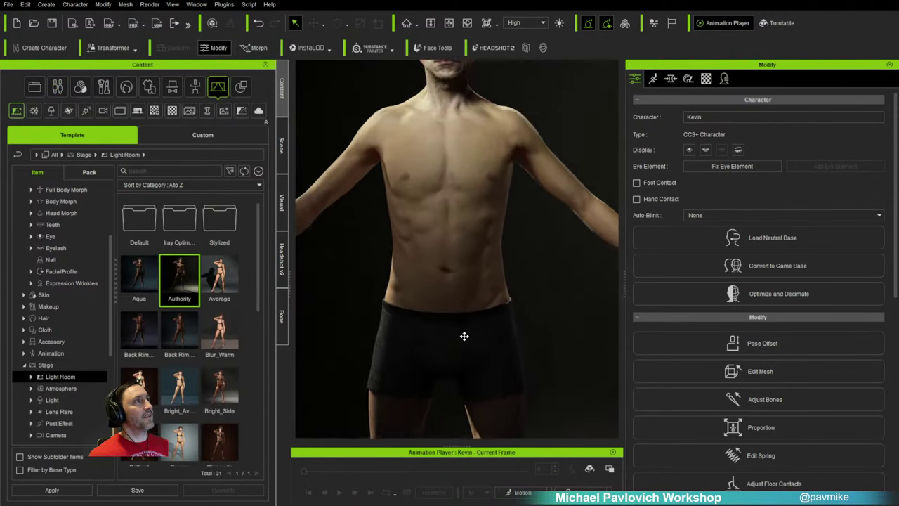
alt+middle_drag(452, 126, 467, 330)
alt+right_drag(468, 330, 484, 270)
alt+drag(504, 277, 456, 279)
mouse_move(455, 279)
right_down()
mouse_move(495, 274)
mouse_move(494, 251)
mouse_move(476, 264)
mouse_move(488, 265)
mouse_move(469, 270)
right_up()
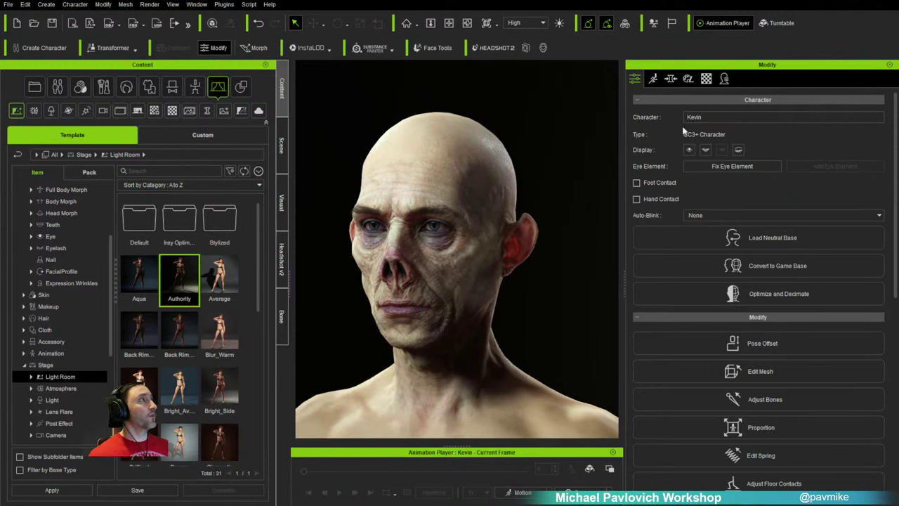
Step: Play the Dramatic_Male wrinkle check motion and examine the character's face and eyes while it runs
click(522, 493)
mouse_move(532, 429)
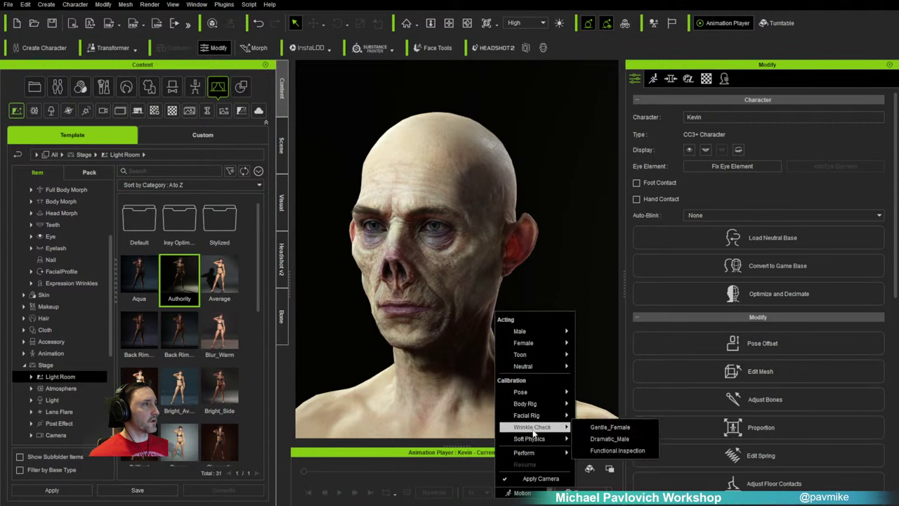
click(605, 438)
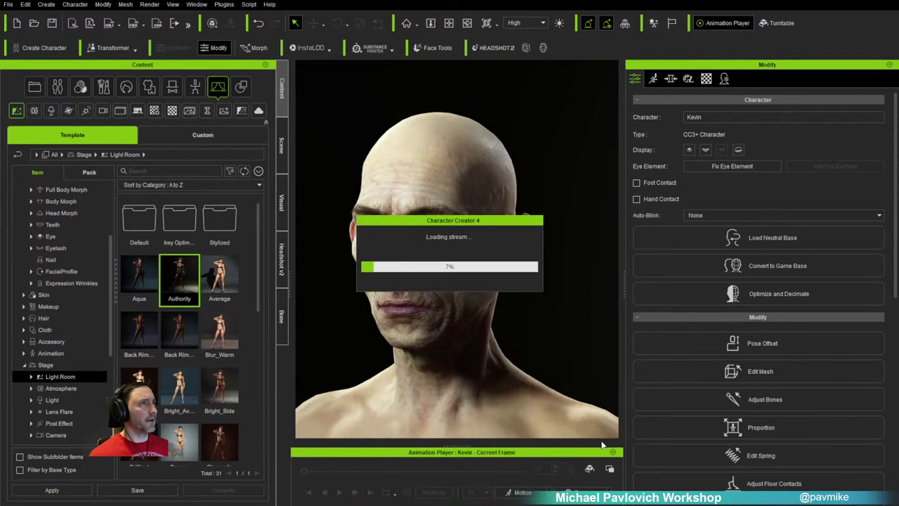
click(339, 492)
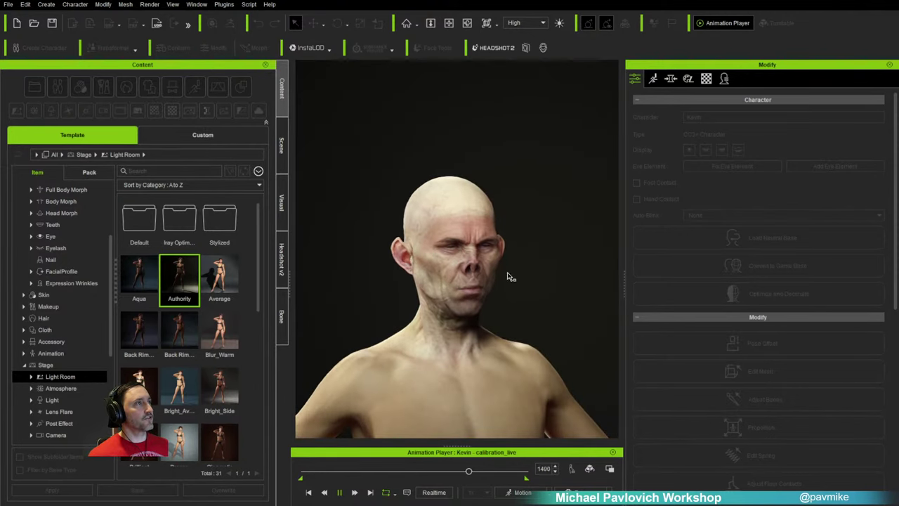
right_drag(509, 277, 375, 289)
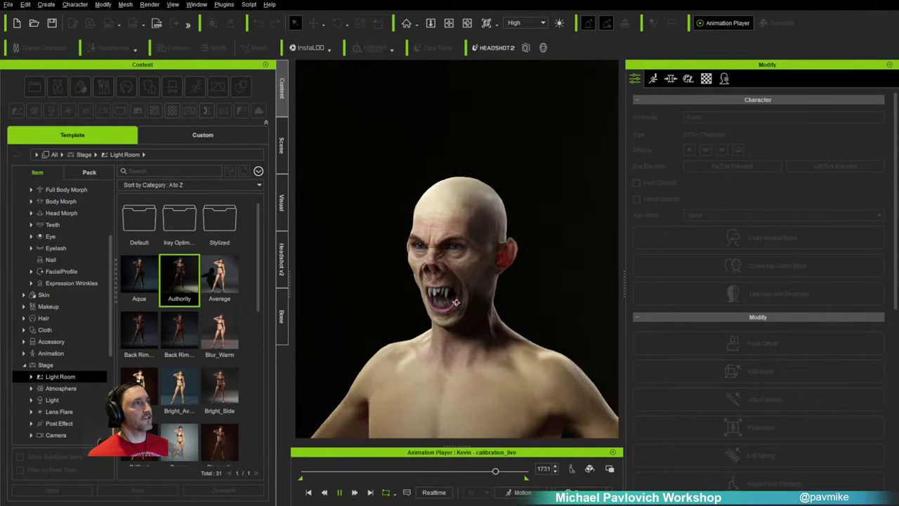
scroll(439, 213, up, 10)
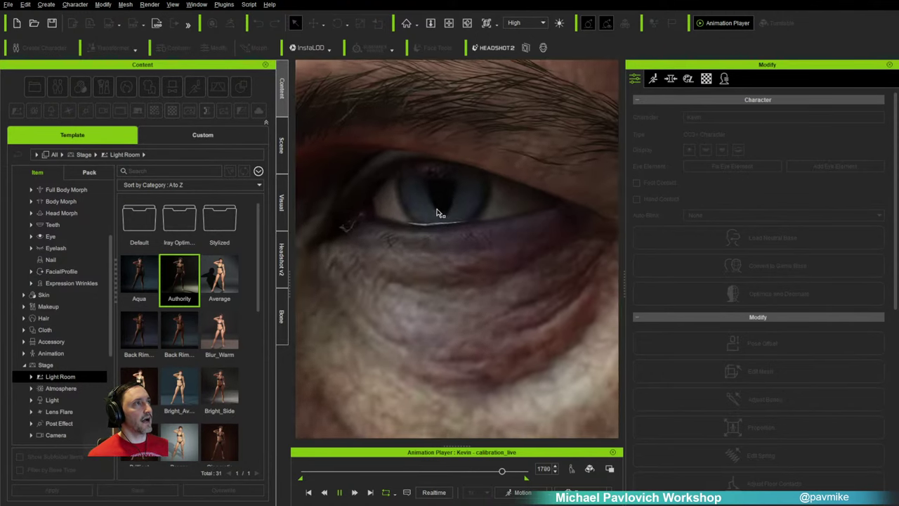
scroll(439, 213, down, 10)
scroll(464, 336, up, 3)
right_drag(449, 253, 510, 244)
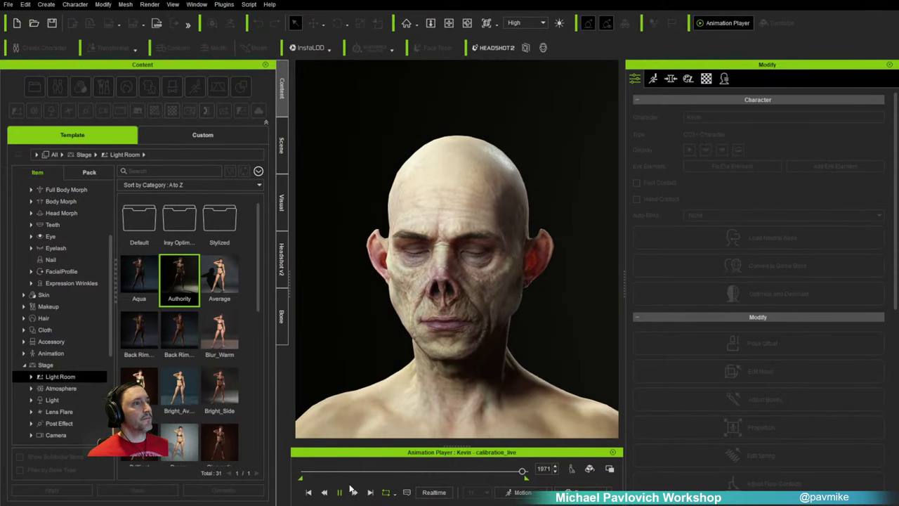
click(339, 492)
Step: Put the character into a calibration pose and frame the head and upper body from the front
click(523, 492)
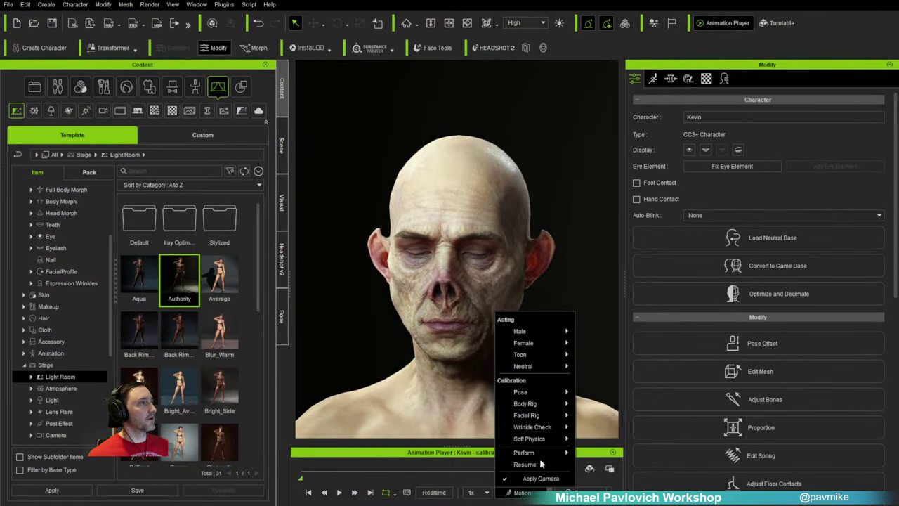
mouse_move(555, 391)
click(597, 392)
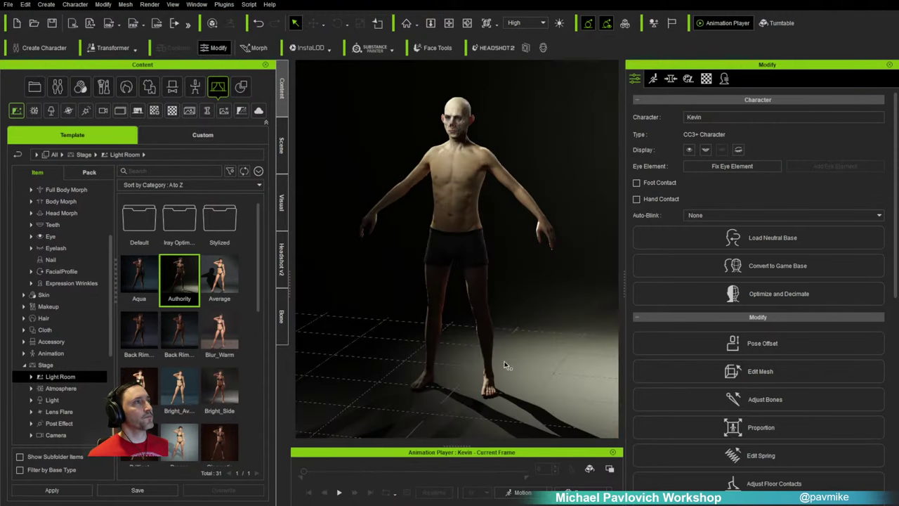
key(j)
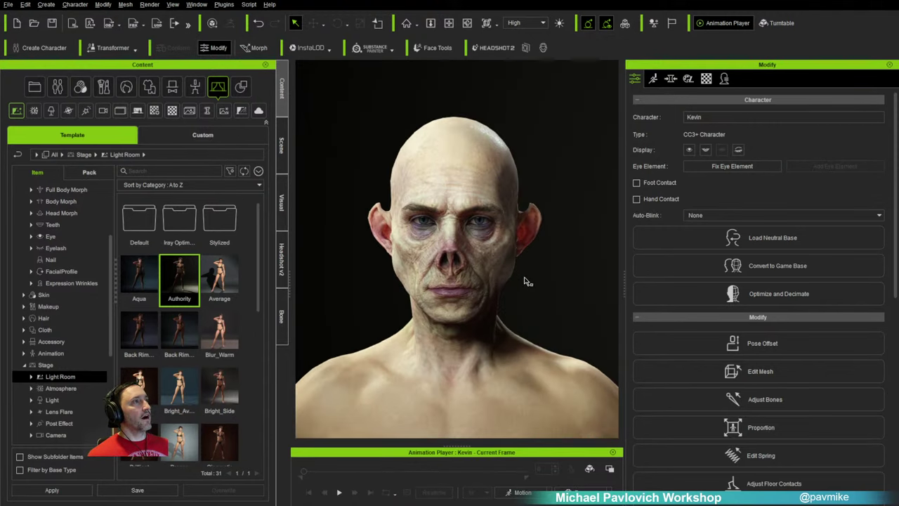
scroll(504, 362, down, 5)
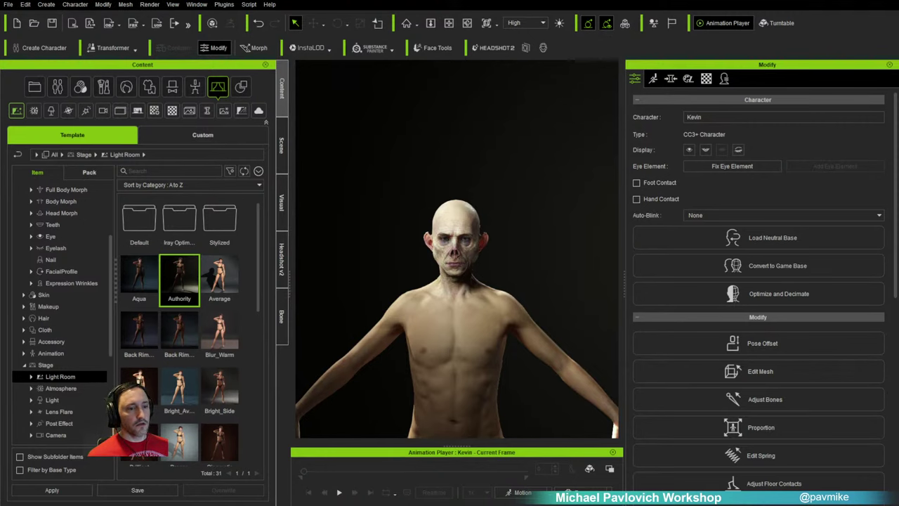
Step: Bring the web browser with the YouTube channel's playlists page over the character viewport
drag(337, 503, 425, 437)
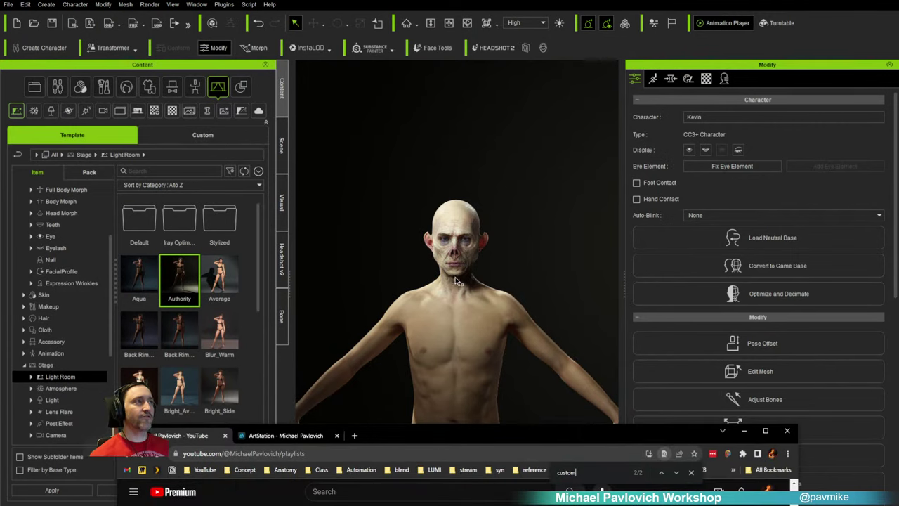
drag(486, 436, 403, 20)
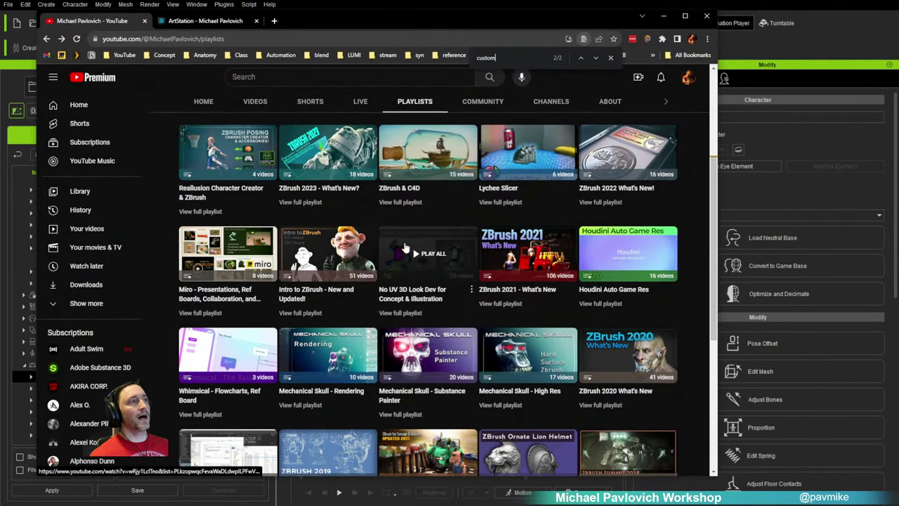
Step: Look over the channel's playlists and open its list of videos
scroll(396, 283, down, 3)
scroll(395, 282, up, 5)
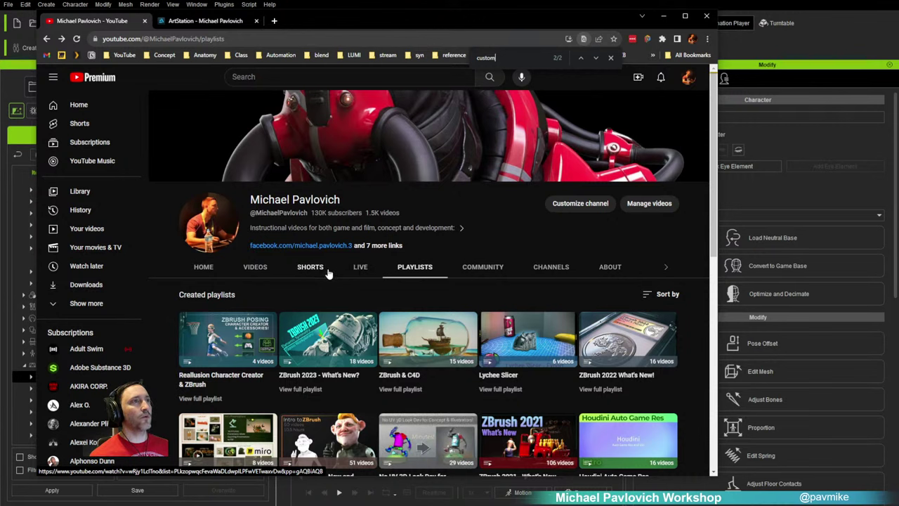
click(254, 267)
scroll(314, 322, down, 1)
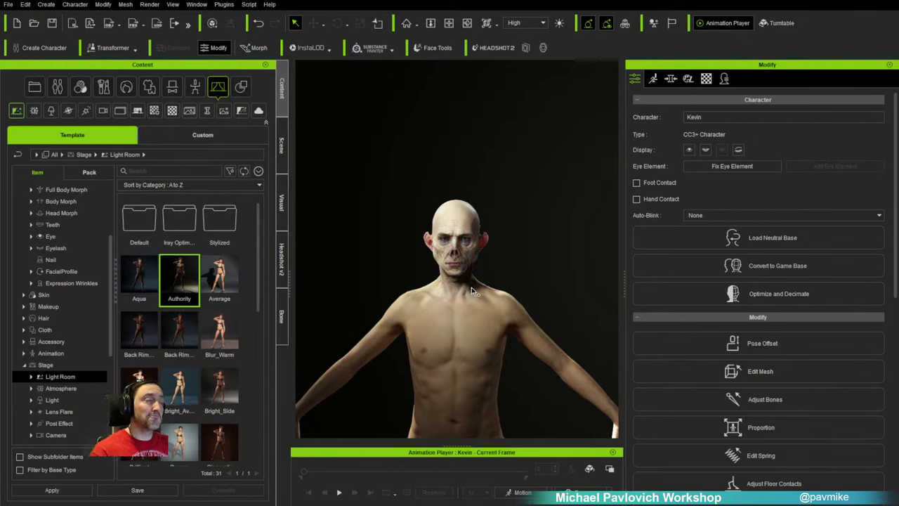
Step: Examine the posed character's head and shoulders up close in the Character Creator viewport
scroll(478, 291, up, 5)
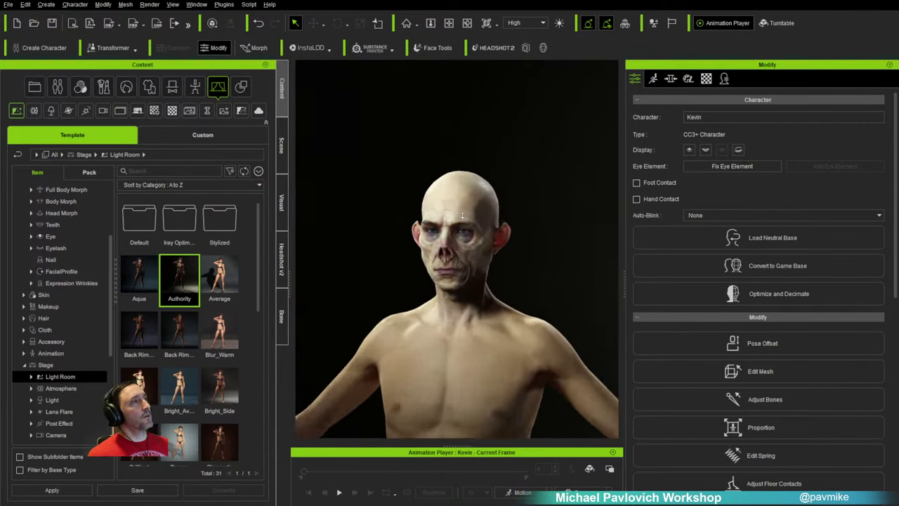
right_drag(537, 268, 581, 238)
right_drag(467, 242, 490, 246)
scroll(491, 239, up, 3)
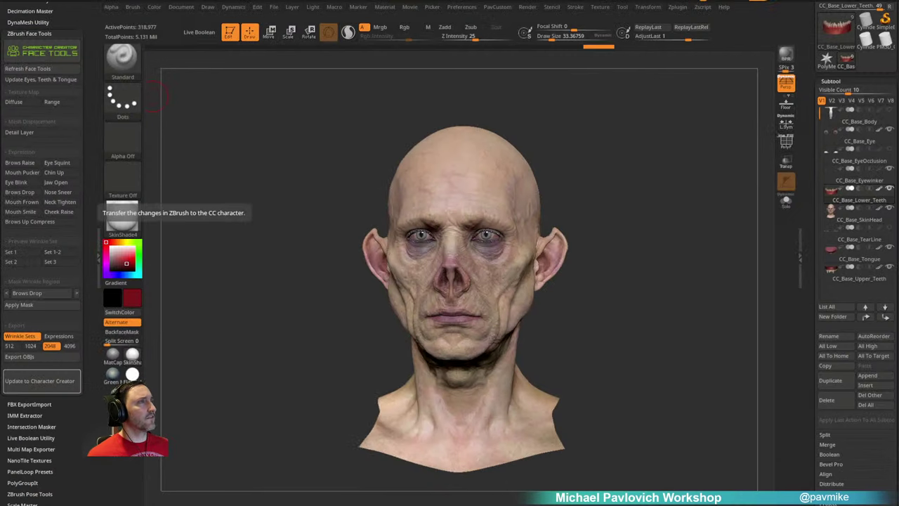
Step: Switch to ZBrush, make the CC_Base_SkinHead subtool active and show its polyframe in a close three-quarter view
mouse_move(608, 225)
mouse_down()
mouse_move(594, 267)
mouse_move(630, 247)
mouse_move(624, 254)
mouse_move(618, 246)
mouse_up()
click(630, 247)
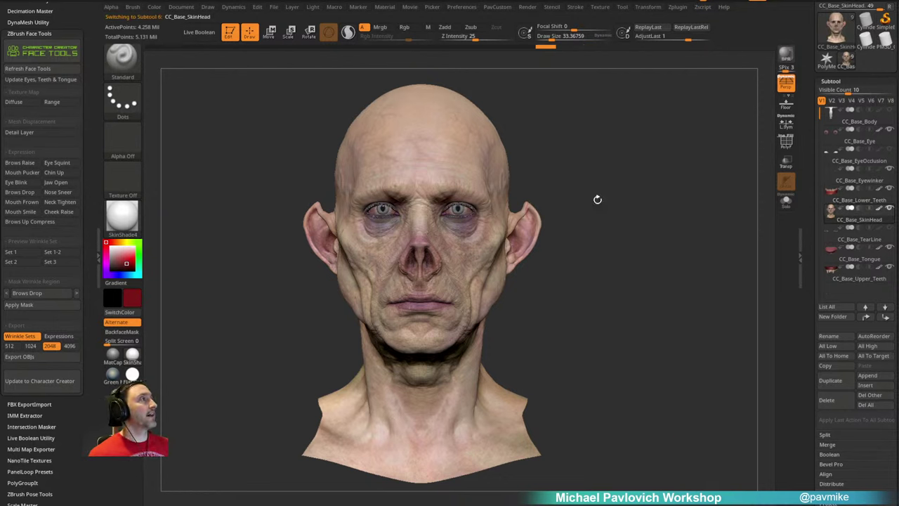
click(784, 144)
drag(664, 165, 547, 280)
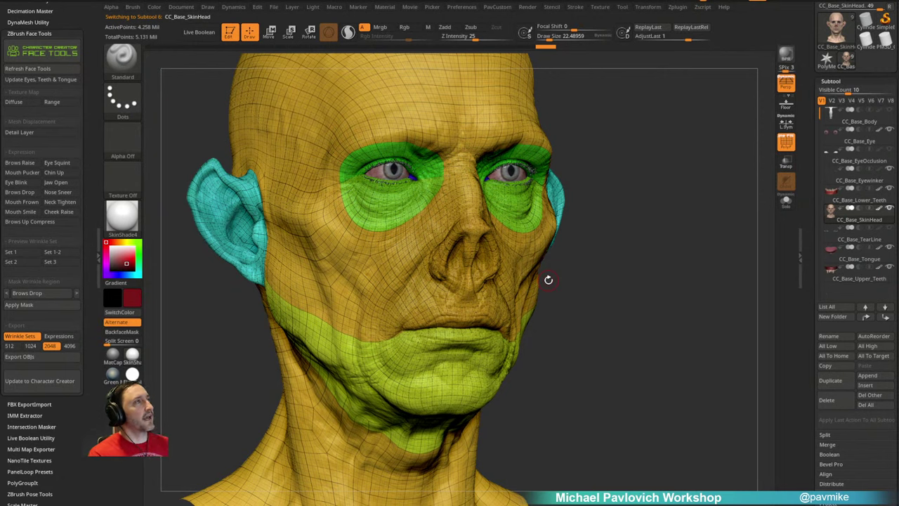
drag(566, 180, 469, 337)
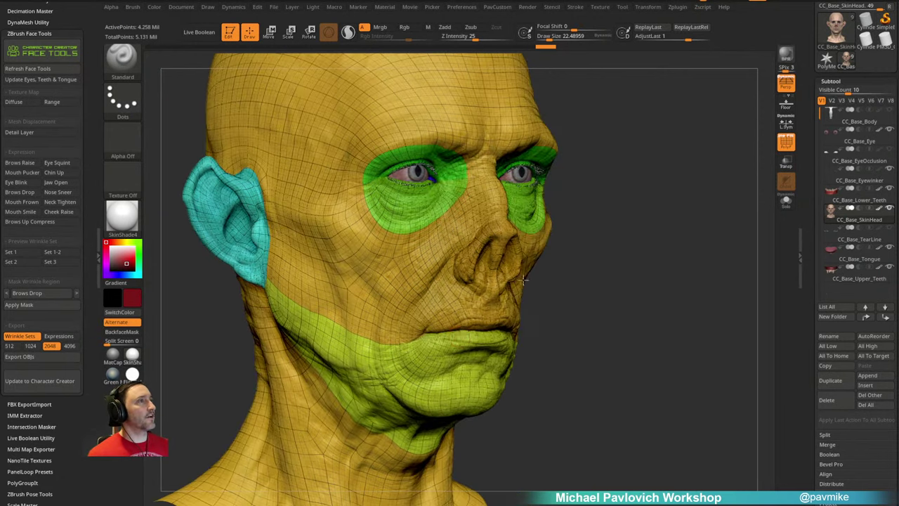
Step: Isolate a polygroup on the lower face, restore the whole head and compare it with and without the polyframe
ctrl+shift+click(473, 344)
ctrl+shift+click(704, 225)
click(785, 144)
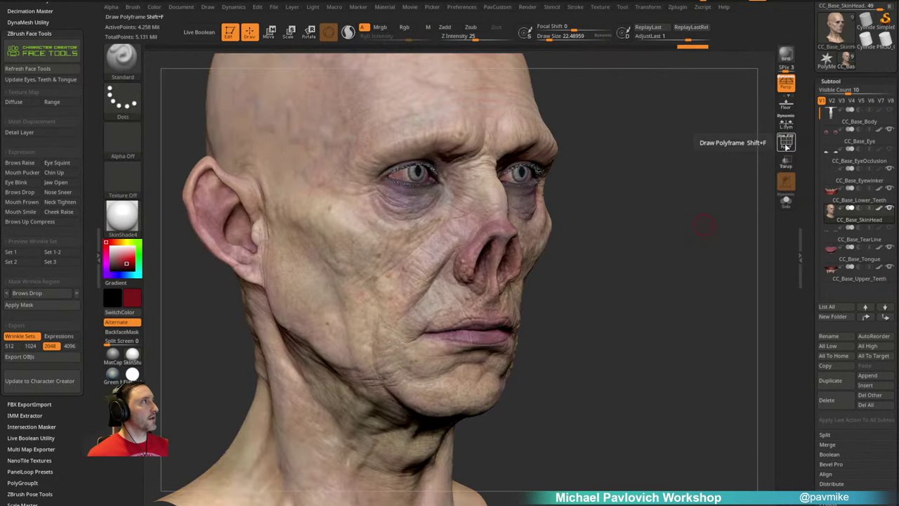
click(786, 146)
Step: Isolate the lower-jaw polygroup from the front and activate the Move brush
alt+drag(653, 229, 520, 290)
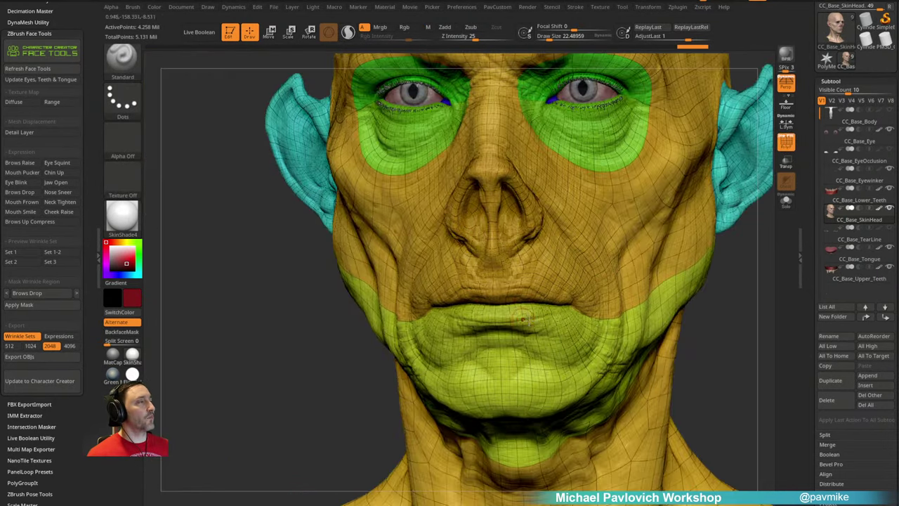
ctrl+shift+click(522, 309)
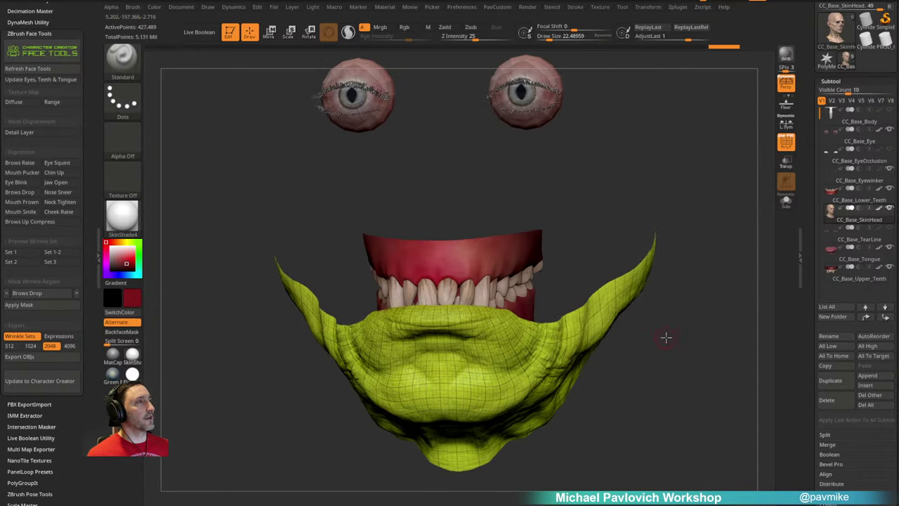
drag(666, 337, 663, 321)
key(b)
key(m)
key(v)
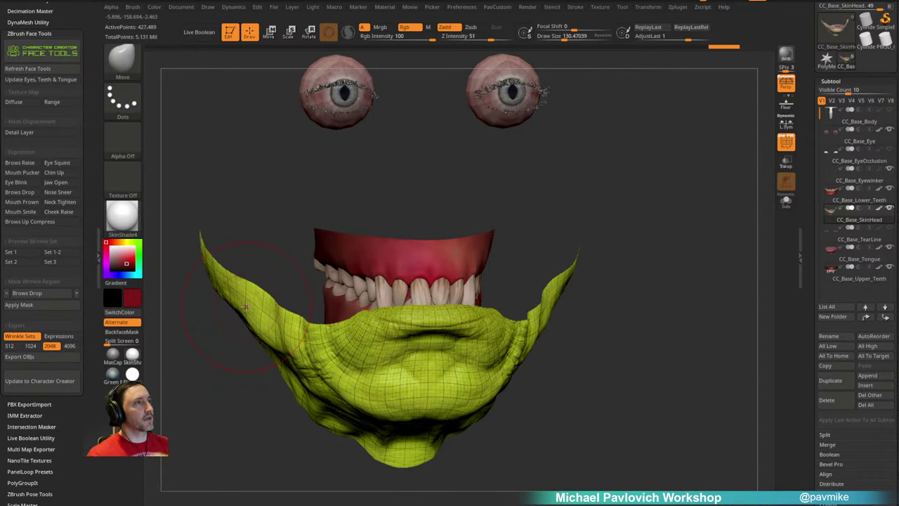
drag(652, 211, 620, 244)
Step: Invert the visibility to hide the lower jaw, and solo the head mesh to examine the mouth interior from below
ctrl+shift+drag(692, 201, 723, 288)
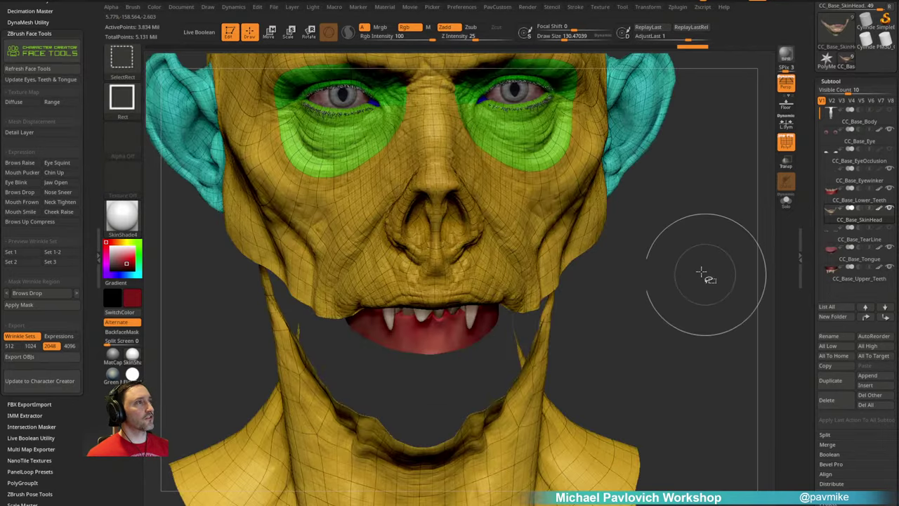
drag(708, 239, 673, 240)
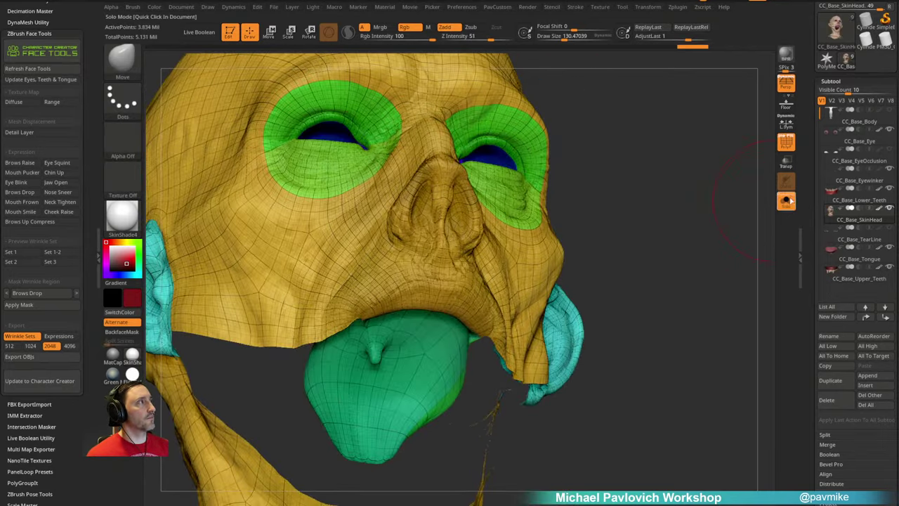
mouse_move(723, 207)
mouse_down()
mouse_move(705, 206)
mouse_move(710, 184)
mouse_move(427, 315)
mouse_up()
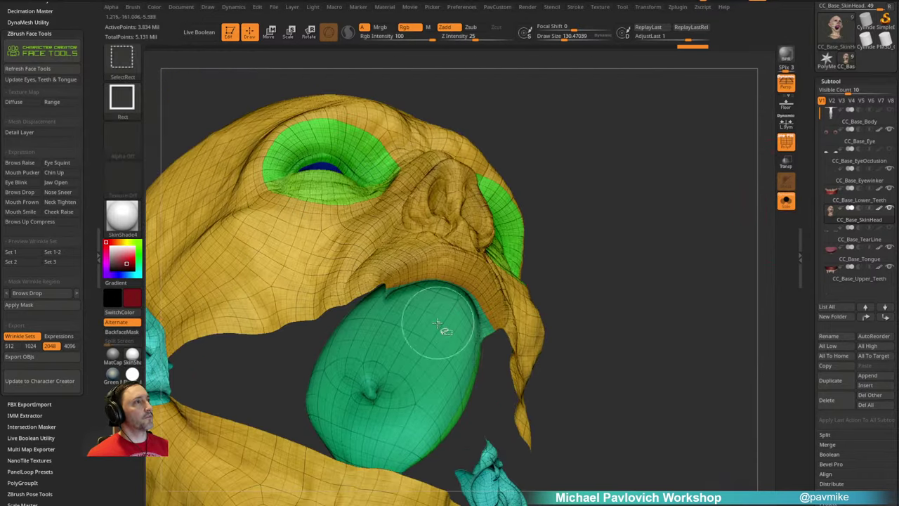
Step: Isolate the mouth-interior polygroups, then invert the visibility to view the rest of the head from the front
ctrl+shift+click(475, 338)
ctrl+shift+click(473, 378)
mouse_move(675, 237)
mouse_down()
mouse_move(692, 224)
mouse_move(650, 285)
mouse_move(674, 232)
mouse_up()
ctrl+shift+drag(700, 155, 674, 197)
ctrl+shift+click(457, 361)
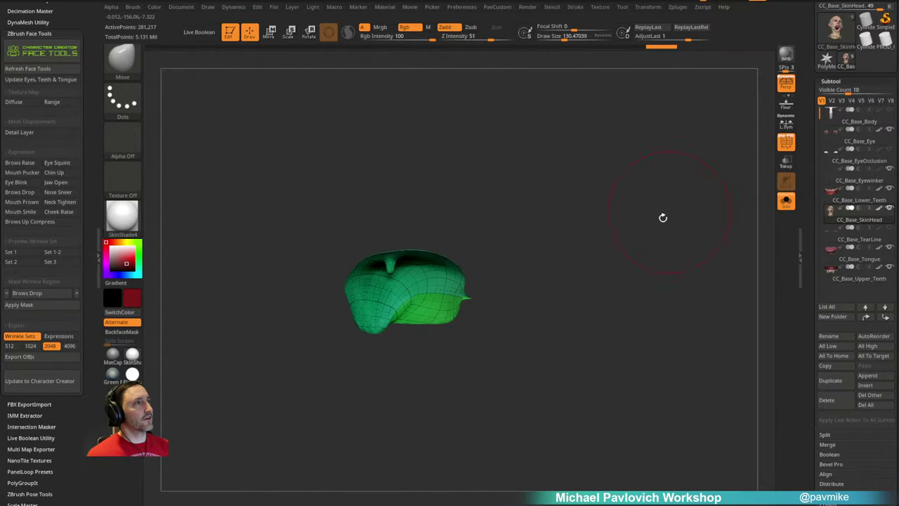
drag(716, 224, 714, 278)
drag(715, 277, 703, 243)
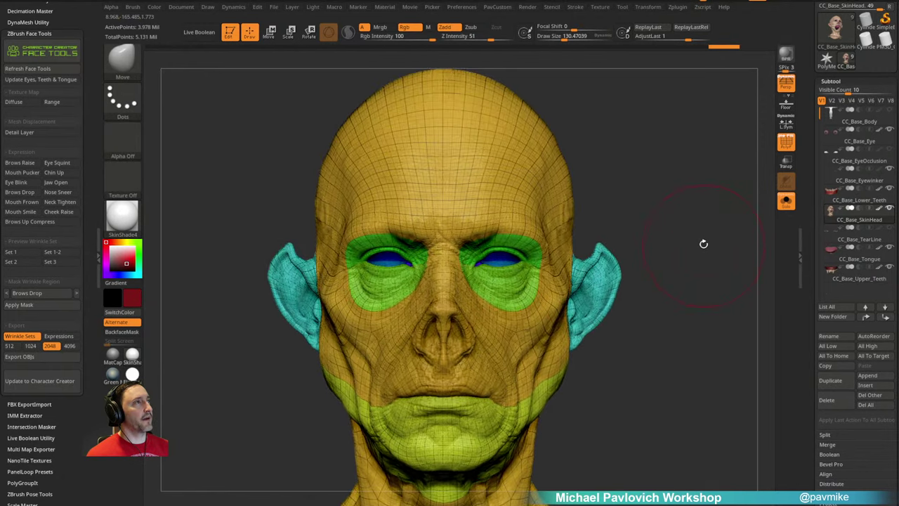
Step: Isolate the upper and lower eyelid polygroups one at a time, restoring the whole head after each
key(b)
key(m)
key(v)
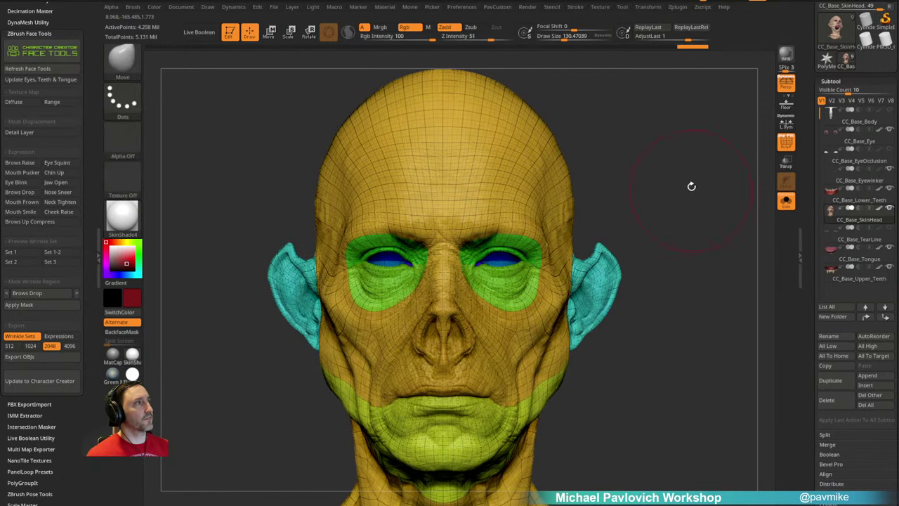
drag(690, 185, 700, 178)
ctrl+shift+click(545, 190)
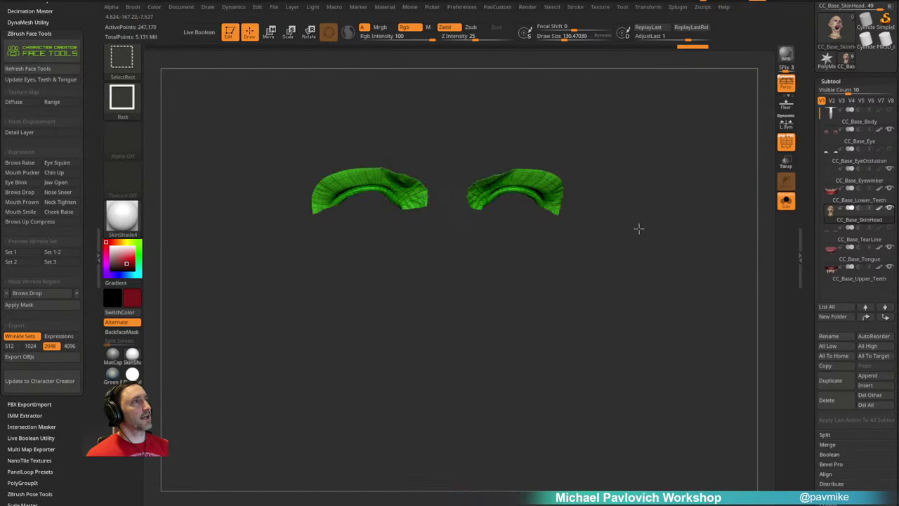
ctrl+shift+click(664, 216)
ctrl+shift+click(529, 241)
ctrl+shift+click(704, 229)
Step: Isolate the ear polygroup in three-quarter view and restore the whole head
drag(696, 225, 647, 236)
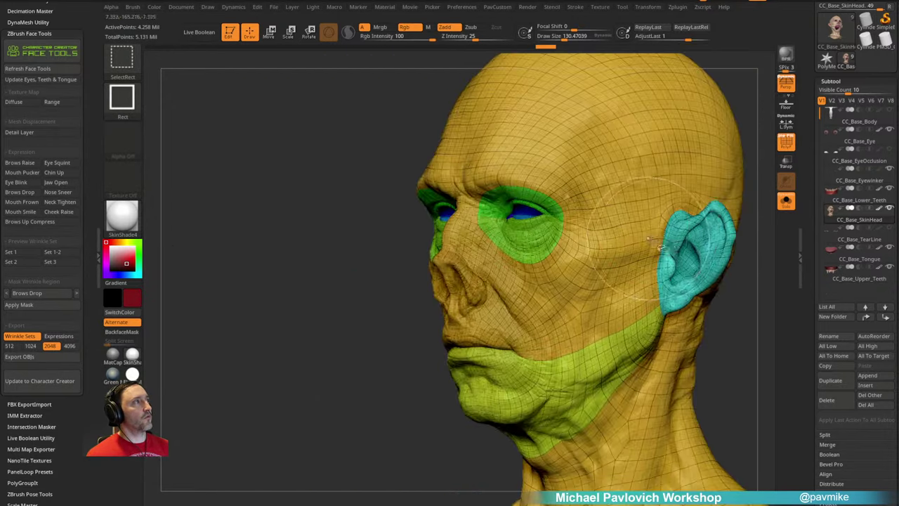
ctrl+shift+click(676, 240)
ctrl+shift+click(341, 387)
Step: Isolate a small rectangular patch of the chin in side view and expand the visibility back to the whole head
mouse_move(319, 373)
mouse_down()
mouse_move(388, 372)
mouse_move(85, 345)
mouse_up()
shift+drag(668, 281, 654, 255)
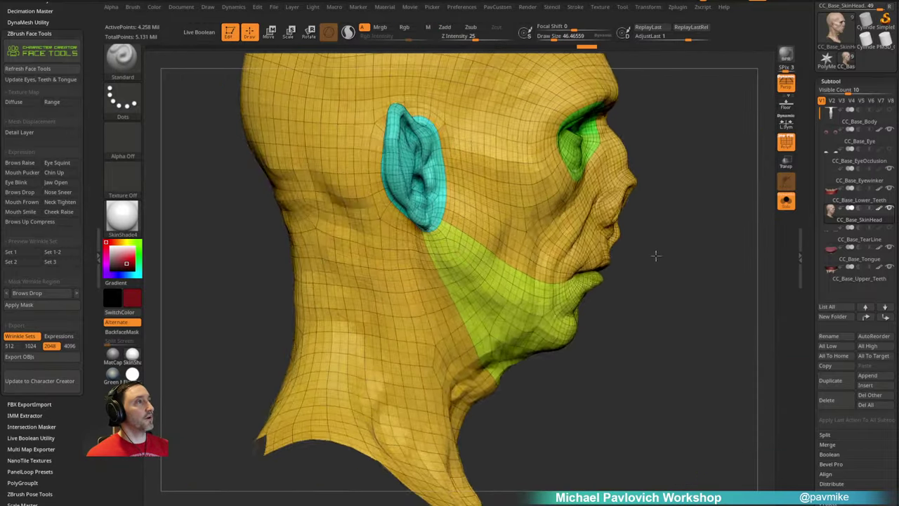
ctrl+shift+drag(620, 301, 545, 339)
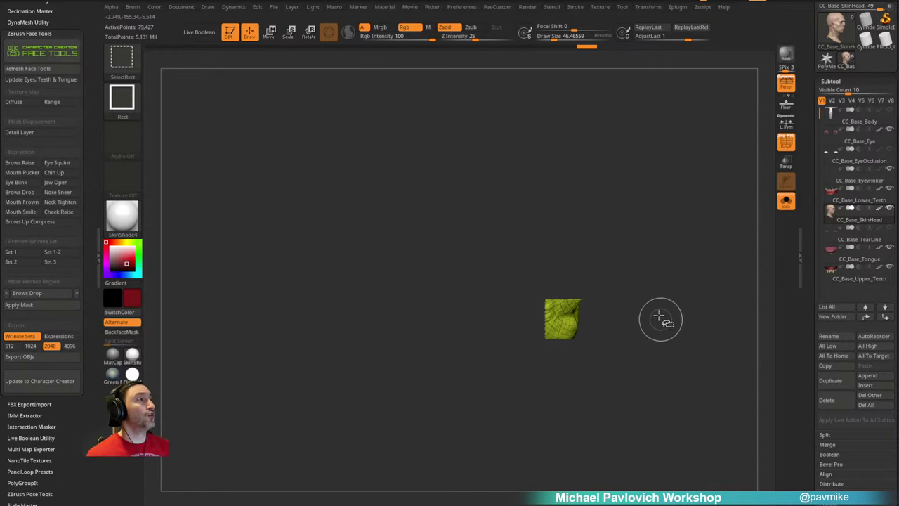
key(ctrl+shift+a)
drag(715, 252, 686, 252)
ctrl+shift+click(666, 220)
Step: Lower the head to subdivision level 2, isolate the lower-jaw polygroup and repeatedly grow its visible region
drag(667, 220, 660, 262)
scroll(809, 222, down, 5)
ctrl+shift+click(500, 310)
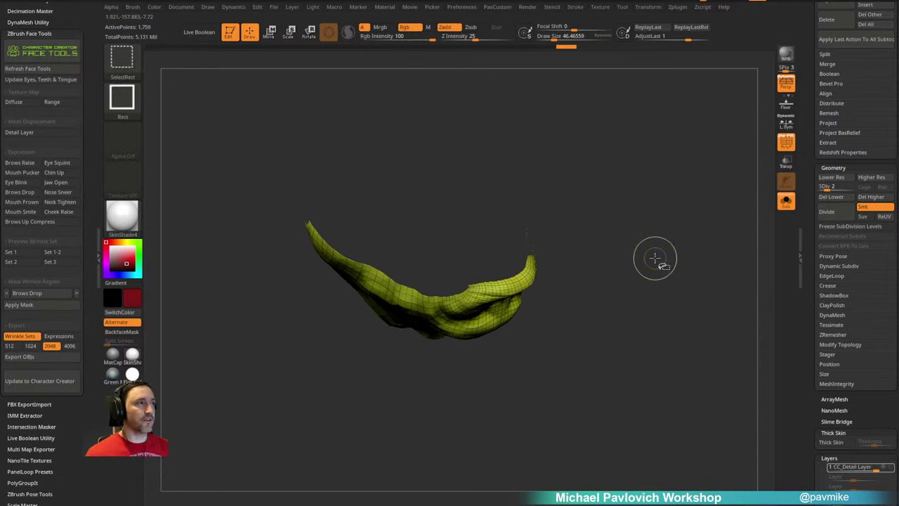
key(ctrl+shift+x)
key(ctrl+shift+x)
key(ctrl+shift+x)
key(ctrl+shift+x)
key(ctrl+shift+x)
key(ctrl+shift+x)
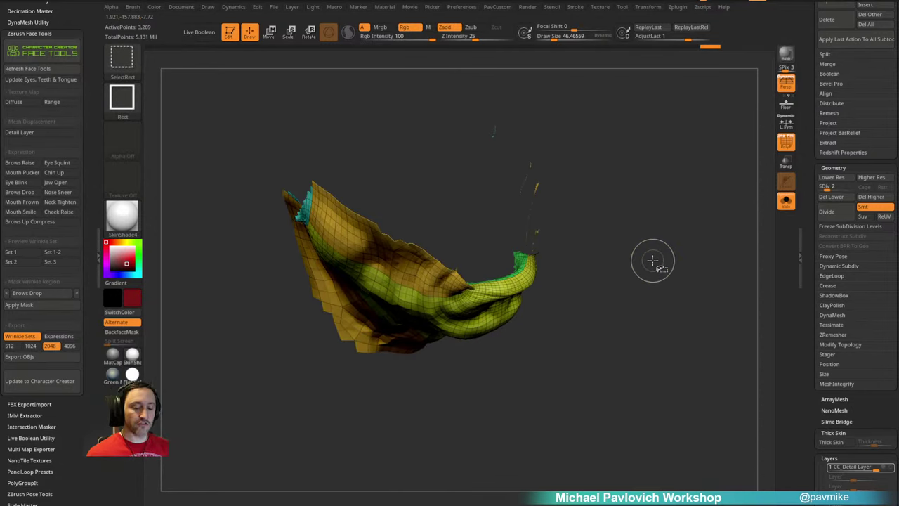
Step: Shrink the visible jaw region back toward its polygroup border and show the whole head again
key(ctrl+shift+s)
key(ctrl+shift+s)
key(ctrl+shift+s)
key(ctrl+shift+s)
key(ctrl+shift+s)
drag(653, 260, 670, 249)
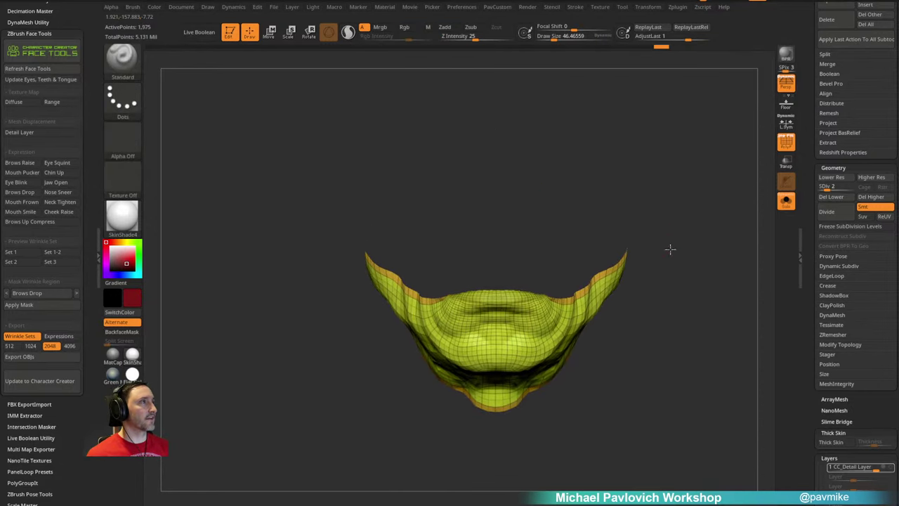
ctrl+shift+click(670, 248)
Step: Turn off the polyframe display and raise the head to subdivision level 6
click(786, 145)
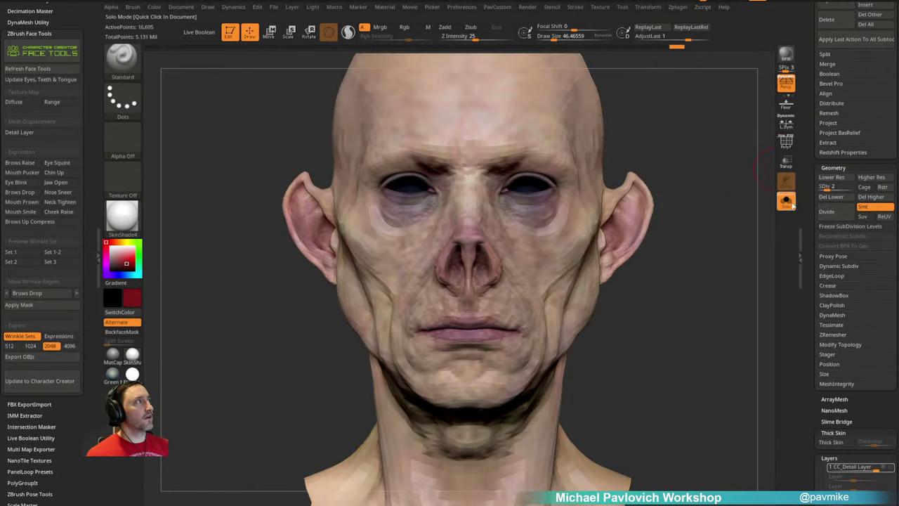
key(d)
key(d)
key(d)
key(d)
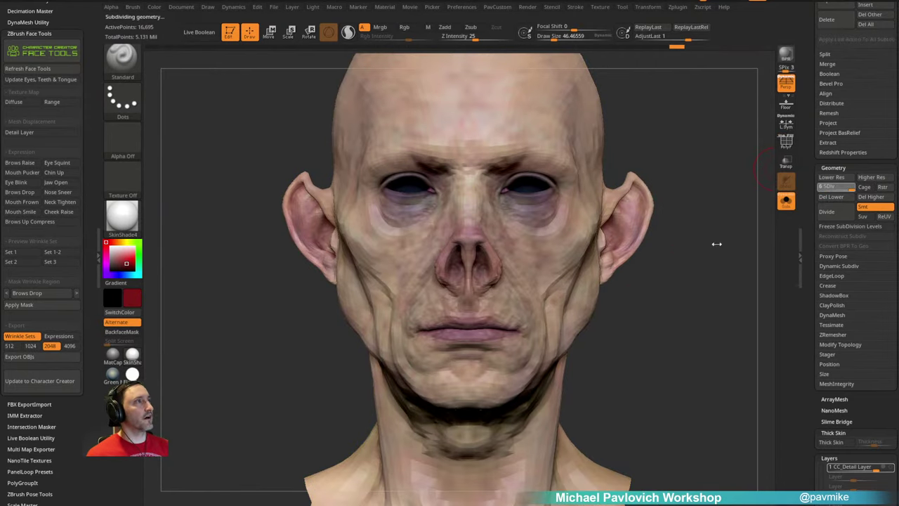
alt+right_drag(693, 224, 675, 240)
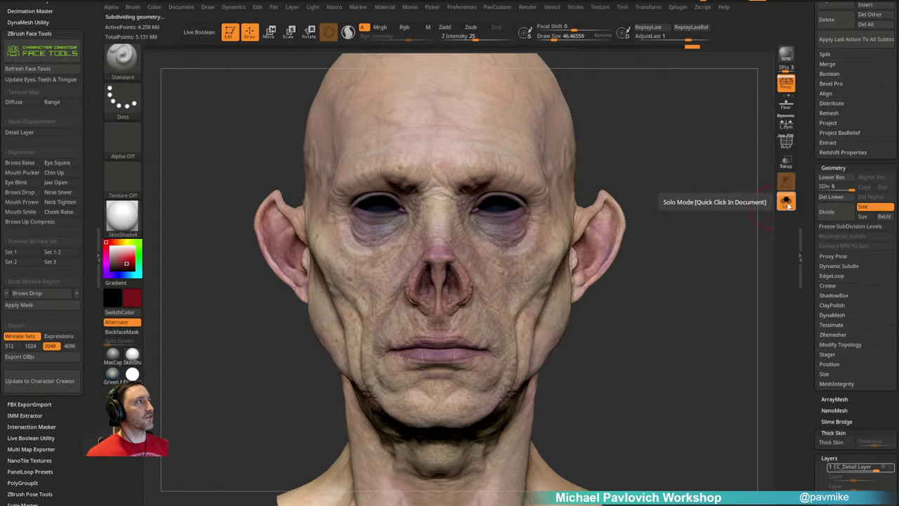
Step: Turn off solo mode to bring back the eyes and teeth, and frame the whole head from the front
mouse_move(676, 205)
ctrl+right_down()
mouse_move(684, 216)
mouse_move(676, 196)
ctrl+right_up()
ctrl+right_drag(676, 195, 667, 208)
key(s)
drag(672, 216, 663, 214)
right_drag(662, 209, 599, 238)
click(789, 202)
mouse_move(670, 244)
shift+right_down()
mouse_move(657, 263)
mouse_move(653, 233)
shift+right_up()
key(s)
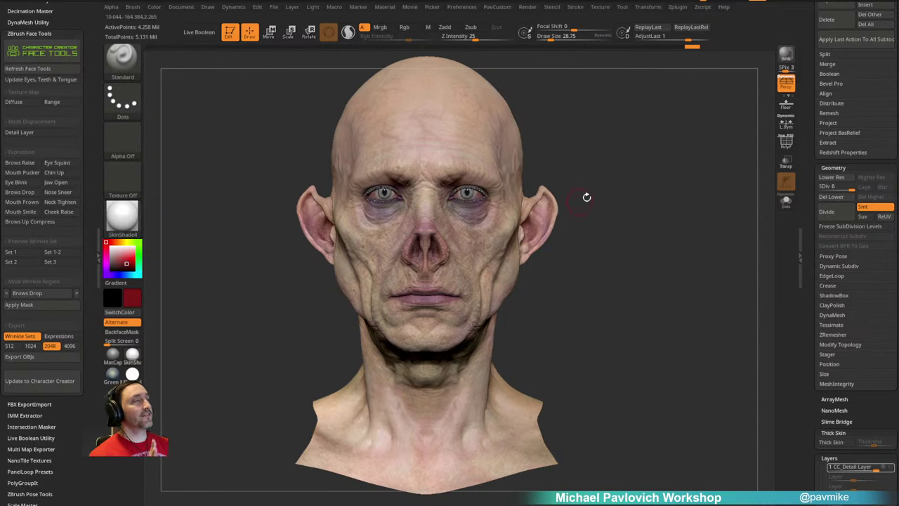
Step: Set the head to subdivision level 1 and examine its base shape from the front
click(815, 188)
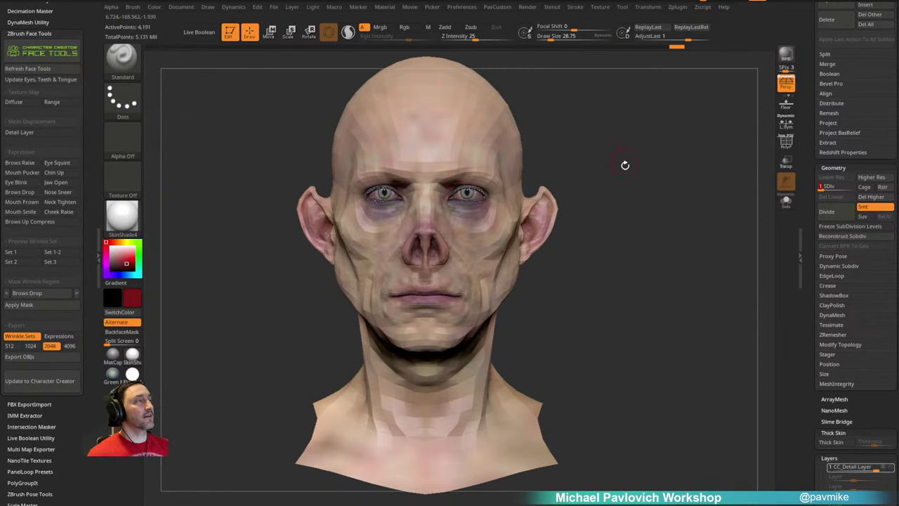
alt+drag(614, 153, 631, 190)
key(s)
mouse_move(626, 180)
mouse_down()
mouse_move(645, 180)
mouse_move(627, 178)
mouse_up()
key(s)
alt+drag(637, 175, 631, 176)
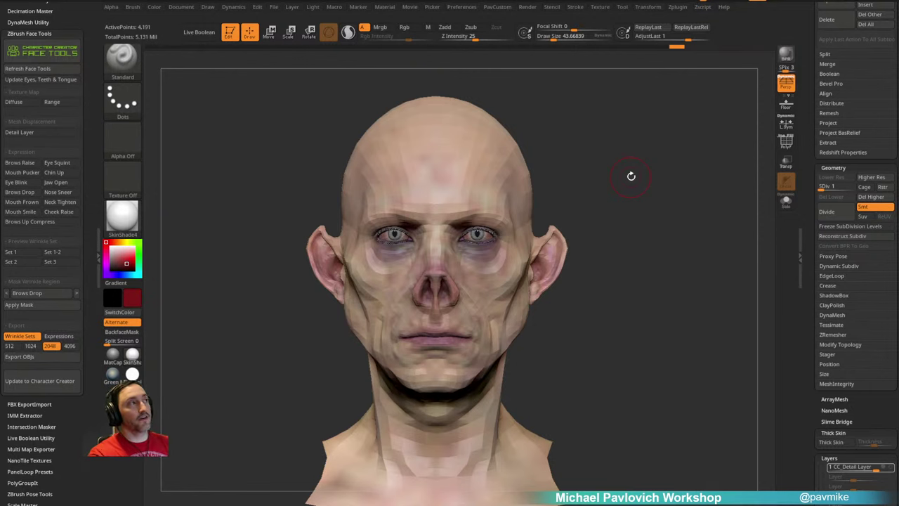
drag(596, 136, 660, 155)
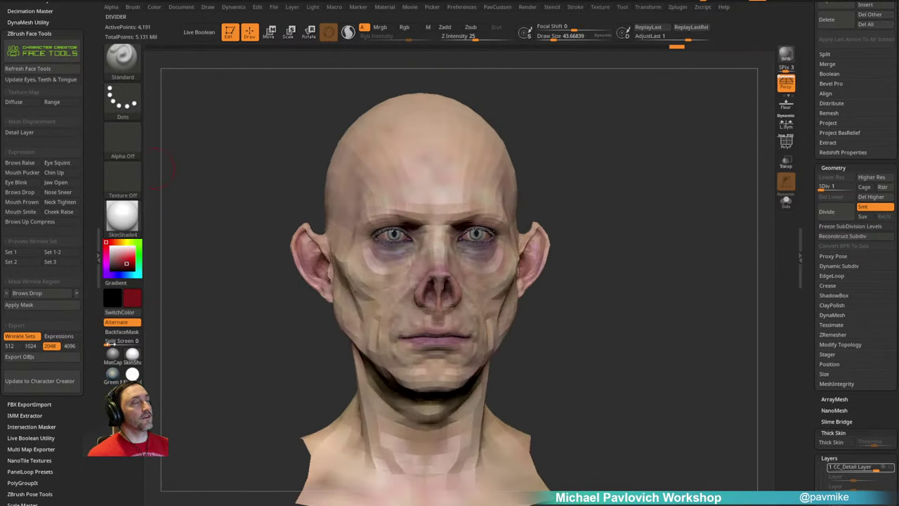
shift+drag(643, 219, 626, 223)
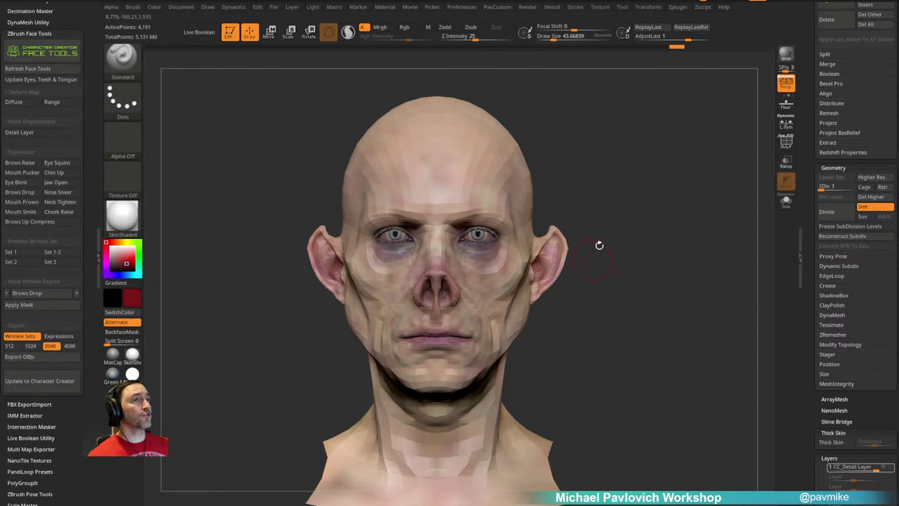
Step: Set the head to subdivision level 6, turn it to a three-quarter view and reduce the draw size to about 11
click(850, 187)
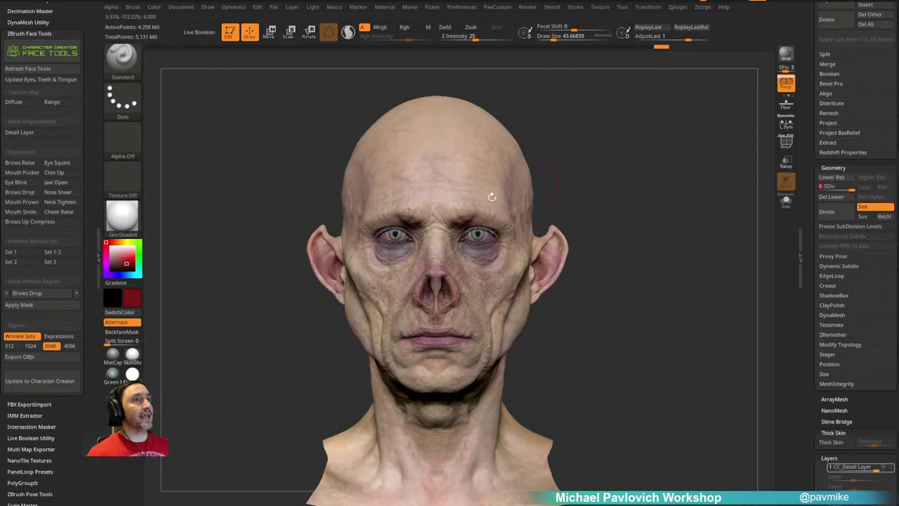
click(21, 162)
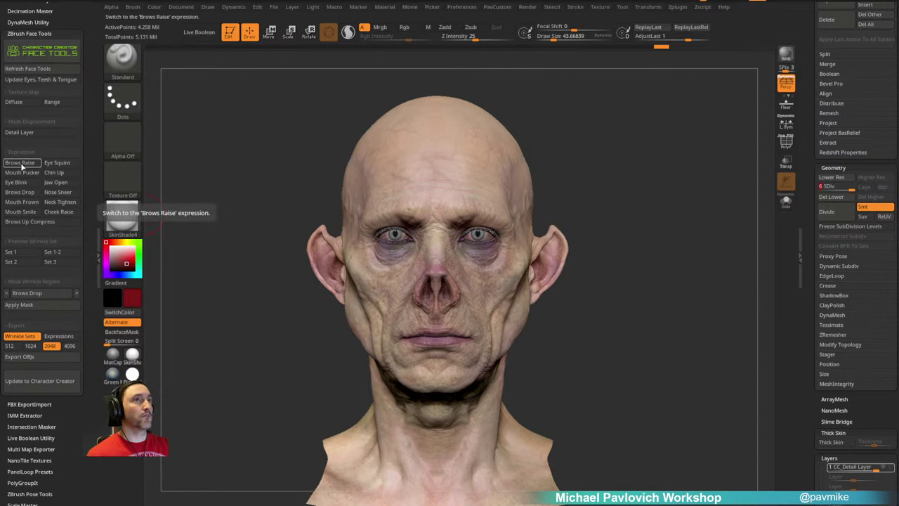
mouse_move(542, 167)
mouse_down()
mouse_move(580, 161)
mouse_move(568, 162)
mouse_up()
key(s)
key(s)
drag(433, 211, 434, 210)
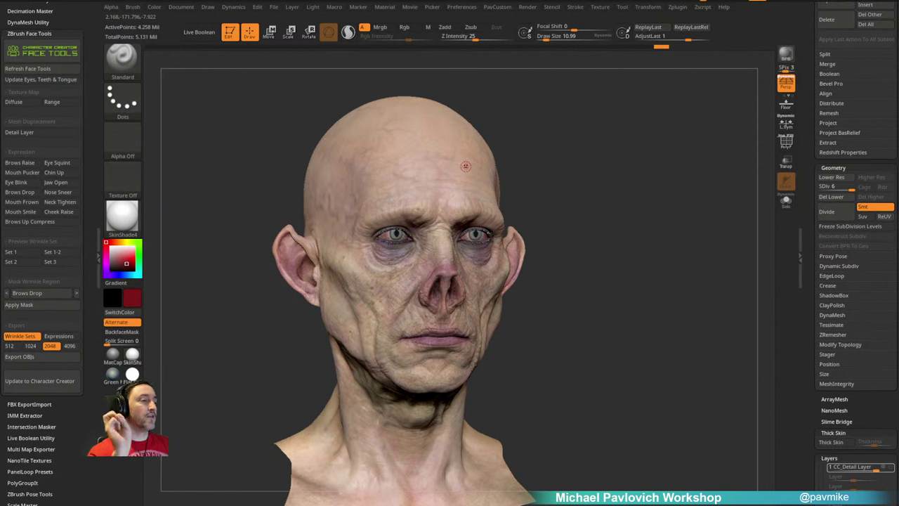
Step: Switch to the browser, open the LinkedIn notifications and play the video in the Hitmarker post about the ZBrush Face Tools plugin
drag(572, 194, 496, 165)
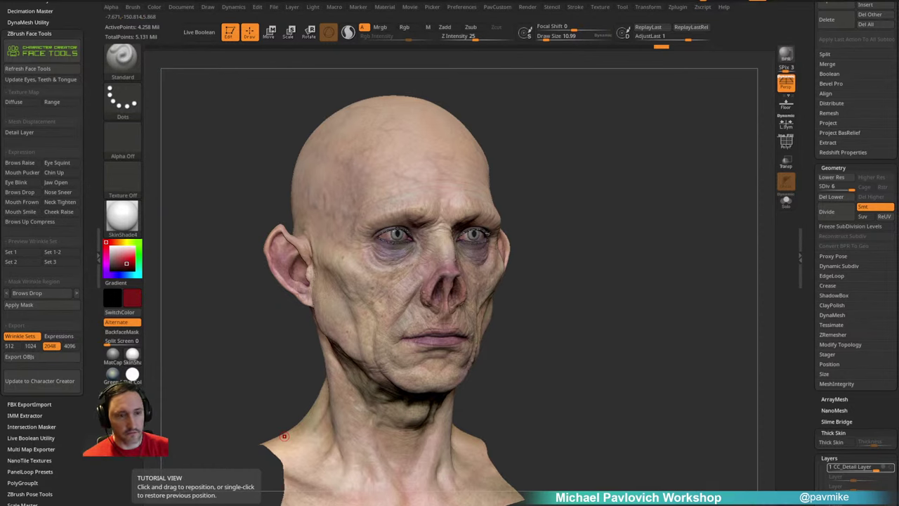
key(alt+Tab)
drag(513, 110, 459, 45)
click(539, 98)
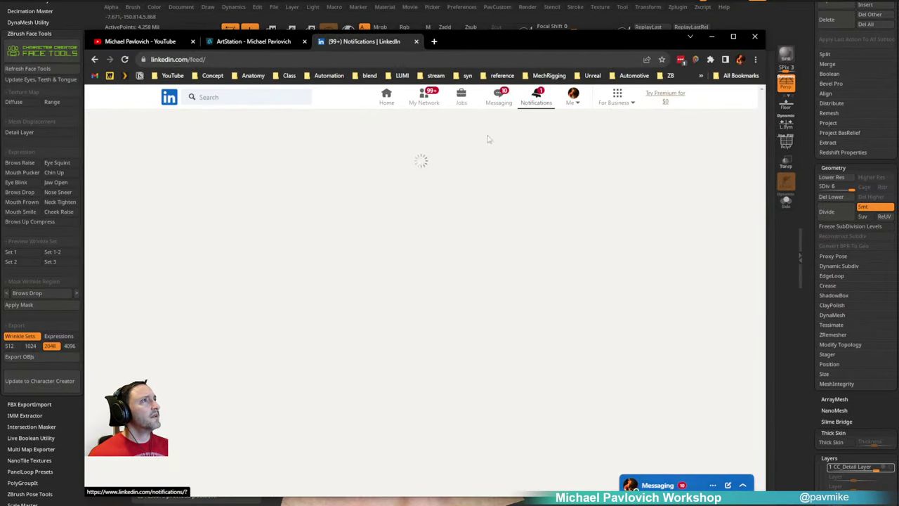
click(292, 243)
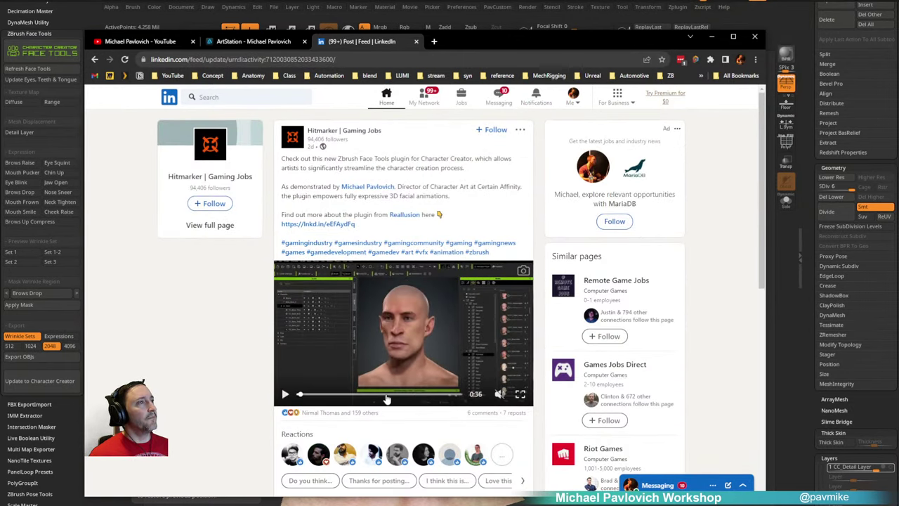
click(394, 395)
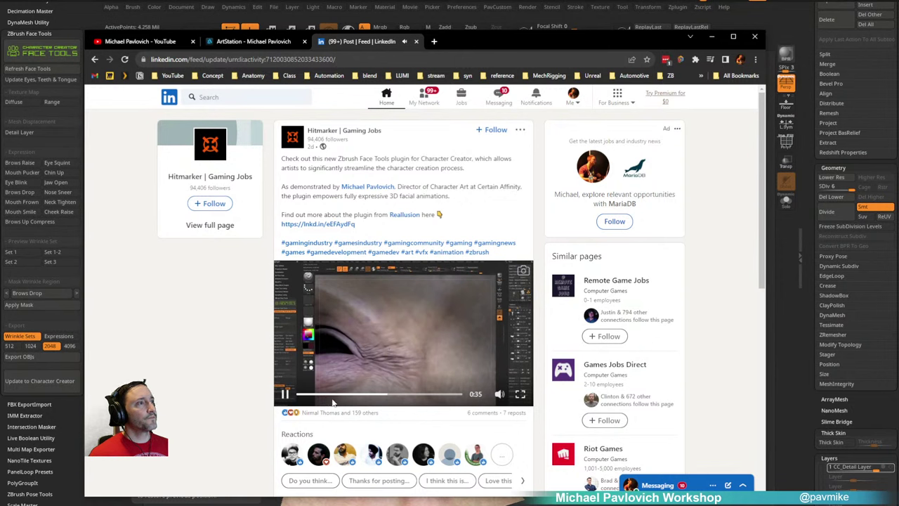
Step: Skim the Face Tools video through its sculpting and expression sections and pause it on the animated head near the end
click(404, 395)
drag(410, 397, 363, 398)
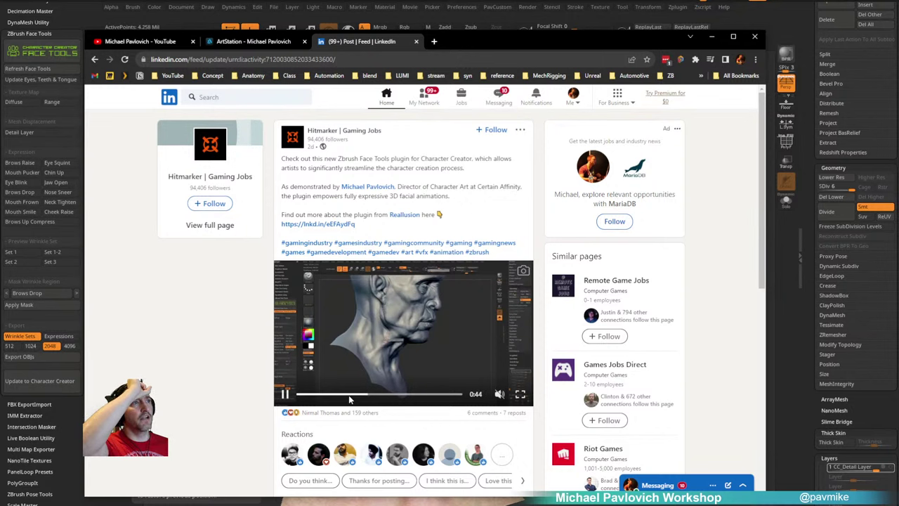
click(350, 397)
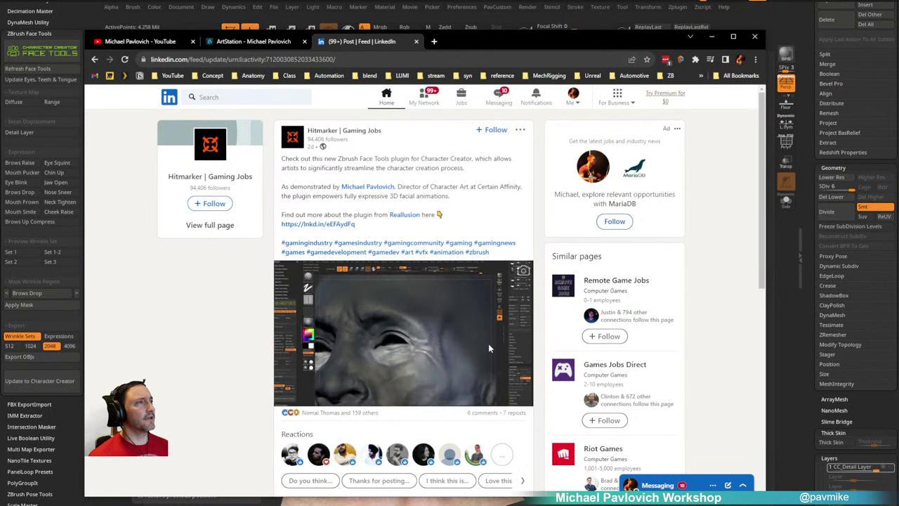
mouse_move(430, 389)
click(392, 395)
click(403, 394)
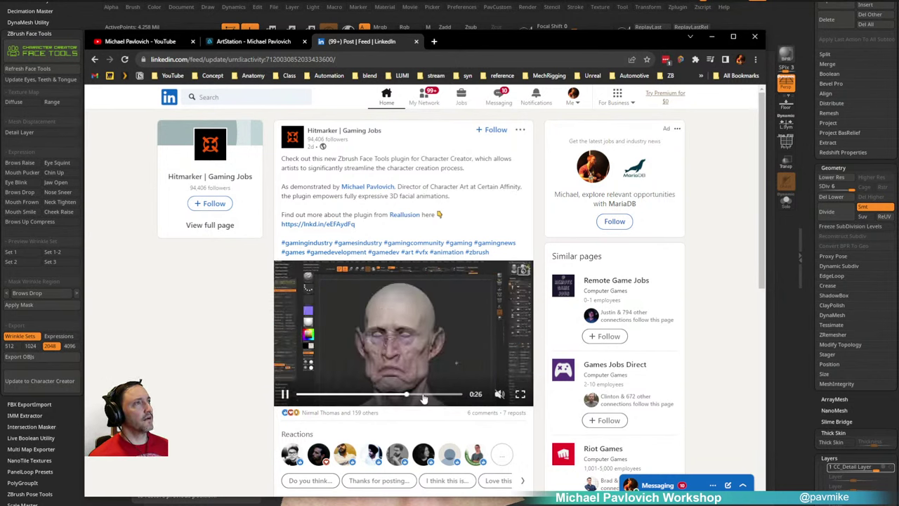
click(427, 397)
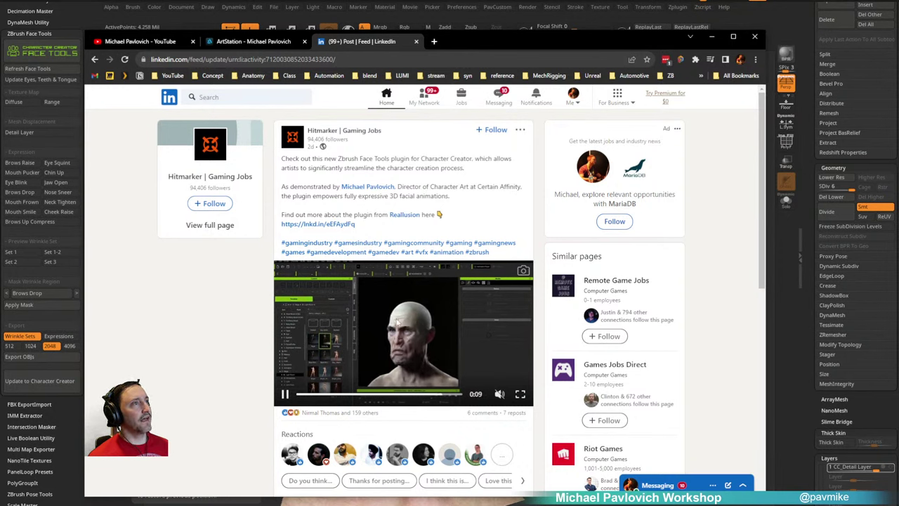
click(287, 396)
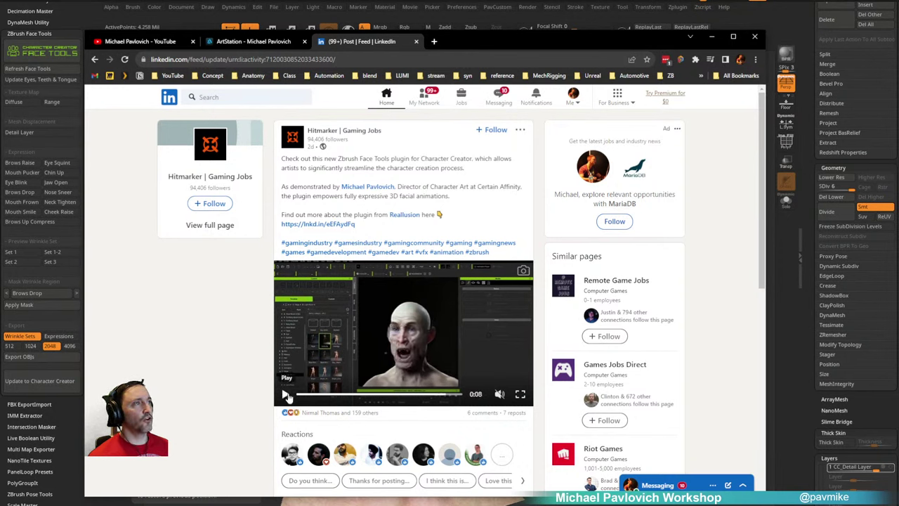
Step: Return to ZBrush, face the head from the front, raise the draw size to about 65 and activate the Brows Raise expression
key(alt+Tab)
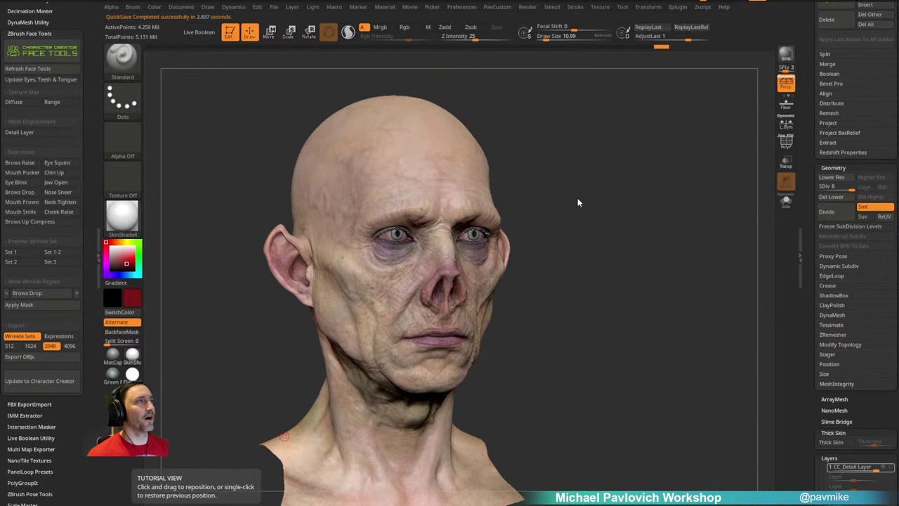
mouse_move(589, 196)
shift+mouse_down()
mouse_move(629, 199)
mouse_move(631, 232)
mouse_move(634, 211)
shift+mouse_up()
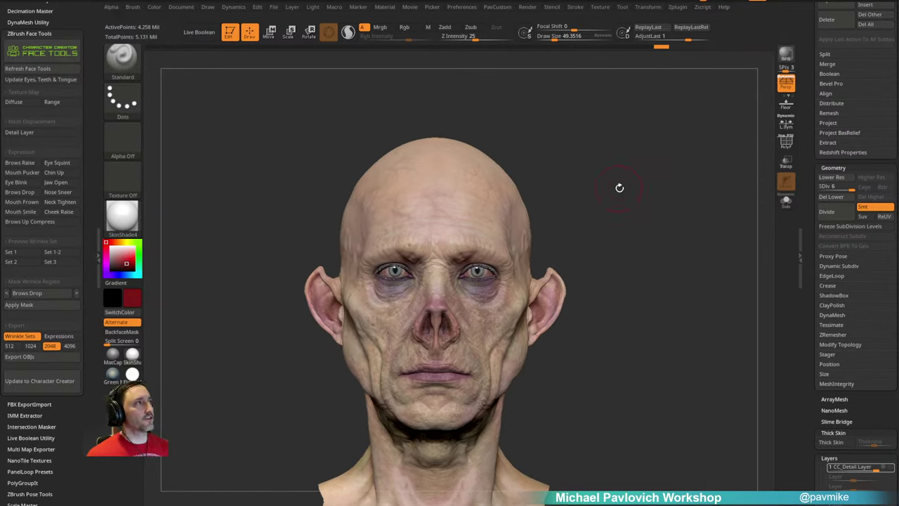
key(])
alt+drag(619, 203, 612, 200)
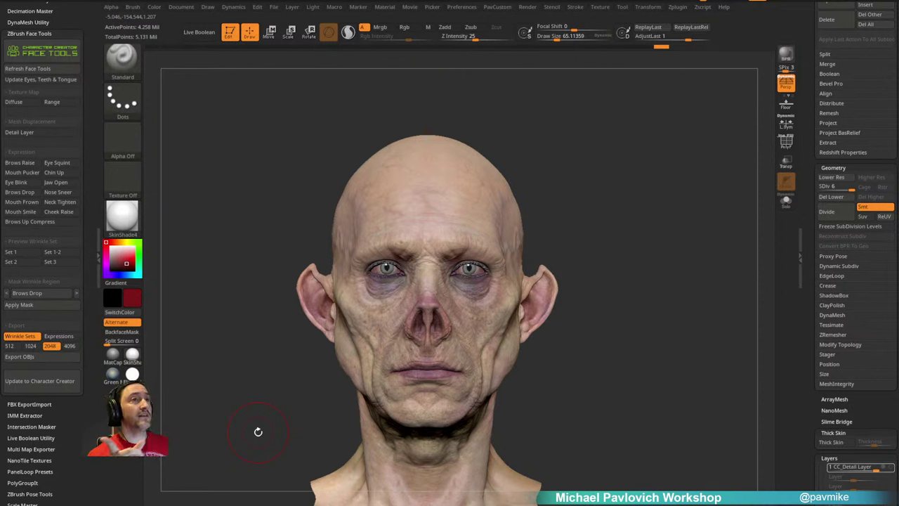
click(20, 162)
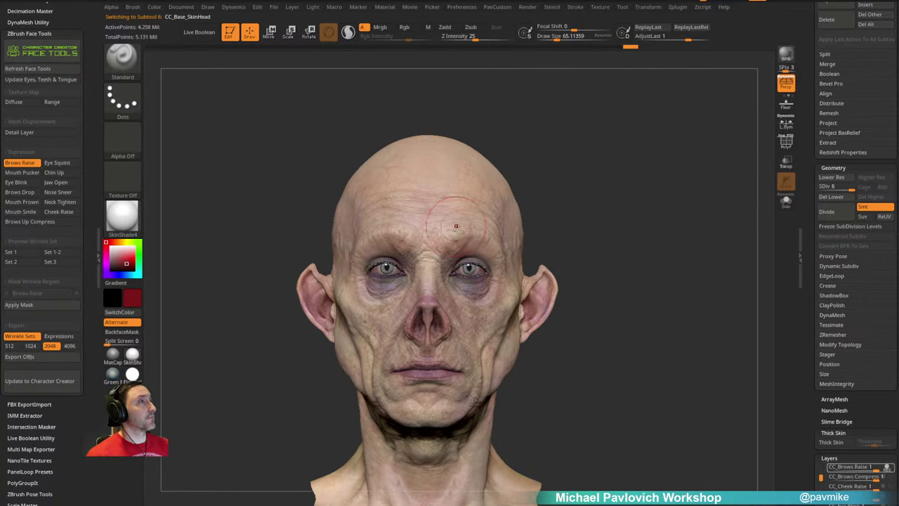
drag(630, 221, 618, 220)
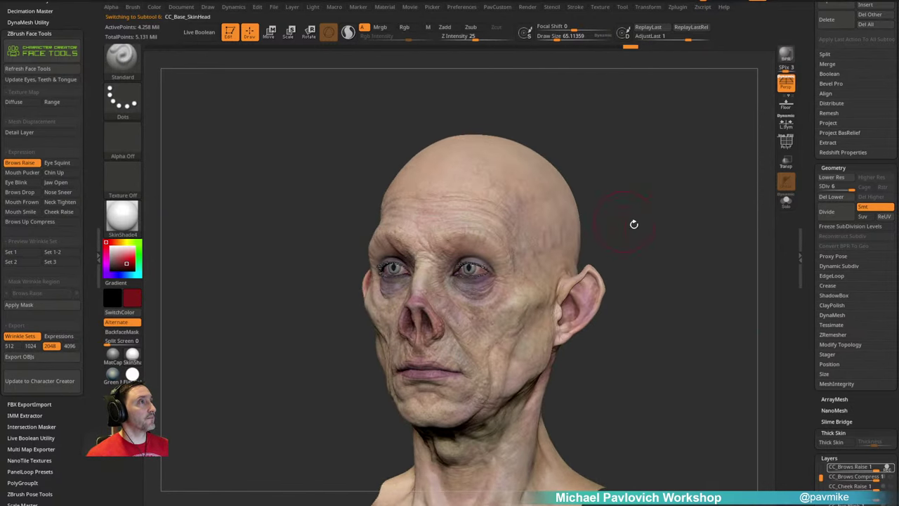
Step: Hide the polypaint on CC_Base_SkinHead, set the colour to white and apply the Green Metallic material
drag(810, 170, 807, 289)
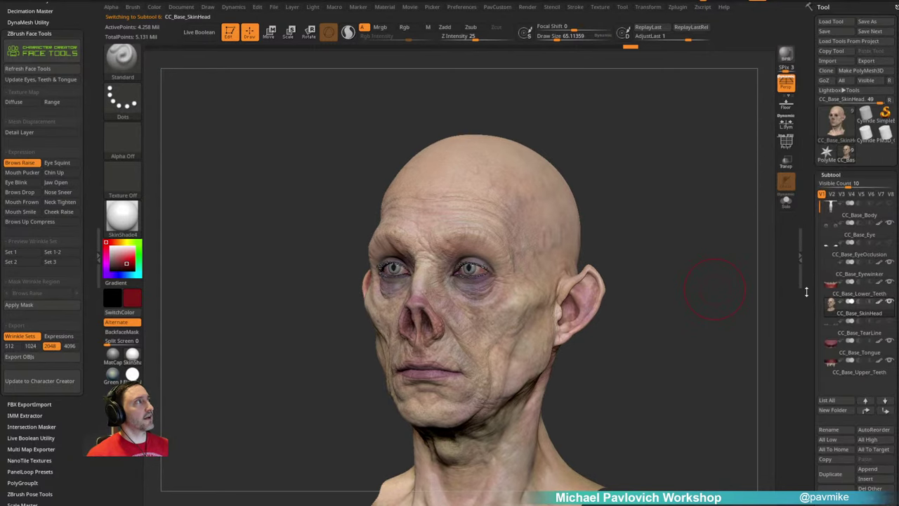
click(880, 303)
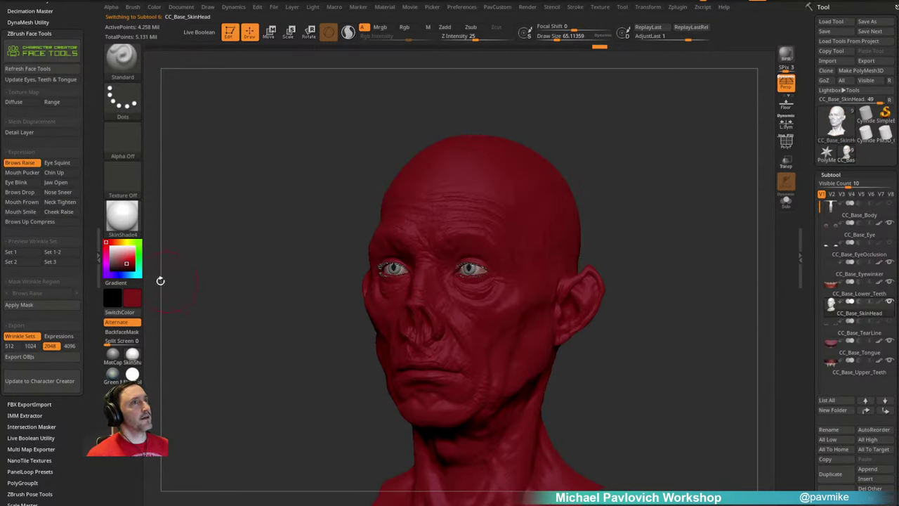
drag(125, 263, 108, 244)
click(112, 373)
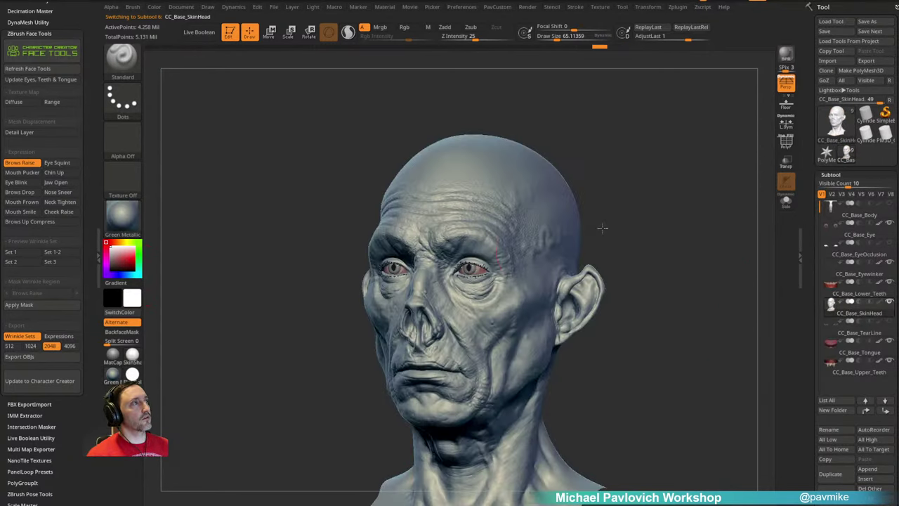
mouse_move(674, 138)
mouse_down()
mouse_move(660, 160)
mouse_move(670, 183)
mouse_move(650, 160)
mouse_up()
Step: Set the head to subdivision level 1 and examine the brow base shape and the layer list
drag(810, 221, 812, 141)
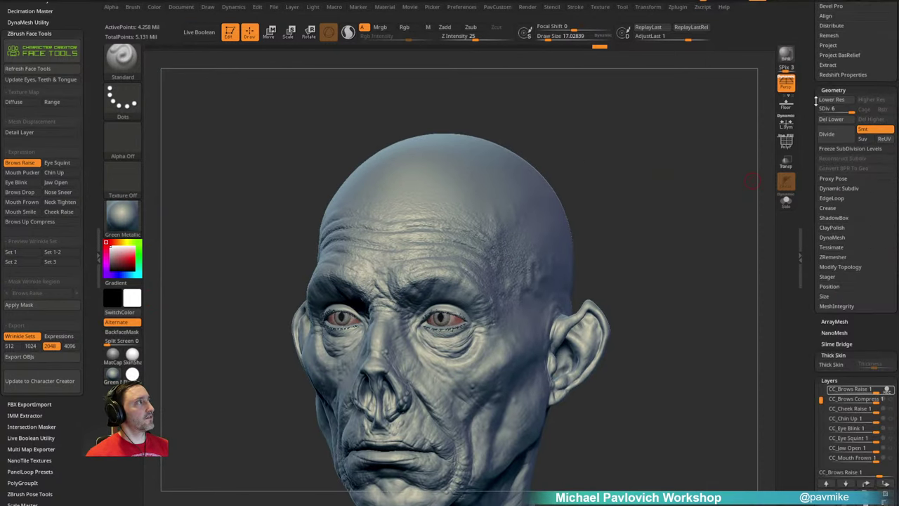
click(819, 110)
key(s)
drag(688, 207, 694, 207)
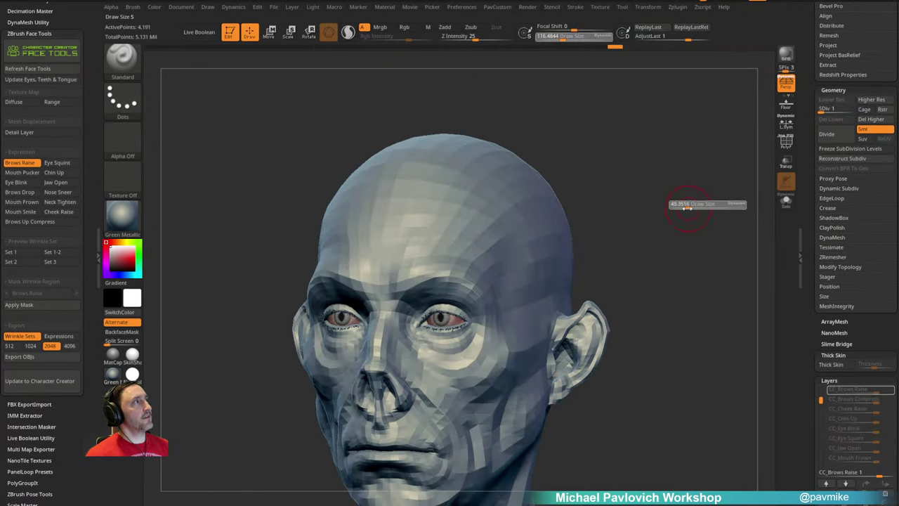
alt+right_drag(524, 270, 525, 244)
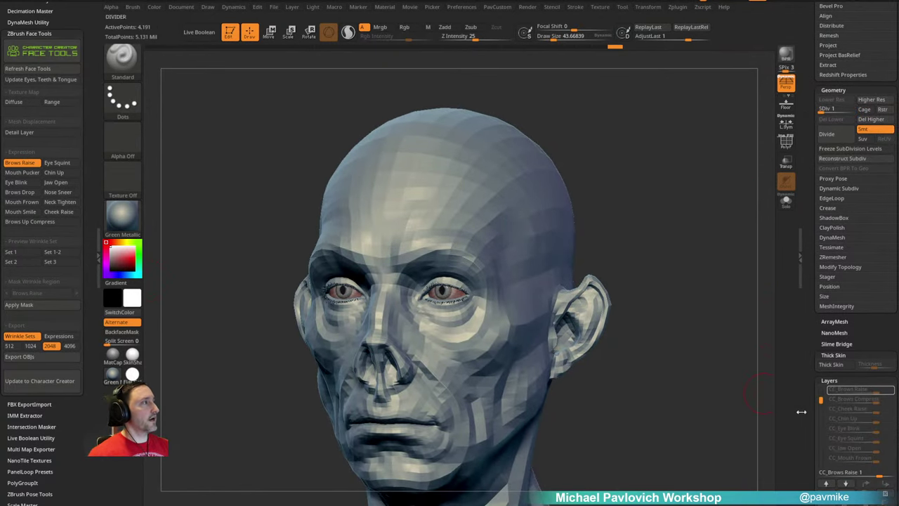
scroll(820, 383, down, 1)
drag(822, 385, 821, 372)
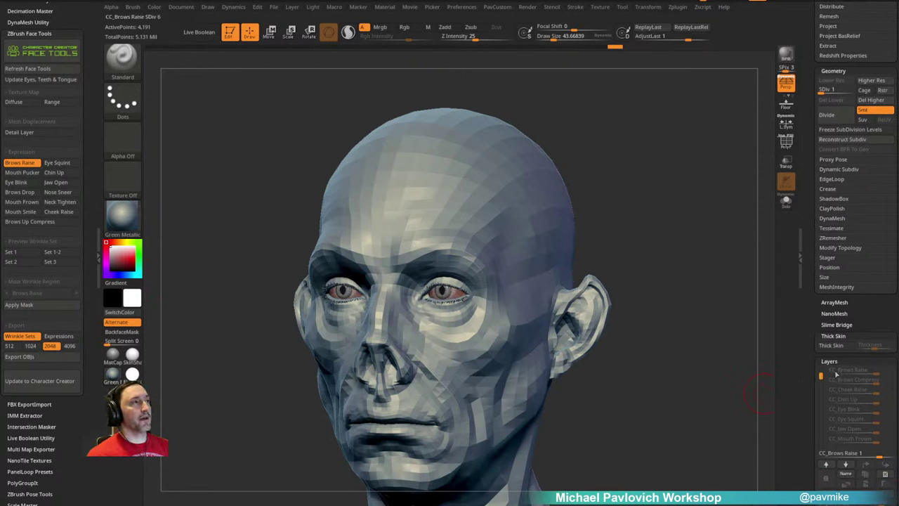
alt+drag(637, 162, 413, 267)
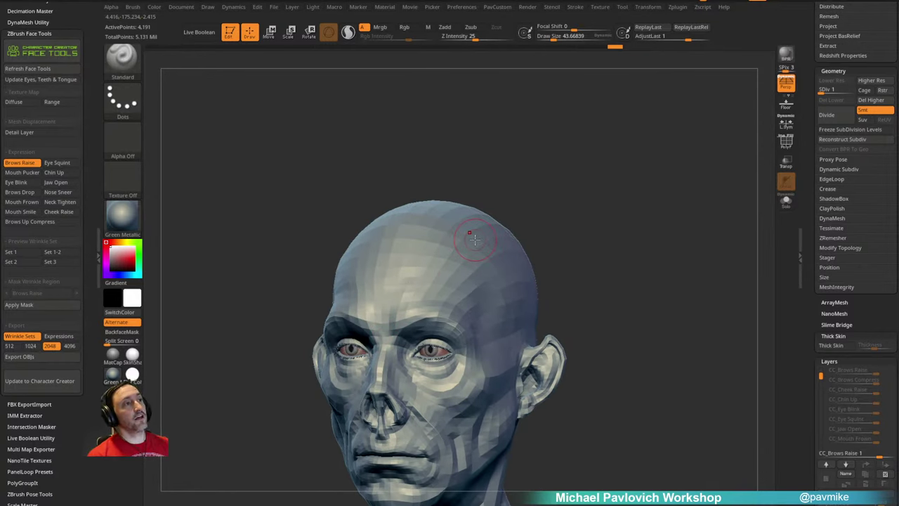
Step: Set the head to subdivision level 6, reduce the draw size to about 38 and examine the forehead wrinkles up close
click(851, 92)
mouse_move(641, 221)
mouse_down()
mouse_move(670, 214)
mouse_move(664, 232)
mouse_move(673, 220)
mouse_move(658, 227)
mouse_up()
key(s)
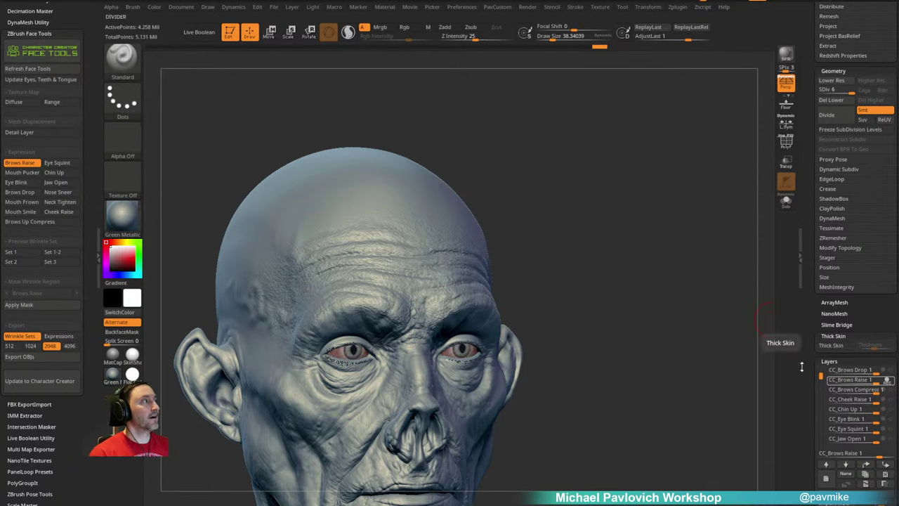
drag(583, 243, 587, 217)
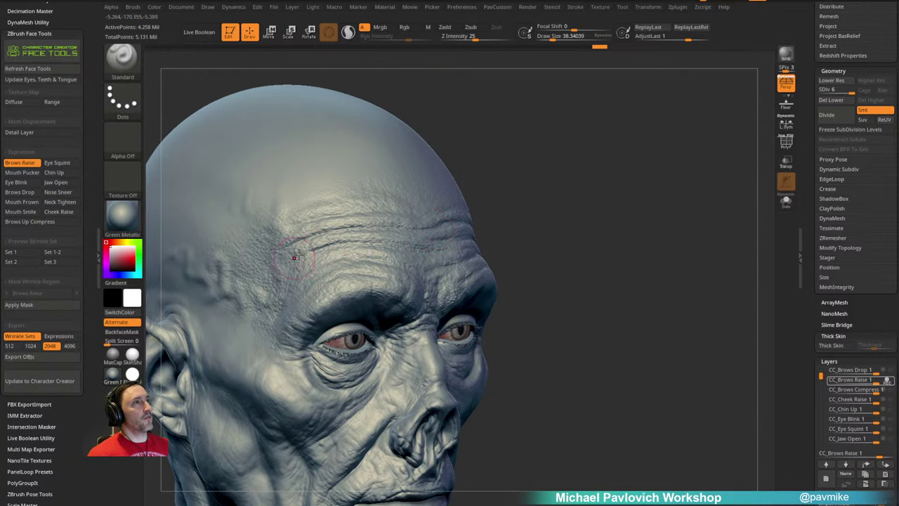
mouse_move(576, 238)
mouse_down()
mouse_move(612, 231)
mouse_move(496, 239)
mouse_move(580, 243)
mouse_move(571, 249)
mouse_up()
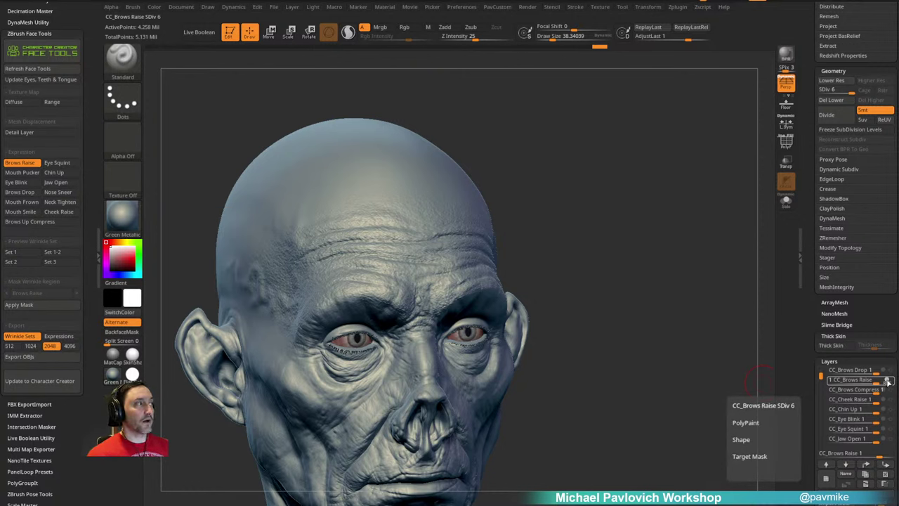
Step: Preview the CC_Brows Raise layer at about 0.15 intensity, restore it to 1 and put the layer back into record mode
drag(889, 380, 858, 385)
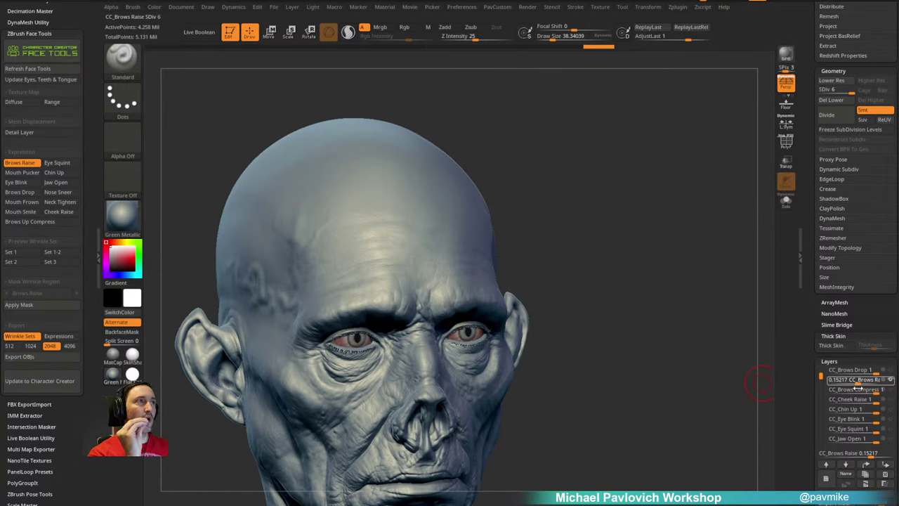
drag(869, 389, 883, 389)
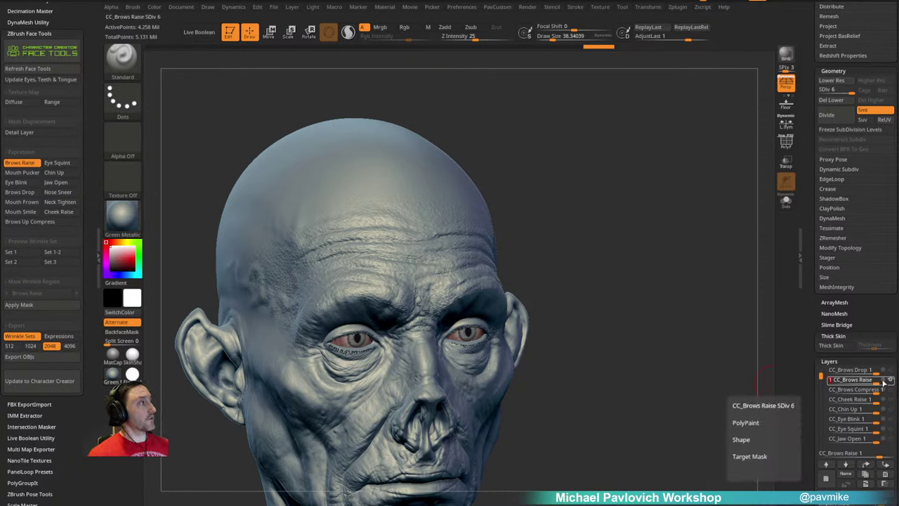
click(886, 381)
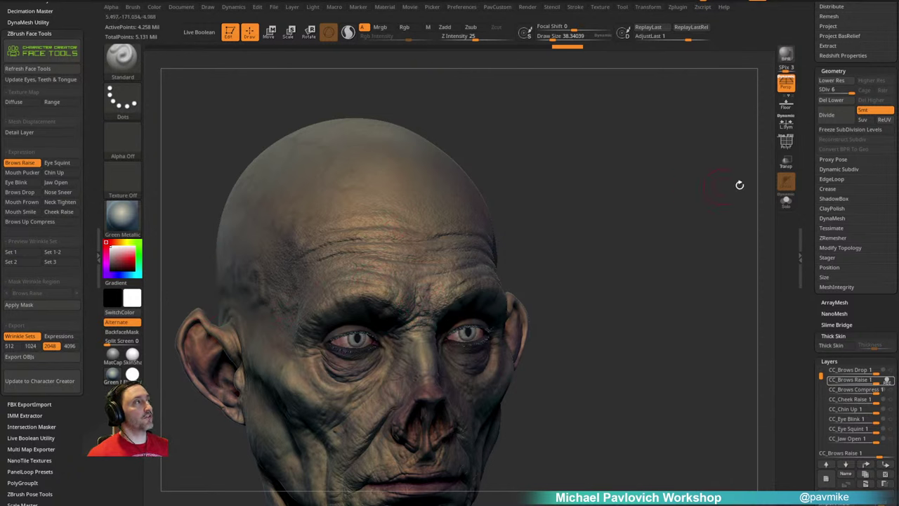
Step: Hide the polypaint on CC_Base_SkinHead again and frame the forehead wrinkles in a close three-quarter view
drag(806, 153, 808, 323)
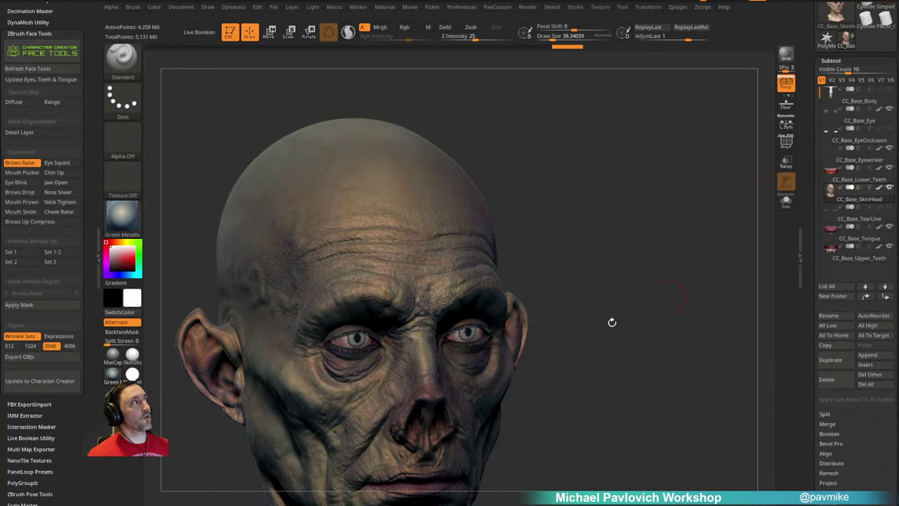
click(879, 188)
alt+drag(582, 241, 605, 224)
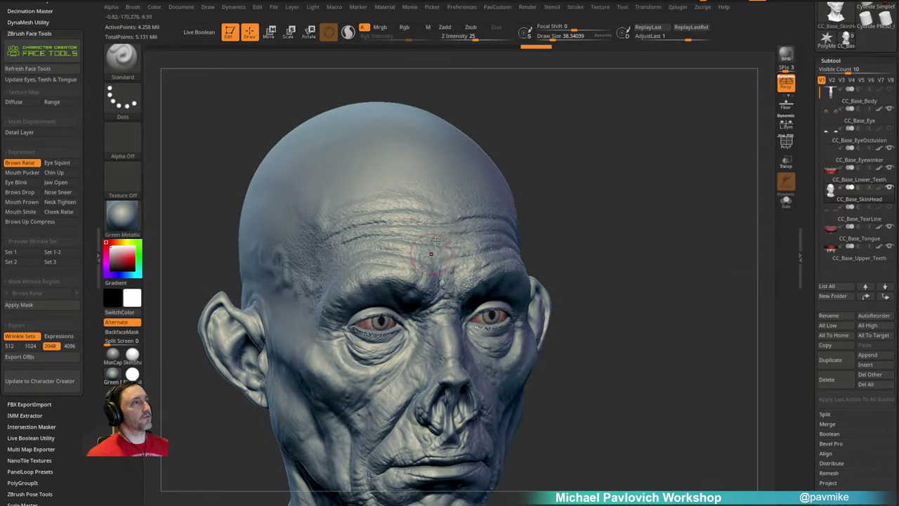
alt+drag(653, 188, 638, 252)
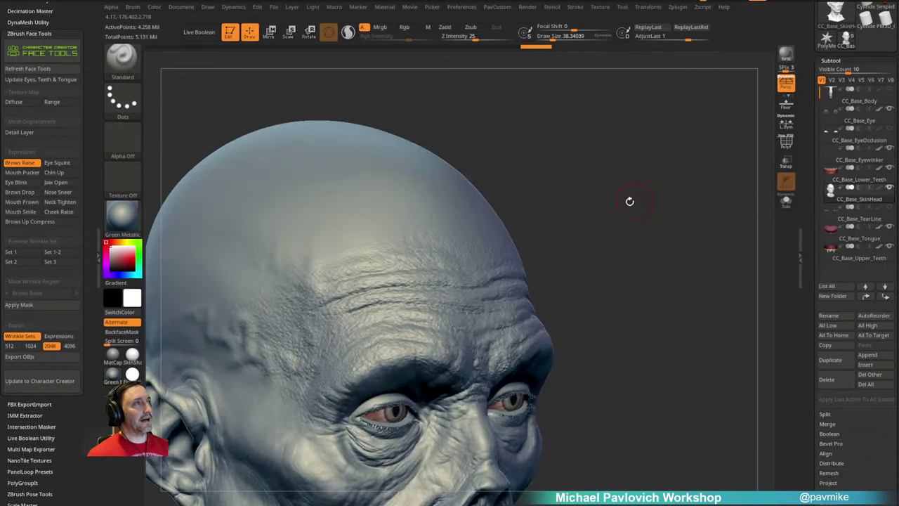
mouse_move(628, 201)
mouse_down()
mouse_move(638, 170)
mouse_move(644, 197)
mouse_move(665, 196)
mouse_move(649, 168)
mouse_up()
Step: Select the Dam_Standard brush with a draw size of about 55 over the forehead wrinkles
key(b)
key(d)
key(s)
key(s)
drag(376, 223, 383, 224)
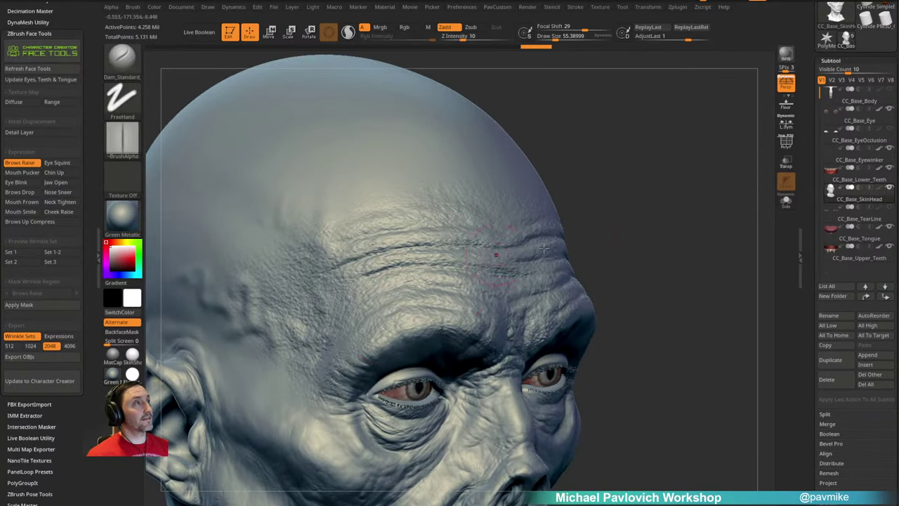
mouse_move(660, 239)
mouse_down()
mouse_move(654, 199)
mouse_move(658, 206)
mouse_move(643, 208)
mouse_move(670, 214)
mouse_up()
key(s)
Step: Turn the head towards the front, select the Standard brush and set its draw size to about 65
drag(670, 214, 546, 231)
key(b)
key(s)
key(t)
key(s)
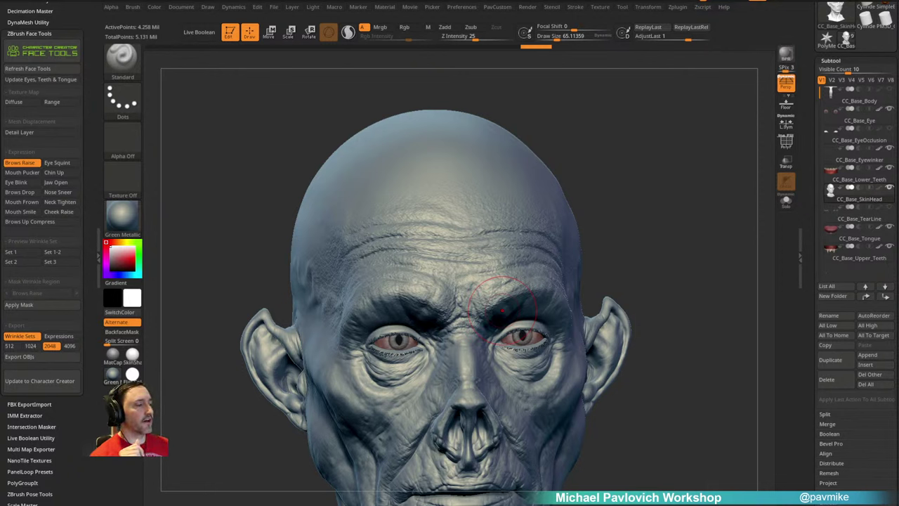
Step: Play the Exp_BrowRaise.mp4 reference without fitting it to the window and examine the brow and eye area up close
drag(502, 309, 370, 66)
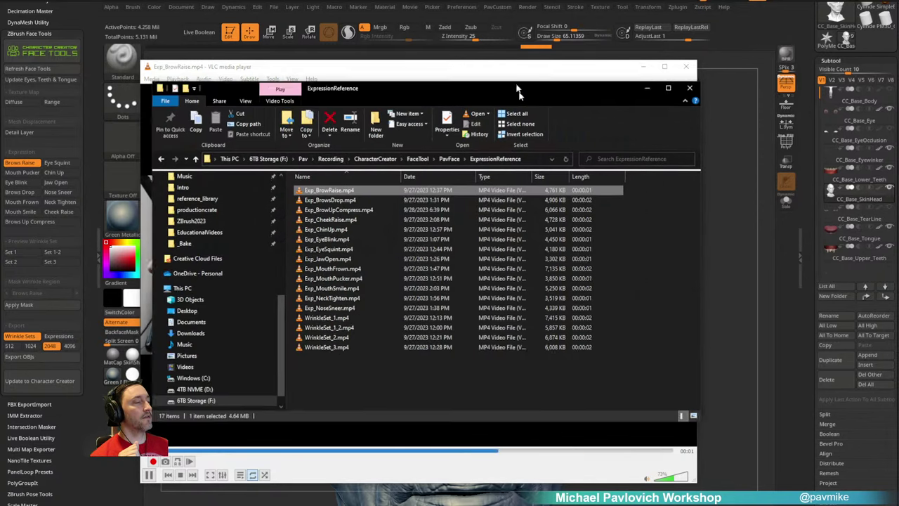
drag(518, 88, 513, 79)
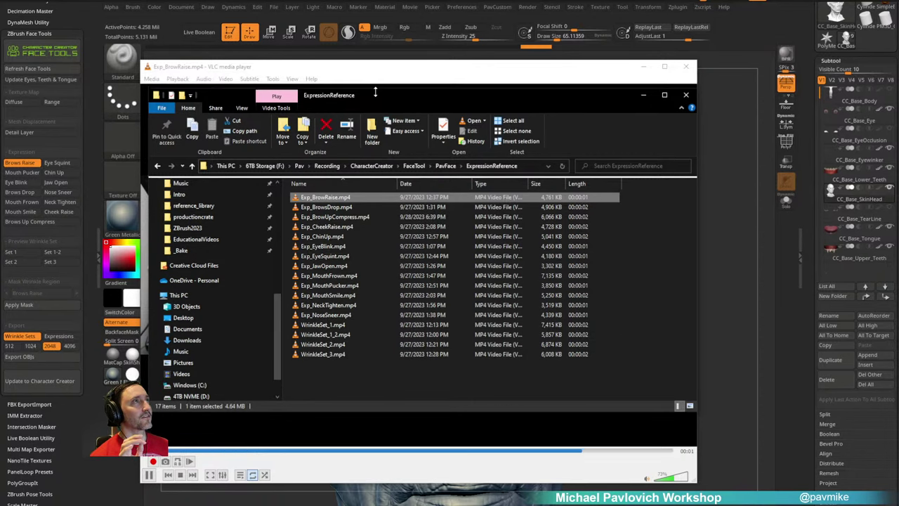
drag(380, 71, 898, 61)
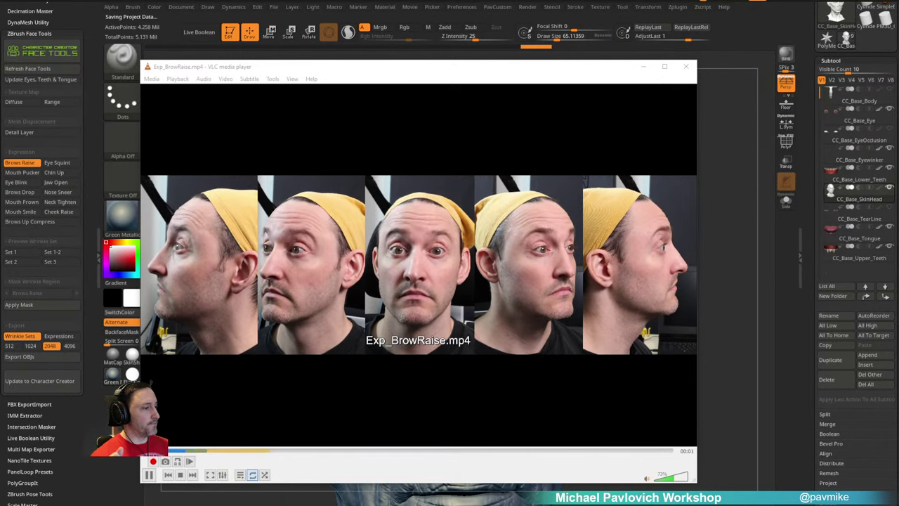
click(226, 78)
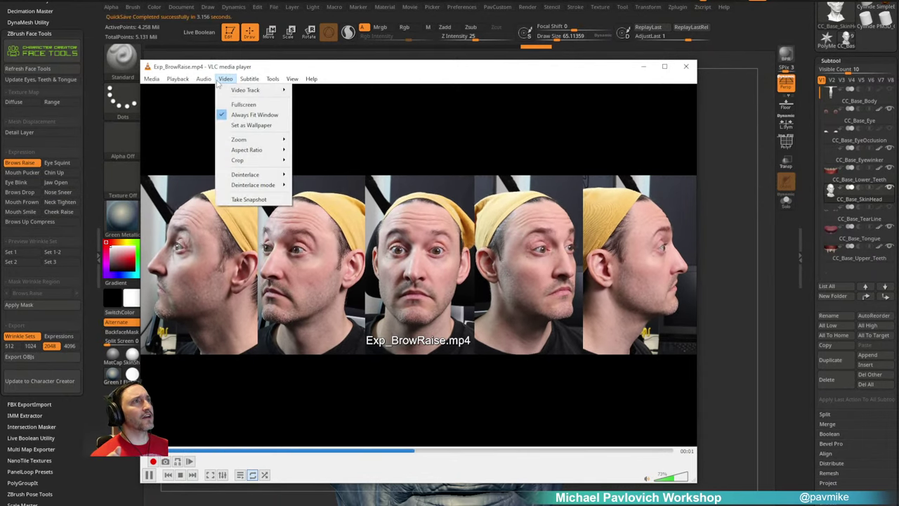
click(255, 115)
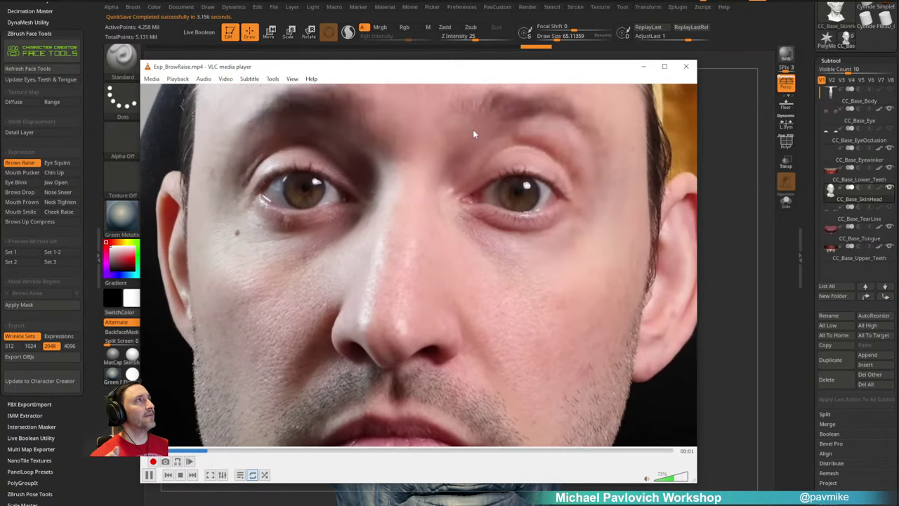
drag(484, 61, 484, 0)
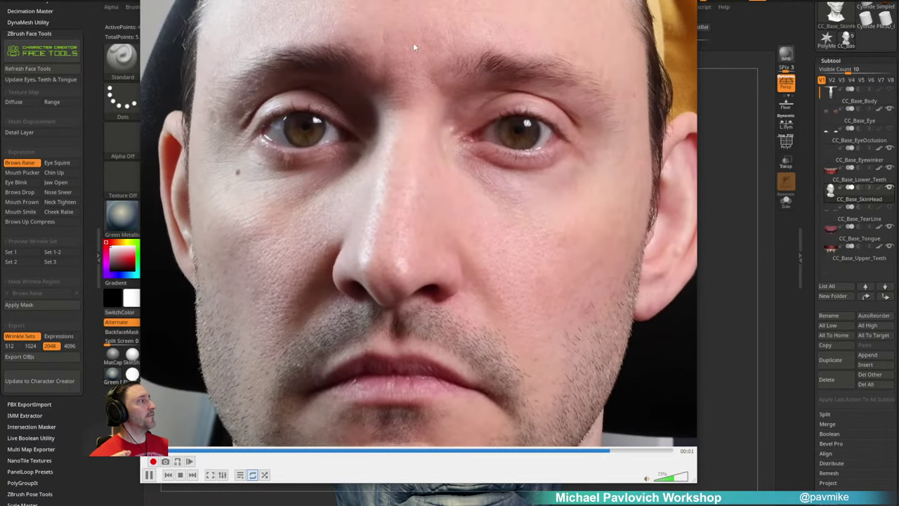
key(alt+Tab)
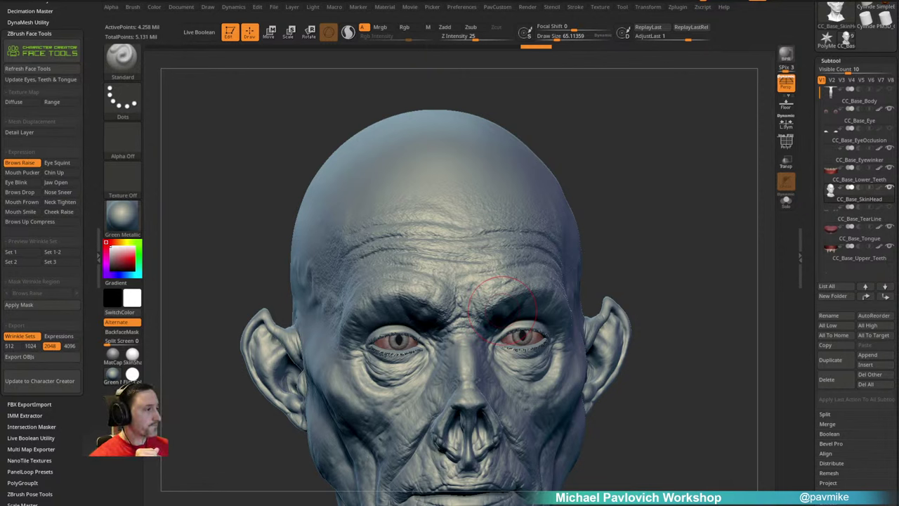
Step: Switch to the Dam_Standard brush and carve along the forehead creases near the temple
mouse_move(569, 215)
mouse_down()
mouse_move(626, 156)
mouse_move(706, 160)
mouse_move(695, 183)
mouse_up()
mouse_move(518, 222)
alt+mouse_down()
mouse_move(543, 206)
mouse_move(413, 253)
alt+mouse_up()
mouse_move(642, 194)
mouse_down()
mouse_move(606, 192)
mouse_move(670, 140)
mouse_up()
key(b)
key(d)
key(s)
drag(445, 258, 397, 280)
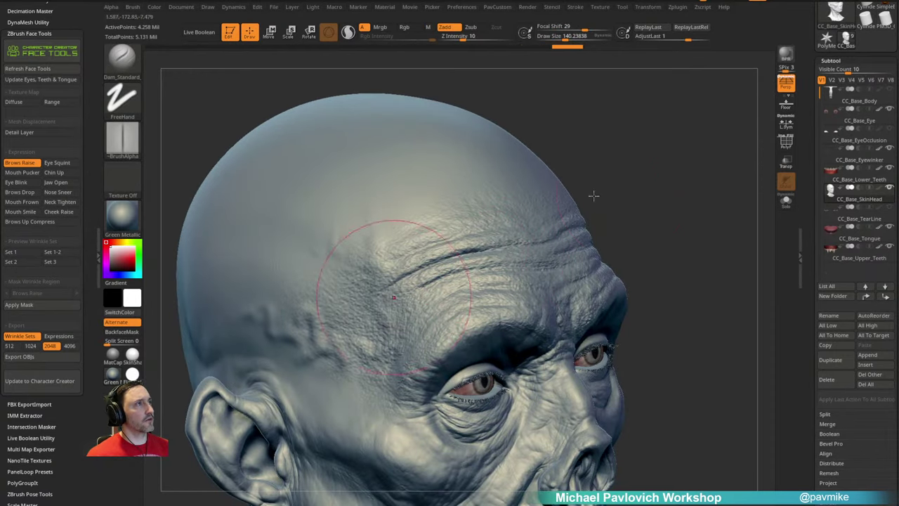
mouse_move(592, 194)
mouse_down()
mouse_move(610, 187)
mouse_move(622, 196)
mouse_move(505, 265)
mouse_up()
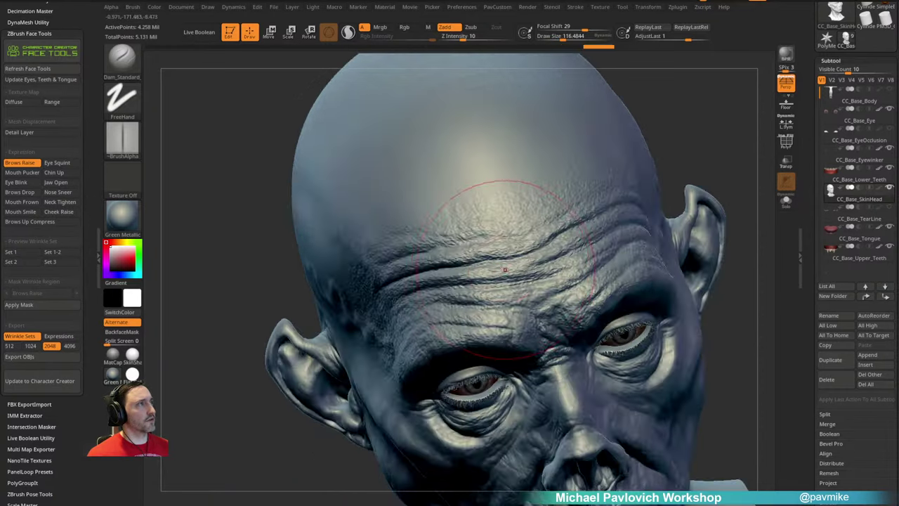
Step: Drop the head to subdivision level 3, then raise it to level 4
drag(694, 177, 749, 167)
drag(808, 231, 808, 132)
key(shift+d)
key(shift+d)
key(shift+d)
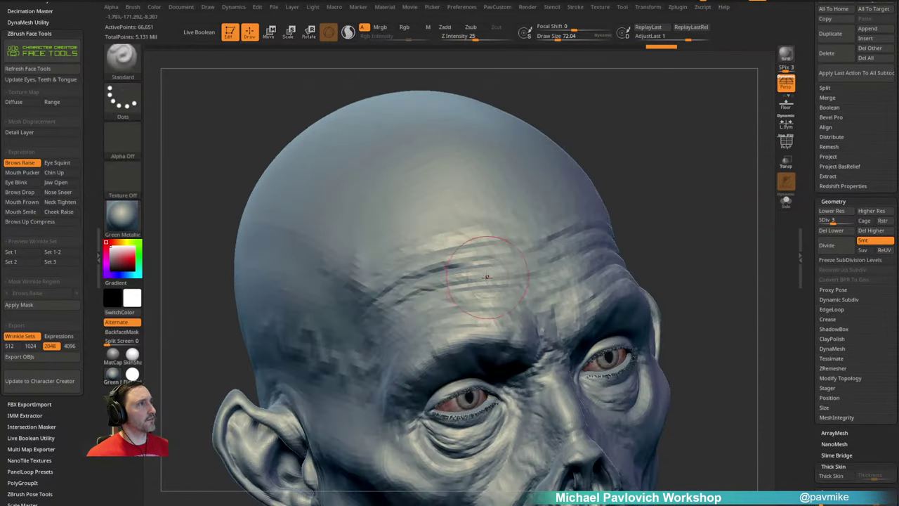
key(d)
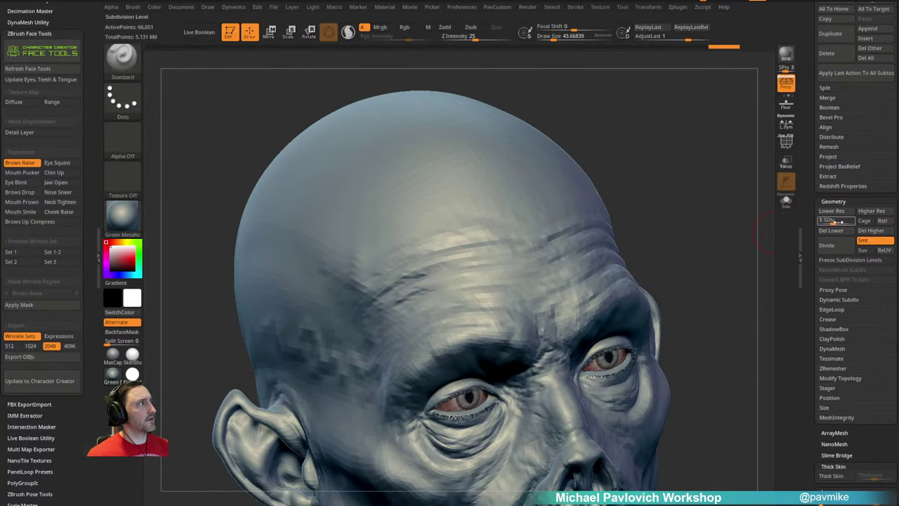
Step: Carve the horizontal forehead creases with the Dam_Standard brush at a draw size of about 95
mouse_move(660, 179)
mouse_down()
mouse_move(675, 170)
mouse_move(433, 204)
mouse_up()
key(b)
key(d)
key(s)
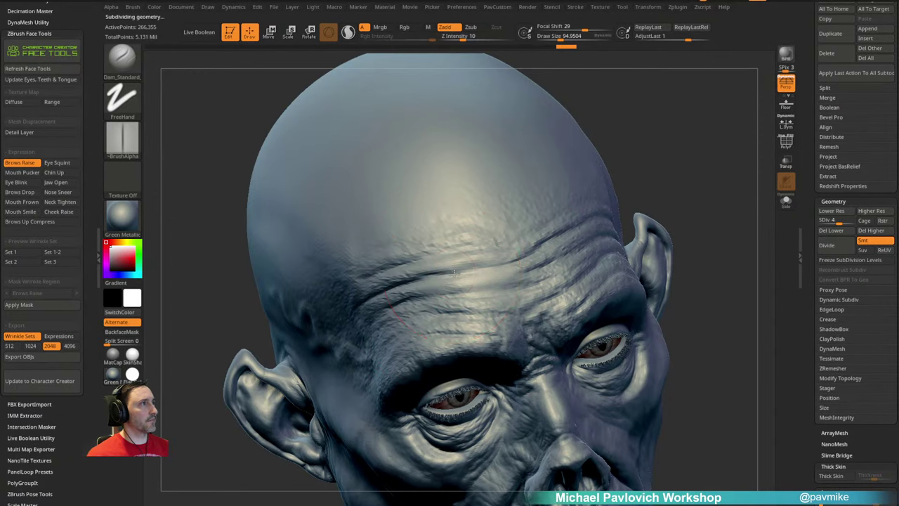
drag(470, 265, 496, 258)
alt+drag(696, 179, 700, 145)
drag(421, 254, 527, 231)
drag(667, 158, 562, 196)
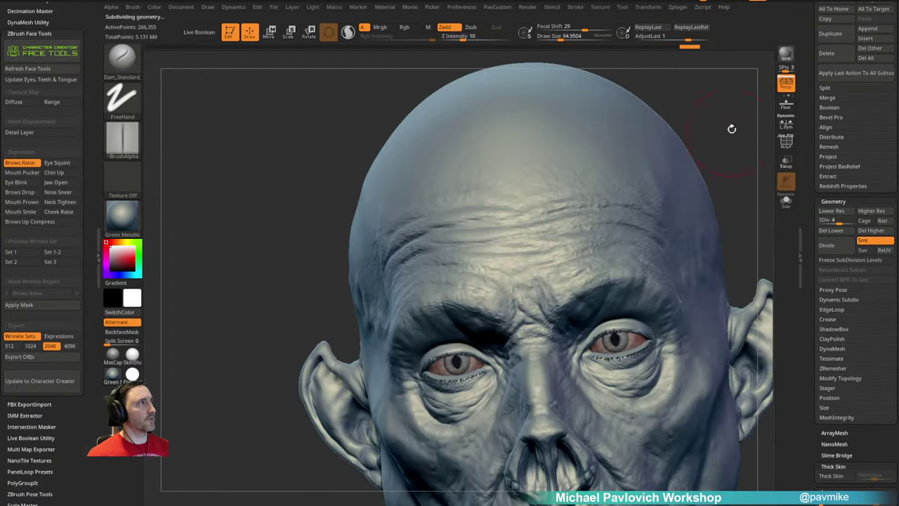
alt+drag(732, 129, 682, 125)
drag(432, 266, 531, 257)
drag(709, 175, 576, 232)
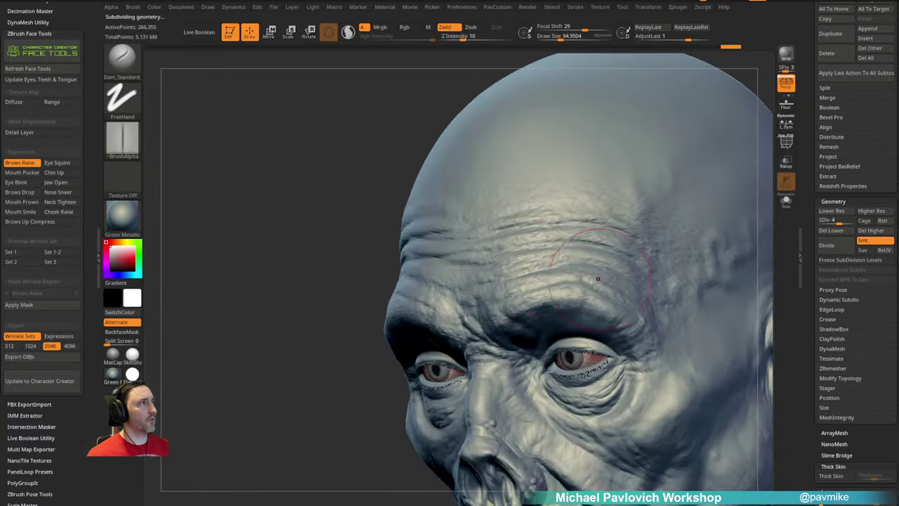
Step: Set the Dam_Standard draw size to about 55 and check the forehead creases from the front and both sides
drag(211, 330, 636, 206)
alt+drag(622, 175, 677, 221)
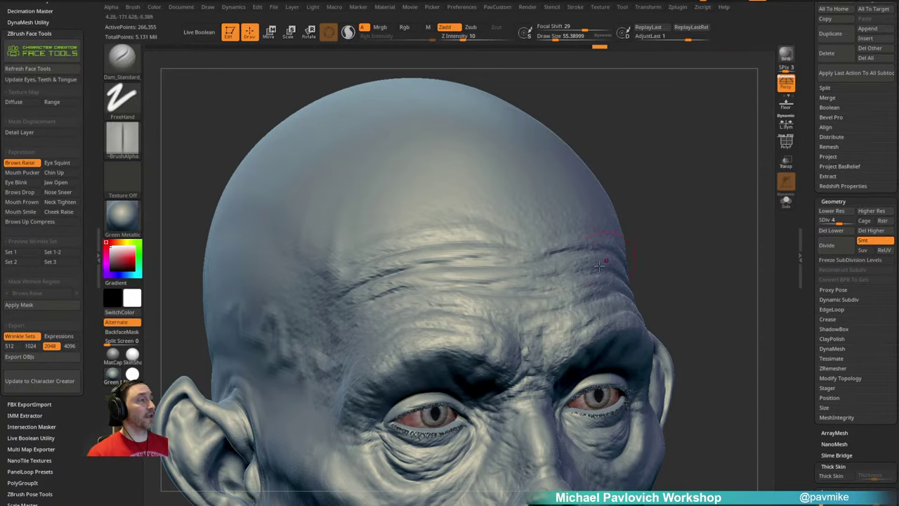
mouse_move(672, 241)
mouse_down()
mouse_move(679, 122)
mouse_move(717, 161)
mouse_up()
ctrl+right_drag(717, 161, 595, 209)
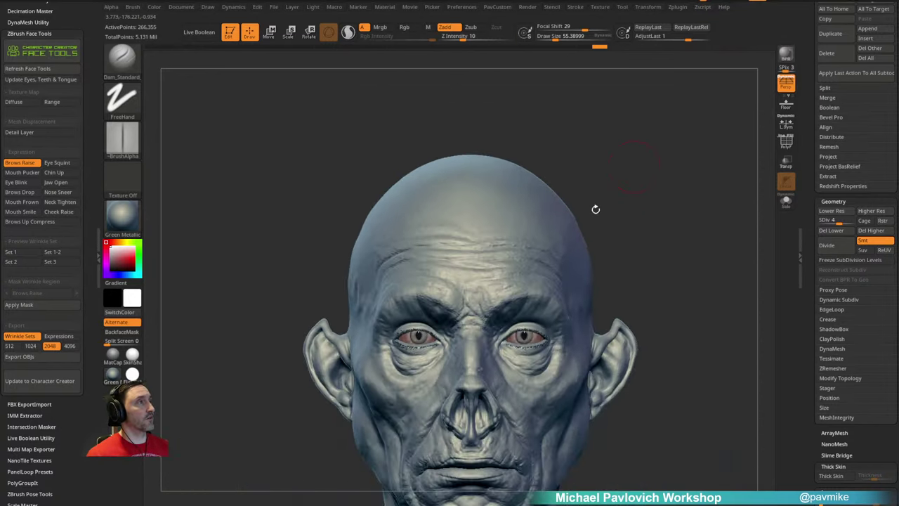
ctrl+right_drag(491, 274, 695, 215)
right_drag(529, 261, 499, 274)
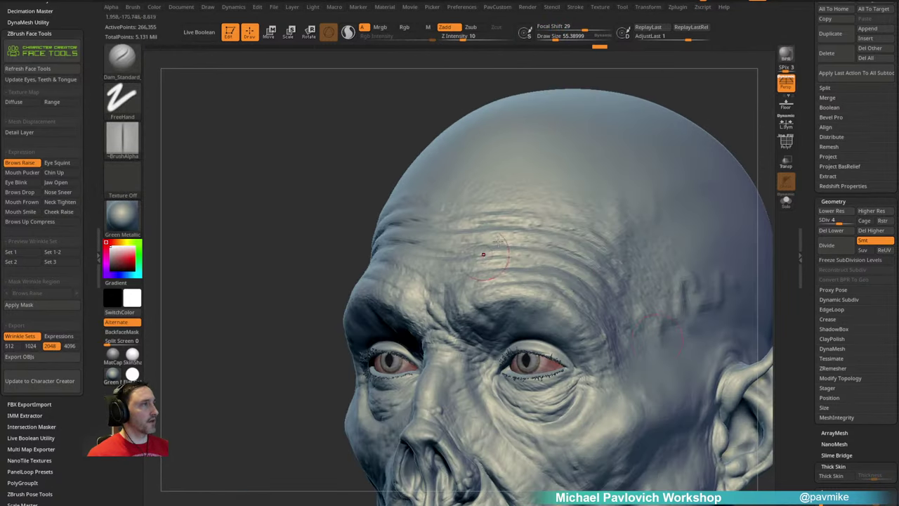
drag(281, 315, 658, 192)
ctrl+right_drag(658, 191, 670, 208)
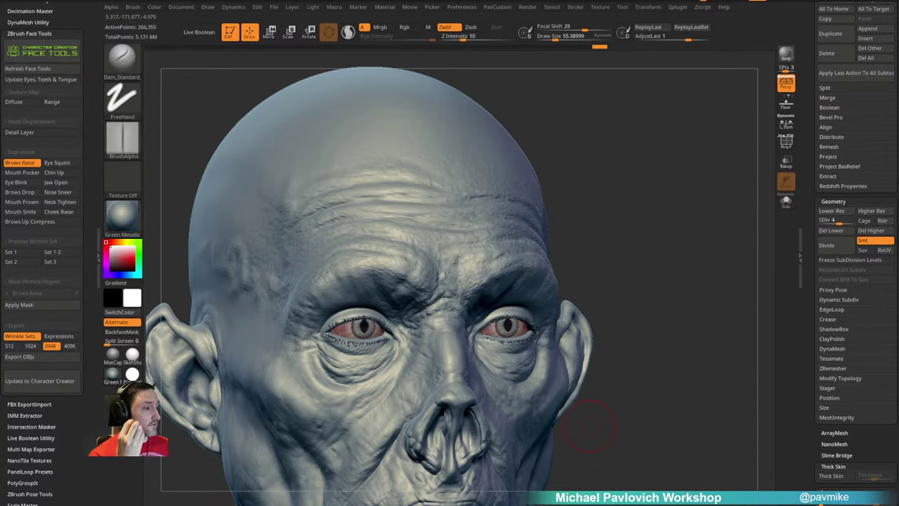
Step: Switch to the browser and skim the ZBrush Summit 2018 Kaiju creation video to its layered creature sculpt
drag(589, 425, 251, 40)
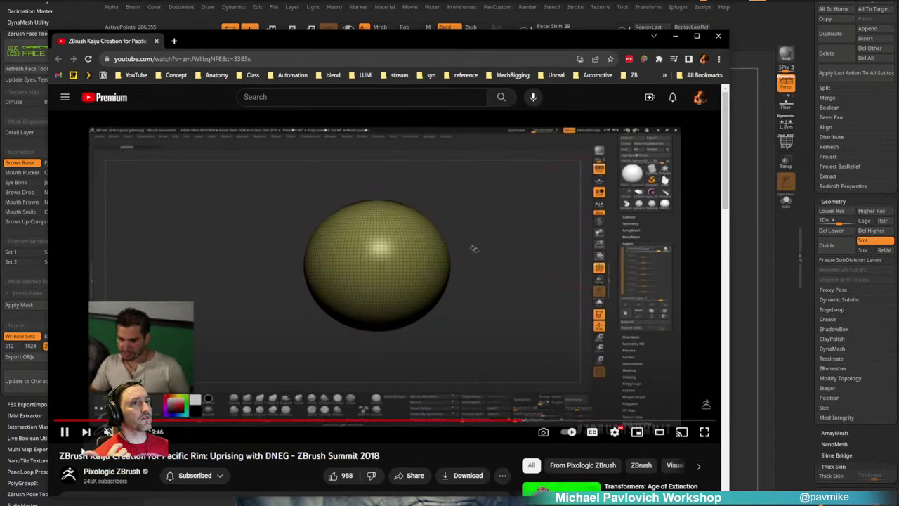
click(64, 431)
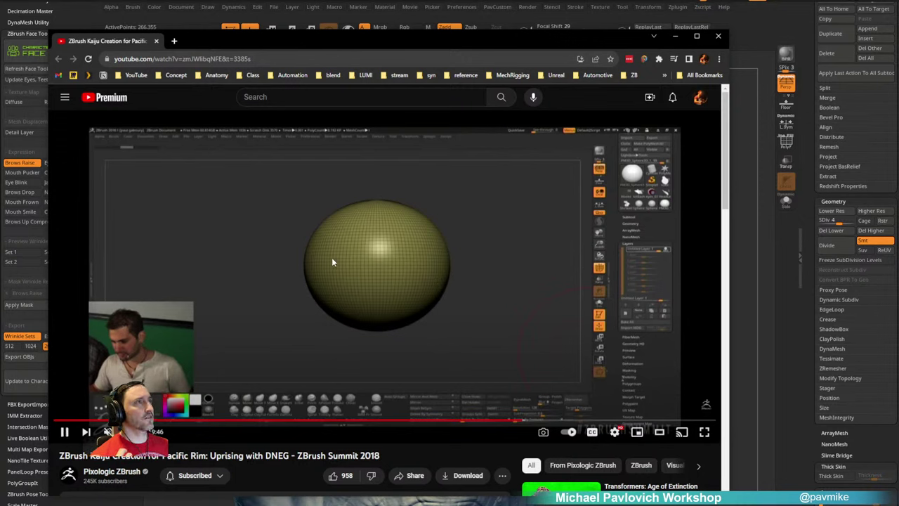
click(380, 257)
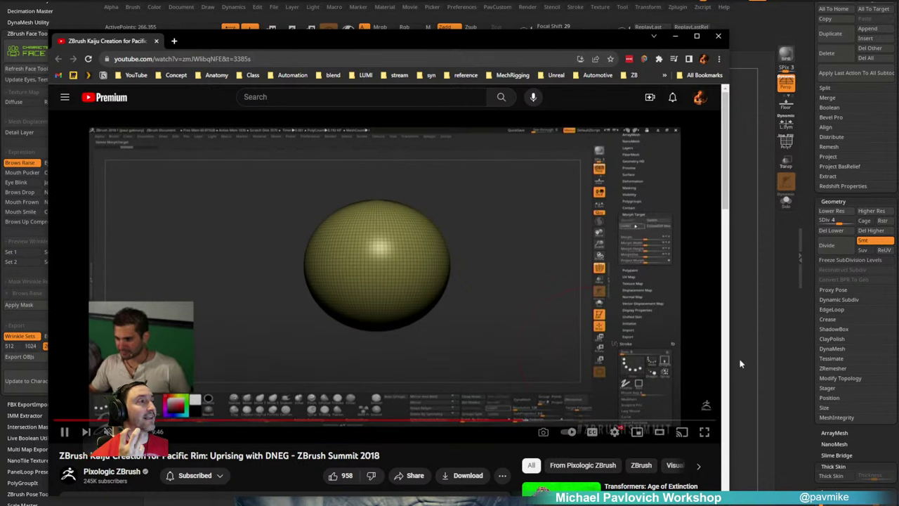
mouse_move(537, 423)
mouse_down()
mouse_move(528, 423)
mouse_move(537, 422)
mouse_up()
click(537, 421)
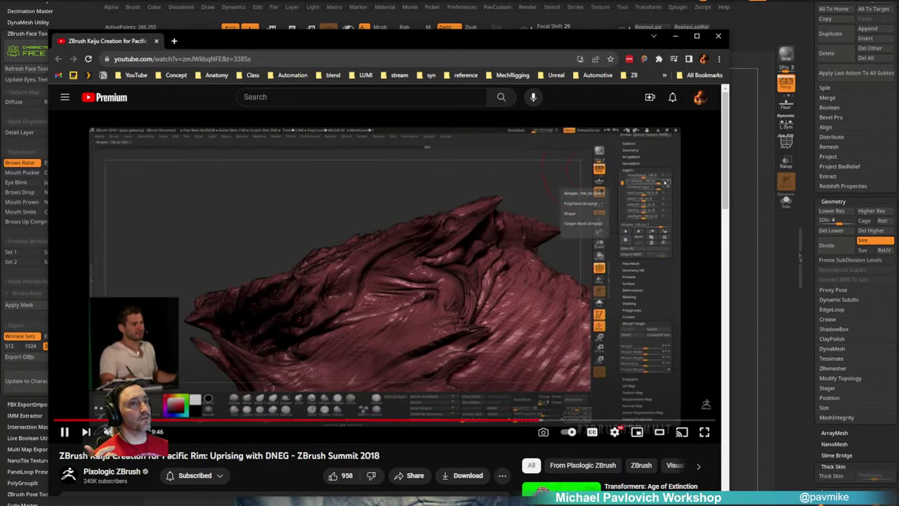
click(68, 432)
click(674, 36)
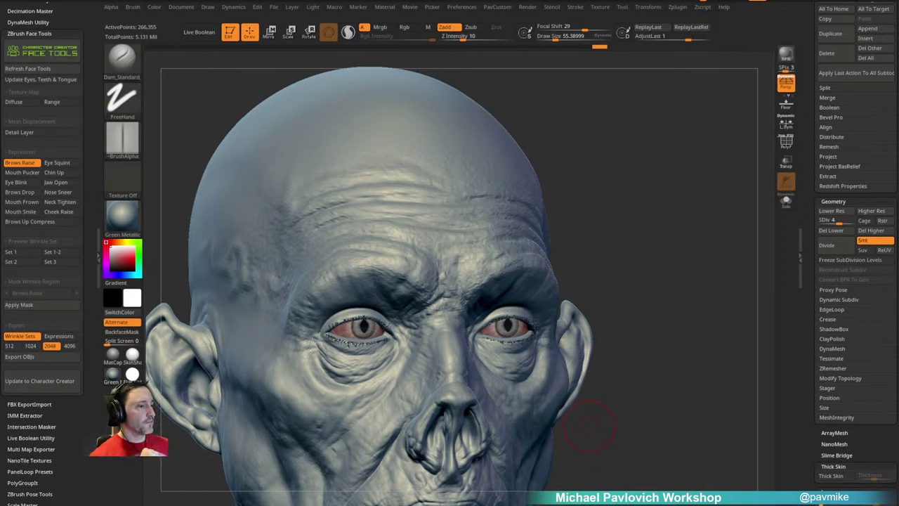
Step: View the mesh and texture projection section of Reallusion's Face Tools video, seeking to about 2:43
drag(309, 0, 220, 44)
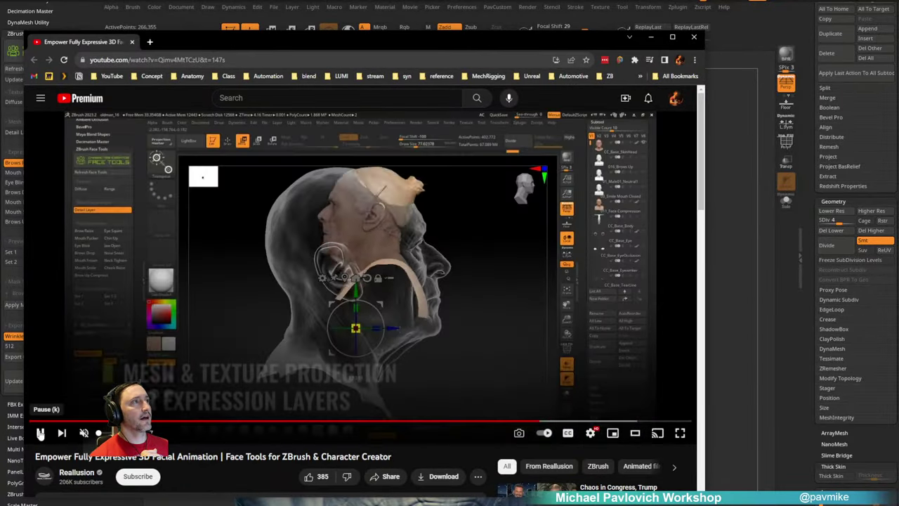
click(40, 433)
drag(542, 422, 577, 425)
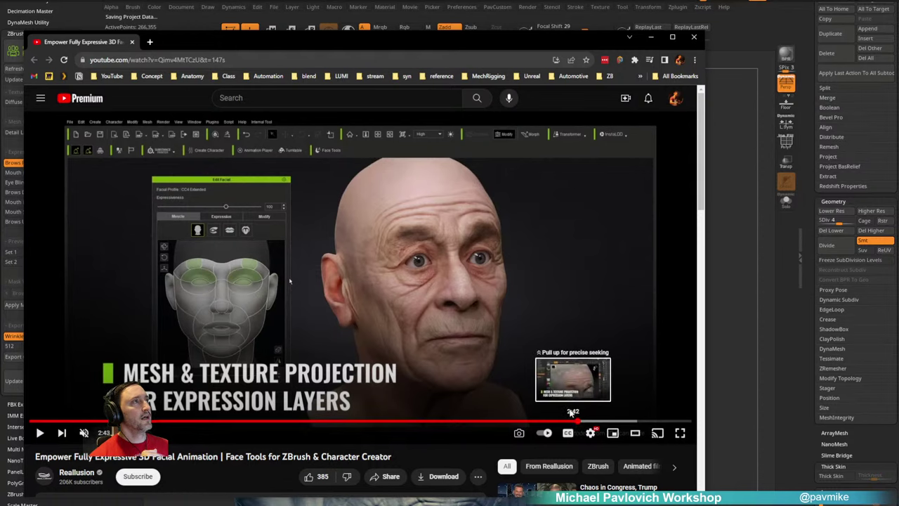
click(692, 38)
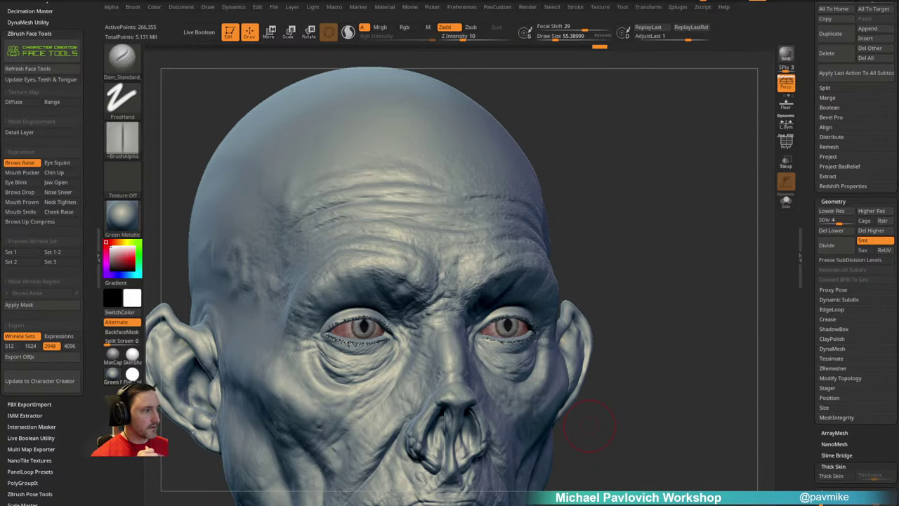
Step: Review the old man recording's CC_W1_Brow Raise projection around 07:49 in the media player
drag(898, 1, 432, 2)
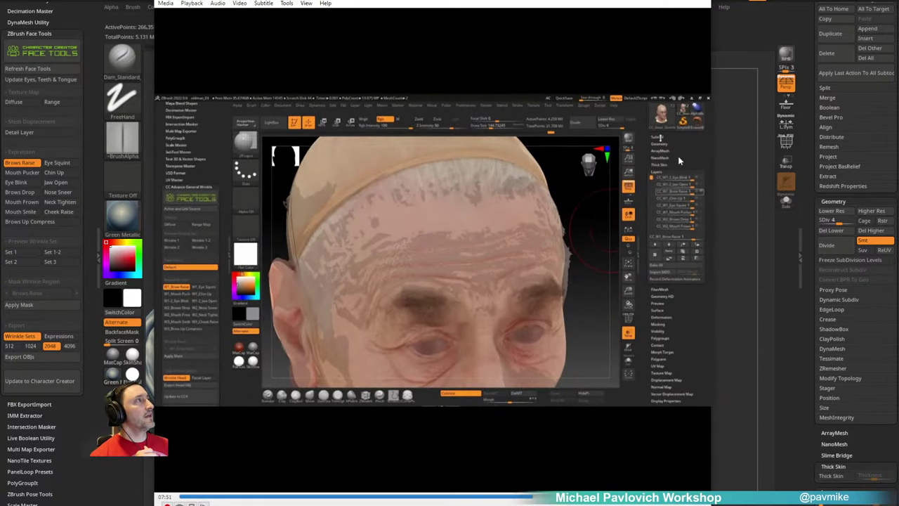
drag(711, 149, 898, 148)
drag(761, 2, 670, 4)
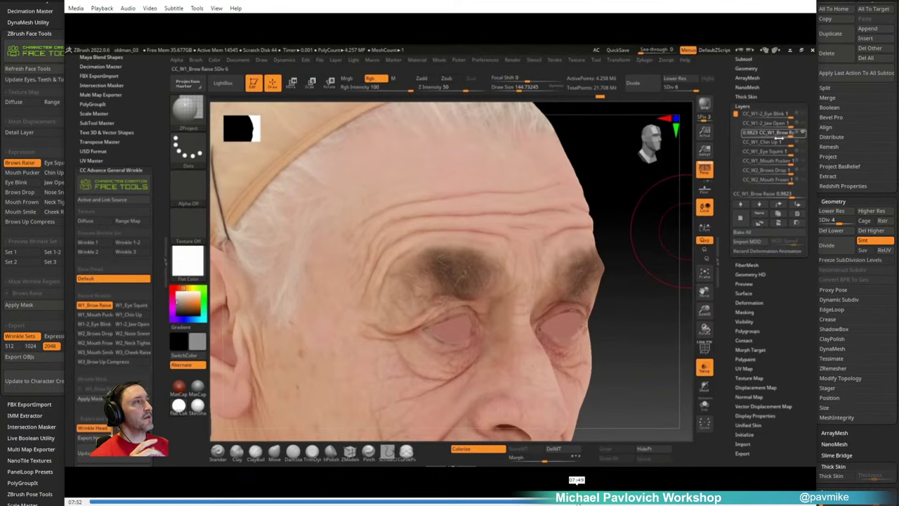
click(577, 500)
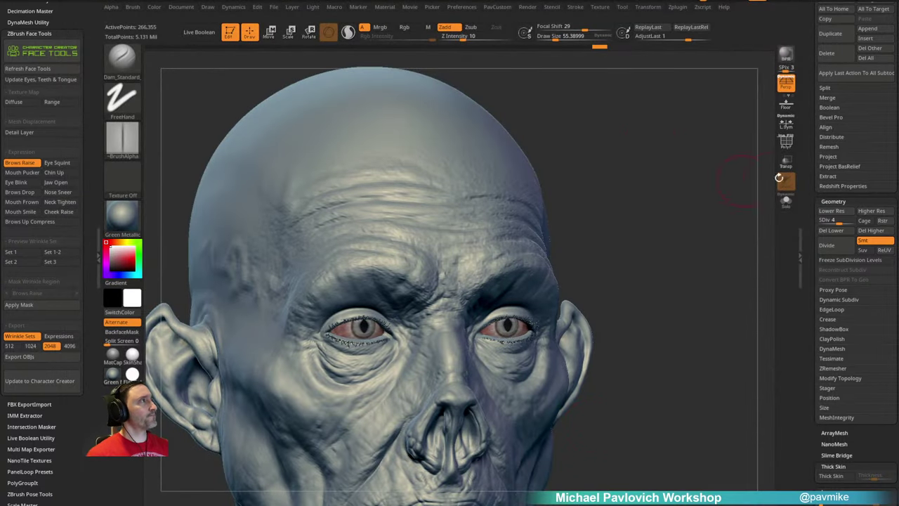
Step: Return the creature head to subdivision level 6
drag(809, 167, 796, 267)
drag(643, 191, 756, 250)
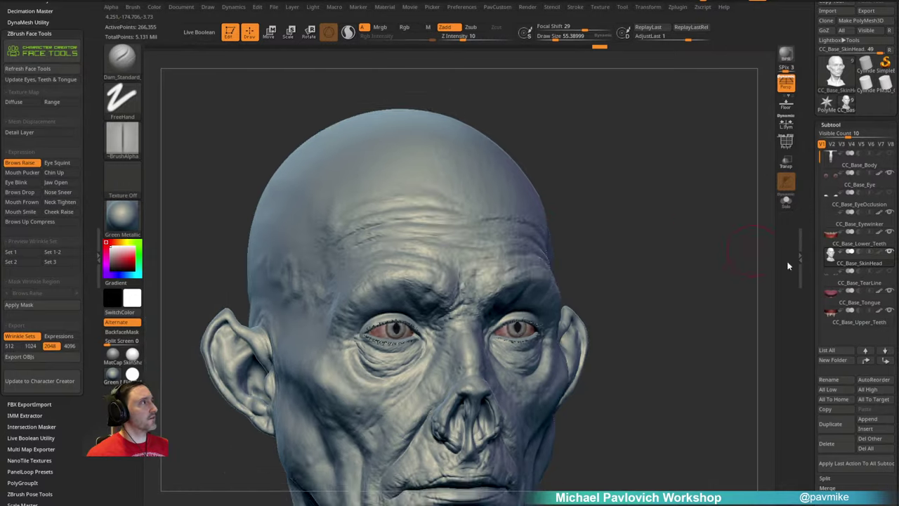
scroll(807, 191, down, 10)
scroll(807, 191, up, 5)
drag(828, 131, 842, 132)
drag(652, 240, 756, 221)
scroll(806, 204, up, 3)
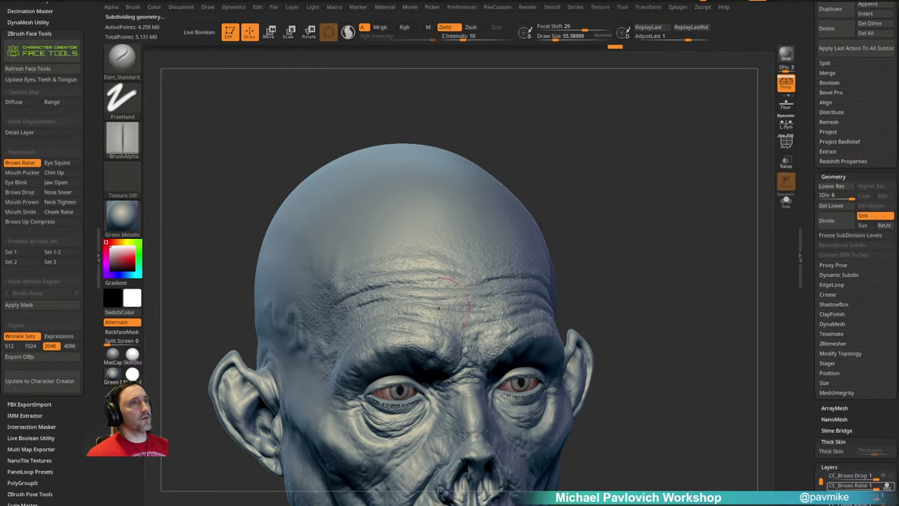
Step: Apply the SkinShade4 material and show the polypaint on CC_Base_SkinHead
click(133, 353)
drag(808, 172, 845, 295)
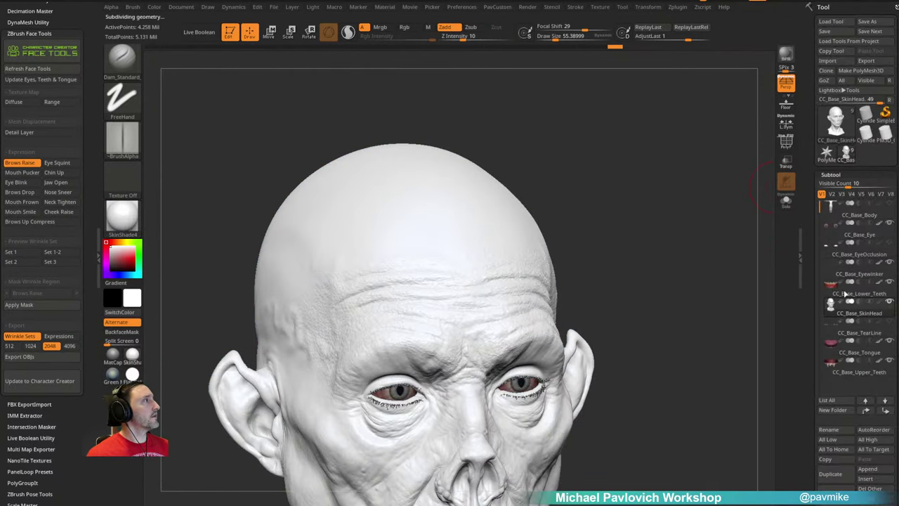
click(879, 303)
Step: Set the Standard brush to paint only colour at Rgb intensity 34 and draw size about 10, undoing the trial strokes
mouse_move(675, 351)
mouse_down()
mouse_move(644, 239)
mouse_move(660, 249)
mouse_move(563, 265)
mouse_move(649, 251)
mouse_move(658, 217)
mouse_move(696, 194)
mouse_move(593, 167)
mouse_up()
key(b)
key(s)
key(t)
key(s)
click(404, 27)
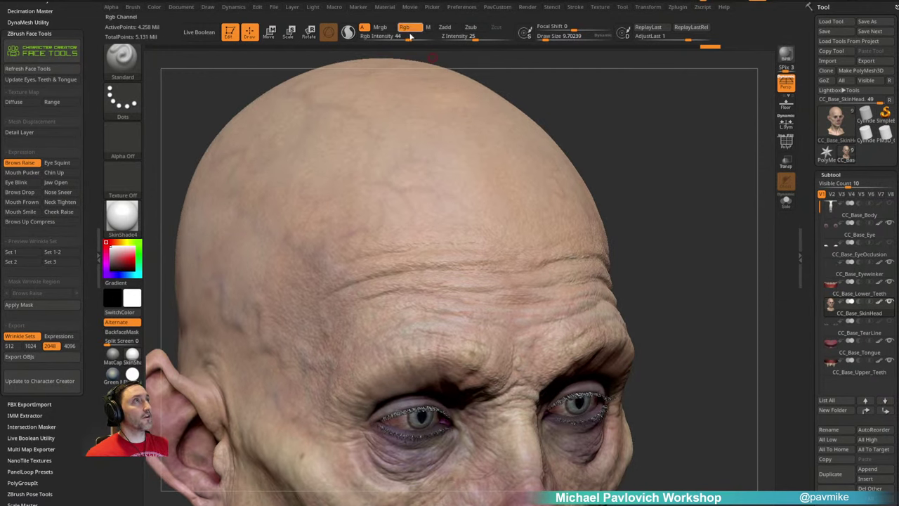
key(ctrl+z)
key(ctrl+z)
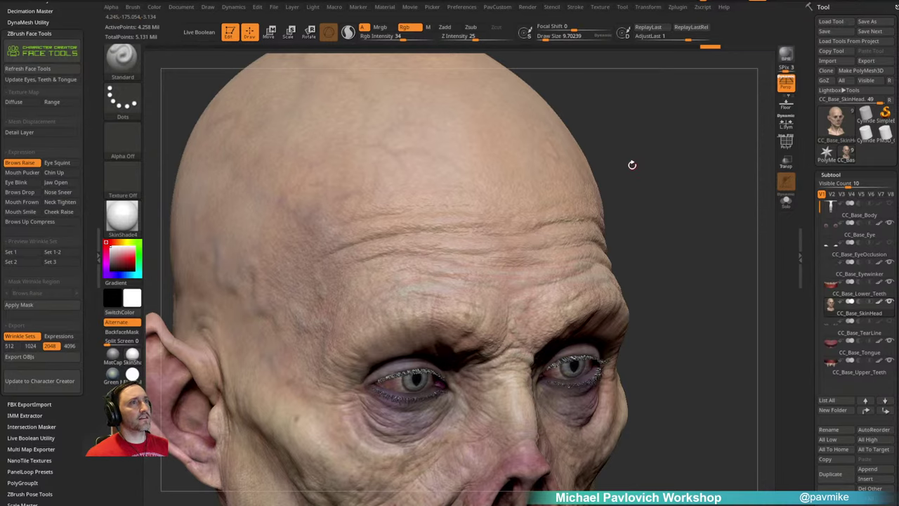
drag(620, 177, 634, 170)
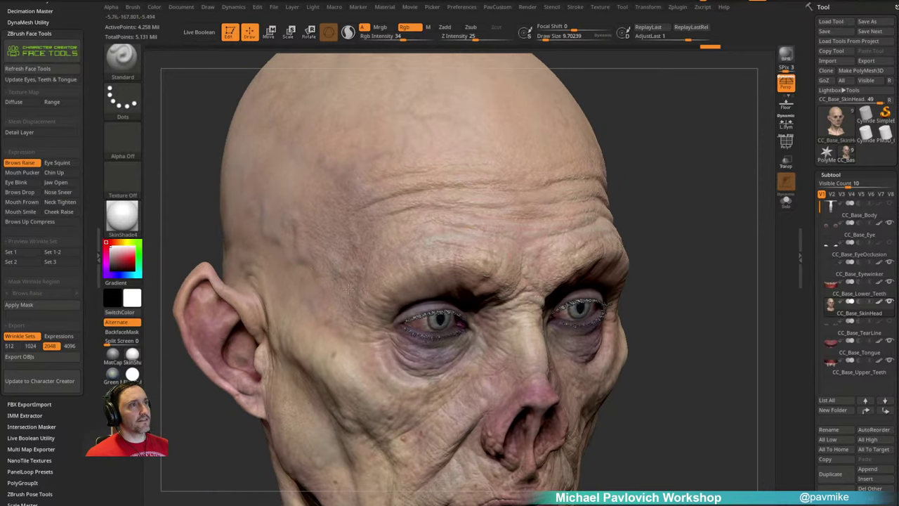
Step: Sample the reddish skin colour from inside the ear, darken it, and paint first strokes into the forehead creases
key(c)
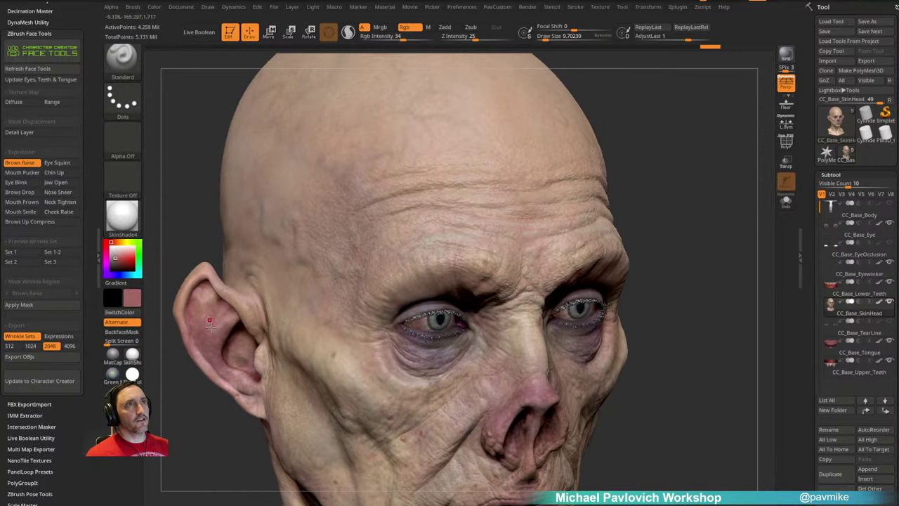
click(117, 261)
drag(672, 122, 640, 159)
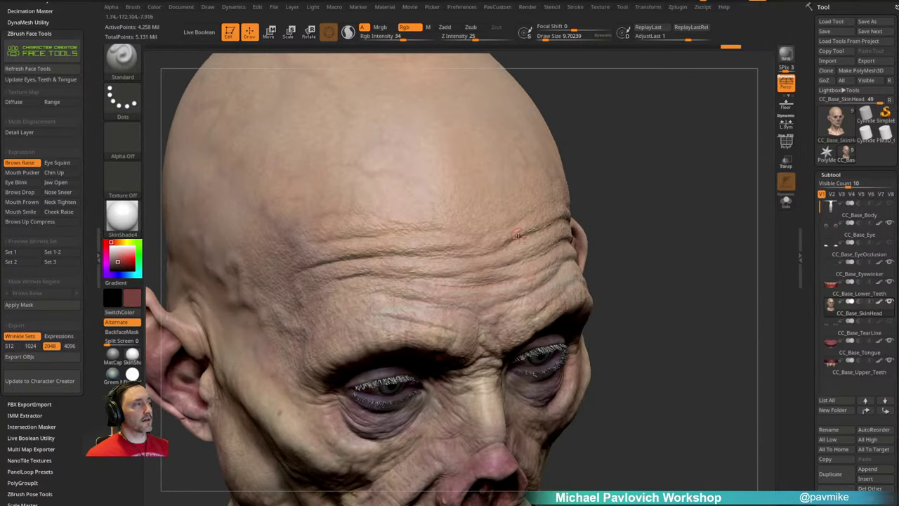
key(2)
drag(679, 197, 623, 76)
drag(668, 141, 325, 250)
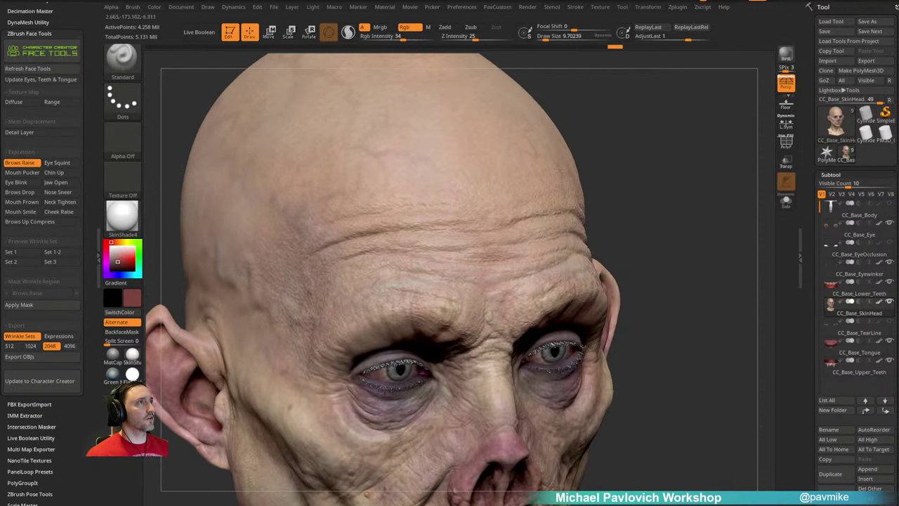
drag(668, 158, 566, 173)
click(121, 262)
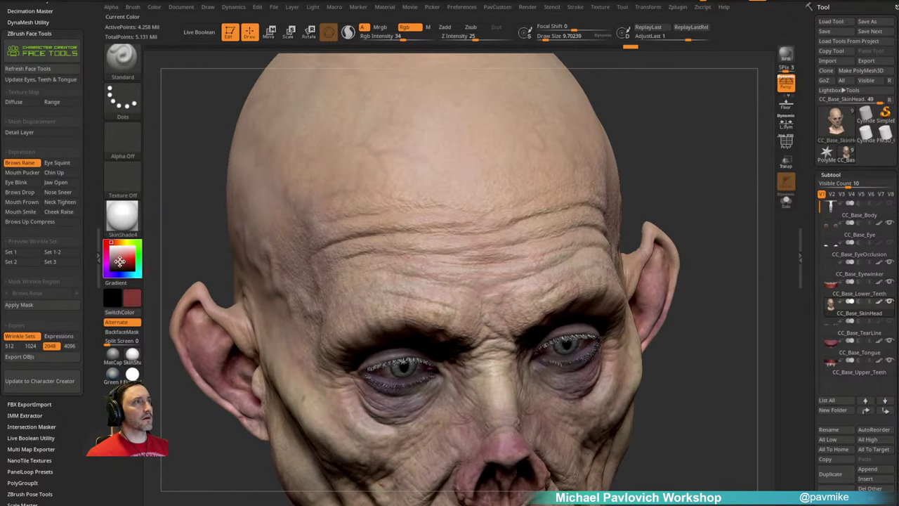
Step: Paint the dark red tone along the forehead wrinkles on both sides at Rgb intensity 34
drag(678, 167, 562, 193)
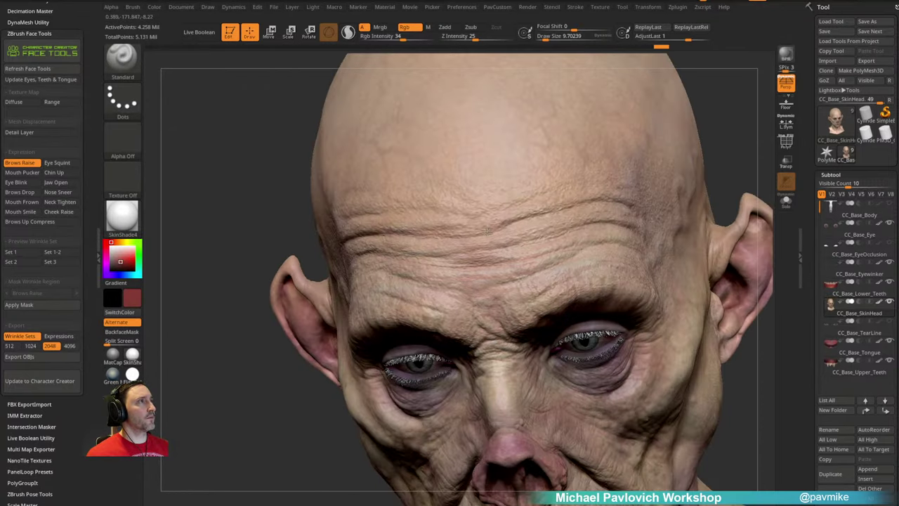
drag(512, 222, 608, 209)
drag(733, 173, 770, 129)
click(381, 247)
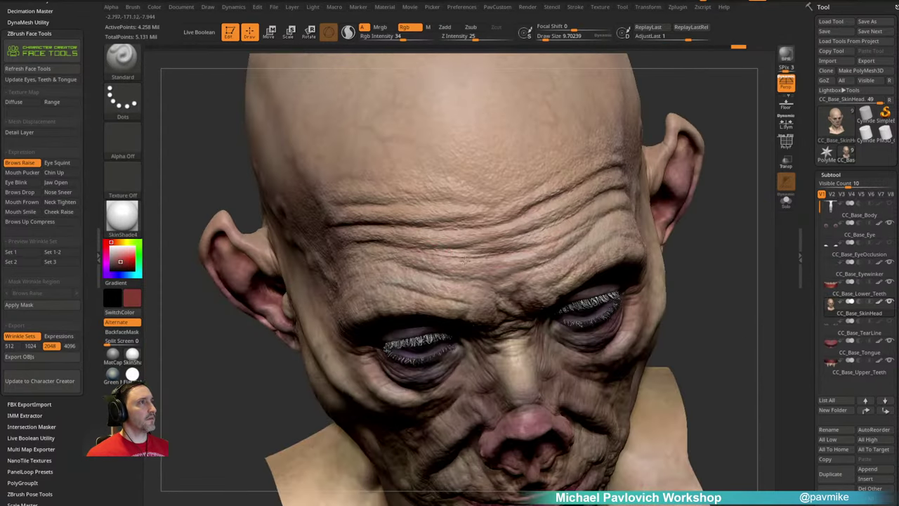
drag(464, 259, 500, 259)
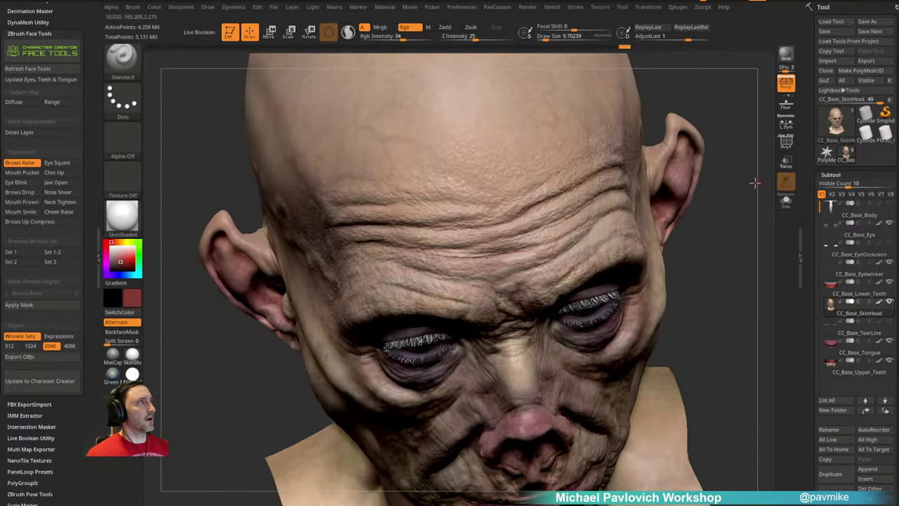
drag(754, 183, 723, 151)
mouse_move(490, 247)
mouse_down()
mouse_move(535, 242)
mouse_move(608, 204)
mouse_up()
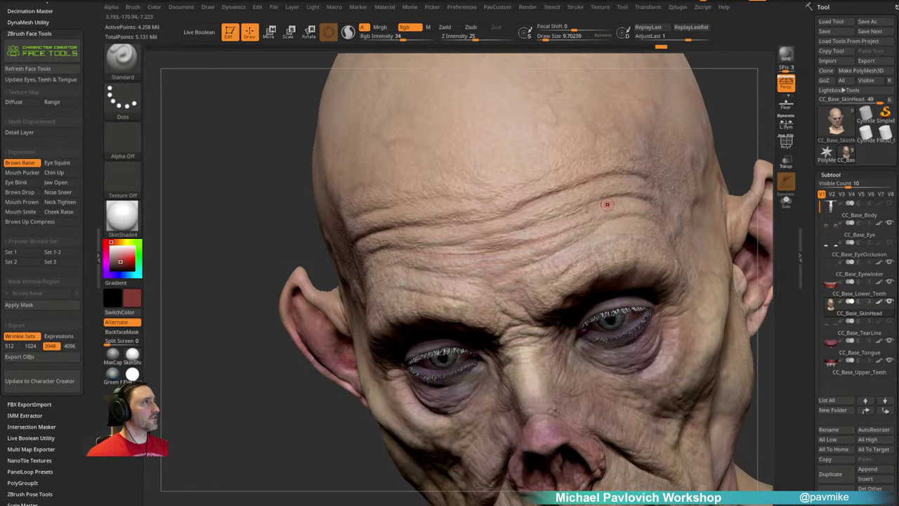
drag(747, 127, 705, 99)
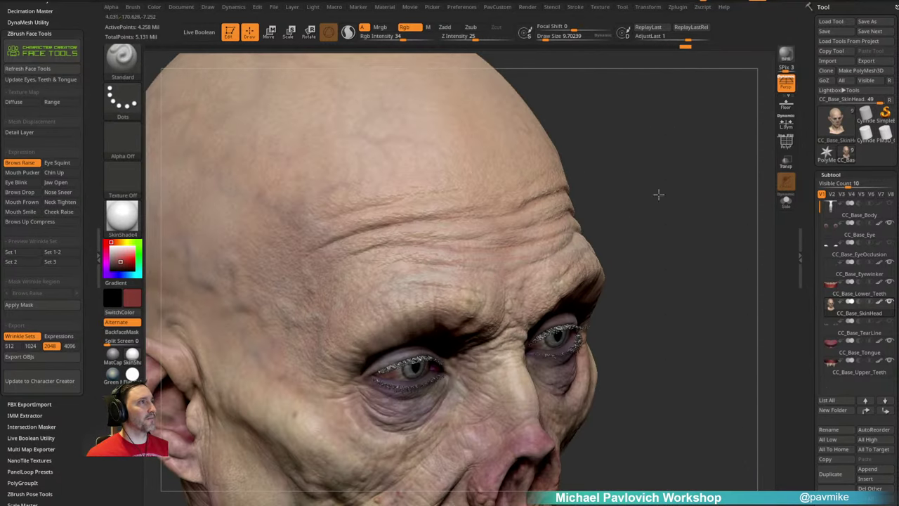
drag(658, 194, 509, 259)
drag(681, 139, 674, 184)
mouse_move(437, 214)
mouse_down()
mouse_move(365, 281)
mouse_move(493, 258)
mouse_up()
mouse_move(636, 194)
mouse_down()
mouse_move(614, 170)
mouse_move(610, 190)
mouse_up()
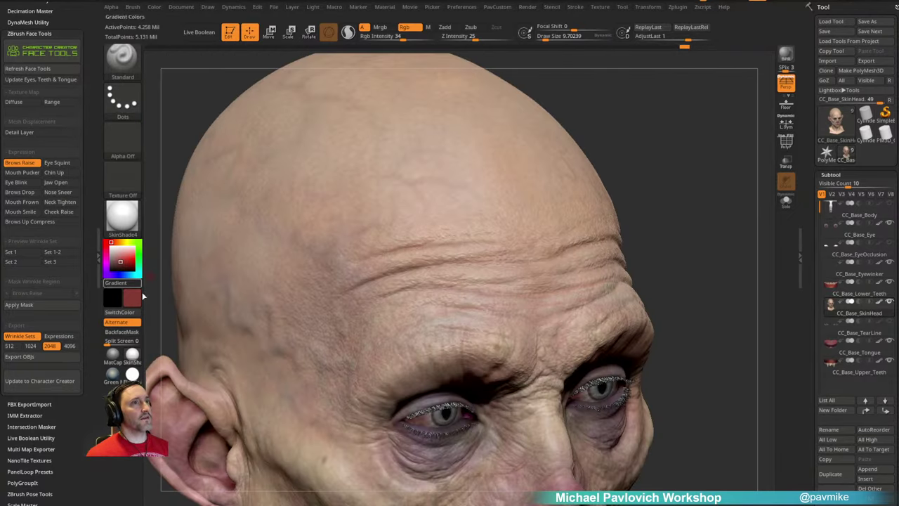
Step: Check the paint with the Flat Color material, set draw size to 5.44 and Rgb intensity to 71, and return to SkinShade4
click(132, 374)
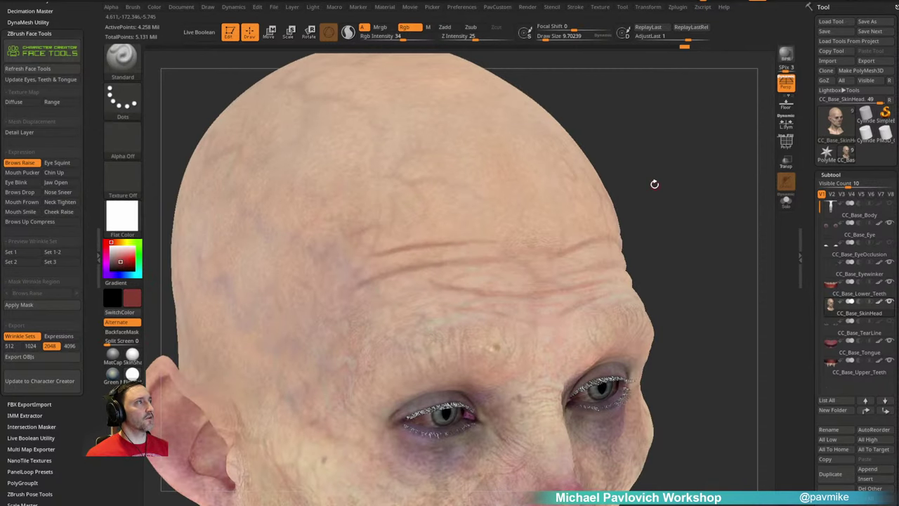
key(s)
drag(654, 179, 652, 178)
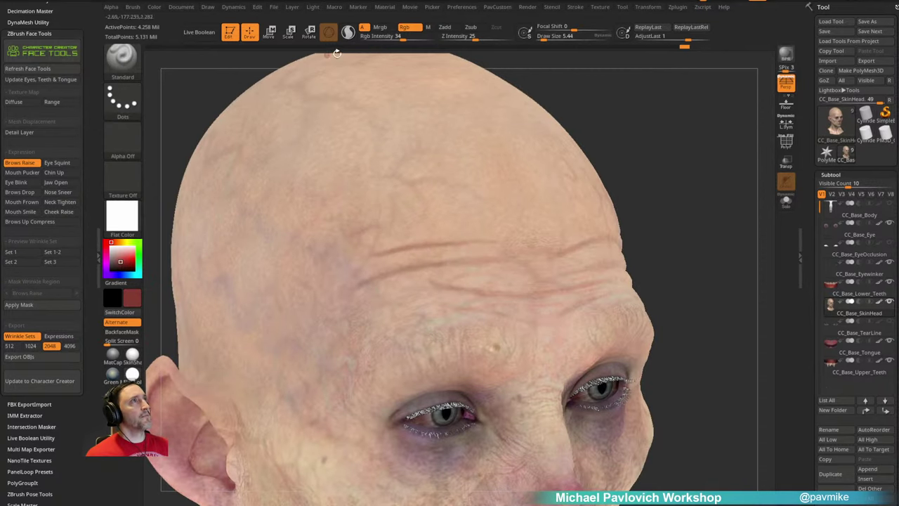
click(421, 39)
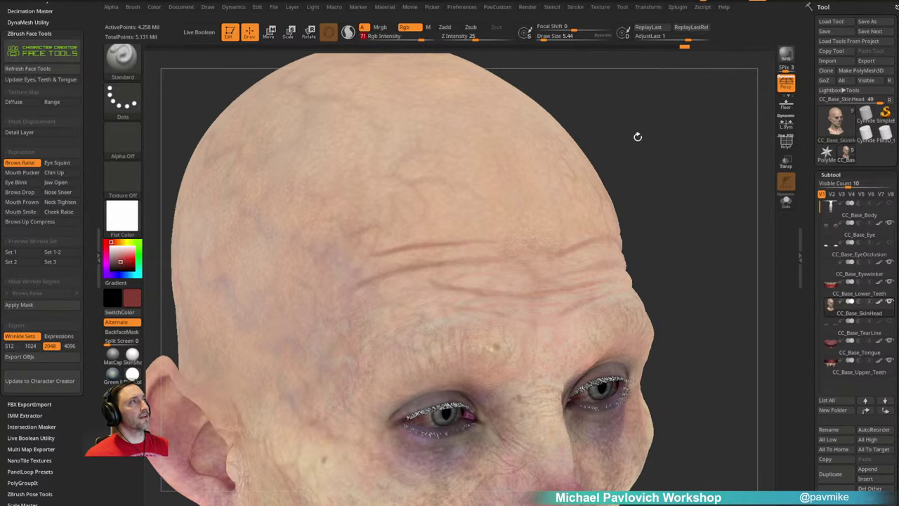
drag(638, 136, 663, 160)
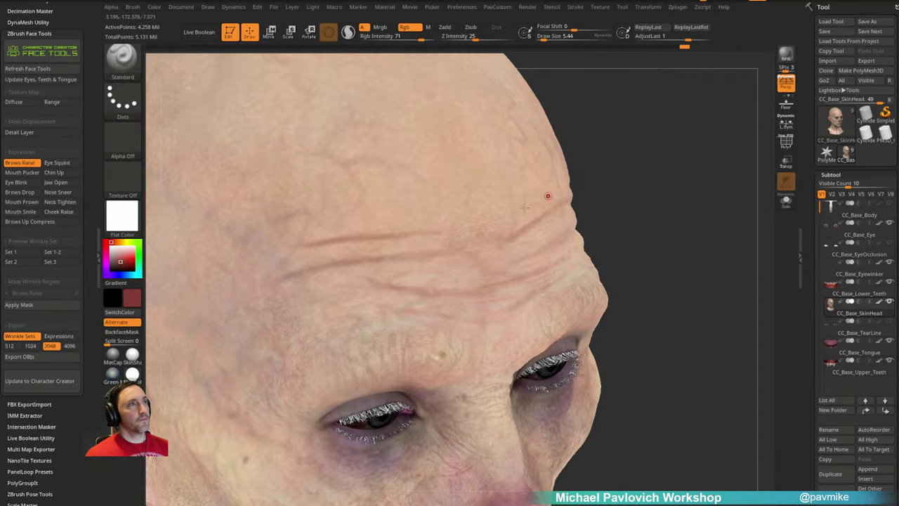
click(132, 354)
Step: Paint thin, stronger red lines into the deepest upper forehead creases, covering both sides of the brow
mouse_move(636, 123)
alt+mouse_down()
mouse_move(686, 165)
mouse_move(679, 159)
alt+mouse_up()
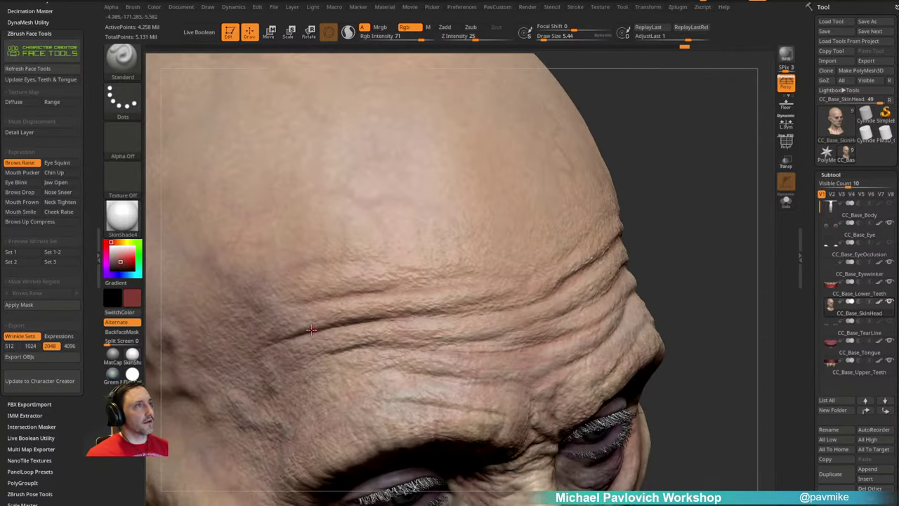
drag(297, 337, 377, 322)
drag(691, 209, 590, 202)
drag(365, 288, 474, 285)
drag(718, 141, 618, 150)
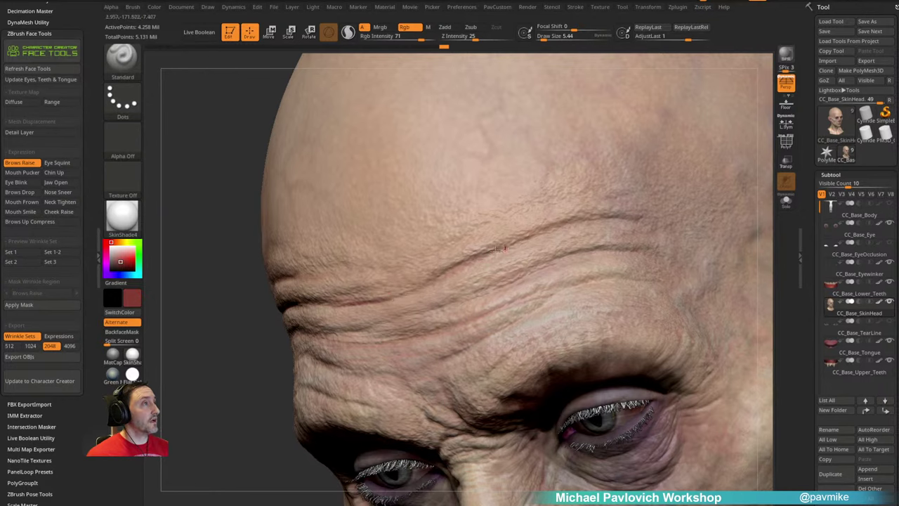
click(549, 246)
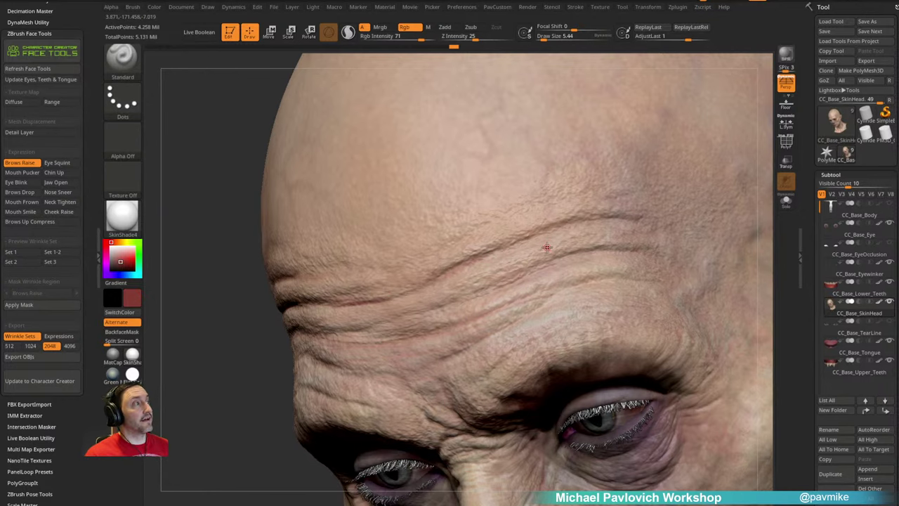
Step: Deepen the red colour in the middle and lower forehead creases above the brows
drag(231, 271, 351, 281)
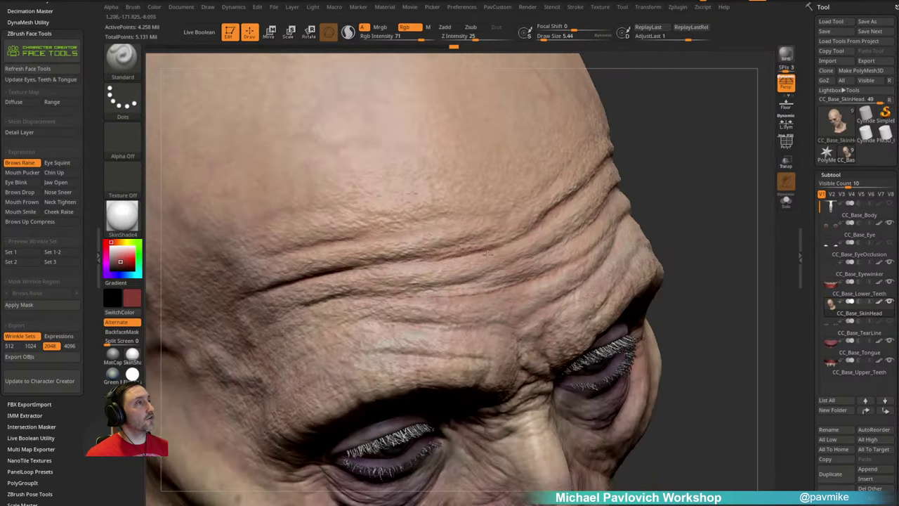
drag(419, 304, 476, 294)
mouse_move(701, 210)
mouse_down()
mouse_move(674, 181)
mouse_move(597, 200)
mouse_up()
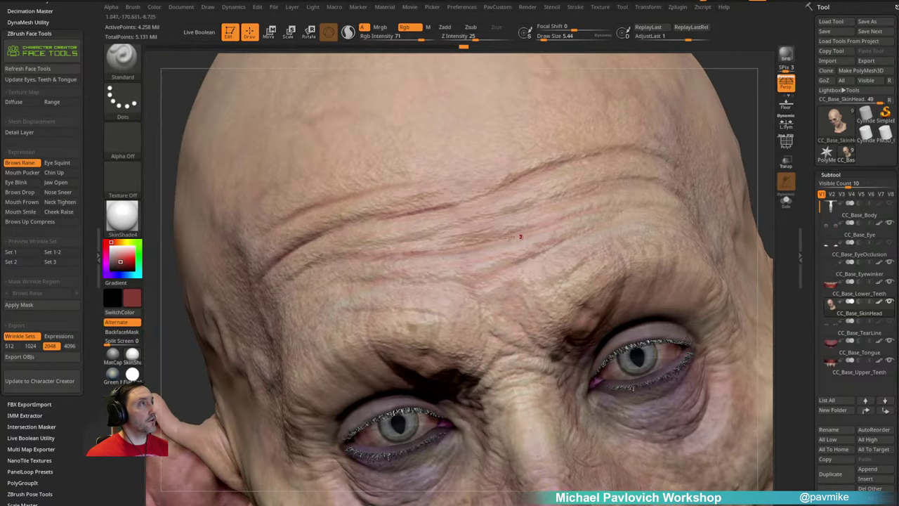
right_drag(580, 208, 540, 231)
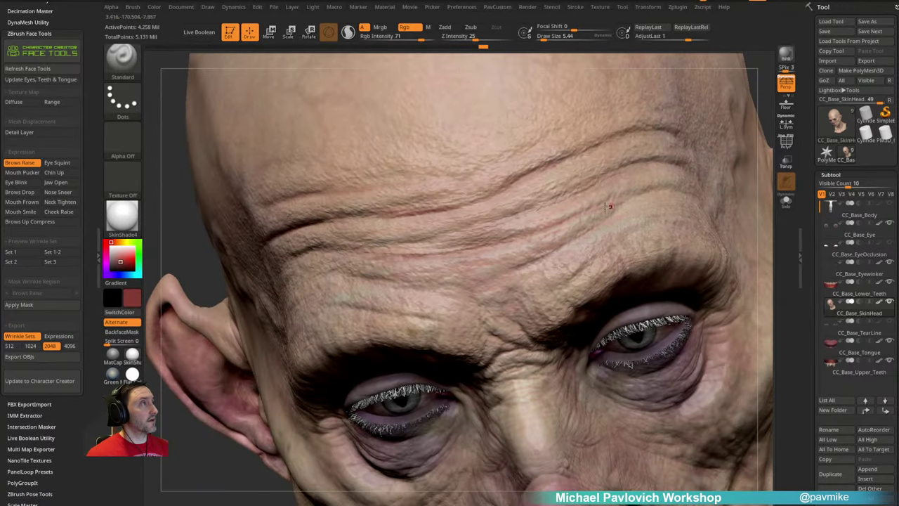
right_drag(608, 207, 542, 263)
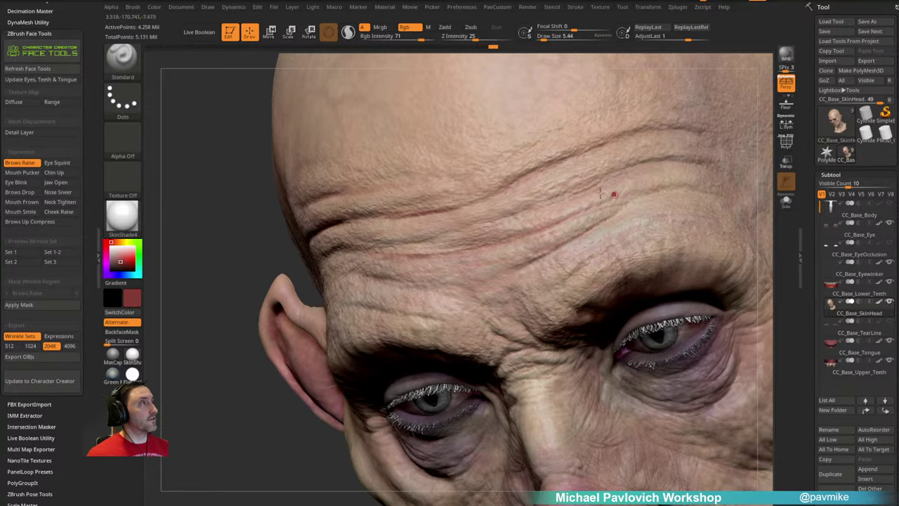
right_drag(632, 197, 471, 240)
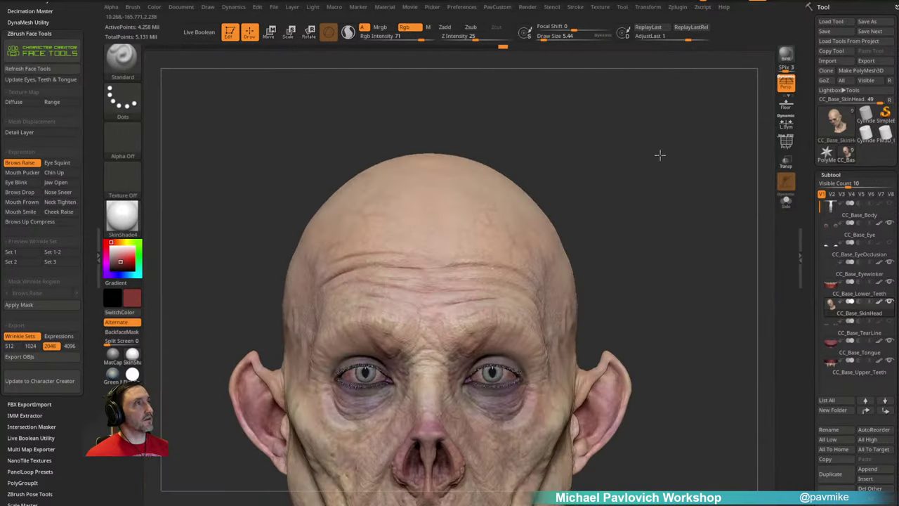
Step: Examine the painted wrinkles on the whole head, comparing the Flat Color and SkinShade4 materials
right_drag(603, 151, 652, 148)
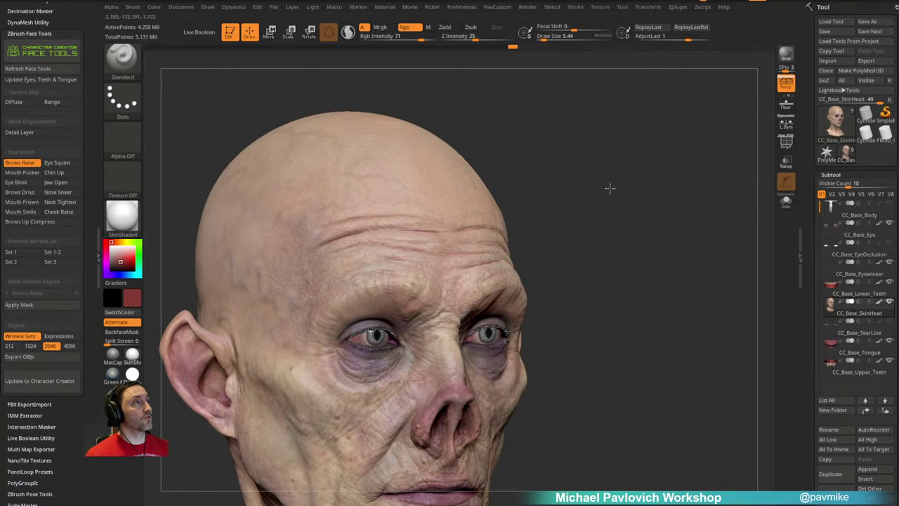
right_drag(610, 187, 630, 200)
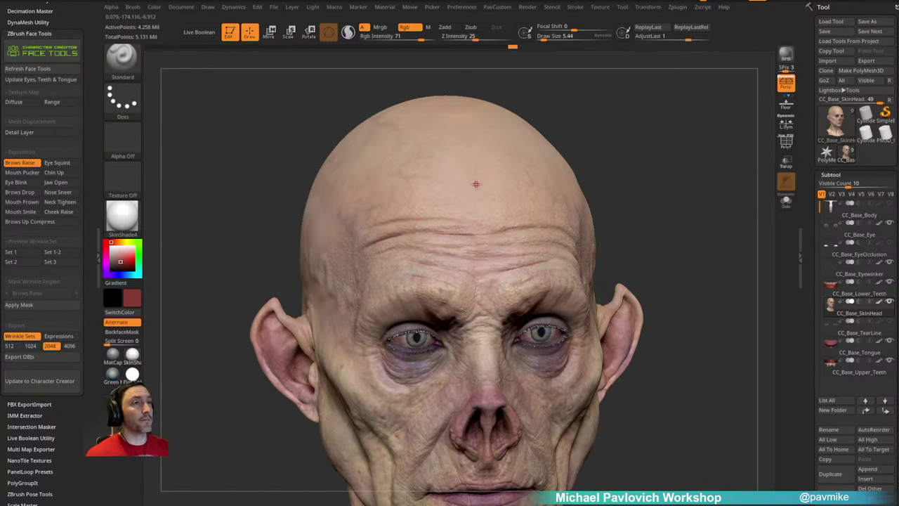
click(132, 373)
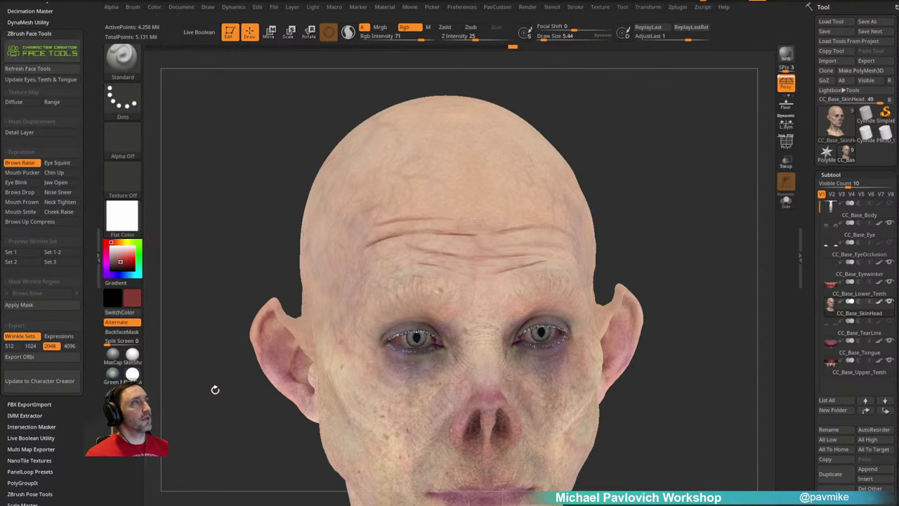
click(133, 359)
mouse_move(659, 191)
alt+right_down()
mouse_move(670, 187)
mouse_move(662, 158)
mouse_move(676, 186)
alt+right_up()
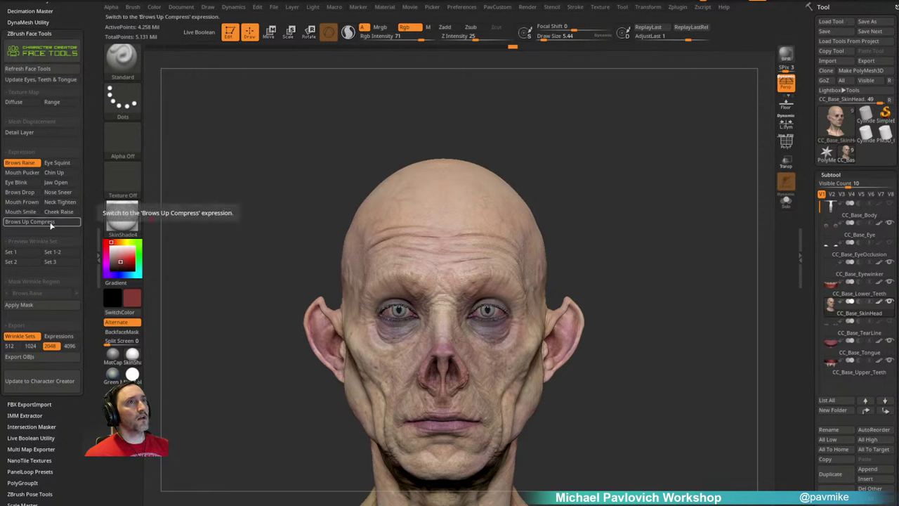
Step: Switch the head to the Mouth Pucker expression and look at the Exp_NeckTighten.mp4 reference video
click(22, 172)
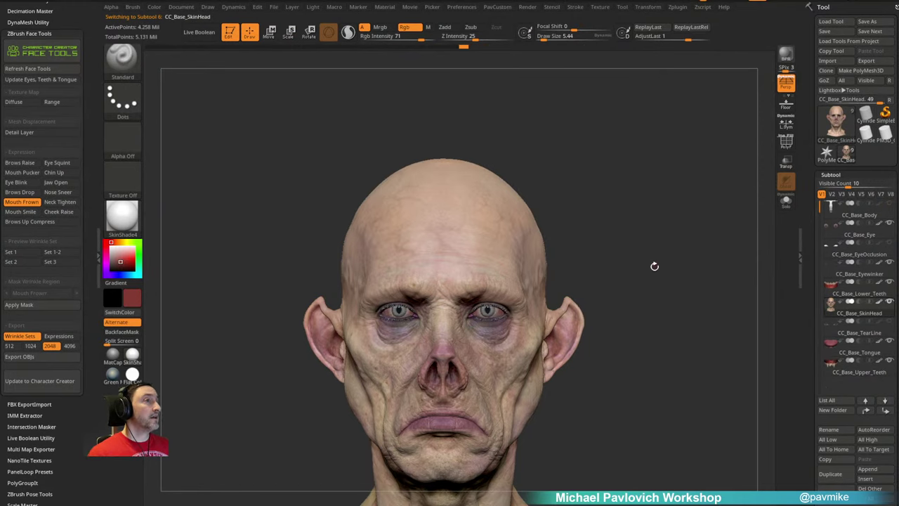
drag(660, 267, 651, 234)
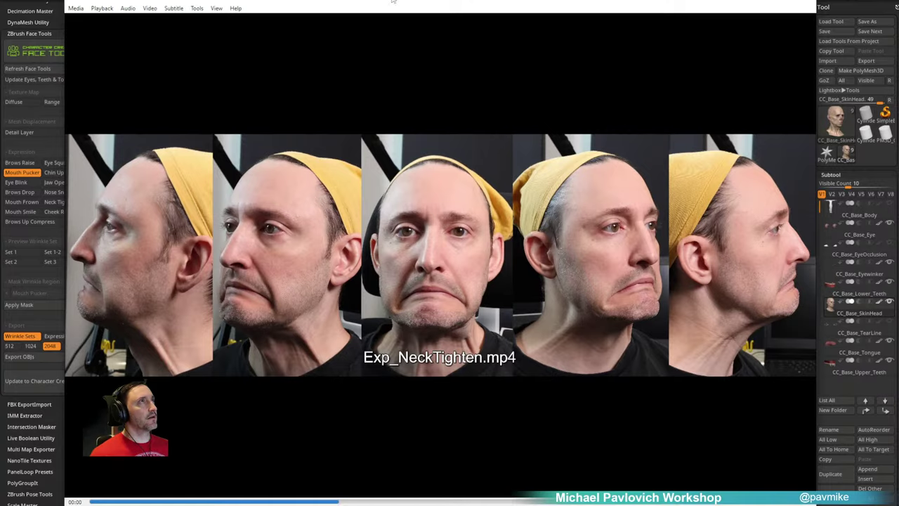
drag(392, 1, 252, 505)
Step: Set the draw size to 28.75 and lower the head to subdivision level 1 for reshaping the mouth
shift+drag(674, 211, 686, 248)
mouse_move(706, 299)
alt+mouse_down()
mouse_move(694, 267)
mouse_move(709, 283)
mouse_move(453, 283)
alt+mouse_up()
key(s)
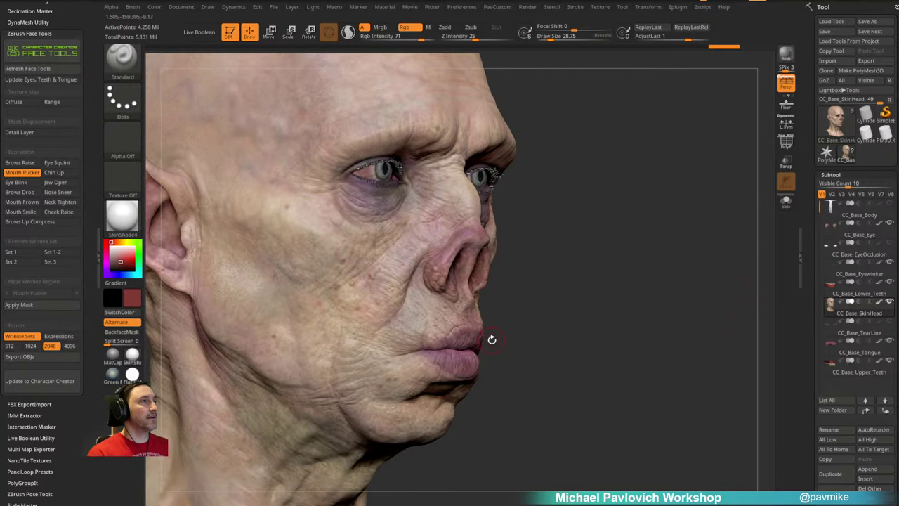
scroll(807, 259, down, 5)
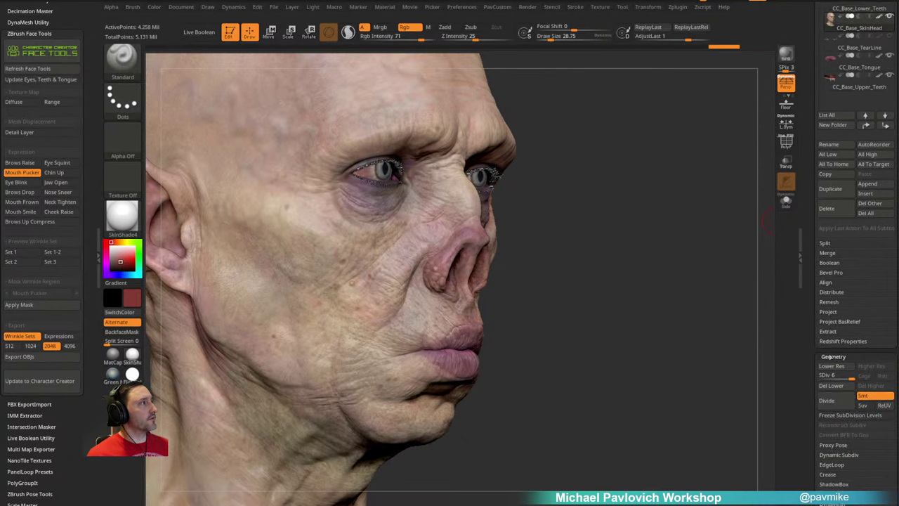
drag(810, 375, 802, 376)
Step: Isolate the polygroups around the mouth and chin, restoring the full head each time
ctrl+shift+click(448, 386)
ctrl+shift+click(523, 367)
ctrl+shift+drag(493, 335, 553, 323)
ctrl+shift+click(554, 323)
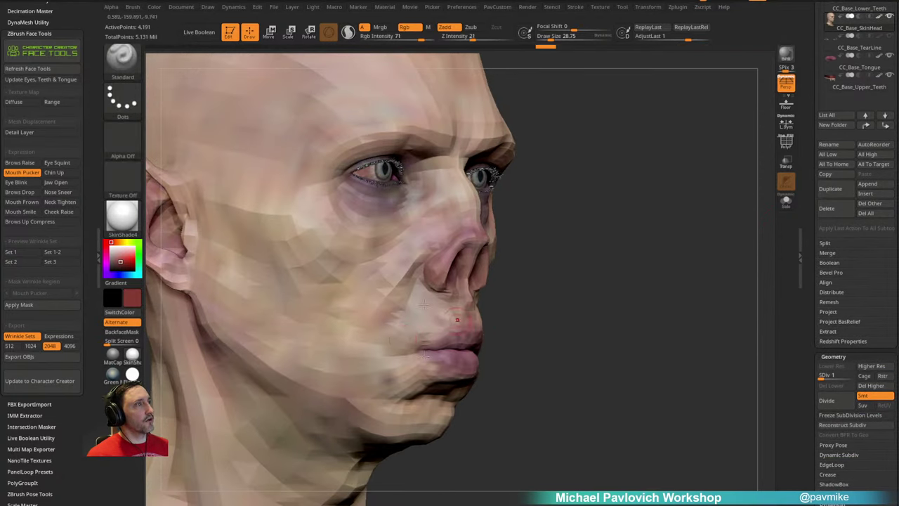
Step: Turn off the polypaint display on CC_Base_SkinHead and set the active colour to white
drag(802, 157, 803, 198)
click(877, 59)
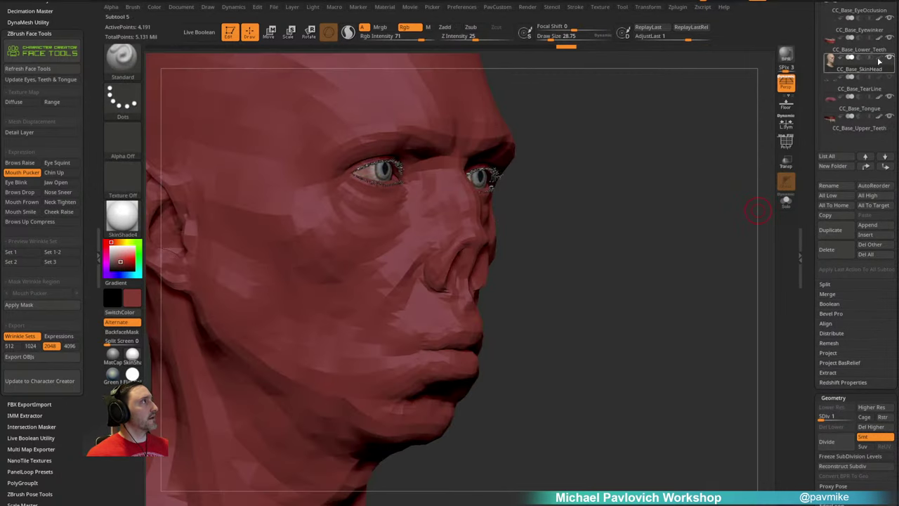
alt+drag(611, 241, 630, 238)
drag(119, 271, 109, 245)
drag(611, 266, 596, 259)
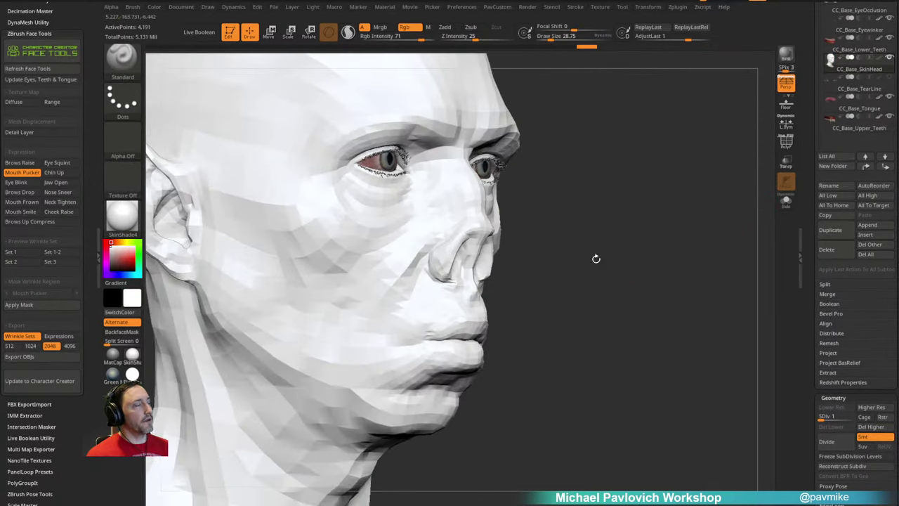
Step: Inspect the polygroups above the upper lip and on the lips by isolating each, restoring full visibility after both
ctrl+shift+click(461, 318)
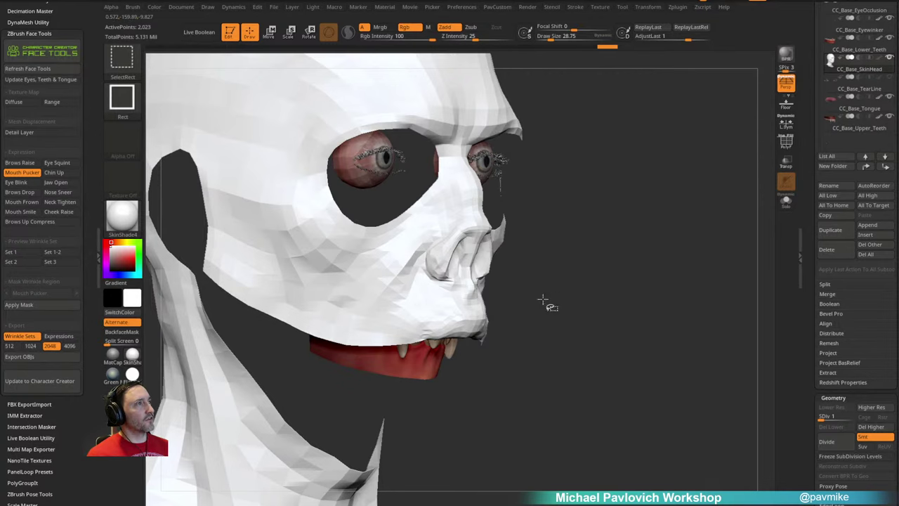
ctrl+shift+click(541, 299)
ctrl+shift+click(469, 355)
ctrl+shift+click(570, 306)
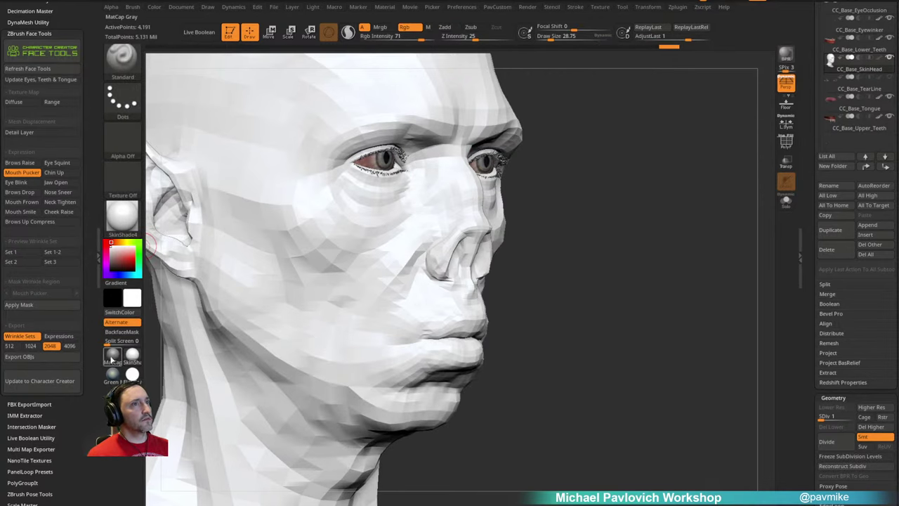
Step: Return the head to subdivision level 6 and switch its material from Green Metallic to SkinShade4
click(112, 374)
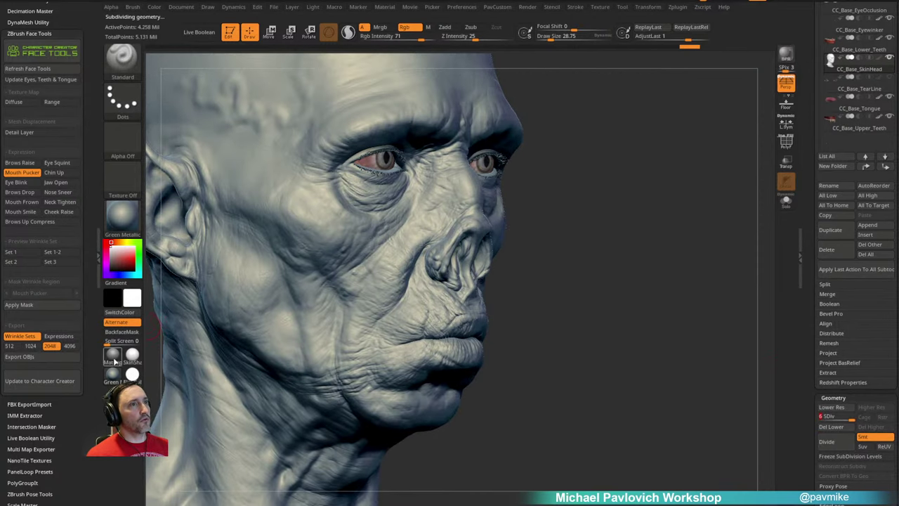
mouse_move(129, 368)
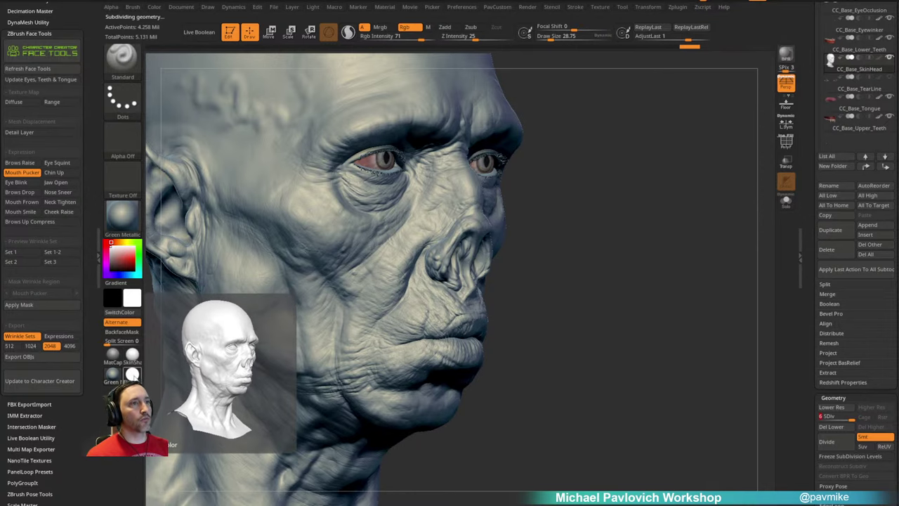
click(131, 359)
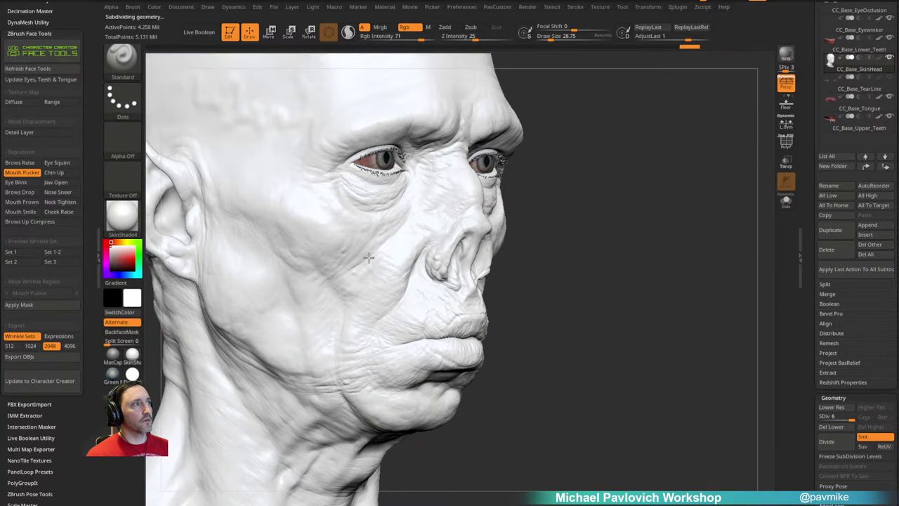
Step: Choose the Dam_Standard brush with a draw size of about 107.6 and isolate the head surface above the upper lip
click(879, 59)
mouse_move(665, 278)
alt+mouse_down()
mouse_move(692, 245)
mouse_move(715, 255)
mouse_move(621, 256)
alt+mouse_up()
key(b)
key(d)
key(s)
click(460, 256)
key(s)
drag(480, 285, 486, 285)
ctrl+shift+click(478, 278)
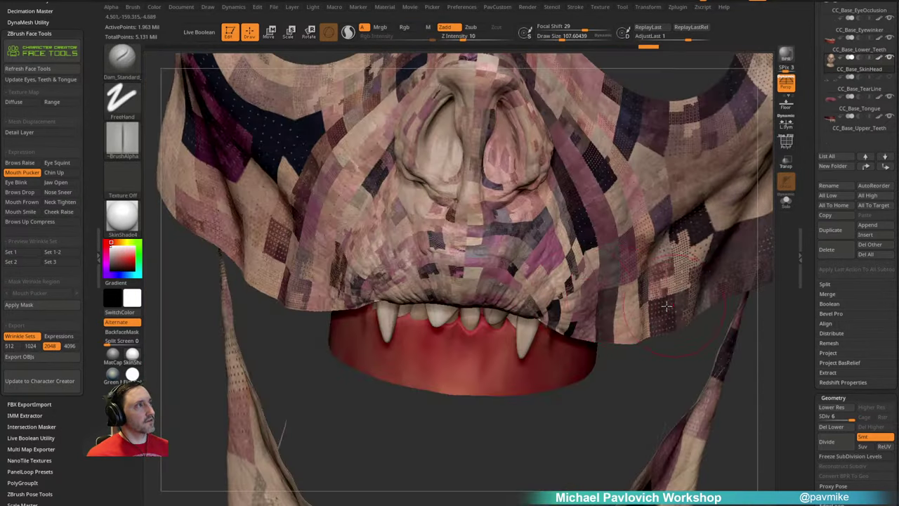
Step: Turn off the polypaint display on CC_Base_SkinHead and apply the Green Metallic material
click(878, 58)
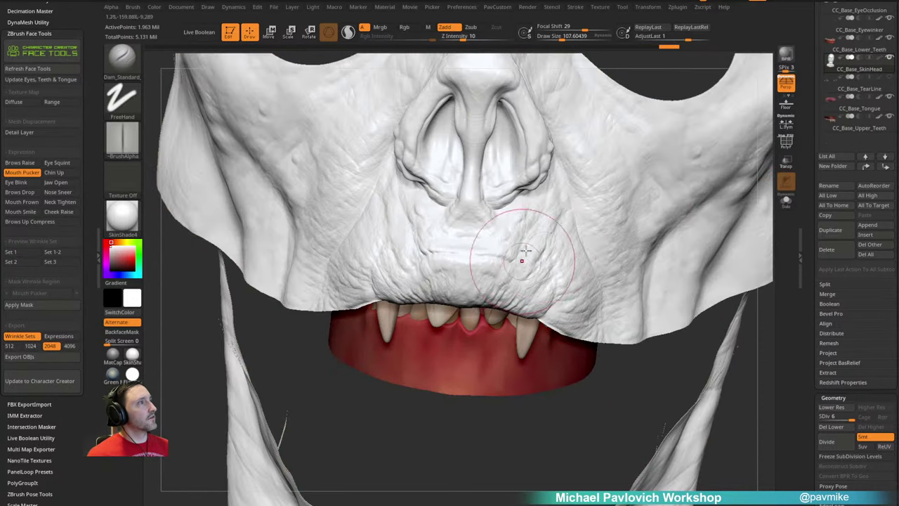
right_drag(522, 261, 541, 250)
click(113, 373)
Step: Carve pucker creases running from the upper lip toward the nose with the Dam_Standard brush
right_drag(475, 295, 476, 272)
mouse_move(458, 301)
mouse_down()
mouse_move(469, 271)
mouse_move(497, 268)
mouse_up()
right_drag(507, 237, 495, 216)
drag(501, 280, 528, 237)
drag(475, 301, 507, 271)
mouse_move(488, 296)
mouse_down()
mouse_move(504, 280)
mouse_move(508, 289)
mouse_up()
right_drag(492, 288, 507, 311)
Step: Deepen the creases across the middle and both sides of the upper lip, using draw sizes of about 140 and 121
key(s)
drag(445, 254, 455, 249)
right_drag(457, 249, 422, 246)
mouse_move(457, 245)
mouse_down()
mouse_move(455, 222)
mouse_move(463, 267)
mouse_up()
right_drag(461, 264, 449, 243)
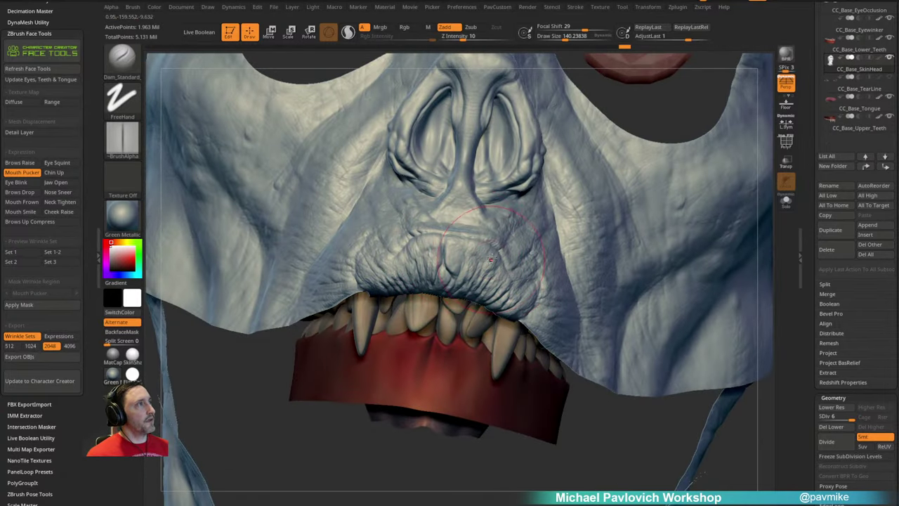
drag(486, 263, 492, 266)
right_drag(548, 281, 497, 295)
drag(436, 246, 424, 288)
right_drag(316, 267, 386, 260)
drag(386, 261, 412, 257)
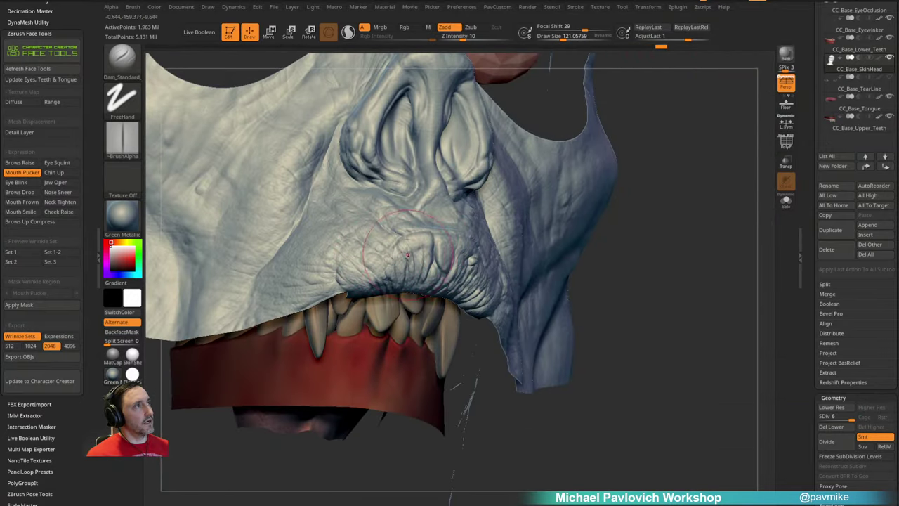
Step: Restore the full head and turn on the polypaint display on CC_Base_SkinHead
drag(632, 242, 776, 162)
ctrl+shift+click(562, 201)
click(880, 60)
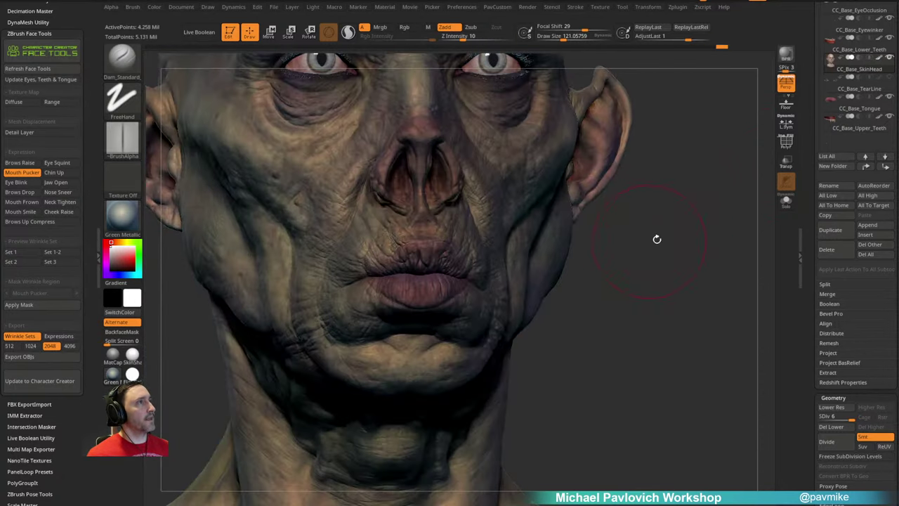
drag(656, 239, 732, 177)
drag(574, 193, 593, 239)
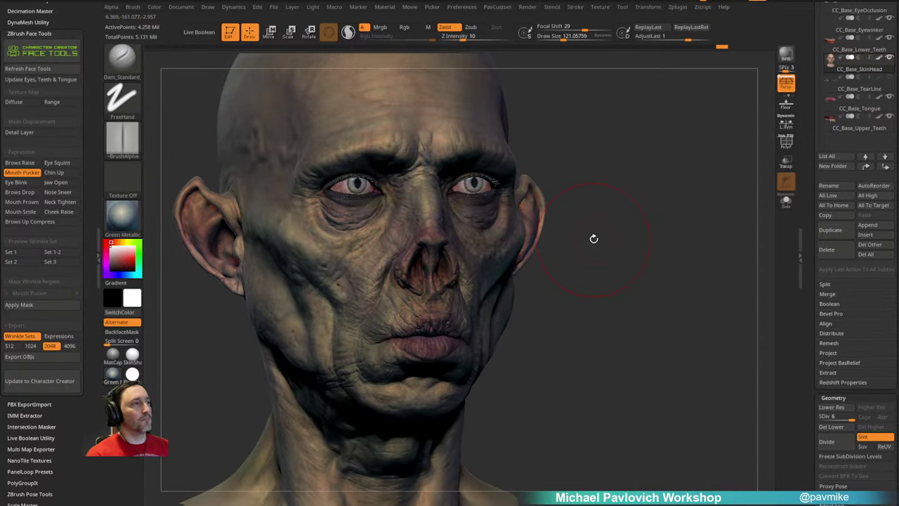
Step: Apply the SkinShade4 material and review the Mouth Pucker expression from the front and side
click(132, 356)
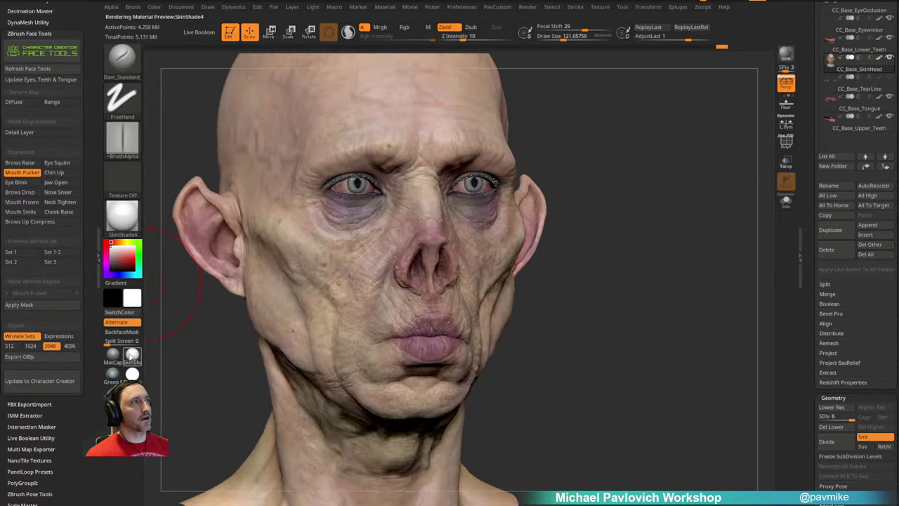
drag(602, 220, 661, 261)
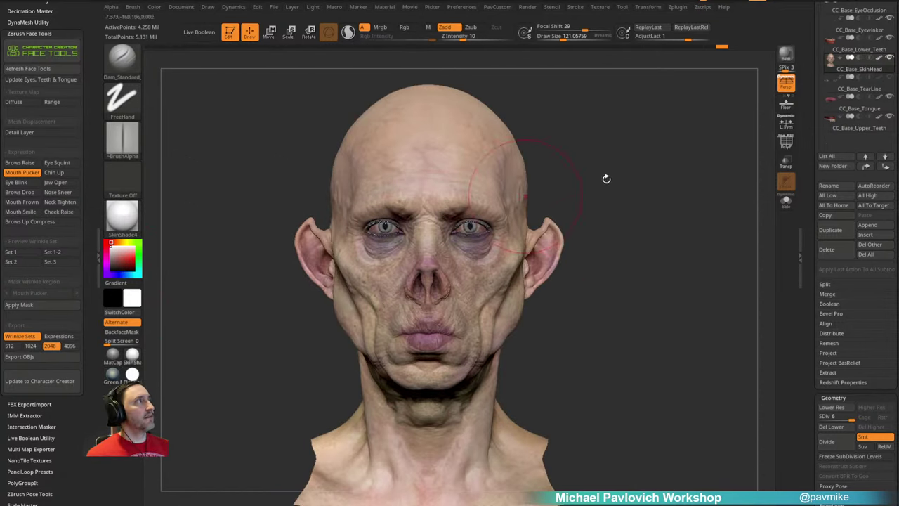
drag(705, 171, 734, 178)
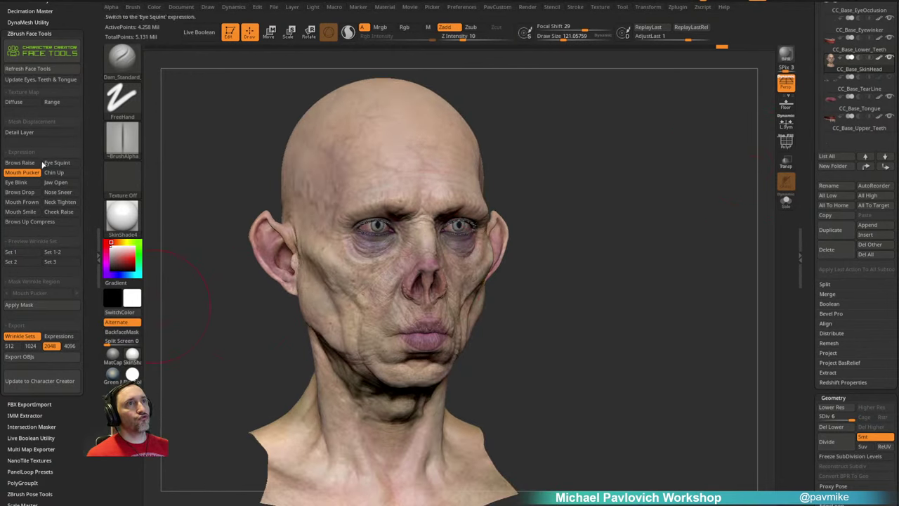
Step: Switch to the Neck Tighten expression and turn off CC_Base_SkinHead's polypaint display
click(57, 203)
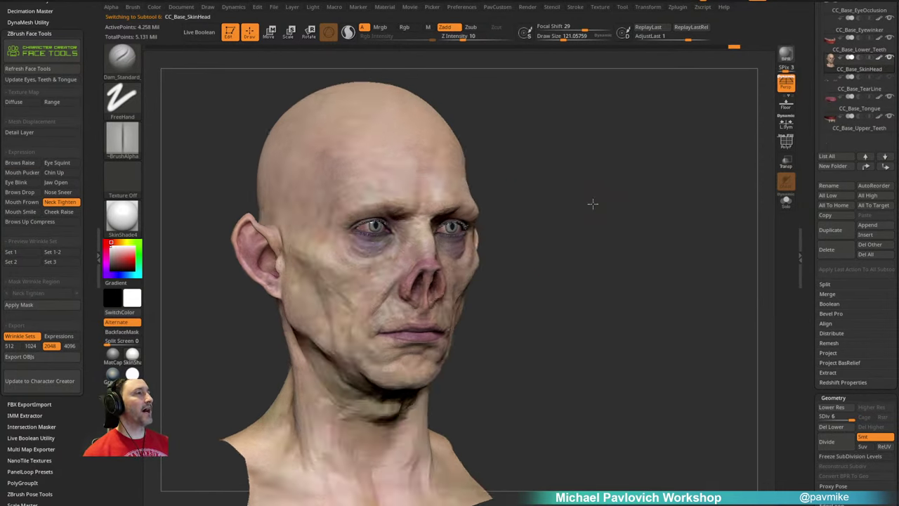
drag(580, 225, 735, 242)
click(876, 59)
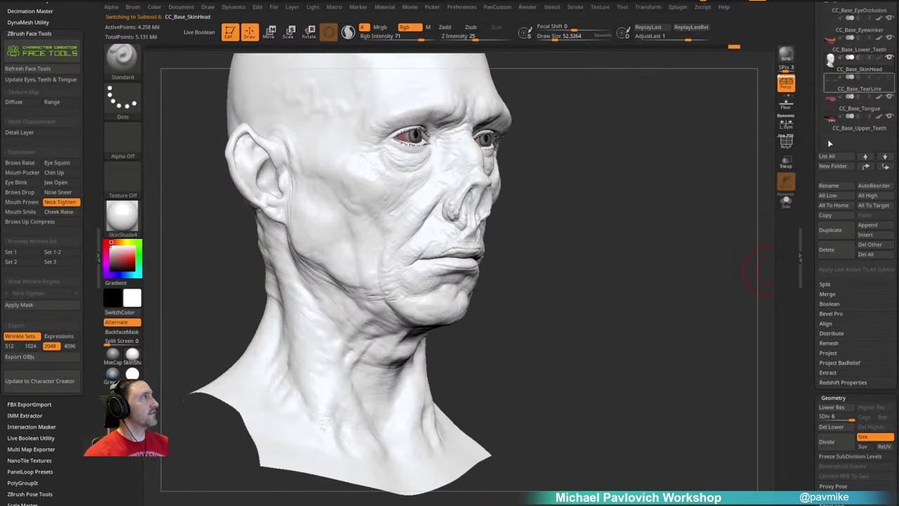
Step: Lower the head to subdivision level 1 and apply the Green Metallic material for neck sculpting
scroll(811, 229, down, 3)
click(818, 335)
drag(565, 286, 590, 243)
click(114, 374)
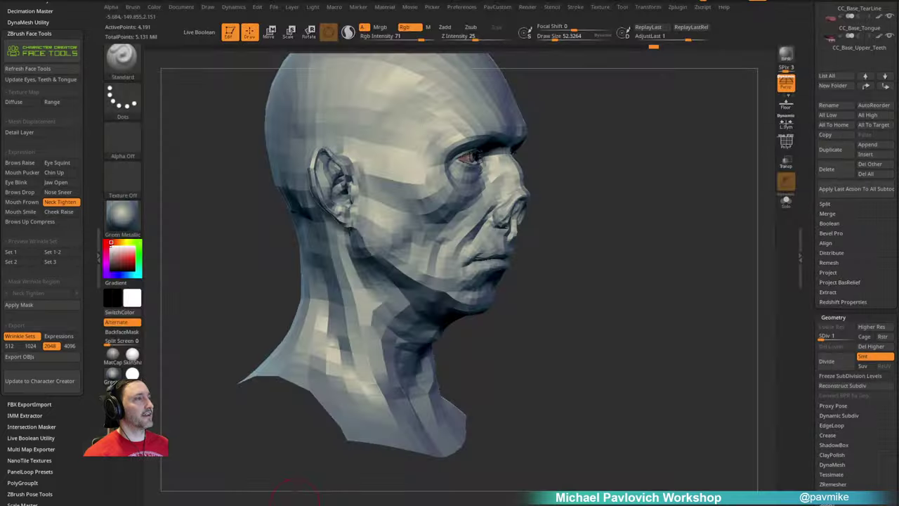
Step: Set the Standard brush to a draw size of about 58.5 with Zadd on and Rgb off
drag(543, 180, 400, 283)
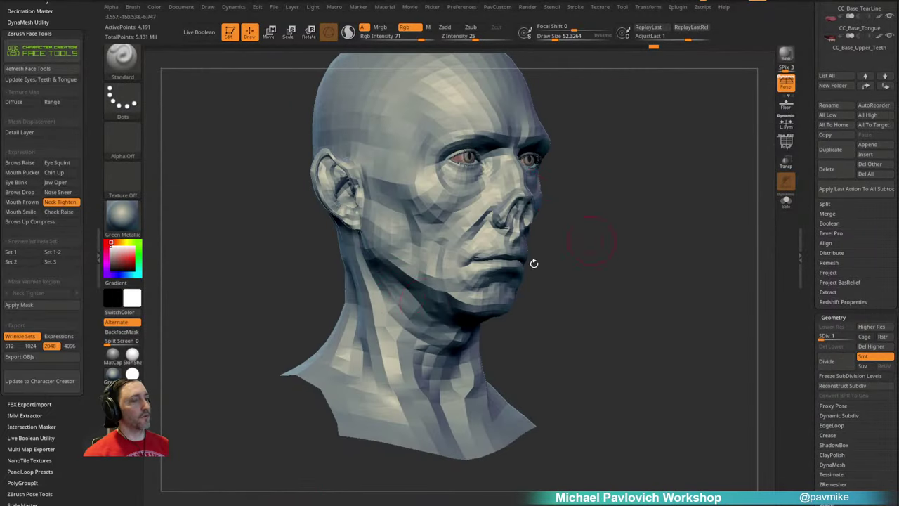
alt+drag(592, 241, 624, 229)
drag(560, 271, 521, 270)
key(s)
drag(378, 275, 369, 288)
click(446, 29)
click(408, 28)
Step: Turn off the reactivated polypaint display on CC_Base_SkinHead
drag(811, 104, 813, 234)
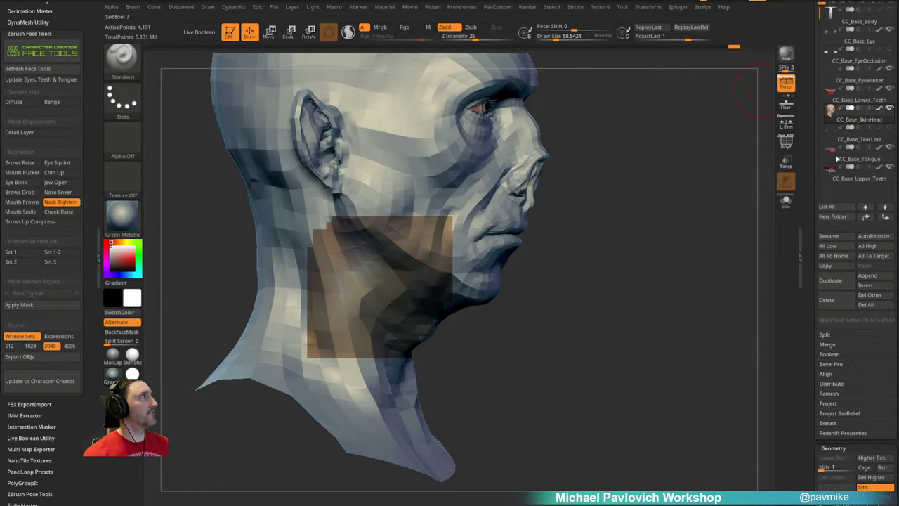
click(878, 108)
alt+drag(636, 237, 651, 222)
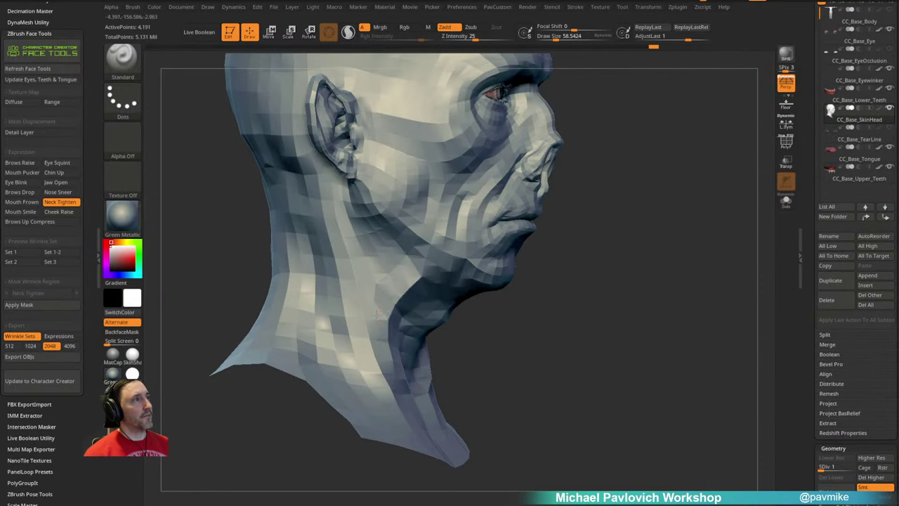
Step: Sculpt tension folds along the side of the neck and raise the head to subdivision level 2
drag(590, 263, 510, 259)
mouse_move(425, 285)
mouse_down()
mouse_move(398, 332)
mouse_move(374, 336)
mouse_up()
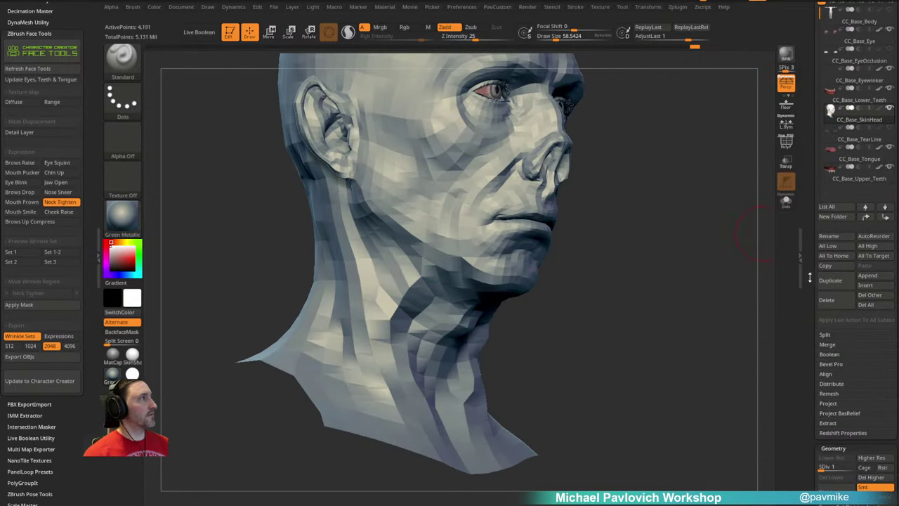
scroll(809, 278, down, 8)
right_drag(595, 239, 594, 253)
scroll(809, 303, down, 9)
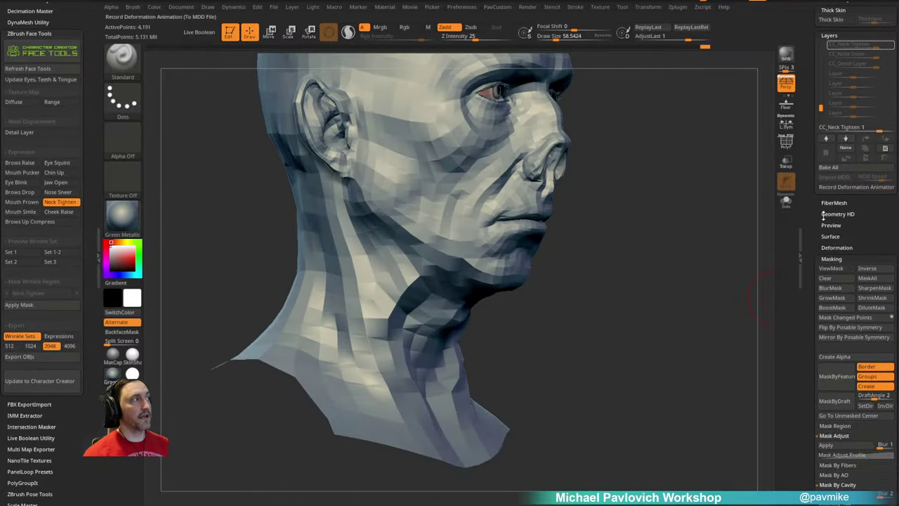
scroll(836, 245, up, 9)
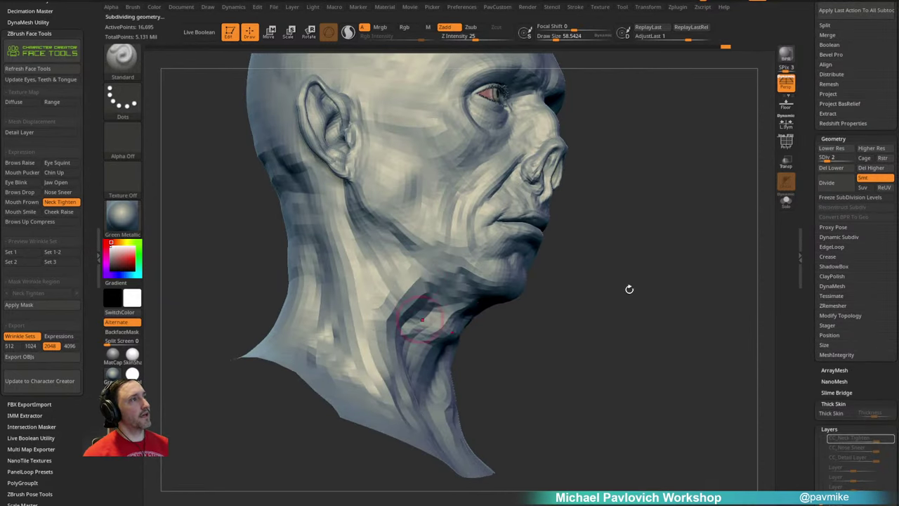
ctrl+right_drag(614, 295, 614, 330)
mouse_move(700, 258)
ctrl+right_down()
mouse_move(678, 237)
mouse_move(723, 239)
ctrl+right_up()
alt+right_drag(506, 235, 534, 227)
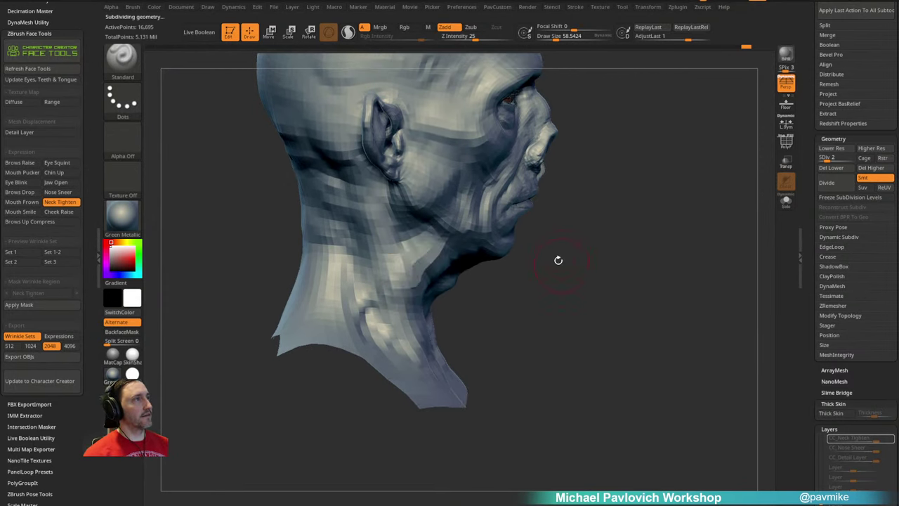
Step: Reduce the draw size to about 26.6, then sculpt and smooth a diagonal tension ridge from the jaw down the neck
right_drag(558, 260, 533, 265)
key(s)
mouse_move(445, 265)
mouse_down()
mouse_move(436, 266)
mouse_move(447, 267)
mouse_up()
right_drag(618, 268, 594, 259)
key(s)
drag(418, 267, 402, 267)
alt+right_drag(569, 285, 555, 306)
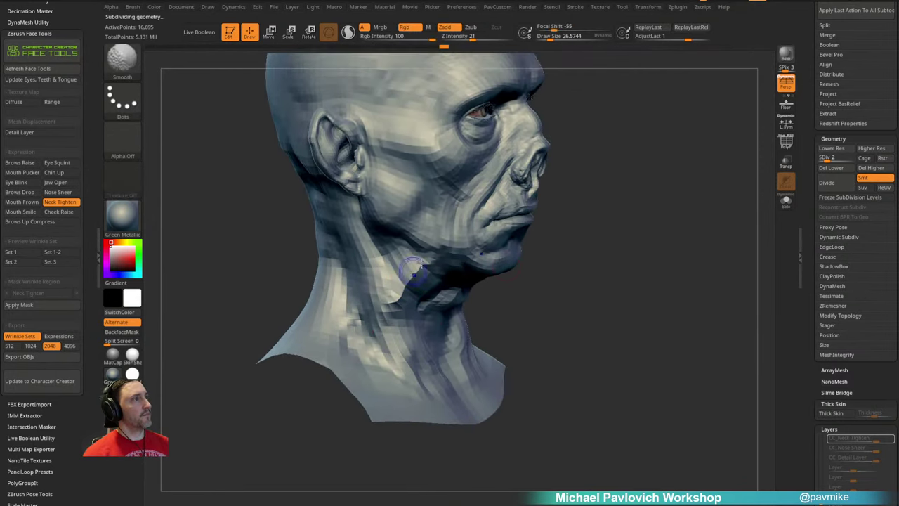
shift+right_drag(553, 265, 584, 264)
drag(394, 302, 358, 344)
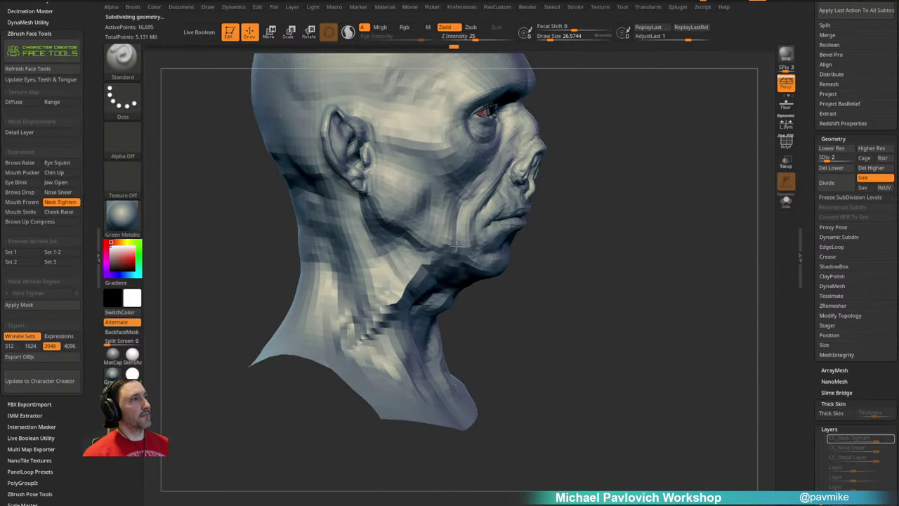
shift+drag(413, 282, 361, 344)
Step: Build up the folds below the jaw on the side of the neck with the Clay brush at draw size about 103.3
right_drag(566, 259, 507, 250)
mouse_move(649, 219)
mouse_down()
mouse_move(594, 195)
mouse_move(665, 205)
mouse_move(657, 199)
mouse_move(674, 165)
mouse_move(355, 191)
mouse_up()
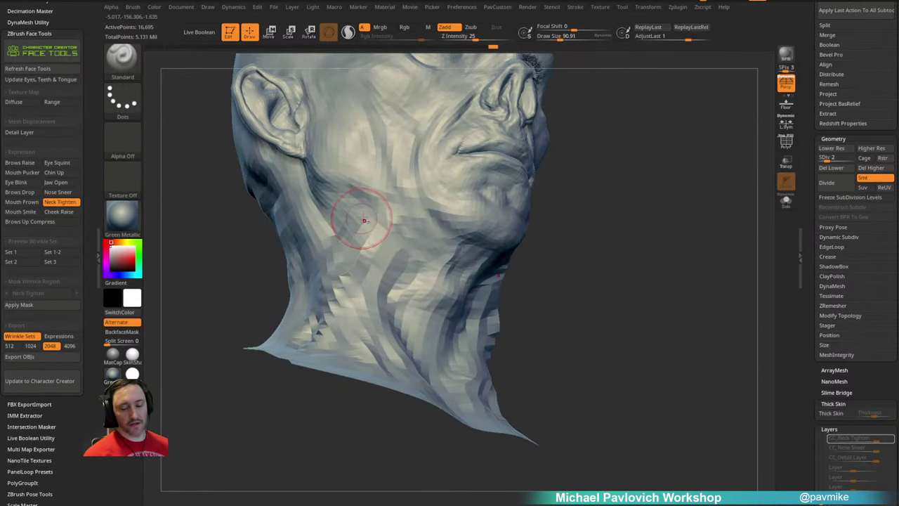
key(b)
key(c)
key(l)
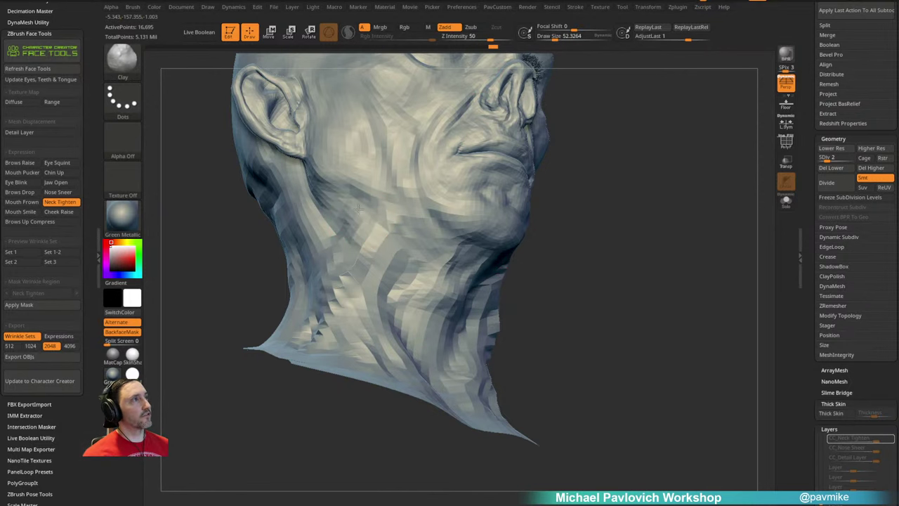
drag(571, 143, 618, 168)
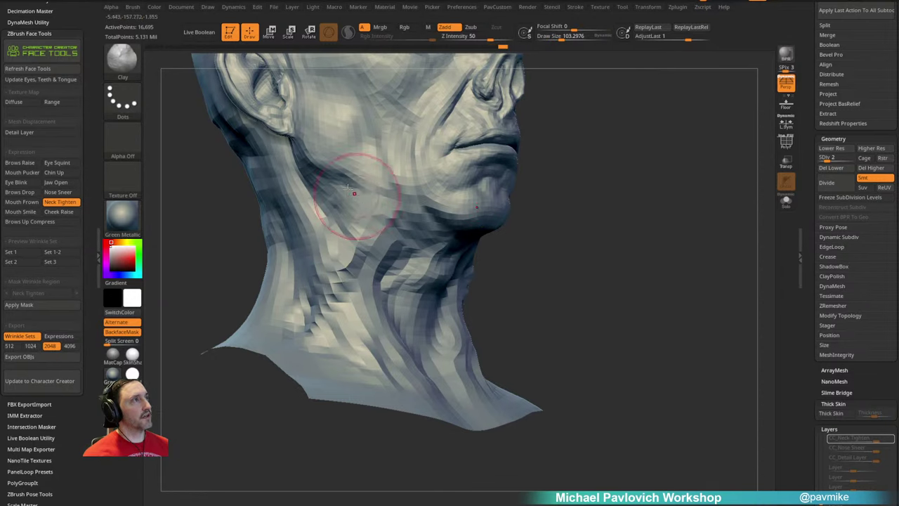
mouse_move(505, 228)
mouse_down()
mouse_move(312, 240)
mouse_move(287, 233)
mouse_move(302, 221)
mouse_up()
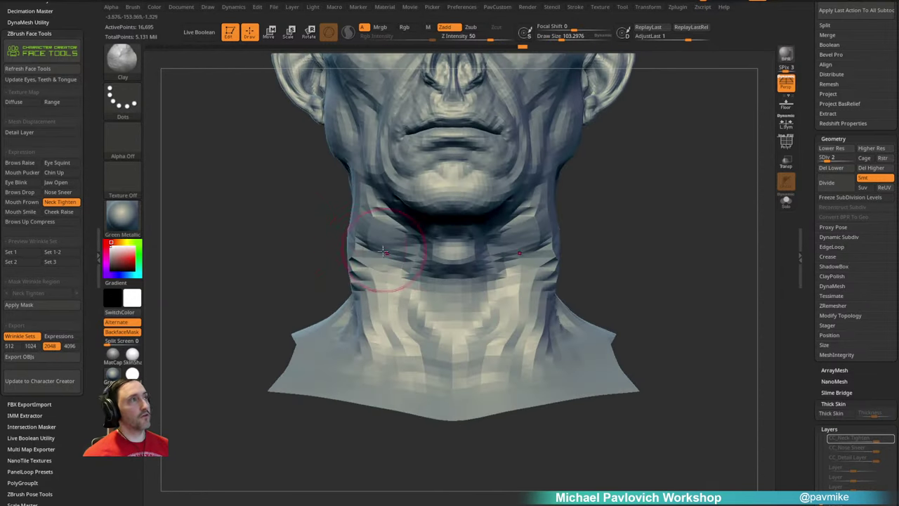
Step: Reshape the outer contour of the neck with the Move brush at a draw size of about 140
key(b)
key(m)
key(v)
drag(316, 253, 321, 233)
key(s)
drag(351, 235, 357, 235)
key(s)
mouse_move(351, 299)
mouse_down()
mouse_move(332, 311)
mouse_move(345, 259)
mouse_up()
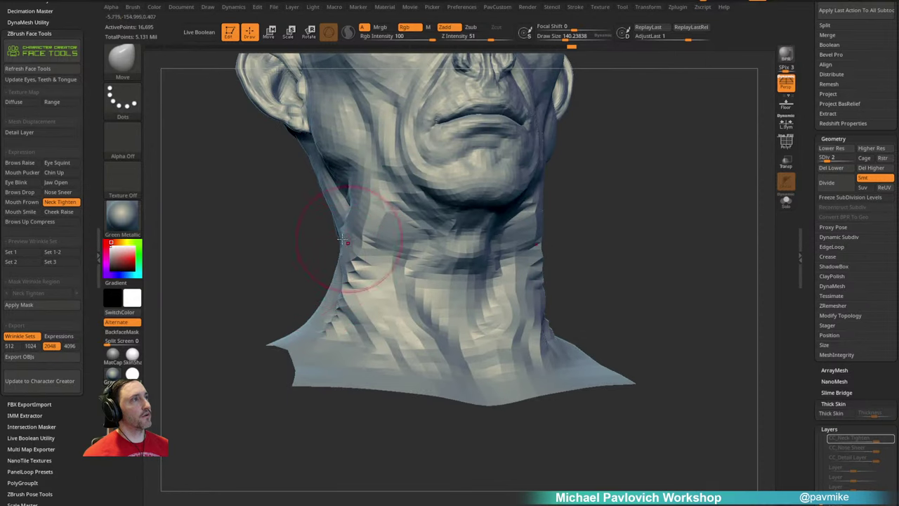
drag(295, 241, 335, 247)
Step: Switch back to the Standard brush and reduce the draw size to about 22.5
mouse_move(611, 224)
alt+mouse_down()
mouse_move(620, 191)
mouse_move(678, 196)
mouse_move(653, 217)
mouse_move(663, 208)
alt+mouse_up()
key(b)
key(s)
key(t)
key(s)
drag(664, 212, 652, 210)
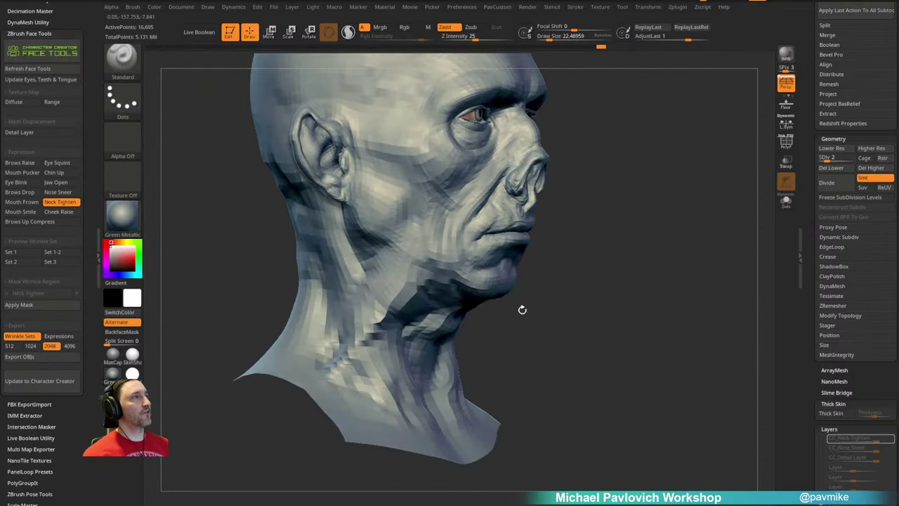
Step: Lower the head to subdivision level 1 and review the tightened neck forms from several angles
drag(522, 309, 640, 262)
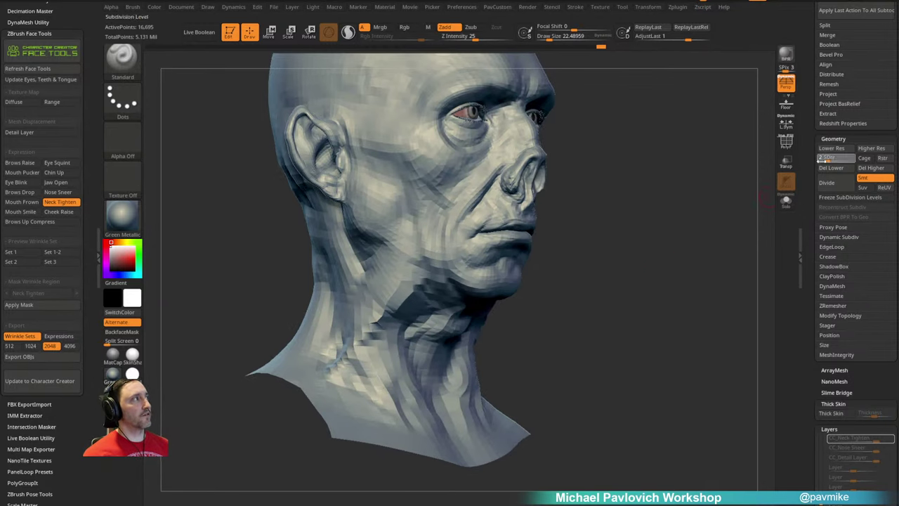
click(823, 158)
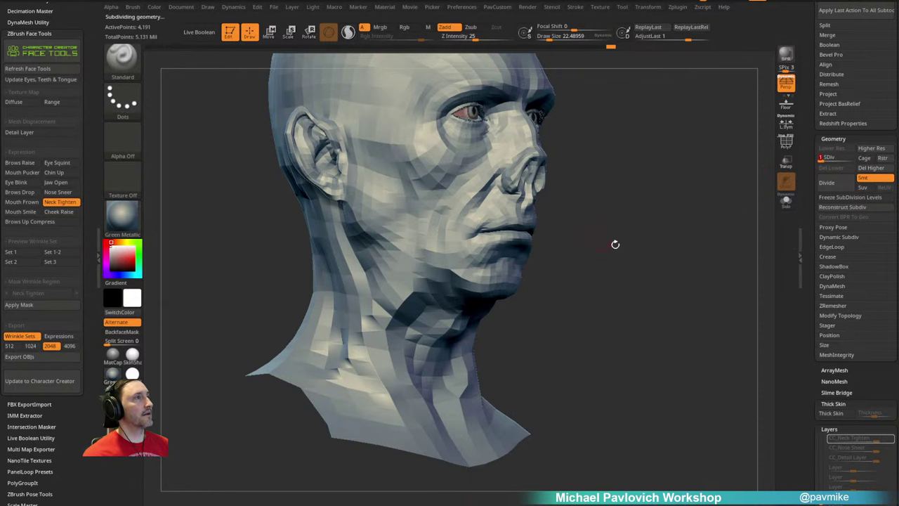
drag(602, 241, 631, 241)
drag(624, 184, 648, 221)
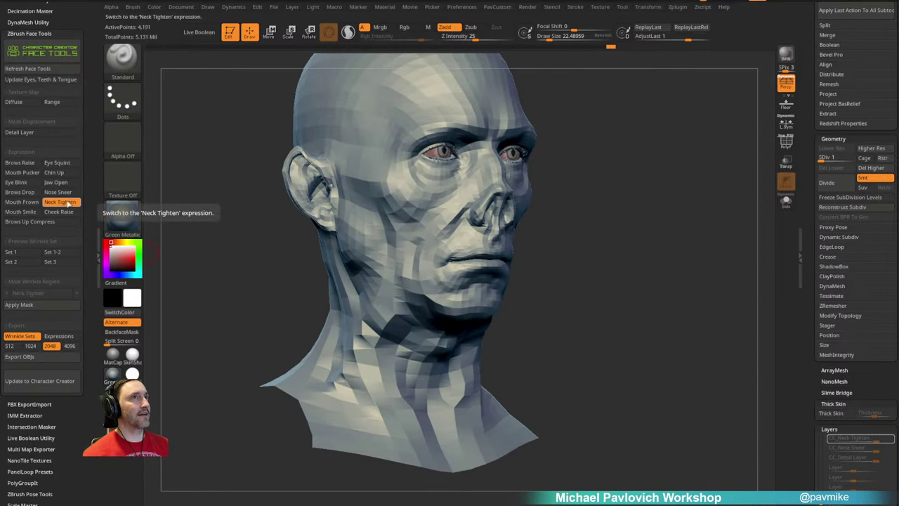
Step: Show the Neck Tighten expression's Range map on the head and apply the SkinShade4 material
click(68, 104)
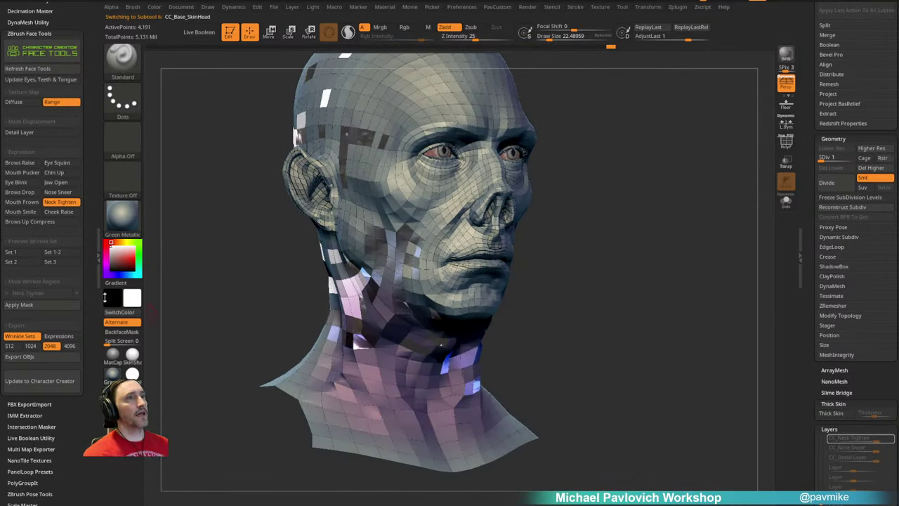
click(132, 353)
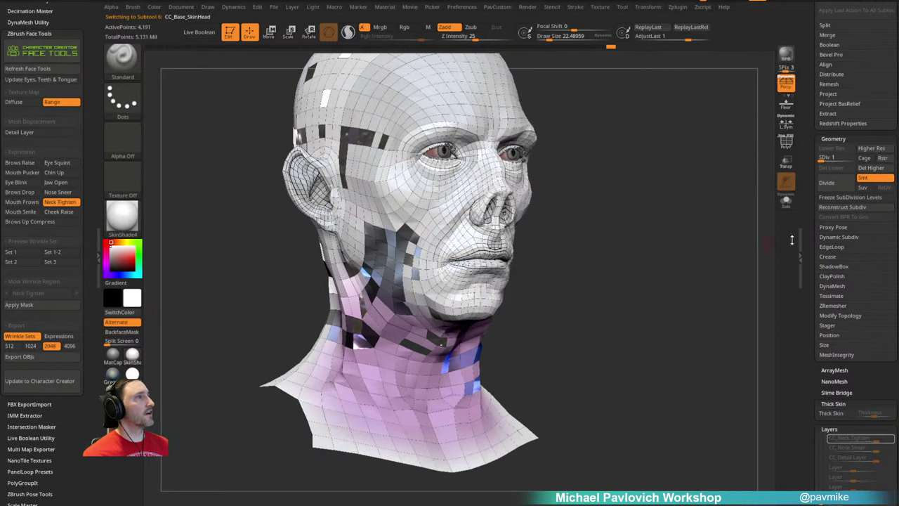
Step: Fill the head with the SkinShade4 material at subdivision level 1, with the draw size at about 83
drag(810, 219, 794, 337)
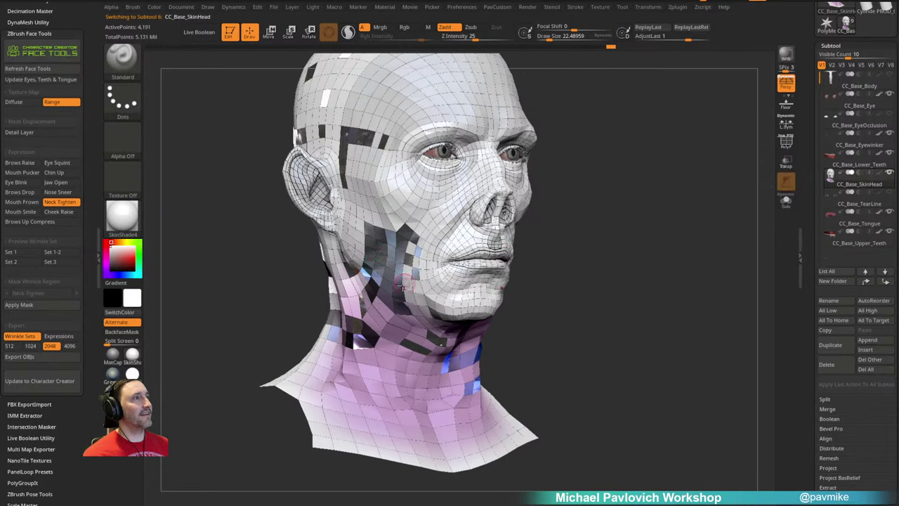
drag(585, 259, 554, 227)
drag(613, 175, 637, 199)
key(s)
drag(638, 201, 563, 196)
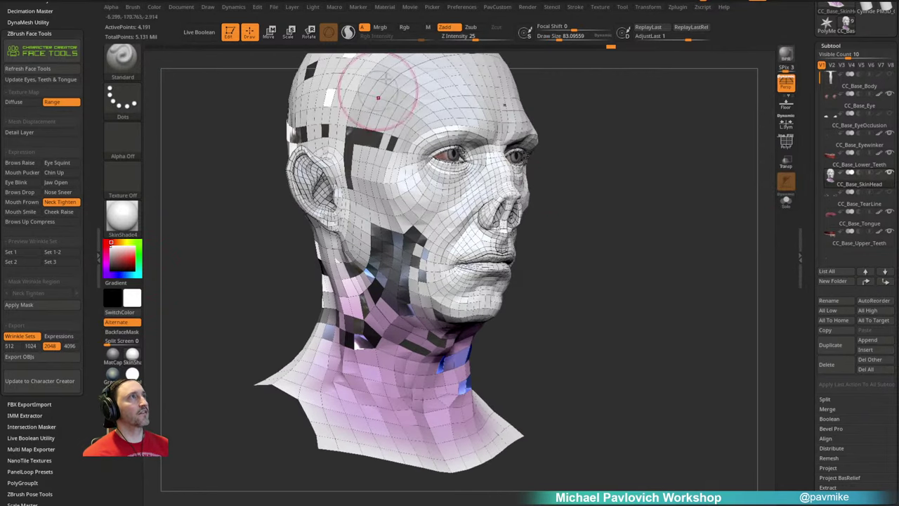
click(156, 7)
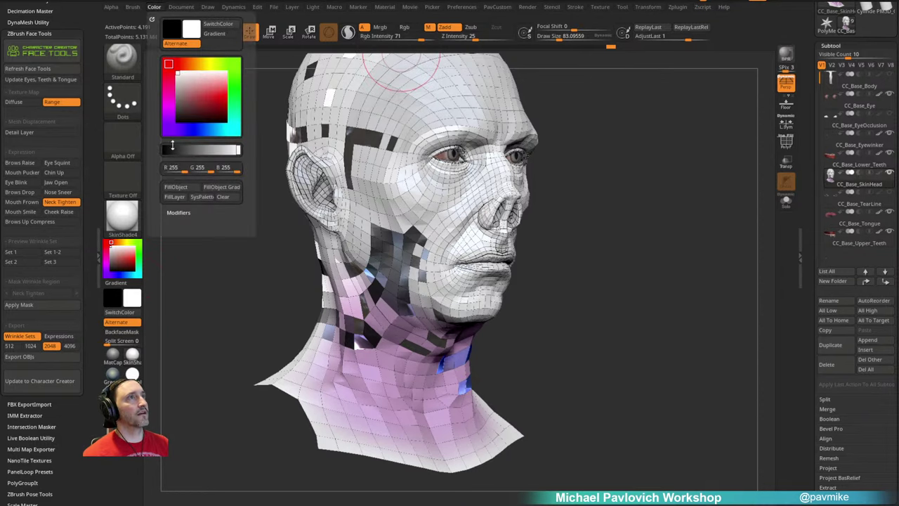
click(173, 188)
Step: Set the draw size to about 68.5, raise the head to subdivision level 3 and refill it with the SkinShade4 material only
drag(596, 245, 594, 225)
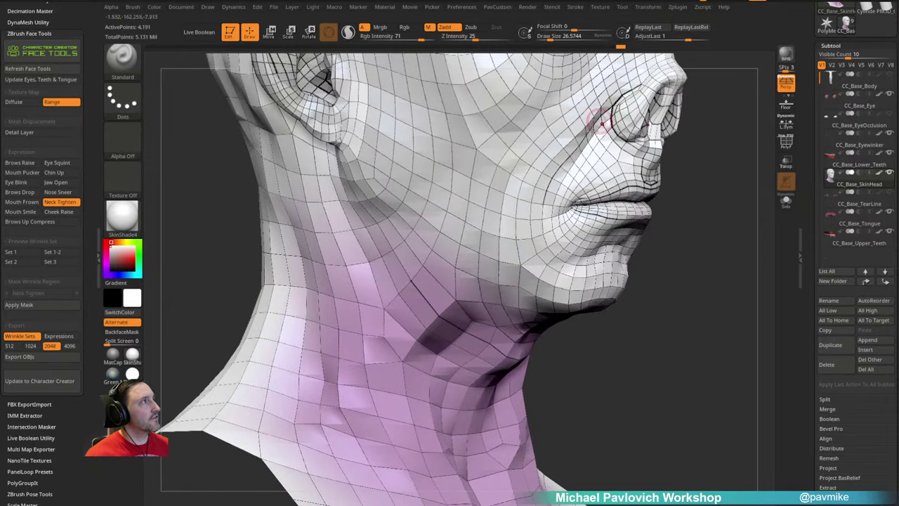
alt+drag(709, 289, 665, 206)
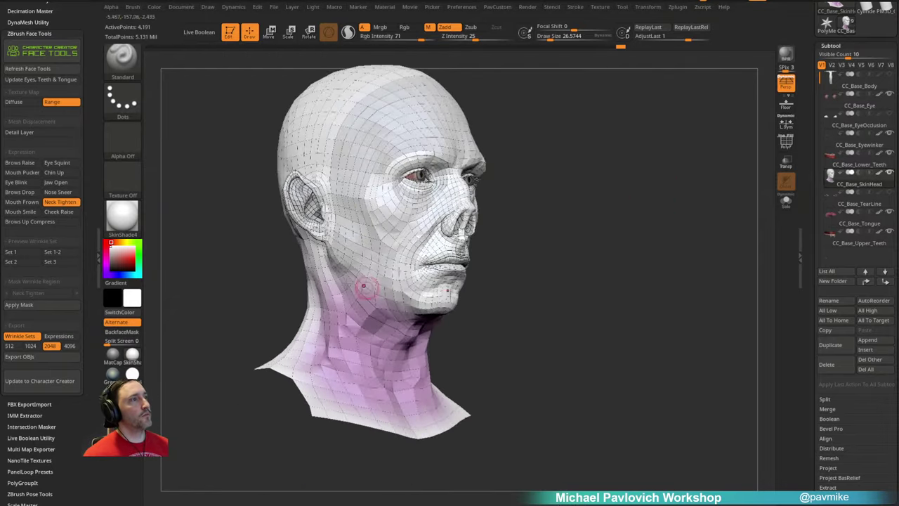
key(s)
drag(363, 311, 383, 311)
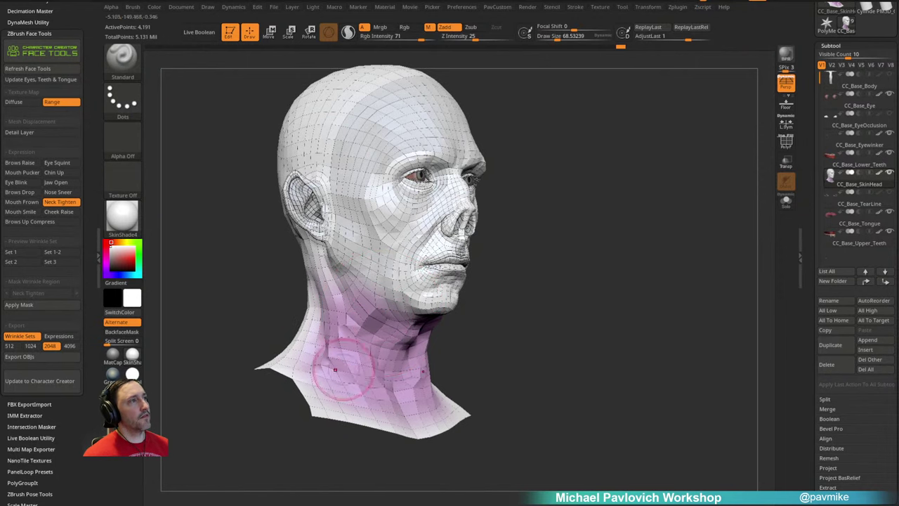
alt+drag(570, 279, 620, 264)
drag(814, 302, 850, 179)
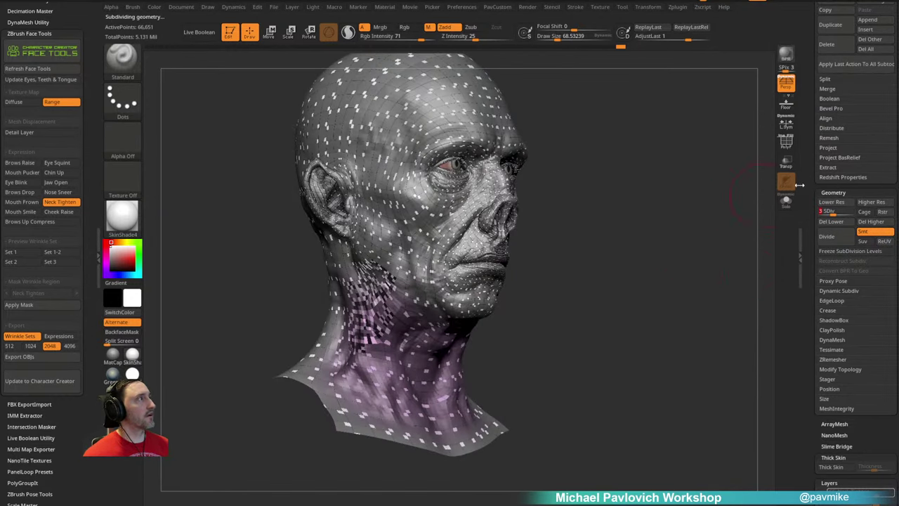
scroll(799, 184, up, 5)
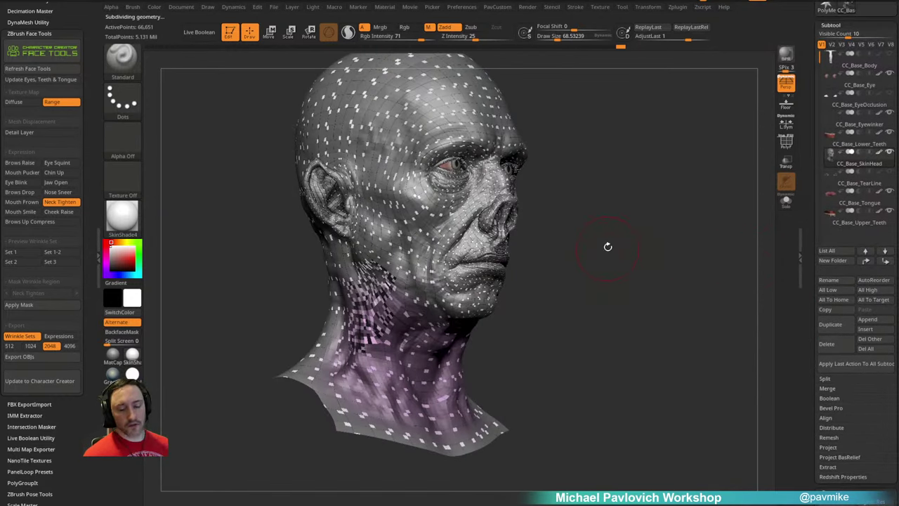
click(428, 29)
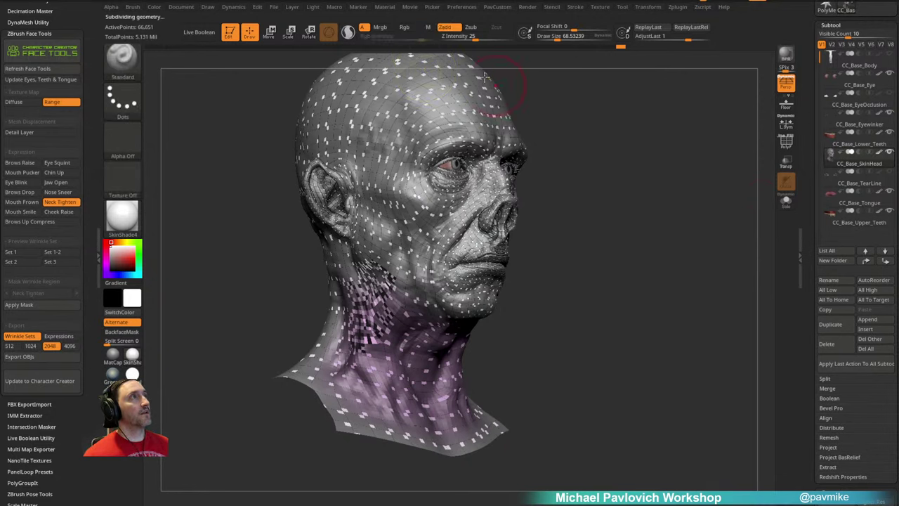
click(154, 7)
click(181, 187)
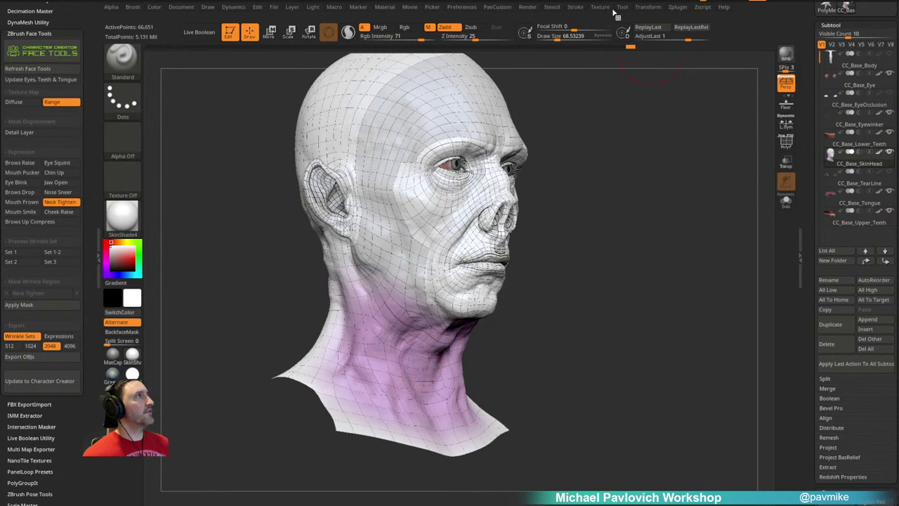
Step: Raise the render preview's Fade Opacity to inspect the neck with faded colours, and restore the full-strength Range map display
click(572, 8)
mouse_move(527, 7)
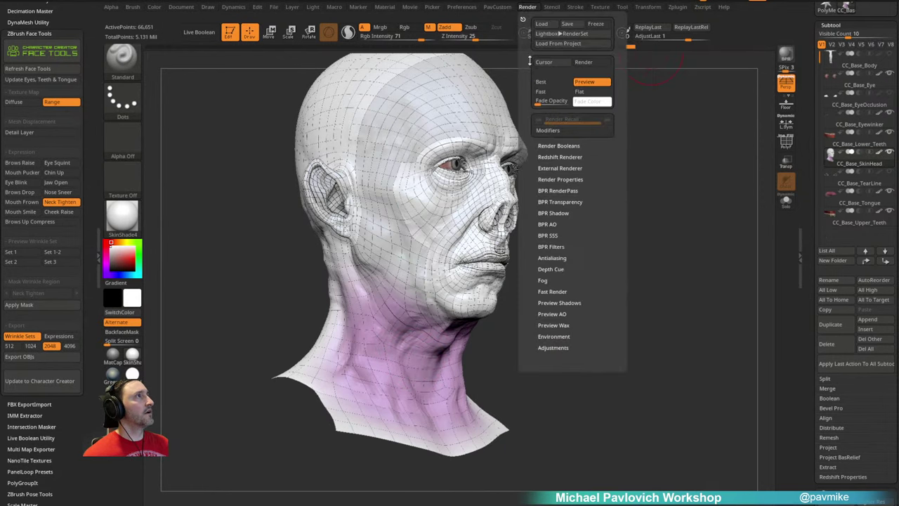
drag(542, 101, 558, 103)
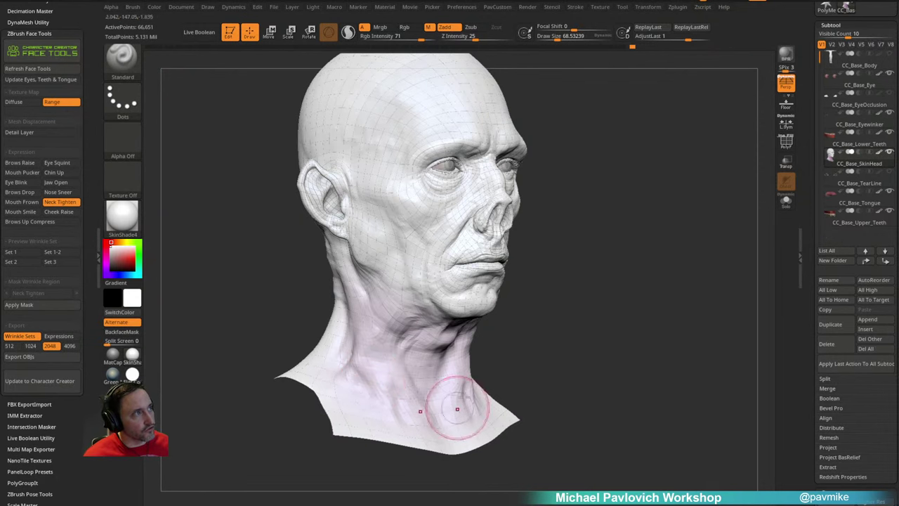
drag(564, 298, 636, 239)
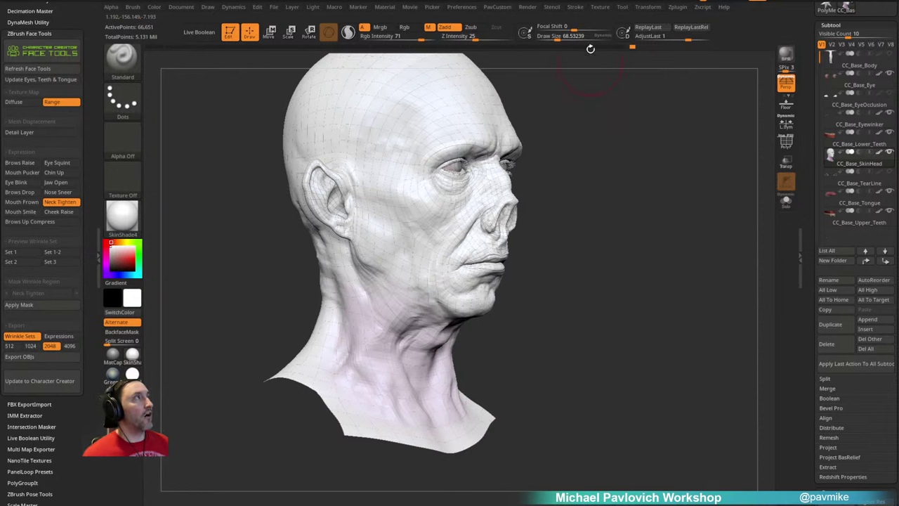
click(538, 9)
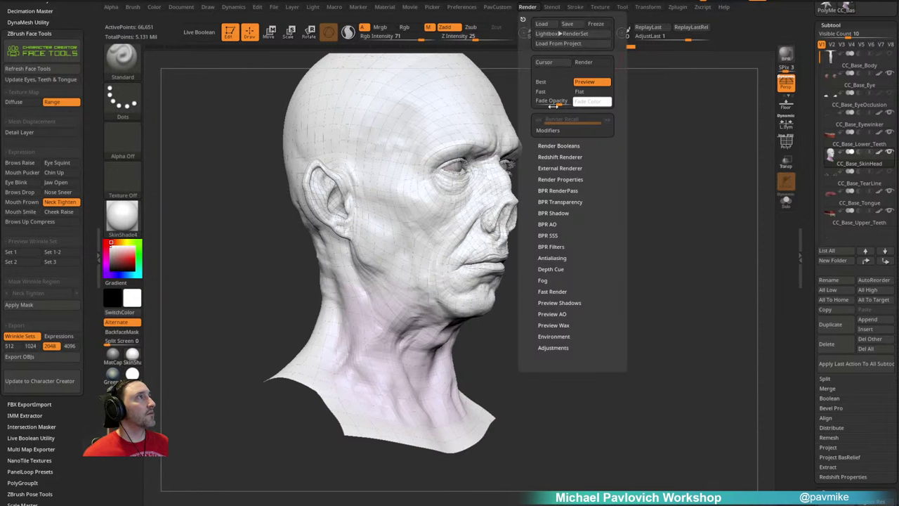
key(shift+f)
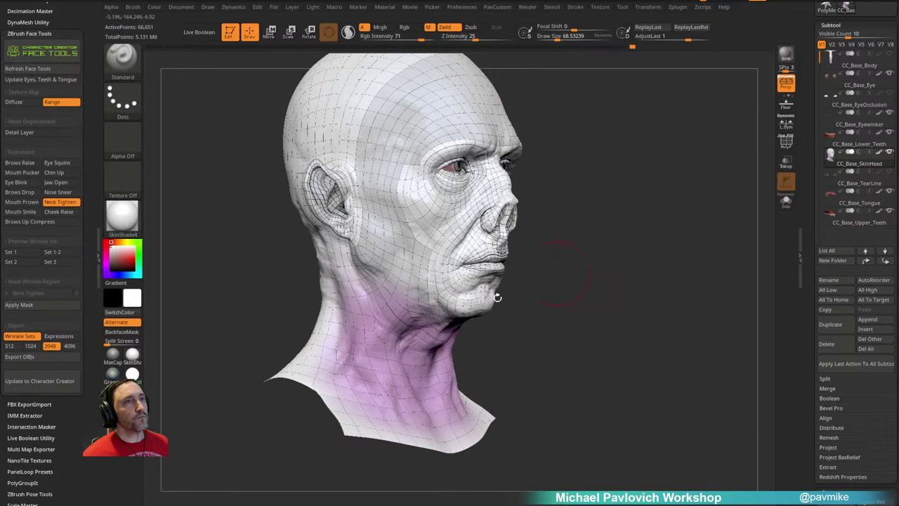
Step: Turn off the Range map, mask the Neck Tighten wrinkle region and show the head in plain material
click(35, 104)
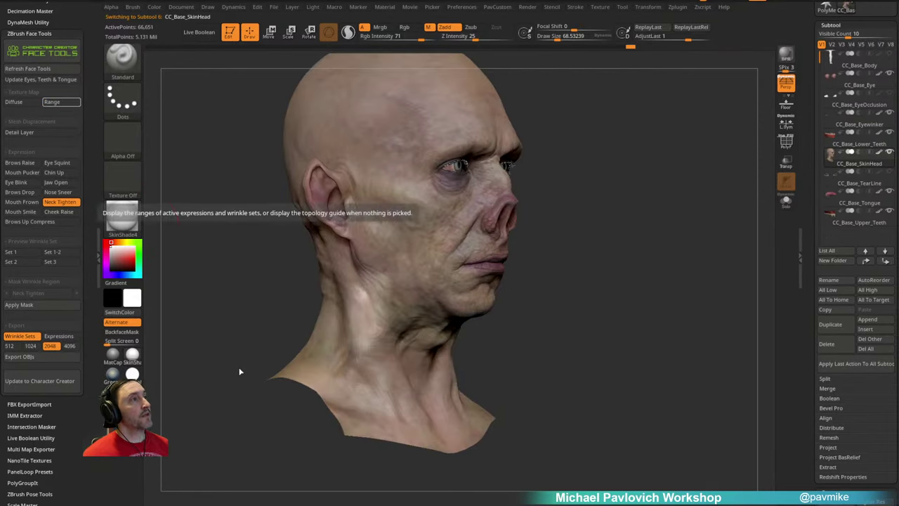
mouse_move(603, 223)
mouse_down()
mouse_move(599, 186)
mouse_move(614, 236)
mouse_up()
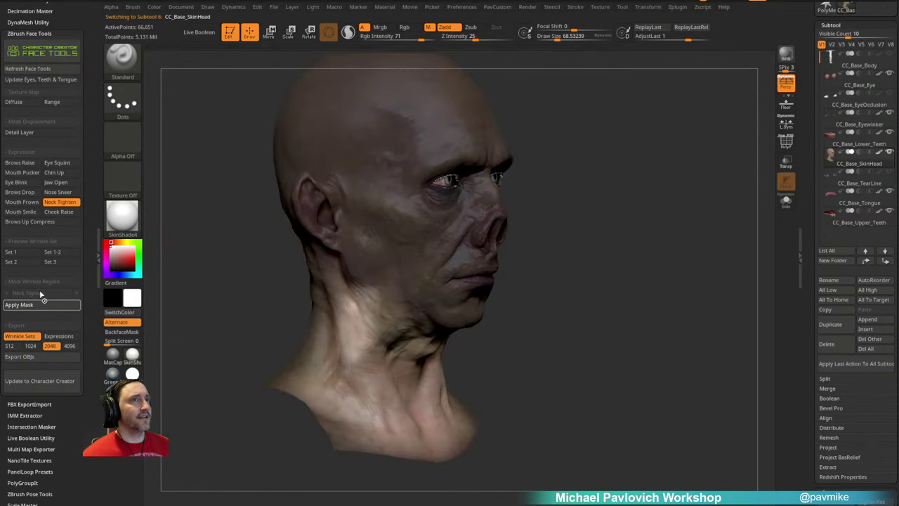
mouse_move(518, 246)
mouse_down()
mouse_move(553, 239)
mouse_move(525, 247)
mouse_up()
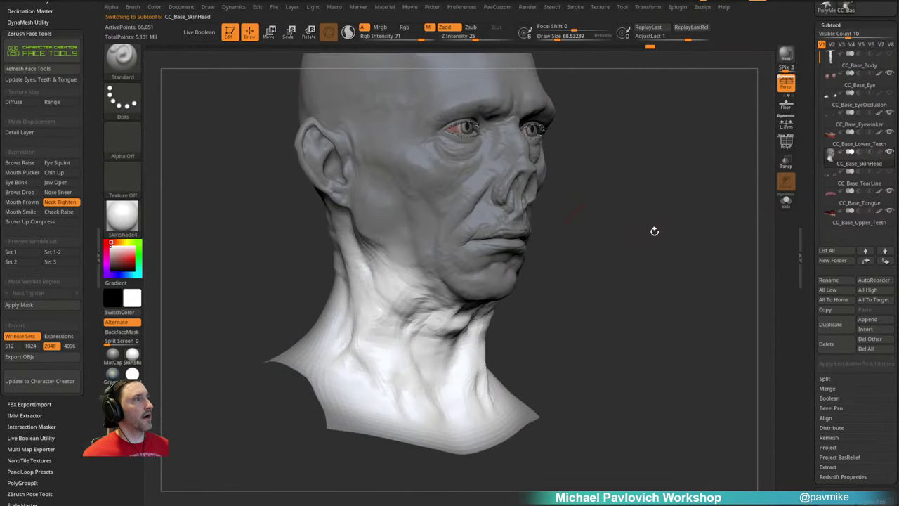
Step: Sculpt folds along the side of the masked neck with the Standard brush at a draw size of about 38
drag(551, 295, 529, 295)
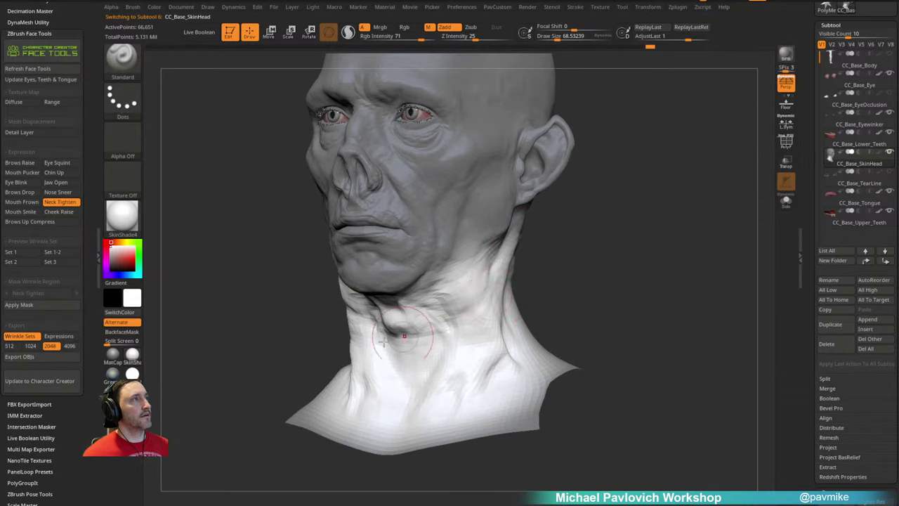
mouse_move(606, 232)
mouse_down()
mouse_move(634, 227)
mouse_move(610, 221)
mouse_move(597, 270)
mouse_up()
mouse_move(642, 291)
mouse_down()
mouse_move(611, 291)
mouse_move(639, 290)
mouse_up()
key(bracketleft)
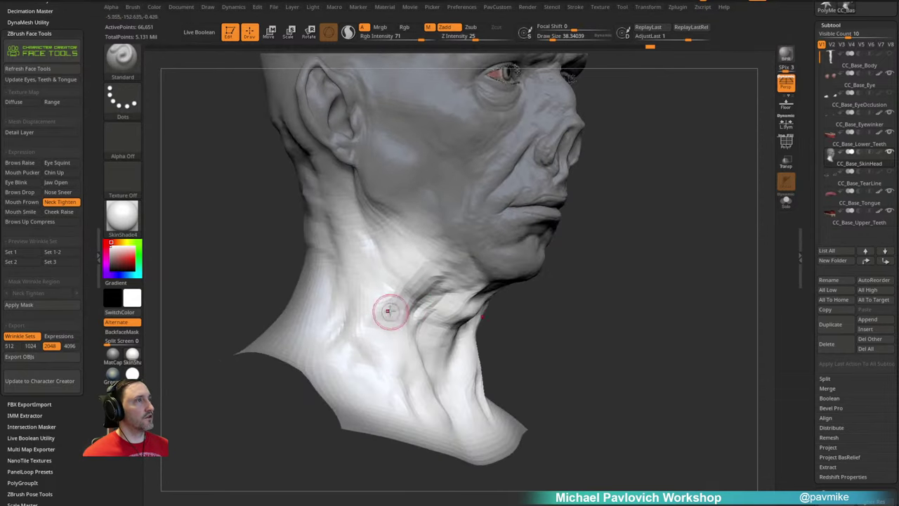
mouse_move(422, 259)
mouse_down()
mouse_move(336, 358)
mouse_move(347, 380)
mouse_up()
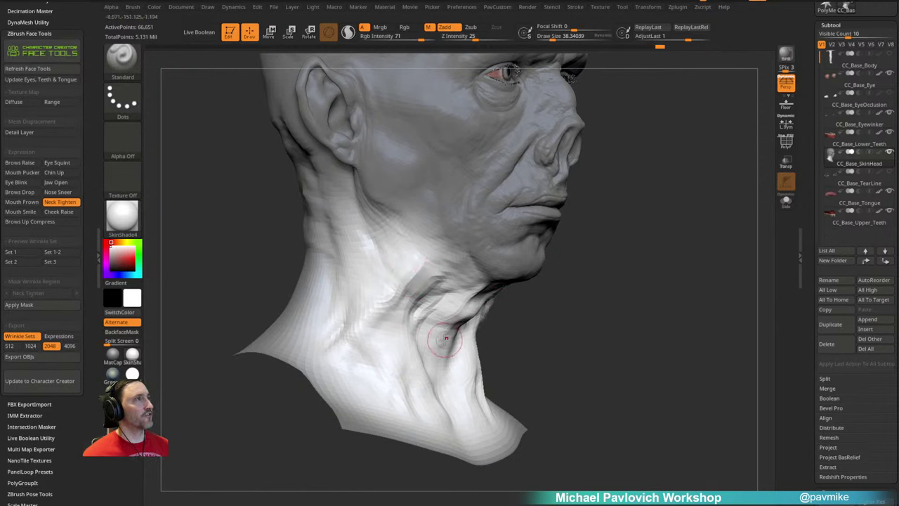
Step: Hide the mask shading on the head by turning off ViewMask
scroll(808, 275, down, 5)
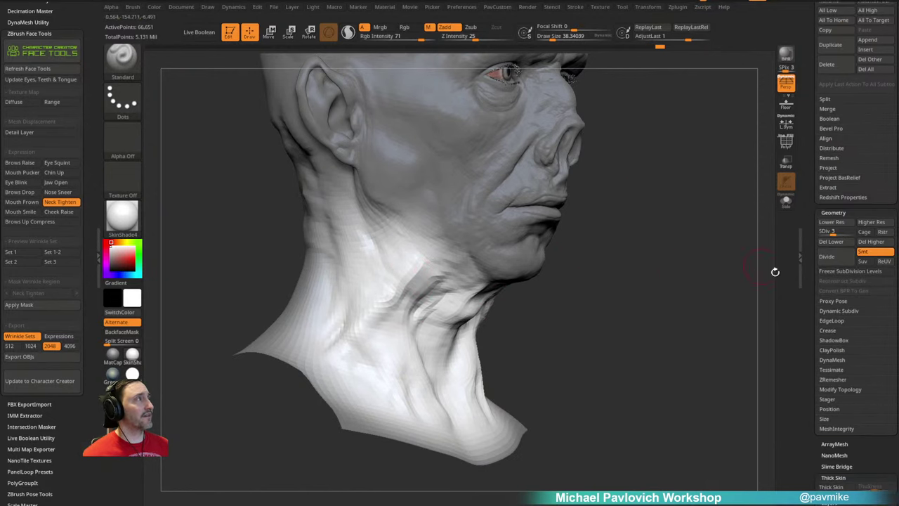
scroll(808, 277, down, 5)
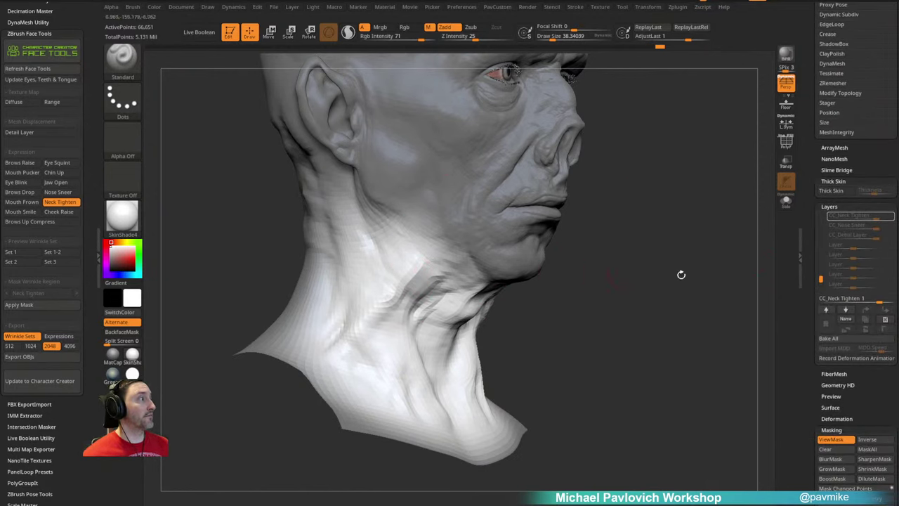
scroll(806, 337, down, 5)
click(835, 257)
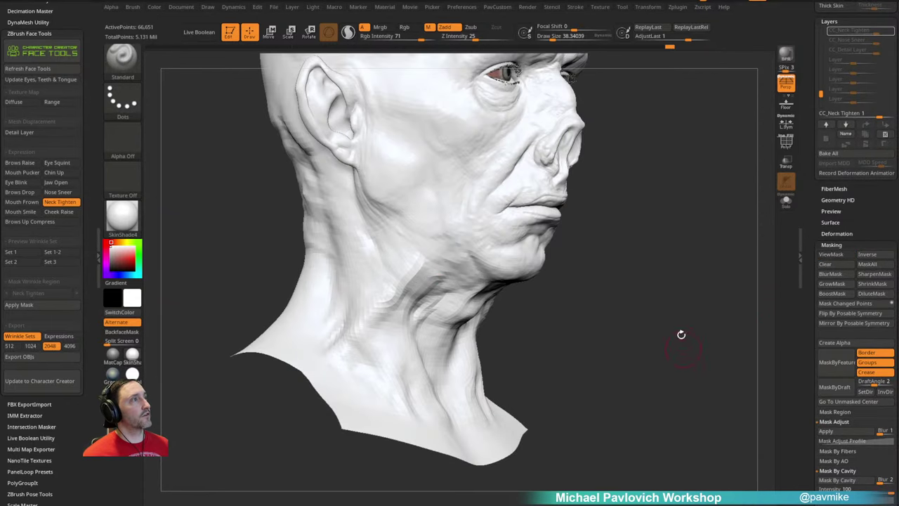
Step: Undo a trial stroke on the jaw and set the Standard brush's Z Intensity to 48
drag(628, 287, 634, 295)
mouse_move(421, 236)
mouse_down()
mouse_move(286, 345)
mouse_move(445, 245)
mouse_up()
key(ctrl+z)
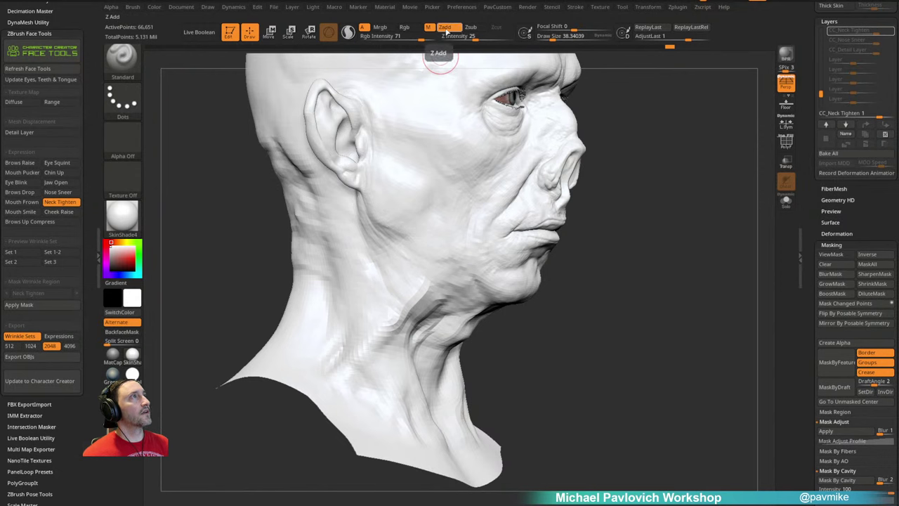
click(489, 36)
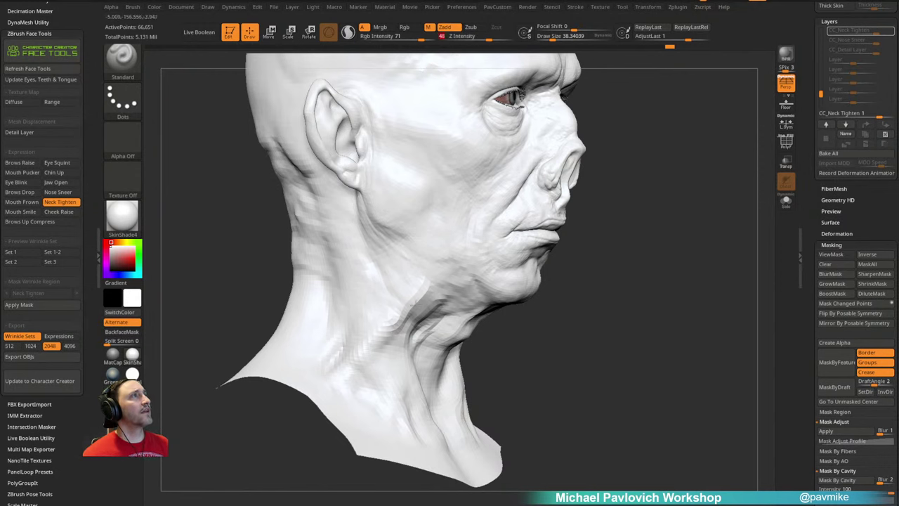
Step: Sculpt strong, exaggerated folds across the jawline and side of the neck at a draw size of up to about 44
mouse_move(346, 330)
mouse_down()
mouse_move(355, 376)
mouse_move(317, 281)
mouse_move(443, 245)
mouse_move(485, 199)
mouse_up()
drag(366, 235, 408, 248)
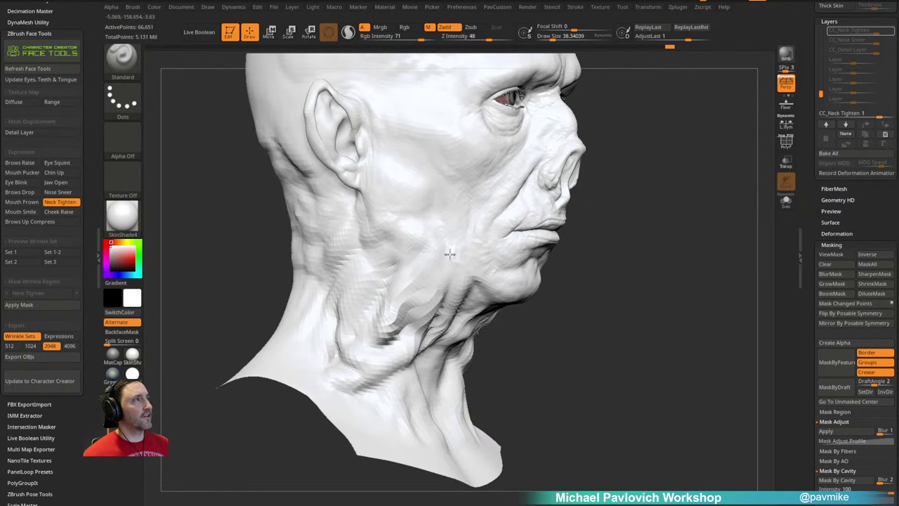
mouse_move(477, 253)
mouse_down()
mouse_move(490, 306)
mouse_move(441, 361)
mouse_move(370, 264)
mouse_move(345, 337)
mouse_up()
ctrl+right_drag(660, 231, 672, 228)
mouse_move(672, 227)
mouse_down()
mouse_move(646, 238)
mouse_move(609, 235)
mouse_move(656, 207)
mouse_move(625, 226)
mouse_move(627, 242)
mouse_move(590, 245)
mouse_up()
key(s)
drag(408, 263, 416, 244)
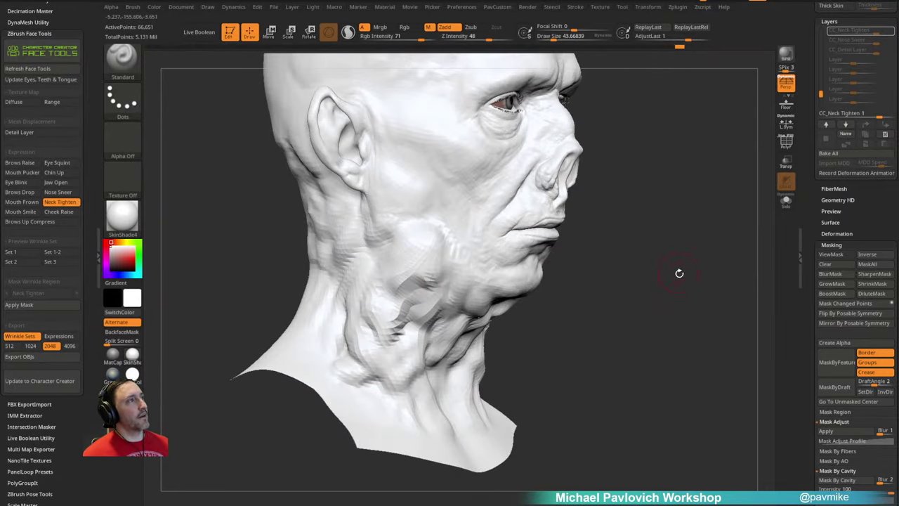
Step: Undo the exaggerated neck folds and switch the head to the Green Metallic material
key(ctrl+z)
drag(680, 249, 242, 302)
click(113, 373)
alt+drag(642, 191, 691, 204)
drag(552, 304, 393, 302)
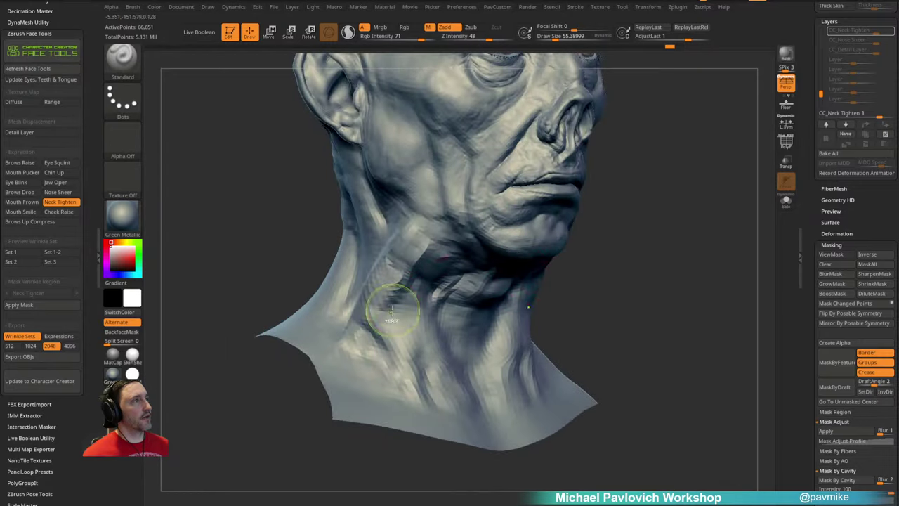
Step: Set Rgb Intensity to 41 and the draw size to 28.75, and check the head from the front
drag(425, 37, 409, 36)
mouse_move(281, 288)
mouse_down()
mouse_move(354, 300)
mouse_move(397, 258)
mouse_up()
mouse_move(706, 196)
shift+mouse_down()
mouse_move(649, 181)
mouse_move(560, 136)
shift+mouse_up()
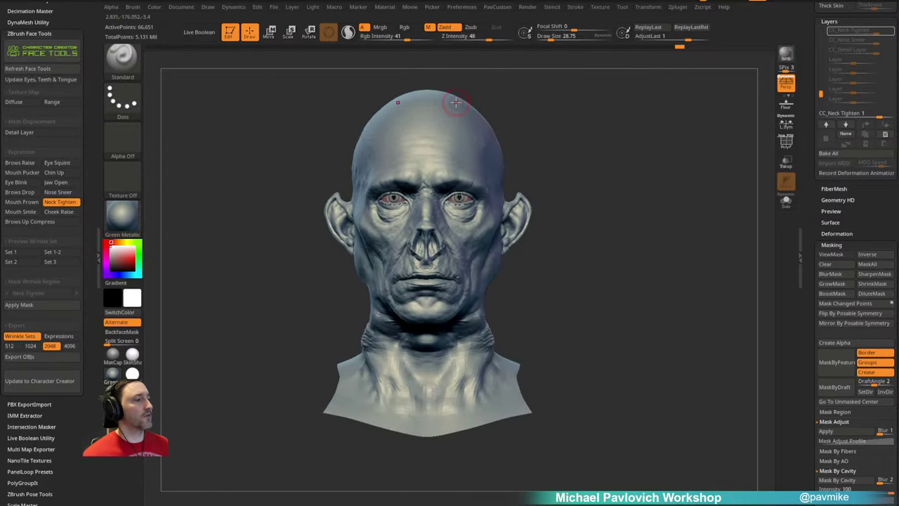
Step: Open the saved creature head project with the painted skin, replacing the current session
click(276, 10)
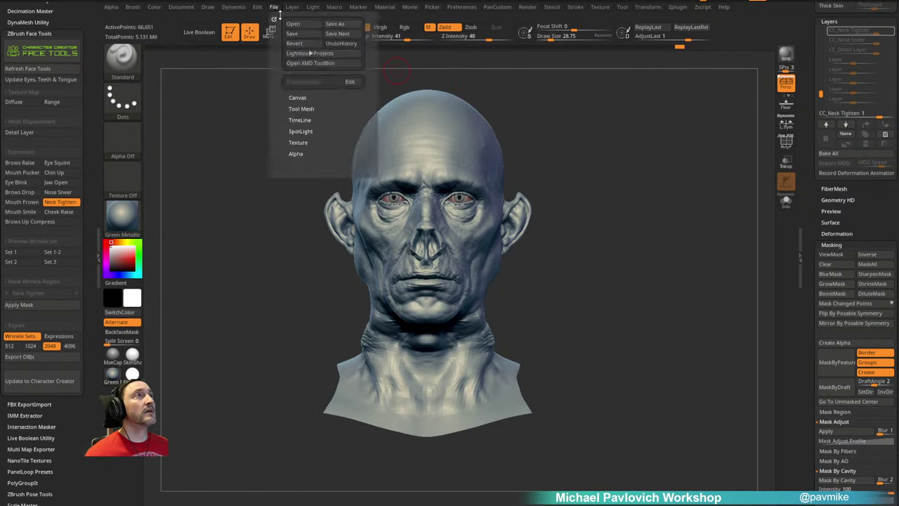
click(295, 24)
click(552, 278)
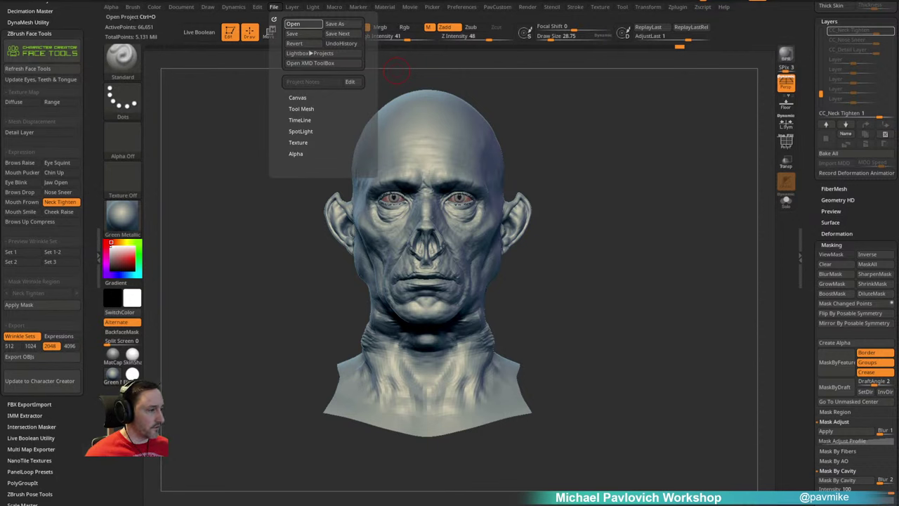
click(293, 24)
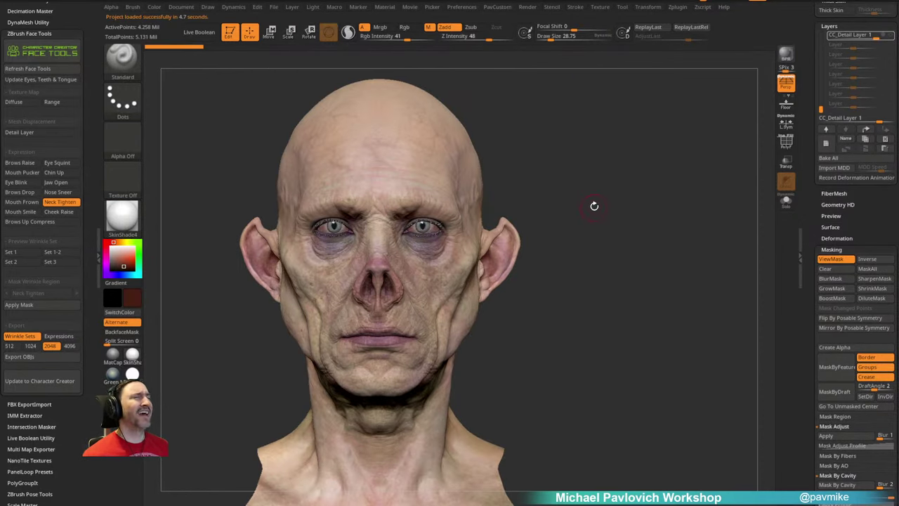
Step: Frame the reopened head in a three-quarter view and set the draw size to about 46.5
drag(587, 163, 601, 215)
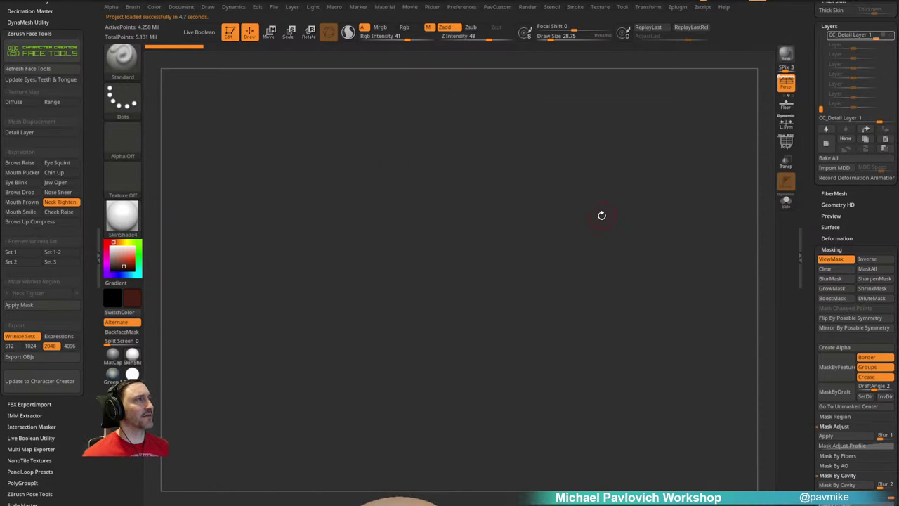
key(f)
alt+drag(662, 199, 625, 207)
key(s)
drag(610, 206, 626, 194)
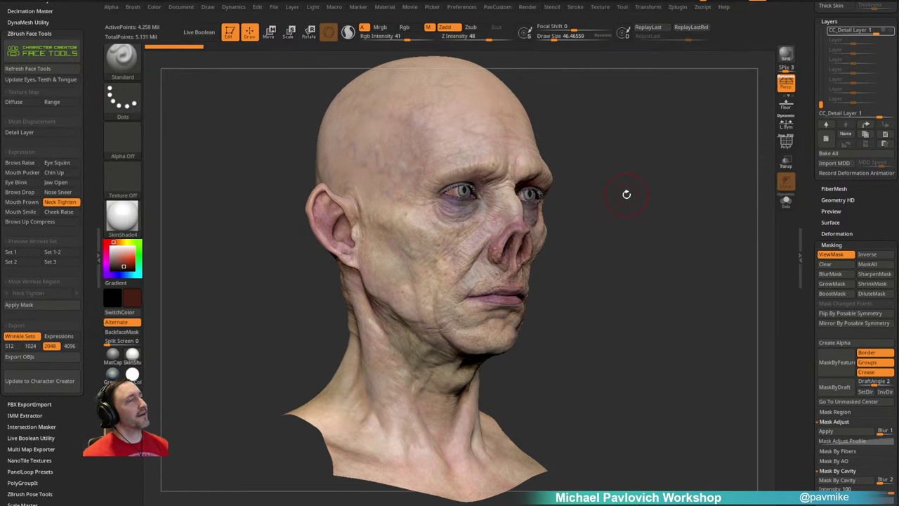
Step: Turn the creature head to the front, refresh the Face Tools, and collapse the Masking section
mouse_move(626, 195)
mouse_down()
mouse_move(658, 169)
mouse_move(692, 178)
mouse_move(612, 190)
mouse_up()
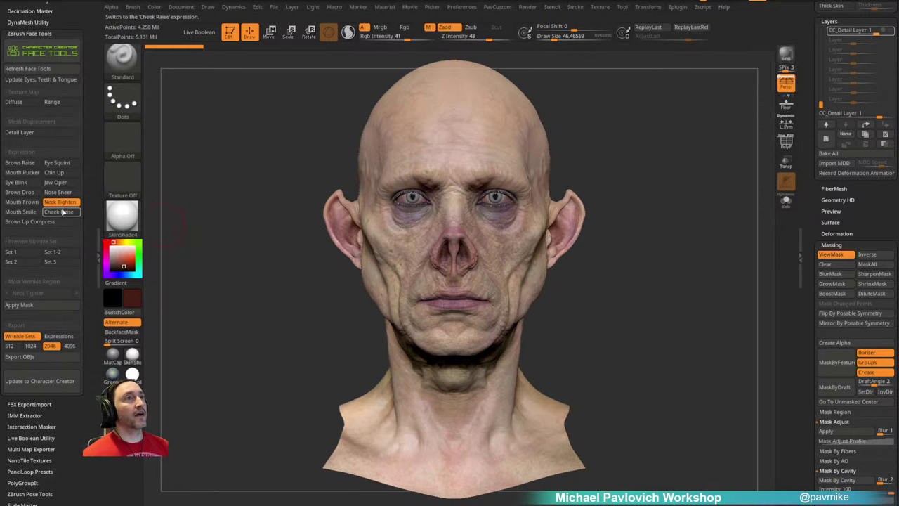
click(28, 68)
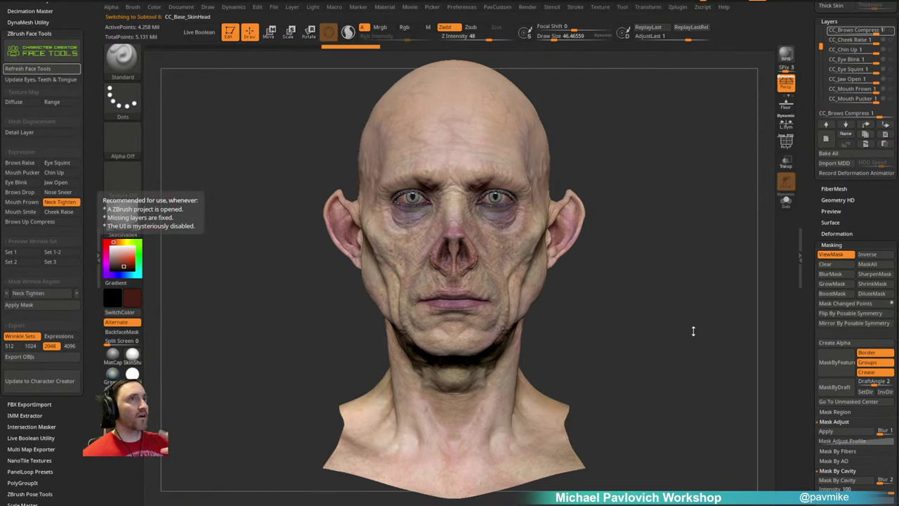
shift+click(834, 244)
click(832, 230)
click(839, 251)
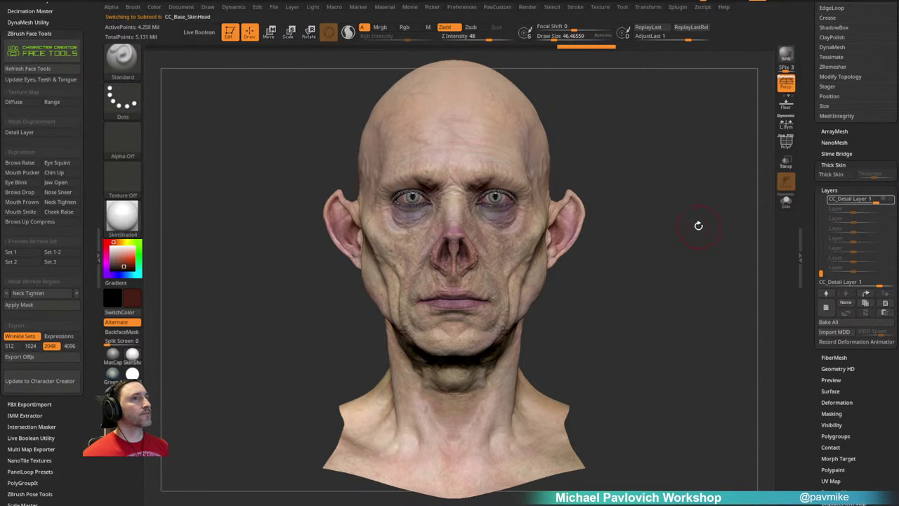
Step: Inspect the Neck Tighten wrinkles in a three-quarter view, comparing the Flat Color and SkinShade4 materials
drag(665, 237, 678, 238)
mouse_move(602, 237)
mouse_down()
mouse_move(564, 307)
mouse_move(561, 294)
mouse_move(507, 307)
mouse_up()
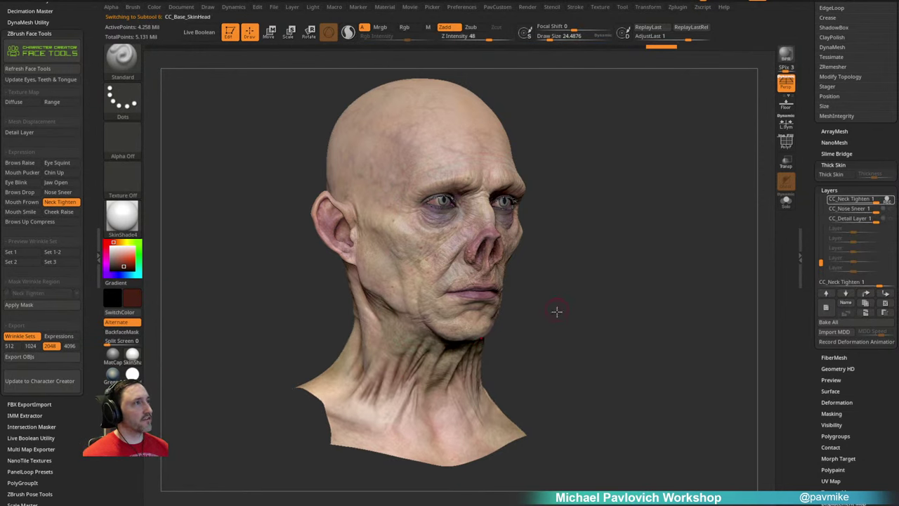
click(132, 374)
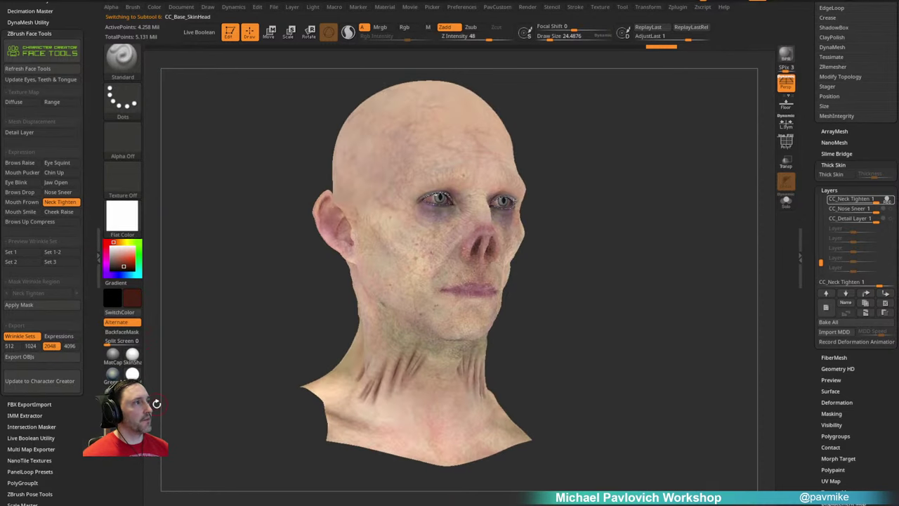
click(135, 353)
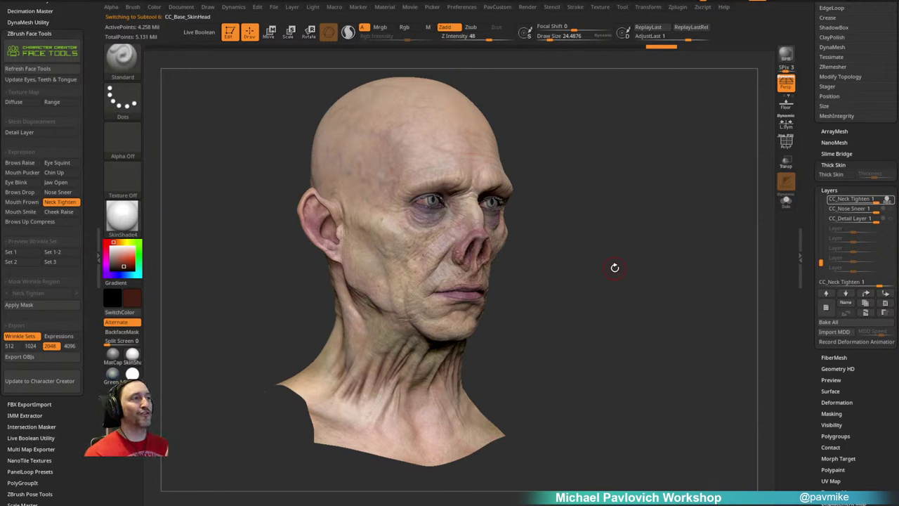
Step: Apply the Neck Tighten wrinkle mask to check its region, switch that expression off, and return to the front view
click(9, 306)
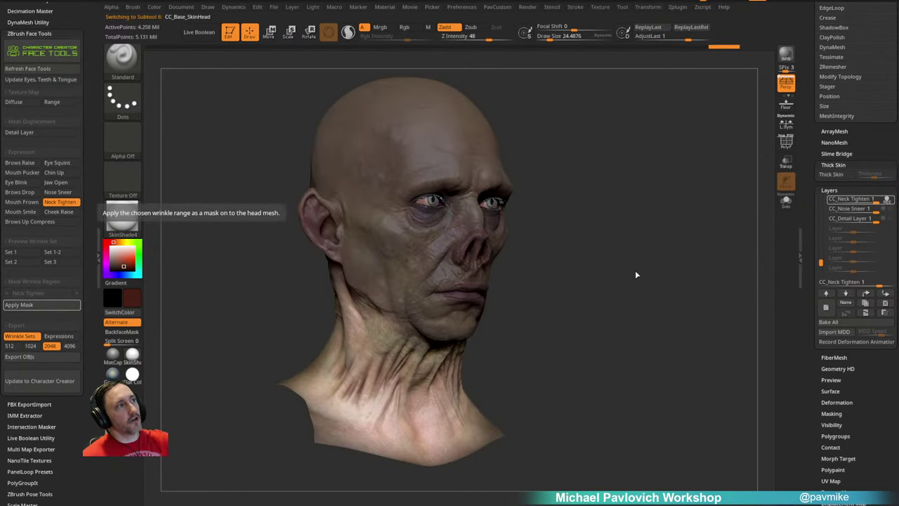
drag(578, 236, 571, 281)
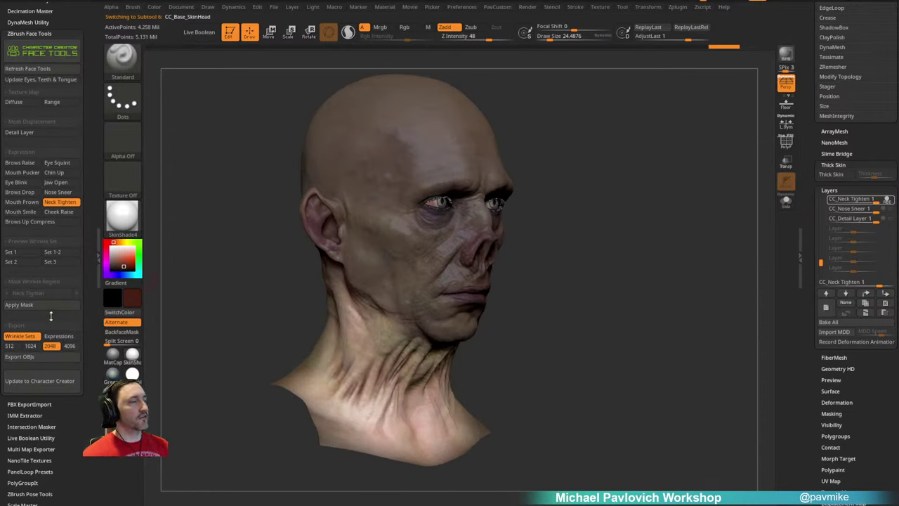
click(65, 203)
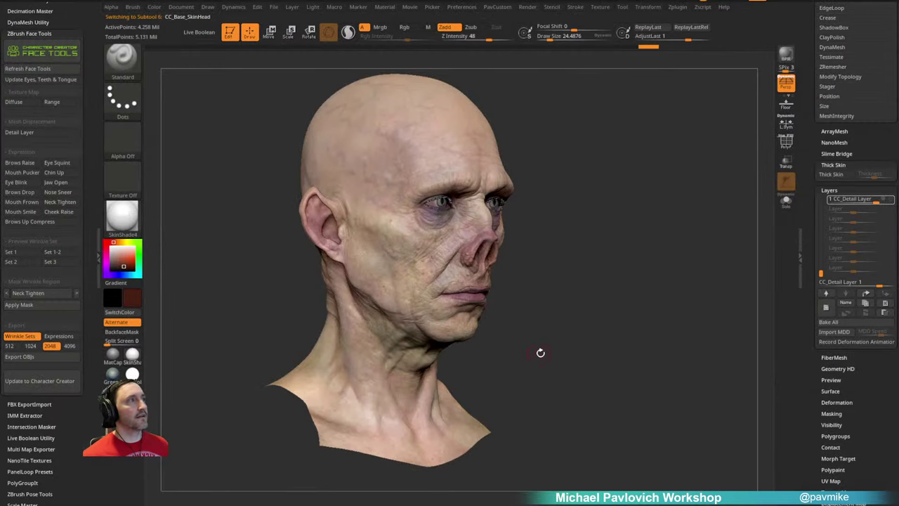
drag(555, 351, 613, 359)
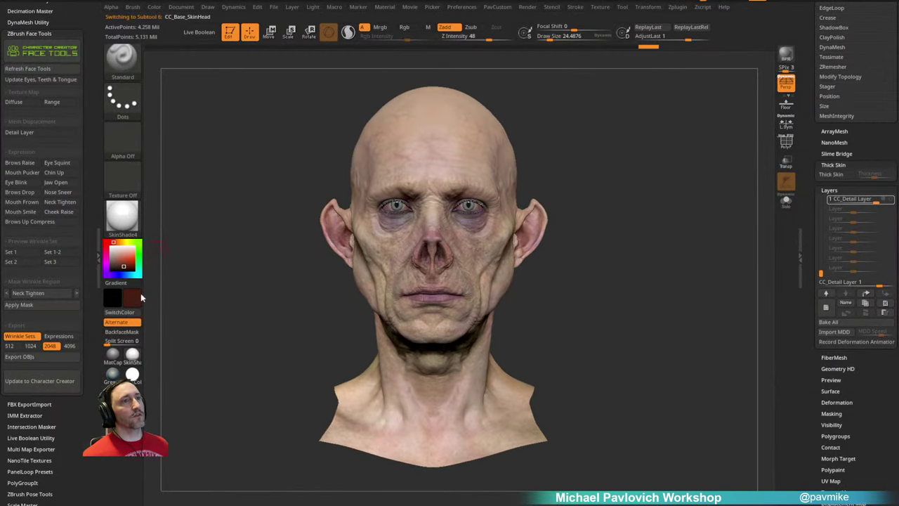
Step: Open the Update to Character Creator settings and turn Base Update off
click(39, 380)
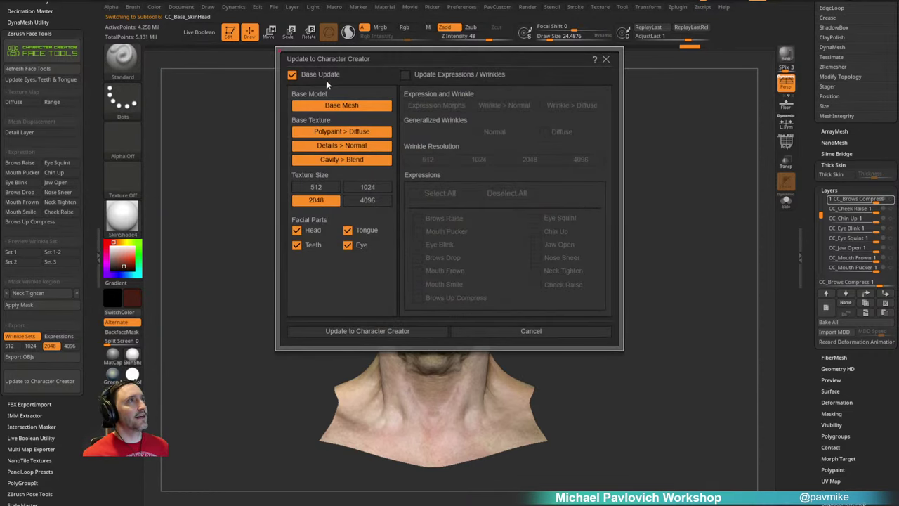
click(291, 74)
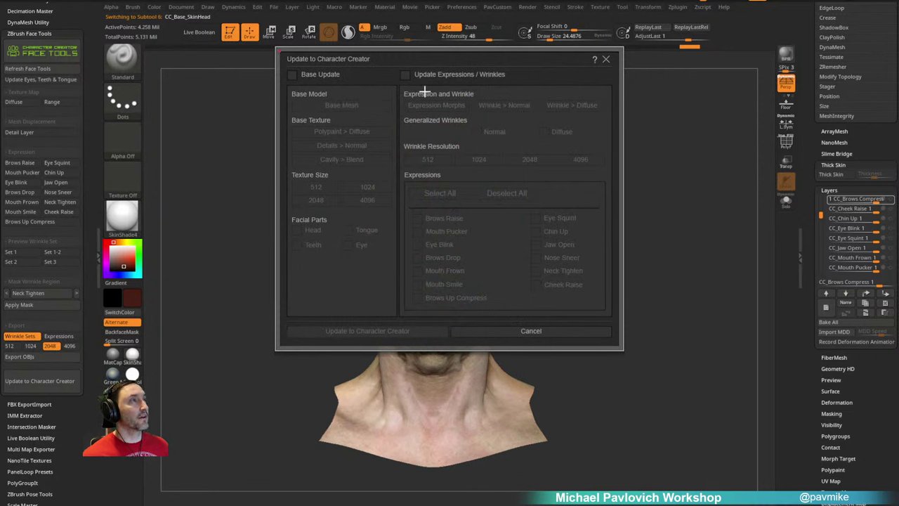
click(301, 76)
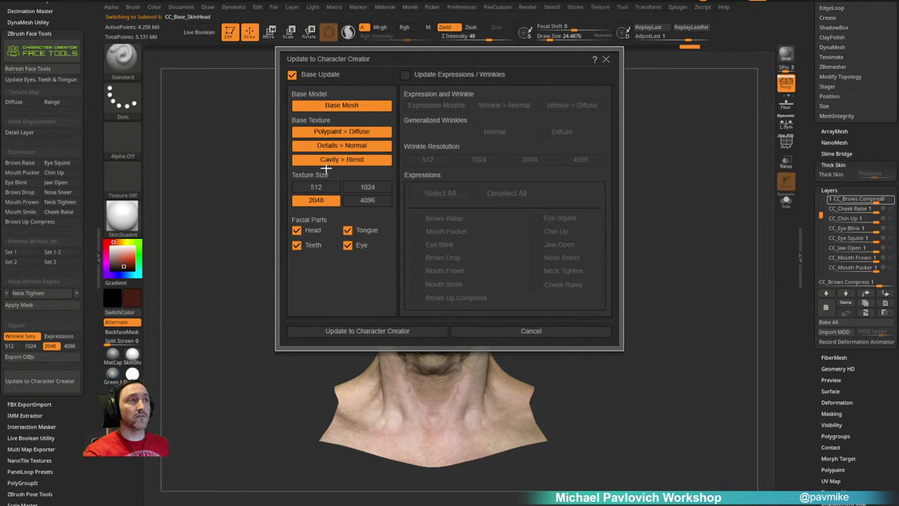
click(291, 76)
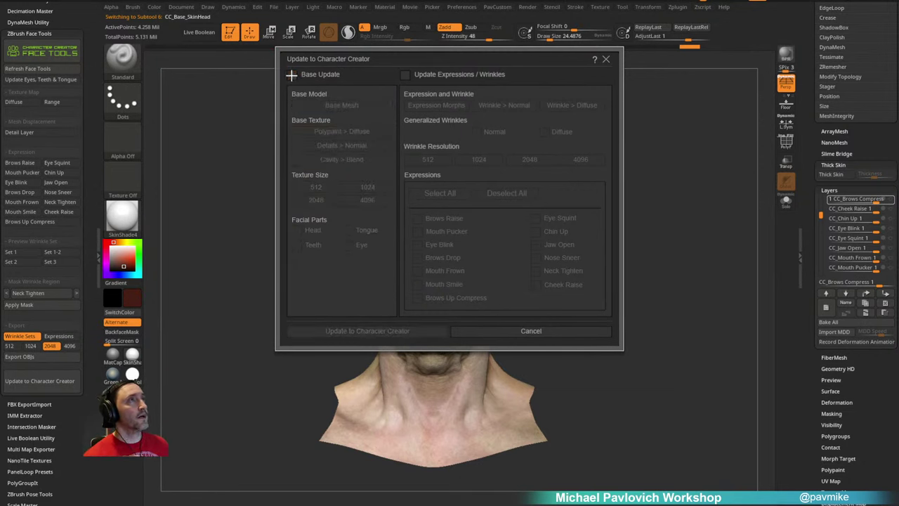
Step: Enable Update Expressions / Wrinkles with Wrinkle > Diffuse, and turn off the generalized Normal and Diffuse wrinkles
click(404, 75)
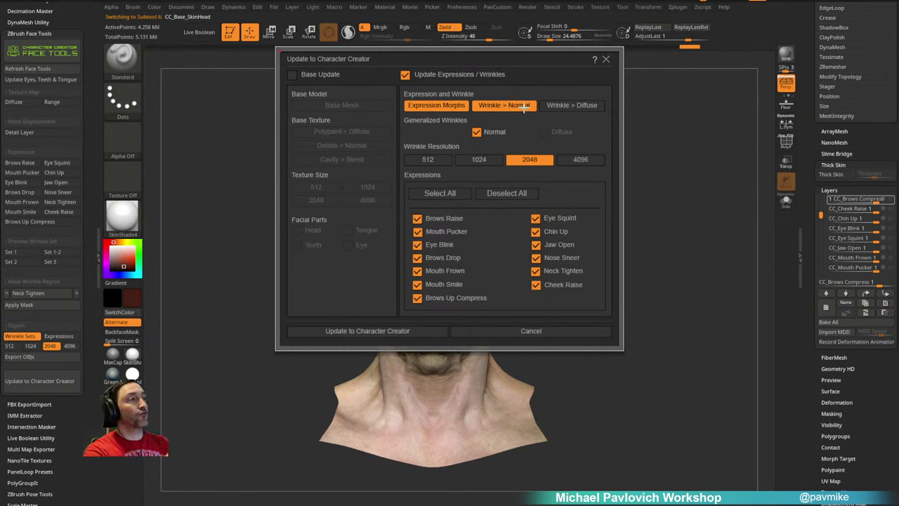
click(571, 108)
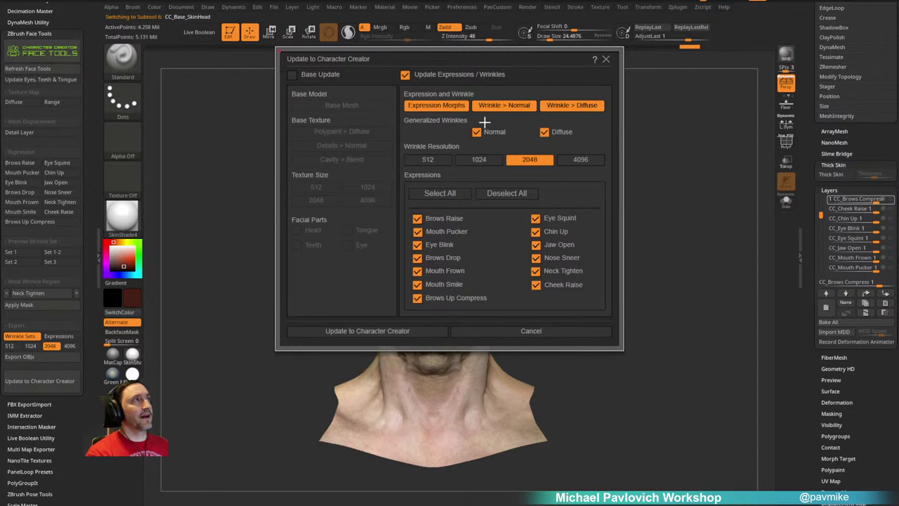
click(484, 132)
click(544, 132)
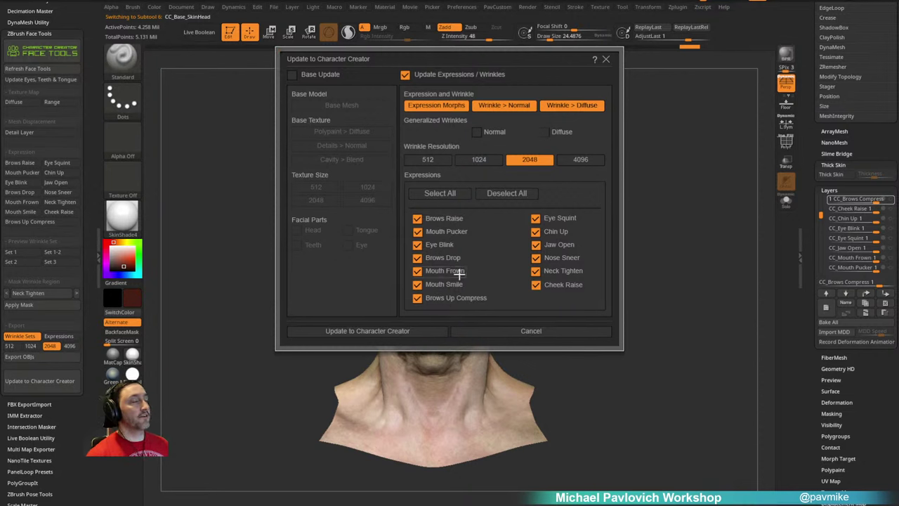
Step: Try limiting the expressions to Neck Tighten, reselect all of them, and send the update to Character Creator
click(495, 194)
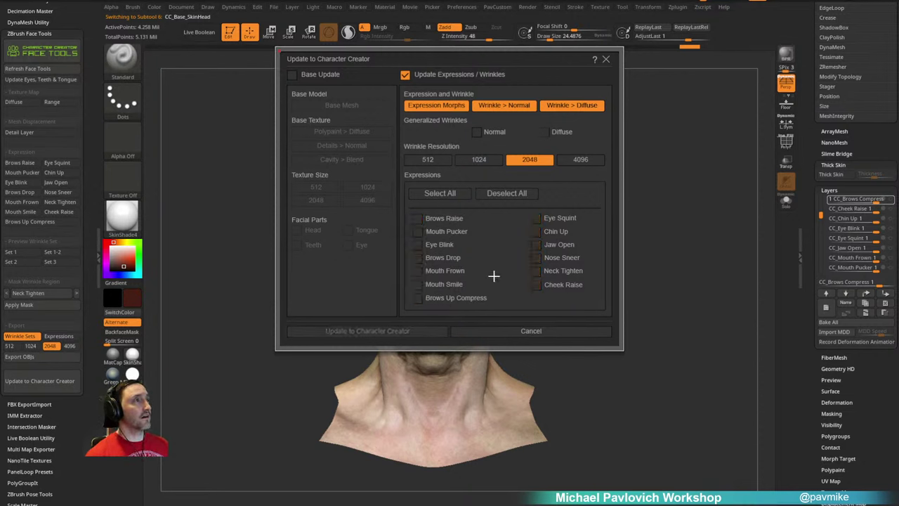
click(561, 271)
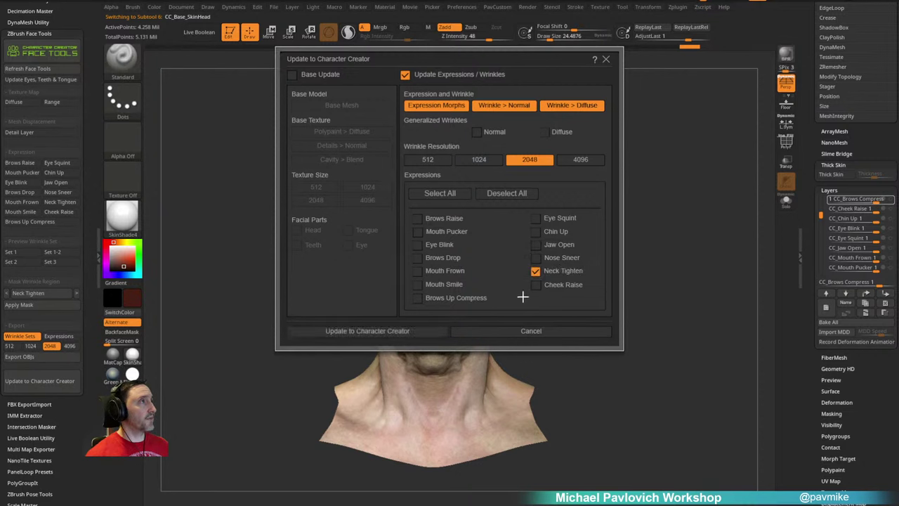
click(450, 194)
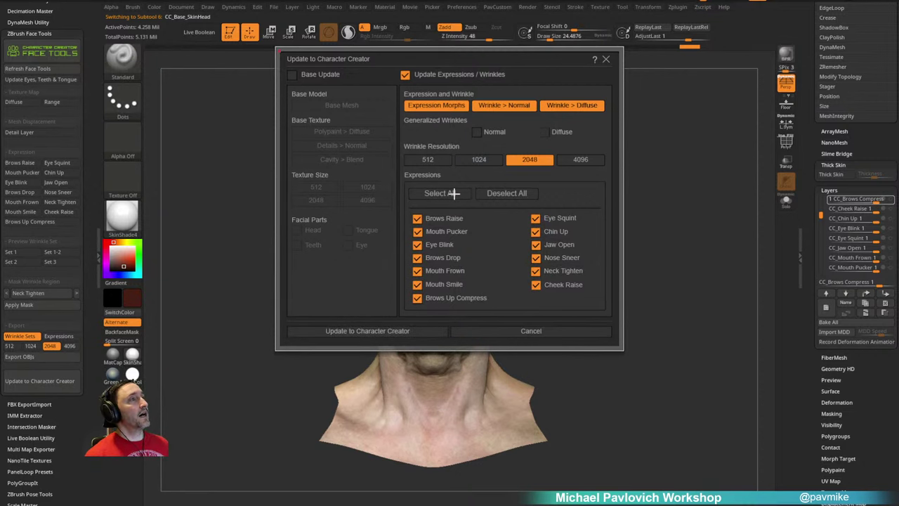
click(385, 330)
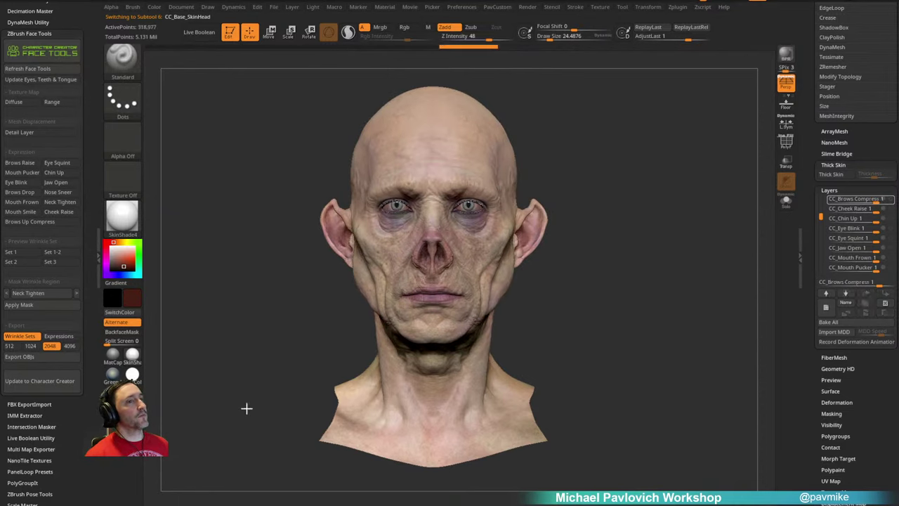
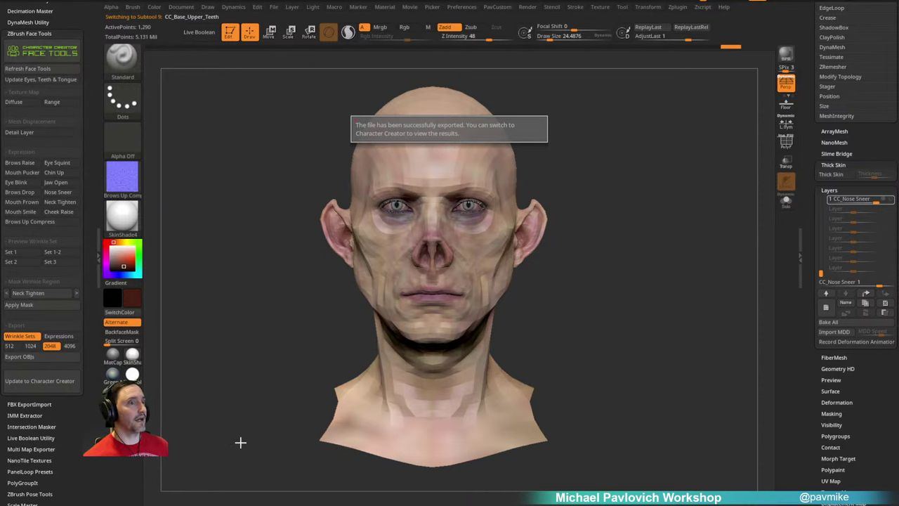
Step: Switch to Character Creator, view the updated head from the other side, and load the Dramatic_Male wrinkle check motion
key(alt+Tab)
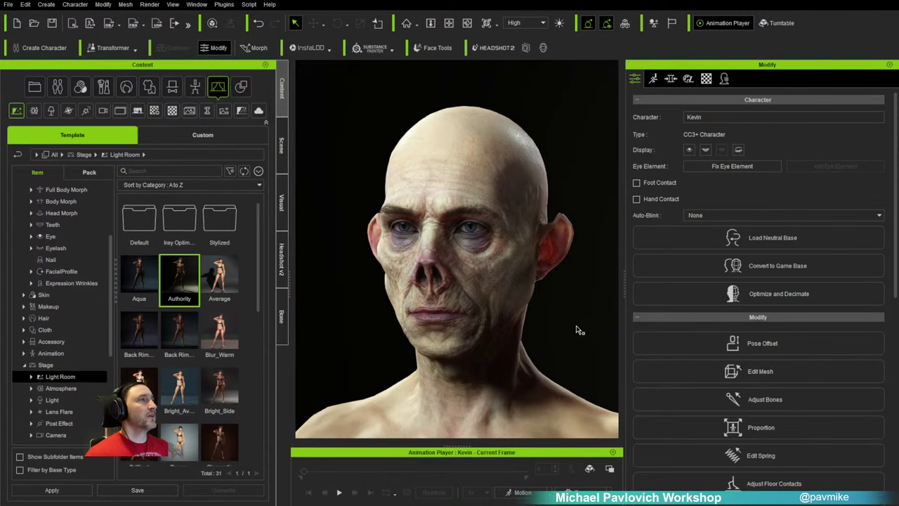
right_drag(580, 329, 678, 330)
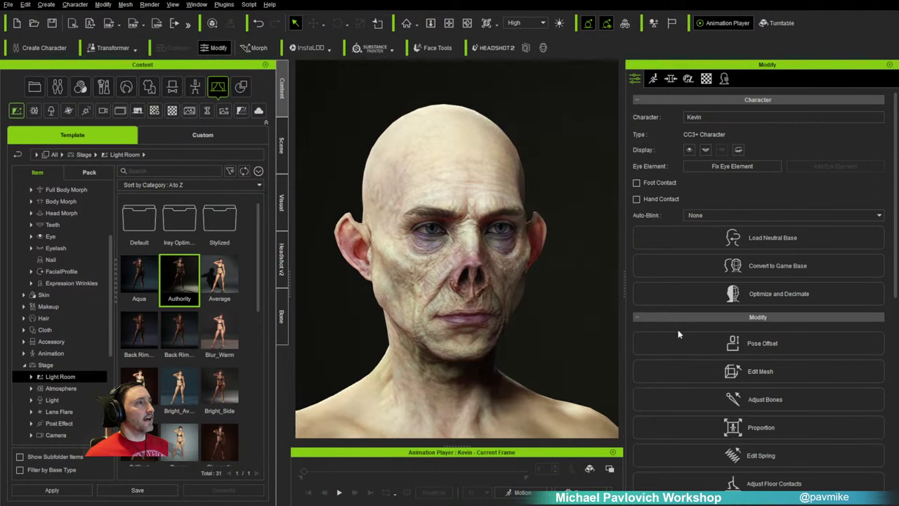
click(522, 493)
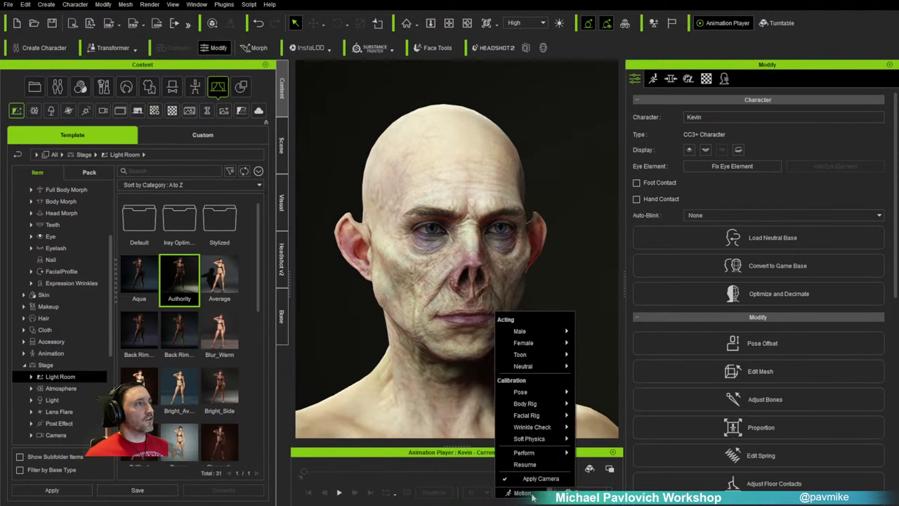
mouse_move(547, 430)
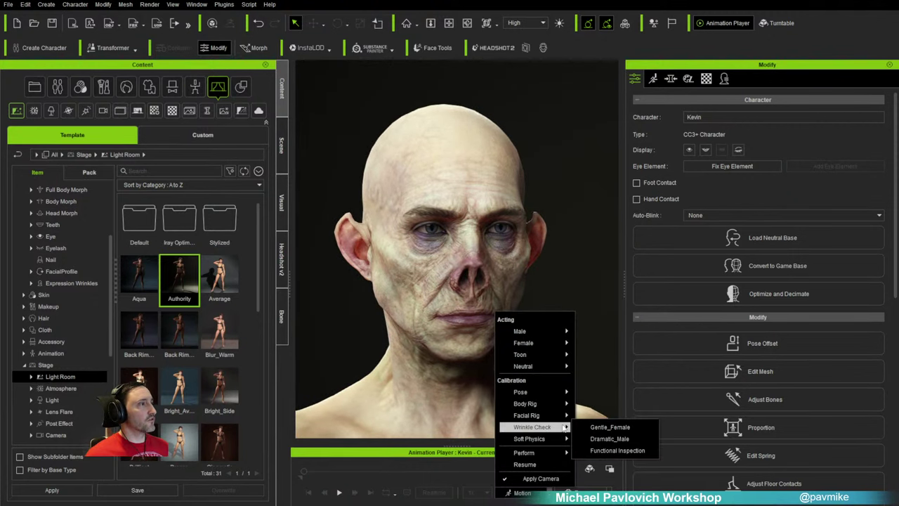
click(602, 439)
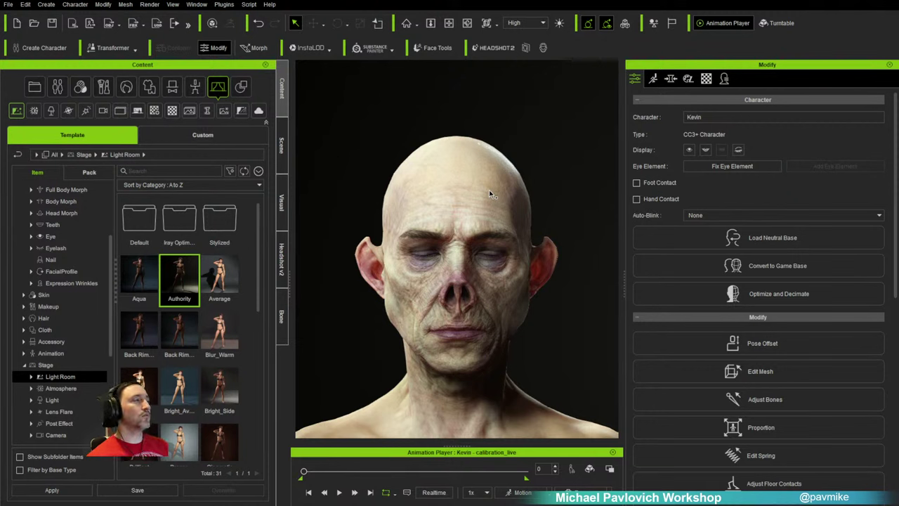
click(655, 79)
click(672, 79)
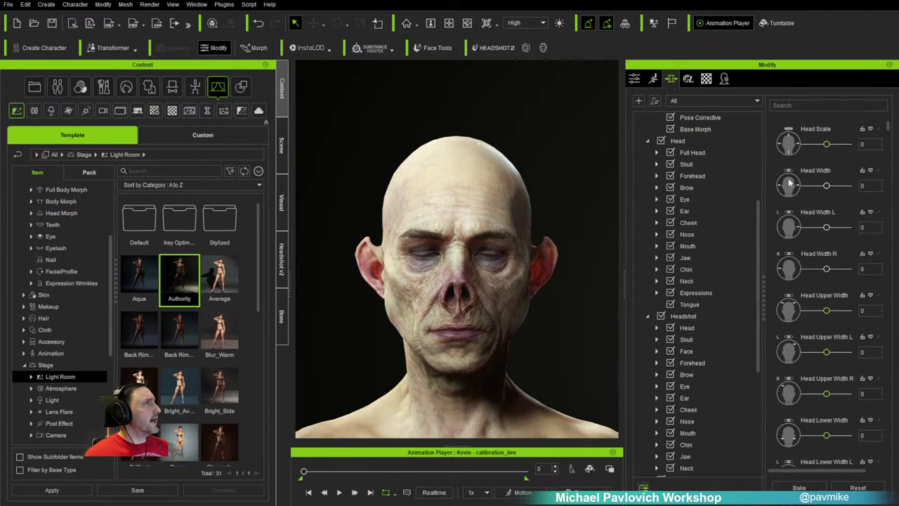
click(654, 79)
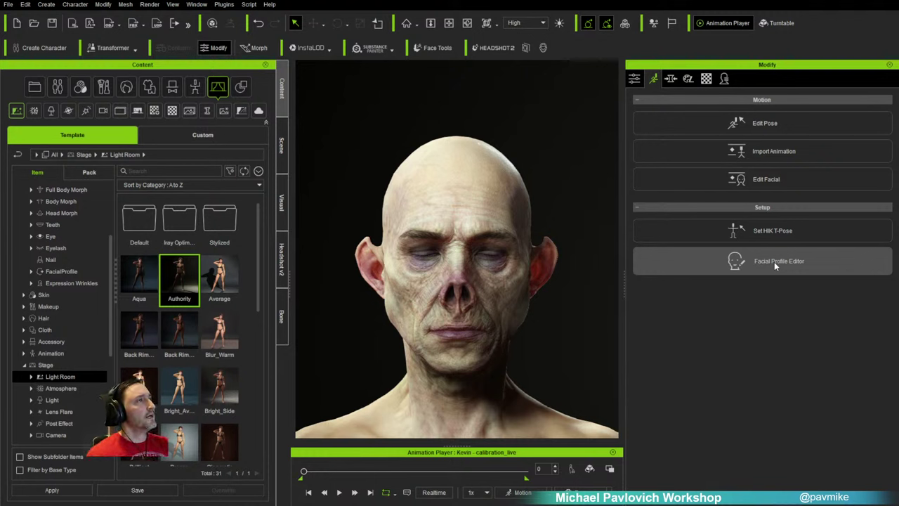
Step: Play the wrinkle check animation while viewing the face from different angles, and pause it at frame 386
click(338, 492)
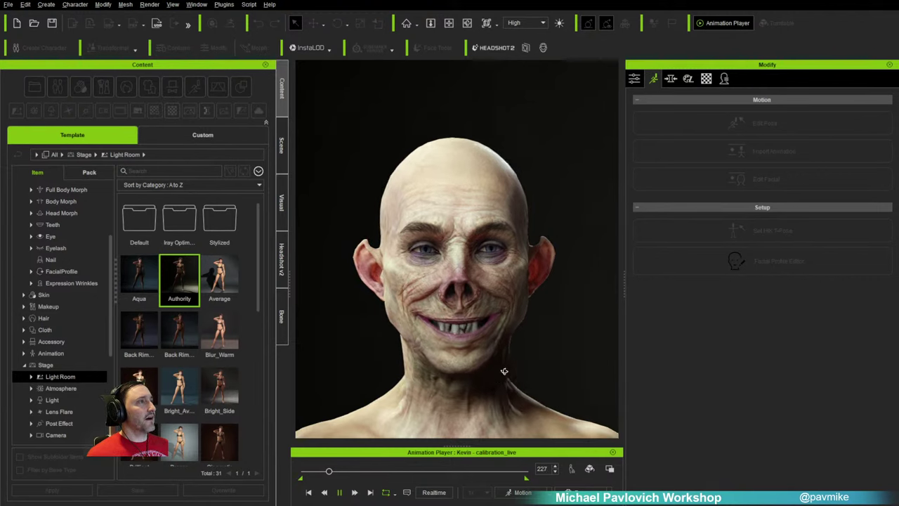
middle_drag(366, 357, 546, 379)
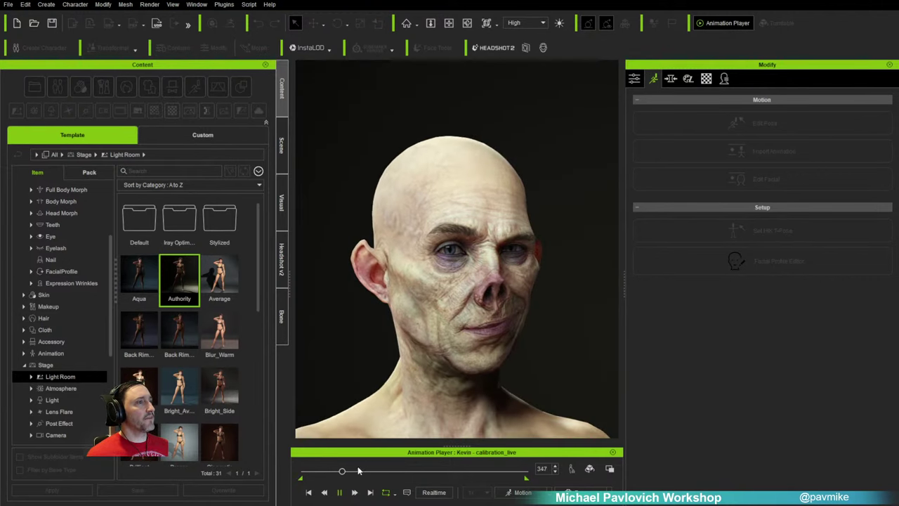
click(340, 491)
Step: Expand the character in the scene list and set the CC_Base_Body mesh to Subdivision
click(280, 140)
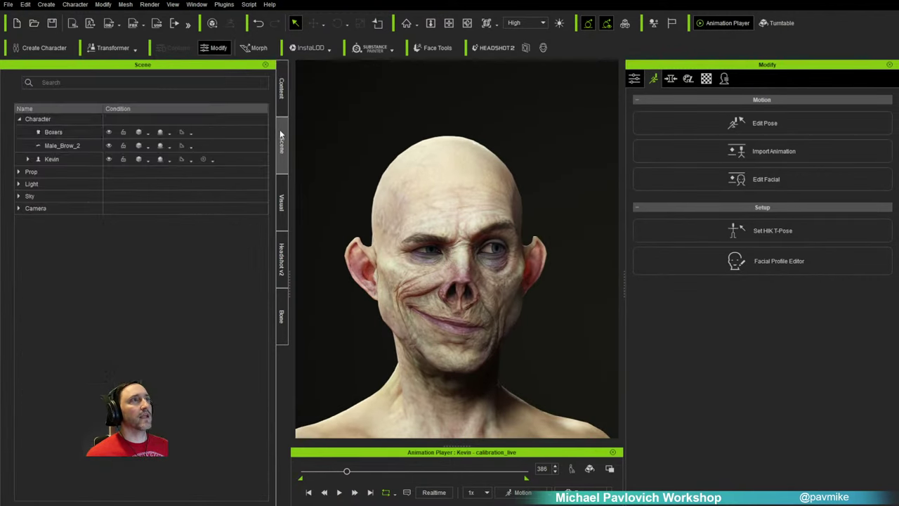
click(28, 159)
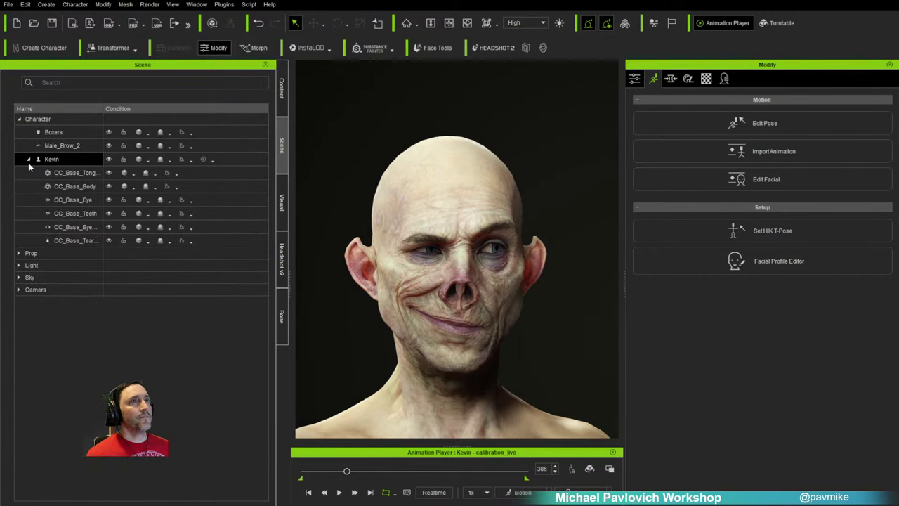
click(77, 187)
click(175, 185)
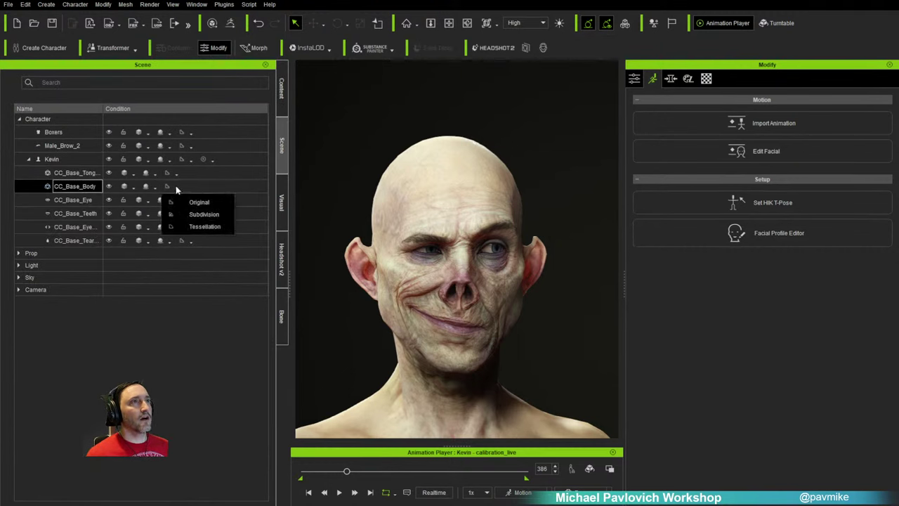
click(195, 213)
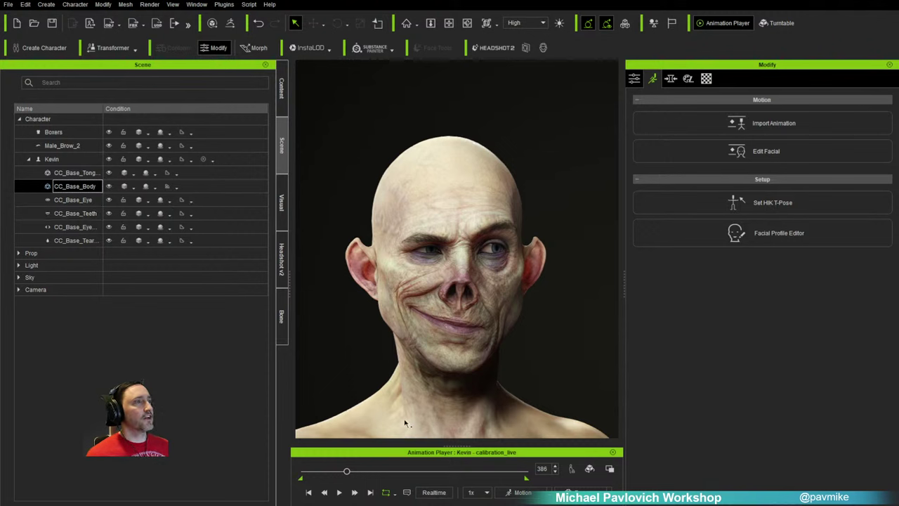
Step: Play more of the wrinkle check animation, pause it at frame 1414, and put the character into the A-Pose calibration pose
click(338, 492)
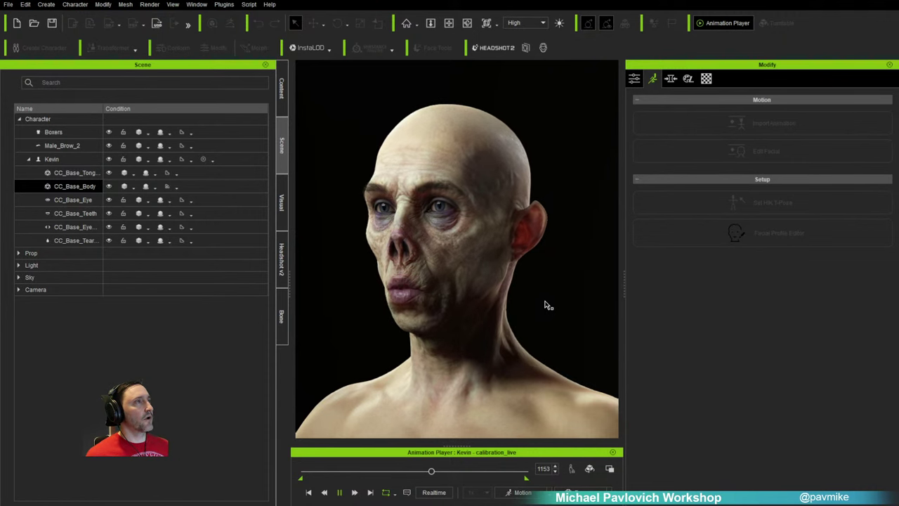
click(339, 492)
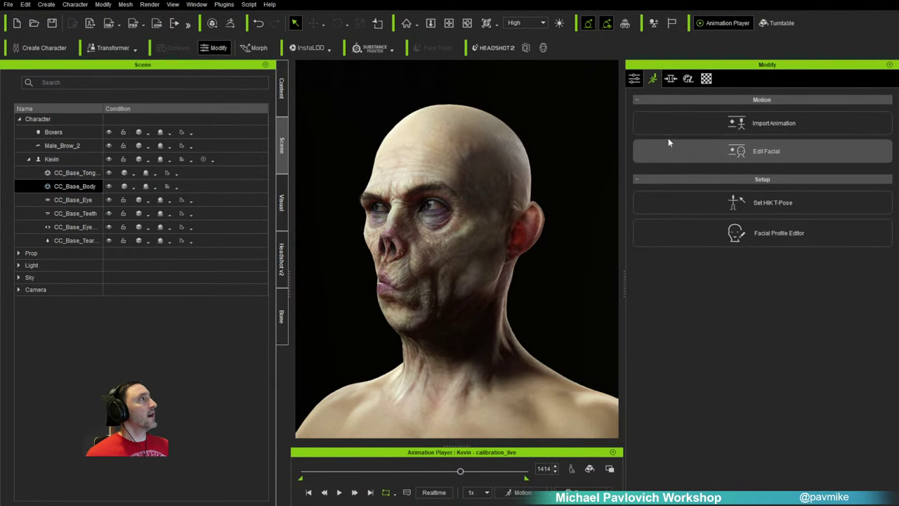
click(523, 492)
mouse_move(519, 393)
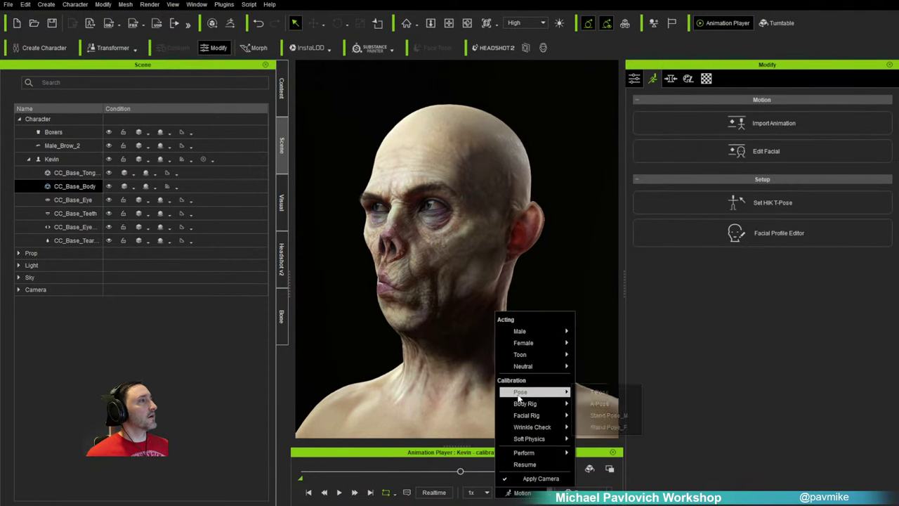
click(599, 404)
middle_drag(464, 119, 409, 408)
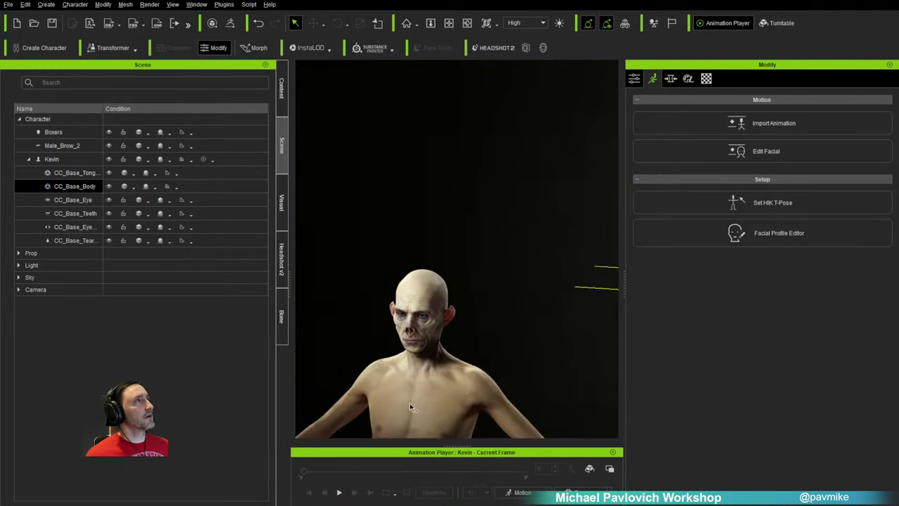
scroll(407, 299, up, 5)
middle_drag(407, 299, 481, 205)
right_drag(482, 204, 475, 269)
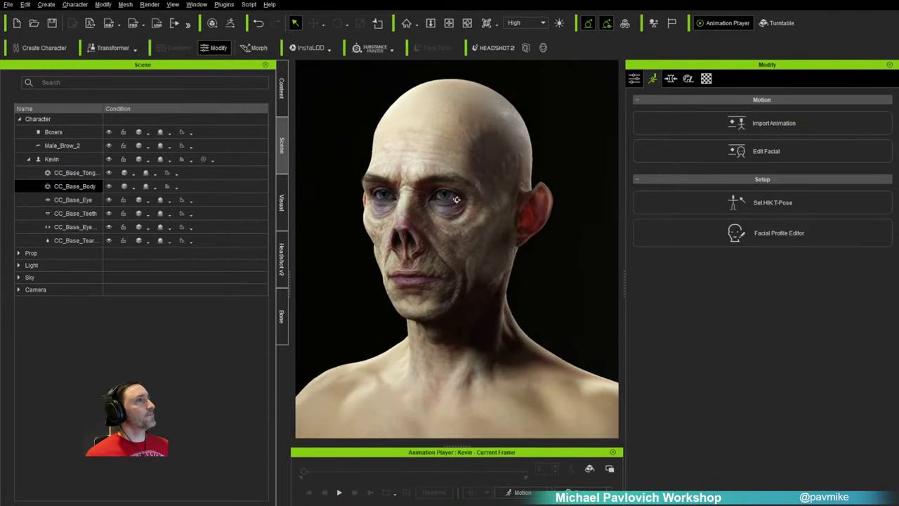
Step: Pull the muscle region between the brows down in the facial editor, and apply the D5_Happy expression with expressiveness 65
click(756, 152)
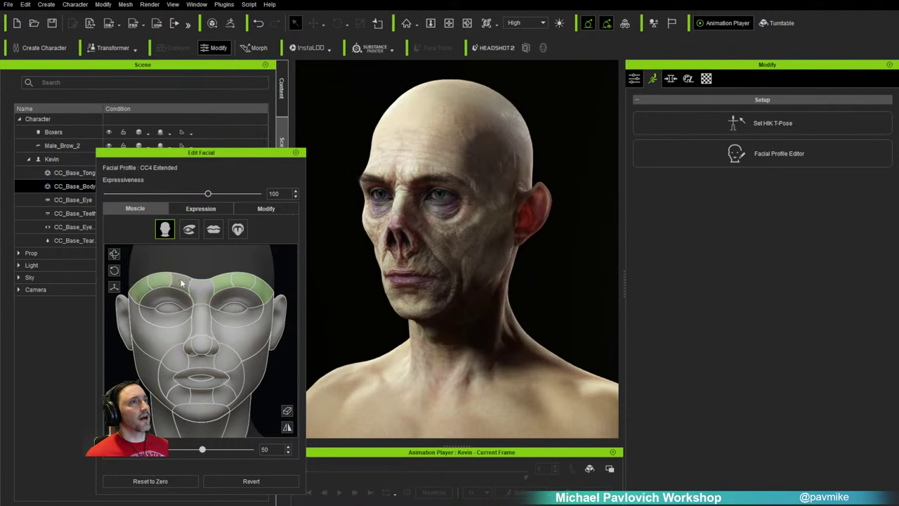
drag(203, 294, 207, 335)
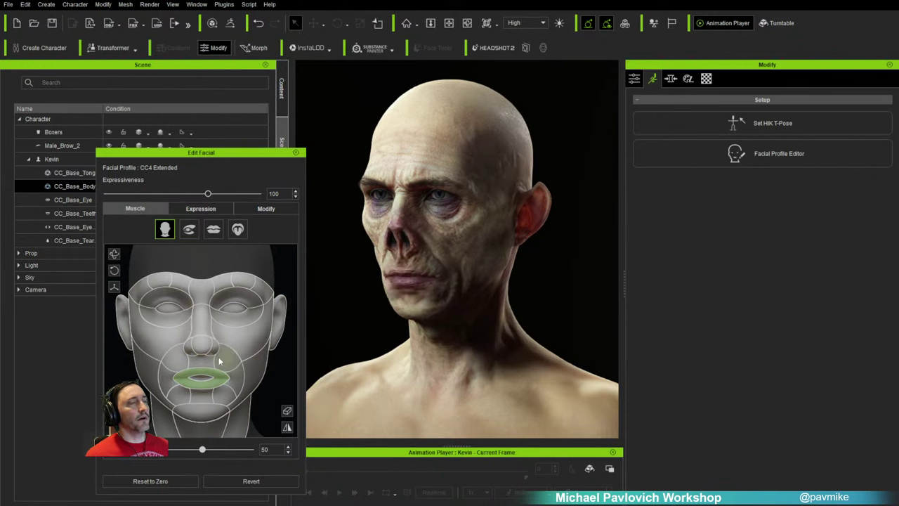
click(200, 209)
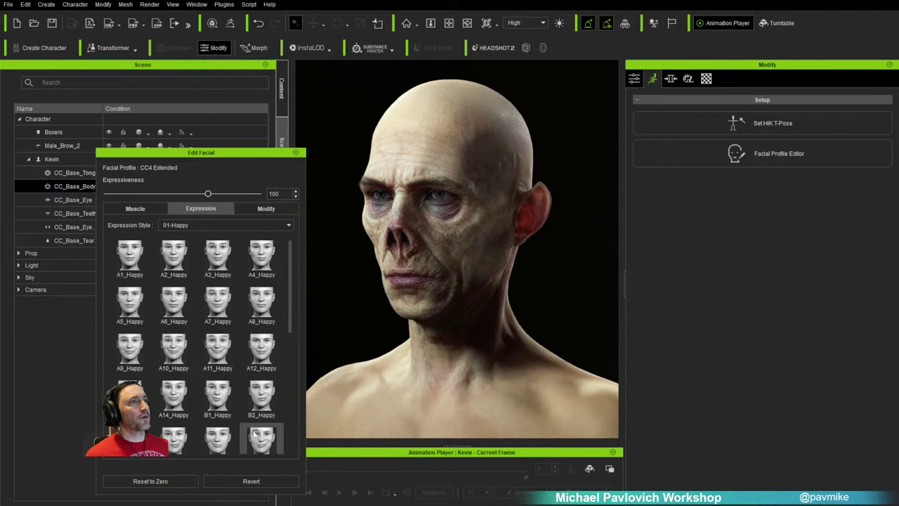
scroll(238, 391, down, 3)
click(217, 428)
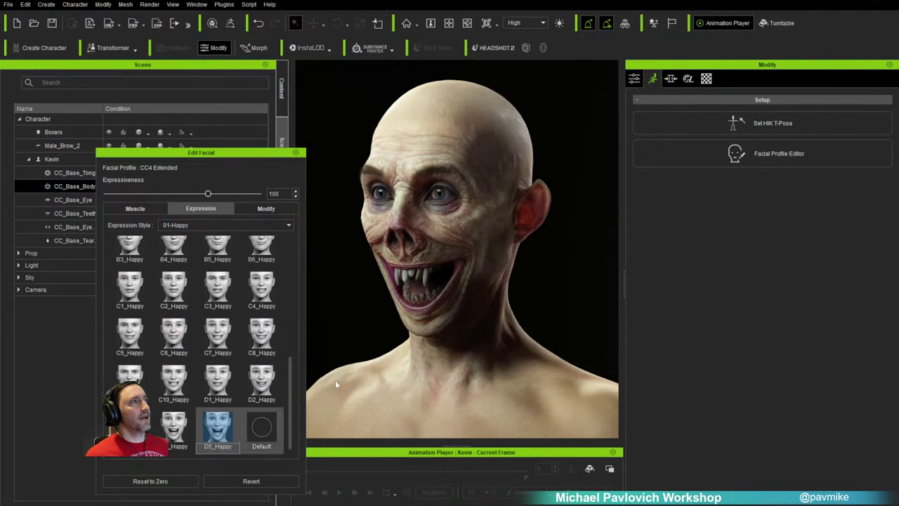
drag(207, 196, 171, 227)
alt+drag(501, 307, 485, 306)
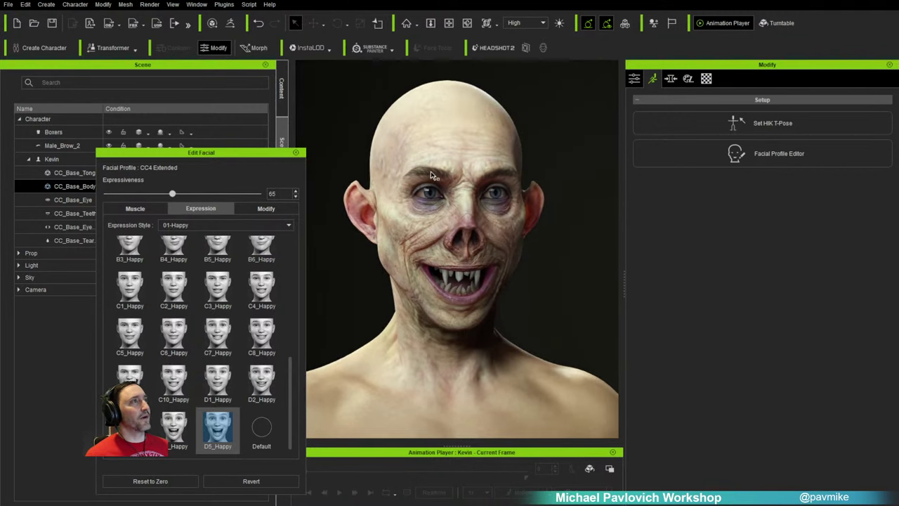
Step: Compare the face without and with the Male_Brow_2 eyebrows, and close the facial editor
drag(211, 152, 193, 163)
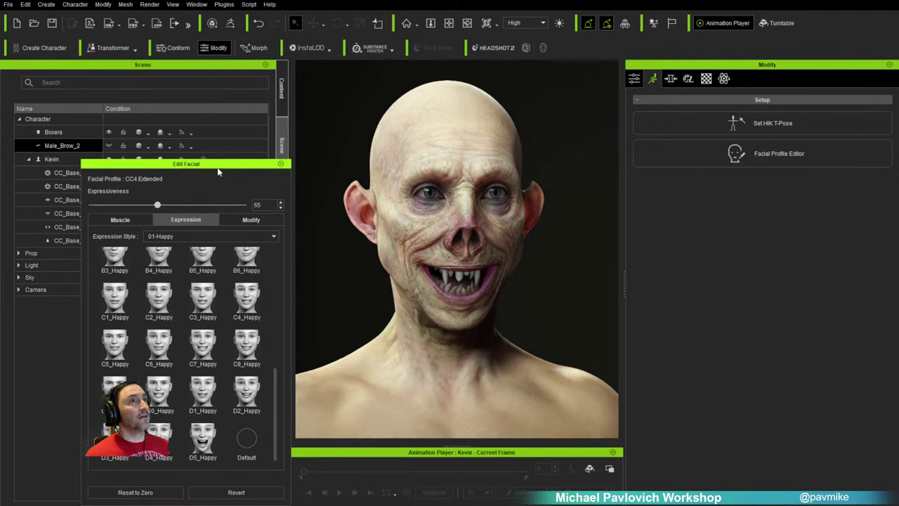
click(110, 147)
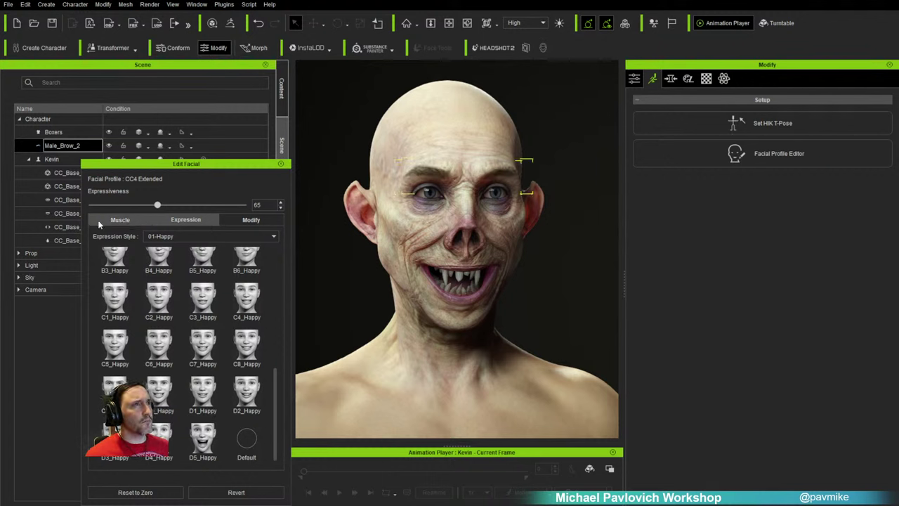
click(280, 163)
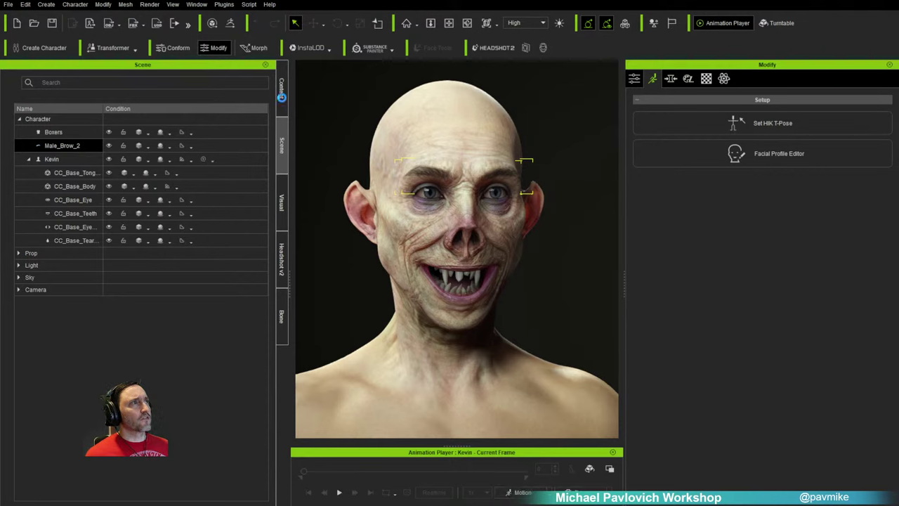
Step: Open the Digital Soul folder of the animation expressions in the content library
click(281, 97)
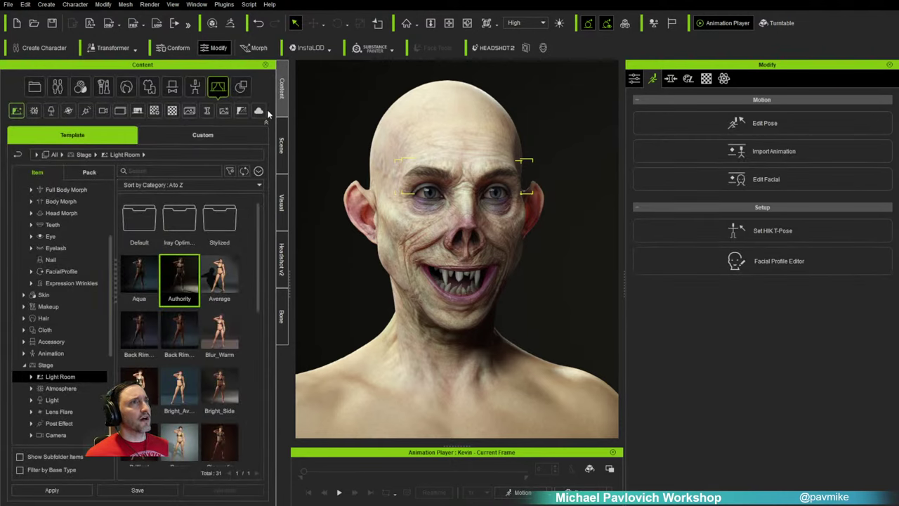
click(25, 354)
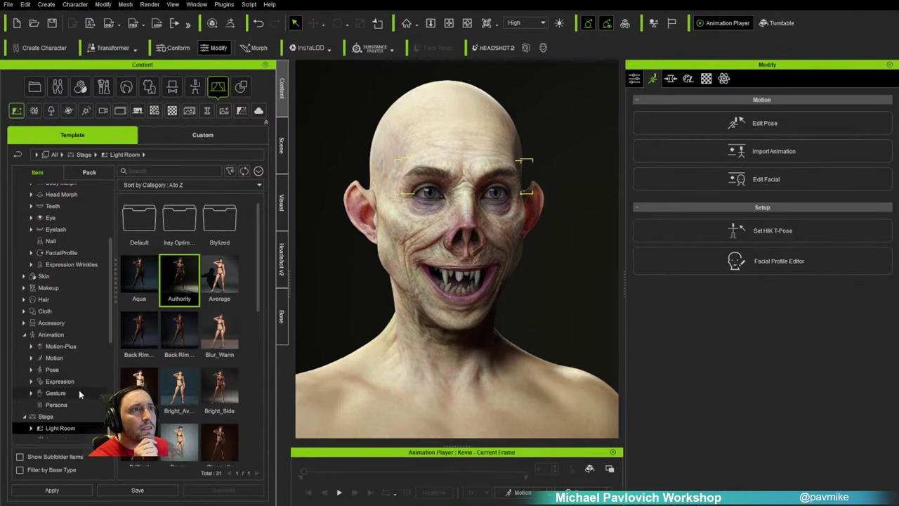
click(33, 381)
click(68, 342)
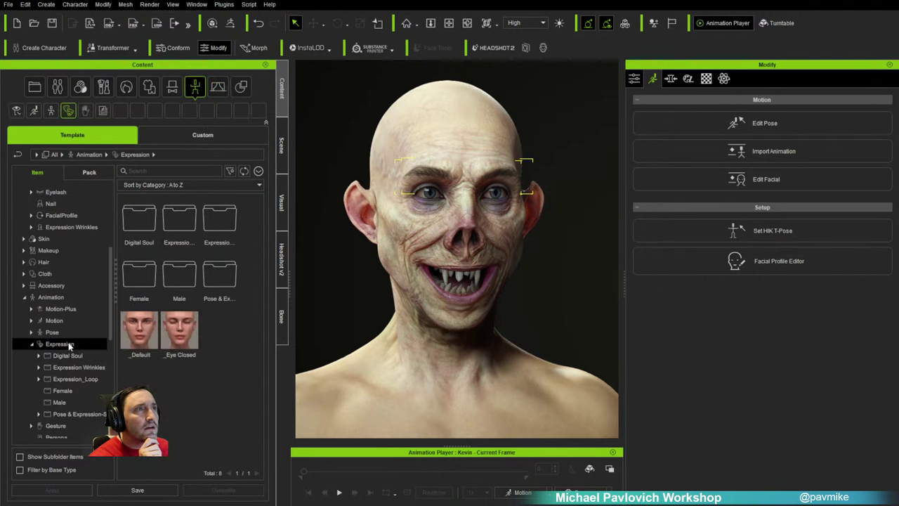
click(46, 356)
click(39, 356)
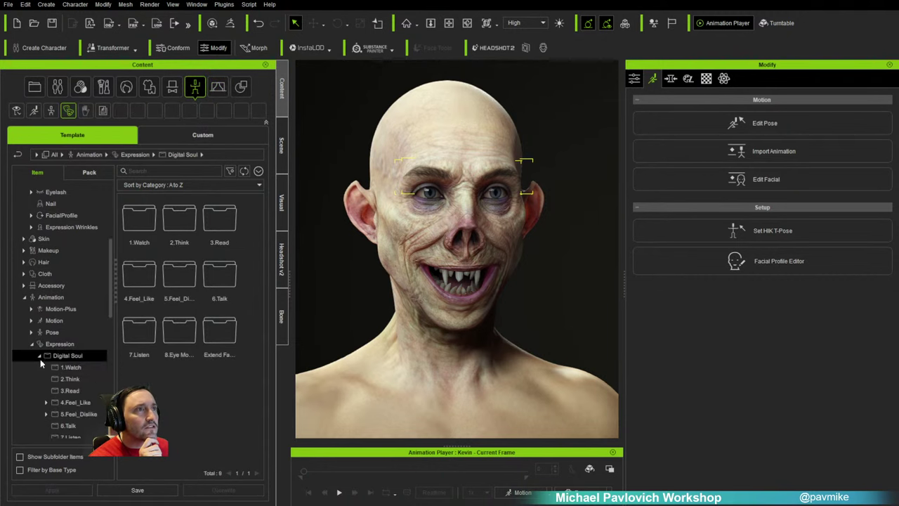
Step: Apply the Displeased_M expression from the 1.Unhappy folder of 5.Feel_Dislike to the character
scroll(71, 379, down, 4)
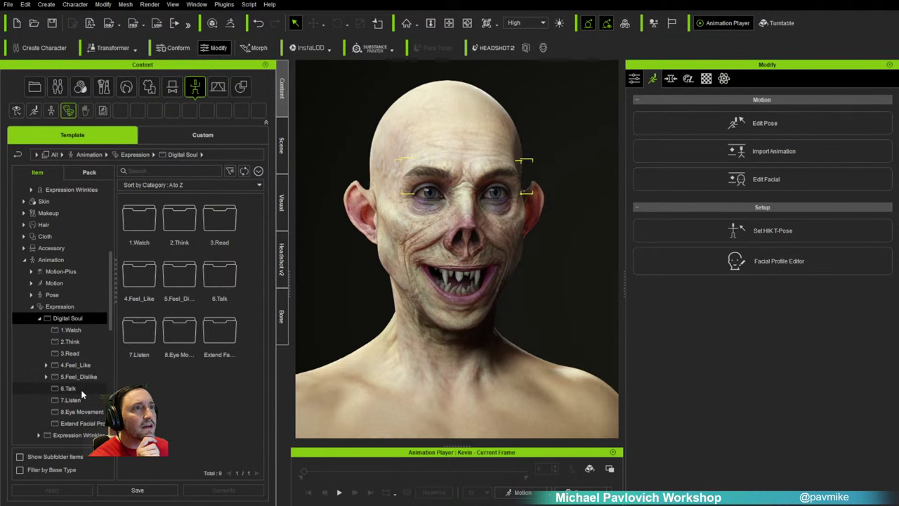
click(88, 359)
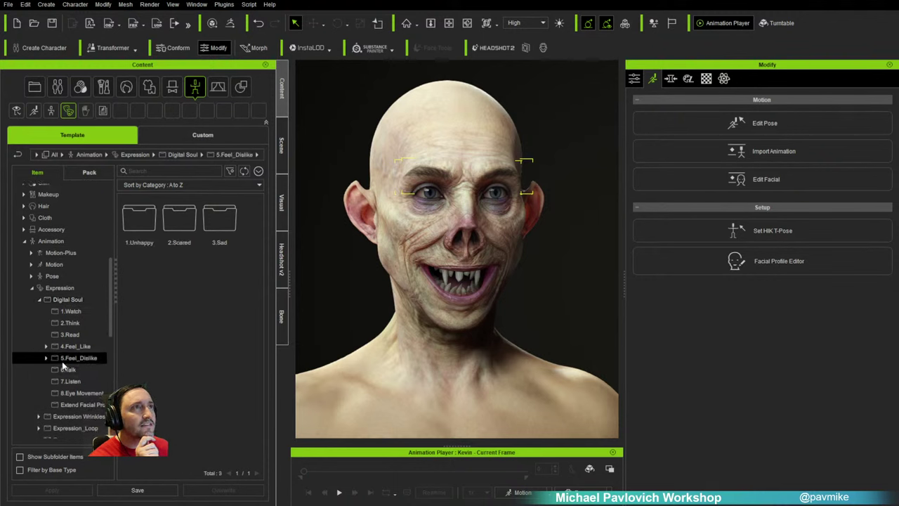
click(46, 358)
click(83, 370)
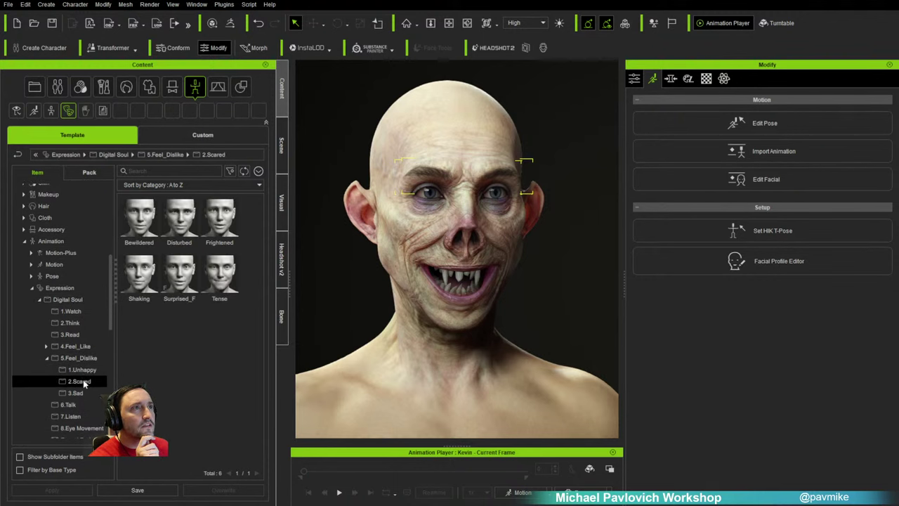
scroll(221, 323, down, 1)
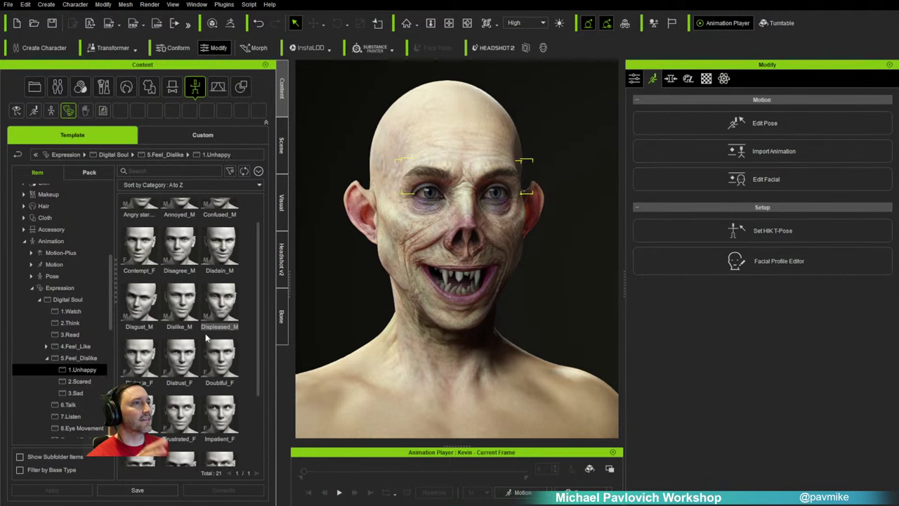
click(223, 309)
double_click(223, 311)
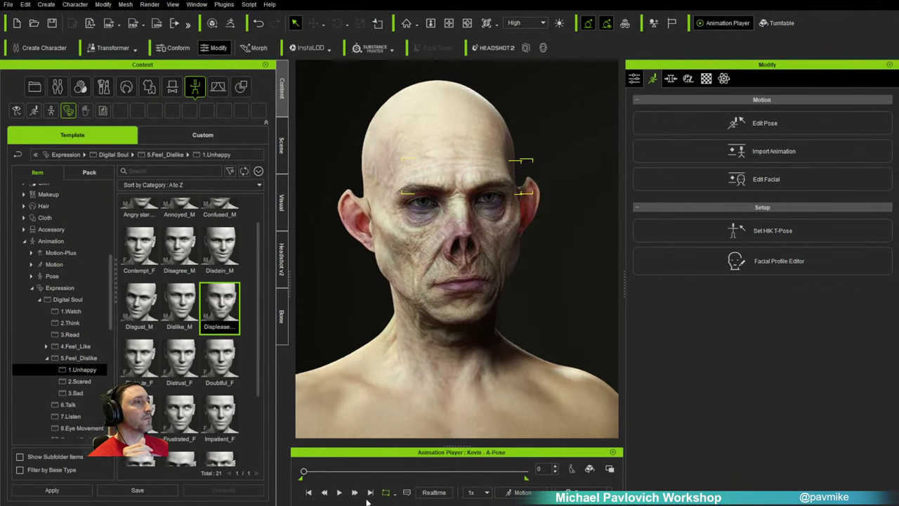
Step: Play the displeased expression animation, view the face from its other side, and pause at frame 241
click(340, 492)
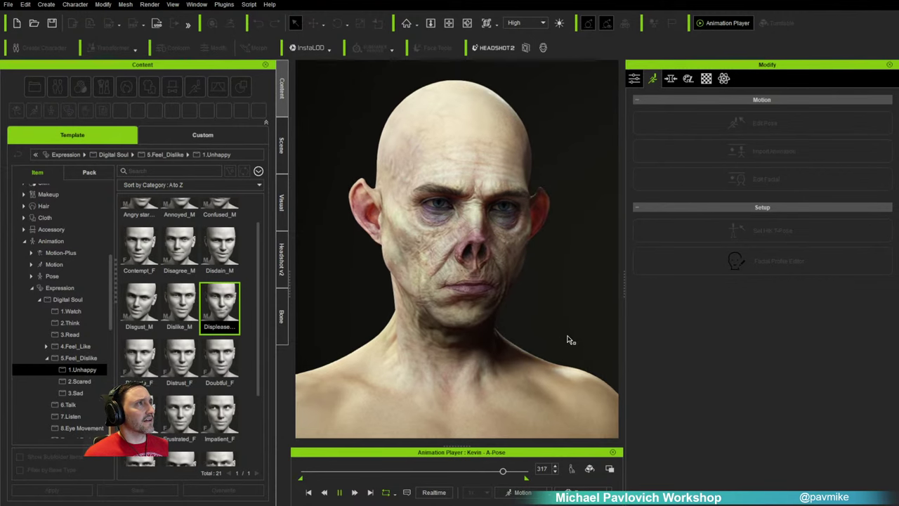
right_drag(569, 339, 440, 324)
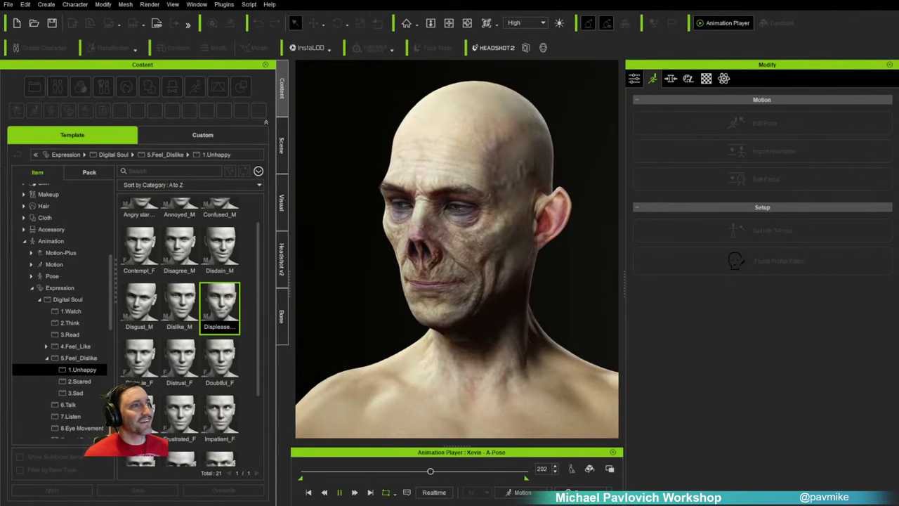
click(339, 493)
Step: Apply the Frightened expression from the 2.Scared folder, play it while turning around the head, and pause at frame 223
click(90, 385)
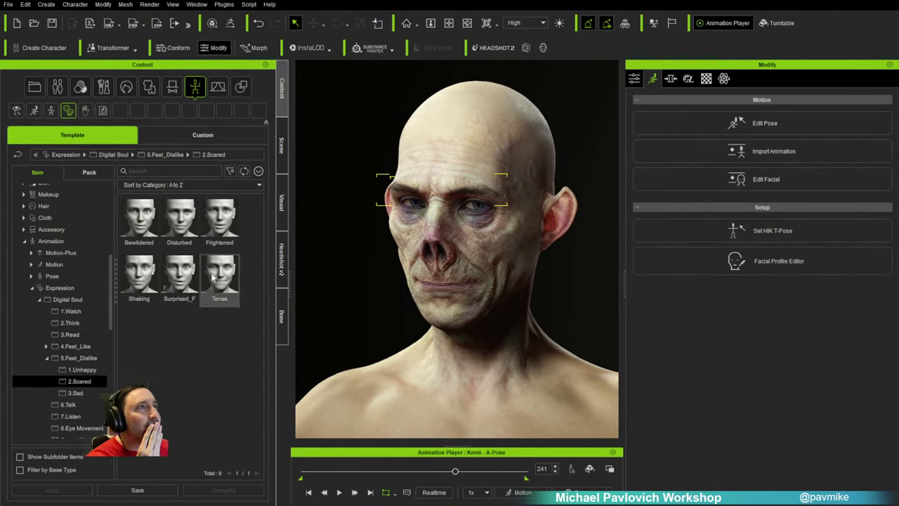
double_click(221, 225)
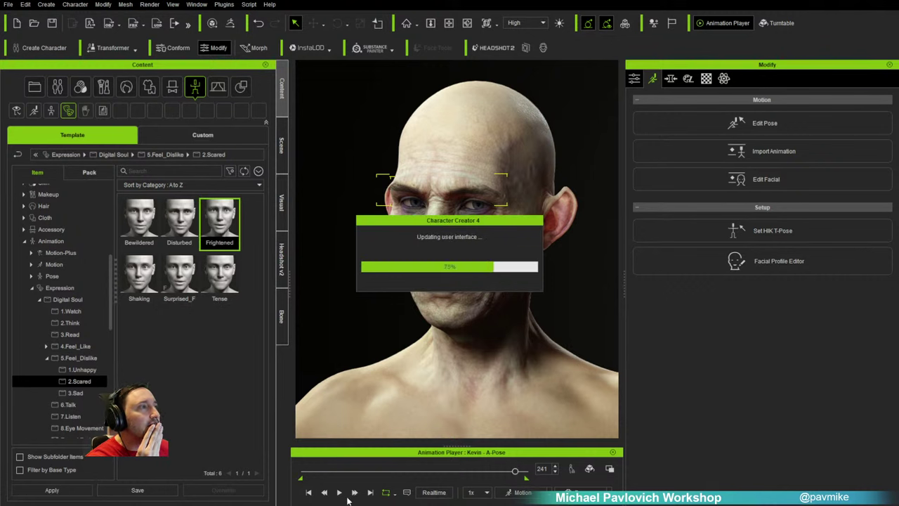
click(339, 492)
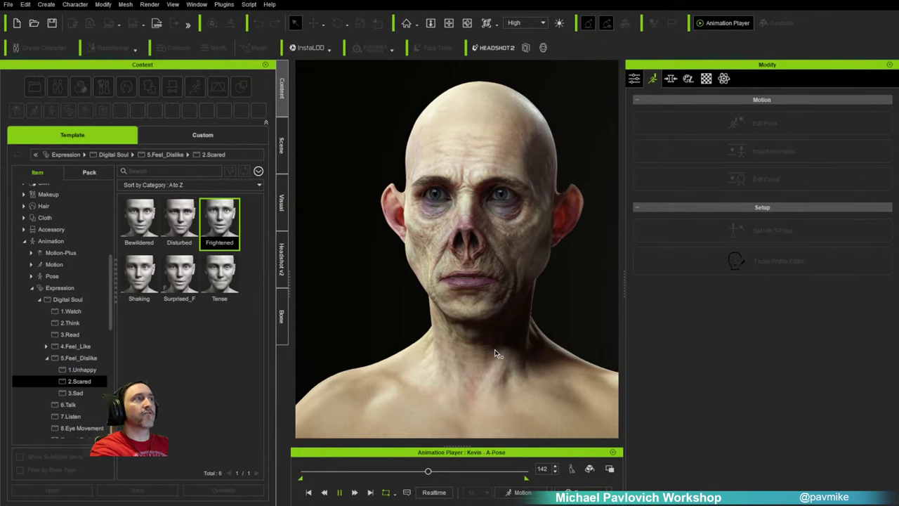
right_drag(557, 327, 555, 309)
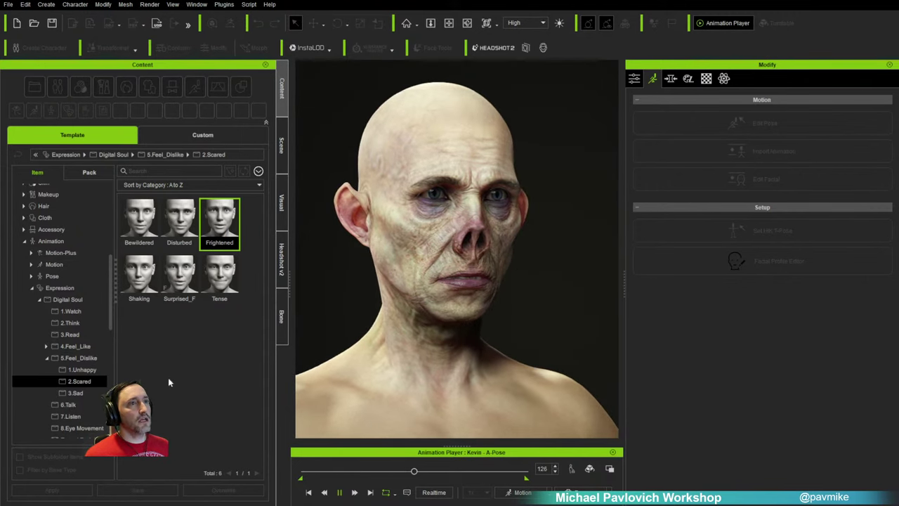
click(494, 239)
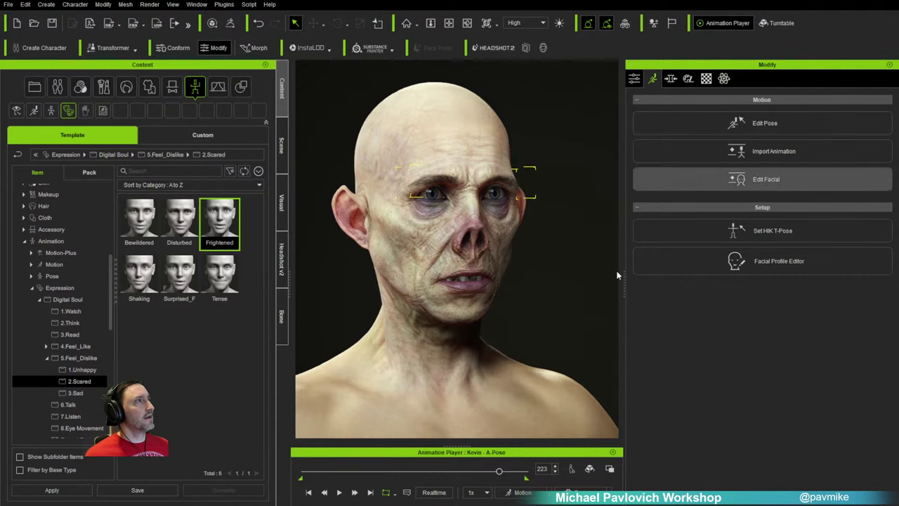
Step: Set Jaw_Open to 59 in the facial editor's jaw expression sliders
click(766, 179)
click(250, 219)
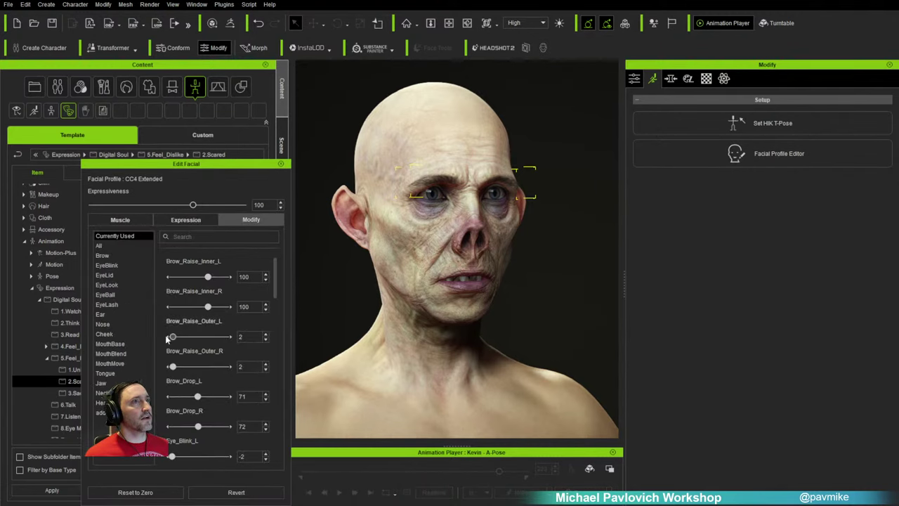
click(149, 383)
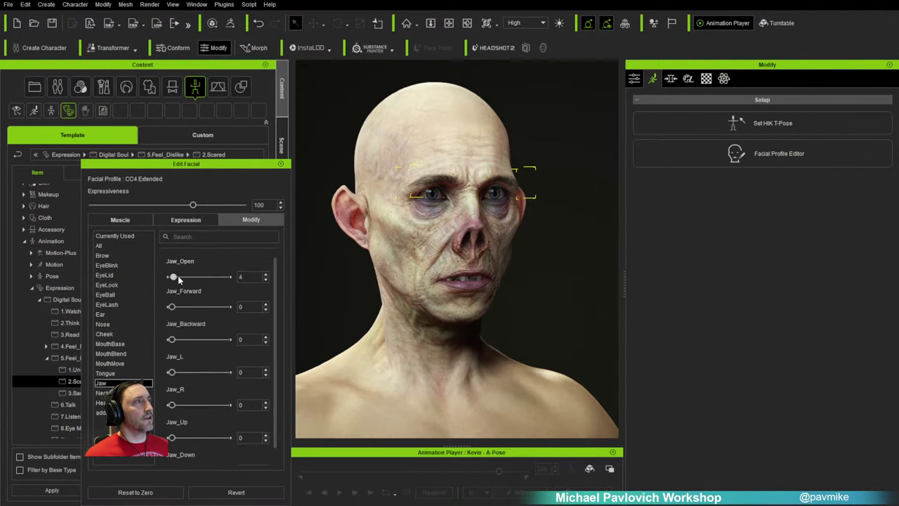
drag(177, 275, 195, 310)
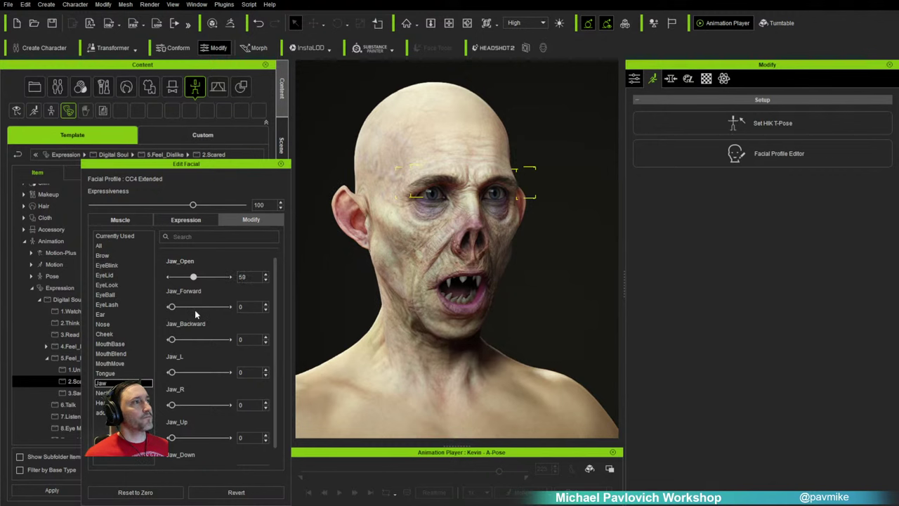
Step: Pull the chin muscle region down and sideways to reshape the open mouth, and view the head from its other side
click(124, 220)
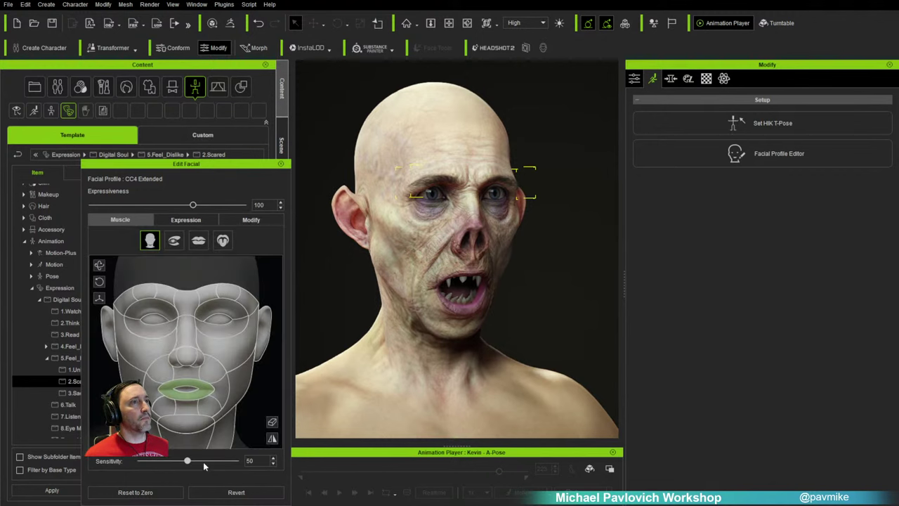
drag(191, 429, 238, 446)
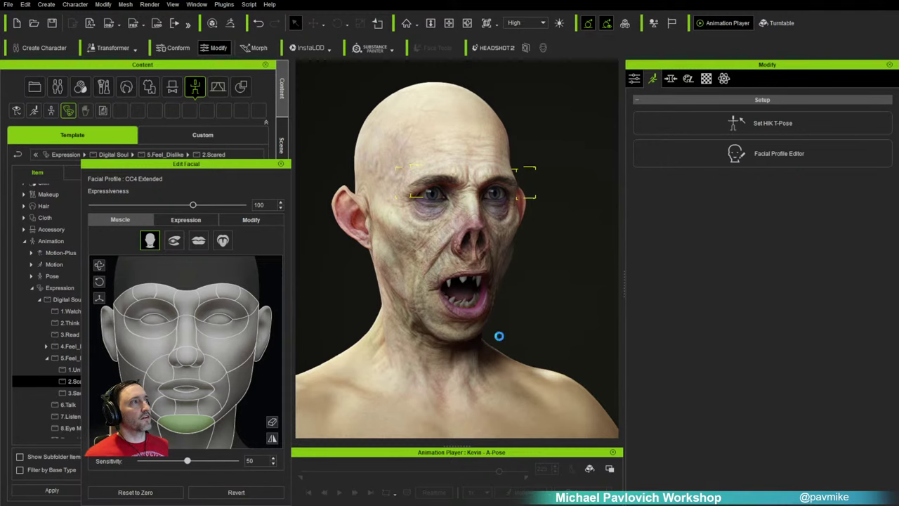
right_drag(513, 338, 381, 329)
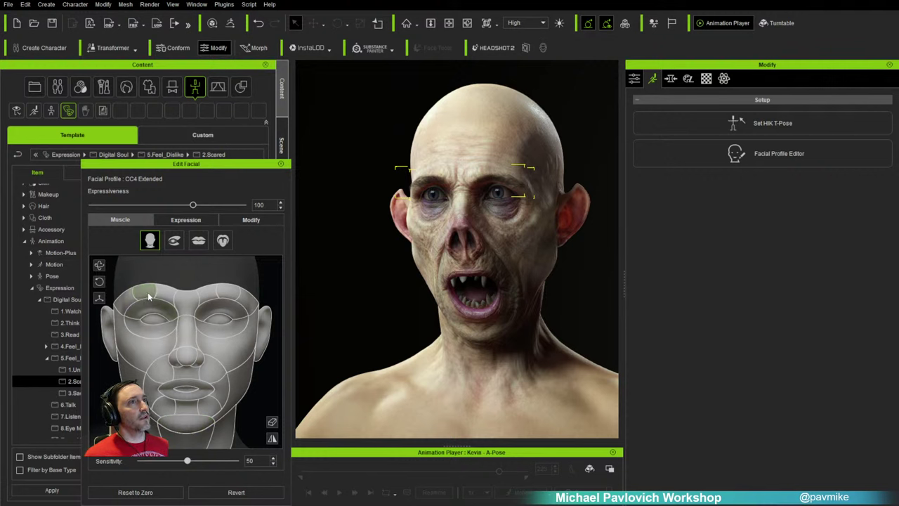
Step: Pull the character's right brow muscle region upward to raise the brow, and leave facial editing
drag(145, 288, 125, 220)
alt+right_drag(341, 297, 528, 306)
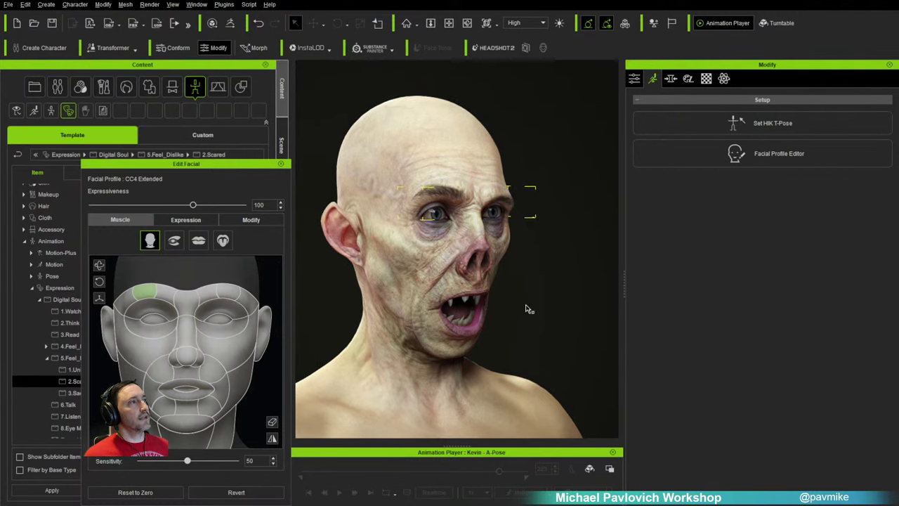
click(281, 164)
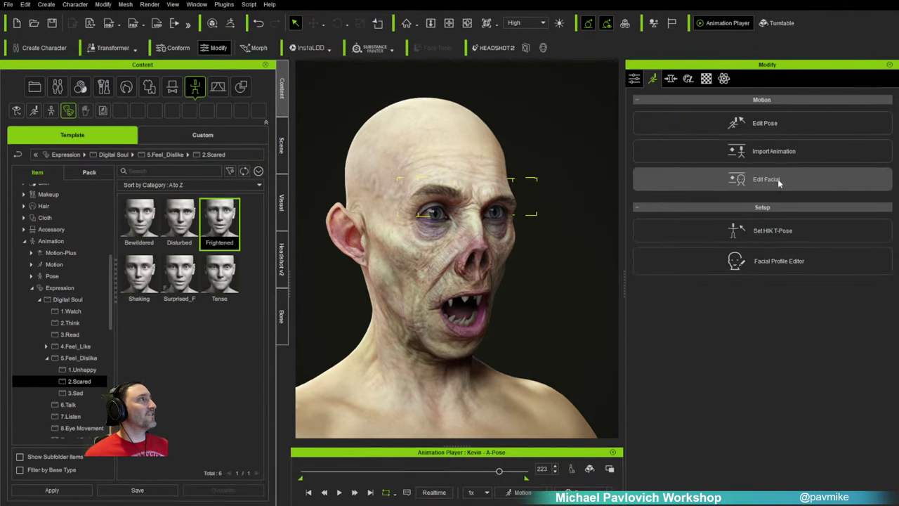
click(767, 180)
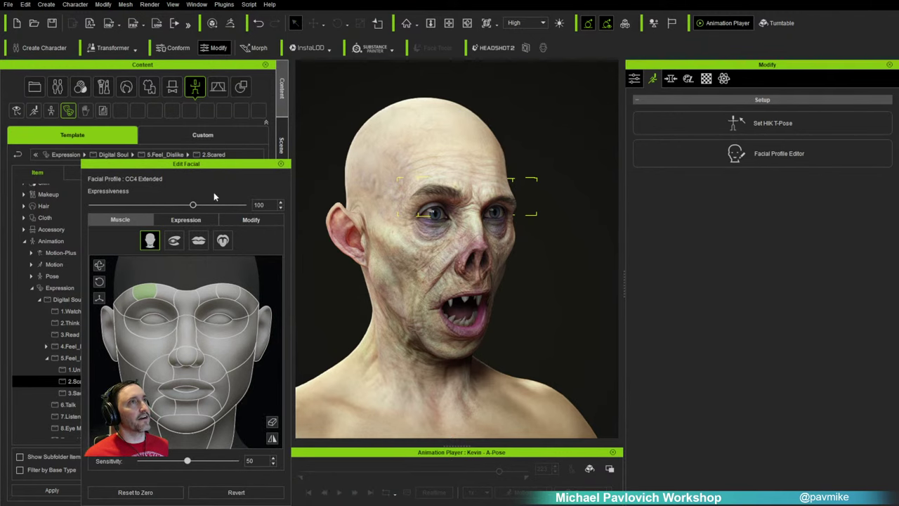
click(281, 164)
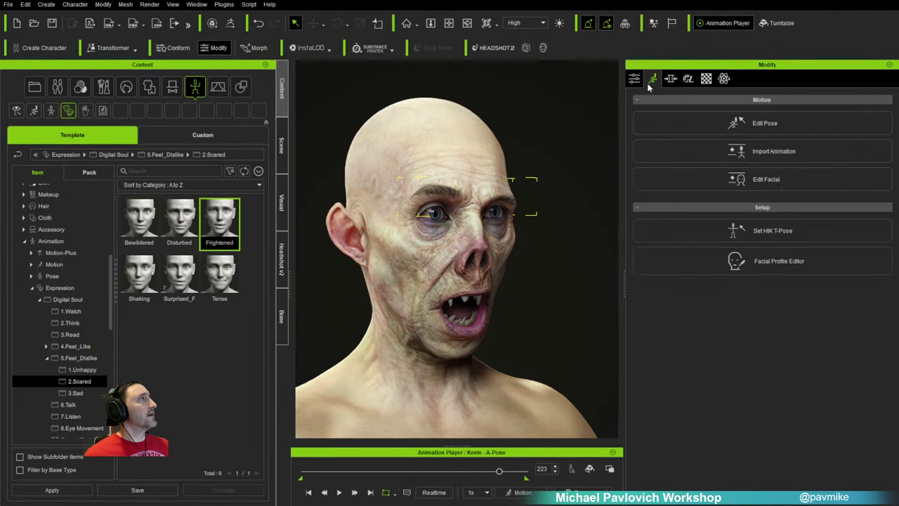
Step: Open the Facial Profile Editor, show its Brow expressions, and dock the editor beside the viewport
click(765, 262)
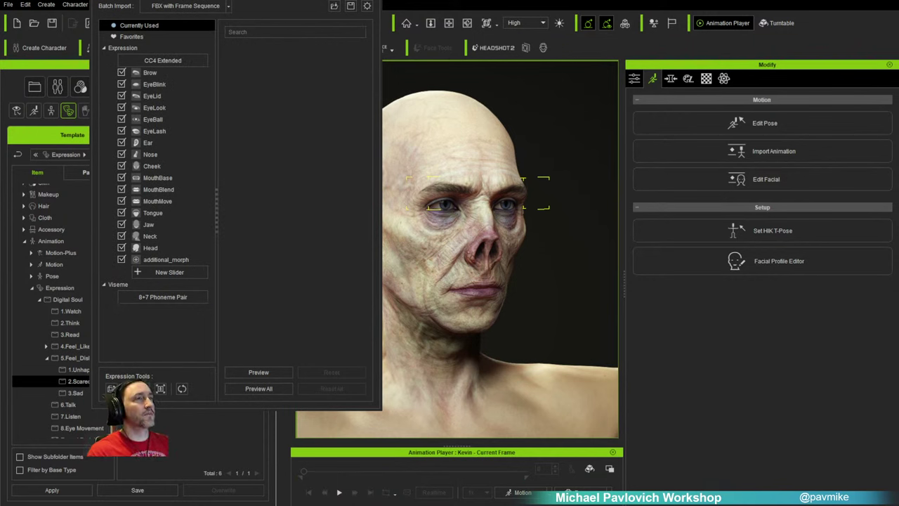
click(149, 74)
drag(204, 4, 330, 118)
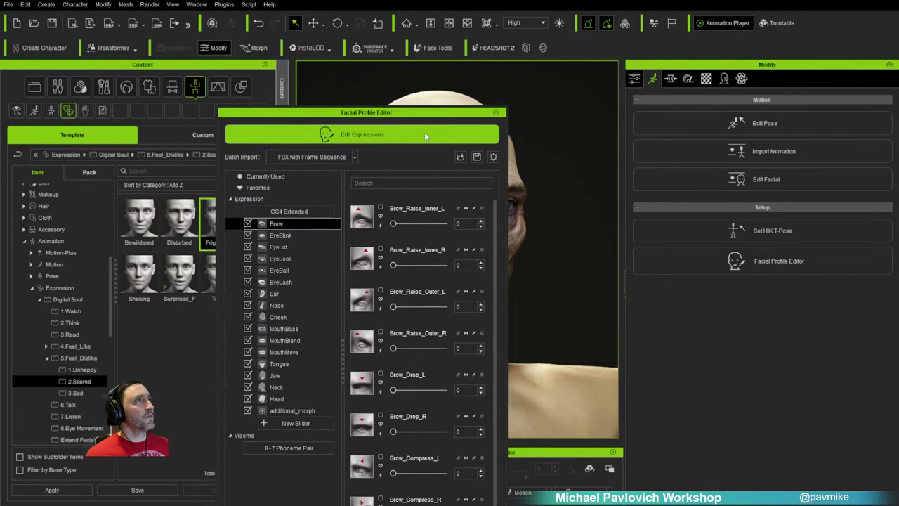
drag(409, 116, 207, 227)
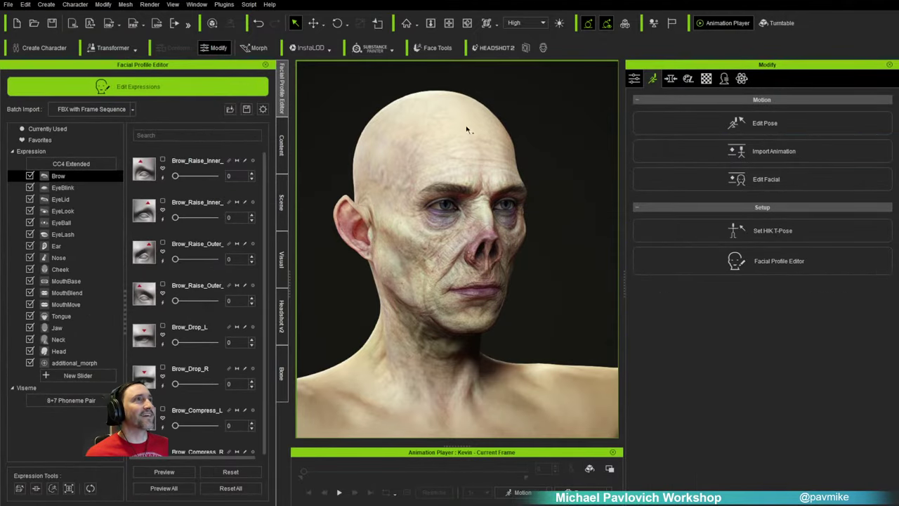
drag(177, 177, 123, 181)
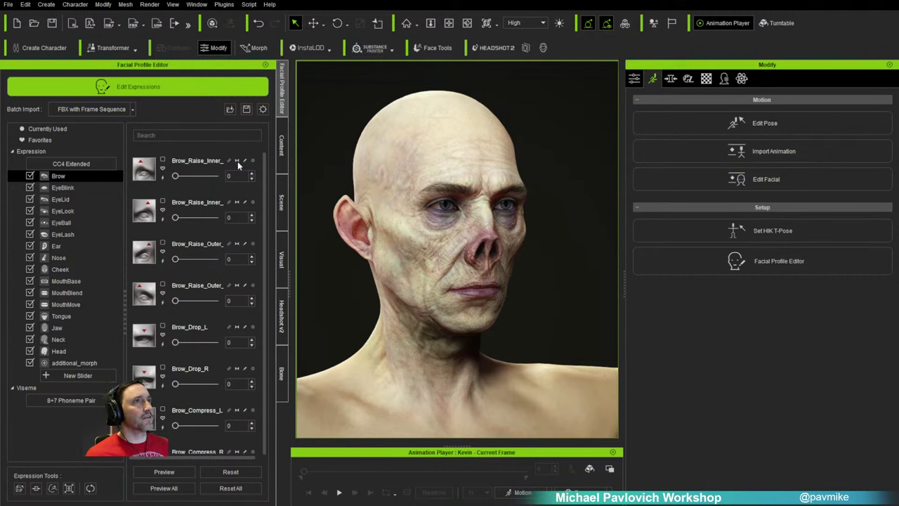
Step: Set the four Mouth_Pucker sliders to 100, and set Brow_Raise_Inner_L and Brow_Raise_Outer_L to 100
click(71, 298)
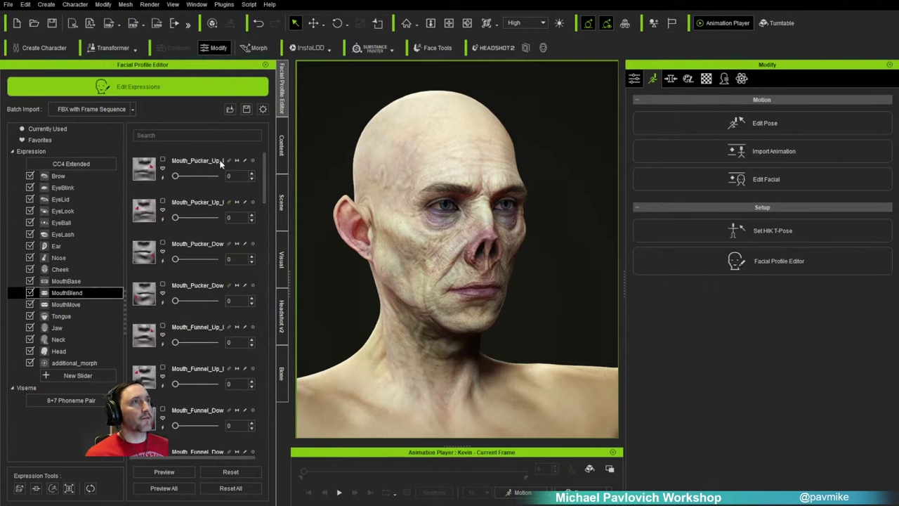
drag(175, 176, 215, 176)
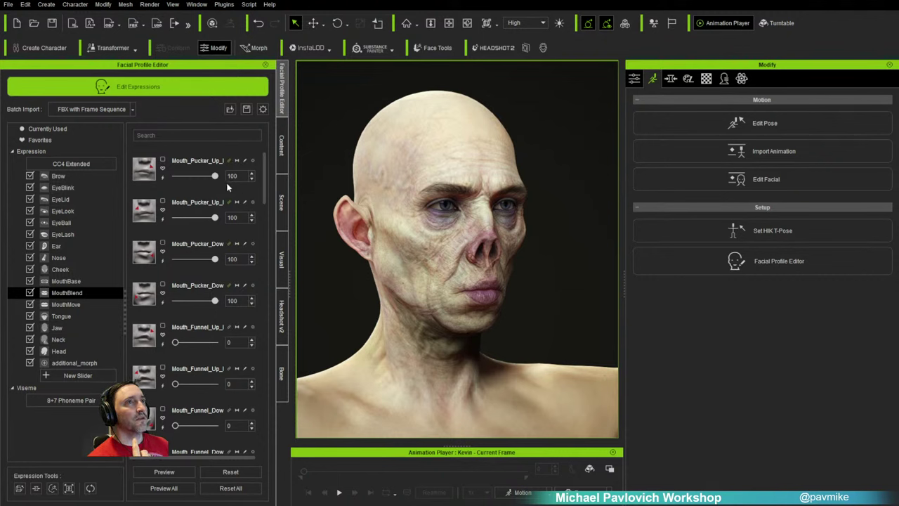
click(70, 177)
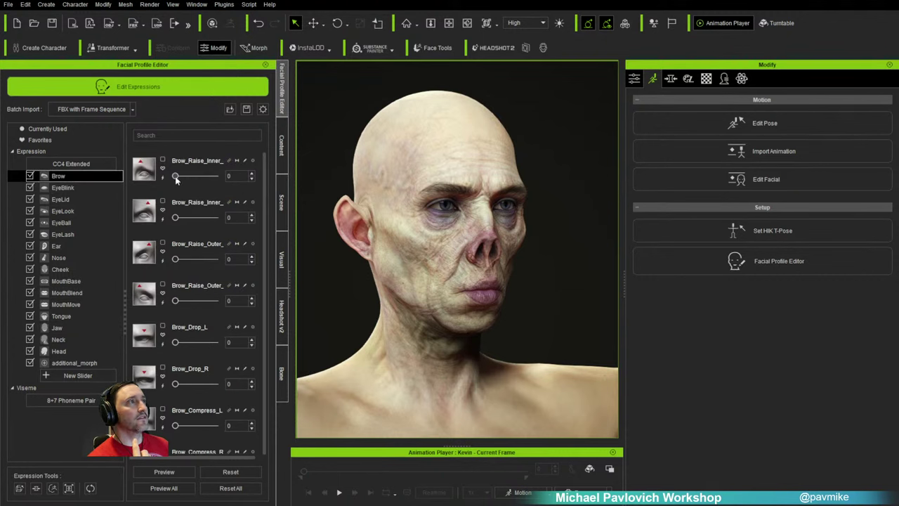
drag(175, 176, 220, 182)
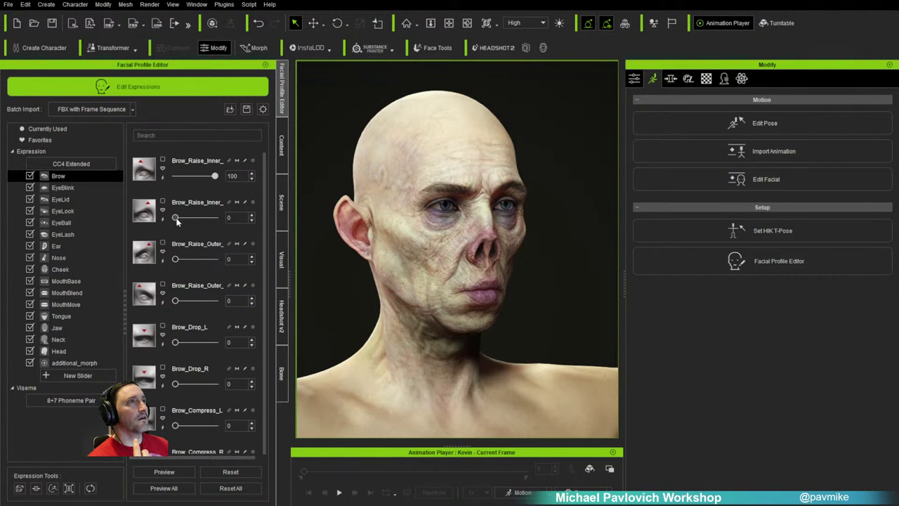
drag(175, 259, 219, 261)
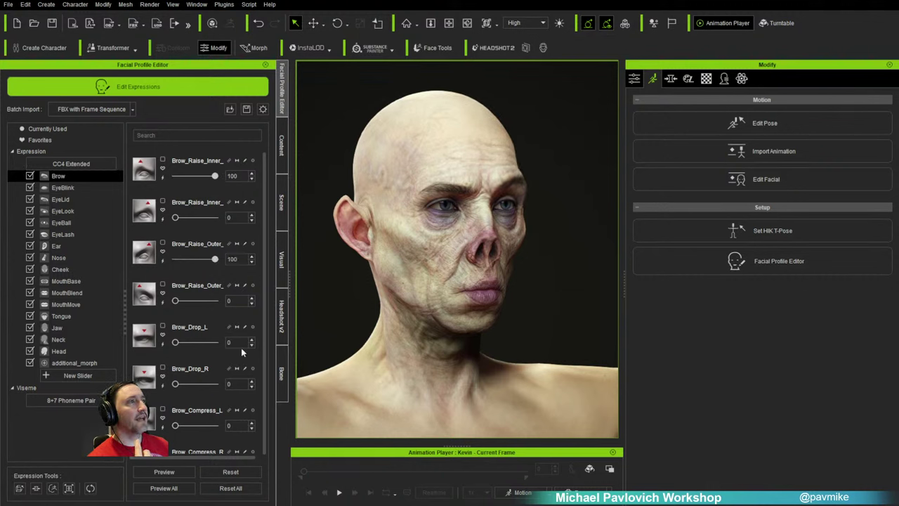
Step: Set Jaw_Open to 17, view the face from its other side, and leave expression editing
click(56, 327)
drag(175, 176, 184, 180)
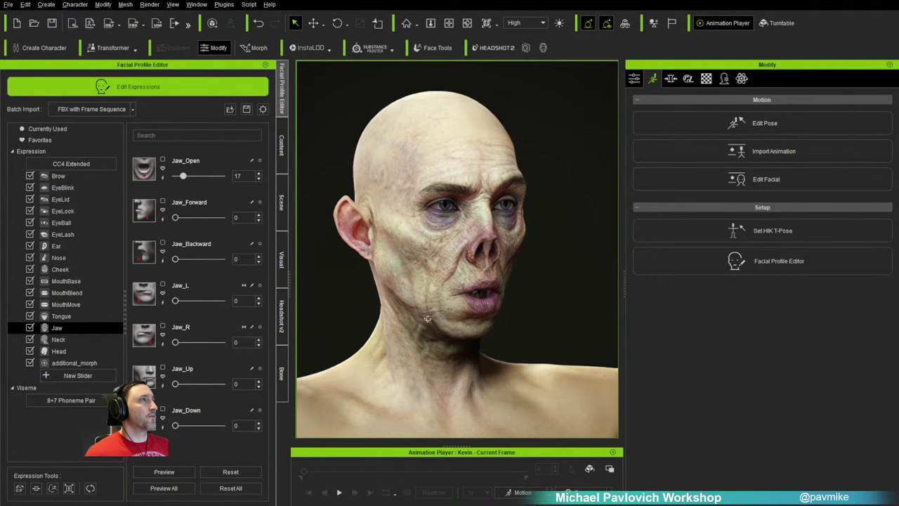
right_drag(426, 321, 343, 322)
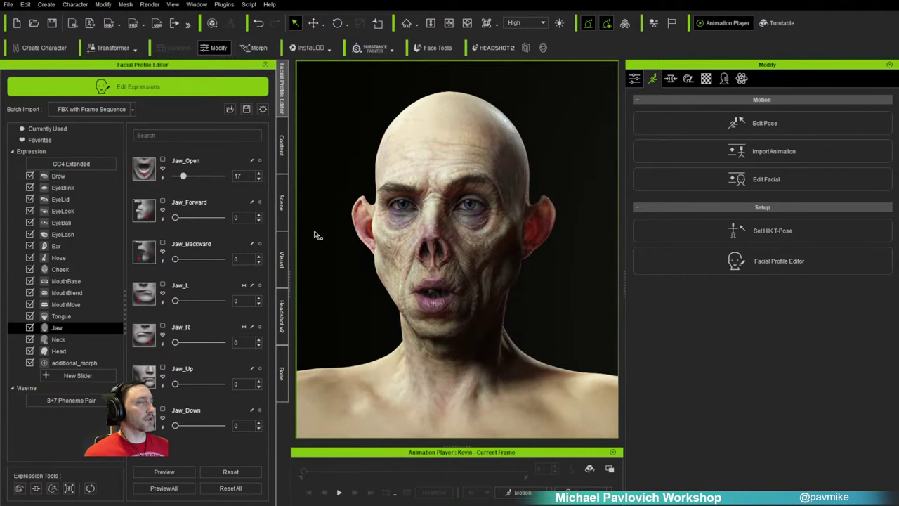
click(119, 87)
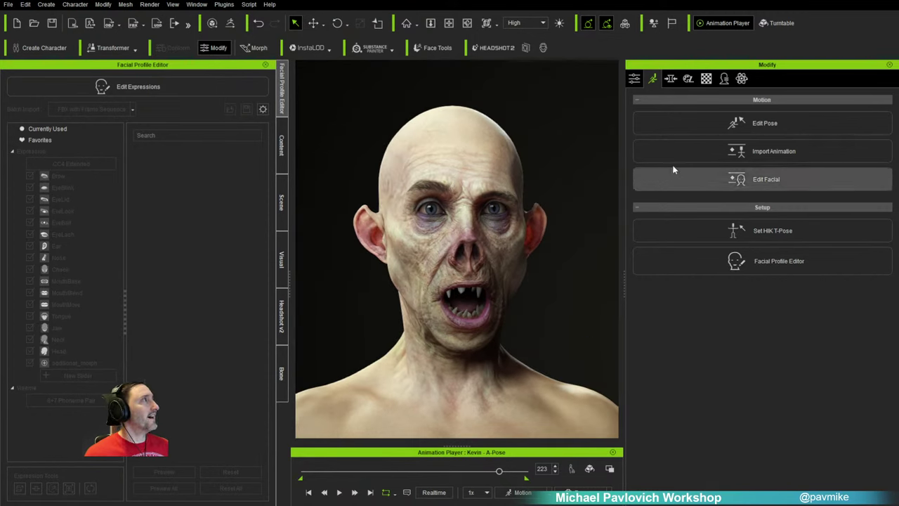
Step: Reset the character's edited facial expression to zero and leave facial editing
click(767, 179)
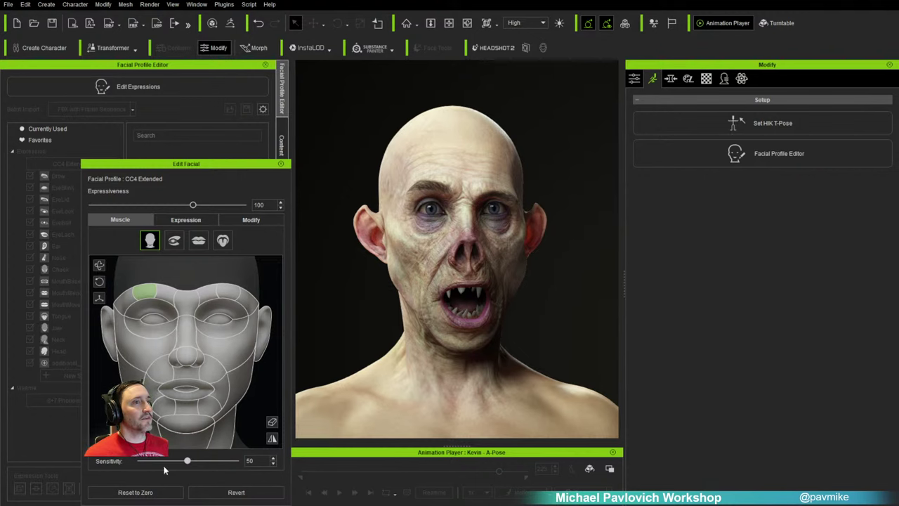
click(135, 491)
click(280, 164)
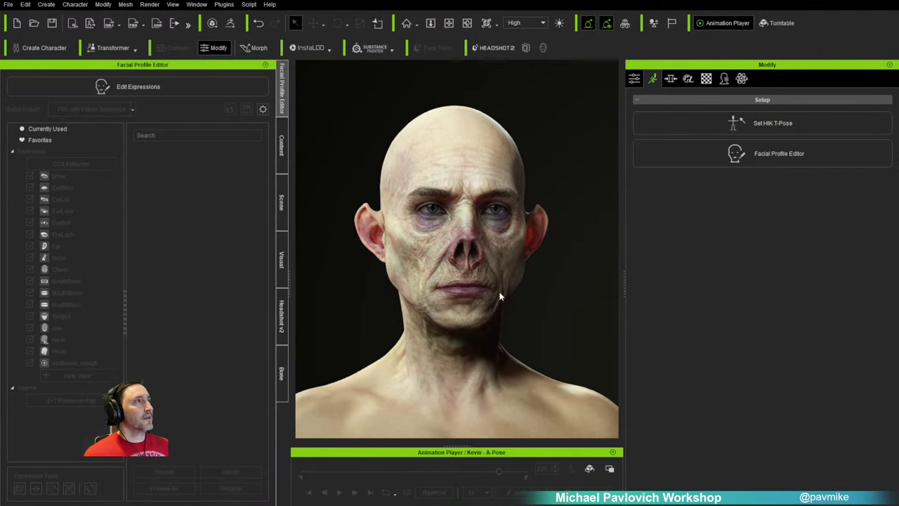
right_drag(423, 301, 514, 318)
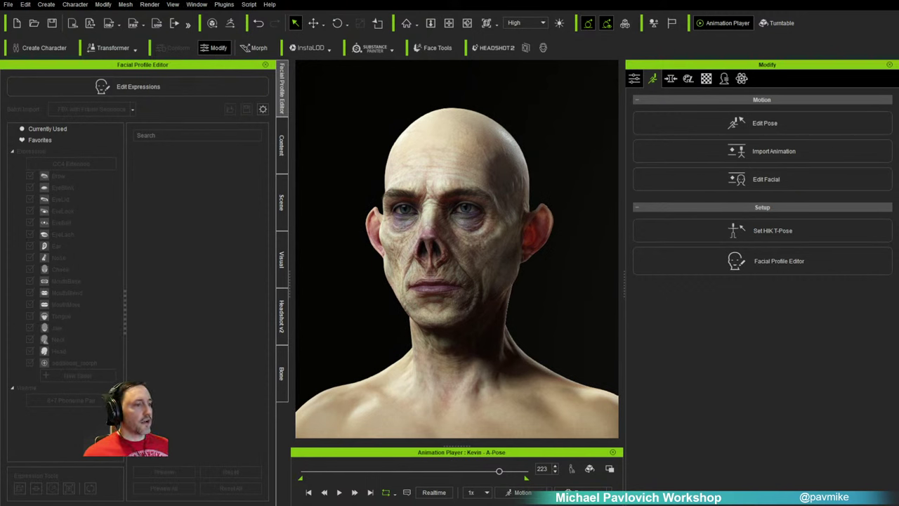
Step: Switch to ZBrush to open a project, and load another project in Character Creator with the Replace All option
click(9, 5)
click(28, 31)
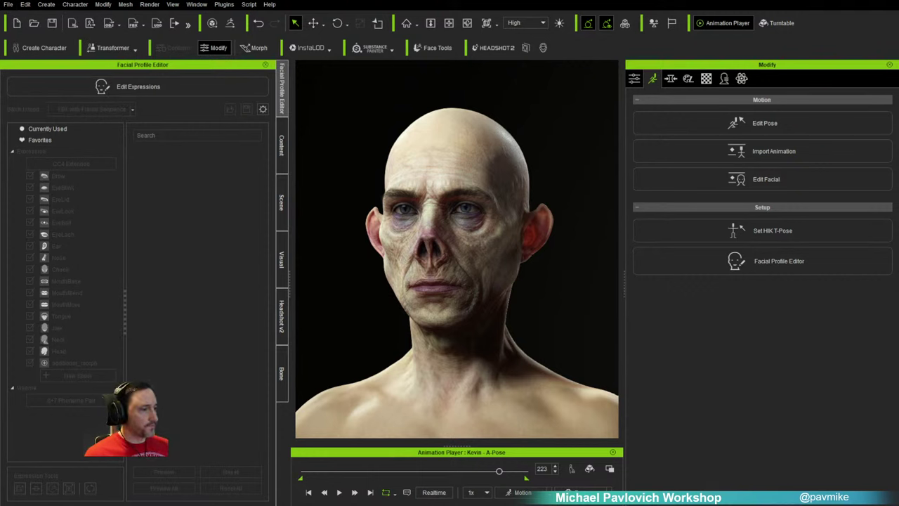
click(449, 274)
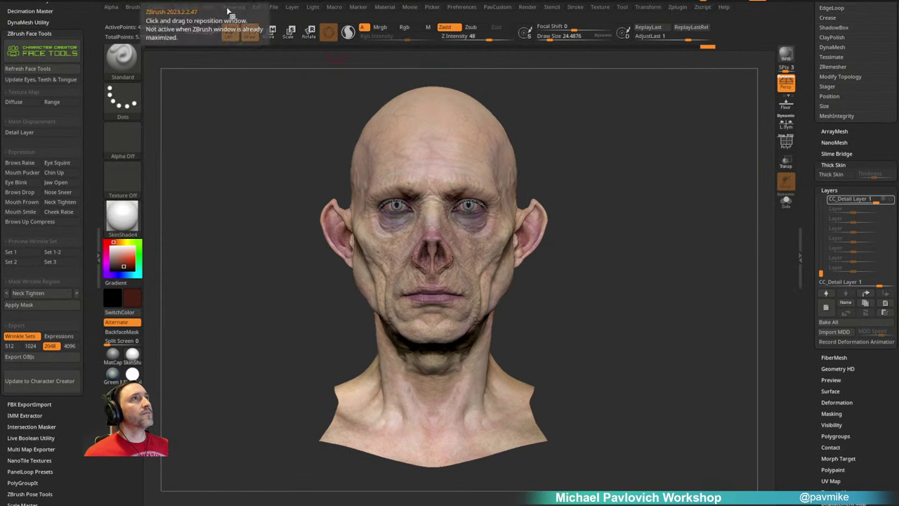
click(273, 7)
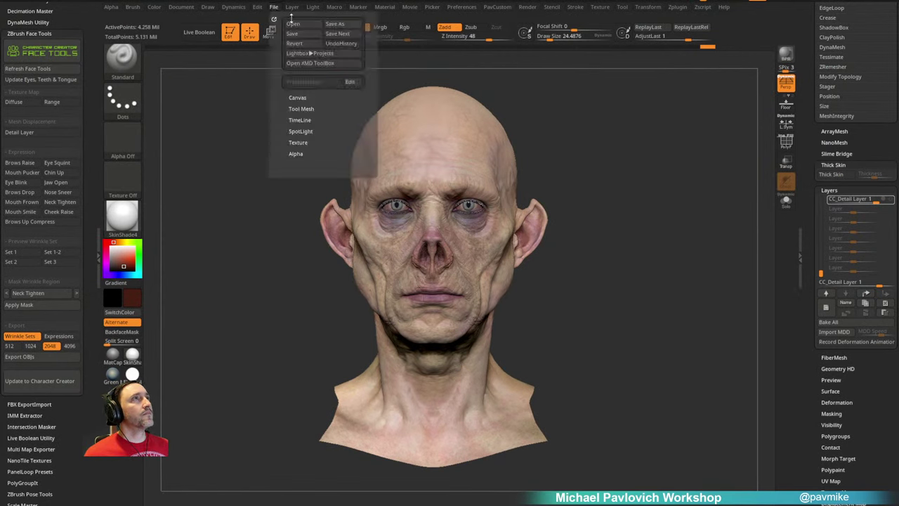
click(293, 24)
click(554, 277)
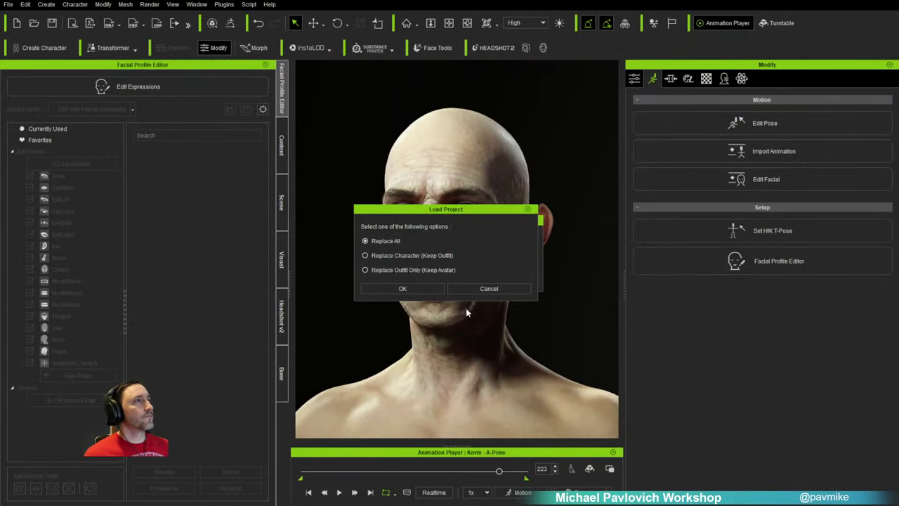
click(418, 289)
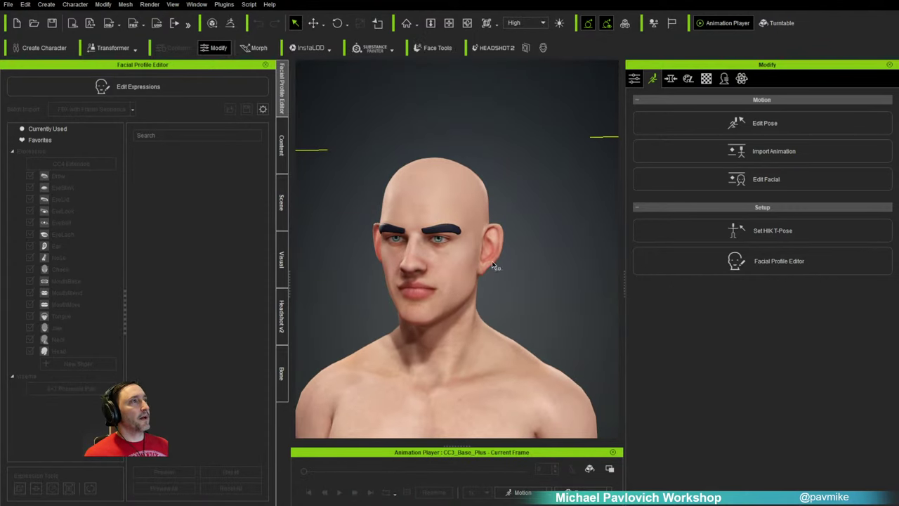
Step: Browse the Hair content library, examining the HairGroup folders and the HairElement Hair and Accessory items
click(282, 135)
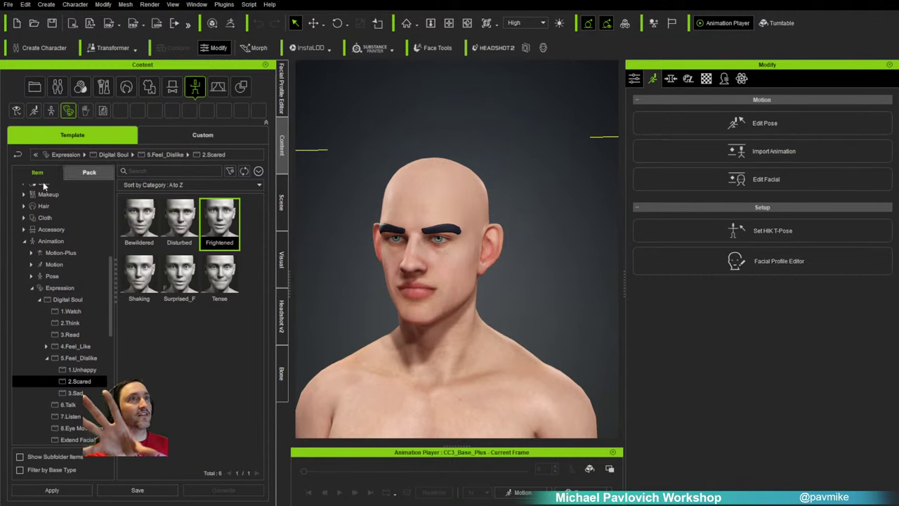
click(24, 207)
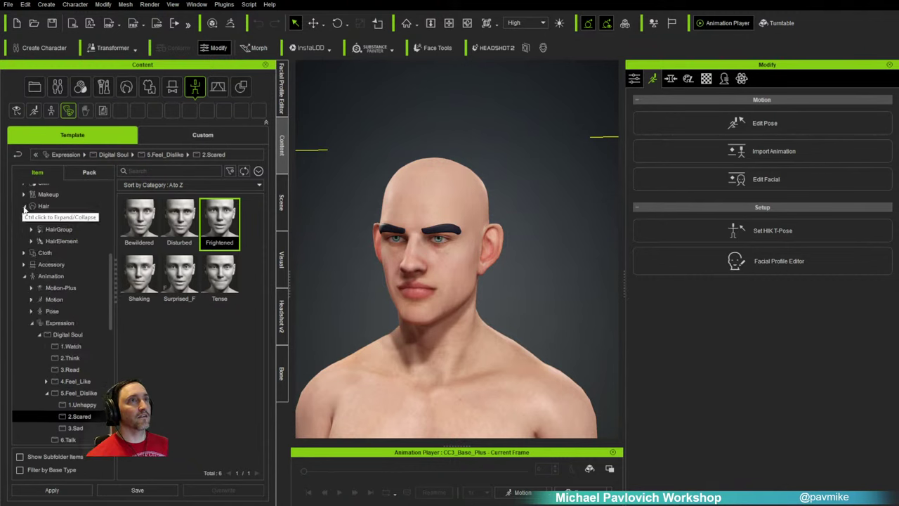
click(23, 207)
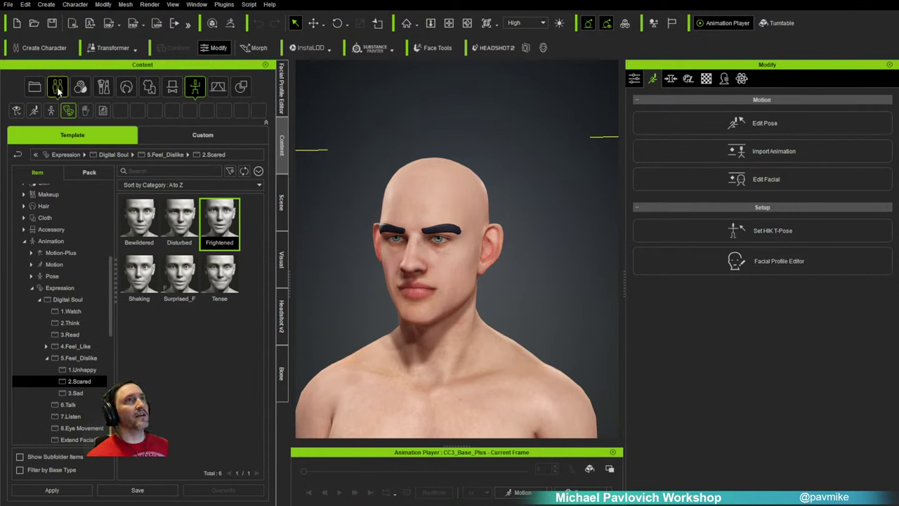
click(125, 87)
click(34, 111)
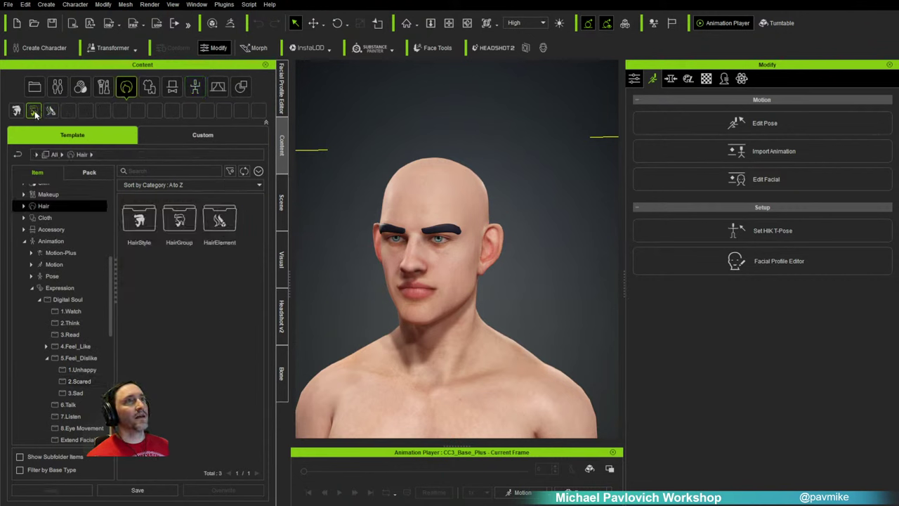
click(31, 241)
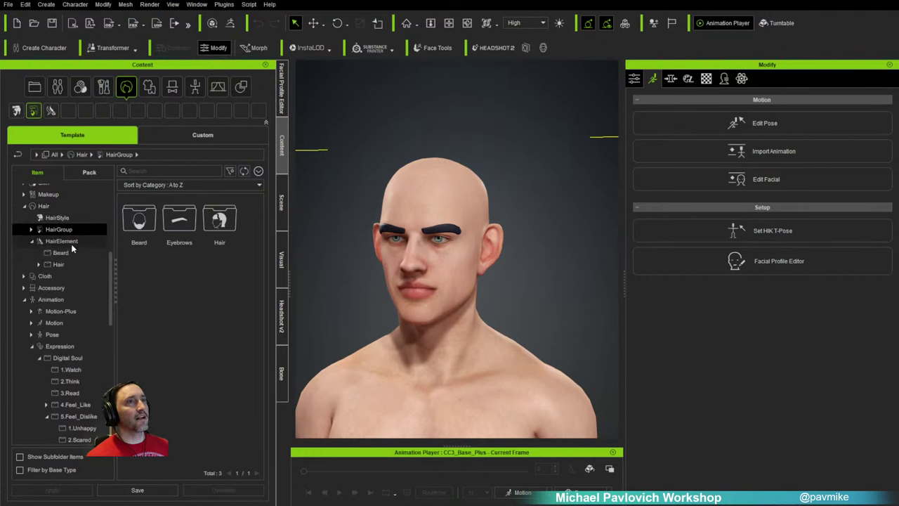
click(60, 264)
click(38, 264)
click(57, 277)
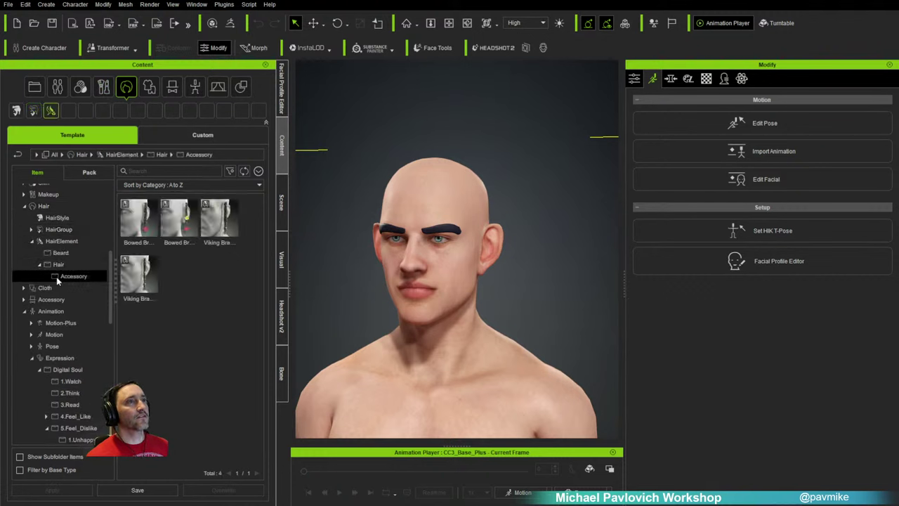
click(59, 265)
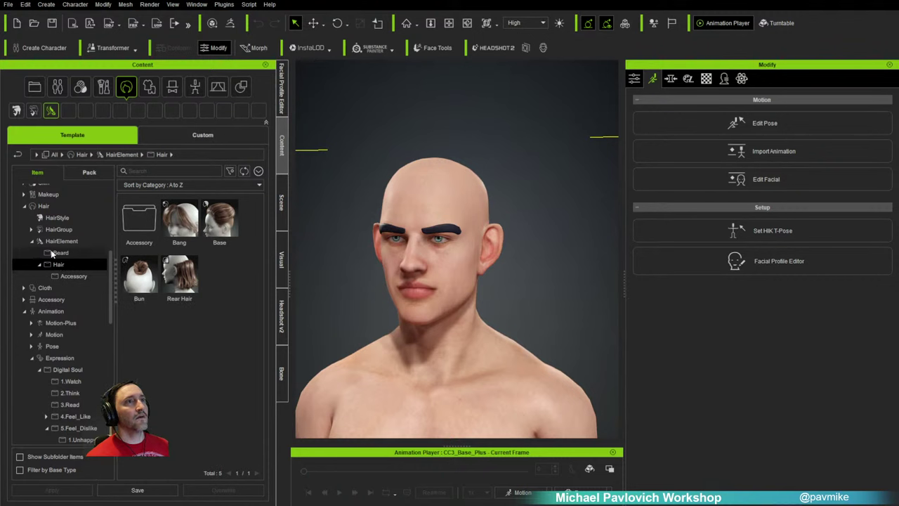
Step: Examine the Stylized eyebrow items in the HairGroup content library, and collapse the Hair category
click(41, 232)
double_click(41, 231)
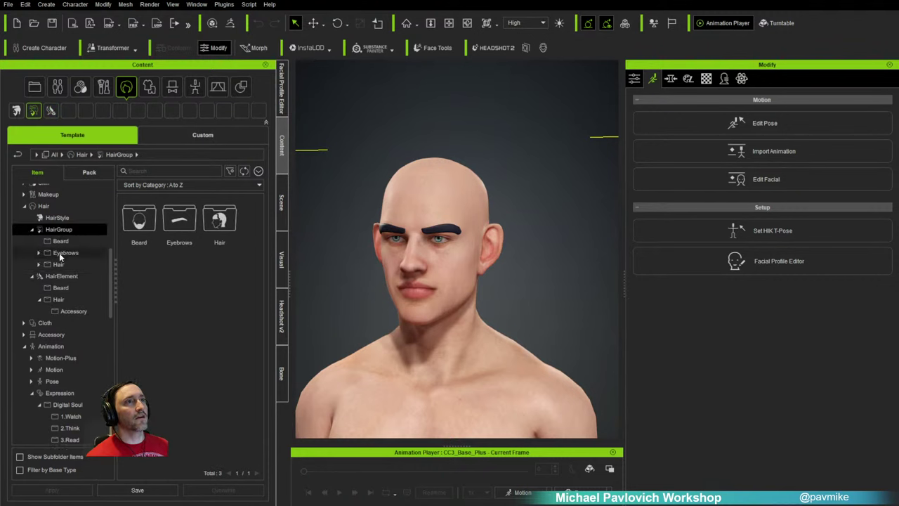
double_click(61, 253)
click(69, 276)
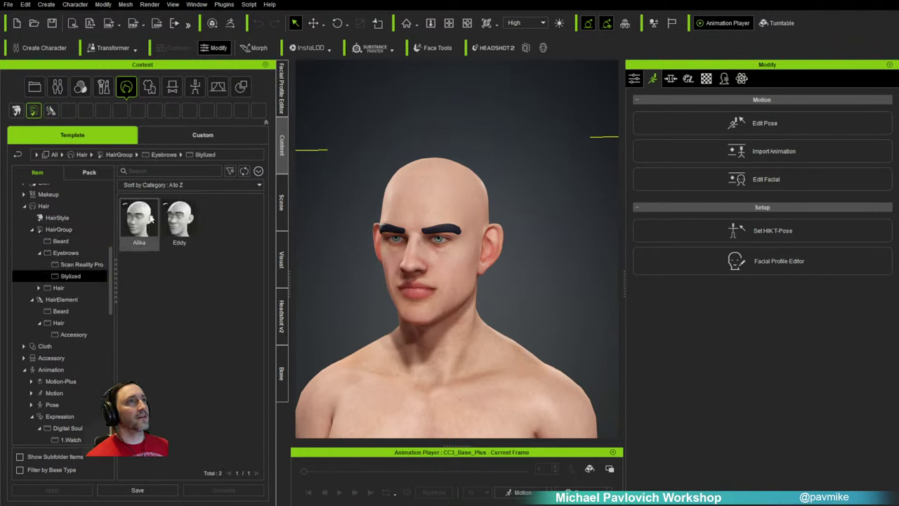
click(39, 253)
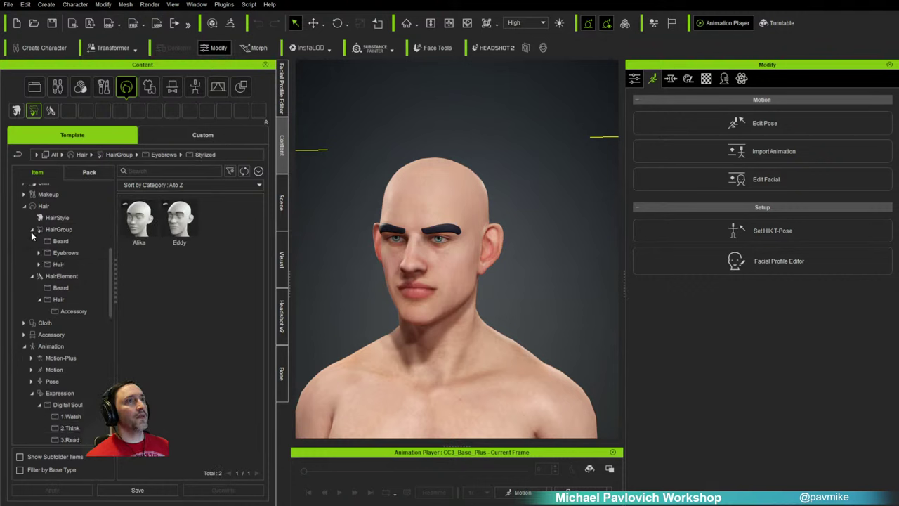
click(32, 229)
click(24, 205)
Step: Examine the Stylized characters in the Actor content library, and collapse the Character folder
scroll(56, 243, up, 5)
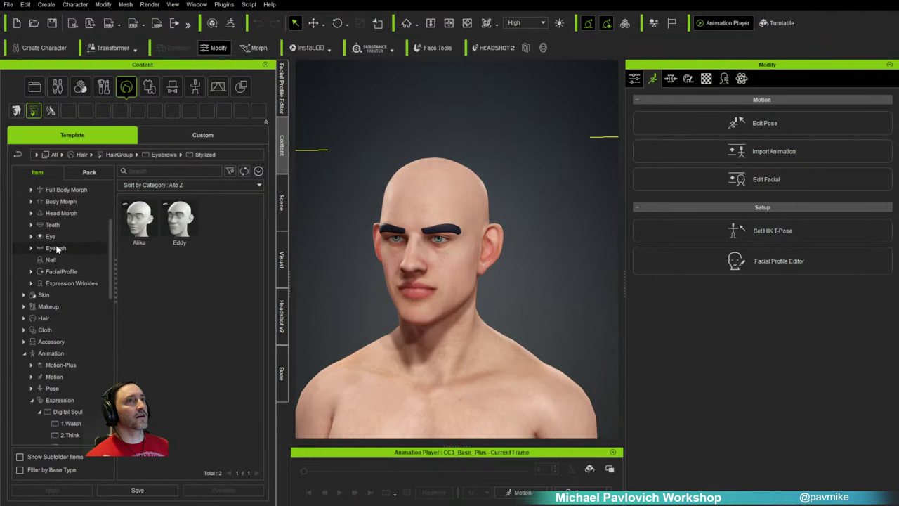
scroll(57, 249, up, 2)
click(31, 227)
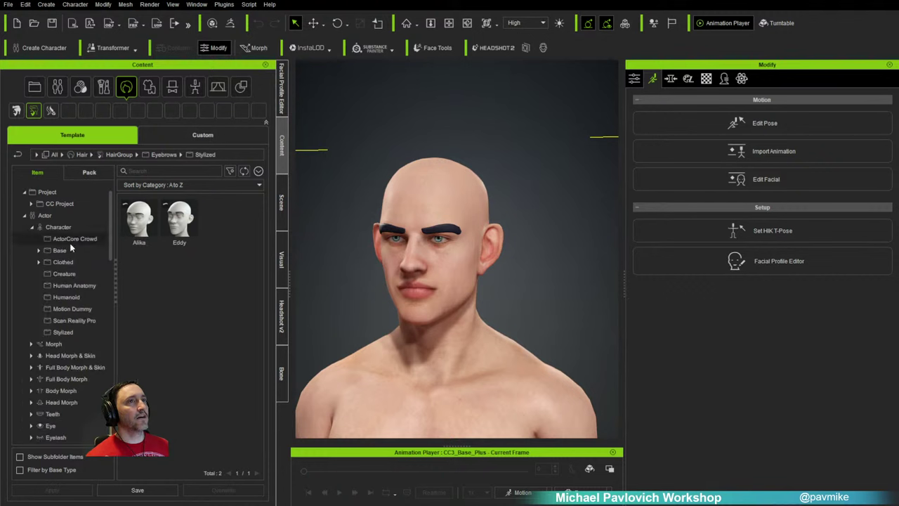
click(63, 332)
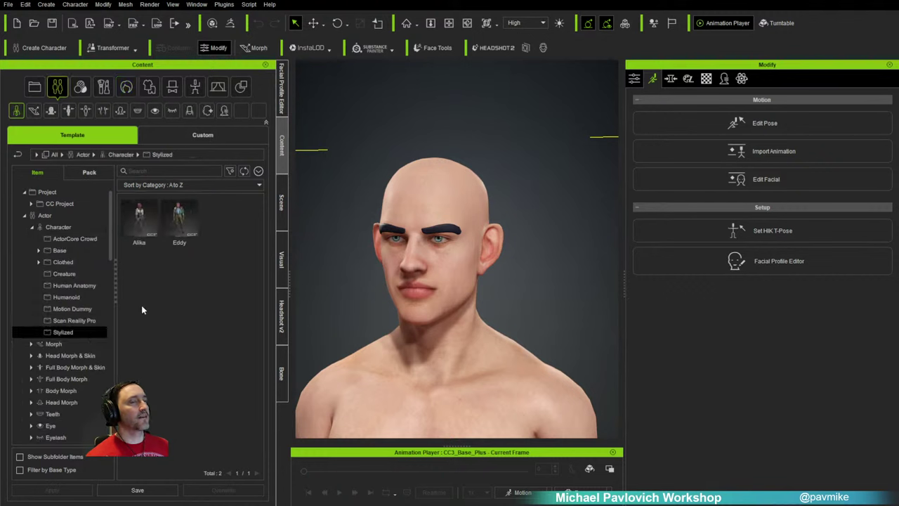
click(31, 227)
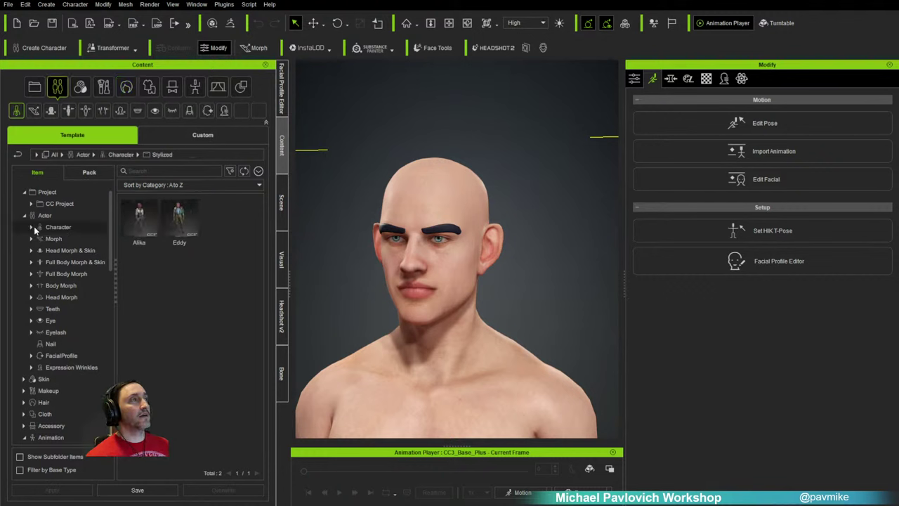
Step: Turn on direct Morph editing, pick the nose region, and check the head's morphable areas from several angles
right_drag(491, 296, 502, 264)
scroll(512, 273, up, 2)
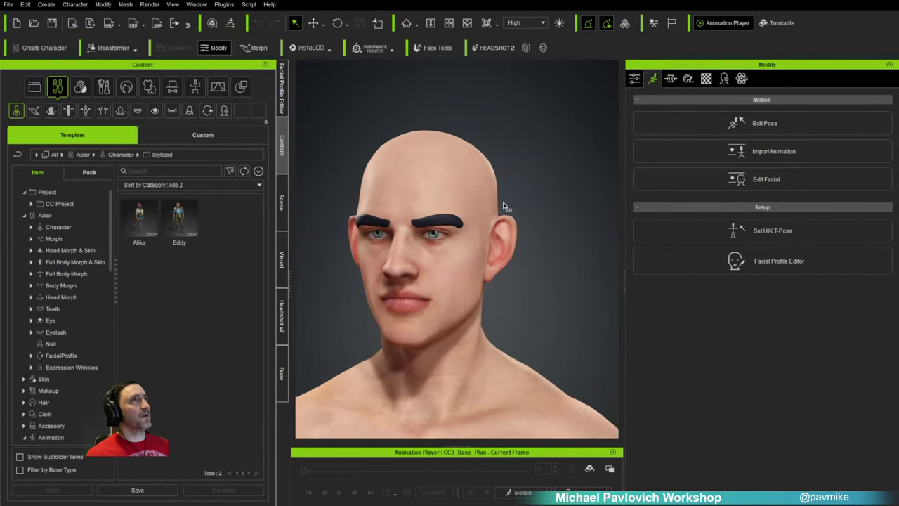
click(256, 47)
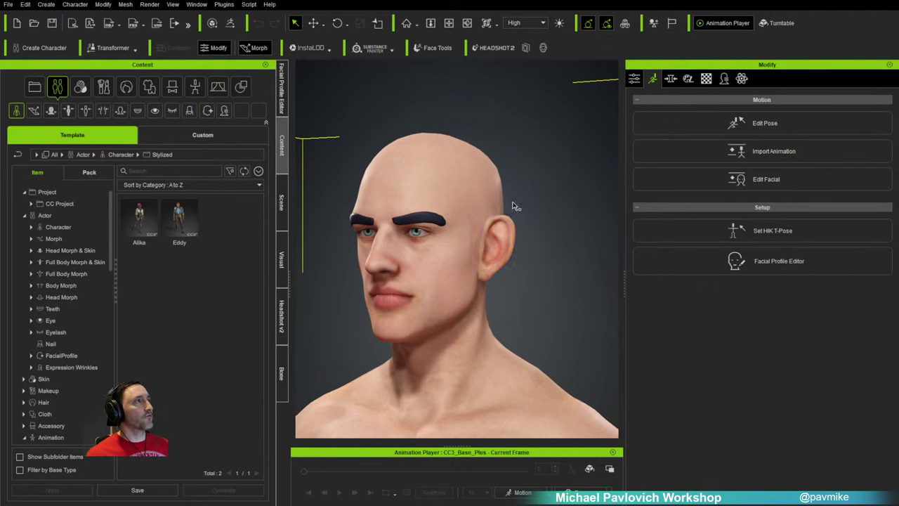
click(379, 261)
right_drag(552, 313, 594, 327)
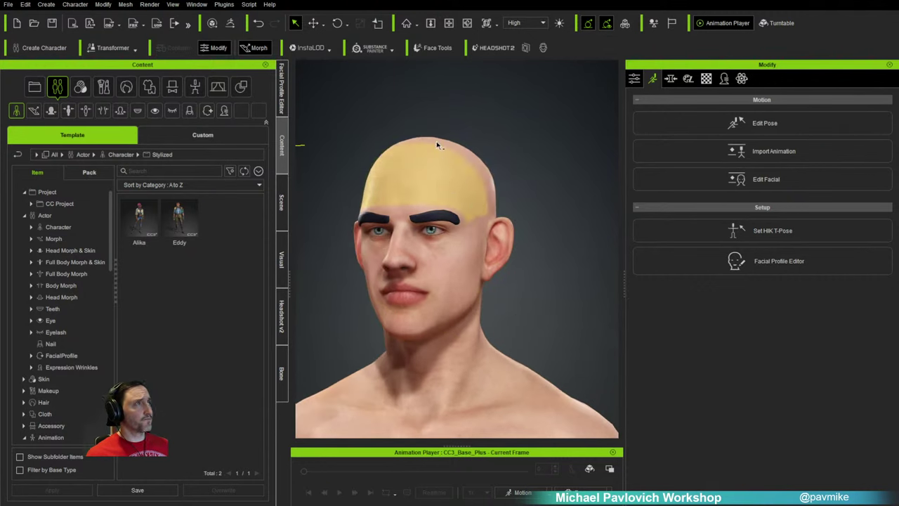
right_drag(551, 320, 599, 316)
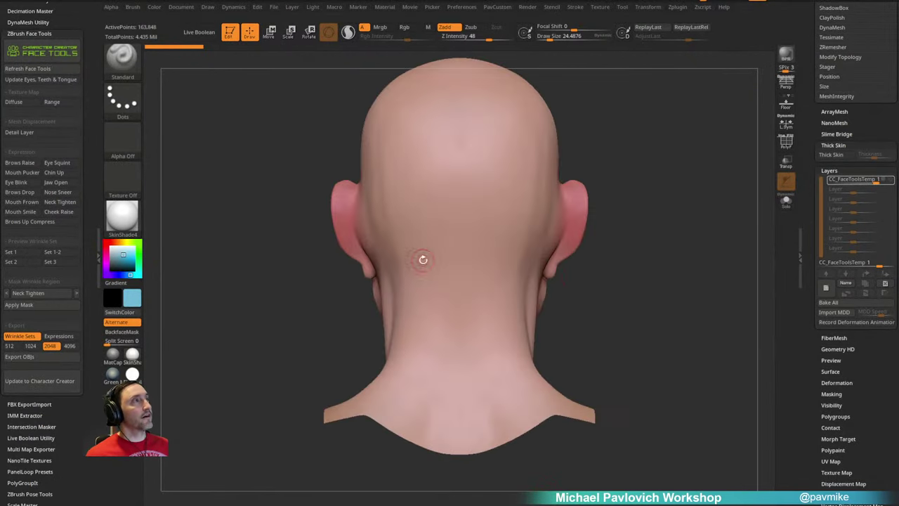
Step: Switch to ZBrush, make CC_Base_SkinHead the active subtool, and inspect the face close up
mouse_move(639, 304)
mouse_down()
mouse_move(692, 304)
mouse_move(604, 309)
mouse_move(634, 315)
mouse_up()
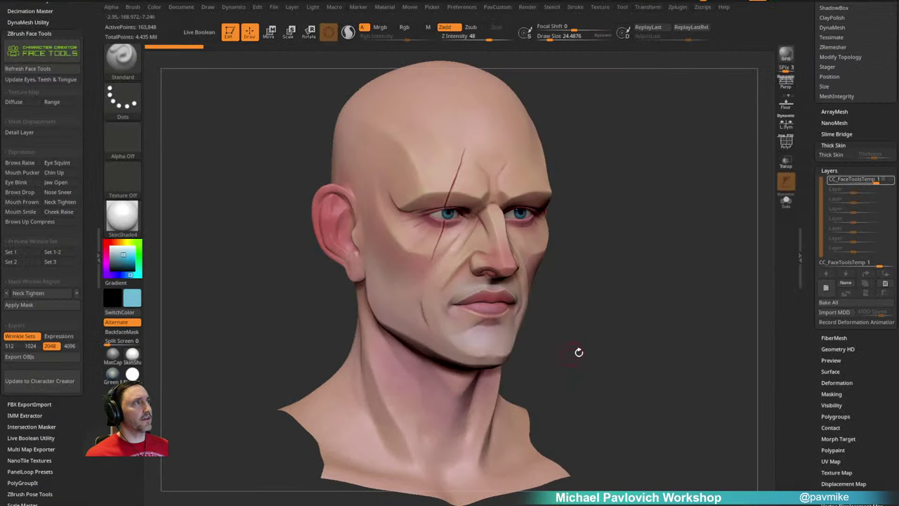
drag(578, 353, 583, 354)
drag(821, 130, 818, 330)
drag(820, 155, 818, 109)
alt+click(509, 233)
alt+drag(660, 185, 574, 258)
key(f)
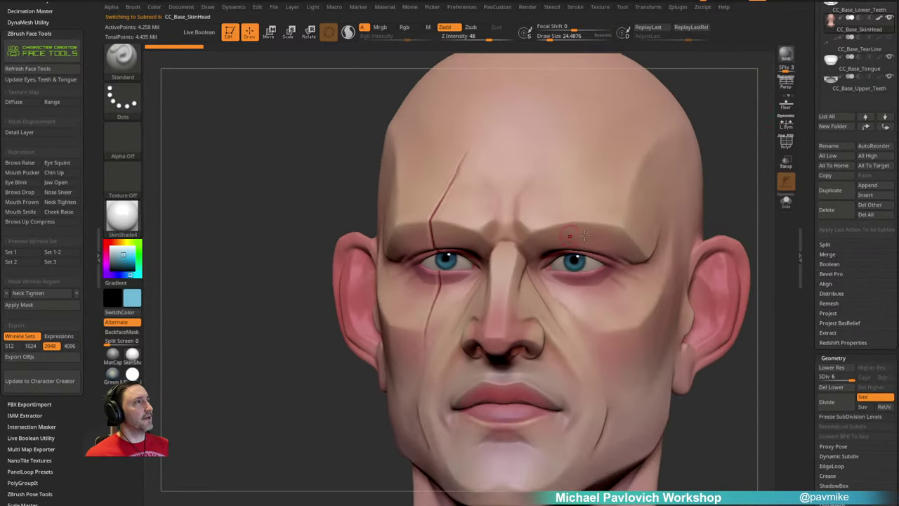
drag(632, 147, 656, 196)
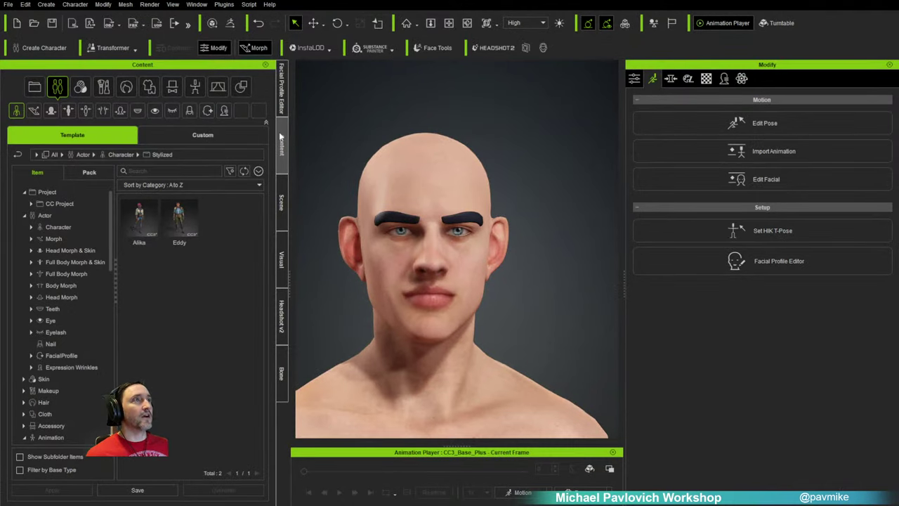
Step: Switch to Character Creator and examine the Stylized items in the Eye content library
click(40, 322)
click(31, 321)
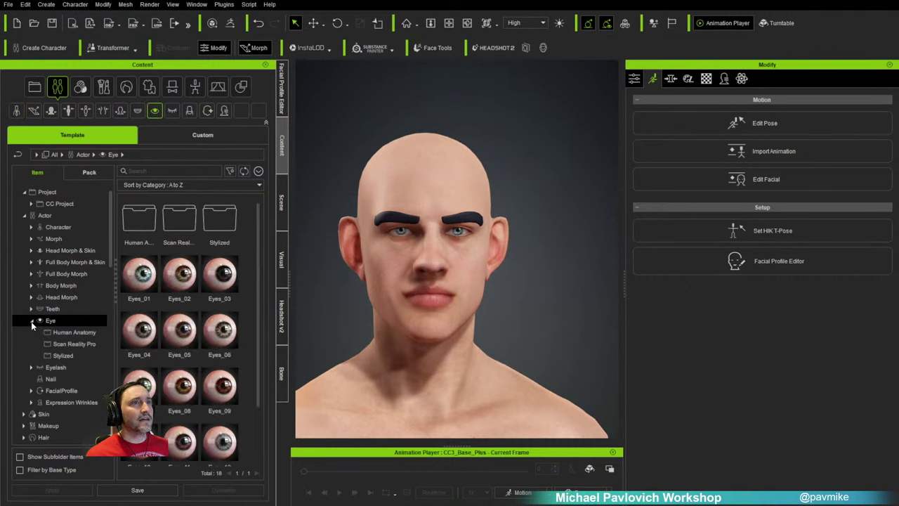
click(77, 355)
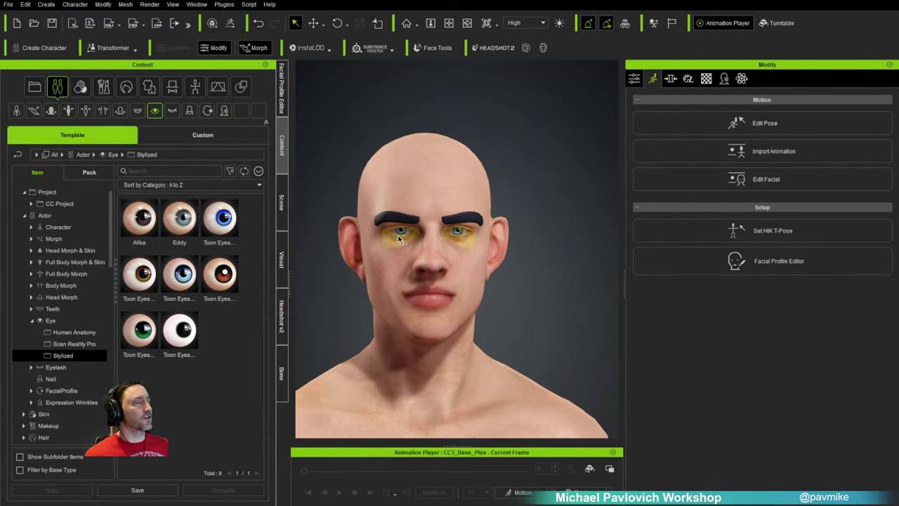
drag(398, 239, 398, 239)
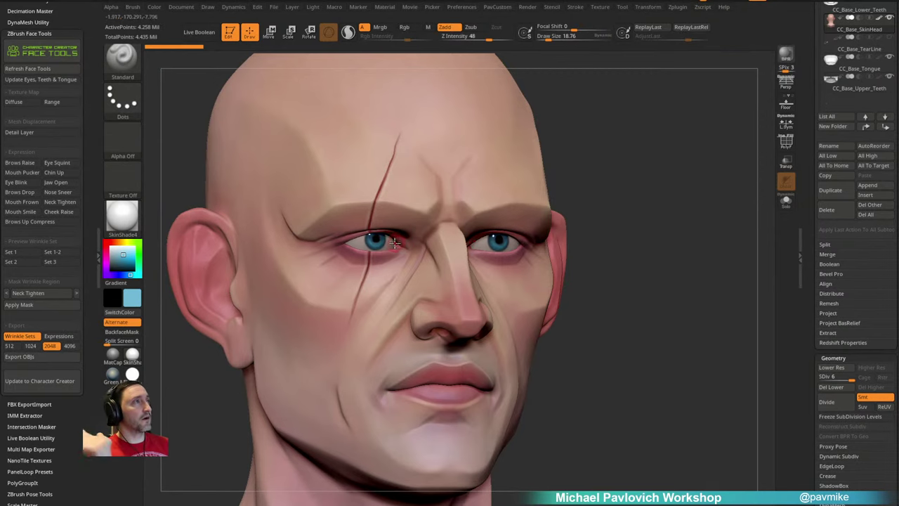
Step: Return to ZBrush, turn off the skin head's polypaint display, and shade it white with the Green Metallic material
mouse_move(698, 149)
mouse_down()
mouse_move(730, 206)
mouse_move(717, 199)
mouse_up()
drag(813, 175, 810, 247)
click(878, 198)
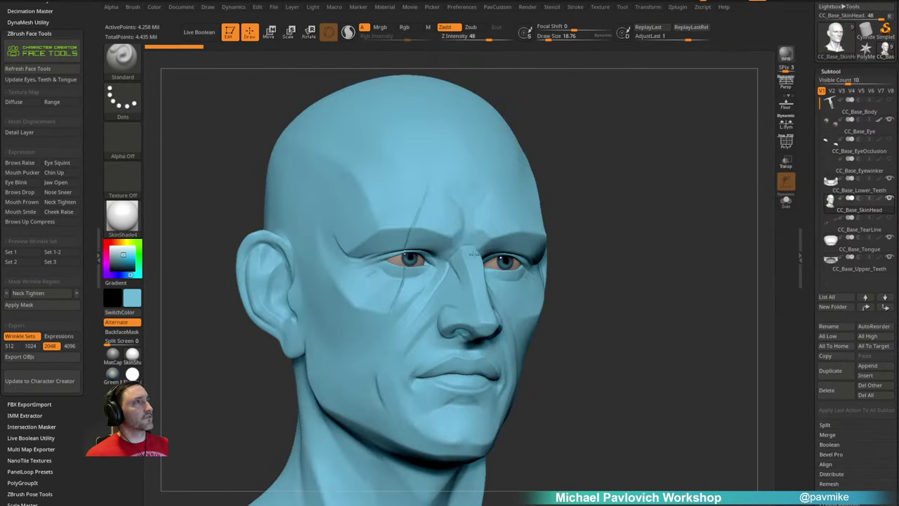
click(117, 258)
click(112, 373)
shift+drag(705, 225, 730, 184)
drag(608, 186, 631, 188)
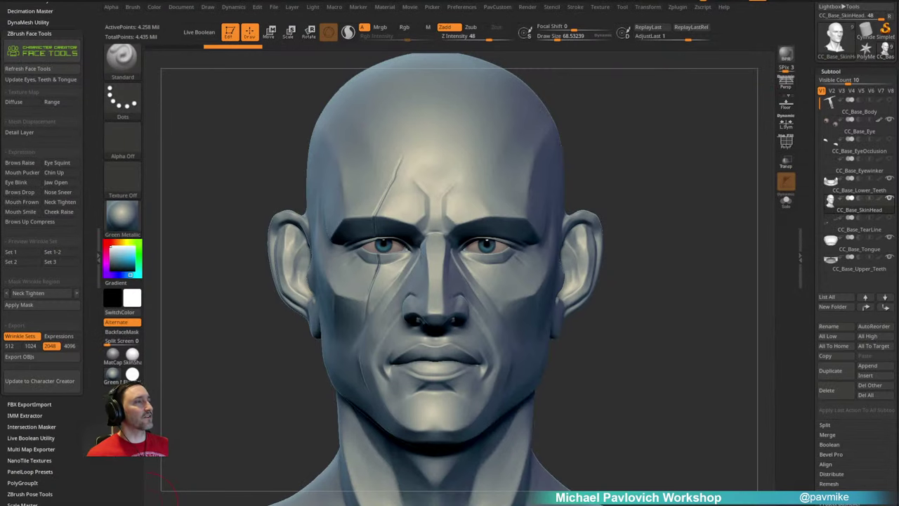
Step: Lower the skin head to subdivision level 4 and refine the nose bridge with a brush size of about 33
drag(654, 173, 658, 163)
key(s)
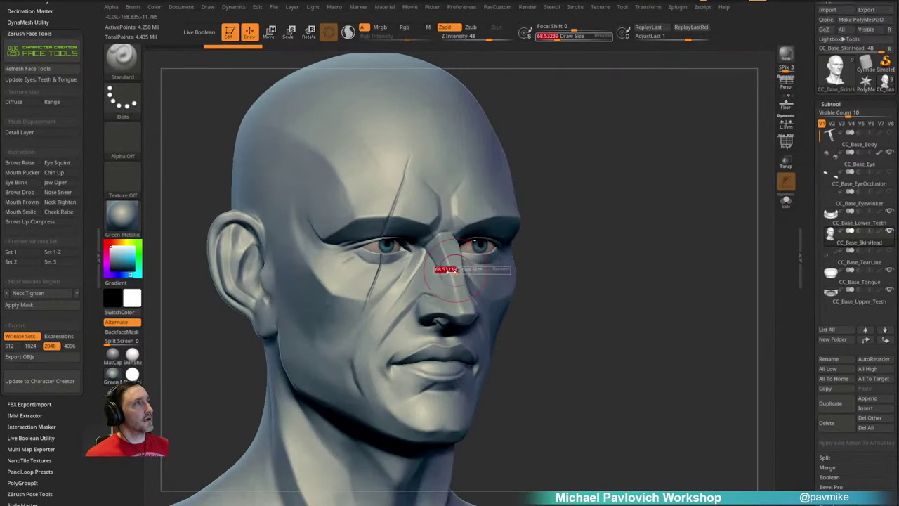
drag(813, 59, 813, 149)
click(831, 308)
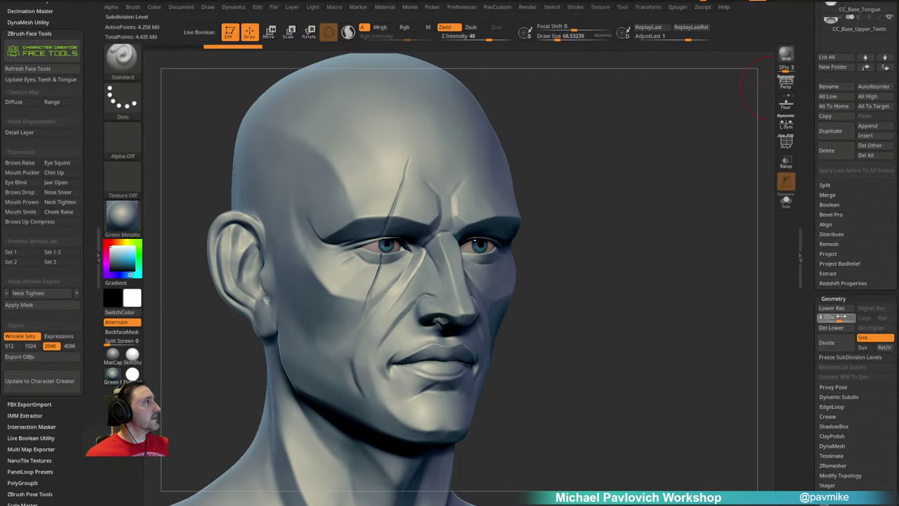
click(831, 307)
key(shift)
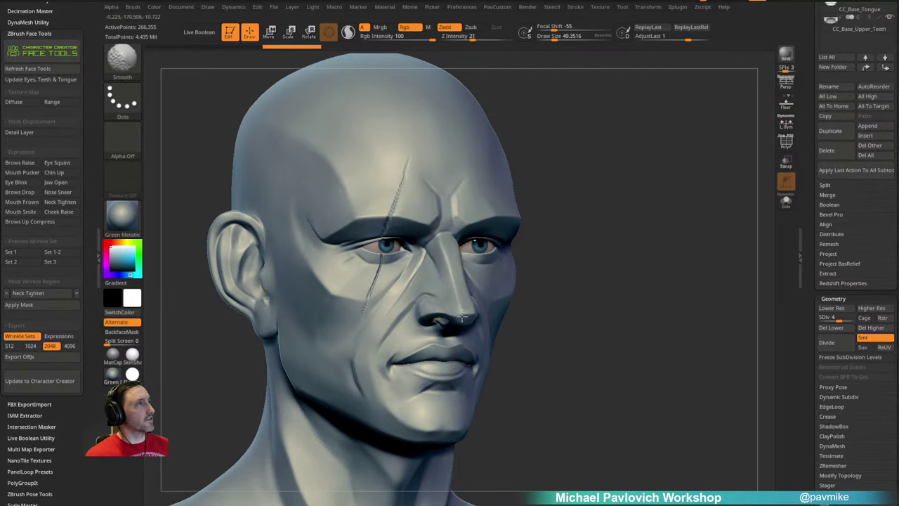
mouse_move(569, 172)
alt+mouse_down()
mouse_move(560, 179)
mouse_move(559, 204)
alt+mouse_up()
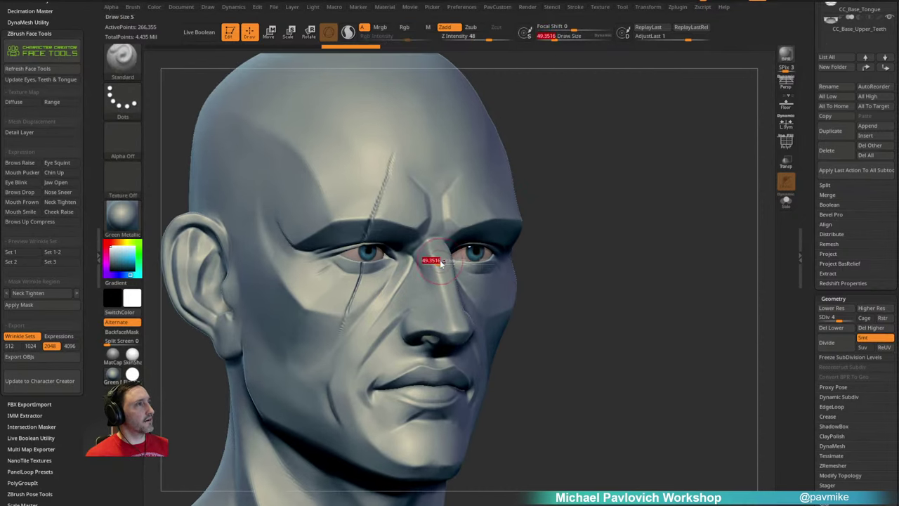
alt+drag(682, 285, 686, 264)
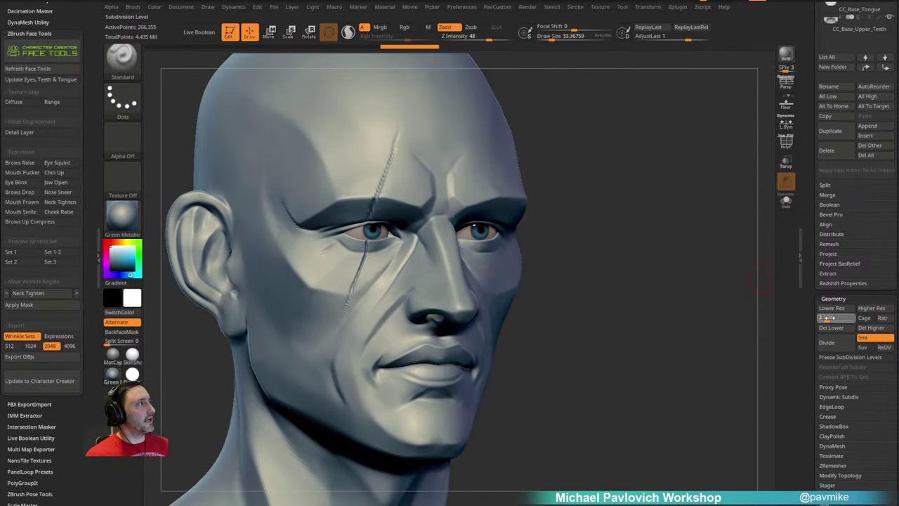
Step: Drop the head to subdivision level 2 and try reshaping the nose bridge with a brush size of about 65
click(826, 317)
key(s)
drag(421, 255, 432, 255)
drag(445, 258, 449, 251)
key(ctrl+z)
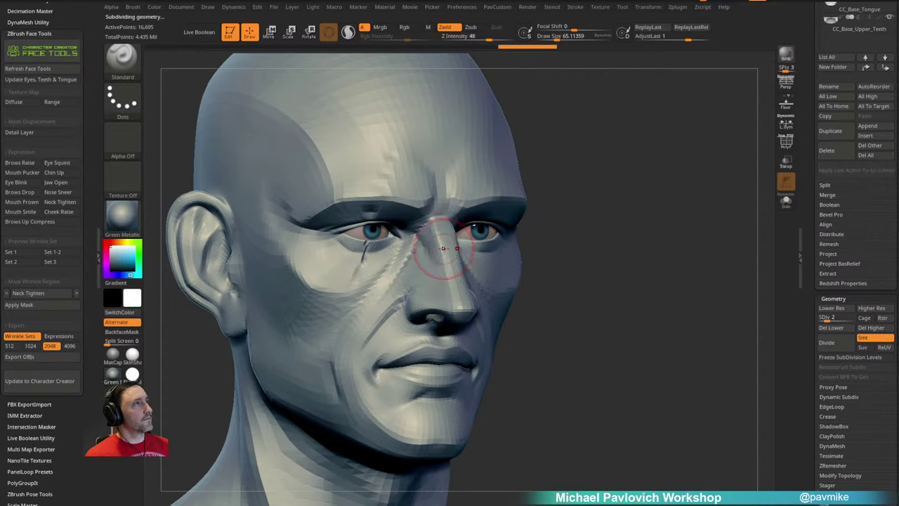
Step: Hide the interface elements around the canvas, return the head to subdivision level 6, and review the face
key(Tab)
key(Tab)
key(Tab)
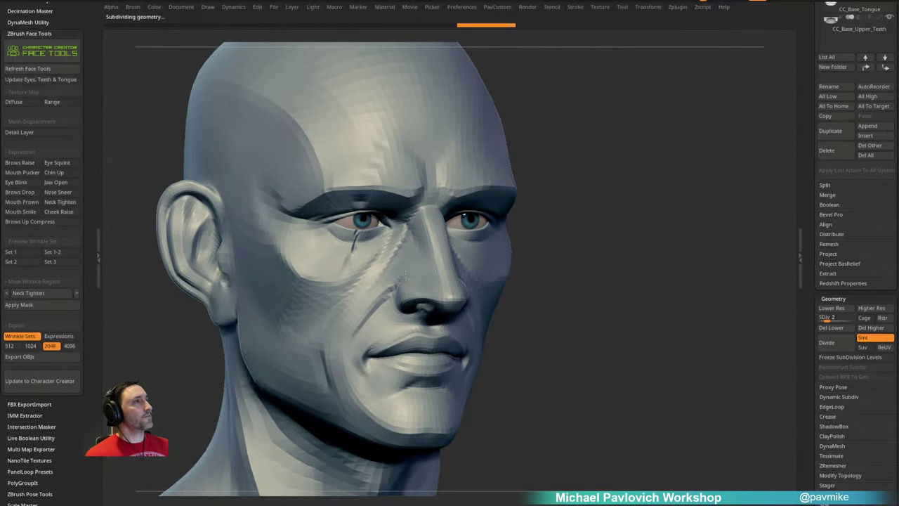
key(ctrl+shift+z)
drag(583, 197, 677, 237)
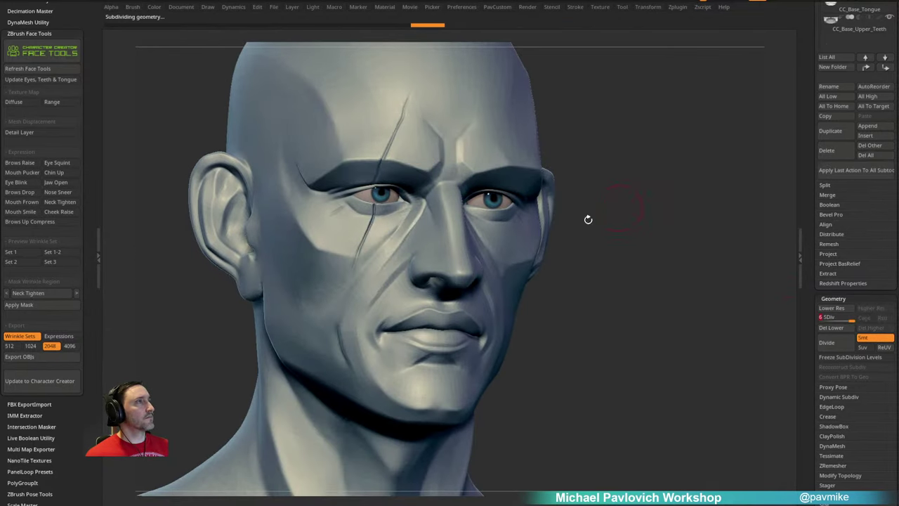
Step: Examine the subdivided head from the front, three-quarter and profile views
mouse_move(447, 268)
mouse_down()
mouse_move(653, 233)
mouse_move(694, 208)
mouse_move(460, 271)
mouse_up()
drag(434, 223, 671, 164)
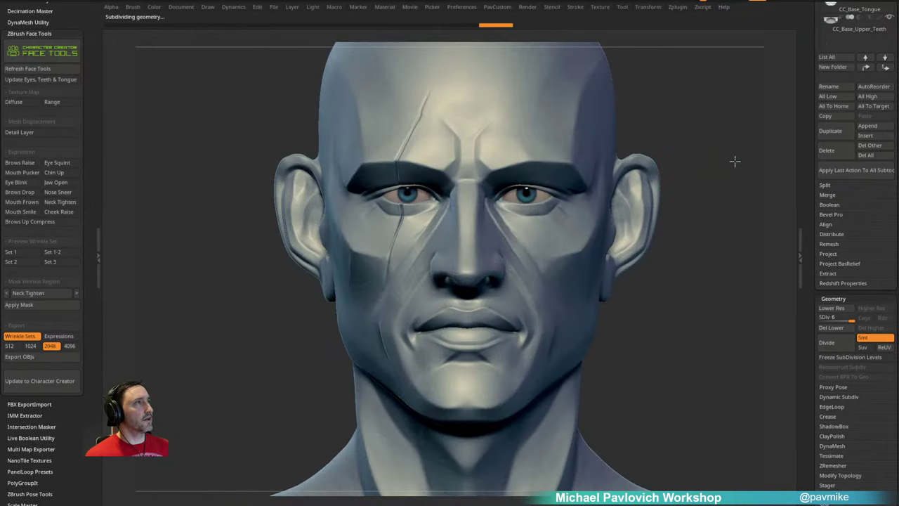
drag(734, 162, 724, 162)
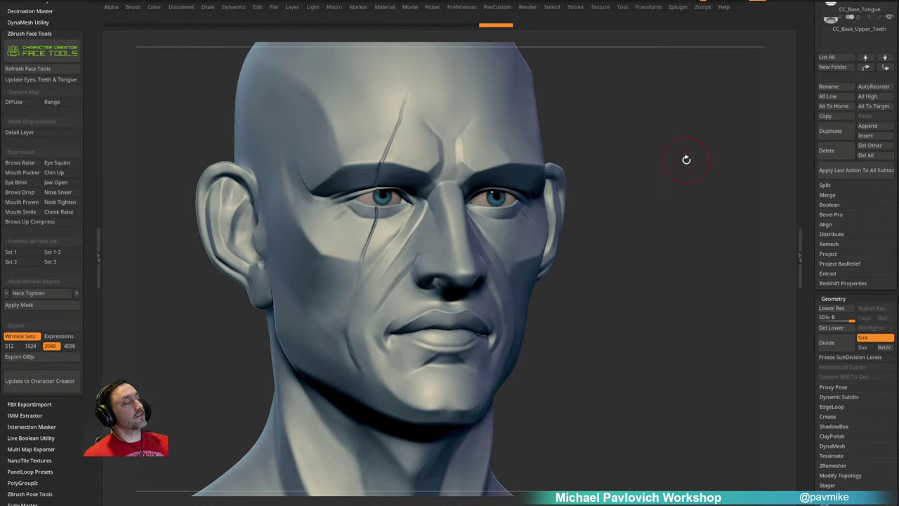
drag(626, 143, 603, 133)
drag(631, 104, 675, 126)
shift+drag(476, 195, 506, 257)
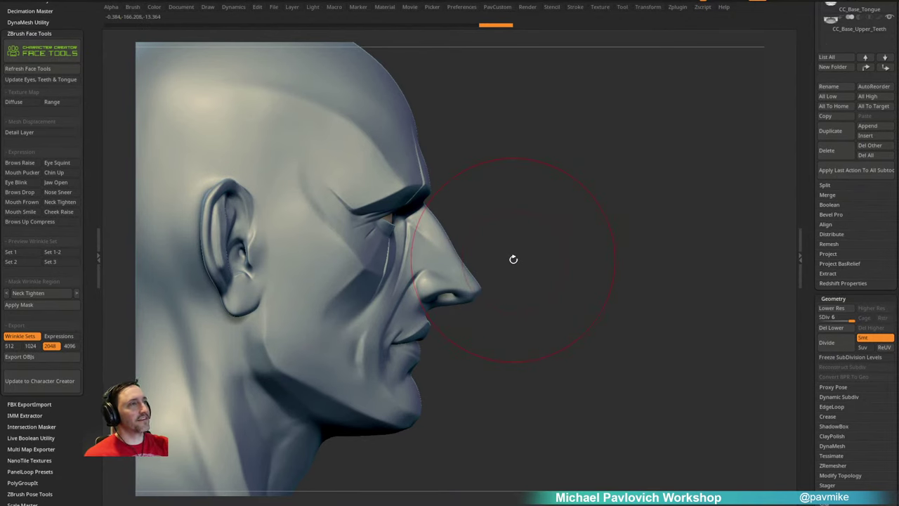
mouse_move(513, 259)
mouse_down()
mouse_move(491, 140)
mouse_move(656, 221)
mouse_move(694, 197)
mouse_move(682, 169)
mouse_move(679, 191)
mouse_up()
Step: Resize the brush and flatten the bridge of the nose into a crisp front plane, undoing the first attempt
key(s)
drag(441, 213, 420, 214)
drag(393, 175, 435, 277)
drag(590, 203, 519, 215)
key(ctrl+z)
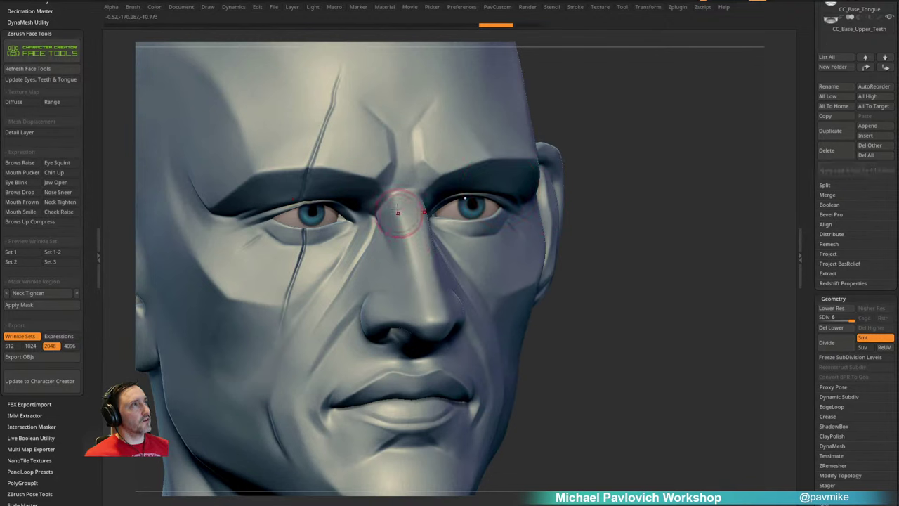
drag(403, 219, 425, 302)
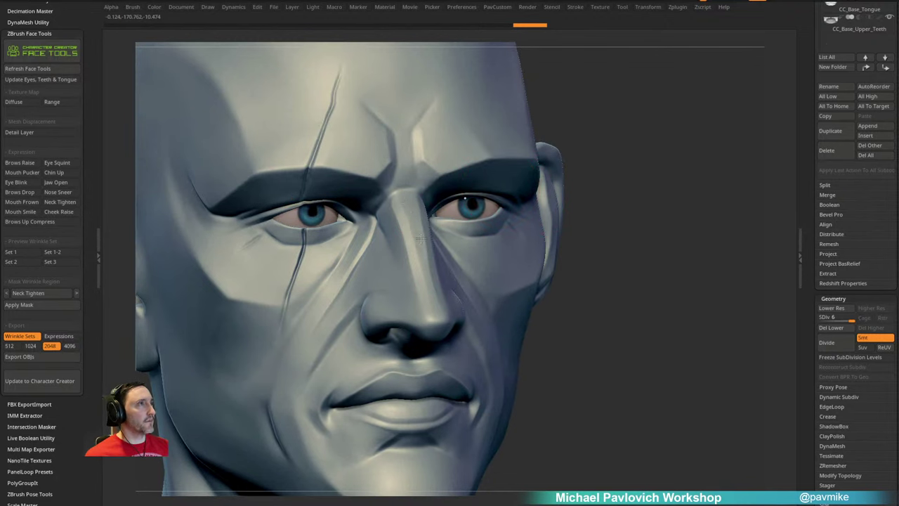
drag(420, 238, 423, 250)
Step: Lower the head to subdivision level 4 and try a stroke down the side of the nose, undoing it
right_drag(491, 232, 424, 224)
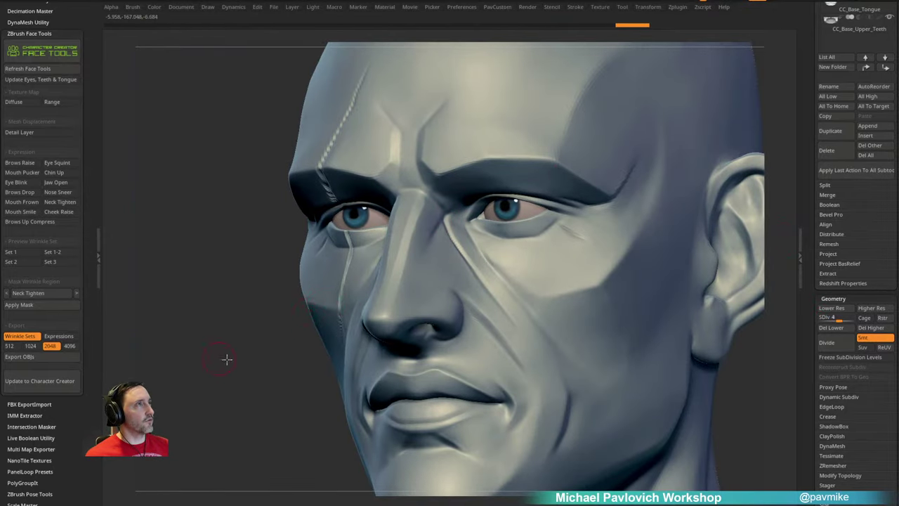
right_drag(227, 360, 623, 162)
drag(623, 162, 620, 158)
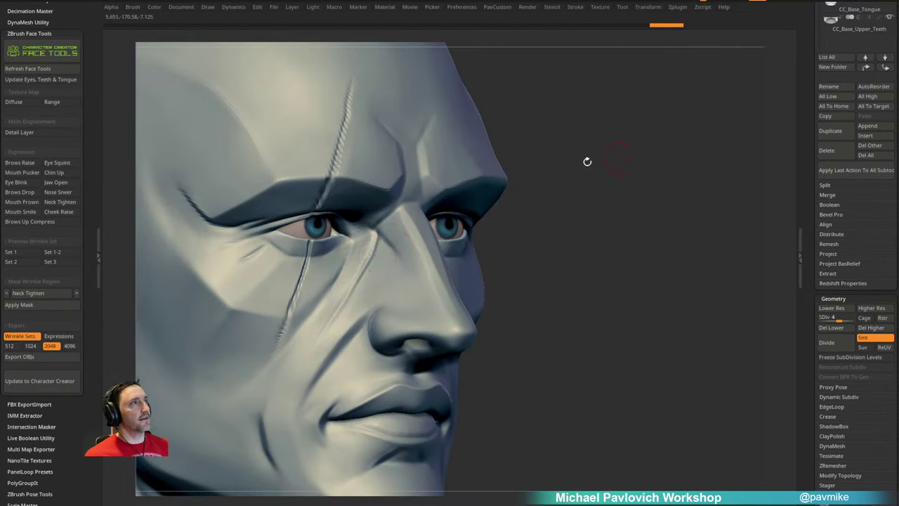
drag(377, 236, 420, 292)
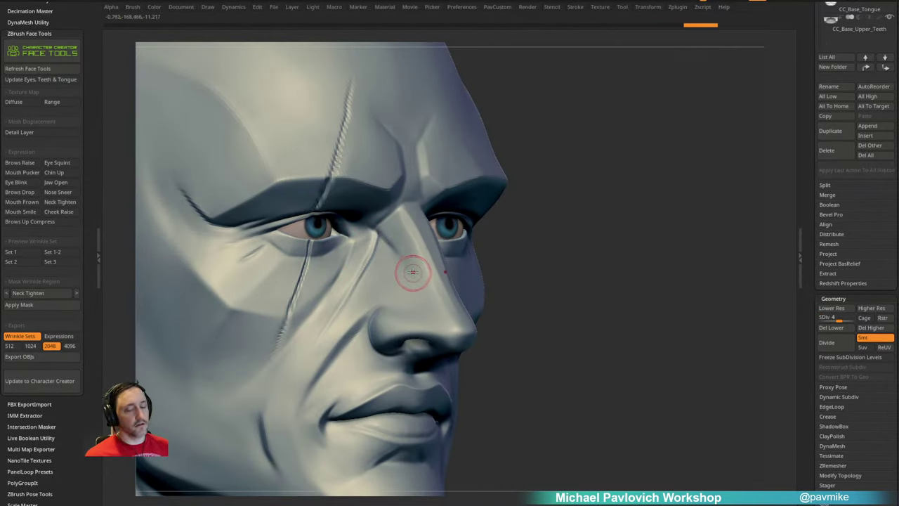
key(ctrl+z)
Step: Carve a diagonal crease from the inner eye corner across the side of the nose with the DamStandard brush
key(Tab)
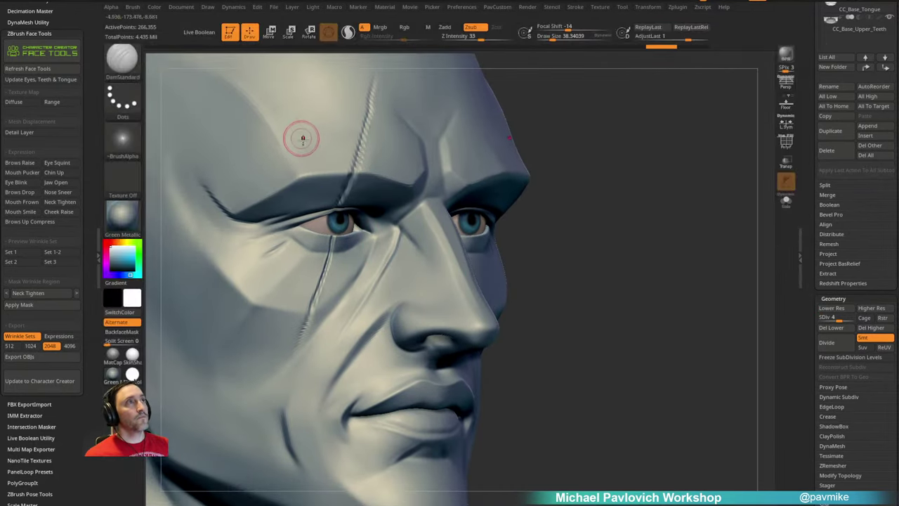
drag(422, 256, 379, 188)
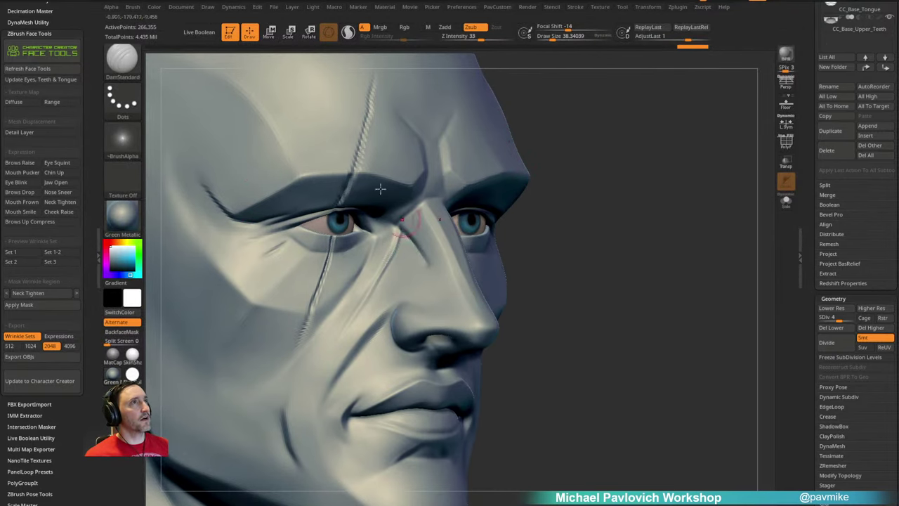
click(132, 7)
drag(534, 192, 550, 191)
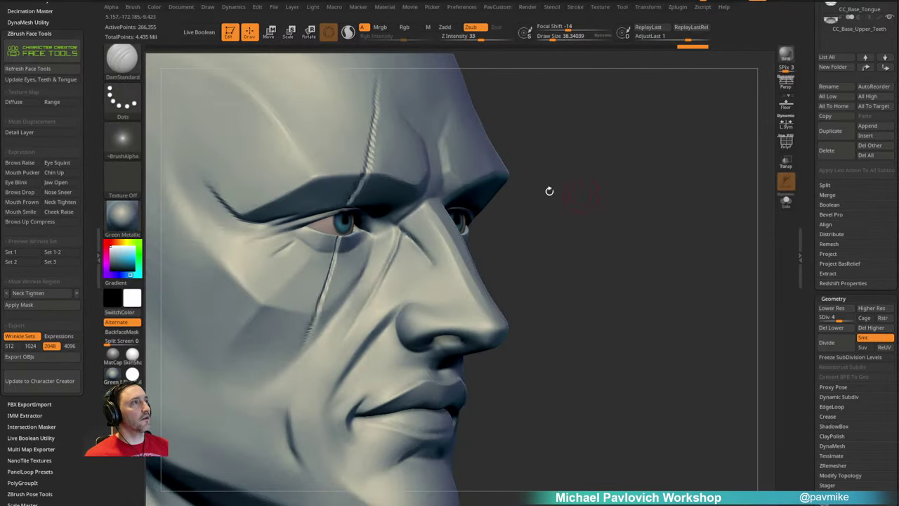
drag(431, 257, 441, 267)
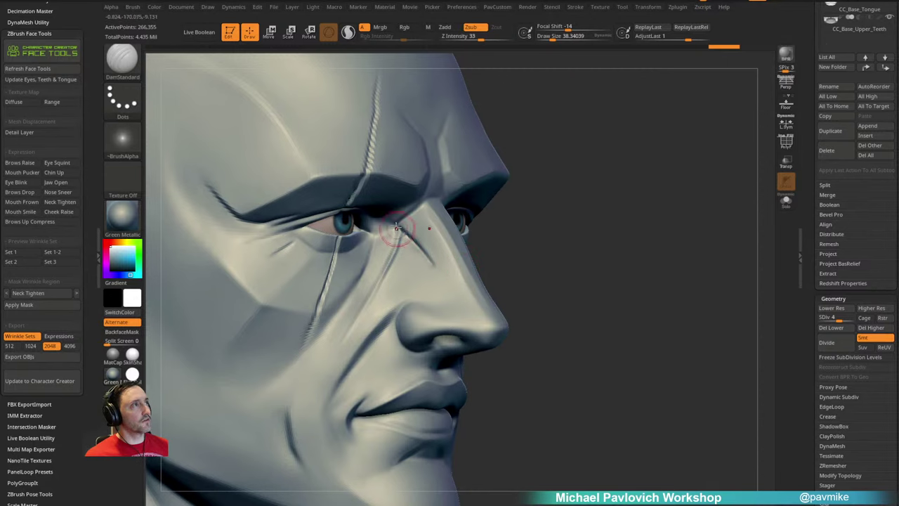
drag(398, 228, 441, 275)
Step: Browse the brush library's Orb brush pack folder for a crack or slash brush
key(comma)
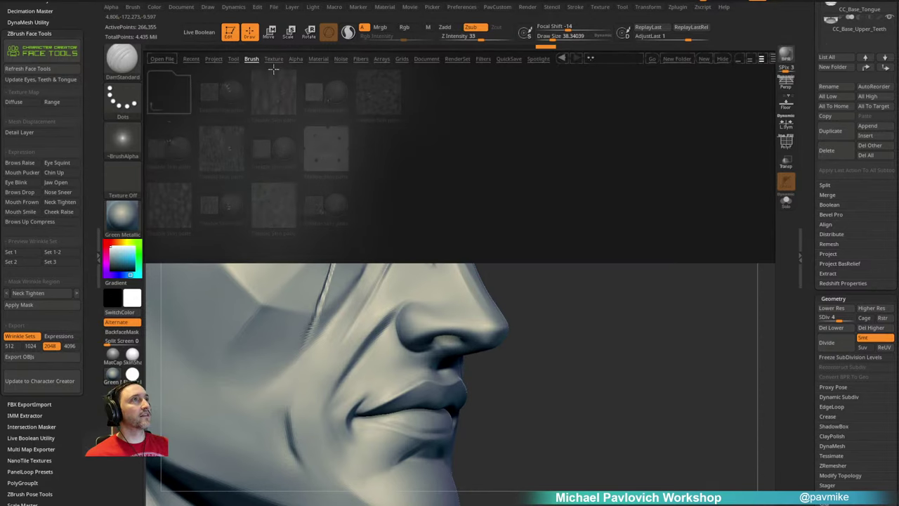
drag(556, 178, 481, 181)
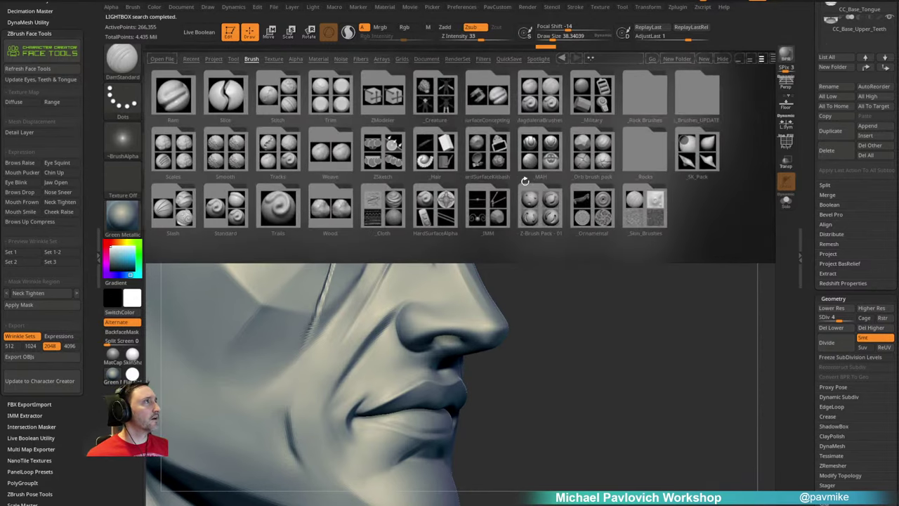
click(575, 163)
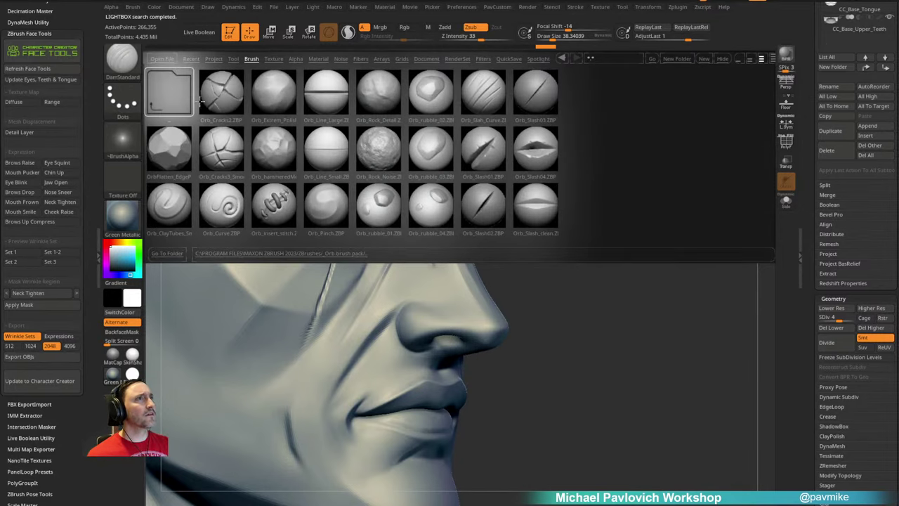
click(169, 92)
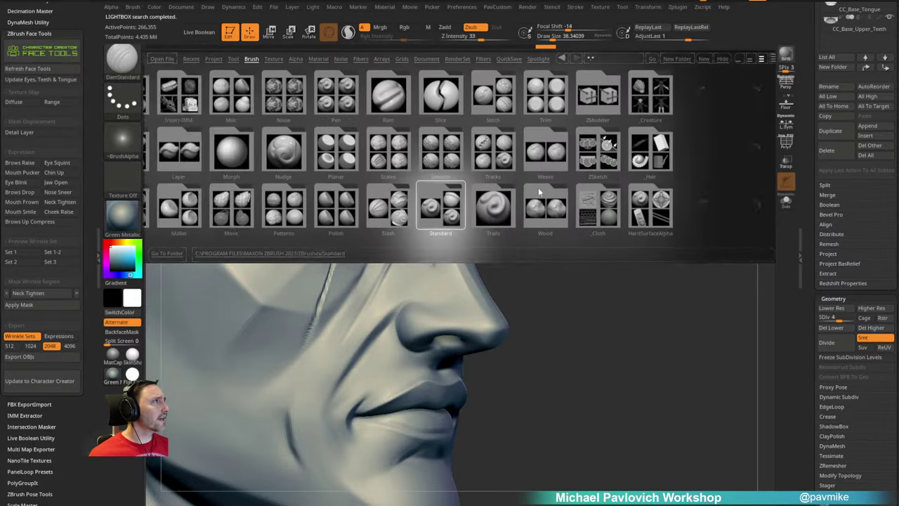
drag(538, 188, 393, 188)
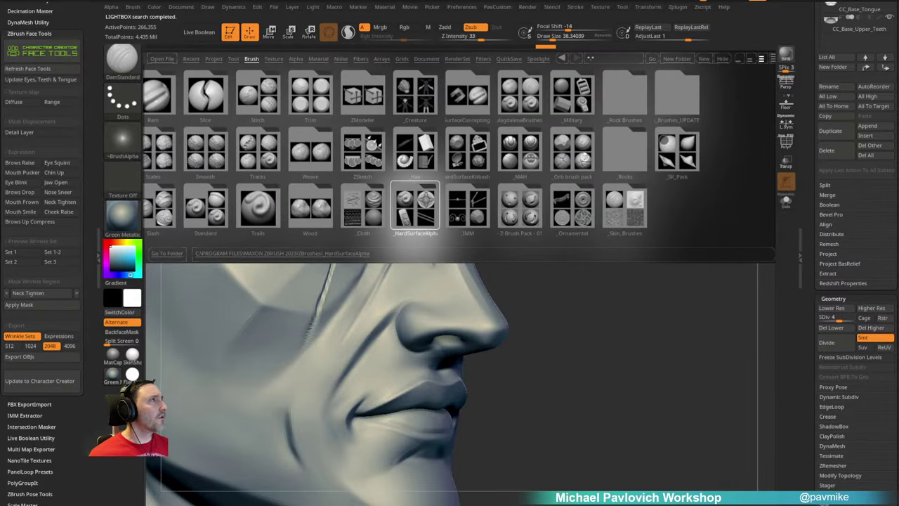
click(575, 159)
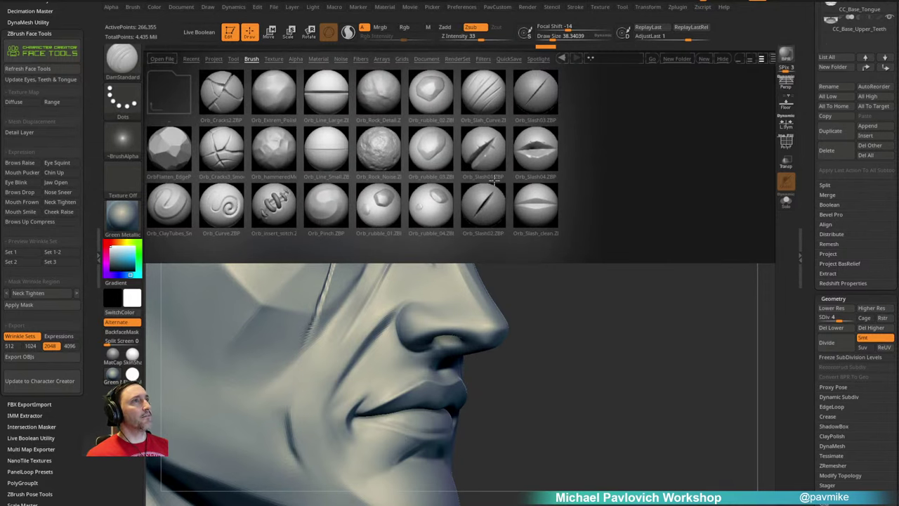
key(comma)
Step: Select the Orb_Cracks brush and raise the head to subdivision level 6
key(b)
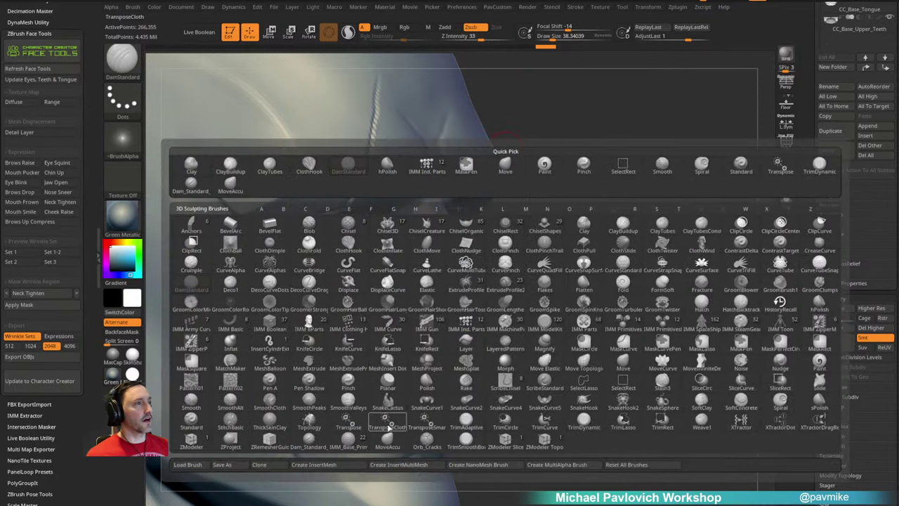
click(424, 447)
key(d)
key(d)
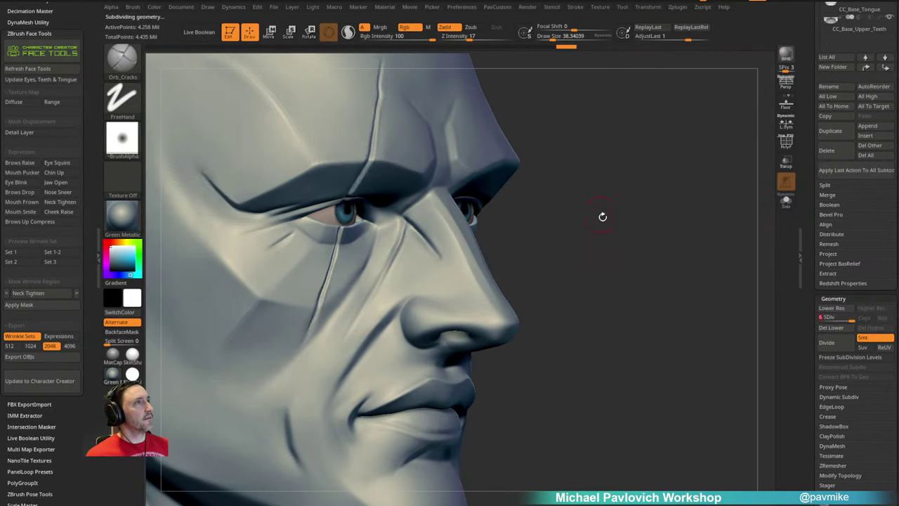
Step: Carve horizontal wrinkle lines across the forehead above the brows with the Orb_Cracks brush at draw size 28.75
mouse_move(601, 216)
mouse_down()
mouse_move(596, 196)
mouse_move(342, 255)
mouse_up()
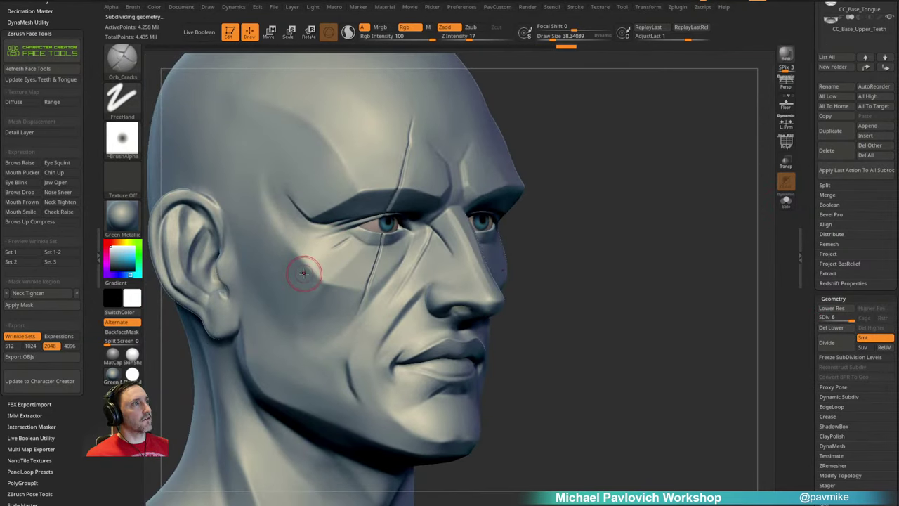
right_drag(373, 297, 502, 214)
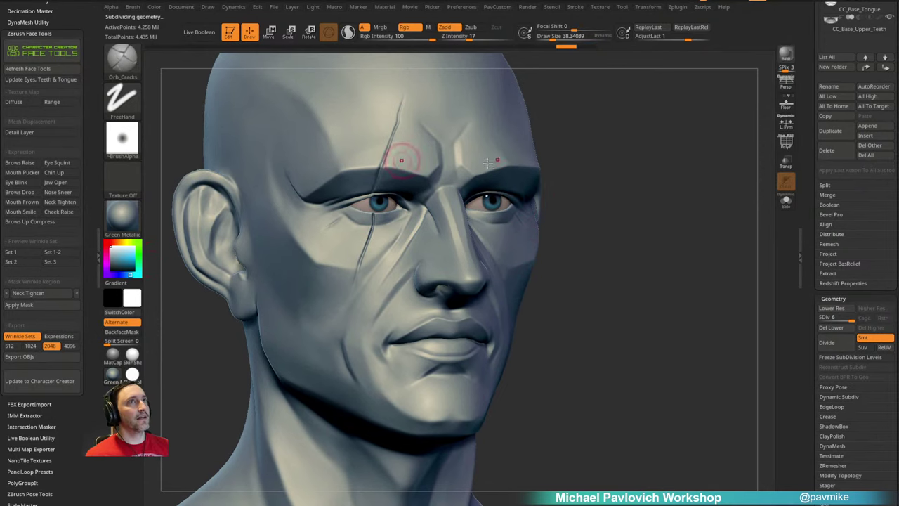
mouse_move(488, 163)
right_down()
mouse_move(514, 216)
mouse_move(484, 239)
right_up()
mouse_move(569, 244)
right_down()
mouse_move(698, 180)
mouse_move(426, 184)
right_up()
mouse_move(668, 104)
right_down()
mouse_move(620, 138)
mouse_move(583, 149)
mouse_move(325, 164)
mouse_move(378, 156)
right_up()
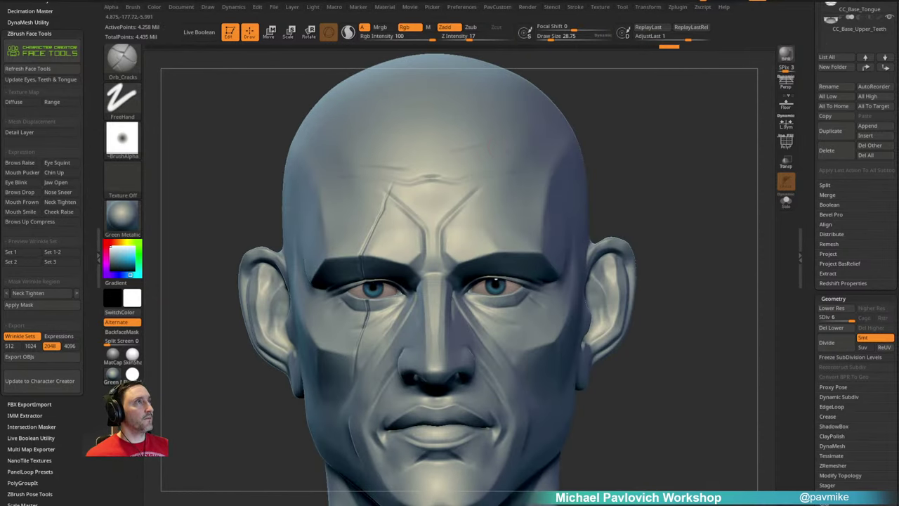
mouse_move(672, 137)
right_down()
mouse_move(651, 133)
mouse_move(730, 161)
mouse_move(672, 167)
mouse_move(658, 124)
mouse_move(672, 134)
mouse_move(691, 186)
right_up()
mouse_move(729, 232)
alt+right_down()
mouse_move(664, 126)
mouse_move(676, 109)
mouse_move(616, 184)
mouse_move(643, 164)
alt+right_up()
Step: Define the nostril wing and the ridge running from it to the nose tip with the Orb_Cracks brush
key(b)
key(d)
key(s)
key(s)
drag(409, 272, 416, 271)
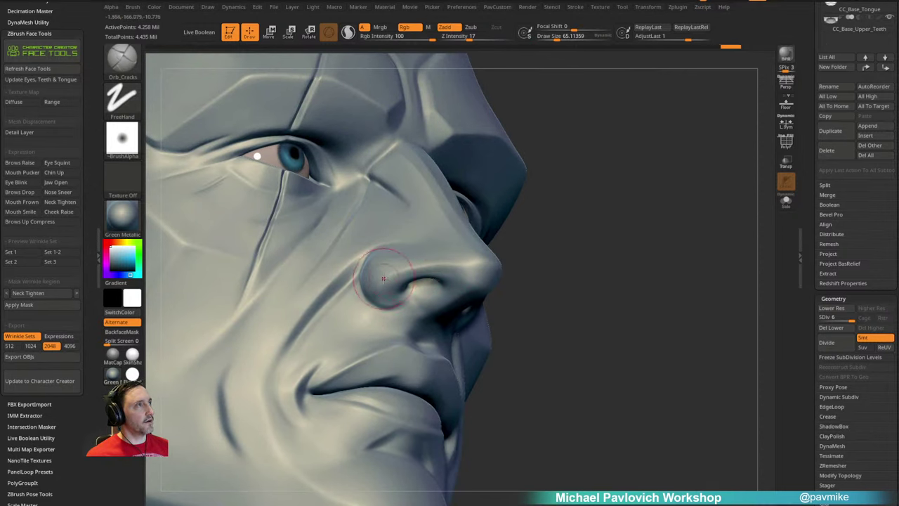
drag(536, 245, 490, 267)
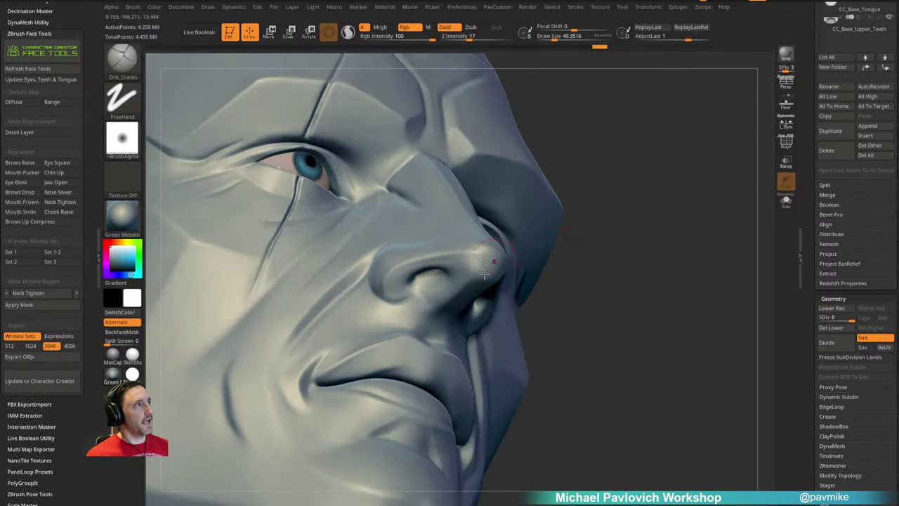
Step: Lower the head to subdivision level 5 and sharpen the planes around the underside of the nose tip
click(846, 318)
drag(644, 204, 673, 200)
mouse_move(475, 294)
mouse_down()
mouse_move(487, 317)
mouse_move(524, 336)
mouse_up()
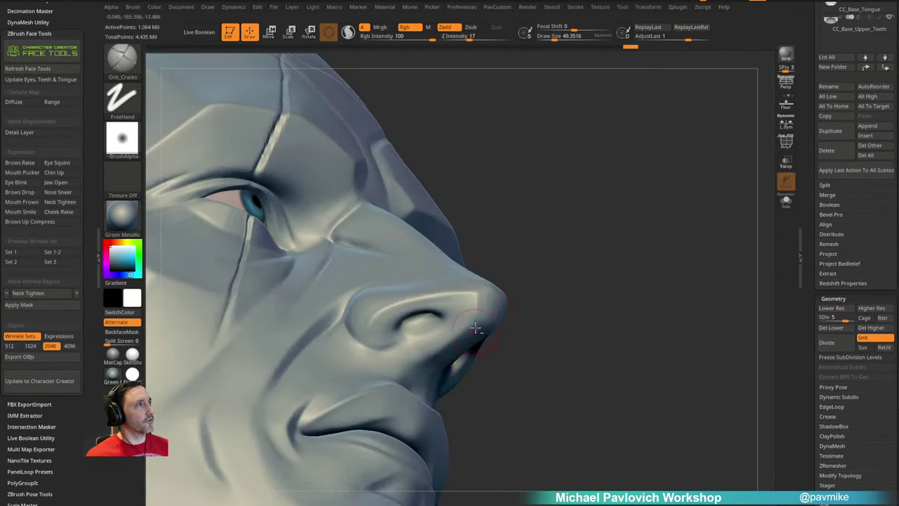
drag(473, 318, 443, 345)
drag(539, 312, 564, 290)
Step: Build up the nostril wing and its rim with the Clay brush at intensity 50
mouse_move(563, 289)
right_down()
mouse_move(409, 257)
mouse_move(368, 261)
mouse_move(582, 206)
mouse_move(552, 194)
mouse_move(520, 211)
right_up()
key(b)
key(c)
key(l)
drag(382, 300, 405, 341)
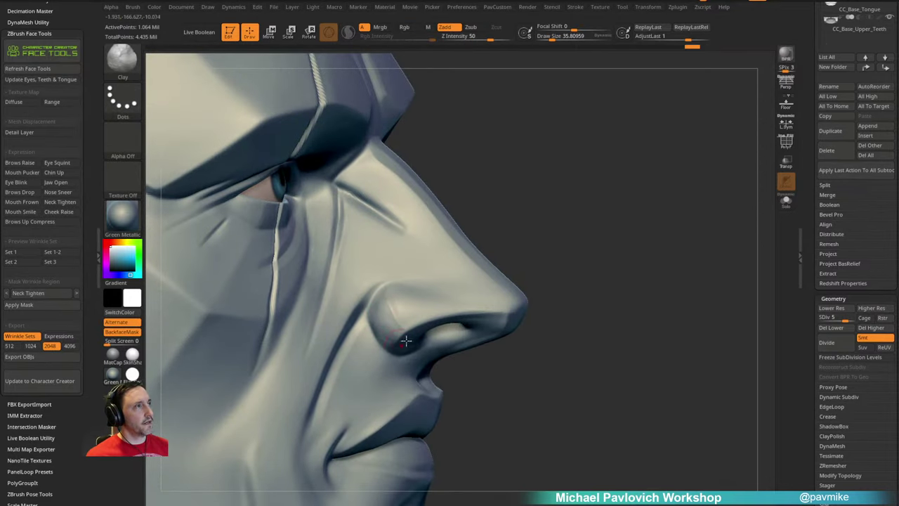
drag(403, 299, 424, 319)
right_drag(606, 245, 487, 274)
drag(412, 339, 427, 323)
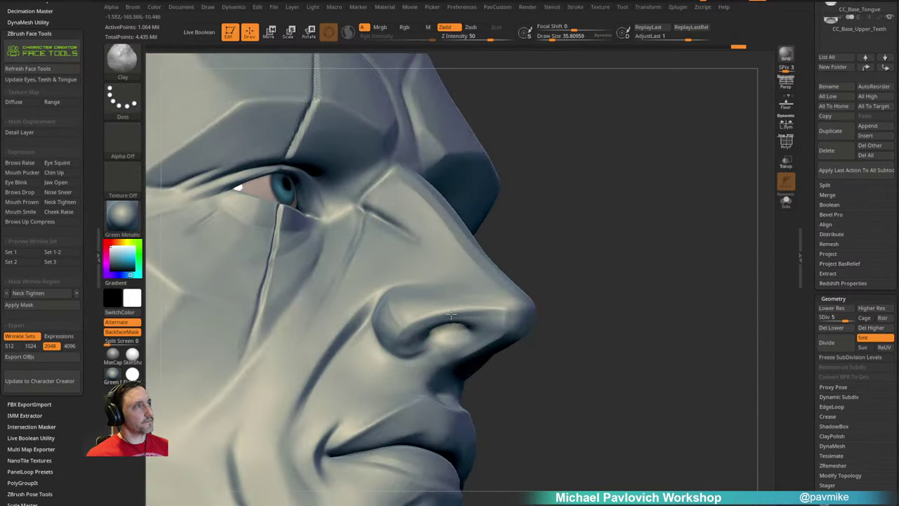
Step: Flatten the nostril wing into clean planes with the hPolish brush at draw size about 43.7
mouse_move(609, 259)
right_down()
mouse_move(570, 249)
mouse_move(545, 257)
right_up()
key(b)
key(h)
key(p)
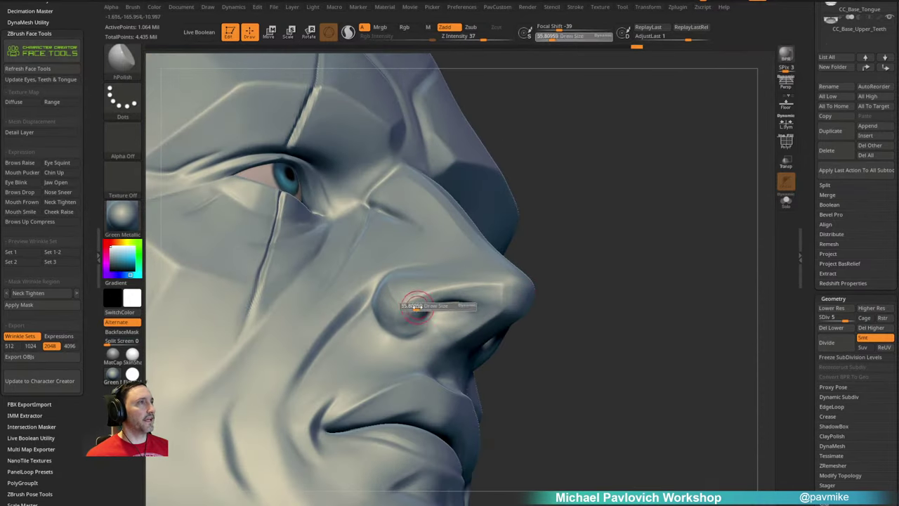
mouse_move(405, 317)
mouse_down()
mouse_move(441, 301)
mouse_move(409, 309)
mouse_up()
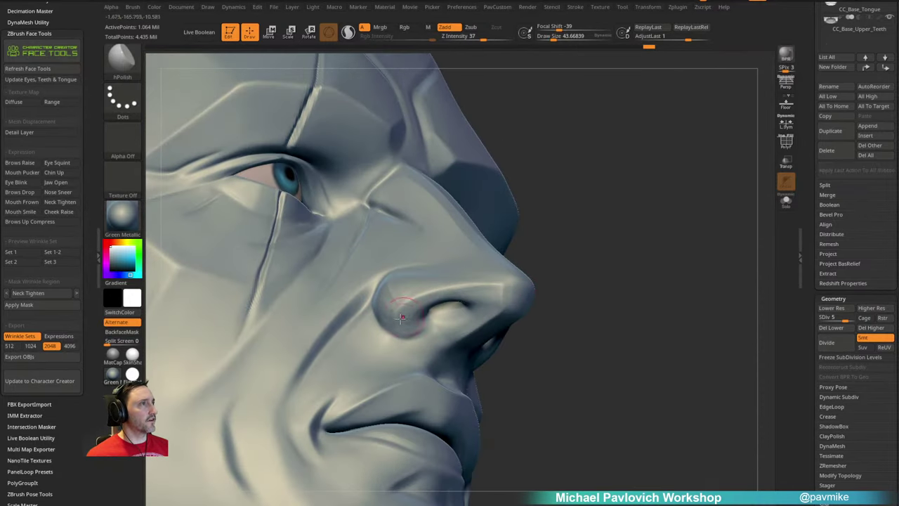
mouse_move(426, 302)
right_down()
mouse_move(585, 226)
mouse_move(388, 315)
right_up()
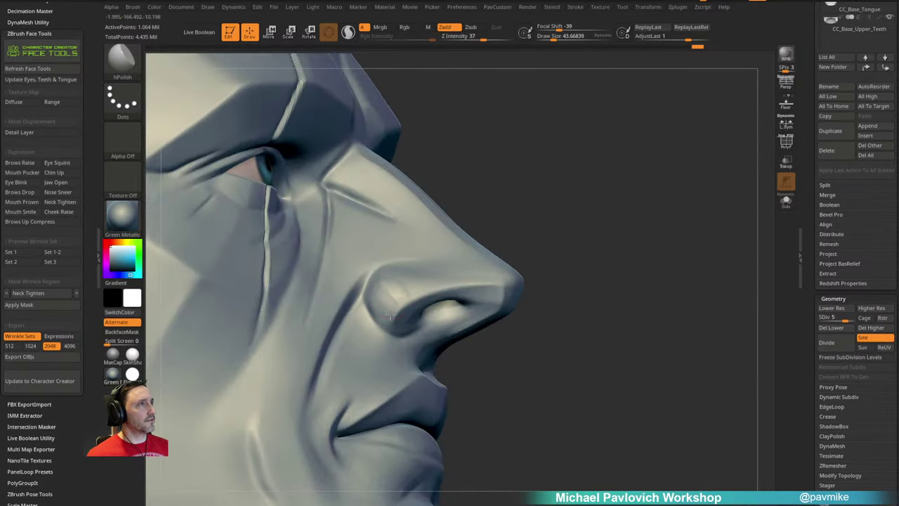
right_drag(529, 203, 415, 288)
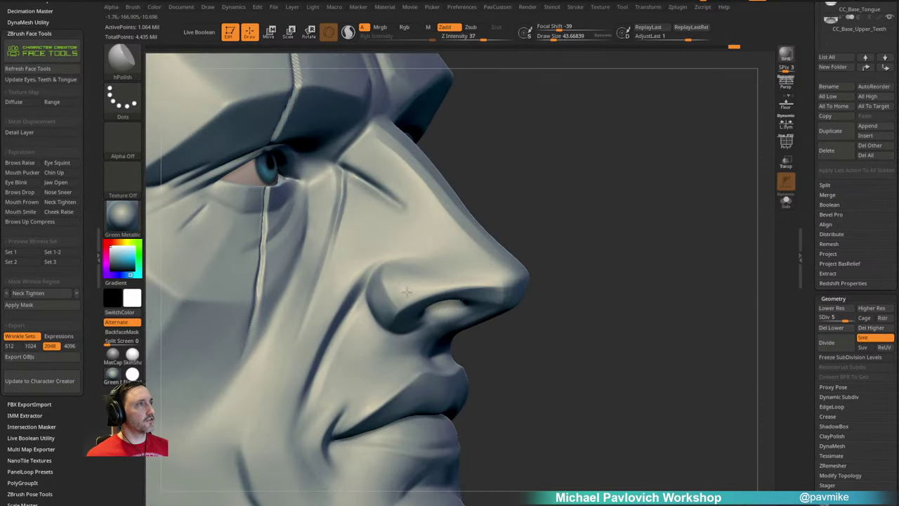
Step: Tighten the upper edge of the nostril wing with the Pinch brush at intensity 20
drag(558, 192, 566, 203)
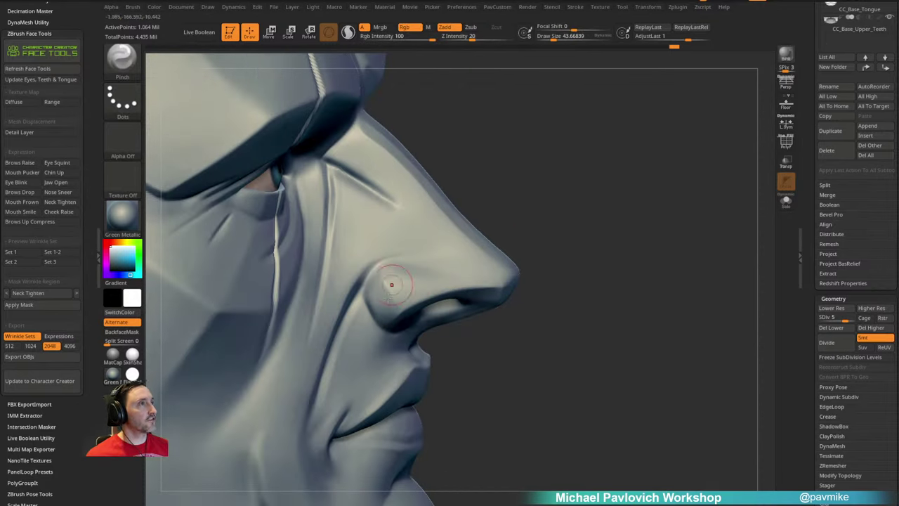
drag(391, 283, 421, 290)
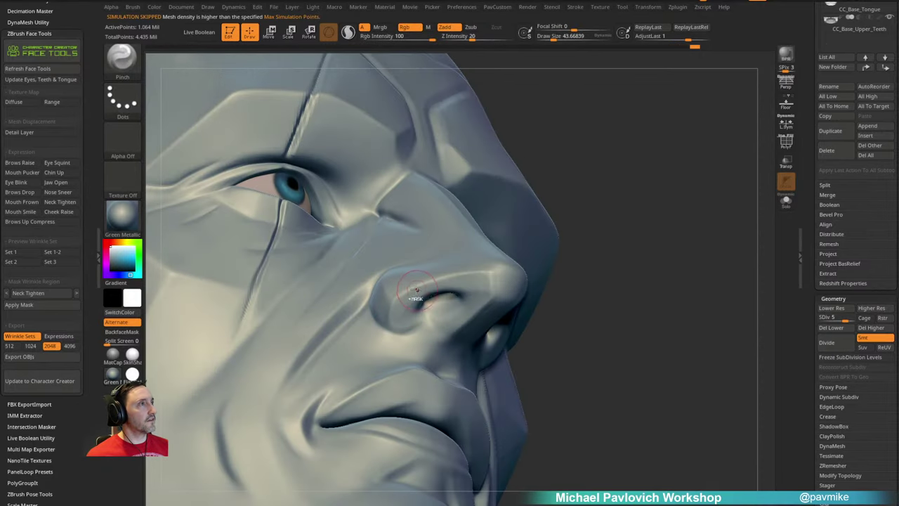
ctrl+right_drag(498, 259, 616, 158)
shift+right_drag(616, 158, 553, 234)
Step: Switch to the Standard brush, turn on the head subtool's colour display and apply the SkinShade4 material
key(b)
key(s)
key(t)
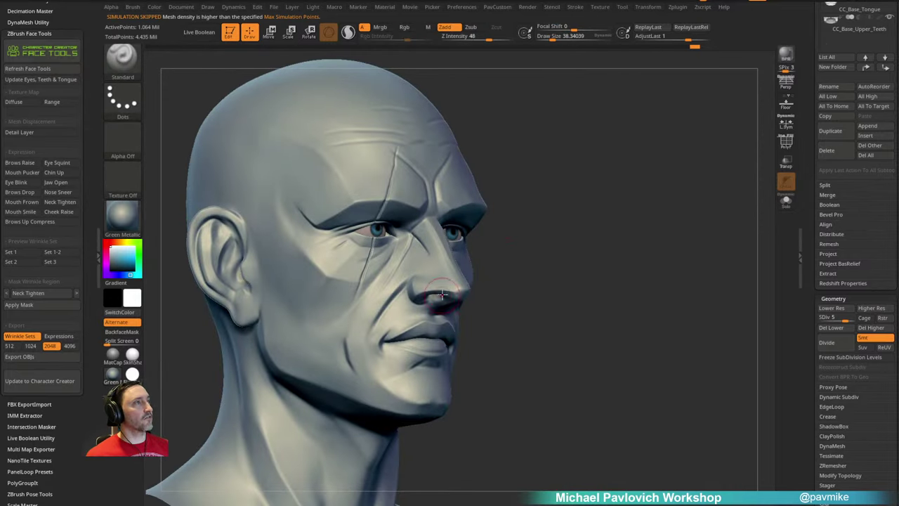
drag(805, 171, 815, 246)
click(878, 189)
shift+right_drag(733, 205, 684, 200)
click(132, 355)
Step: Configure the brush for painting colour only, with Zadd off, Rgb on, Rgb intensity 31 and draw size about 65
right_drag(591, 203, 656, 184)
key(s)
drag(589, 160, 600, 160)
mouse_move(596, 154)
alt+right_down()
mouse_move(583, 183)
mouse_move(629, 170)
mouse_move(646, 191)
mouse_move(625, 144)
alt+right_up()
click(405, 27)
click(447, 27)
click(401, 39)
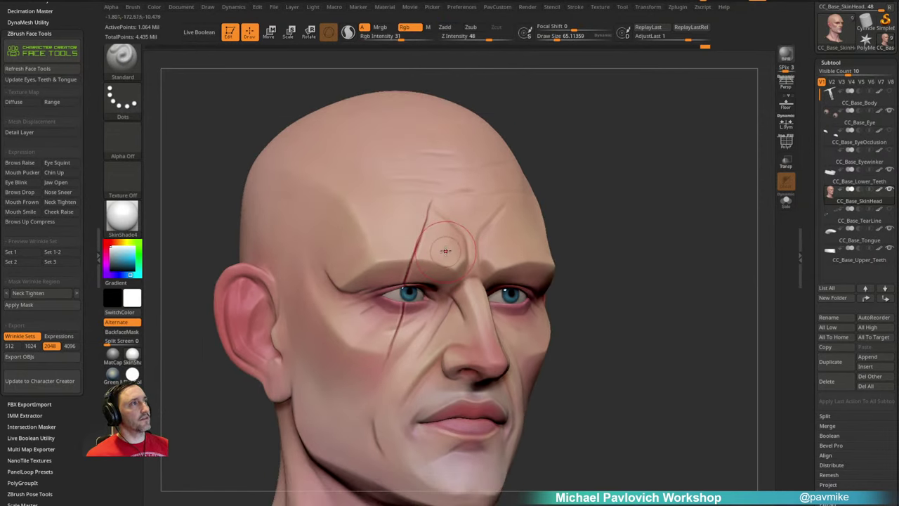
Step: Sample a tan skin tone and paint it over the reddish face areas at draw size about 91
ctrl+right_drag(616, 204, 602, 134)
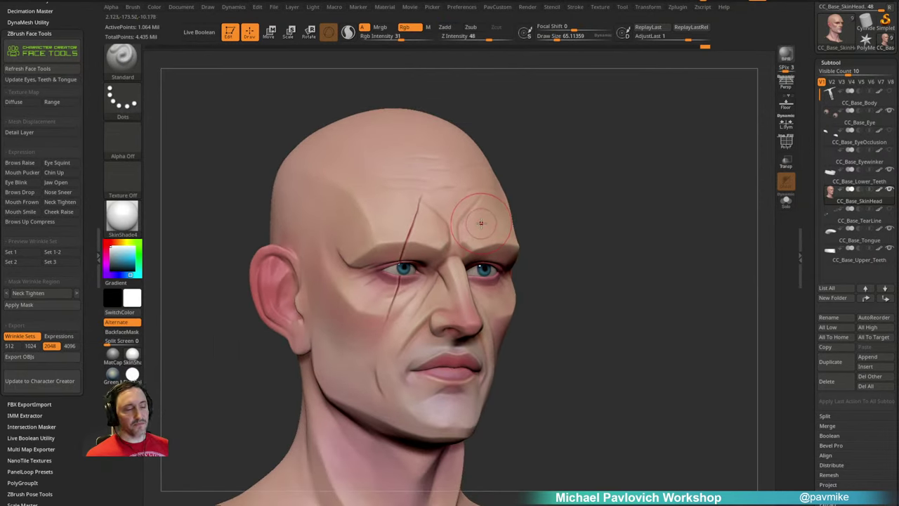
key(c)
ctrl+right_drag(565, 203, 565, 182)
key(bracketright)
key(bracketleft)
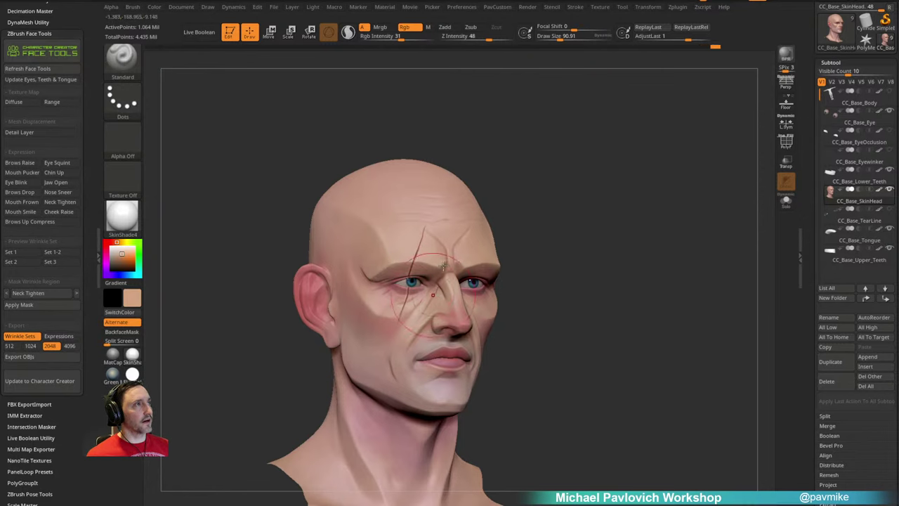
mouse_move(563, 220)
right_down()
mouse_move(516, 215)
mouse_move(572, 195)
mouse_move(621, 201)
right_up()
drag(428, 242, 441, 277)
mouse_move(518, 210)
alt+right_down()
mouse_move(548, 234)
mouse_move(583, 242)
alt+right_up()
drag(385, 301, 375, 292)
mouse_move(607, 181)
right_down()
mouse_move(606, 114)
mouse_move(626, 132)
right_up()
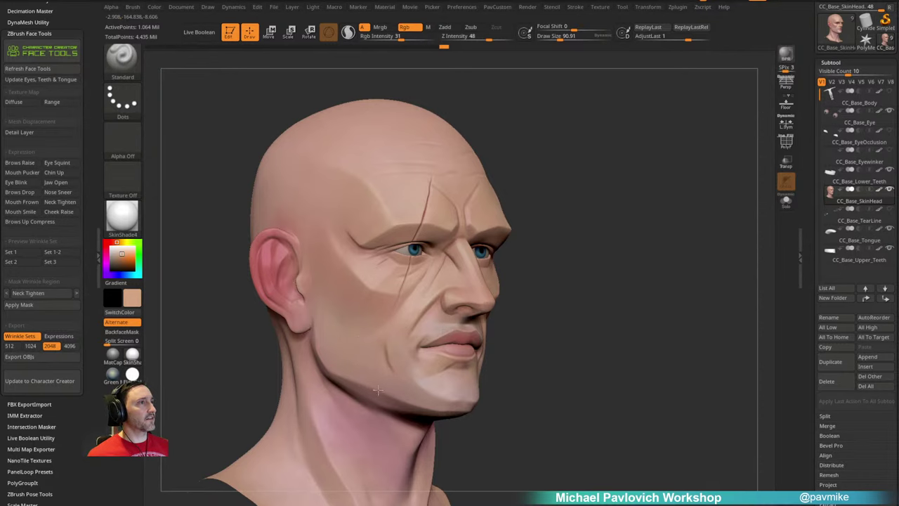
mouse_move(479, 339)
right_down()
mouse_move(616, 251)
mouse_move(600, 203)
mouse_move(552, 184)
mouse_move(542, 226)
right_up()
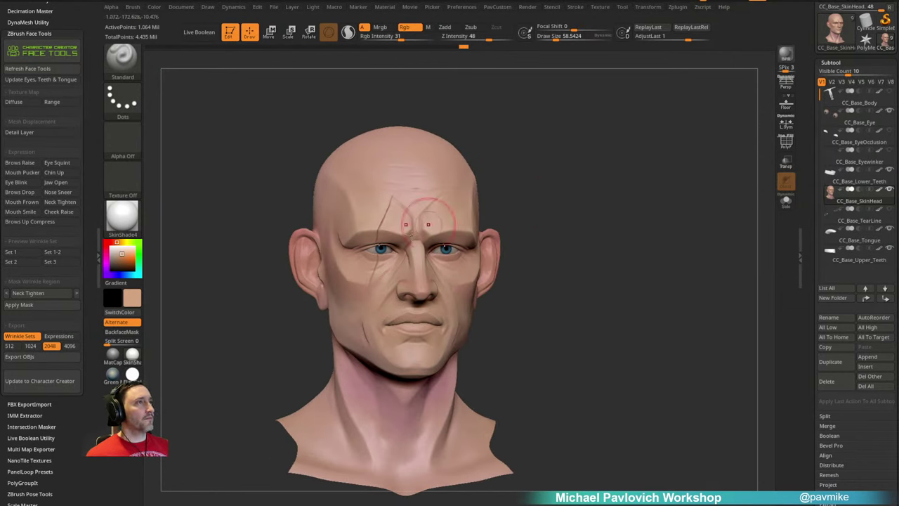
Step: Tint the forehead pale yellow and the nose and cheeks pinkish red at draw size about 72
key(s)
mouse_move(435, 219)
mouse_down()
mouse_move(448, 219)
mouse_move(438, 219)
mouse_up()
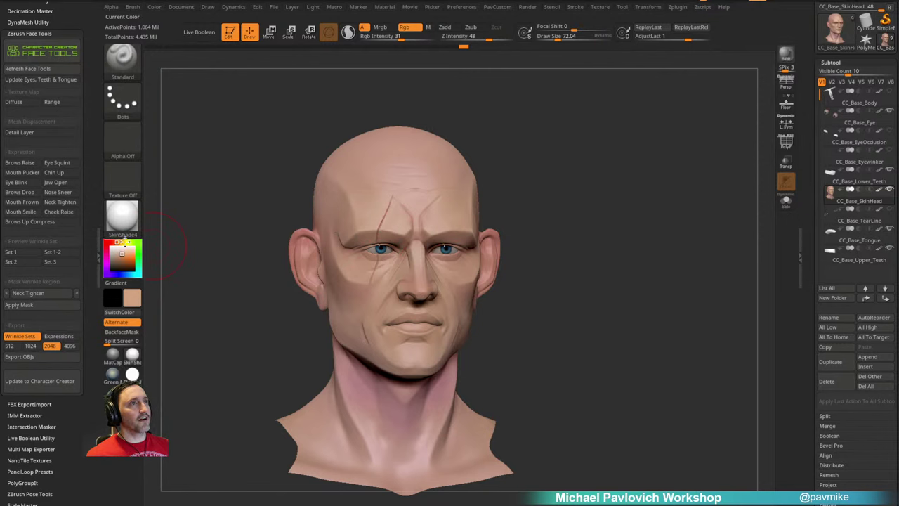
alt+right_drag(487, 135, 413, 213)
alt+right_drag(568, 235, 549, 207)
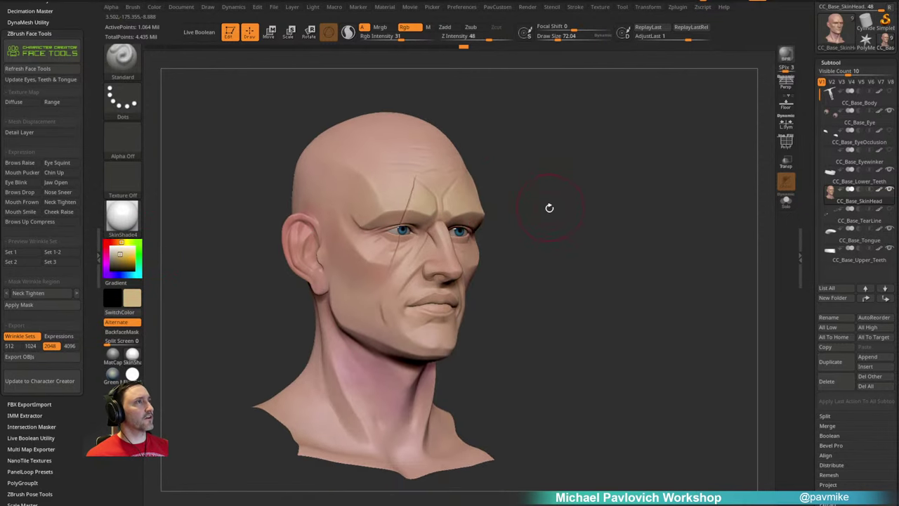
click(106, 242)
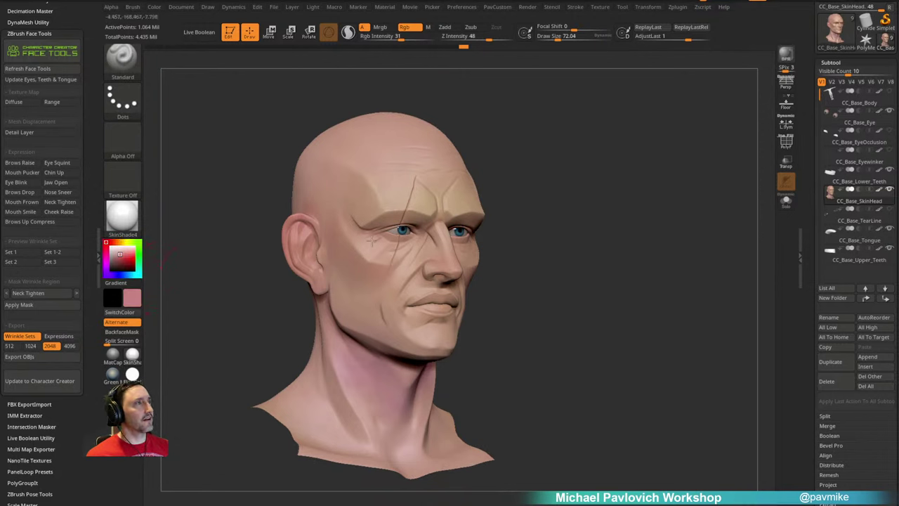
mouse_move(413, 285)
mouse_down()
mouse_move(429, 258)
mouse_move(436, 266)
mouse_up()
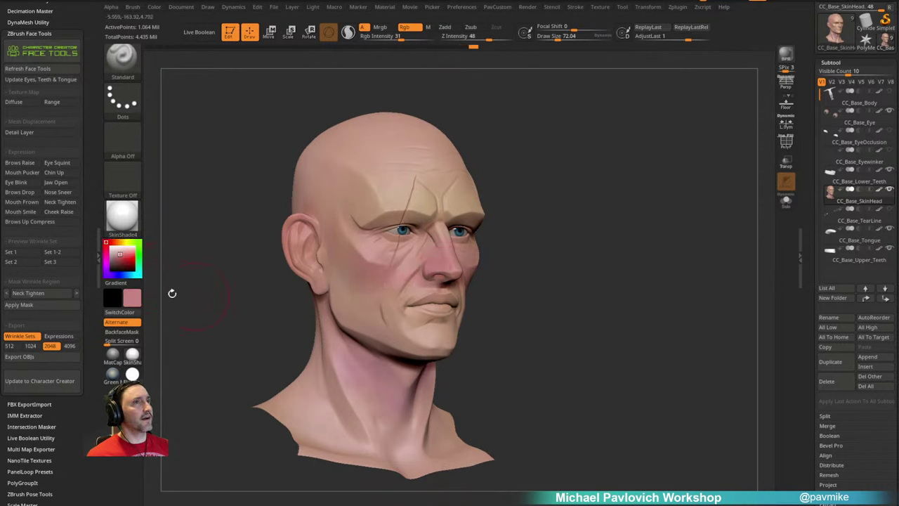
Step: Choose a pale teal and tint the jaw, chin and area around the mouth
click(111, 275)
click(132, 274)
click(116, 259)
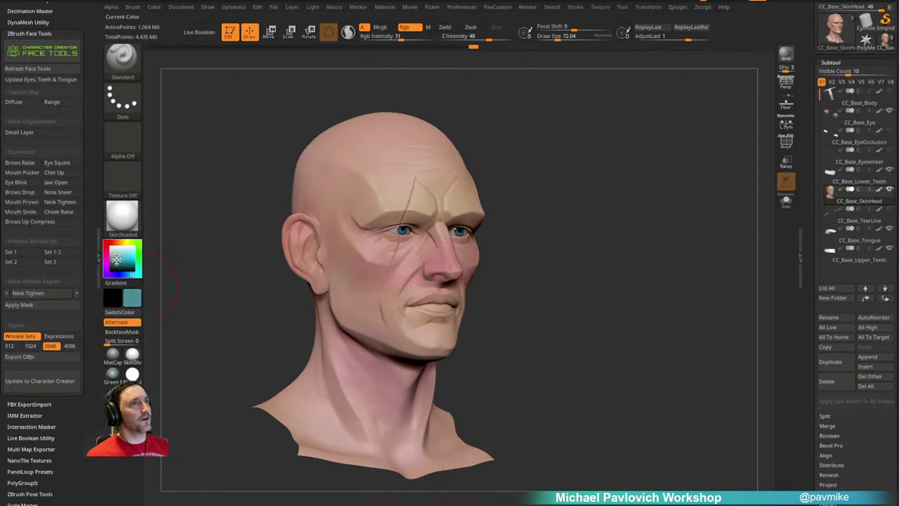
key(ctrl+z)
drag(116, 260, 118, 254)
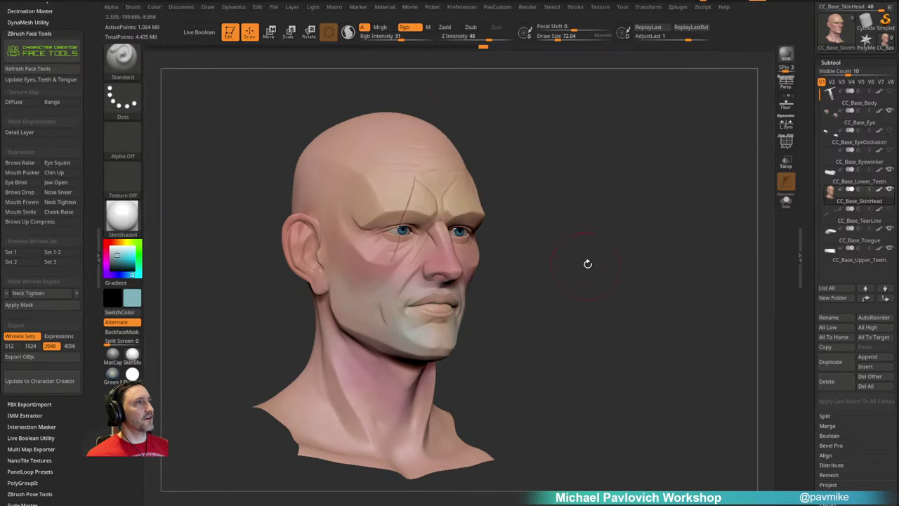
drag(588, 264, 573, 251)
Step: Choose a deeper red and tint the skin around the eyes at draw size about 62
key(s)
mouse_move(572, 251)
alt+mouse_down()
mouse_move(580, 210)
mouse_move(589, 225)
mouse_move(589, 197)
alt+mouse_up()
click(107, 242)
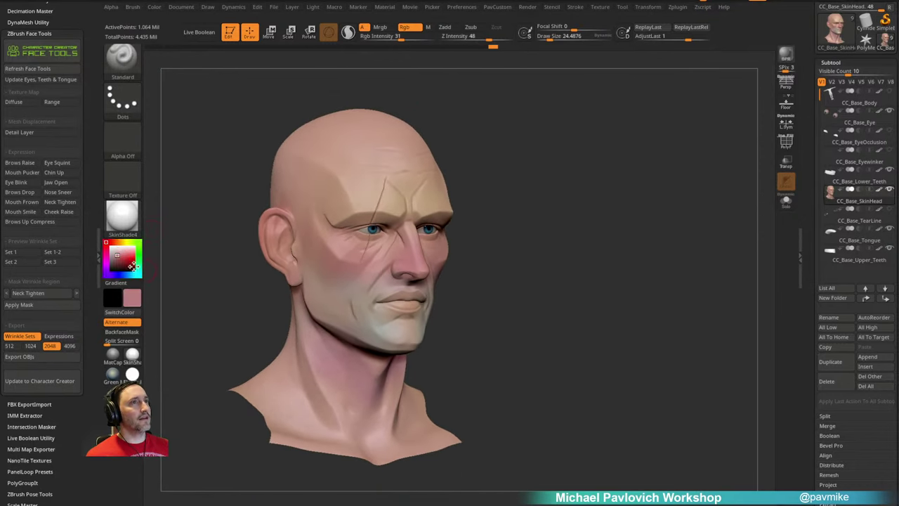
drag(124, 256, 120, 258)
mouse_move(541, 166)
alt+mouse_down()
mouse_move(541, 217)
mouse_move(512, 199)
mouse_move(520, 203)
alt+mouse_up()
key(s)
key(s)
key(s)
drag(520, 203, 512, 203)
drag(363, 269, 356, 244)
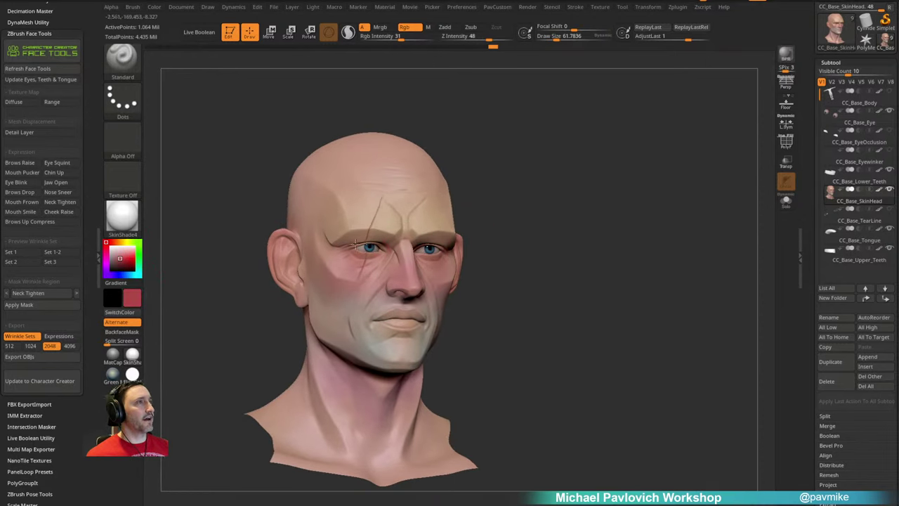
Step: Build up the red around the eyes and redden the lips from several angles
drag(496, 206, 494, 227)
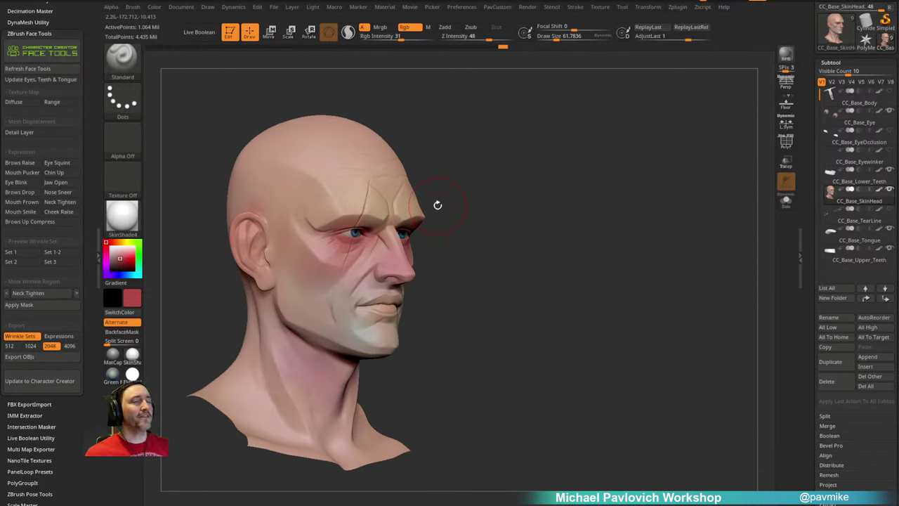
drag(540, 171, 538, 160)
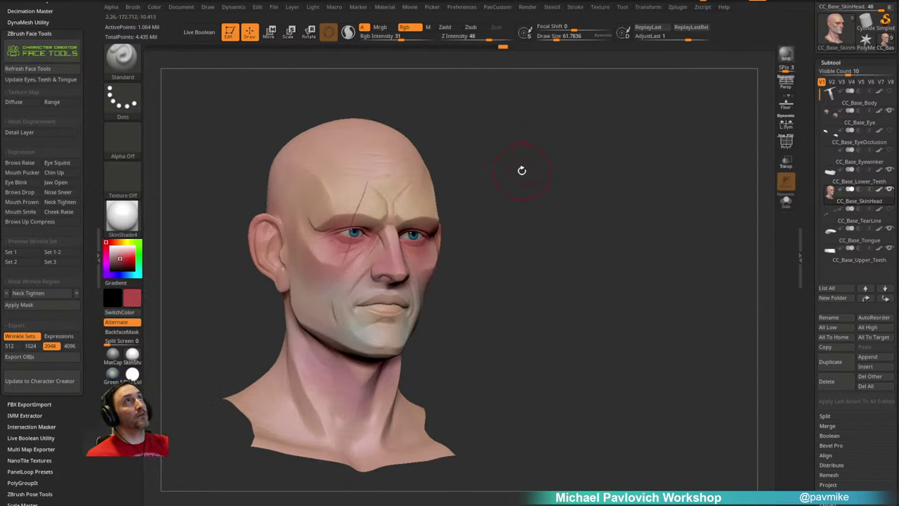
drag(521, 170, 514, 199)
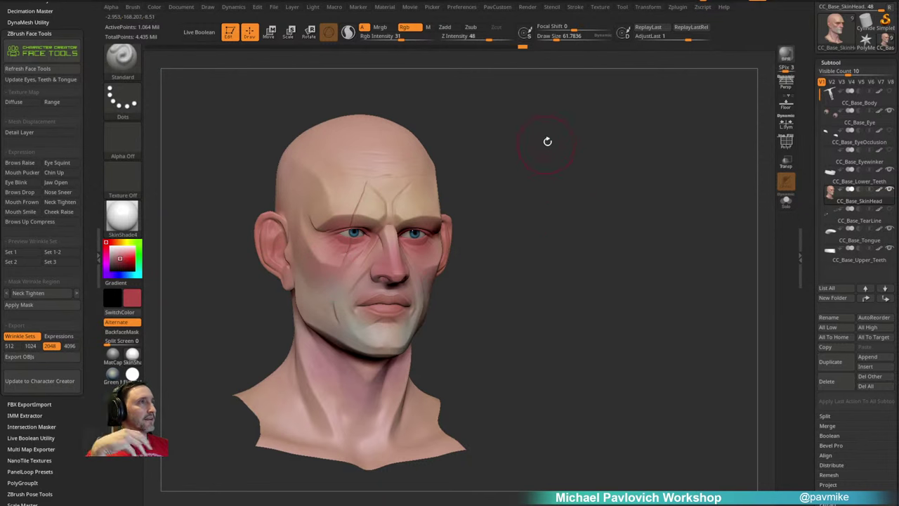
drag(544, 180, 558, 208)
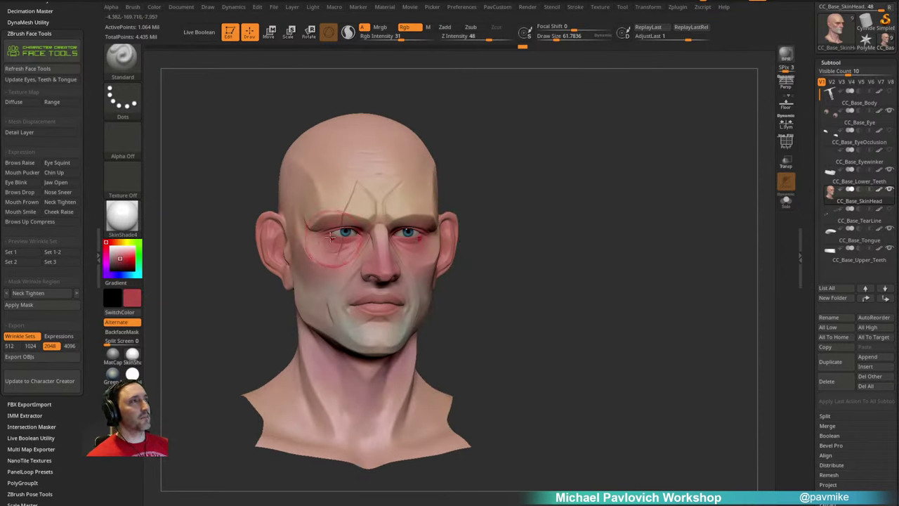
drag(540, 199, 554, 205)
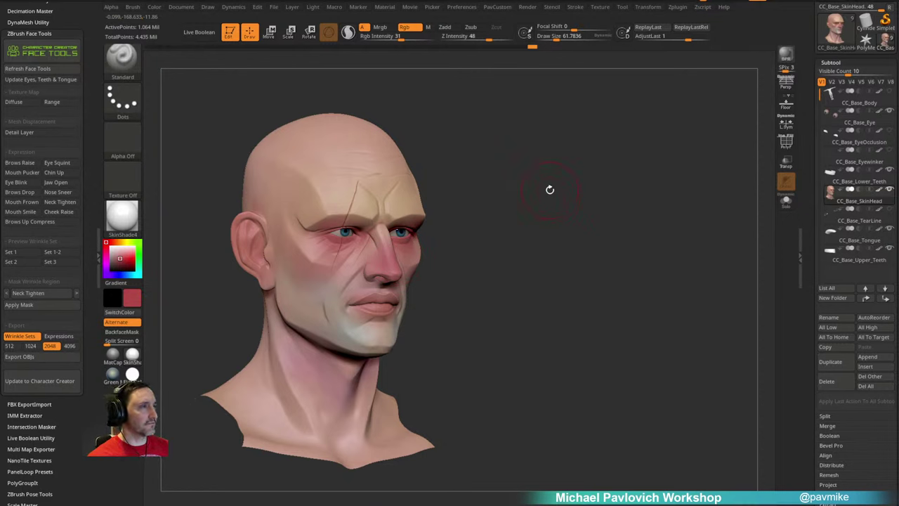
alt+drag(443, 213, 477, 209)
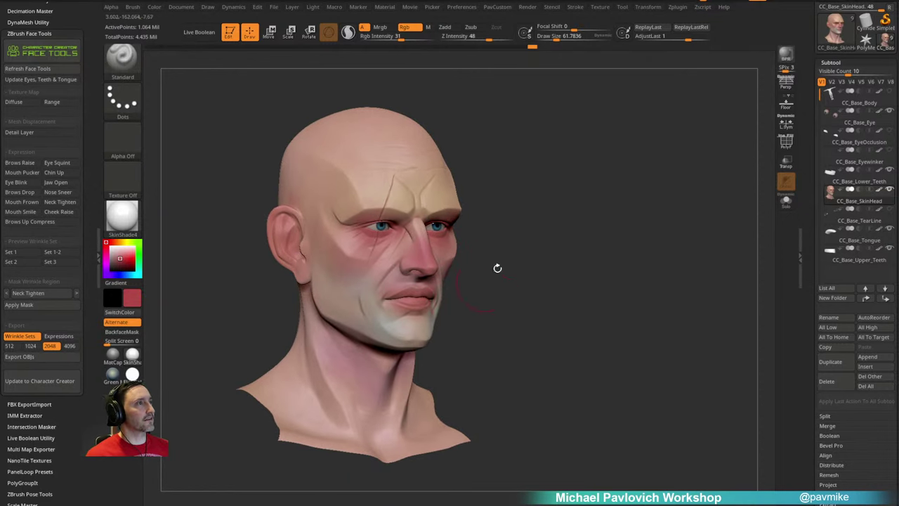
shift+drag(602, 225, 507, 266)
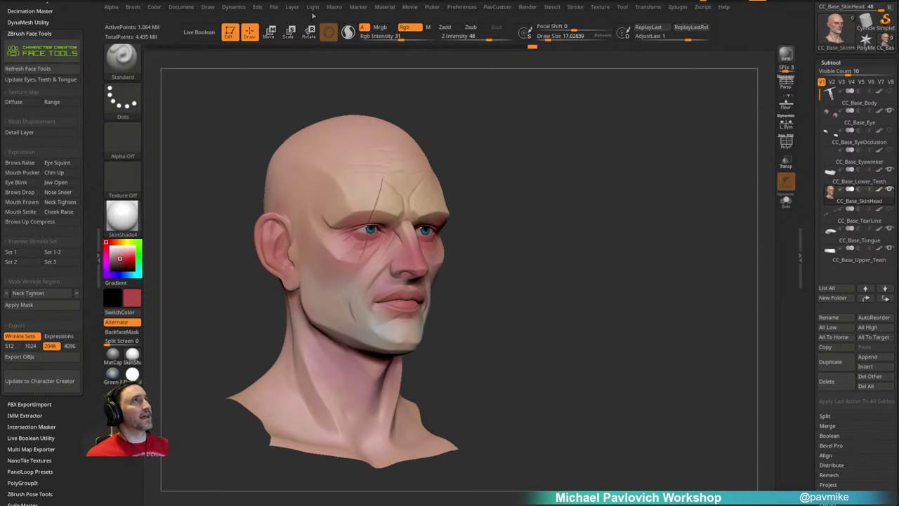
Step: Open another project without saving the changes to the current one
click(275, 7)
click(293, 23)
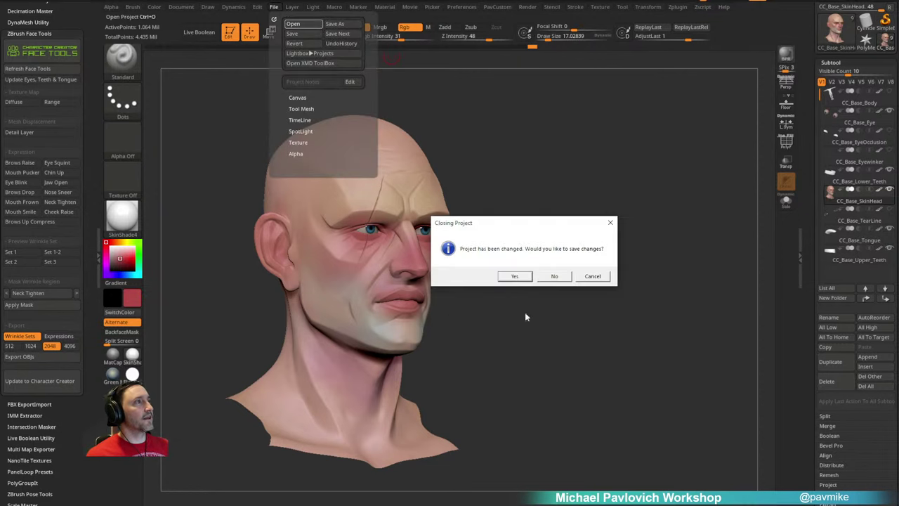
click(554, 276)
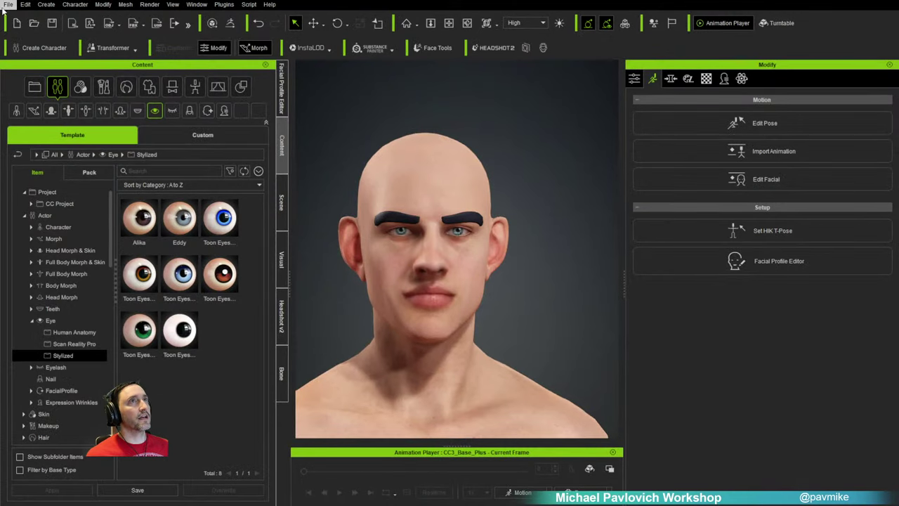
Step: Switch to Character Creator and load another project with Replace All, discarding the current one unsaved
click(8, 4)
click(22, 31)
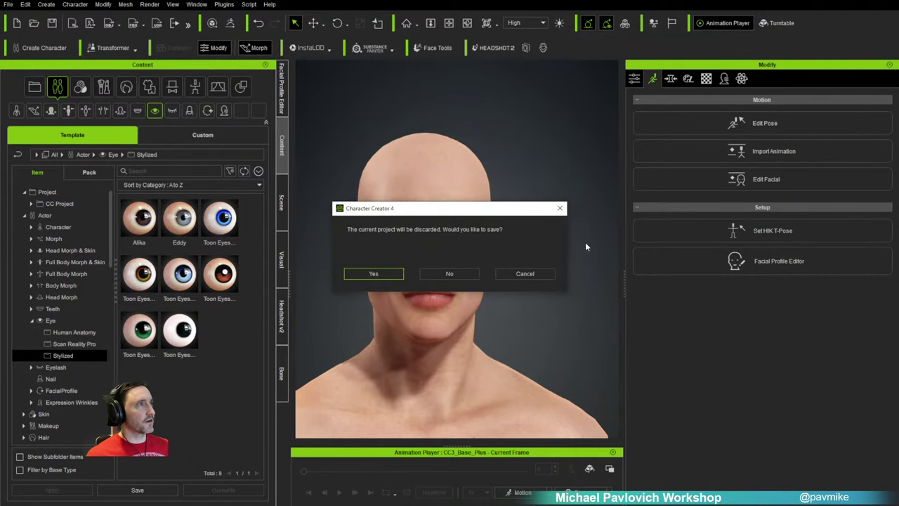
click(454, 274)
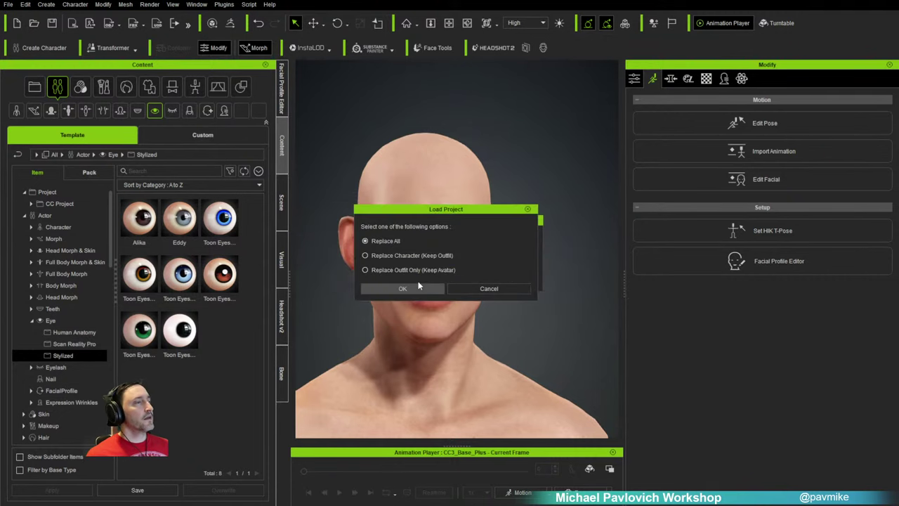
click(413, 287)
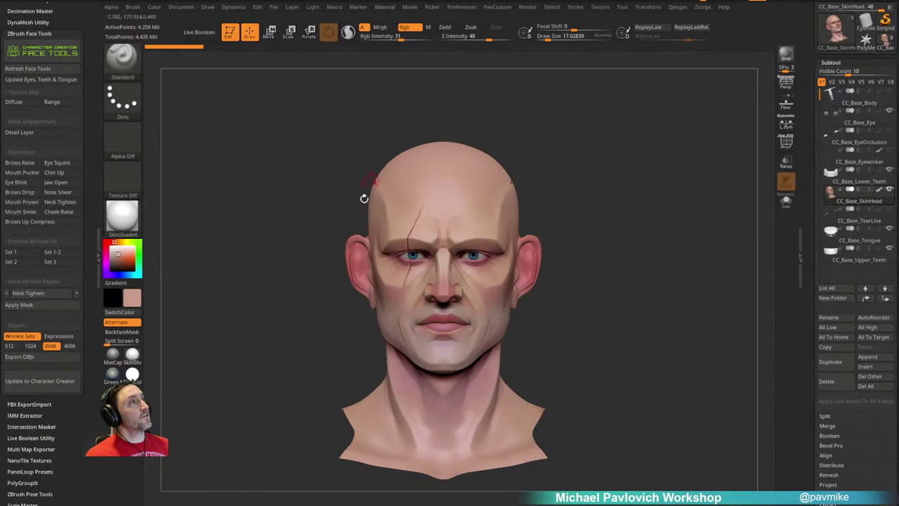
Step: Examine the painted head in ZBrush and the matching textured character in Character Creator from several angles
mouse_move(588, 279)
mouse_down()
mouse_move(607, 276)
mouse_move(602, 203)
mouse_move(610, 194)
mouse_up()
alt+drag(615, 105, 605, 290)
key(s)
mouse_move(594, 227)
mouse_down()
mouse_move(613, 229)
mouse_move(601, 229)
mouse_up()
alt+drag(611, 228, 608, 236)
key(s)
mouse_move(562, 218)
mouse_down()
mouse_move(546, 217)
mouse_move(554, 217)
mouse_up()
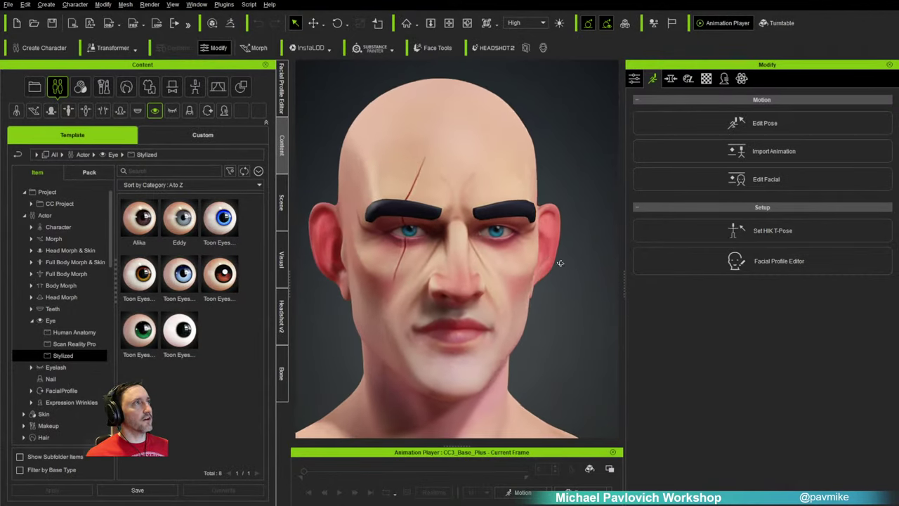
right_drag(560, 263, 578, 263)
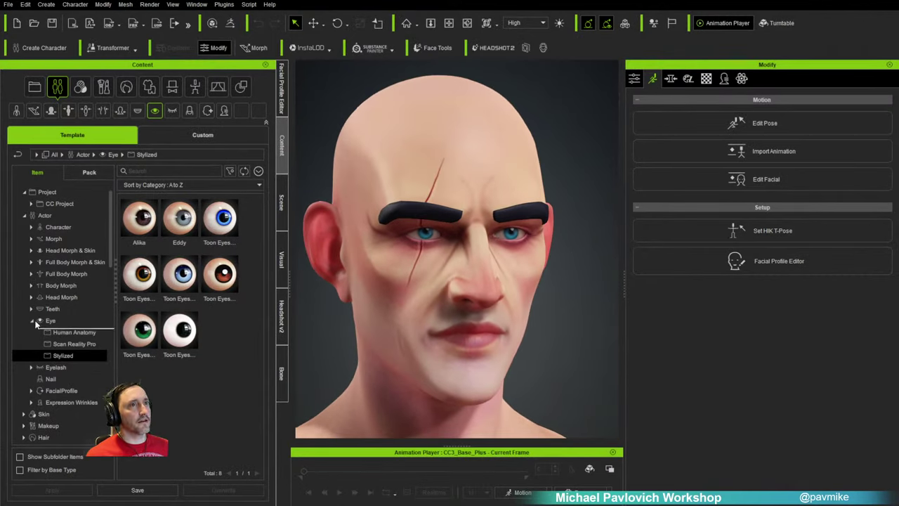
Step: Collapse the Eye and Animation branches of the content library and open the Expression Wrinkles category
click(36, 320)
scroll(28, 330, down, 3)
click(24, 332)
scroll(26, 310, down, 1)
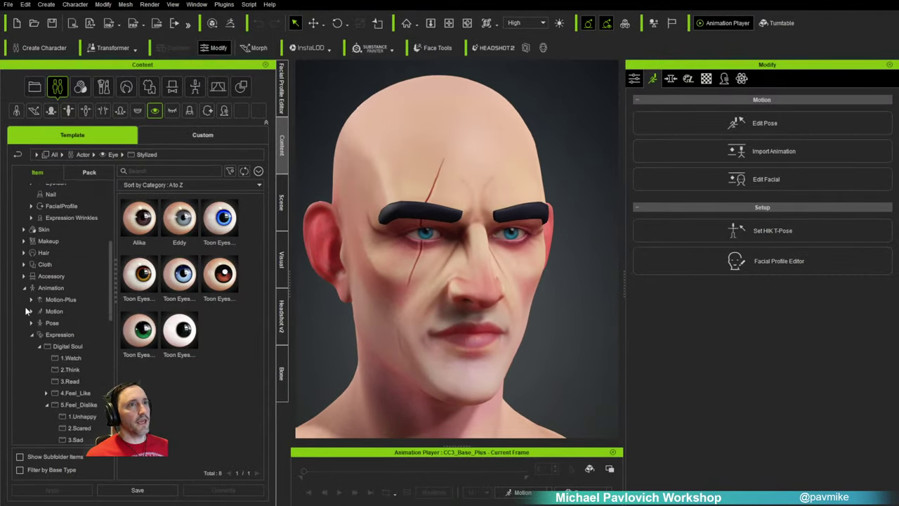
click(24, 288)
click(25, 299)
click(66, 218)
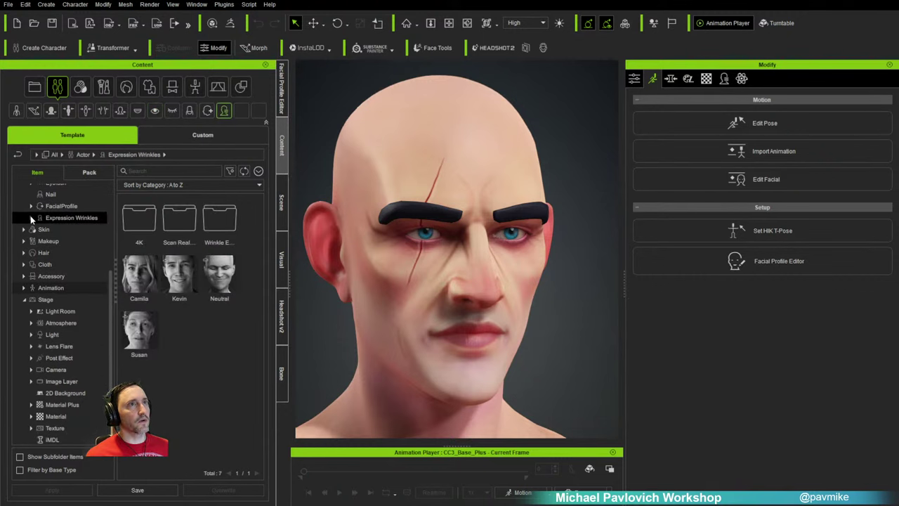
Step: Browse the Wrinkle Essentials Stylized presets and select 03_Groove
click(31, 218)
click(68, 251)
click(40, 252)
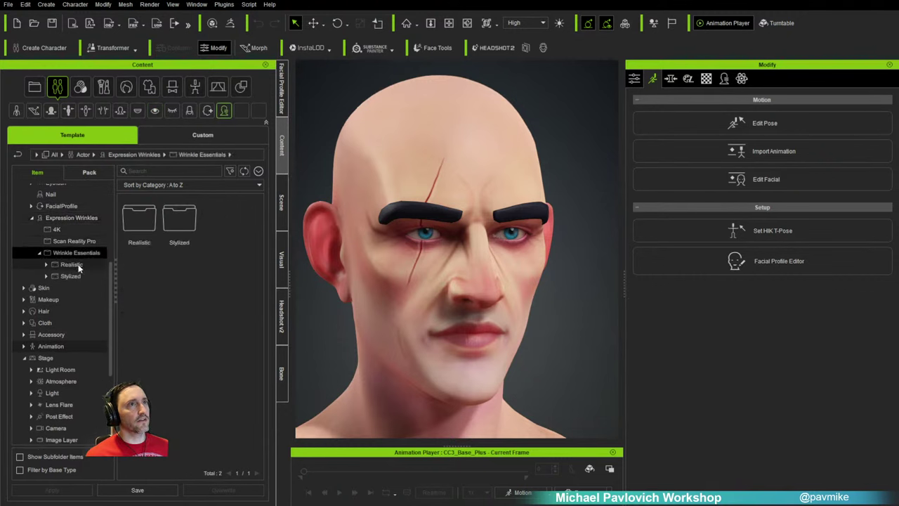
click(68, 276)
click(46, 276)
right_drag(537, 263, 558, 292)
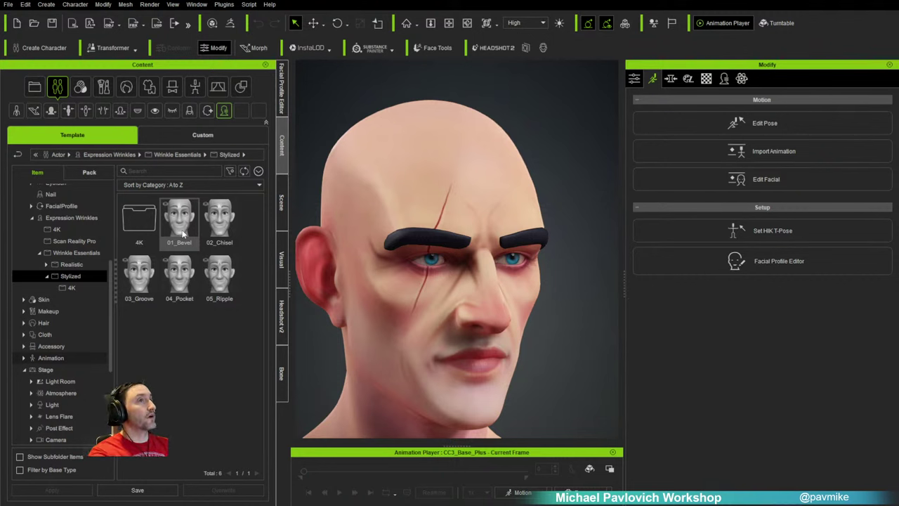
click(148, 274)
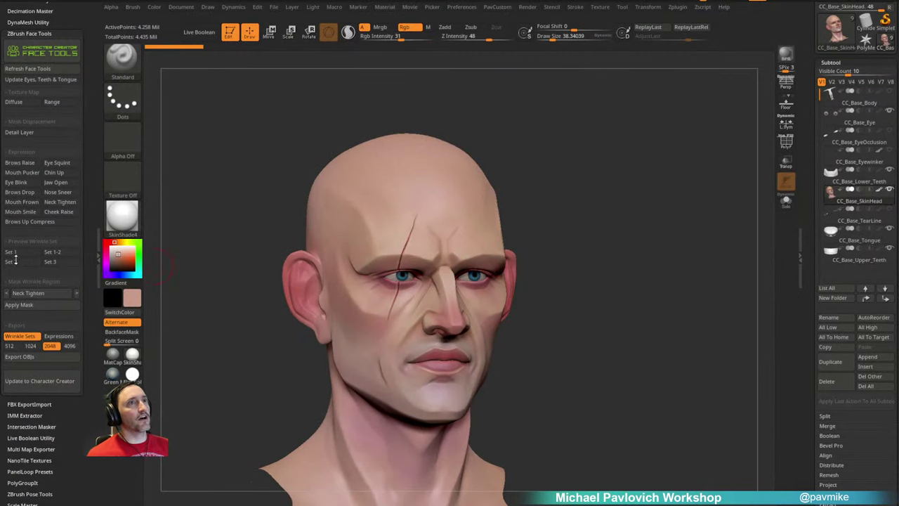
Step: Switch to ZBrush and activate the Nose Sneer expression on the head
click(59, 203)
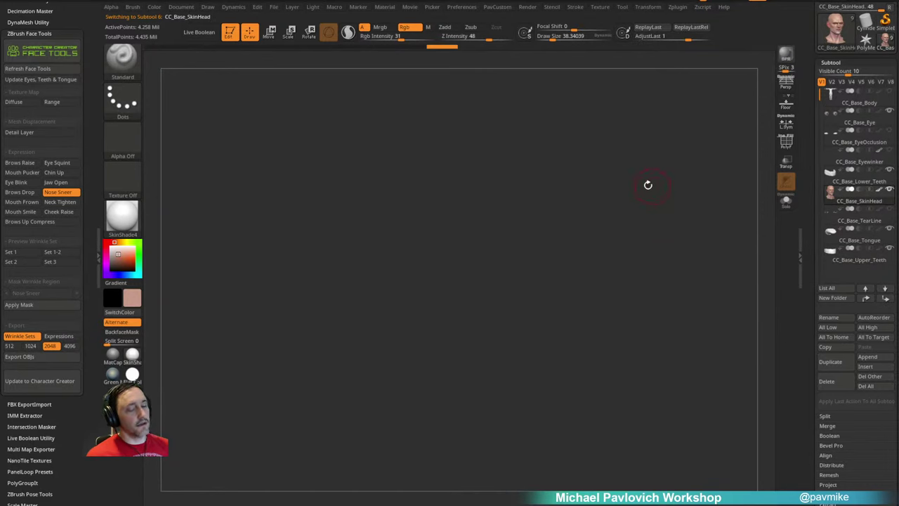
key(s)
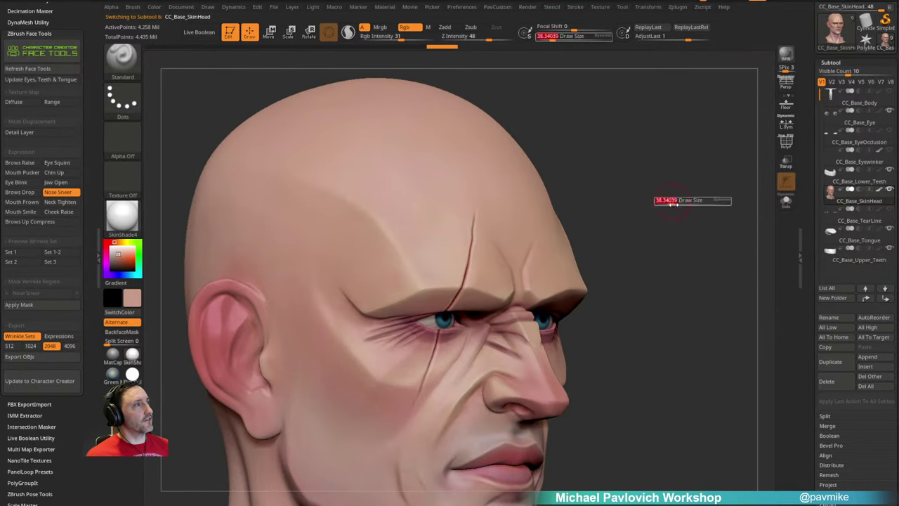
Step: Reduce the draw size to about 26.6 and compare the sneering head in the Flat Color, SkinShade4 and Green Metallic materials
drag(673, 204, 667, 204)
ctrl+right_drag(667, 204, 658, 187)
drag(666, 216, 632, 176)
click(132, 374)
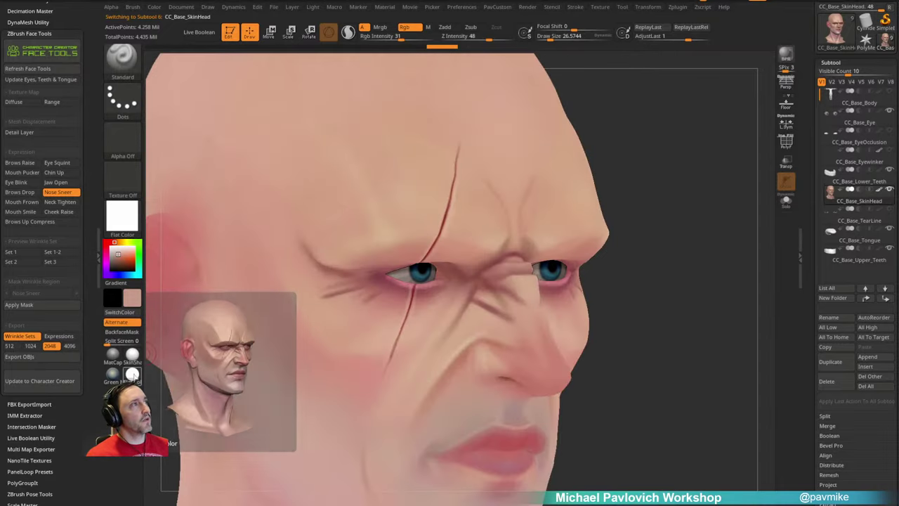
click(132, 357)
click(117, 373)
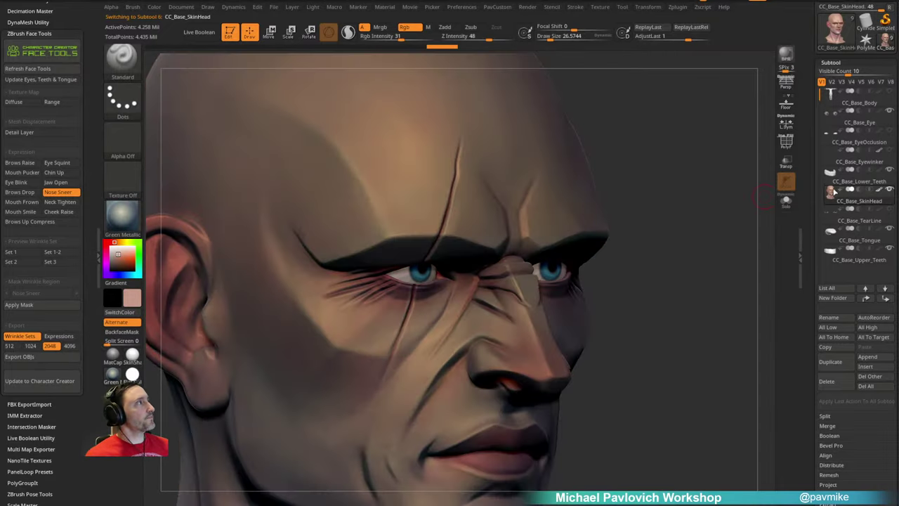
Step: Inspect the Nose Sneer wrinkles with polypaint hidden and the colour set to white, and return to SkinShade4 with polypaint shown
click(878, 190)
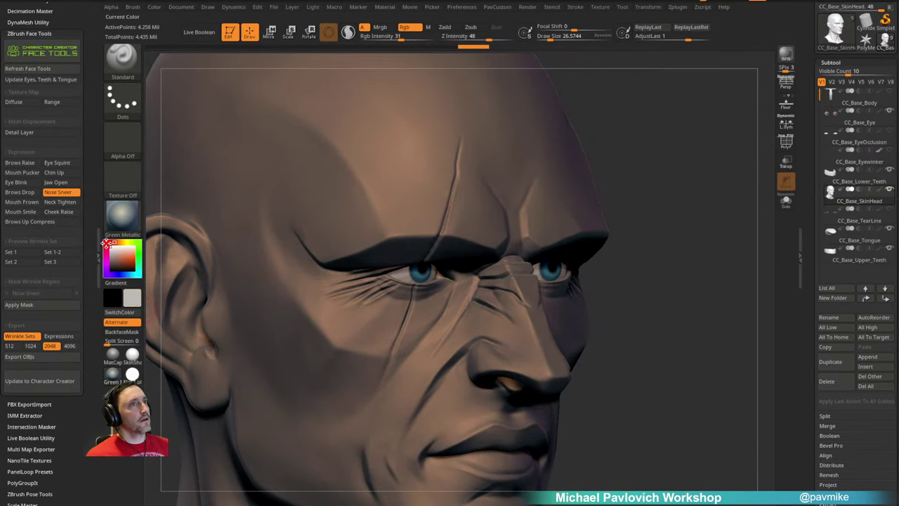
drag(106, 243, 104, 240)
mouse_move(703, 184)
mouse_down()
mouse_move(712, 182)
mouse_move(699, 193)
mouse_up()
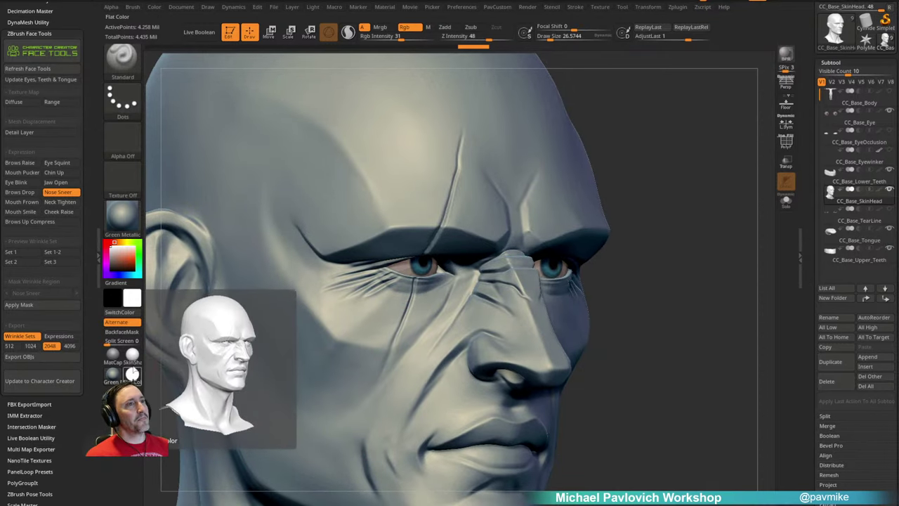
click(134, 355)
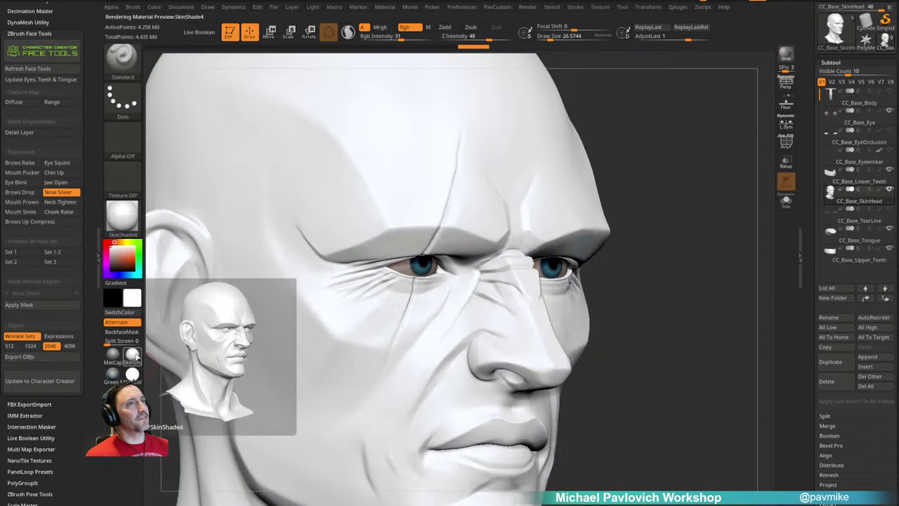
click(878, 189)
key(s)
drag(640, 249, 644, 249)
ctrl+right_drag(657, 238, 660, 210)
drag(660, 210, 678, 199)
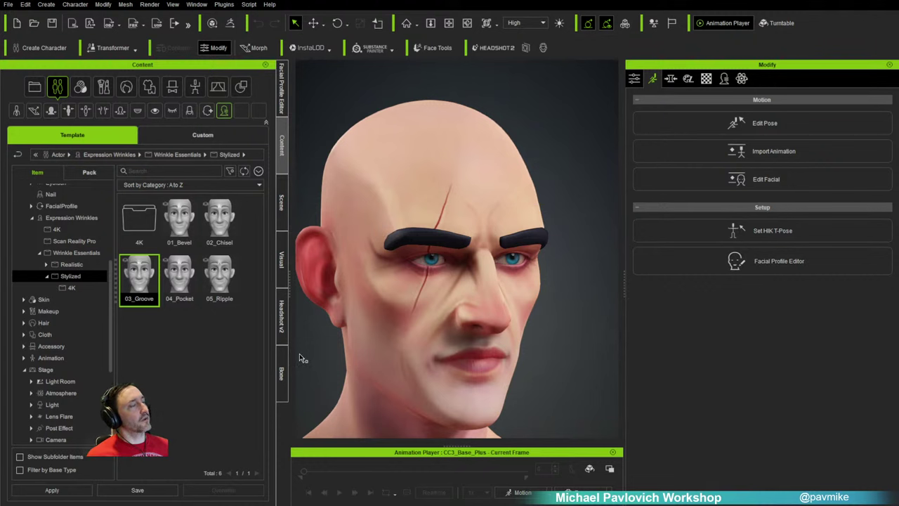
Step: Switch to Character Creator and load the Dramatic_Male wrinkle check motion on the character
click(522, 492)
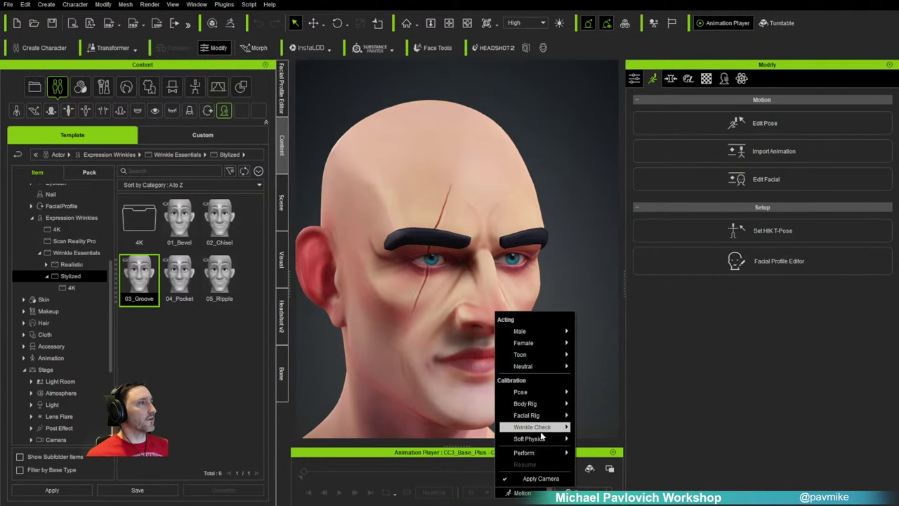
mouse_move(540, 435)
click(617, 439)
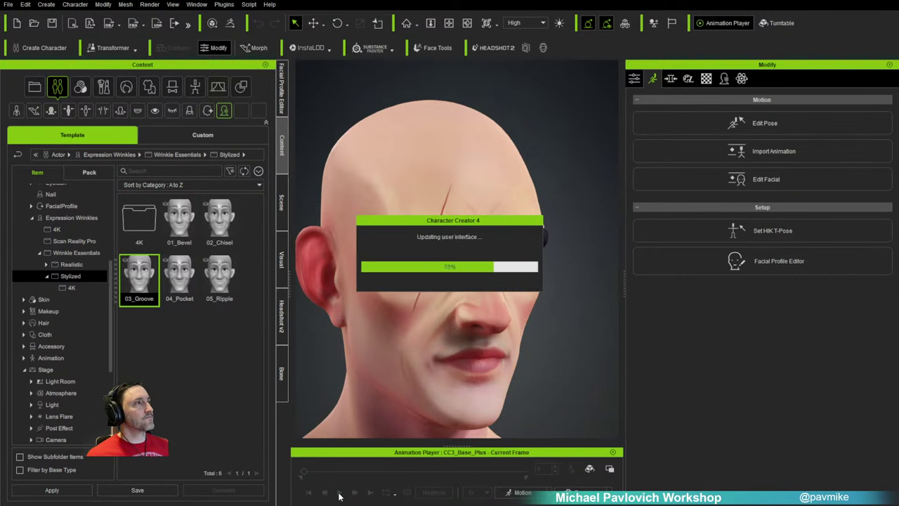
Step: Expand the Animation branch of the content library to its Expression category and open the Expression Wrinkles folder
click(24, 358)
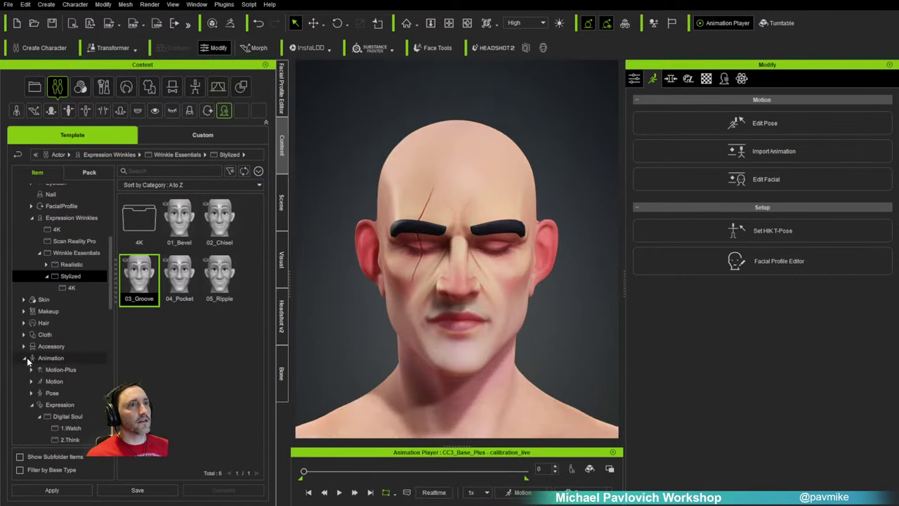
click(31, 405)
scroll(47, 387, down, 3)
scroll(48, 387, down, 1)
click(40, 305)
click(41, 316)
click(39, 316)
Step: Look through the Regional Influence, Sample Animation and Wrinkle Creation presets in the Expression Wrinkles folder
click(76, 327)
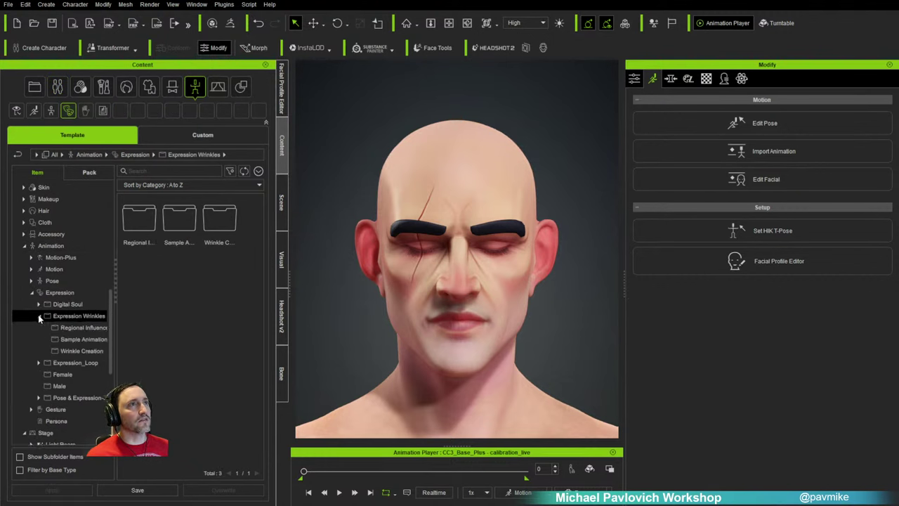
click(74, 337)
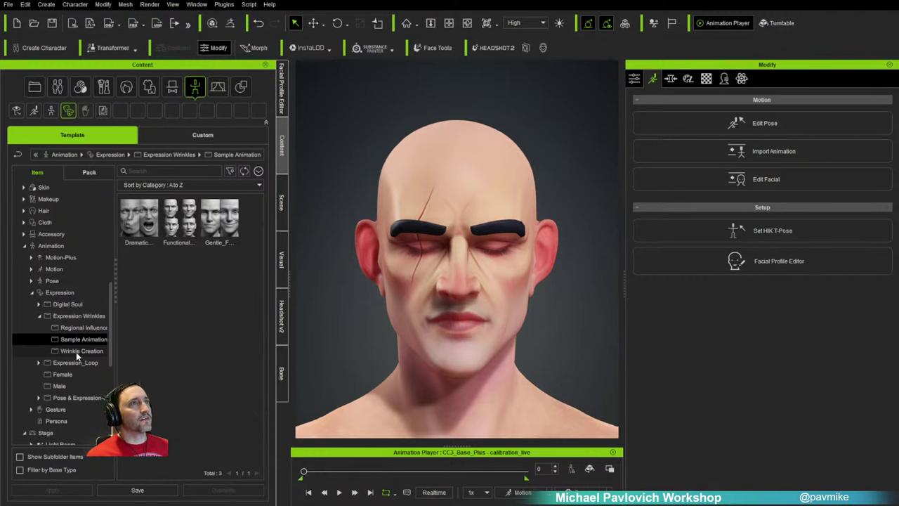
click(76, 351)
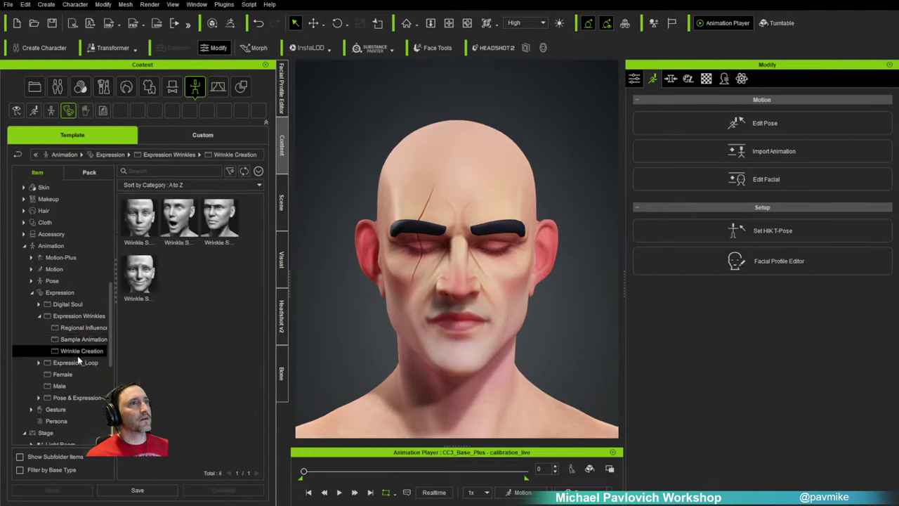
click(234, 217)
click(100, 341)
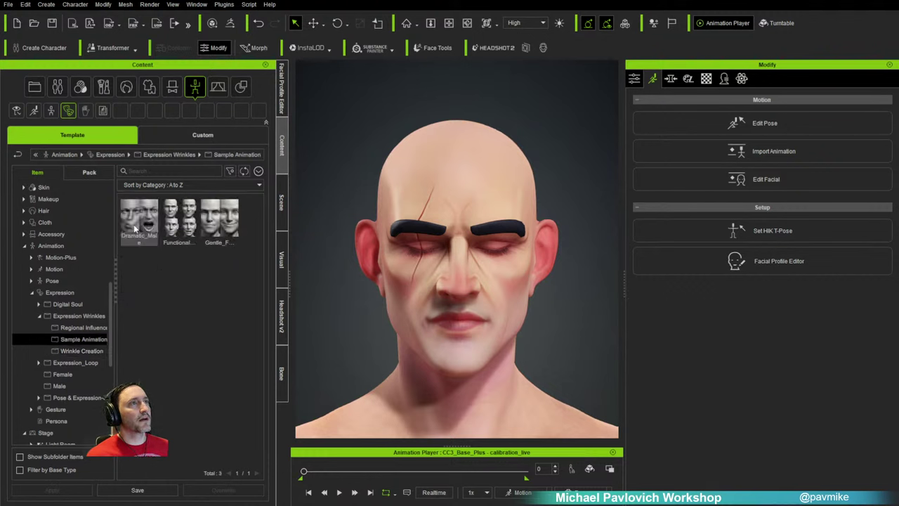
click(83, 327)
scroll(137, 323, down, 1)
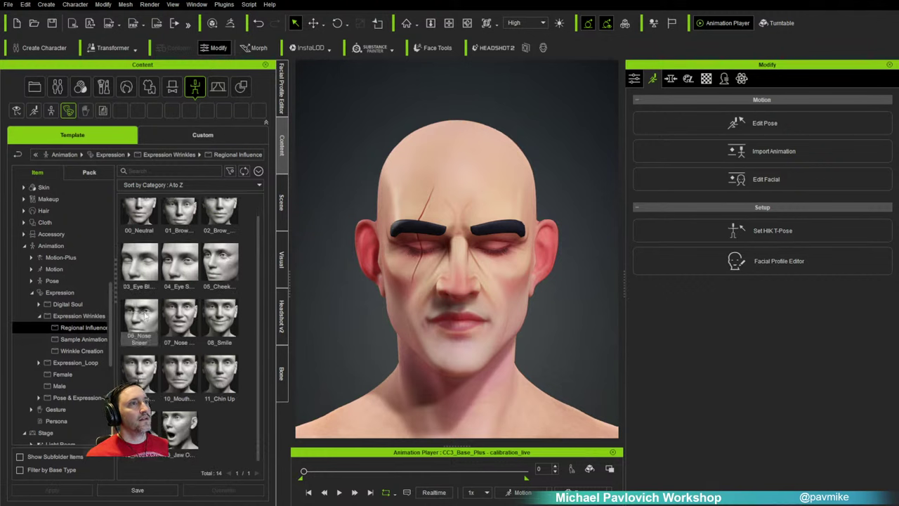
click(74, 317)
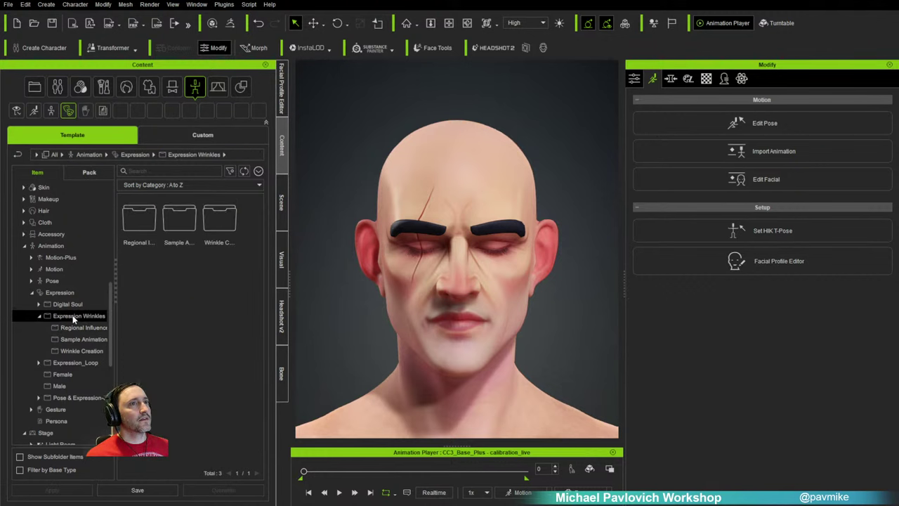
Step: Apply the Talk_Cute_F expression from the Digital Soul 6.Talk folder and play part of the animation
click(69, 304)
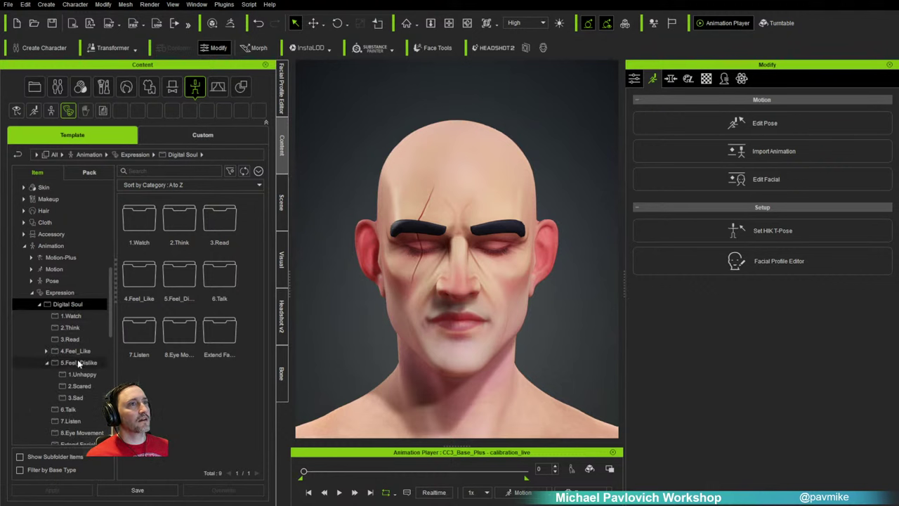
click(69, 410)
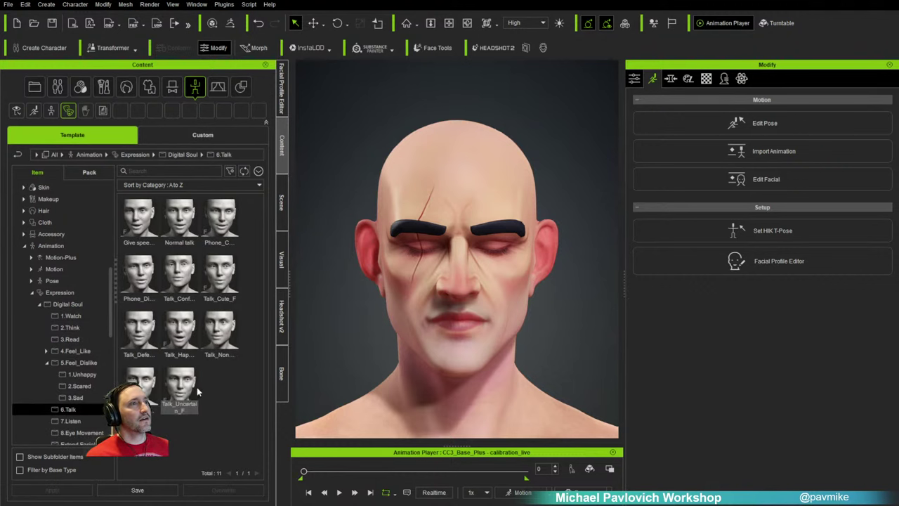
double_click(223, 277)
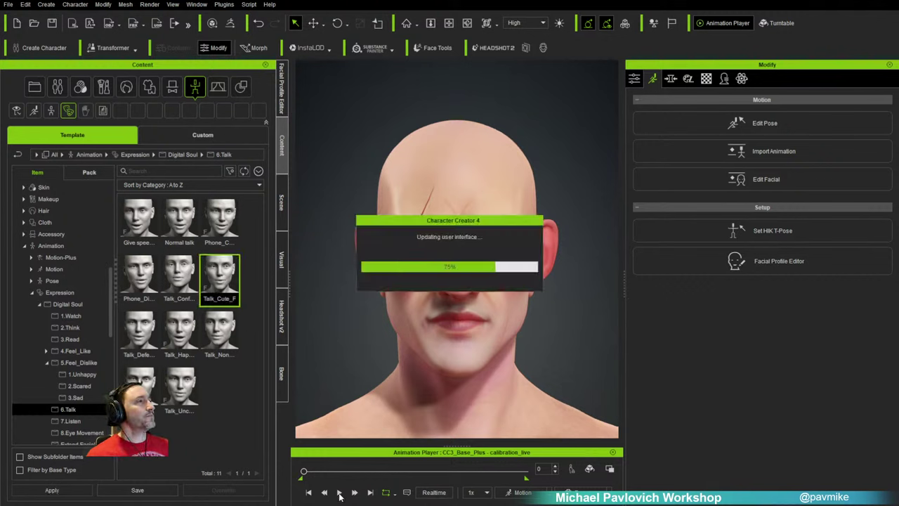
click(339, 492)
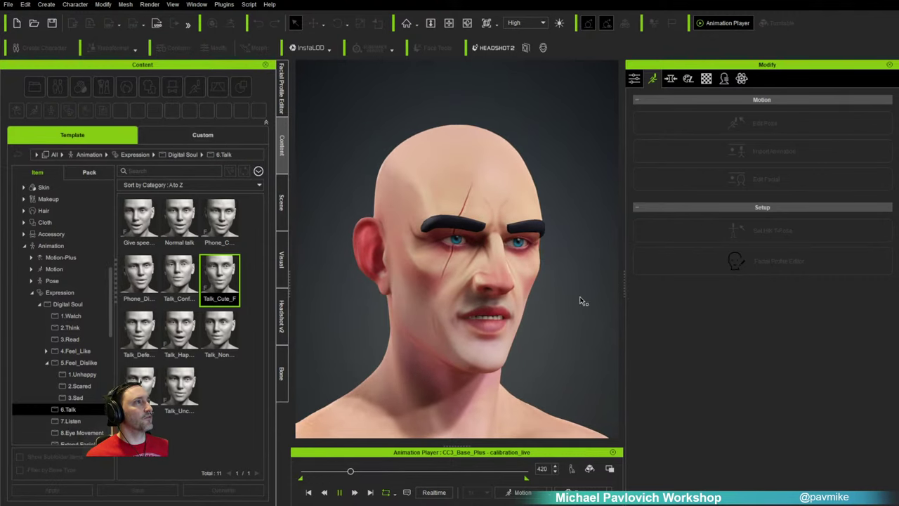
key(space)
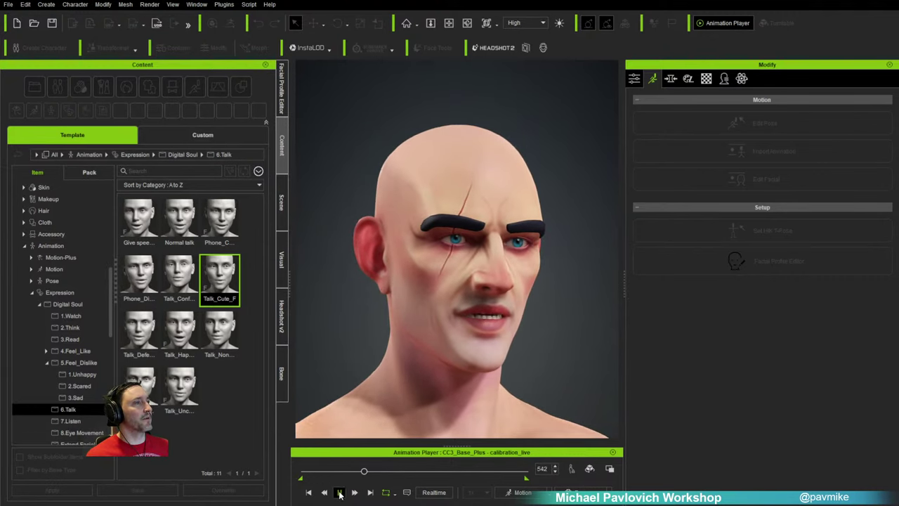
Step: Load the Dramatic_Male wrinkle check motion, play it to review the wrinkles and pause the playback
click(522, 491)
mouse_move(532, 426)
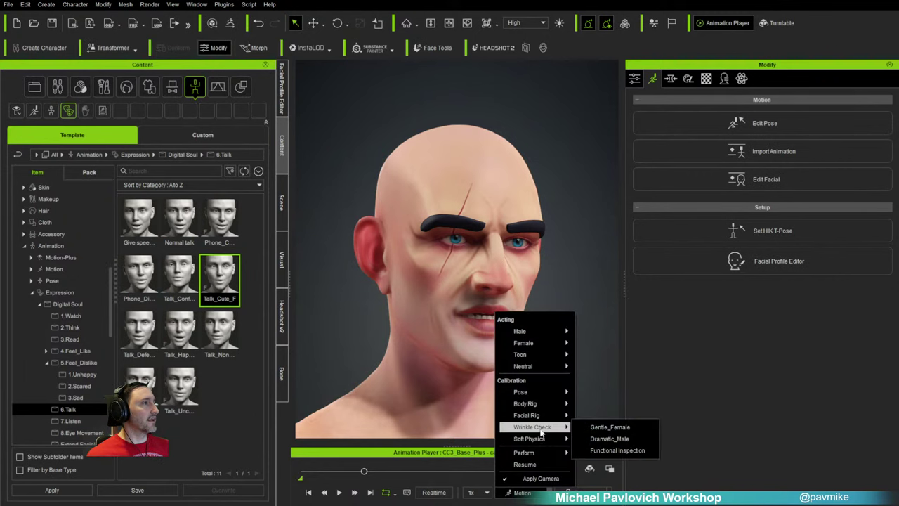
click(596, 439)
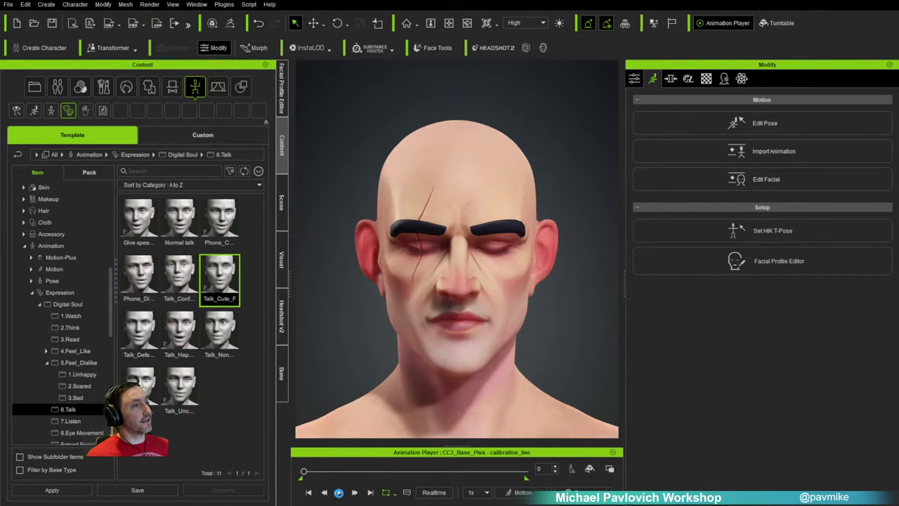
click(339, 494)
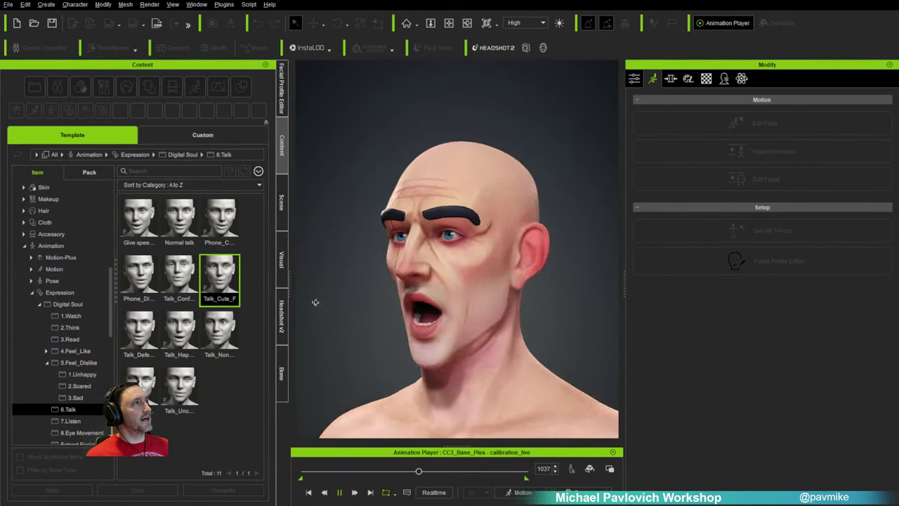
click(341, 495)
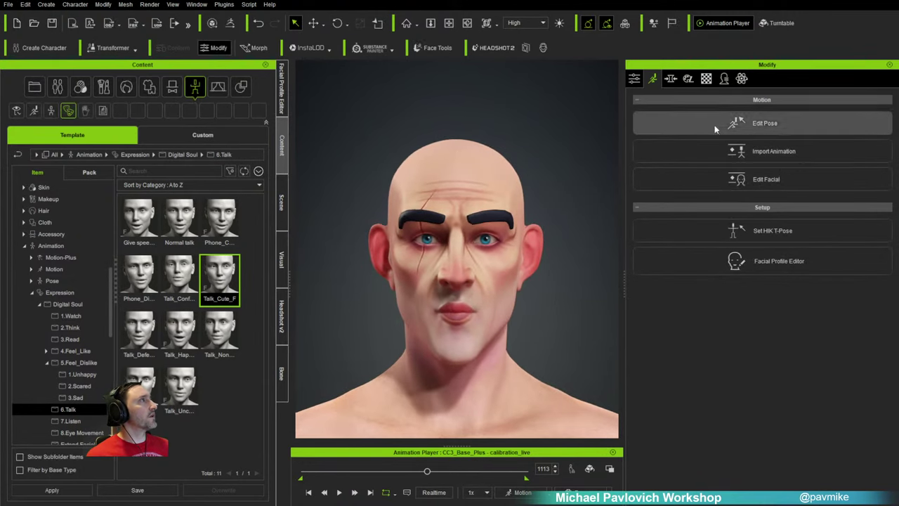
Step: Open the character's expression wrinkle settings, reset the face to its neutral expression, enable Check with Expressions and select the forehead region
click(725, 79)
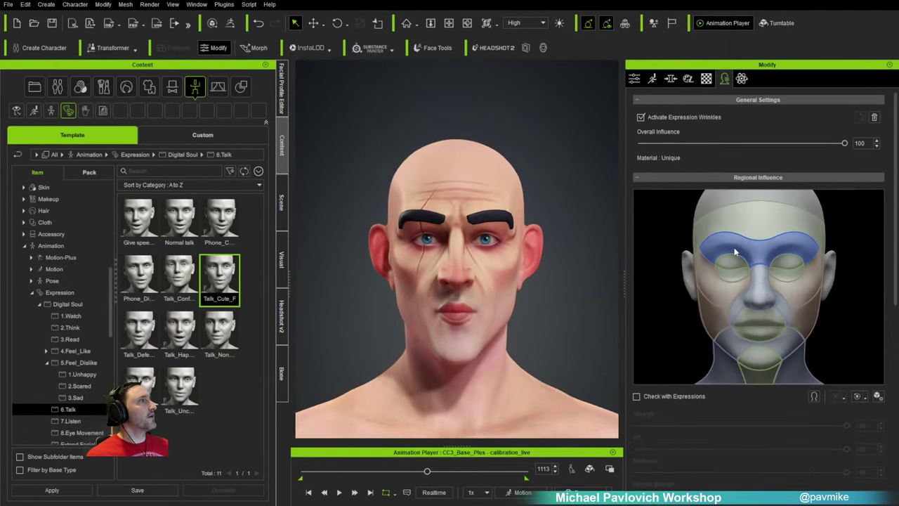
click(813, 397)
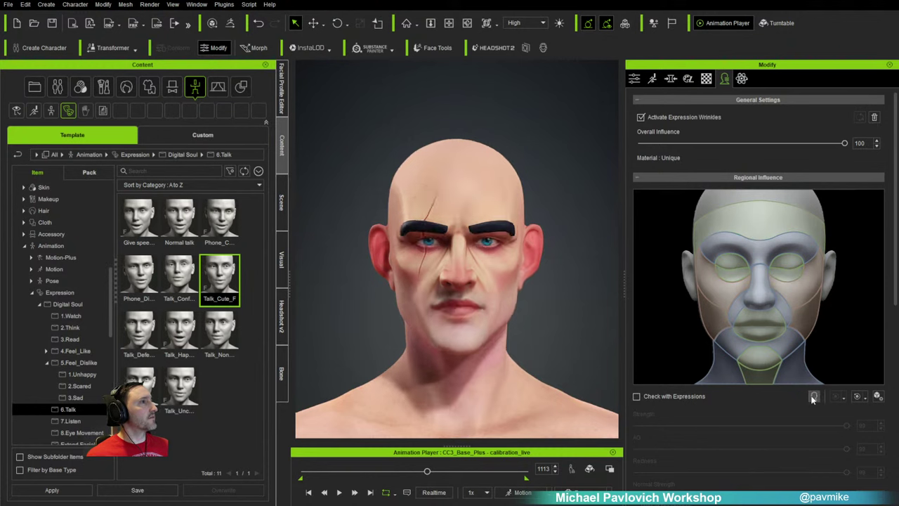
click(763, 228)
click(763, 231)
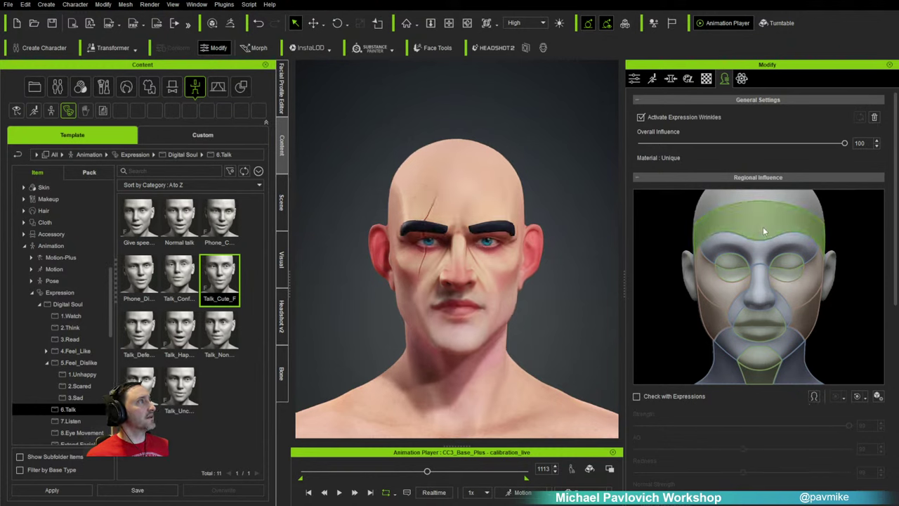
click(737, 246)
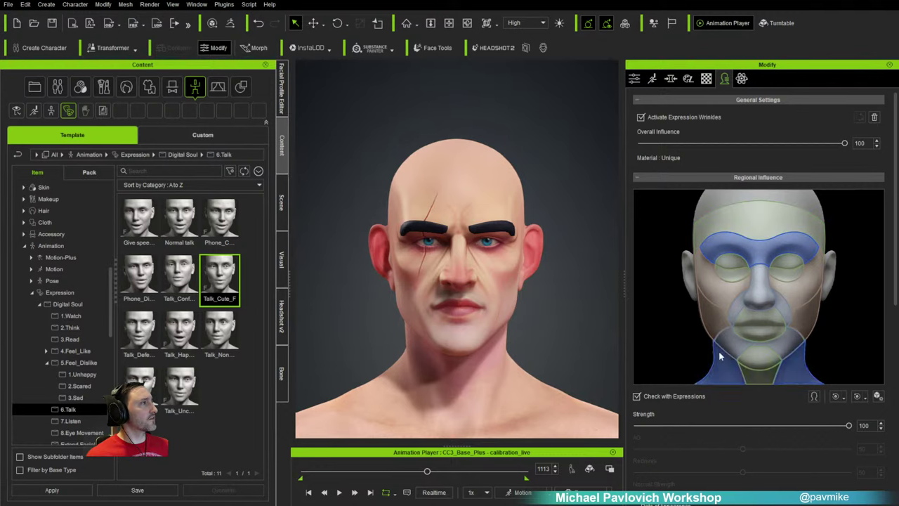
click(757, 229)
Step: Review the wrinkle set textures and test the forehead region's Strength at 0 before setting it back to 100
scroll(759, 227, down, 5)
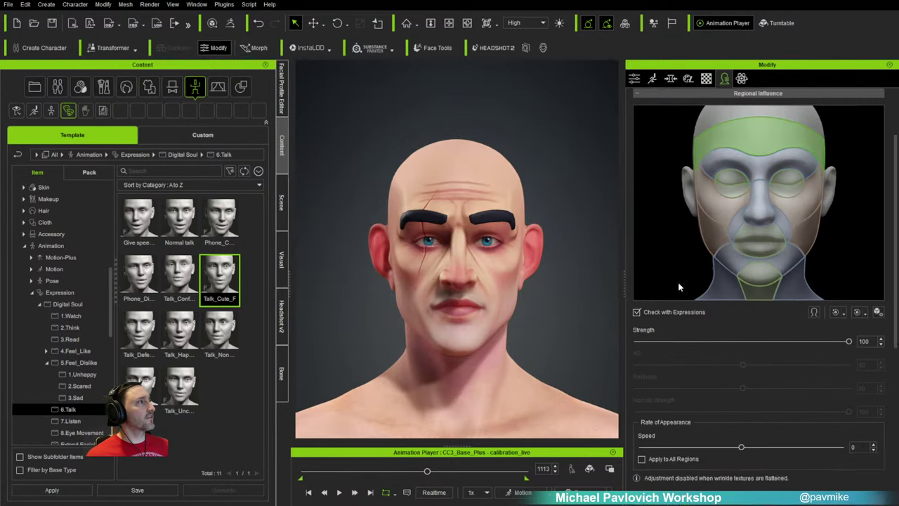
scroll(679, 286, up, 2)
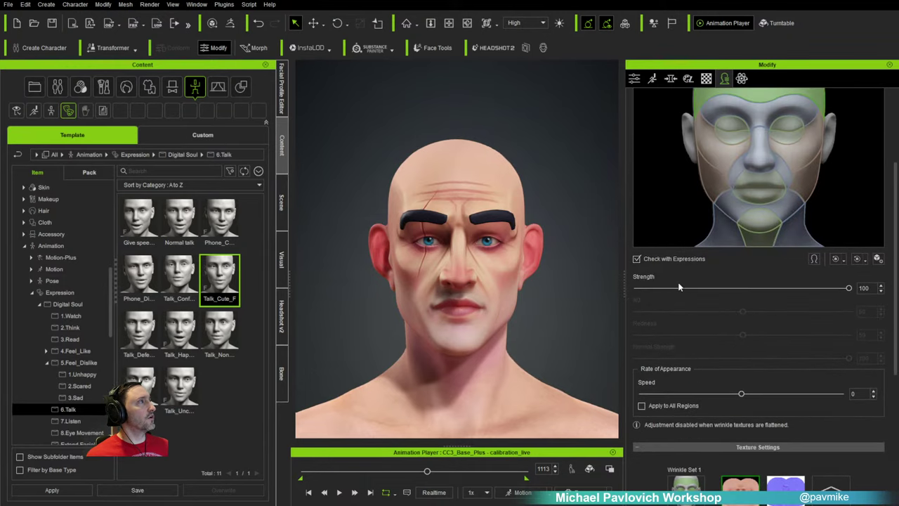
scroll(746, 347, down, 4)
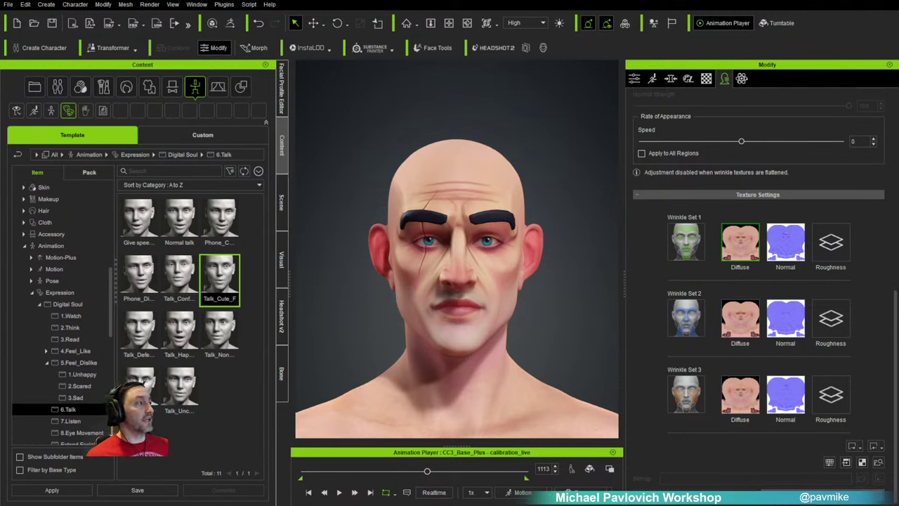
scroll(737, 282, up, 6)
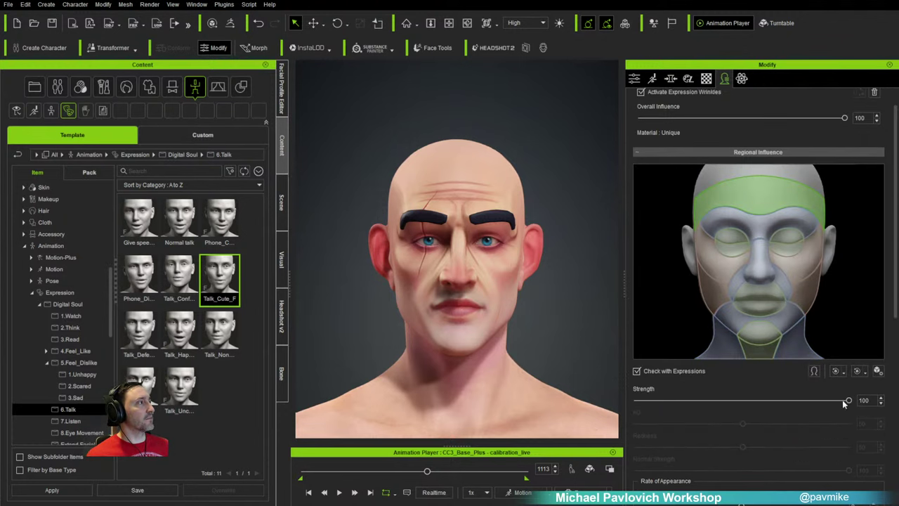
click(881, 398)
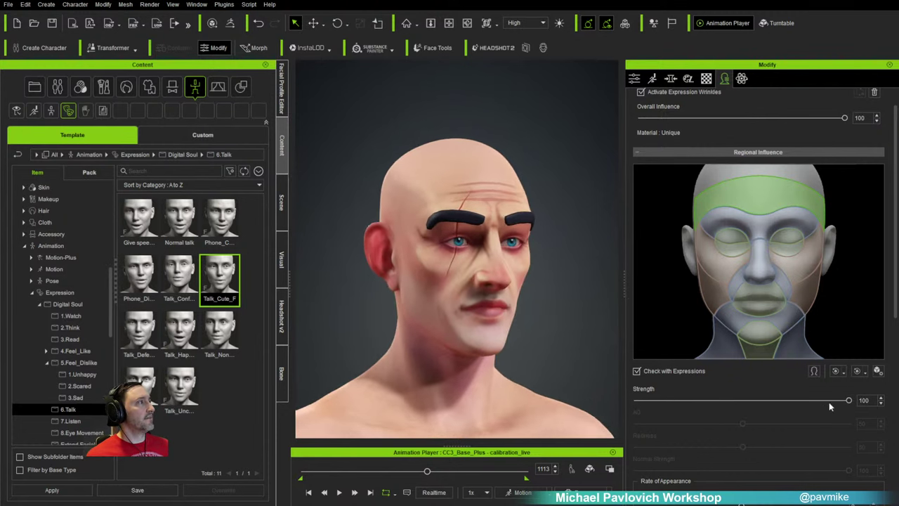
drag(850, 400, 714, 400)
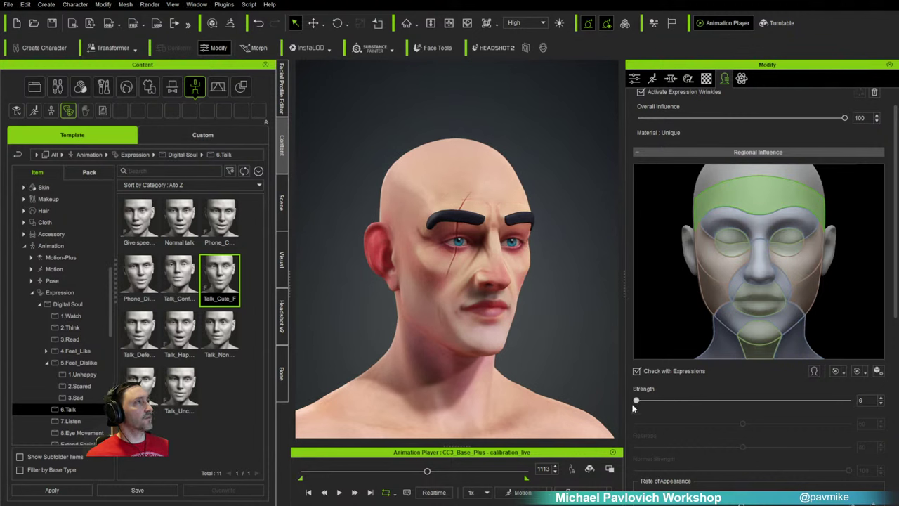
drag(634, 401, 857, 415)
drag(786, 416, 869, 420)
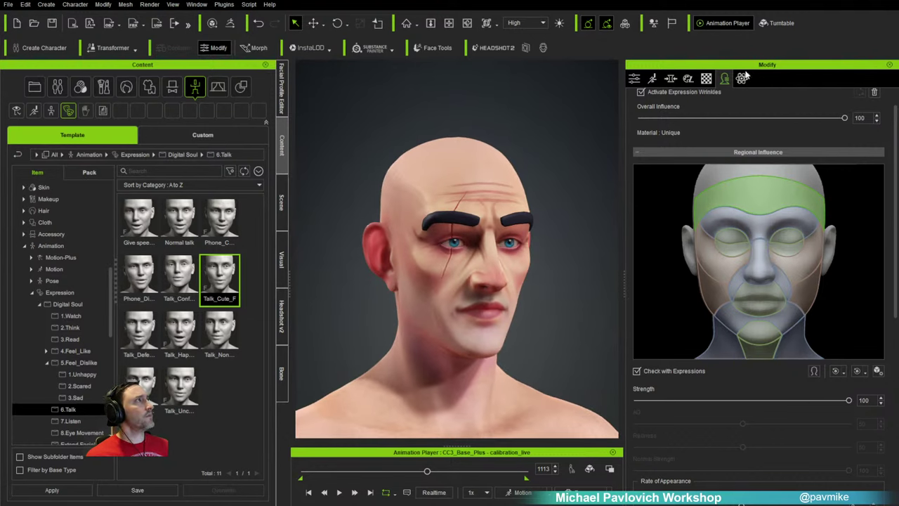
Step: Open the facial editor and pull the muscle between the brows and the nose bridge muscle down into a frown
click(652, 79)
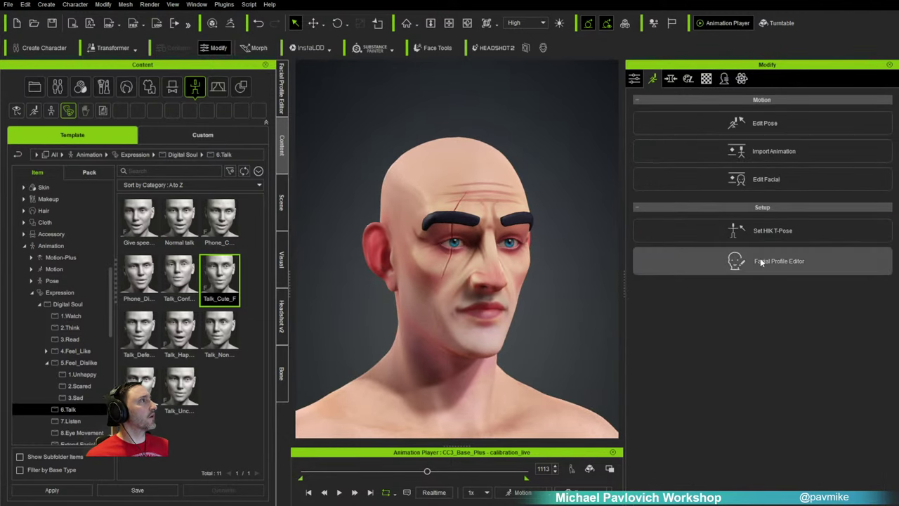
click(759, 181)
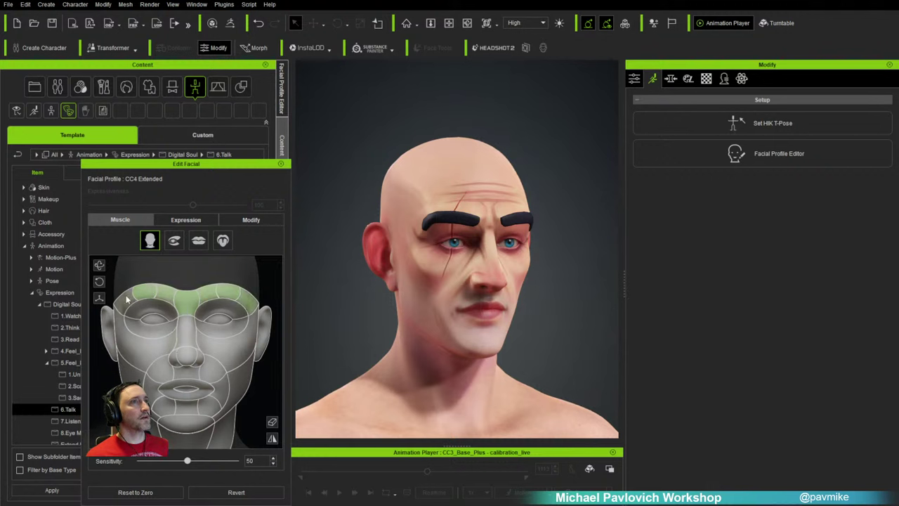
drag(190, 307, 188, 335)
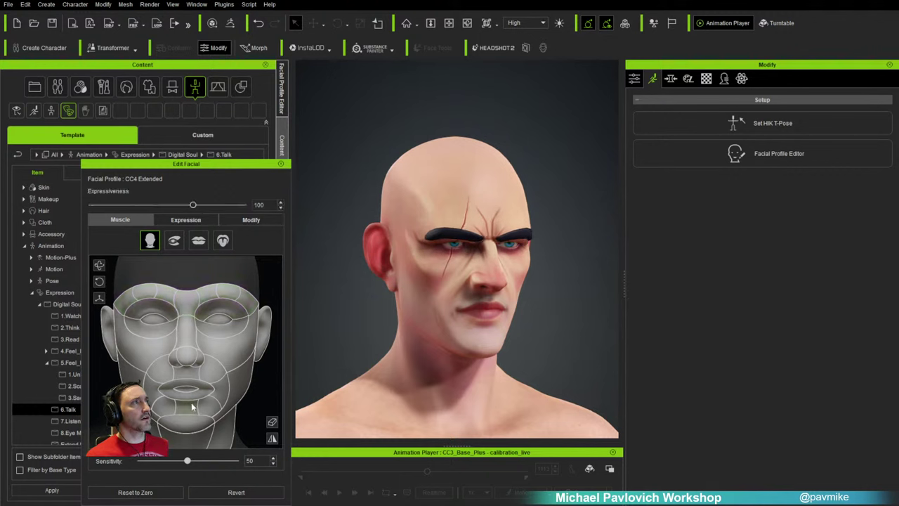
drag(187, 339, 196, 367)
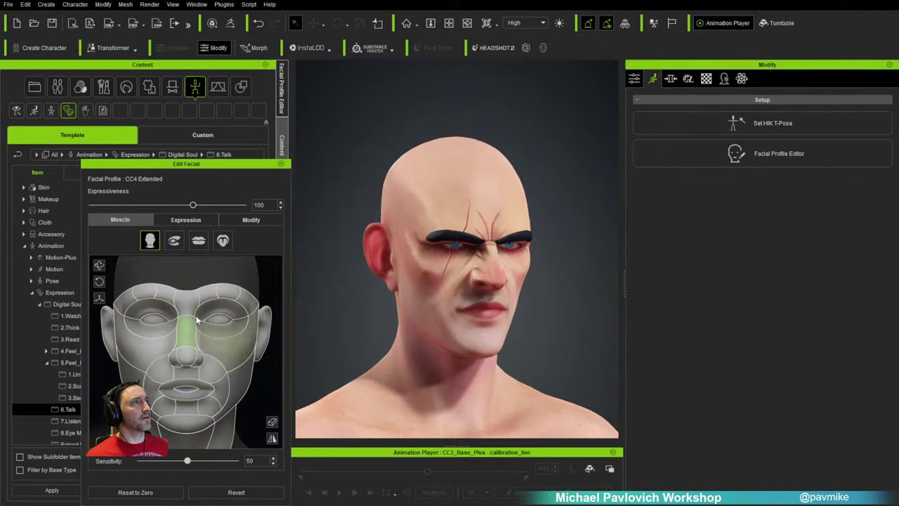
Step: Add the lip area to the muscle selection, deform the mouth into a teeth-baring snarl and close the facial editor
drag(193, 323, 196, 371)
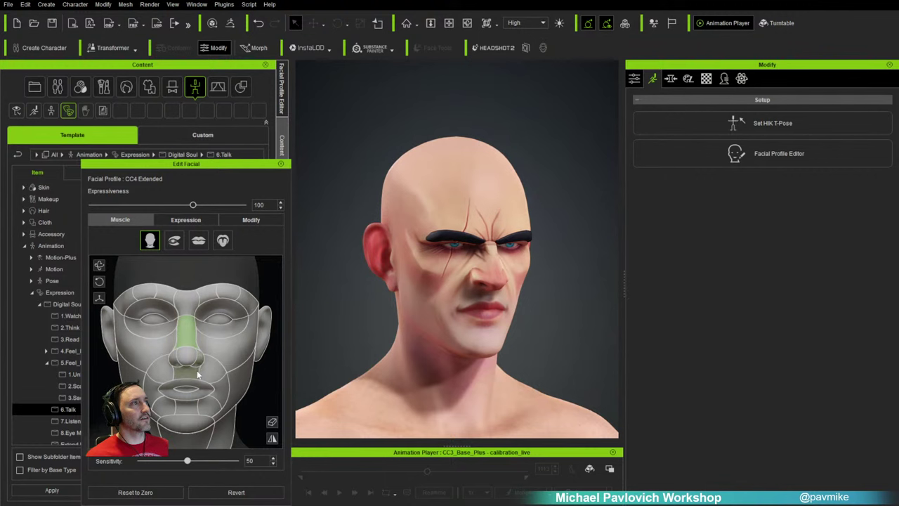
ctrl+click(193, 386)
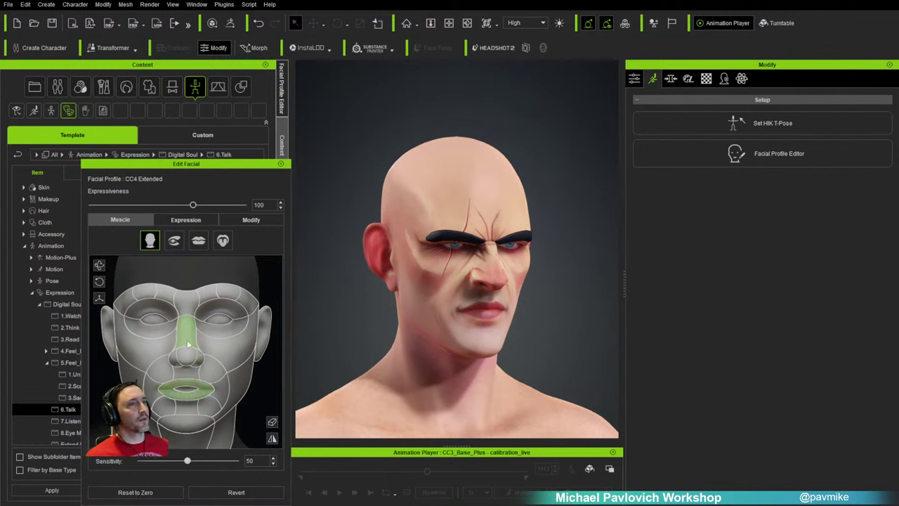
drag(188, 386, 187, 309)
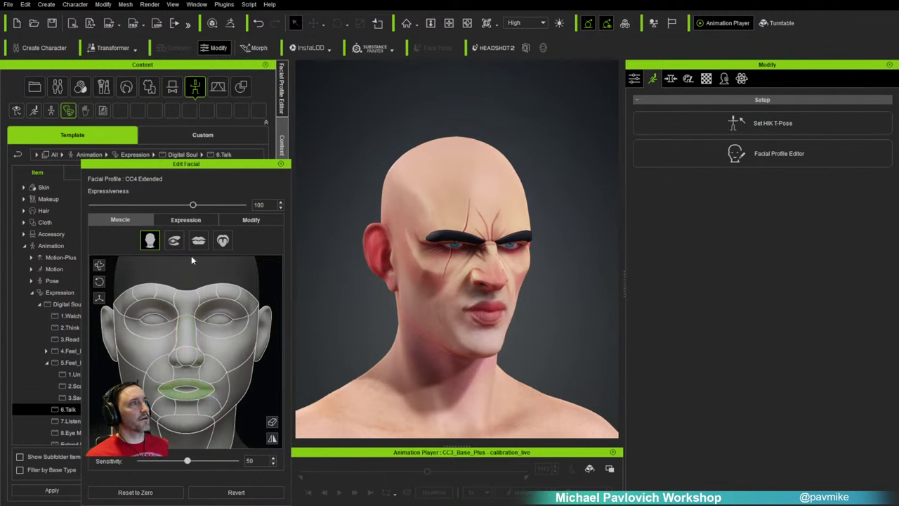
drag(192, 257, 213, 448)
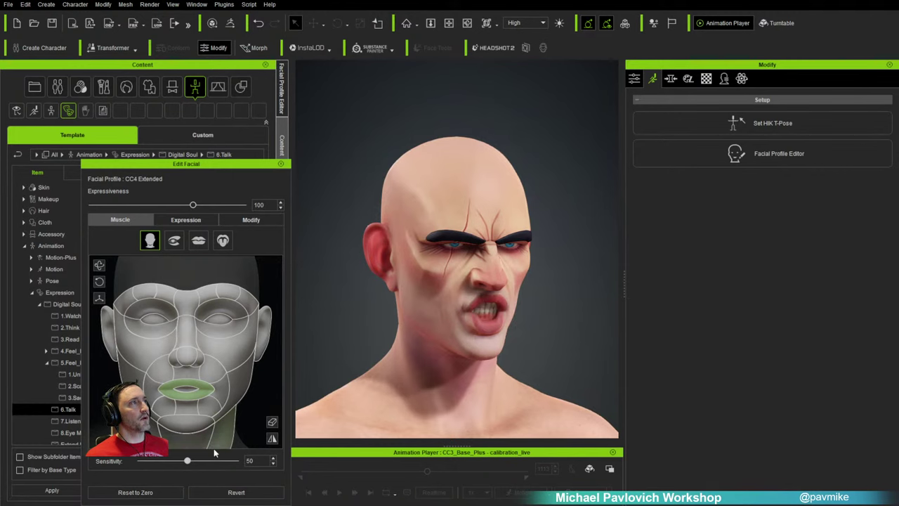
click(280, 163)
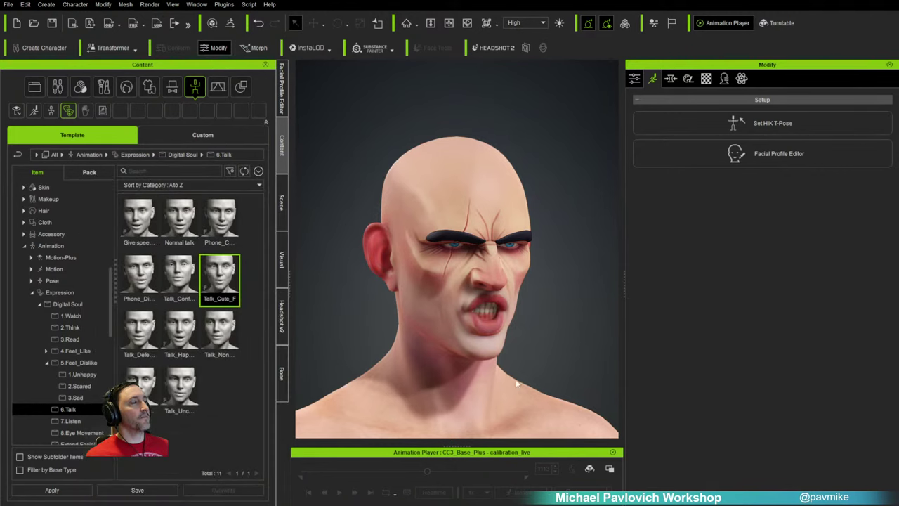
Step: Reset the character with the T-Pose calibration motion
click(522, 492)
mouse_move(534, 392)
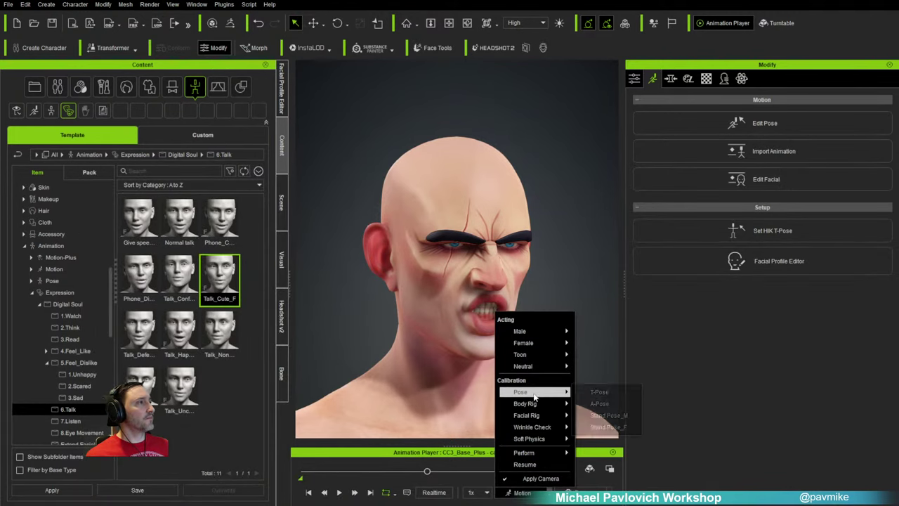
click(593, 392)
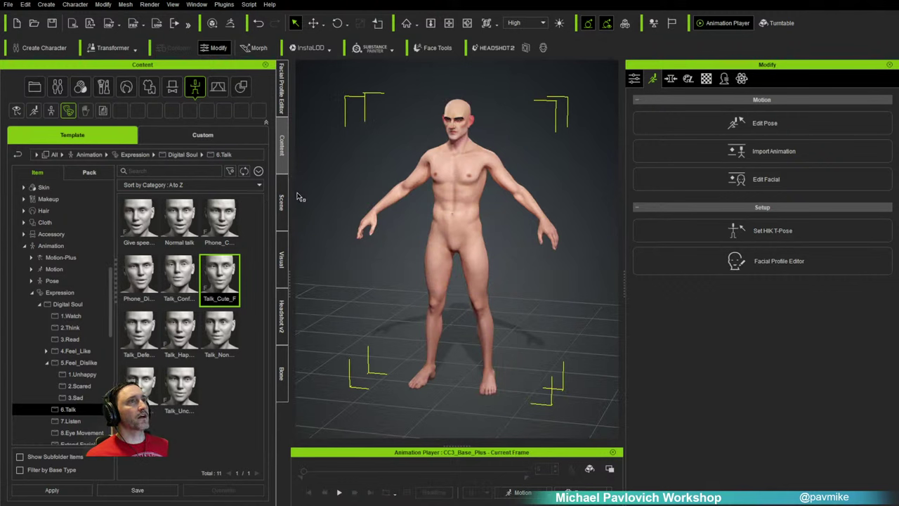
Step: Dress the character in the blue sleeveless top and the Jacket from the Eddy folder under Cloth, Others
click(24, 245)
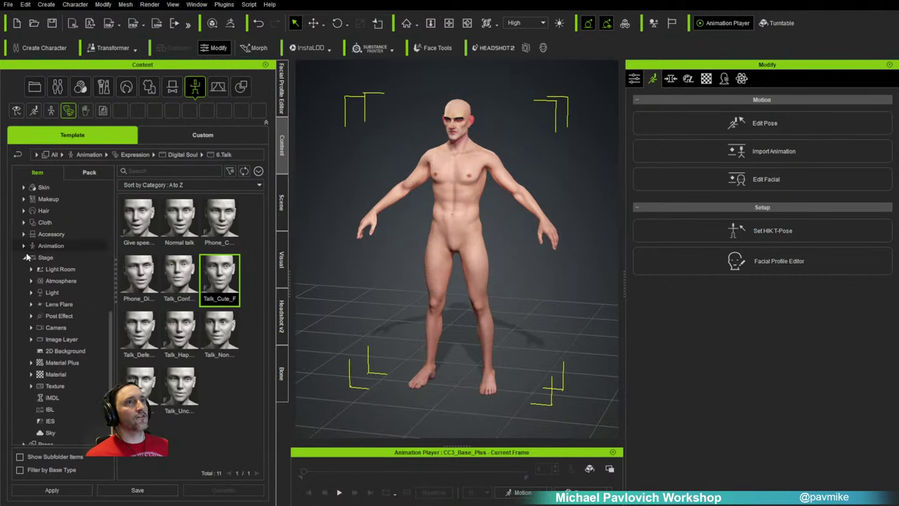
click(24, 257)
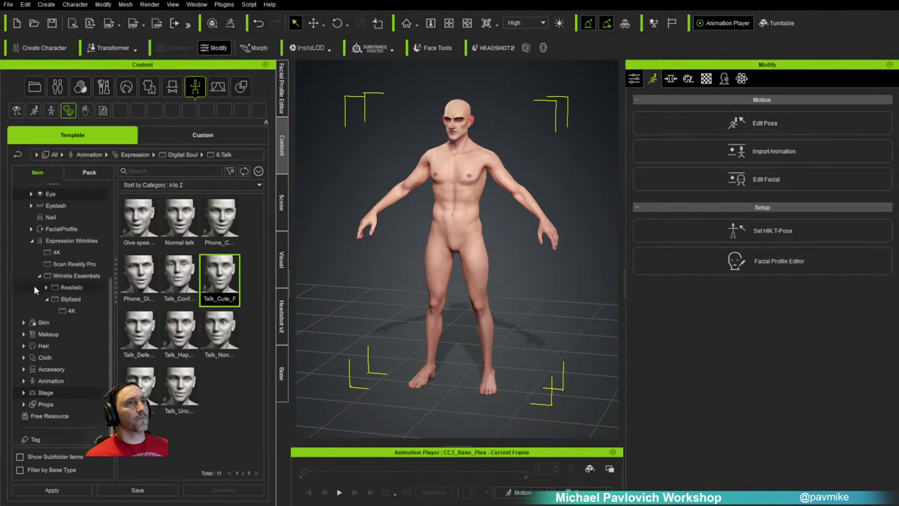
click(24, 357)
scroll(61, 357, down, 1)
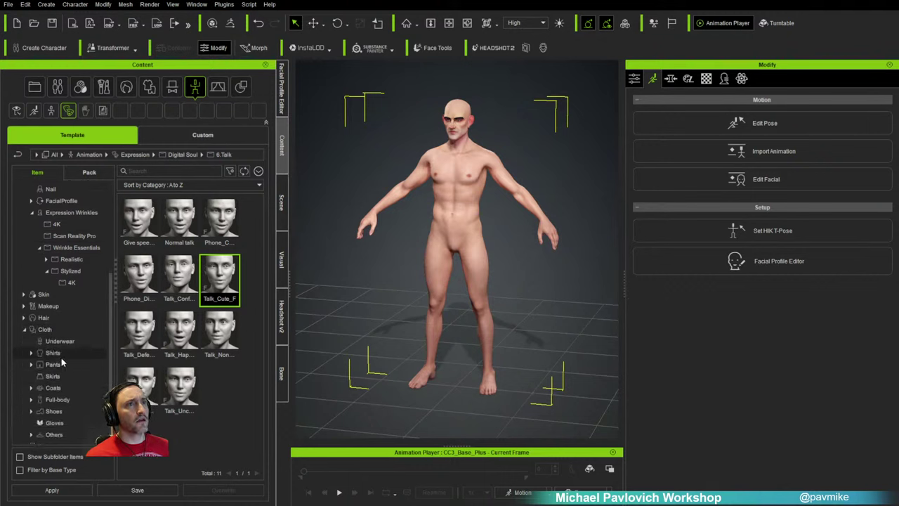
click(61, 356)
scroll(61, 358, down, 1)
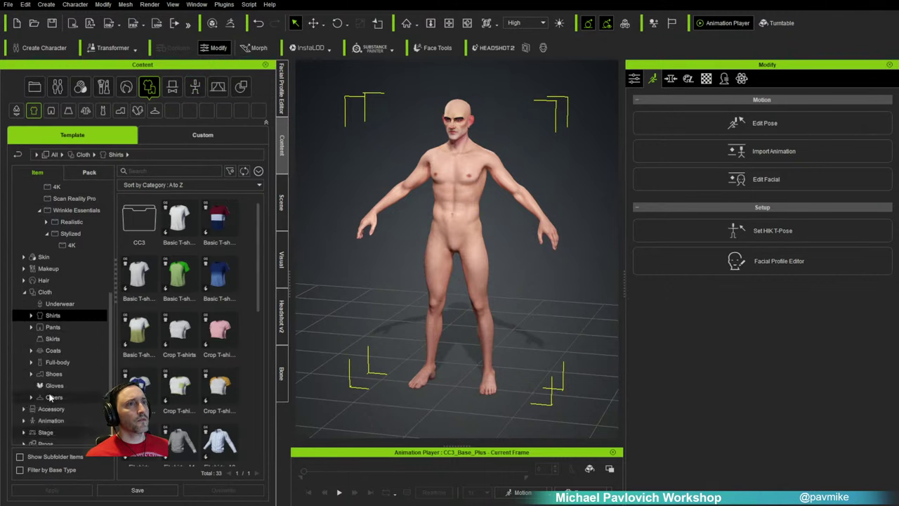
click(51, 398)
click(31, 397)
scroll(56, 393, down, 1)
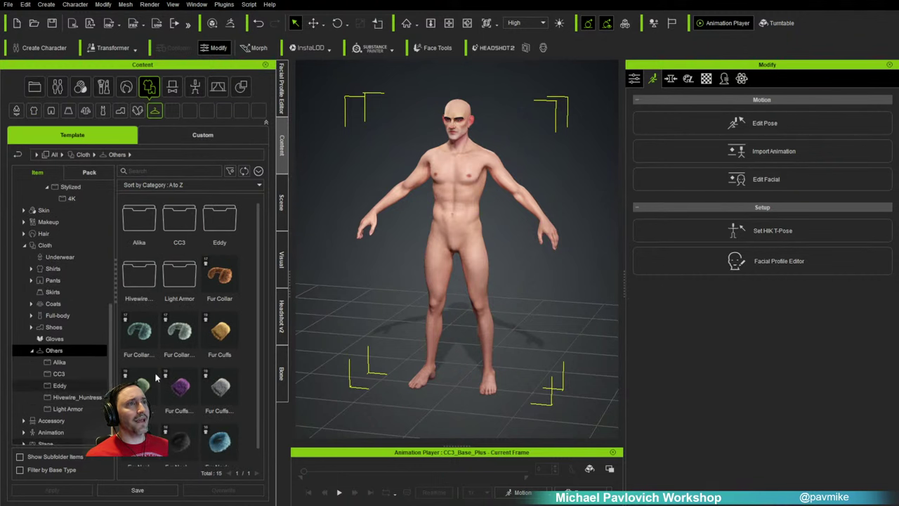
click(59, 386)
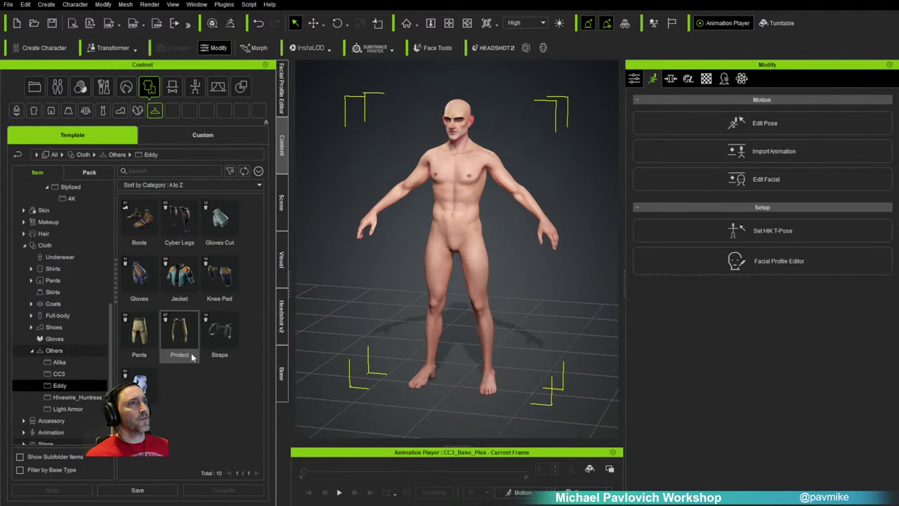
double_click(139, 390)
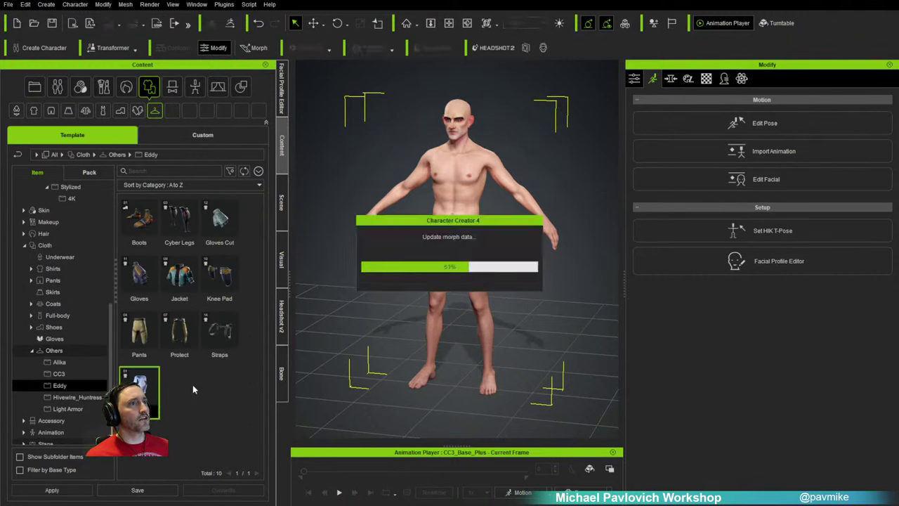
double_click(181, 279)
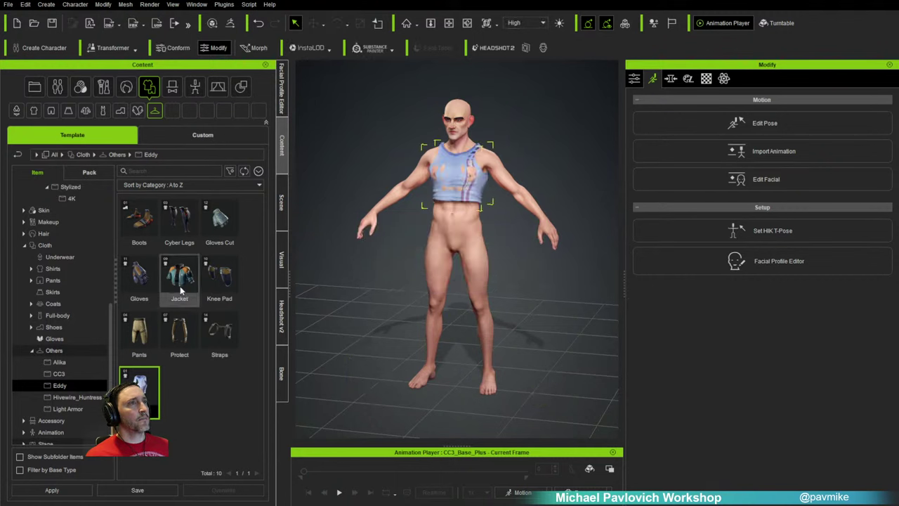
Step: Add the Protect, Pants, Gloves Cut, Cyber Legs and Boots items from the Eddy outfit to the character
double_click(179, 331)
double_click(139, 337)
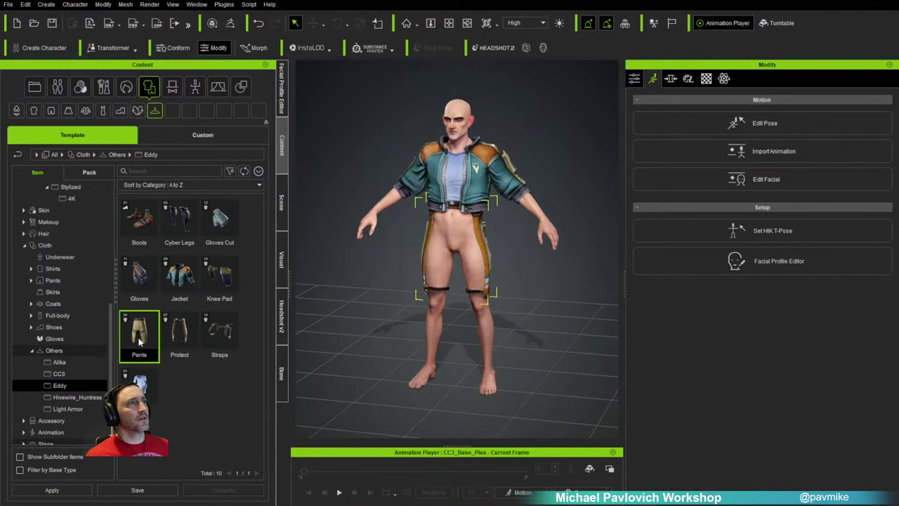
double_click(209, 239)
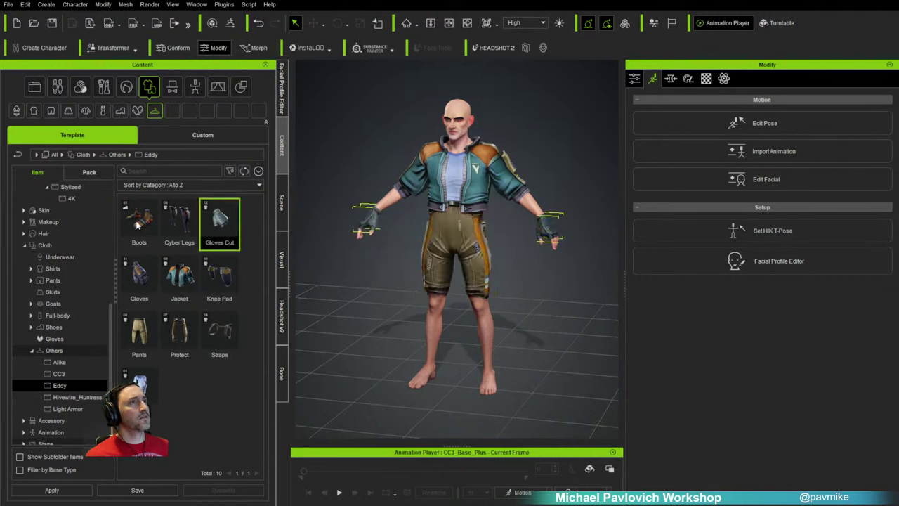
double_click(179, 224)
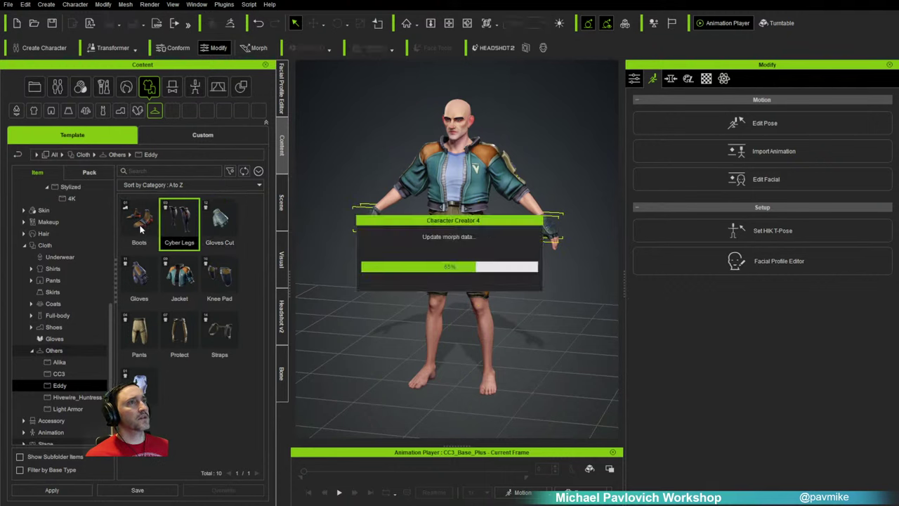
double_click(139, 221)
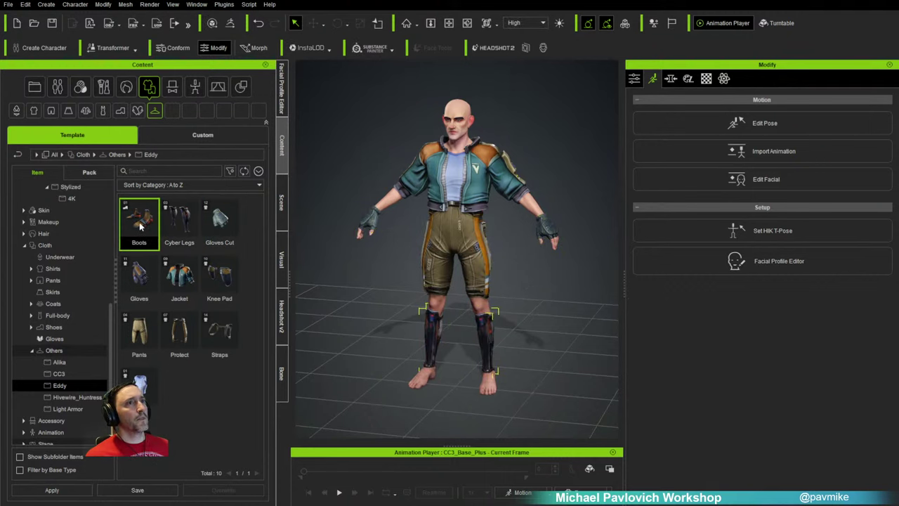
Step: Apply the Eddy hair from the Stylized folder of HairGroup, Hair to the character
click(27, 245)
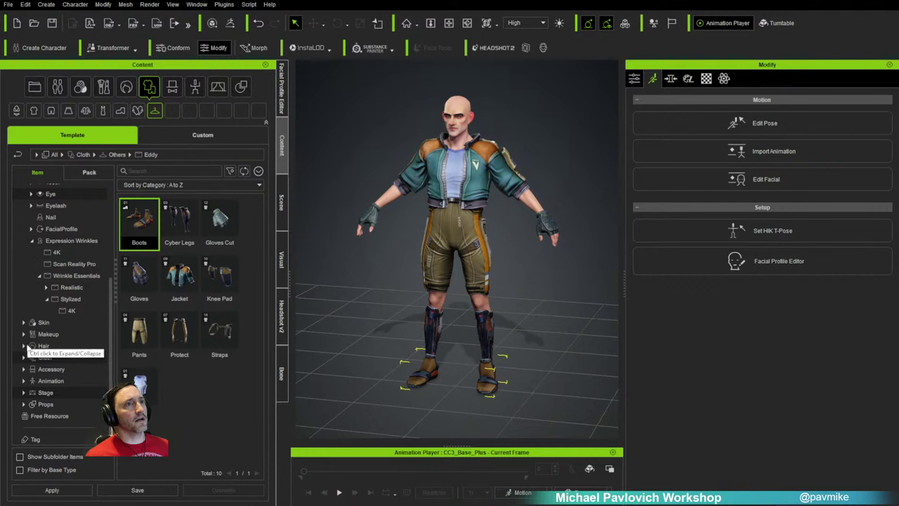
click(25, 346)
scroll(34, 347, down, 1)
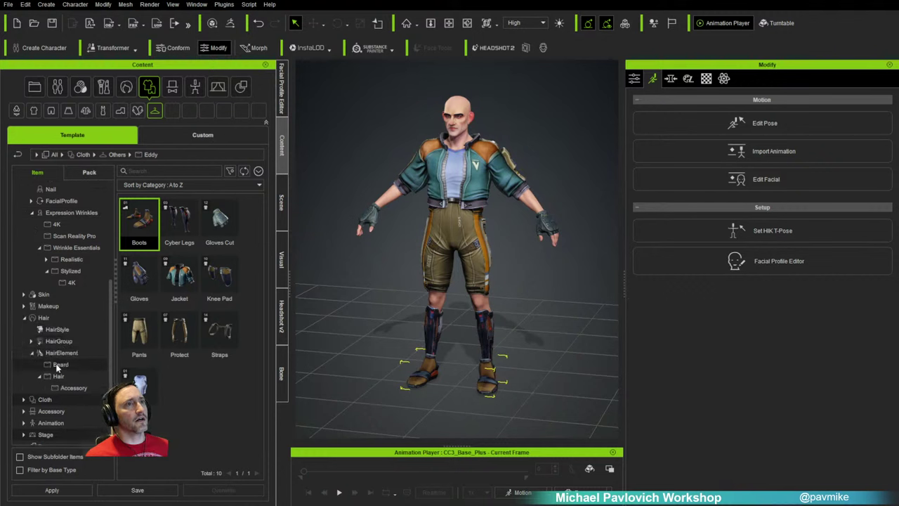
click(55, 345)
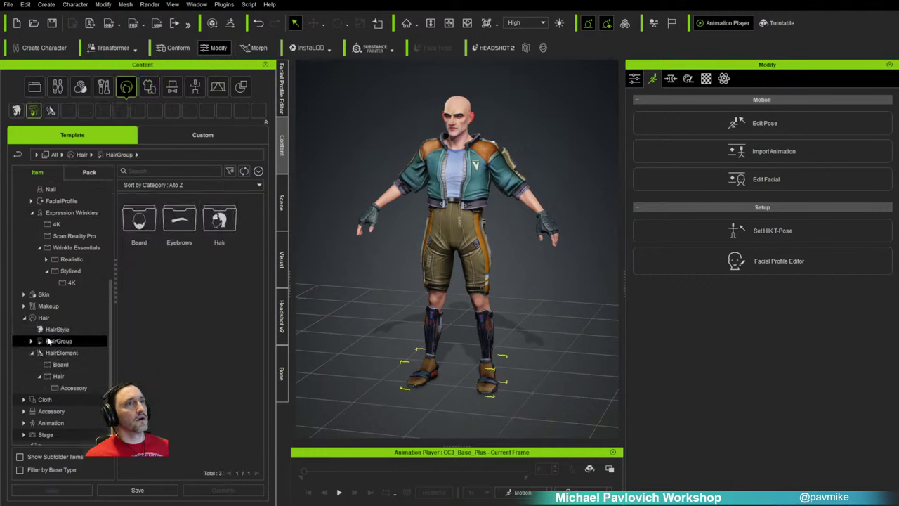
click(32, 340)
click(58, 377)
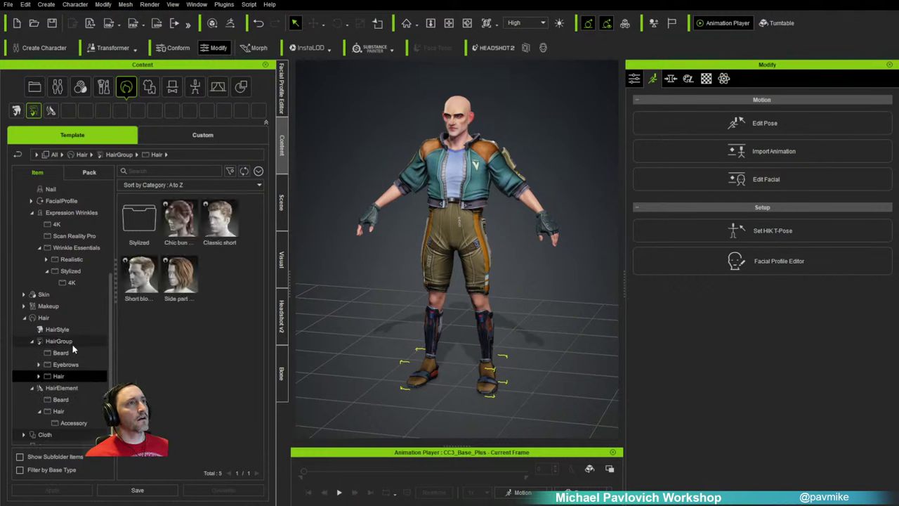
click(52, 332)
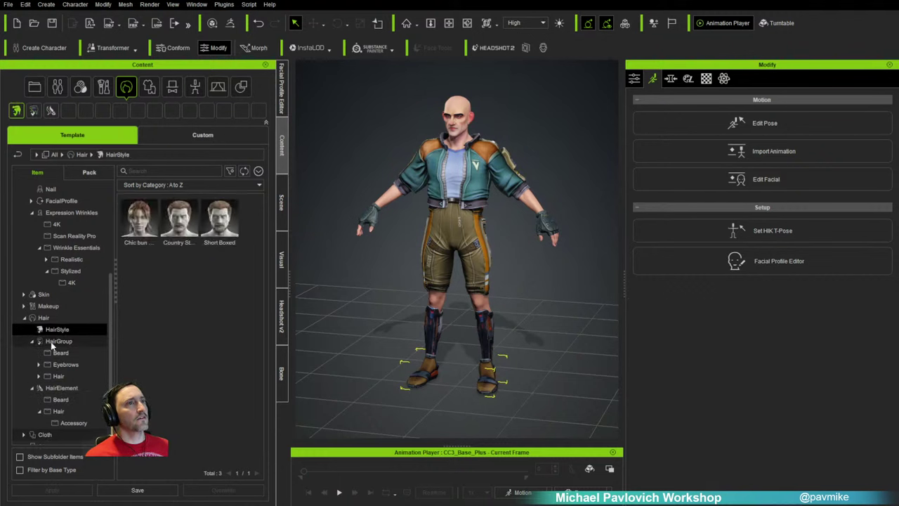
click(51, 343)
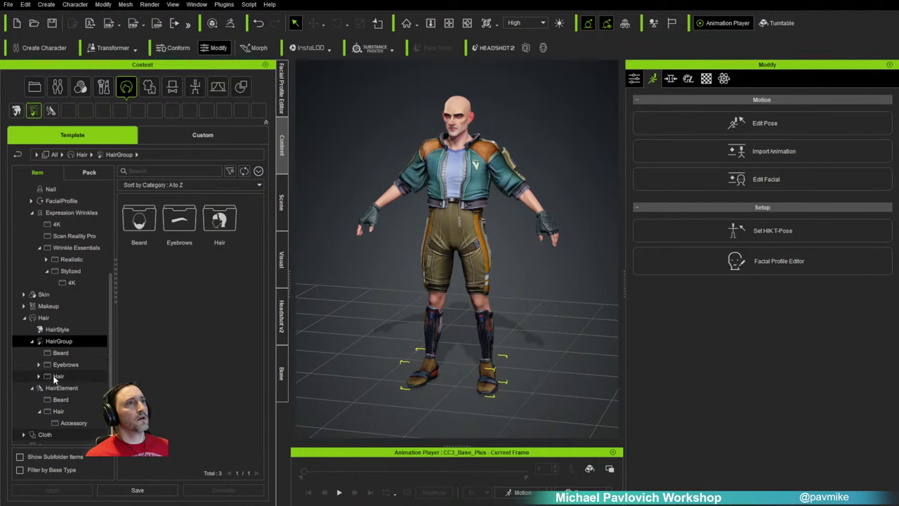
click(56, 377)
double_click(139, 224)
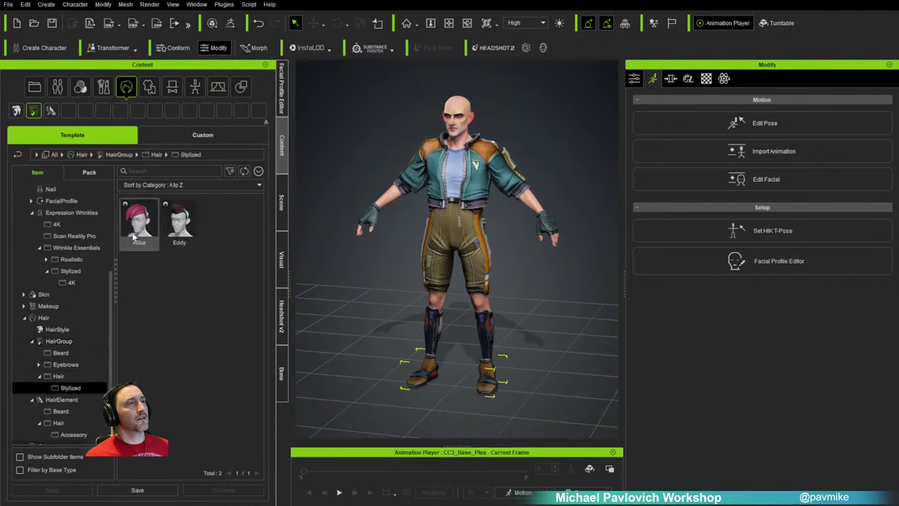
double_click(181, 224)
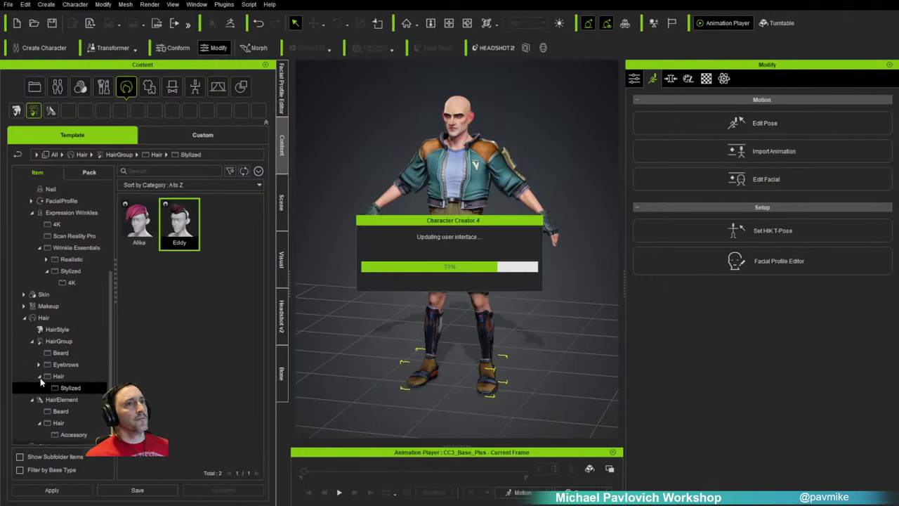
Step: Look through the HairGroup eyebrow presets and open their Stylized folder
click(62, 364)
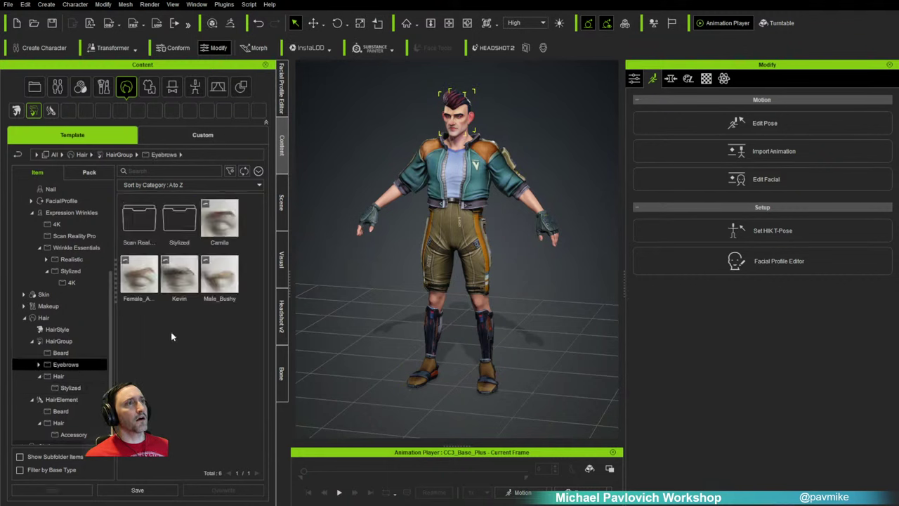
double_click(60, 365)
click(71, 387)
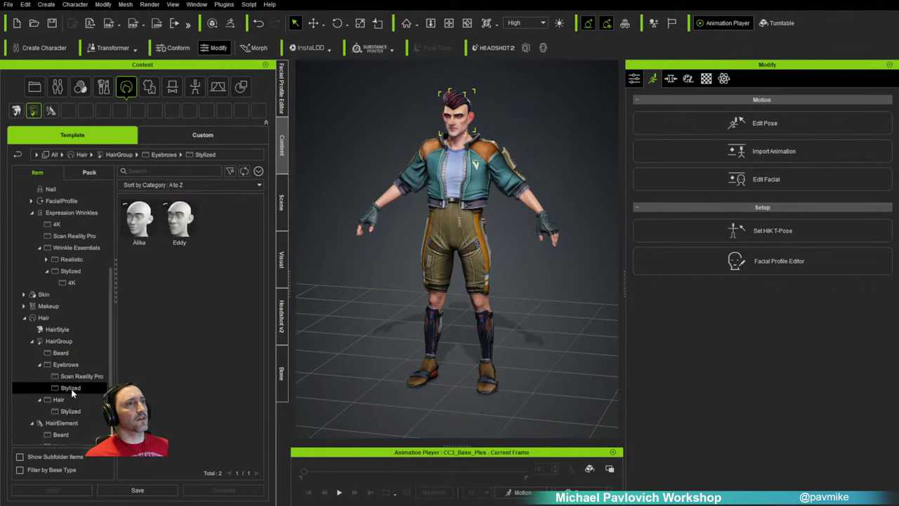
Step: Play the SpinAround_F motion on the dressed character to check the outfit and hair in movement, and stop the playback
scroll(389, 150, up, 3)
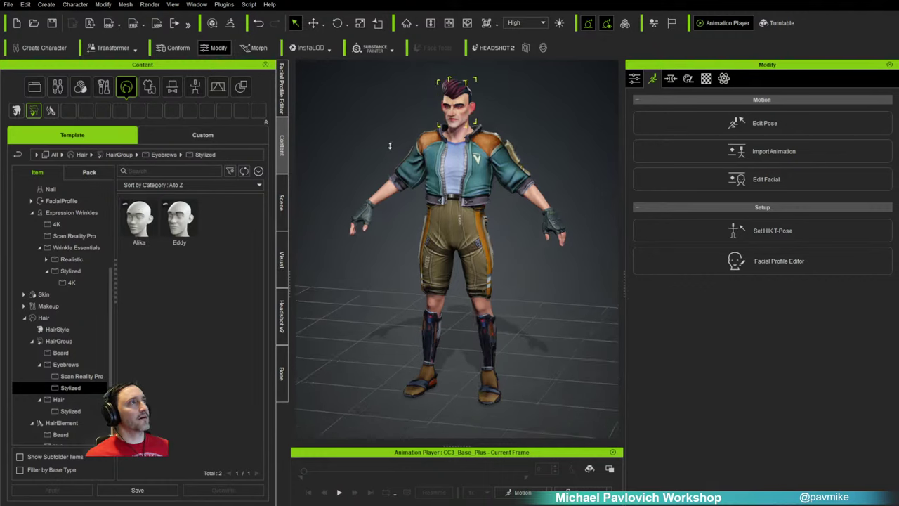
middle_drag(389, 151, 414, 295)
scroll(418, 211, up, 3)
right_drag(419, 211, 474, 219)
scroll(527, 219, up, 1)
click(516, 494)
click(517, 496)
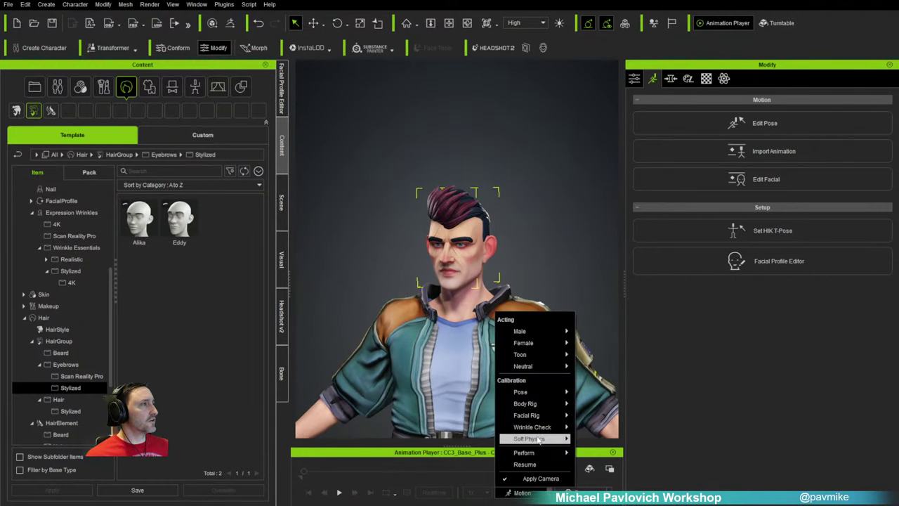
mouse_move(539, 438)
click(596, 462)
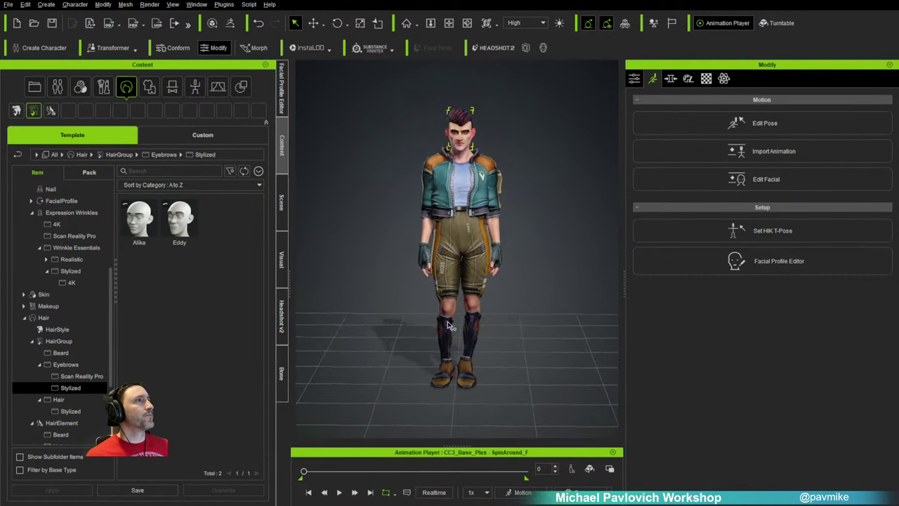
click(339, 492)
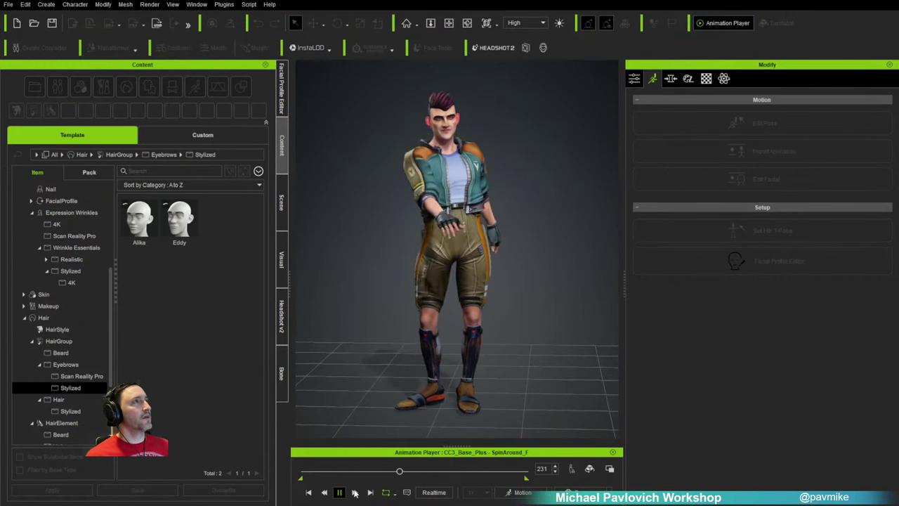
key(space)
Step: Apply the A-Pose calibration pose to the character
click(512, 493)
mouse_move(533, 387)
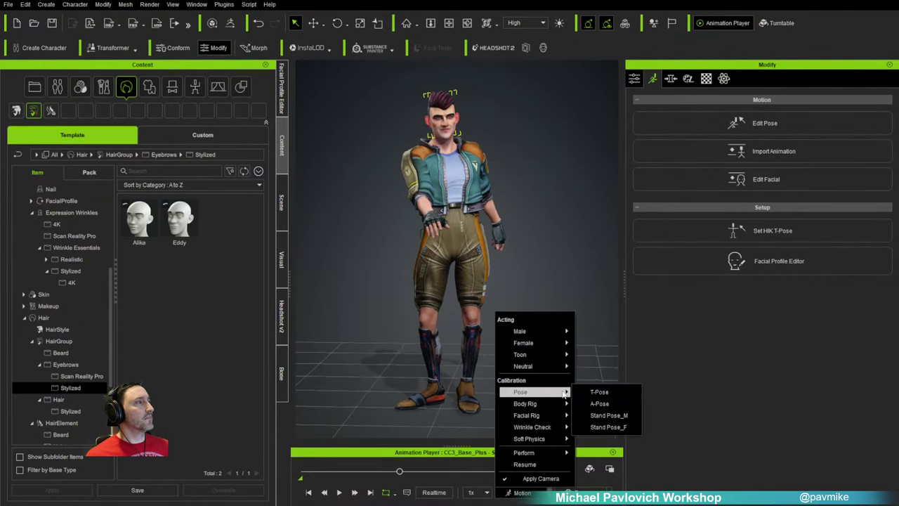
click(600, 402)
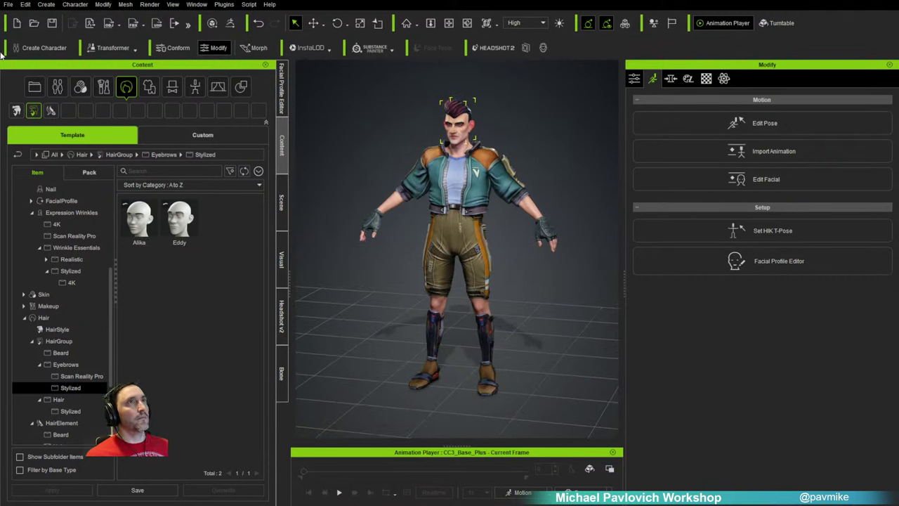
Step: Load a project with the Replace All option, without saving the current one
click(8, 4)
key(Escape)
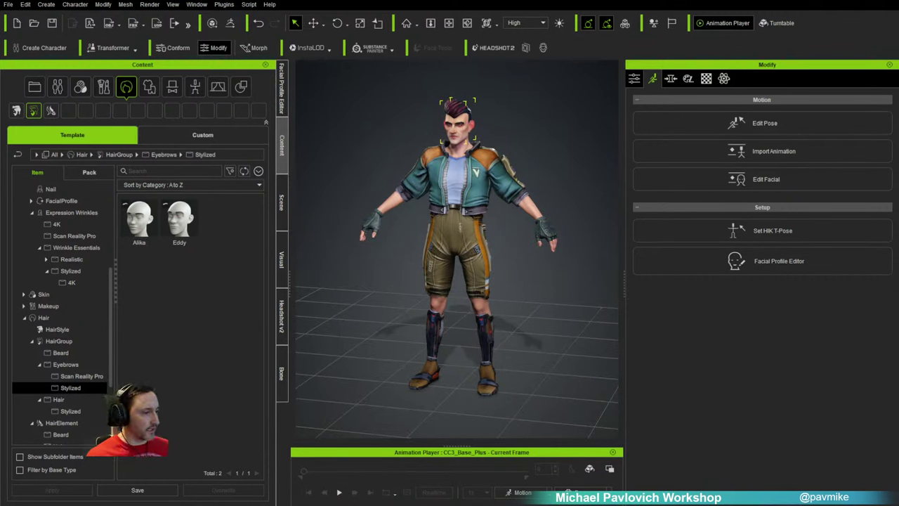
key(ctrl+n)
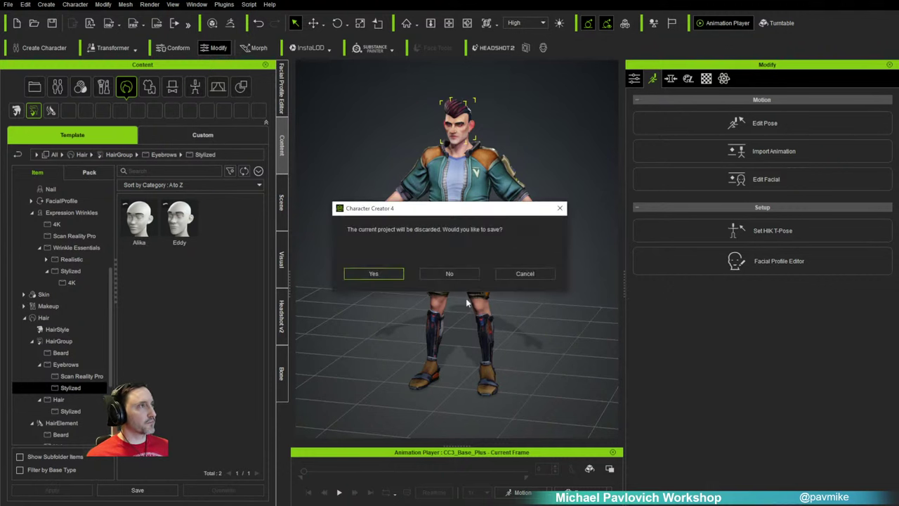
click(427, 274)
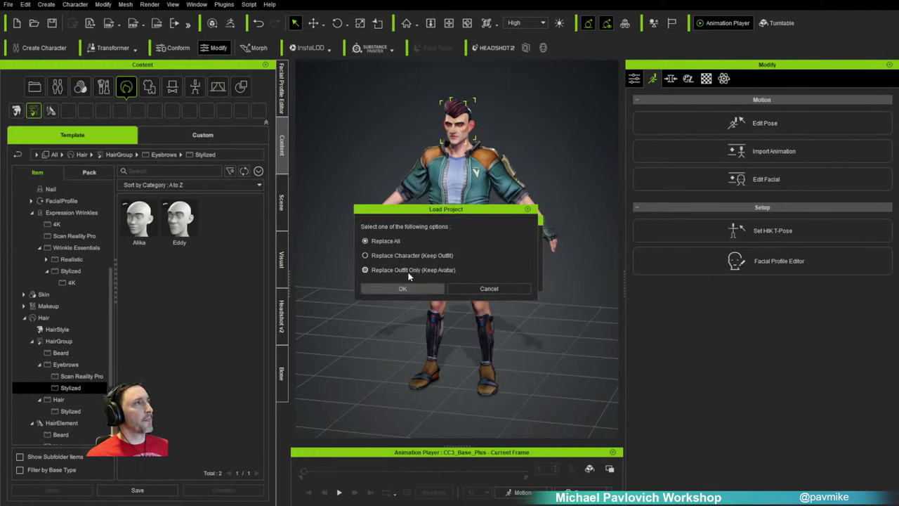
click(405, 288)
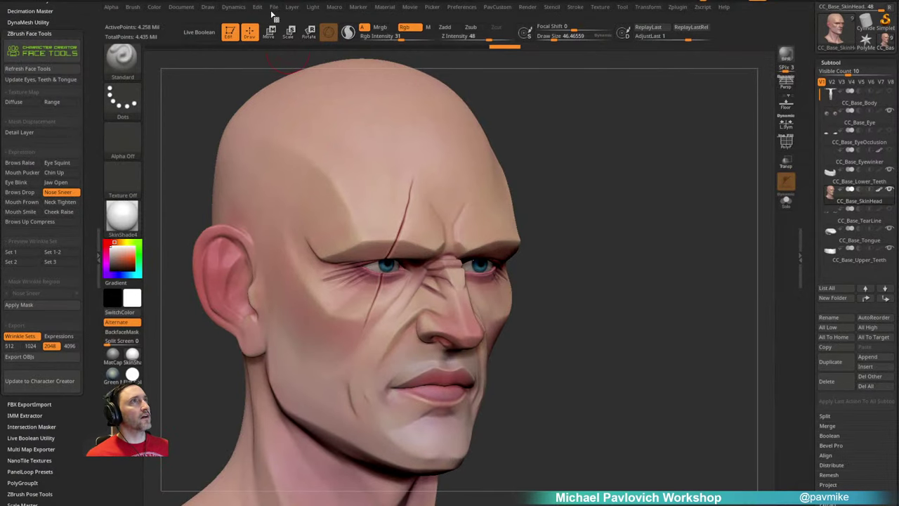
Step: Switch to ZBrush and open the saved head project
click(273, 8)
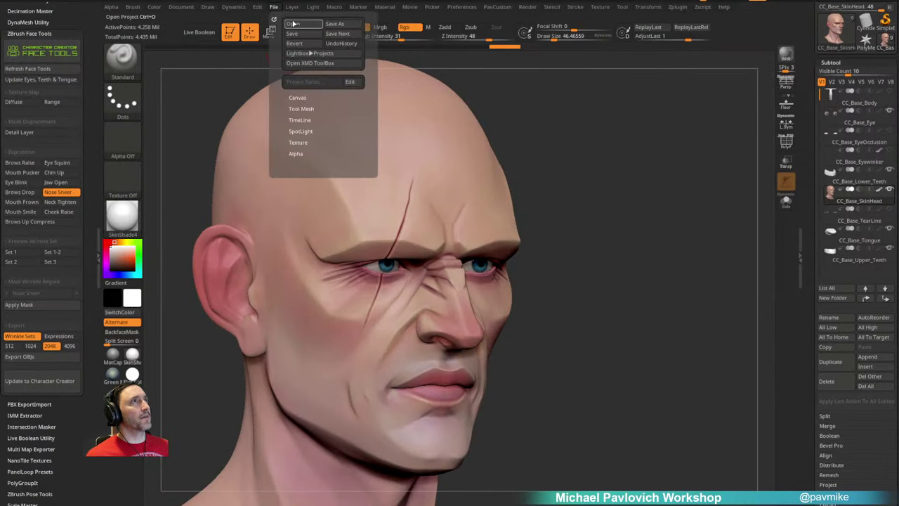
click(293, 24)
click(548, 277)
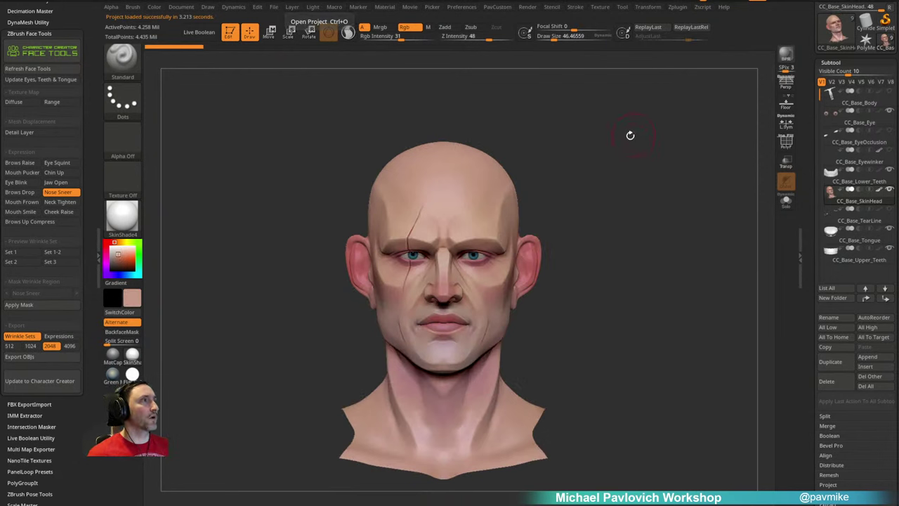
Step: Lower the CC_Base_SkinHead subtool to subdivision level 3 and frame the head
drag(818, 258, 818, 184)
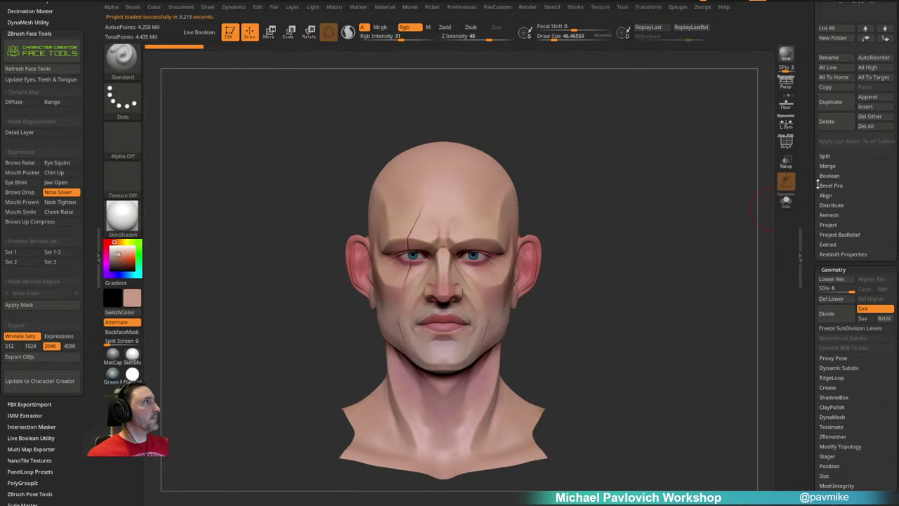
click(832, 289)
drag(616, 185, 611, 216)
key(f)
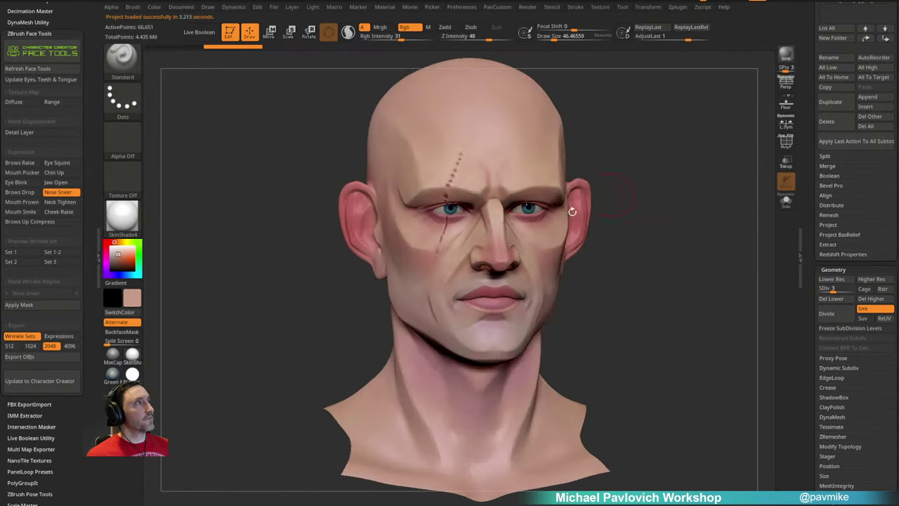
Step: Smooth the creases on the nose bridge, between the brows and at the outer end of the brow at low resolution
mouse_move(639, 144)
mouse_down()
mouse_move(580, 175)
mouse_move(597, 355)
mouse_up()
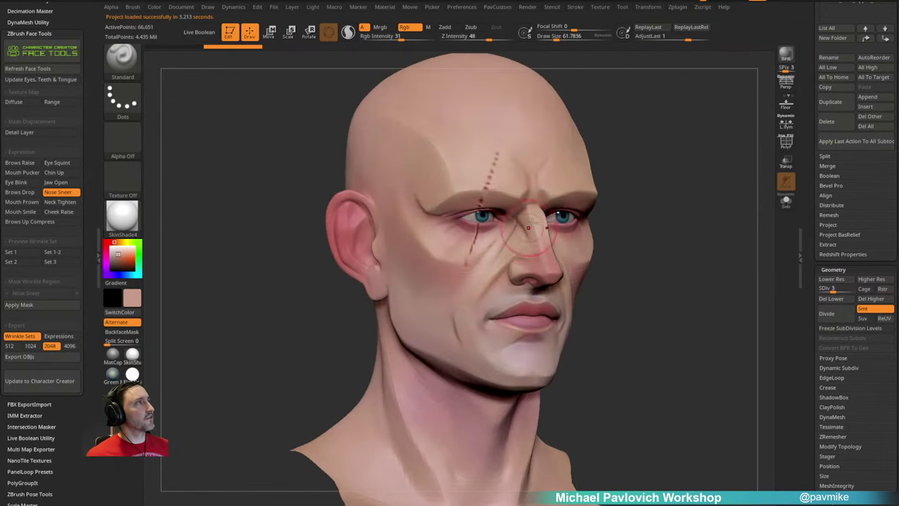
drag(547, 273, 598, 199)
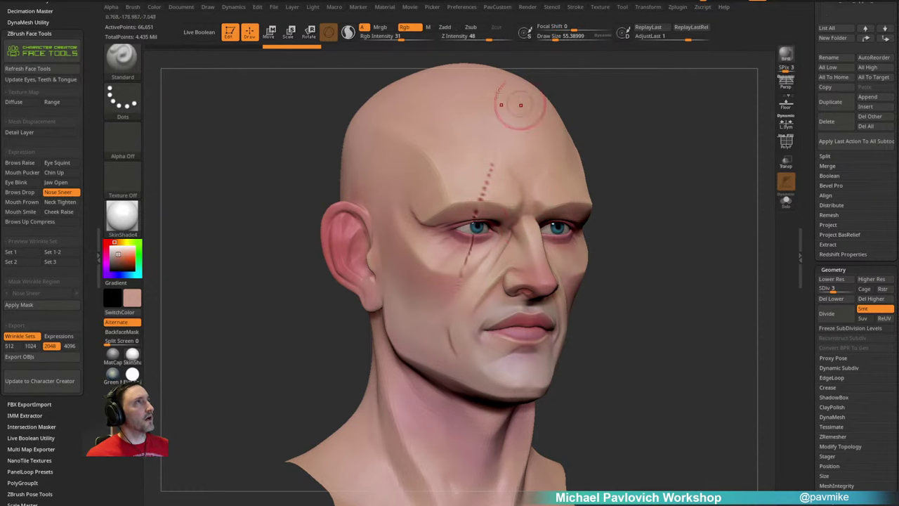
key(shift)
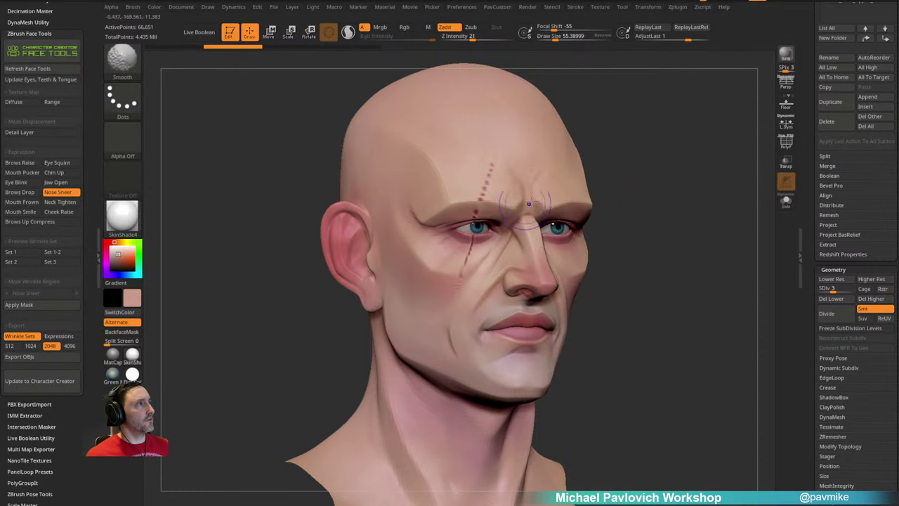
right_drag(529, 204, 498, 246)
right_drag(526, 273, 498, 270)
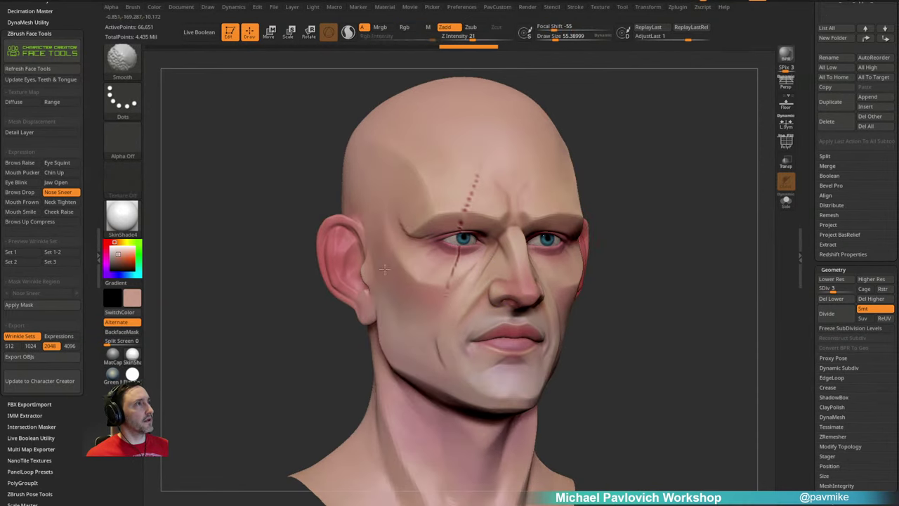
alt+right_drag(585, 171, 570, 133)
mouse_move(348, 200)
shift+mouse_down()
mouse_move(321, 199)
mouse_move(347, 242)
shift+mouse_up()
right_drag(351, 224, 453, 265)
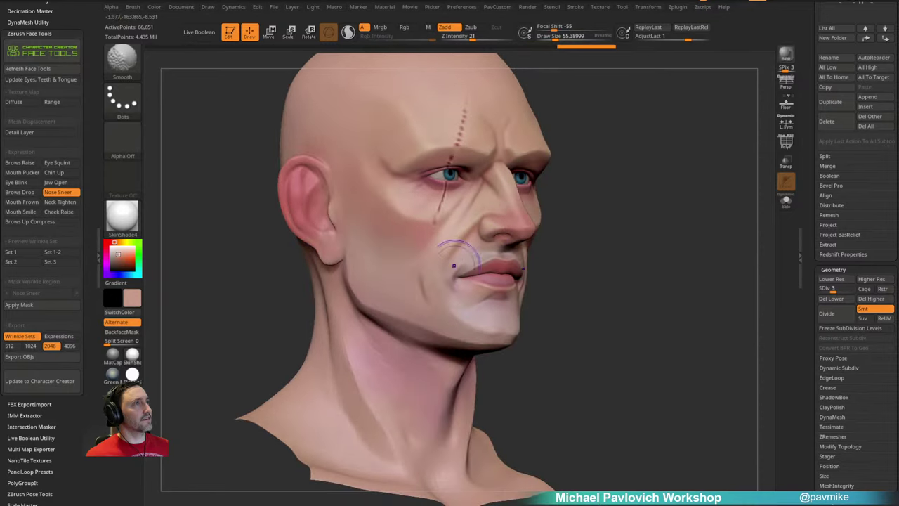
Step: Smooth the folds around the cheek, mouth and jaw from several angles with the Smooth brush
right_drag(692, 237, 476, 309)
right_drag(671, 223, 543, 309)
right_drag(578, 283, 560, 302)
mouse_move(460, 246)
shift+mouse_down()
mouse_move(491, 259)
mouse_move(524, 250)
shift+mouse_up()
mouse_move(678, 154)
right_down()
mouse_move(674, 164)
mouse_move(716, 141)
right_up()
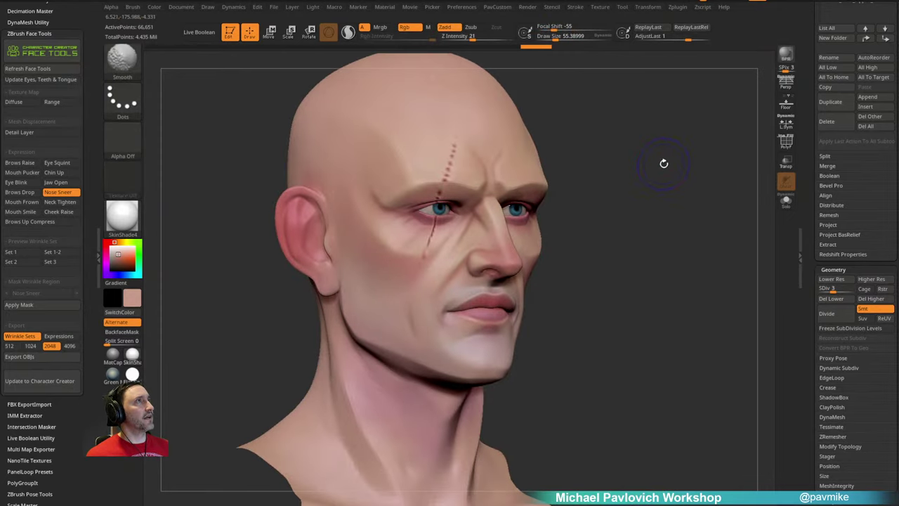
shift+drag(666, 165, 634, 175)
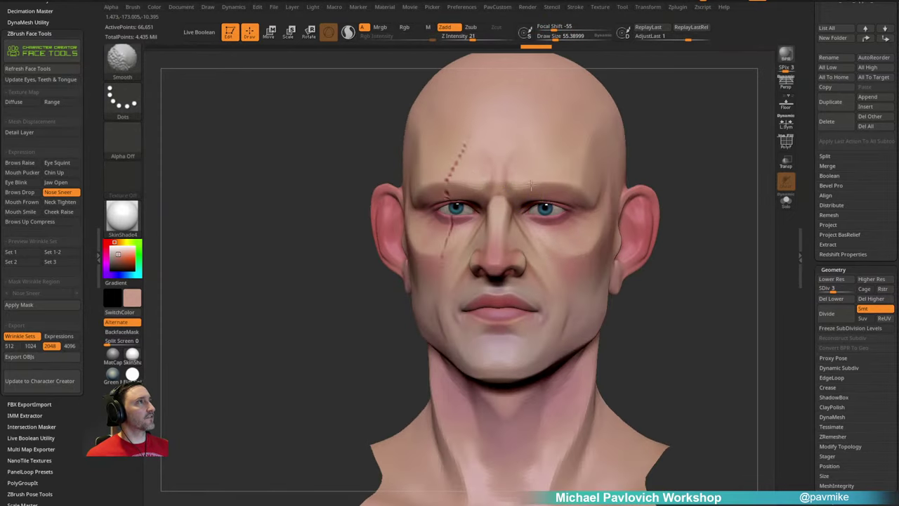
alt+right_drag(718, 175, 687, 156)
right_drag(649, 214, 671, 202)
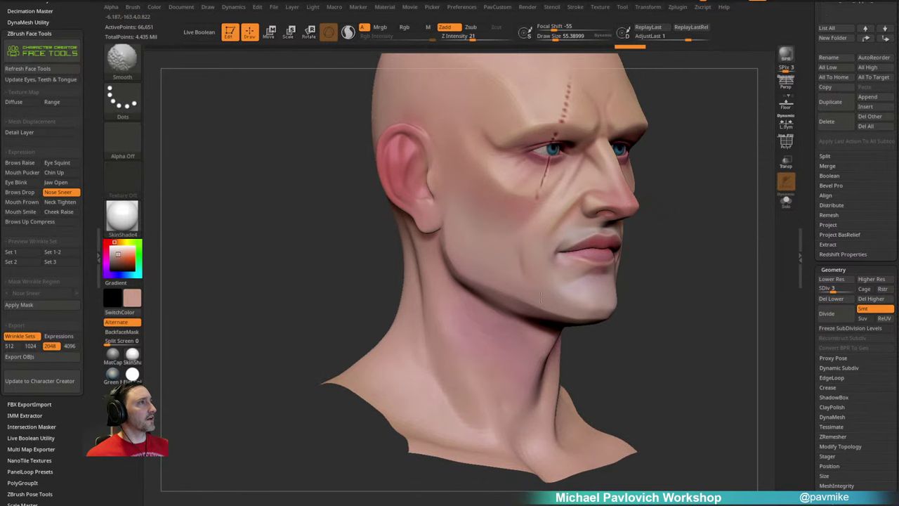
drag(624, 293, 594, 300)
drag(642, 205, 633, 205)
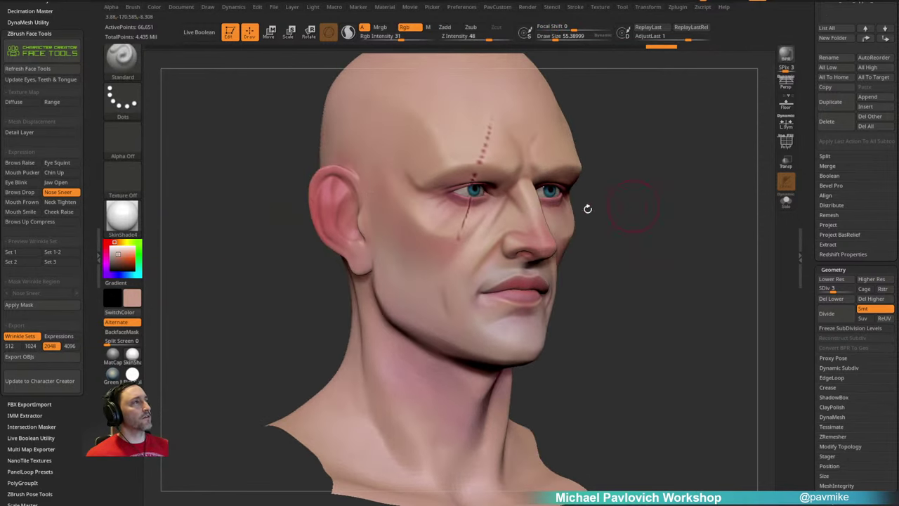
drag(802, 240, 803, 130)
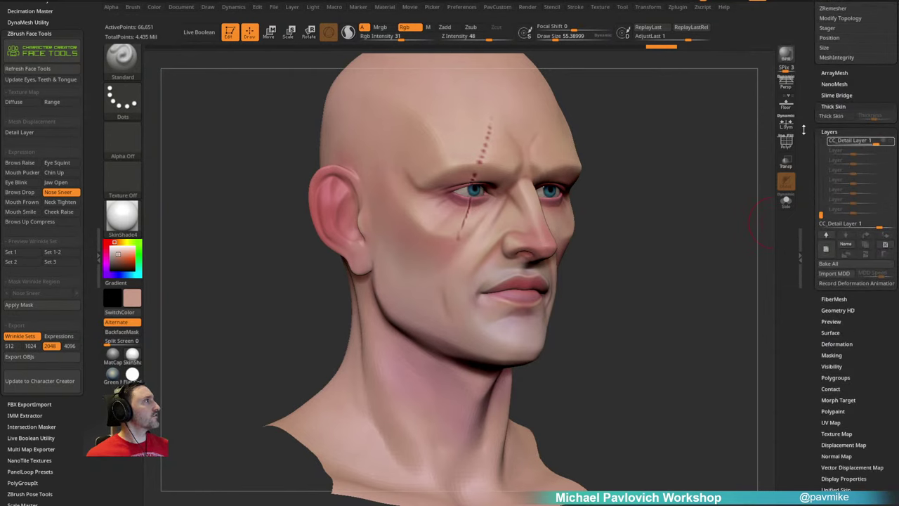
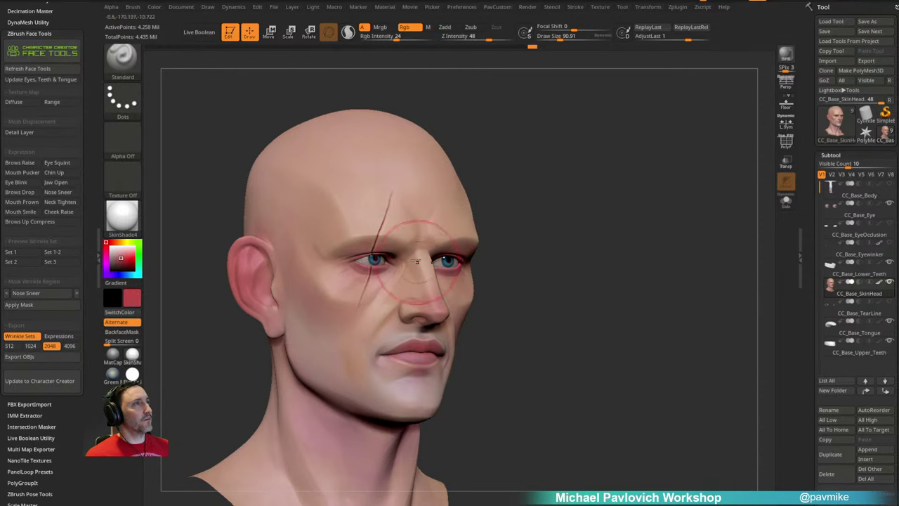
Step: Reduce the brush size to about 69 and tint the nose with soft red polypaint
key(s)
drag(420, 256, 421, 261)
mouse_move(563, 224)
alt+mouse_down()
mouse_move(536, 205)
mouse_move(516, 207)
alt+mouse_up()
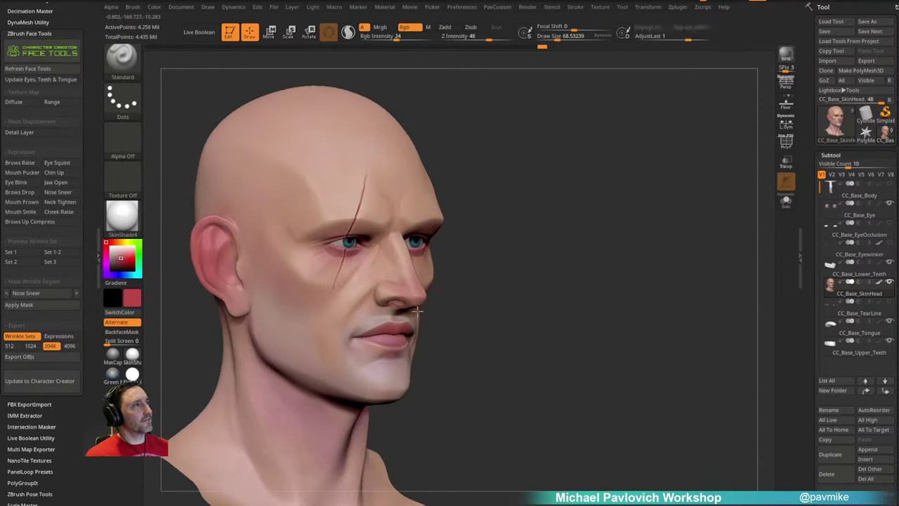
mouse_move(555, 238)
mouse_down()
mouse_move(604, 204)
mouse_move(620, 176)
mouse_move(550, 190)
mouse_up()
mouse_move(583, 225)
mouse_down()
mouse_move(648, 194)
mouse_move(601, 190)
mouse_move(634, 203)
mouse_move(622, 222)
mouse_move(596, 143)
mouse_move(626, 182)
mouse_move(620, 194)
mouse_move(632, 213)
mouse_move(681, 188)
mouse_up()
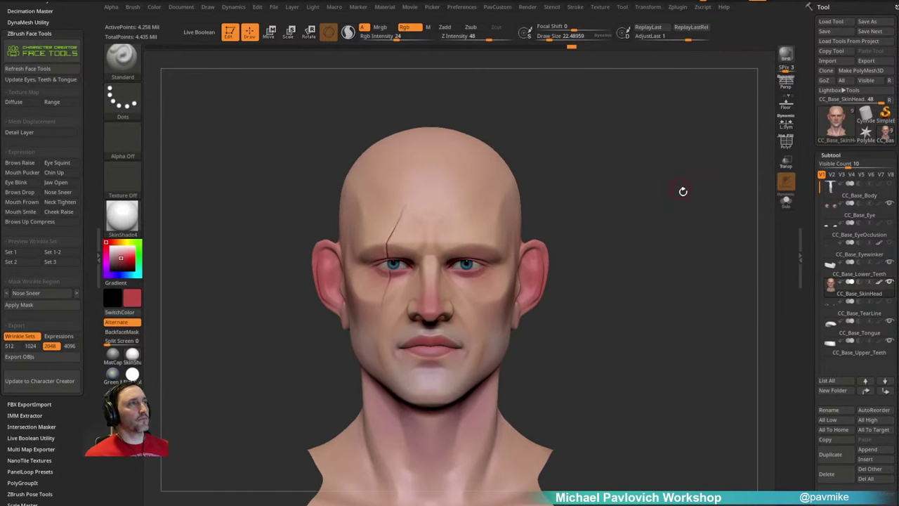
Step: Activate the Brows Raise expression and set the polypaint brush to a near-black colour with Rgb Intensity 76
click(31, 163)
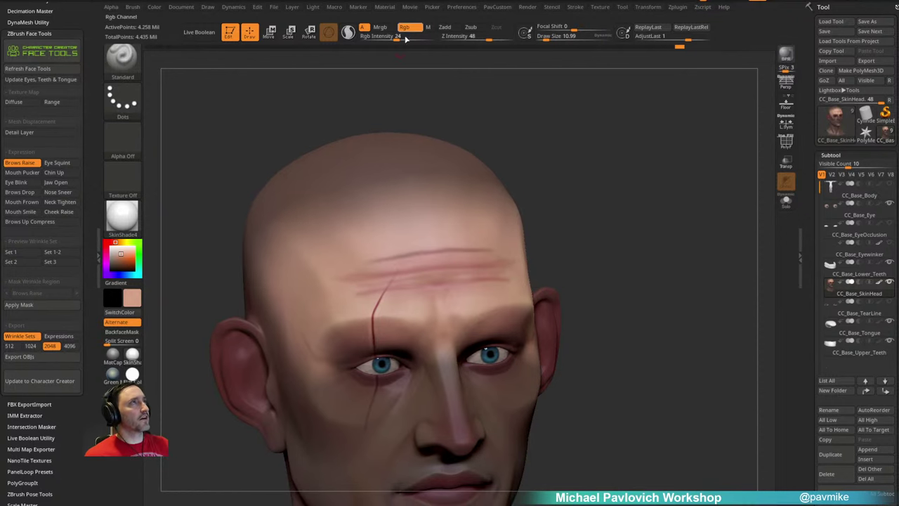
key(2)
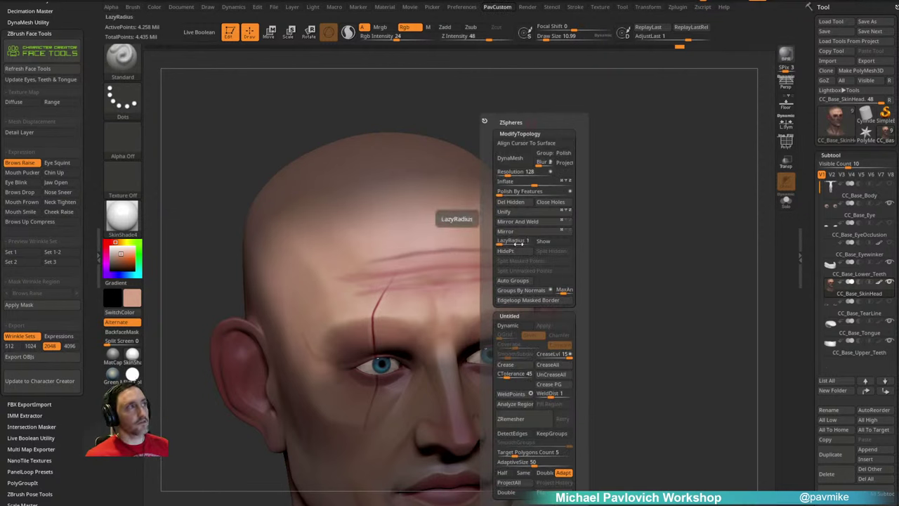
drag(394, 40, 423, 40)
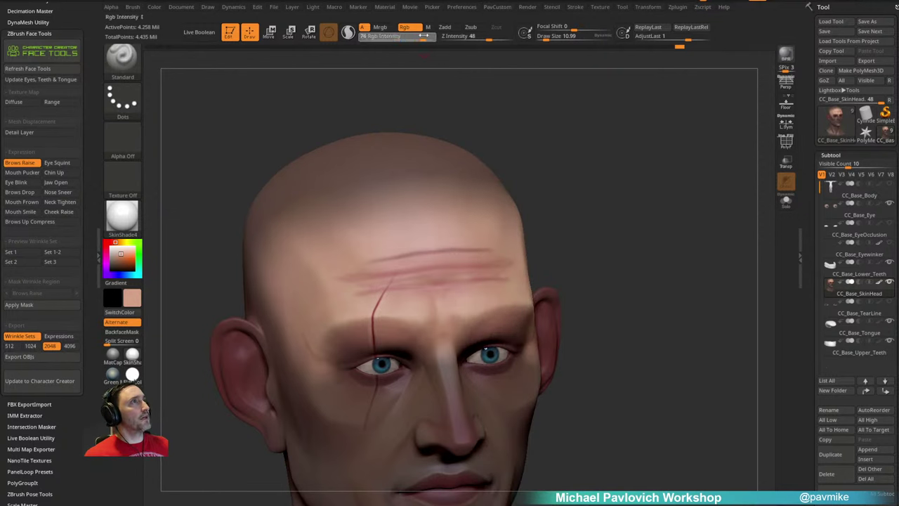
drag(121, 255, 110, 268)
drag(635, 232, 589, 232)
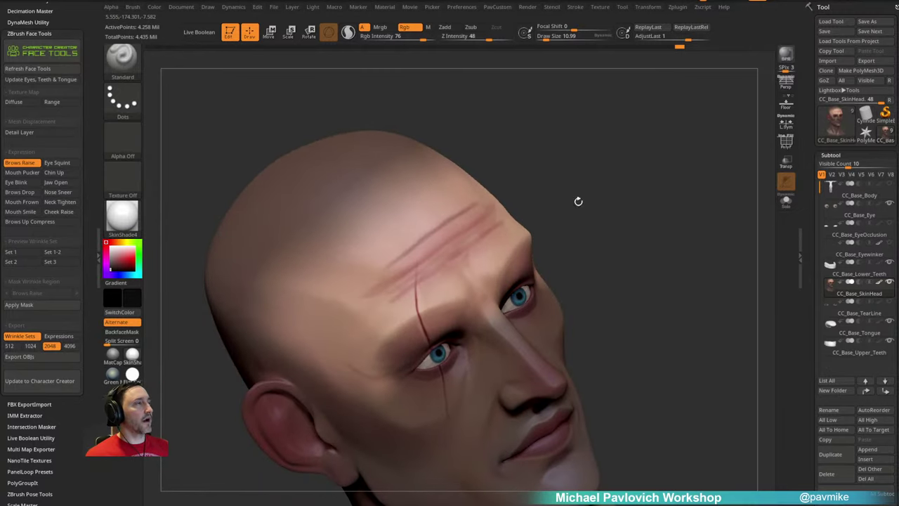
Step: Try a dark wrinkle stroke across the lower forehead and undo it
drag(578, 202, 533, 232)
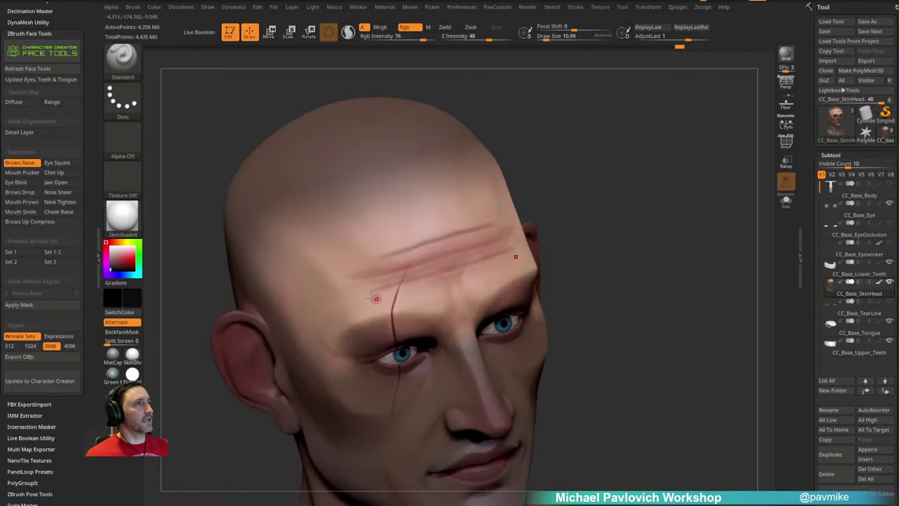
drag(375, 298, 482, 263)
key(ctrl+z)
Step: Raise Rgb Intensity to 100 and try dark wrinkle strokes across the forehead with the Standard brush
drag(589, 170, 600, 162)
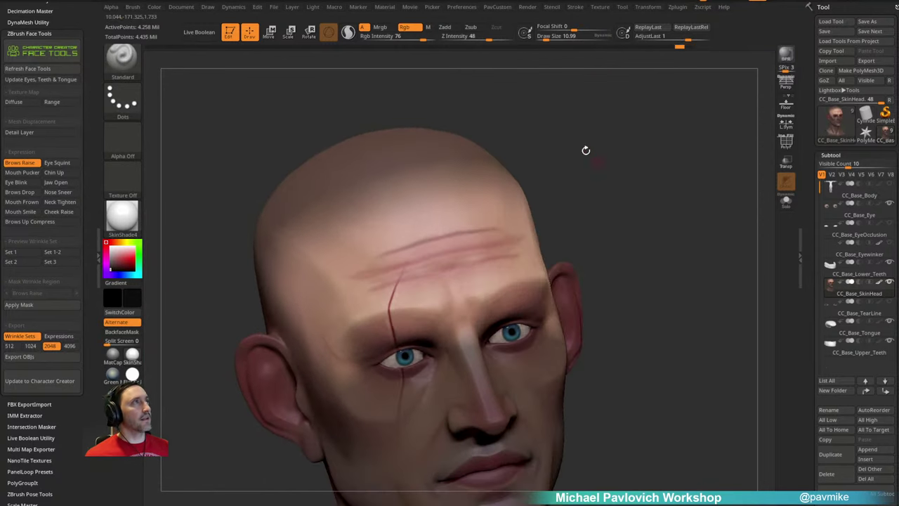
drag(424, 38, 443, 39)
drag(586, 115, 577, 126)
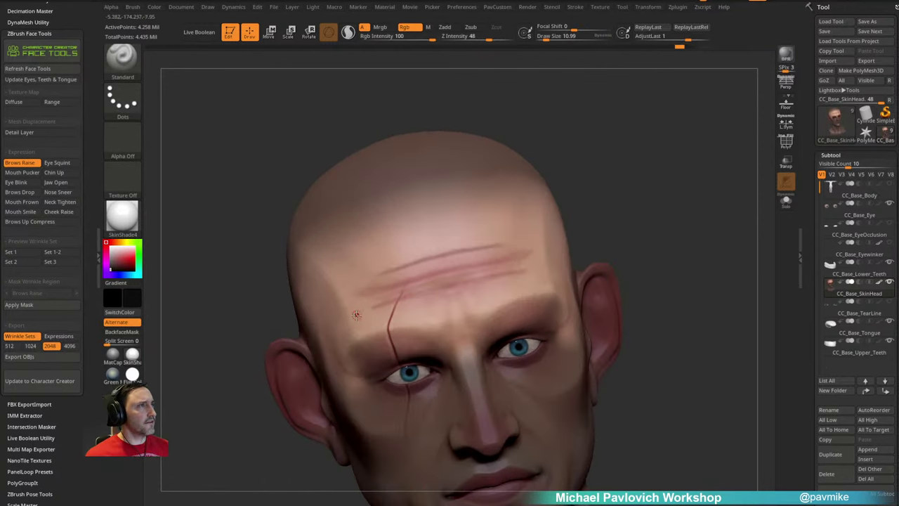
mouse_move(650, 212)
mouse_down()
mouse_move(648, 203)
mouse_move(448, 233)
mouse_up()
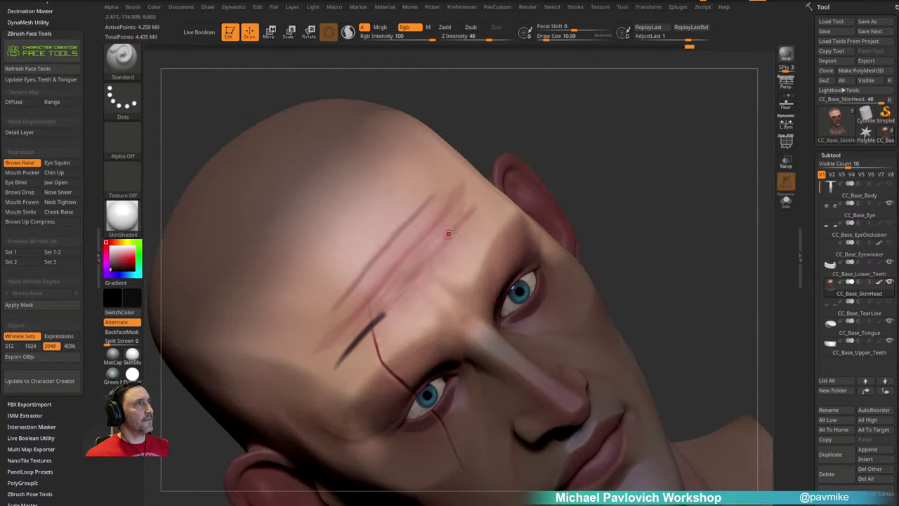
drag(457, 194, 400, 261)
drag(525, 153, 539, 171)
key(ctrl+z)
key(bracketleft)
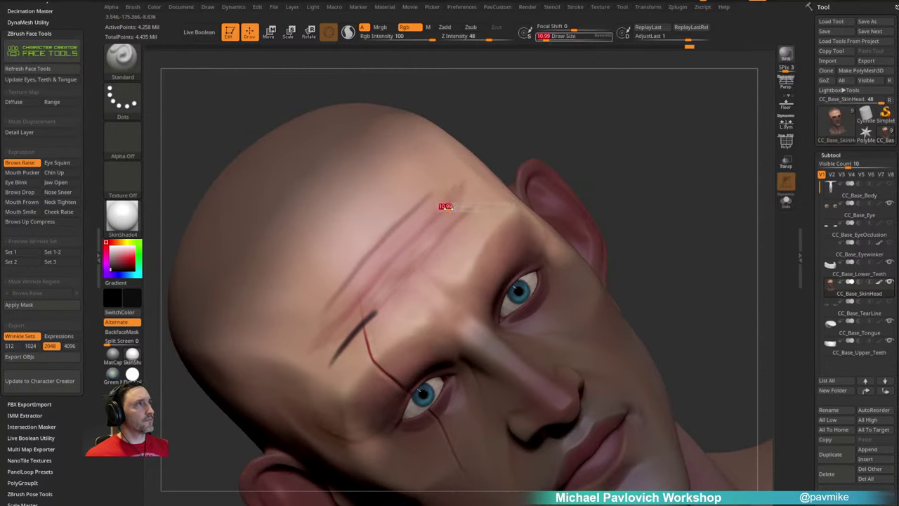
Step: Select the Pen A brush, undo the trial strokes on the forehead, and reduce the brush size to about 22
key(b)
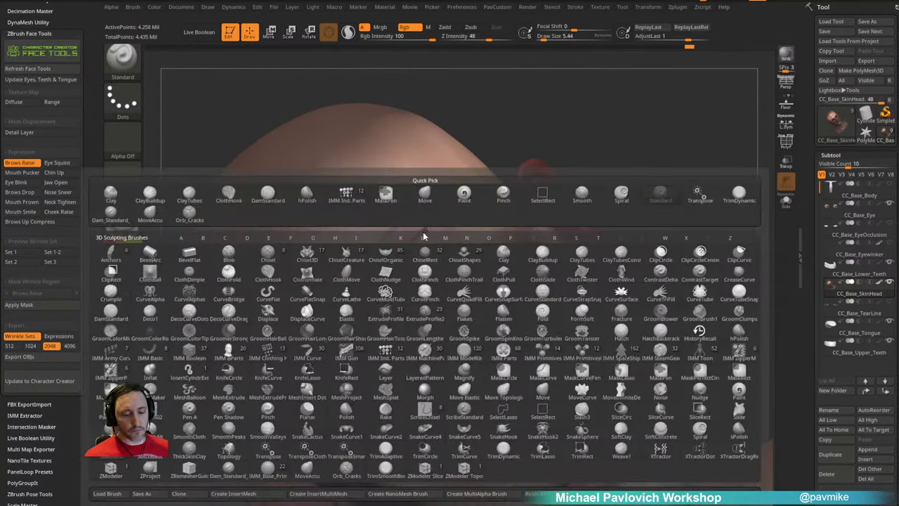
key(p)
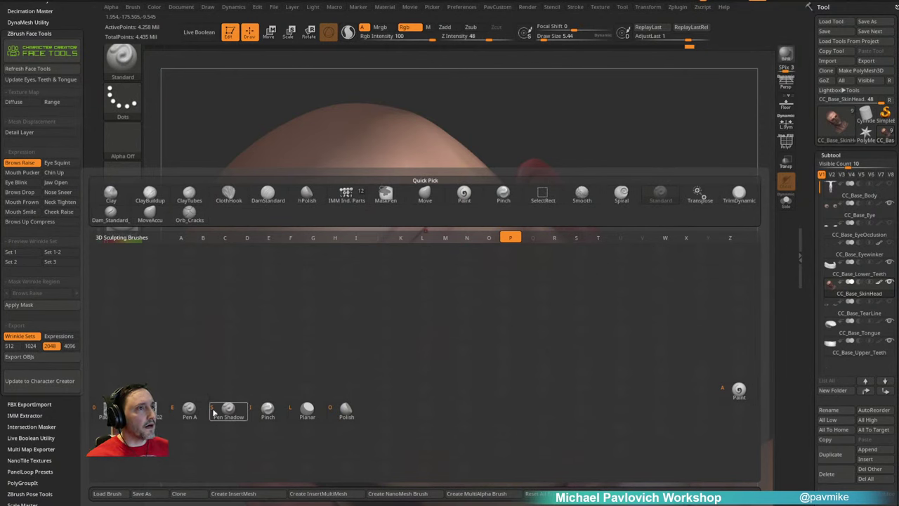
key(e)
drag(415, 204, 367, 253)
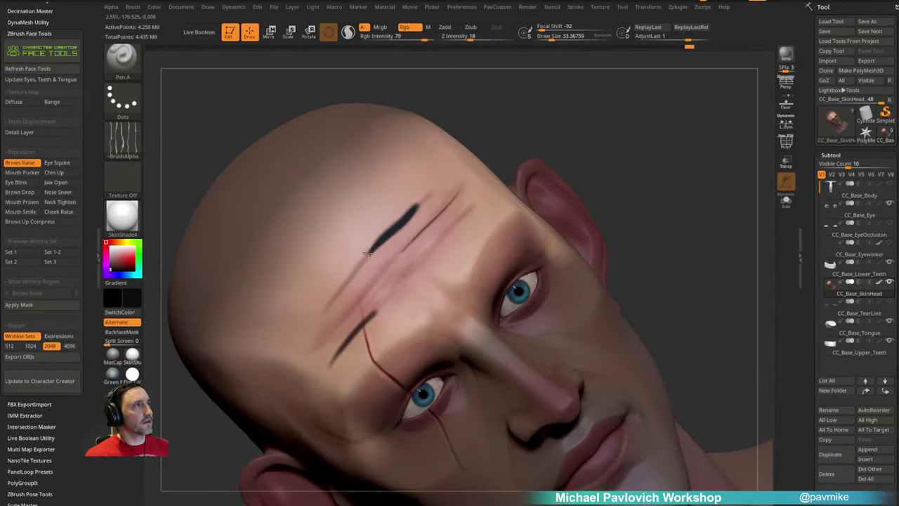
key(ctrl+z)
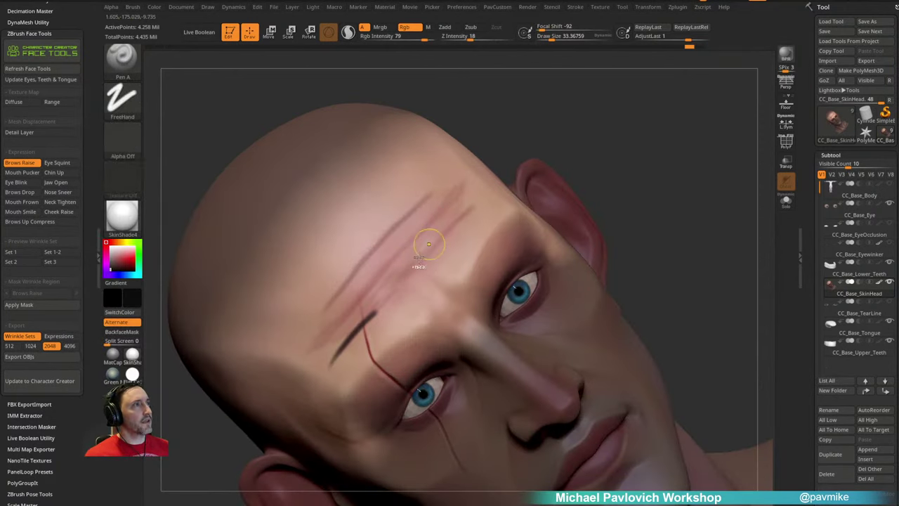
key(ctrl+z)
key(ctrl+z)
key(s)
drag(421, 249, 425, 248)
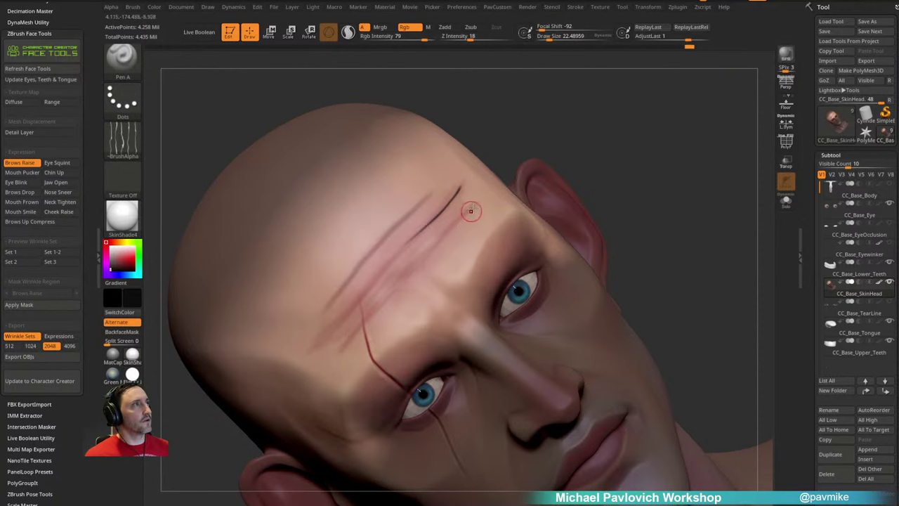
Step: Ink dark Pen A lines along the raised-brow forehead creases and toggle the Brows Raise expression to compare with the neutral face
right_drag(364, 316, 441, 217)
drag(341, 319, 387, 300)
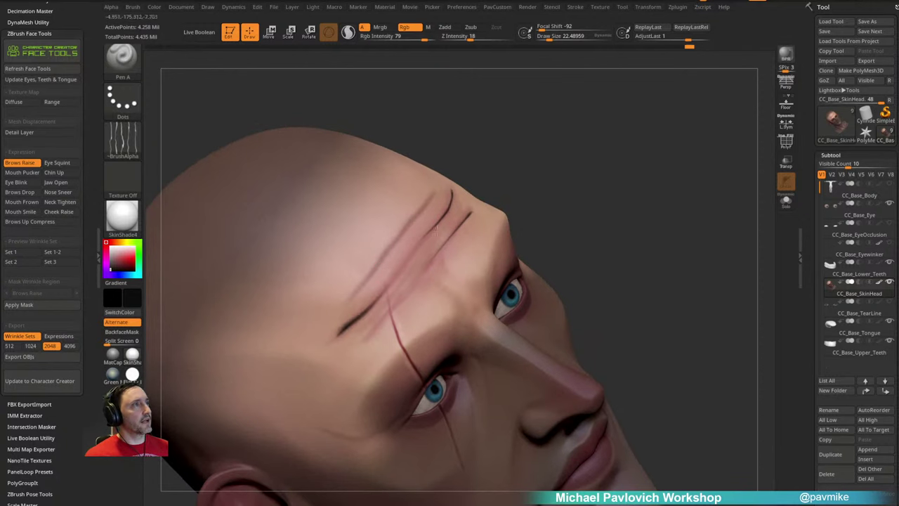
mouse_move(480, 184)
right_down()
mouse_move(559, 150)
mouse_move(646, 164)
mouse_move(610, 146)
mouse_move(552, 176)
right_up()
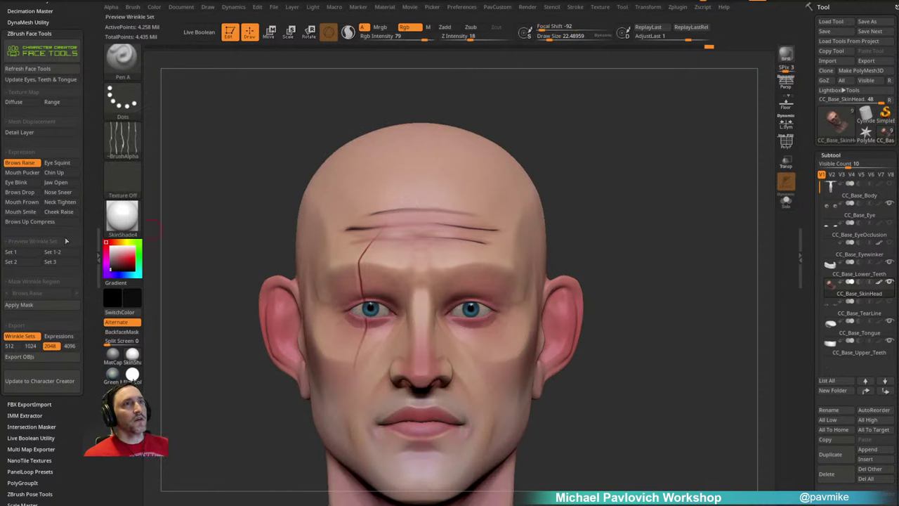
click(25, 164)
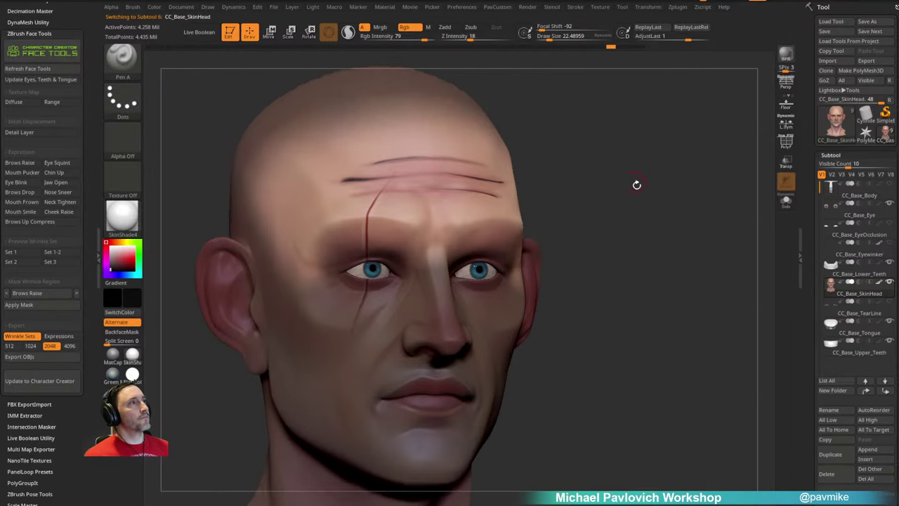
click(26, 163)
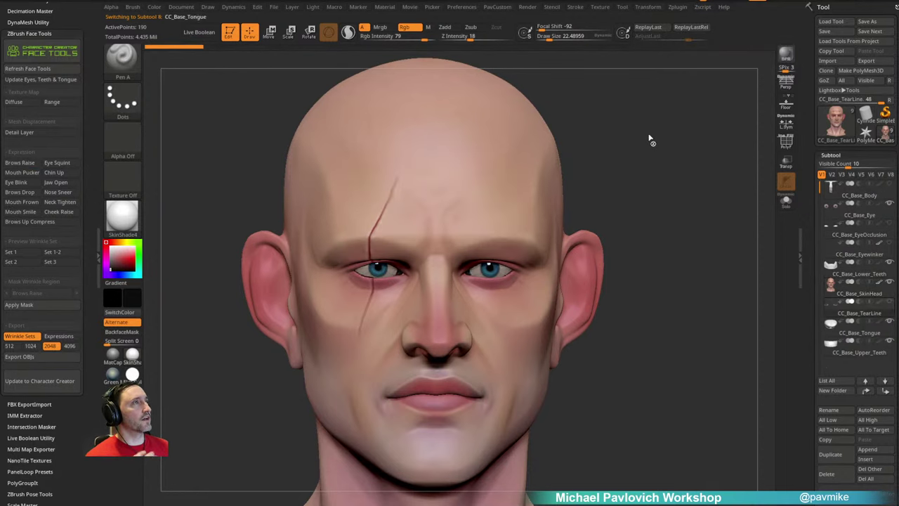
Step: Reset all brushes to their defaults and select the Pen A brush again
click(134, 7)
scroll(142, 219, down, 5)
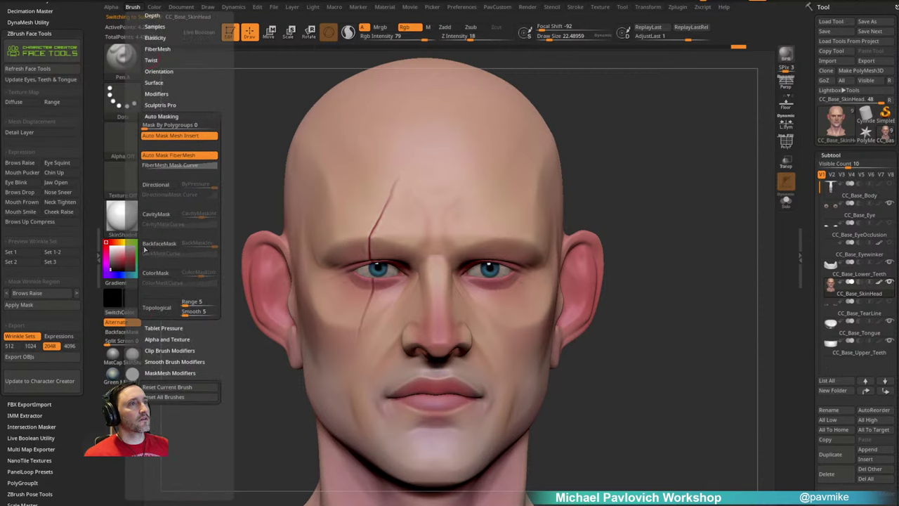
click(169, 392)
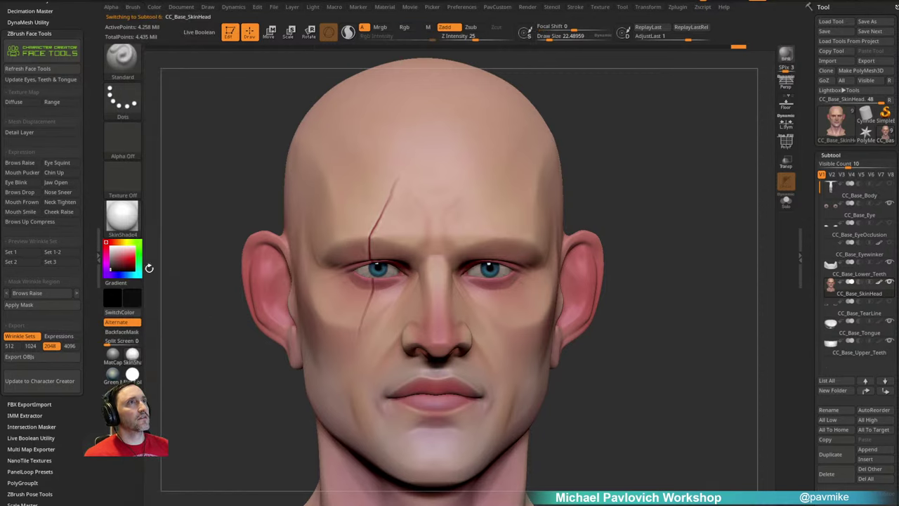
key(b)
key(p)
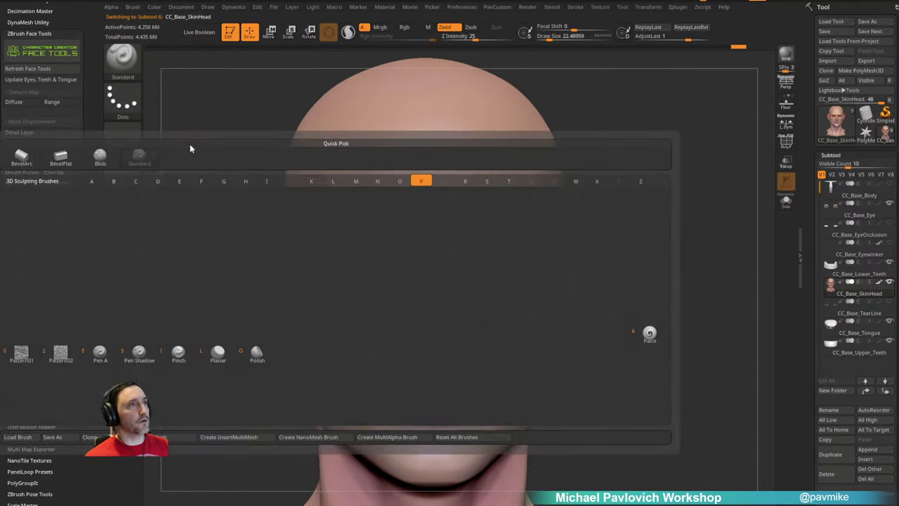
click(99, 351)
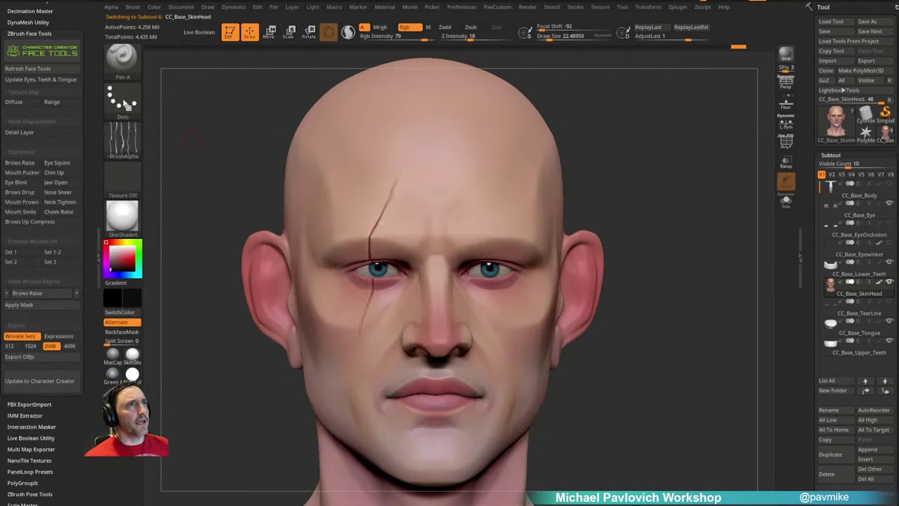
Step: Ink a thin dark frown line between the brows, try a thicker one beside it, and undo the thick stroke
mouse_move(651, 174)
mouse_down()
mouse_move(663, 152)
mouse_move(658, 170)
mouse_up()
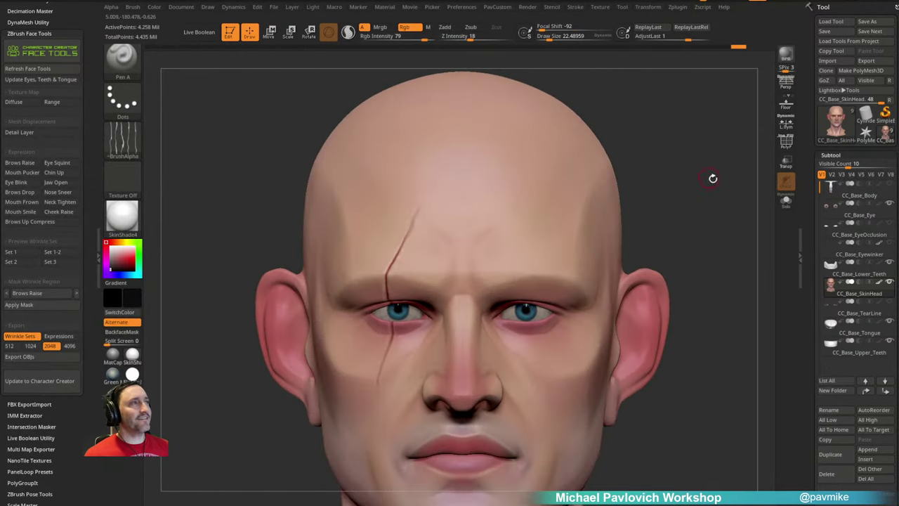
alt+drag(712, 179, 712, 137)
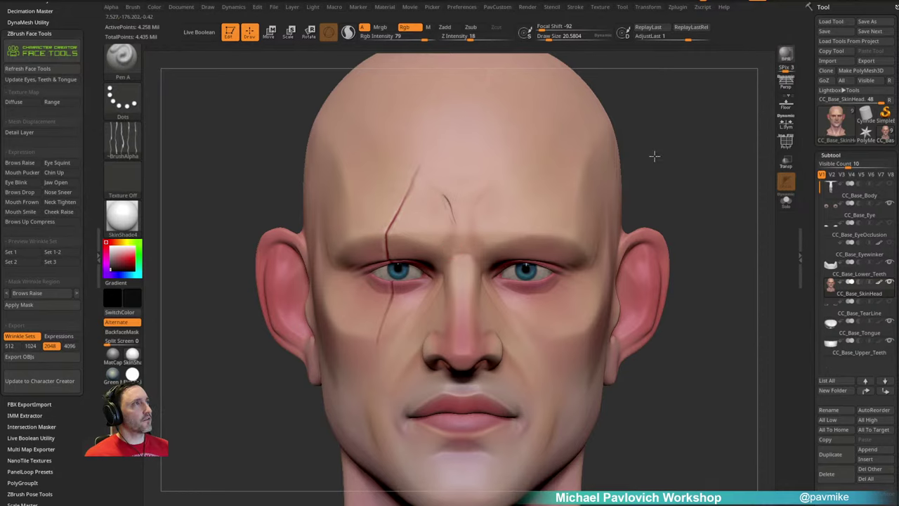
alt+drag(655, 156, 629, 175)
key(s)
drag(443, 224, 471, 280)
alt+drag(633, 135, 562, 156)
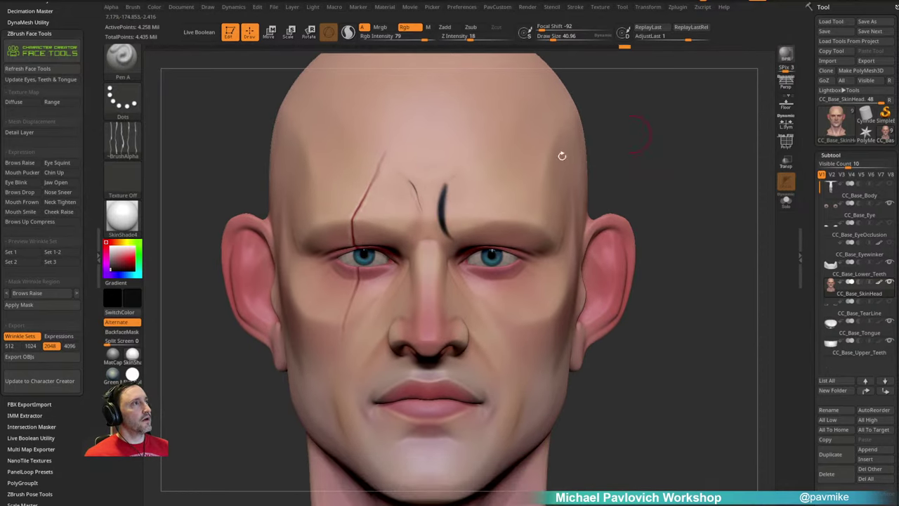
key(ctrl+z)
Step: Set the brush size to about 38 and ink the second dark frown line between the brows
key([)
alt+right_drag(459, 239, 446, 218)
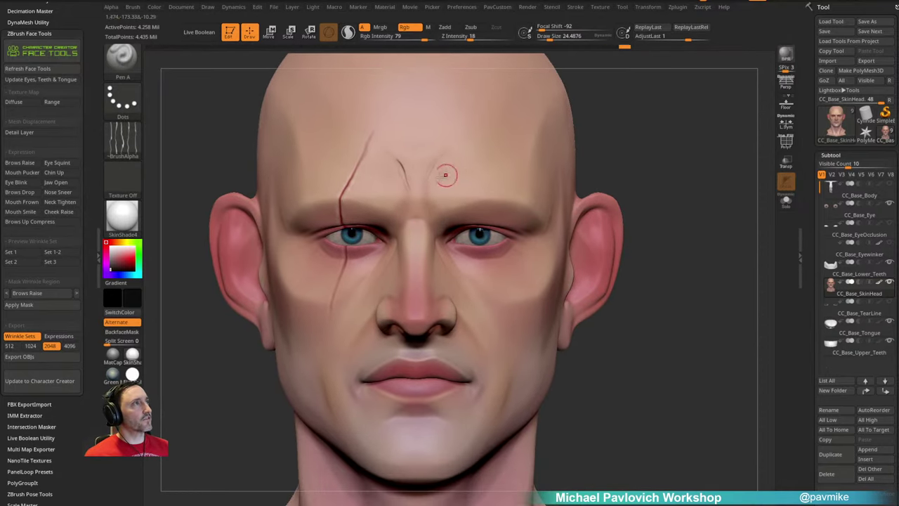
key(s)
drag(445, 175, 450, 175)
alt+drag(641, 146, 570, 111)
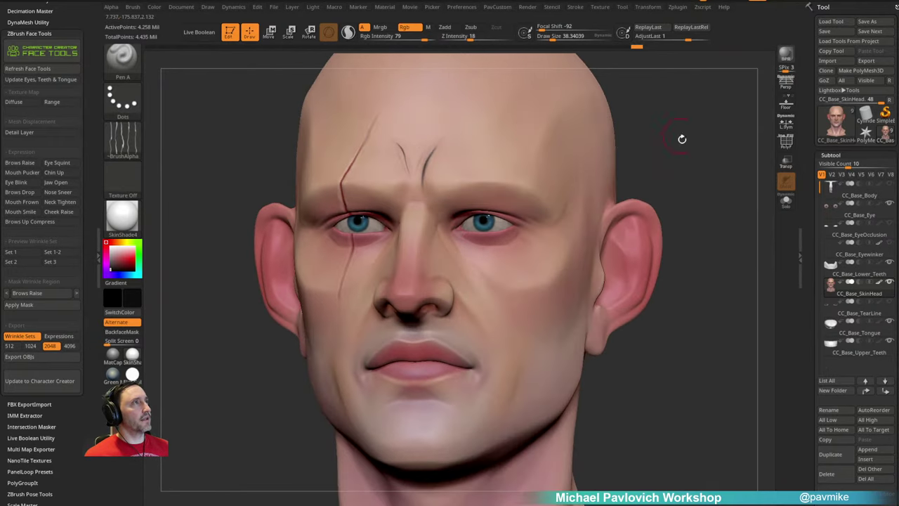
Step: Ink dark contour lines down the side of the nose and beneath both cheekbones
shift+drag(676, 132, 730, 132)
drag(672, 161, 618, 161)
drag(466, 242, 494, 269)
mouse_move(710, 146)
mouse_down()
mouse_move(712, 134)
mouse_move(755, 130)
mouse_up()
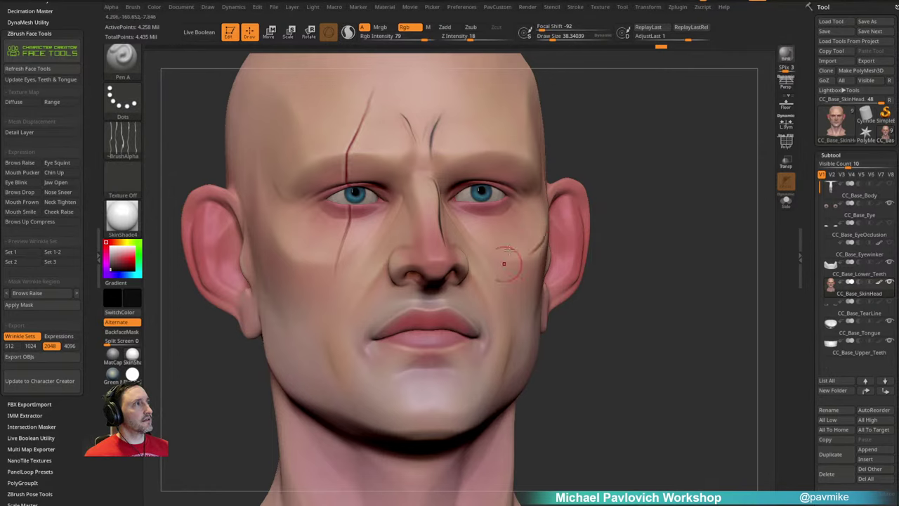
drag(635, 146, 648, 178)
drag(304, 265, 326, 283)
mouse_move(647, 210)
alt+mouse_down()
mouse_move(639, 195)
mouse_move(466, 264)
alt+mouse_up()
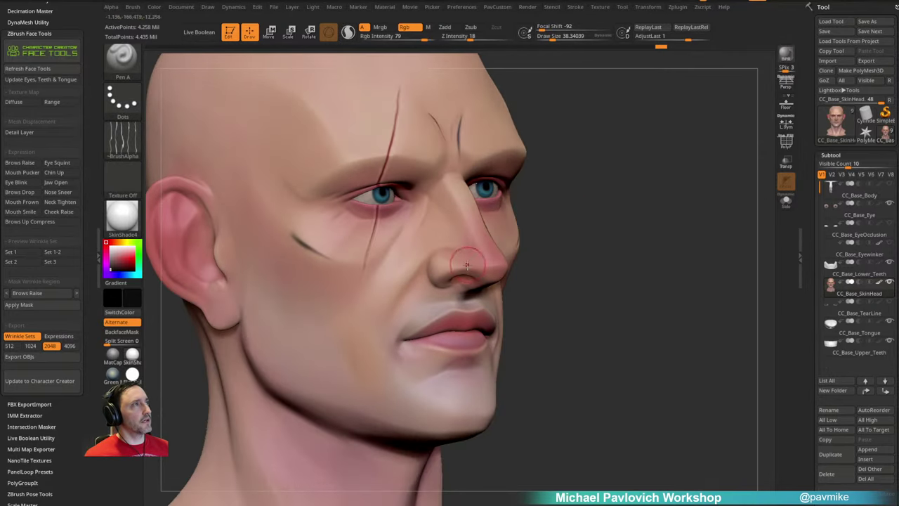
Step: Ink dark accent lines around the nostrils, on the lower cheeks beside the mouth, and at both temples
drag(521, 283, 441, 254)
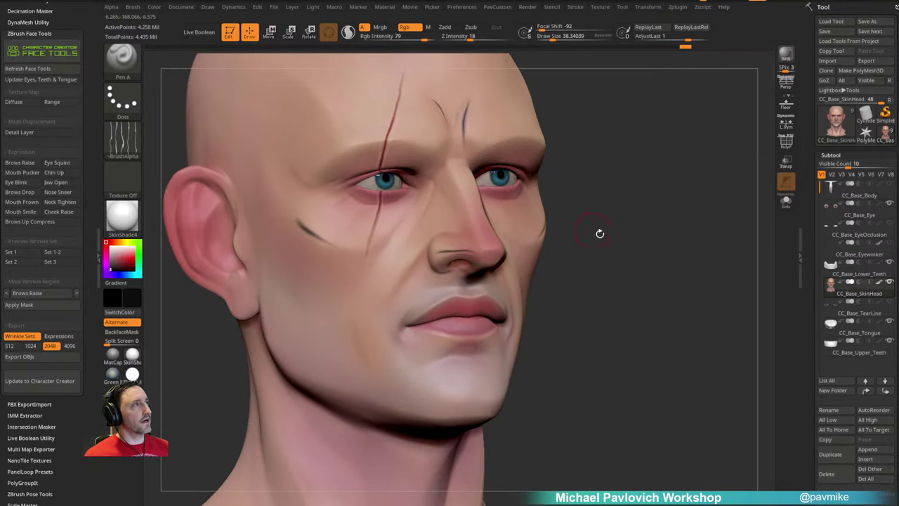
drag(597, 232, 496, 303)
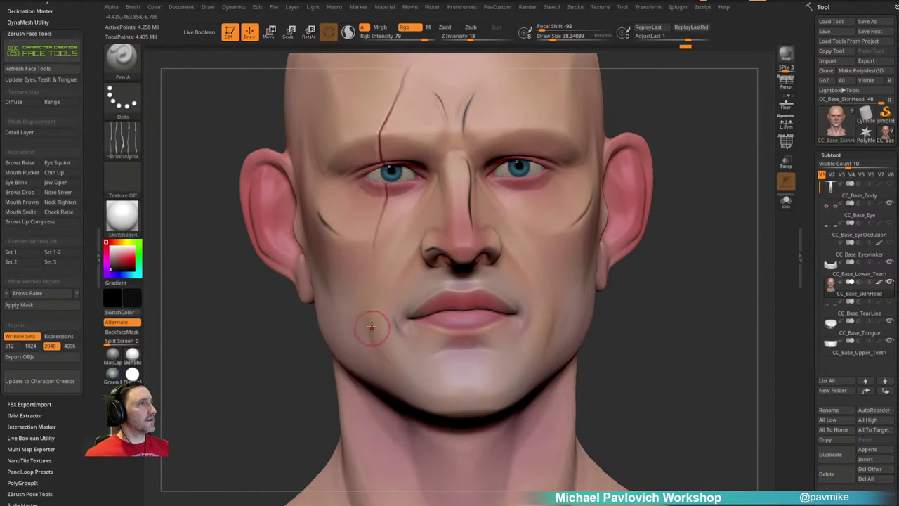
mouse_move(697, 272)
mouse_down()
mouse_move(648, 277)
mouse_move(660, 164)
mouse_move(673, 165)
mouse_up()
drag(549, 211, 526, 257)
shift+drag(688, 173, 597, 203)
drag(372, 215, 381, 268)
alt+drag(662, 215, 651, 184)
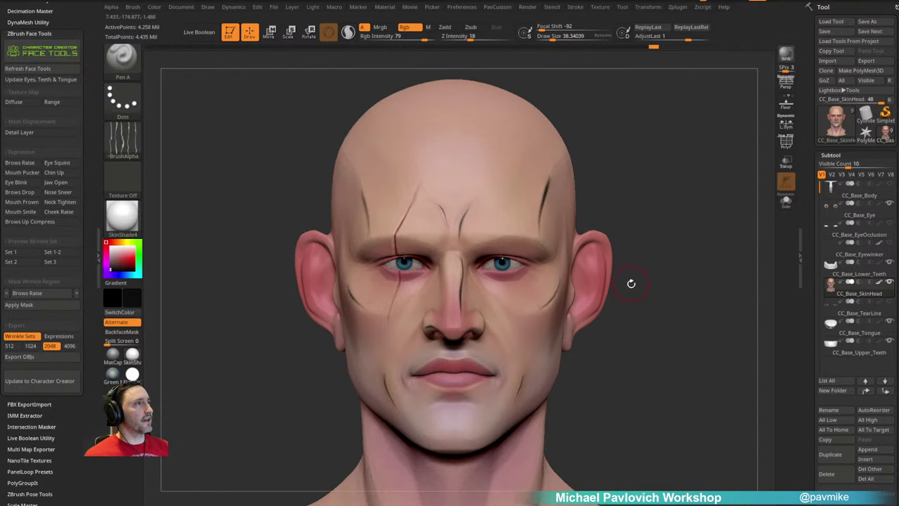
Step: Activate the Eye Squint expression, reduce the brush size to about 19, and ink thin dark creases at the outer eye corners
click(58, 162)
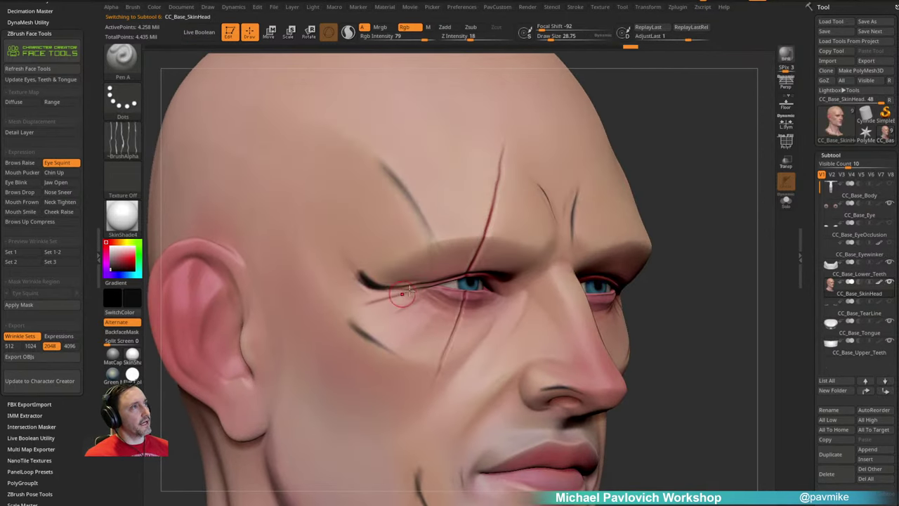
key(ctrl+z)
key(s)
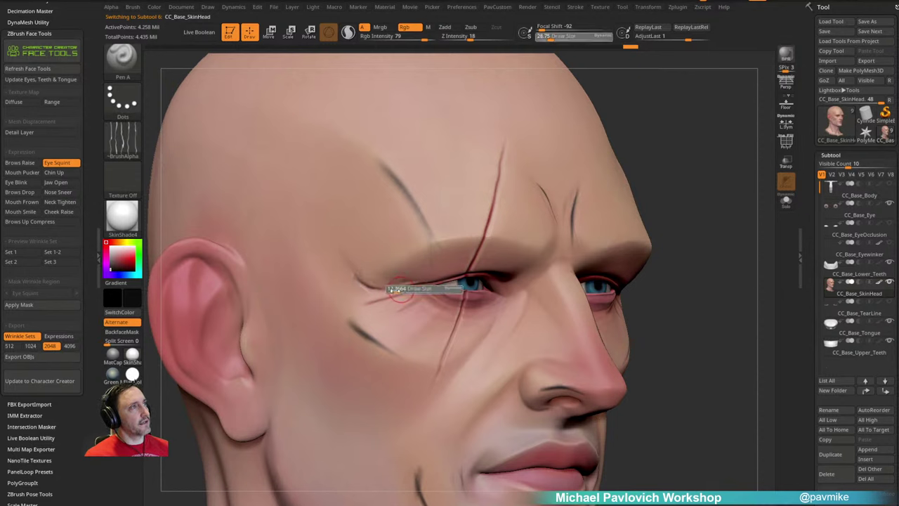
drag(404, 289, 340, 260)
key(ctrl+z)
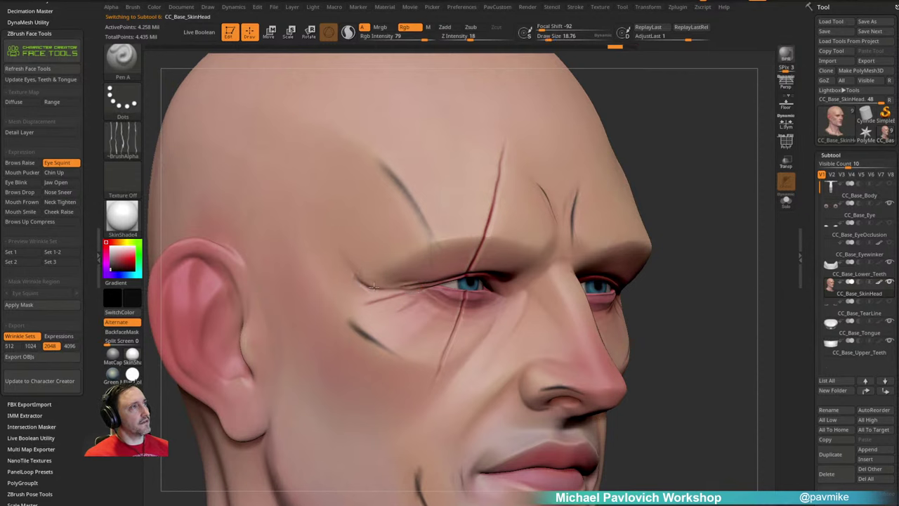
key(ctrl)
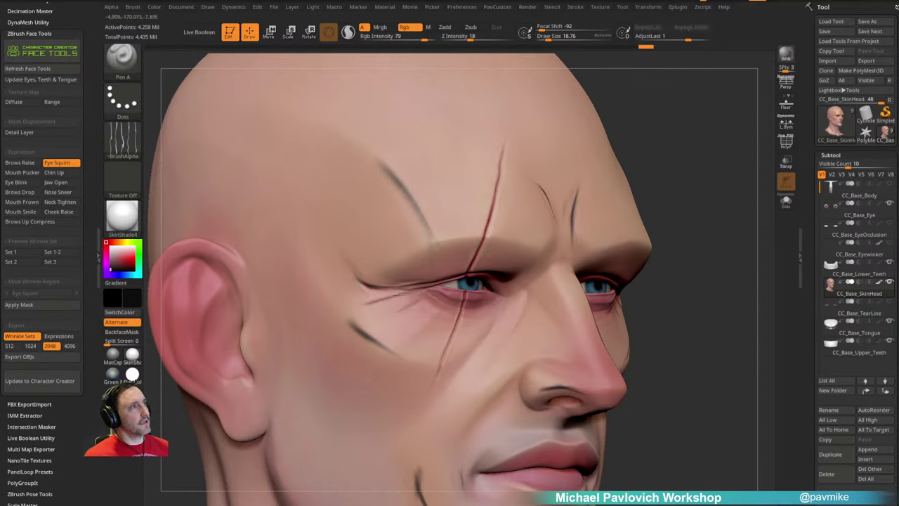
mouse_move(674, 203)
mouse_down()
mouse_move(724, 203)
mouse_move(686, 183)
mouse_move(529, 273)
mouse_move(581, 267)
mouse_up()
key(f)
shift+drag(716, 184, 627, 192)
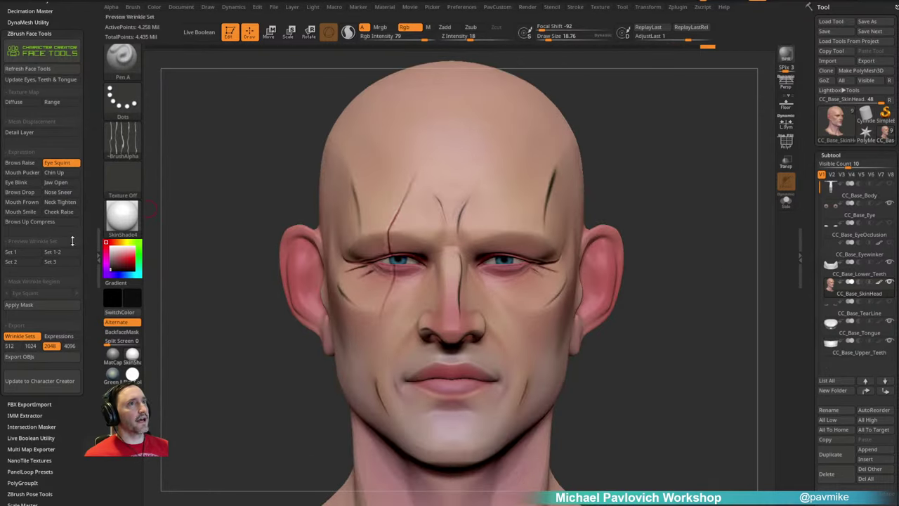
Step: Switch the face from the Eye Squint to the Mouth Pucker expression
click(24, 172)
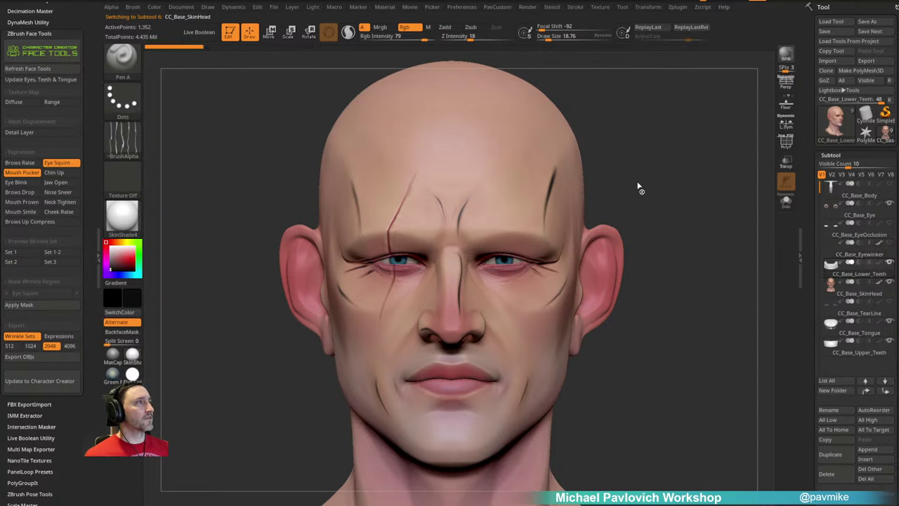
alt+click(533, 244)
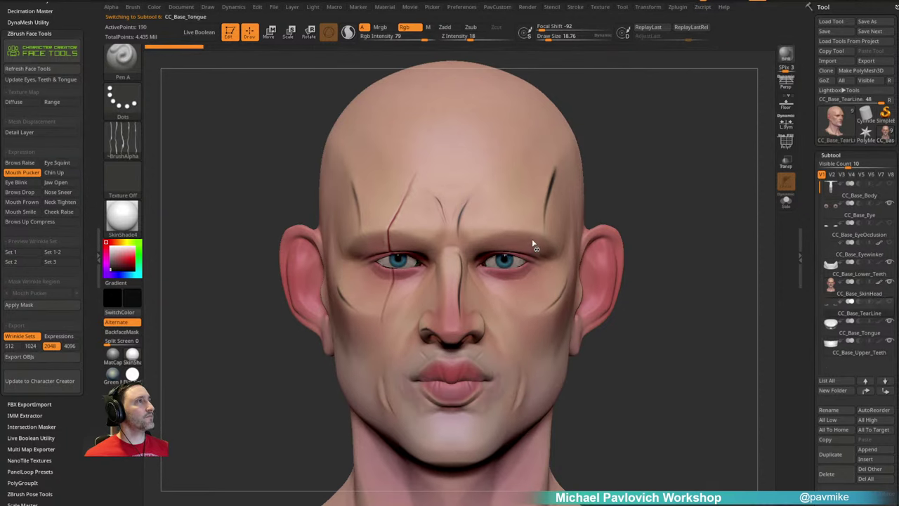
drag(632, 184, 671, 182)
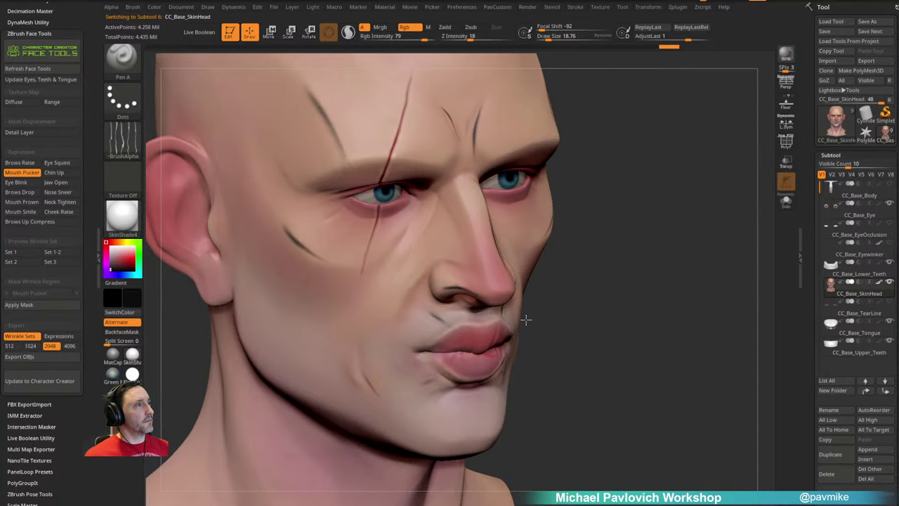
Step: Ink thin dark creases above the lip and on the chin of the Mouth Pucker expression
key(ctrl+shift+z)
key(ctrl+shift+z)
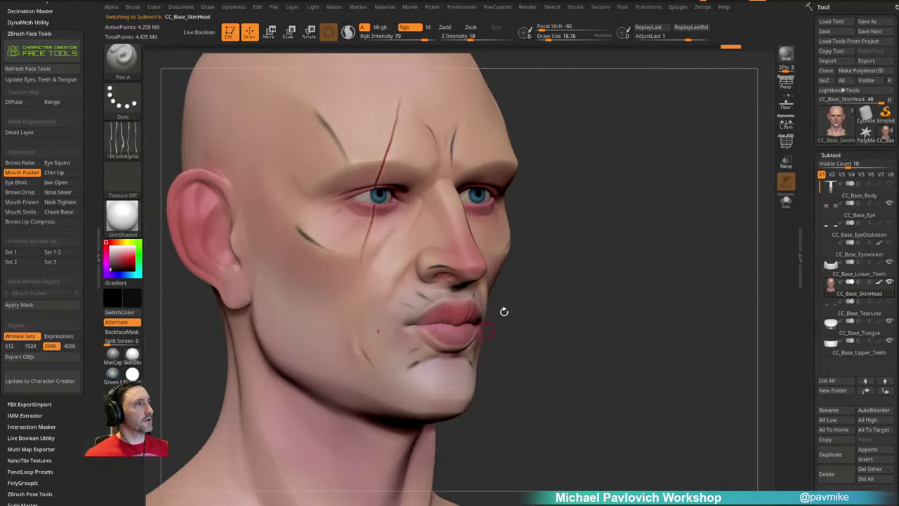
Step: Switch the face from the Mouth Pucker to the Chin Up expression and frame the chin
click(54, 173)
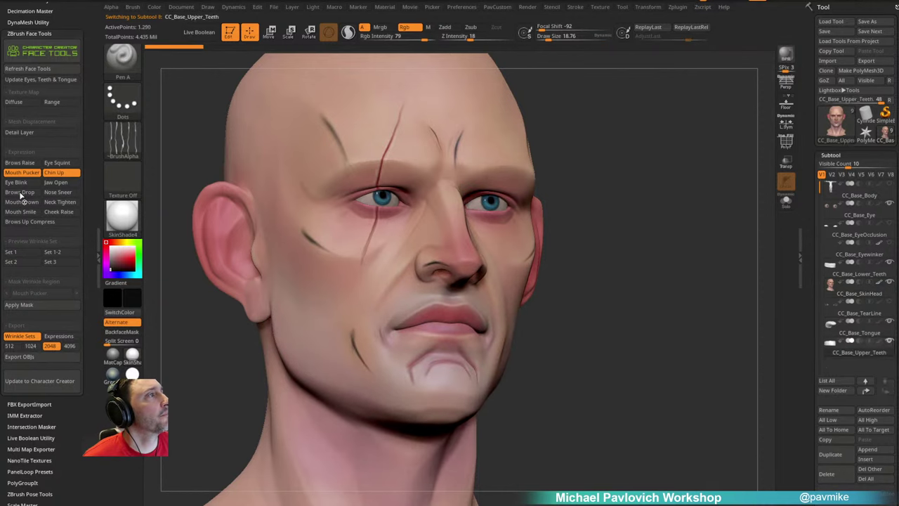
click(20, 192)
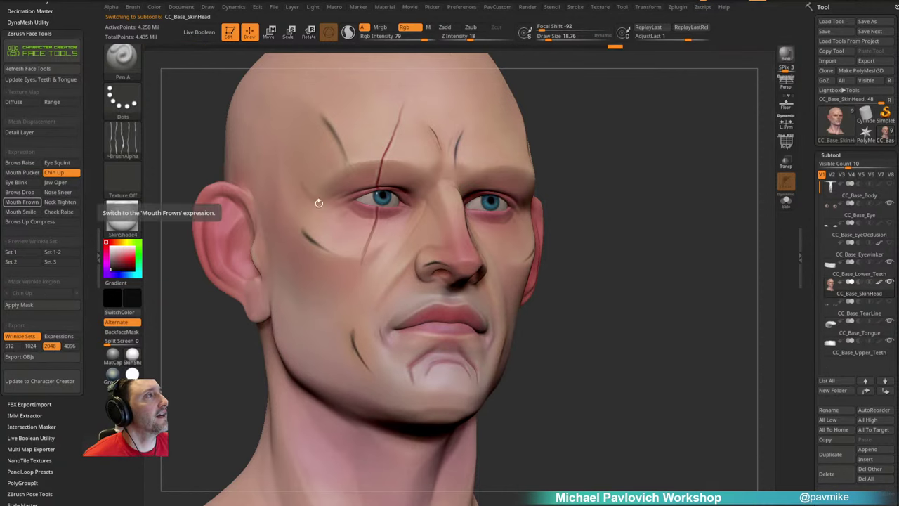
mouse_move(605, 258)
alt+mouse_down()
mouse_move(598, 203)
mouse_move(581, 198)
alt+mouse_up()
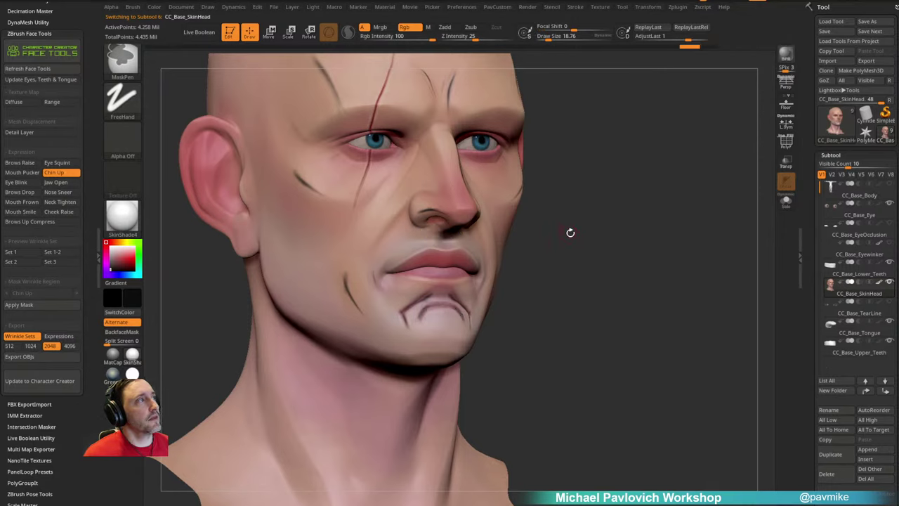
drag(572, 231, 528, 249)
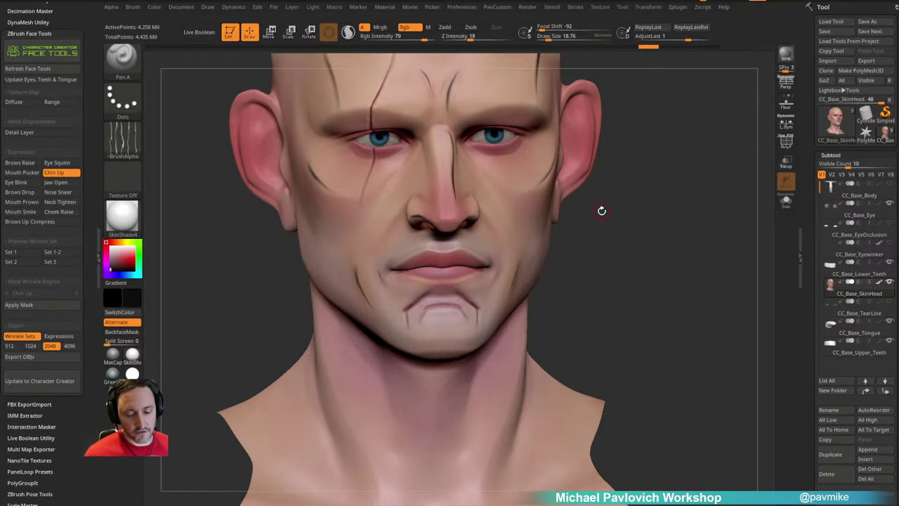
key(b)
key(p)
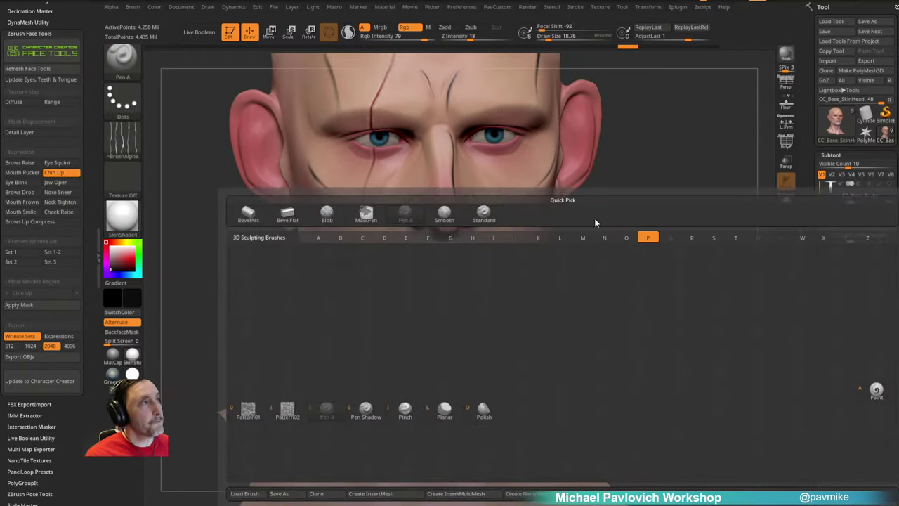
click(366, 409)
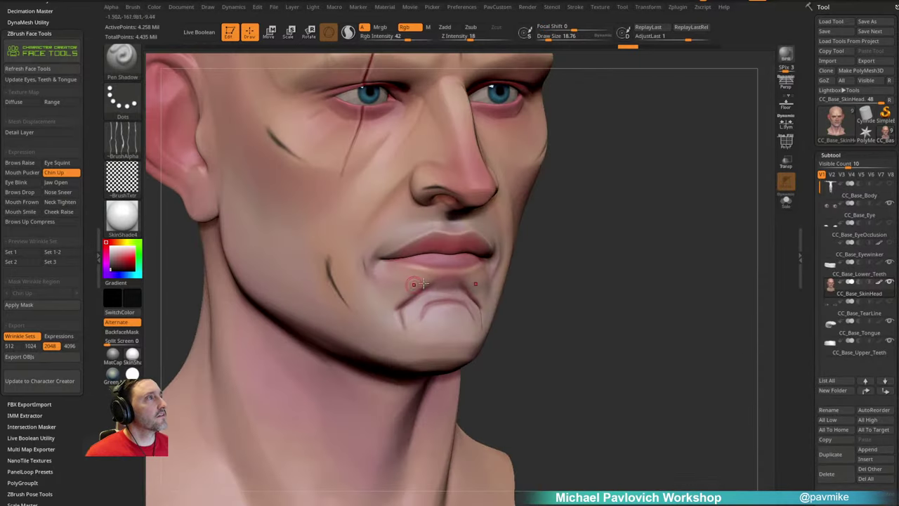
drag(403, 305, 409, 318)
drag(436, 286, 396, 313)
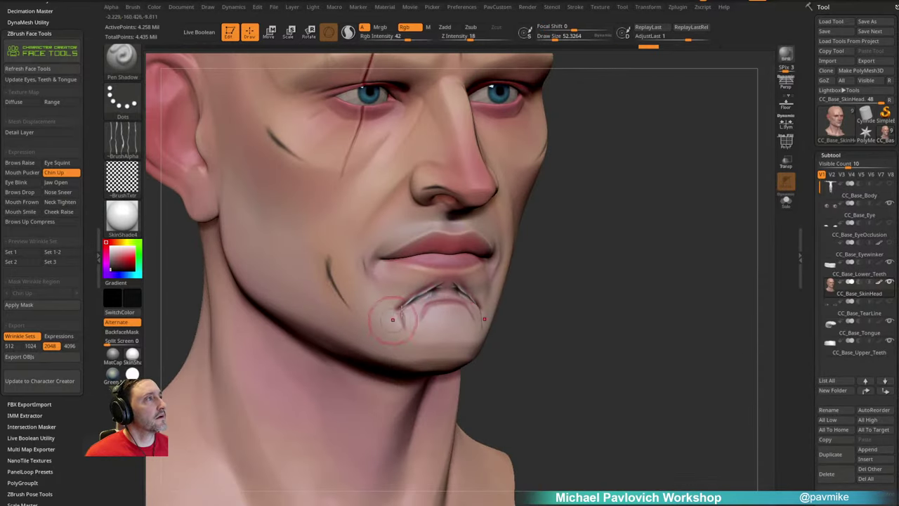
key(ctrl+z)
key(ctrl+z)
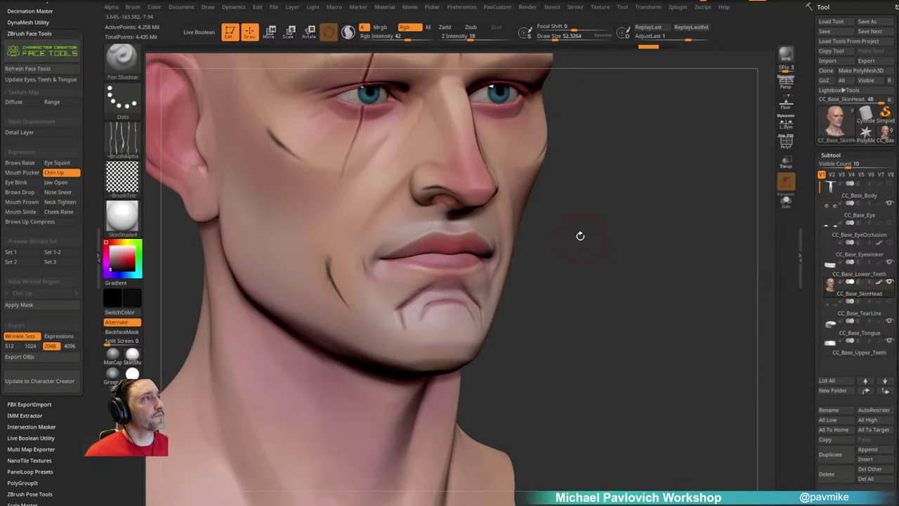
Step: Choose the Standard brush and set it to paint colour only, with Rgb on and Zadd off
key(b)
key(s)
key(t)
key(s)
drag(578, 238, 570, 237)
click(404, 26)
click(445, 27)
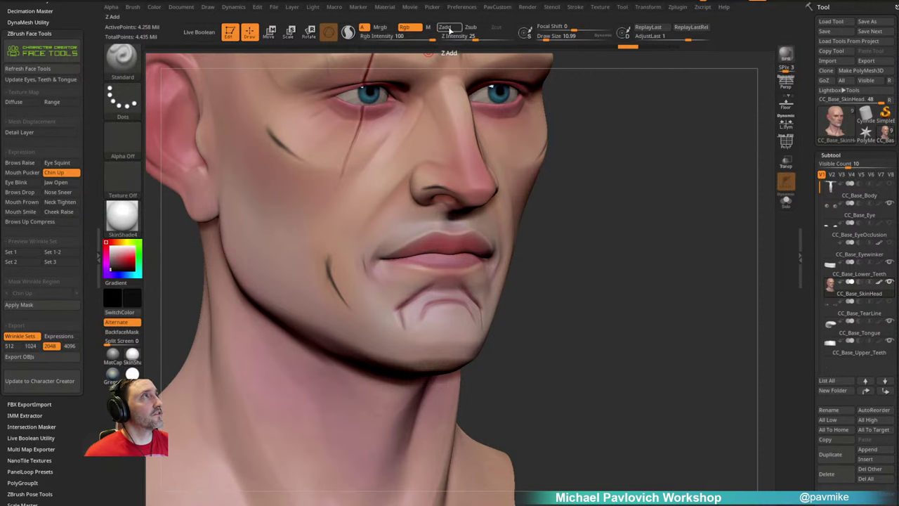
Step: Reduce the brush size to about 4.6 and ink the curved chin creases of the Chin Up expression
drag(610, 173, 575, 179)
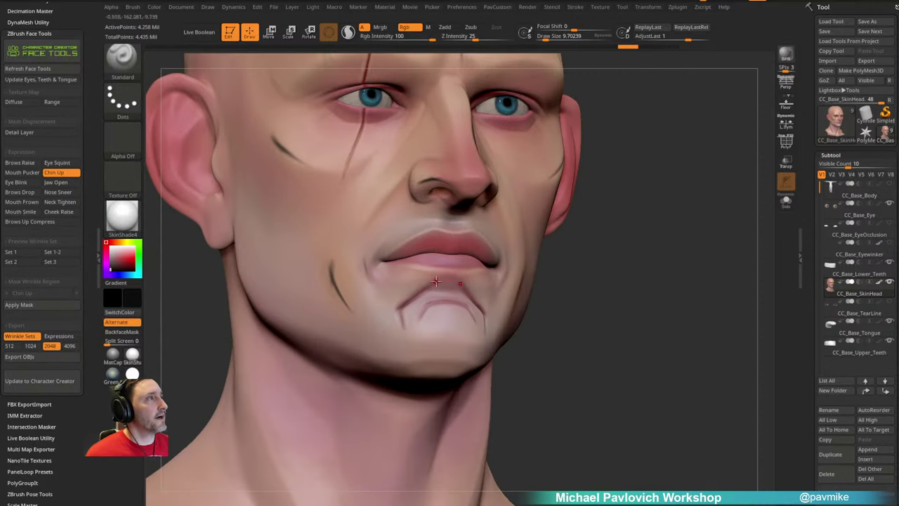
key(ctrl+z)
key(s)
drag(428, 288, 403, 310)
Step: Reveal the head's Layers list and examine the Chin Up layer against the painted face
drag(621, 280, 804, 151)
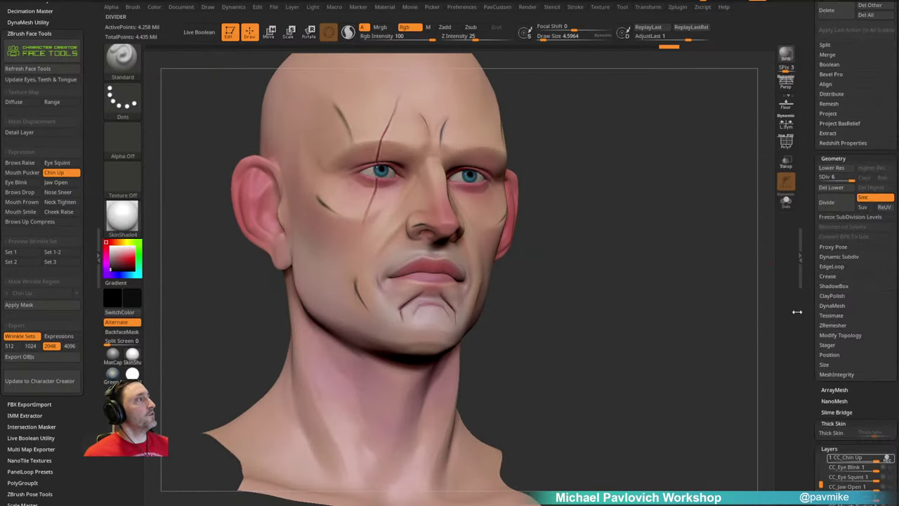
drag(806, 316, 803, 218)
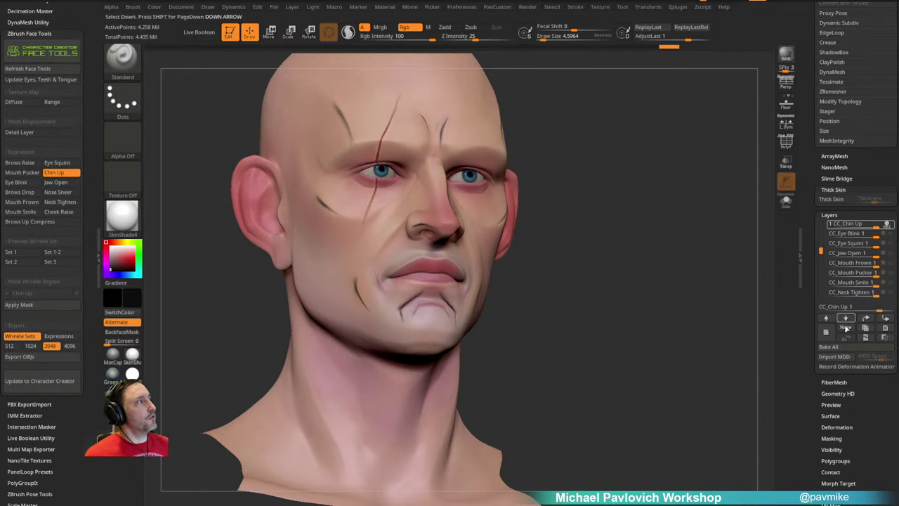
mouse_move(860, 222)
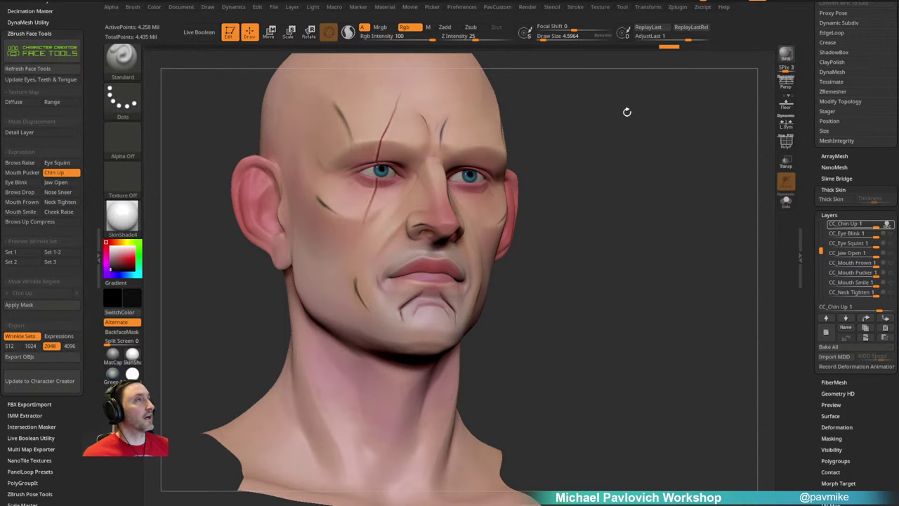
drag(620, 166, 680, 164)
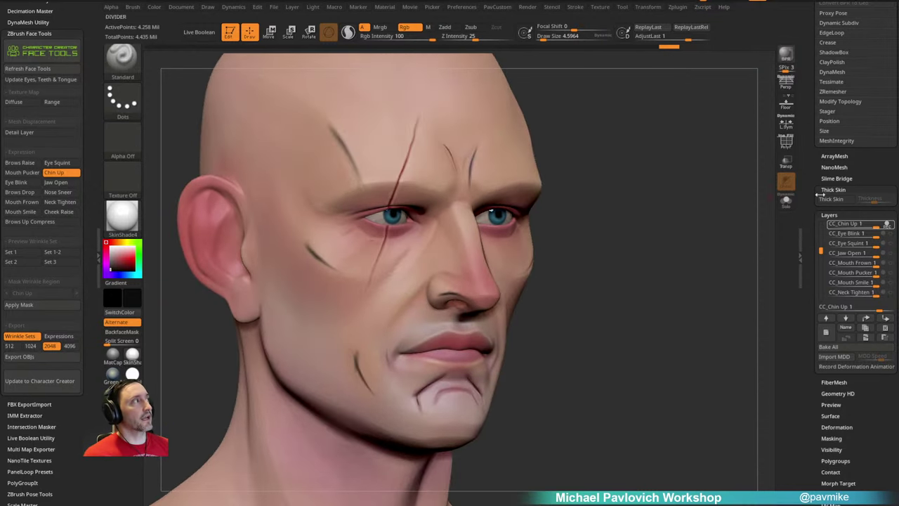
drag(618, 204, 664, 248)
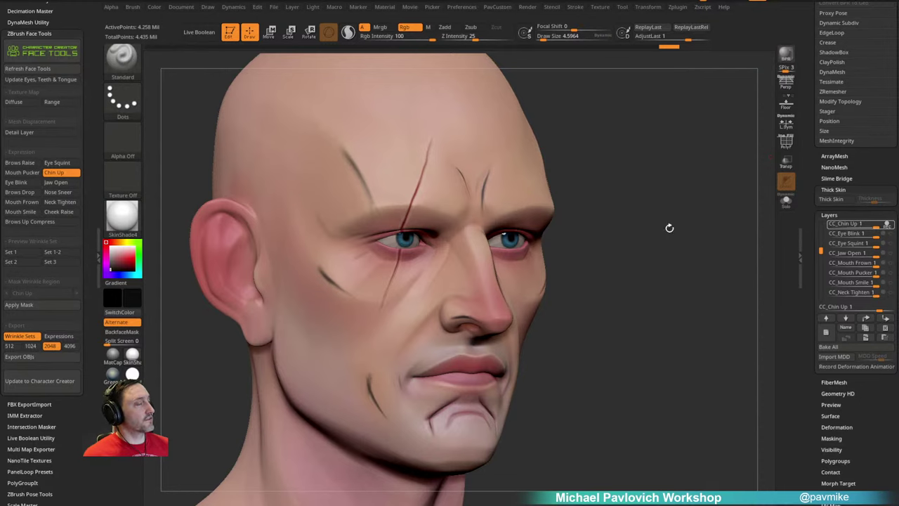
drag(668, 227, 637, 173)
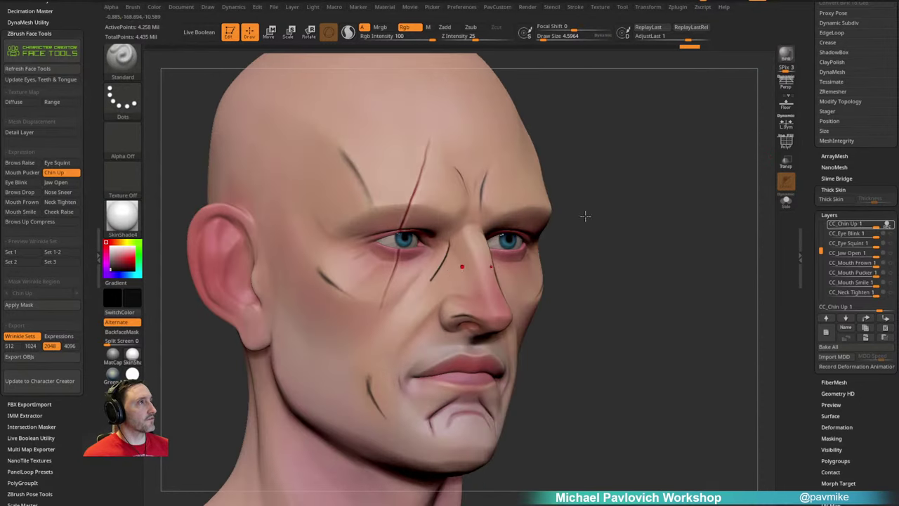
drag(655, 204, 702, 176)
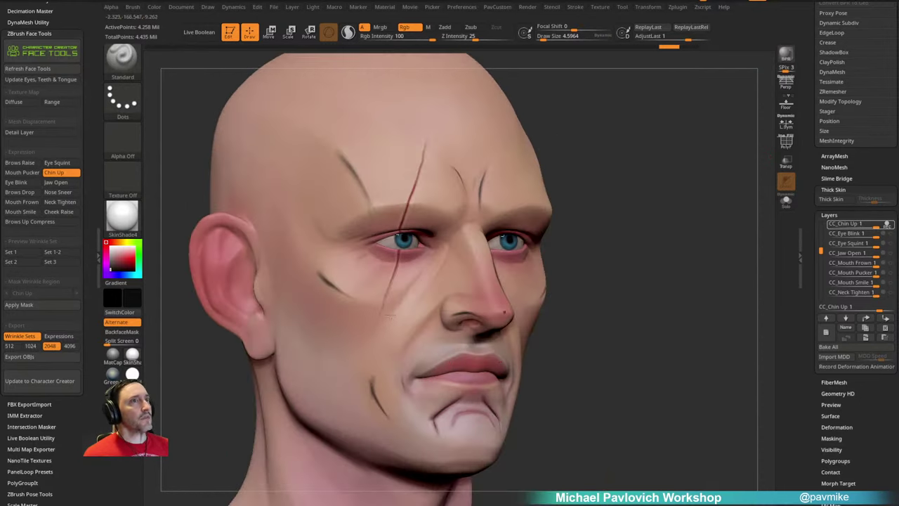
Step: Activate the Brows Drop expression and ink dark frown lines between the eyebrows, using a brush size of about 9.7 for the lower pair
click(29, 193)
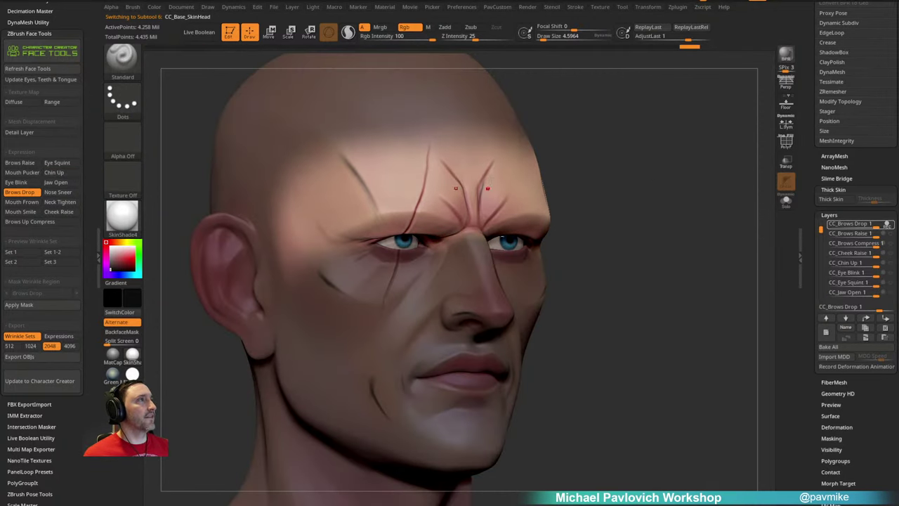
alt+drag(618, 113, 480, 249)
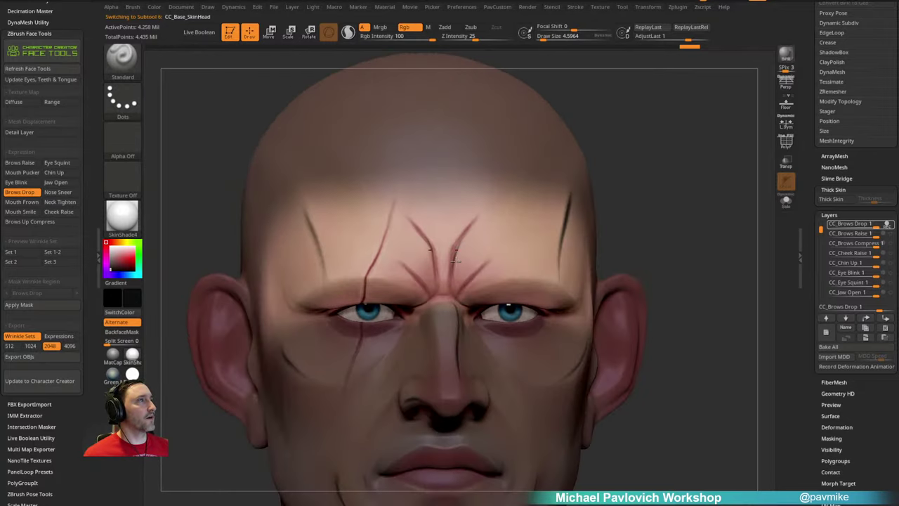
key(s)
drag(477, 216, 452, 272)
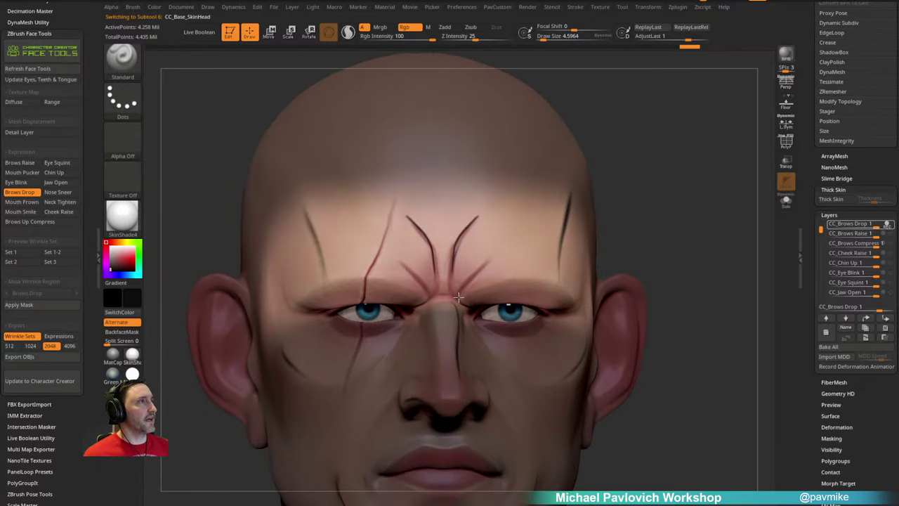
drag(636, 182, 484, 228)
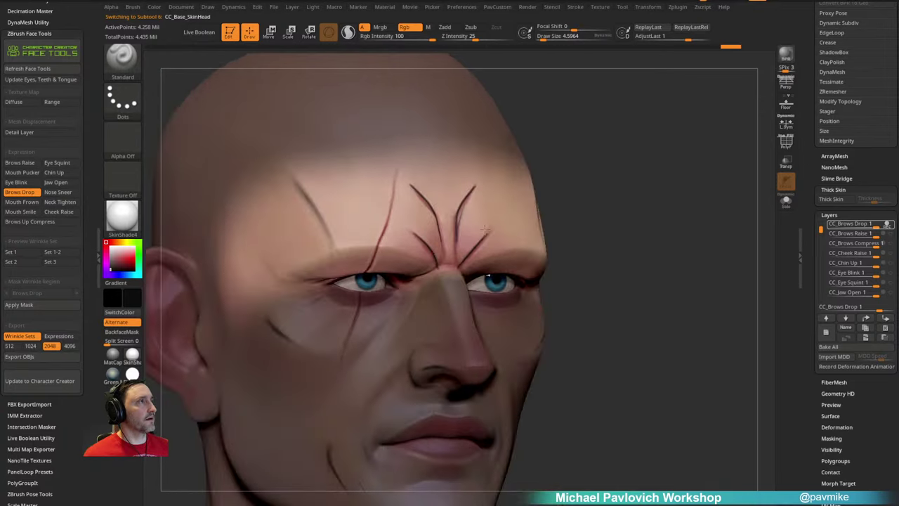
drag(527, 203, 461, 263)
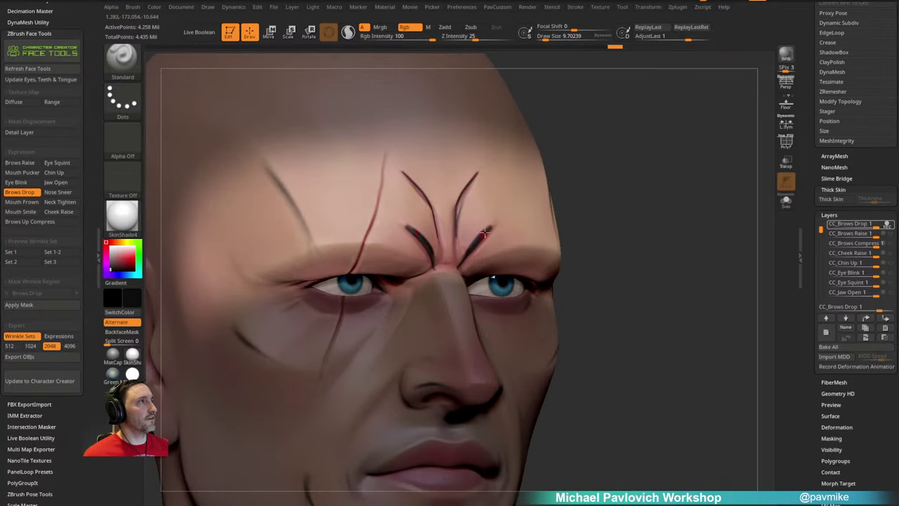
drag(490, 227, 477, 244)
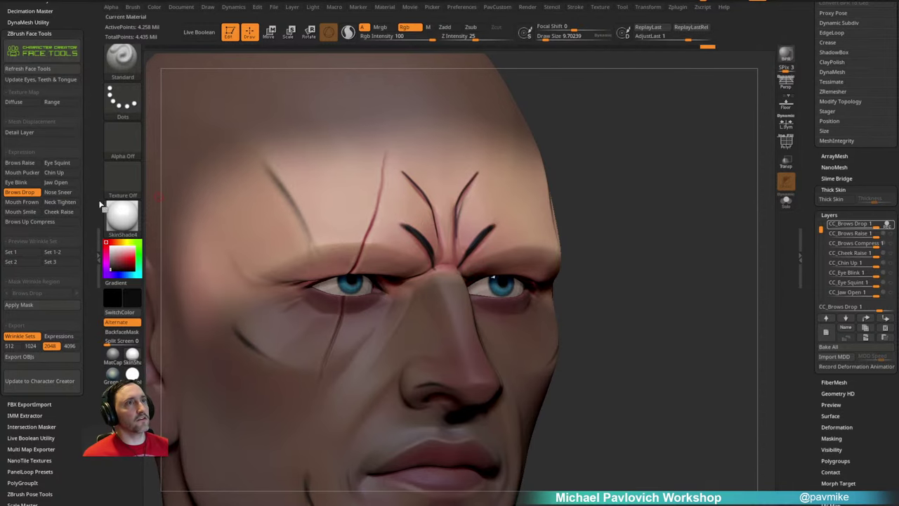
Step: Activate the Nose Sneer expression and ink the dark wrinkles across the side of the nose bridge
click(62, 192)
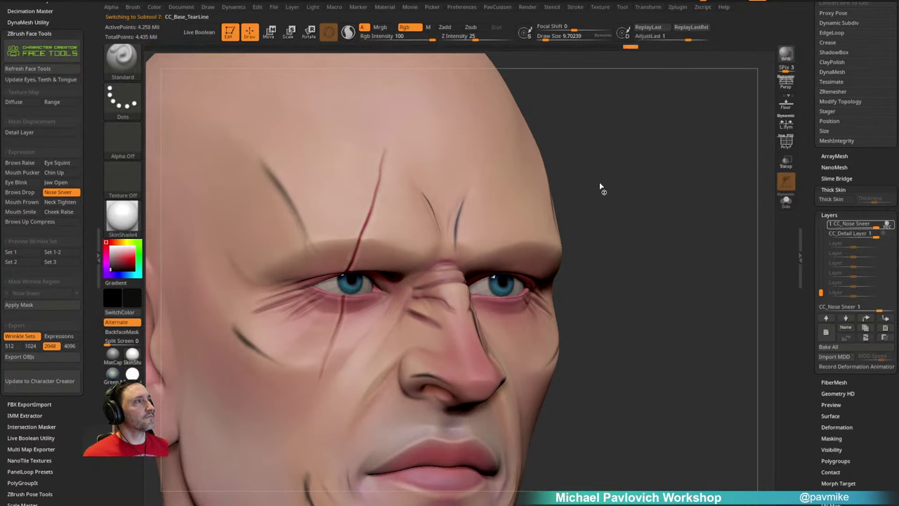
mouse_move(599, 183)
mouse_down()
mouse_move(408, 288)
mouse_move(417, 282)
mouse_up()
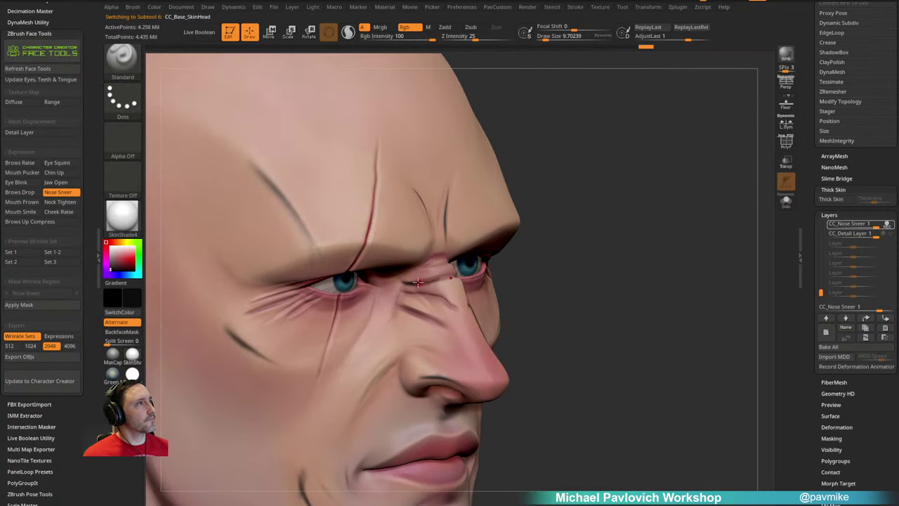
key(ctrl)
drag(397, 306, 450, 326)
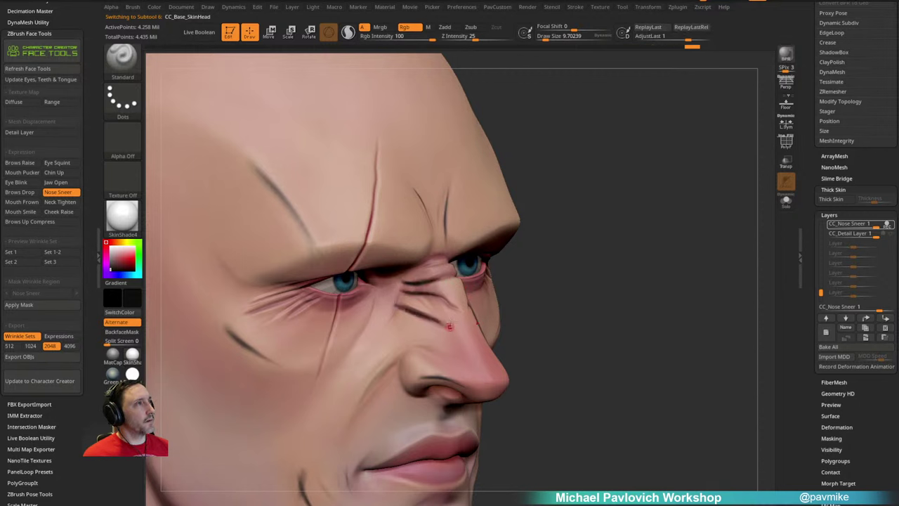
Step: Activate the Mouth Smile expression and ink dark smile lines on the cheeks and beside the mouth corners
click(22, 211)
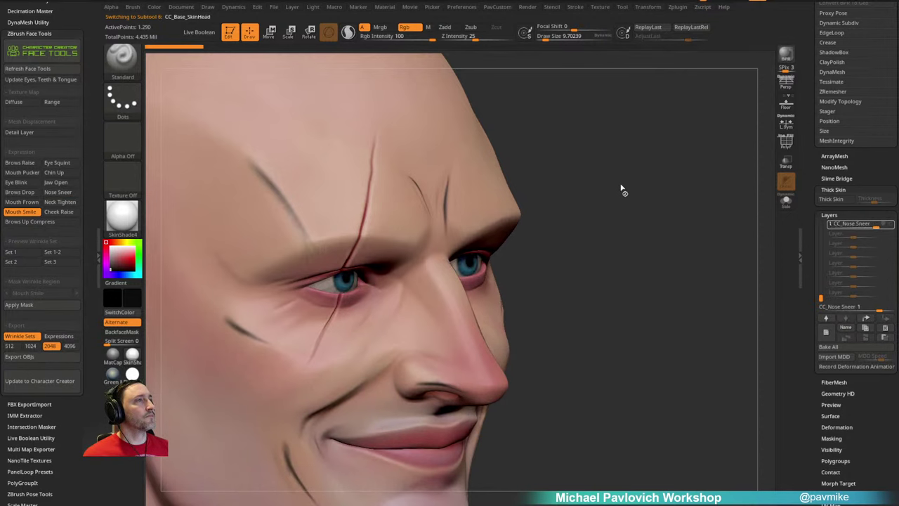
alt+drag(617, 187, 464, 248)
drag(646, 152, 613, 142)
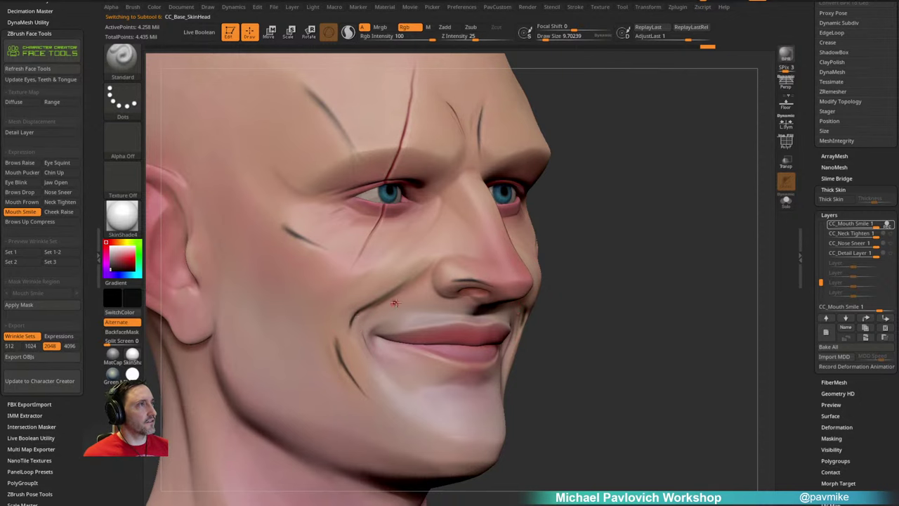
drag(611, 225, 456, 252)
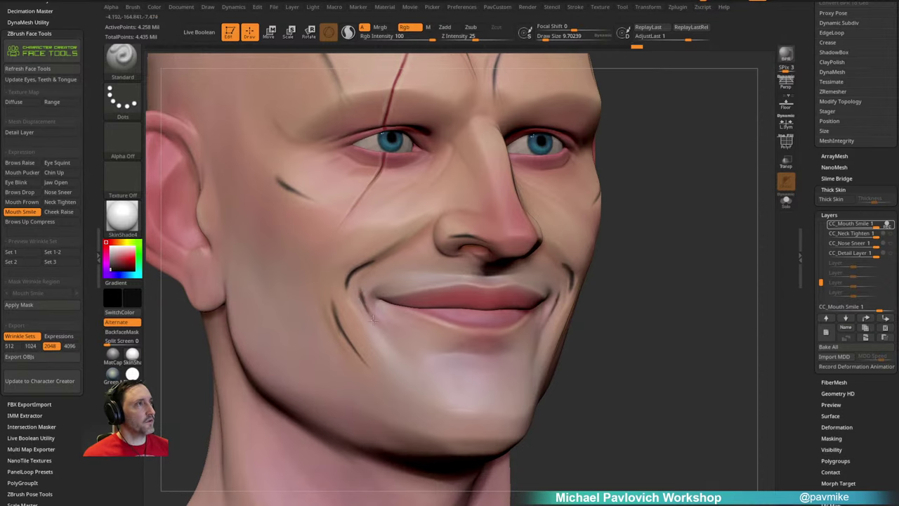
mouse_move(361, 294)
mouse_down()
mouse_move(372, 329)
mouse_move(341, 329)
mouse_up()
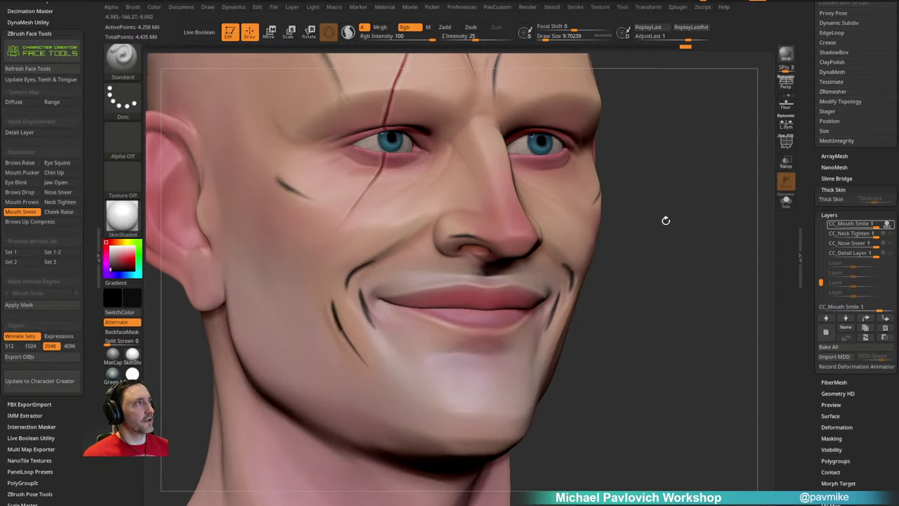
mouse_move(665, 221)
alt+mouse_down()
mouse_move(652, 210)
mouse_move(605, 241)
alt+mouse_up()
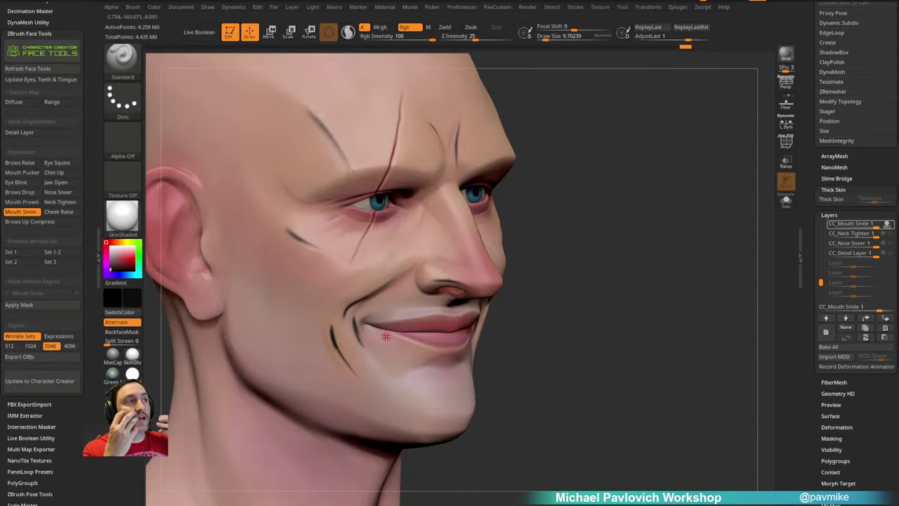
Step: Activate the Cheek Raise expression and ink the creases at the outer eye corners
click(58, 211)
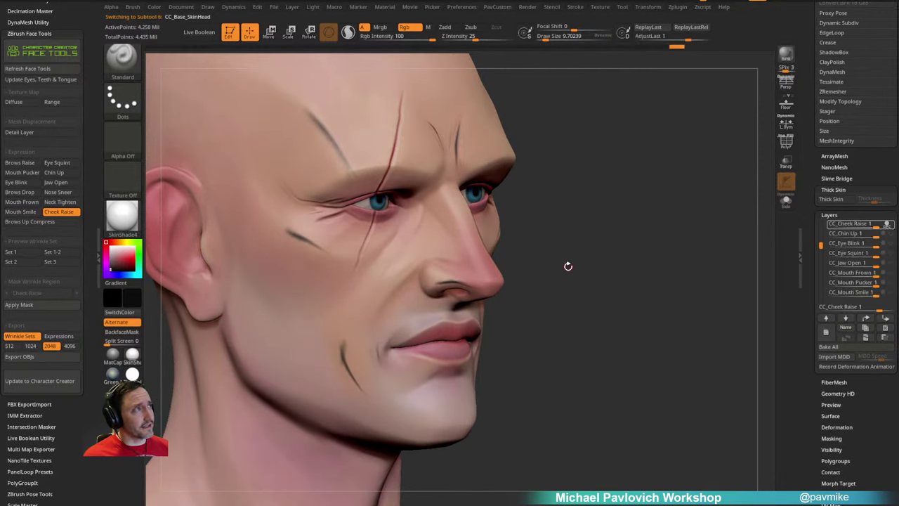
drag(630, 192, 645, 179)
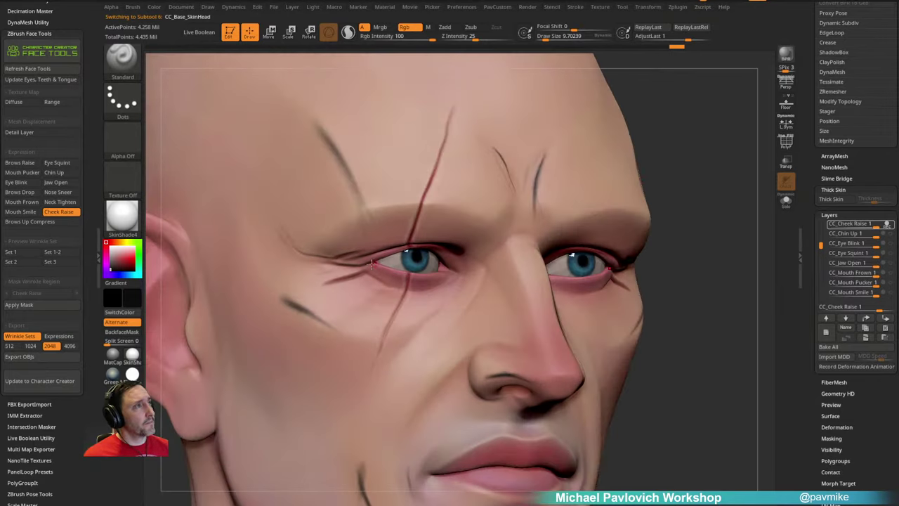
key(ctrl)
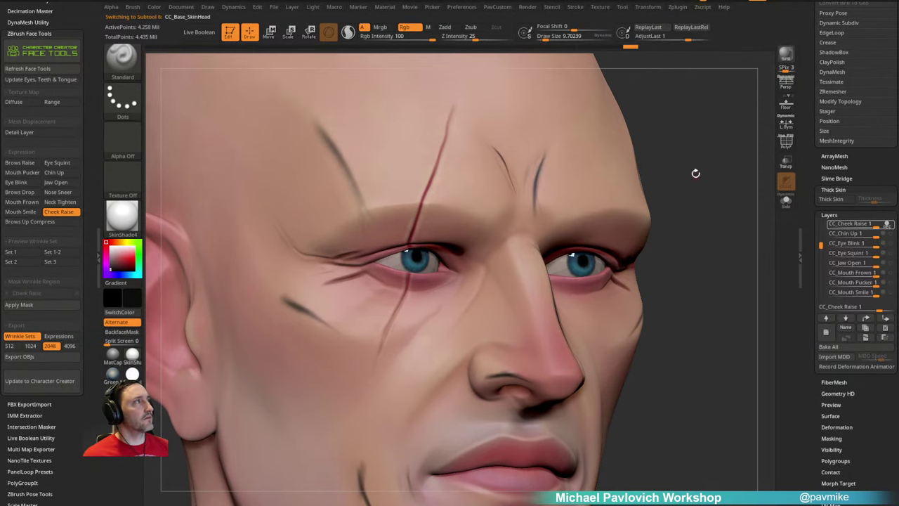
Step: Darken the ink creases at the outer eye corners of the Cheek Raise expression
drag(697, 177, 551, 192)
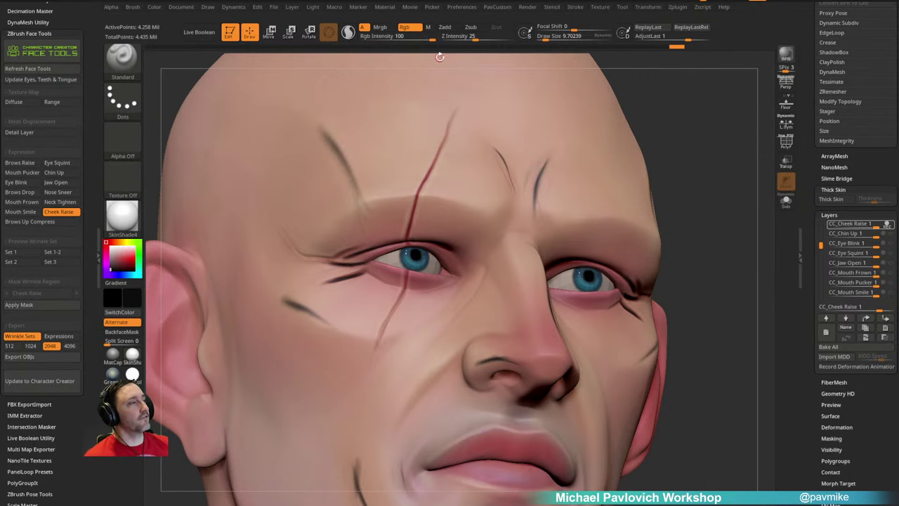
drag(692, 105, 380, 236)
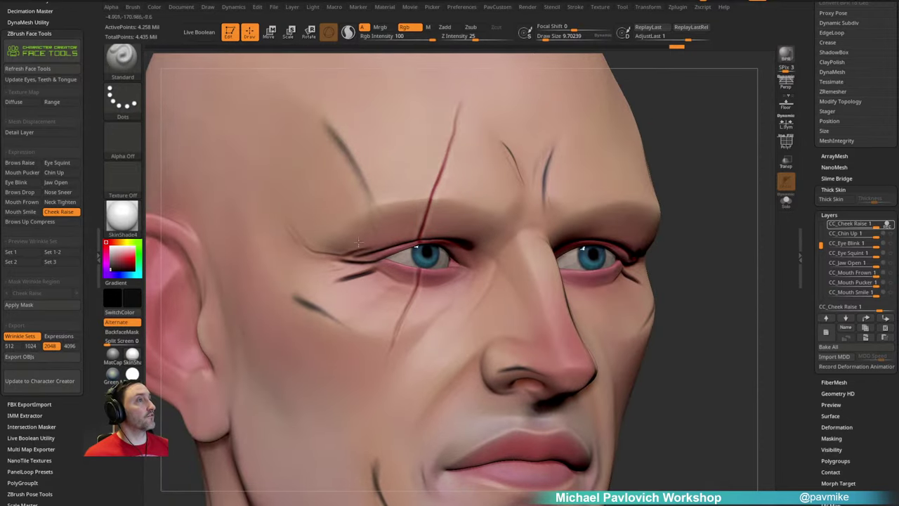
Step: Activate the Brows Up Compress expression and inspect the painted lines on the forehead and between the brows
click(27, 222)
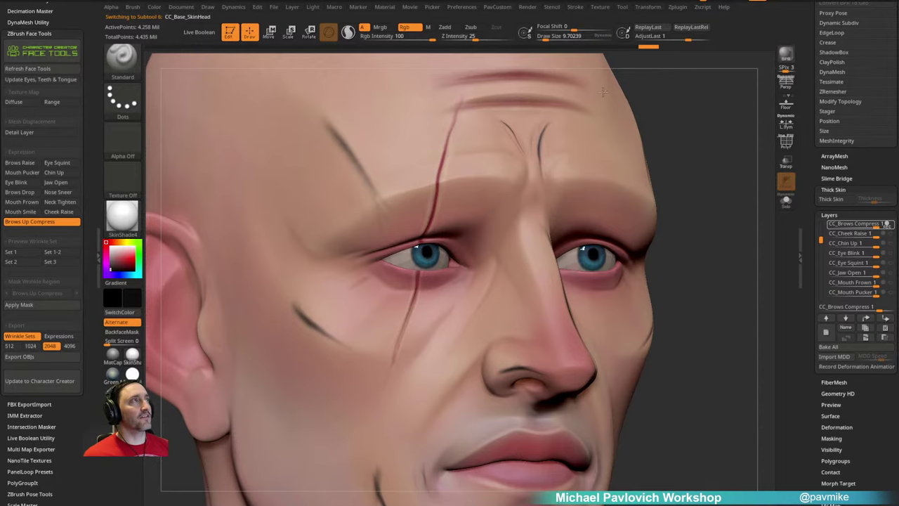
drag(650, 121, 666, 206)
drag(435, 221, 511, 212)
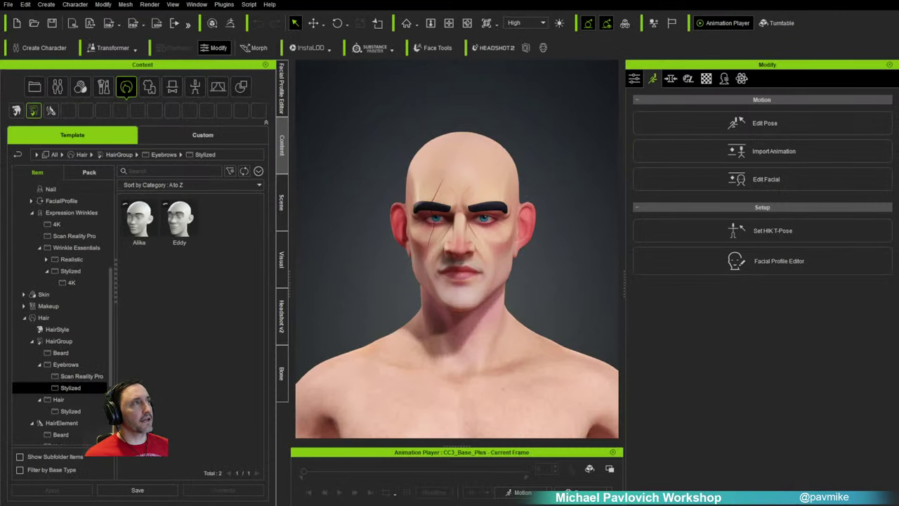
Step: Switch to Character Creator and inspect the character's face from the front and the side before the update
alt+right_drag(510, 131, 512, 166)
alt+drag(512, 166, 529, 169)
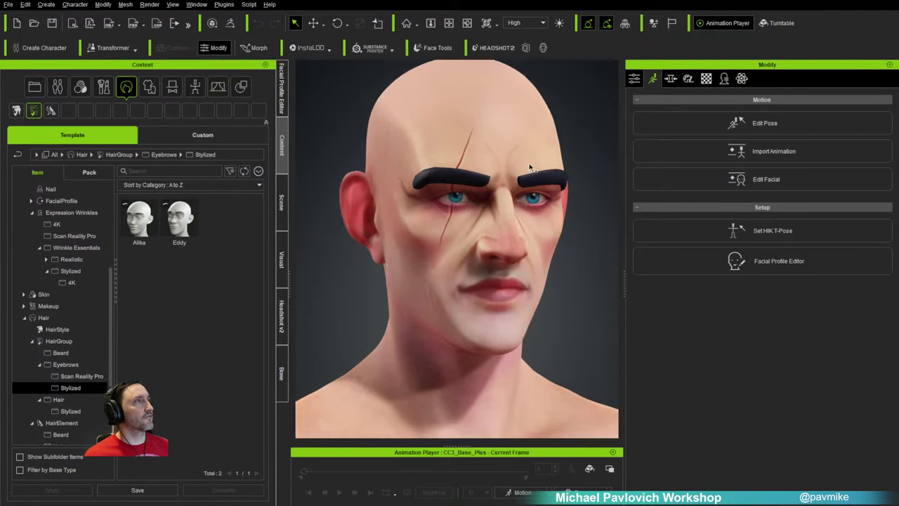
alt+right_drag(530, 169, 506, 199)
alt+middle_drag(506, 198, 496, 197)
right_drag(495, 198, 368, 203)
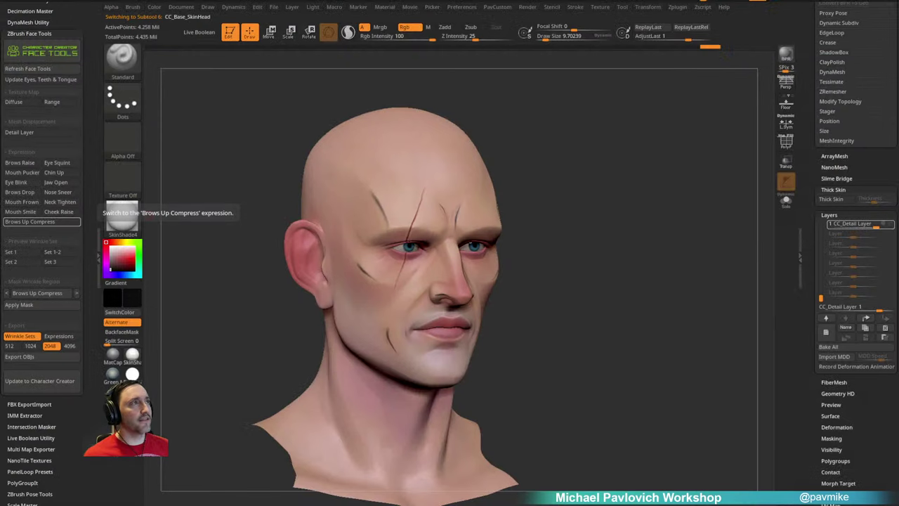
Step: Return to ZBrush and update Character Creator with Base Update enabled for the head only, excluding teeth, tongue and eyes, plus all expressions at 2048 wrinkle resolution
drag(588, 96, 584, 142)
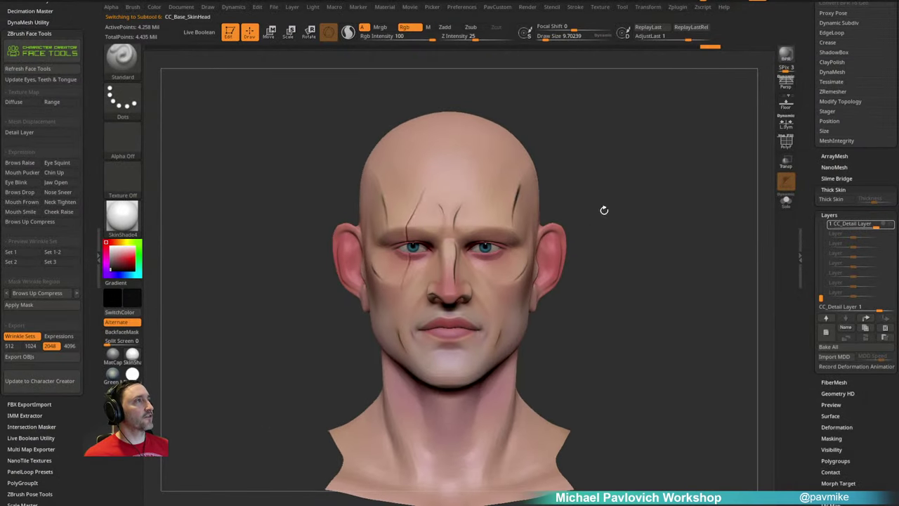
drag(604, 209, 600, 195)
alt+drag(700, 177, 676, 174)
shift+drag(676, 174, 655, 180)
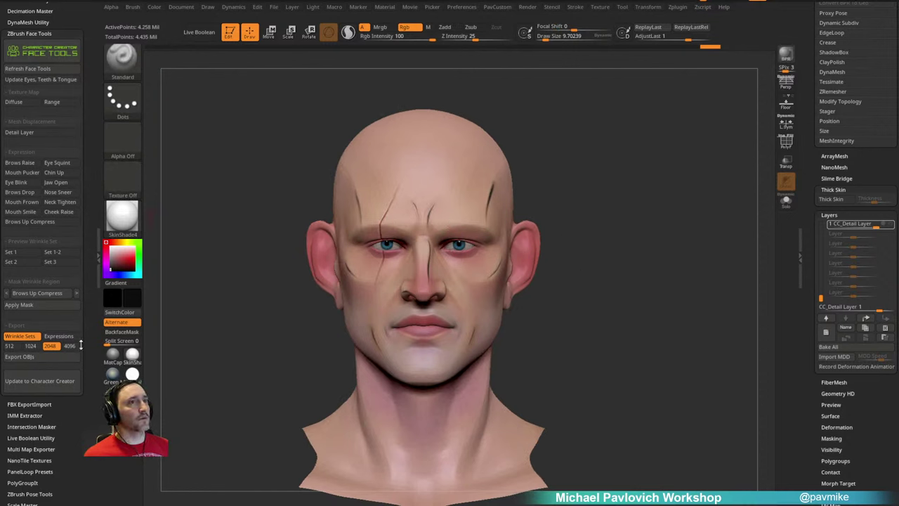
click(41, 380)
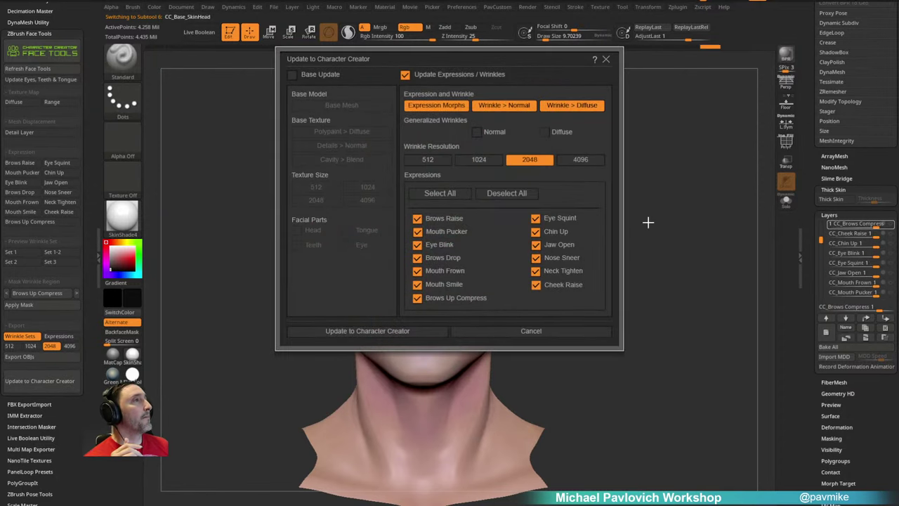
click(295, 74)
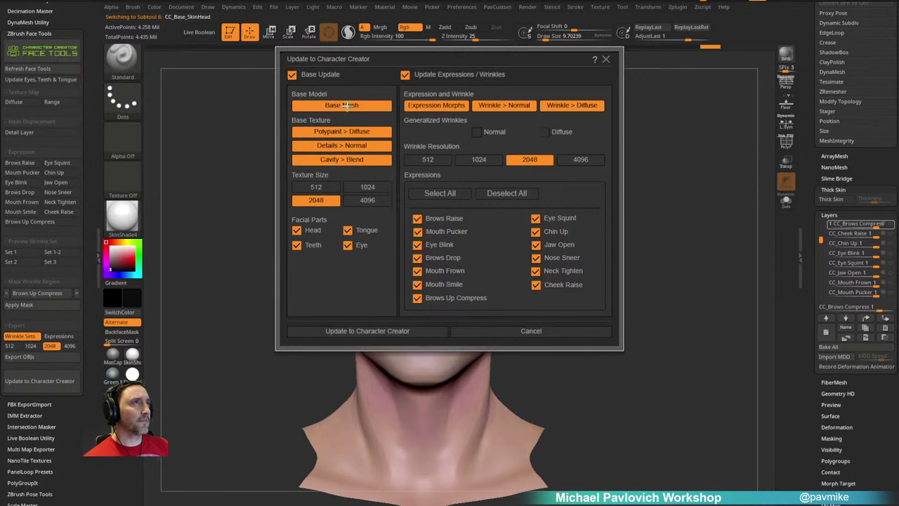
click(296, 245)
click(347, 230)
click(348, 245)
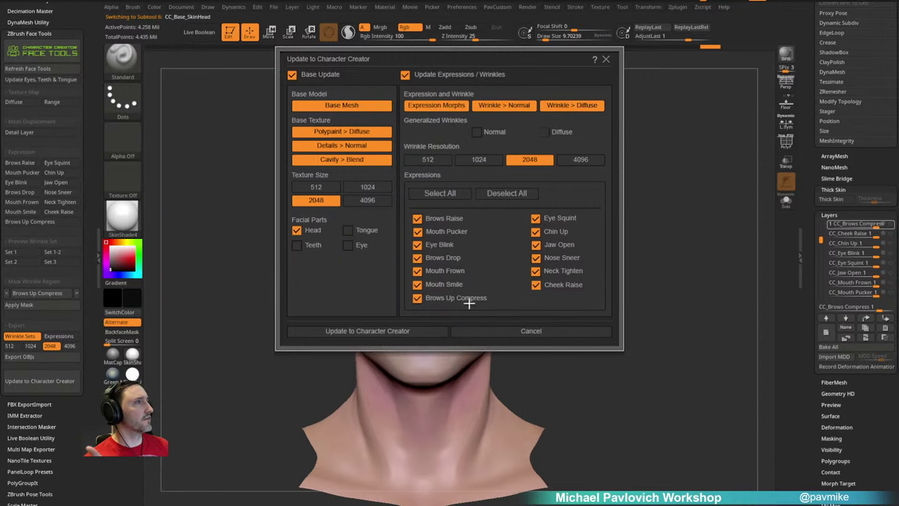
click(376, 331)
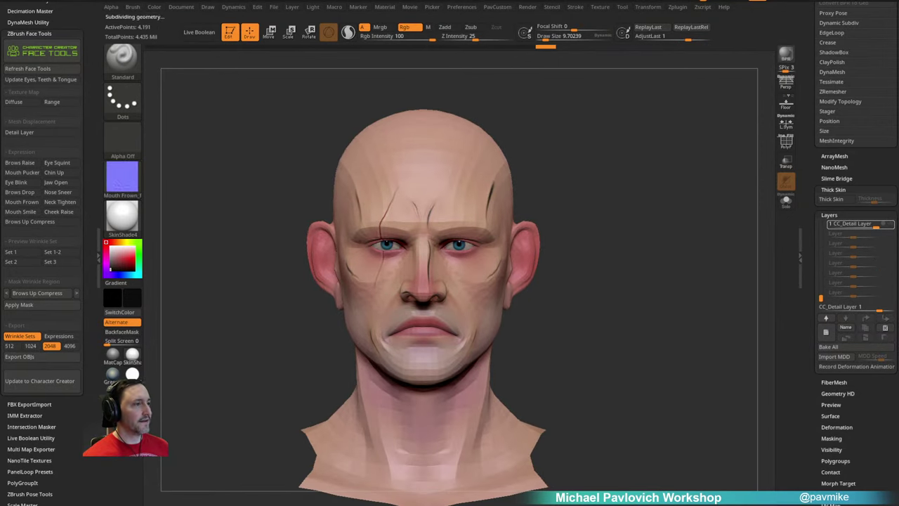
Step: Bring up the browser with the Character Creator Miro board and enlarge its window to cover most of the screen
drag(459, 381, 415, 23)
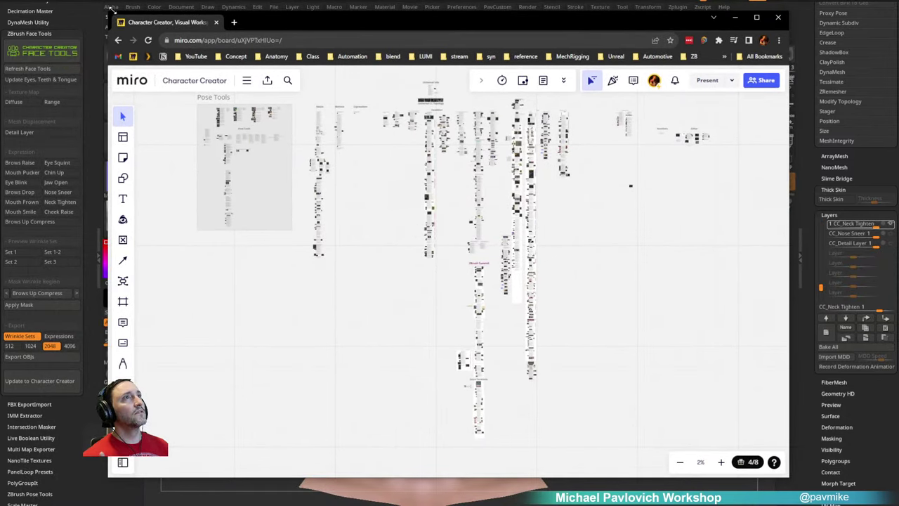
drag(109, 12, 0, 0)
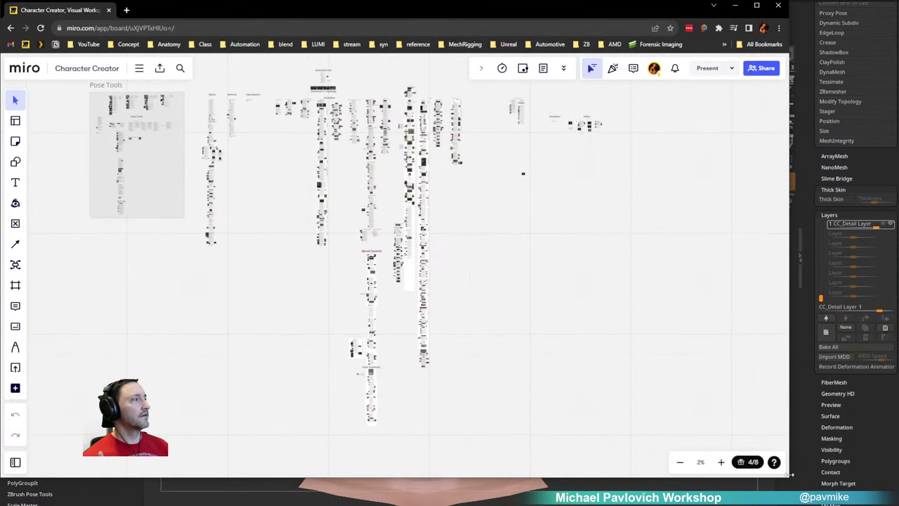
drag(789, 479, 882, 503)
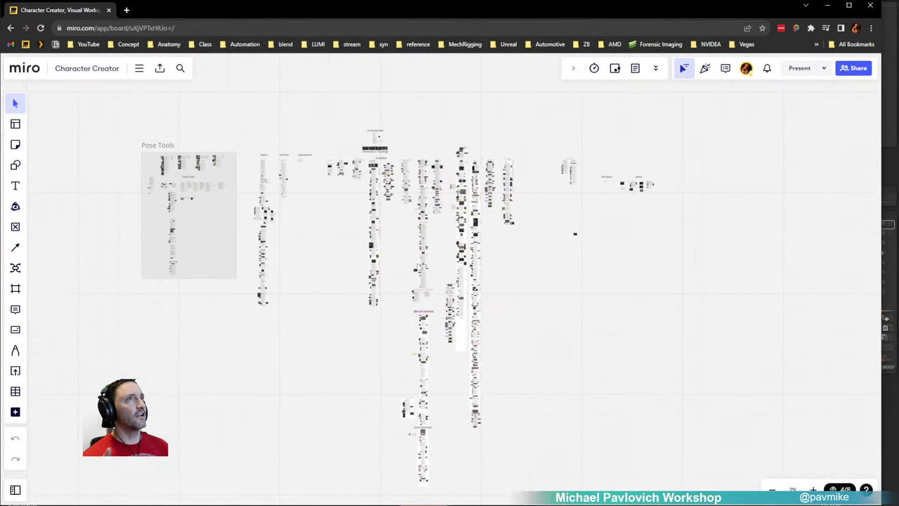
Step: Examine the board's note columns on topology, Headshot, face, skin, assets and animation, including the ZBrush Summit section
scroll(337, 244, up, 5)
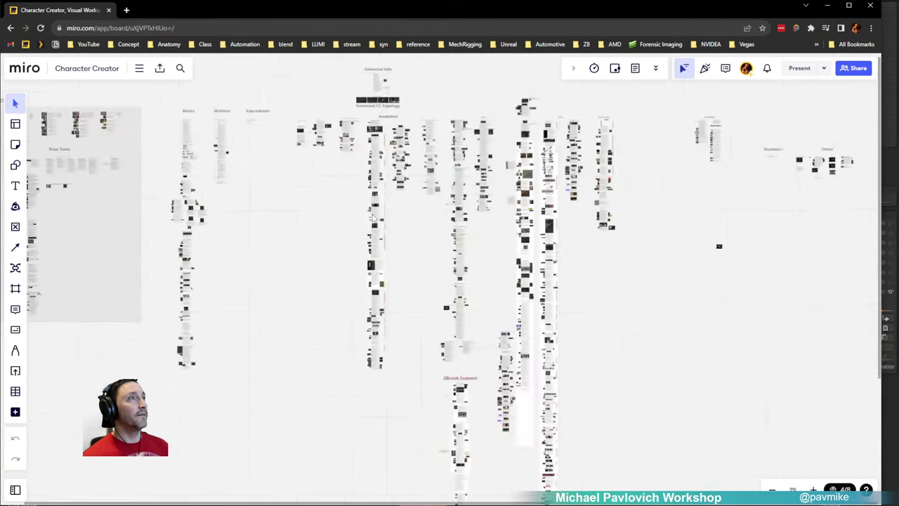
middle_drag(384, 263, 305, 269)
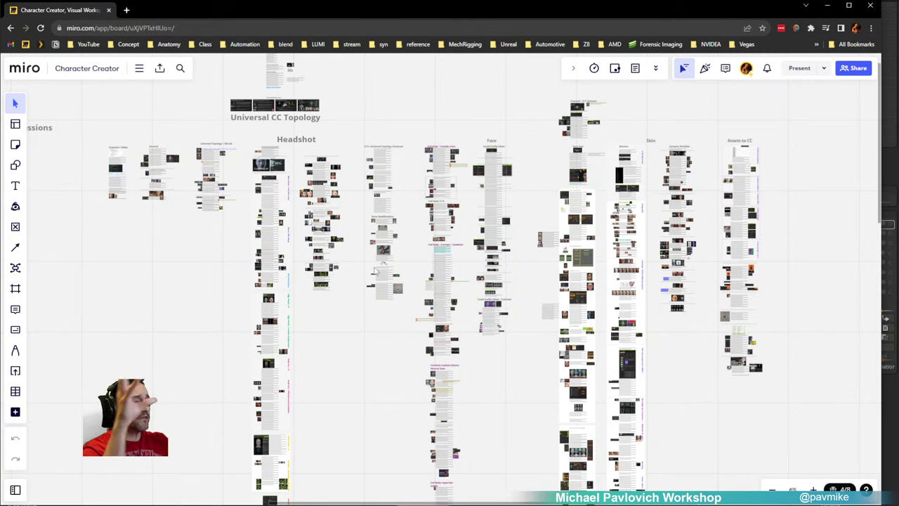
scroll(374, 316, right, 4)
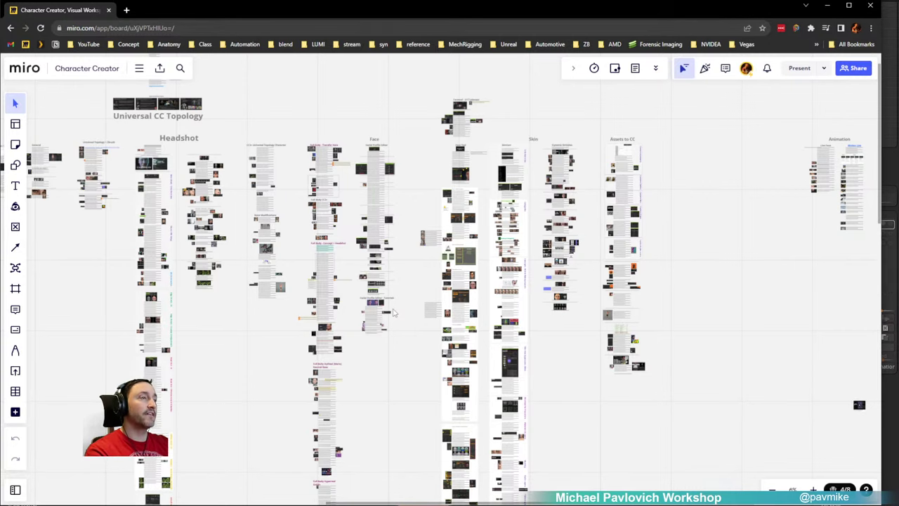
middle_drag(456, 297, 440, 282)
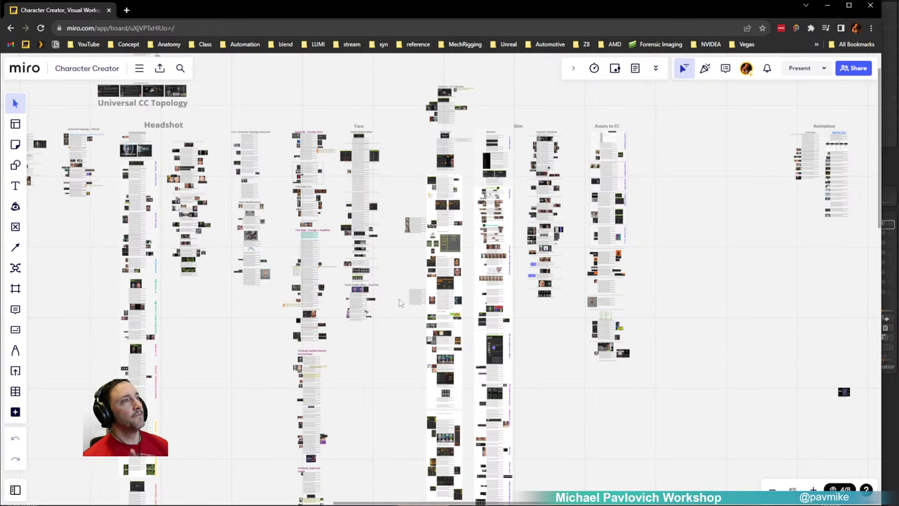
right_drag(401, 273, 371, 282)
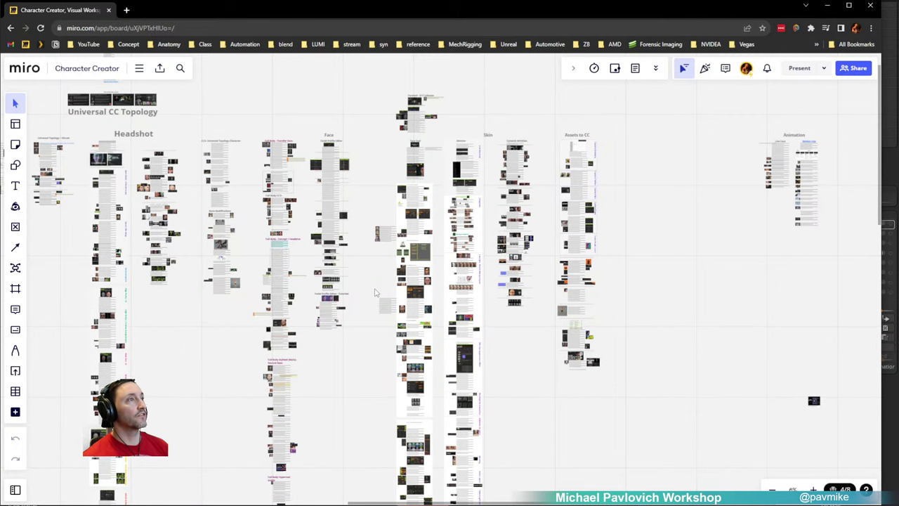
middle_drag(375, 271, 239, 267)
middle_drag(281, 313, 404, 212)
scroll(600, 247, down, 1)
scroll(599, 247, down, 3)
middle_drag(466, 256, 521, 184)
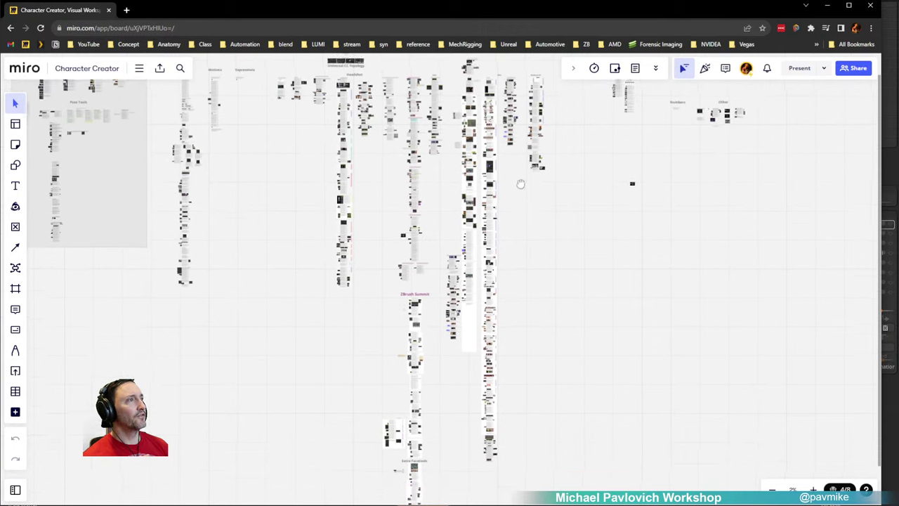
scroll(422, 330, up, 3)
right_drag(421, 330, 421, 403)
scroll(420, 414, down, 3)
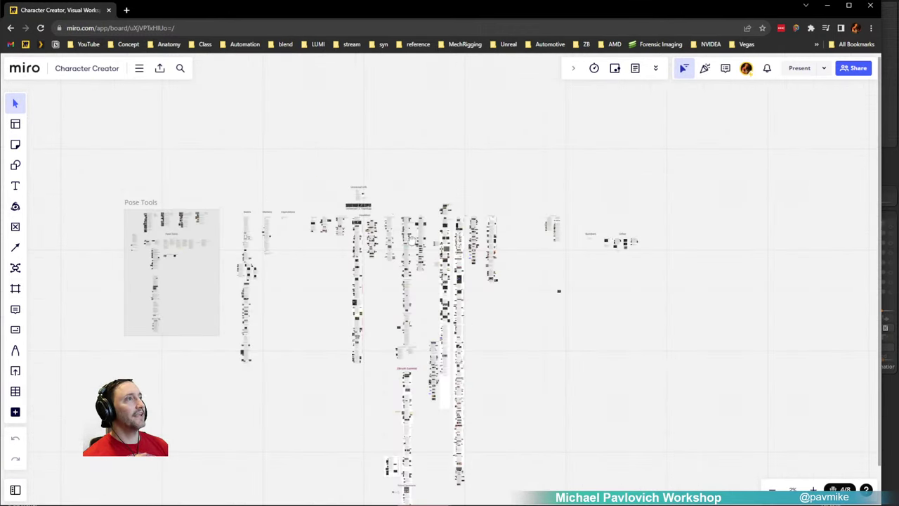
right_drag(412, 240, 430, 109)
scroll(430, 269, up, 3)
right_drag(425, 293, 428, 200)
right_drag(408, 150, 388, 382)
right_drag(392, 184, 396, 252)
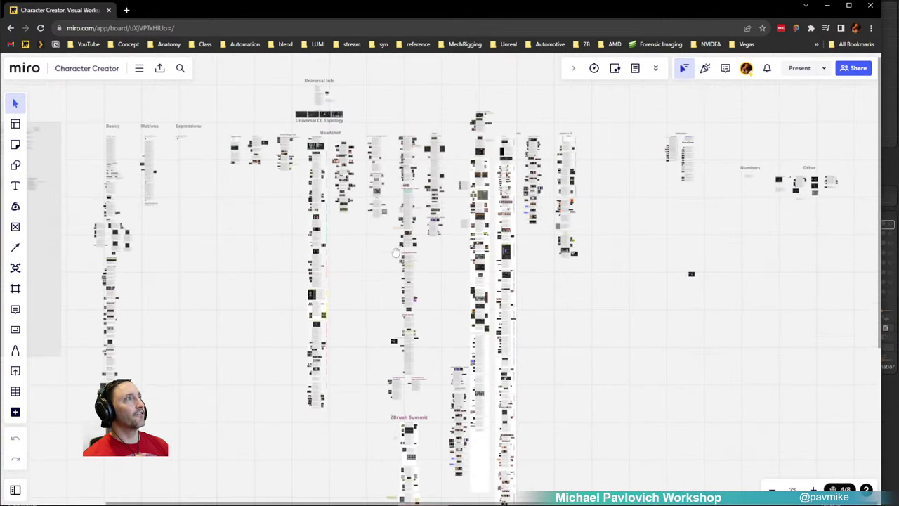
scroll(415, 147, up, 3)
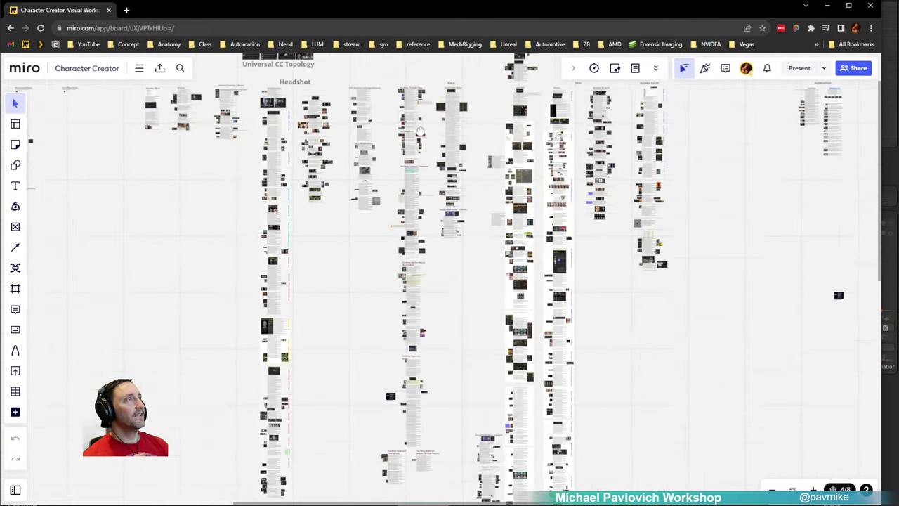
right_drag(420, 131, 418, 128)
right_drag(403, 403, 399, 298)
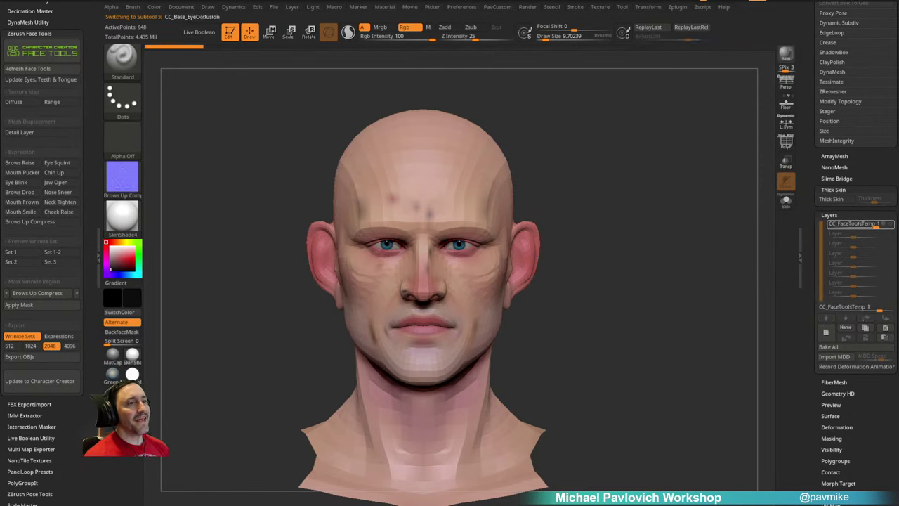
Step: Switch to Character Creator and examine the inked lines on the updated head from several angles and distances
key(alt+Tab)
click(427, 290)
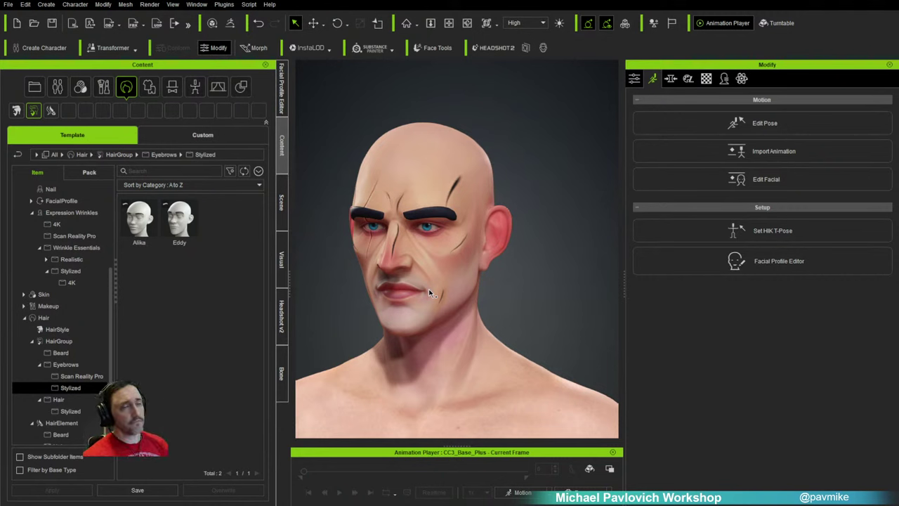
alt+drag(556, 284, 593, 277)
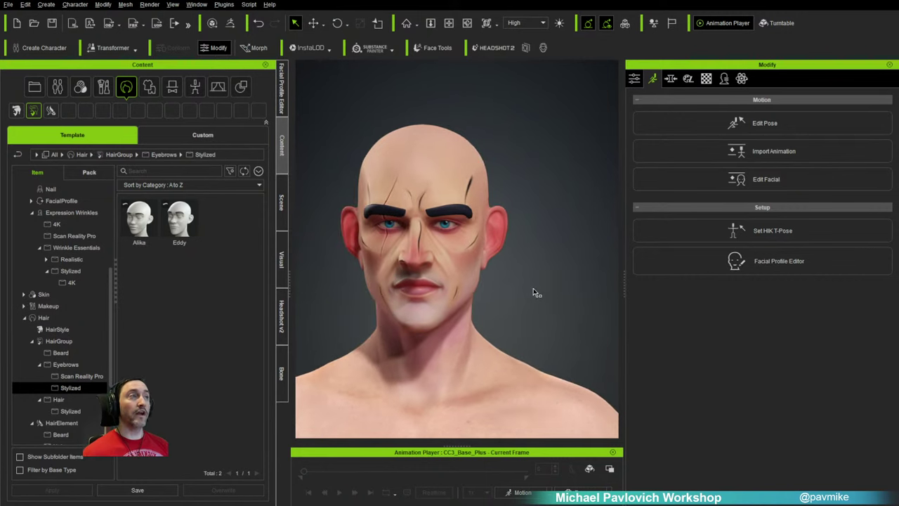
scroll(537, 294, up, 4)
scroll(570, 280, down, 4)
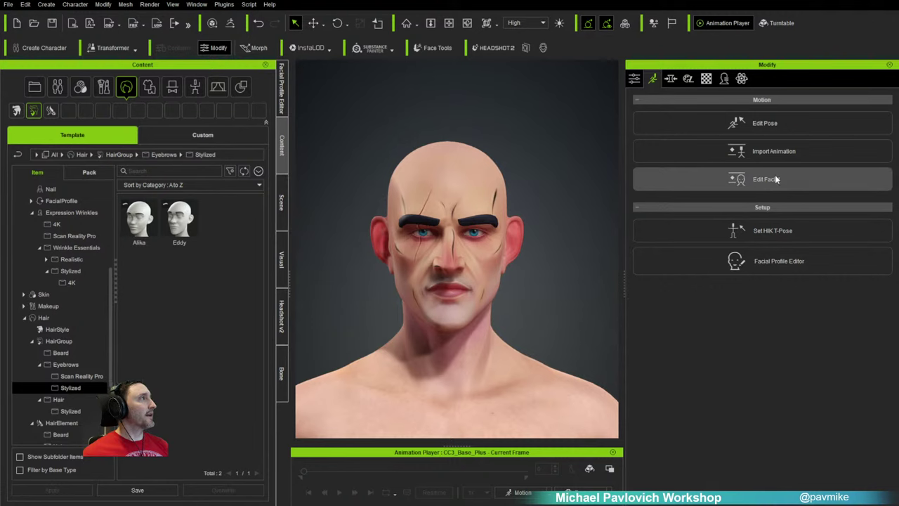
alt+drag(529, 280, 562, 261)
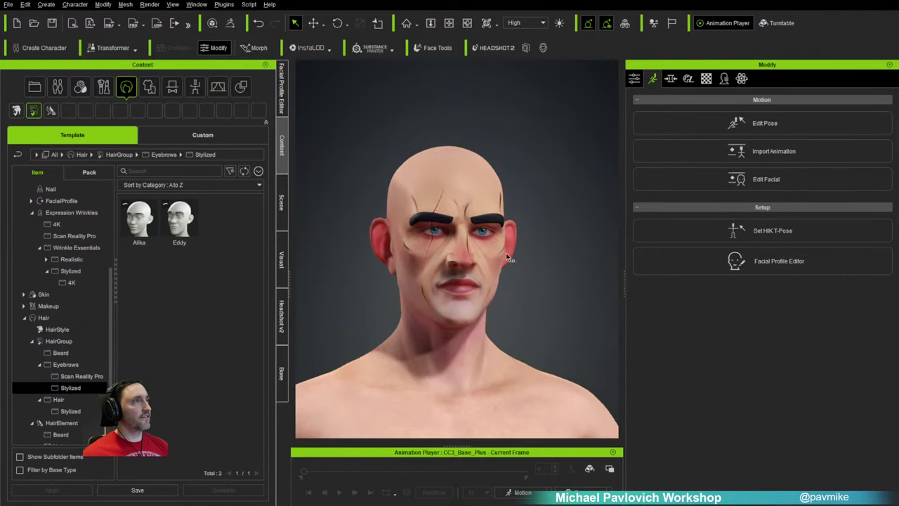
scroll(508, 257, up, 4)
right_drag(361, 220, 521, 241)
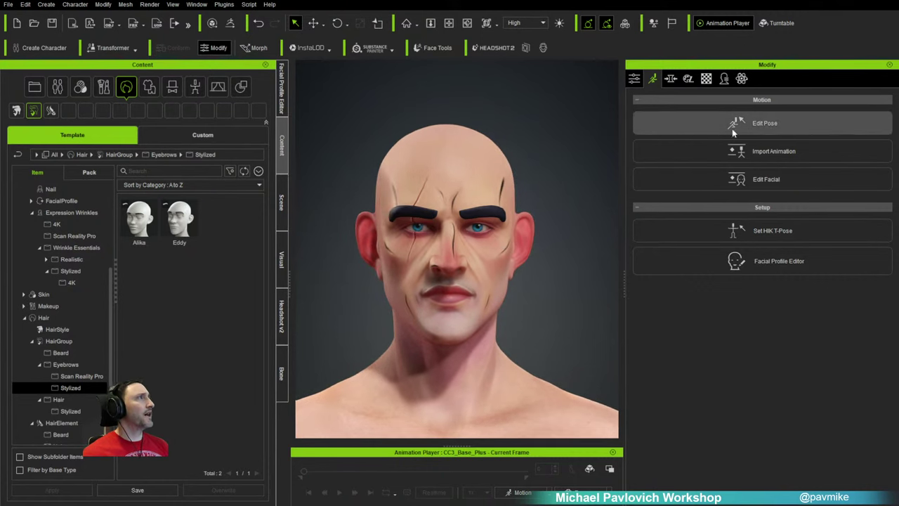
Step: Open facial editing and preview several Happy-style expressions on the character, including D5_Happy, C8_Happy, C2_Happy and A8_Happy
click(764, 179)
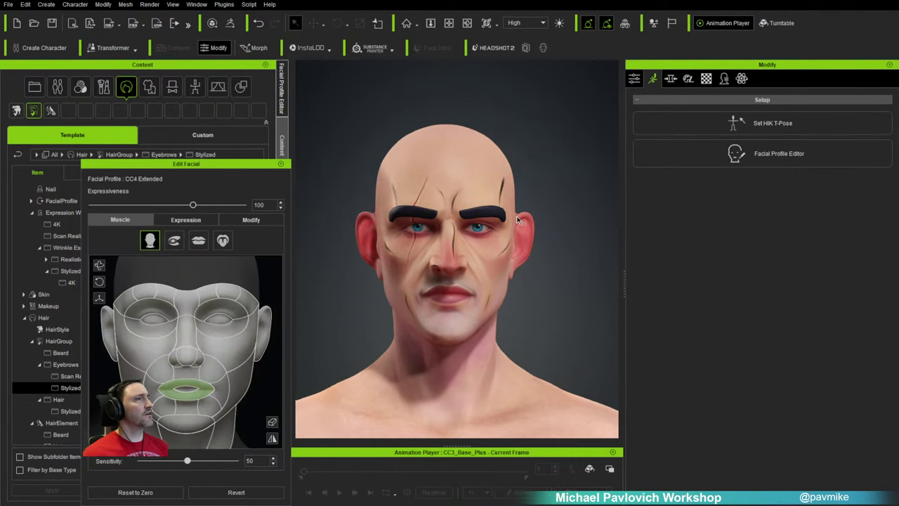
click(193, 221)
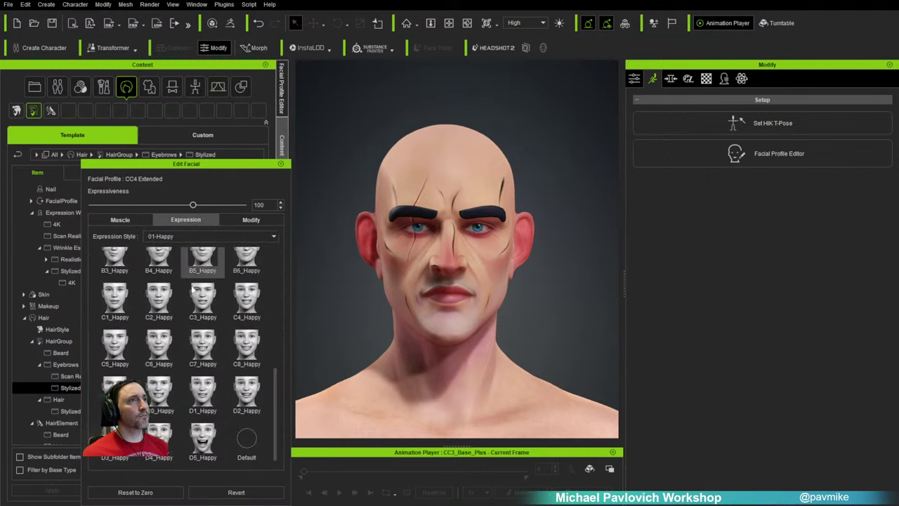
click(203, 437)
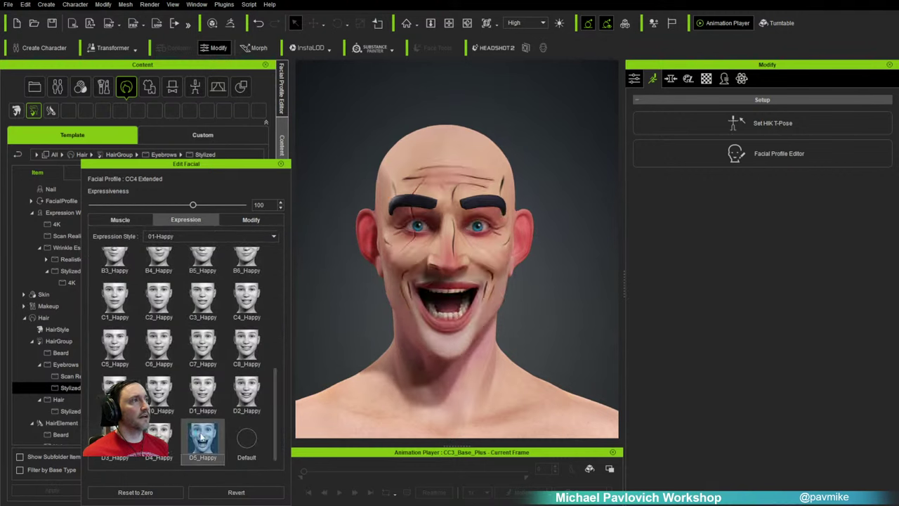
click(247, 345)
click(158, 298)
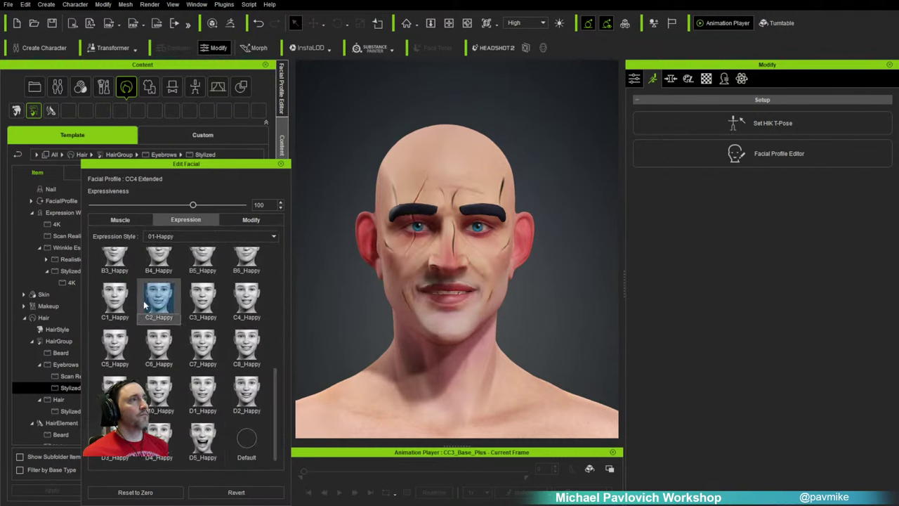
scroll(159, 316, up, 3)
click(202, 314)
click(202, 266)
click(246, 268)
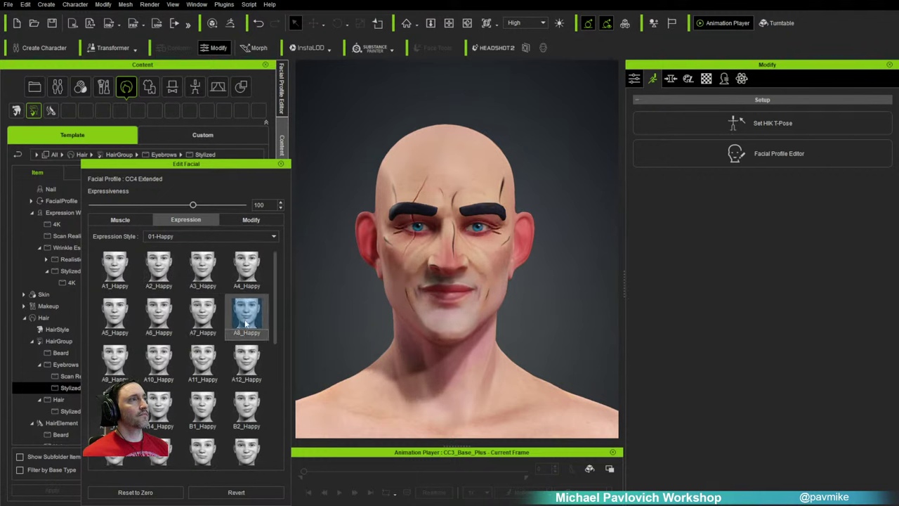
Step: Preview the A7_Happy expression and several 06-Surprise expressions on the character, including B6_Surprise, D2_Surprise and A6_Surprise
click(203, 312)
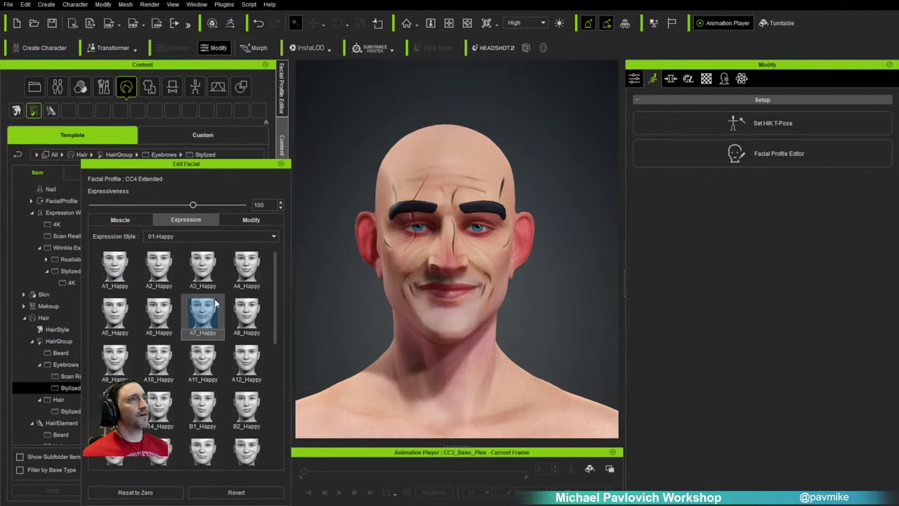
click(221, 237)
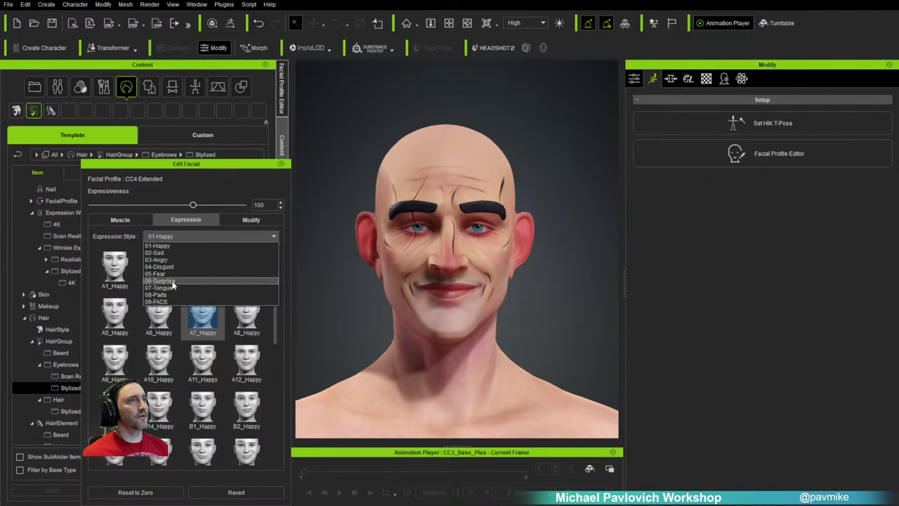
click(171, 280)
click(244, 450)
scroll(239, 393, down, 4)
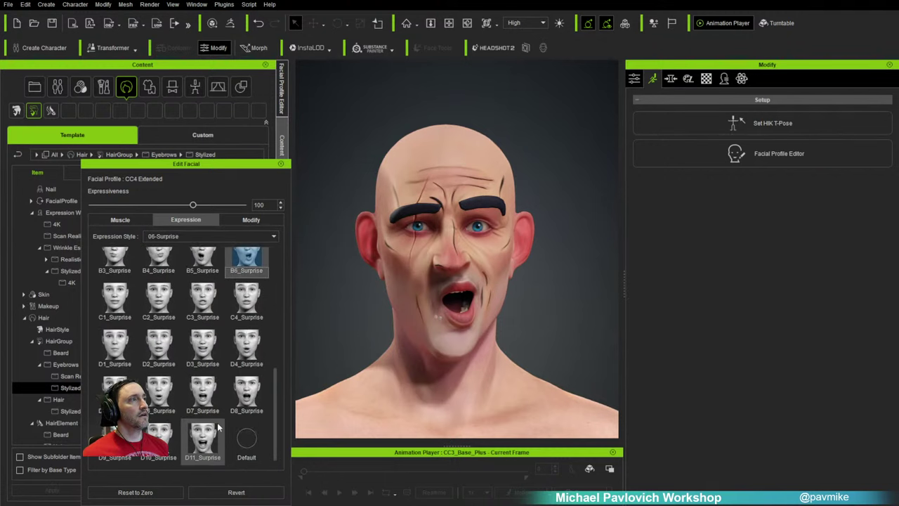
click(203, 439)
click(159, 344)
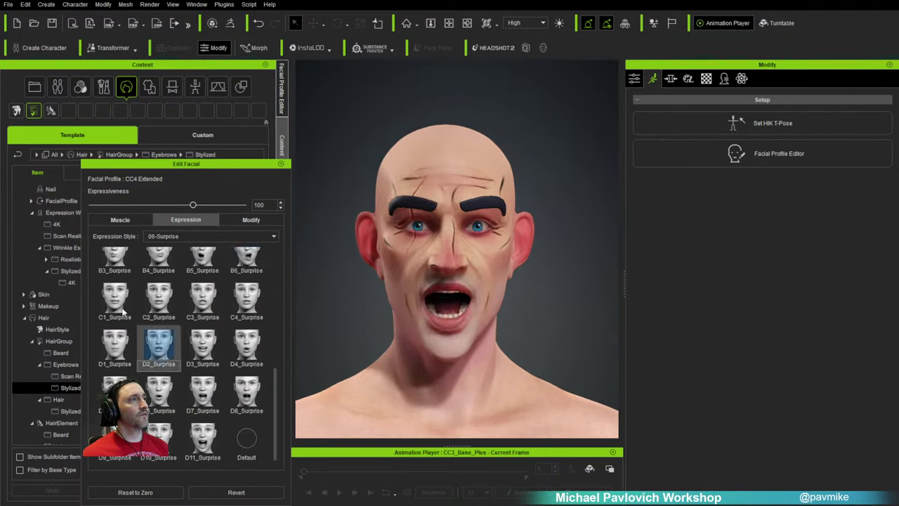
click(191, 295)
scroll(189, 302, up, 5)
click(159, 314)
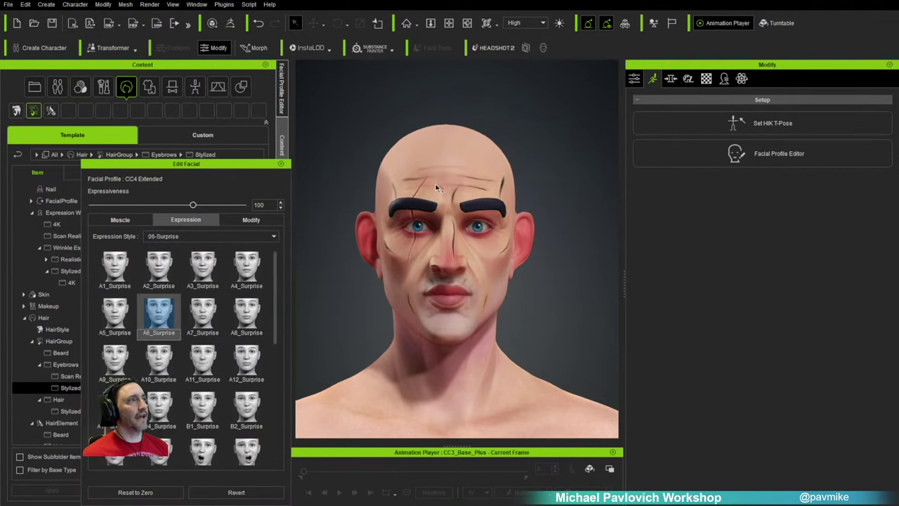
Step: Reset the face to zero, use muscle editing to raise both brows, scrunch the nose bridge and lower the jaw, and finish facial editing
click(132, 219)
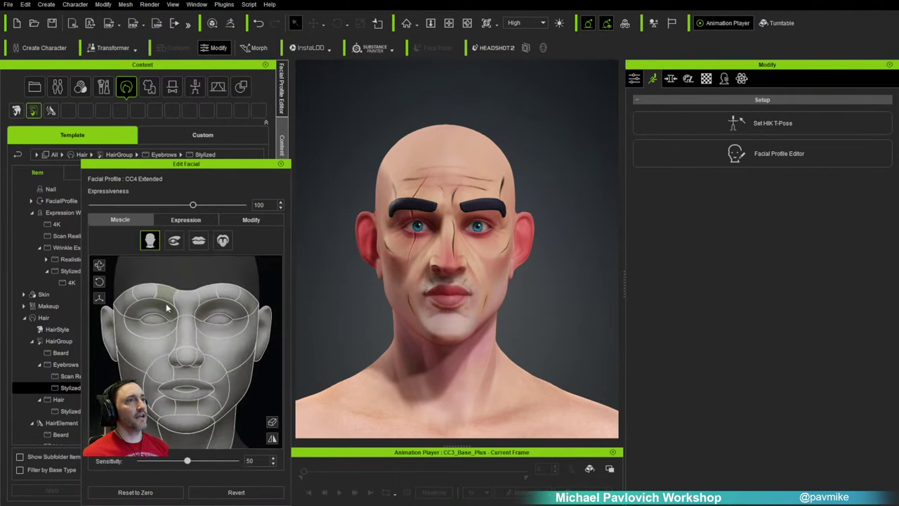
click(134, 492)
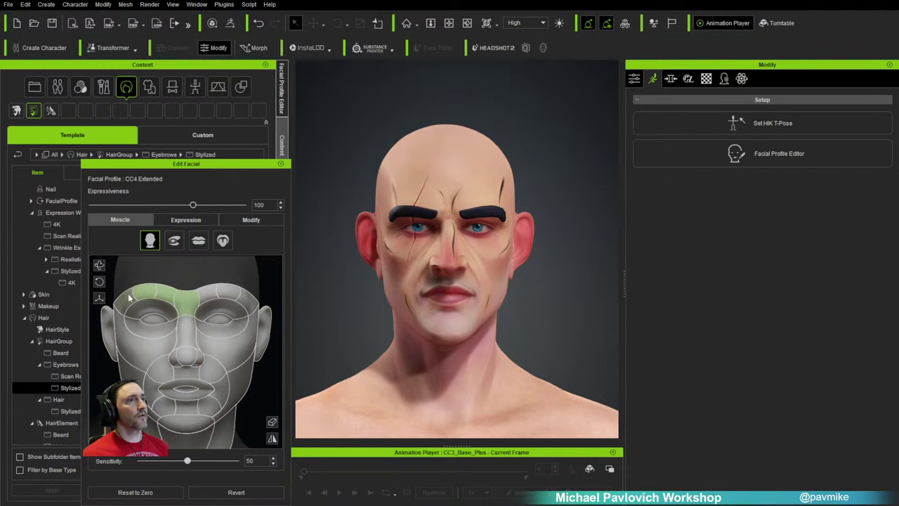
drag(196, 294, 185, 265)
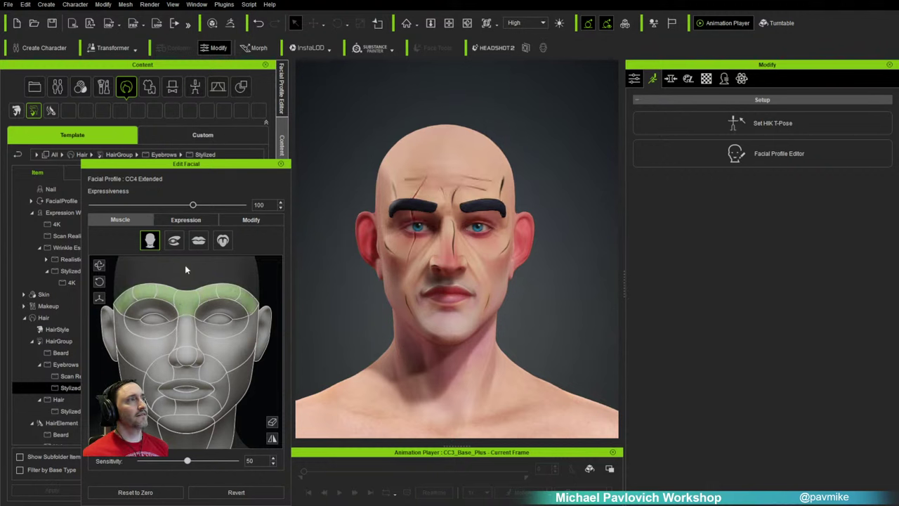
drag(189, 325, 188, 360)
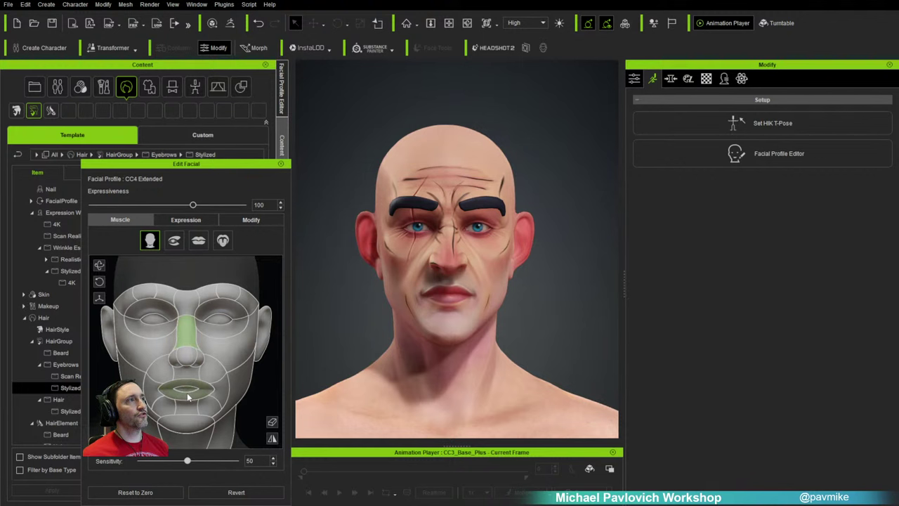
drag(188, 437, 174, 491)
click(174, 492)
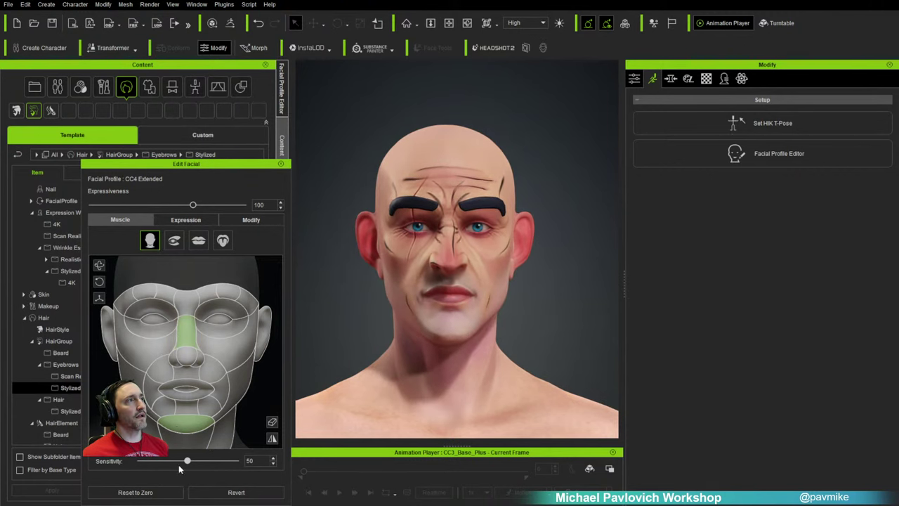
click(281, 164)
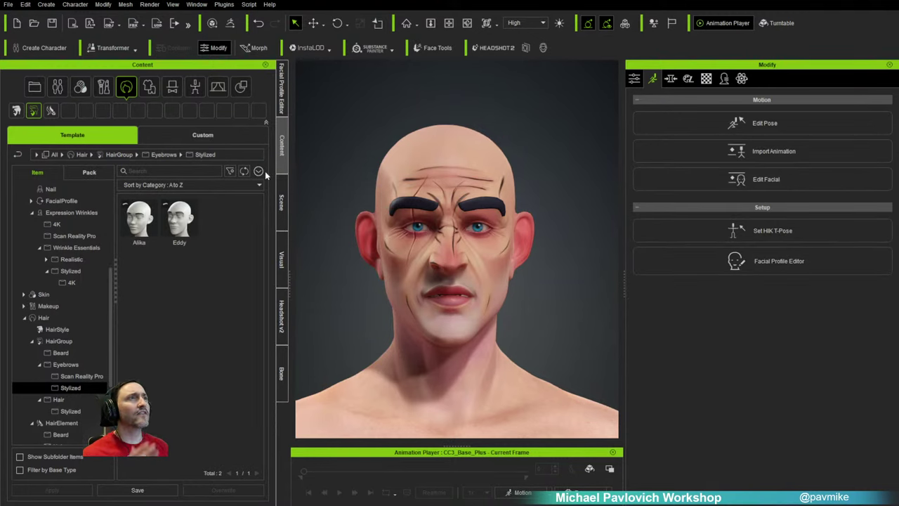
Step: Enable the Toon Shader in the visual settings with an edge width of 3 and an edge intensity of 81
click(282, 257)
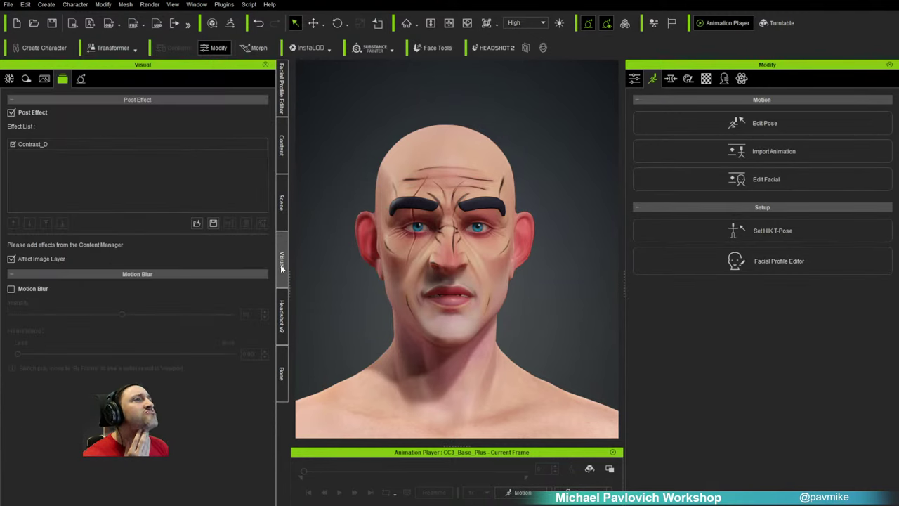
click(9, 79)
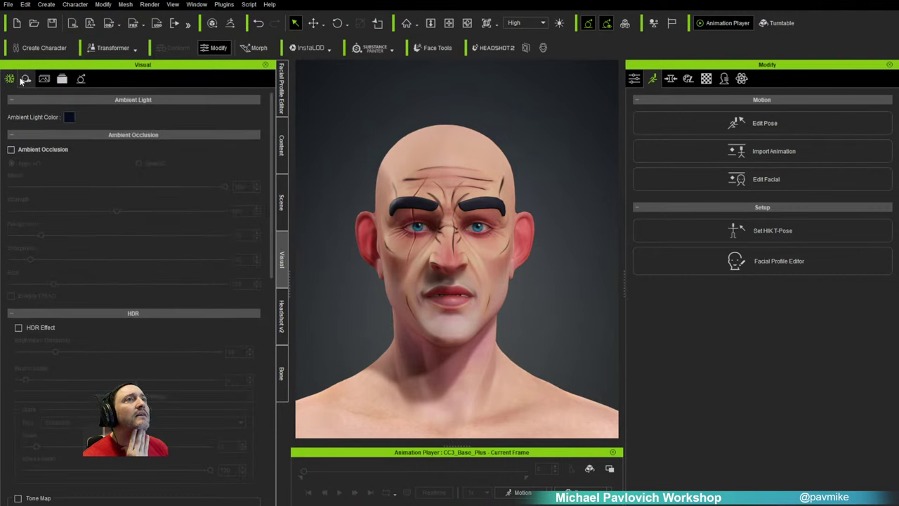
click(27, 79)
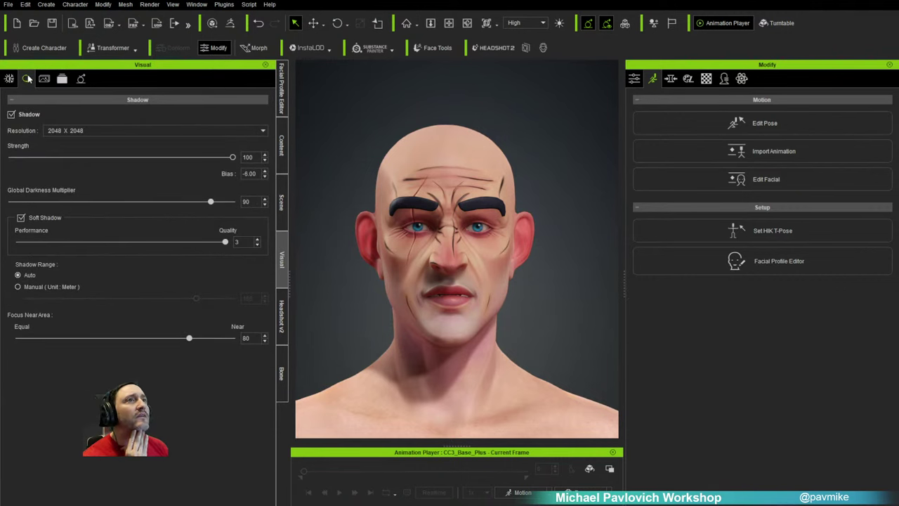
click(44, 79)
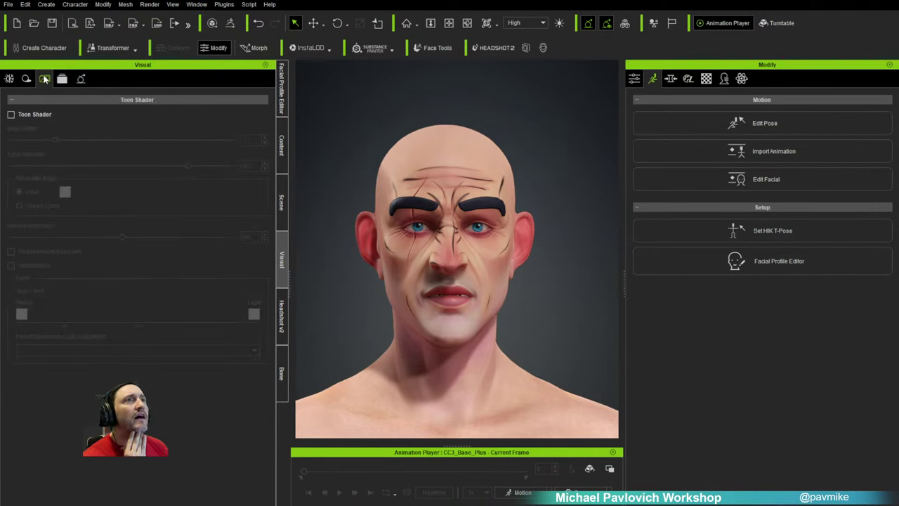
click(28, 117)
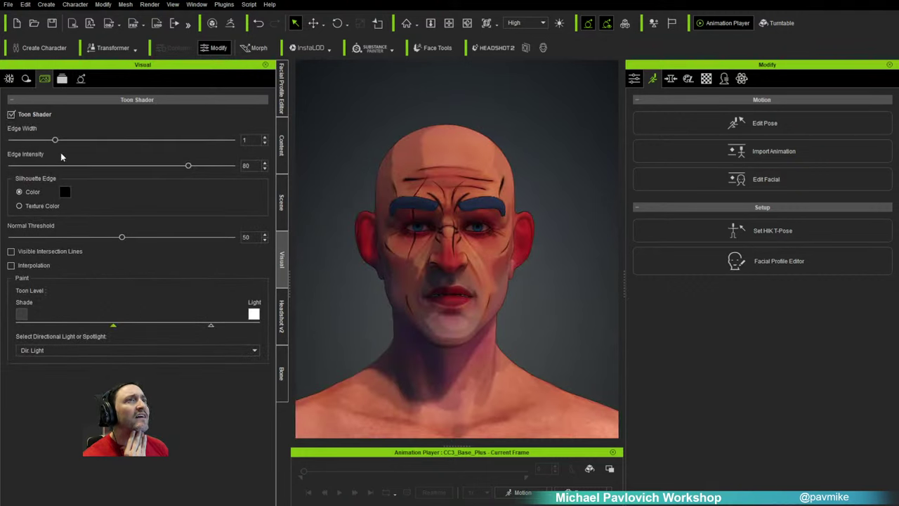
drag(55, 140, 144, 140)
mouse_move(190, 168)
mouse_down()
mouse_move(178, 173)
mouse_move(191, 173)
mouse_up()
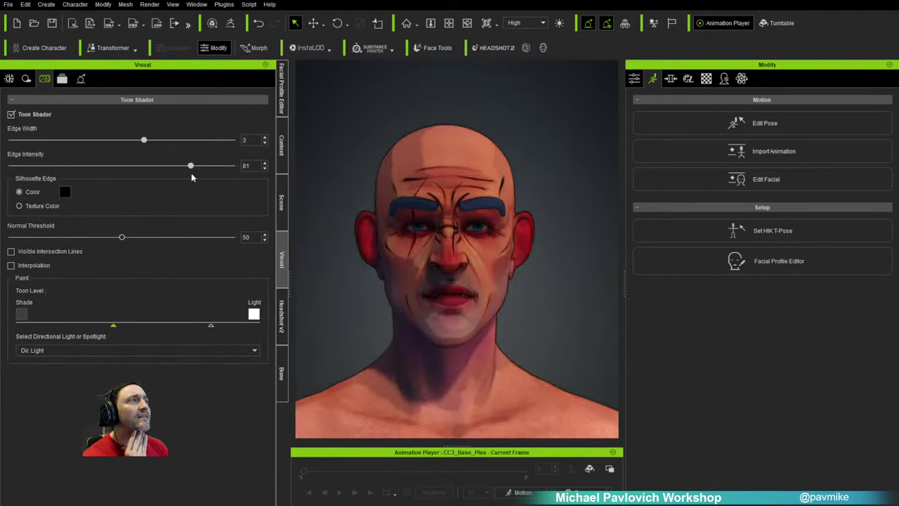
Step: Try out other colors for the toon shader's silhouette edge in the color picker
click(65, 193)
drag(441, 156, 206, 175)
drag(241, 220, 247, 191)
drag(315, 216, 327, 294)
click(269, 360)
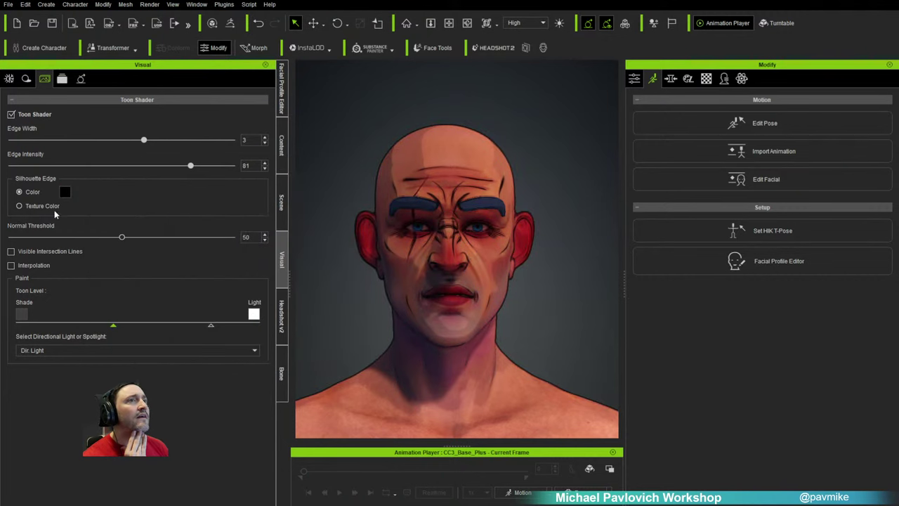
Step: Compare the Texture Color and Color options for the silhouette edge, ending on Color
click(39, 208)
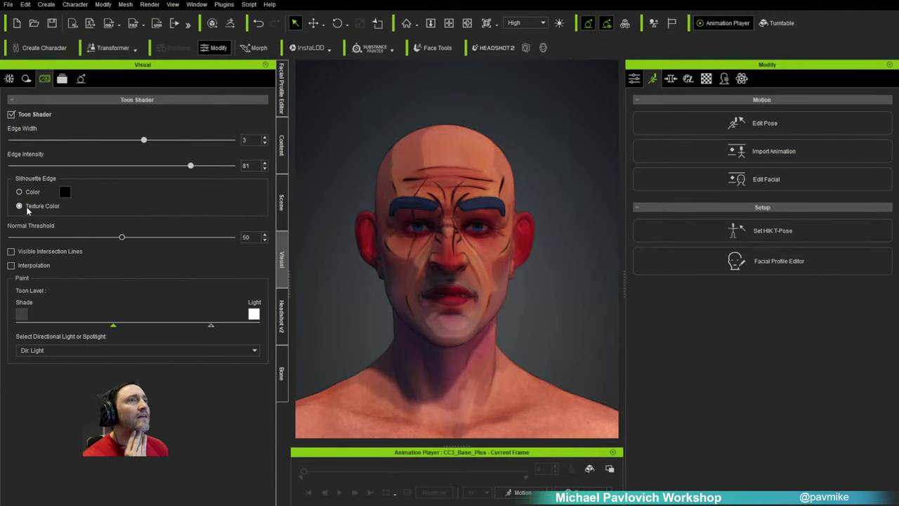
click(29, 195)
click(30, 210)
click(30, 196)
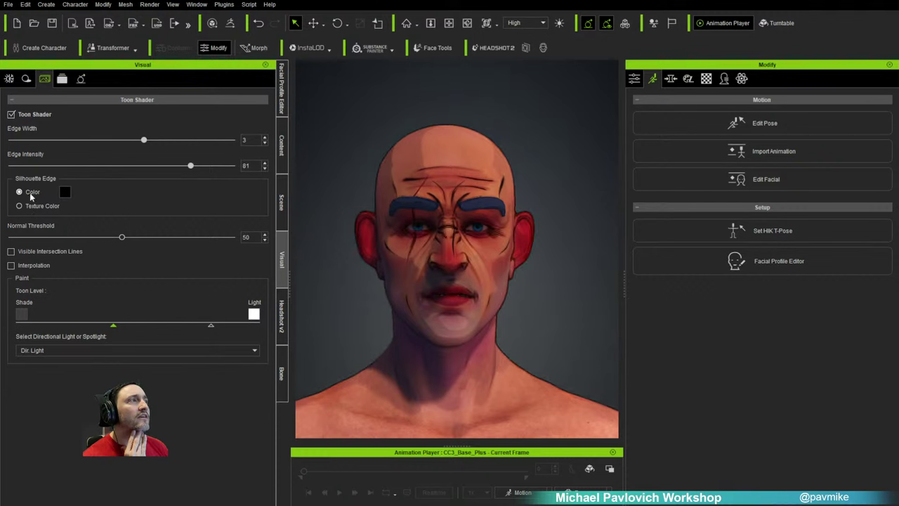
Step: Set the toon shader's normal threshold to 72, enable interpolation and spread the shade and light toon levels farther apart
mouse_move(186, 243)
mouse_down()
mouse_move(43, 246)
mouse_move(151, 246)
mouse_move(65, 251)
mouse_move(156, 257)
mouse_up()
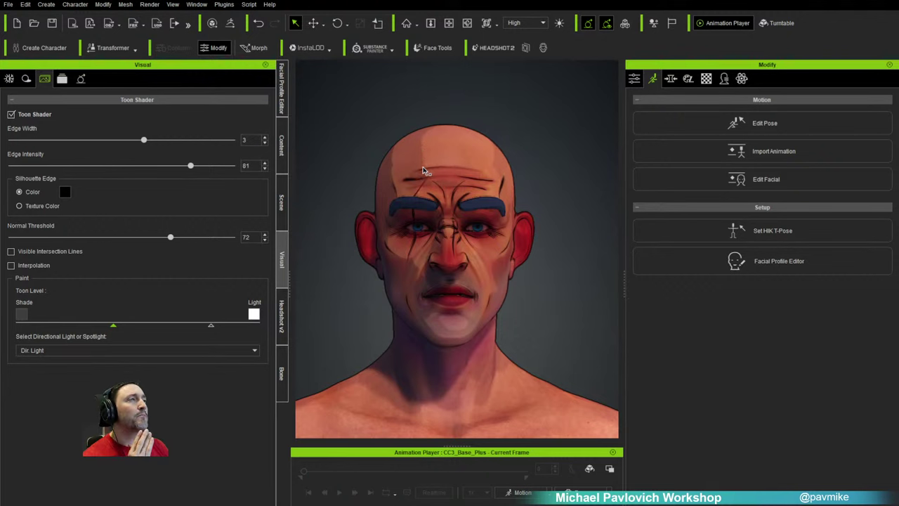
click(39, 265)
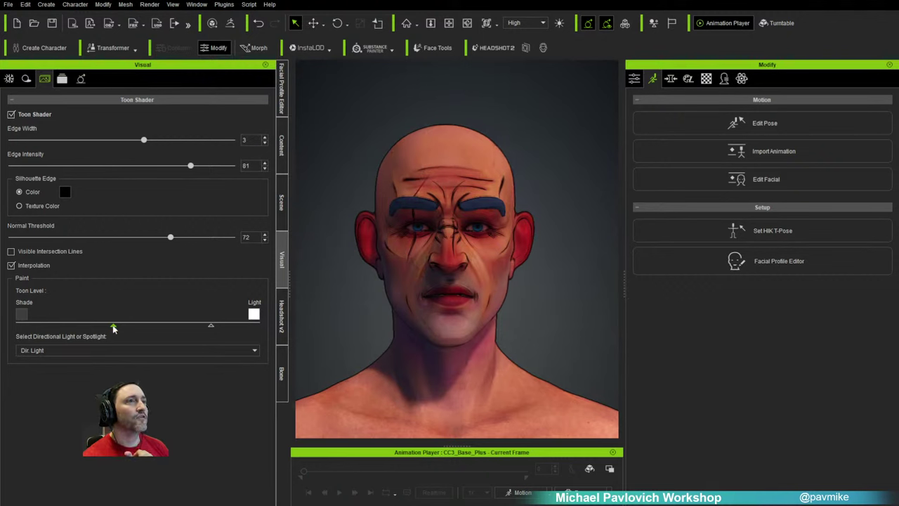
mouse_move(113, 325)
mouse_down()
mouse_move(147, 325)
mouse_move(14, 325)
mouse_move(83, 325)
mouse_move(70, 328)
mouse_up()
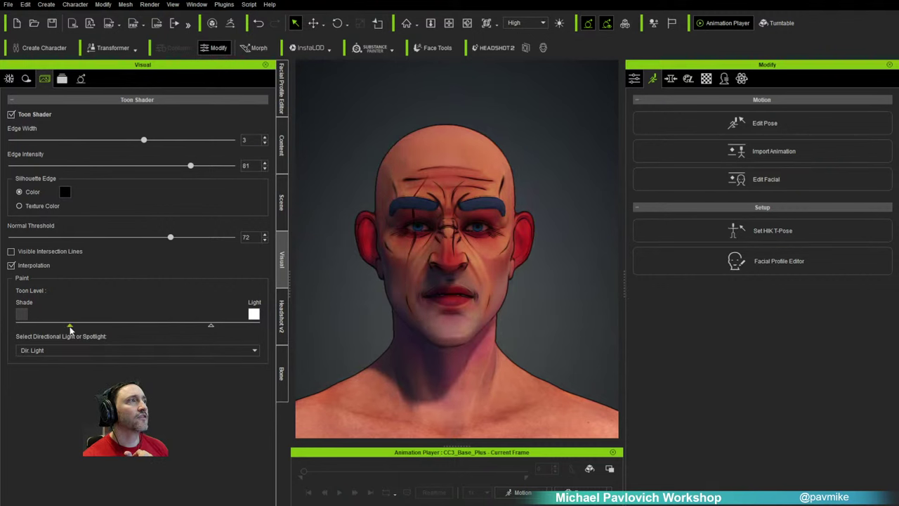
mouse_move(211, 327)
mouse_down()
mouse_move(187, 325)
mouse_move(227, 326)
mouse_up()
Step: Compare Fill, None and Dir. Light as the light that drives the toon shading, ending on Dir. Light
click(44, 349)
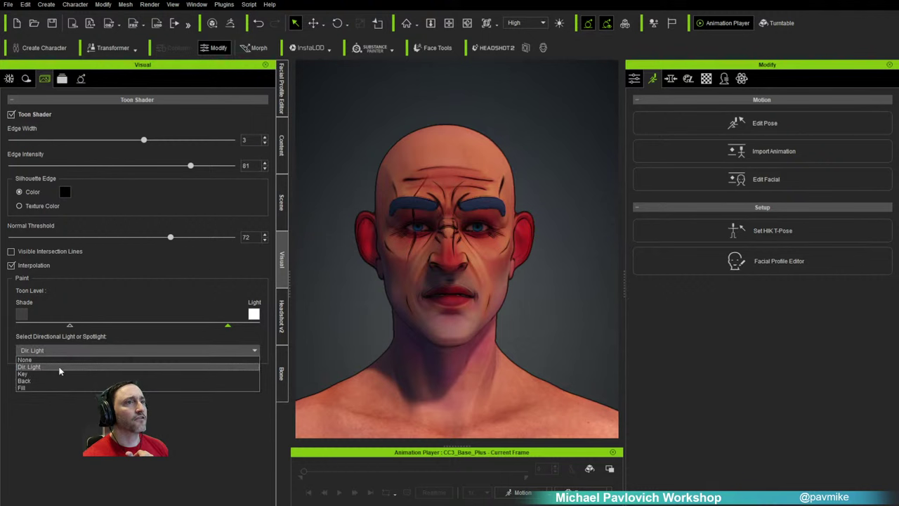
click(59, 366)
click(59, 355)
click(48, 391)
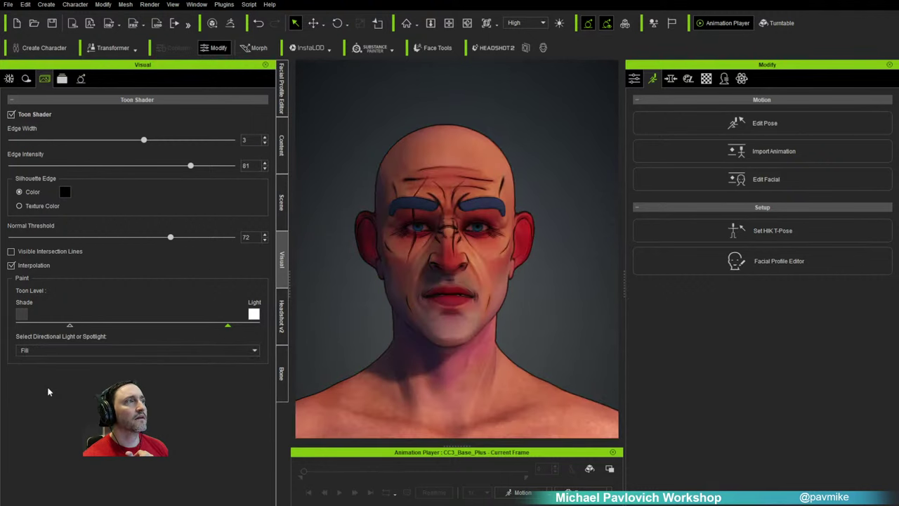
click(47, 353)
click(44, 358)
click(49, 350)
click(43, 366)
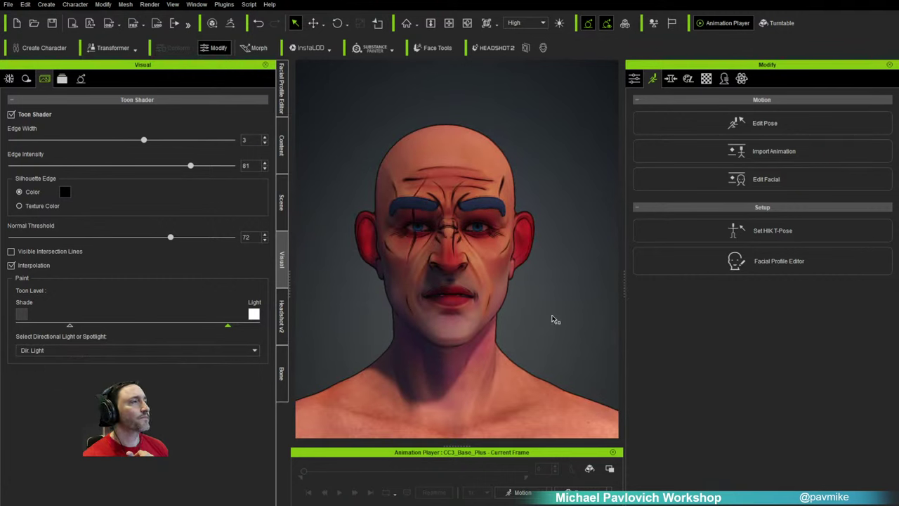
Step: Check the toon-shaded head from a three-quarter angle, turn off the Toon Shader and return to a near-frontal view
right_drag(556, 316, 396, 248)
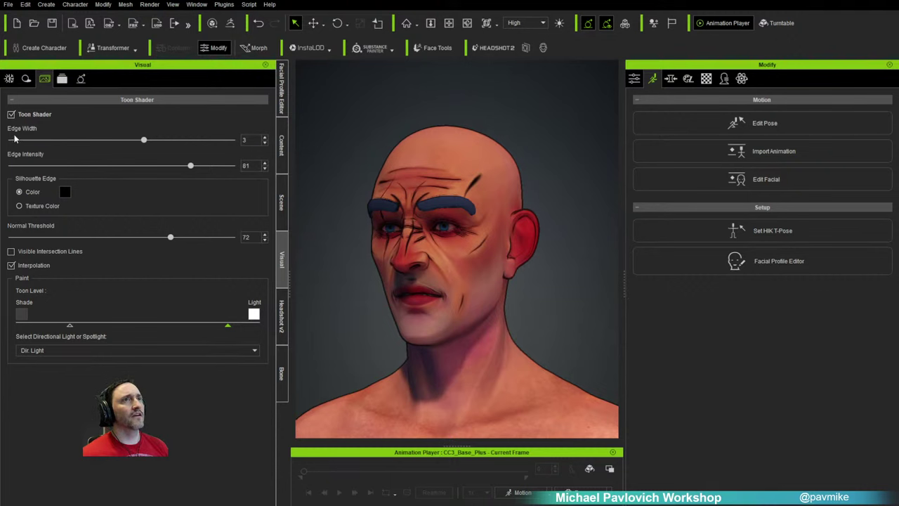
click(10, 113)
right_drag(492, 243, 576, 259)
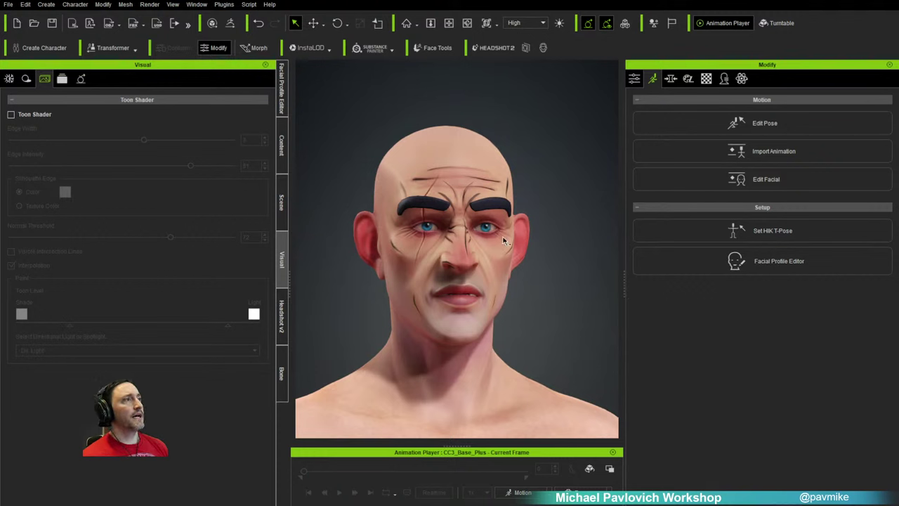
Step: Open another saved project and load it with the Replace All option
click(7, 4)
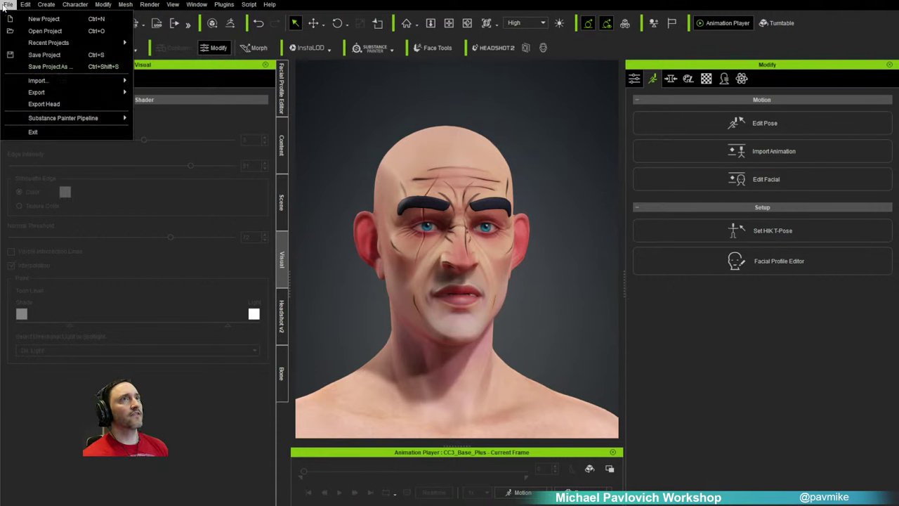
click(34, 33)
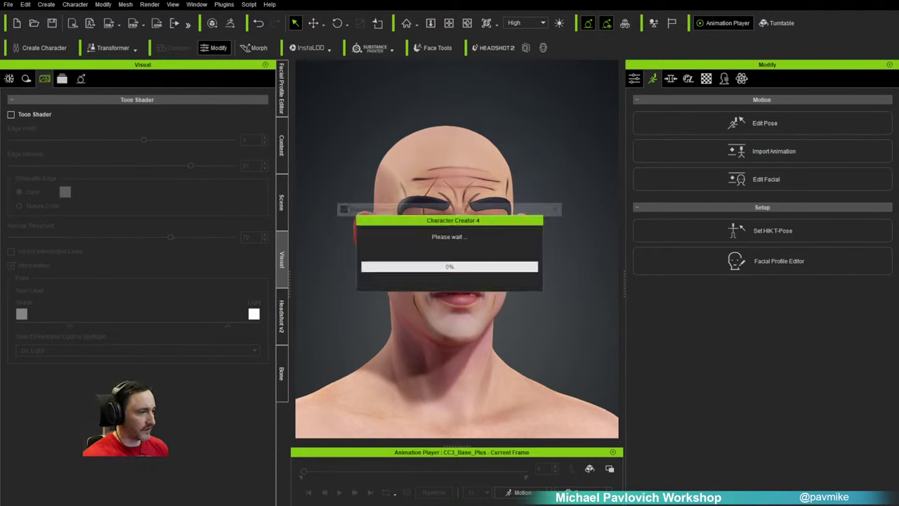
click(434, 275)
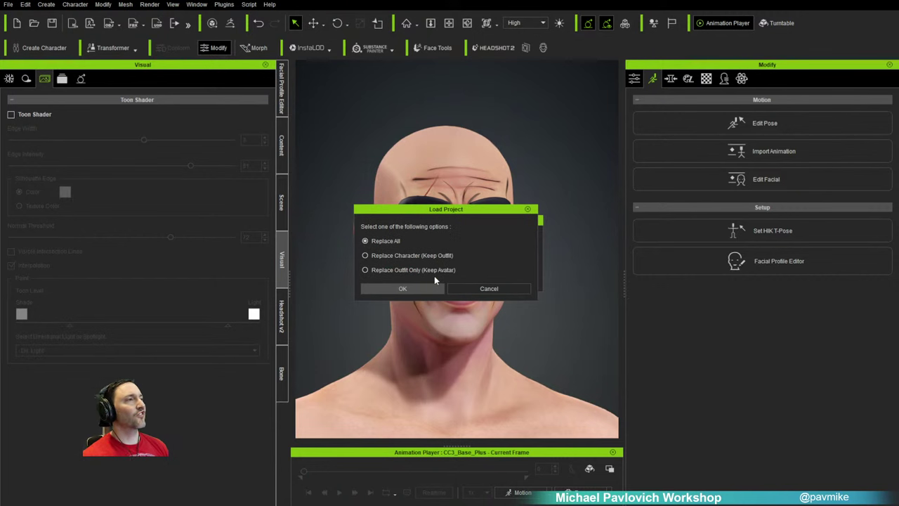
click(399, 289)
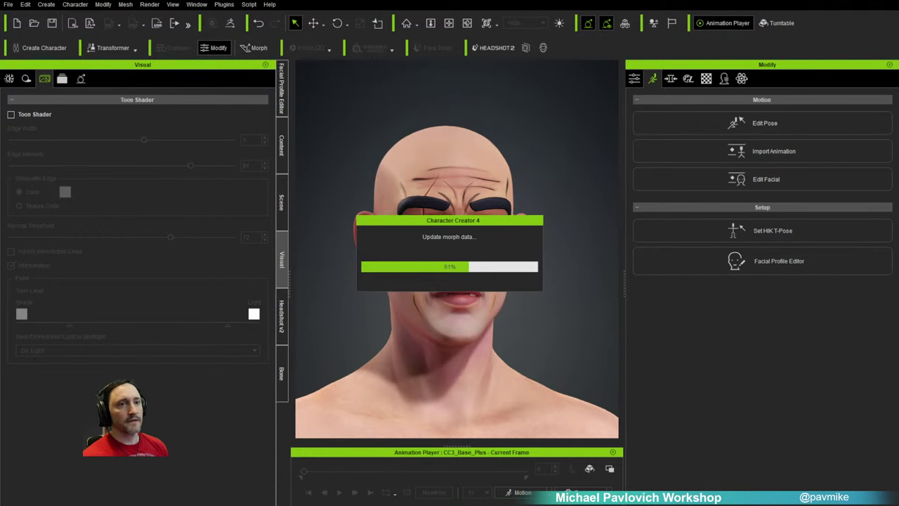
Step: Switch to the browser, move its window over the workspace and look through the YouTube channel's playlists around Reallusion Character Creator & ZBrush
drag(898, 112, 556, 82)
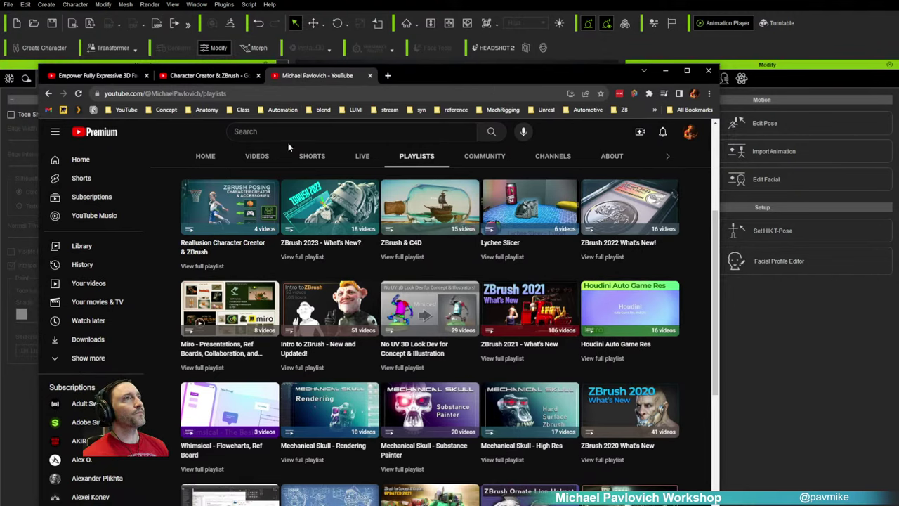
drag(424, 73, 370, 81)
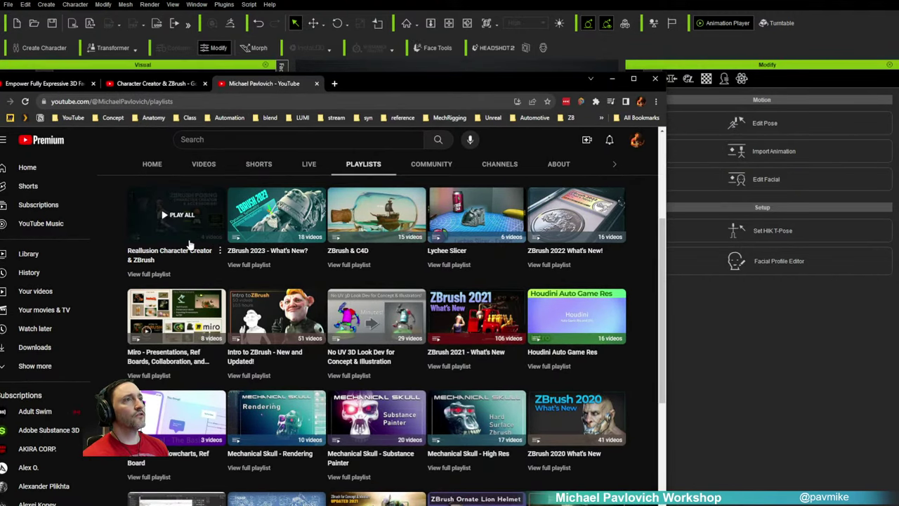
scroll(274, 287, down, 2)
scroll(274, 288, up, 5)
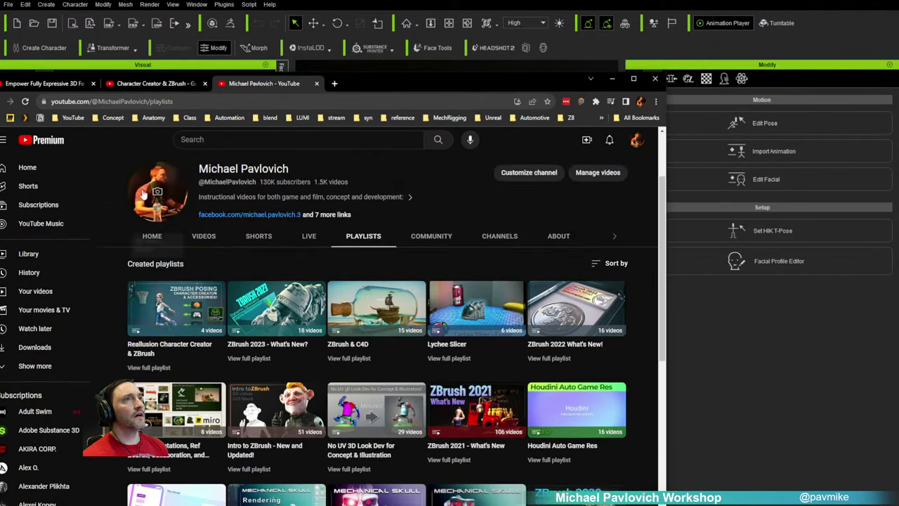
Step: Open the channel's Character Creator & ZBrush - Goblin and Troll Giant Process video and skip to about 3:21 on importing animation
click(204, 235)
scroll(208, 242, down, 2)
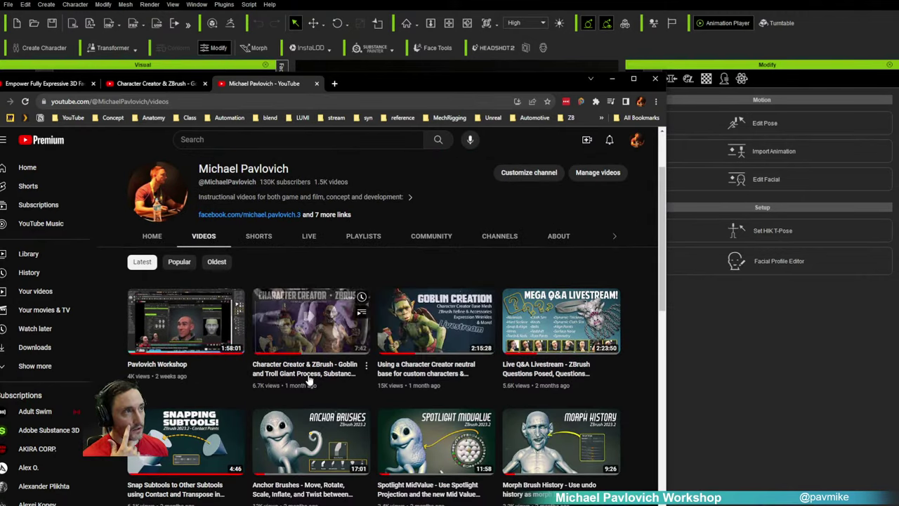
click(336, 374)
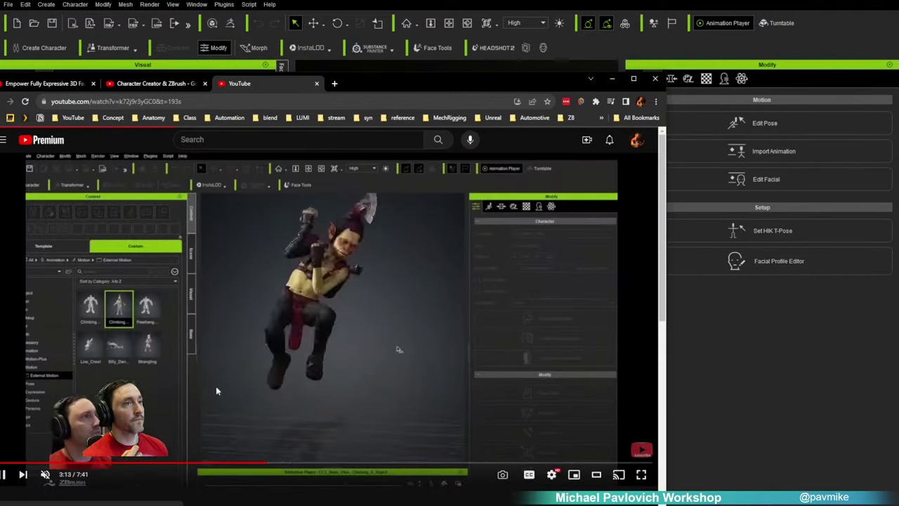
drag(53, 464, 258, 466)
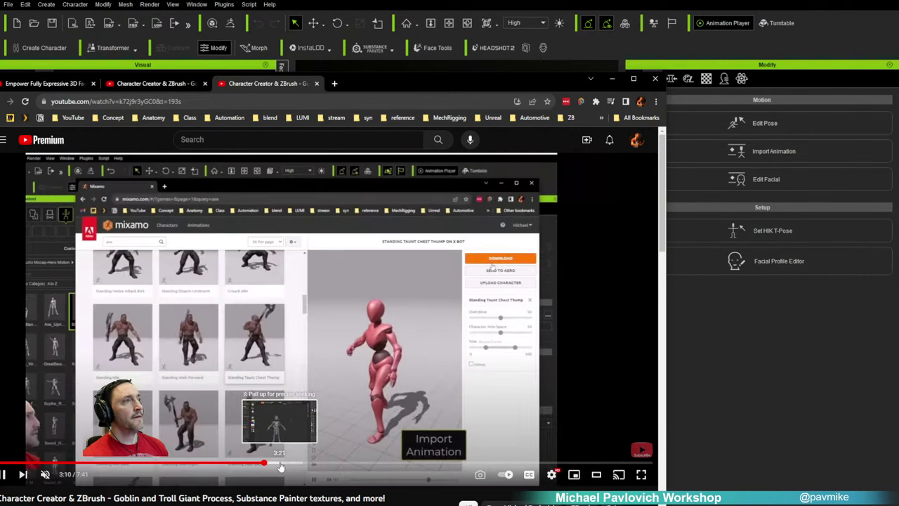
click(280, 464)
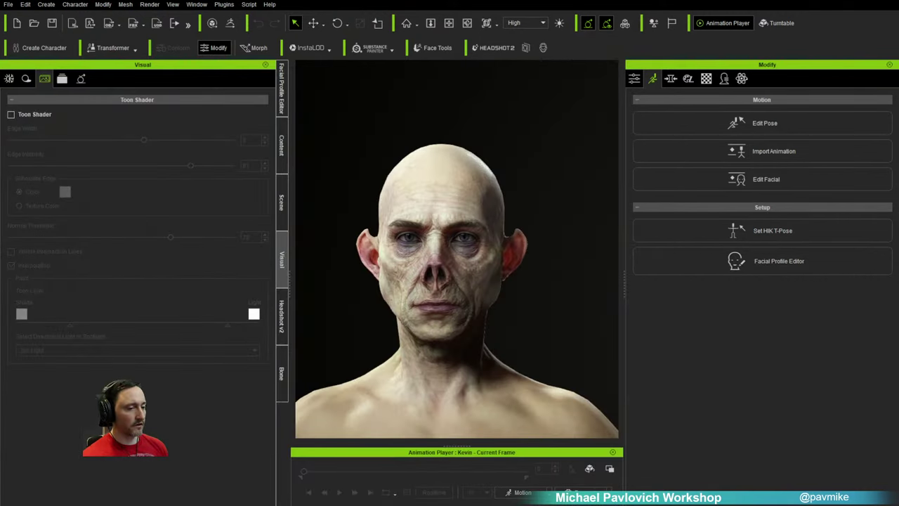
Step: Return to Character Creator and add the Goblin2 helmet from the custom head accessories to the character
click(283, 131)
click(190, 134)
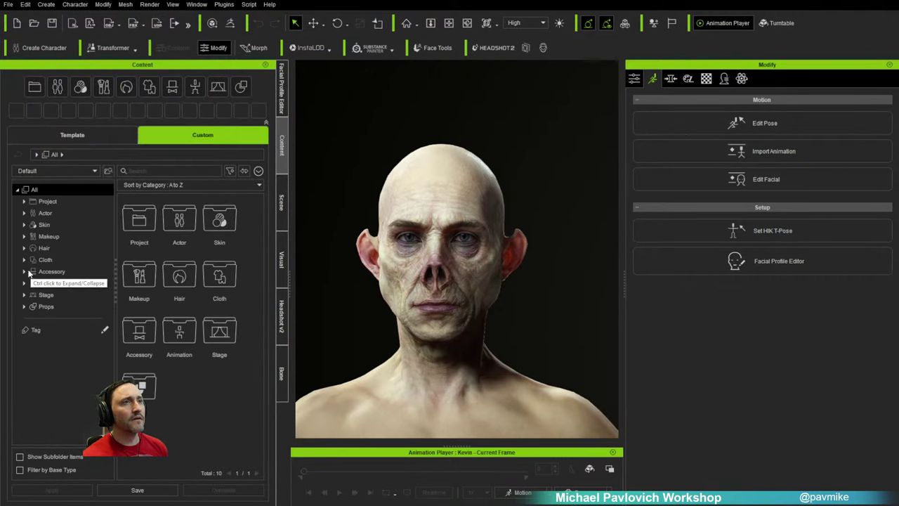
click(25, 271)
double_click(50, 259)
click(49, 388)
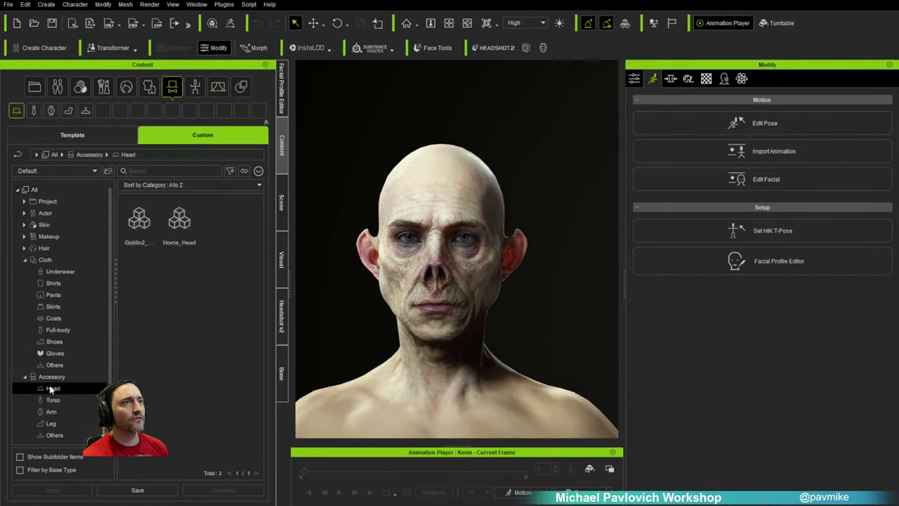
double_click(141, 219)
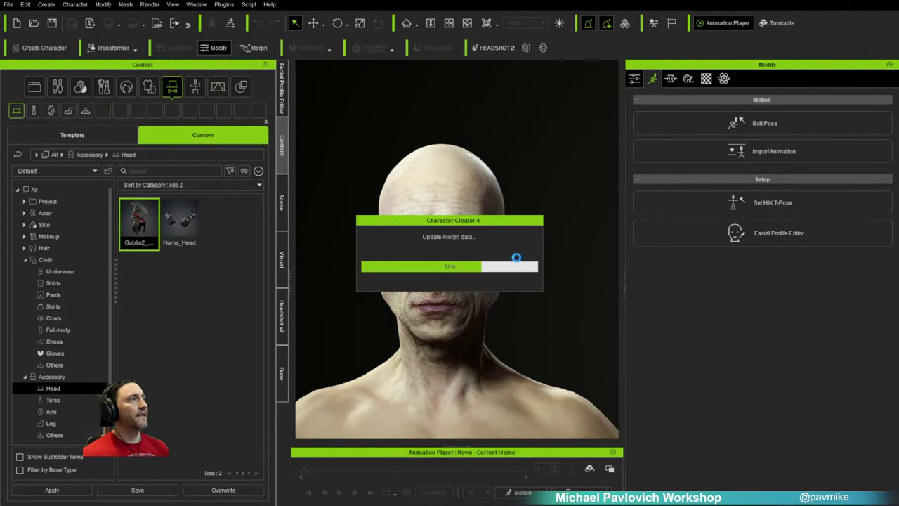
alt+drag(521, 257, 370, 272)
scroll(370, 272, down, 3)
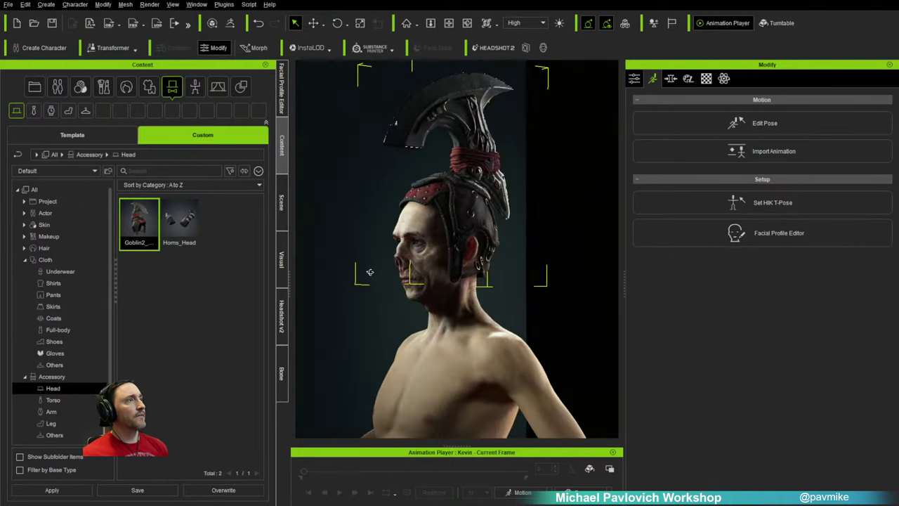
Step: Nudge the helmet slightly toward the face, and shift it slightly sideways as seen from behind
key(e)
key(w)
alt+drag(412, 248, 441, 259)
alt+right_drag(441, 259, 428, 219)
alt+drag(429, 219, 374, 250)
key(e)
key(r)
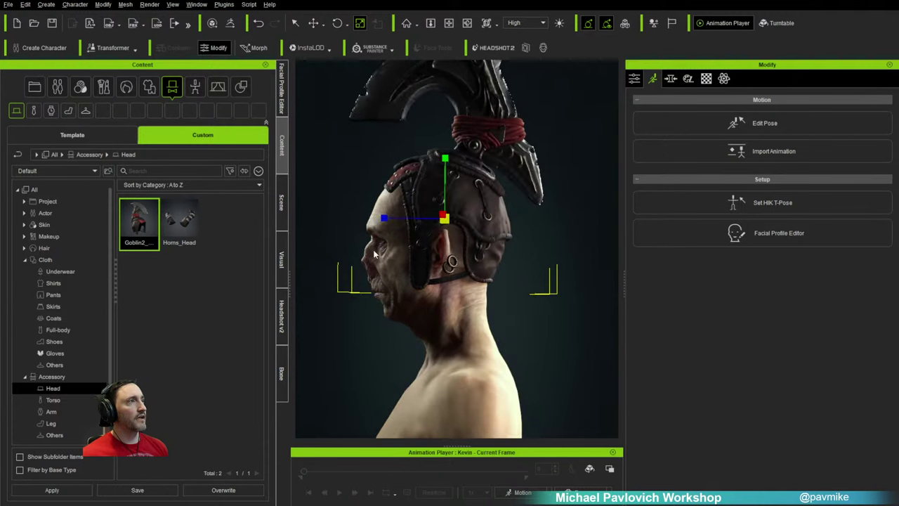
key(w)
drag(500, 219, 496, 218)
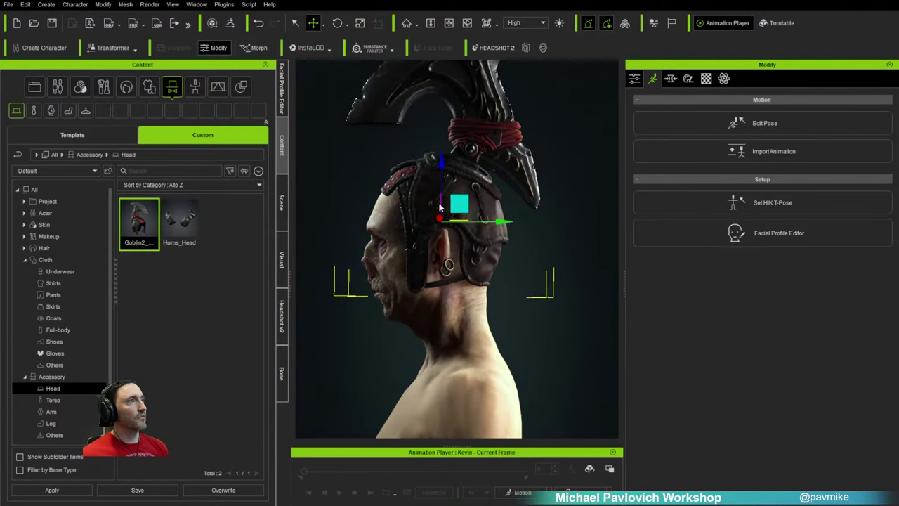
right_drag(457, 204, 445, 225)
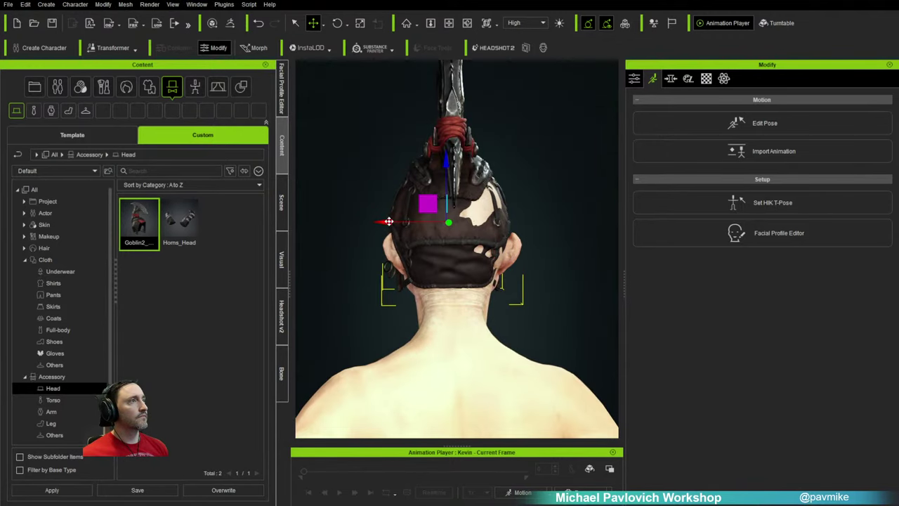
drag(389, 221, 393, 221)
Step: Move the helmet slightly toward the back of the head and check its fit from the front
right_drag(383, 232, 544, 248)
key(e)
key(r)
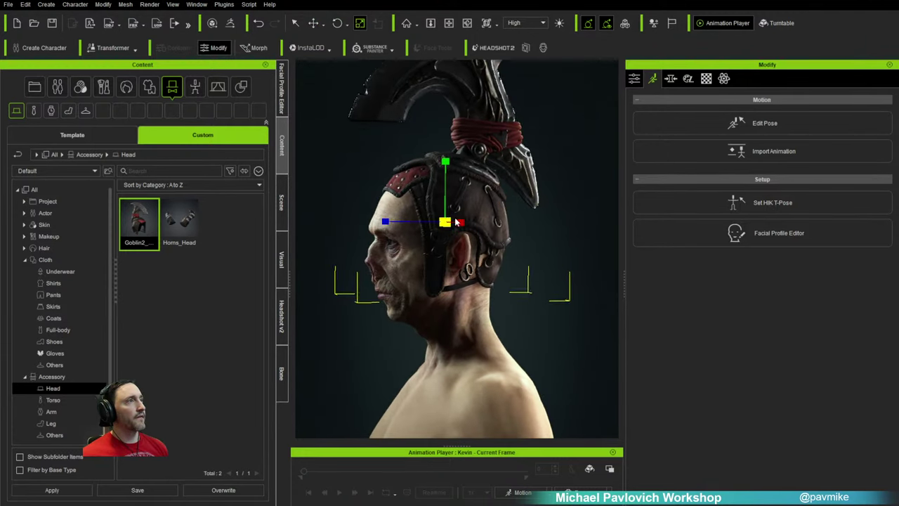
right_drag(453, 224, 392, 220)
key(w)
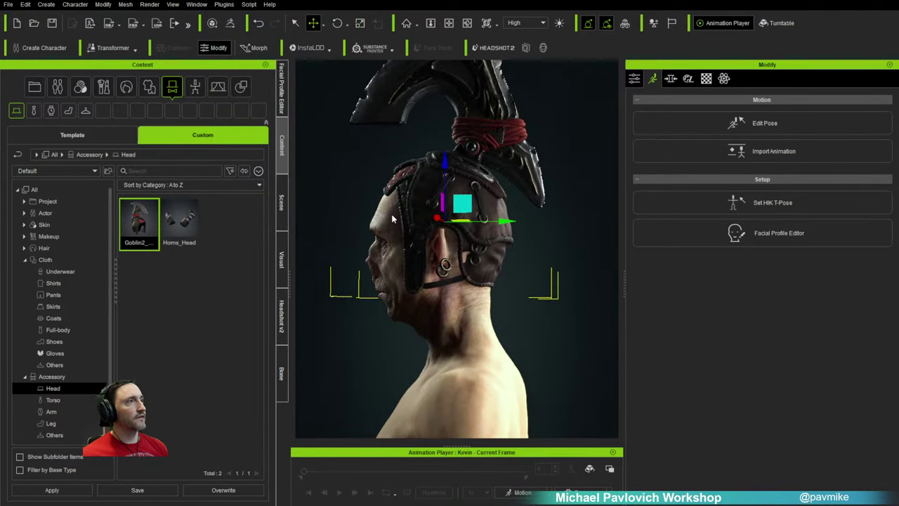
drag(512, 221, 515, 221)
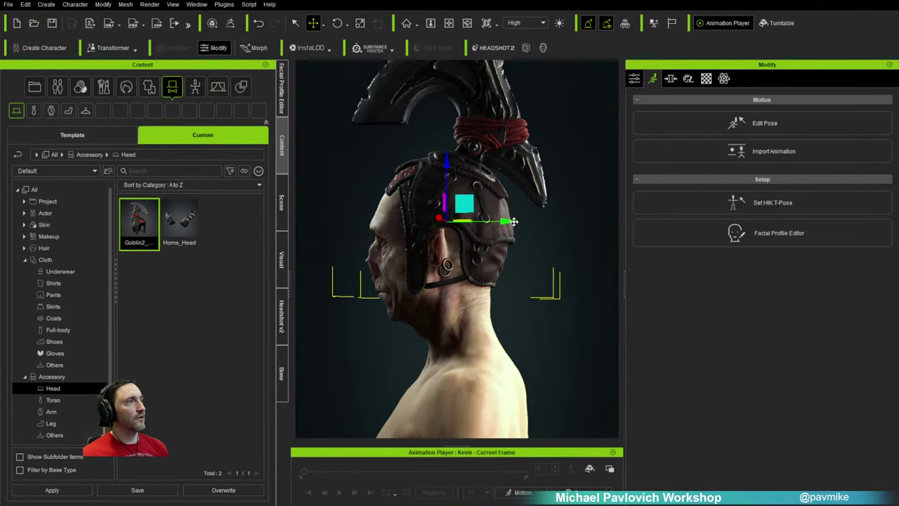
right_drag(396, 243, 464, 255)
right_drag(481, 295, 547, 288)
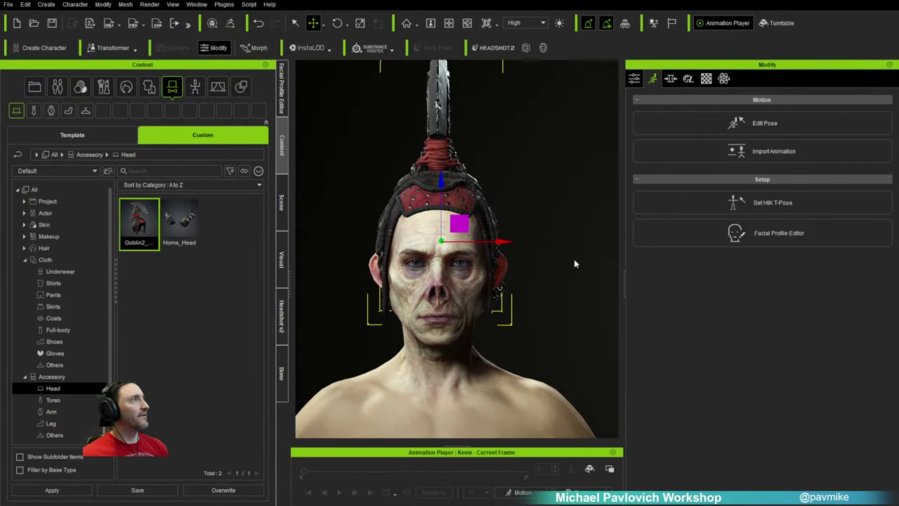
Step: Edit the helmet's mesh in Vertex mode and select both earring hoops completely by growing a partial vertex selection
click(634, 78)
click(744, 161)
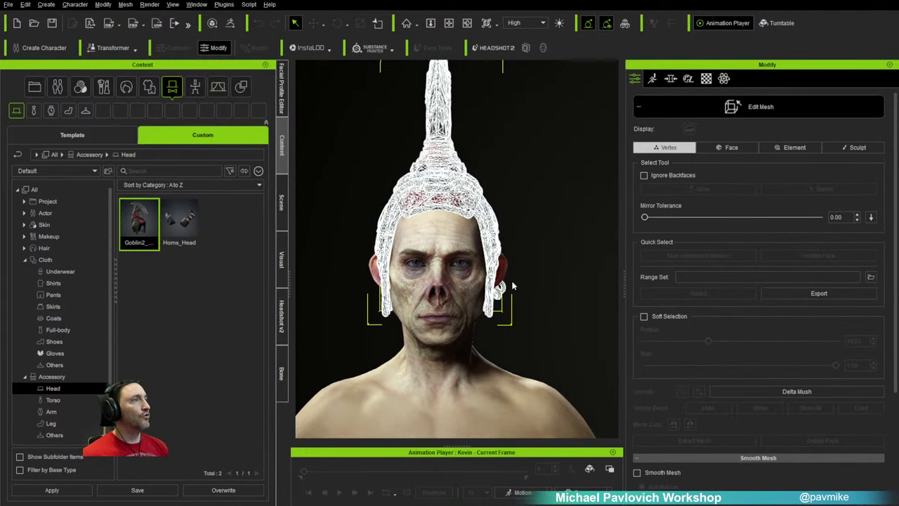
middle_drag(512, 285, 488, 236)
scroll(401, 233, up, 6)
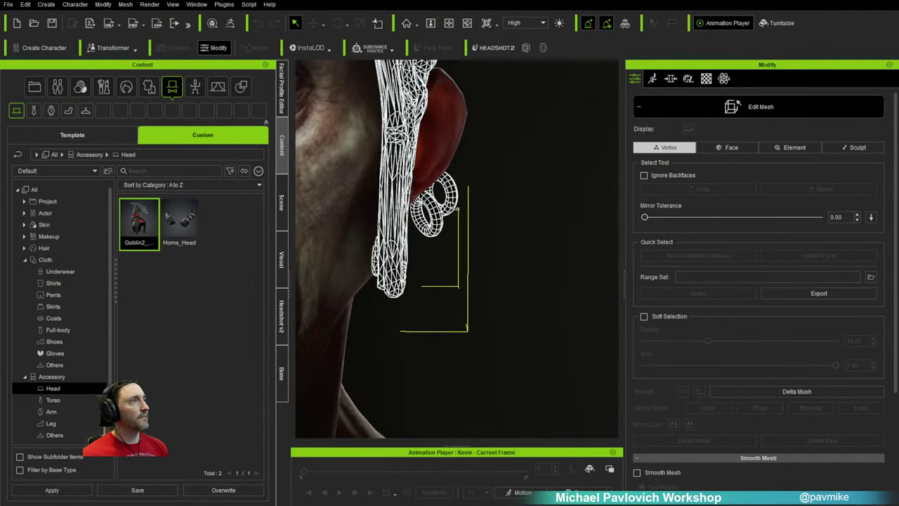
drag(469, 195, 430, 240)
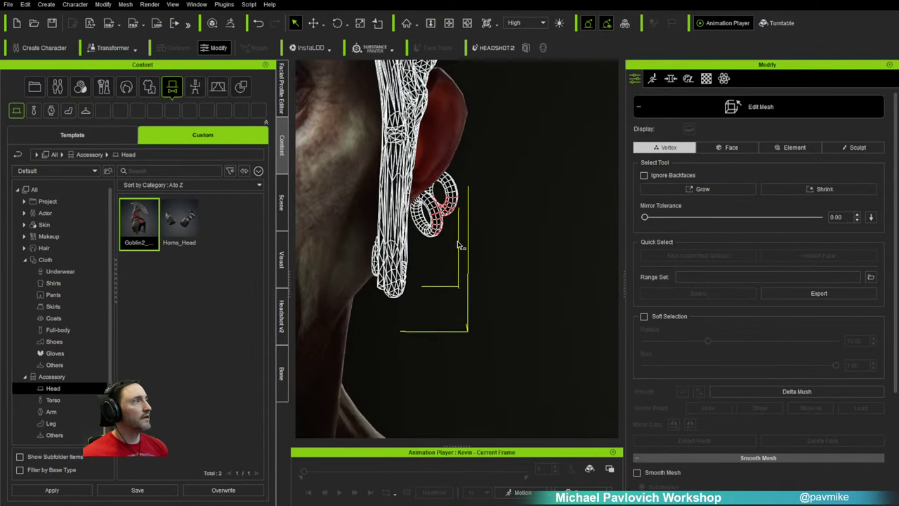
click(702, 189)
click(702, 189)
click(688, 189)
Step: Move the selected hoops forward and inward against the earlobe, finish the mesh edit and frame the upper body
right_drag(533, 213, 304, 212)
key(w)
right_drag(544, 232, 445, 210)
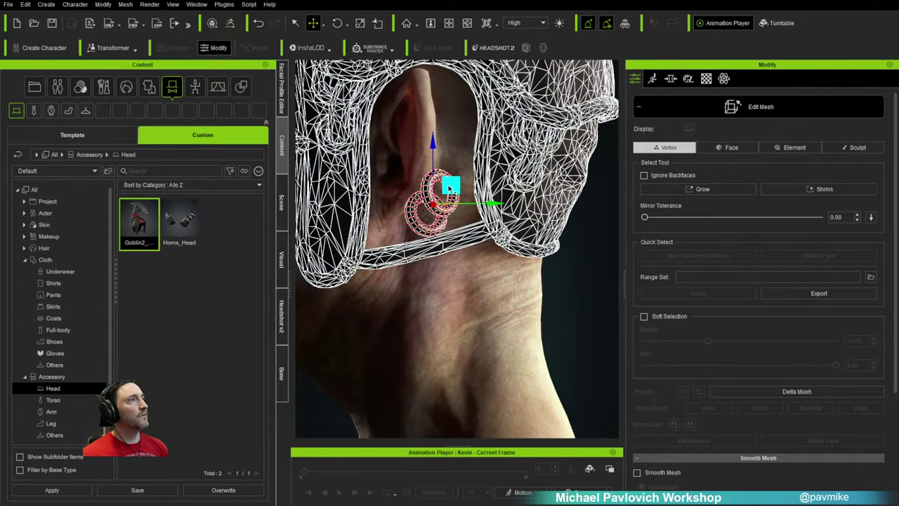
drag(449, 190, 430, 189)
alt+right_drag(536, 266, 618, 259)
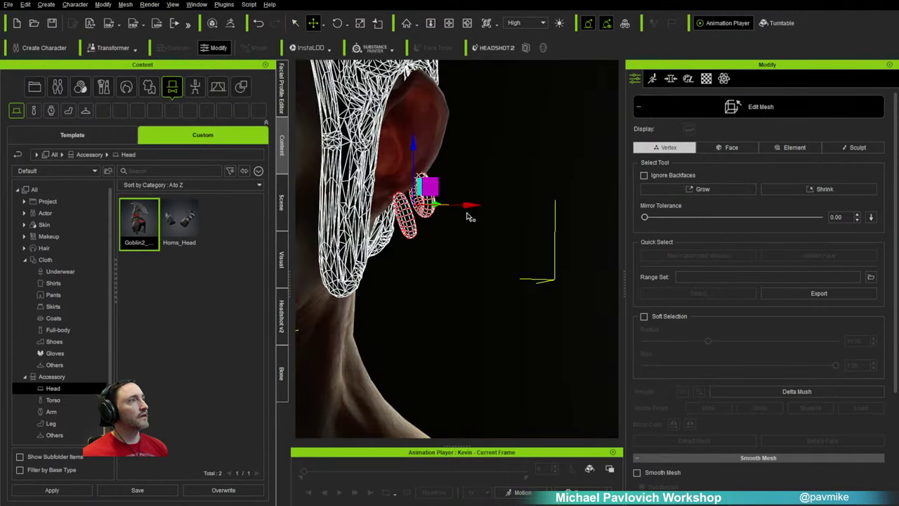
drag(433, 189, 422, 190)
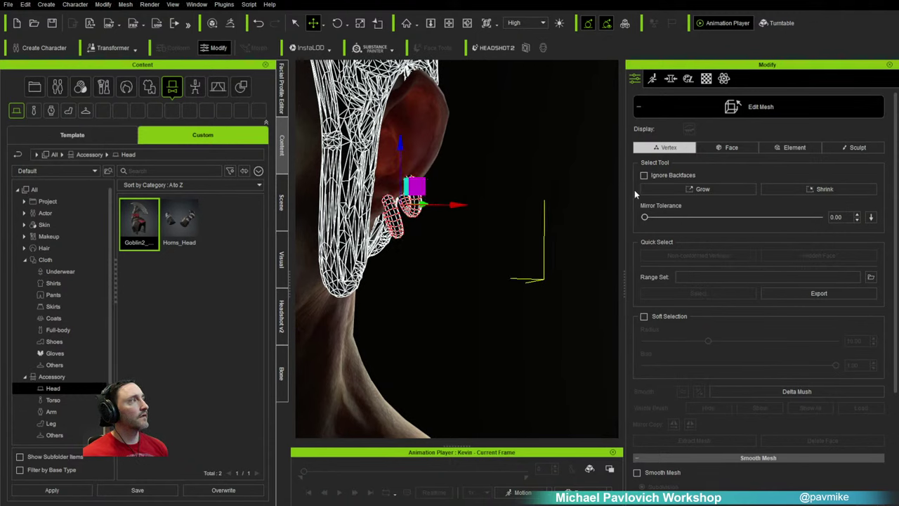
click(708, 111)
scroll(500, 217, down, 4)
key(f)
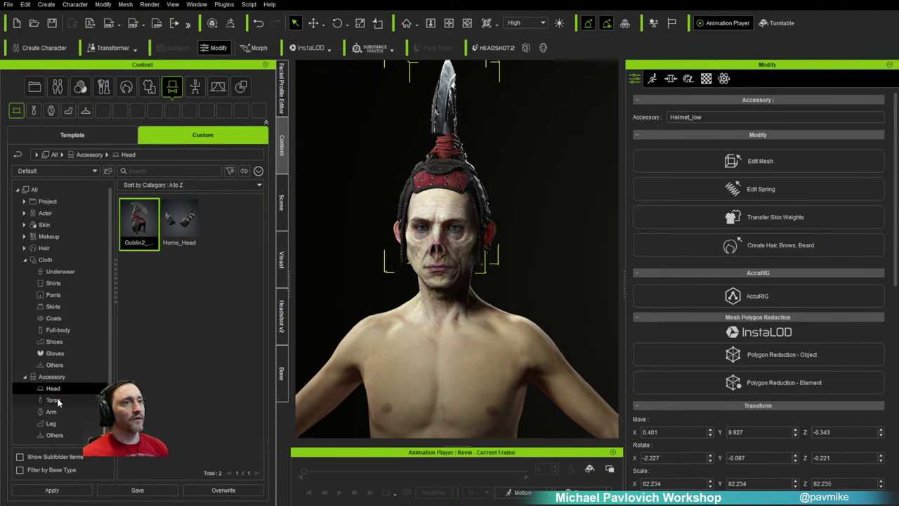
Step: Dress the character in the custom Goblin2 shirt and the Goblin2_Pants_001 trousers
click(53, 284)
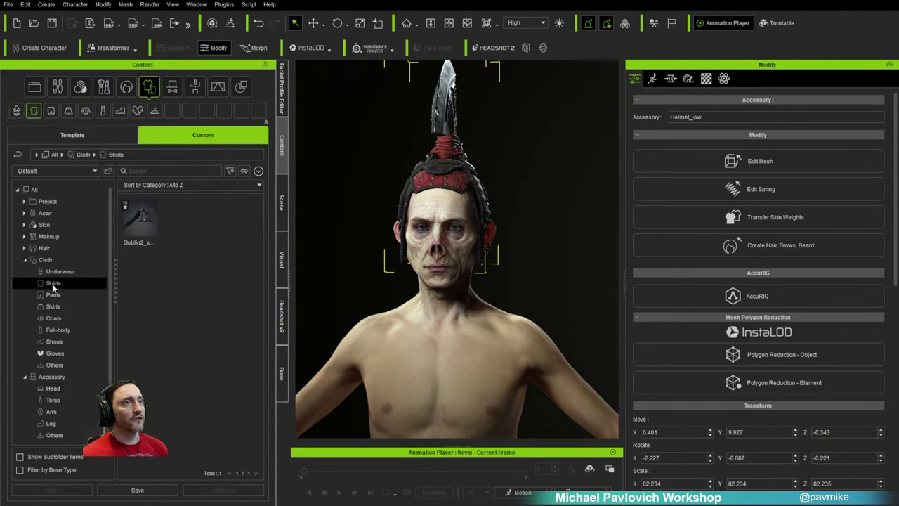
double_click(139, 224)
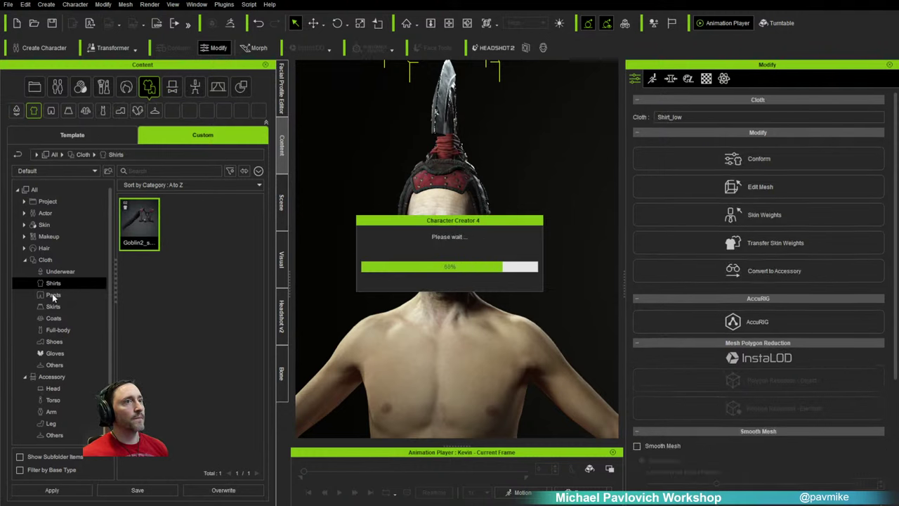
click(53, 295)
double_click(139, 223)
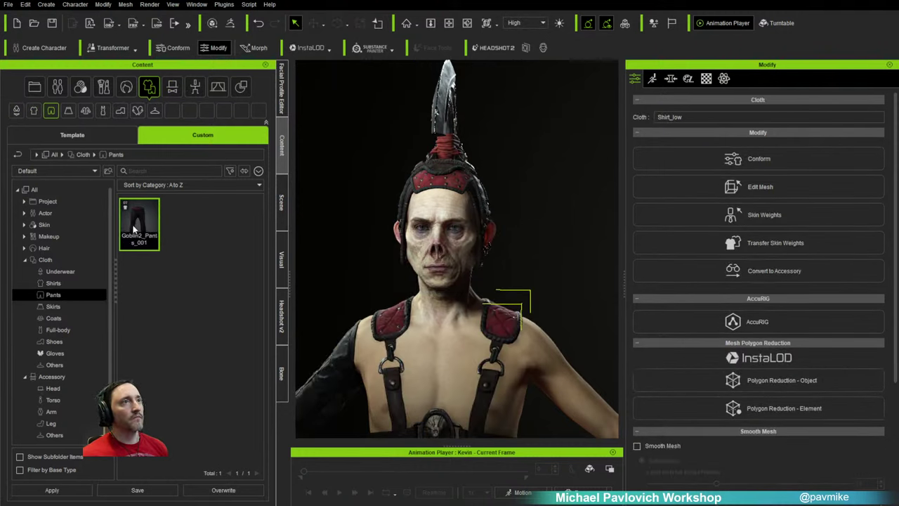
Step: Look through the custom skirts, coats and full-body clothing, and try the Goblin2 shoes on the character
click(61, 307)
click(59, 319)
click(61, 329)
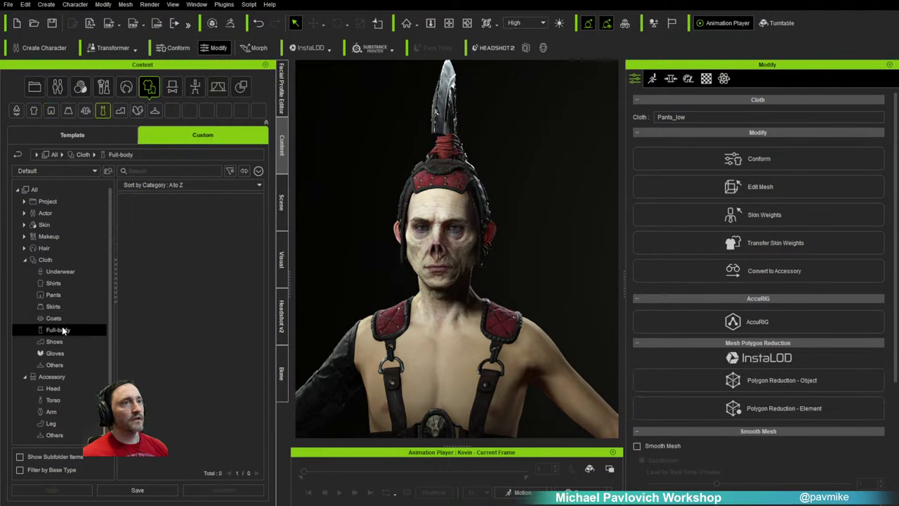
click(55, 341)
double_click(146, 242)
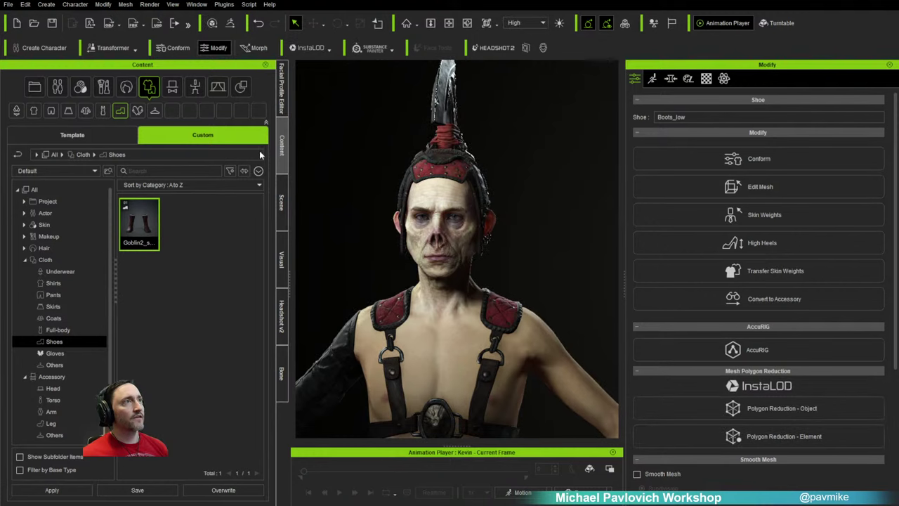
Step: Delete the Boots_low item from the character in the scene
click(282, 191)
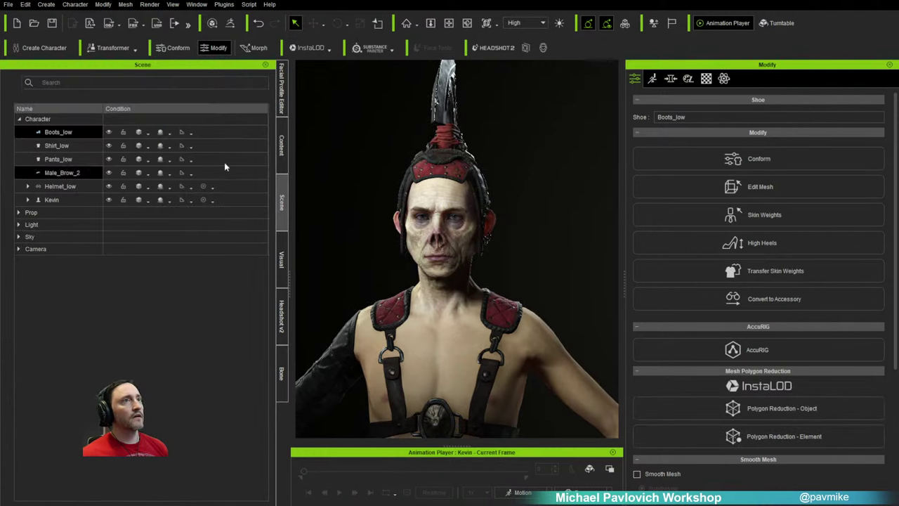
click(63, 146)
click(66, 133)
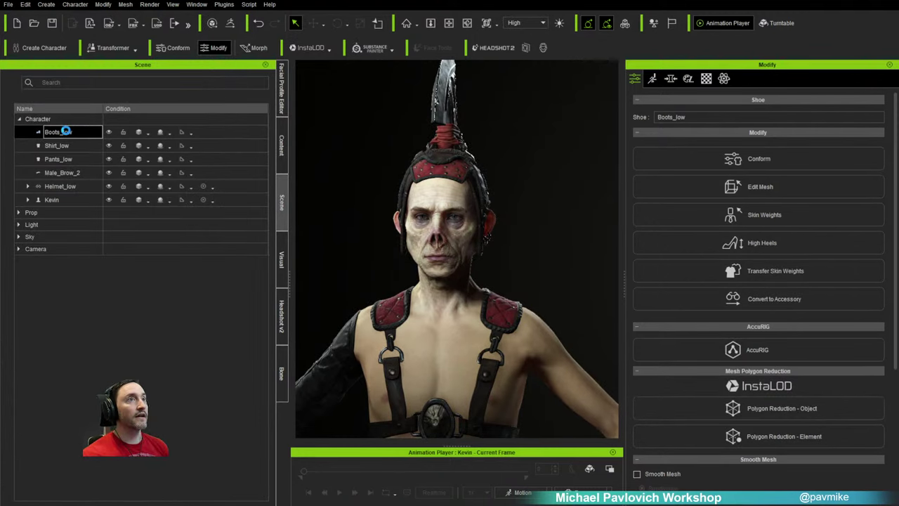
key(Delete)
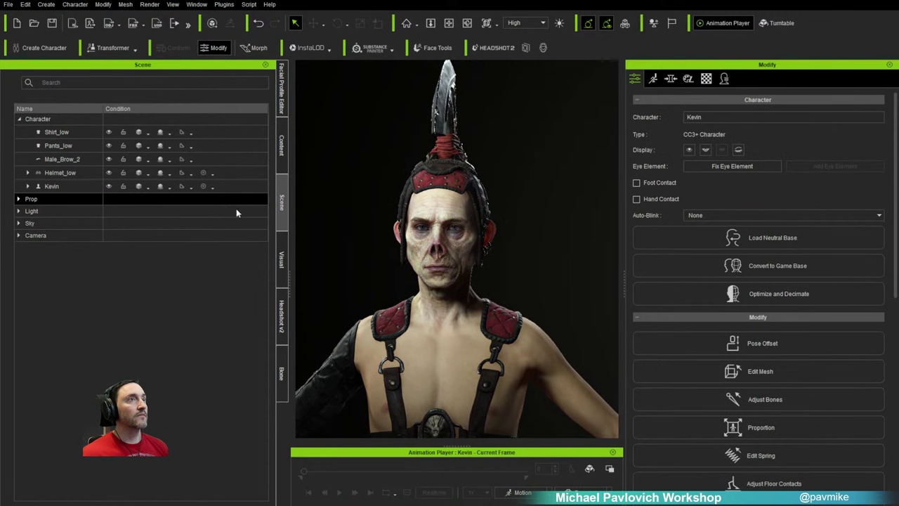
Step: Put the custom Goblin2 glove on the character and check the full outfit from head to feet
click(281, 144)
scroll(90, 331, down, 1)
scroll(90, 330, down, 1)
click(64, 316)
double_click(140, 223)
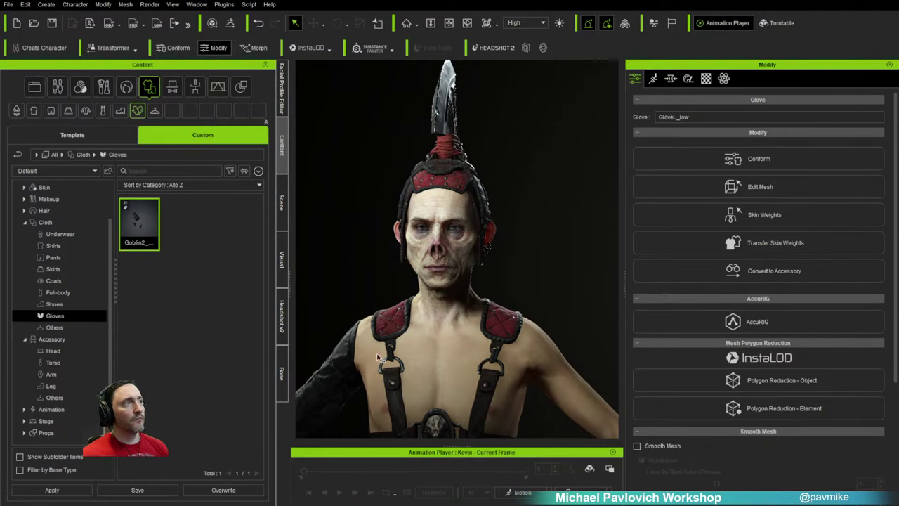
scroll(371, 372, down, 3)
alt+middle_drag(371, 372, 408, 241)
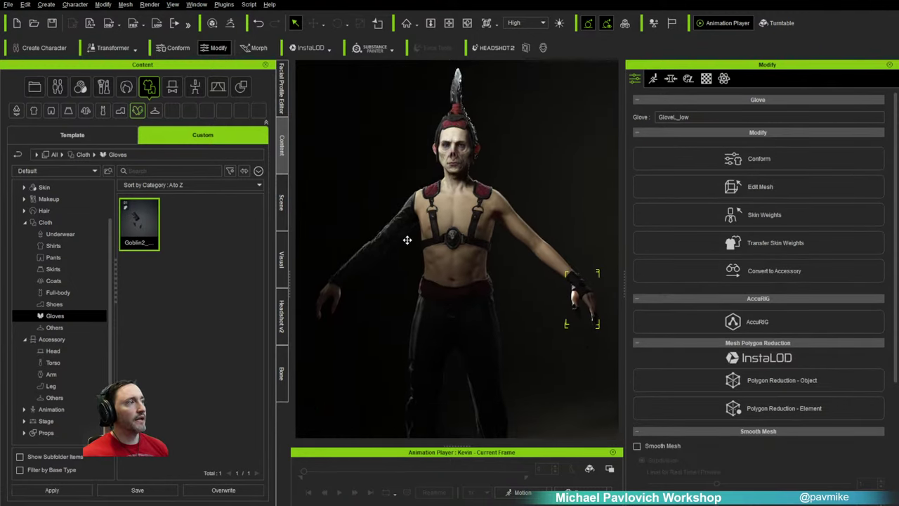
alt+right_drag(407, 241, 439, 288)
alt+drag(439, 289, 423, 333)
alt+right_drag(423, 332, 483, 317)
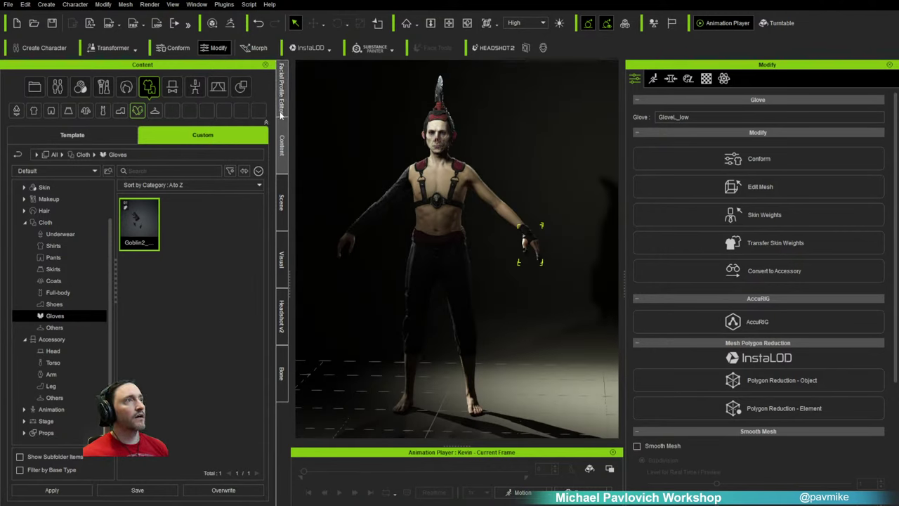
Step: Check the custom Stage content, including the Light Room folder, for saved lighting setups
scroll(29, 393, down, 1)
click(26, 397)
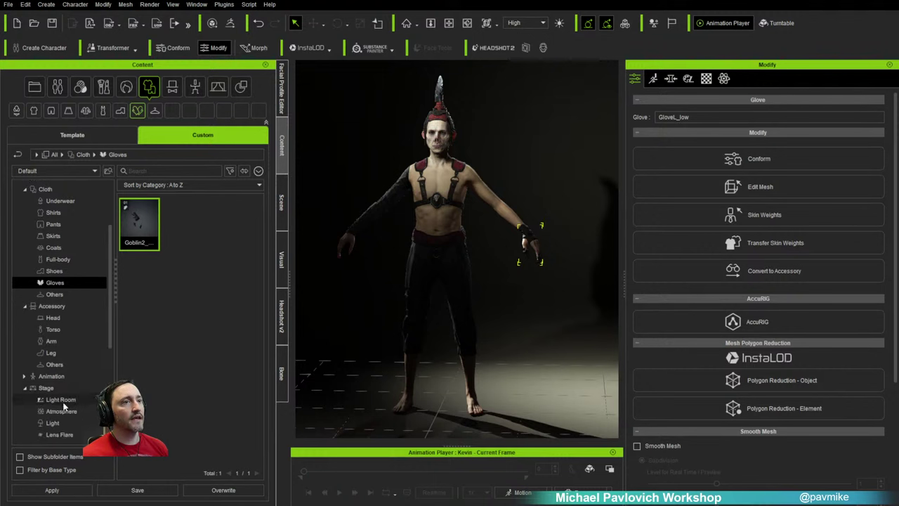
click(63, 400)
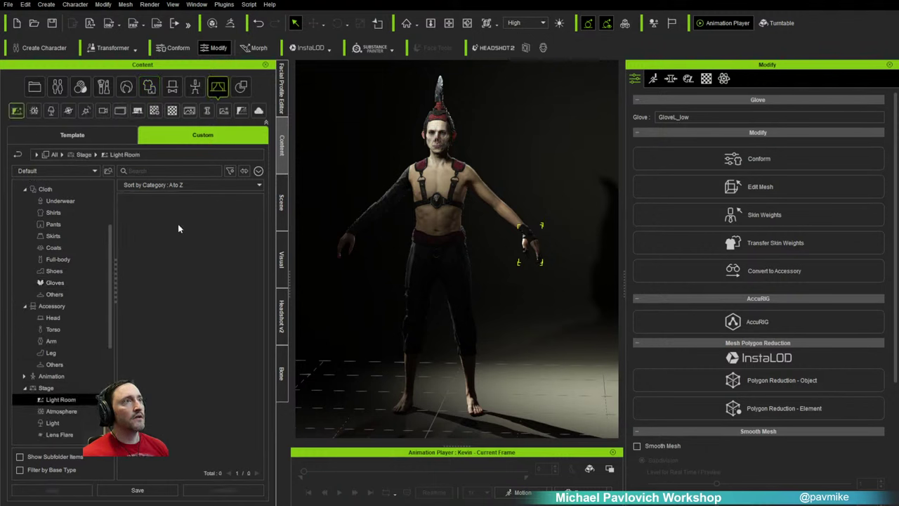
scroll(82, 380, down, 1)
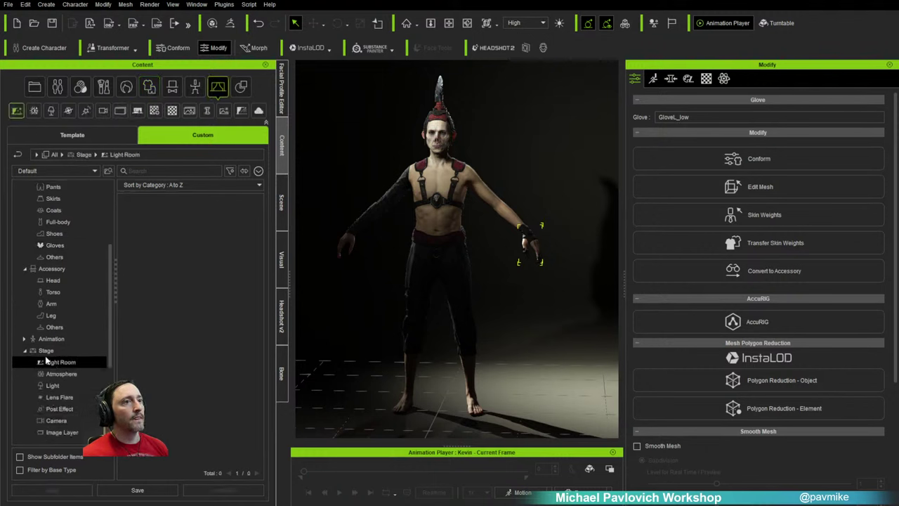
click(46, 351)
Step: Apply the second preset of the template Default light rooms to the scene and check the character in the new lighting
click(73, 134)
scroll(64, 341, down, 10)
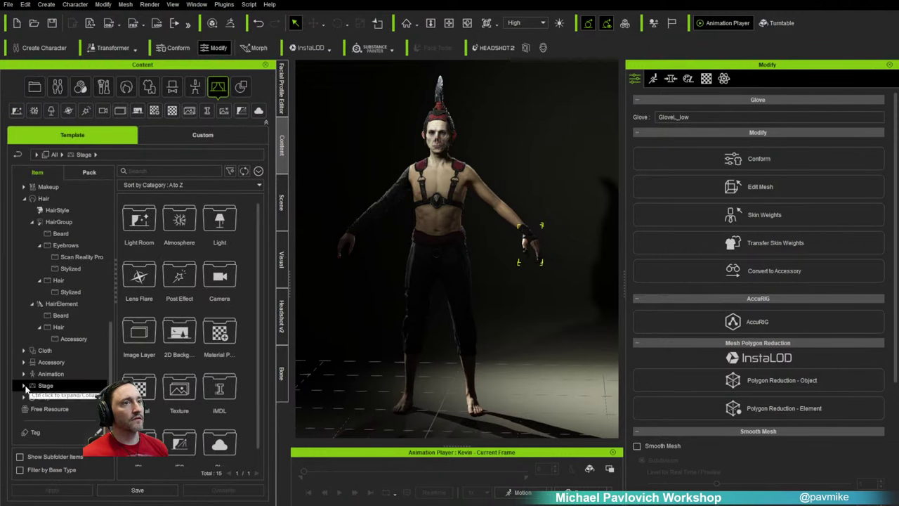
click(24, 386)
click(58, 396)
scroll(65, 386, down, 1)
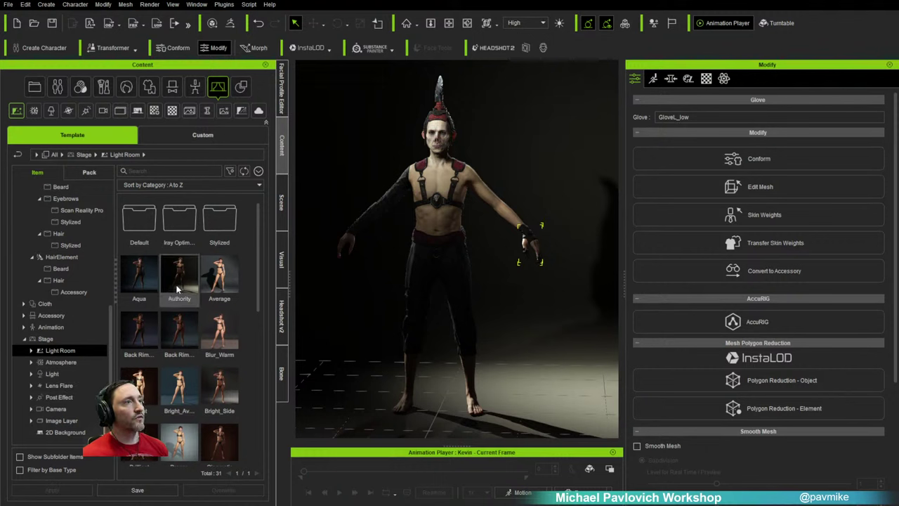
click(31, 350)
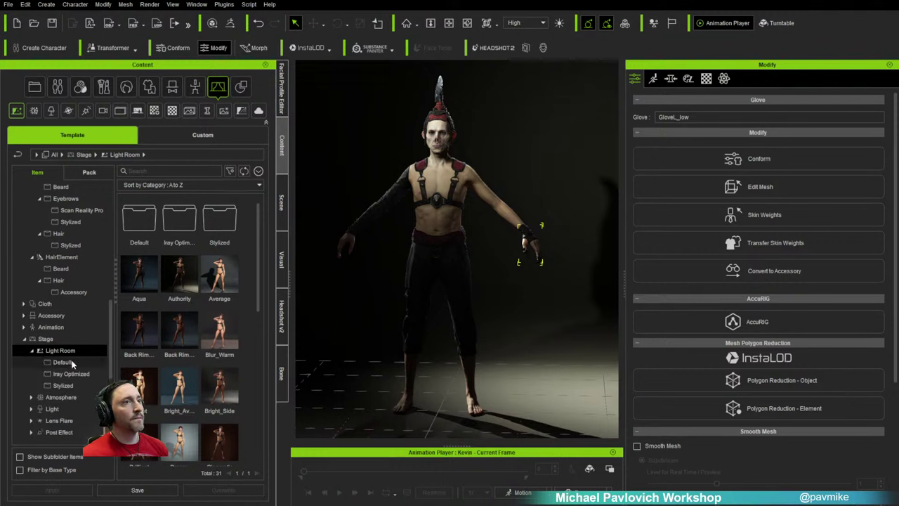
click(62, 362)
drag(179, 221, 366, 267)
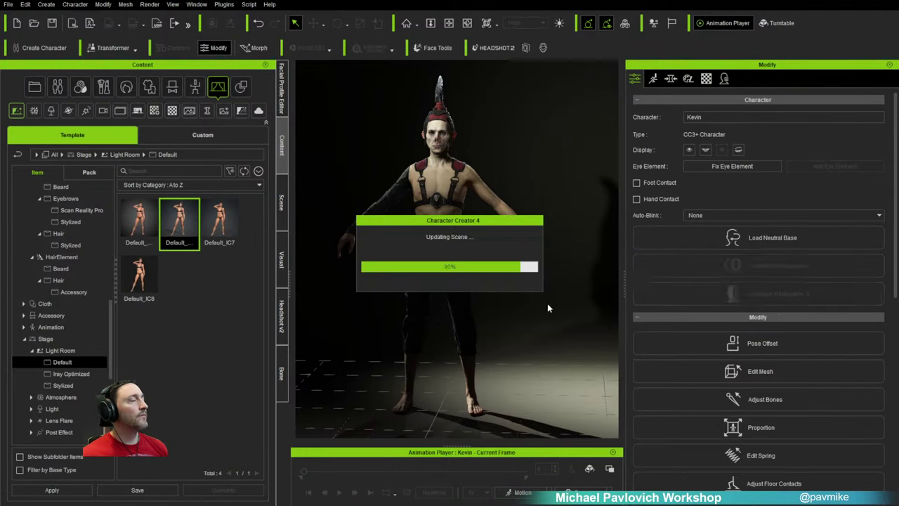
alt+drag(436, 280, 405, 251)
right_drag(404, 251, 397, 253)
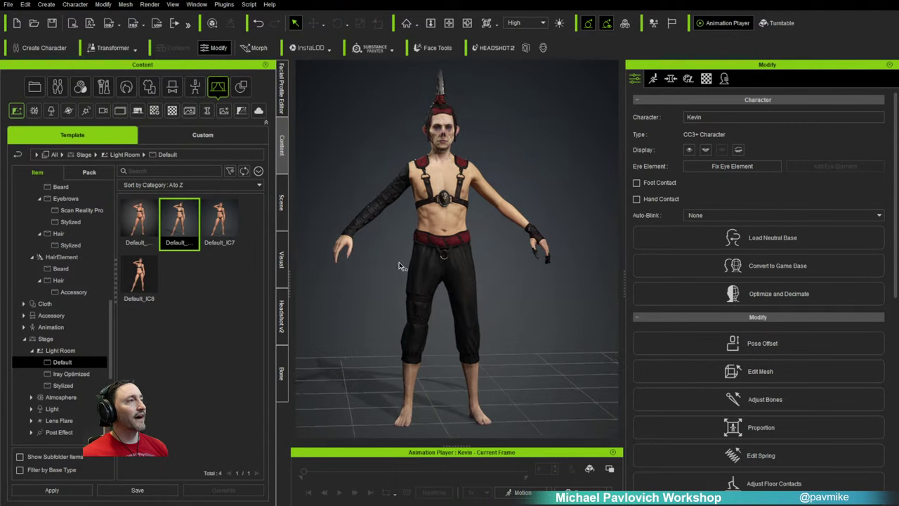
Step: Play the DanceTurn_M soft physics motion on the character to check how the outfit moves, and stop the playback
click(521, 492)
mouse_move(543, 440)
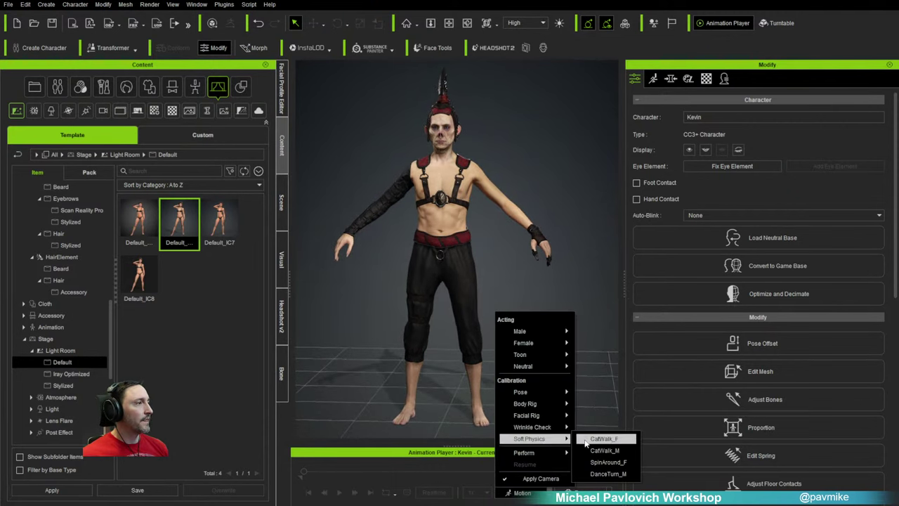
click(608, 473)
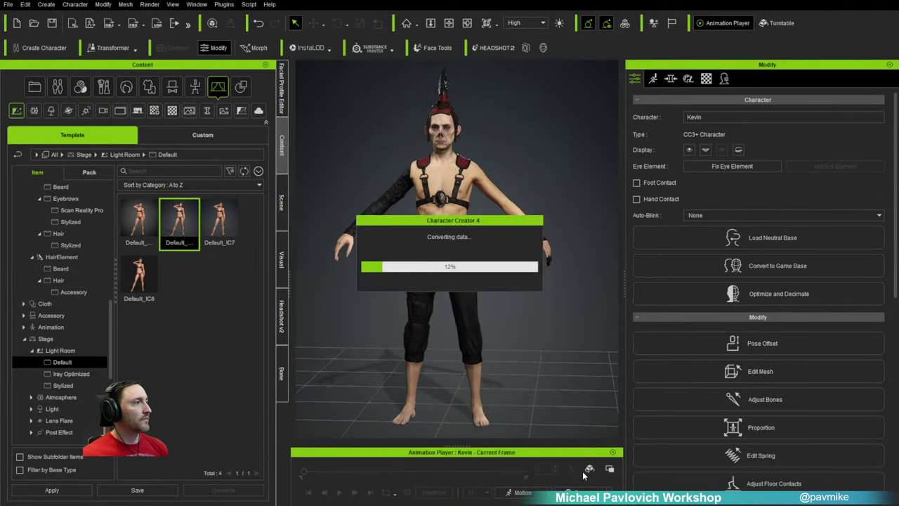
click(339, 493)
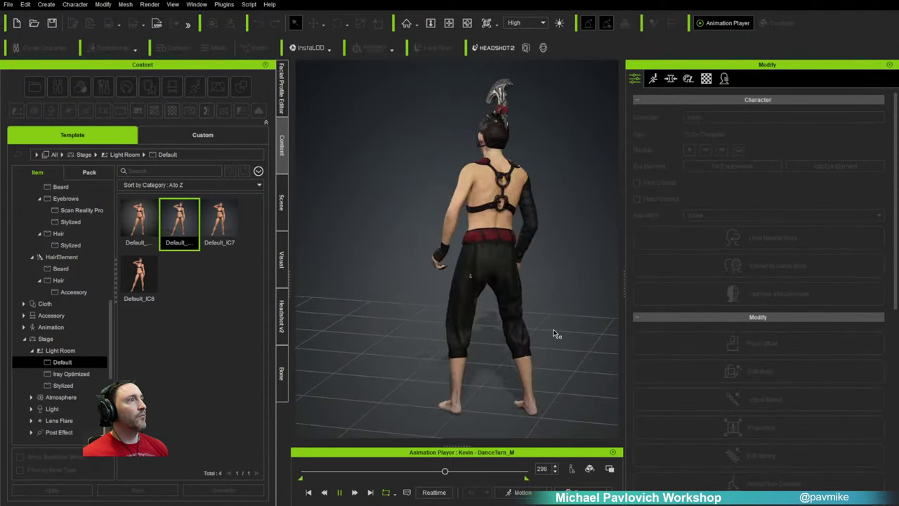
click(340, 494)
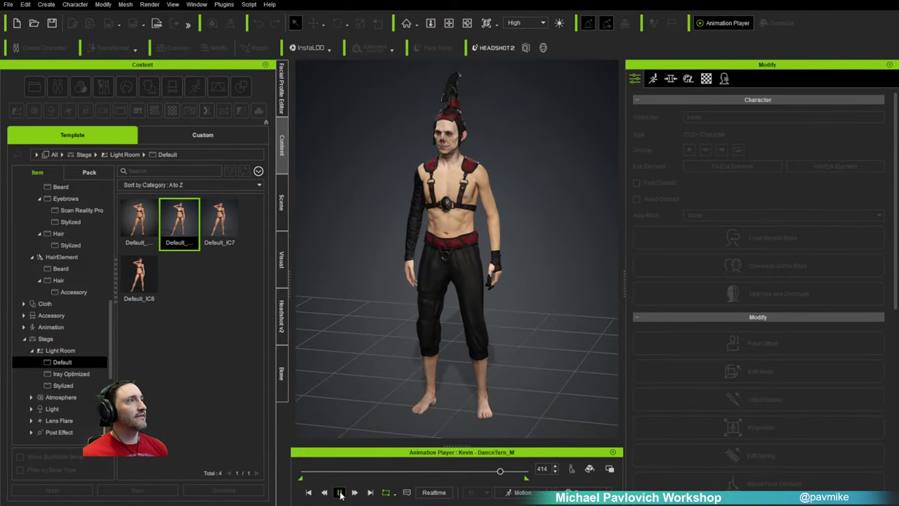
Step: Put the character back into a standing calibration pose in place of the dance motion
click(521, 492)
mouse_move(534, 391)
click(597, 403)
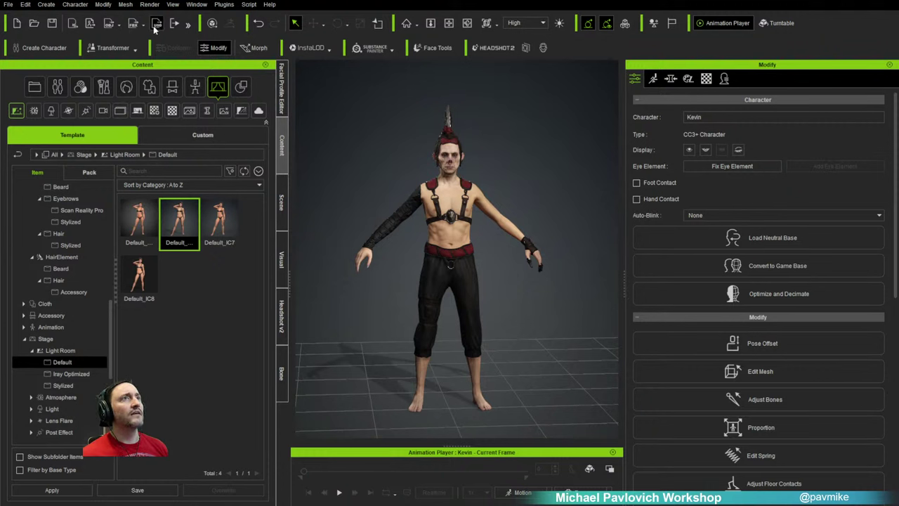
Step: Export the dressed character by sending it to iClone
click(9, 4)
mouse_move(66, 94)
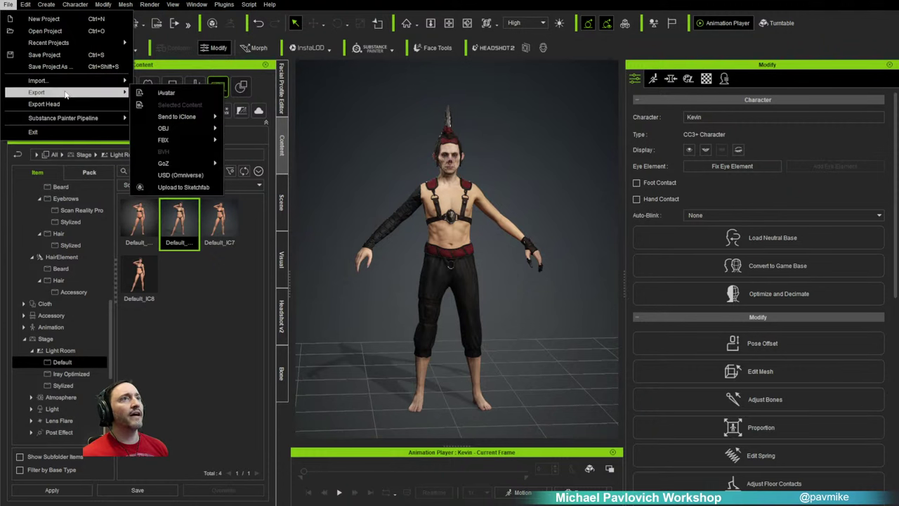
mouse_move(184, 117)
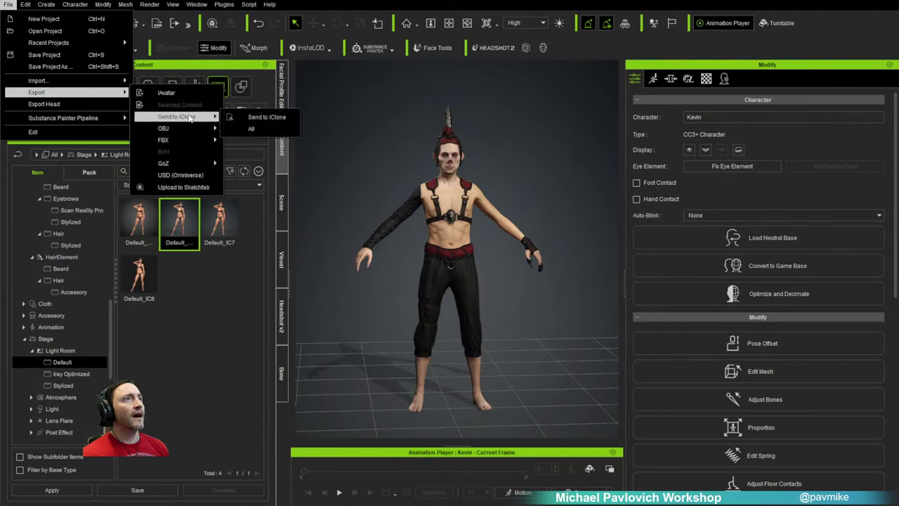
click(252, 118)
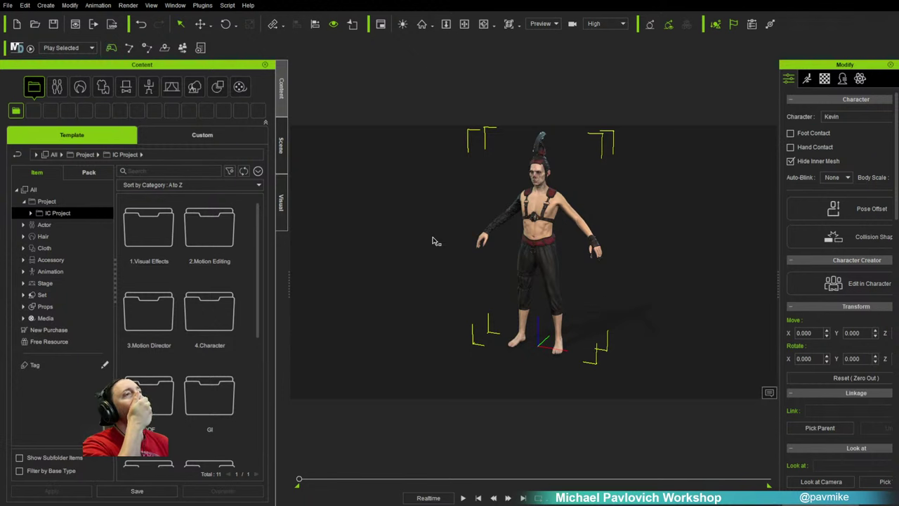
Step: Set iClone to the All Panels workspace and close the Curve Editor
click(98, 4)
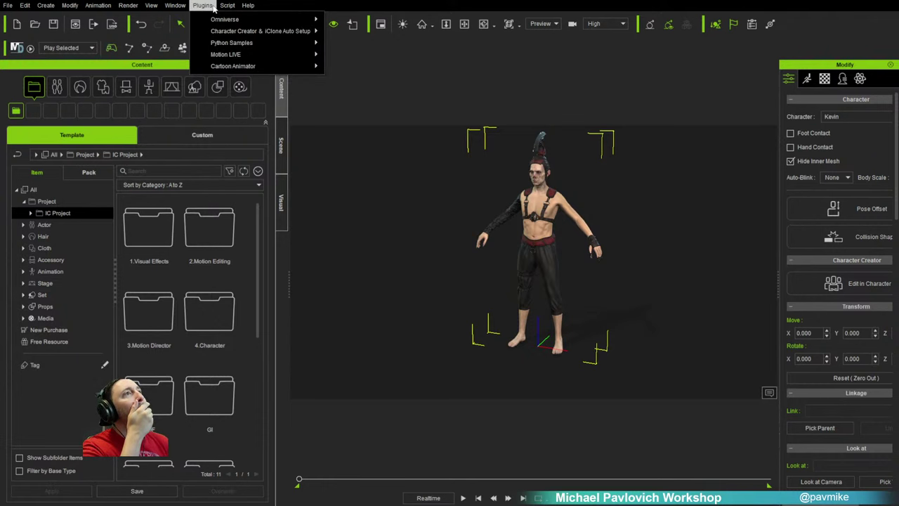
mouse_move(204, 19)
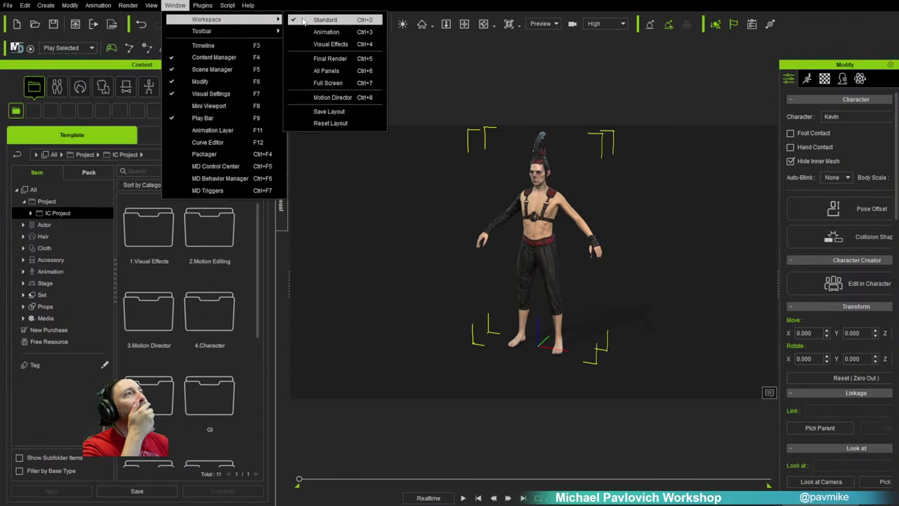
click(326, 70)
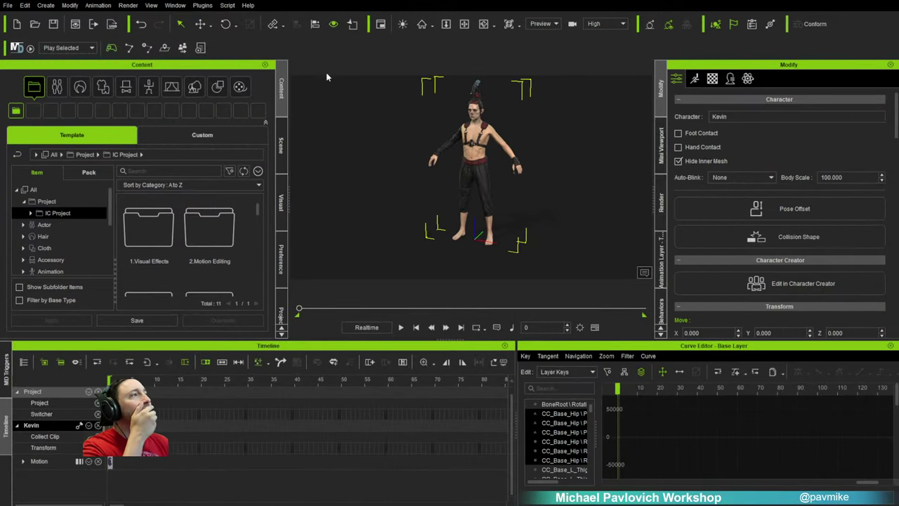
click(890, 345)
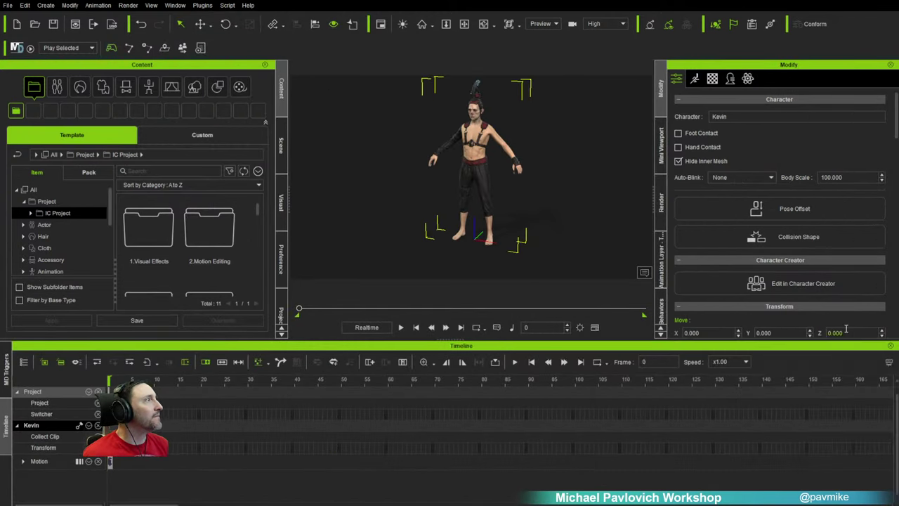
Step: Look at the character's Edit Motion Layer tool with its IK controls, and close it
scroll(505, 88, up, 4)
middle_drag(495, 77, 512, 248)
scroll(512, 248, up, 3)
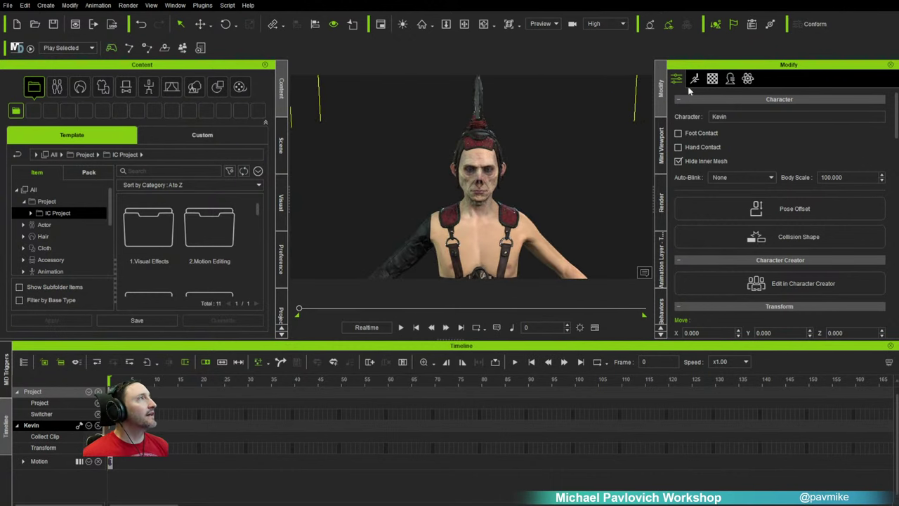
click(693, 79)
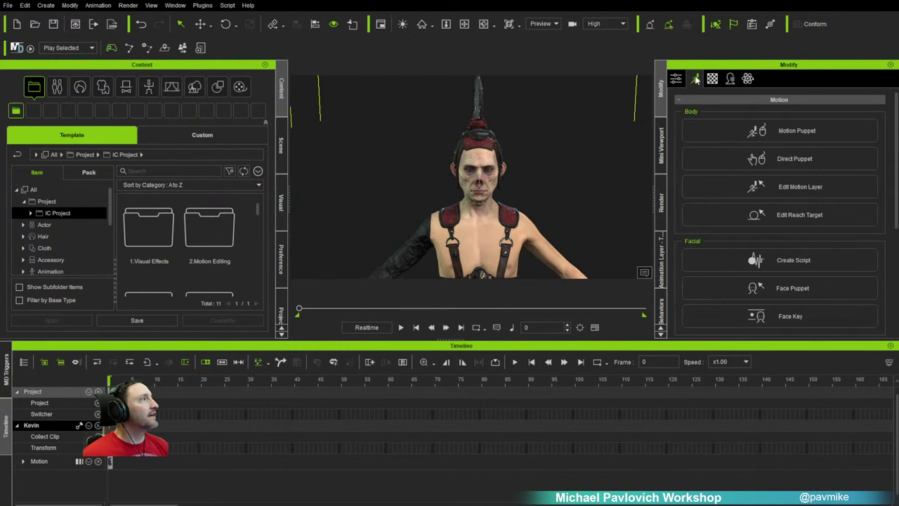
click(722, 197)
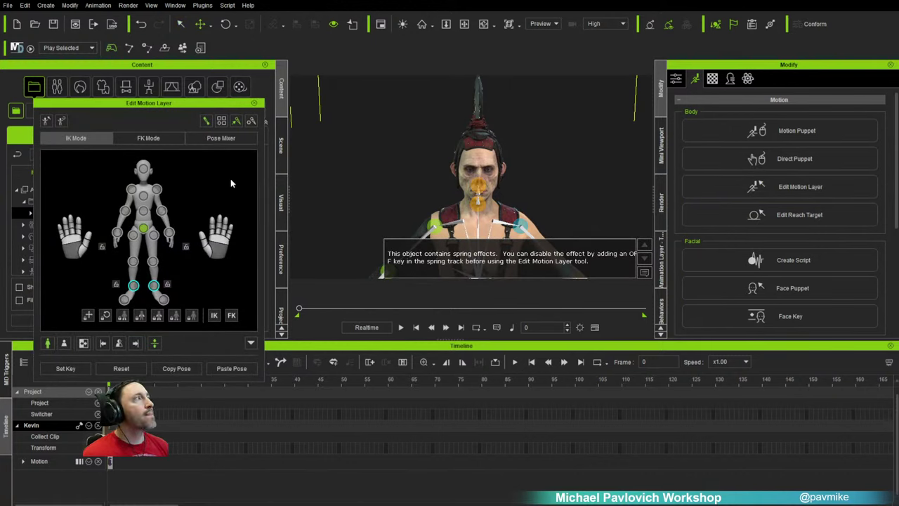
click(254, 102)
Step: Examine the character's face up close and review the body and facial motion tools available for it
scroll(466, 162, up, 5)
scroll(466, 161, down, 2)
alt+right_drag(466, 162, 586, 145)
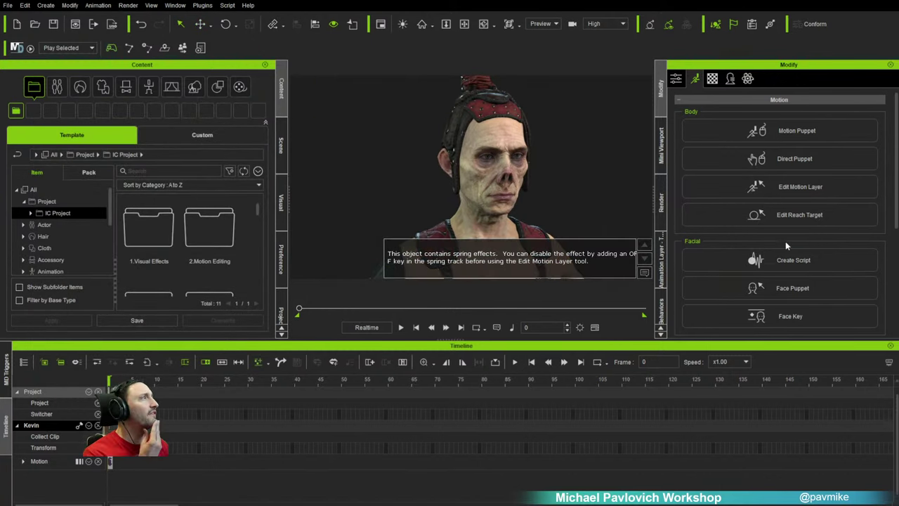
scroll(818, 202, down, 2)
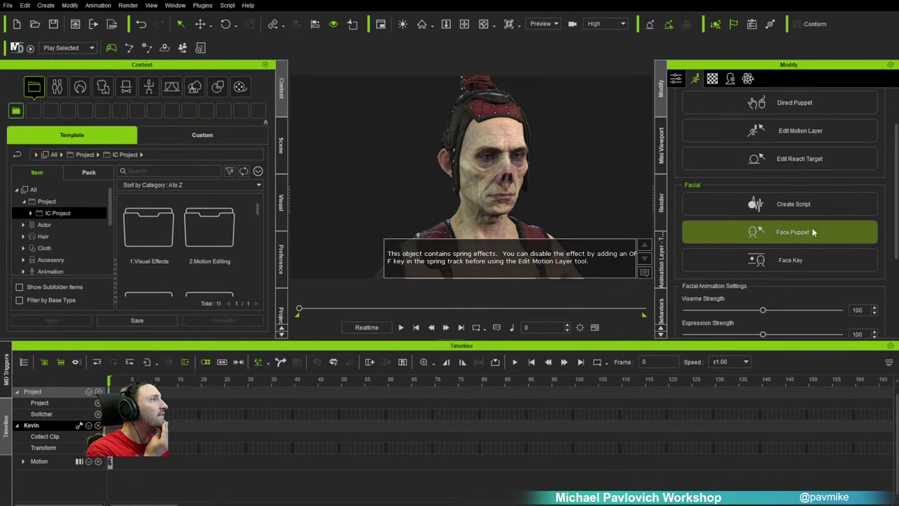
scroll(791, 228, up, 2)
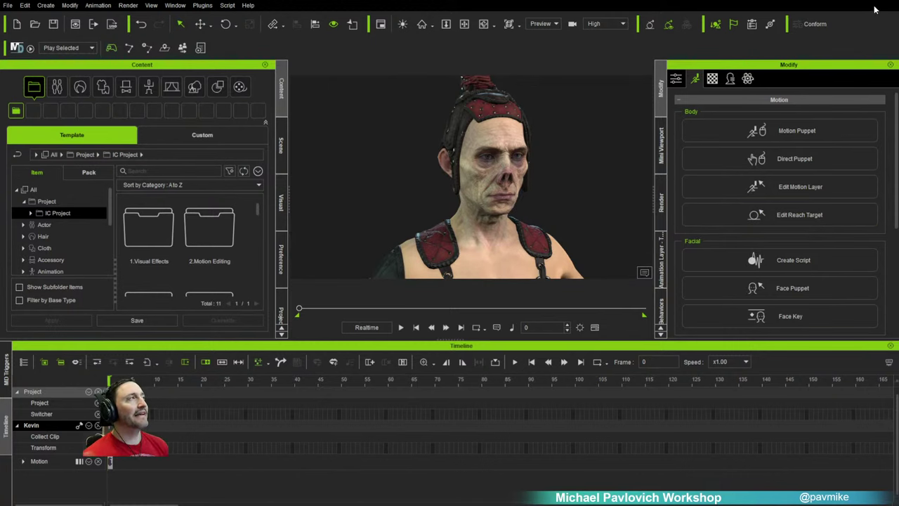
Step: Switch to Reallusion Hub and look through the add-ons for Character Creator 4
click(847, 1)
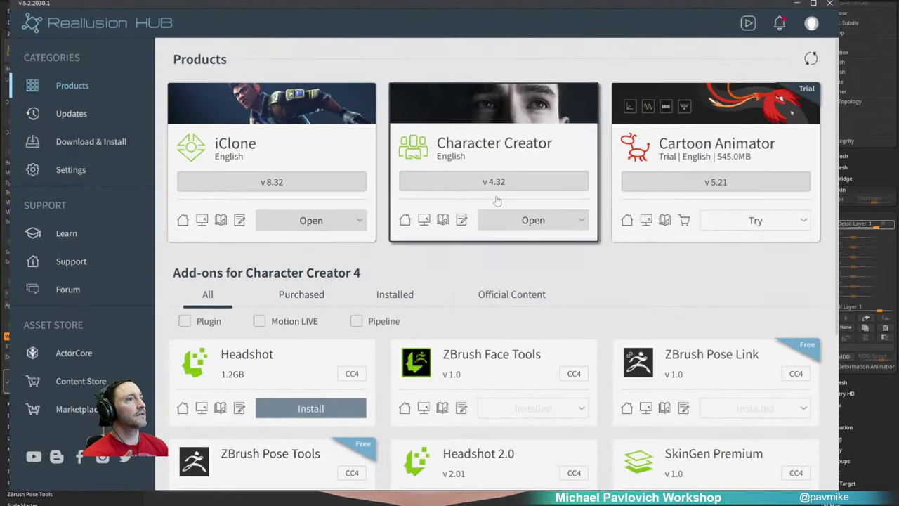
scroll(435, 288, down, 5)
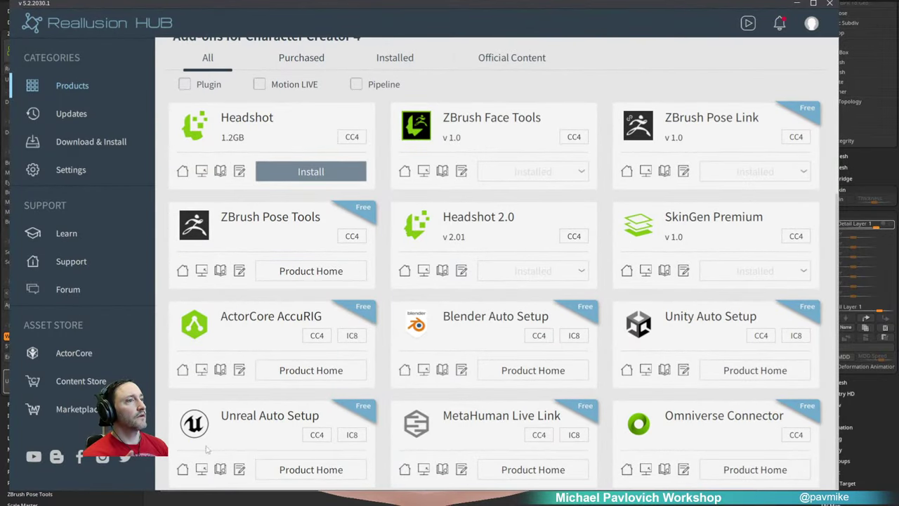